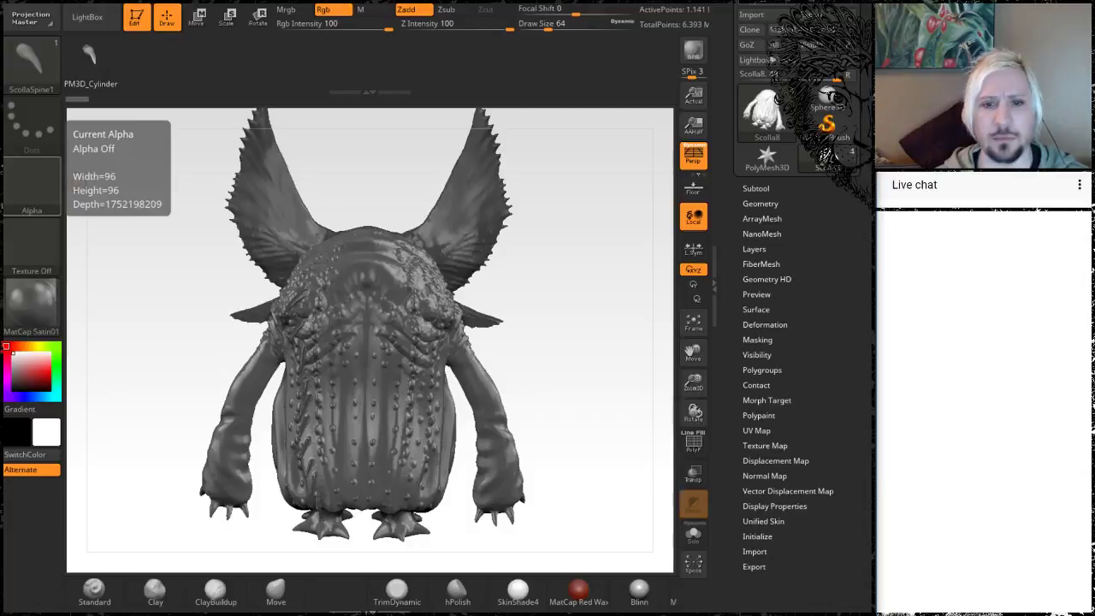
Step: Isolate the creature's clawed hand by hiding the rest of the mesh with a rectangular selection
mouse_move(602, 392)
left_mouse_down()
mouse_move(542, 411)
mouse_move(460, 403)
left_mouse_up()
mouse_move(569, 459)
left_mouse_down("alt")
mouse_move(564, 441)
mouse_move(608, 447)
mouse_move(608, 426)
mouse_move(535, 296)
left_mouse_up("alt")
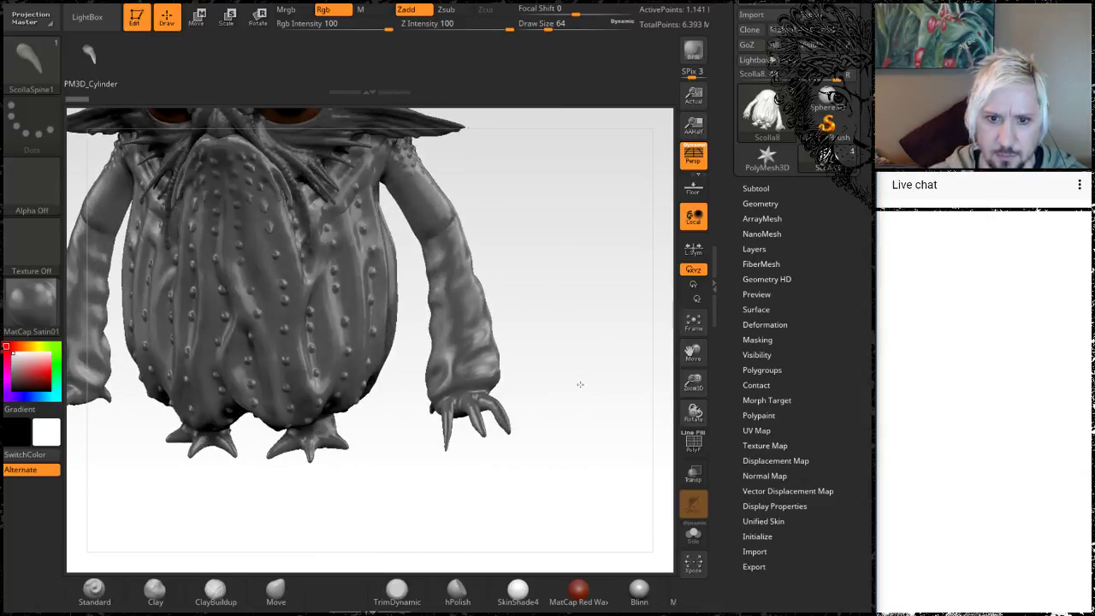
mouse_move(569, 373)
left_mouse_down("alt")
mouse_move(616, 388)
mouse_move(639, 376)
mouse_move(538, 316)
mouse_move(573, 430)
left_mouse_up("alt")
left_click_drag(556, 357, 594, 384, "alt")
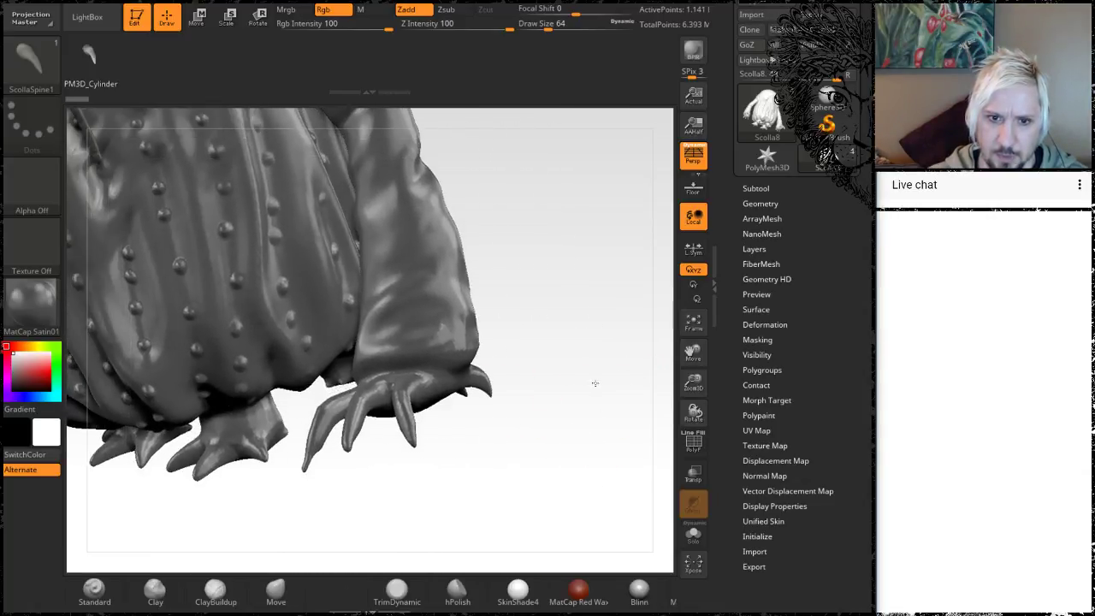
mouse_move(541, 447)
left_mouse_down()
mouse_move(562, 440)
mouse_move(553, 442)
mouse_move(543, 391)
left_mouse_up()
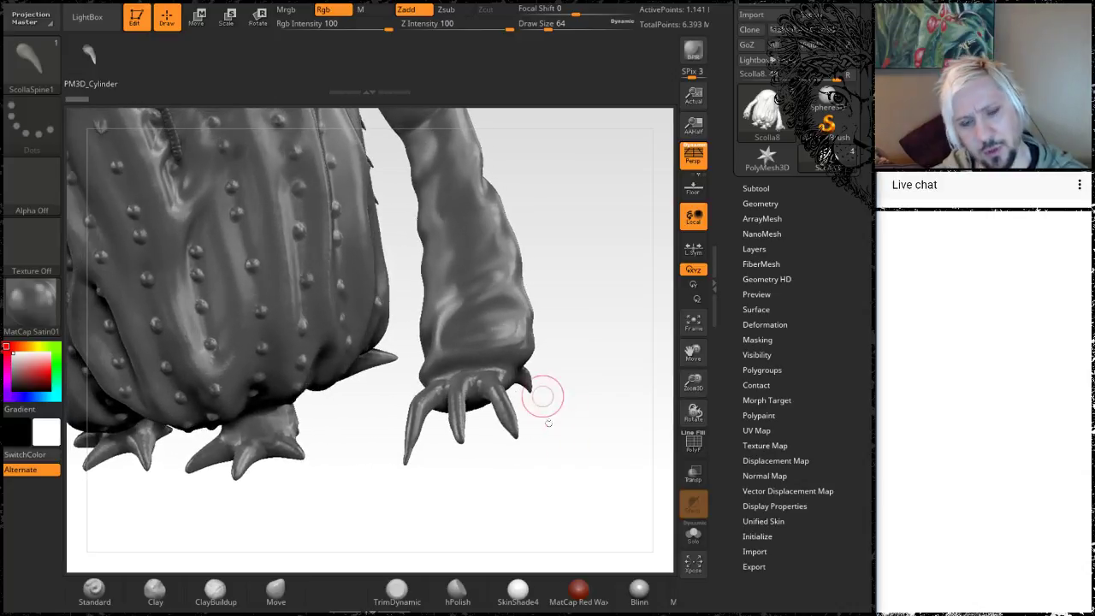
mouse_move(596, 464)
left_mouse_down()
mouse_move(639, 403)
mouse_move(580, 457)
mouse_move(553, 468)
mouse_move(573, 470)
mouse_move(543, 460)
mouse_move(639, 420)
mouse_move(613, 443)
left_mouse_up()
mouse_move(579, 487)
left_mouse_down()
mouse_move(619, 443)
mouse_move(558, 442)
mouse_move(391, 479)
mouse_move(484, 496)
mouse_move(499, 485)
mouse_move(445, 466)
mouse_move(391, 471)
mouse_move(271, 440)
mouse_move(246, 387)
left_mouse_up()
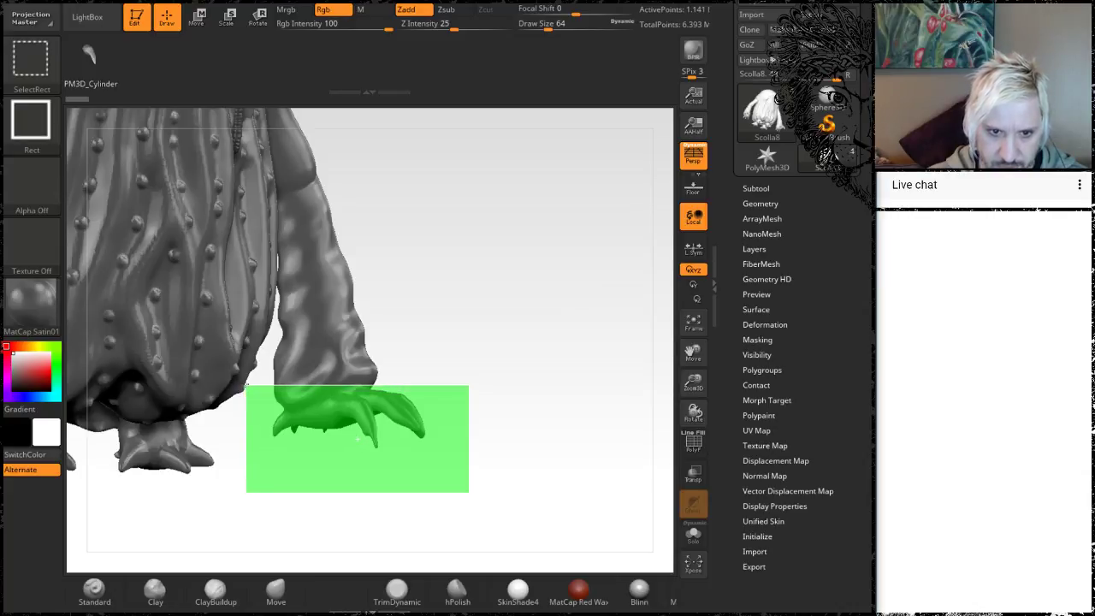
left_click_drag(254, 385, 251, 391, "ctrl+shift")
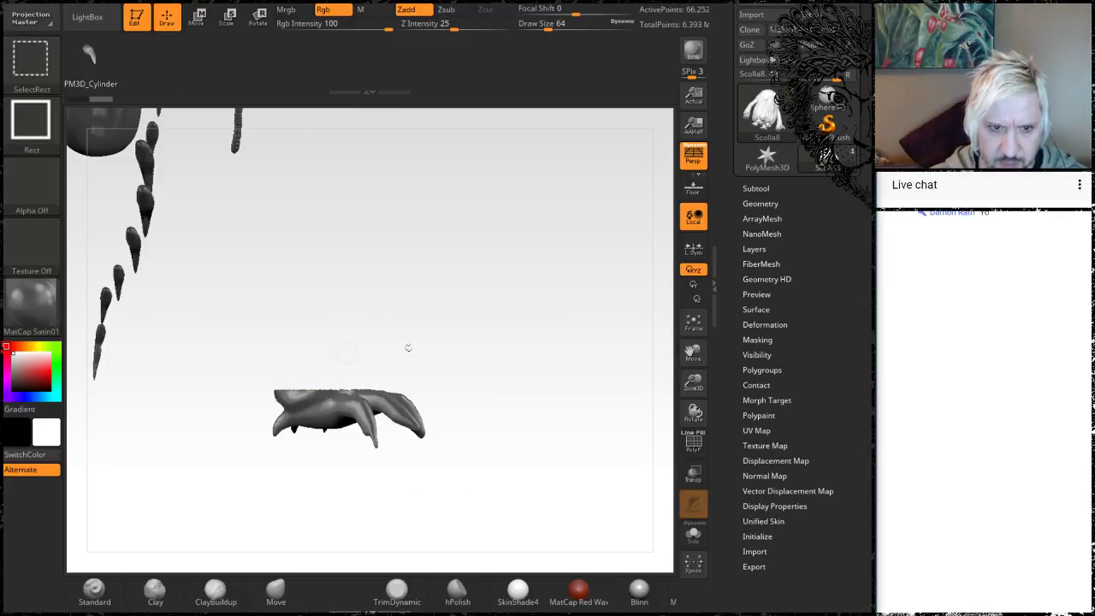
Step: Hide the three long front claws of the isolated hand with rectangular selections
mouse_move(518, 385)
left_mouse_down()
mouse_move(496, 419)
mouse_move(457, 422)
mouse_move(452, 404)
mouse_move(471, 396)
mouse_move(488, 436)
mouse_move(498, 399)
mouse_move(482, 372)
mouse_move(546, 371)
mouse_move(611, 323)
mouse_move(512, 278)
mouse_move(496, 433)
mouse_move(488, 403)
left_mouse_up()
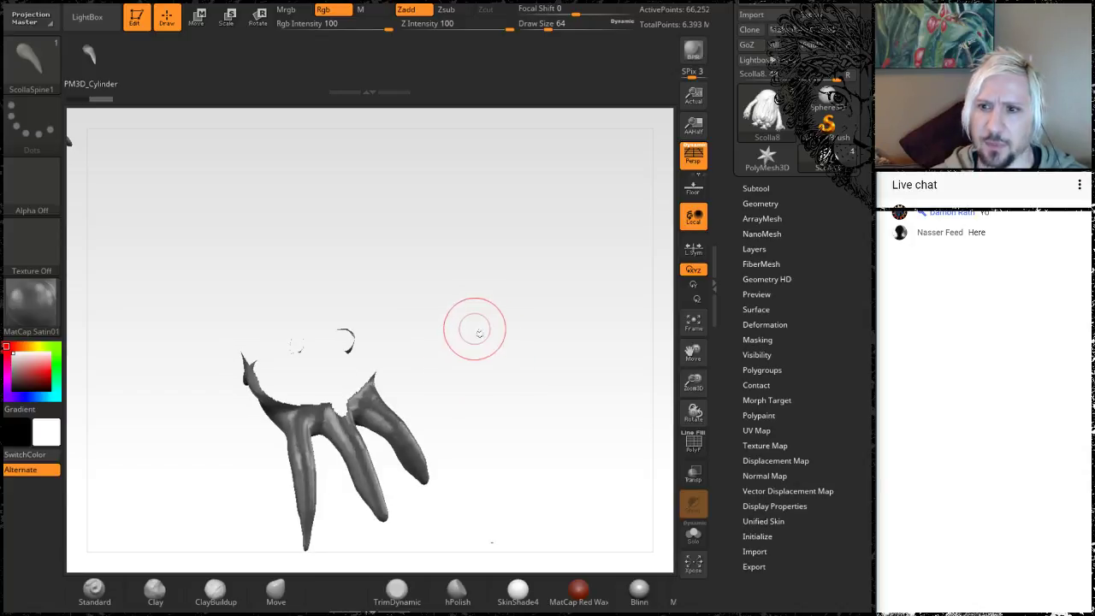
mouse_move(465, 435)
left_mouse_down()
mouse_move(467, 400)
mouse_move(513, 428)
mouse_move(504, 360)
mouse_move(441, 393)
left_mouse_up()
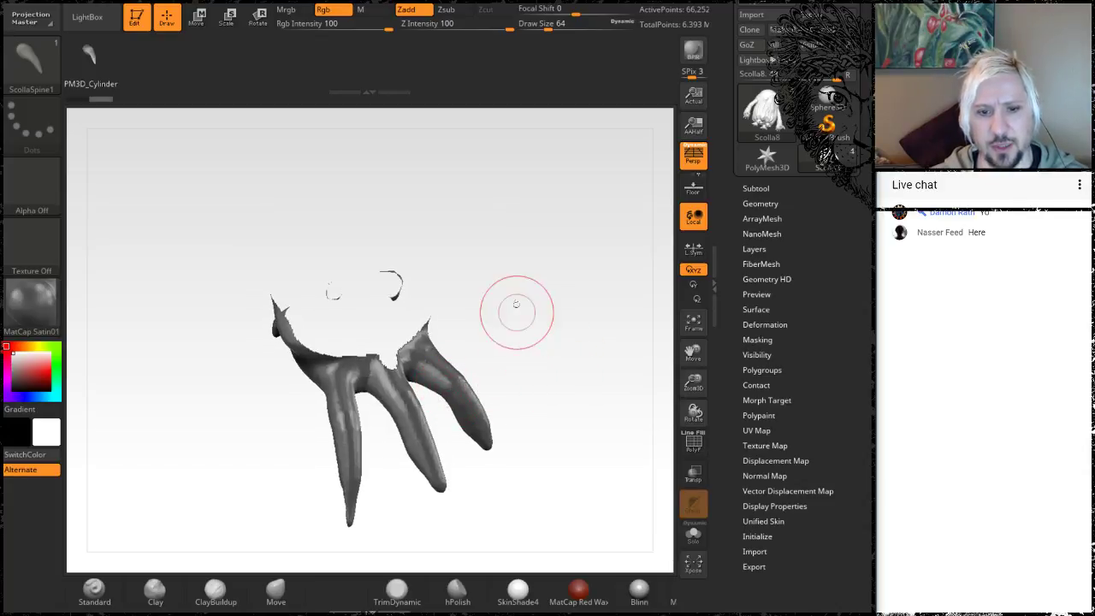
mouse_move(556, 416)
left_mouse_down()
mouse_move(551, 381)
mouse_move(530, 386)
left_mouse_up()
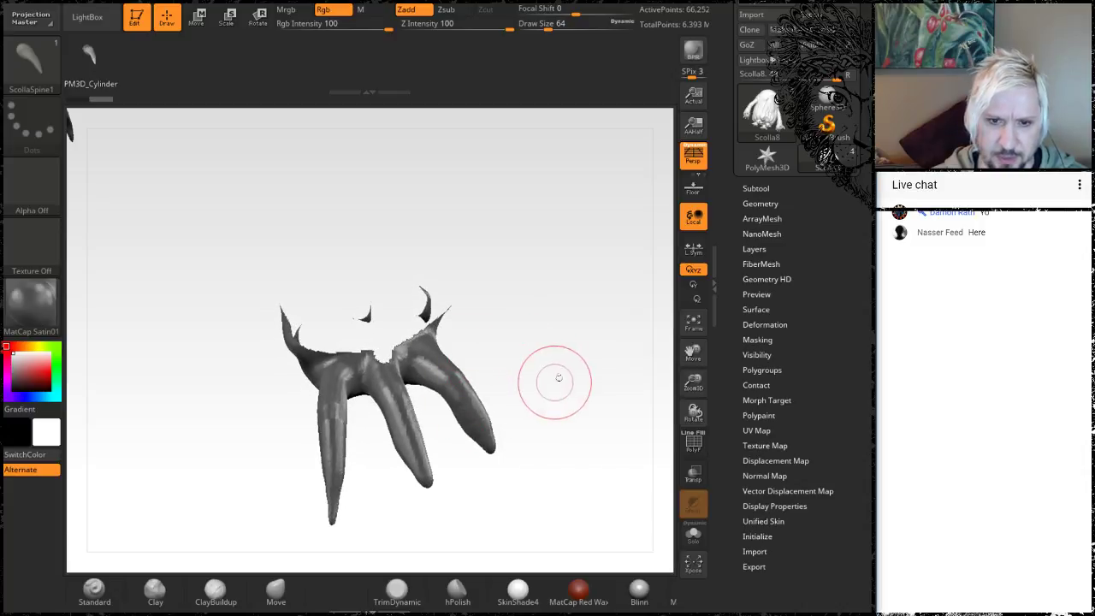
left_click_drag(577, 434, 565, 401, "alt")
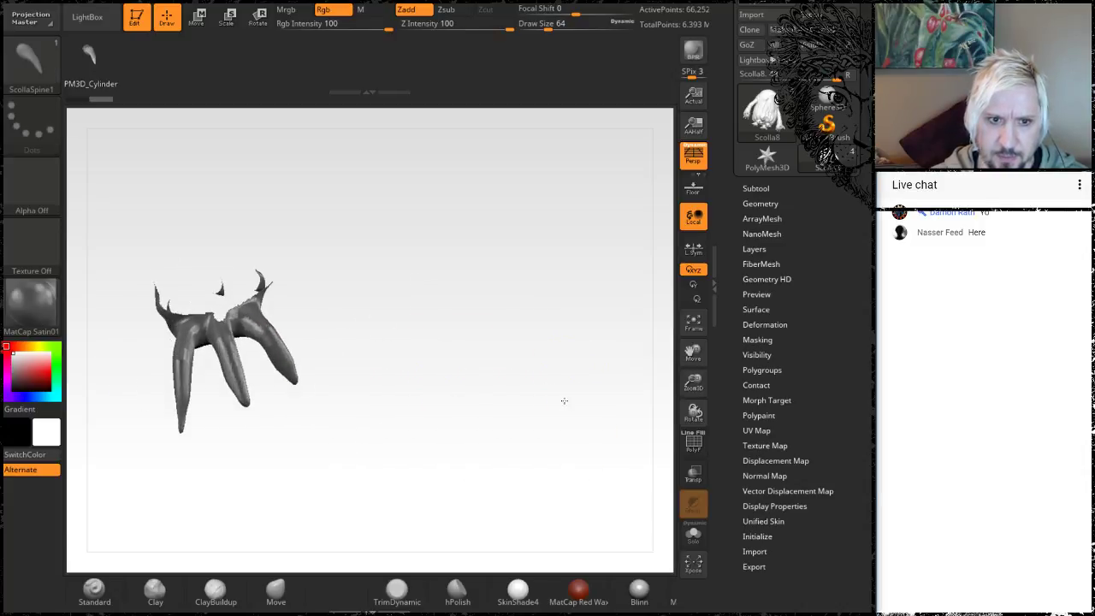
left_click_drag(456, 334, 554, 420, "alt")
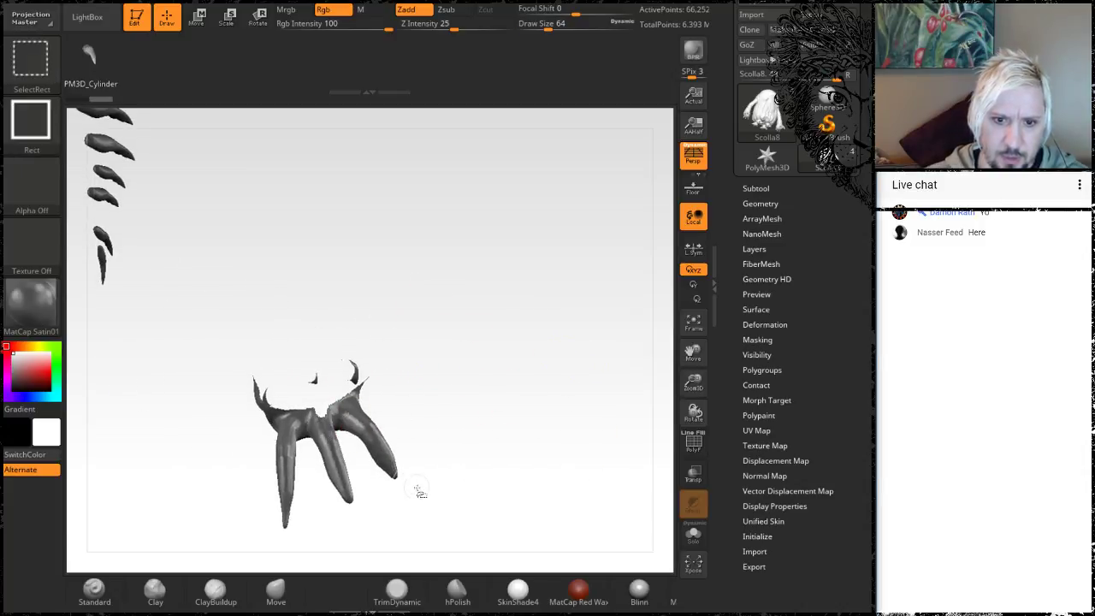
left_click_drag(431, 520, 256, 404, "ctrl+alt+shift")
left_click_drag(339, 524, 230, 495, "ctrl+alt+shift")
left_click_drag(319, 552, 249, 485, "ctrl+alt+shift")
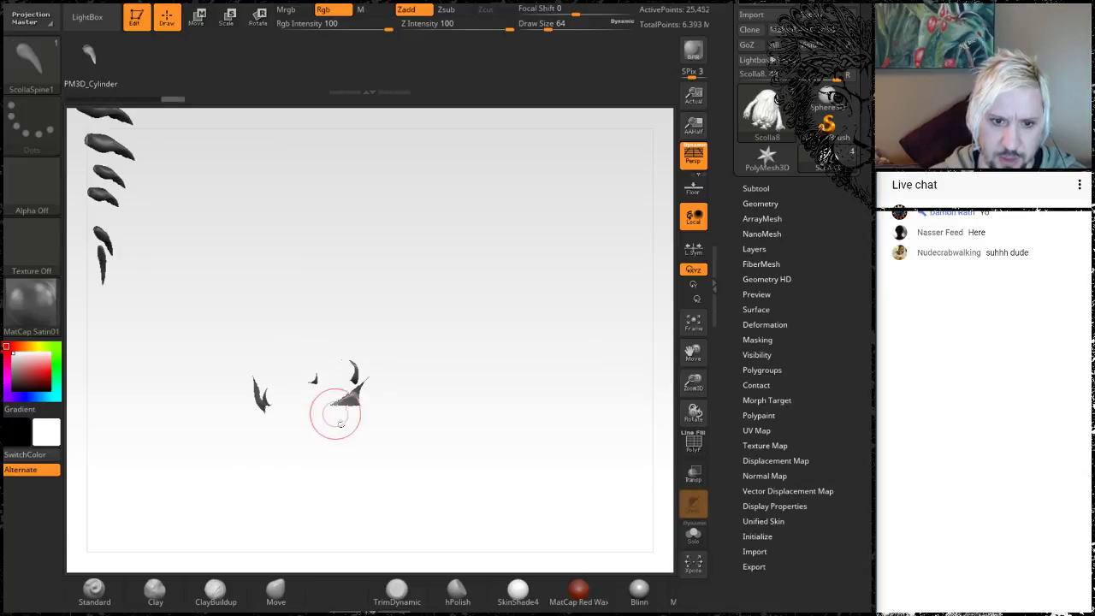
mouse_move(397, 493)
left_mouse_down()
mouse_move(428, 435)
mouse_move(406, 419)
mouse_move(420, 479)
mouse_move(382, 350)
left_mouse_up()
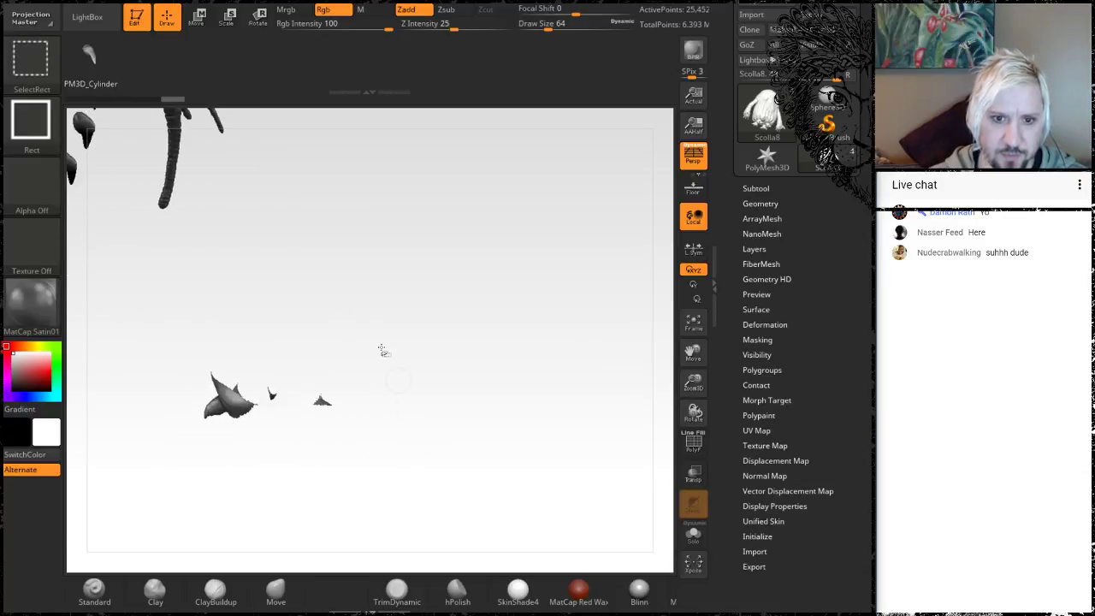
Step: Switch the selection brush to SelectLasso and restore the visibility of the full model
left_click(30, 61)
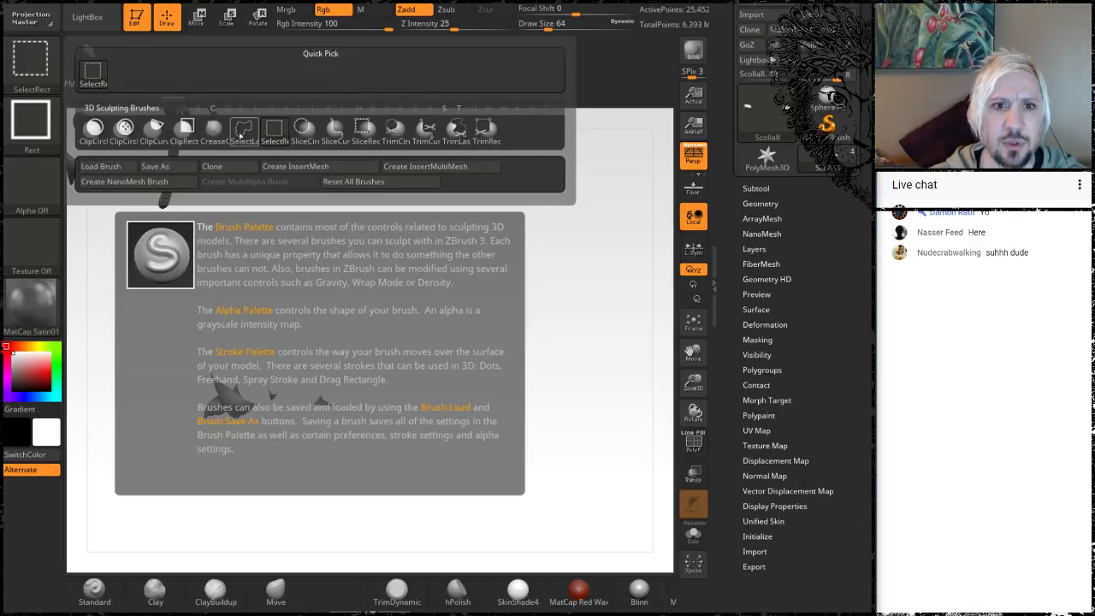
left_click(242, 129)
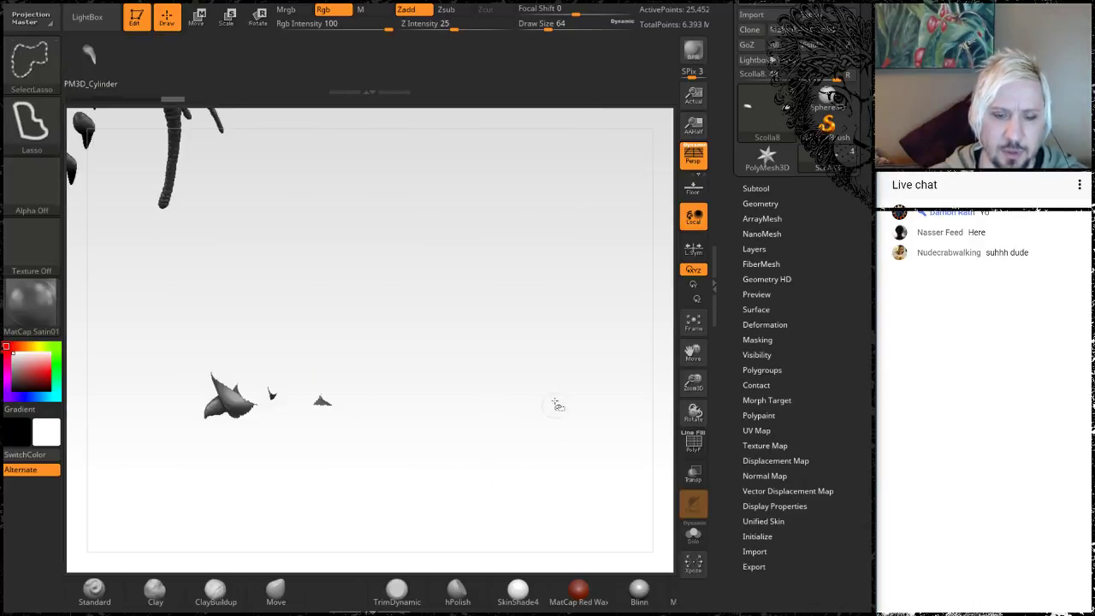
left_click(563, 415, "ctrl+shift")
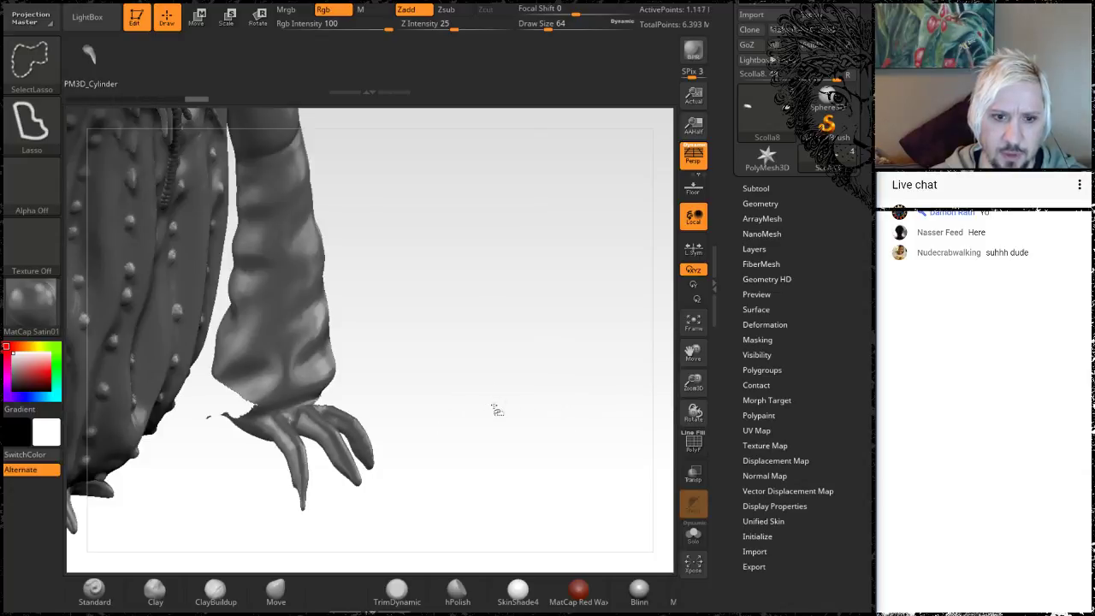
Step: Isolate the hand's claws with a lasso selection for inspection and show the full model again
mouse_move(508, 409)
left_mouse_down()
mouse_move(521, 337)
mouse_move(557, 348)
mouse_move(566, 319)
mouse_move(533, 354)
left_mouse_up()
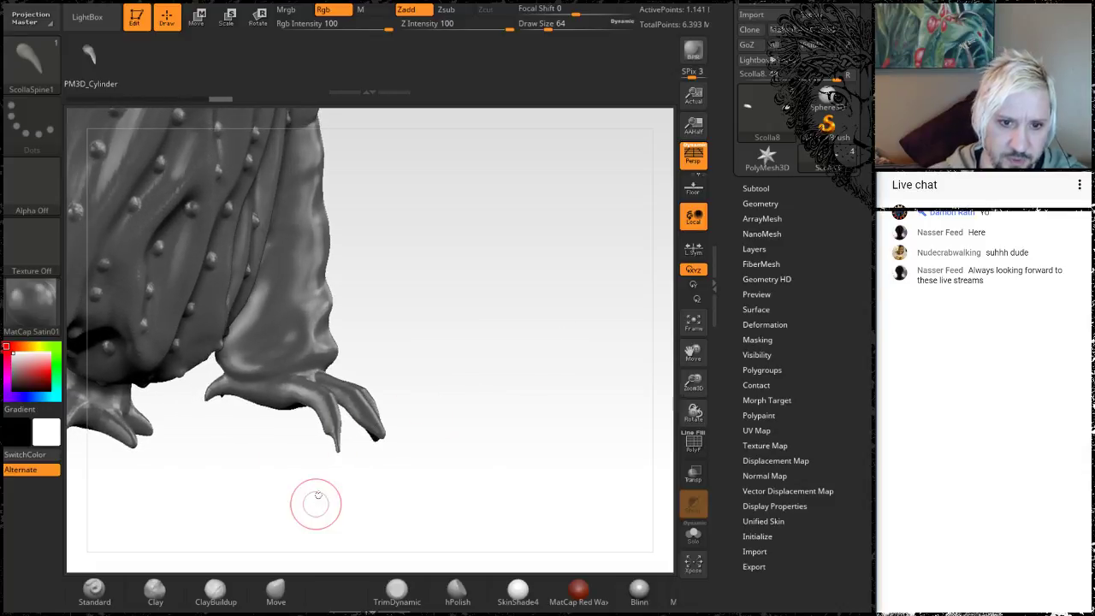
mouse_move(333, 502)
left_mouse_down("ctrl+shift")
mouse_move(457, 432)
mouse_move(386, 344)
mouse_move(309, 376)
mouse_move(187, 392)
mouse_move(174, 406)
left_mouse_up("ctrl+shift")
mouse_move(524, 398)
left_mouse_down()
mouse_move(455, 377)
mouse_move(303, 442)
mouse_move(496, 405)
mouse_move(300, 462)
mouse_move(391, 362)
mouse_move(433, 408)
mouse_move(299, 361)
left_mouse_up()
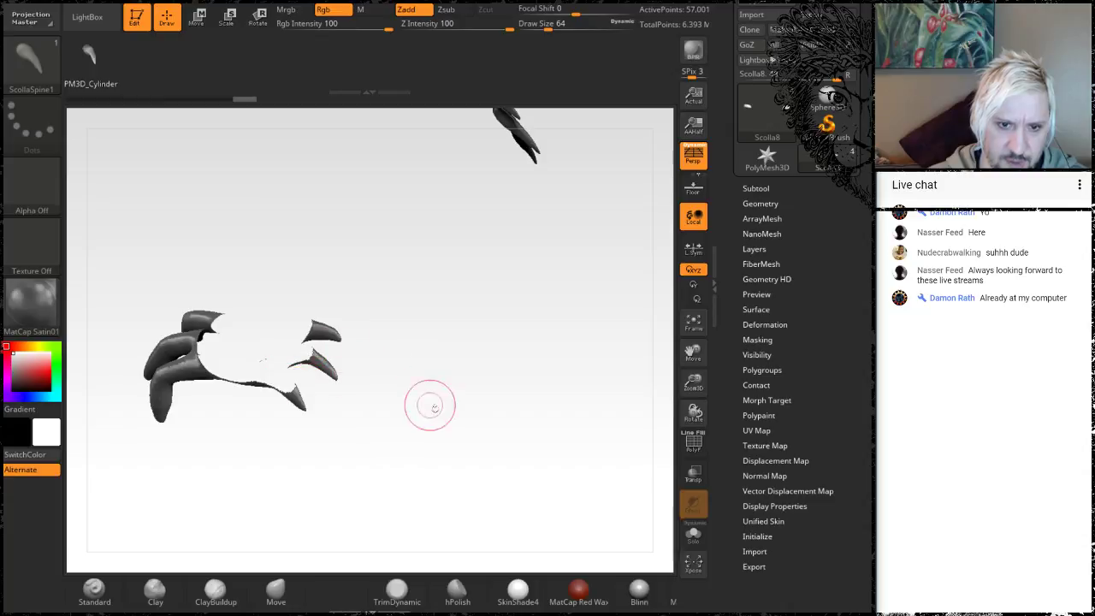
left_click_drag(475, 367, 565, 392)
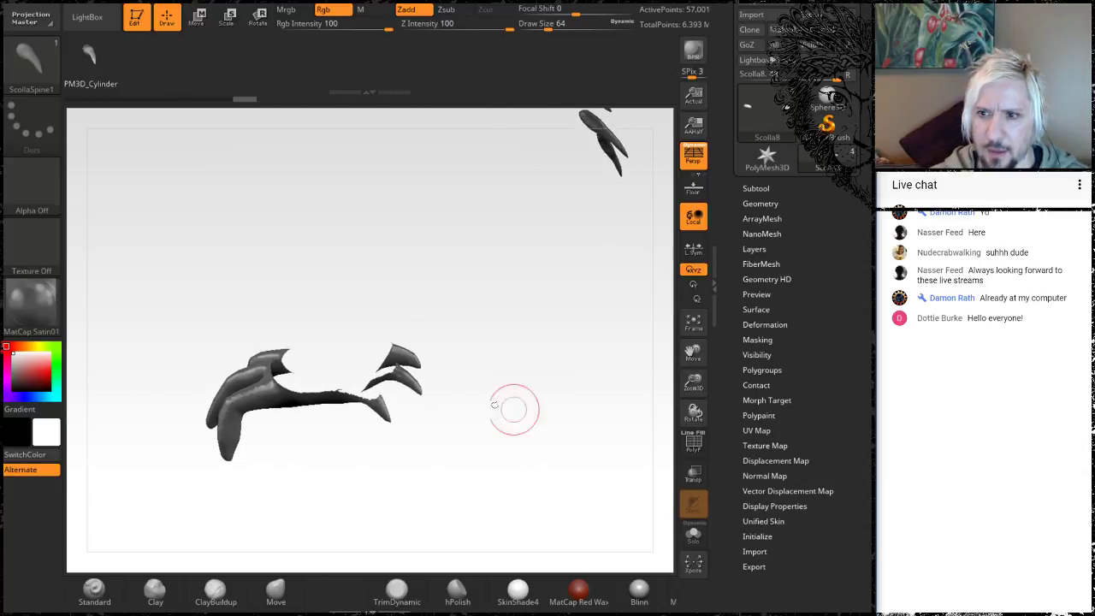
left_click_drag(551, 365, 543, 440)
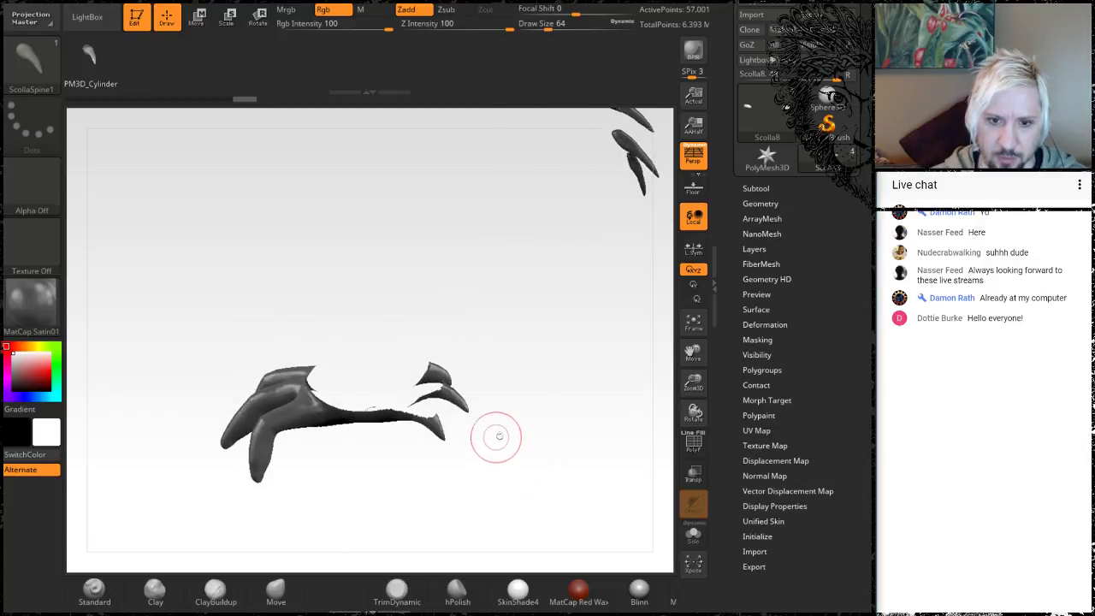
mouse_move(421, 473)
left_mouse_down("alt")
mouse_move(463, 481)
mouse_move(497, 465)
mouse_move(372, 480)
left_mouse_up("alt")
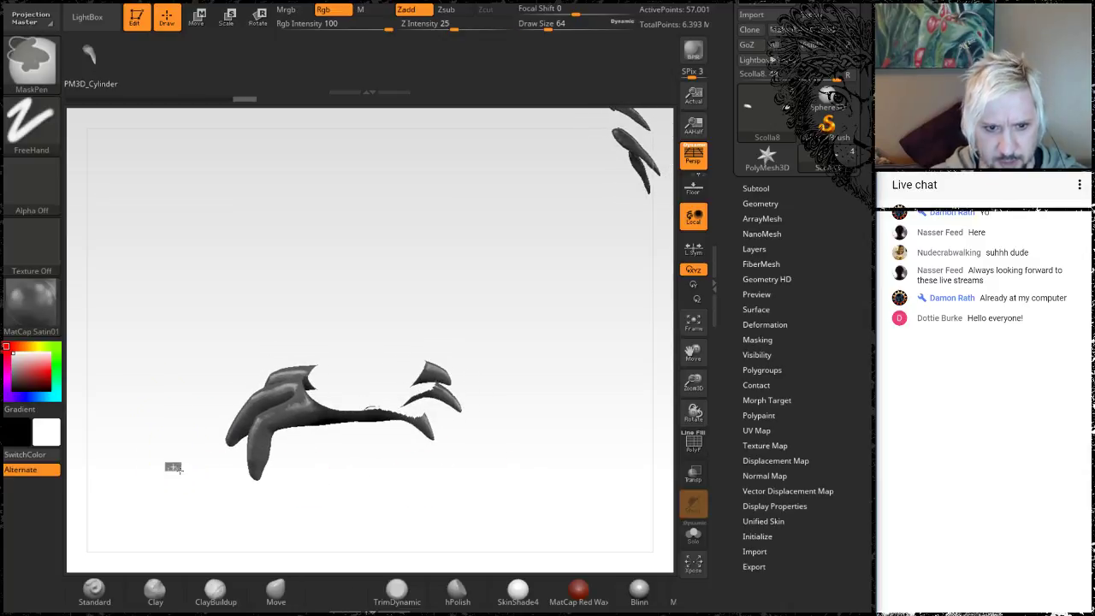
key("ctrl+shift")
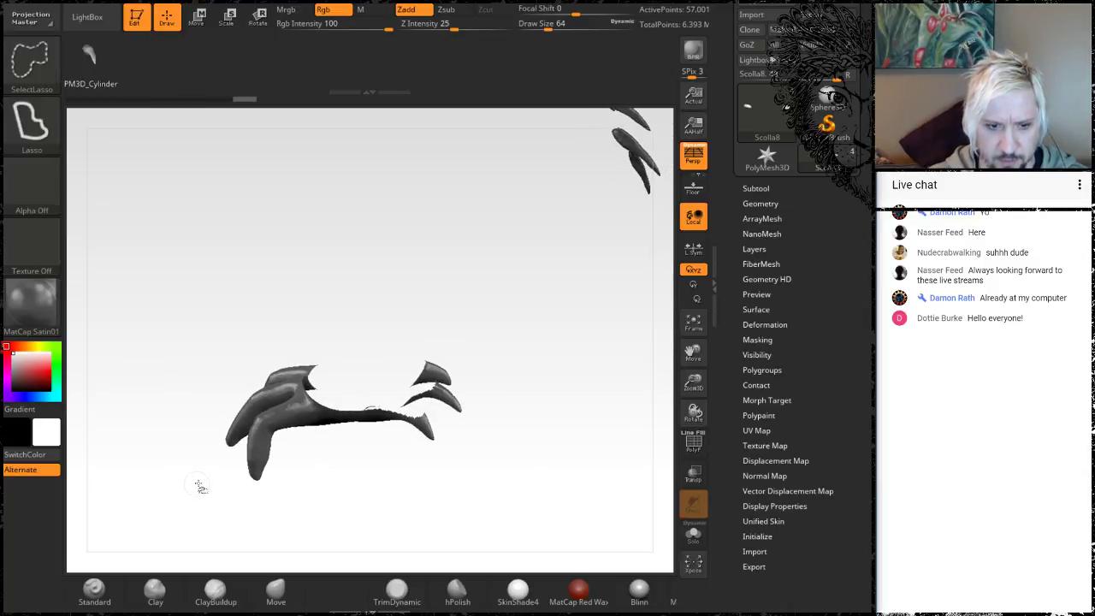
left_click(202, 497, "ctrl+shift")
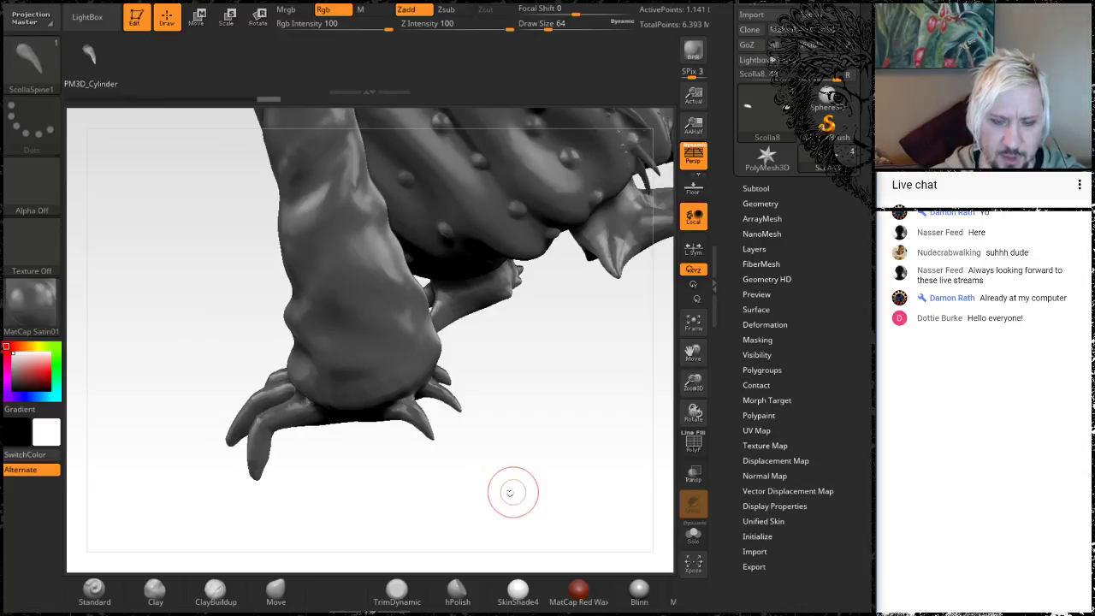
Step: Mask everything except the area around the hand's claws using an inverted rectangular mask, and clear the mask
mouse_move(509, 489)
left_mouse_down()
mouse_move(508, 457)
mouse_move(466, 474)
mouse_move(482, 357)
mouse_move(511, 365)
mouse_move(508, 416)
mouse_move(492, 409)
mouse_move(498, 395)
mouse_move(428, 440)
left_mouse_up()
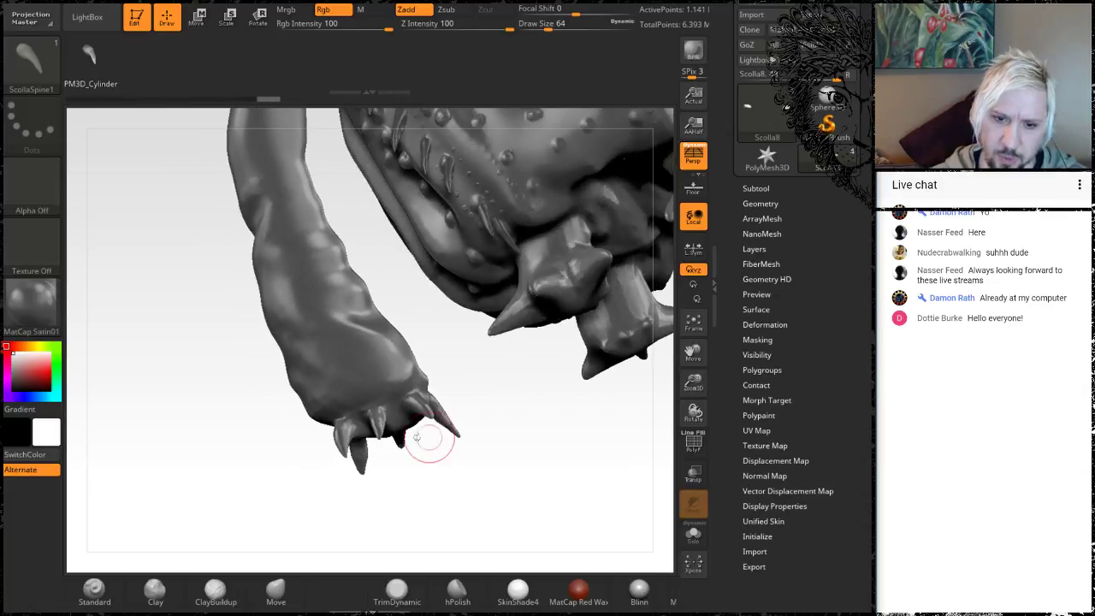
mouse_move(513, 489)
left_mouse_down()
mouse_move(519, 419)
mouse_move(469, 473)
left_mouse_up()
key("ctrl")
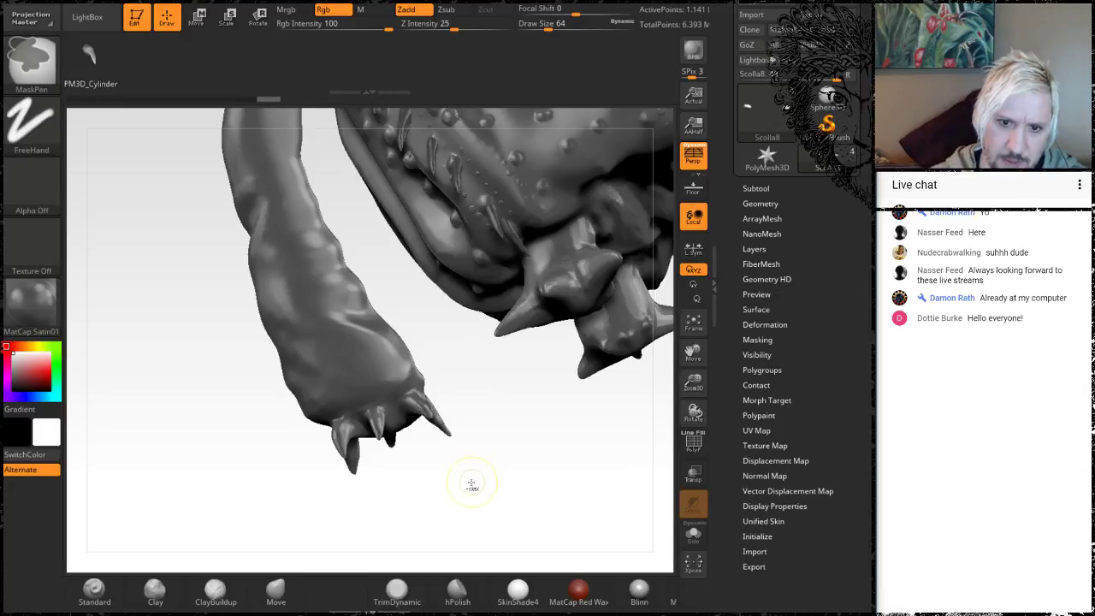
mouse_move(320, 447)
left_mouse_down("ctrl")
mouse_move(418, 419)
mouse_move(418, 386)
left_mouse_up("ctrl")
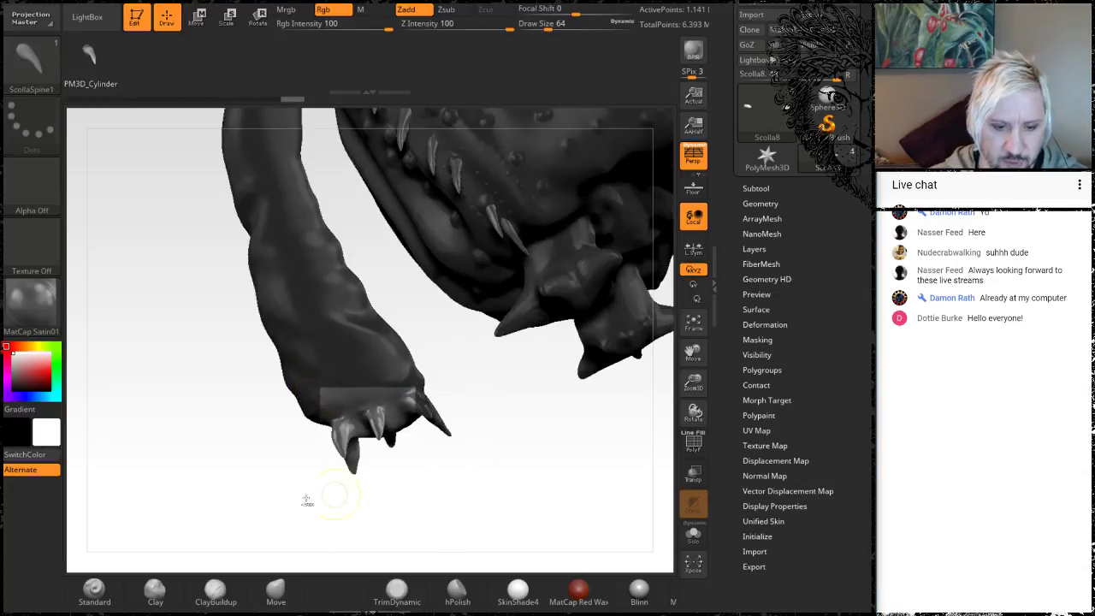
left_click(261, 481, "ctrl")
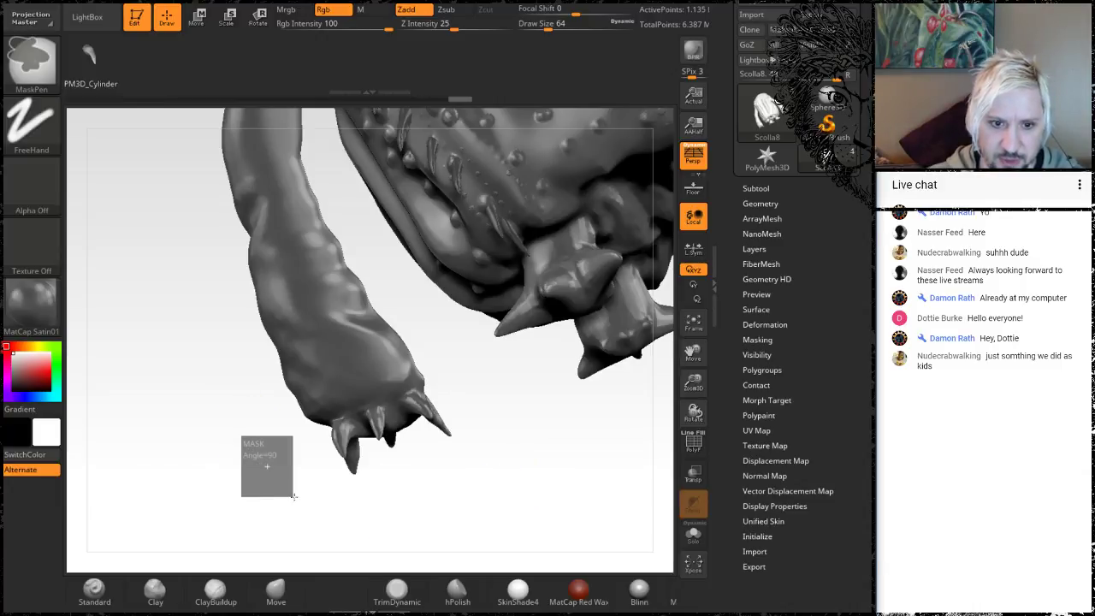
left_click_drag(301, 489, 266, 465, "ctrl")
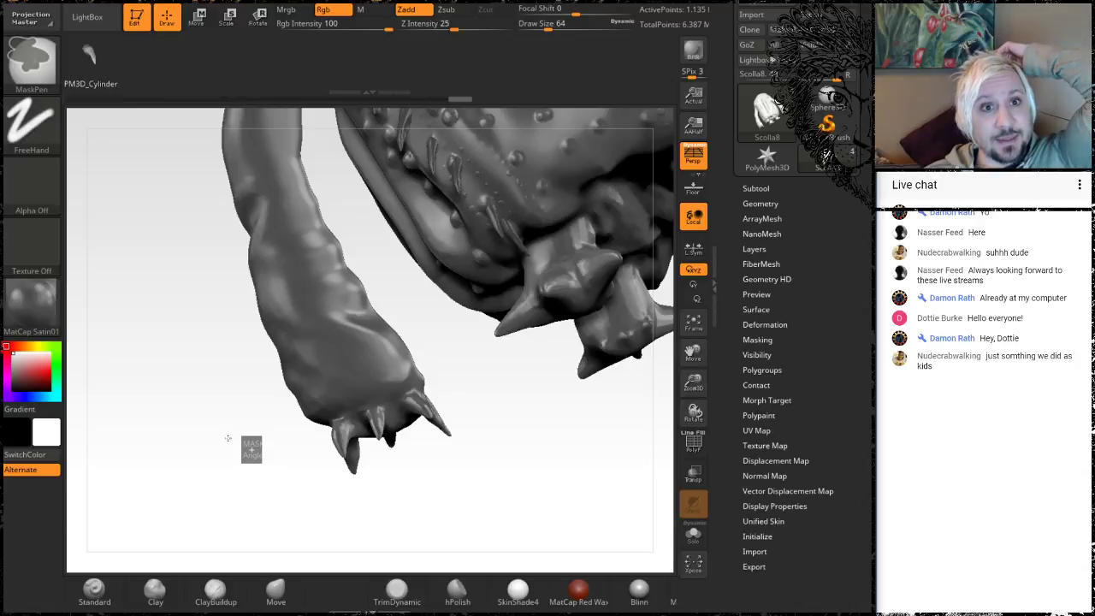
left_click_drag(262, 394, 267, 392, "ctrl")
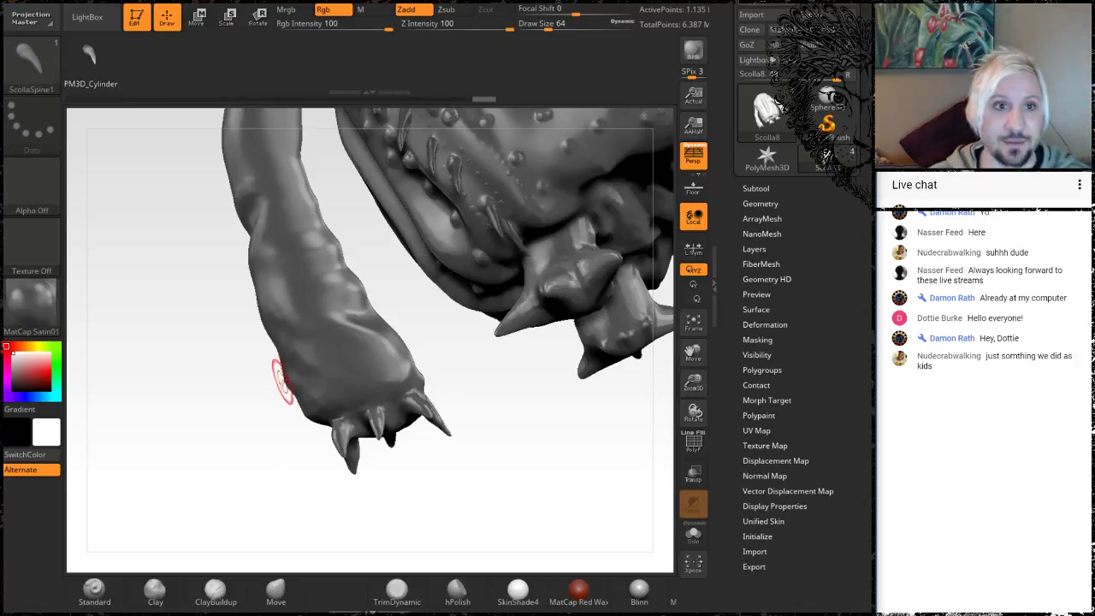
Step: Isolate the claws with a lasso drawn along the bottom of the arm, invert the visibility and restore the full model
left_click_drag(485, 386, 325, 385)
mouse_move(466, 428)
left_mouse_down()
mouse_move(476, 371)
mouse_move(482, 396)
mouse_move(474, 386)
mouse_move(452, 411)
left_mouse_up()
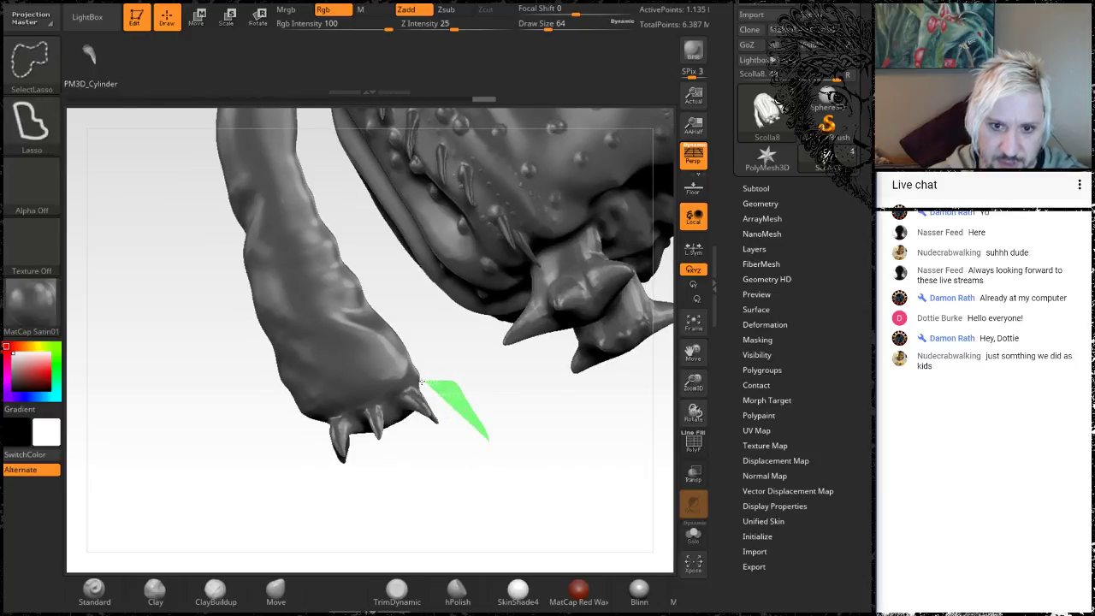
mouse_move(399, 391)
left_mouse_down("ctrl+shift")
mouse_move(316, 409)
mouse_move(325, 520)
mouse_move(438, 494)
mouse_move(463, 520)
mouse_move(465, 480)
mouse_move(436, 496)
mouse_move(430, 488)
mouse_move(433, 509)
mouse_move(262, 523)
left_mouse_up("ctrl+shift")
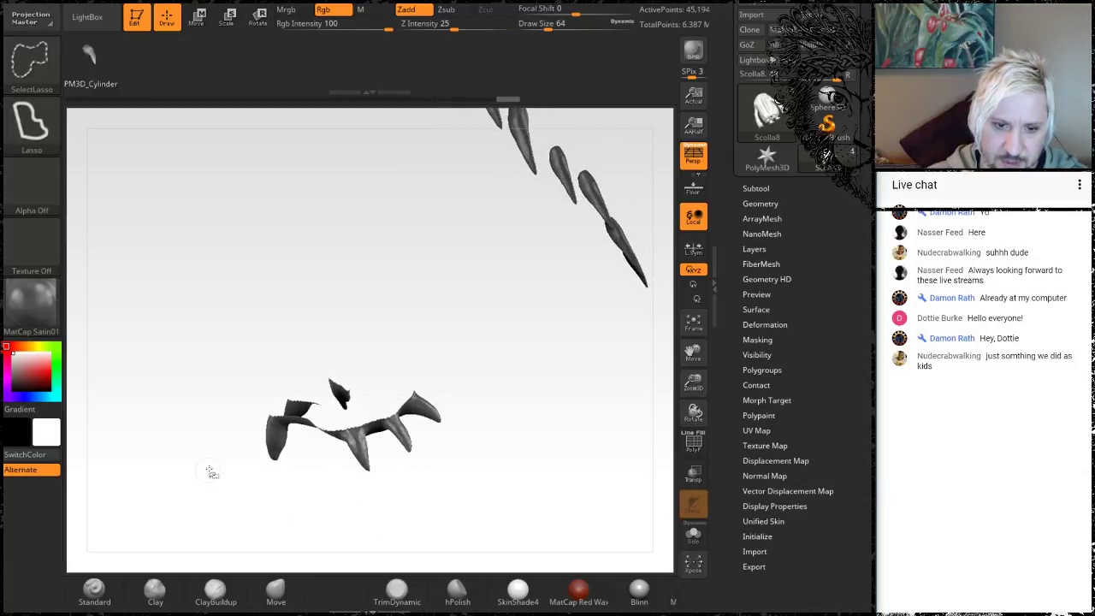
left_click_drag(199, 486, 215, 482, "ctrl+shift")
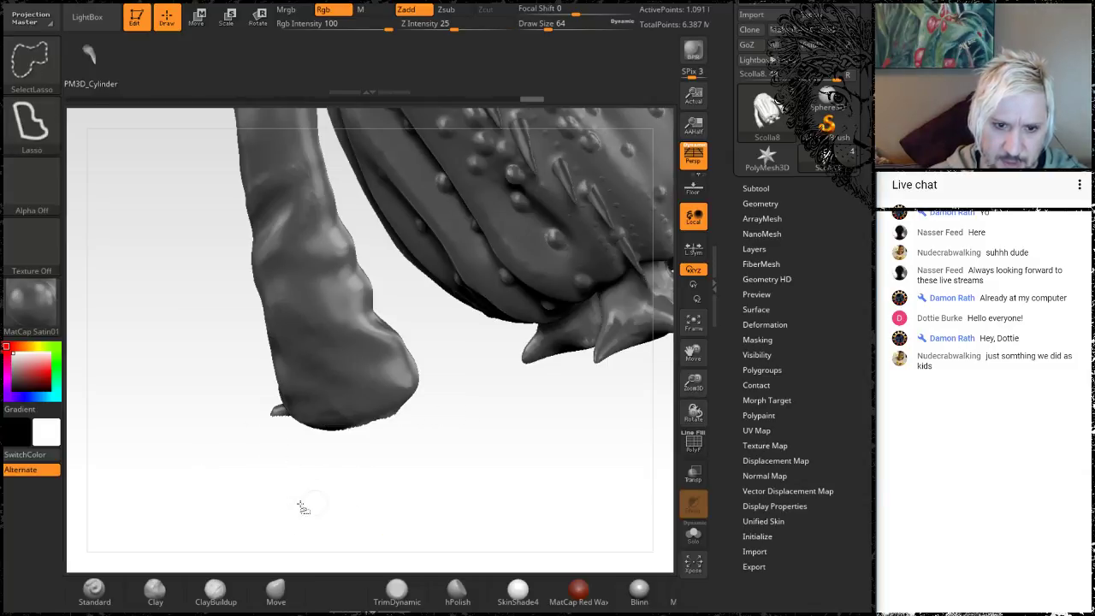
left_click(205, 480, "ctrl+shift")
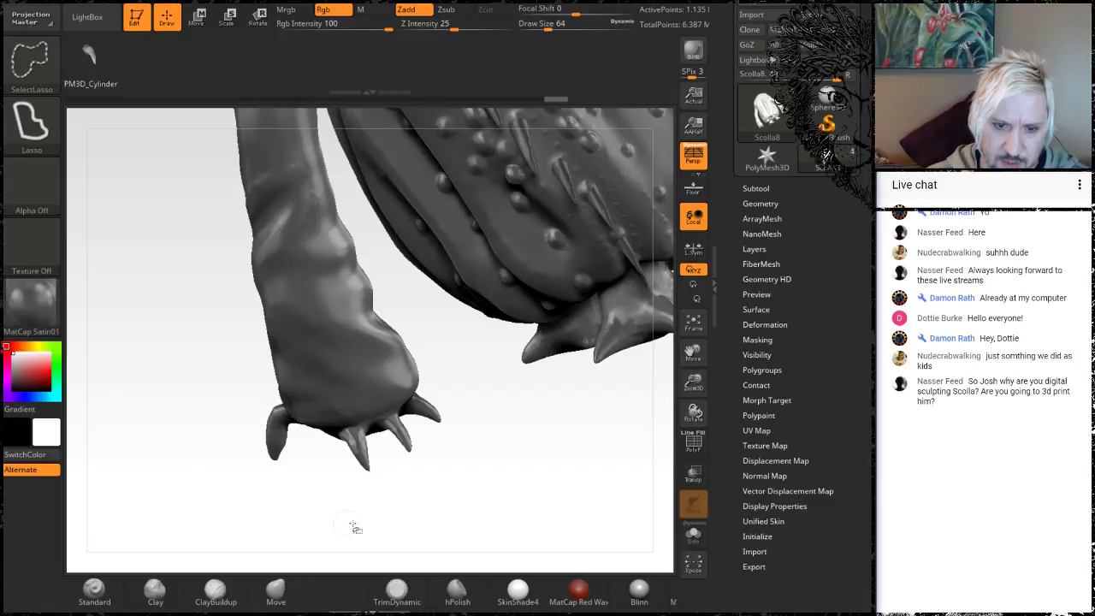
Step: Isolate the lower forearm together with its clawed hand using a lasso selection
mouse_move(461, 470)
left_mouse_down("ctrl+shift")
mouse_move(358, 310)
mouse_move(171, 386)
mouse_move(215, 525)
mouse_move(310, 507)
mouse_move(401, 472)
mouse_move(391, 464)
left_mouse_up("ctrl+shift")
left_click_drag(446, 426, 155, 460)
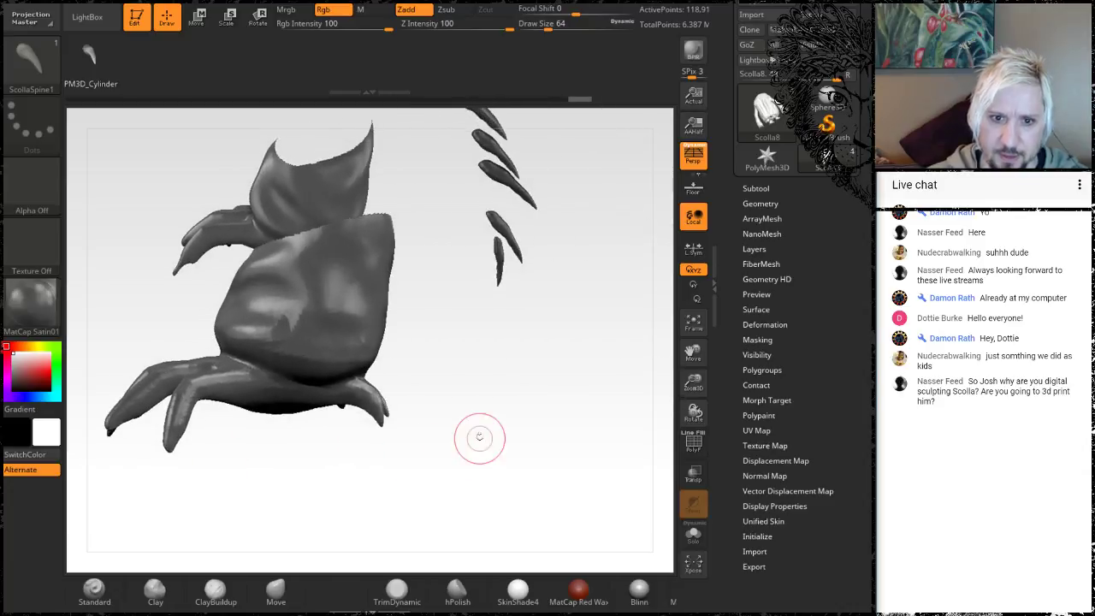
mouse_move(484, 471)
left_mouse_down()
mouse_move(516, 504)
mouse_move(468, 478)
mouse_move(205, 443)
left_mouse_up()
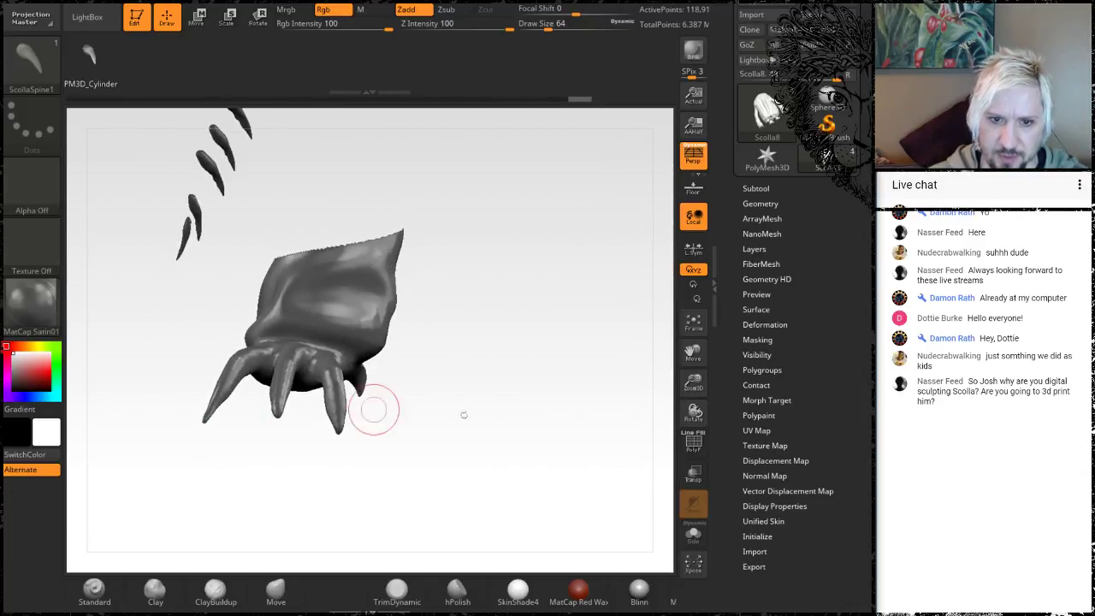
left_click_drag(501, 429, 500, 439)
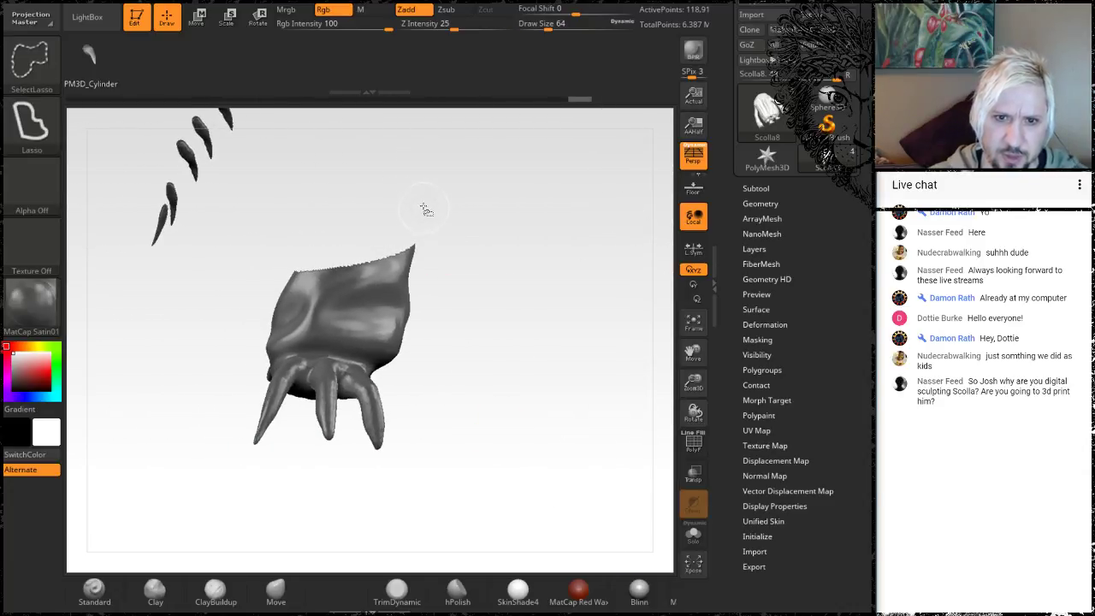
Step: Hide the remaining forearm above the clawed hand with lasso selections drawn from the front and the side
mouse_move(425, 209)
left_mouse_down("ctrl+alt+shift")
mouse_move(415, 329)
mouse_move(308, 318)
mouse_move(252, 215)
mouse_move(418, 210)
left_mouse_up("ctrl+alt+shift")
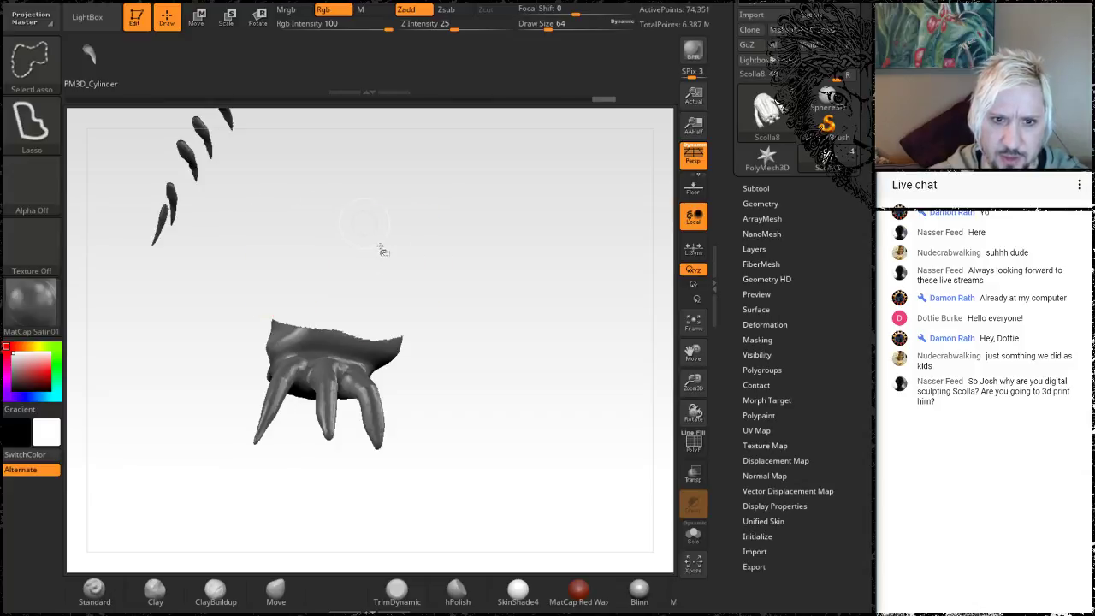
mouse_move(467, 368)
left_mouse_down()
mouse_move(506, 395)
mouse_move(523, 371)
mouse_move(437, 293)
mouse_move(356, 309)
left_mouse_up()
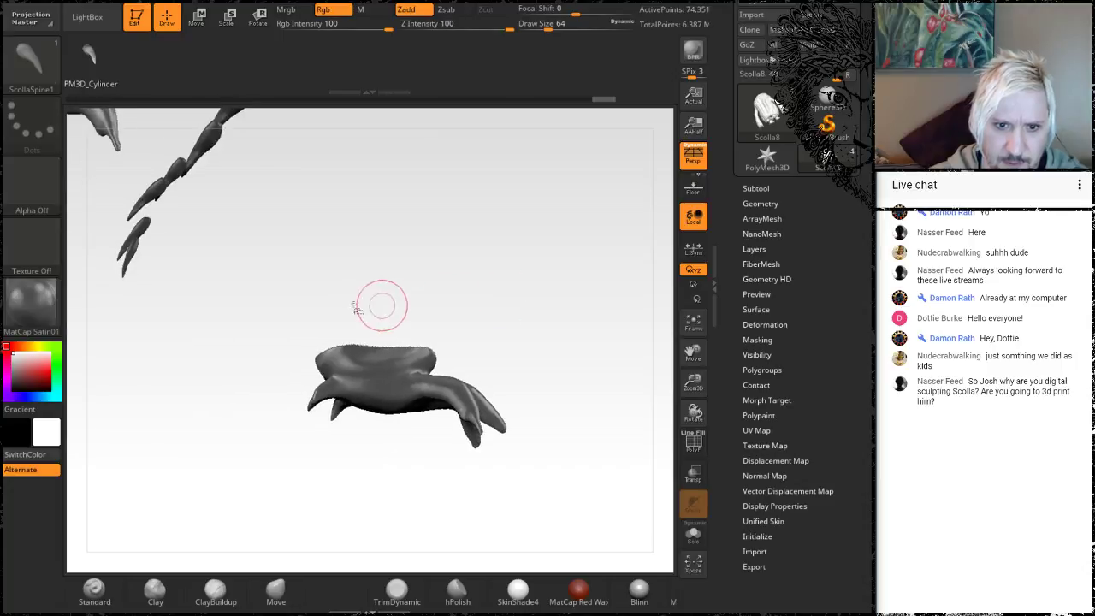
mouse_move(308, 278)
left_mouse_down("ctrl+alt+shift")
mouse_move(285, 298)
mouse_move(291, 367)
mouse_move(306, 377)
left_mouse_up("ctrl+alt+shift")
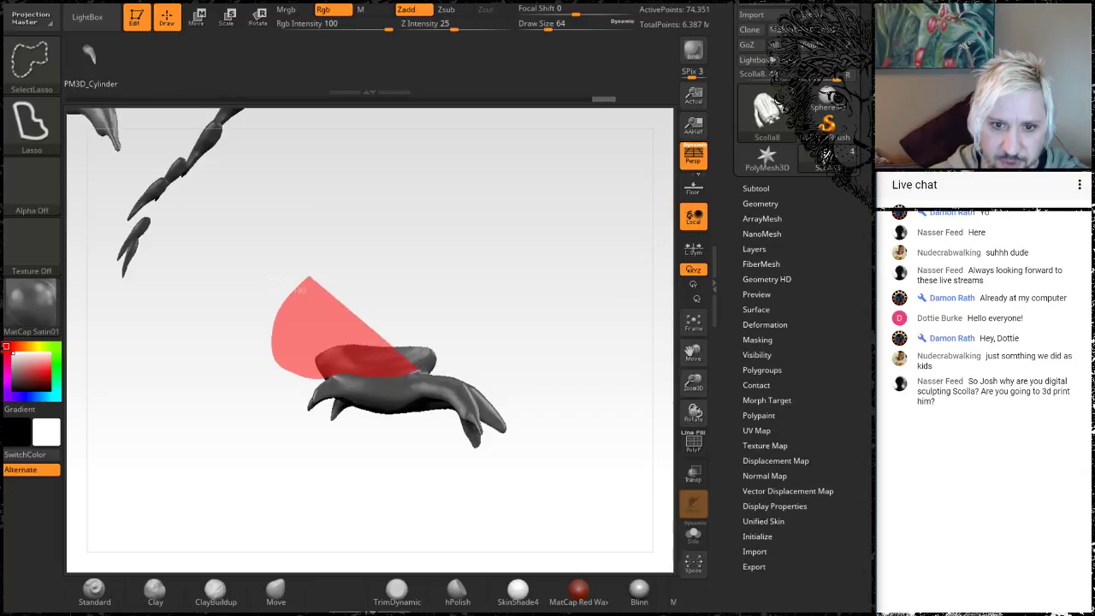
left_click_drag(438, 371, 438, 371, "ctrl+alt+shift")
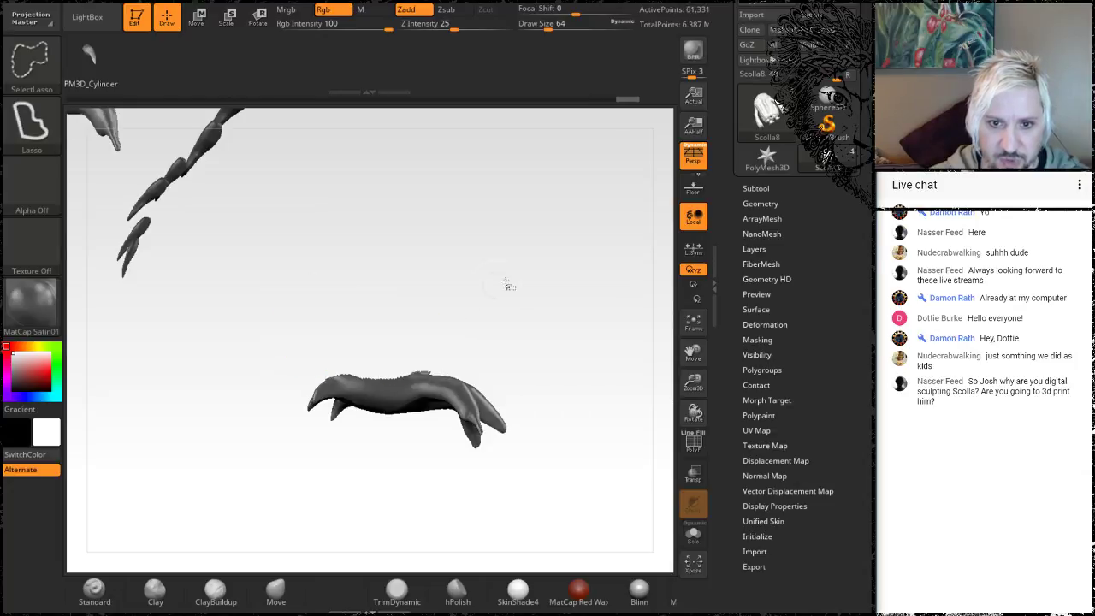
Step: Hide the leftover wrist geometry along the back of the hand with a lasso and inspect both isolated hands
mouse_move(521, 293)
left_mouse_down()
mouse_move(524, 332)
mouse_move(472, 348)
mouse_move(442, 317)
mouse_move(337, 325)
mouse_move(504, 396)
mouse_move(488, 363)
mouse_move(450, 367)
mouse_move(436, 355)
left_mouse_up()
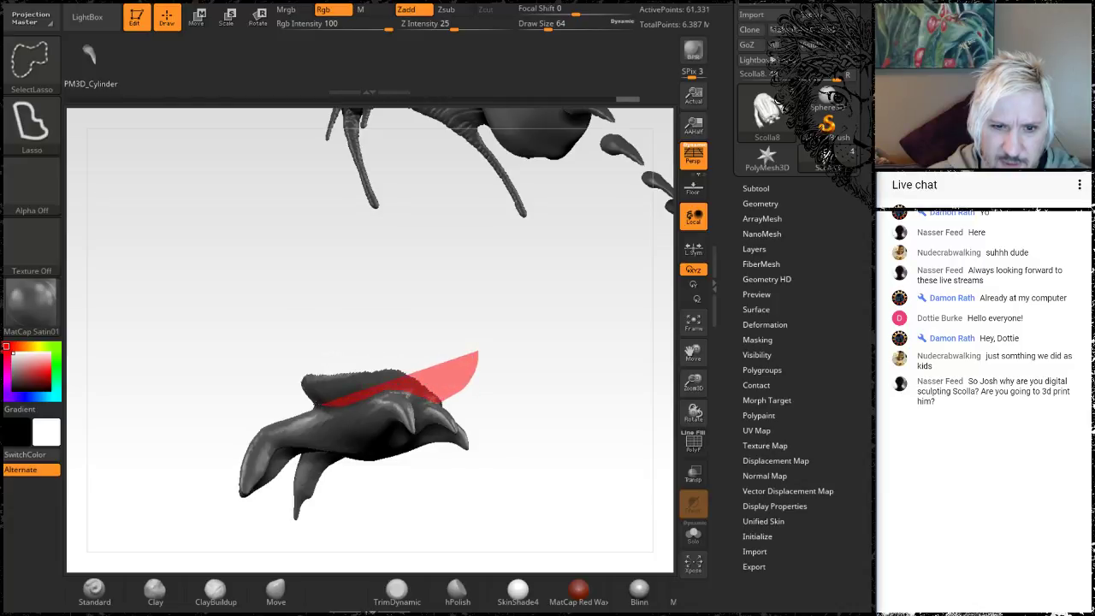
mouse_move(281, 387)
left_mouse_down("ctrl+alt+shift")
mouse_move(272, 329)
mouse_move(338, 316)
mouse_move(369, 351)
left_mouse_up("ctrl+alt+shift")
left_click_drag(548, 469, 329, 291)
mouse_move(445, 402)
left_mouse_down()
mouse_move(449, 449)
mouse_move(481, 467)
mouse_move(445, 413)
mouse_move(399, 403)
mouse_move(440, 405)
mouse_move(320, 423)
mouse_move(453, 490)
mouse_move(428, 494)
mouse_move(445, 460)
mouse_move(599, 388)
mouse_move(484, 453)
mouse_move(519, 469)
mouse_move(570, 447)
mouse_move(436, 487)
mouse_move(484, 416)
left_mouse_up()
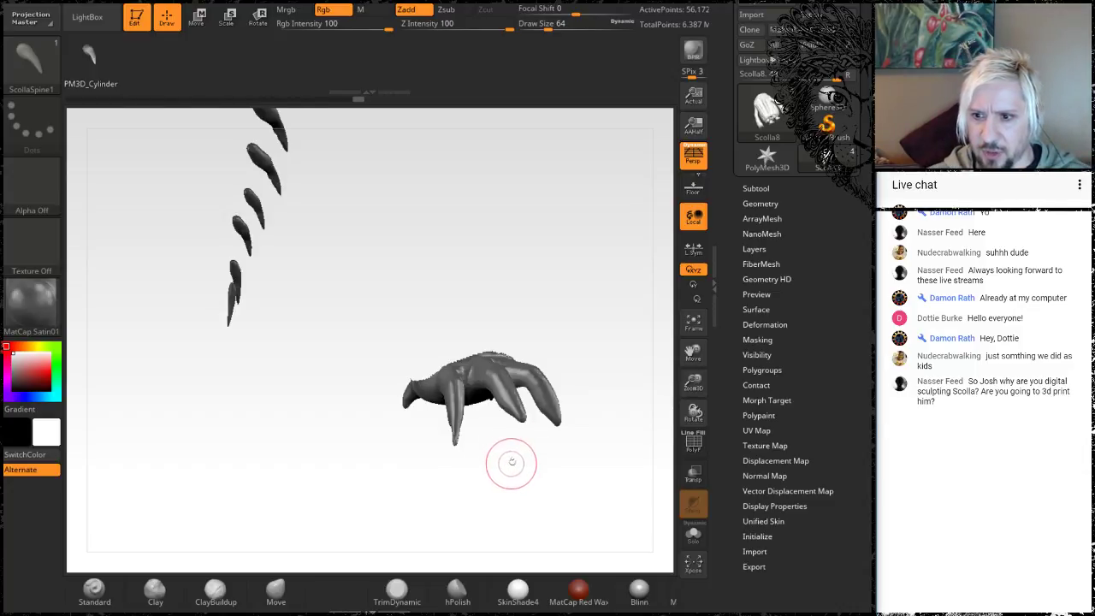
mouse_move(533, 480)
left_mouse_down()
mouse_move(529, 503)
mouse_move(479, 506)
mouse_move(433, 454)
mouse_move(552, 484)
mouse_move(526, 410)
mouse_move(535, 320)
mouse_move(553, 457)
mouse_move(562, 492)
mouse_move(571, 490)
left_mouse_up()
left_click_drag(600, 409, 558, 453, "alt")
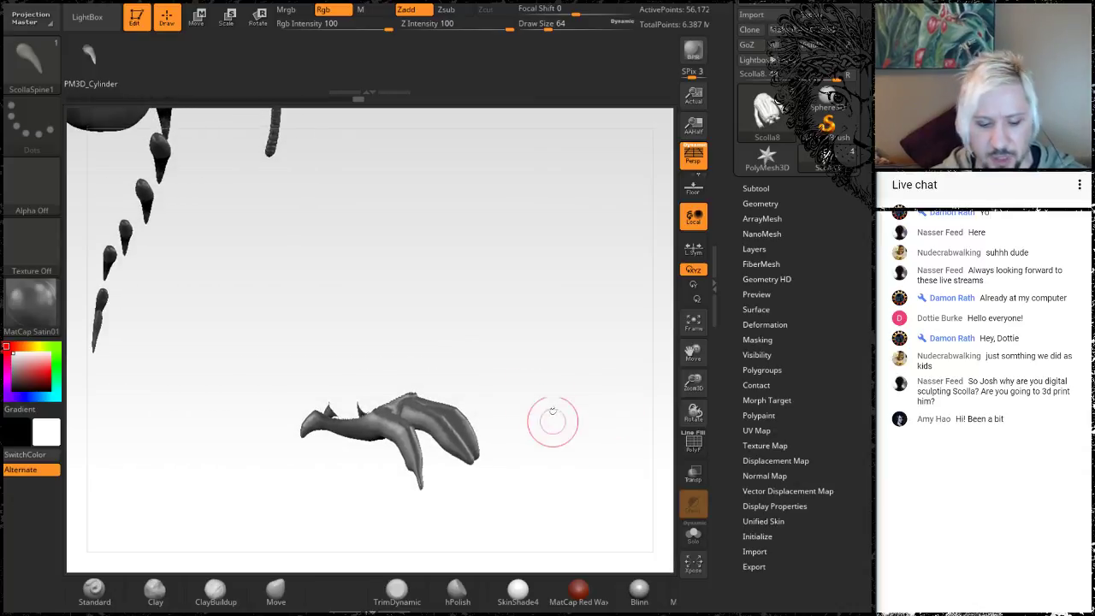
left_click_drag(550, 368, 563, 343)
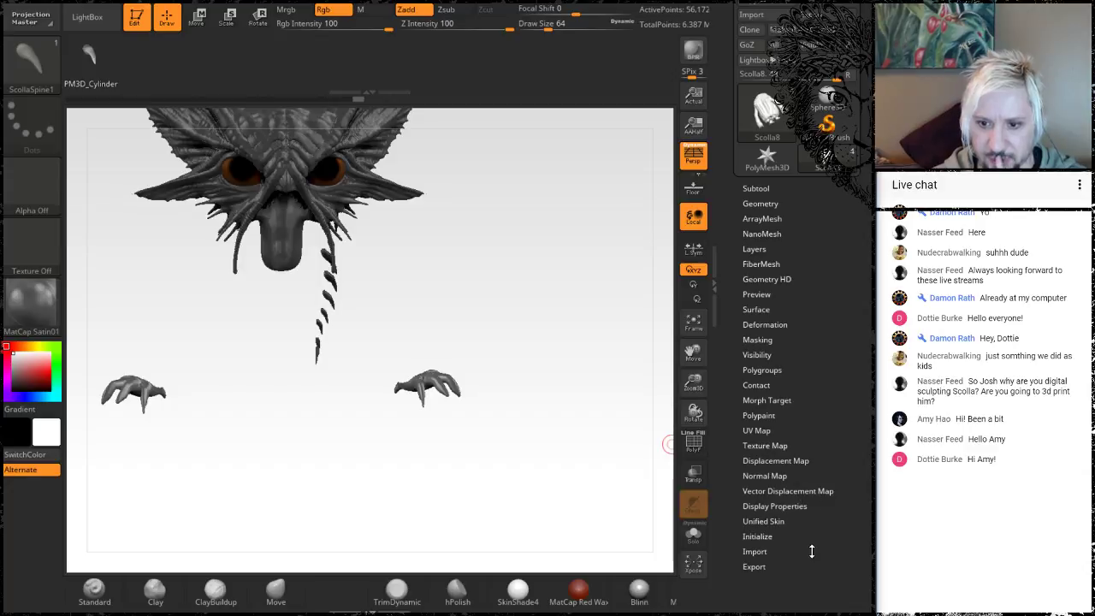
Step: Assign the visible hands to their own polygroup and turn on the polyframe display
left_click_drag(812, 551, 806, 492)
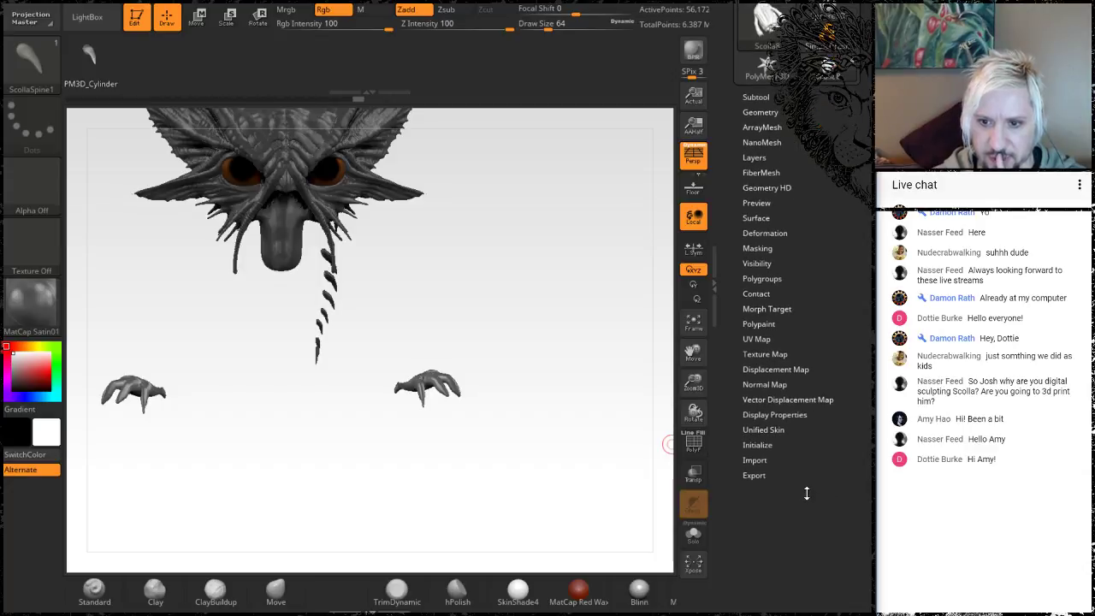
left_click(761, 279)
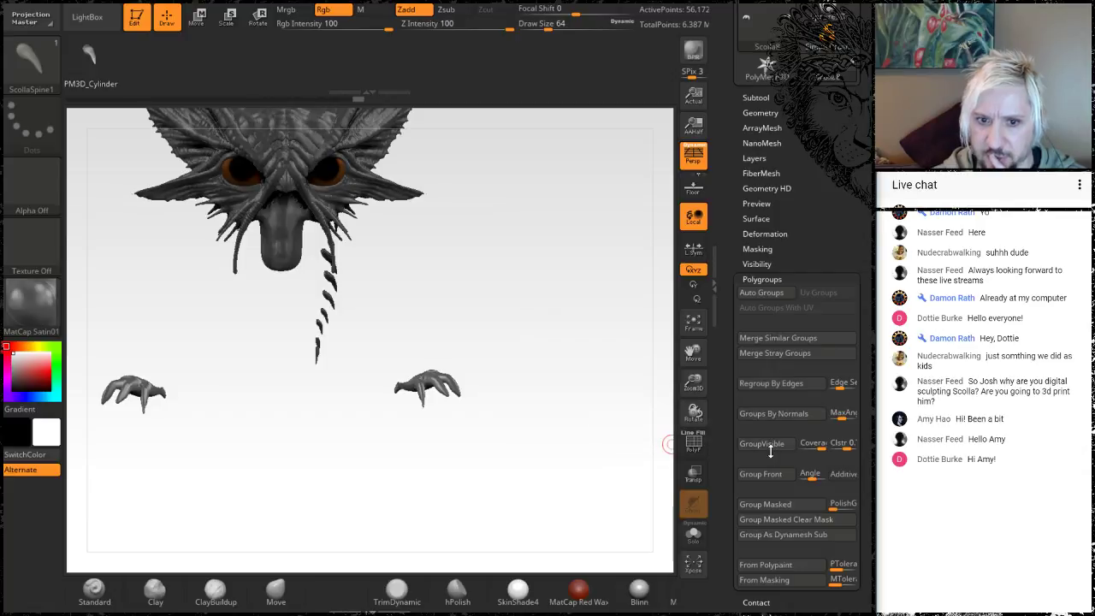
key("shift+f")
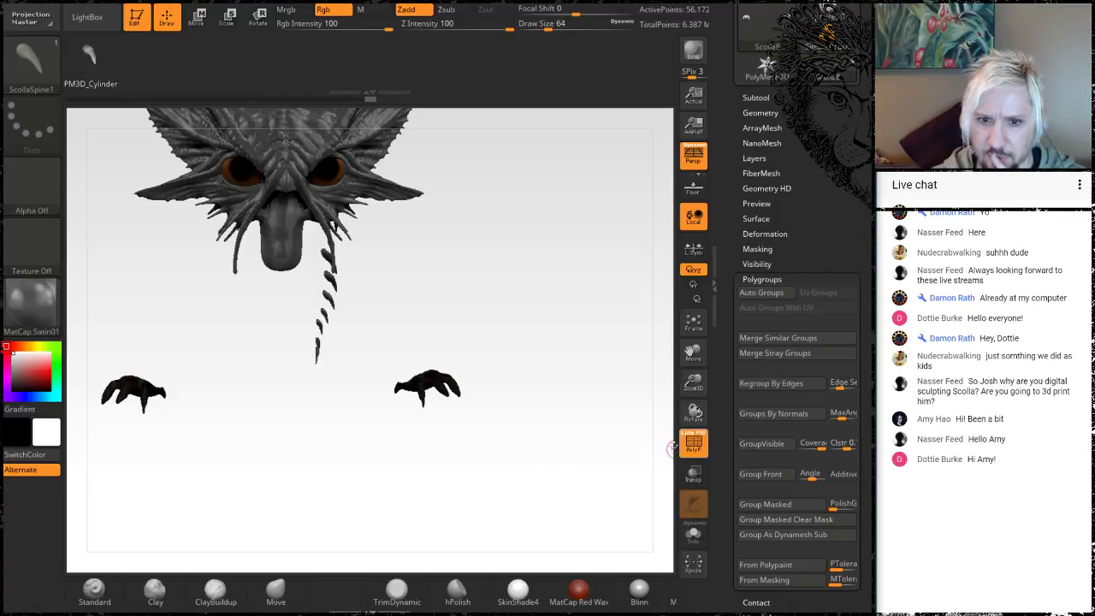
mouse_move(516, 425)
left_mouse_down()
mouse_move(525, 440)
mouse_move(538, 433)
mouse_move(535, 454)
mouse_move(636, 467)
mouse_move(513, 484)
mouse_move(491, 462)
mouse_move(476, 477)
mouse_move(466, 464)
mouse_move(596, 453)
mouse_move(214, 411)
left_mouse_up()
Step: Show the full body mesh to check the grouping and isolate the hands' polygroup again
left_click(552, 384, "ctrl+shift")
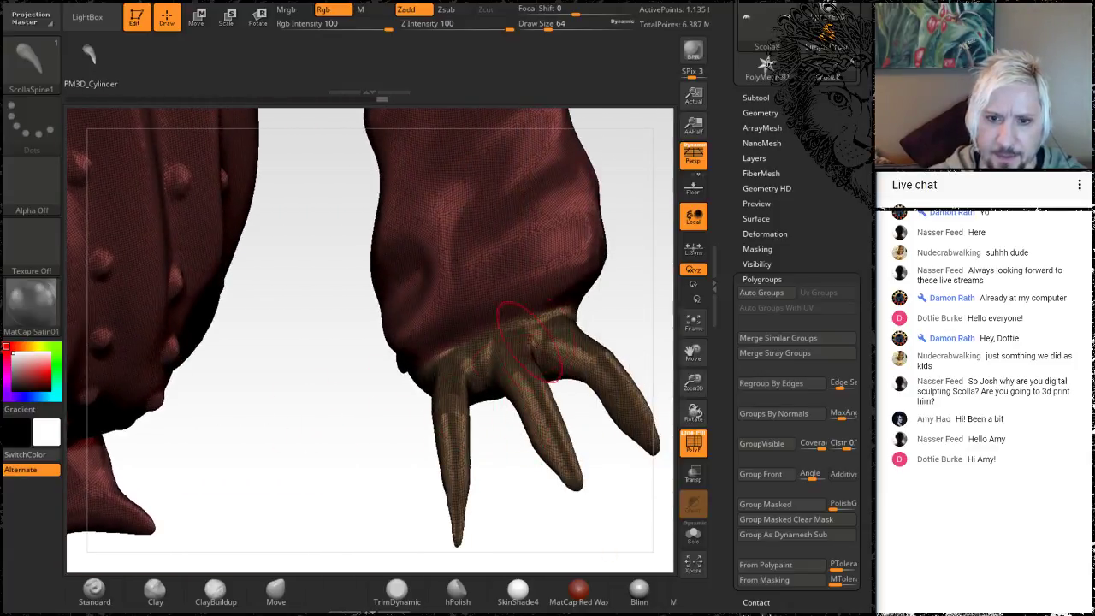
left_click(510, 359, "ctrl+shift")
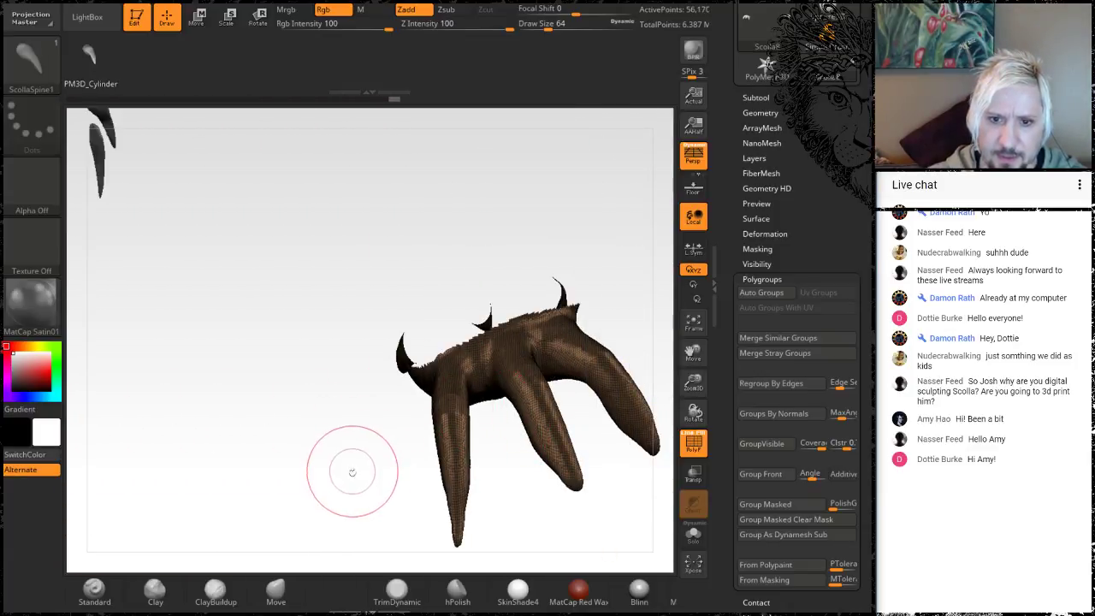
left_click_drag(361, 486, 271, 222, "alt")
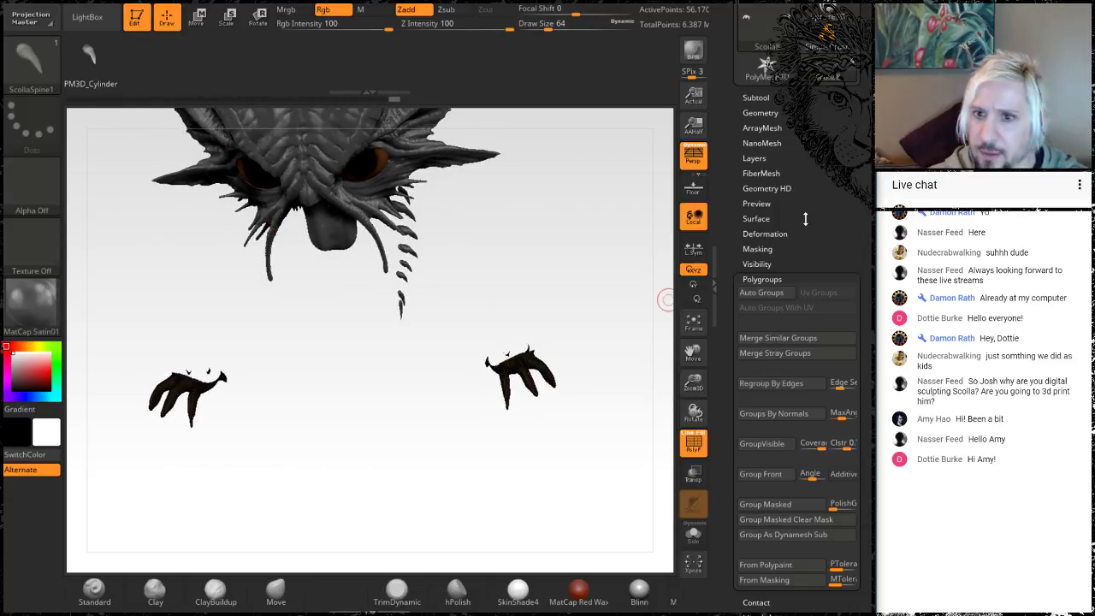
Step: Split the hidden body geometry from the visible hands into a separate subtool using Split Hidden
left_click(753, 97)
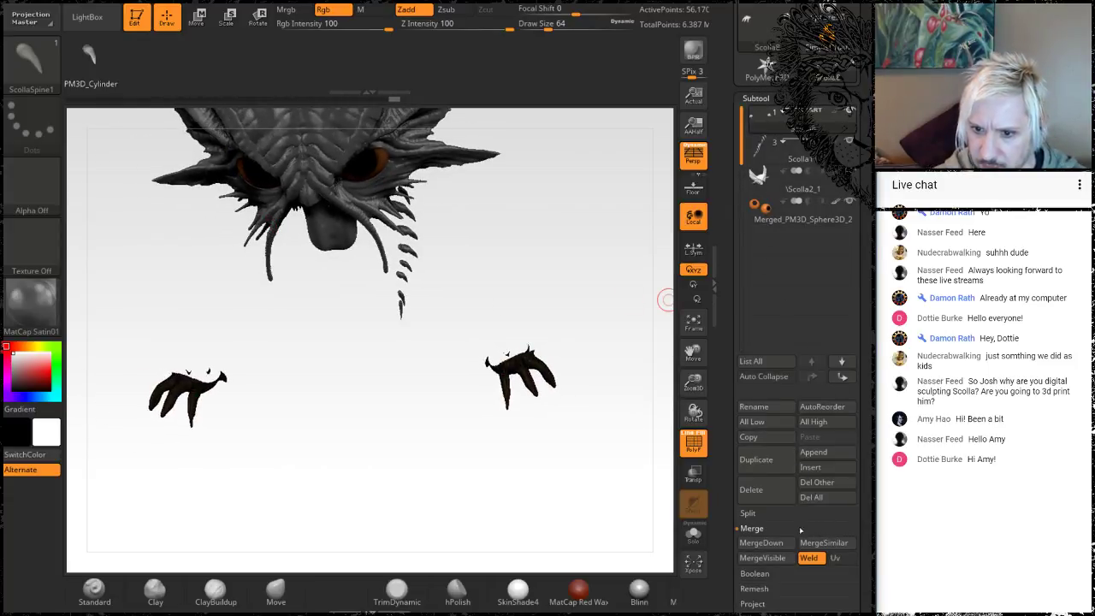
left_click(749, 514)
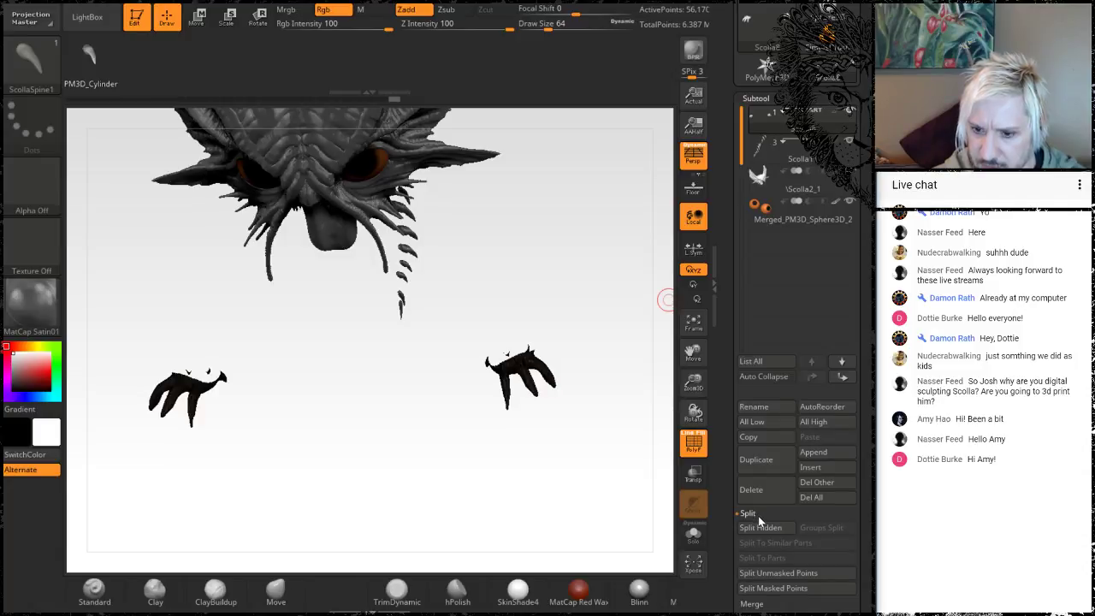
left_click(760, 528)
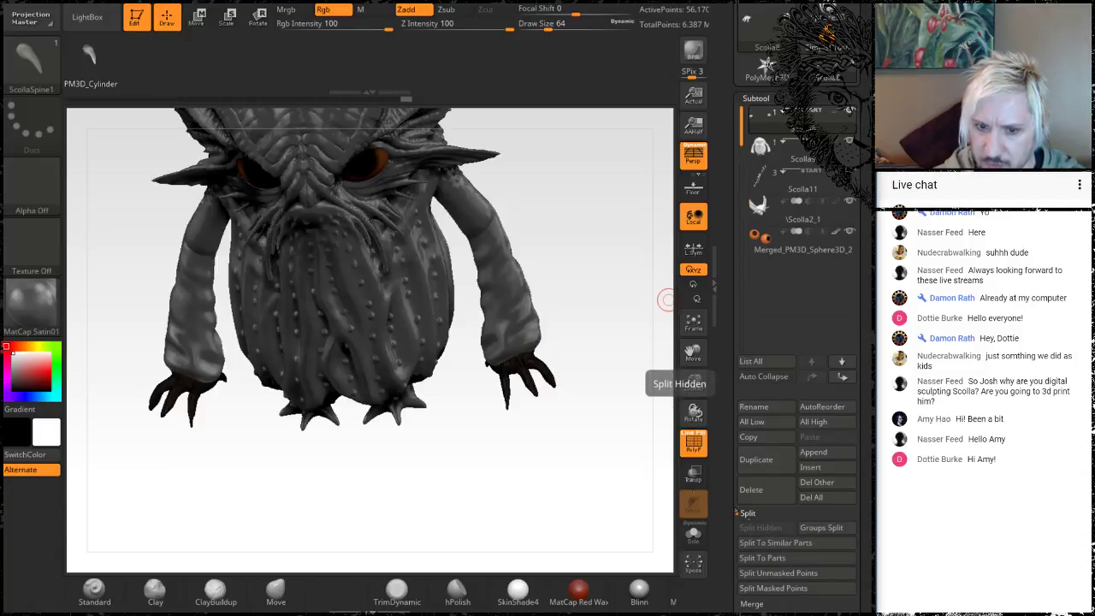
left_click_drag(569, 479, 601, 407)
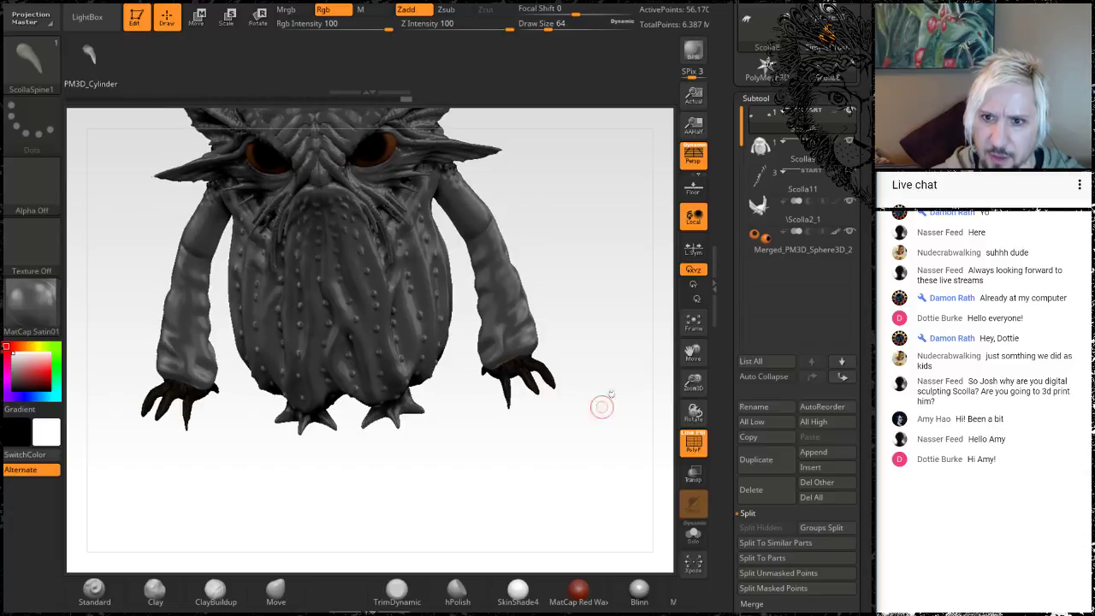
Step: Rename the subtool containing the hands as Hands
mouse_move(778, 119)
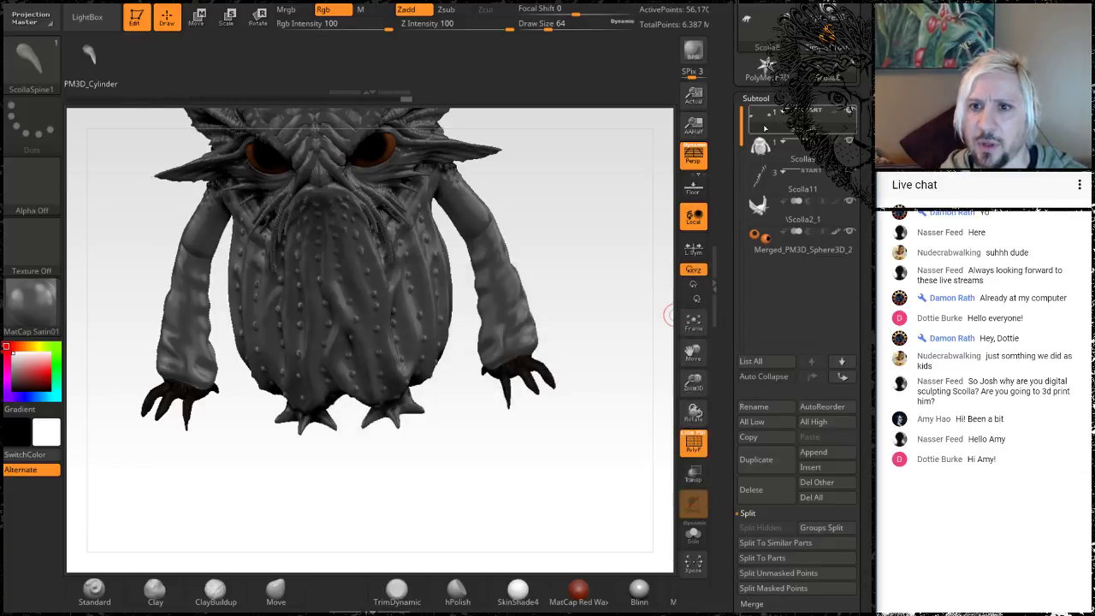
left_click(765, 409)
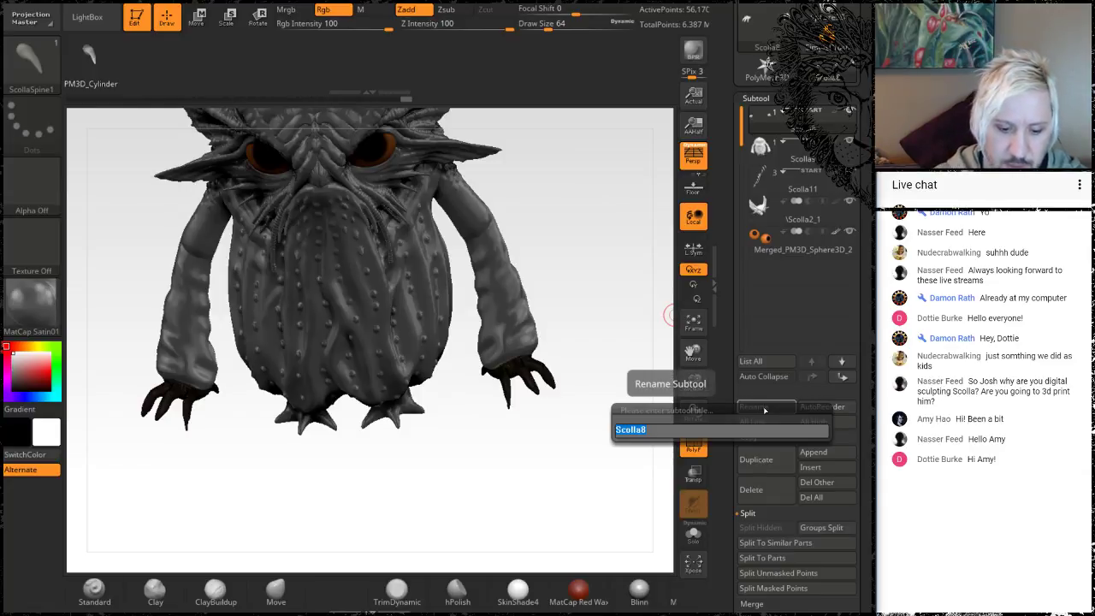
type("Hands")
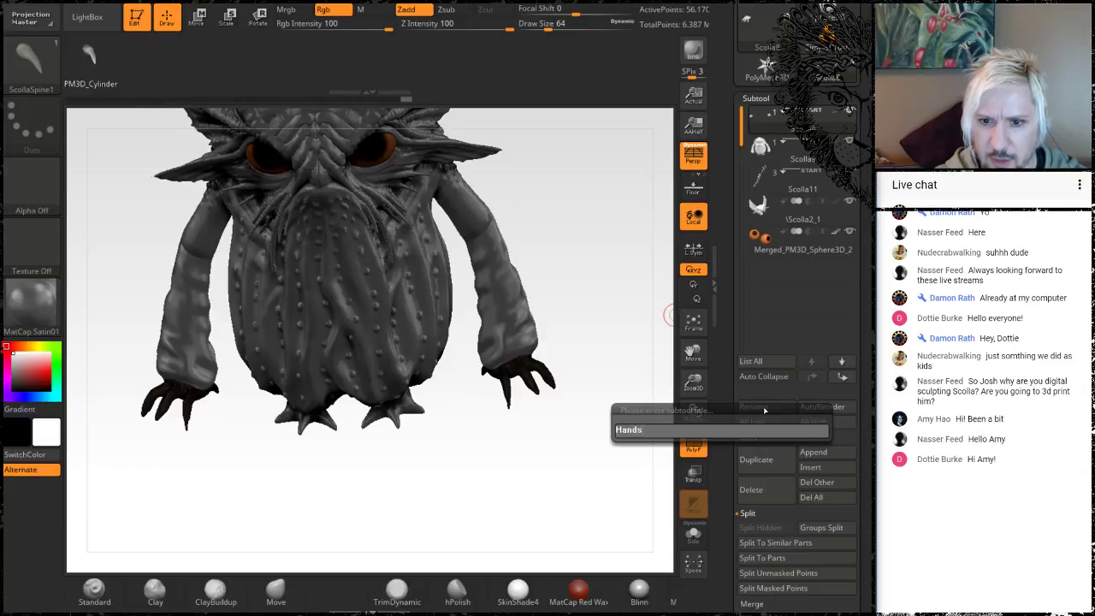
key("Return")
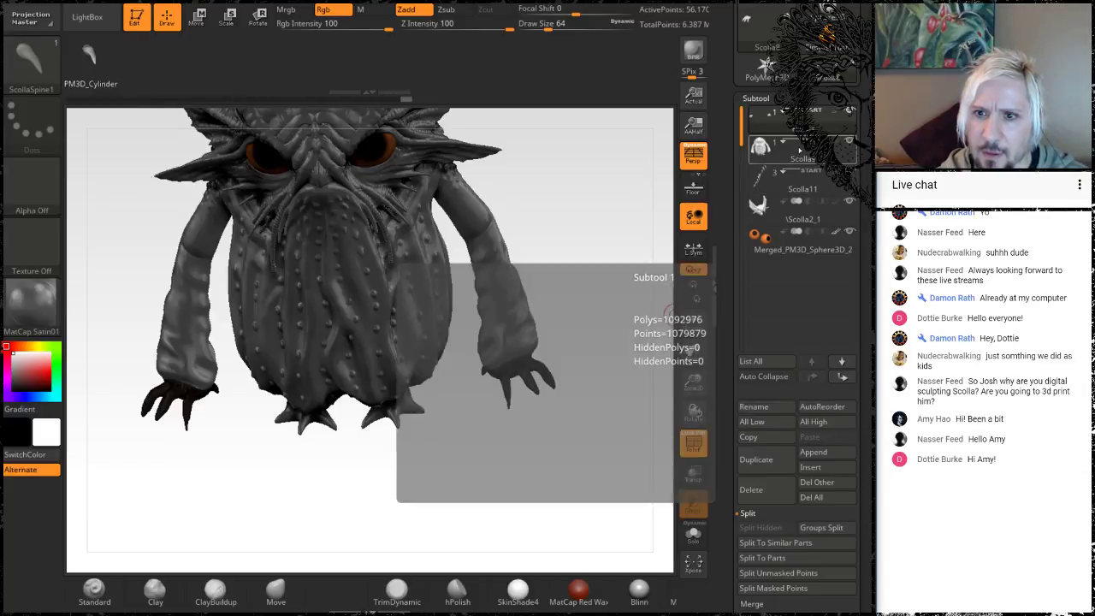
Step: Select the subtool with the torso and arms and rename it as Body
left_click(774, 148)
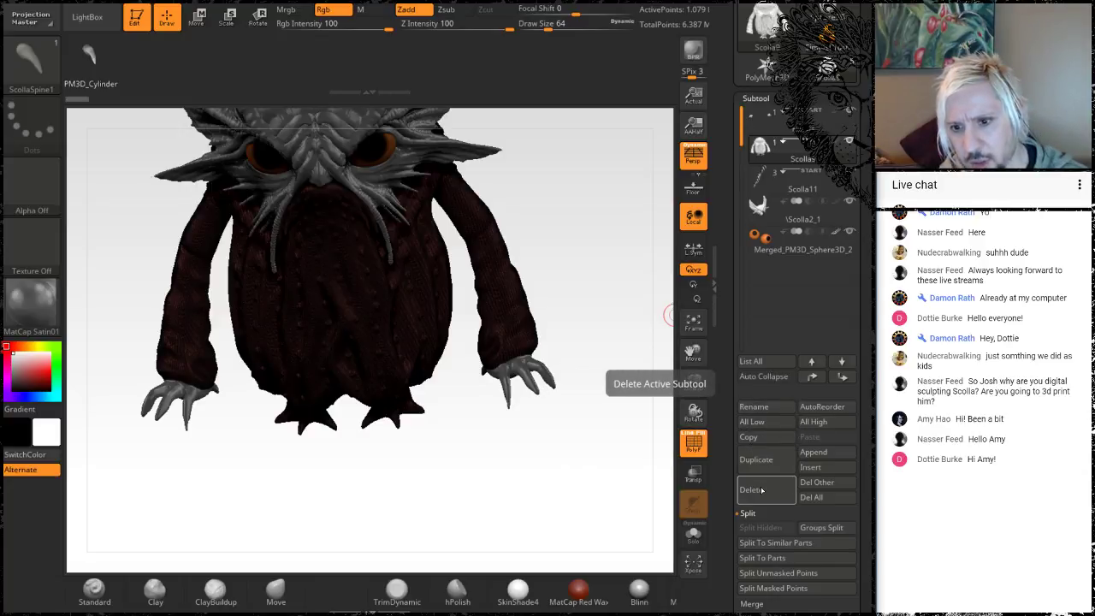
left_click(768, 407)
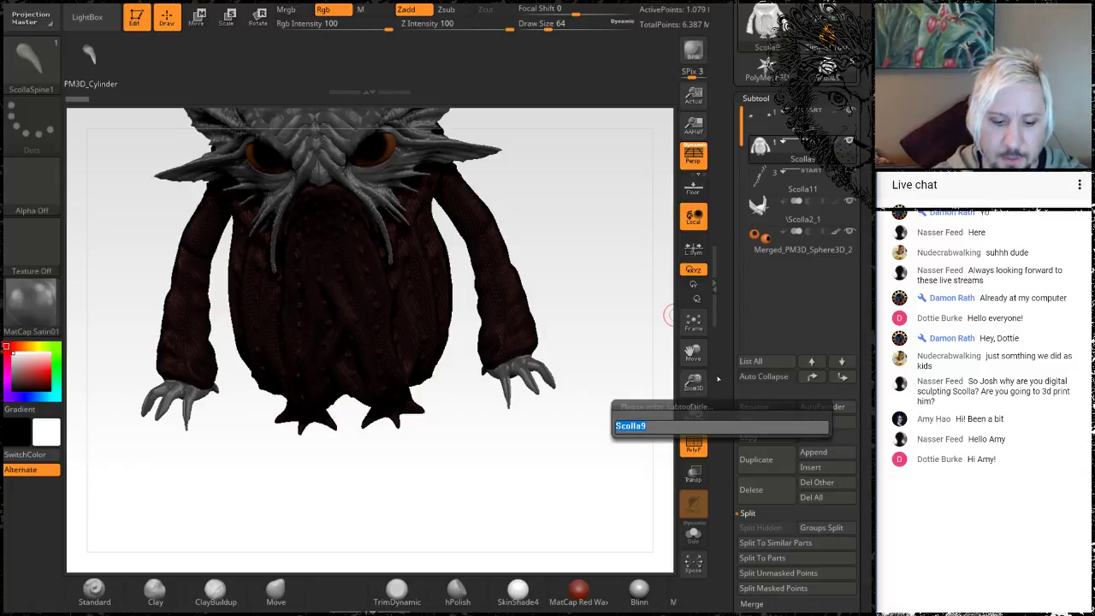
type("Body")
key("Return")
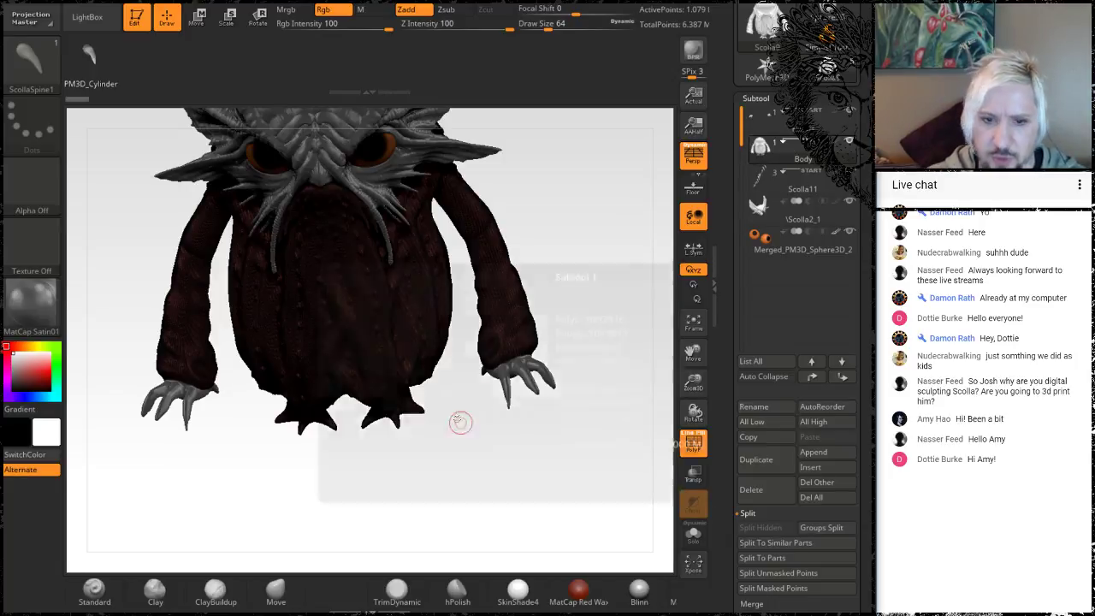
Step: Turn off the polyframe display and isolate the bottom of the Body mesh together with the feet
left_click_drag(469, 467, 494, 432)
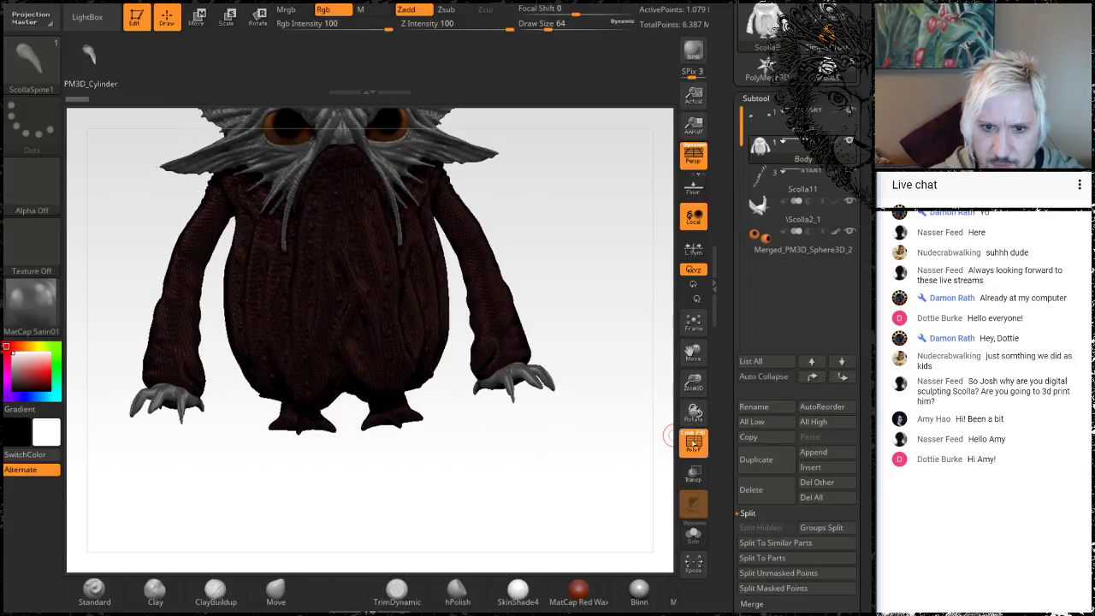
left_click(694, 443)
mouse_move(424, 480)
left_mouse_down("alt")
mouse_move(492, 474)
mouse_move(448, 481)
mouse_move(630, 411)
mouse_move(557, 440)
mouse_move(545, 275)
mouse_move(538, 431)
mouse_move(555, 436)
mouse_move(496, 442)
mouse_move(525, 404)
mouse_move(496, 452)
left_mouse_up("alt")
mouse_move(508, 431)
left_mouse_down()
mouse_move(491, 436)
mouse_move(502, 448)
mouse_move(459, 436)
mouse_move(513, 445)
left_mouse_up()
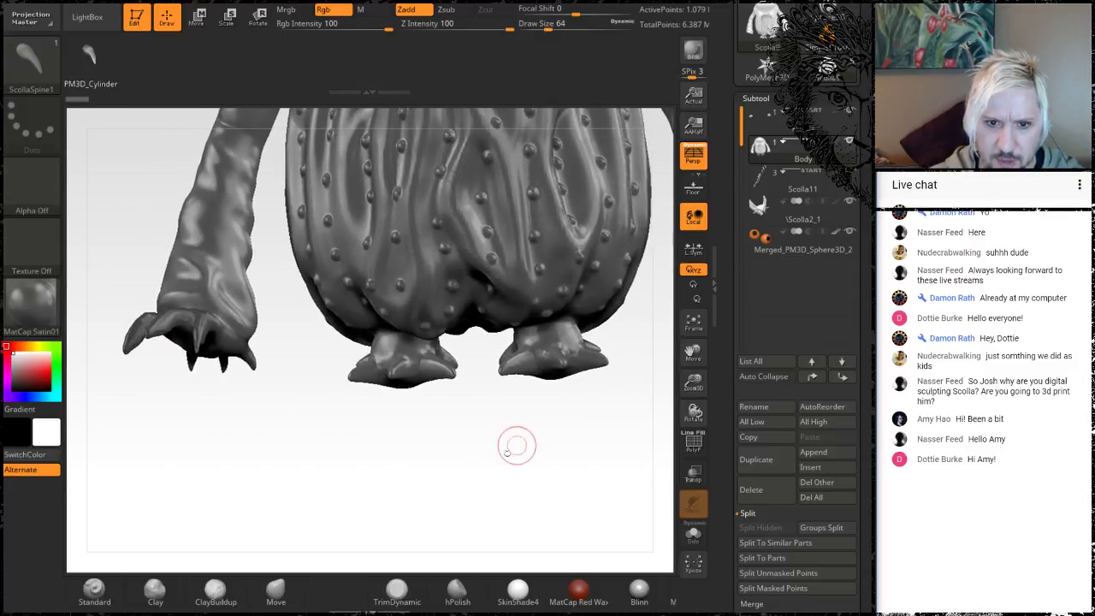
mouse_move(310, 467)
left_mouse_down("ctrl+shift")
mouse_move(480, 413)
mouse_move(623, 350)
mouse_move(644, 315)
mouse_move(343, 296)
mouse_move(308, 469)
mouse_move(299, 377)
left_mouse_up("ctrl+shift")
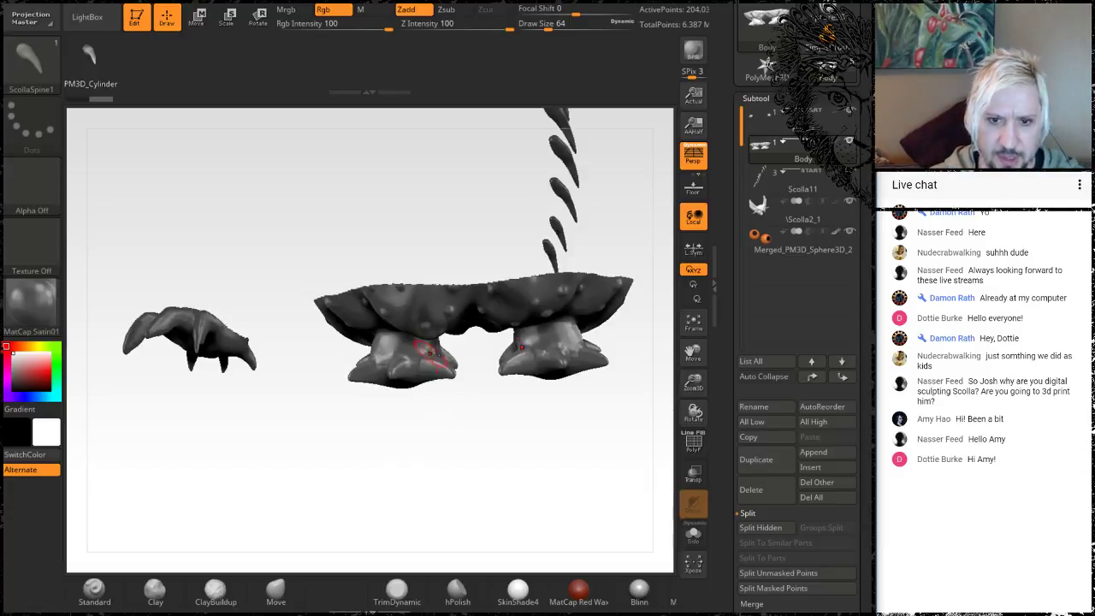
Step: Hide the belly geometry beyond the outer pair of feet with lasso selections drawn from underneath
left_click_drag(506, 463, 497, 338)
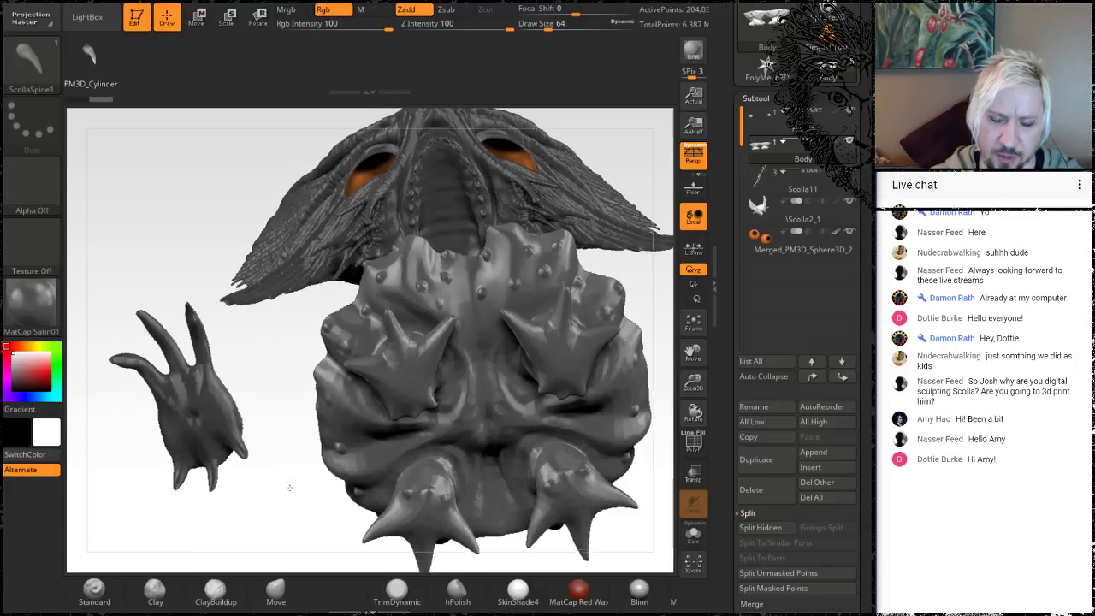
left_click_drag(290, 487, 185, 377, "alt")
mouse_move(559, 210)
left_mouse_down()
mouse_move(576, 266)
mouse_move(496, 278)
left_mouse_up()
mouse_move(598, 358)
left_mouse_down()
mouse_move(579, 343)
mouse_move(565, 224)
left_mouse_up()
left_click_drag(561, 176, 580, 270, "alt")
mouse_move(437, 203)
left_mouse_down("ctrl+alt+shift")
mouse_move(402, 257)
mouse_move(453, 278)
mouse_move(518, 257)
mouse_move(505, 225)
left_mouse_up("ctrl+alt+shift")
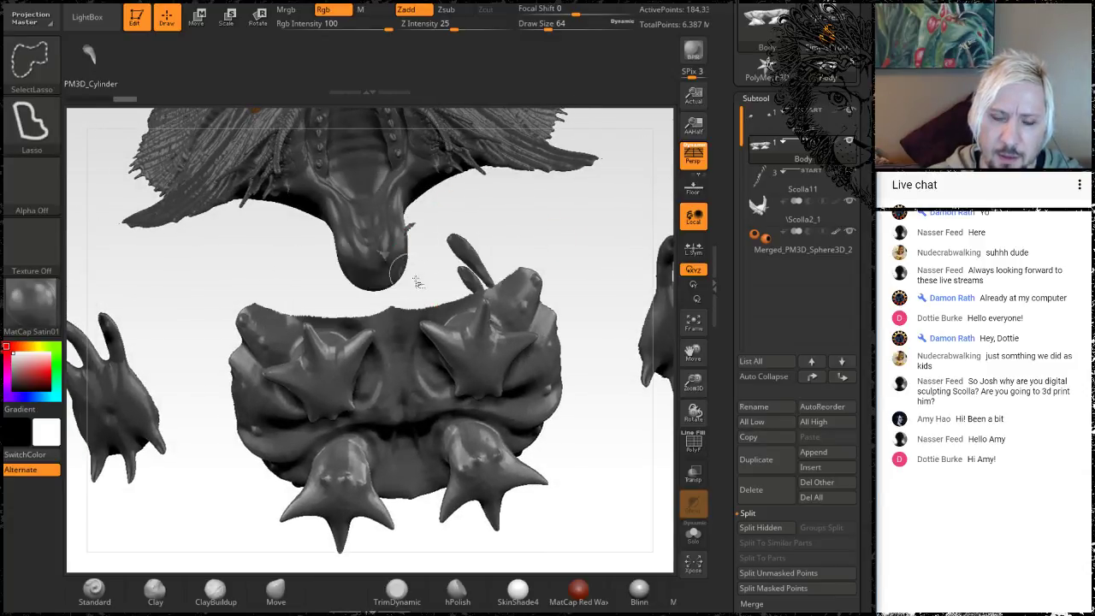
mouse_move(446, 184)
left_mouse_down("ctrl+alt+shift")
mouse_move(325, 224)
mouse_move(352, 323)
left_mouse_up("ctrl+alt+shift")
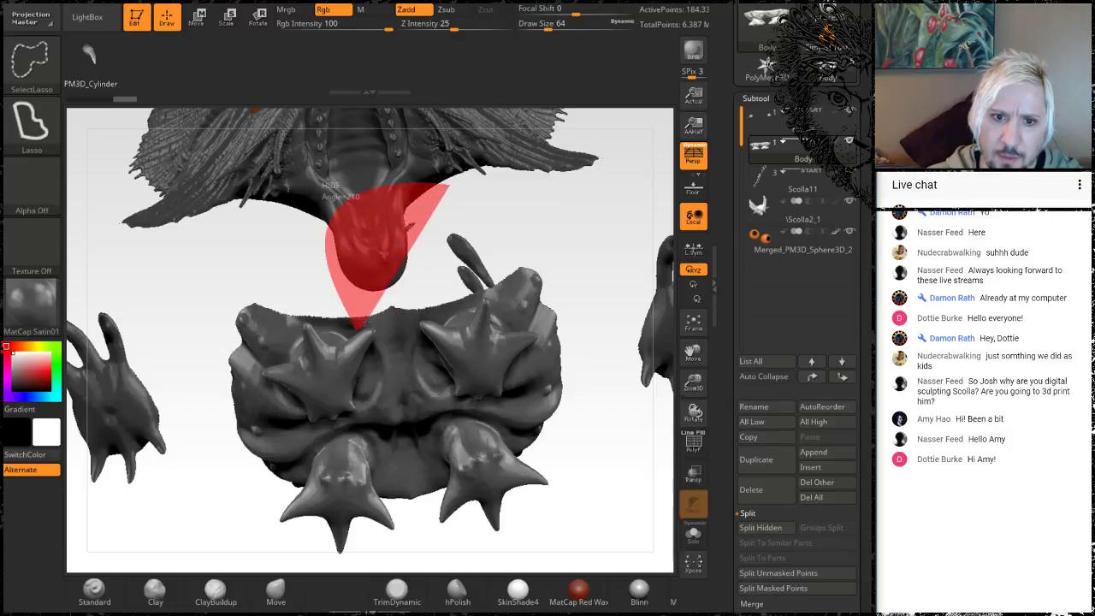
mouse_move(417, 306)
left_mouse_down("ctrl+alt+shift")
mouse_move(447, 223)
mouse_move(452, 253)
left_mouse_up("ctrl+alt+shift")
Step: Hide further belly geometry along the outer sides of the feet with lassos drawn from angled views
left_click_drag(579, 275, 482, 272)
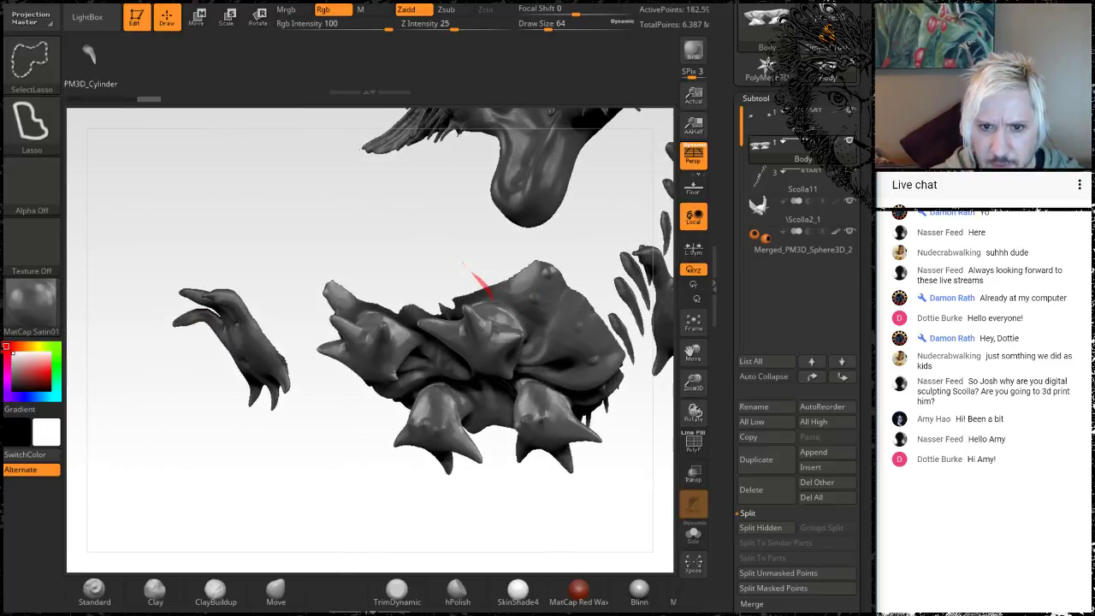
mouse_move(527, 324)
left_mouse_down("ctrl+alt+shift")
mouse_move(575, 250)
mouse_move(557, 237)
mouse_move(531, 262)
mouse_move(482, 260)
mouse_move(212, 134)
left_mouse_up("ctrl+alt+shift")
mouse_move(522, 465)
left_mouse_down()
mouse_move(506, 426)
mouse_move(619, 400)
left_mouse_up()
key("ctrl+shift")
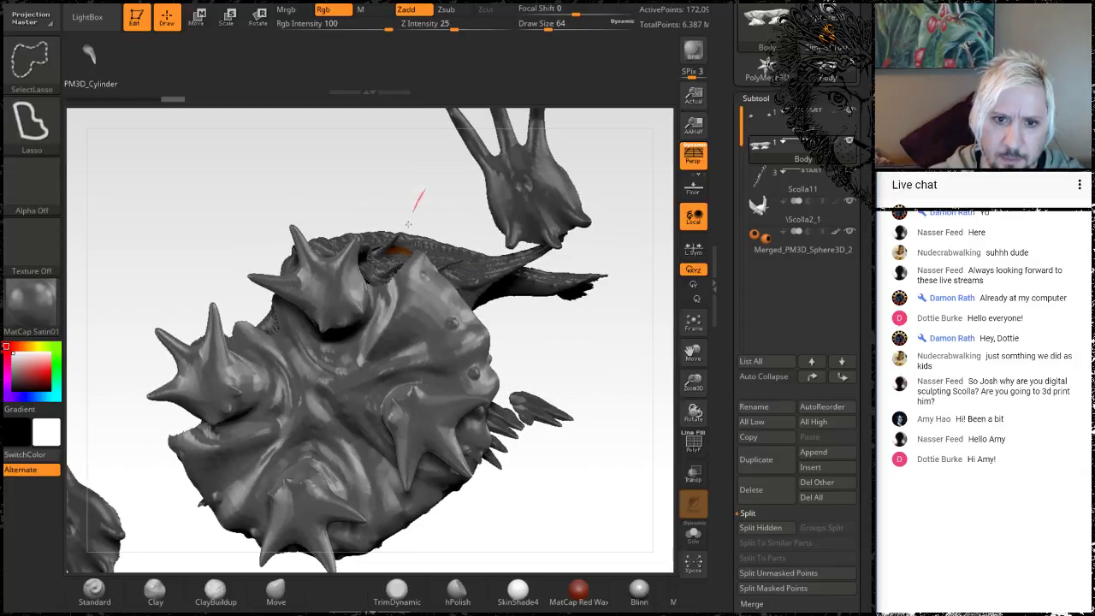
mouse_move(367, 371)
left_mouse_down("ctrl+shift")
mouse_move(449, 364)
mouse_move(526, 385)
mouse_move(537, 377)
mouse_move(496, 311)
mouse_move(535, 206)
mouse_move(503, 229)
left_mouse_up("ctrl+shift")
Step: Hide more belly geometry around the edges of the feet with lasso selections drawn from several angles
key("ctrl+shift")
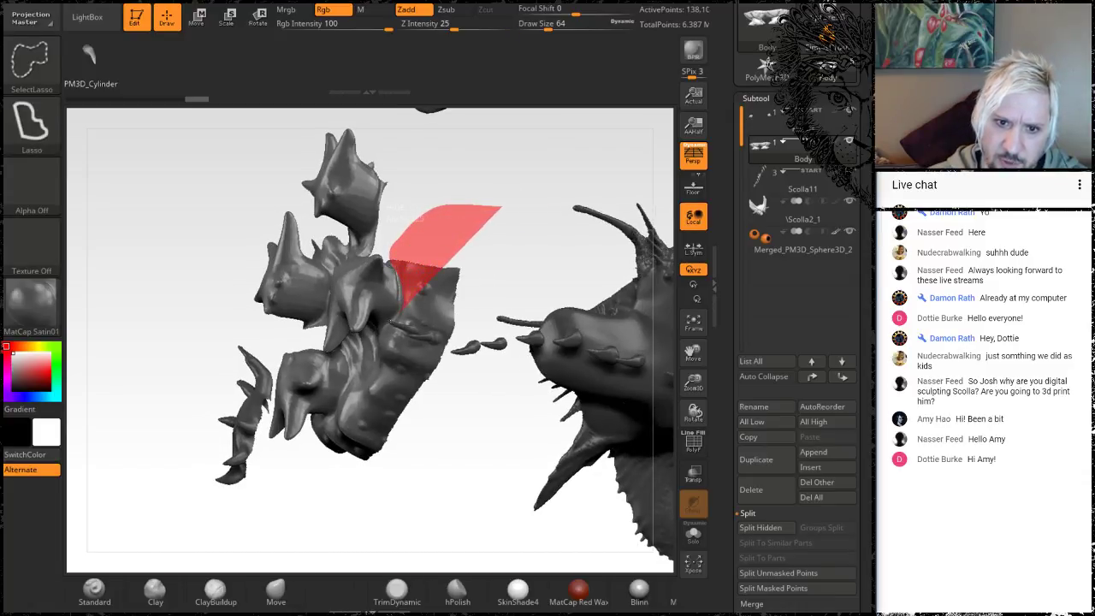
left_click_drag(390, 376, 454, 389, "ctrl+alt+shift")
mouse_move(428, 488)
left_mouse_down()
mouse_move(516, 420)
mouse_move(445, 427)
left_mouse_up()
key("ctrl+shift")
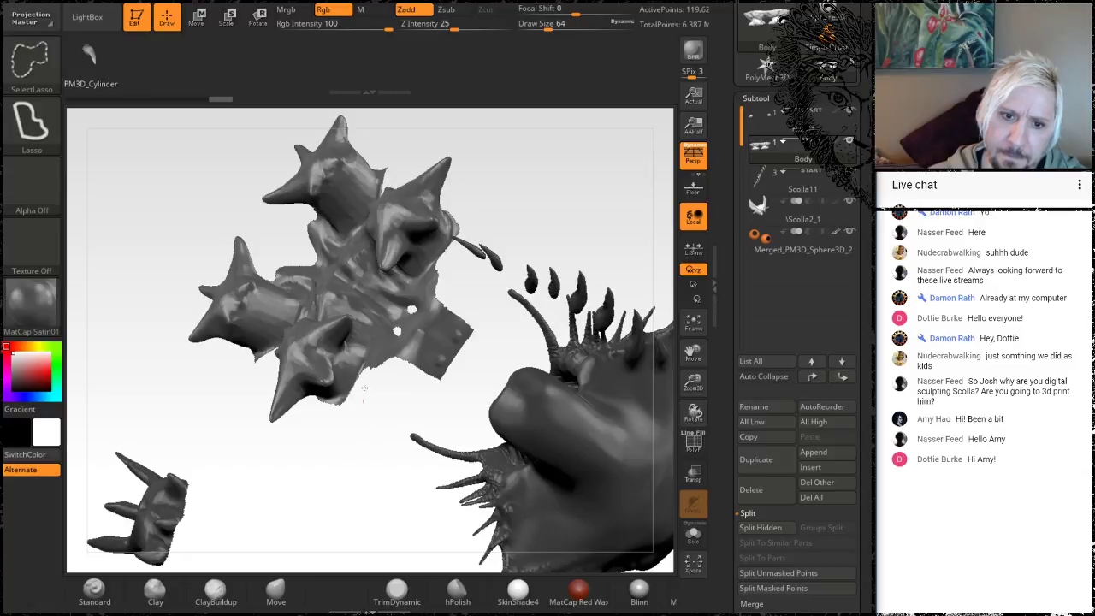
mouse_move(418, 287)
left_mouse_down("ctrl+alt+shift")
mouse_move(452, 269)
mouse_move(508, 357)
mouse_move(441, 401)
left_mouse_up("ctrl+alt+shift")
mouse_move(385, 463)
left_mouse_down()
mouse_move(439, 535)
mouse_move(417, 522)
mouse_move(455, 505)
mouse_move(452, 466)
left_mouse_up()
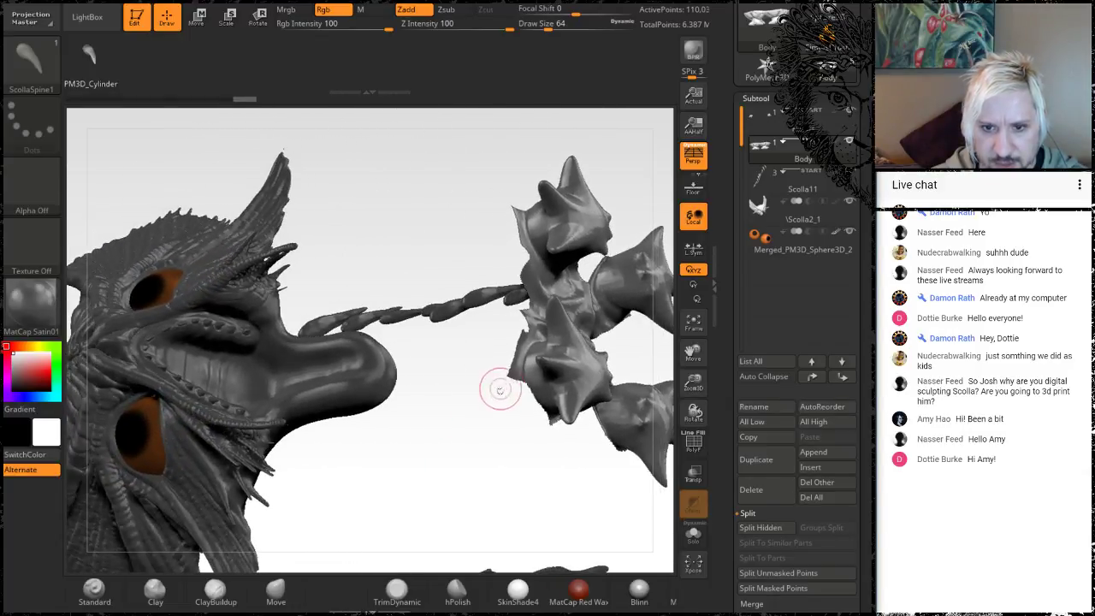
Step: Hide the belly skin beside and between the feet with lassos, leaving the four feet disconnected from each other
key("ctrl+shift")
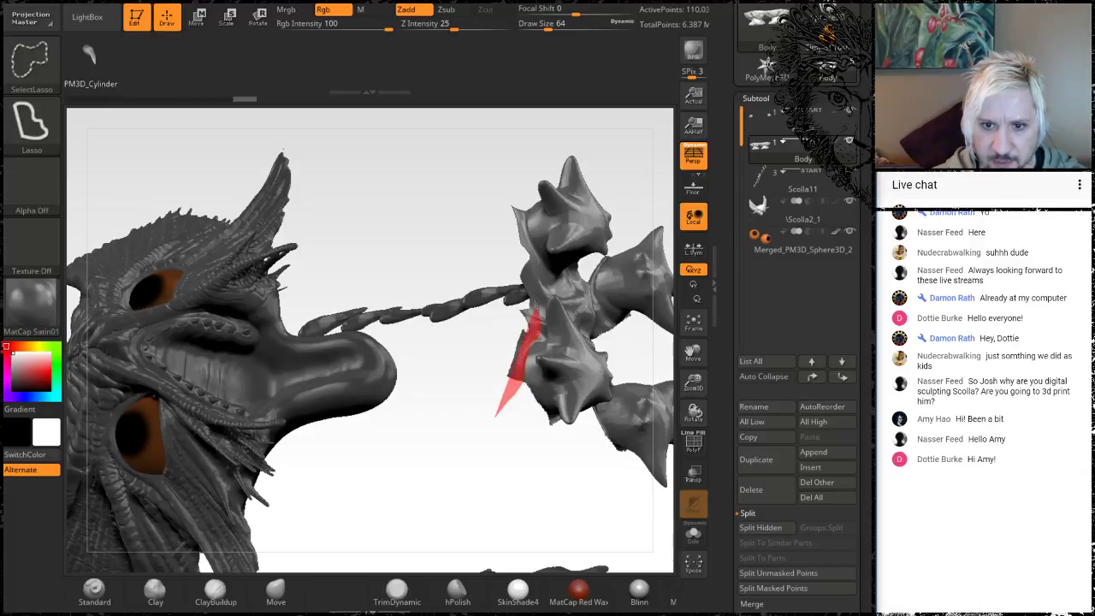
mouse_move(496, 414)
left_mouse_down("ctrl+shift")
mouse_move(493, 298)
mouse_move(481, 301)
left_mouse_up("ctrl+shift")
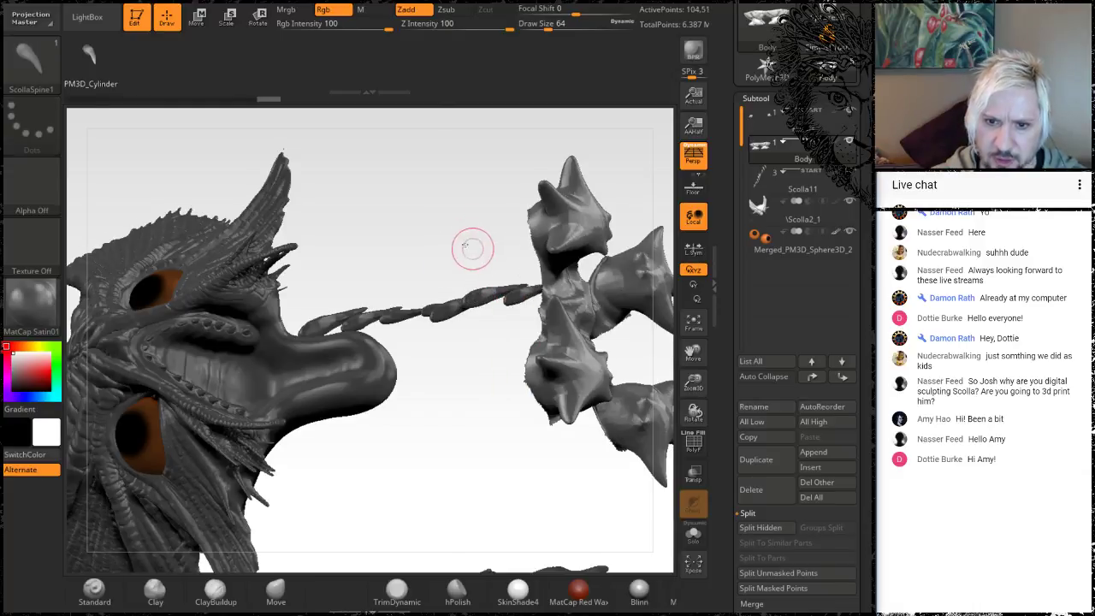
left_click_drag(472, 248, 601, 208)
mouse_move(607, 154)
left_mouse_down()
mouse_move(563, 169)
mouse_move(553, 160)
mouse_move(575, 156)
mouse_move(577, 137)
mouse_move(509, 176)
left_mouse_up()
key("ctrl+shift")
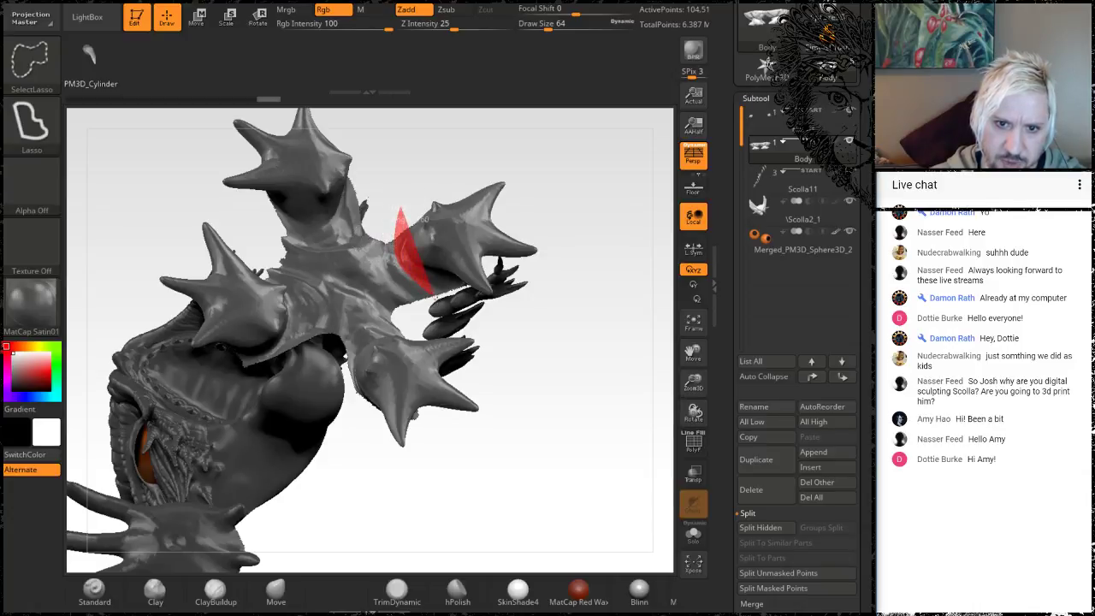
left_click_drag(394, 319, 264, 236, "ctrl+shift")
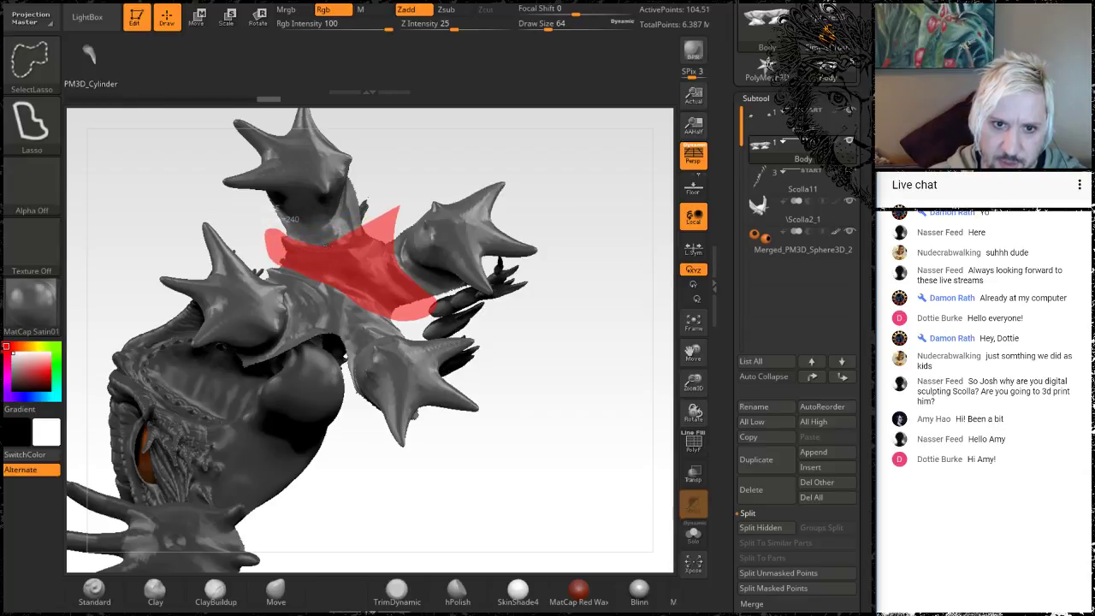
left_click_drag(374, 214, 378, 216, "ctrl+alt+shift")
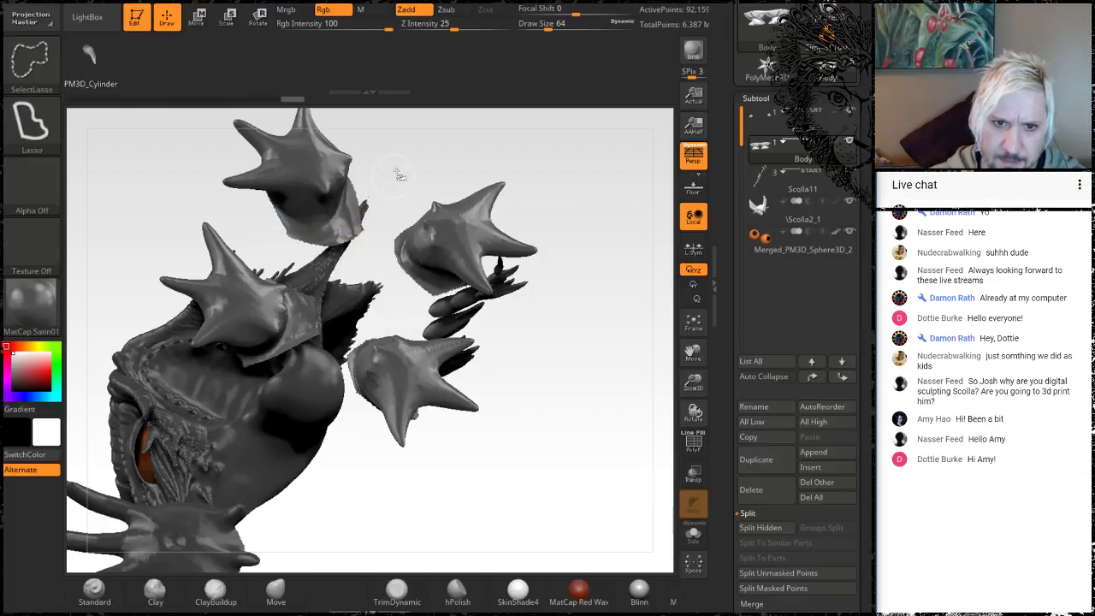
Step: Trim the ragged upper rims of the four isolated feet by hiding the excess ankle geometry with small lassos
mouse_move(428, 183)
left_mouse_down()
mouse_move(383, 208)
mouse_move(338, 167)
left_mouse_up()
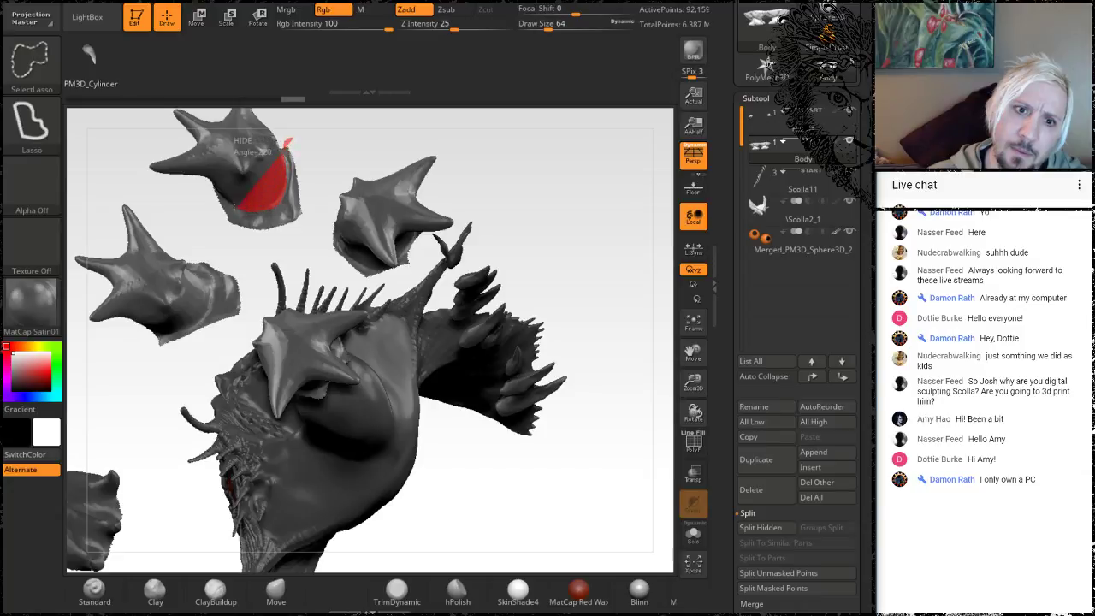
mouse_move(214, 205)
left_mouse_down("ctrl+shift")
mouse_move(235, 239)
mouse_move(304, 154)
mouse_move(322, 201)
mouse_move(317, 187)
mouse_move(309, 224)
mouse_move(366, 257)
mouse_move(269, 287)
mouse_move(235, 231)
mouse_move(278, 252)
mouse_move(321, 304)
mouse_move(332, 366)
mouse_move(321, 386)
mouse_move(320, 354)
mouse_move(391, 392)
mouse_move(419, 347)
mouse_move(426, 355)
left_mouse_up("ctrl+shift")
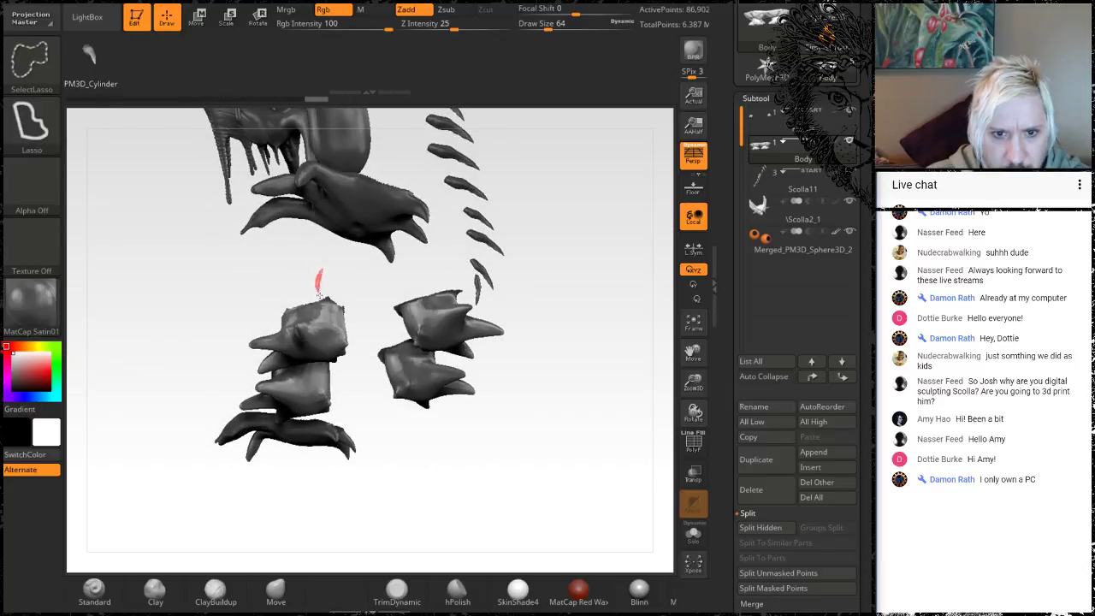
left_click_drag(341, 301, 342, 291, "ctrl+alt+shift")
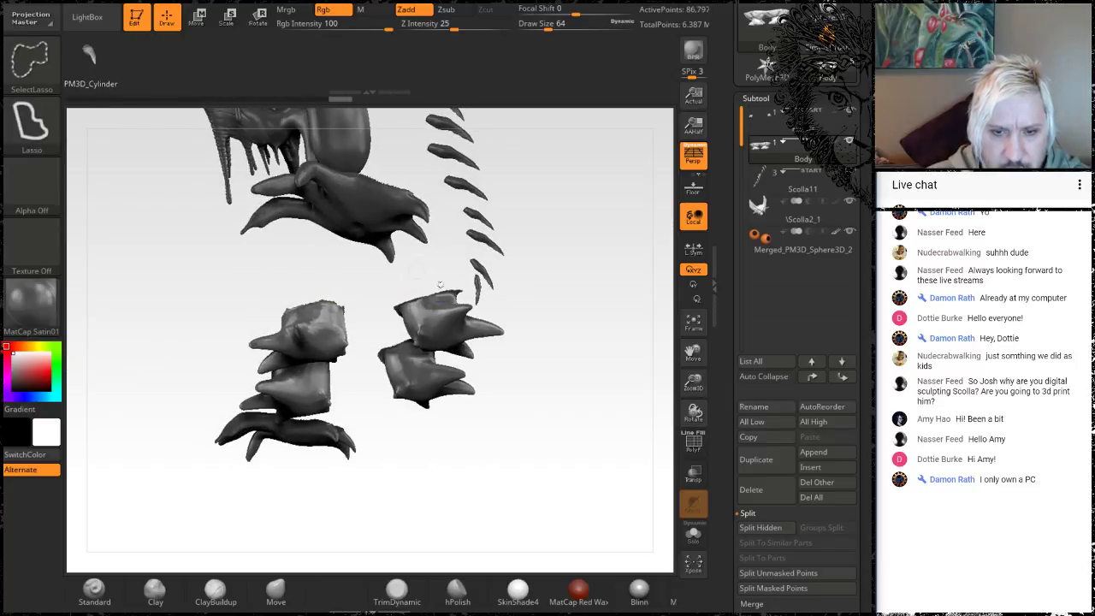
left_click_drag(584, 303, 539, 293)
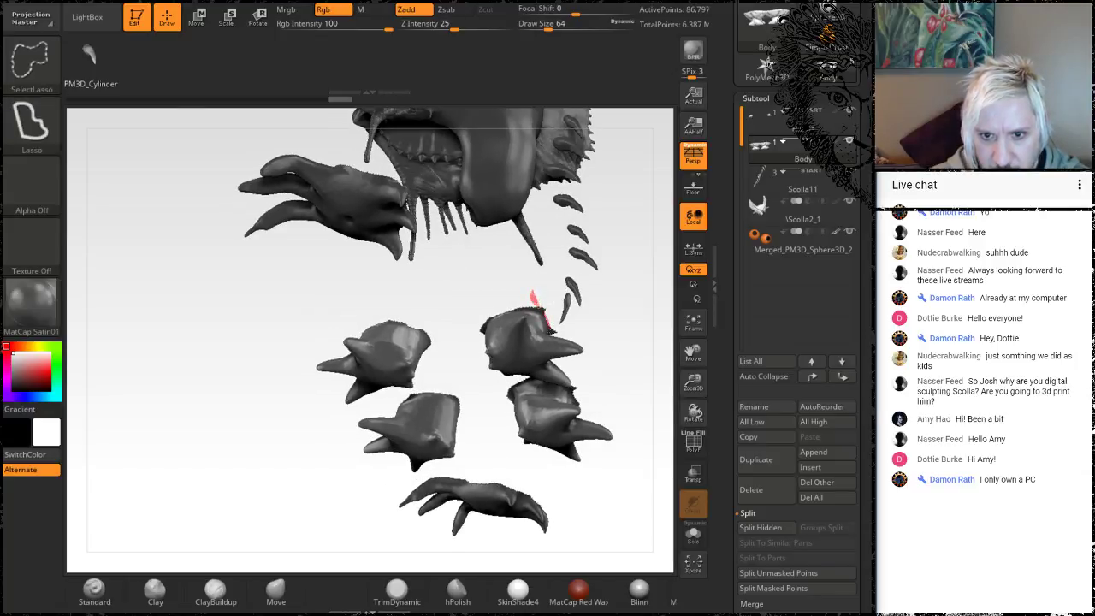
left_click_drag(566, 332, 623, 376, "ctrl+alt+shift")
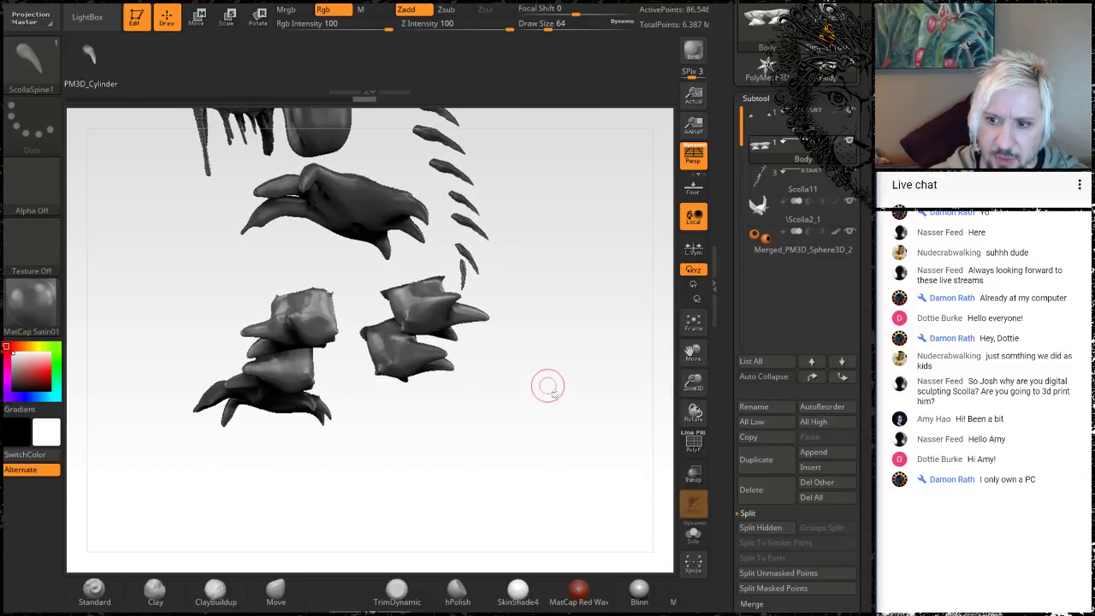
left_click_drag(469, 457, 453, 411)
left_click_drag(335, 454, 517, 379)
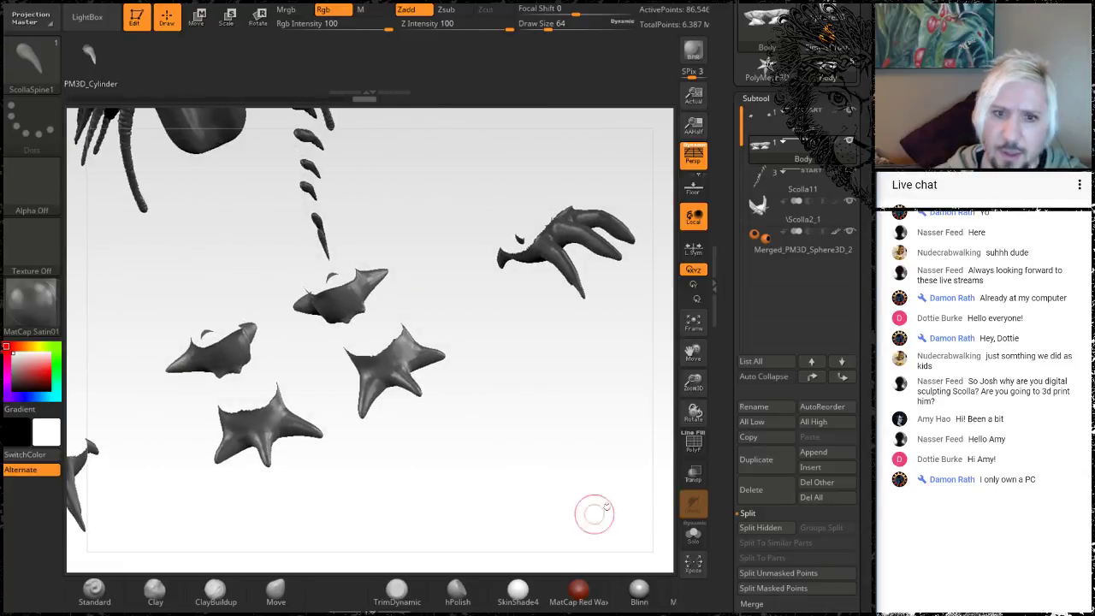
Step: Split the hidden body geometry away from the visible feet into a separate subtool
left_click_drag(868, 469, 820, 373)
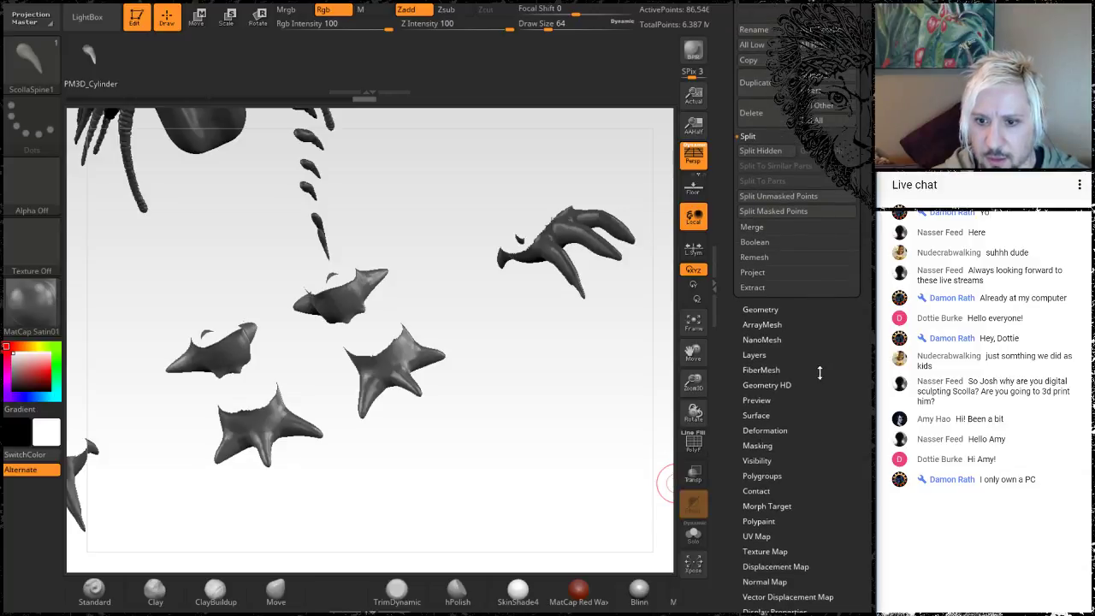
left_click(765, 476)
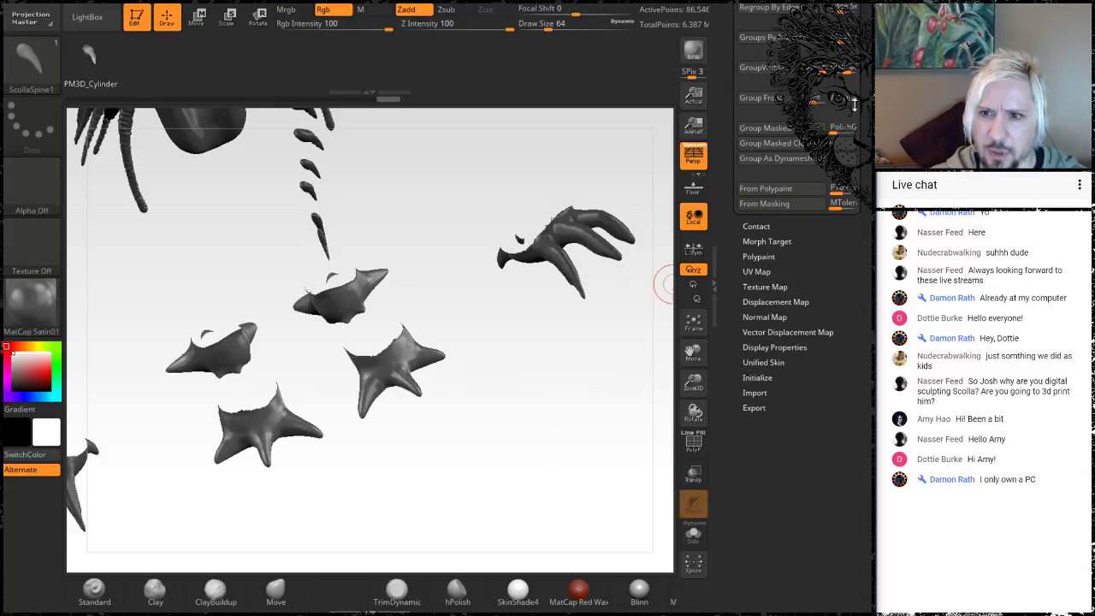
left_click_drag(867, 122, 867, 145)
scroll(866, 146, "up", 10)
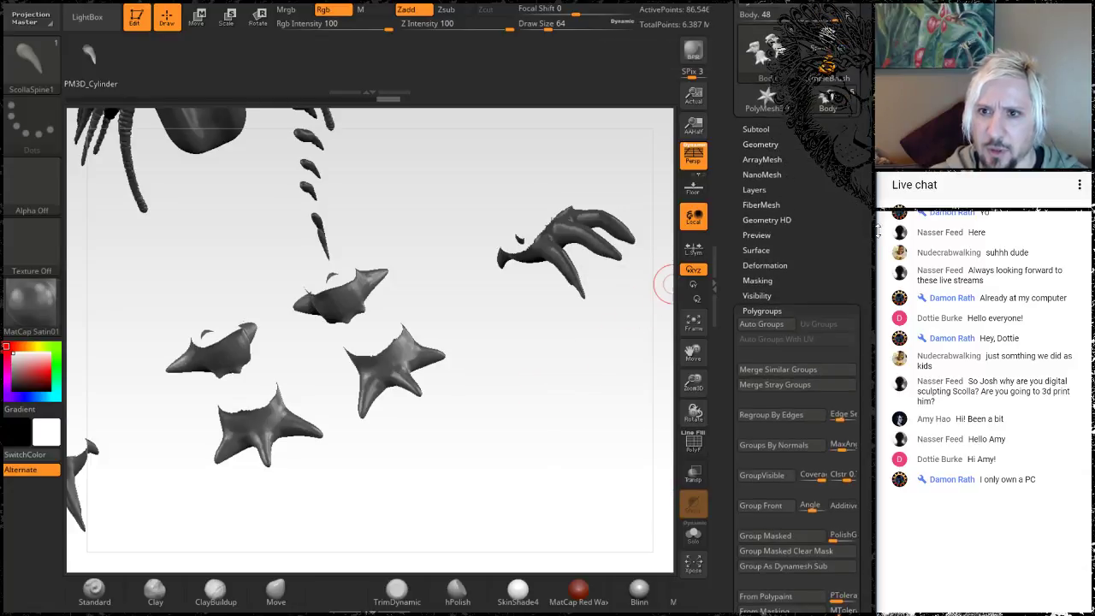
left_click(757, 126)
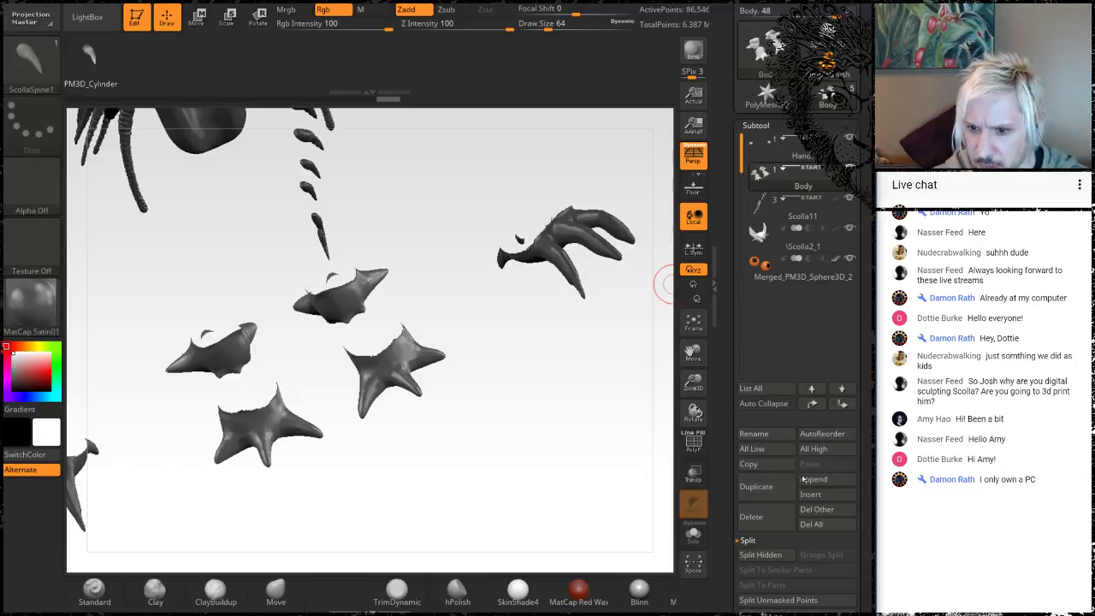
left_click(762, 555)
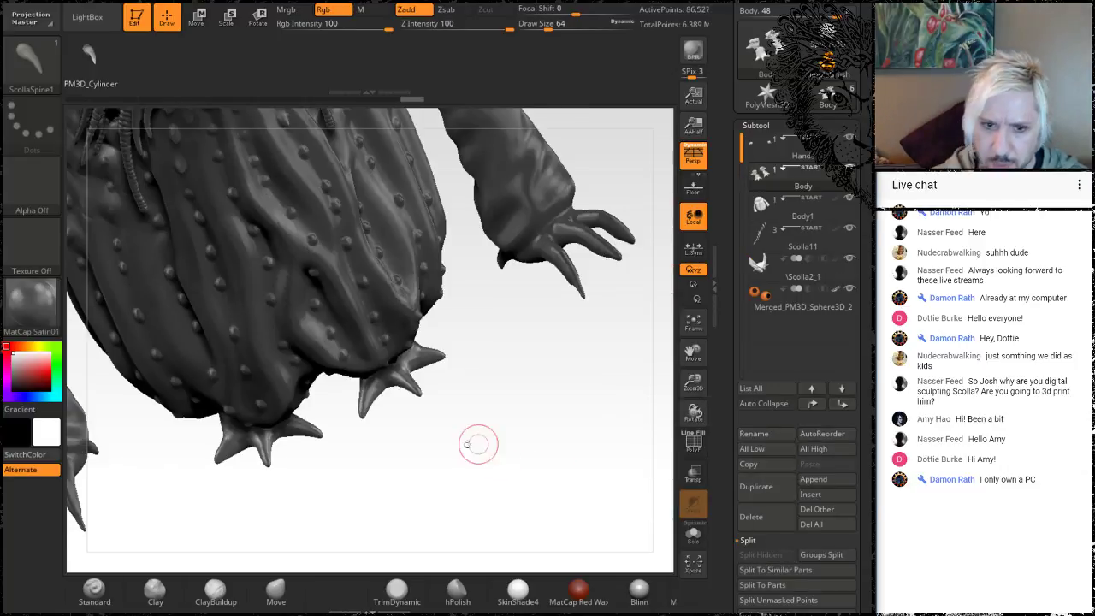
Step: Display the polyframe to identify the subtool that holds only the feet, and delete that subtool permanently
left_click(693, 443)
left_click_drag(484, 447, 663, 261)
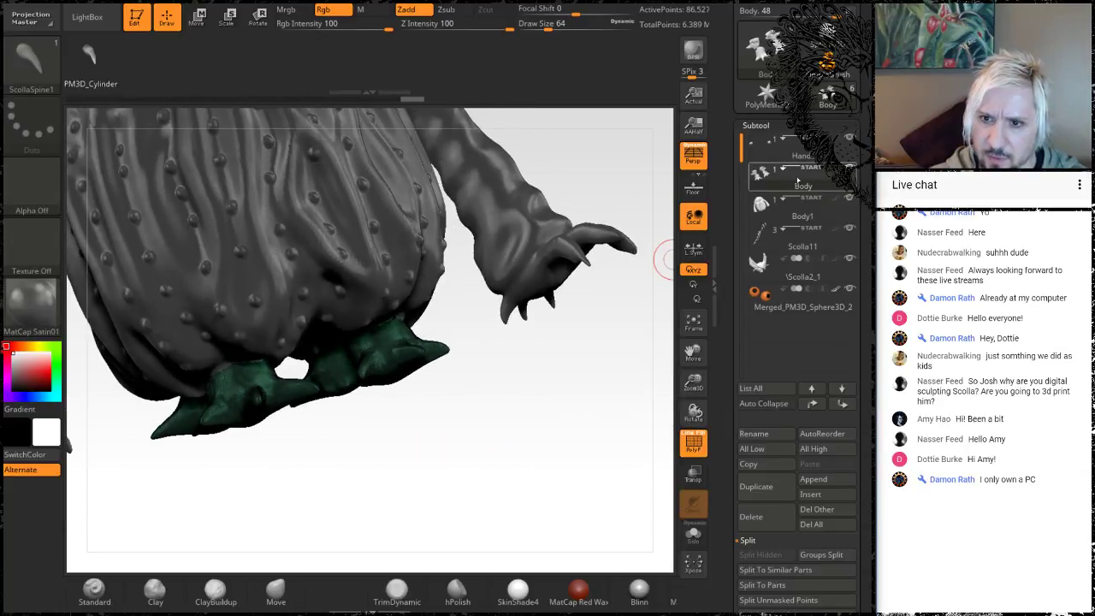
mouse_move(797, 176)
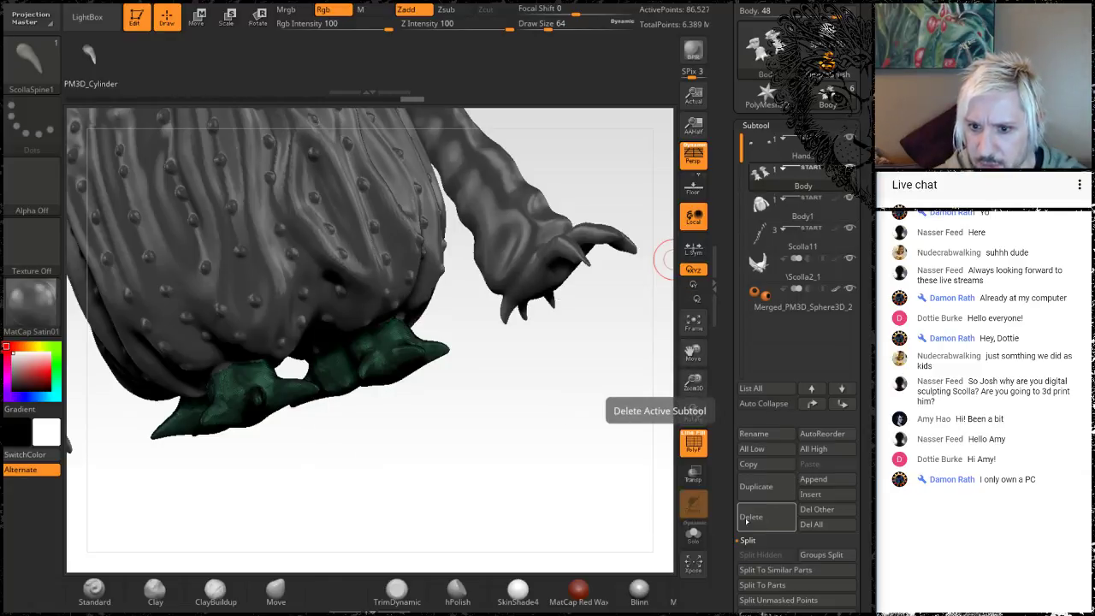
left_click(774, 518)
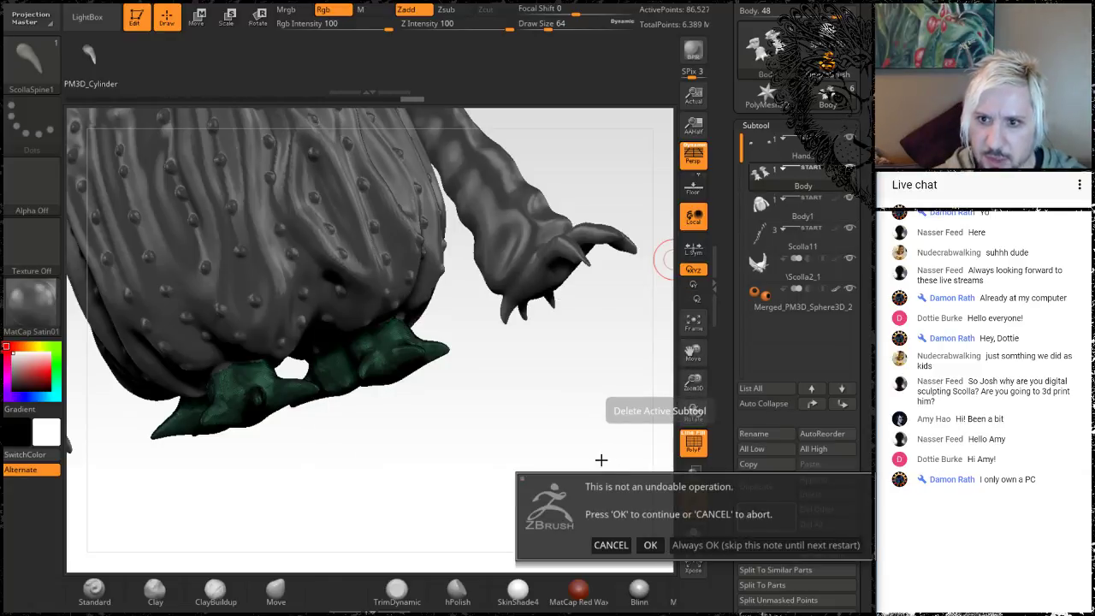
left_click(650, 545)
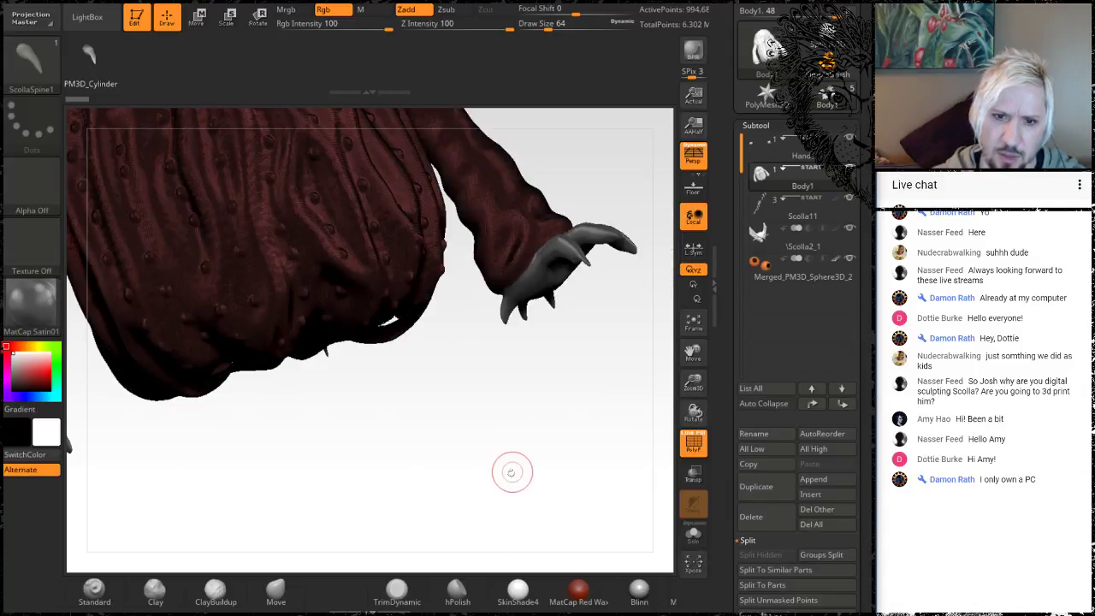
Step: Turn off the polyframe display and hide the hands subtool to expose the open wrists and foot holes
mouse_move(511, 472)
left_mouse_down()
mouse_move(536, 397)
mouse_move(519, 408)
mouse_move(514, 468)
mouse_move(519, 454)
mouse_move(471, 354)
mouse_move(488, 435)
mouse_move(550, 467)
mouse_move(501, 474)
mouse_move(548, 448)
mouse_move(501, 492)
mouse_move(668, 476)
left_mouse_up()
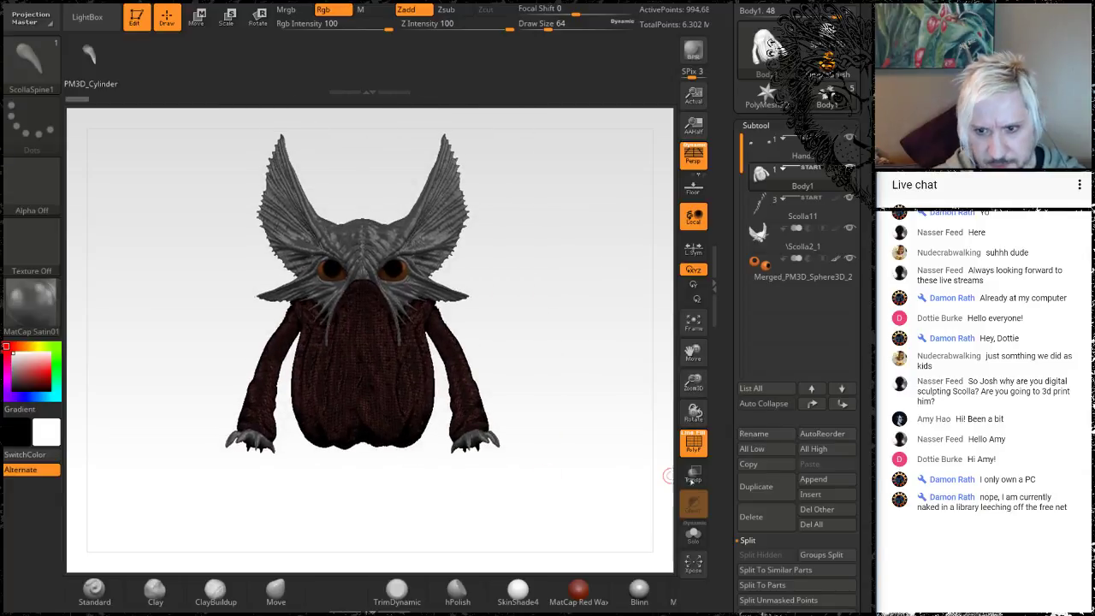
left_click(695, 442)
mouse_move(483, 494)
left_mouse_down()
mouse_move(511, 474)
mouse_move(518, 433)
mouse_move(506, 392)
mouse_move(501, 465)
mouse_move(672, 271)
left_mouse_up()
left_click(848, 136)
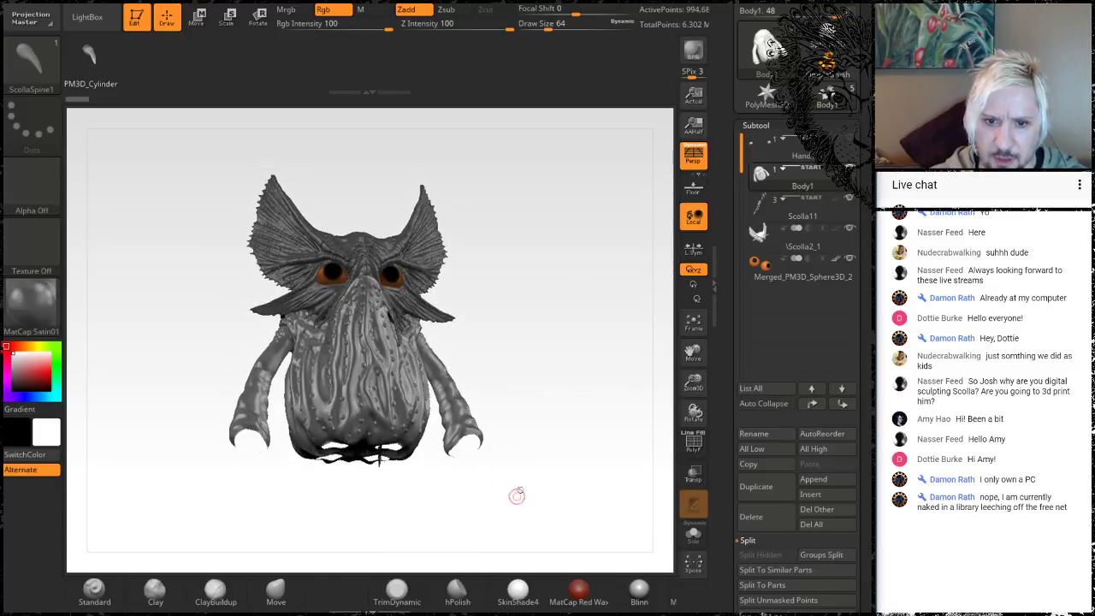
mouse_move(517, 496)
left_mouse_down()
mouse_move(537, 440)
mouse_move(591, 436)
mouse_move(658, 314)
left_mouse_up()
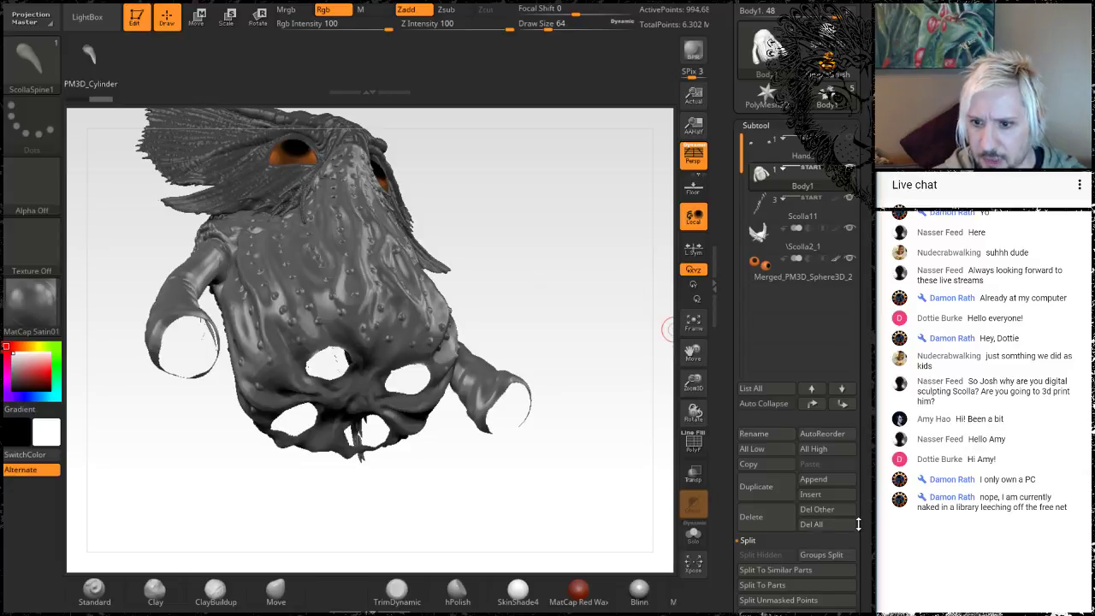
Step: Remesh the Body1 subtool with DynaMesh to close the open holes at the wrists and feet
left_click_drag(866, 527, 848, 409)
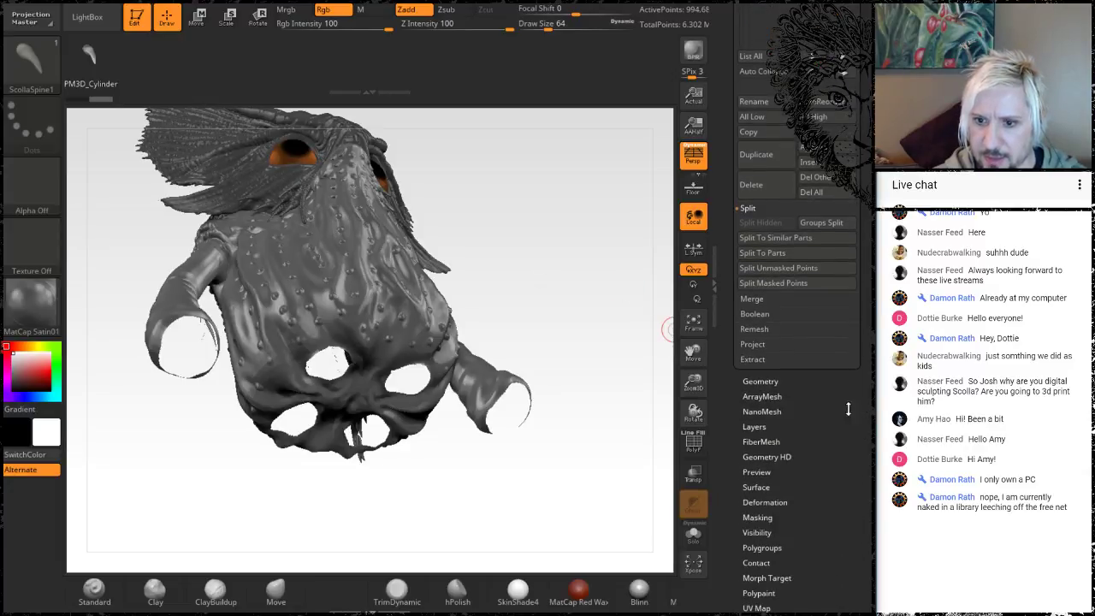
left_click(757, 382)
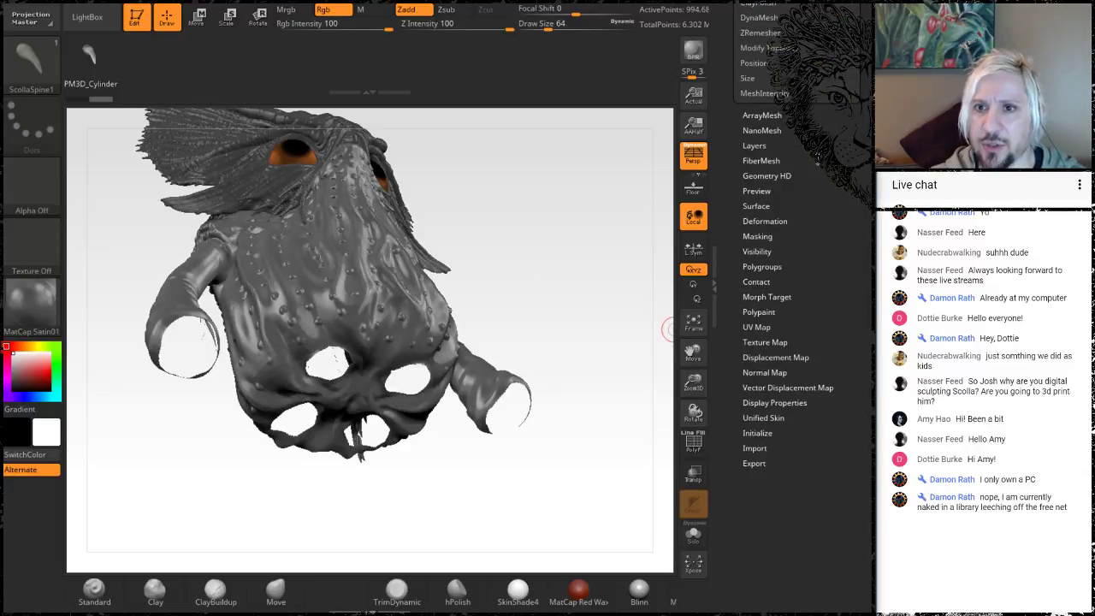
left_click(761, 17)
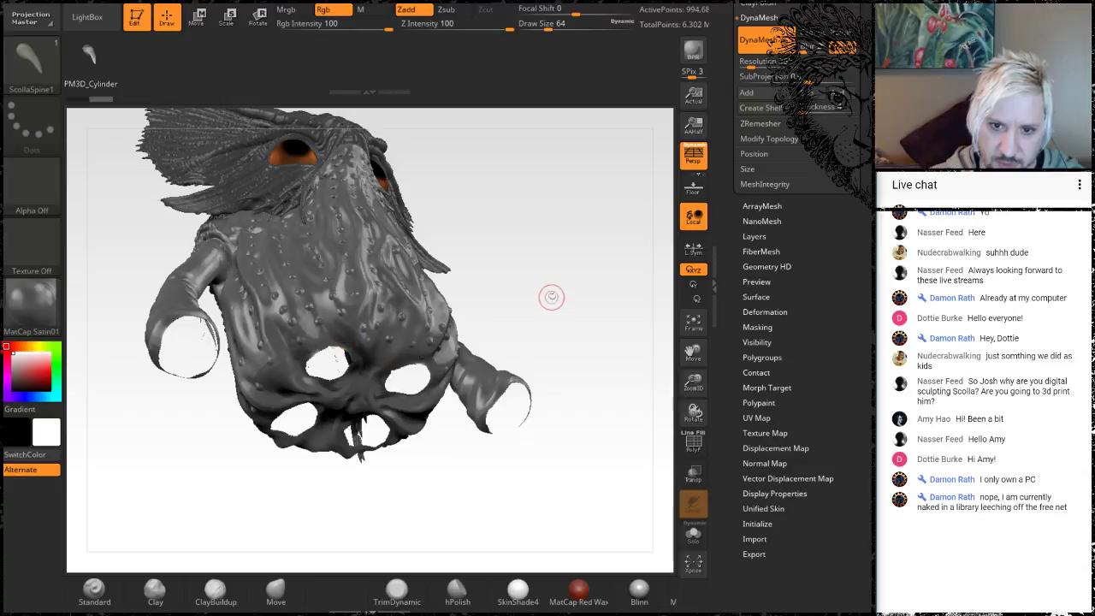
left_click_drag(551, 297, 532, 257)
key("ctrl")
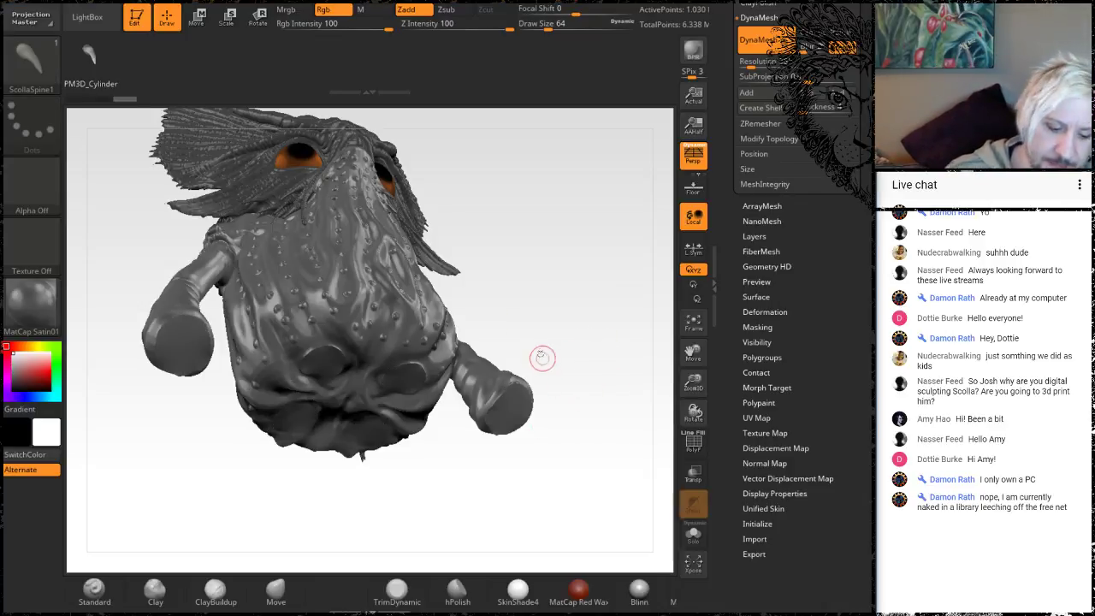
Step: Smooth the sharp rim around the closed wrist end of the arm
mouse_move(579, 345)
left_mouse_down()
mouse_move(569, 411)
mouse_move(553, 442)
mouse_move(564, 389)
mouse_move(540, 436)
mouse_move(611, 442)
mouse_move(612, 498)
left_mouse_up()
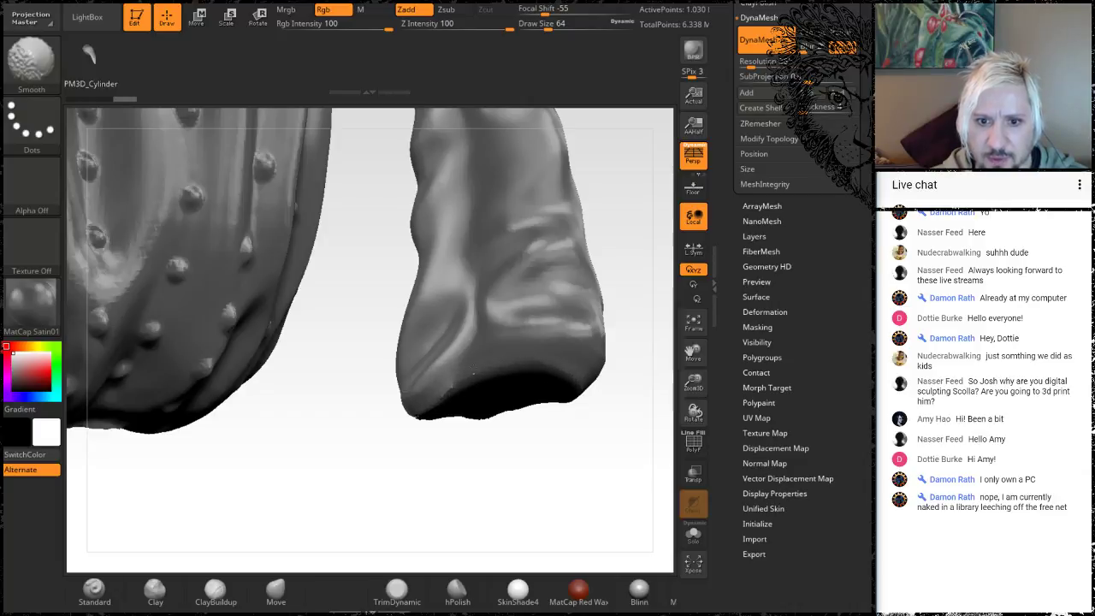
mouse_move(506, 485)
left_mouse_down()
mouse_move(548, 384)
mouse_move(477, 353)
left_mouse_up()
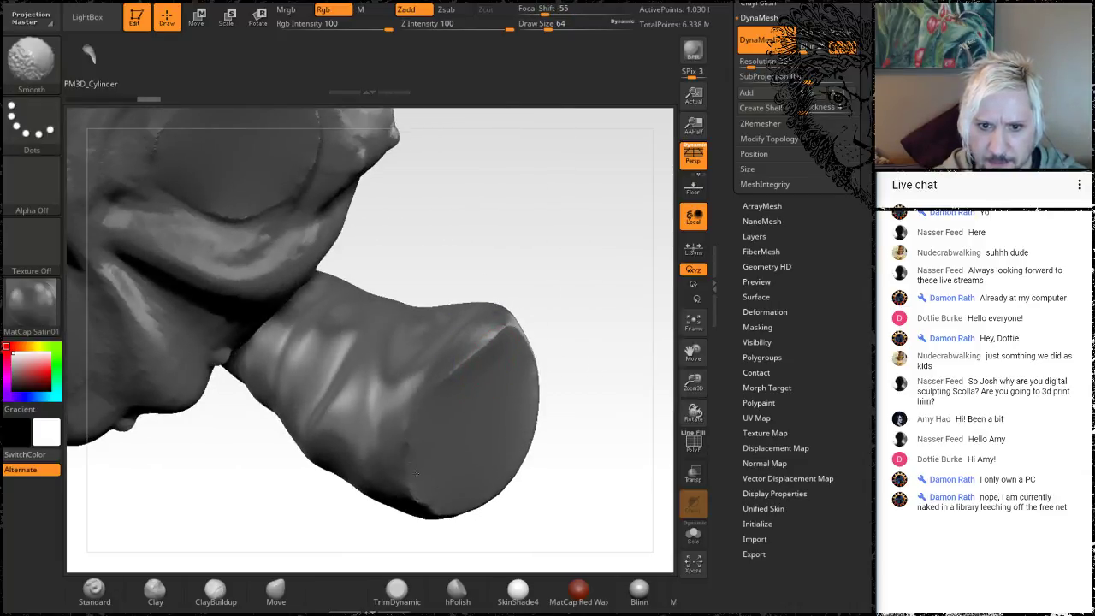
mouse_move(549, 267)
left_mouse_down()
mouse_move(505, 282)
mouse_move(488, 256)
mouse_move(535, 316)
left_mouse_up()
key("shift")
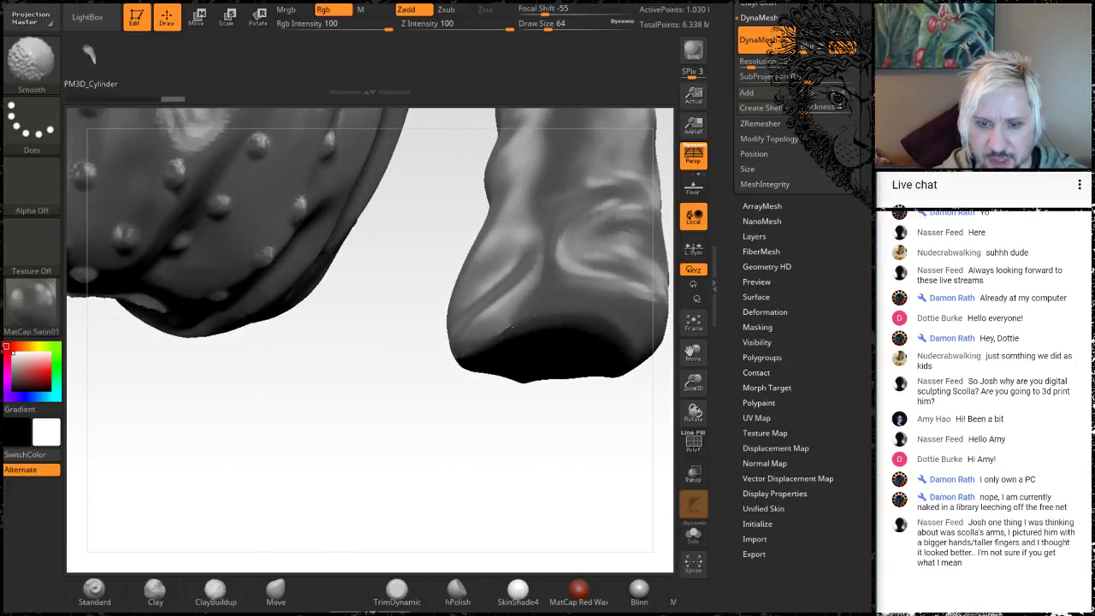
Step: Smooth the closed foot areas on the underside of the body and check the result from the front
mouse_move(342, 408)
left_mouse_down()
mouse_move(489, 416)
mouse_move(471, 411)
mouse_move(476, 379)
mouse_move(386, 215)
left_mouse_up()
key("shift")
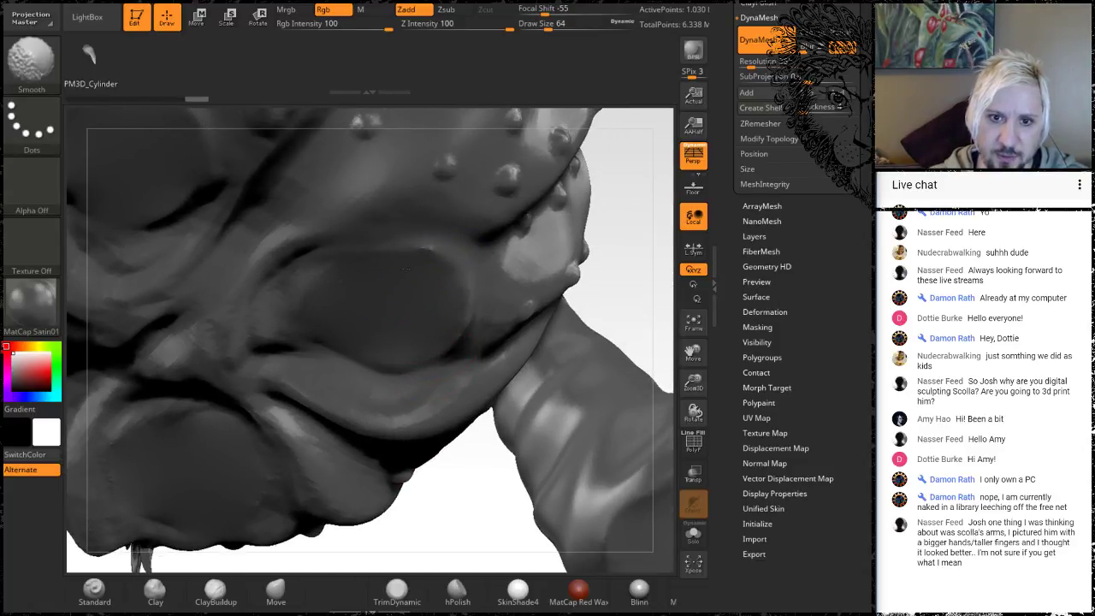
left_click_drag(616, 266, 635, 122, "alt")
left_click_drag(452, 426, 237, 424)
key("shift")
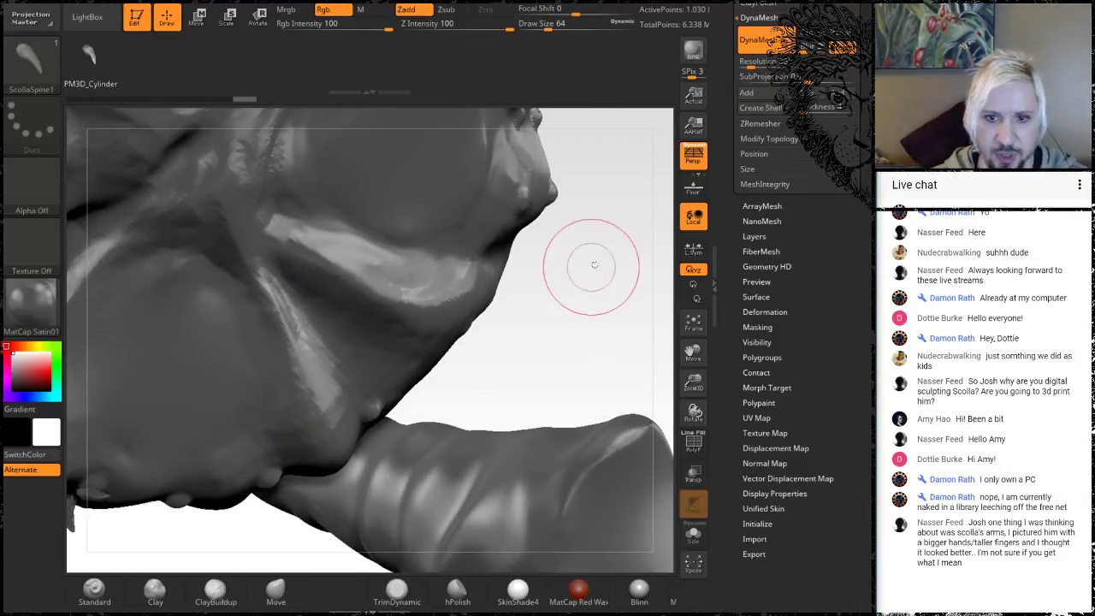
mouse_move(594, 256)
left_mouse_down()
mouse_move(562, 439)
mouse_move(508, 440)
mouse_move(528, 503)
mouse_move(467, 479)
mouse_move(456, 496)
mouse_move(532, 426)
left_mouse_up()
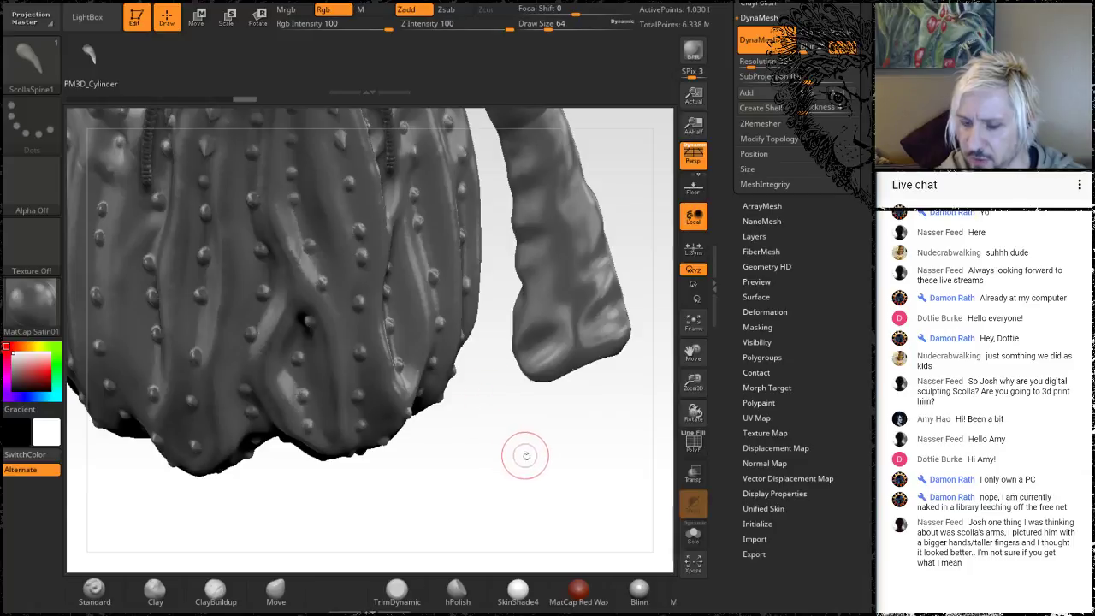
mouse_move(525, 456)
left_mouse_down()
mouse_move(509, 446)
mouse_move(521, 453)
mouse_move(523, 423)
mouse_move(476, 418)
mouse_move(507, 489)
mouse_move(493, 509)
left_mouse_up()
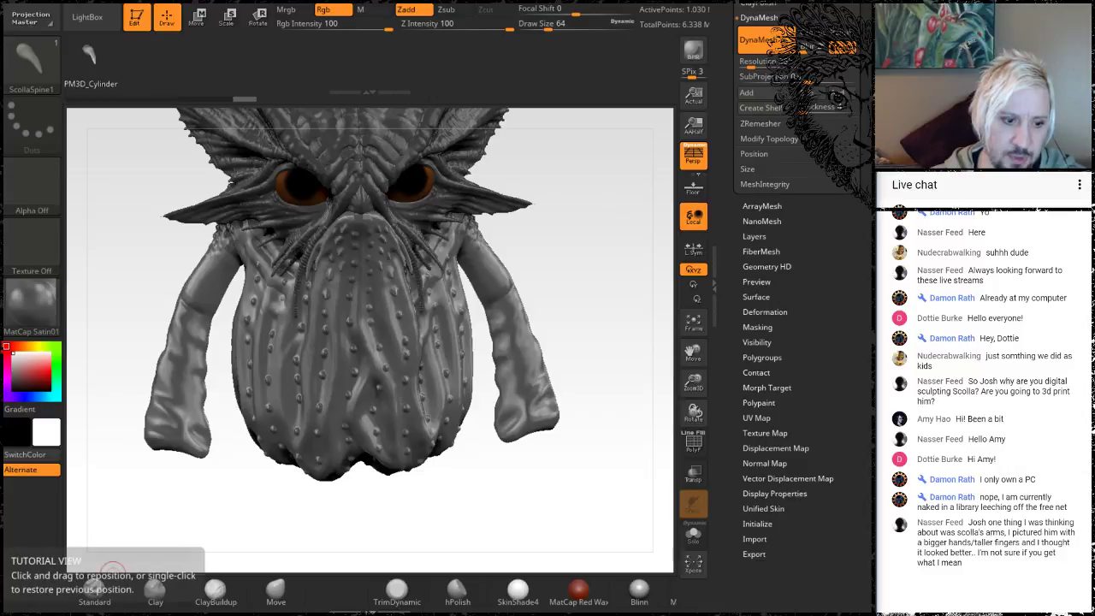
Step: Open the Scolla reference drawing TfTScollaS.jpg from the TalesFromTalifar Illistrations folder in File Explorer and place it over the ZBrush canvas
key("super+e")
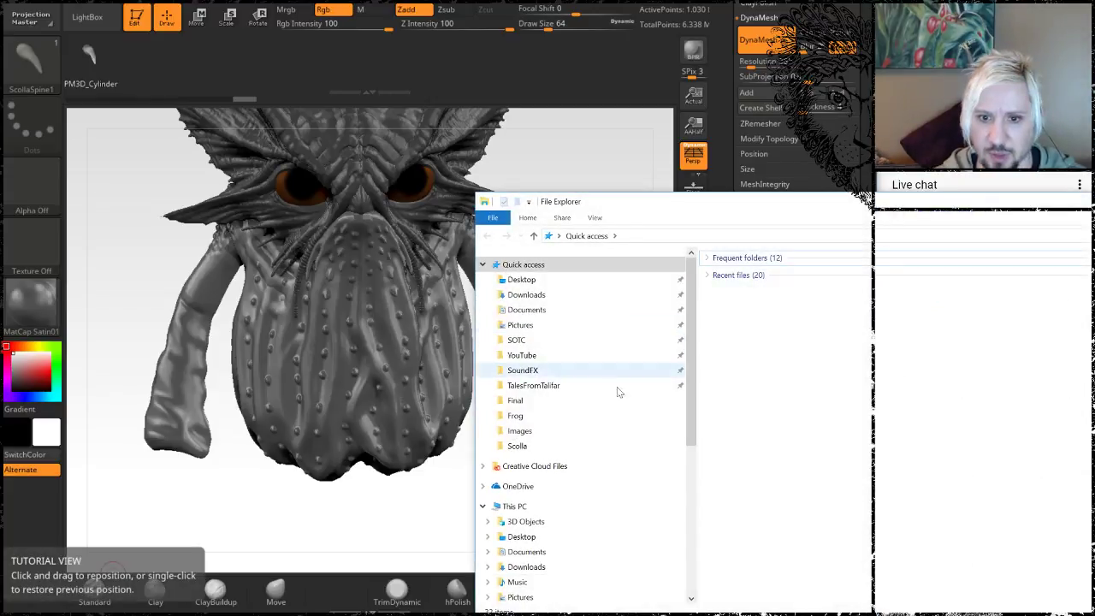
left_click(518, 448)
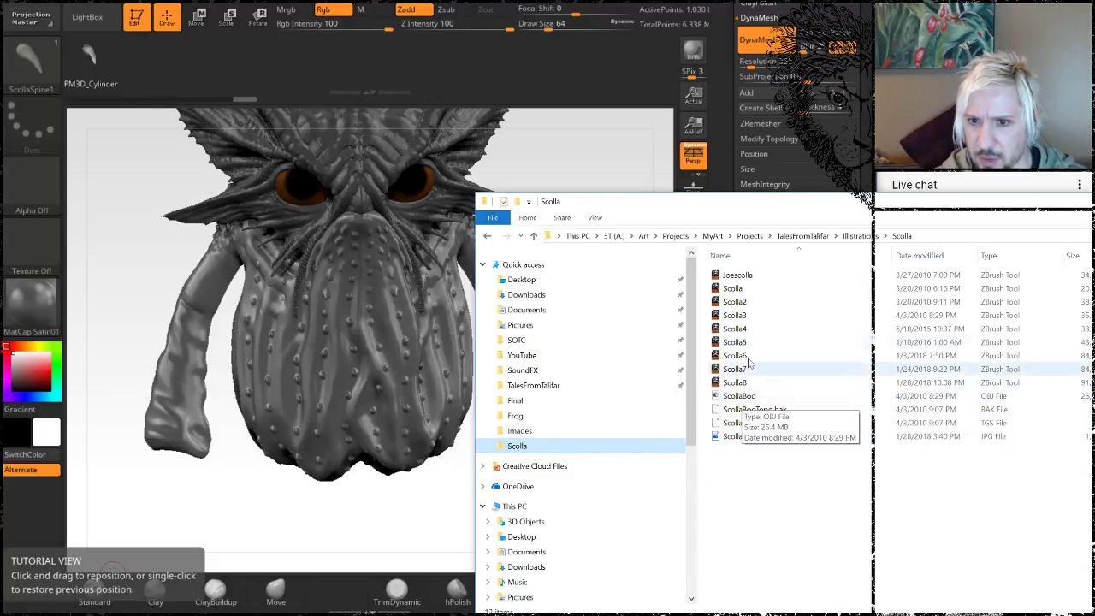
left_click(539, 387)
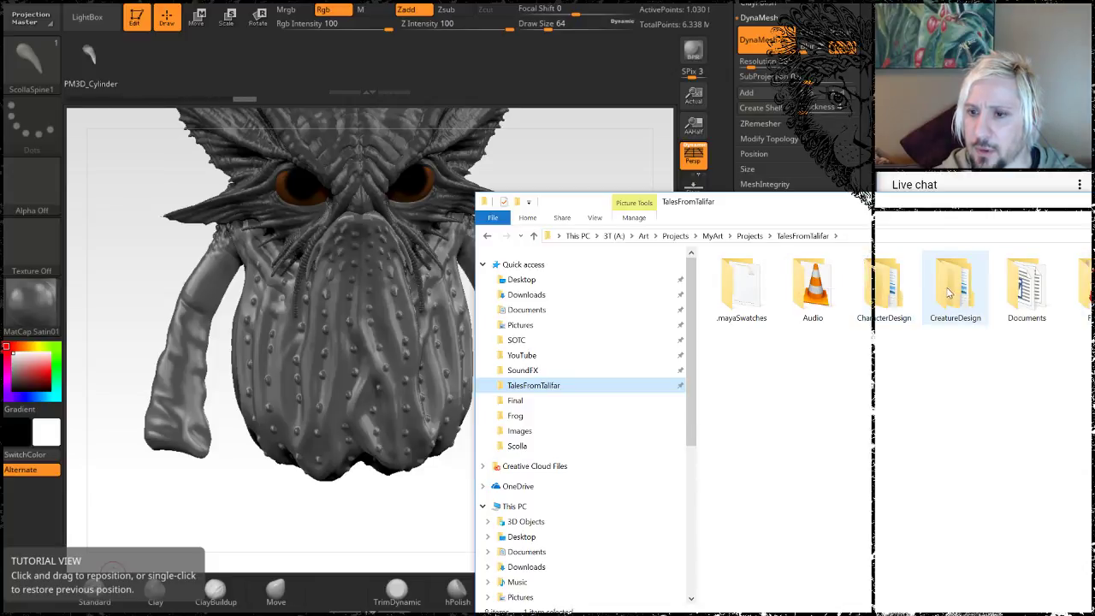
double_click(884, 295)
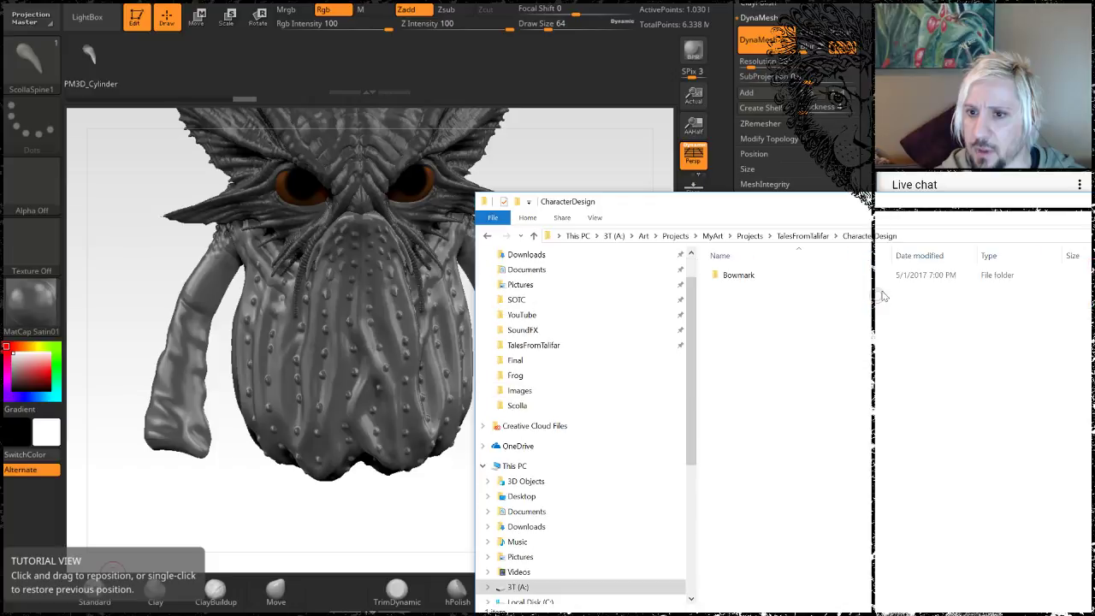
left_click(820, 236)
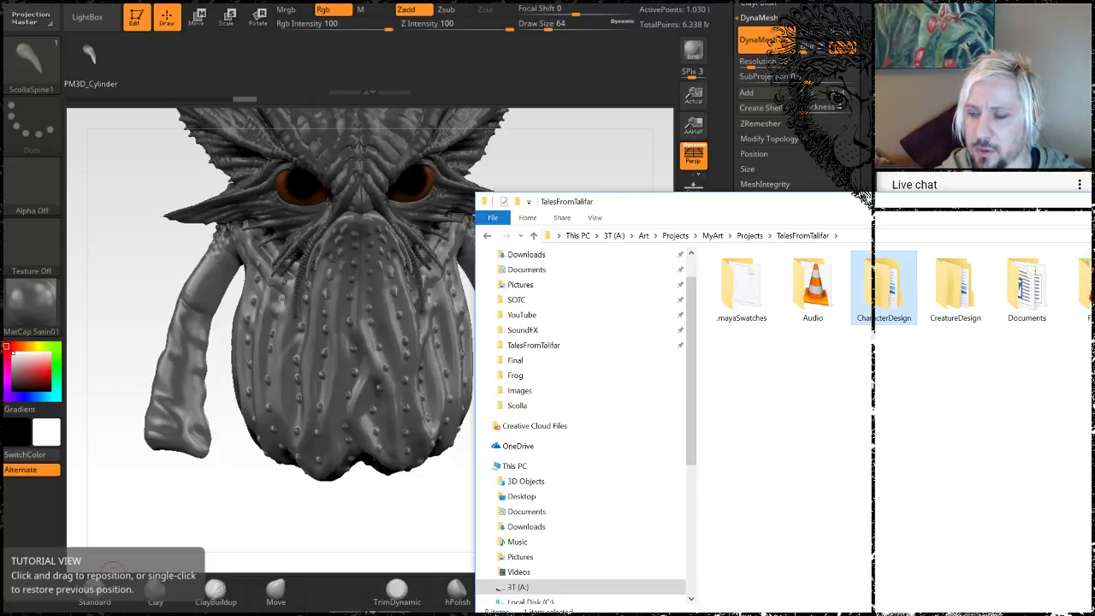
double_click(1089, 295)
scroll(899, 428, "down", 10)
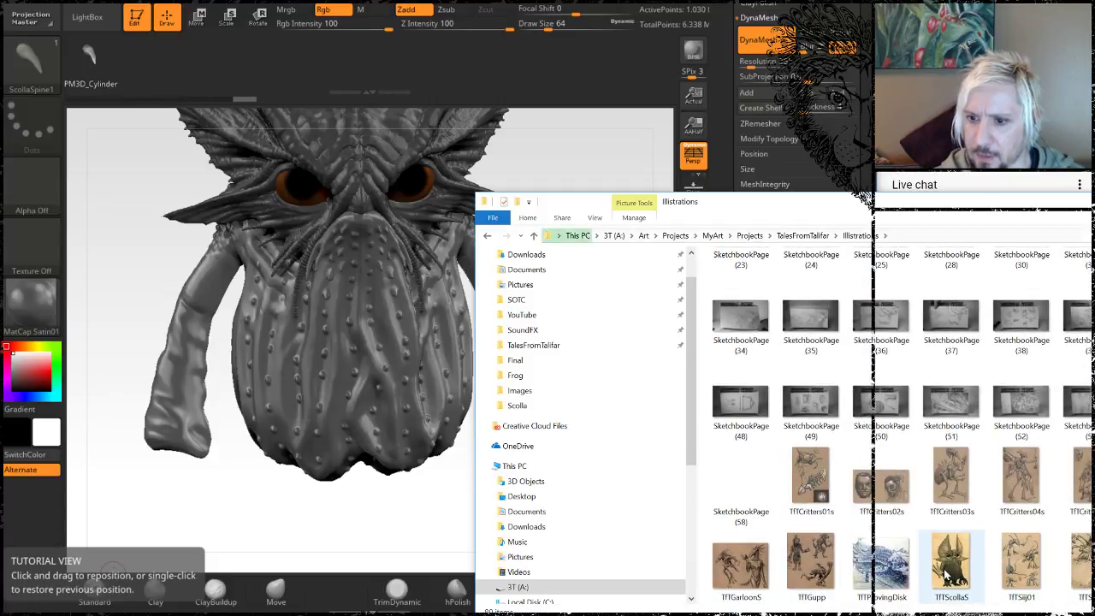
double_click(951, 565)
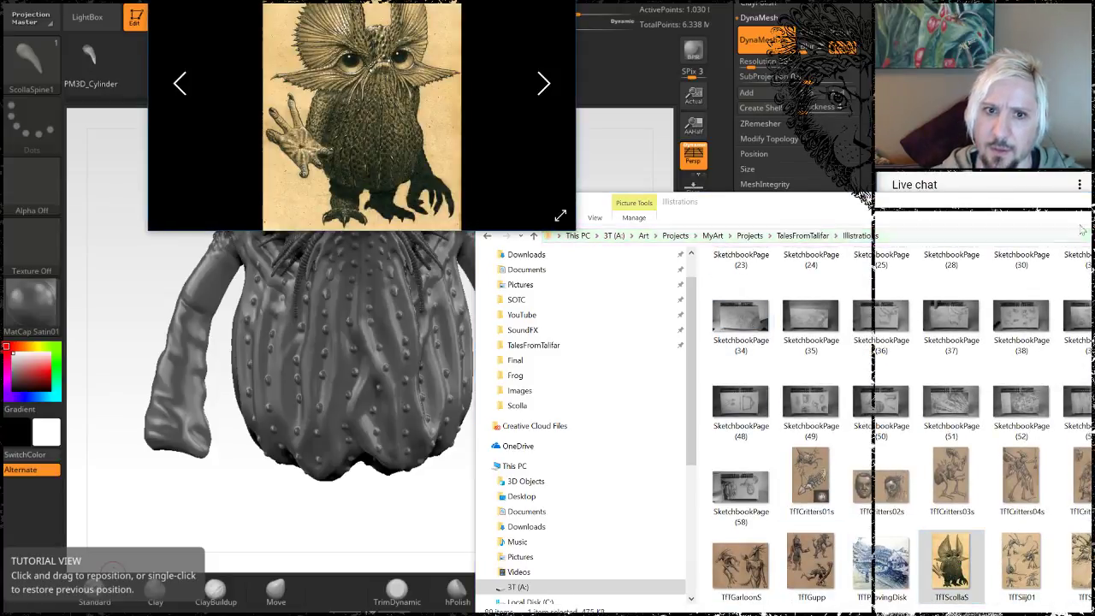
left_click(1091, 202)
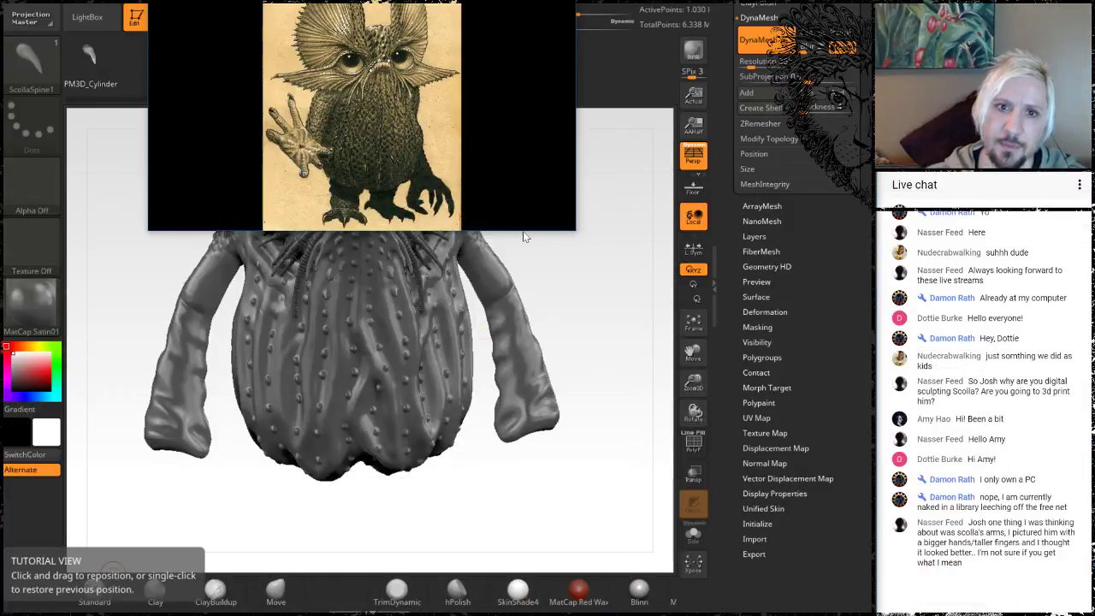
left_click_drag(357, 0, 242, 150)
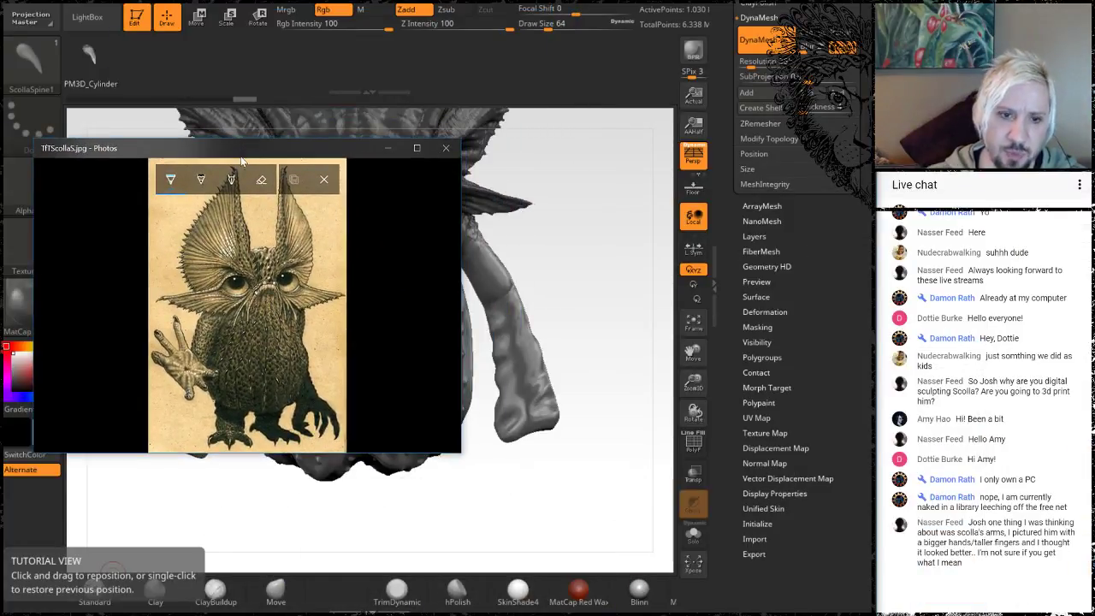
Step: Return to ZBrush and make the Hands subtool visible again alongside the body
left_click(819, 237)
scroll(824, 342, "up", 5)
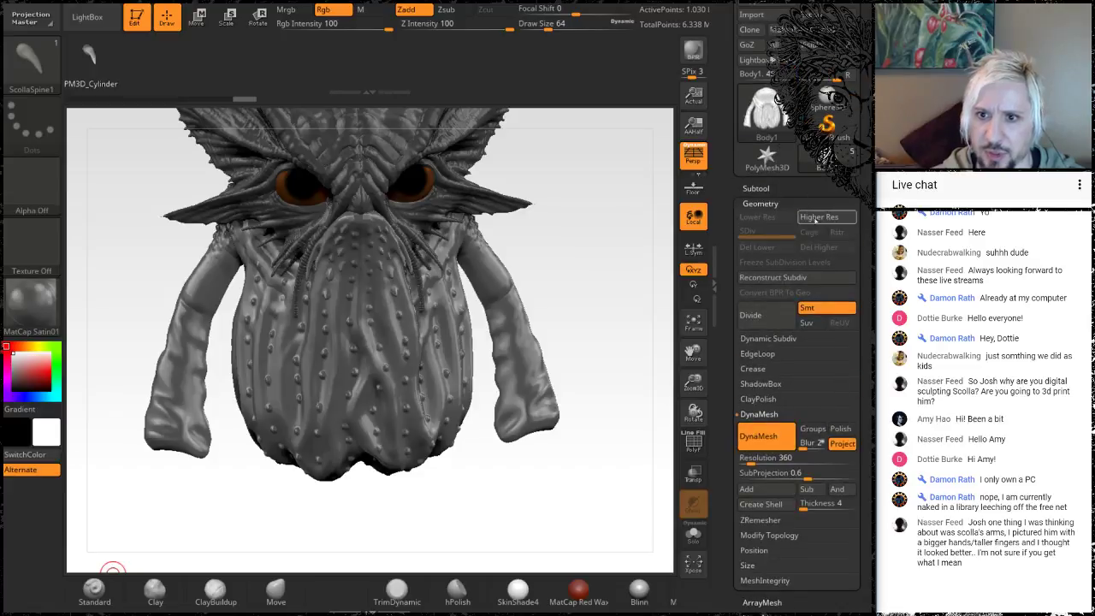
left_click(759, 187)
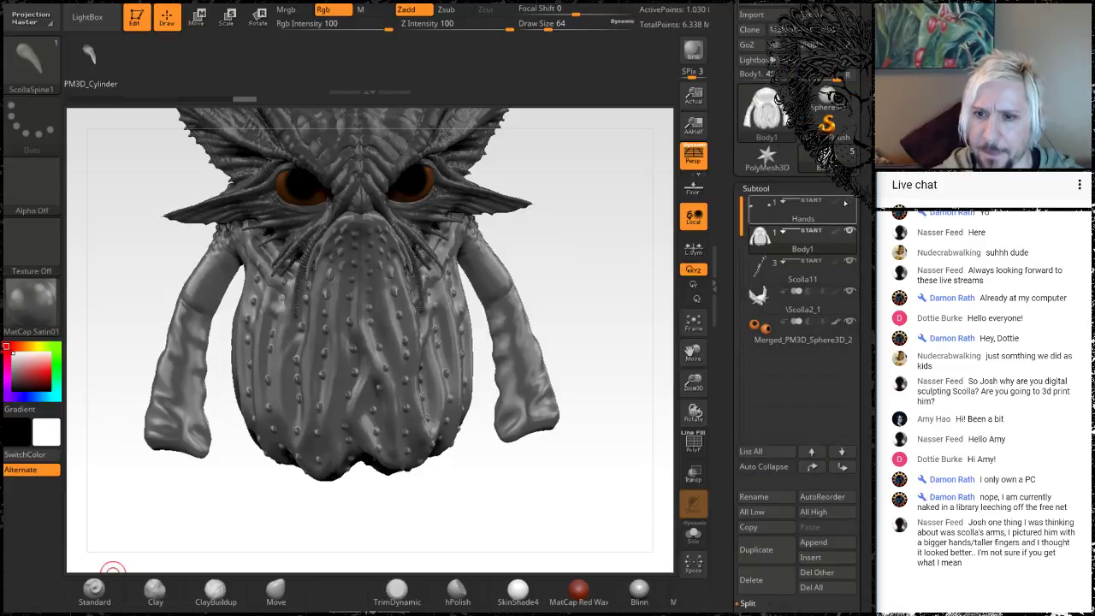
left_click(846, 202)
left_click_drag(441, 469, 359, 570)
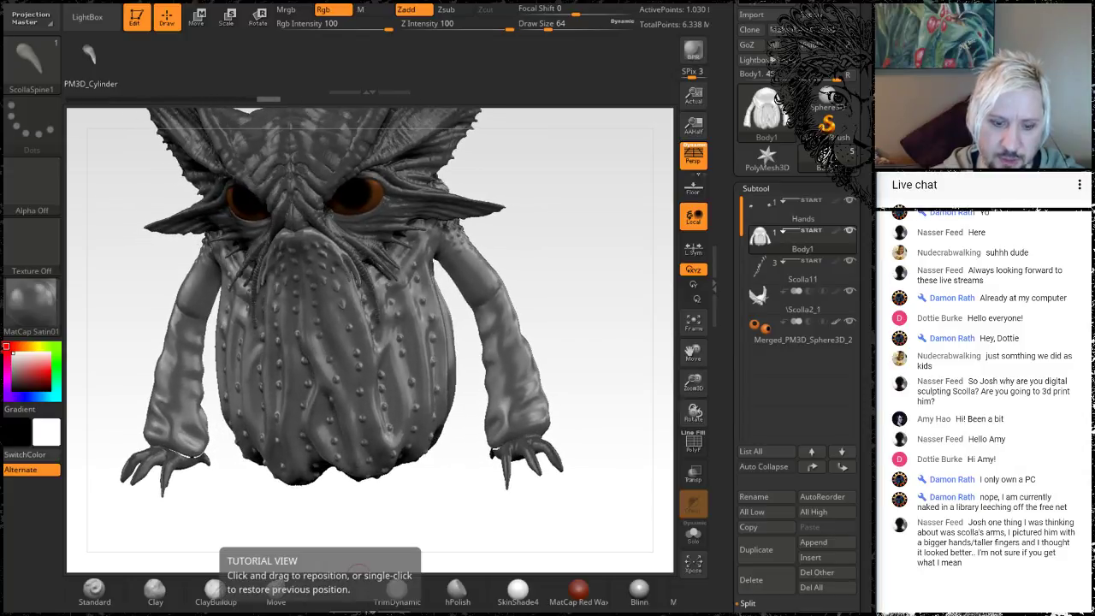
Step: Compare the model's hands with the Scolla reference drawing, narrowing its Photos window and minimizing it when done
key("alt+Tab")
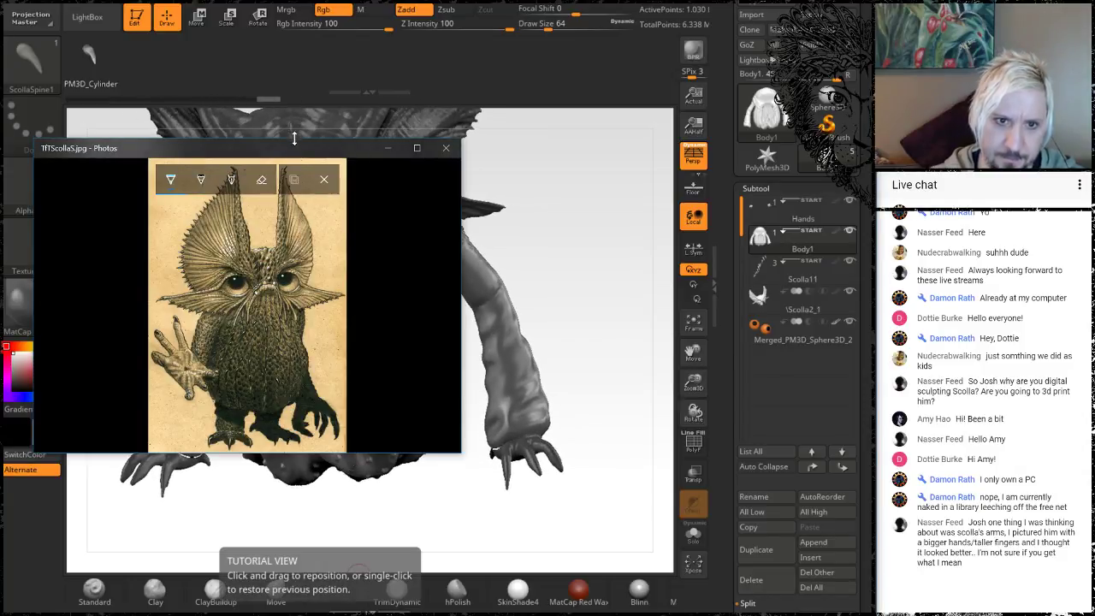
mouse_move(299, 154)
left_mouse_down()
mouse_move(331, 43)
mouse_move(634, 45)
mouse_move(610, 29)
mouse_move(516, 36)
mouse_move(478, 65)
mouse_move(364, 100)
mouse_move(308, 168)
left_mouse_up()
left_click_drag(469, 246, 356, 251)
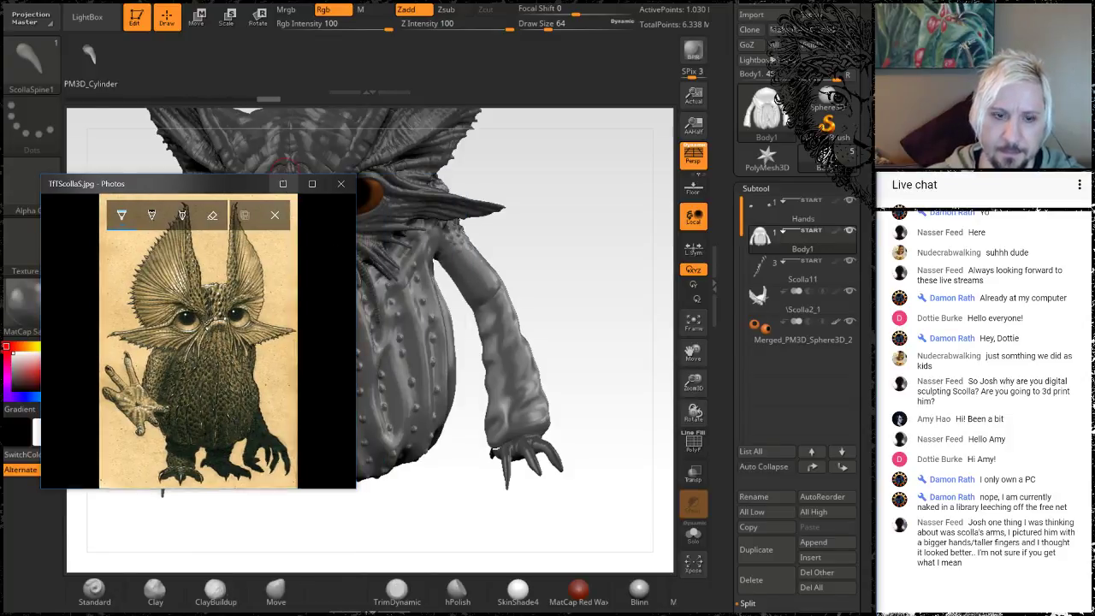
left_click(283, 183)
mouse_move(593, 393)
left_mouse_down()
mouse_move(610, 404)
mouse_move(599, 423)
mouse_move(581, 374)
mouse_move(556, 382)
mouse_move(563, 305)
mouse_move(605, 375)
mouse_move(623, 437)
left_mouse_up()
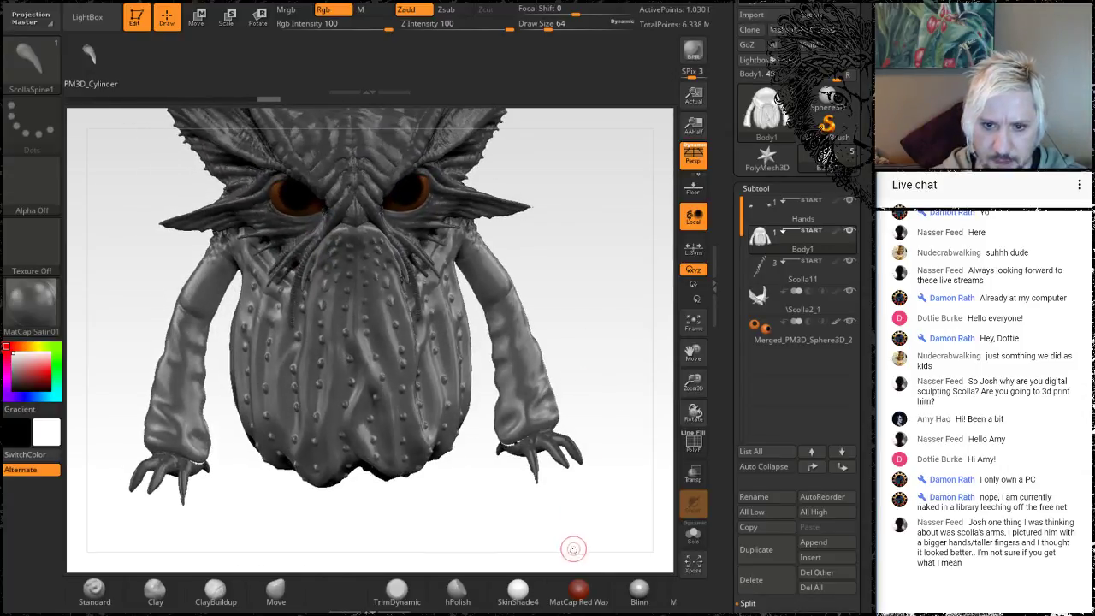
Step: Make the Hands subtool active and hide Body1 to isolate the hands from the body
left_click_drag(573, 550, 615, 252, "alt")
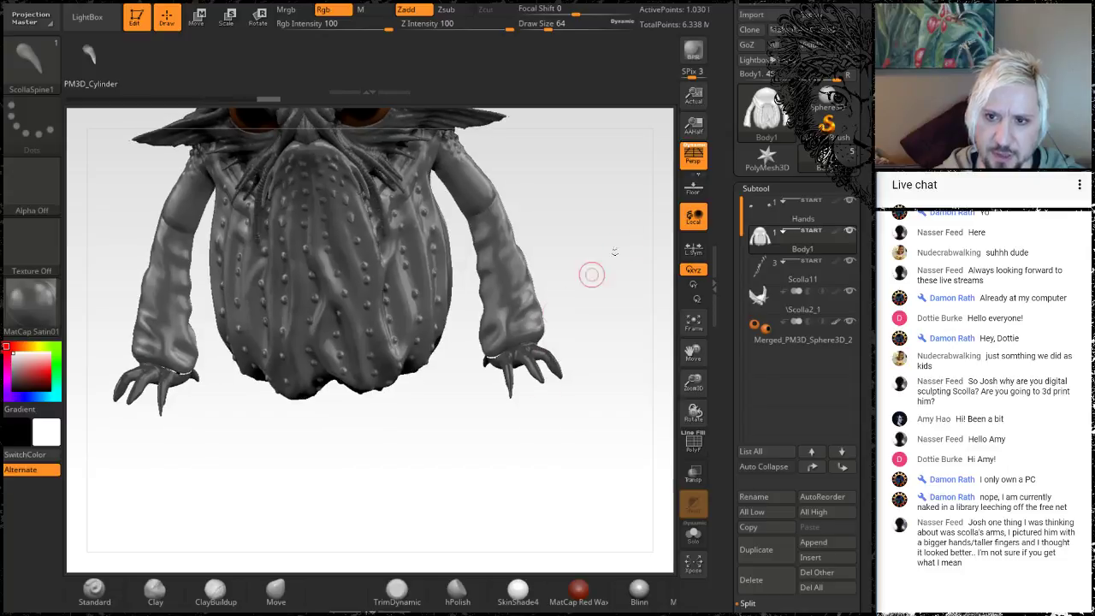
left_click(781, 215)
left_click(849, 230)
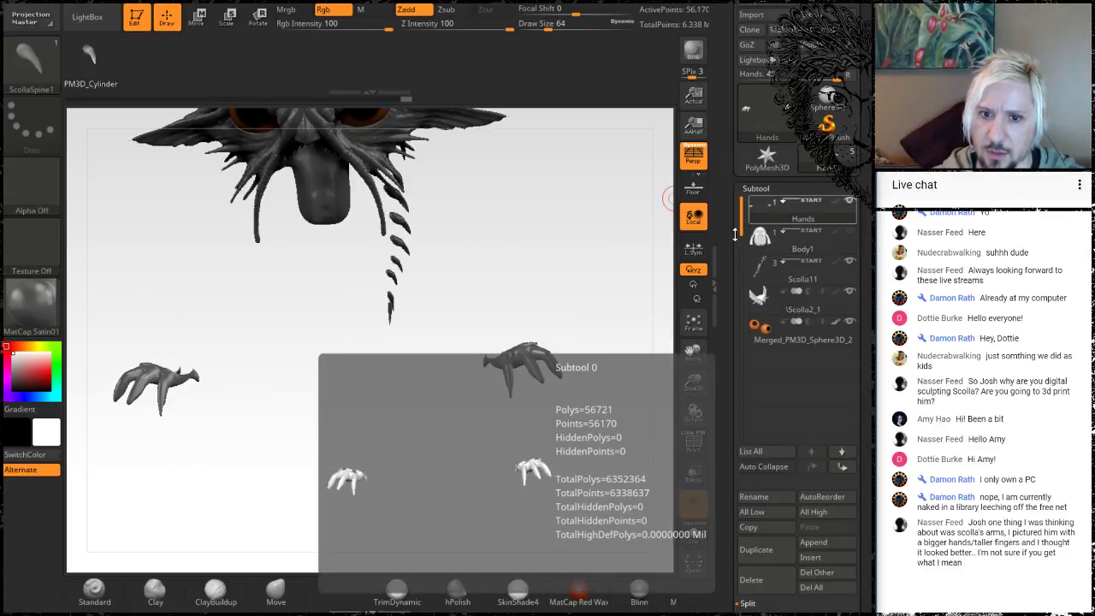
left_click_drag(581, 281, 561, 451)
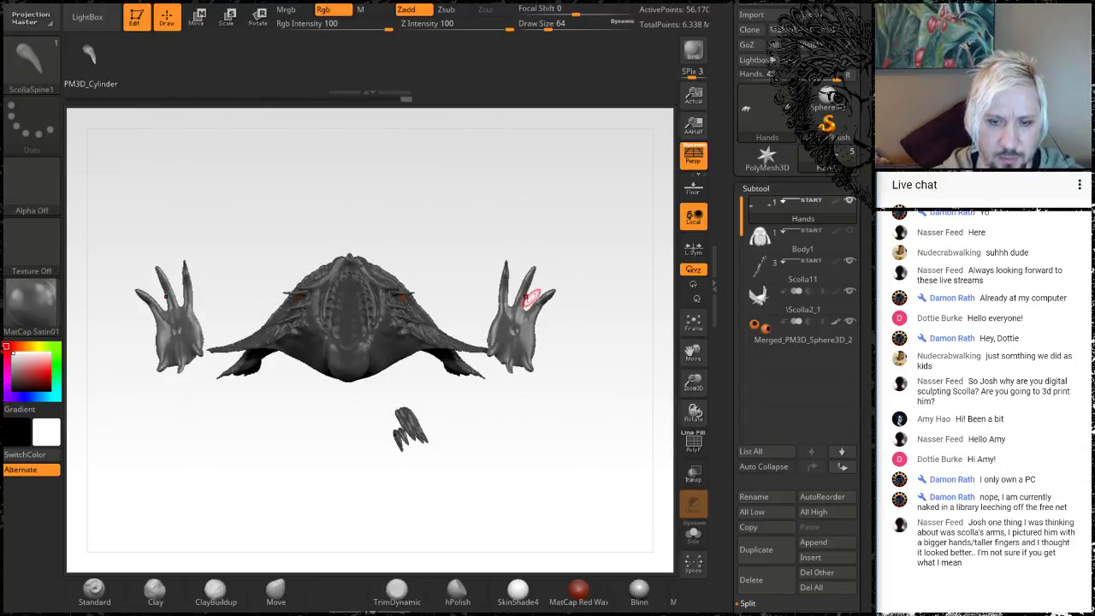
left_click_drag(395, 178, 481, 263, "alt")
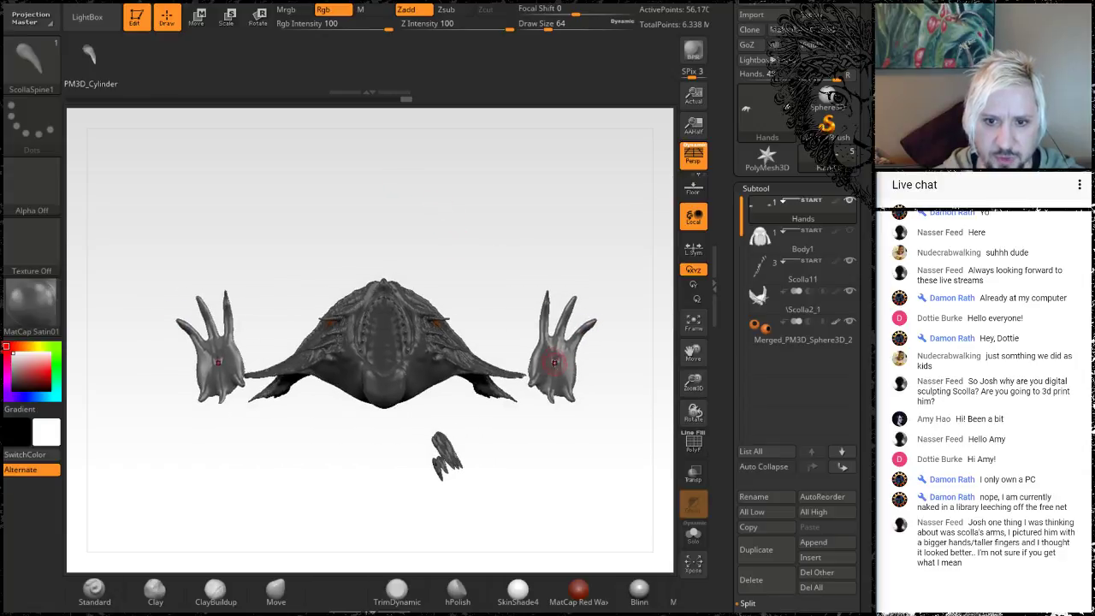
Step: Center the transform gizmo between the two hands and scale the Hands subtool up uniformly
key("w")
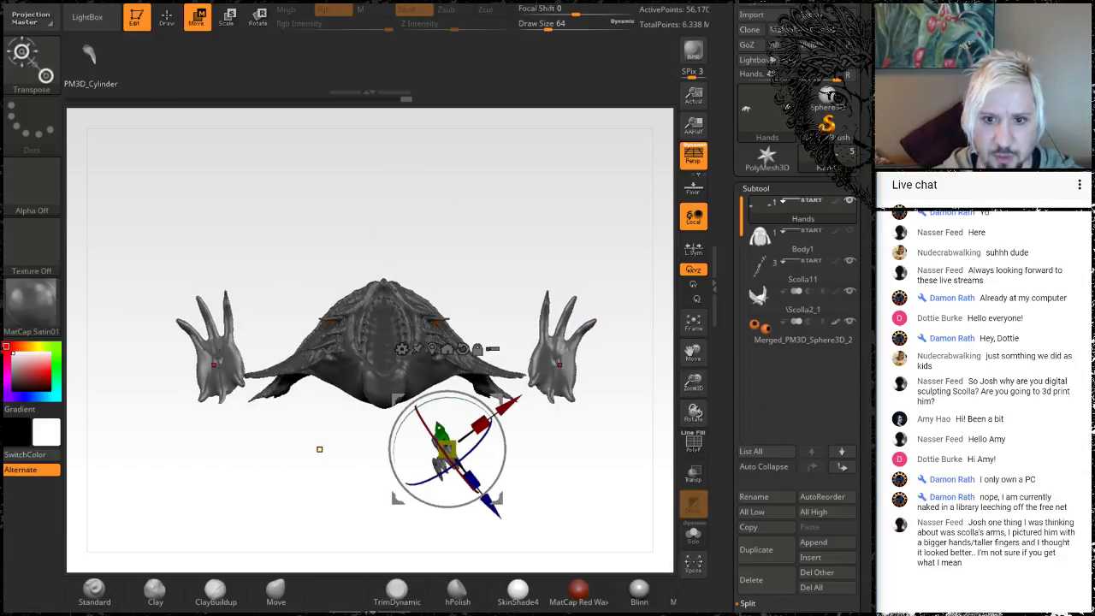
key("e")
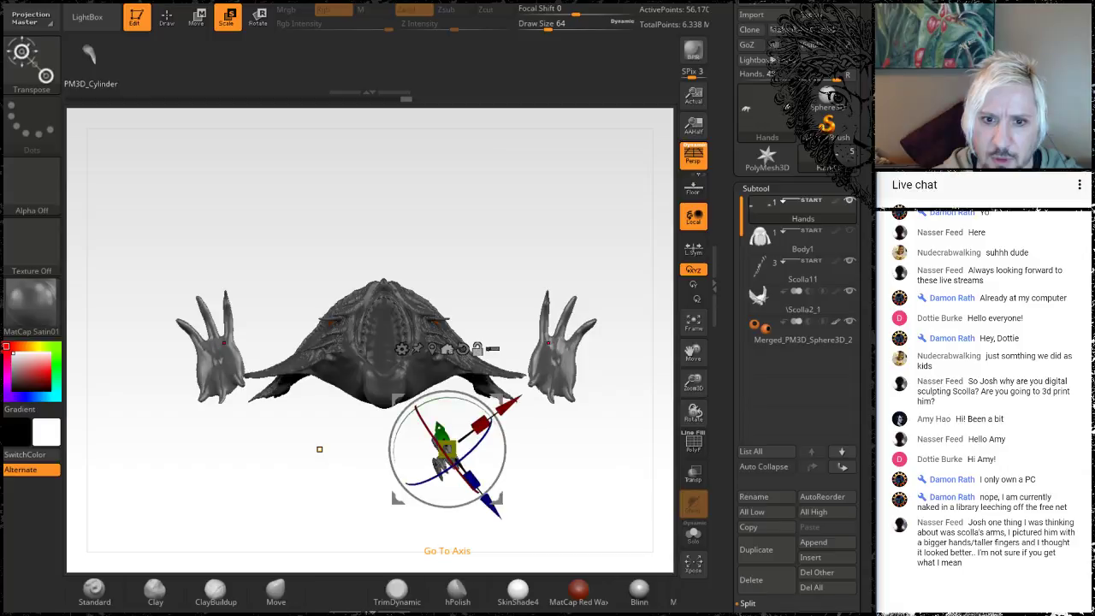
left_click(320, 449, "alt")
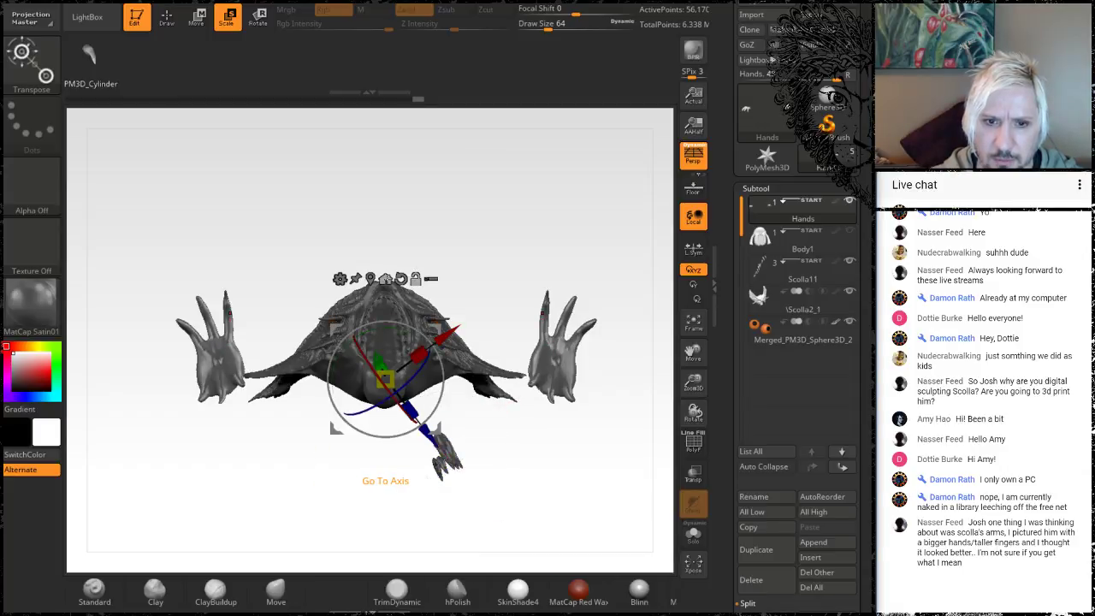
left_click_drag(481, 210, 481, 393)
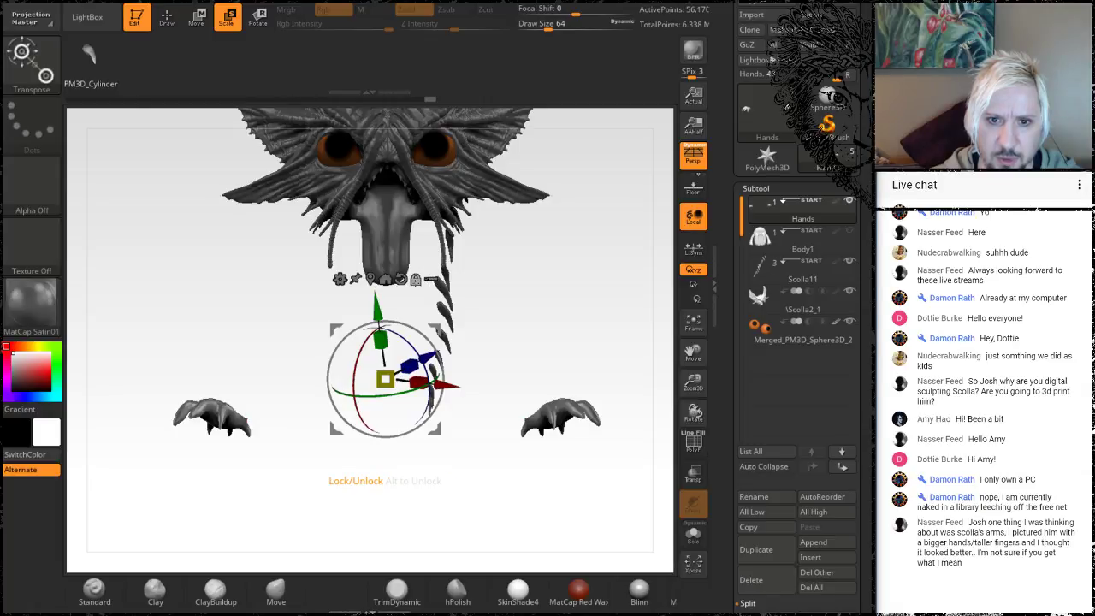
left_click_drag(418, 382, 449, 330)
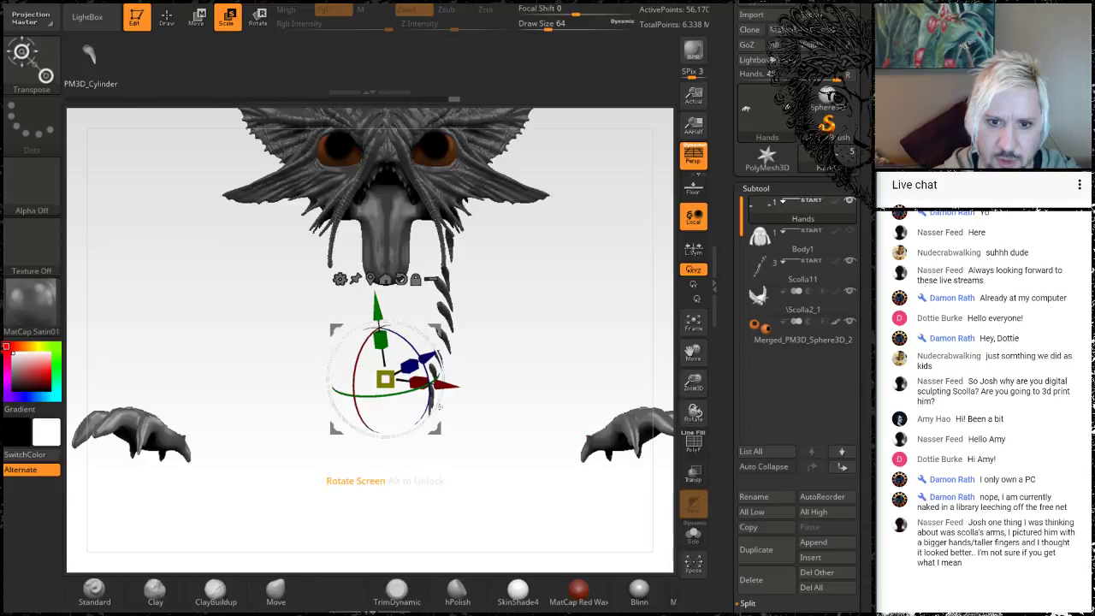
mouse_move(443, 386)
left_mouse_down()
mouse_move(384, 378)
mouse_move(472, 368)
mouse_move(441, 385)
left_mouse_up()
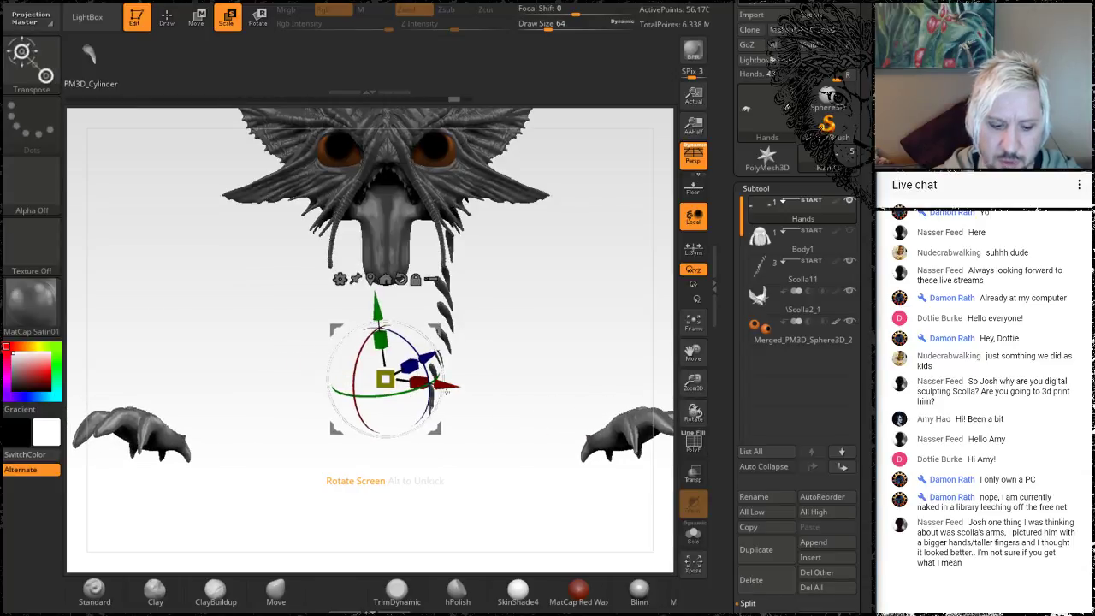
left_click_drag(432, 383, 346, 371)
key("ctrl")
key("ctrl+z")
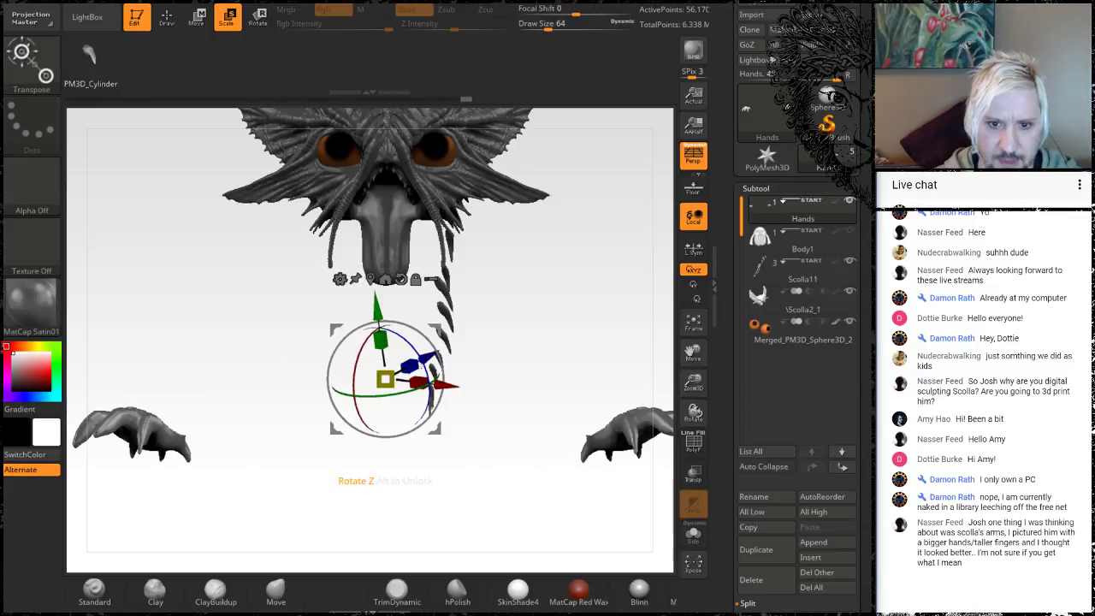
Step: Show Body1 again and turn on the floor grid to check the enlarged hands against the arms
left_click_drag(498, 486, 437, 467)
left_click(847, 231)
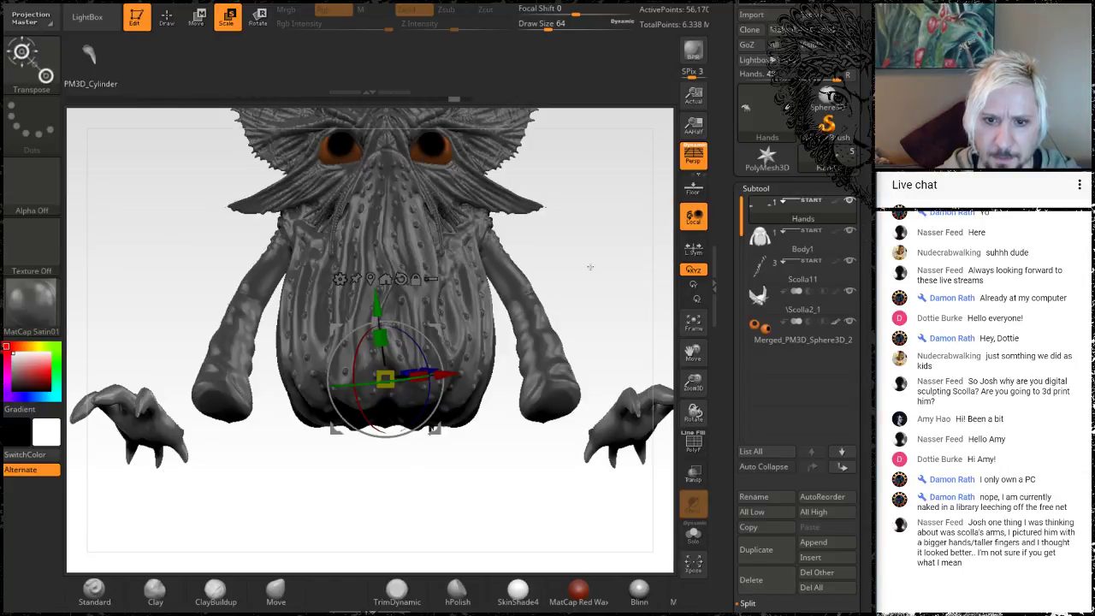
left_click_drag(590, 267, 597, 131)
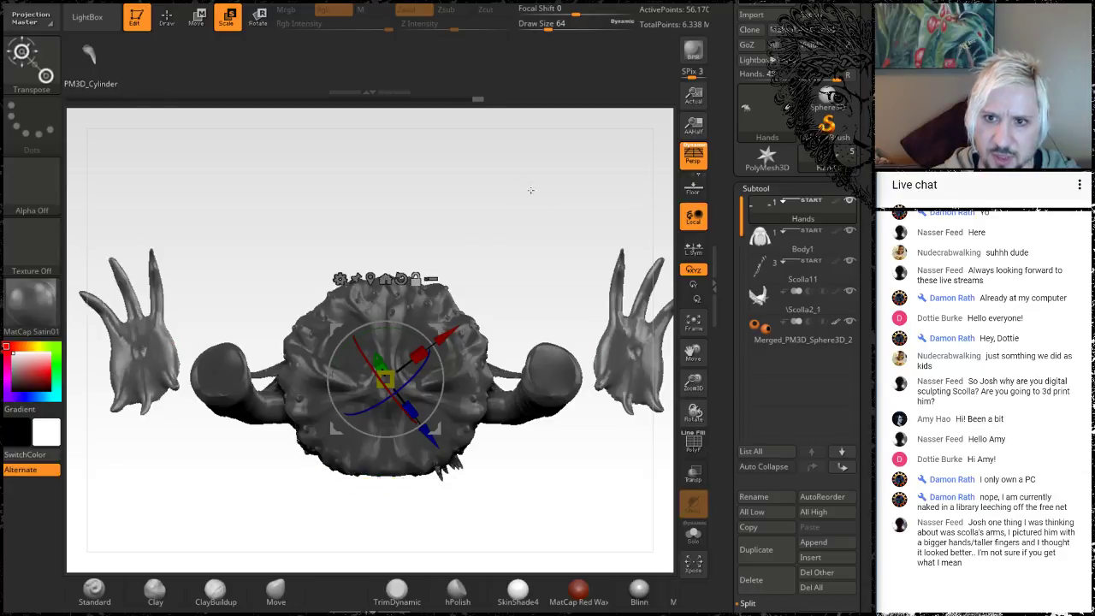
left_click_drag(516, 185, 517, 332)
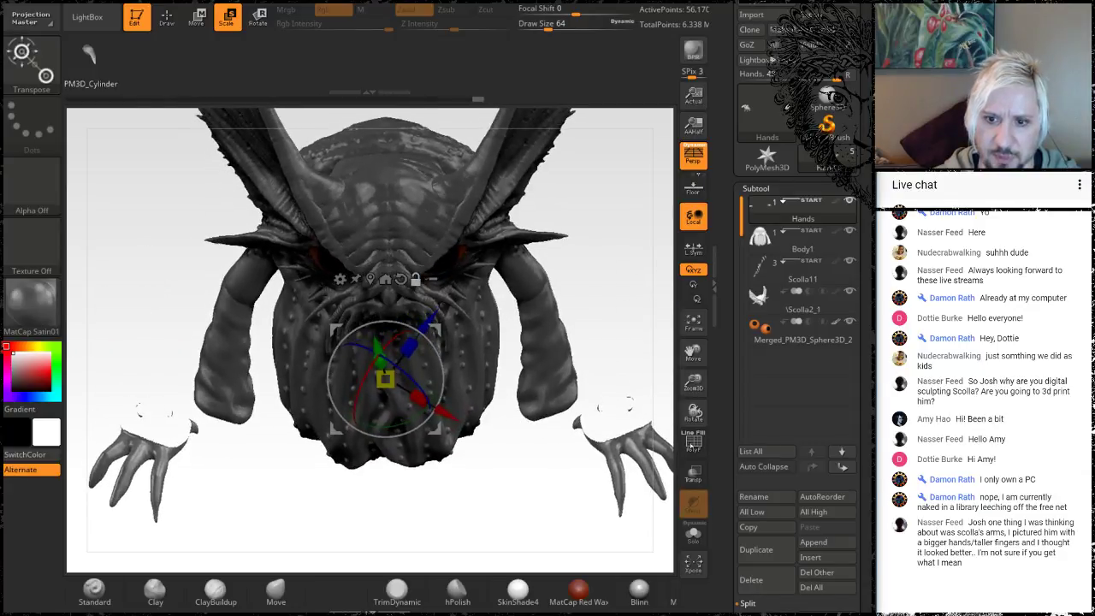
left_click(693, 185)
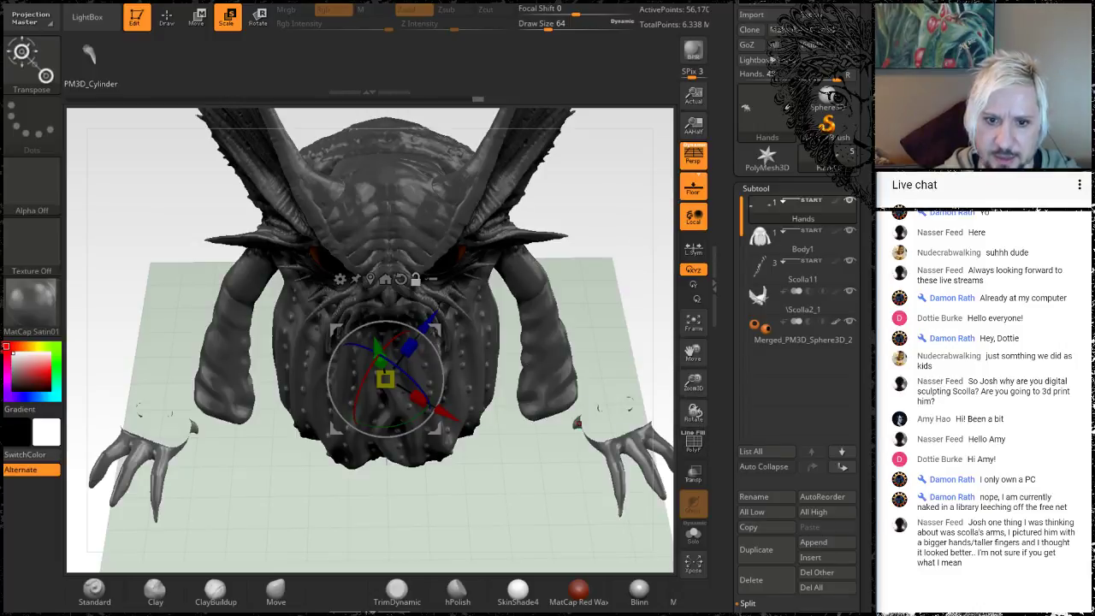
left_click_drag(542, 450, 596, 266)
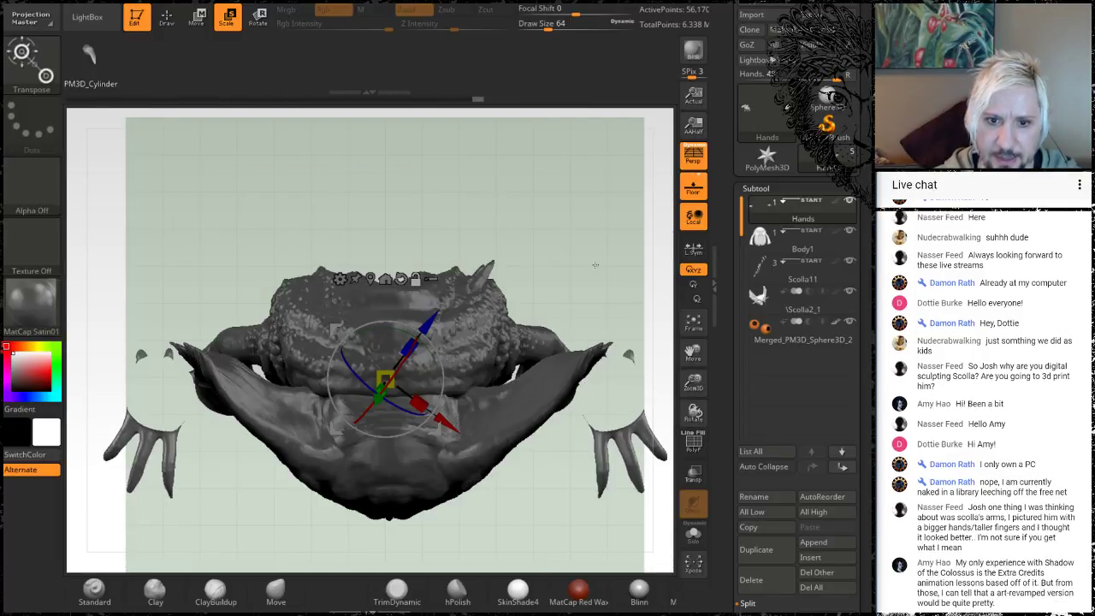
Step: Realign the transform gizmo and move both hands sideways along Z until one hand sits below its arm
left_click_drag(432, 345, 432, 416, "alt")
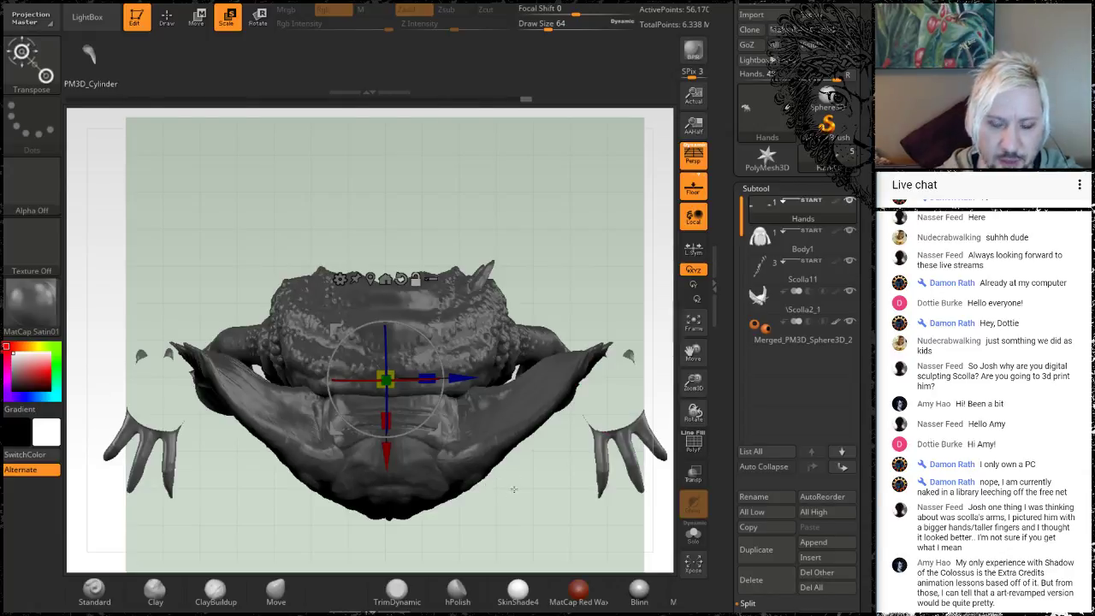
left_click_drag(505, 513, 505, 361)
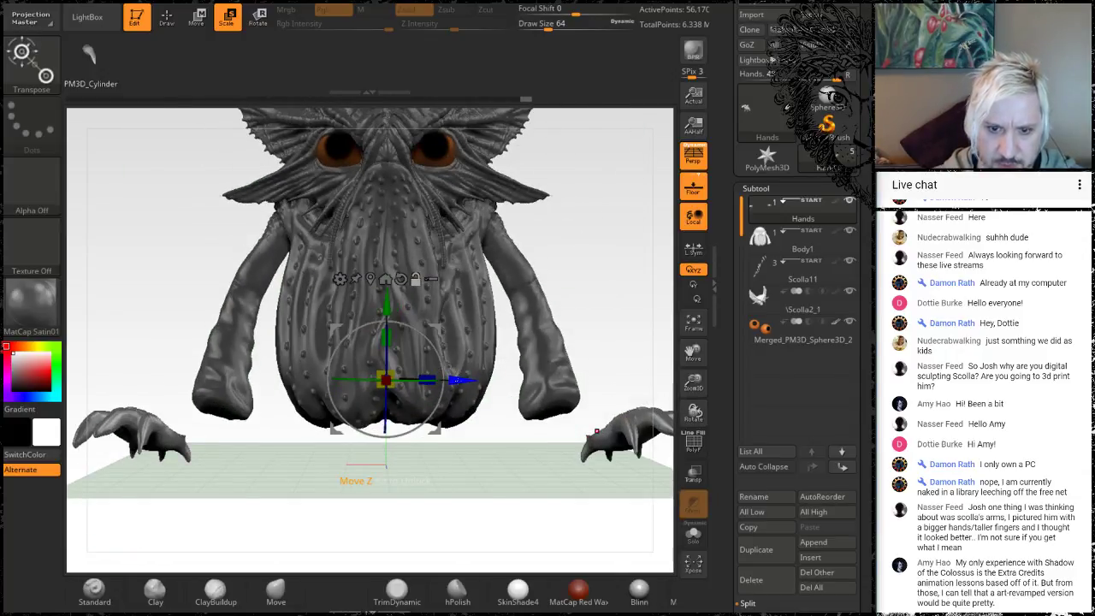
left_click_drag(460, 380, 394, 378)
left_click_drag(439, 506, 395, 465)
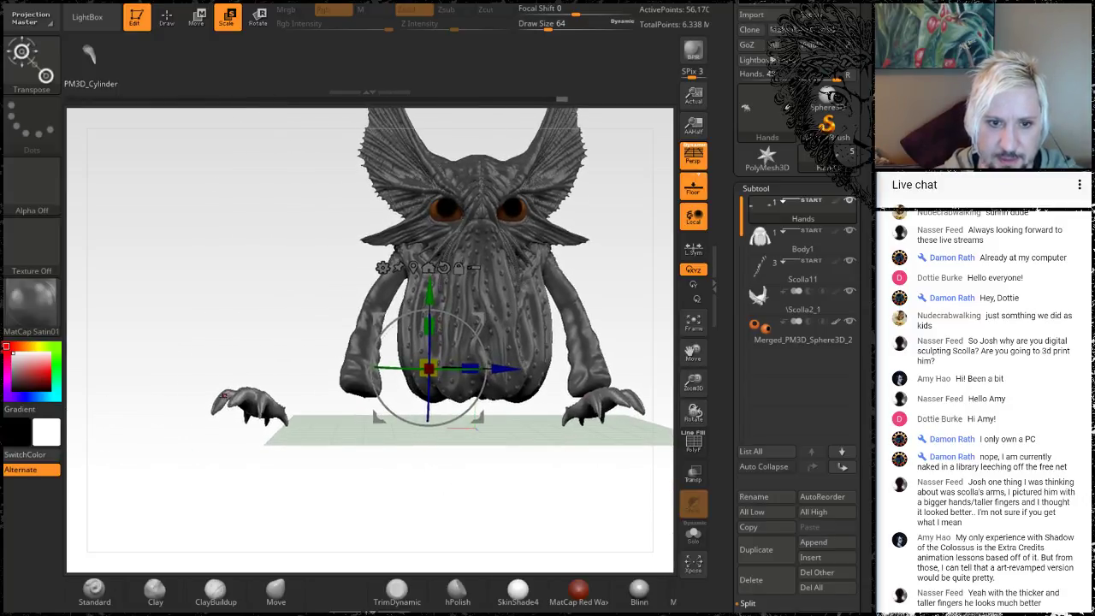
Step: Hide the hand positioned below the arm and split the hidden geometry from Hands into its own subtool
mouse_move(168, 382)
left_mouse_down("ctrl+shift")
mouse_move(267, 373)
mouse_move(257, 502)
mouse_move(165, 385)
left_mouse_up("ctrl+shift")
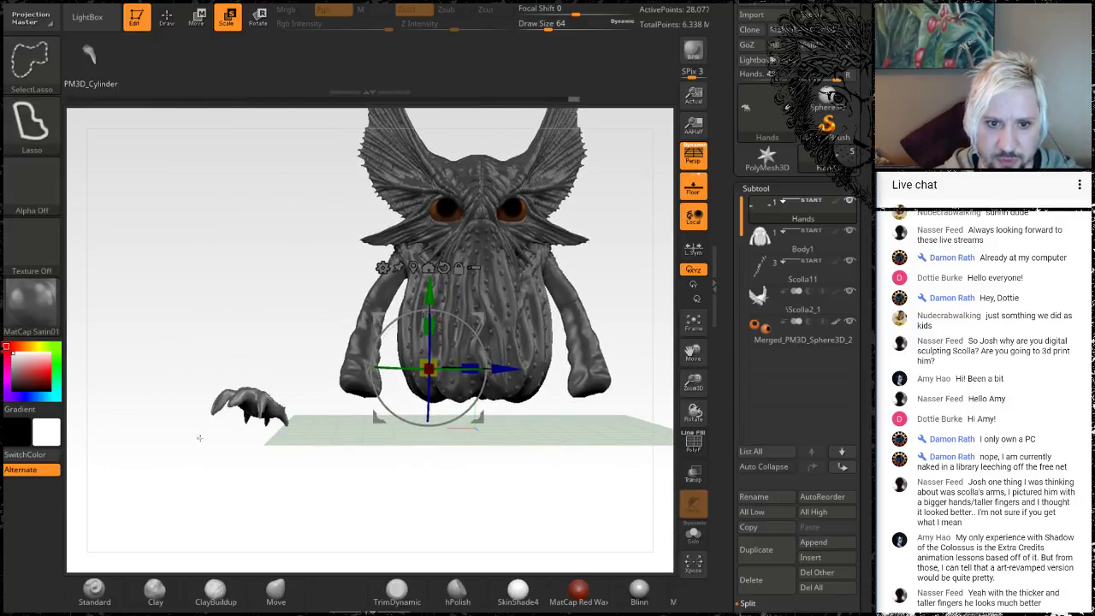
left_click_drag(865, 493, 849, 395)
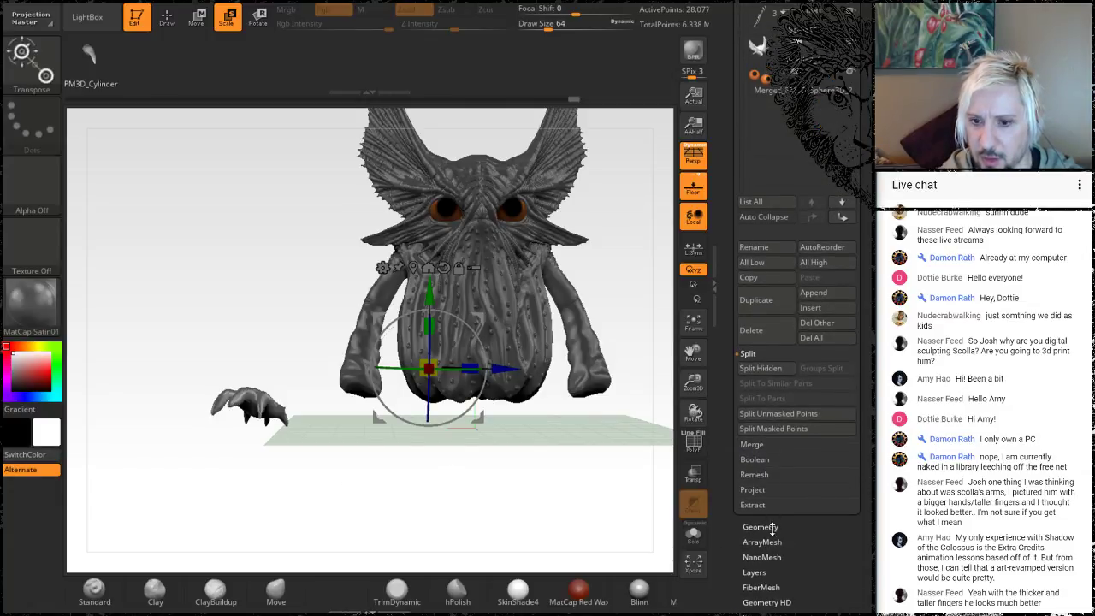
scroll(804, 545, "down", 5)
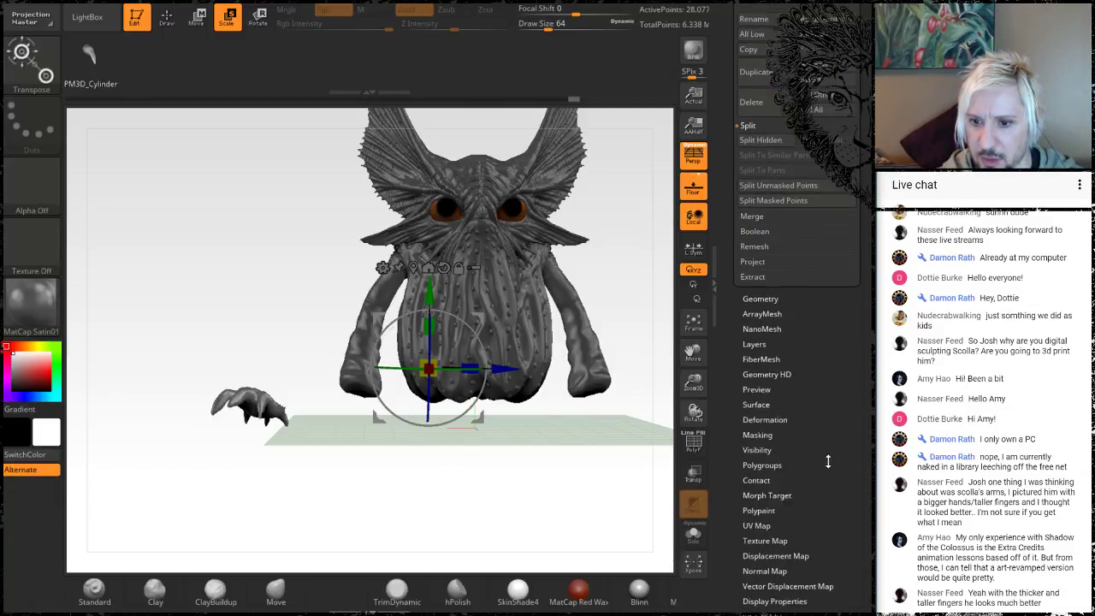
left_click(762, 462)
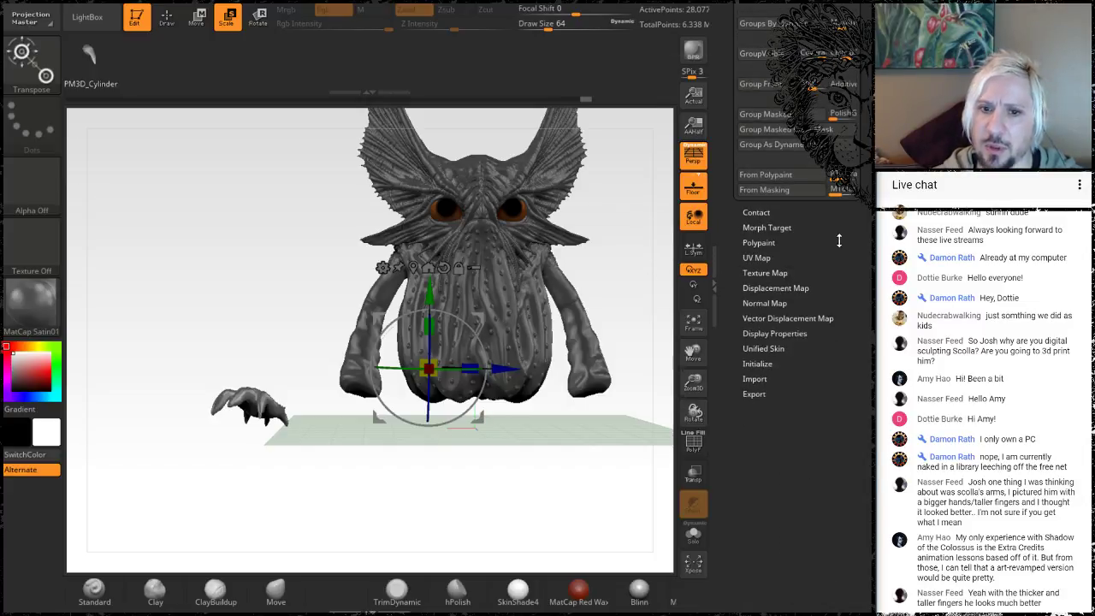
scroll(840, 240, "up", 10)
left_click(761, 188)
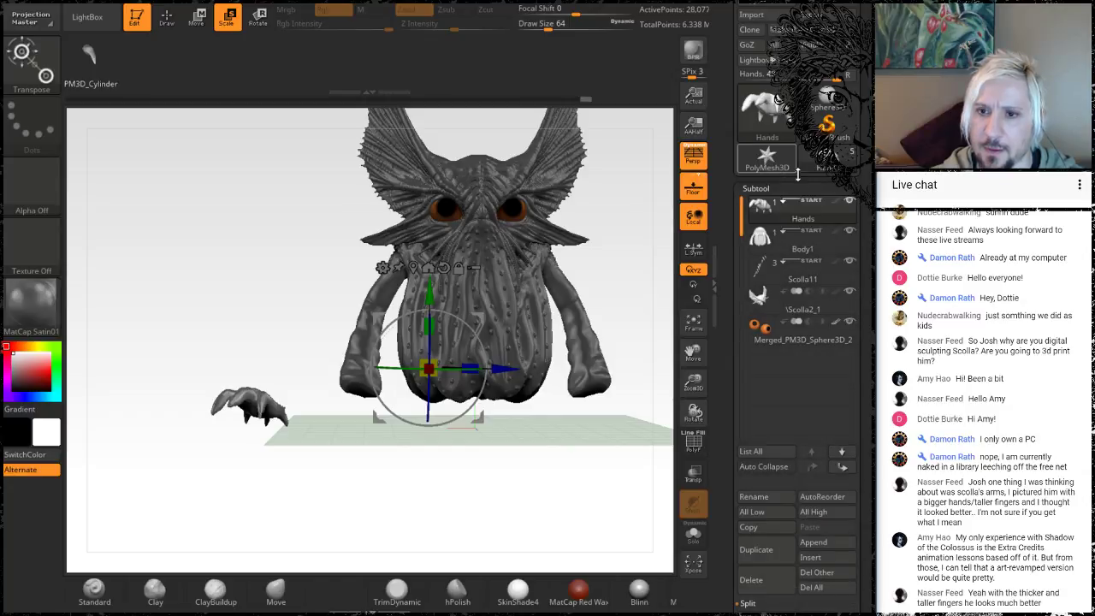
left_click_drag(865, 528, 862, 472)
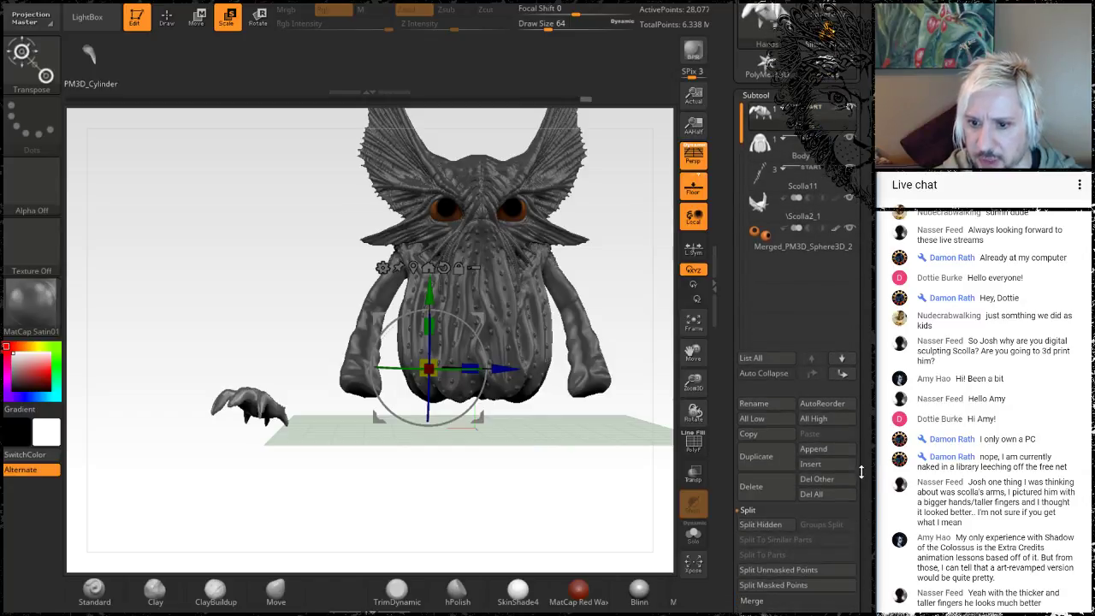
left_click(774, 525)
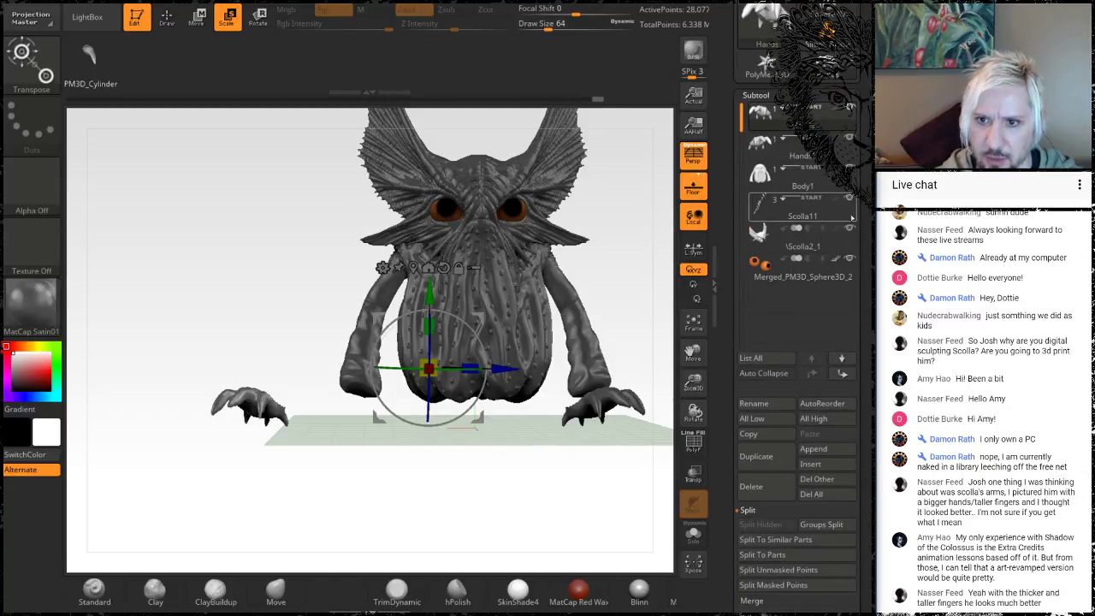
Step: Delete the Hands subtool containing the misplaced hand, keeping only the hand below the arm
mouse_move(770, 120)
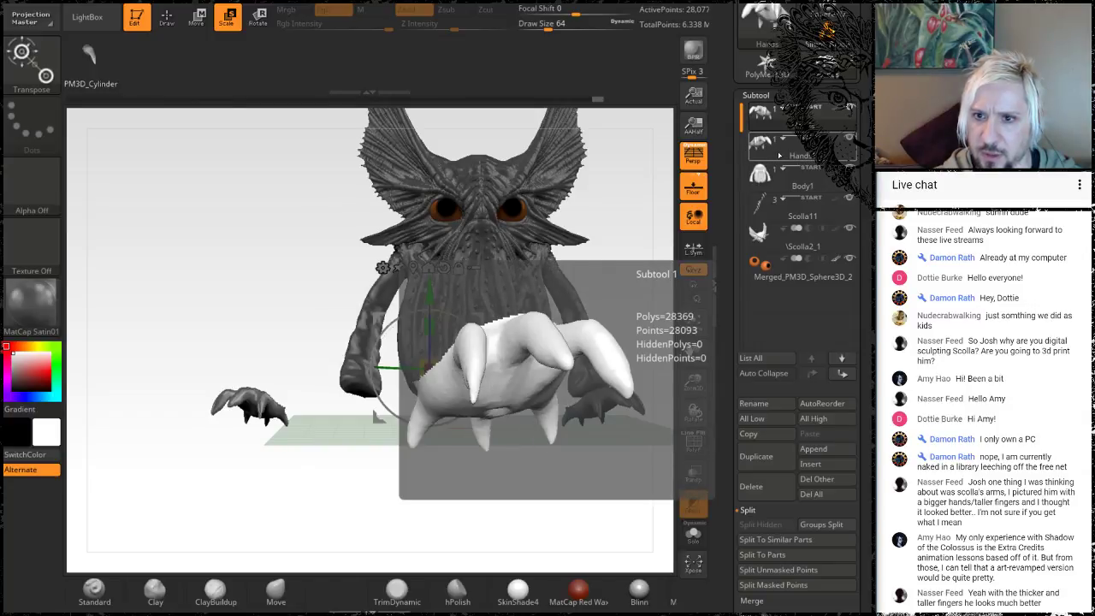
mouse_move(781, 155)
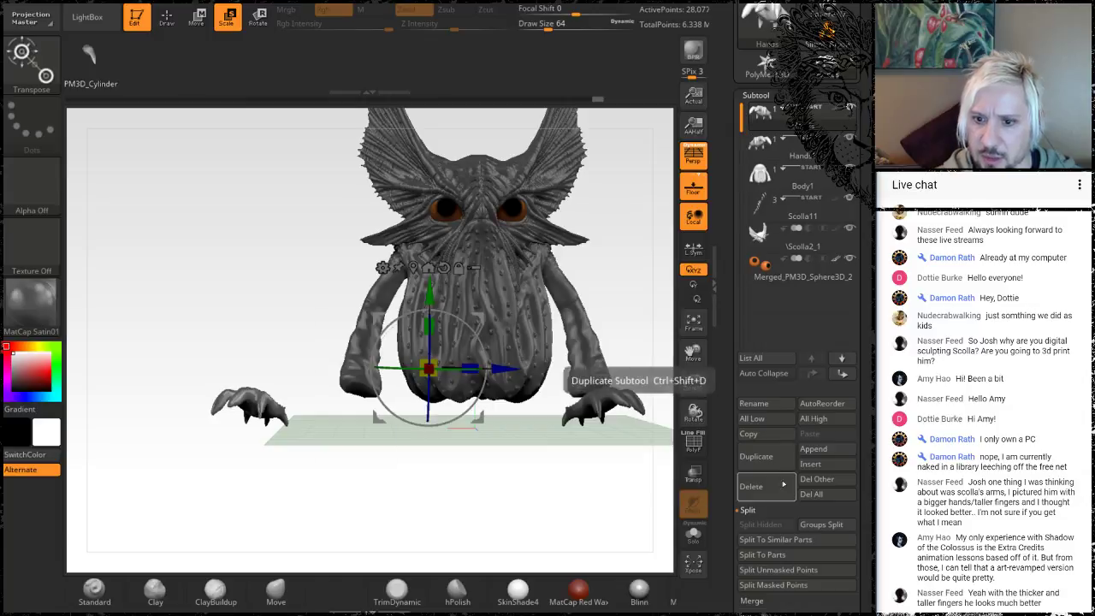
left_click(752, 486)
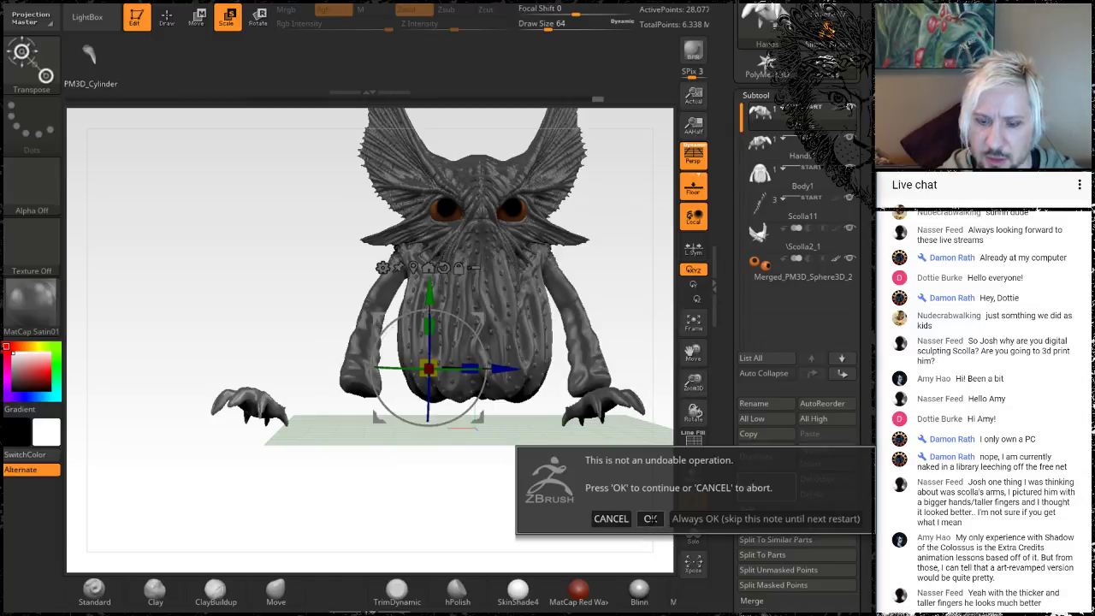
left_click(650, 519)
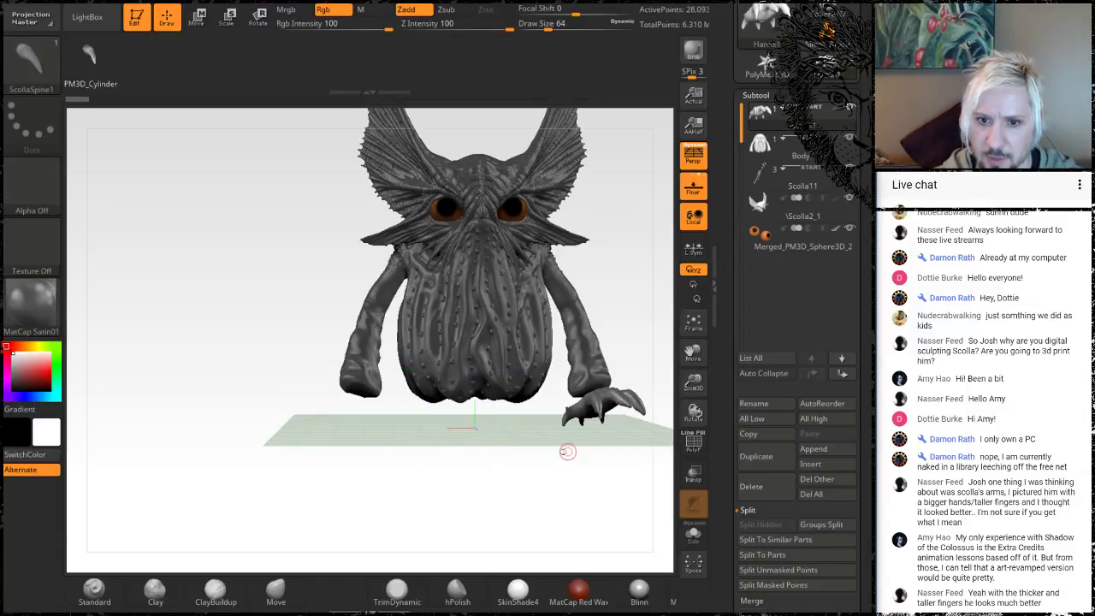
Step: Move the remaining hand slightly backward along X to line it up with the end of the arm
left_click_drag(567, 451, 491, 453)
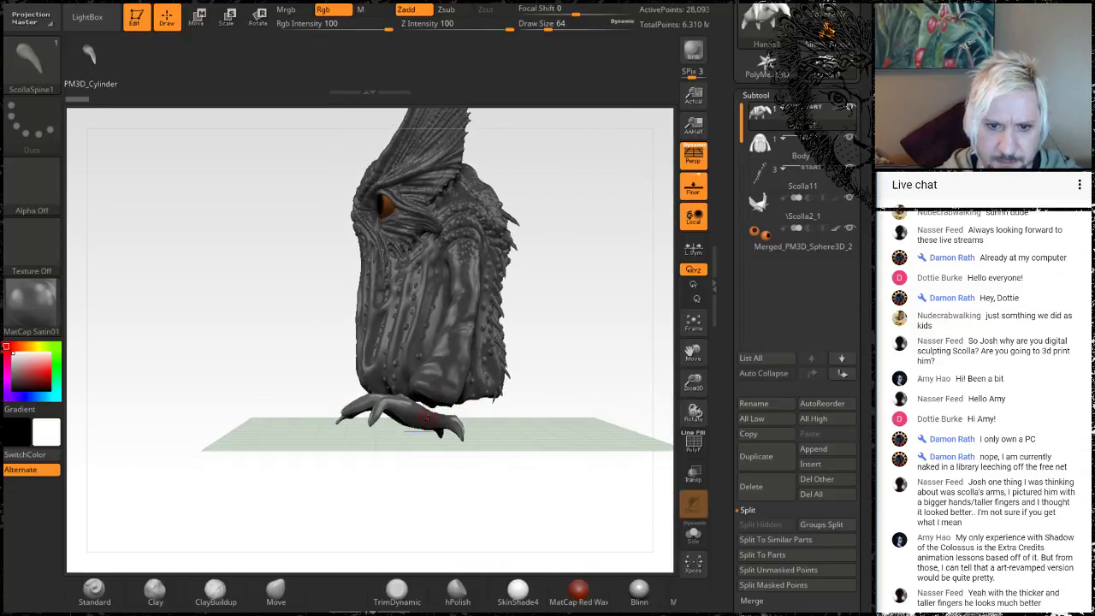
key("w")
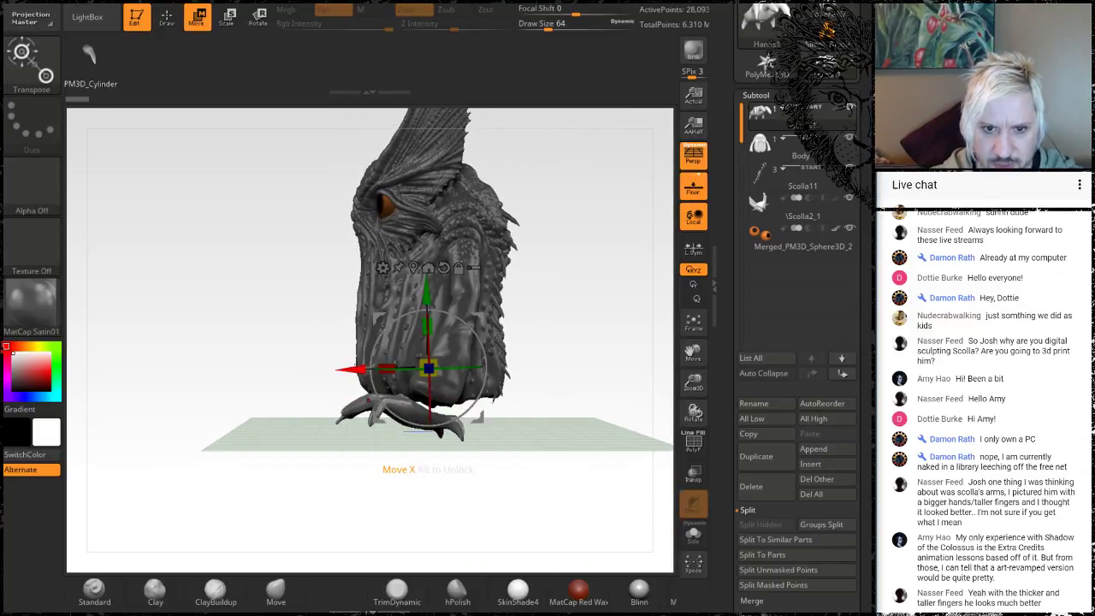
left_click_drag(357, 370, 354, 370)
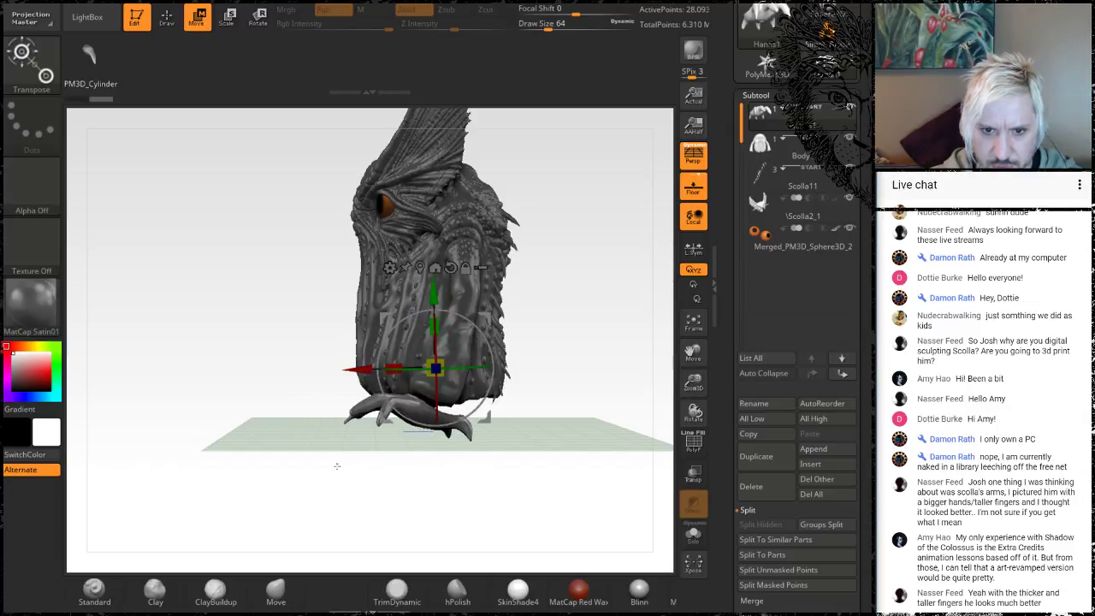
left_click_drag(337, 465, 405, 479)
mouse_move(521, 460)
left_mouse_down()
mouse_move(462, 475)
mouse_move(473, 470)
mouse_move(378, 454)
mouse_move(444, 511)
mouse_move(503, 464)
left_mouse_up()
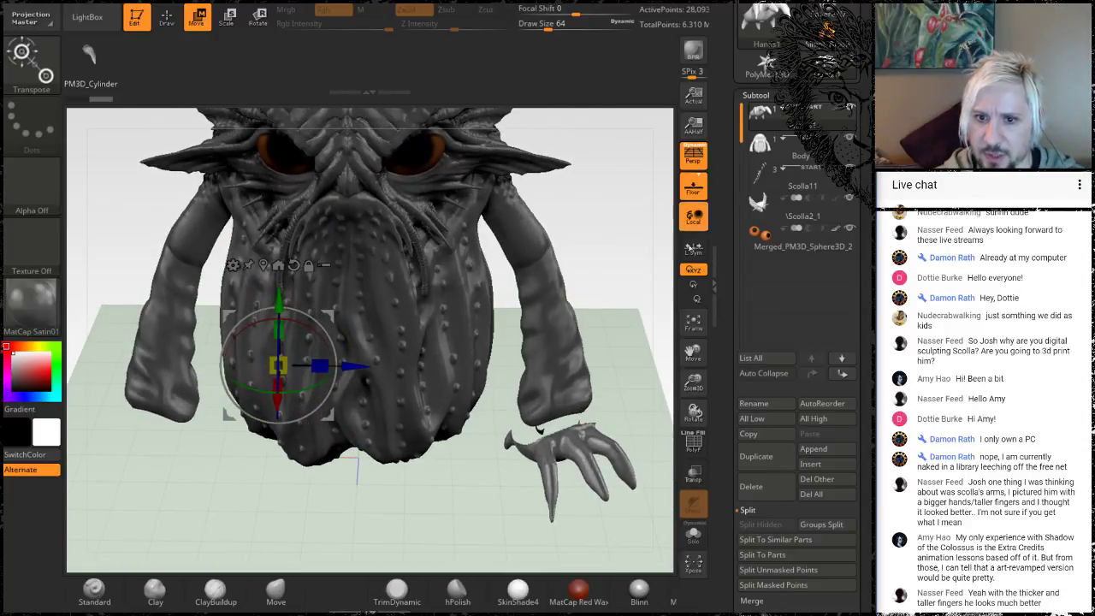
Step: Clear any mask and remesh the hand with DynaMesh, closing its open wrist
left_click(611, 315, "ctrl")
left_click(612, 315, "ctrl")
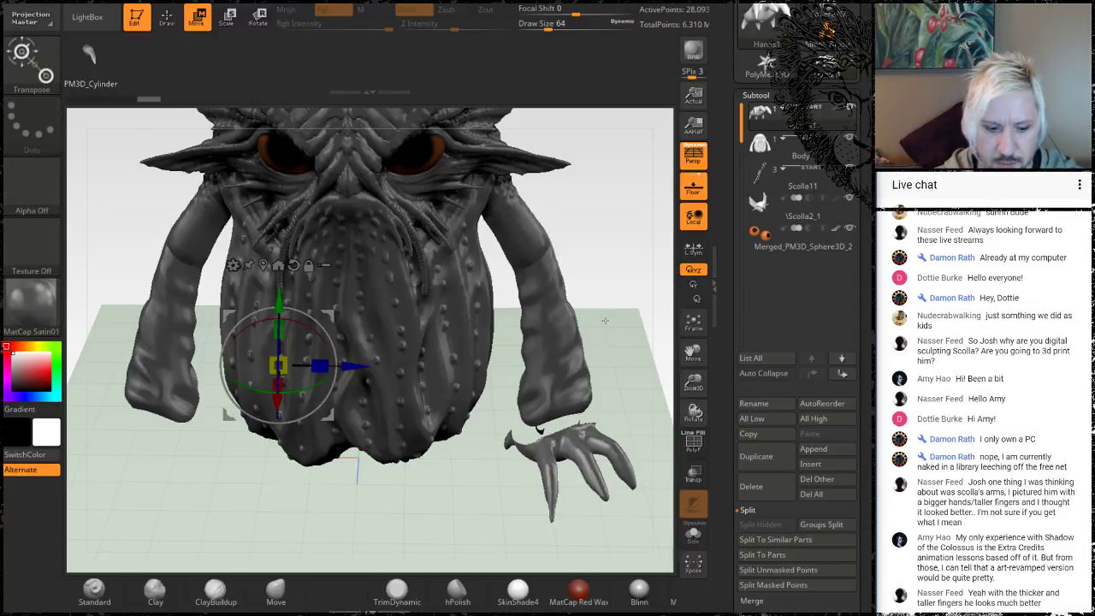
key("q")
left_click_drag(604, 315, 625, 348, "ctrl")
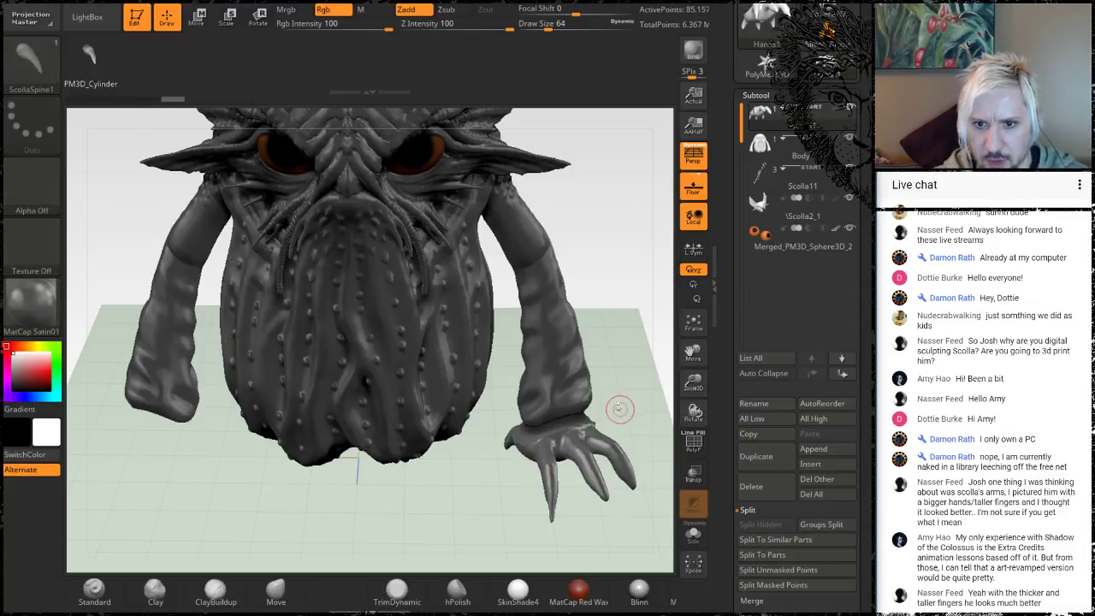
Step: Smooth the newly closed wrist surface of the hand and inspect its fit against the arm from several angles
mouse_move(628, 396)
left_mouse_down()
mouse_move(637, 381)
mouse_move(623, 370)
mouse_move(590, 416)
mouse_move(547, 382)
mouse_move(627, 377)
mouse_move(501, 296)
left_mouse_up()
mouse_move(480, 441)
left_mouse_down("shift")
mouse_move(472, 422)
mouse_move(492, 415)
mouse_move(512, 379)
left_mouse_up("shift")
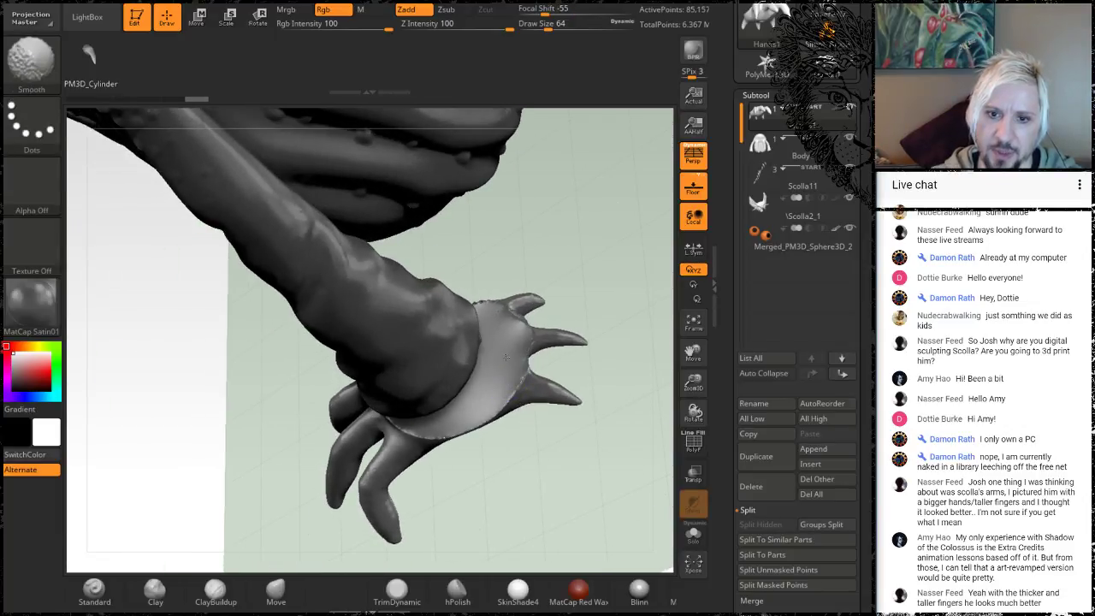
left_click_drag(492, 400, 479, 422)
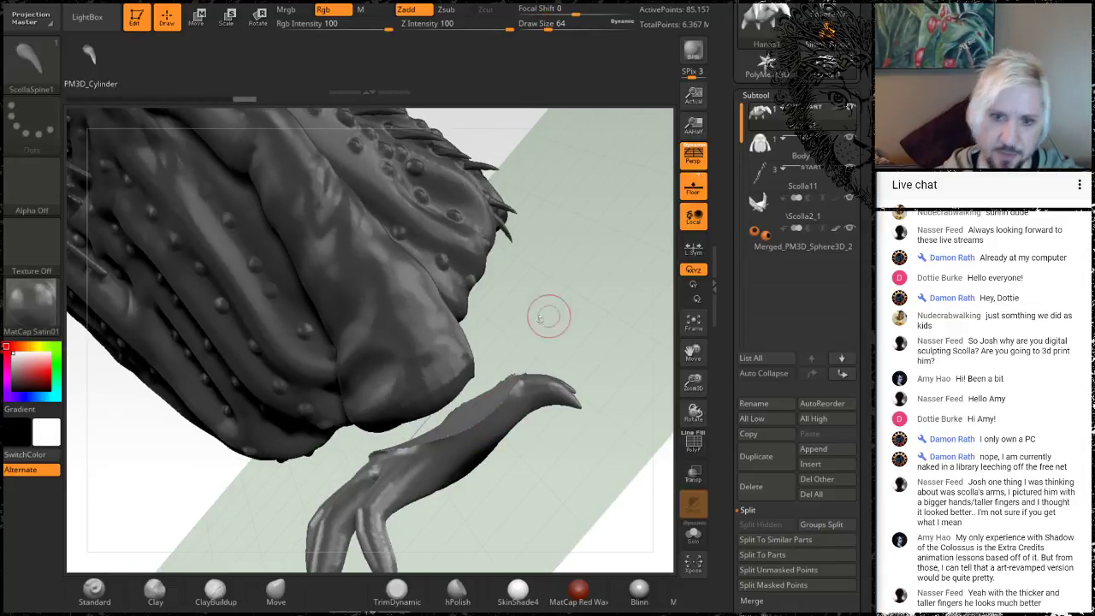
left_click_drag(548, 310, 492, 444)
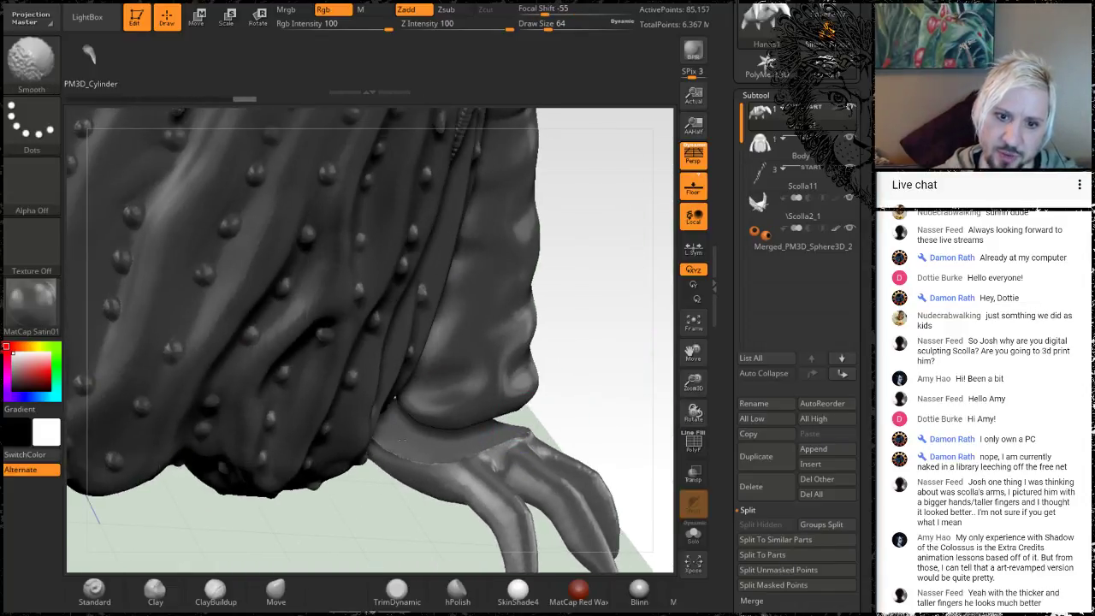
mouse_move(395, 398)
left_mouse_down()
mouse_move(404, 460)
mouse_move(439, 479)
mouse_move(359, 518)
left_mouse_up()
Step: Build up the hand around the wrist with the ClayBuildup brush at draw size 101
left_click(216, 591)
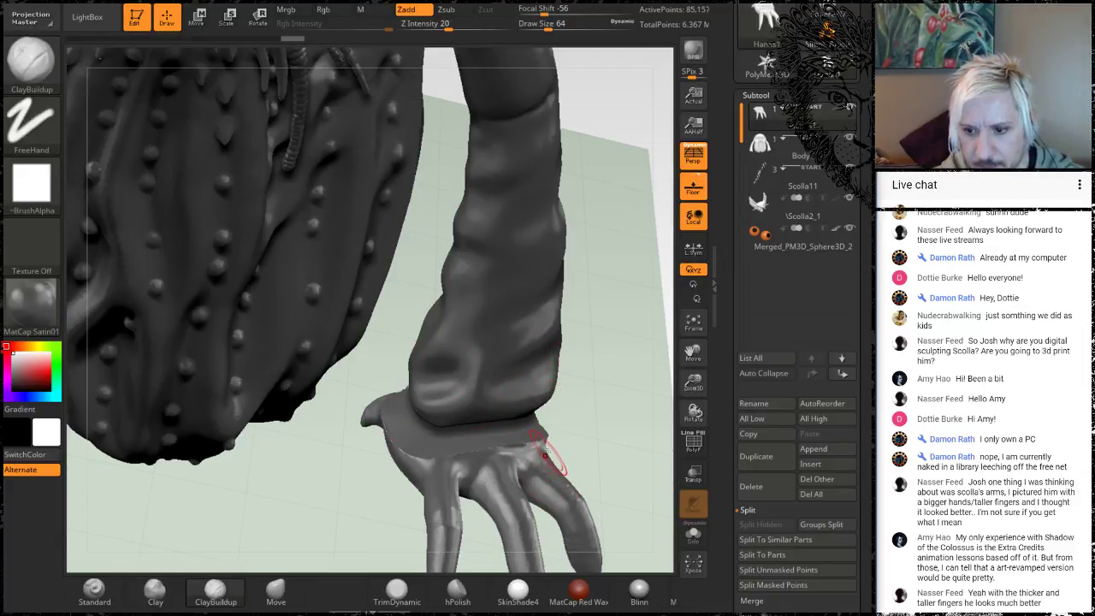
left_click_drag(559, 432, 518, 437, "alt")
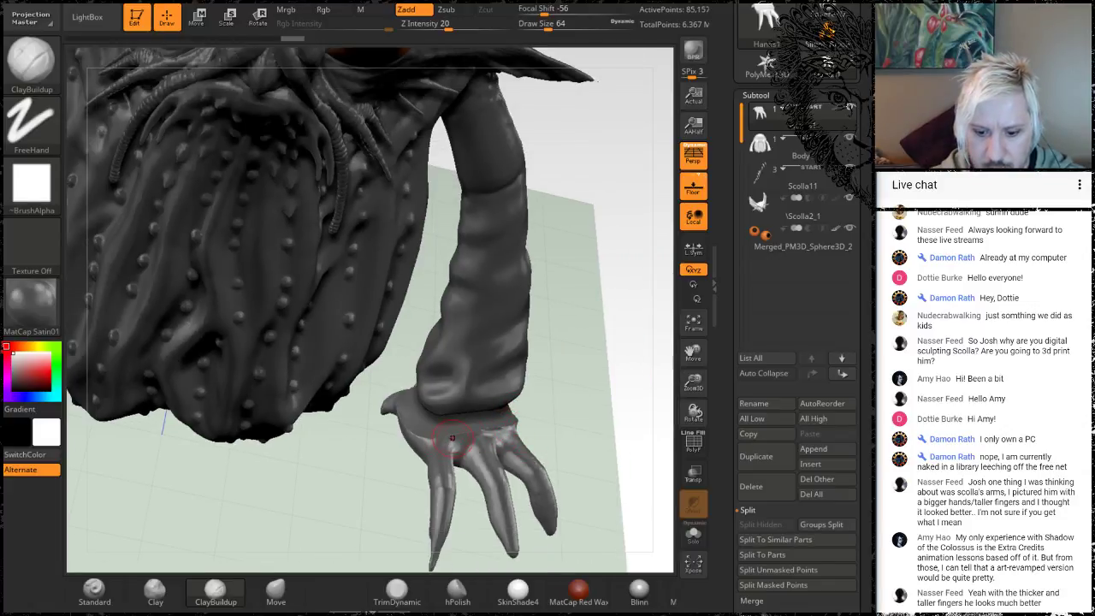
key("space")
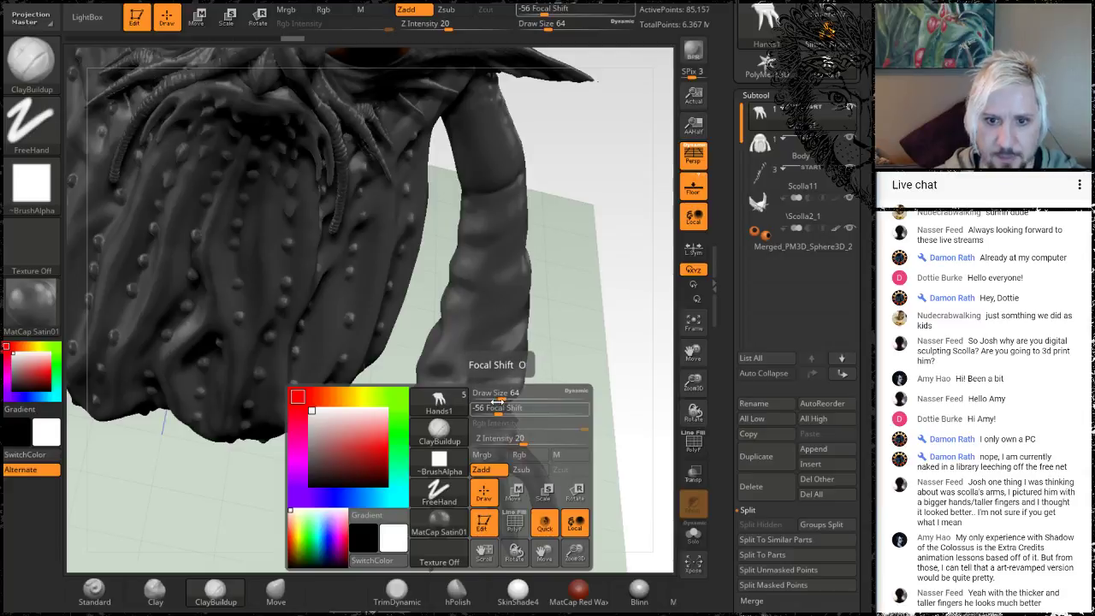
left_click_drag(499, 399, 509, 399)
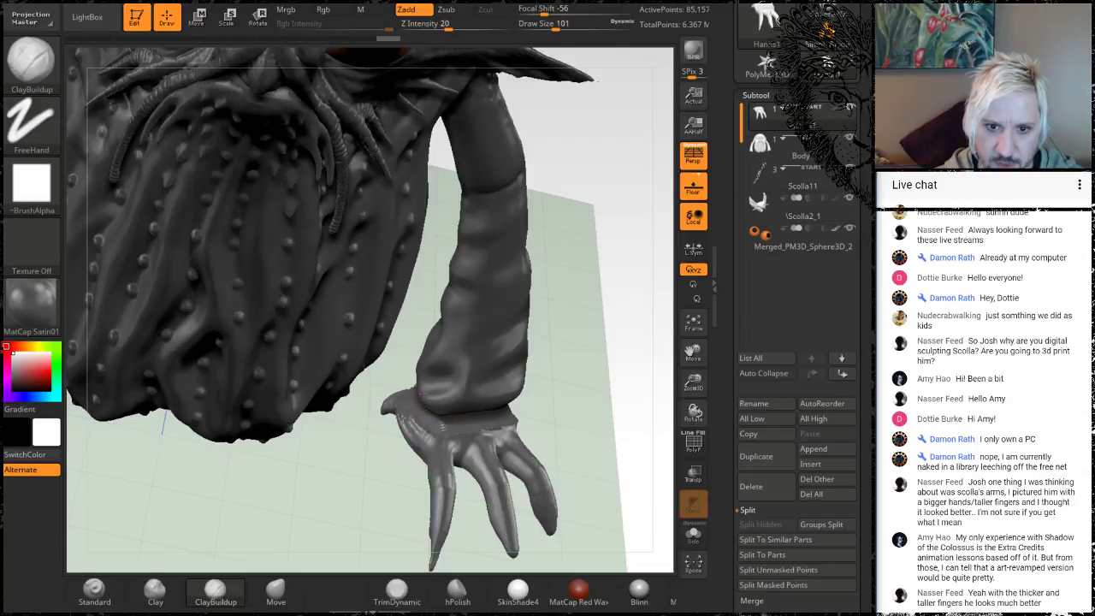
left_click_drag(557, 385, 522, 416)
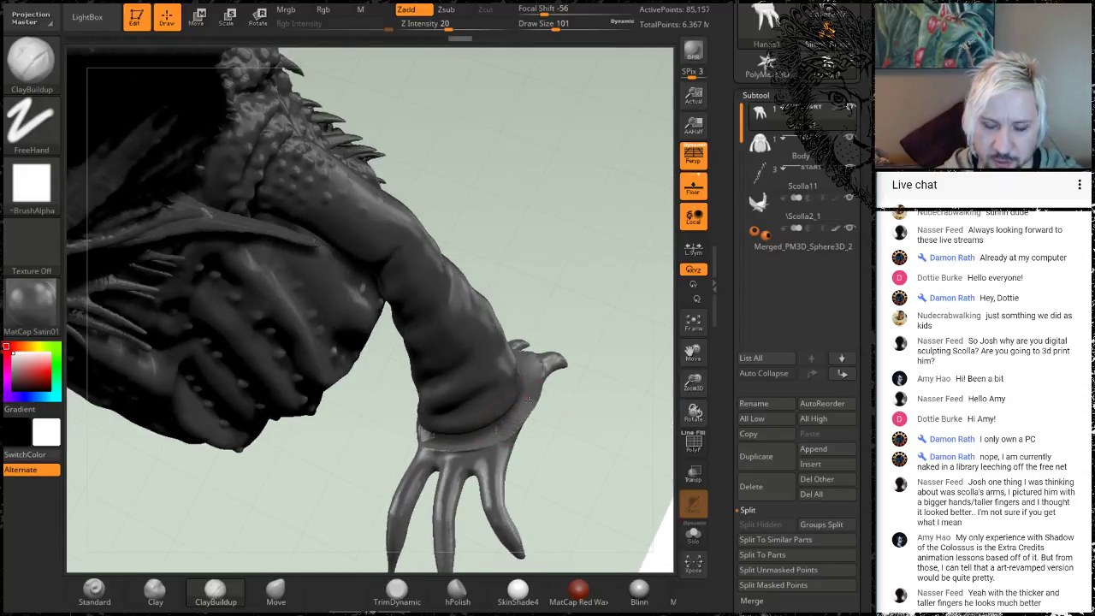
mouse_move(611, 456)
left_mouse_down()
mouse_move(575, 433)
mouse_move(535, 432)
left_mouse_up()
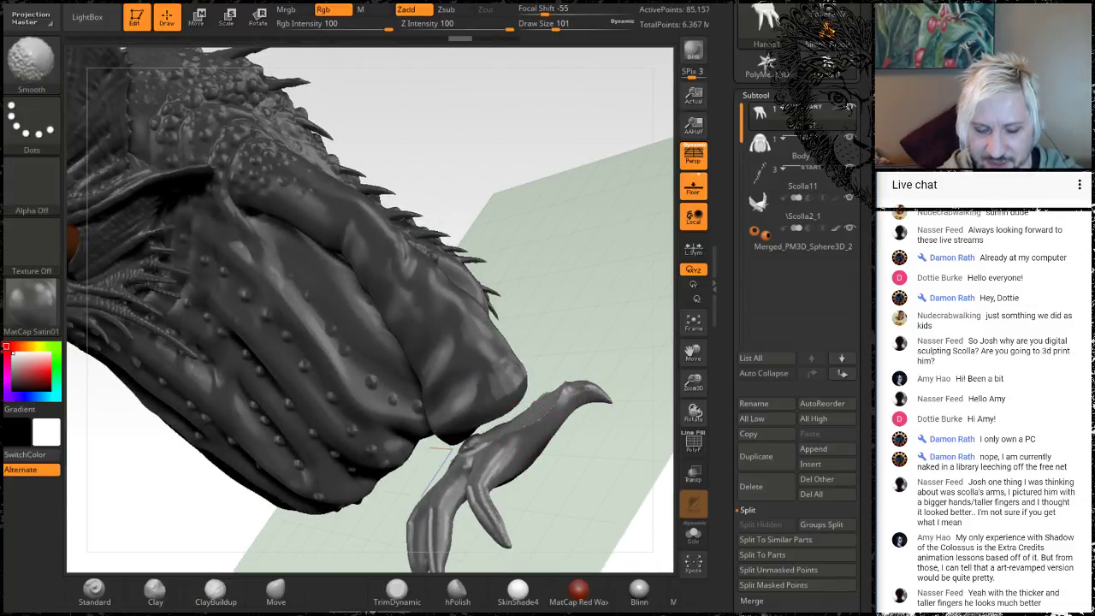
Step: Thicken the wrist rim and back of the hand with the Inflat brush
left_click(154, 591)
key("b")
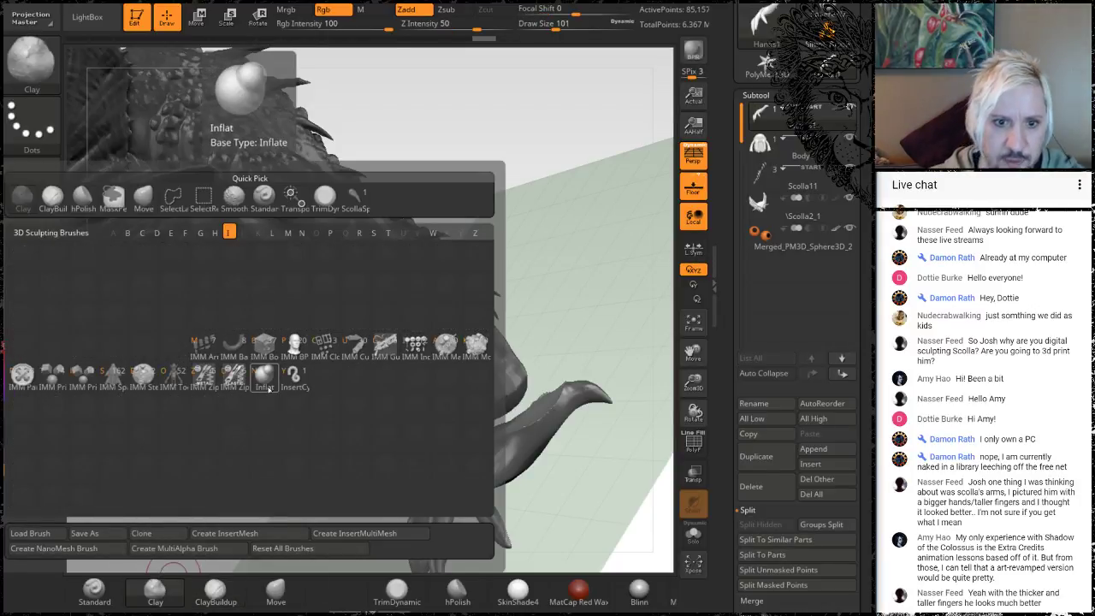
left_click(234, 376)
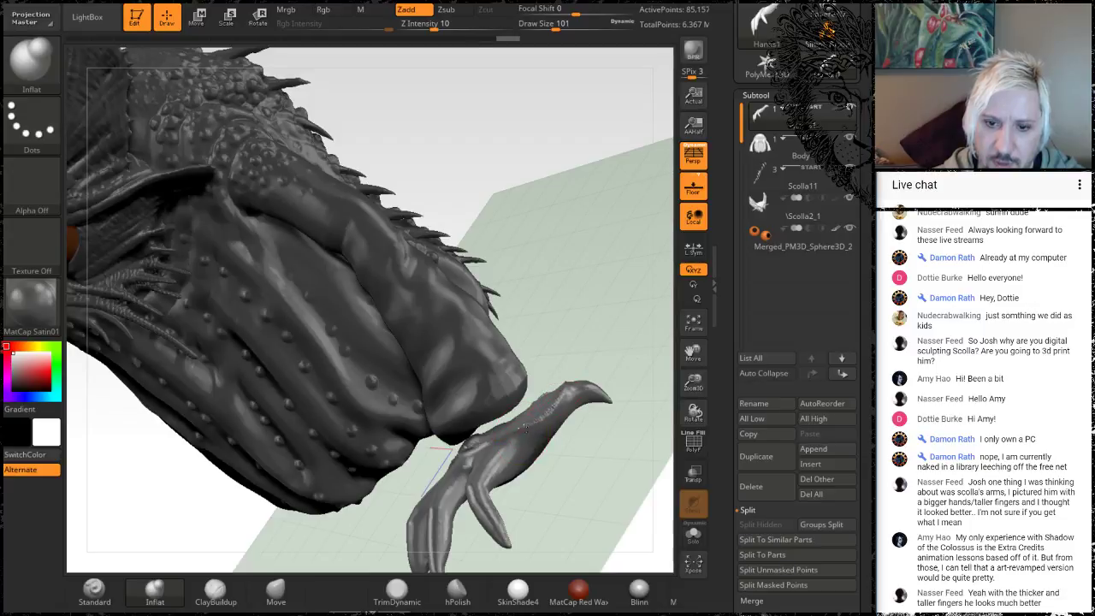
left_click_drag(587, 337, 599, 363)
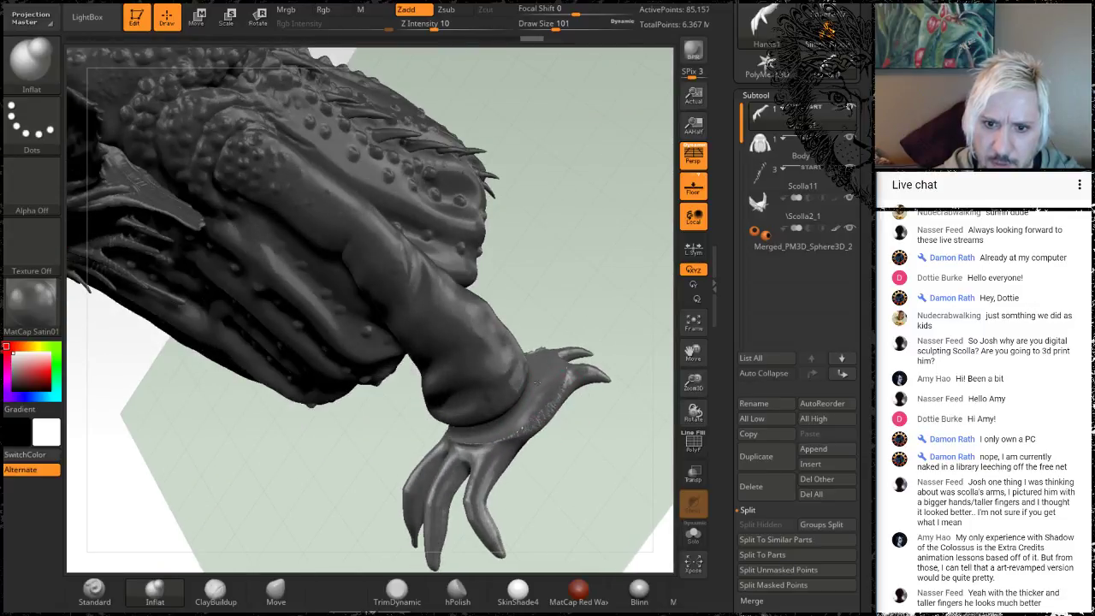
left_click_drag(501, 420, 496, 425)
left_click_drag(584, 295, 619, 243)
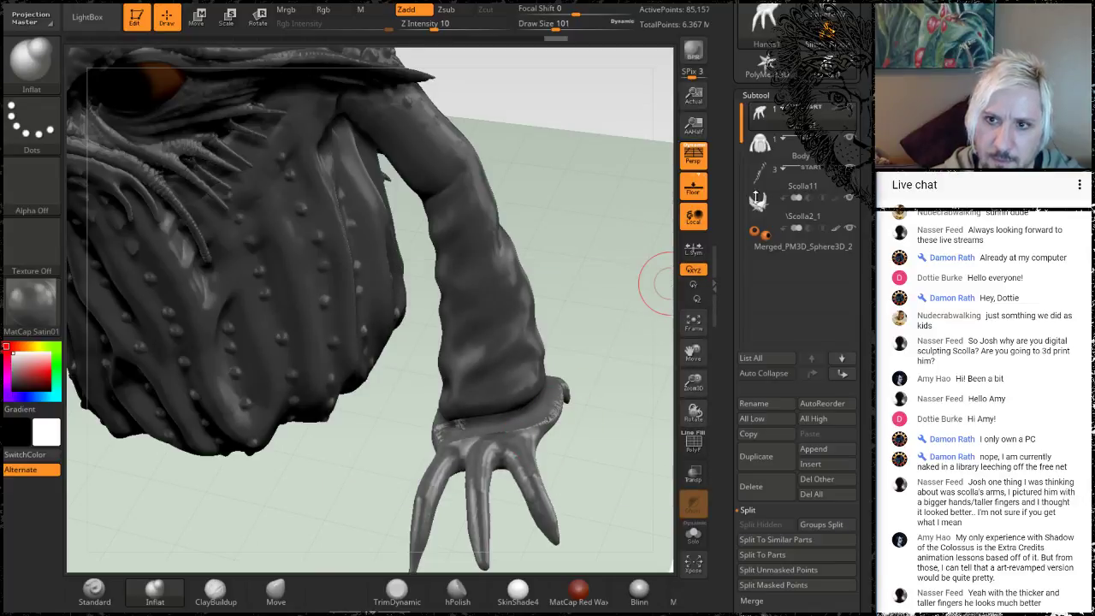
Step: Isolate the hand and smooth its closed wrist surface and the surrounding rim
mouse_move(850, 107)
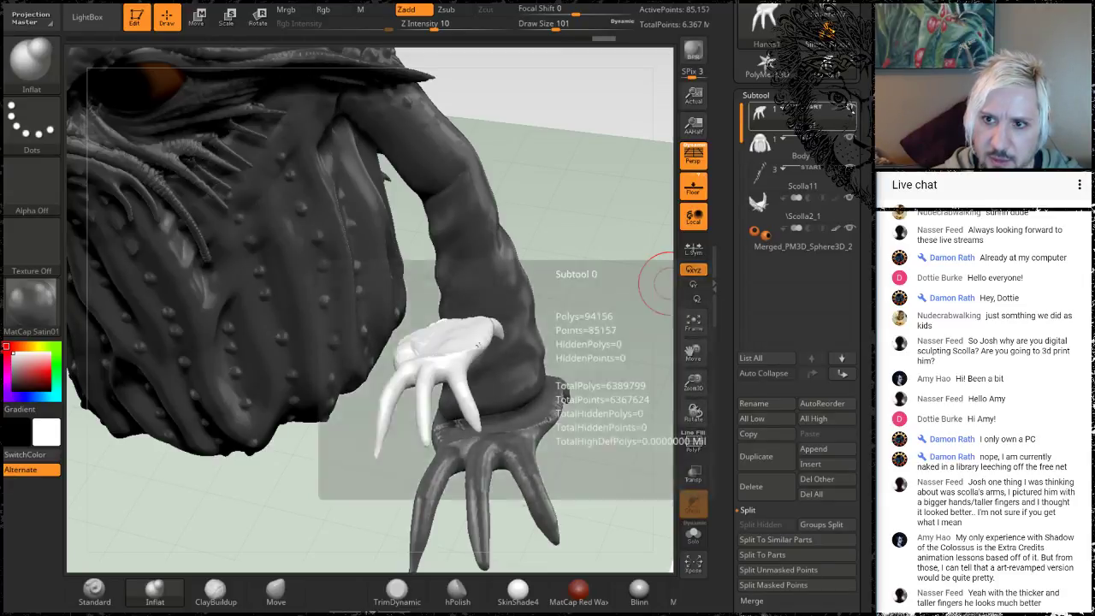
left_click(694, 535)
mouse_move(447, 317)
left_mouse_down()
mouse_move(477, 310)
mouse_move(477, 398)
left_mouse_up()
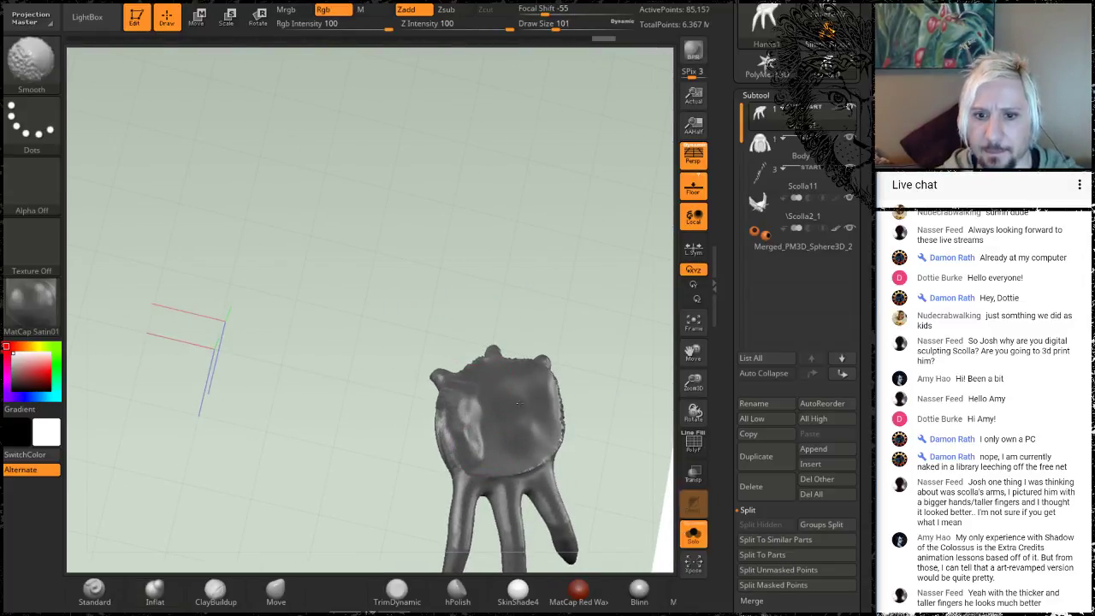
mouse_move(544, 435)
left_mouse_down()
mouse_move(524, 461)
mouse_move(471, 414)
mouse_move(476, 426)
left_mouse_up()
left_click_drag(550, 299, 530, 383)
mouse_move(553, 420)
left_mouse_down()
mouse_move(532, 395)
mouse_move(584, 353)
left_mouse_up()
mouse_move(540, 454)
left_mouse_down()
mouse_move(559, 445)
mouse_move(522, 448)
mouse_move(616, 424)
left_mouse_up()
left_click_drag(616, 291, 587, 300)
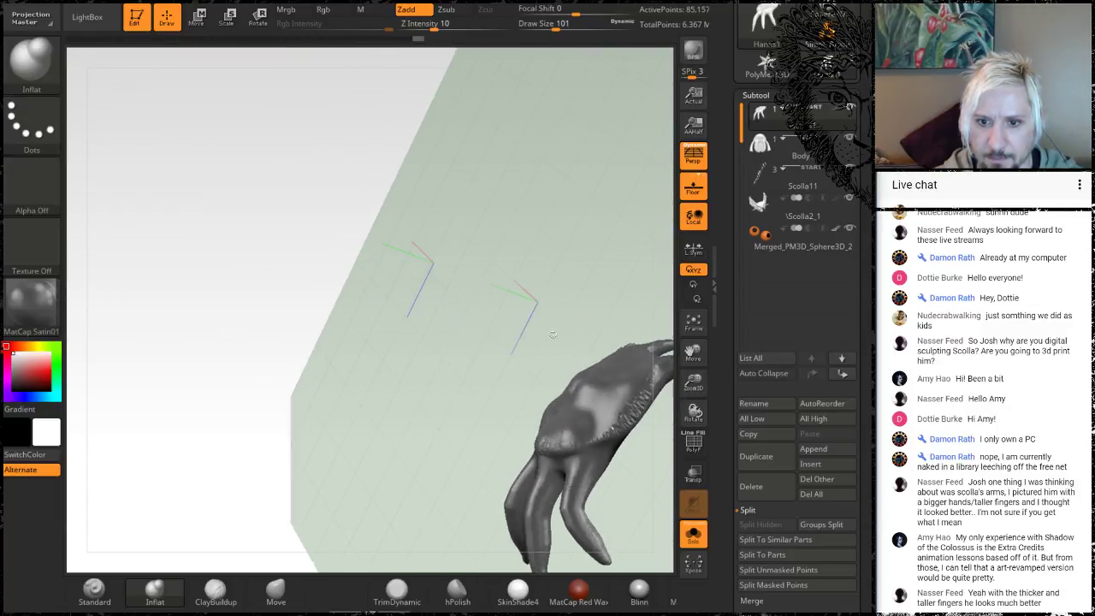
Step: Fill out the uneven areas across the back of the hand and wrist with the Inflat brush
mouse_move(612, 401)
left_mouse_down()
mouse_move(589, 428)
mouse_move(611, 398)
left_mouse_up()
left_click_drag(599, 275, 529, 342)
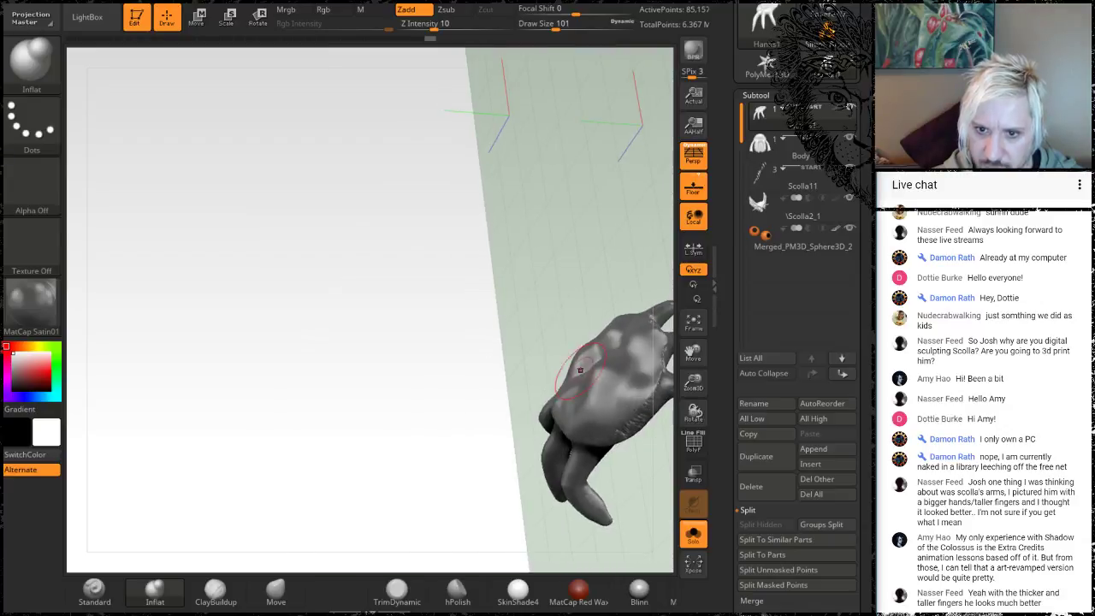
left_click_drag(651, 359, 635, 382)
mouse_move(490, 255)
left_mouse_down()
mouse_move(552, 253)
mouse_move(558, 272)
left_mouse_up()
mouse_move(532, 381)
left_mouse_down()
mouse_move(512, 361)
mouse_move(477, 356)
left_mouse_up()
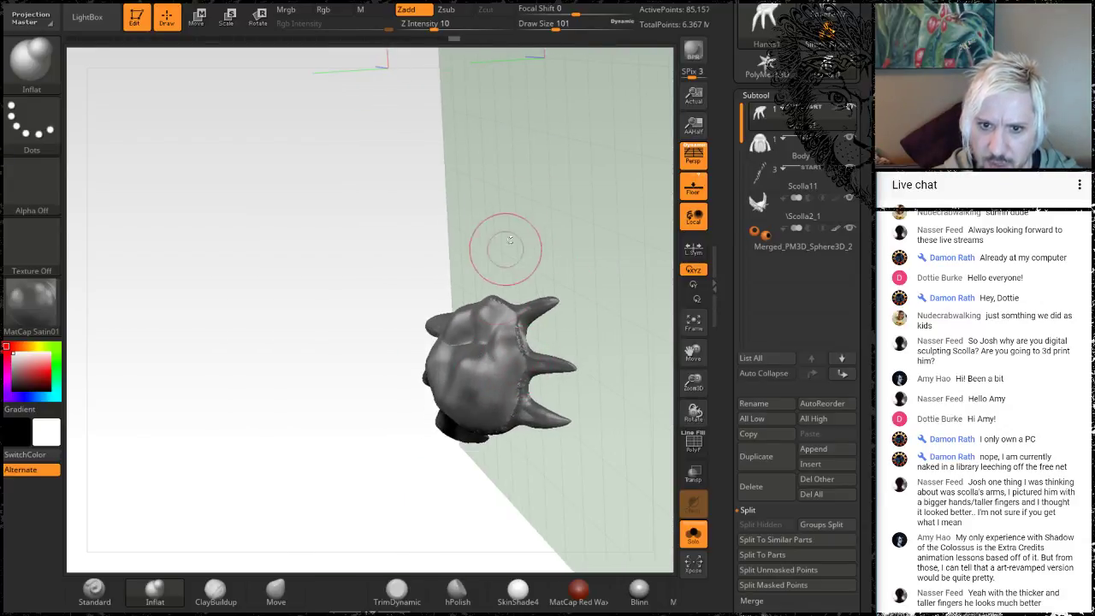
left_click_drag(501, 244, 518, 265)
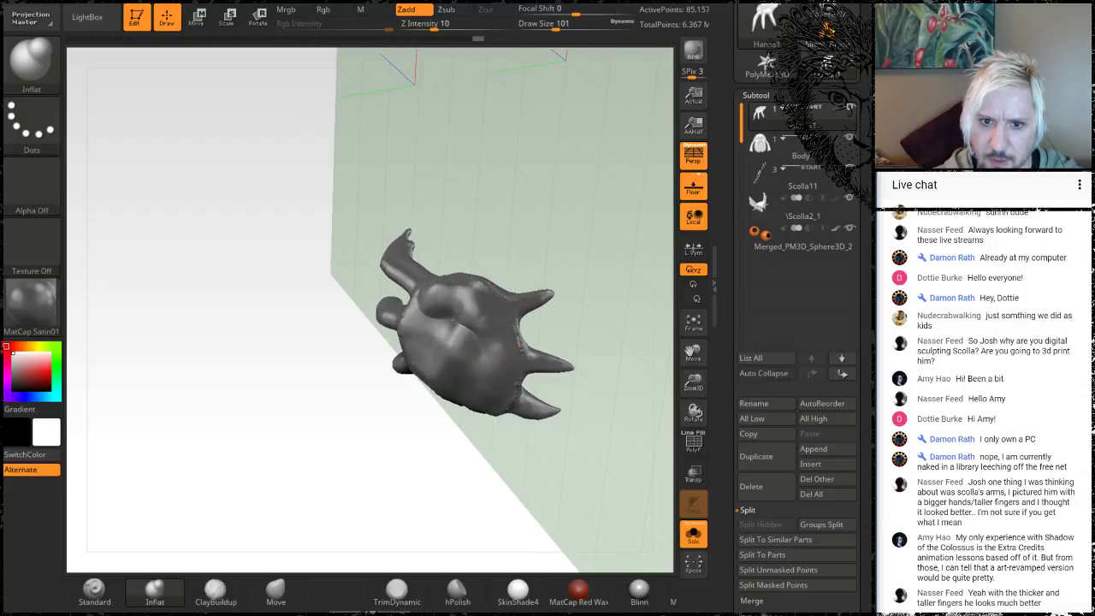
mouse_move(502, 261)
left_mouse_down()
mouse_move(573, 153)
mouse_move(570, 162)
left_mouse_up()
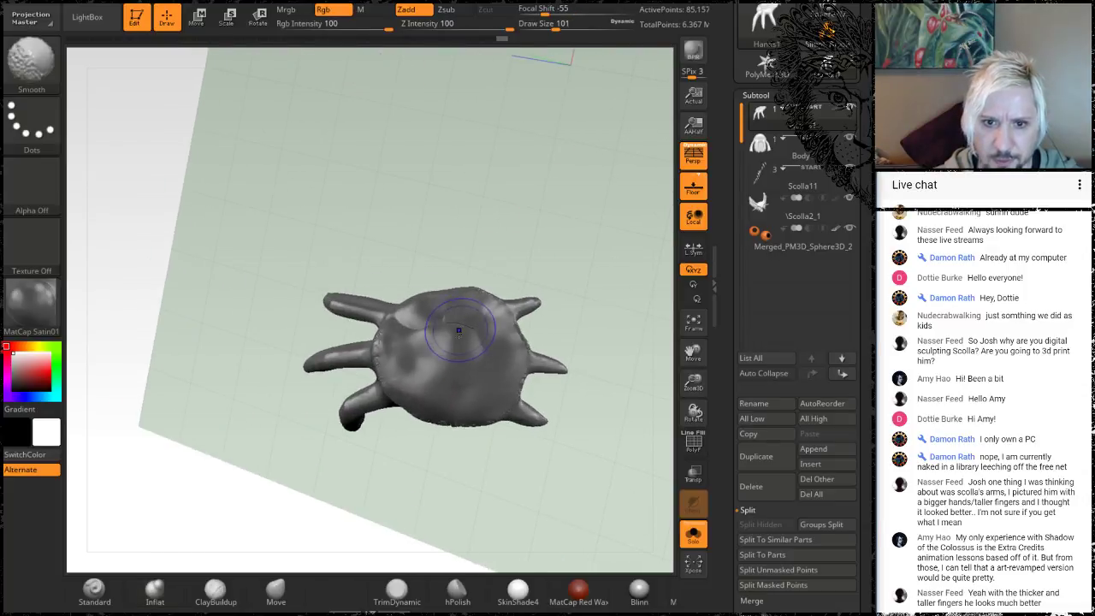
Step: Smooth the wrist bulge, the back of the hand and the rough seam near the finger bases
left_click_drag(459, 327, 466, 332, "shift")
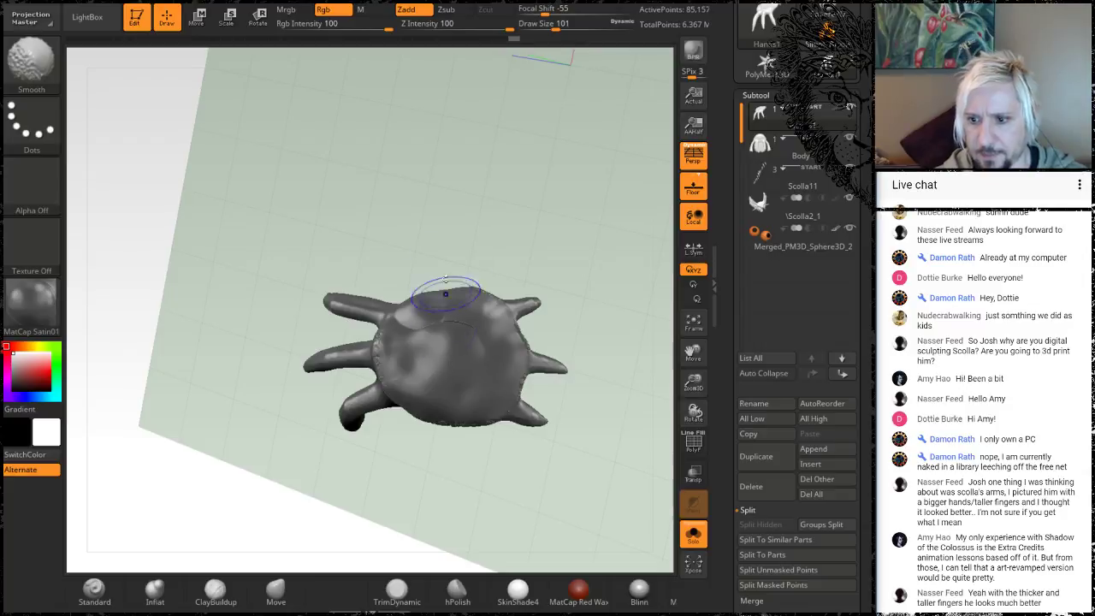
left_click_drag(500, 205, 575, 161)
left_click_drag(420, 362, 405, 359, "shift")
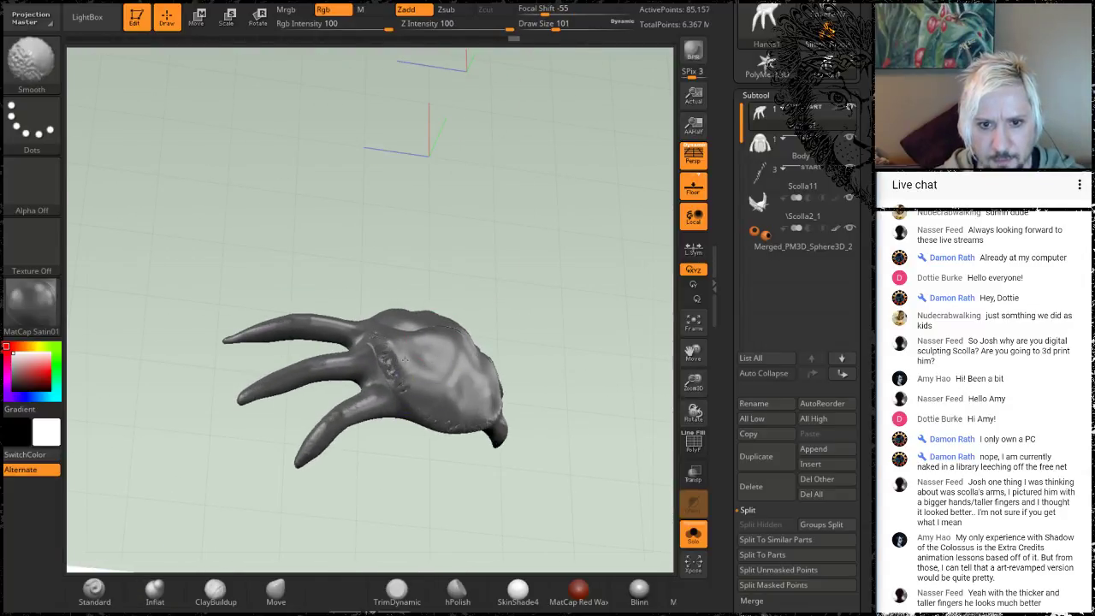
left_click_drag(548, 303, 555, 212)
left_click_drag(453, 442, 467, 441, "shift")
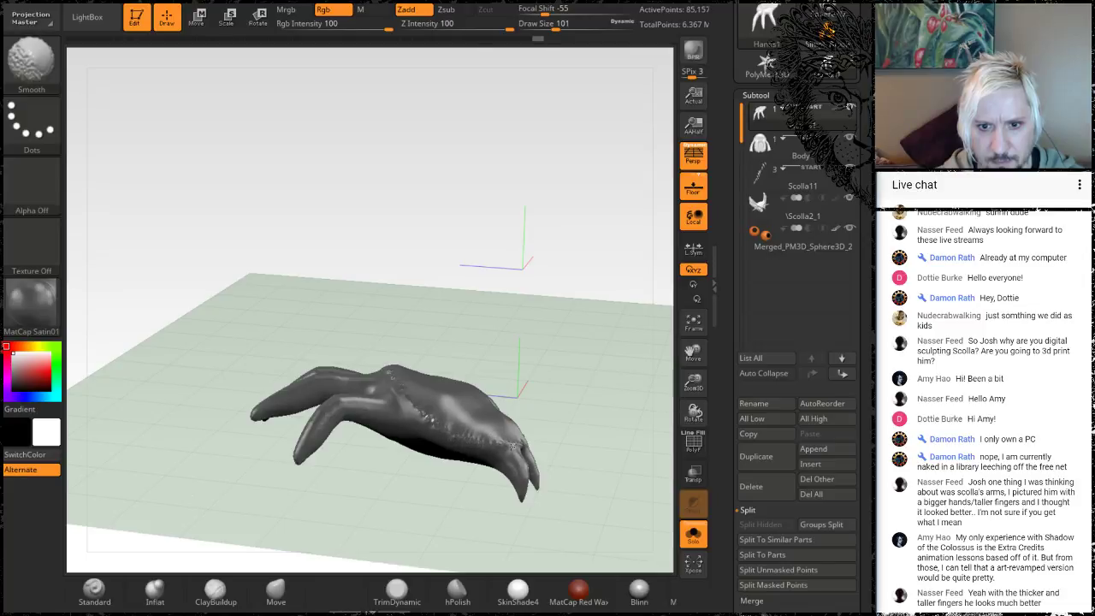
left_click_drag(416, 269, 458, 349)
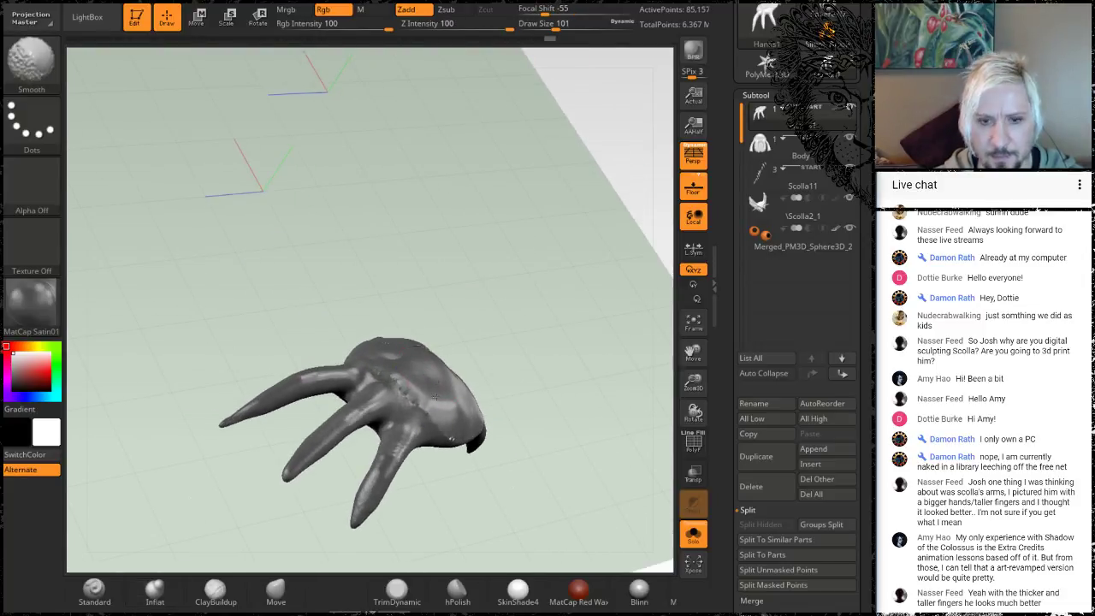
left_click_drag(486, 267, 499, 331)
Step: Remesh the hand with DynaMesh and smooth its wrist, back and finger bases from several angles
left_click_drag(570, 185, 595, 245, "ctrl")
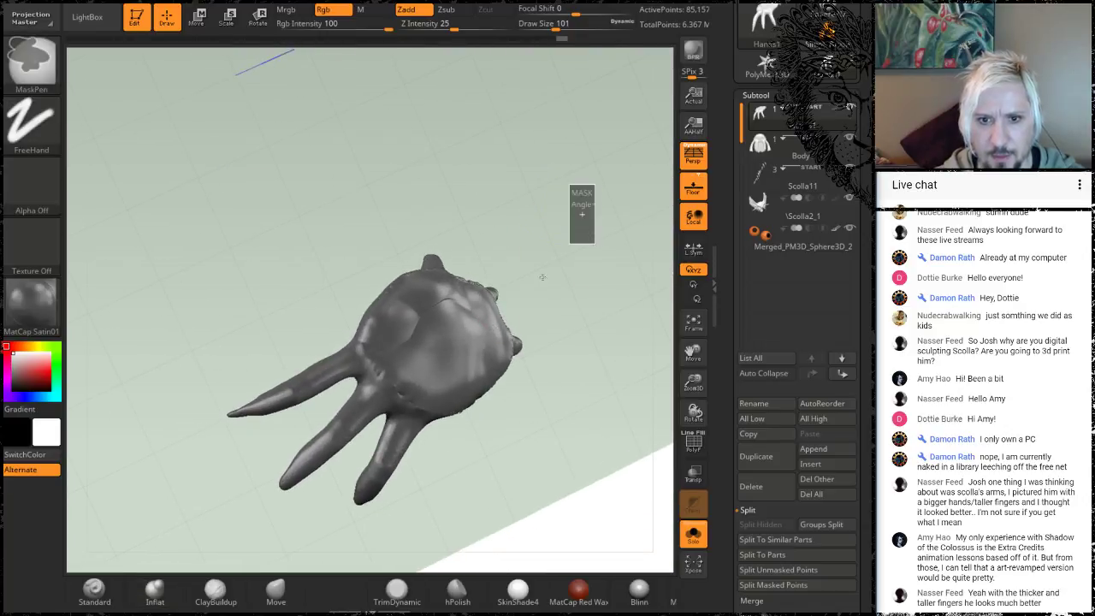
mouse_move(598, 359)
left_mouse_down()
mouse_move(594, 372)
mouse_move(532, 360)
left_mouse_up()
left_click_drag(451, 306, 393, 303, "shift")
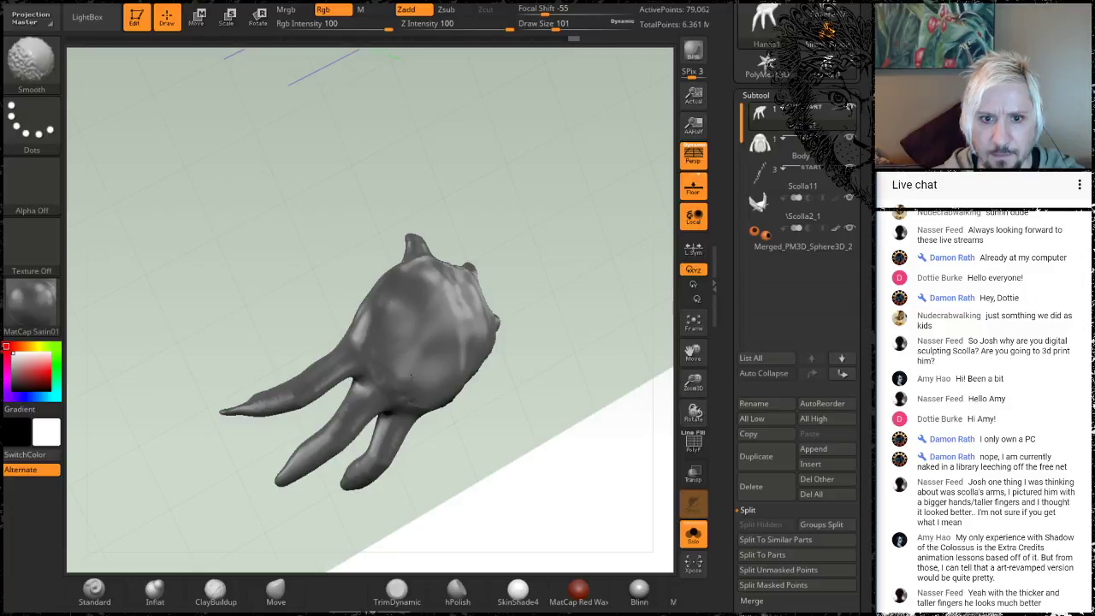
left_click_drag(438, 390, 503, 347)
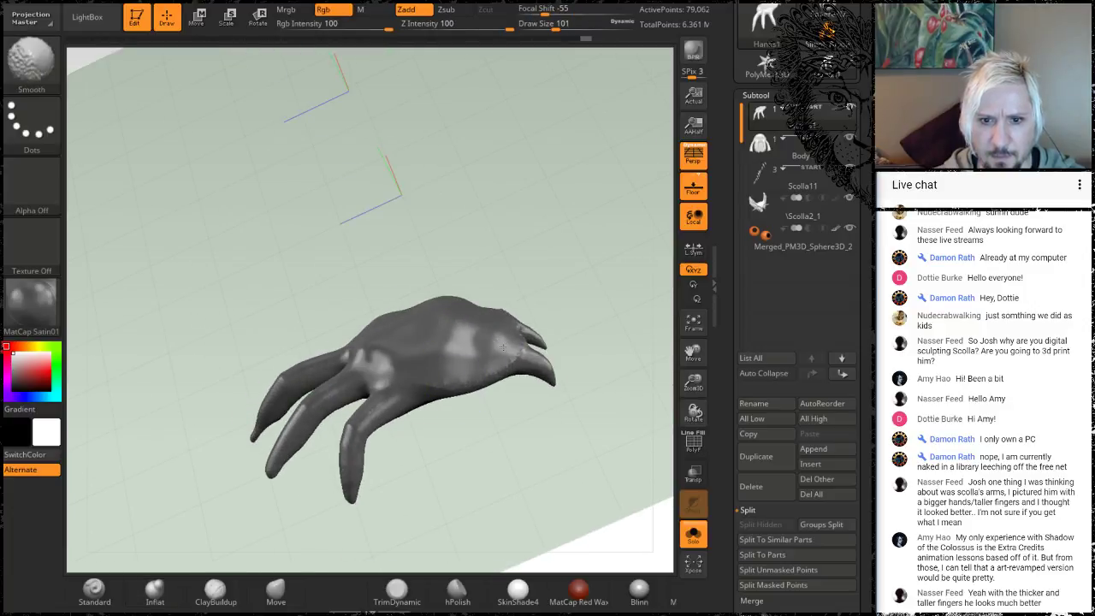
left_click_drag(507, 305, 539, 326)
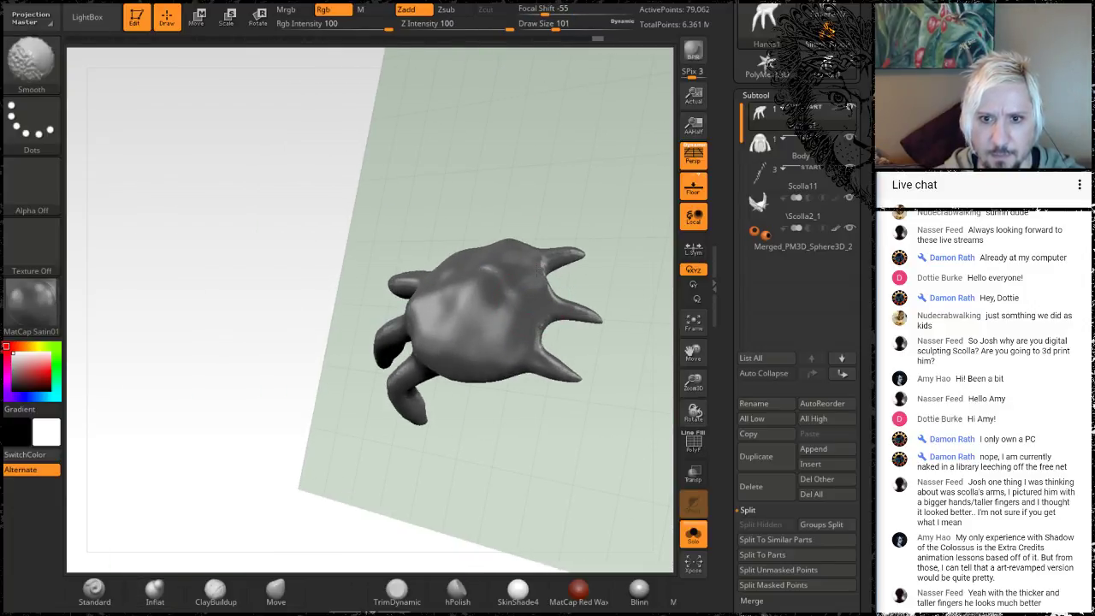
left_click_drag(549, 188, 607, 106)
mouse_move(584, 260)
left_mouse_down()
mouse_move(551, 230)
mouse_move(589, 191)
left_mouse_up()
mouse_move(313, 191)
left_mouse_down()
mouse_move(335, 232)
mouse_move(369, 226)
left_mouse_up()
mouse_move(594, 435)
left_mouse_down("shift")
mouse_move(587, 457)
mouse_move(628, 430)
mouse_move(637, 387)
left_mouse_up("shift")
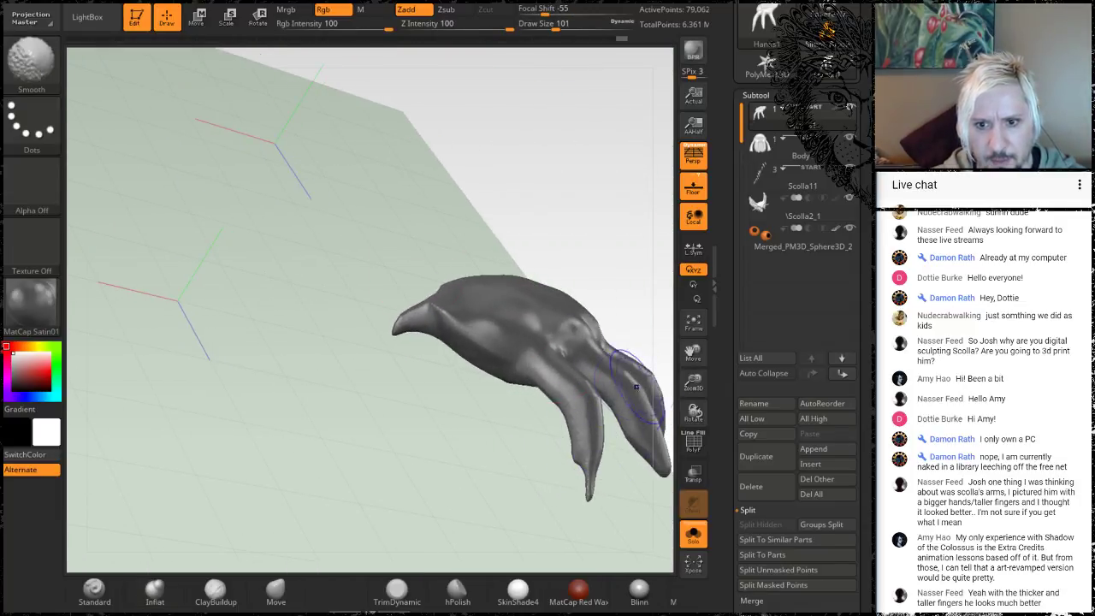
mouse_move(477, 449)
left_mouse_down()
mouse_move(423, 436)
mouse_move(472, 448)
mouse_move(421, 313)
mouse_move(454, 359)
left_mouse_up()
mouse_move(458, 402)
left_mouse_down()
mouse_move(450, 450)
mouse_move(548, 415)
mouse_move(497, 418)
left_mouse_up()
Step: Show the whole creature from the front and look through the deformation options available for the hand
left_click(687, 530)
left_click_drag(437, 386, 470, 471, "alt")
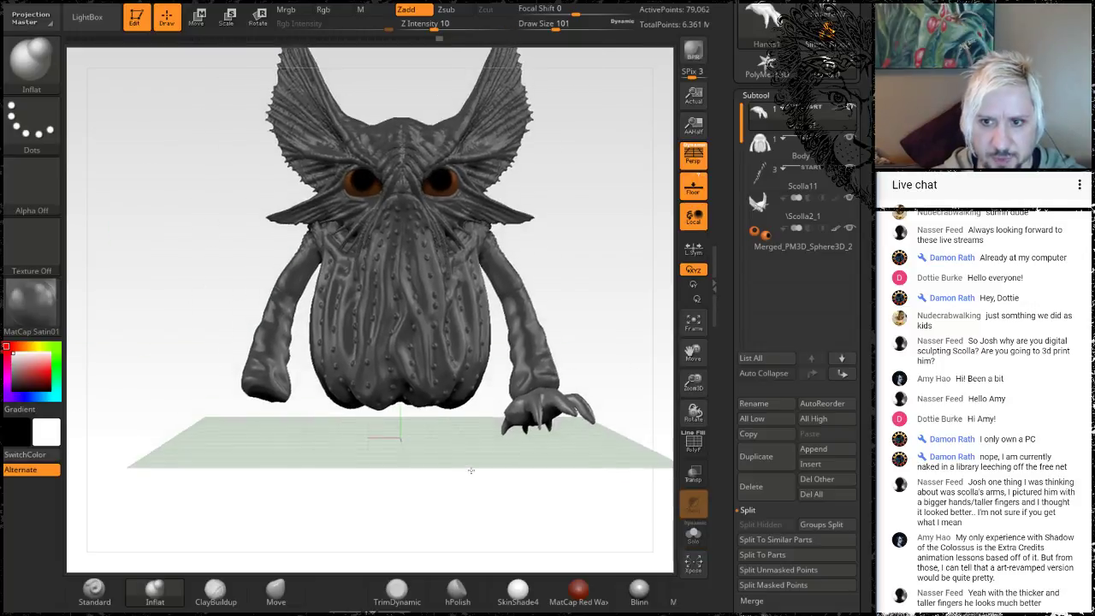
left_click_drag(864, 502, 860, 395)
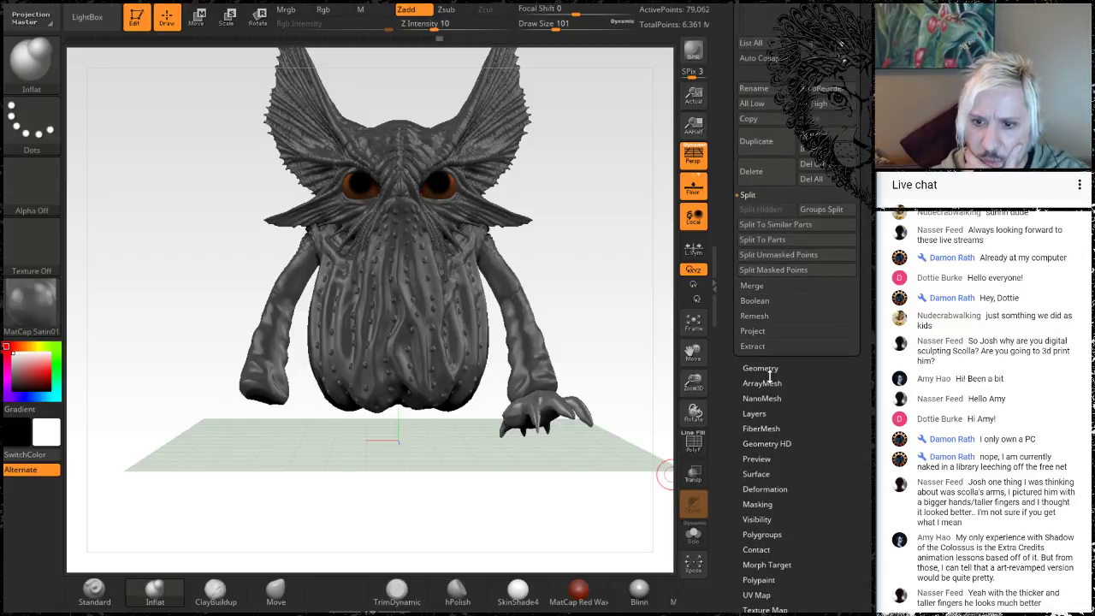
left_click(766, 488)
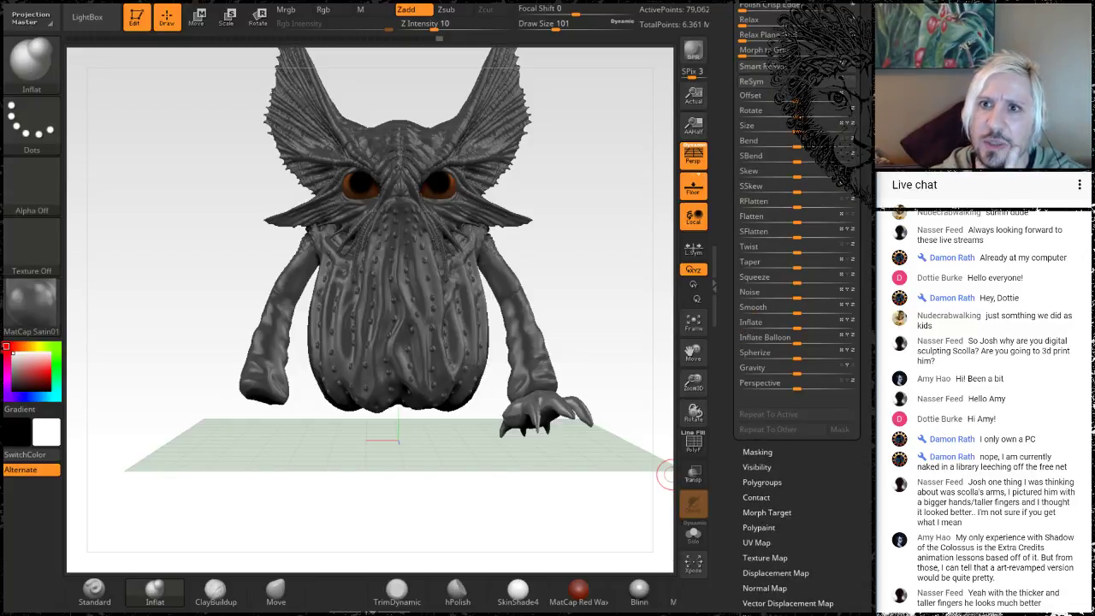
left_click_drag(800, 91, 800, 256)
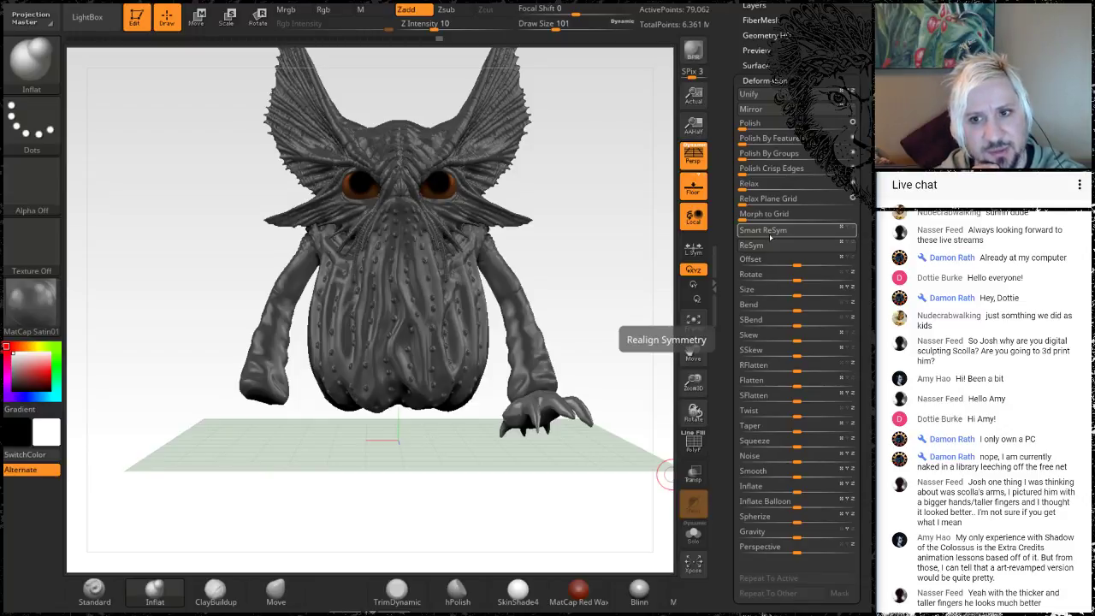
Step: Save the tool in the Scolla folder, overwriting the existing Scolla8 file
left_click_drag(853, 9, 853, 160)
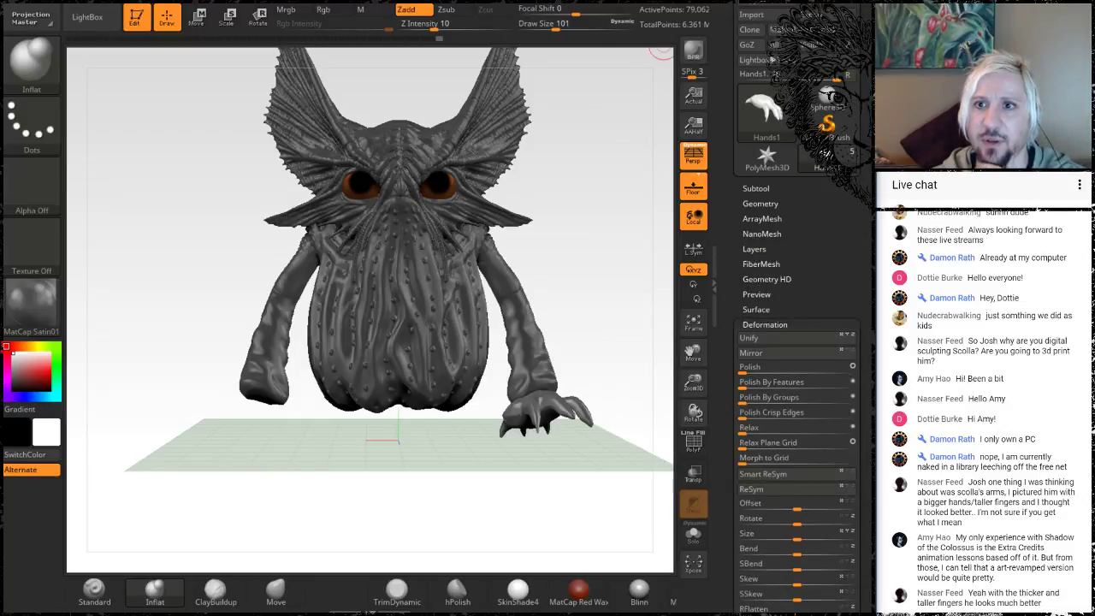
left_click(800, 3)
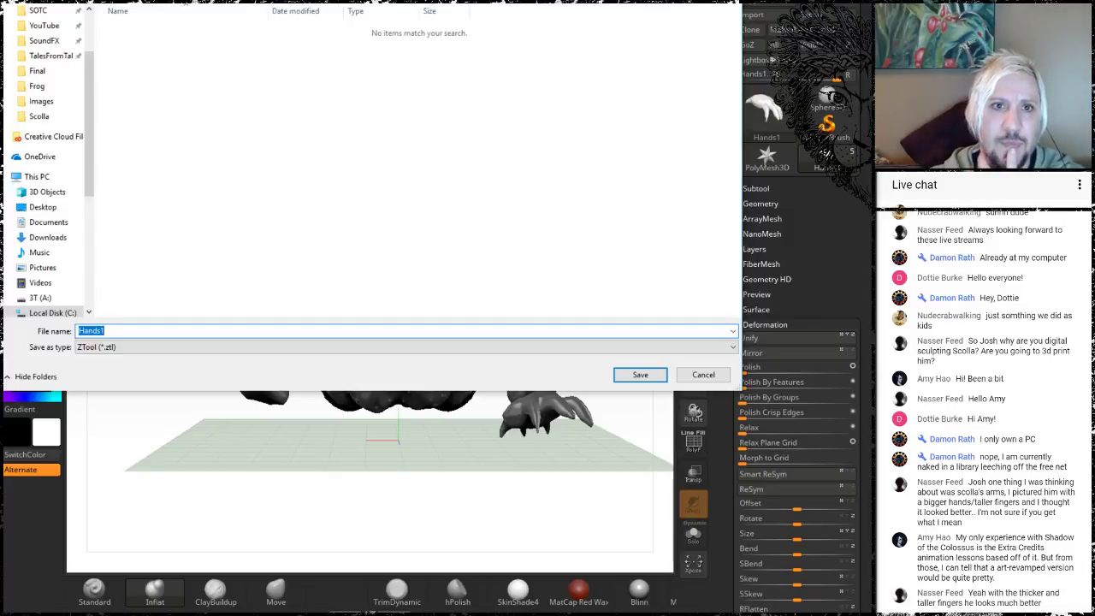
left_click(38, 115)
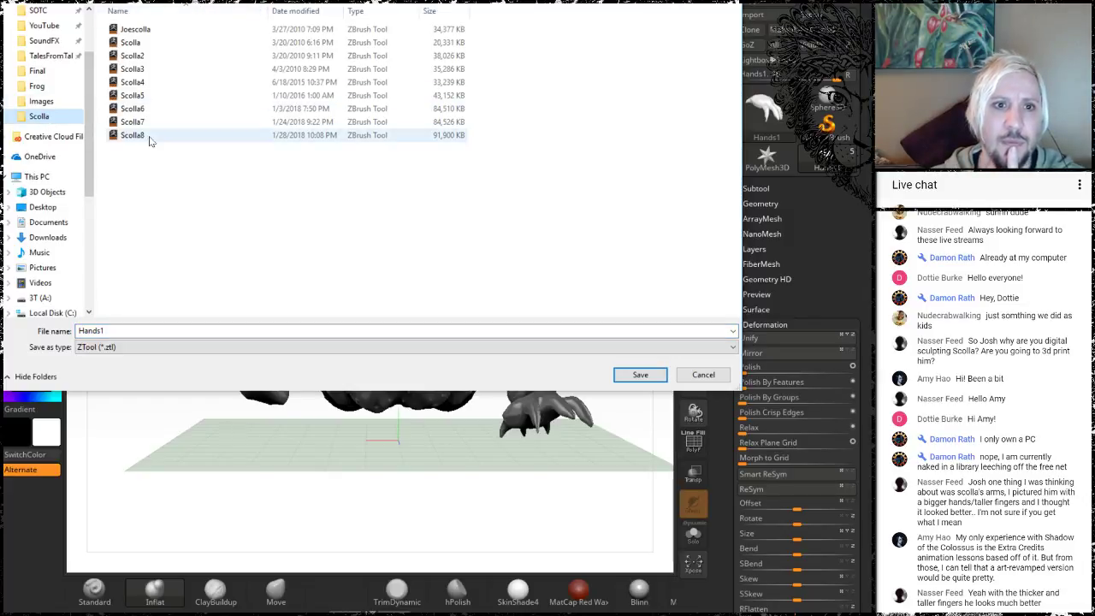
left_click(158, 139)
left_click(633, 377)
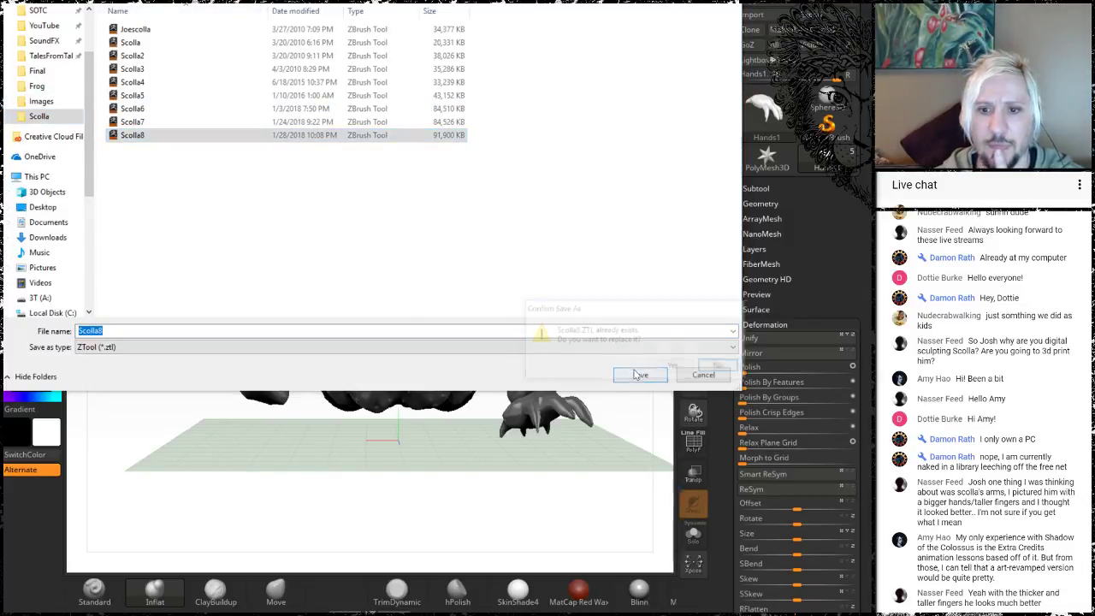
left_click(676, 366)
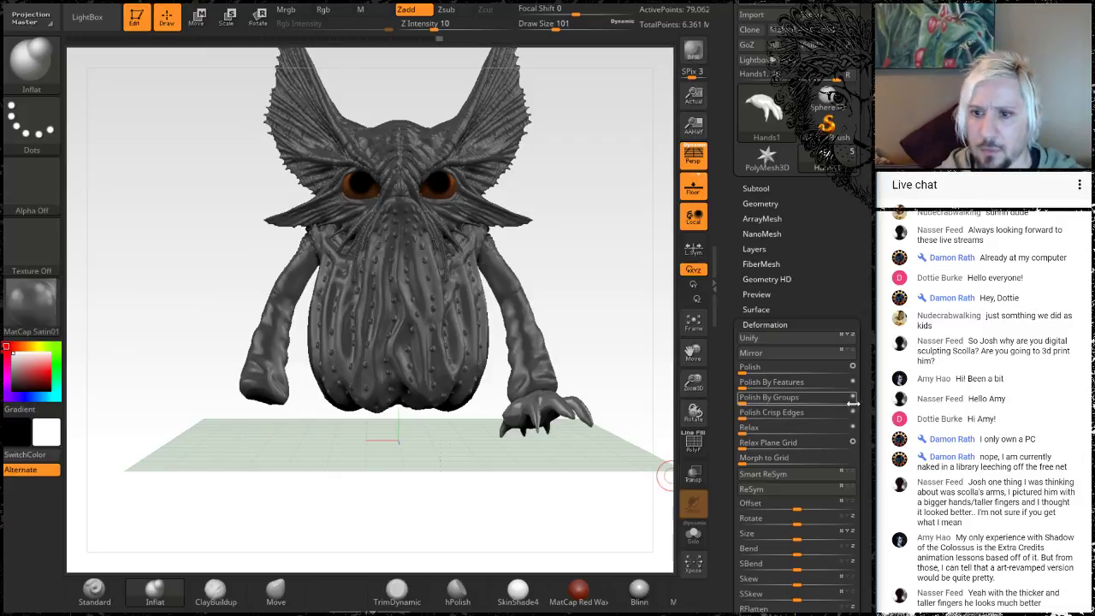
Step: View the creature from slightly above and bring up the Move transform gizmo for the hand
left_click_drag(867, 400, 866, 348)
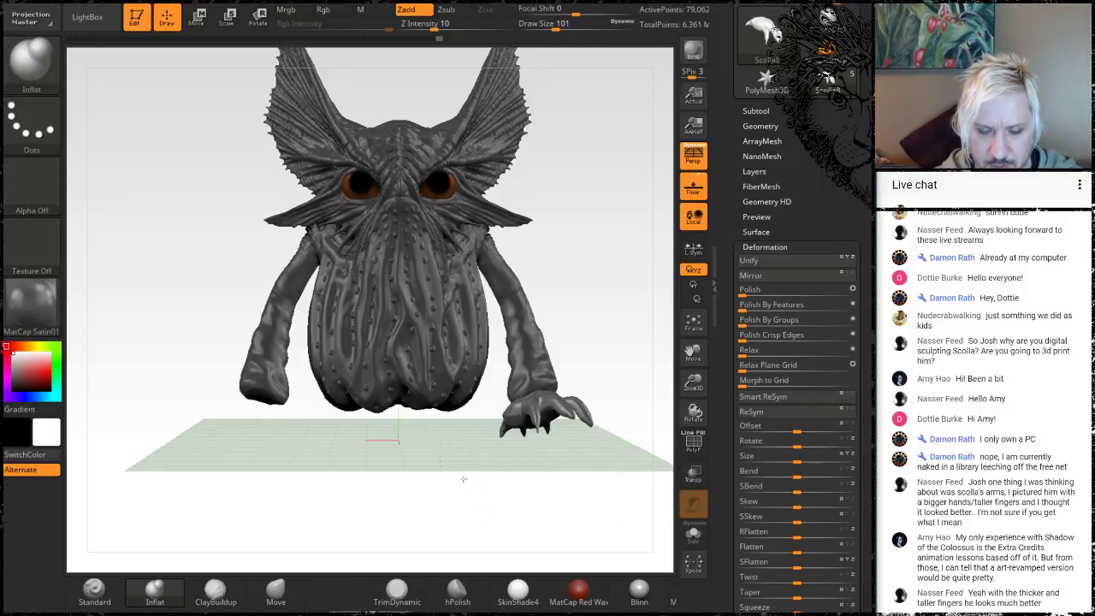
left_click_drag(479, 496, 452, 511)
key("w")
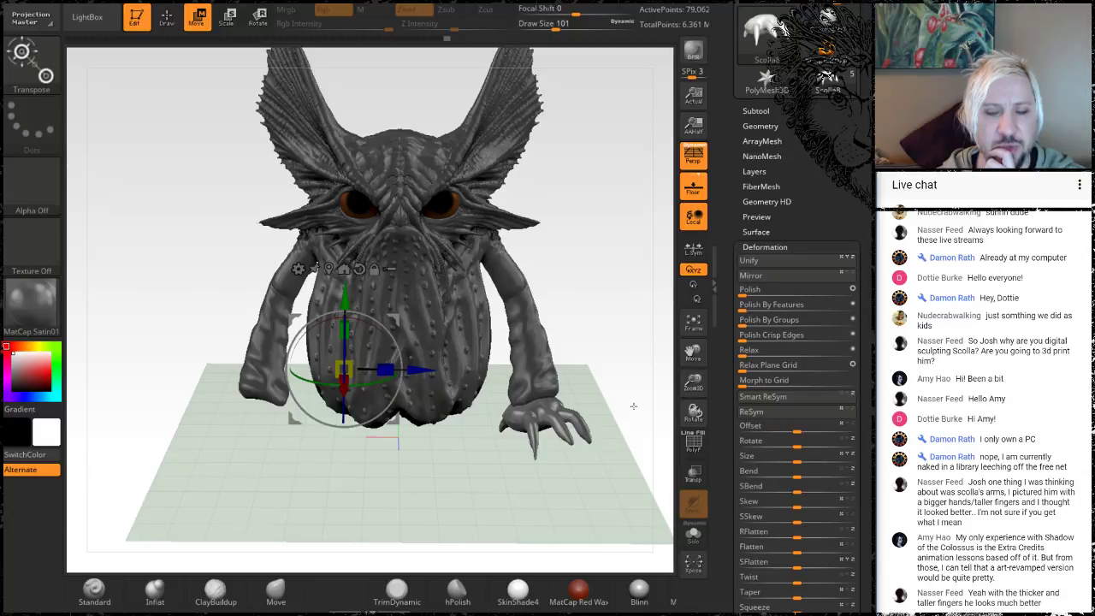
Step: Examine the hand's subtool, split and deformation options for a way to mirror it to the other arm
scroll(826, 174, "up", 3)
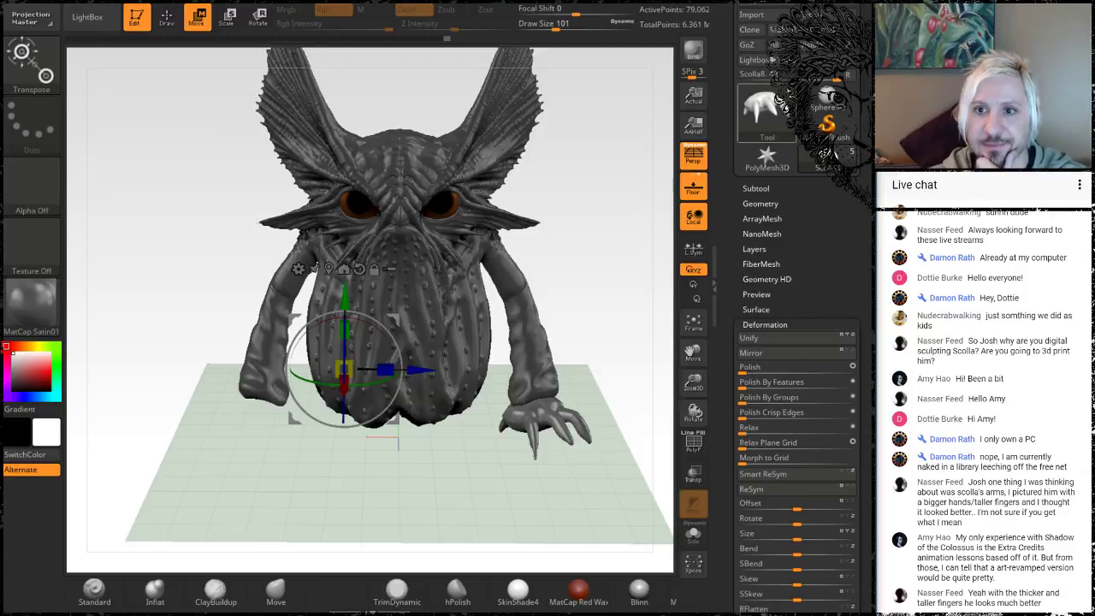
left_click(757, 189)
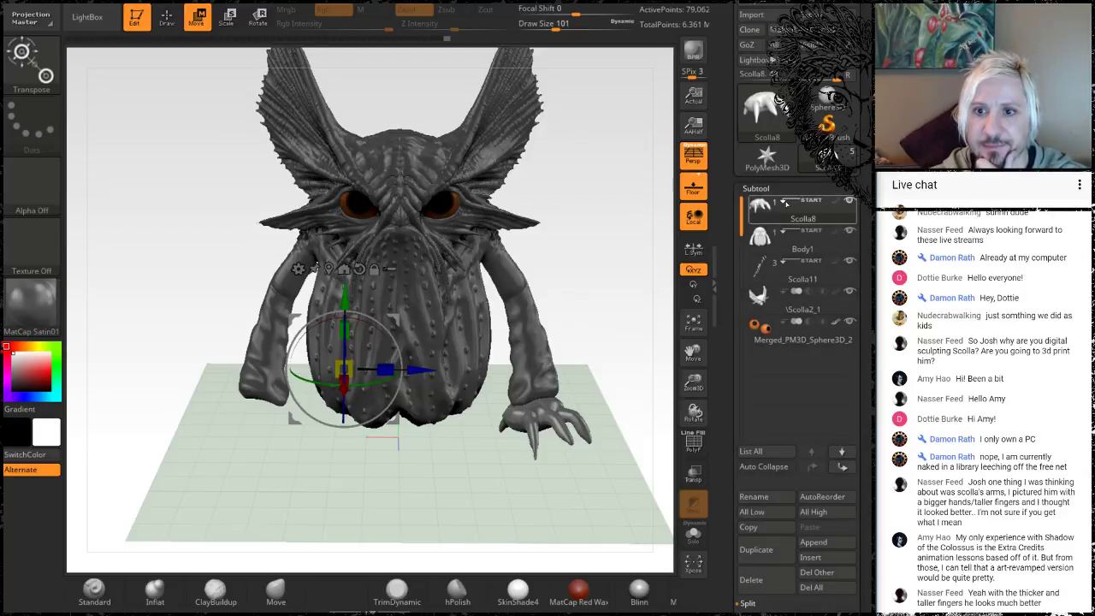
scroll(860, 263, "down", 5)
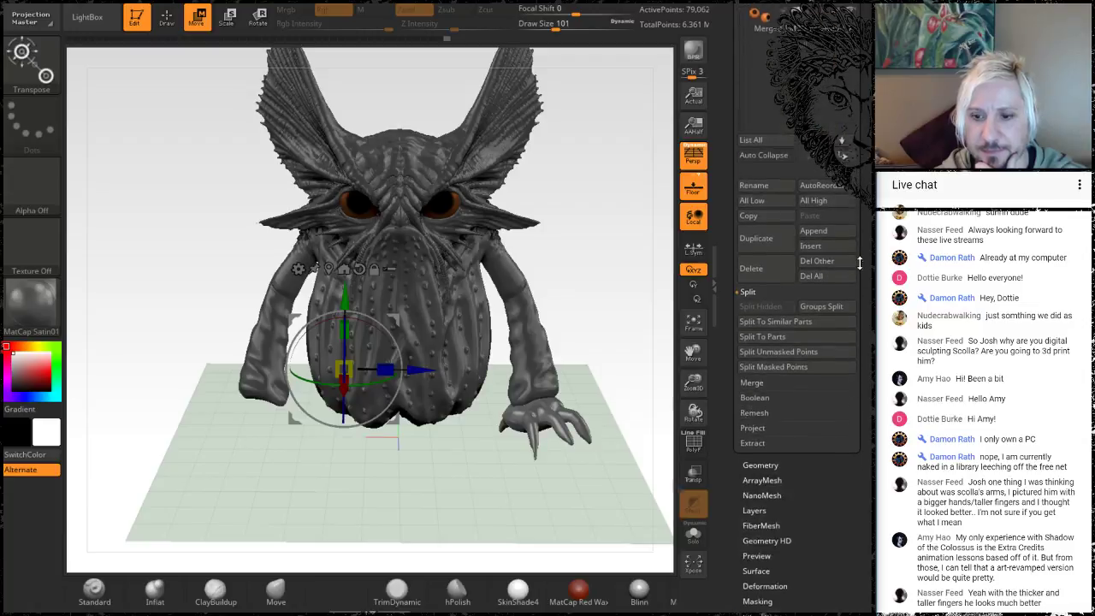
left_click_drag(860, 263, 857, 274)
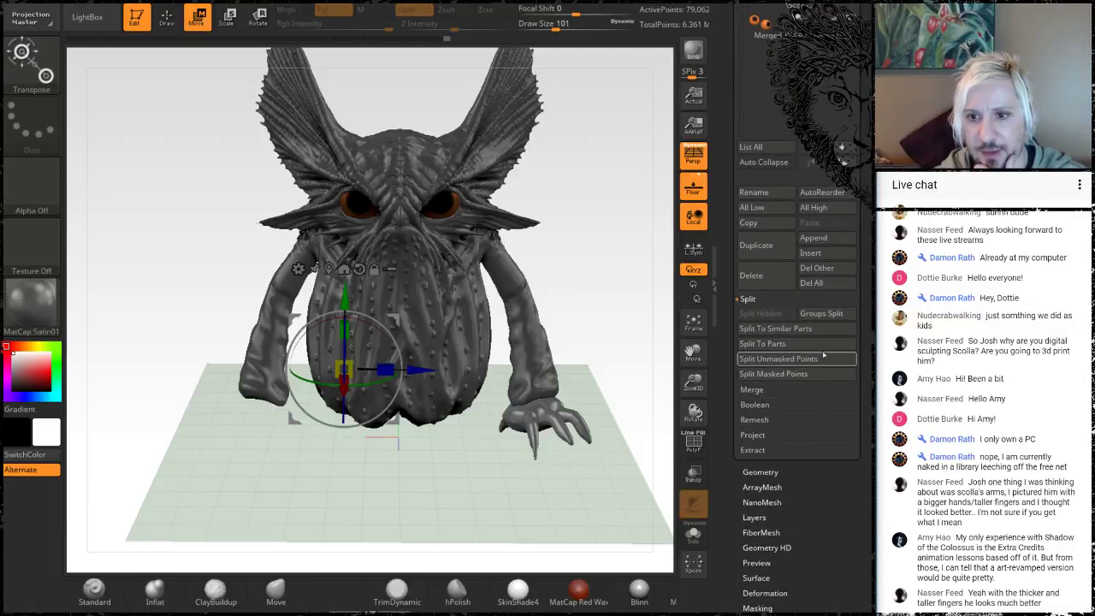
scroll(830, 402, "down", 5)
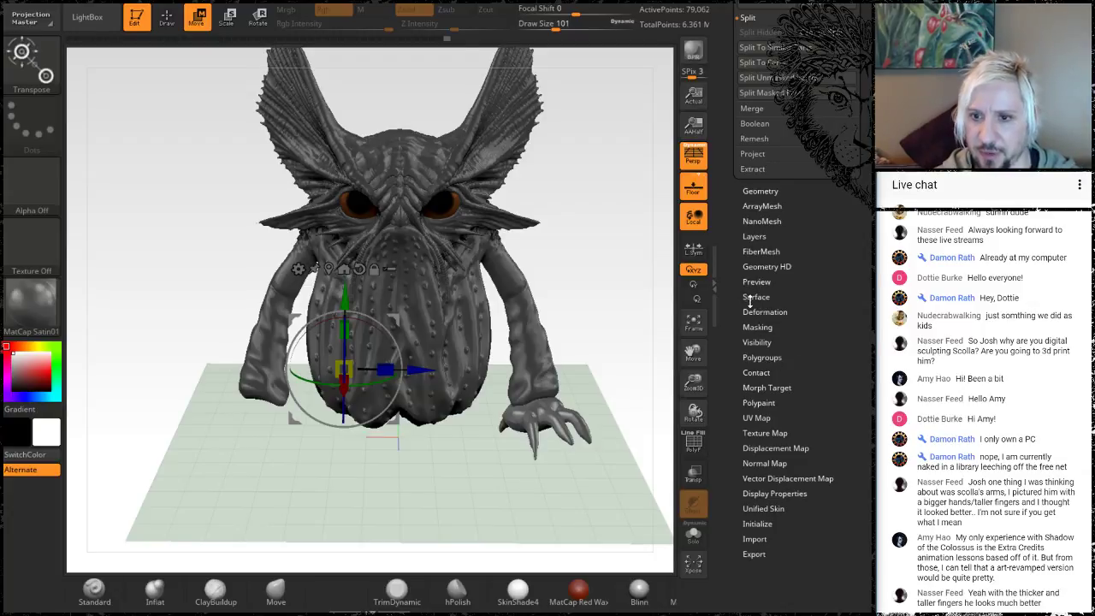
left_click(762, 312)
scroll(812, 325, "up", 5)
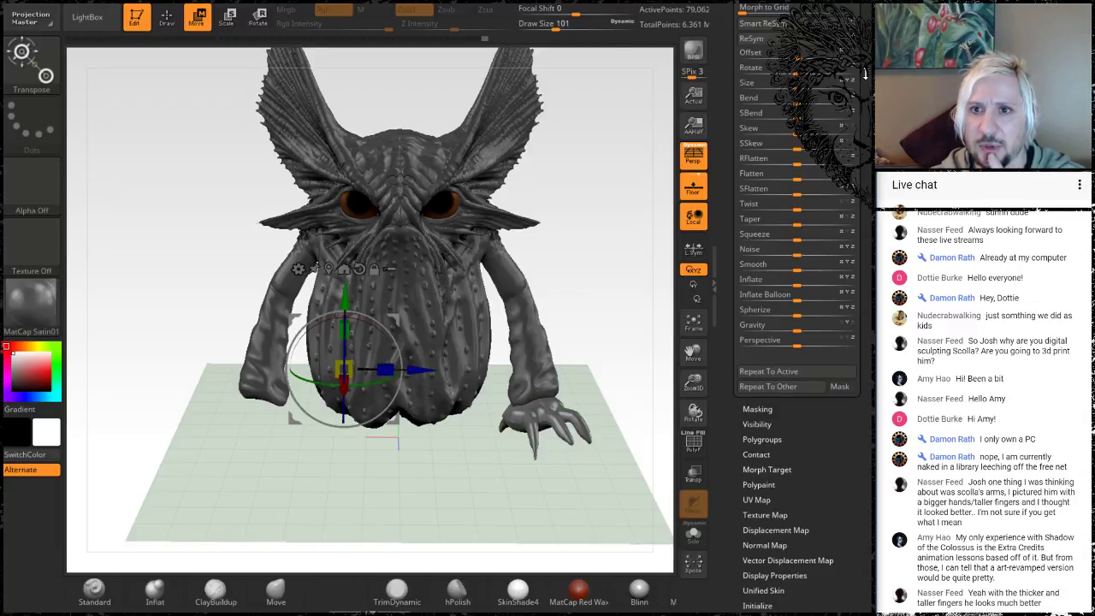
left_click_drag(865, 75, 863, 137)
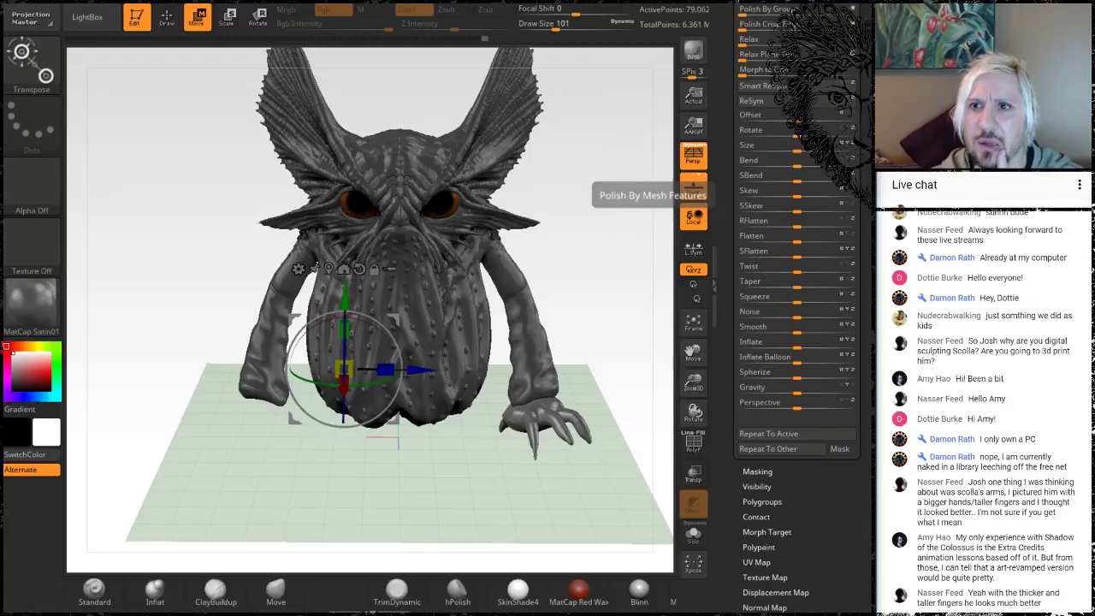
scroll(841, 103, "up", 4)
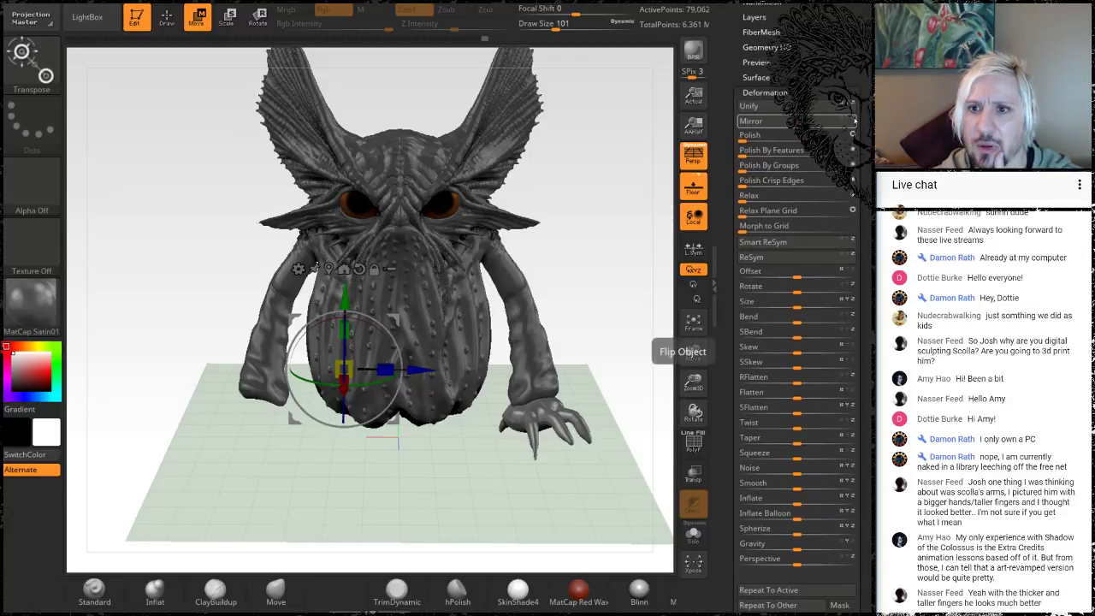
Step: Try the Mirror deformation on the hand, check the result from the side and undo it
left_click(814, 122)
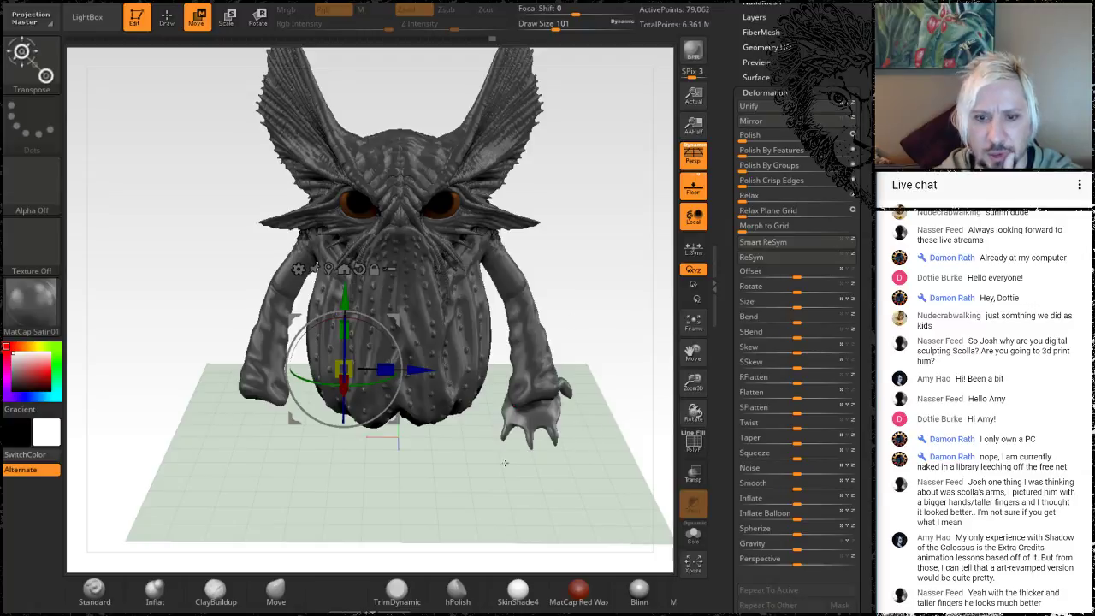
left_click_drag(581, 469, 569, 490)
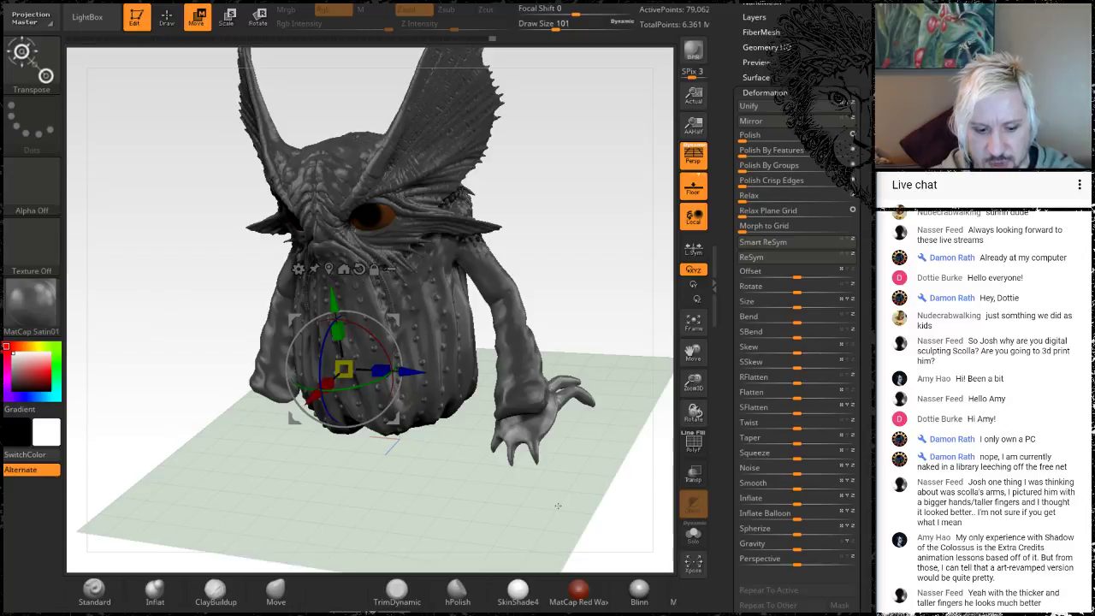
key("ctrl+z")
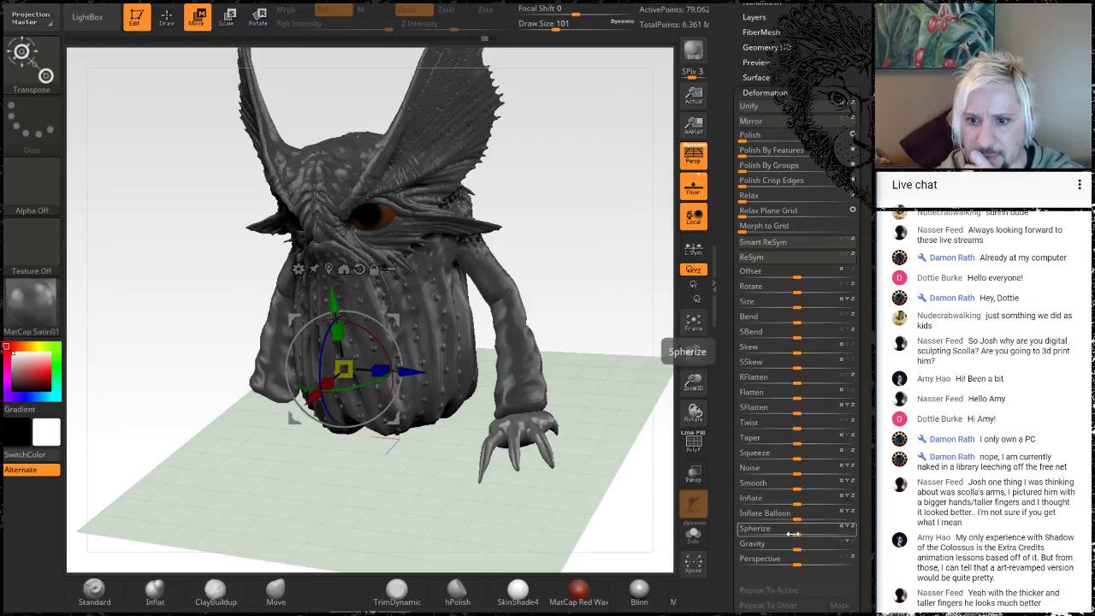
left_click_drag(864, 533, 837, 416)
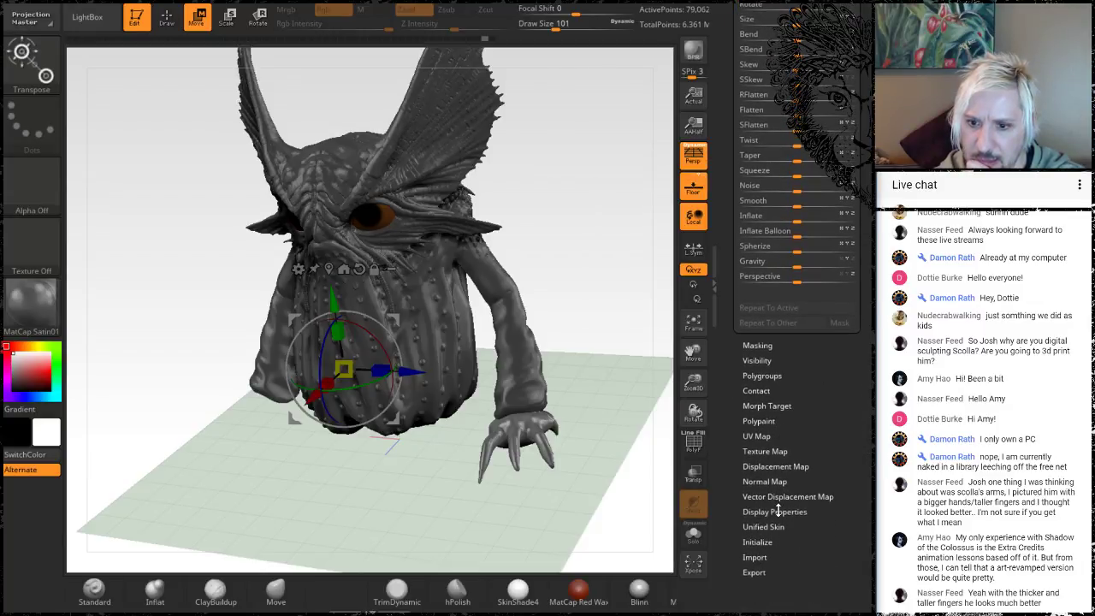
scroll(835, 389, "up", 10)
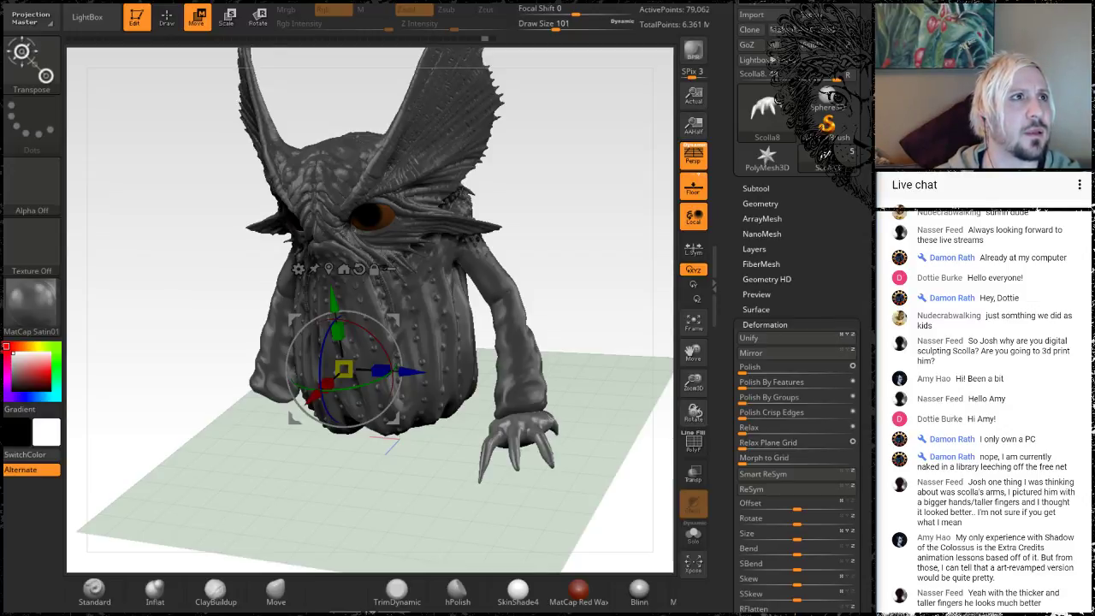
Step: Switch to the Chrome browser and search Google for "duplacate subtool with symmetry"
left_click_drag(0, 501, 593, 20)
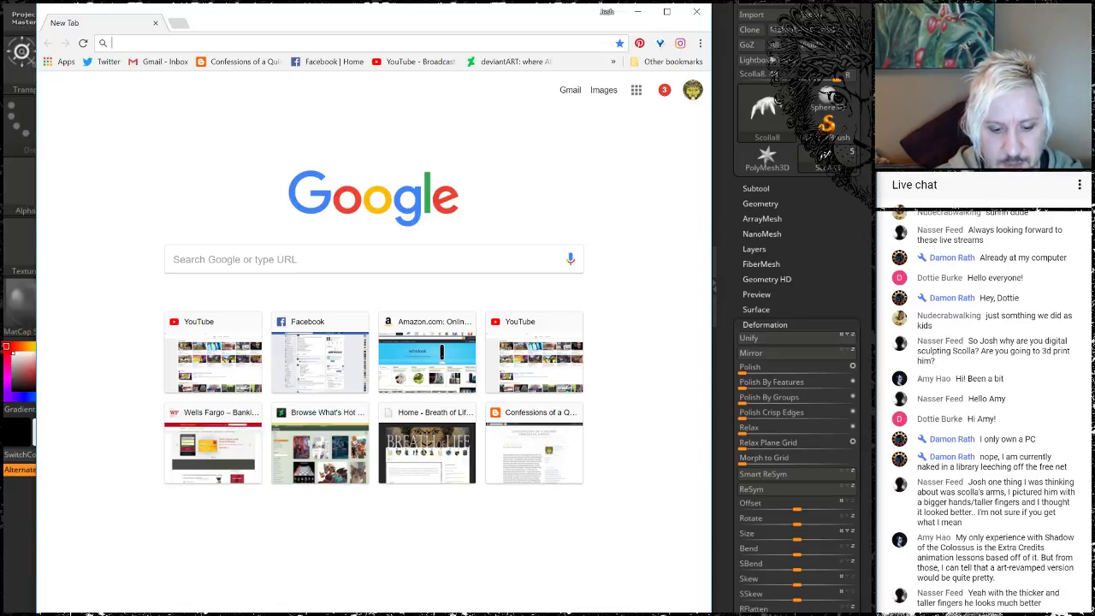
type("duok")
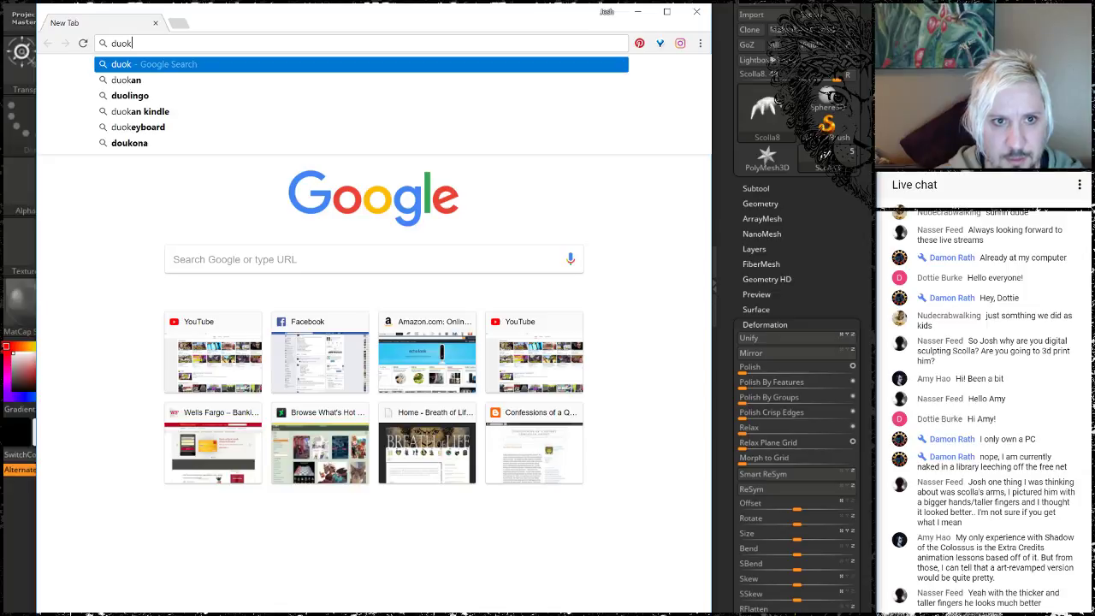
key("BackSpace")
key("BackSpace")
type("plu")
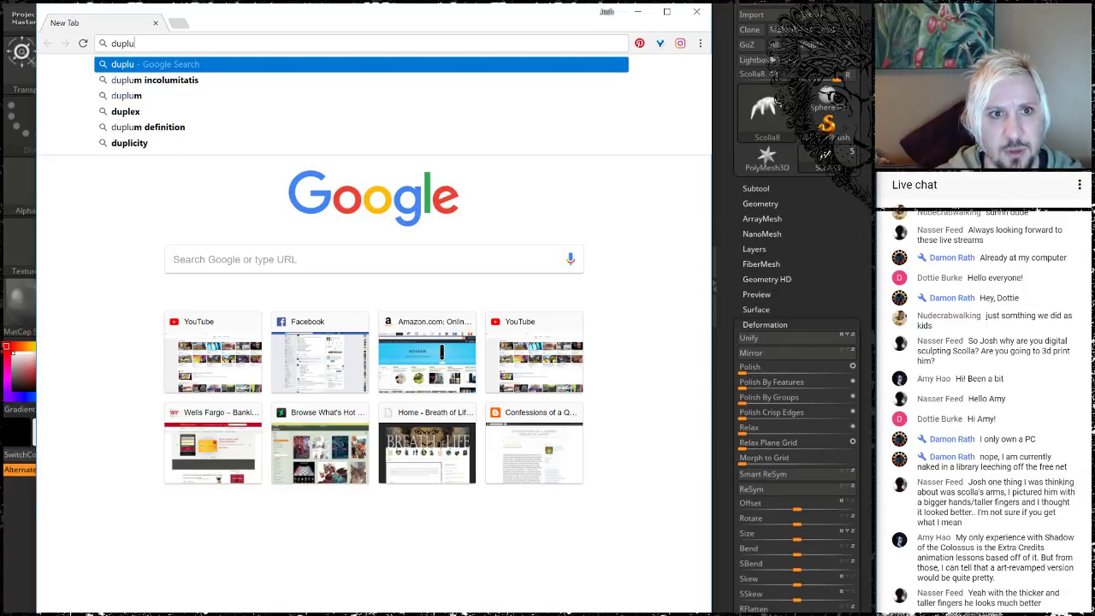
key("BackSpace")
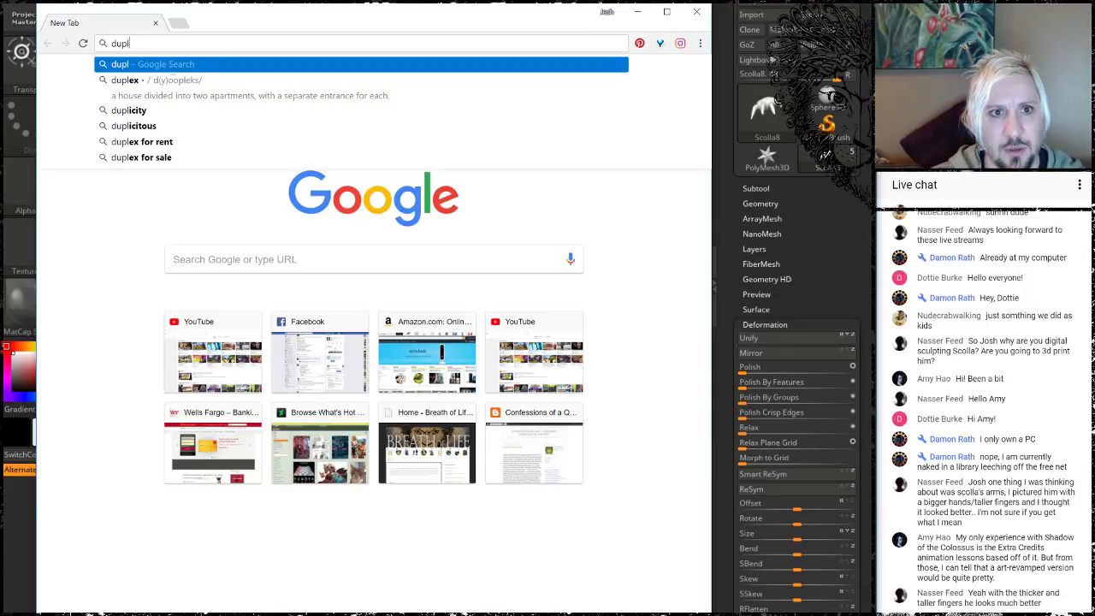
type("acate ")
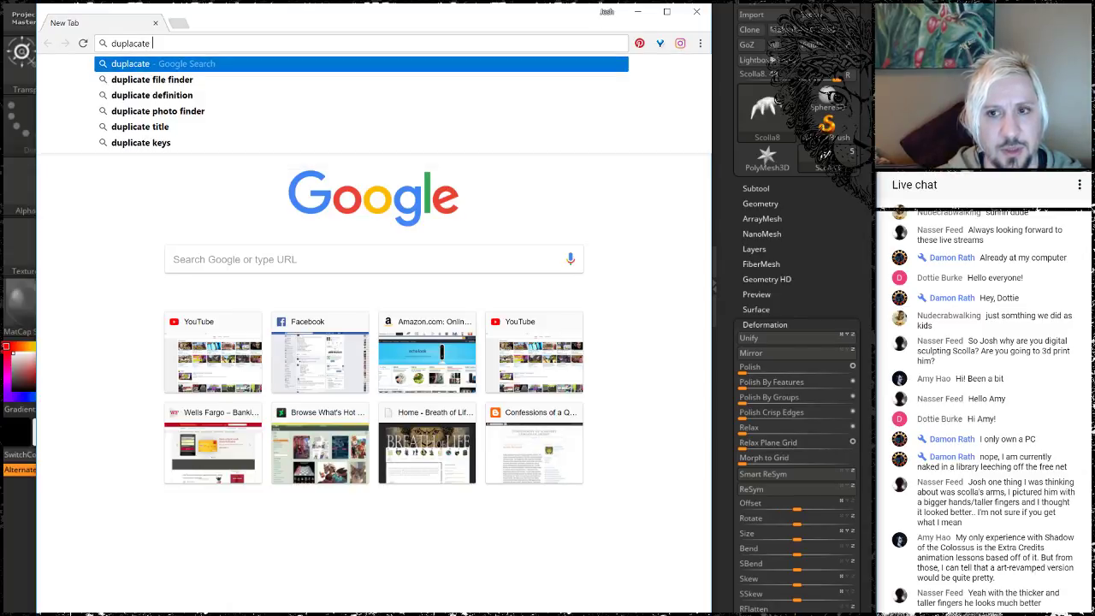
type("sub")
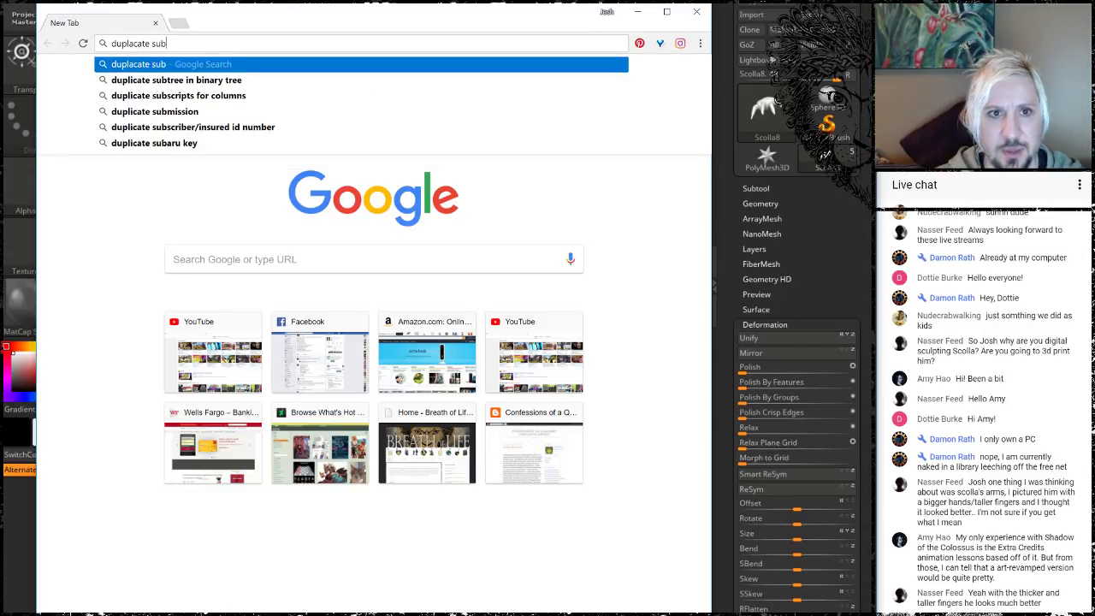
type("tool with s")
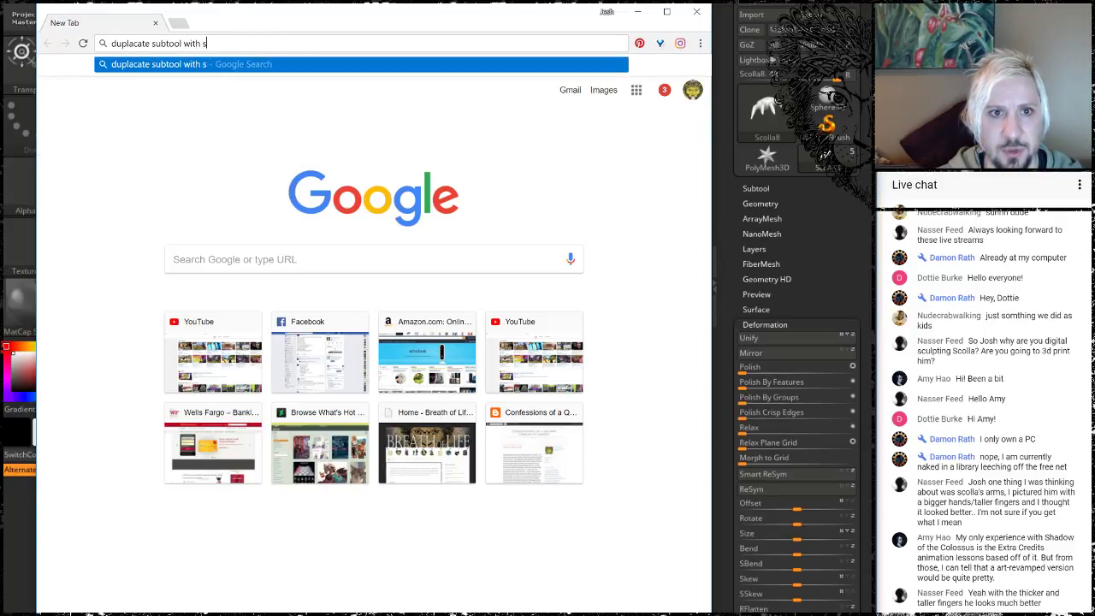
type("ymmetry")
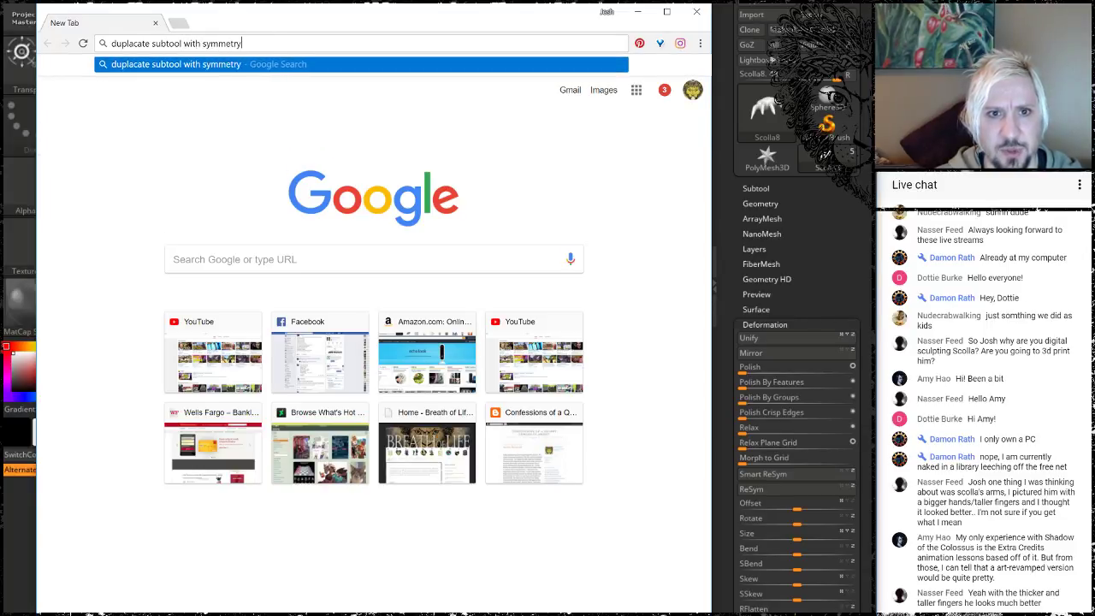
key("Return")
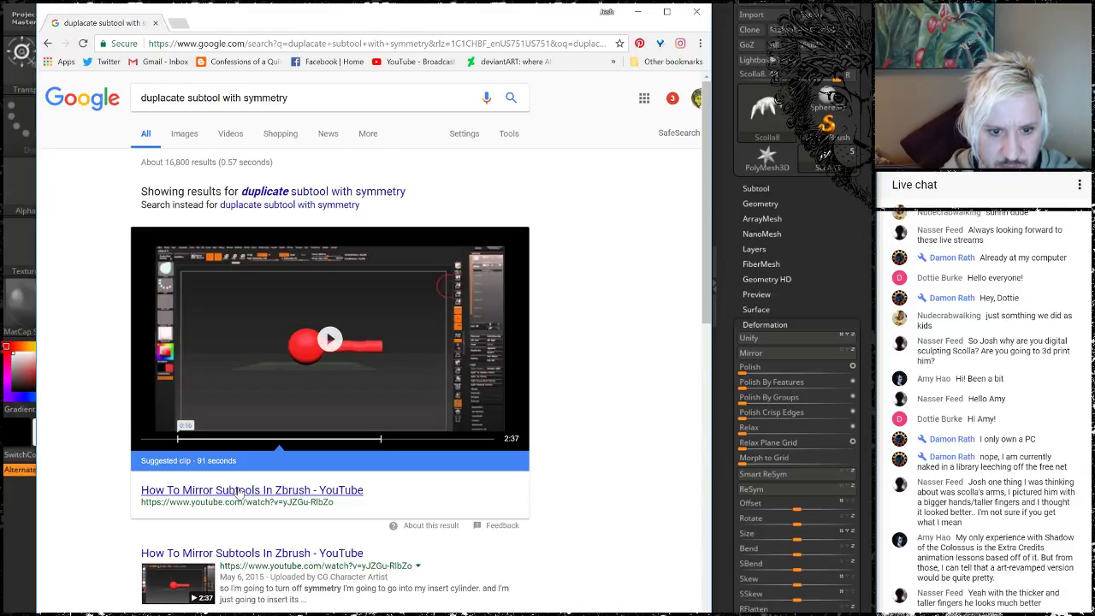
Step: Watch the muted YouTube video "How To Mirror Subtools In Zbrush" up to its mirror options, skipping ahead, and put the browser away
left_click(261, 556)
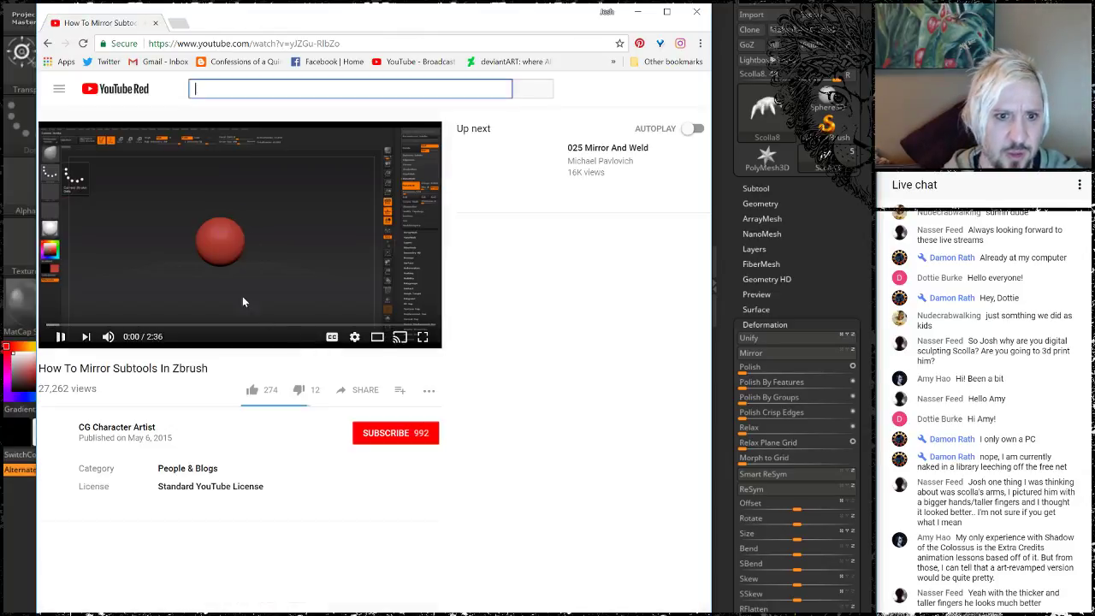
left_click(90, 325)
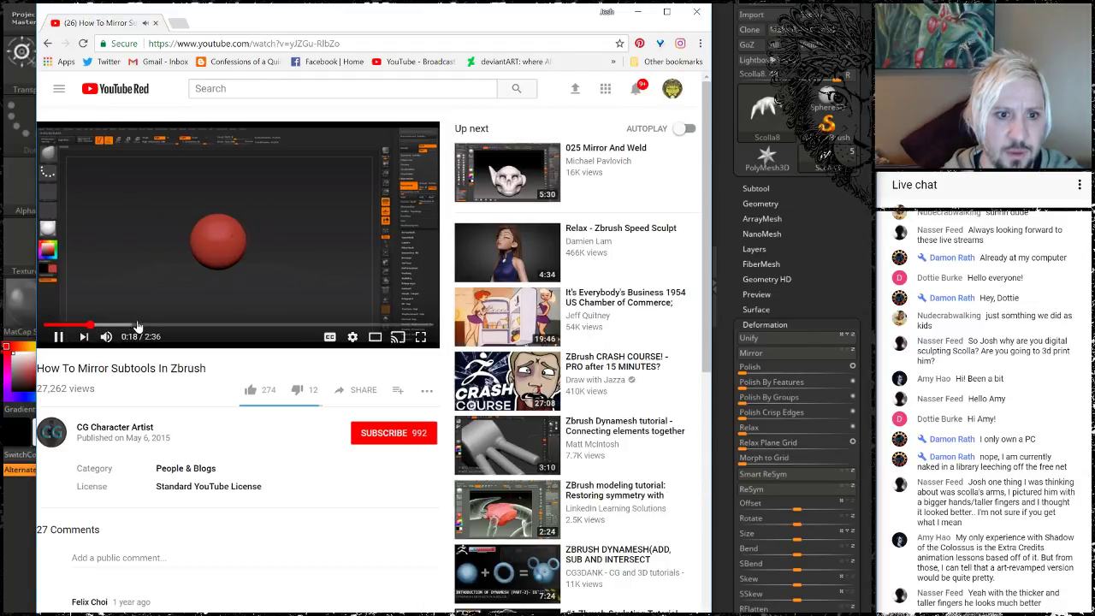
left_click(138, 325)
left_click(106, 337)
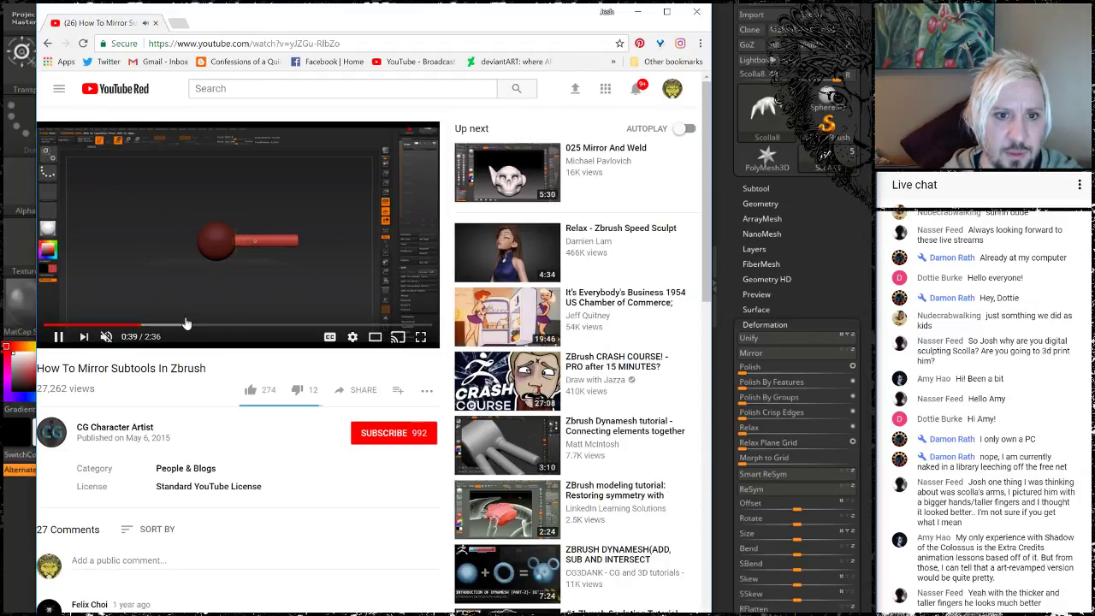
left_click(216, 325)
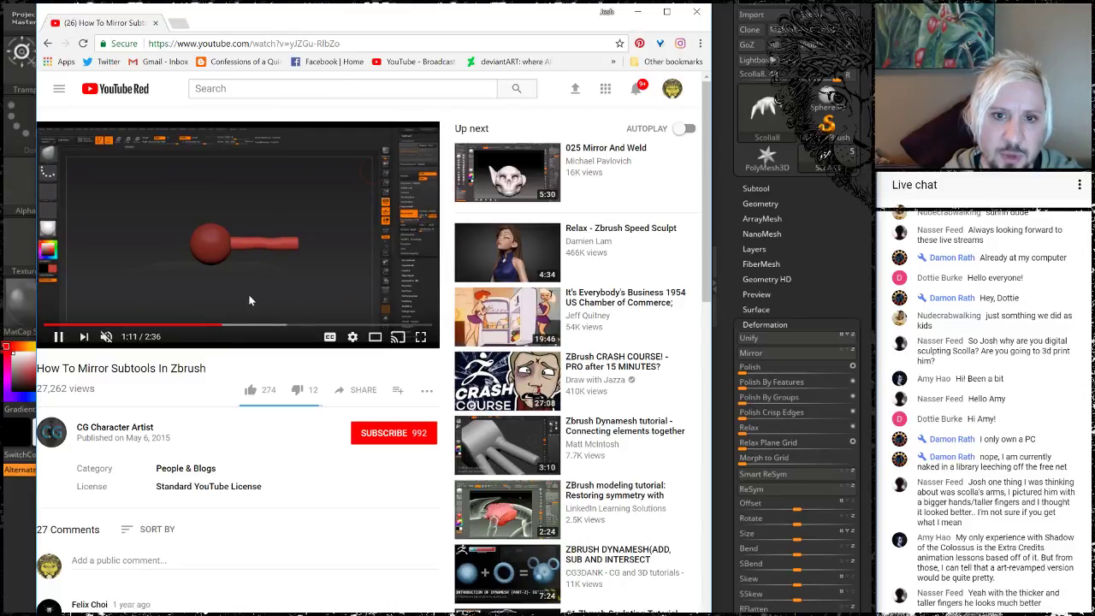
left_click(420, 337)
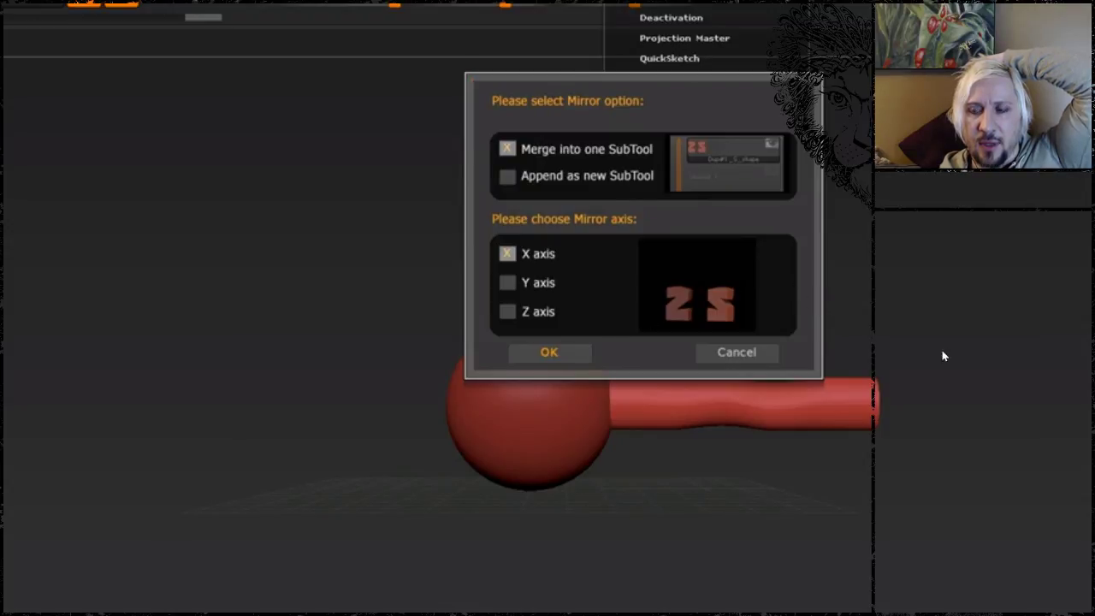
key("space")
key("Escape")
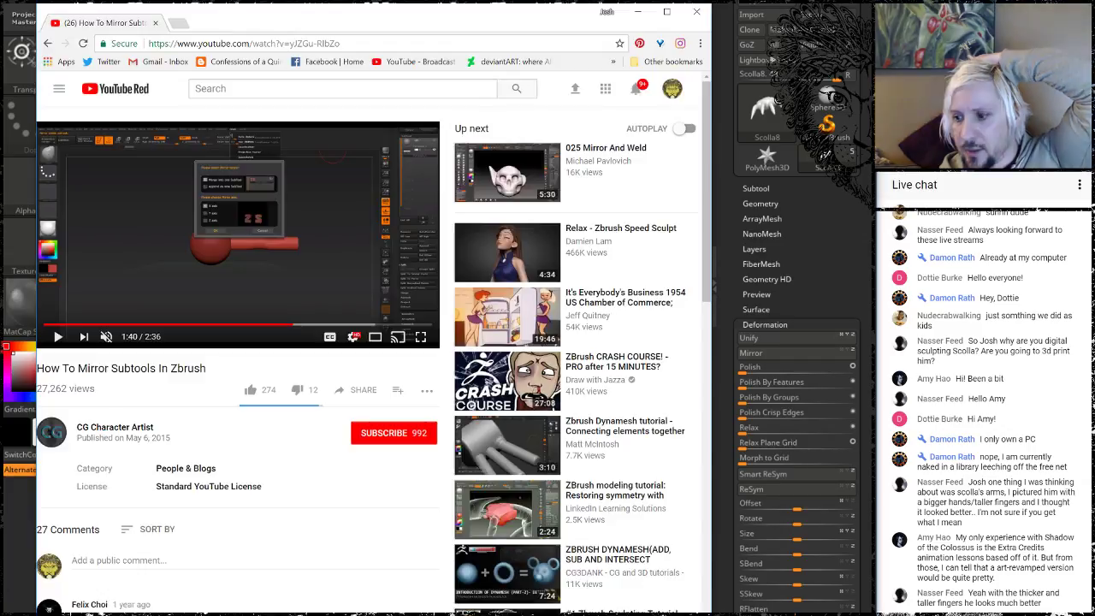
left_click(639, 12)
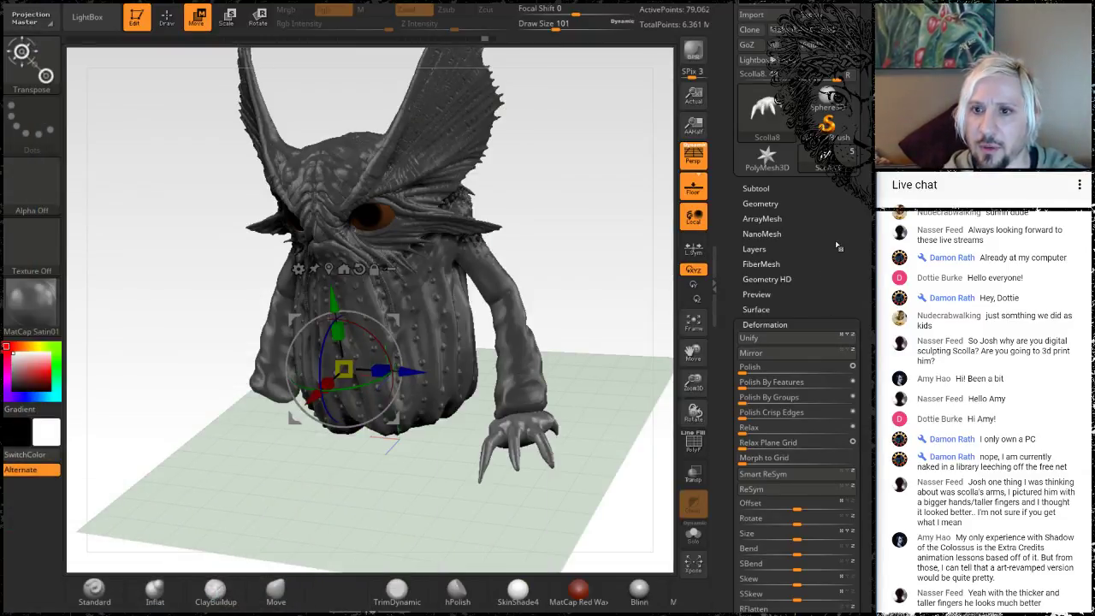
Step: Mirror the hand subtool across the X axis with SubTool Master, using the Merge into one SubTool option
left_click(756, 189)
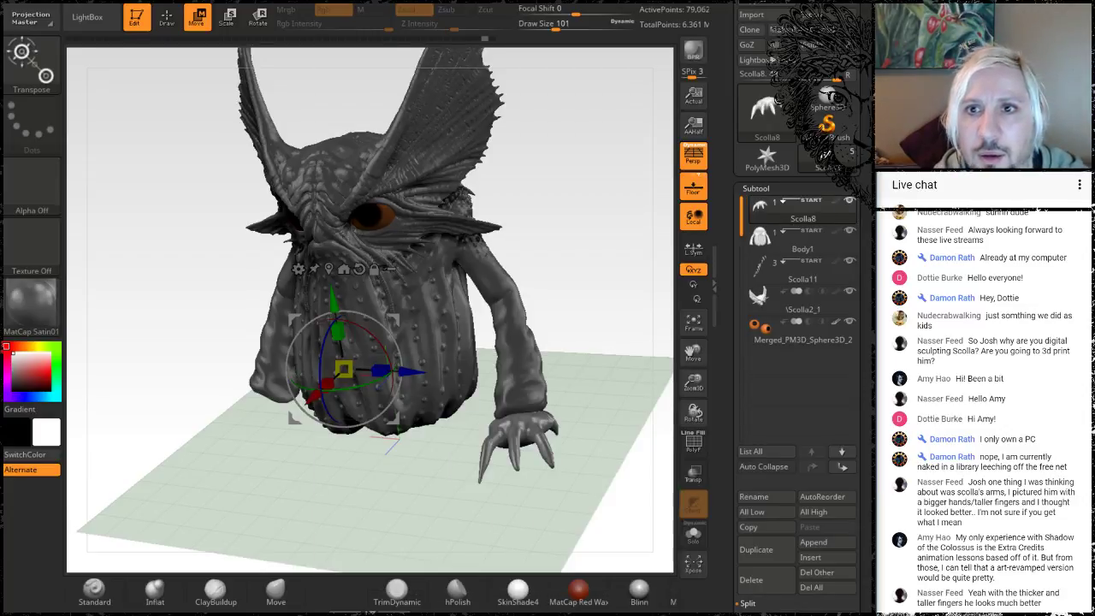
left_click_drag(874, 385, 1094, 385)
left_click(725, 2)
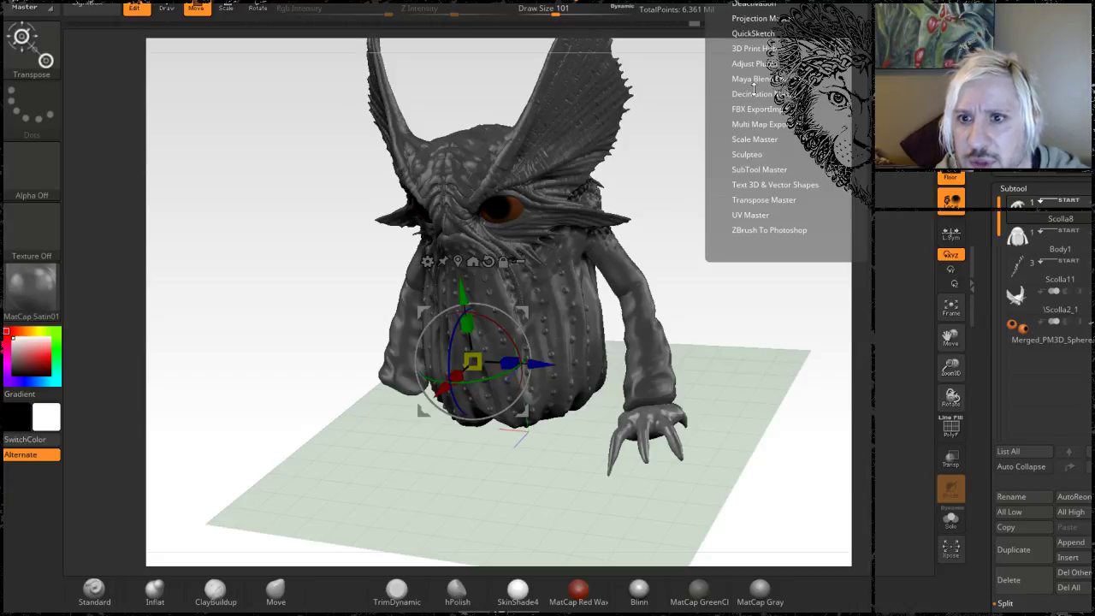
left_click(749, 169)
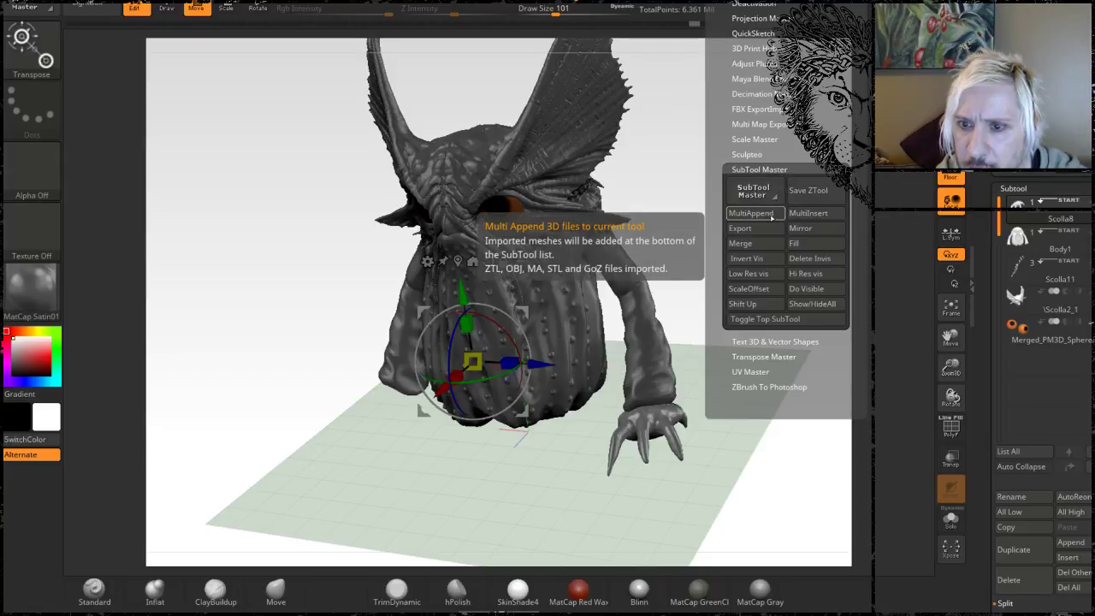
left_click(802, 228)
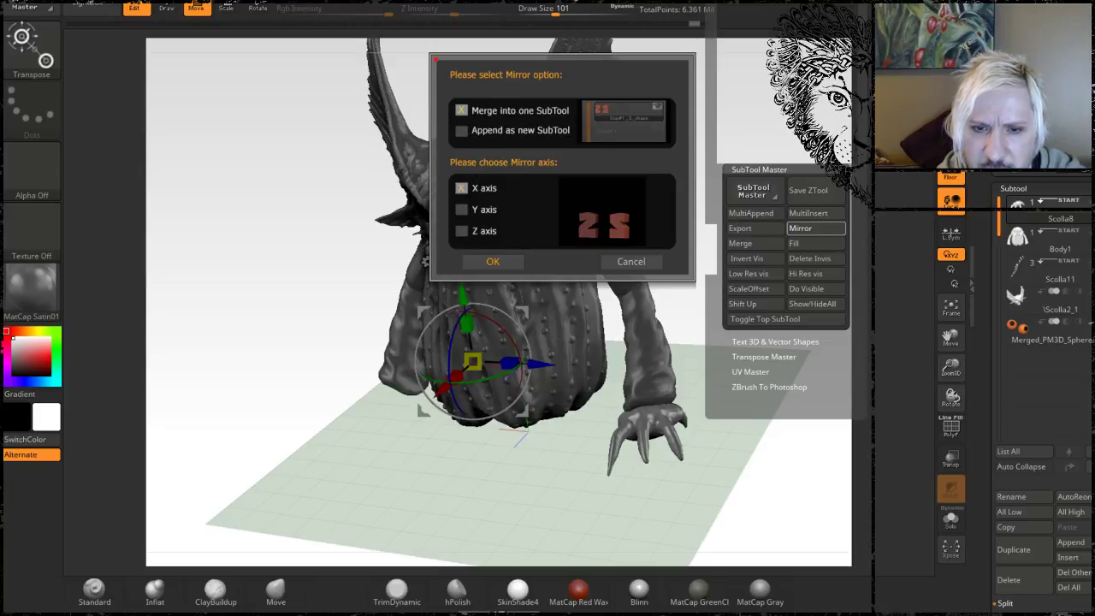
left_click(462, 231)
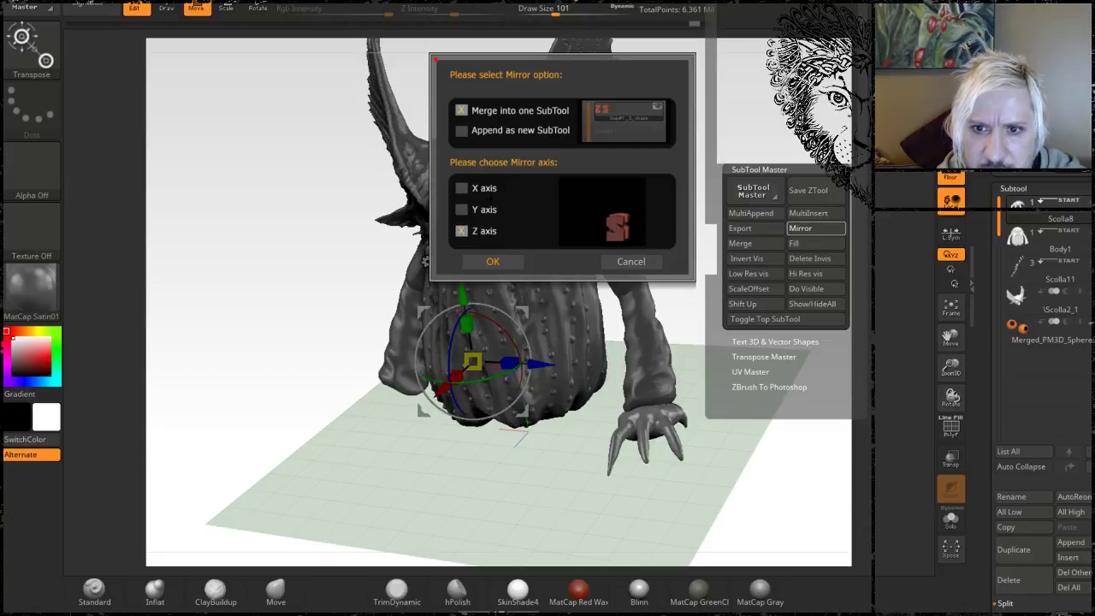
left_click(461, 189)
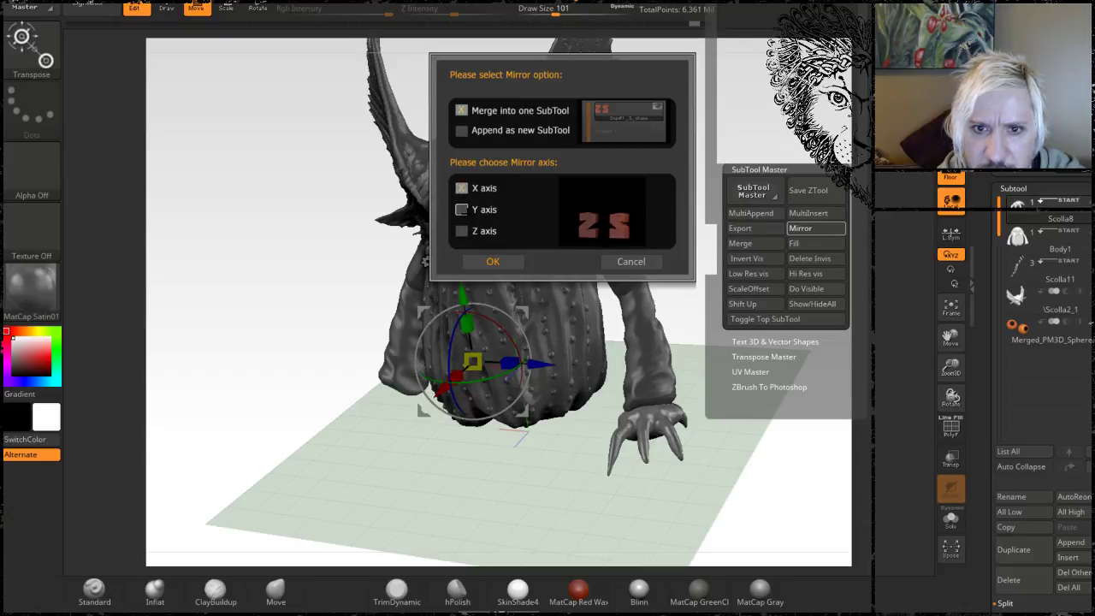
left_click(503, 261)
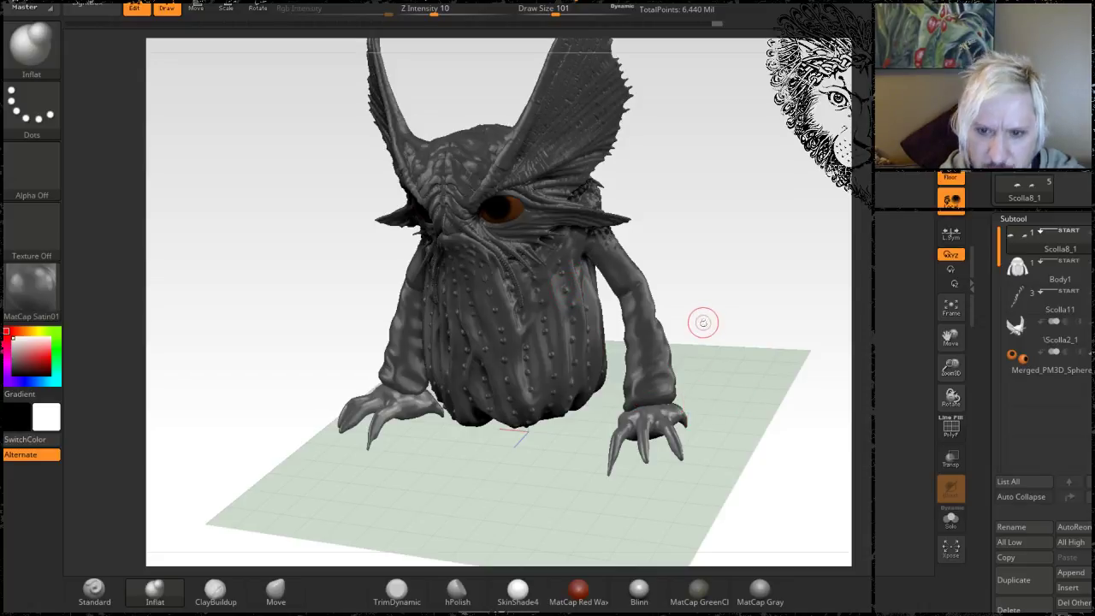
Step: Check the mirrored hands from both sides and the front, and turn off perspective for the view
left_click_drag(702, 320, 737, 328)
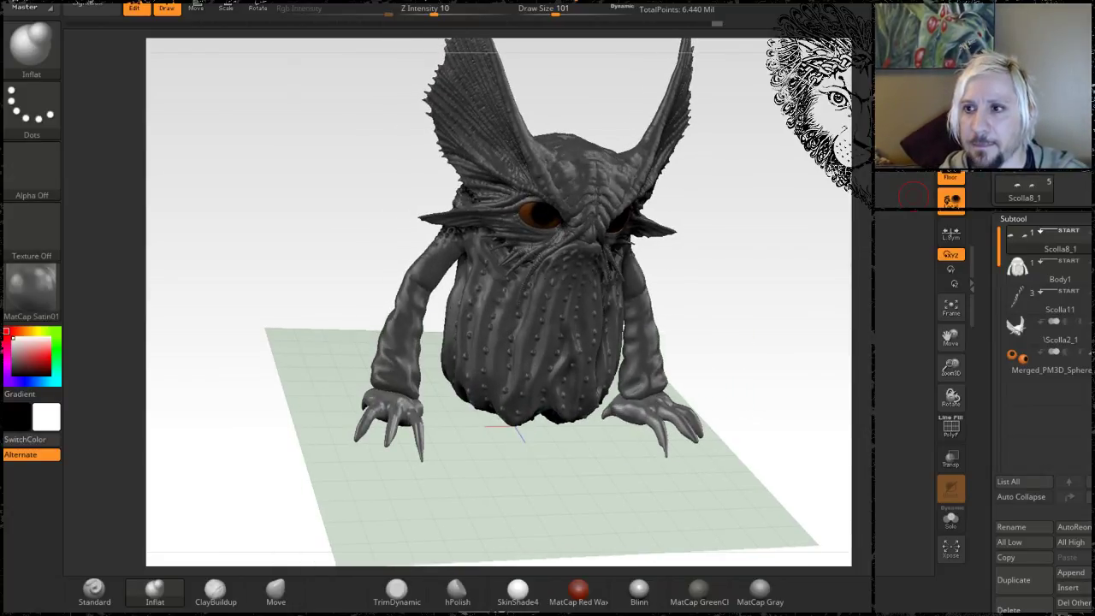
left_click_drag(1094, 83, 873, 83)
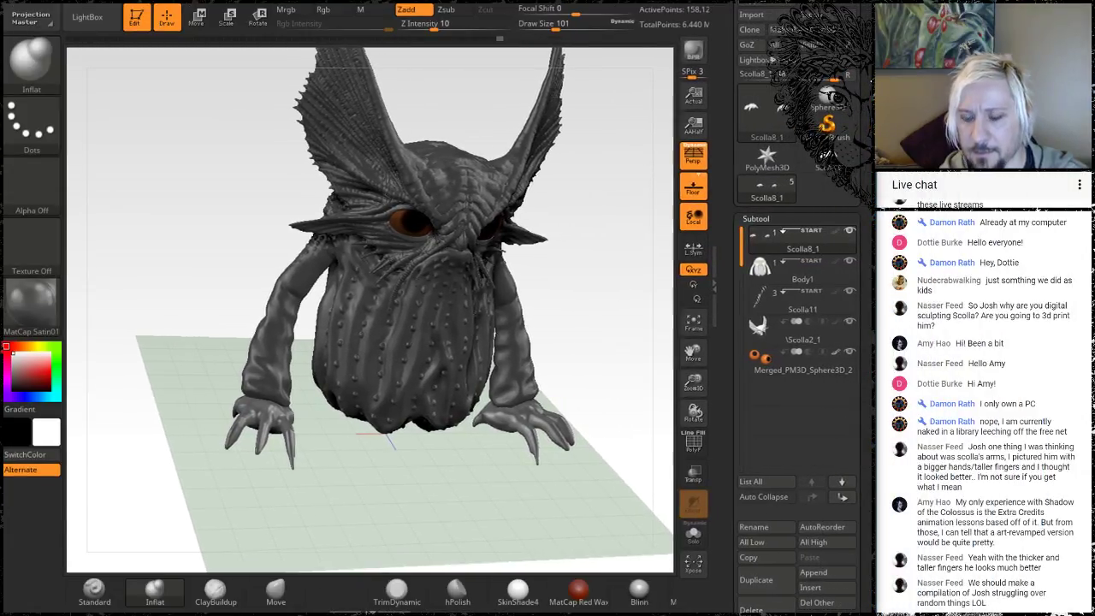
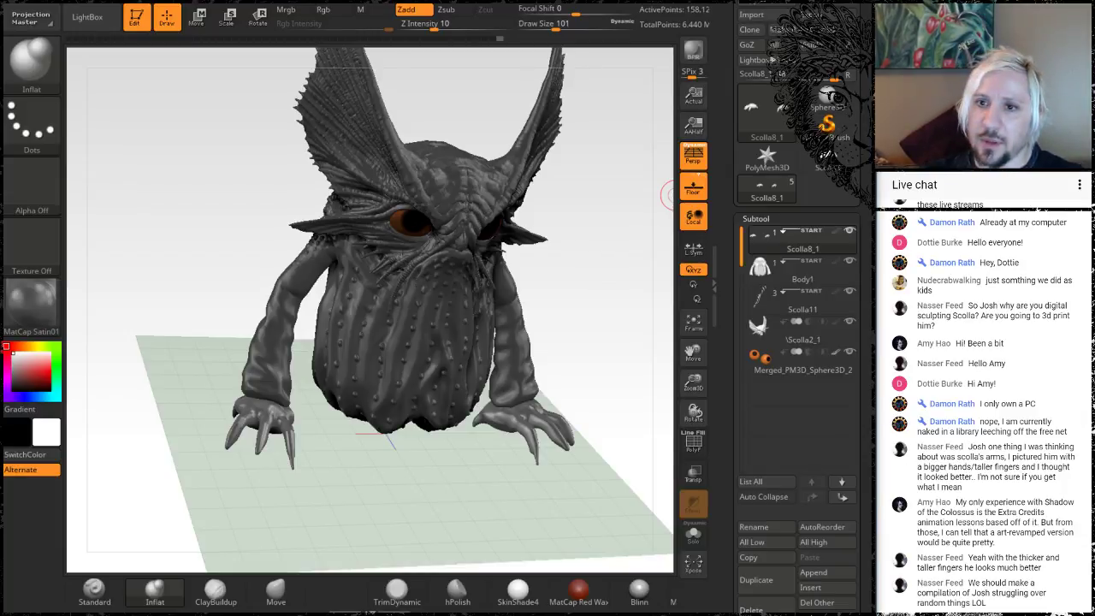
mouse_move(580, 259)
left_mouse_down()
mouse_move(542, 260)
mouse_move(543, 241)
mouse_move(557, 247)
left_mouse_up()
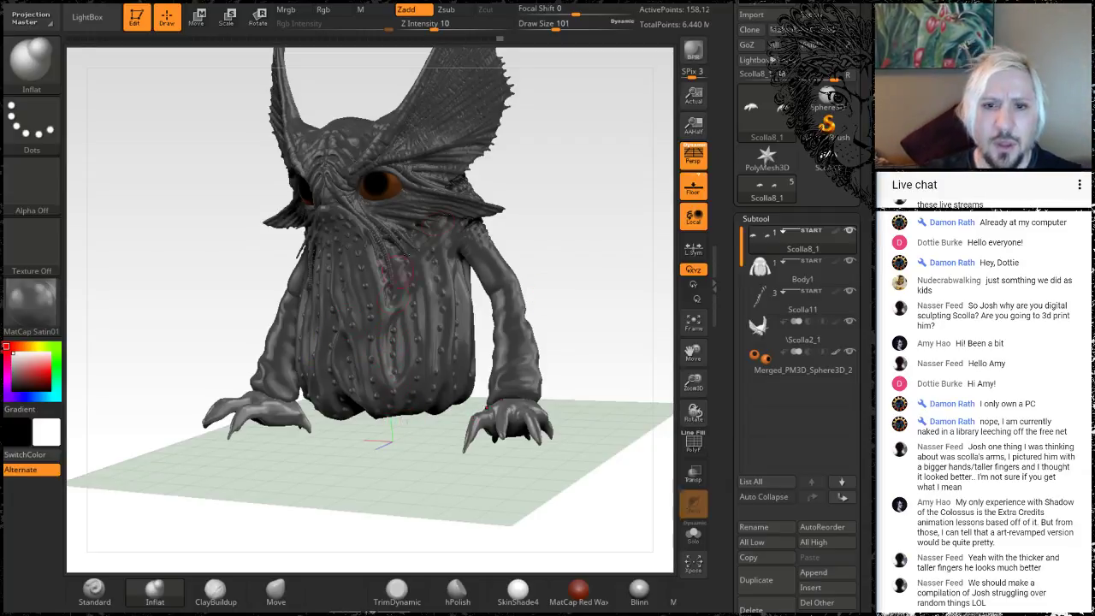
left_click_drag(581, 275, 582, 315)
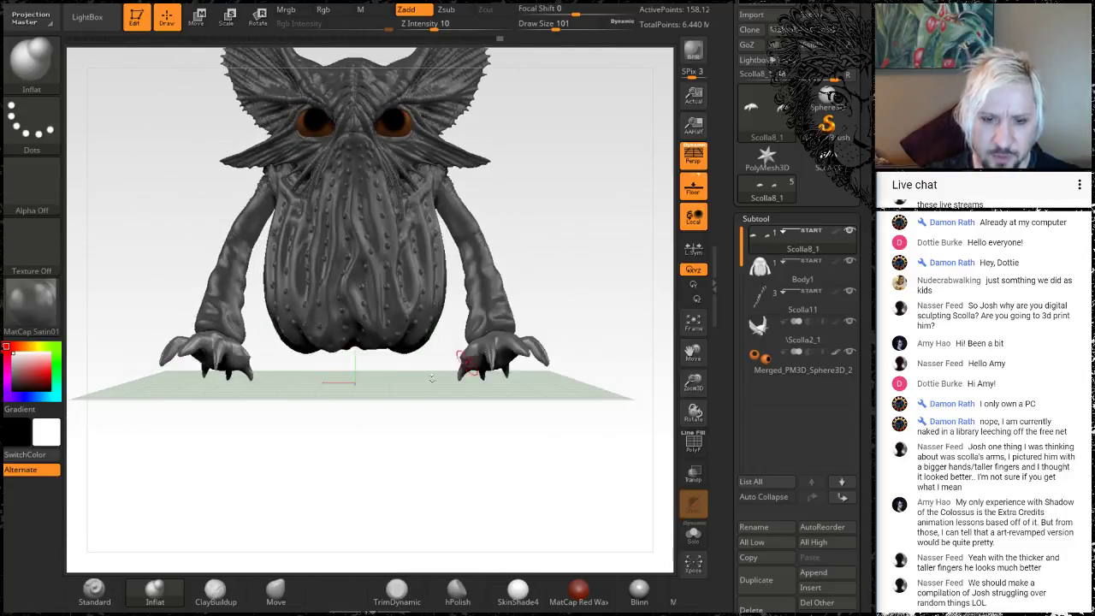
left_click(693, 155)
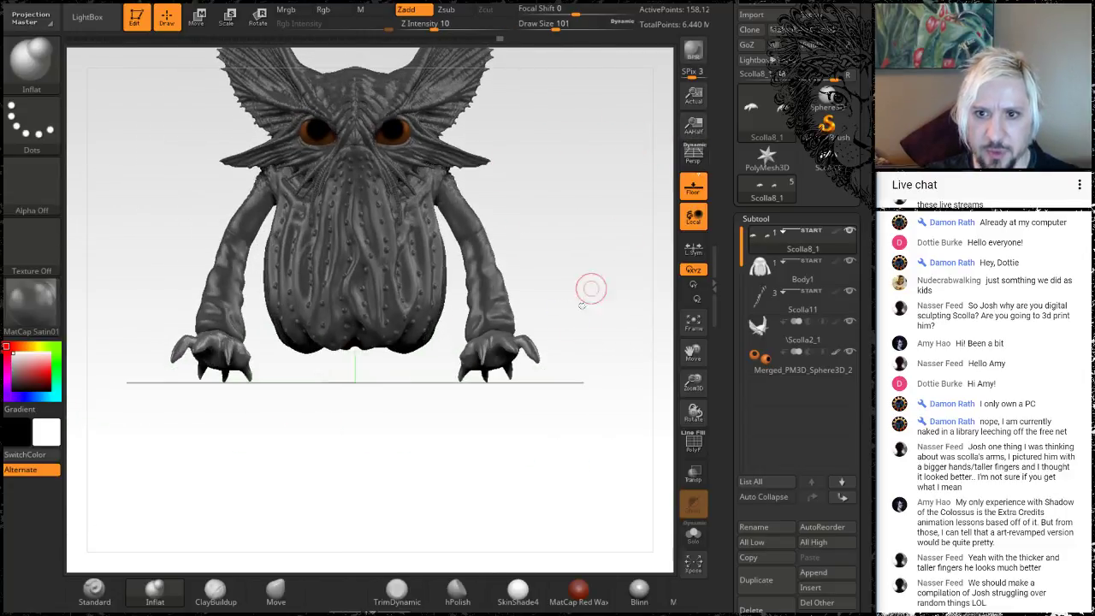
left_click_drag(578, 334, 530, 361)
left_click_drag(384, 423, 439, 462, "alt")
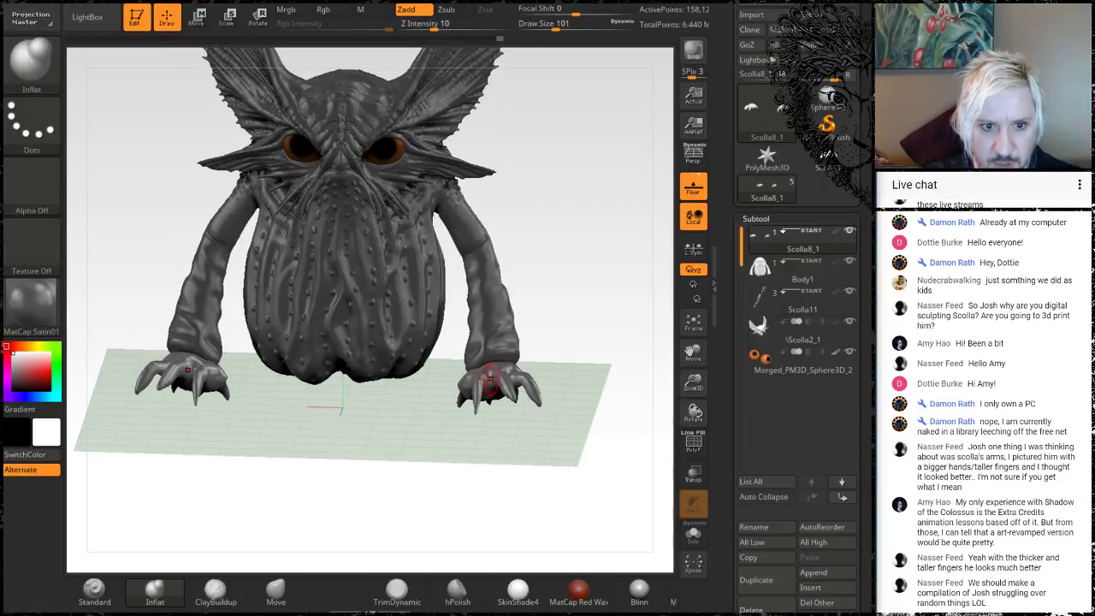
Step: Build up the upper part of the innermost finger on both hands with the ClayBuildup brush at draw size 35
left_click(214, 589)
left_click_drag(389, 440, 582, 413)
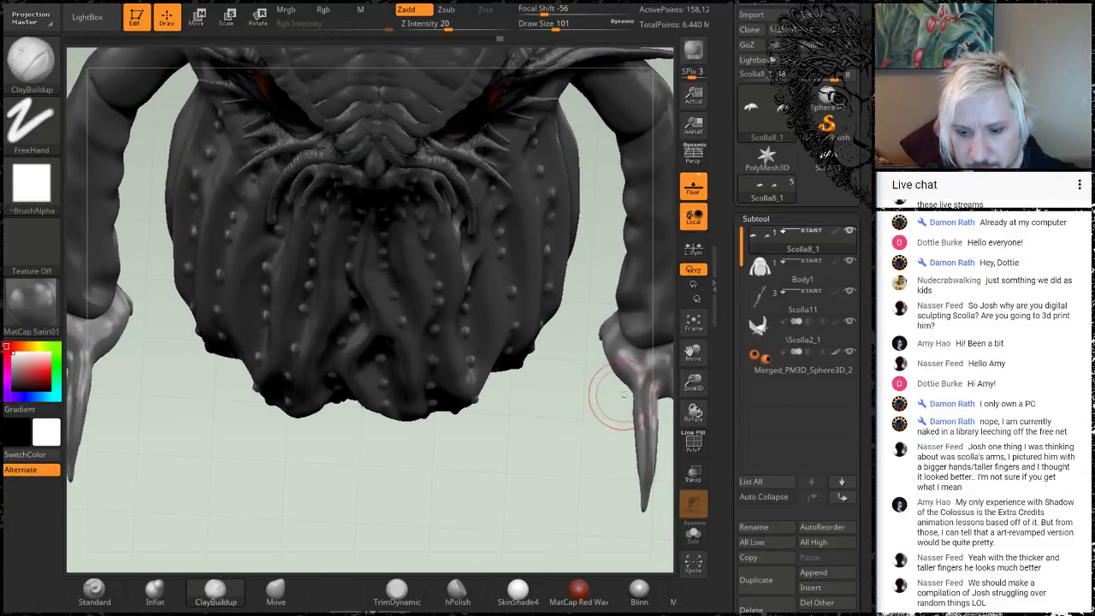
key("space")
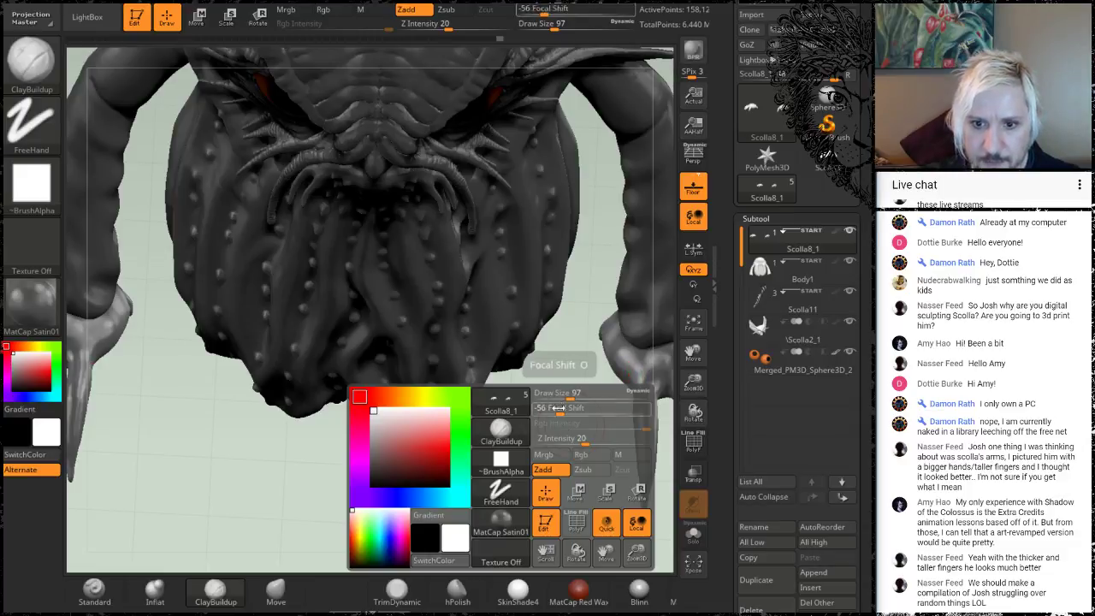
left_click(556, 400)
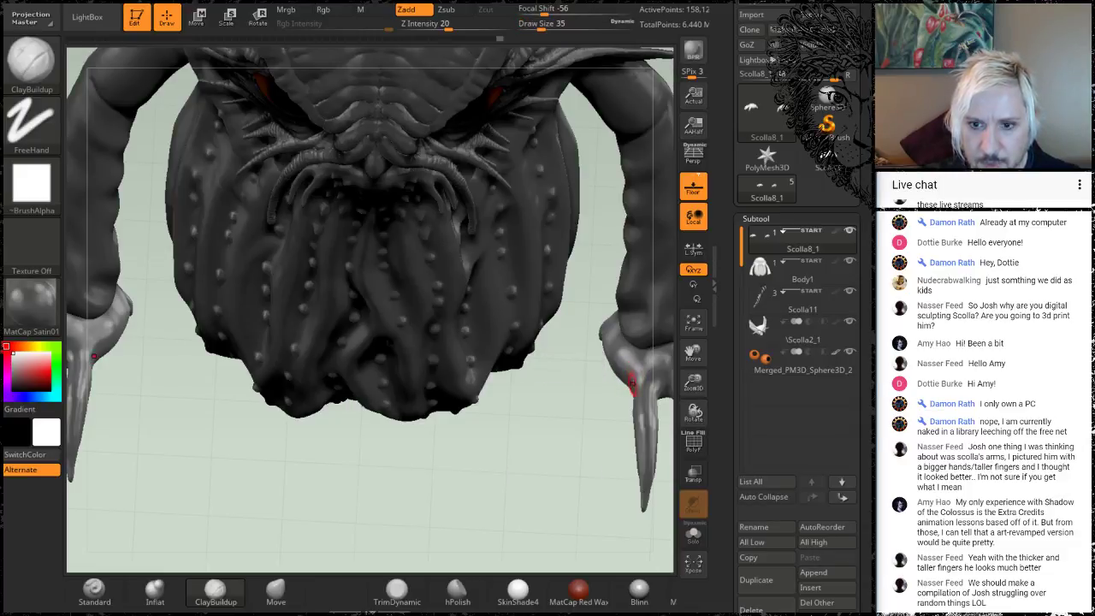
left_click_drag(652, 375, 646, 430)
Step: Smooth the built-up clay around the finger's knuckle on both hands and check it from the front
mouse_move(435, 472)
left_mouse_down()
mouse_move(481, 461)
mouse_move(362, 428)
left_mouse_up()
key("shift")
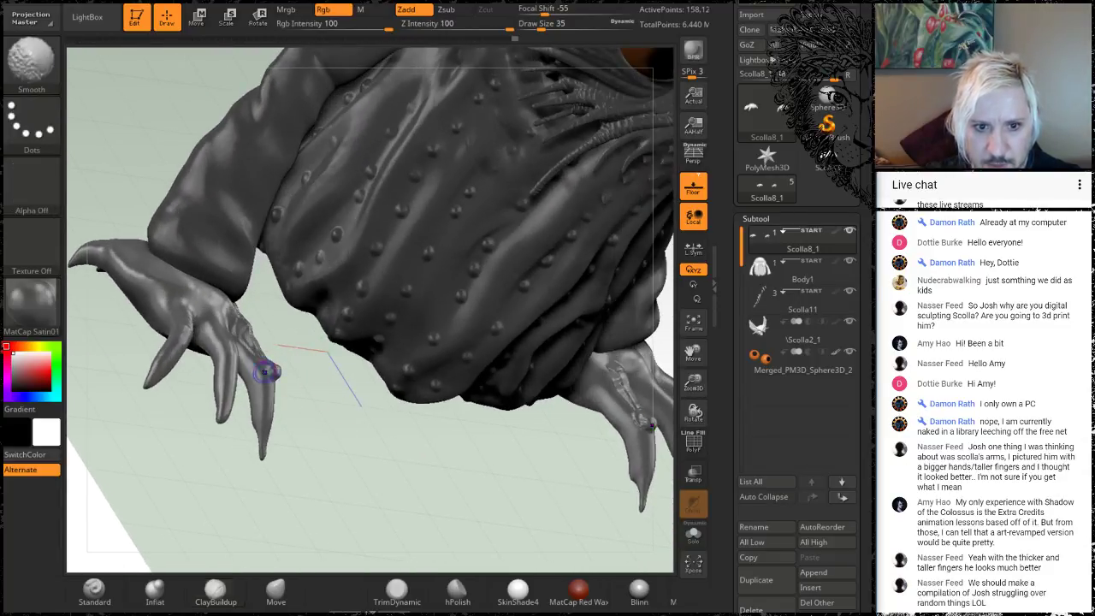
left_click_drag(255, 350, 244, 335, "shift")
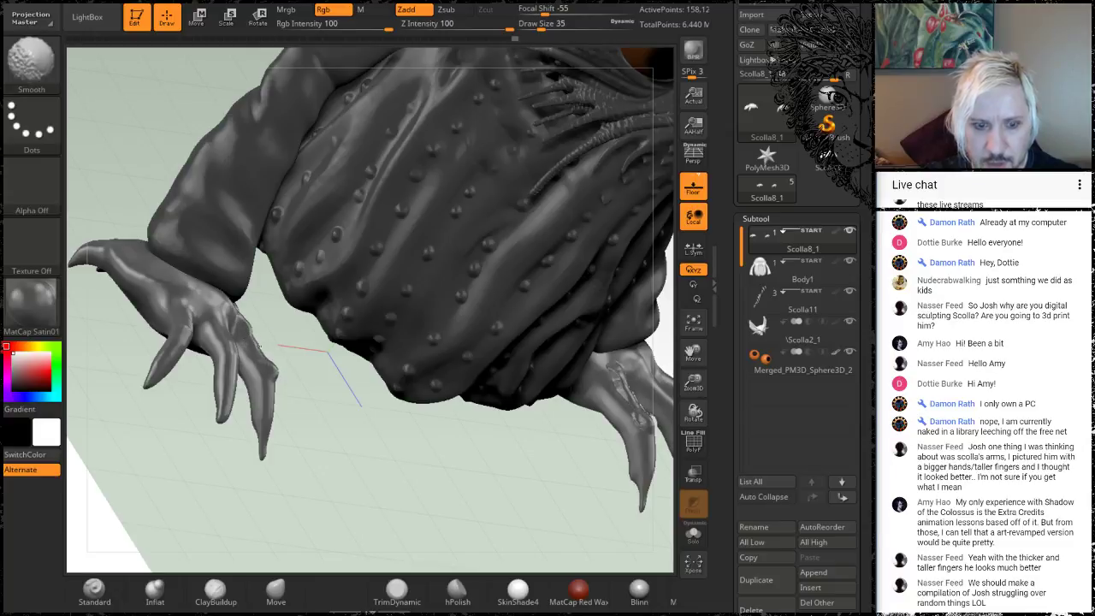
left_click_drag(456, 438, 409, 449)
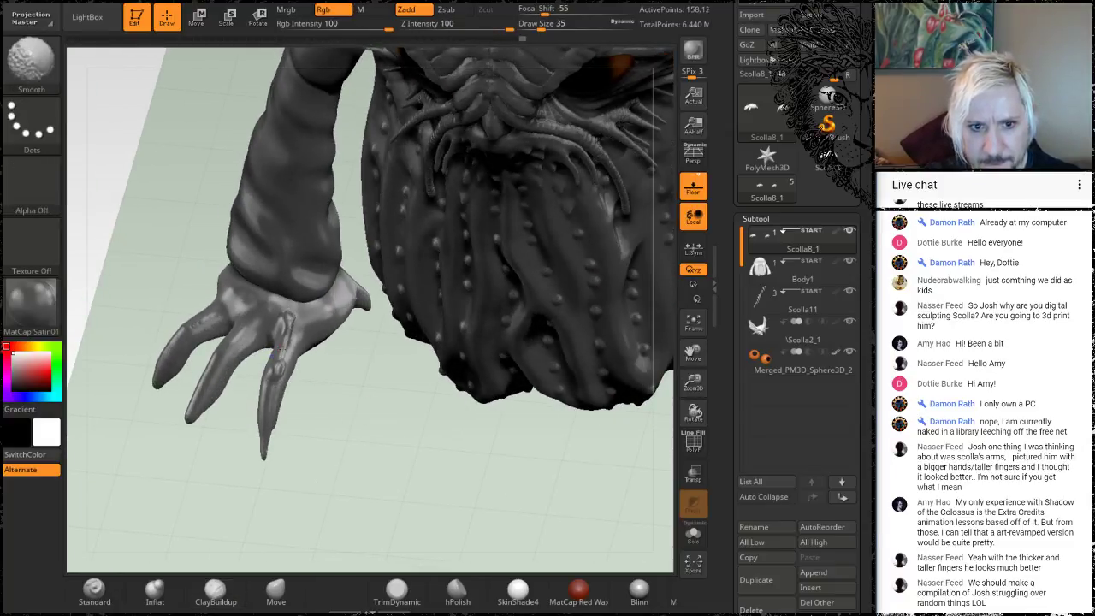
Step: Append a Cylinder3D as a new subtool and view it against the underside of the creature's body
left_click_drag(459, 486, 450, 144, "alt")
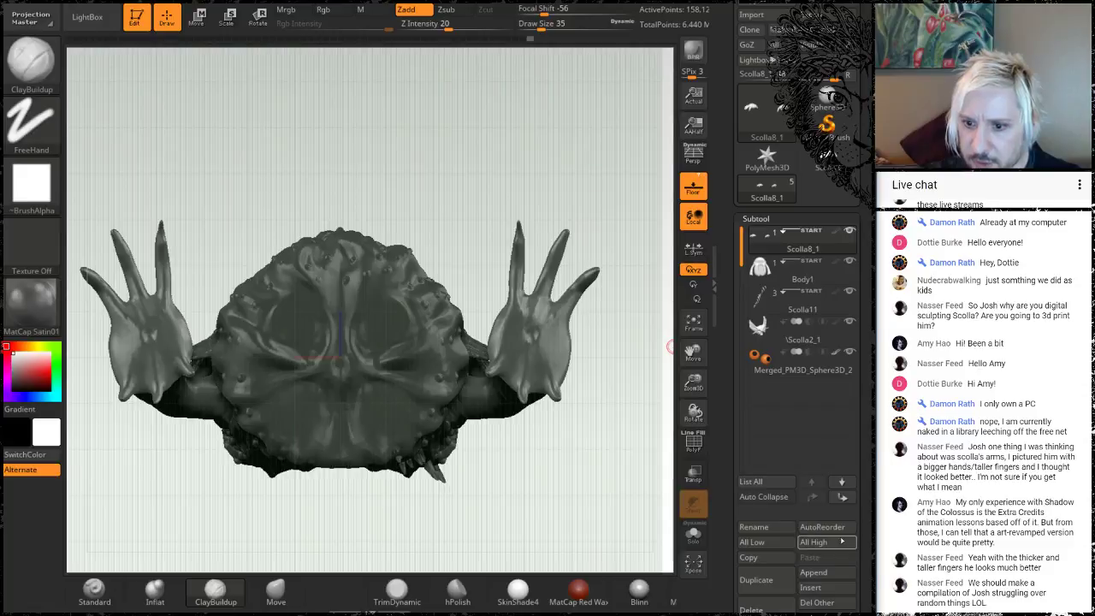
left_click(817, 573)
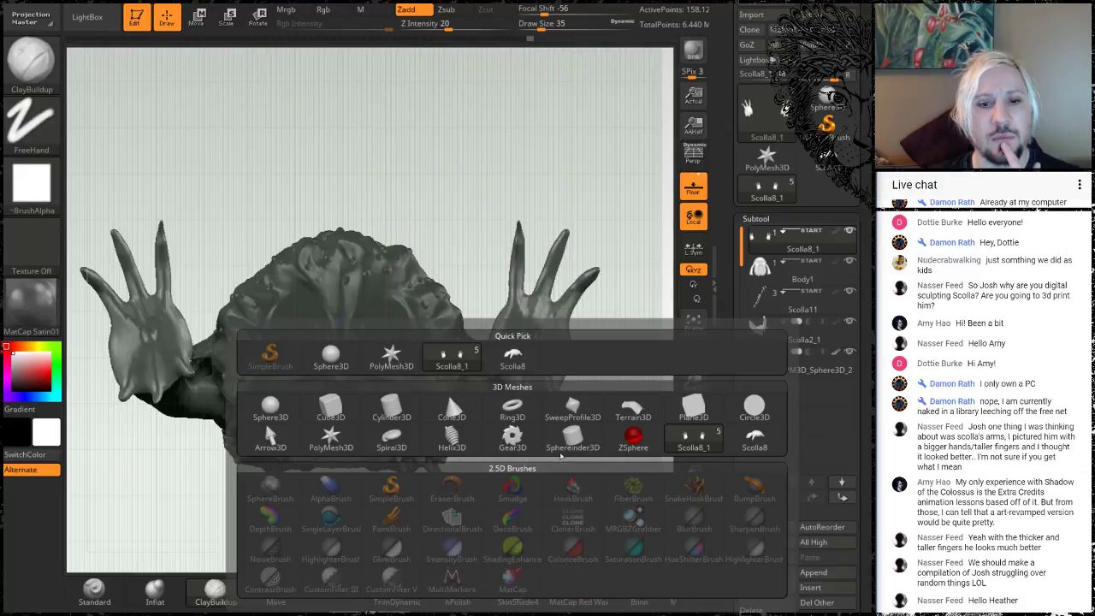
left_click(398, 411)
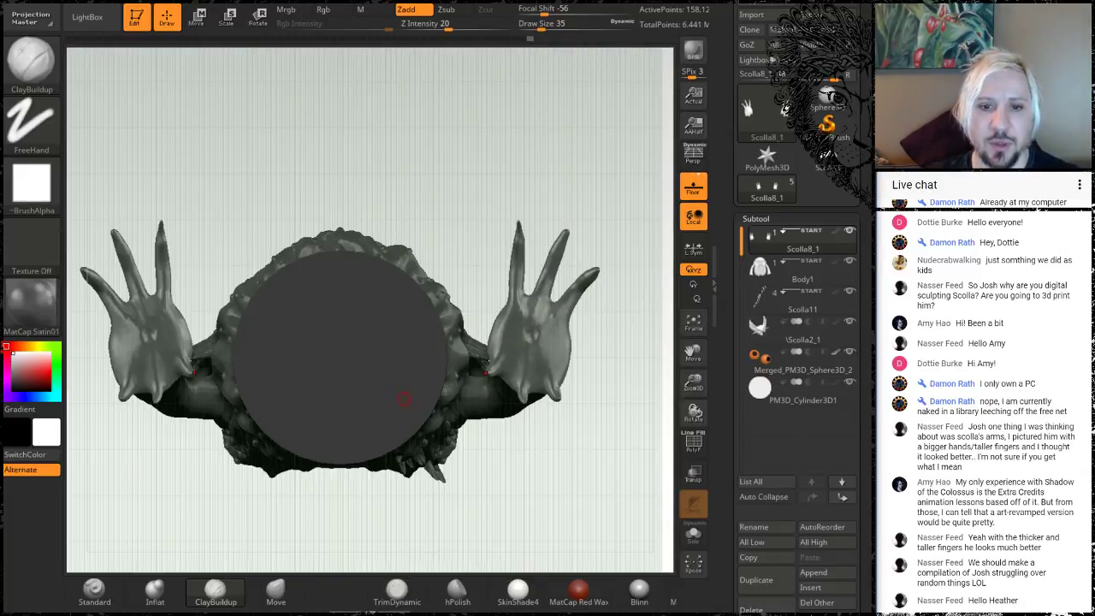
left_click_drag(480, 151, 524, 293)
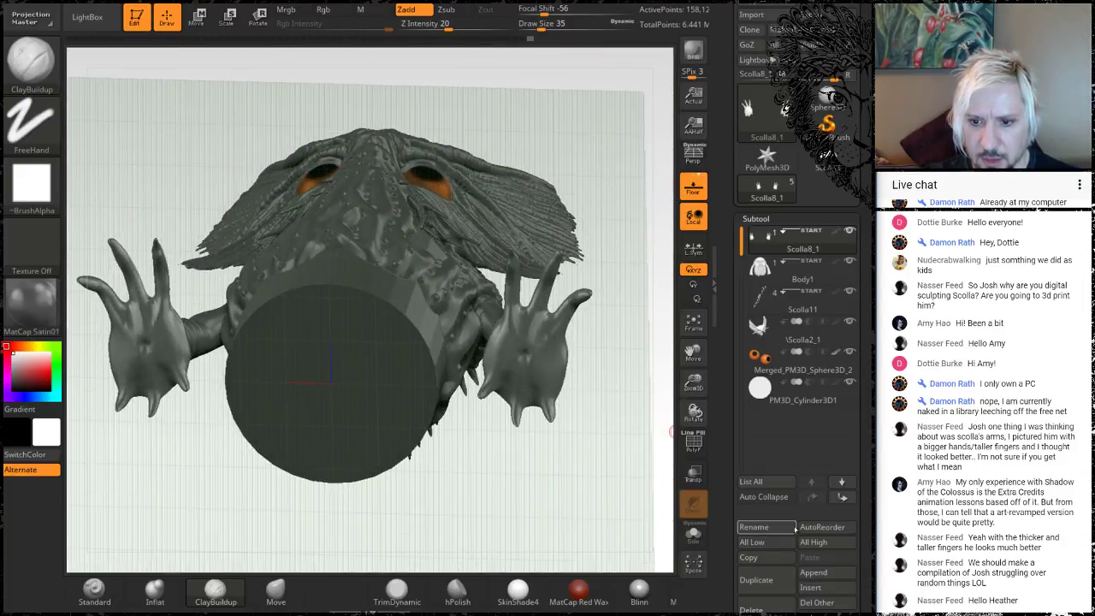
left_click_drag(864, 498, 856, 393)
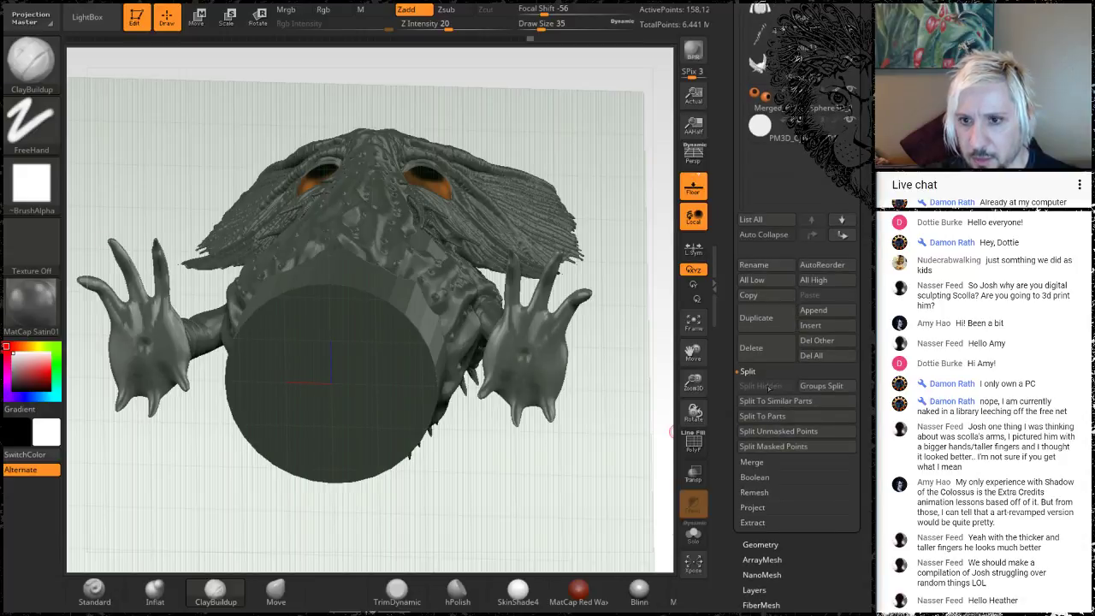
scroll(865, 173, "up", 5)
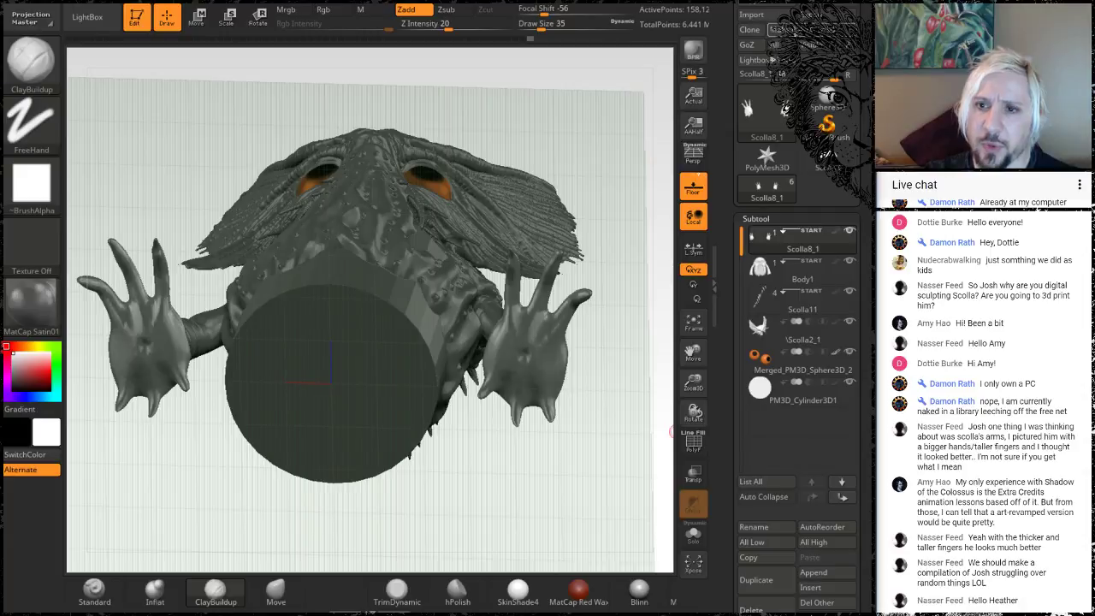
left_click(809, 30)
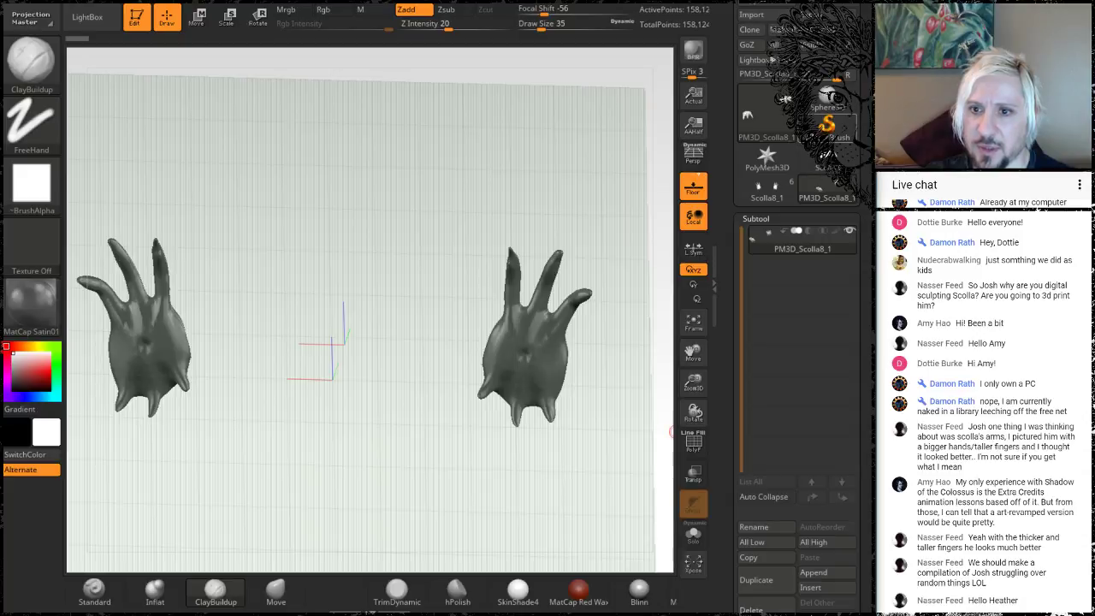
mouse_move(775, 161)
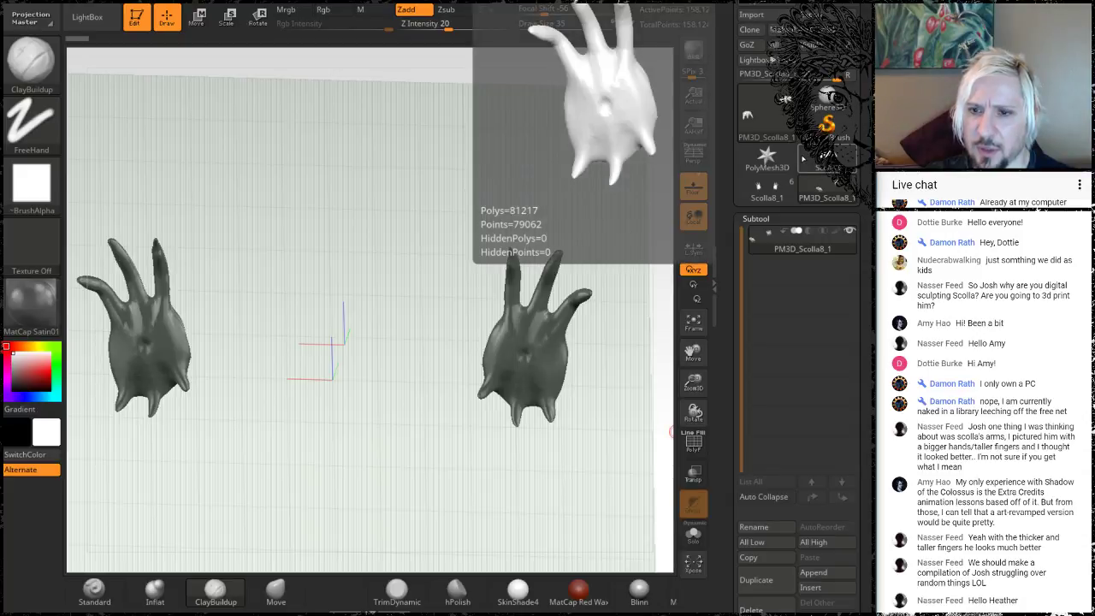
mouse_move(829, 101)
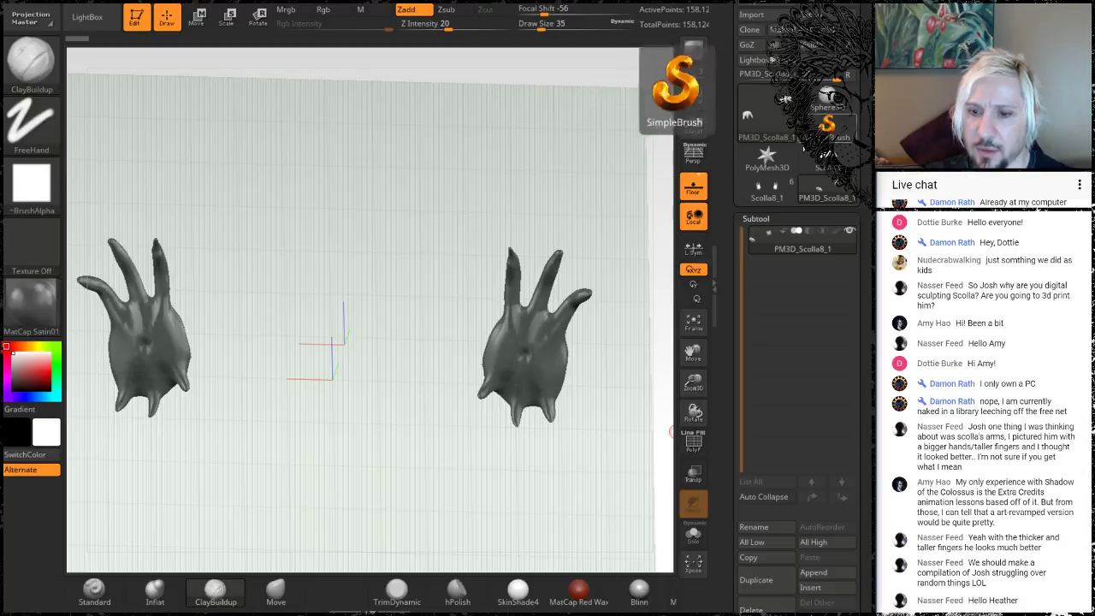
mouse_move(800, 237)
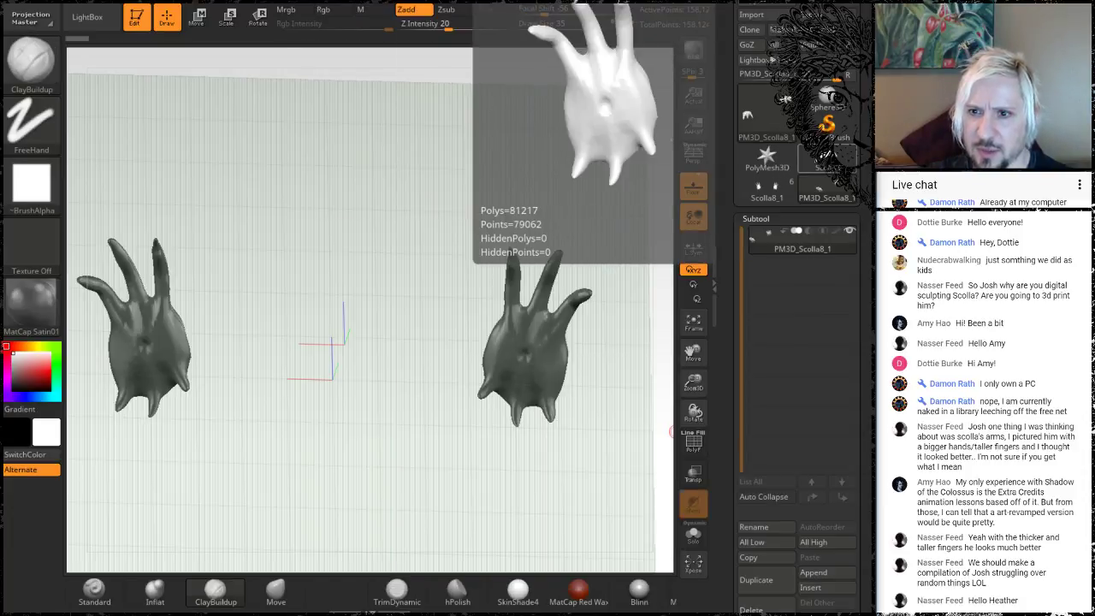
left_click(827, 157)
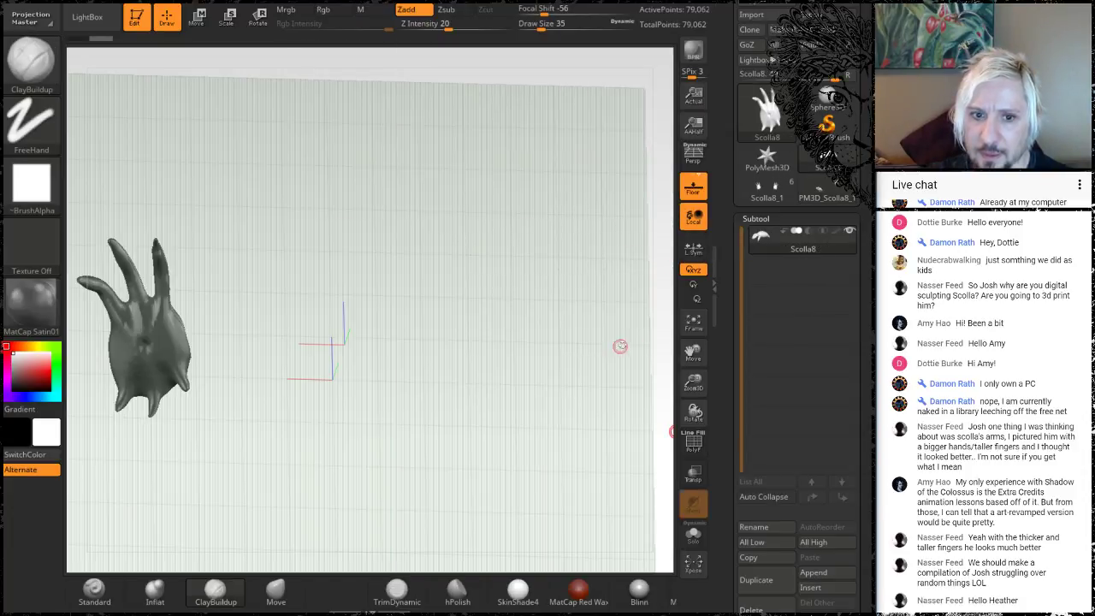
left_click_drag(539, 358, 552, 326)
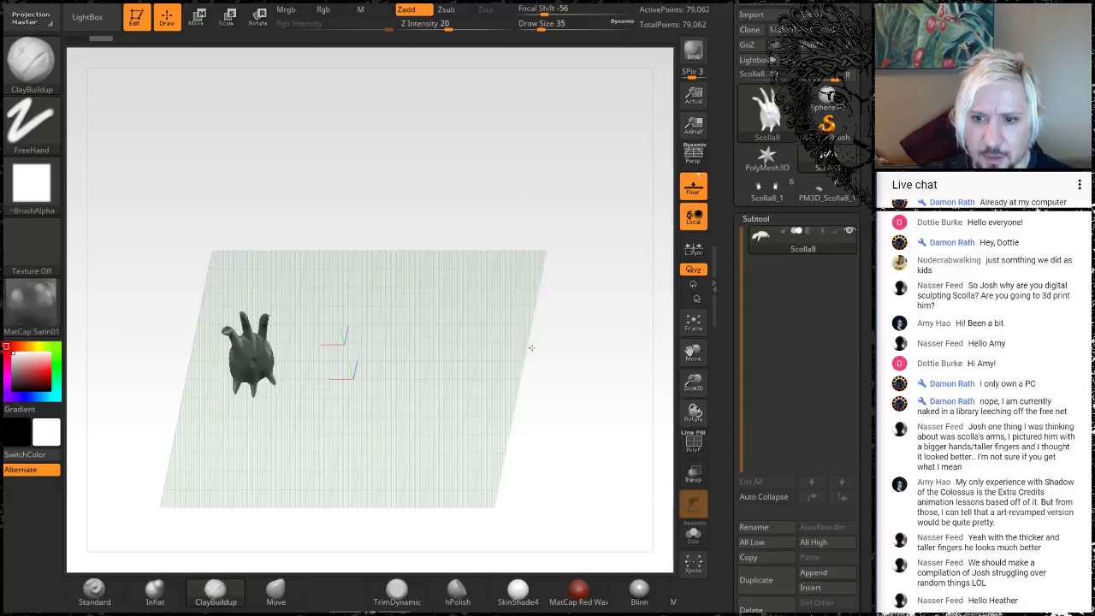
left_click(813, 190)
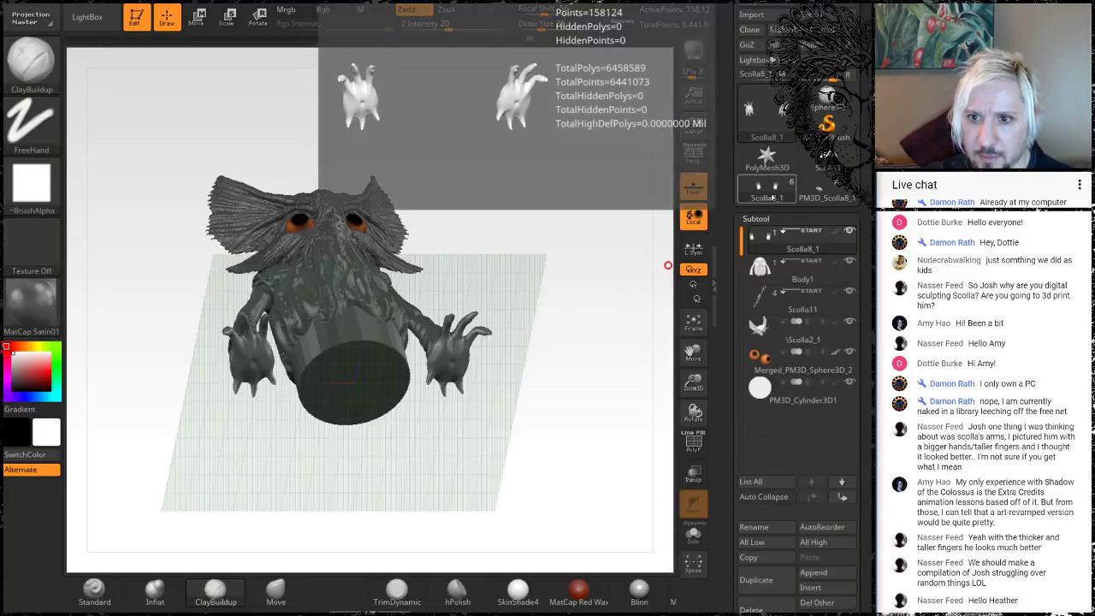
Step: Make the appended cylinder into a separate PolyMesh3D tool and subdivide its mesh three times
left_click(796, 393)
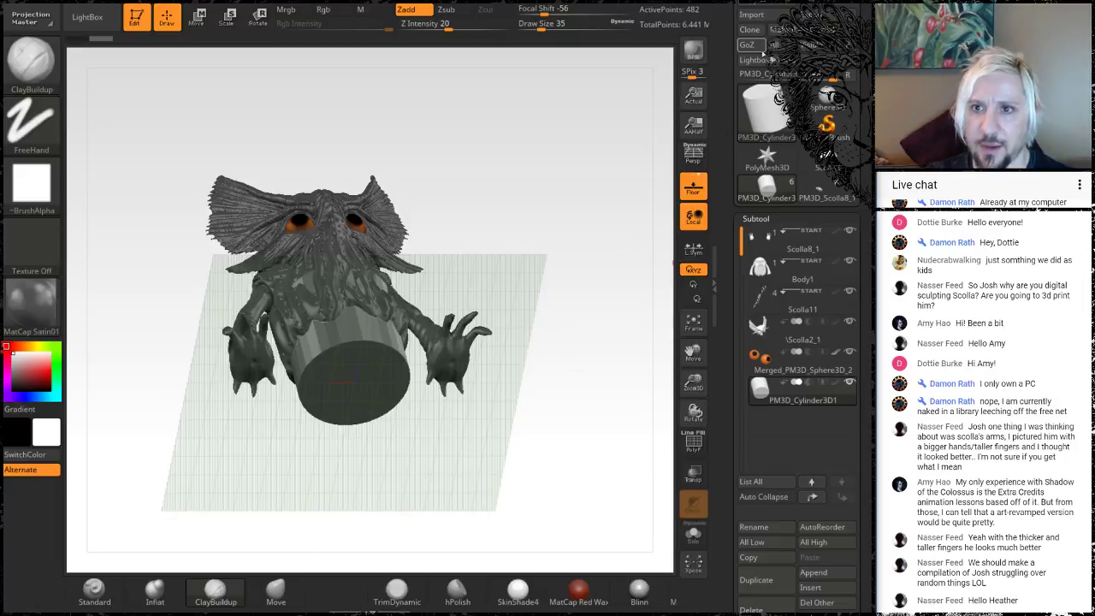
left_click(796, 29)
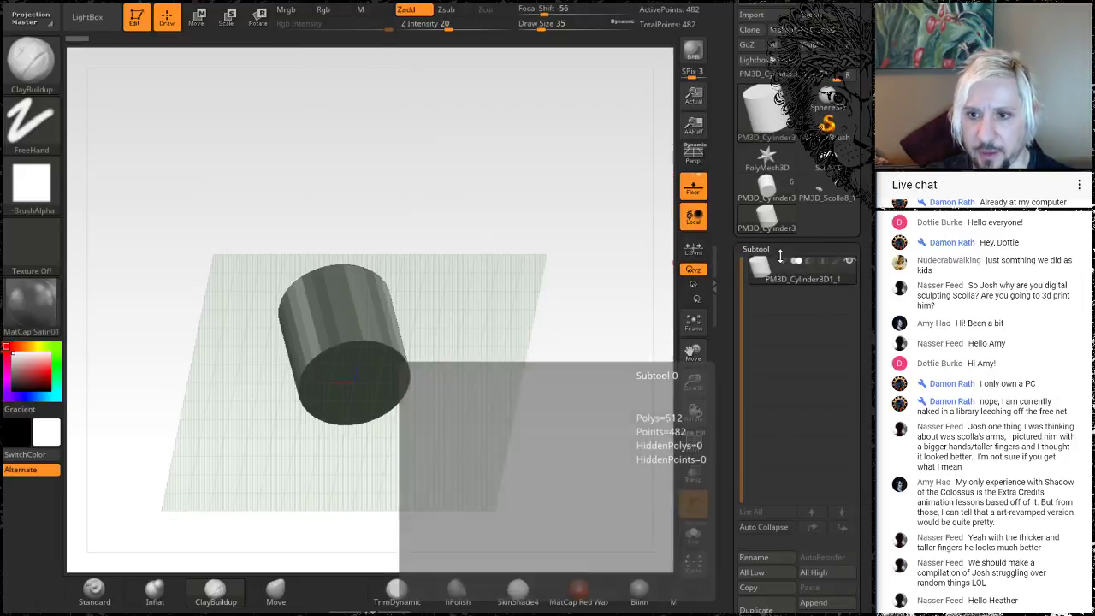
left_click_drag(862, 407, 862, 331)
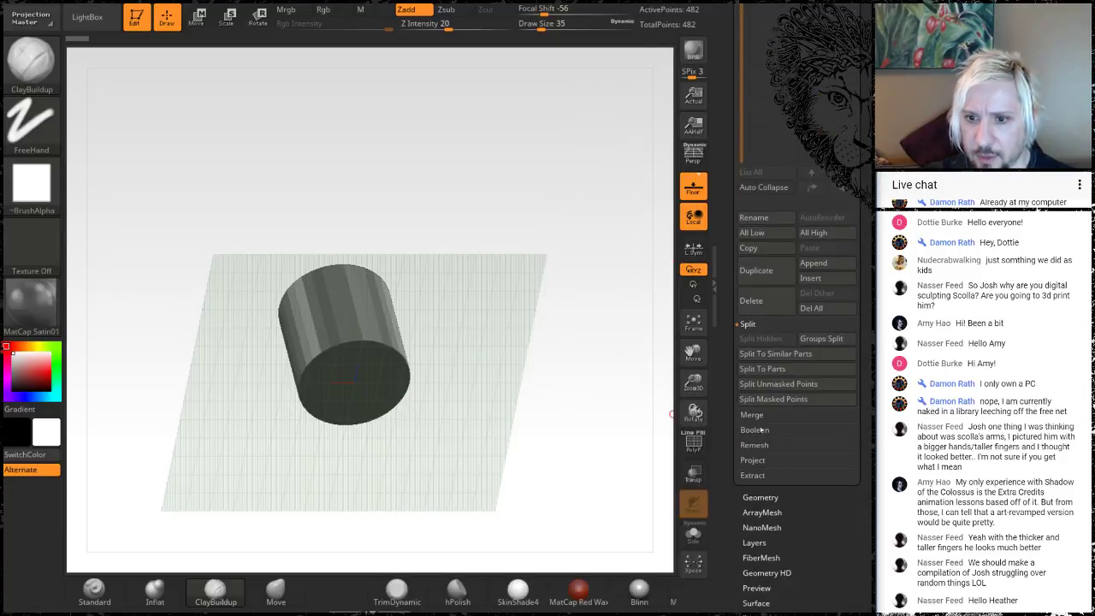
left_click_drag(775, 431, 776, 434)
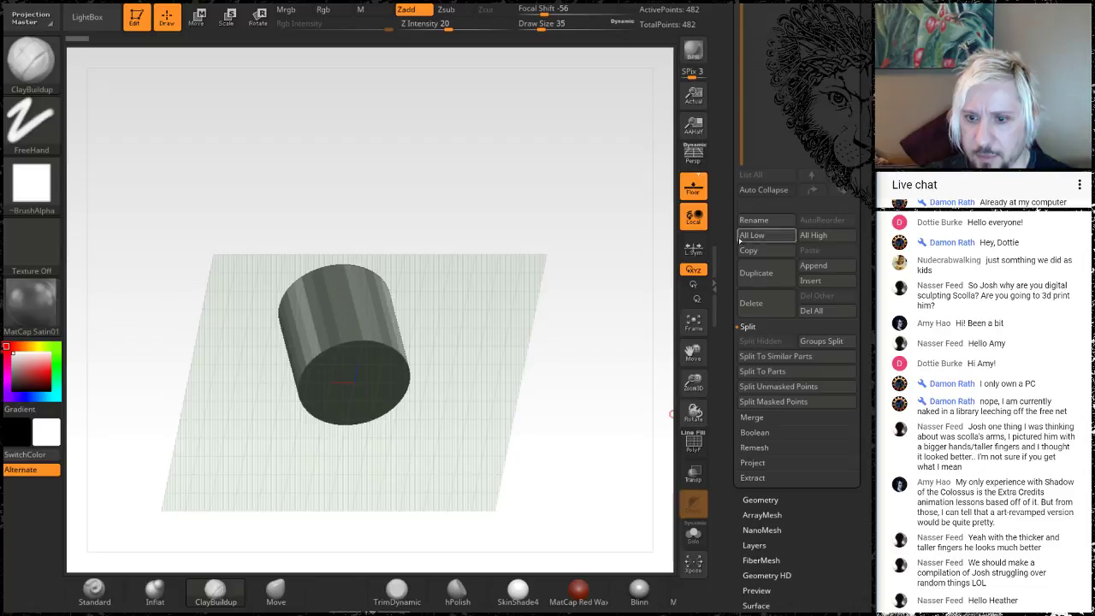
left_click(760, 500)
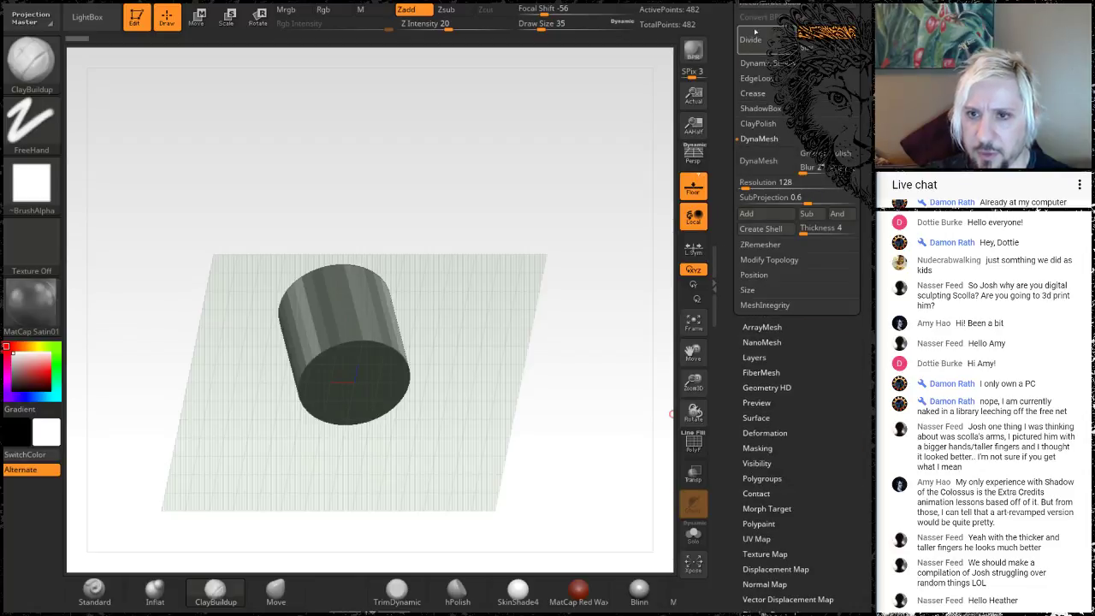
left_click(767, 41)
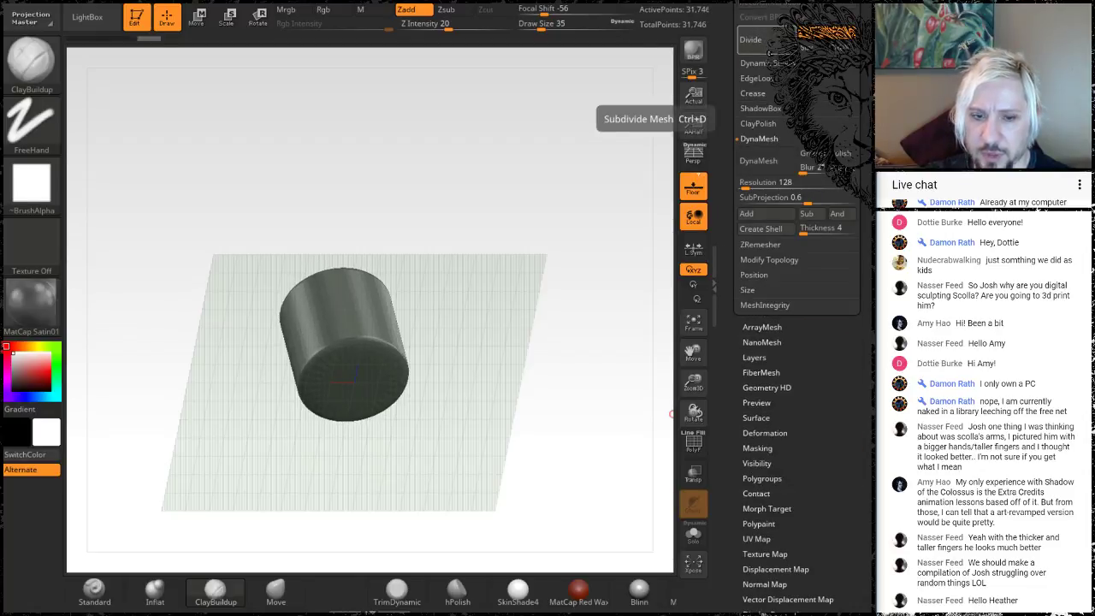
Step: Choose the Standard brush and activate radial symmetry for sculpting around the cylinder's end face
left_click_drag(516, 330, 514, 371)
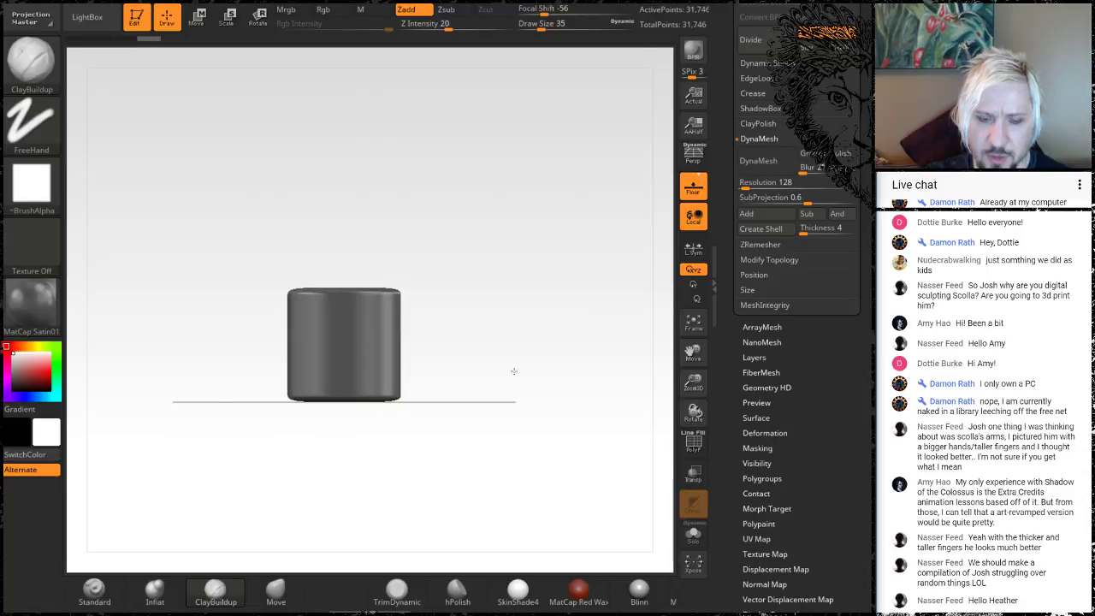
left_click_drag(493, 431, 480, 248)
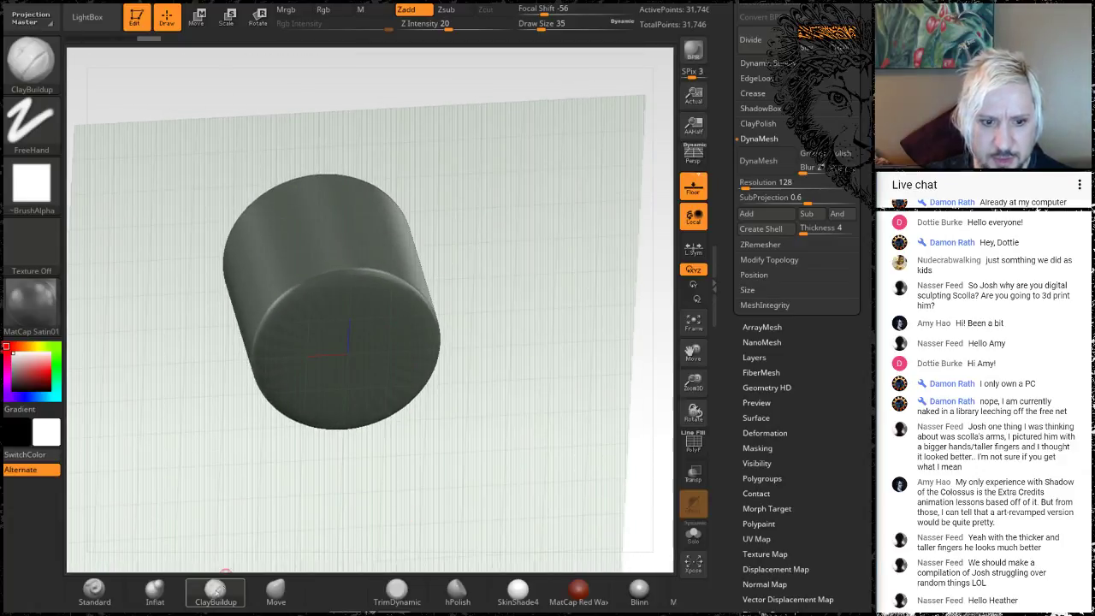
left_click(104, 592)
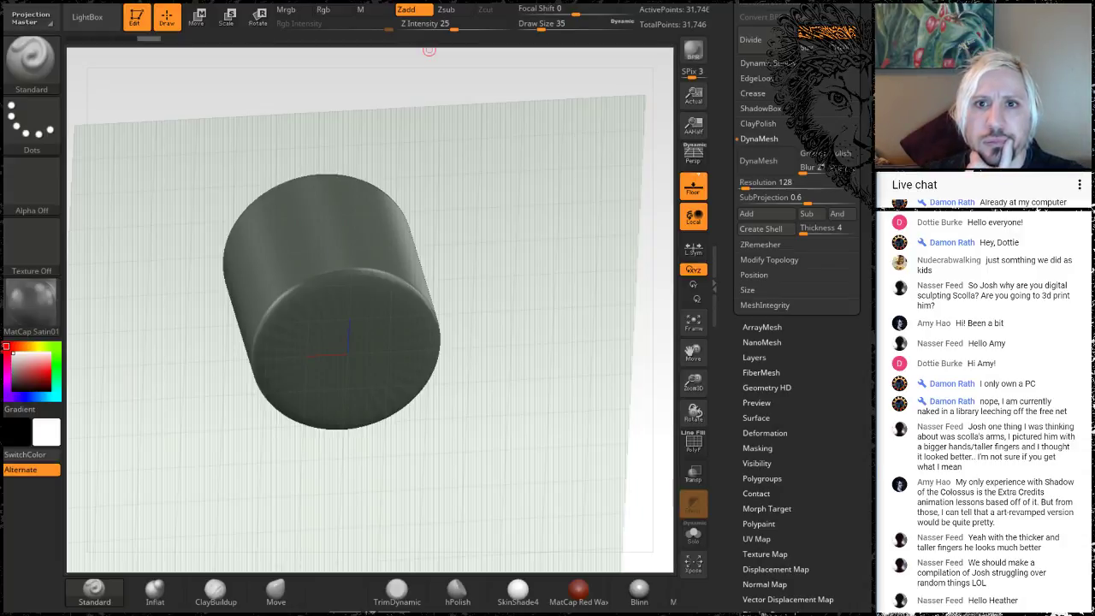
mouse_move(599, 2)
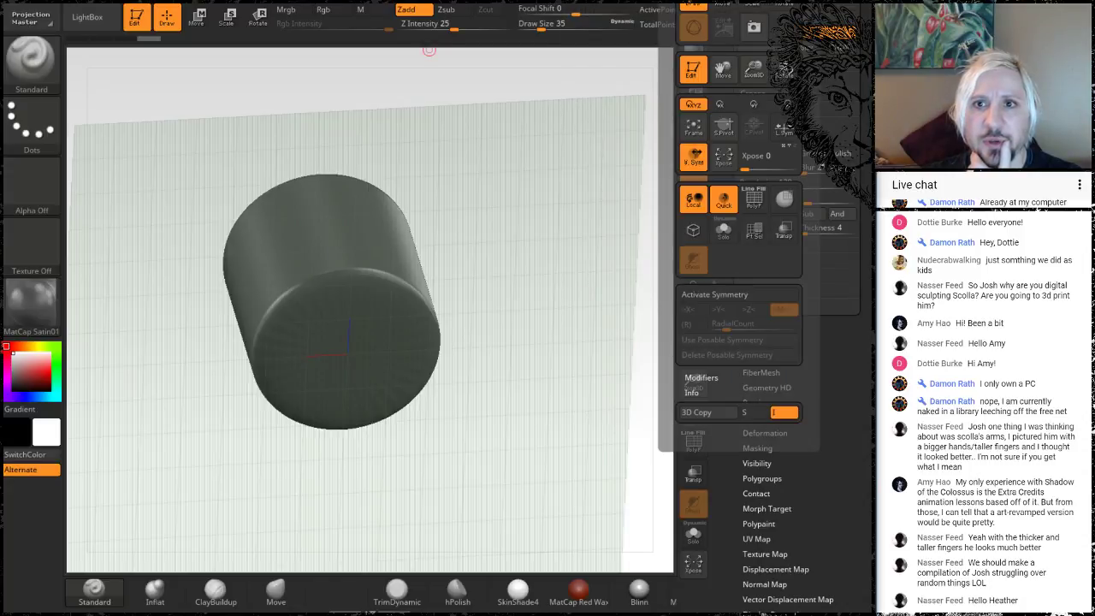
mouse_move(694, 1)
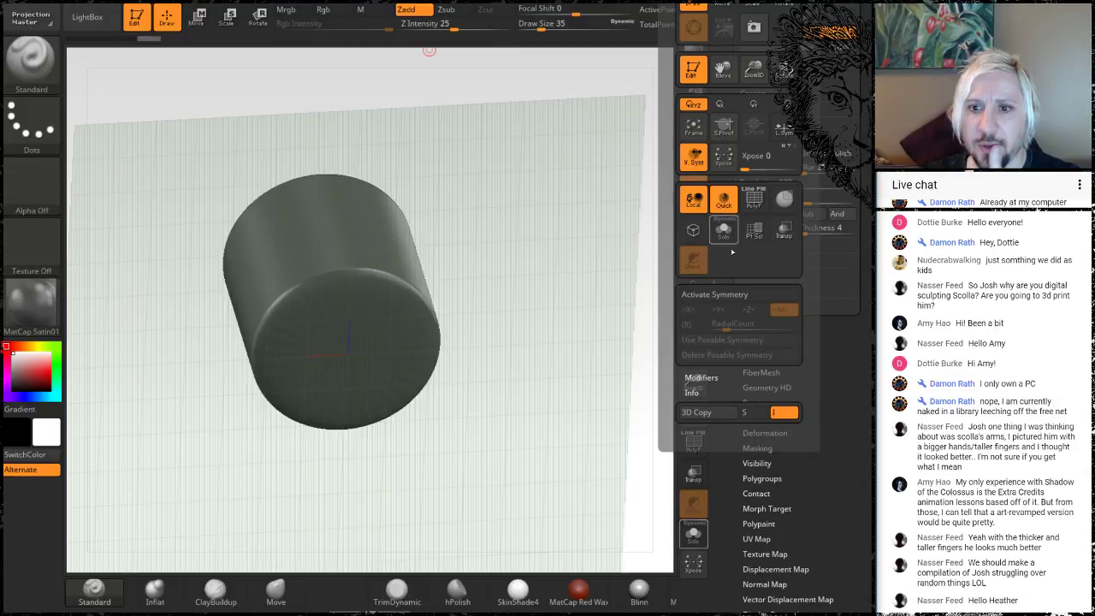
left_click(713, 295)
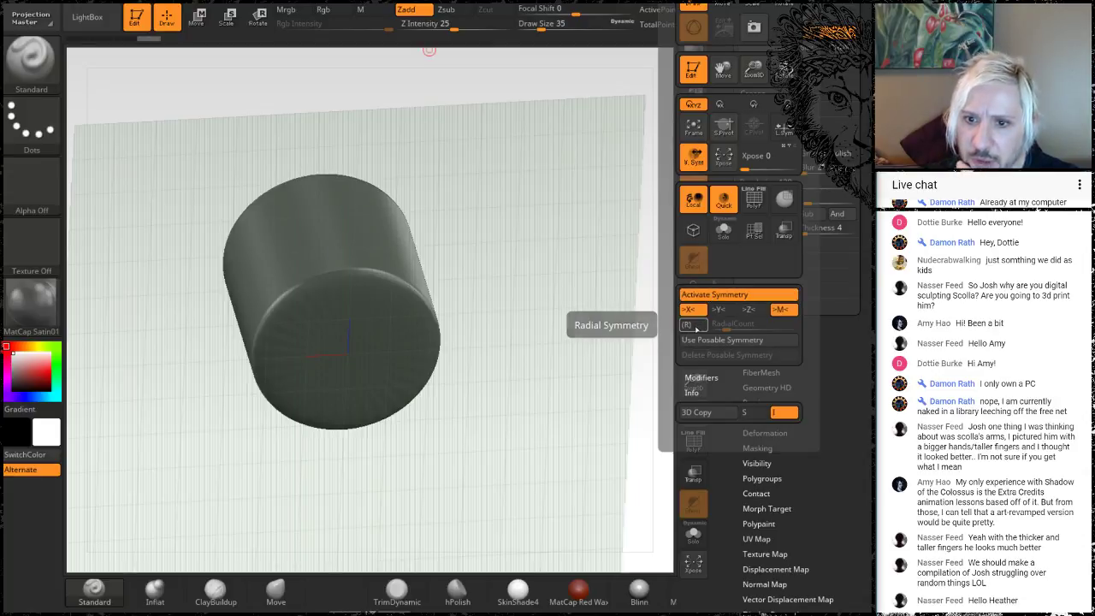
left_click(696, 325)
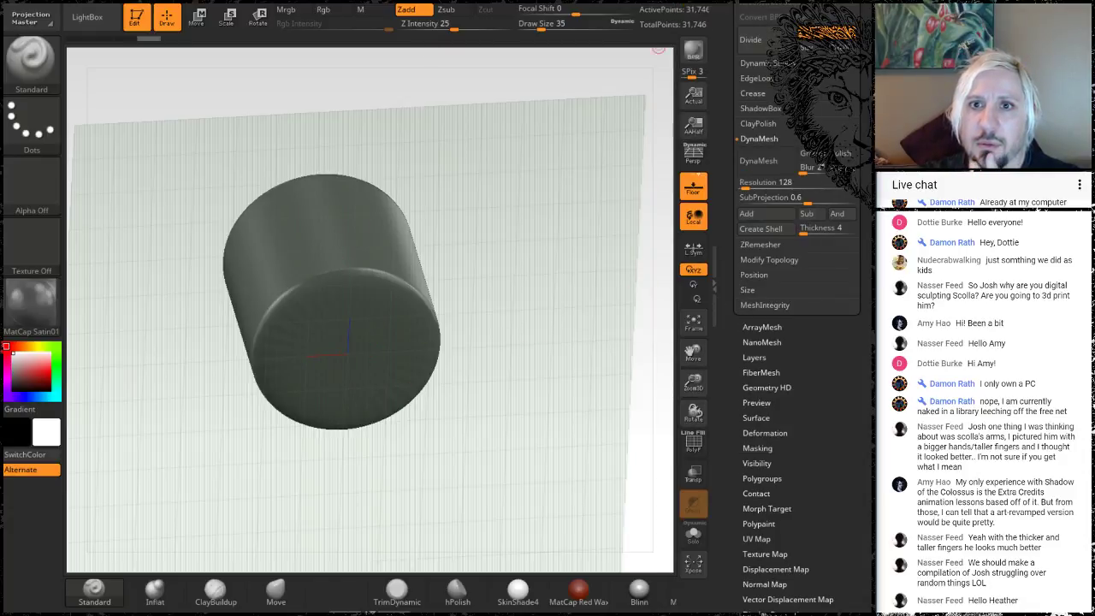
mouse_move(692, 1)
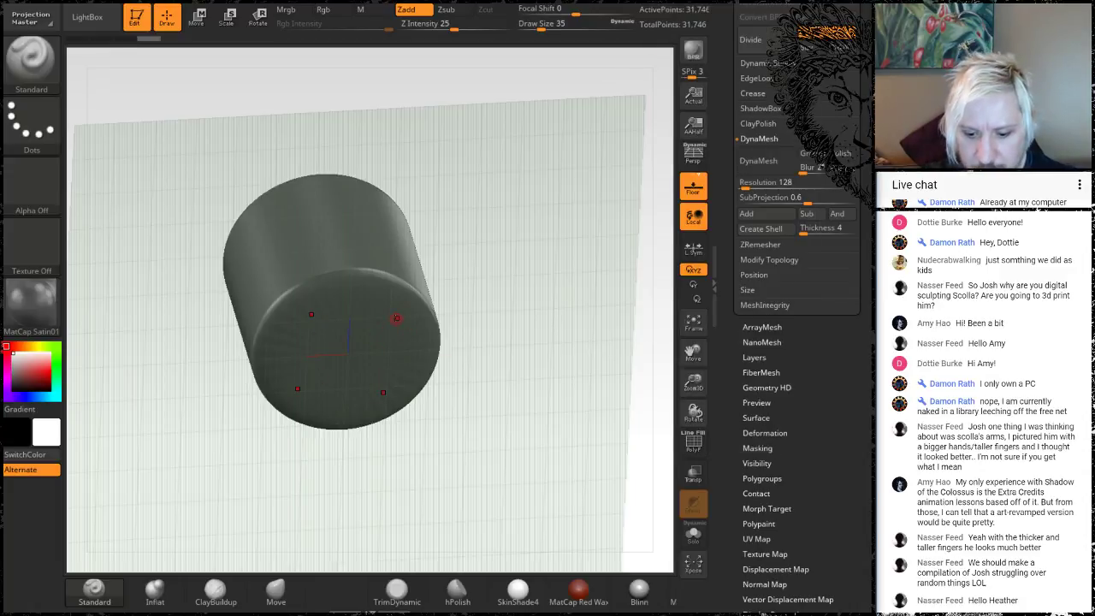
Step: Sculpt four large raised lumps around the cylinder's end face using the Standard brush at draw size 136
scroll(395, 316, "up", 5)
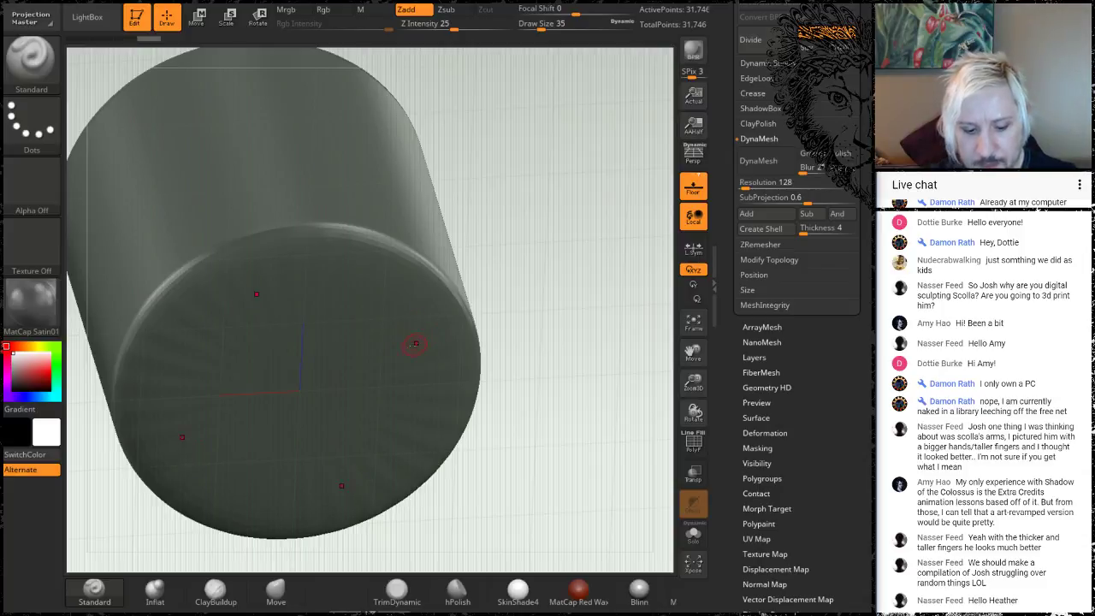
key("space")
mouse_move(423, 331)
left_mouse_down()
mouse_move(442, 331)
mouse_move(386, 349)
mouse_move(401, 362)
mouse_move(432, 306)
mouse_move(427, 367)
mouse_move(419, 333)
mouse_move(435, 320)
left_mouse_up()
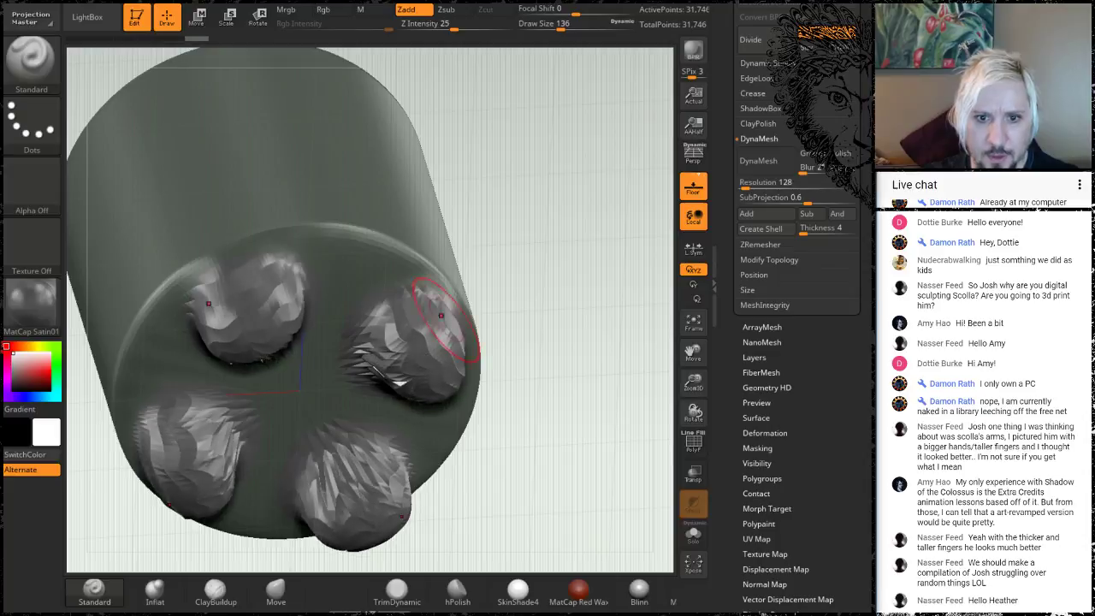
Step: Extend the four raised lumps on the cylinder's end face into longer legs using the Standard brush at draw size 136
left_click_drag(567, 232, 566, 316)
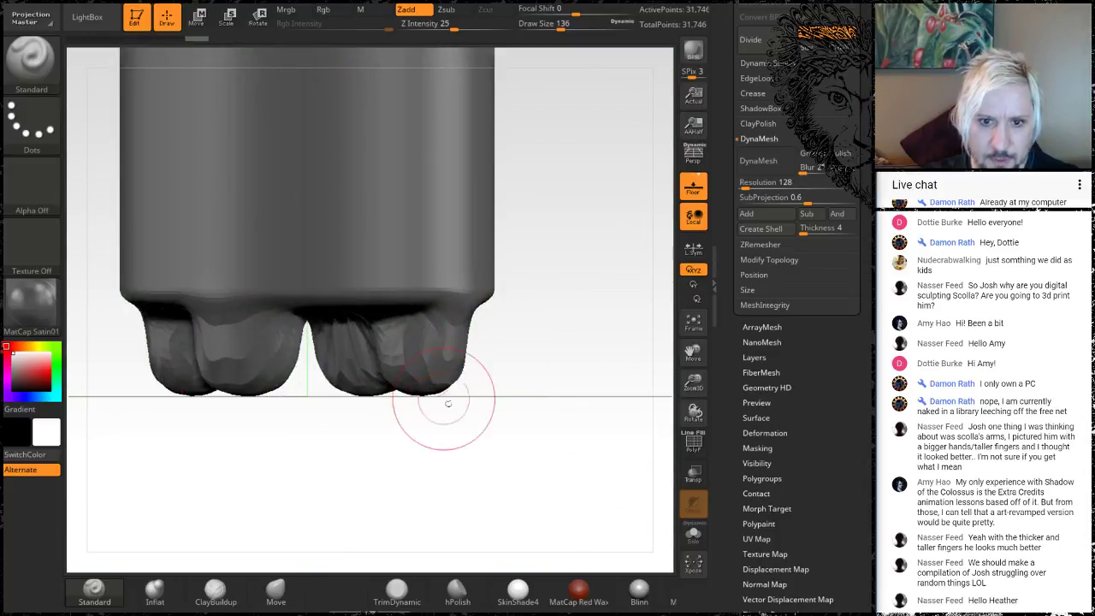
left_click_drag(514, 399, 481, 304)
mouse_move(416, 318)
left_mouse_down()
mouse_move(419, 332)
mouse_move(424, 320)
left_mouse_up()
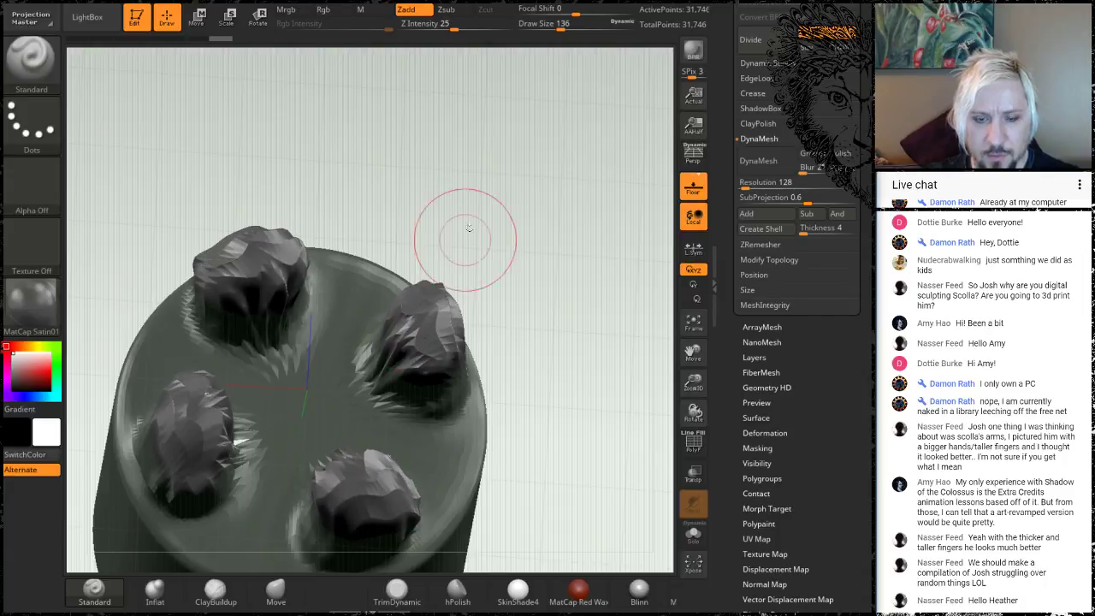
mouse_move(467, 240)
left_mouse_down()
mouse_move(497, 327)
mouse_move(483, 369)
mouse_move(519, 308)
mouse_move(537, 324)
mouse_move(514, 286)
mouse_move(538, 337)
mouse_move(526, 320)
mouse_move(507, 360)
left_mouse_up()
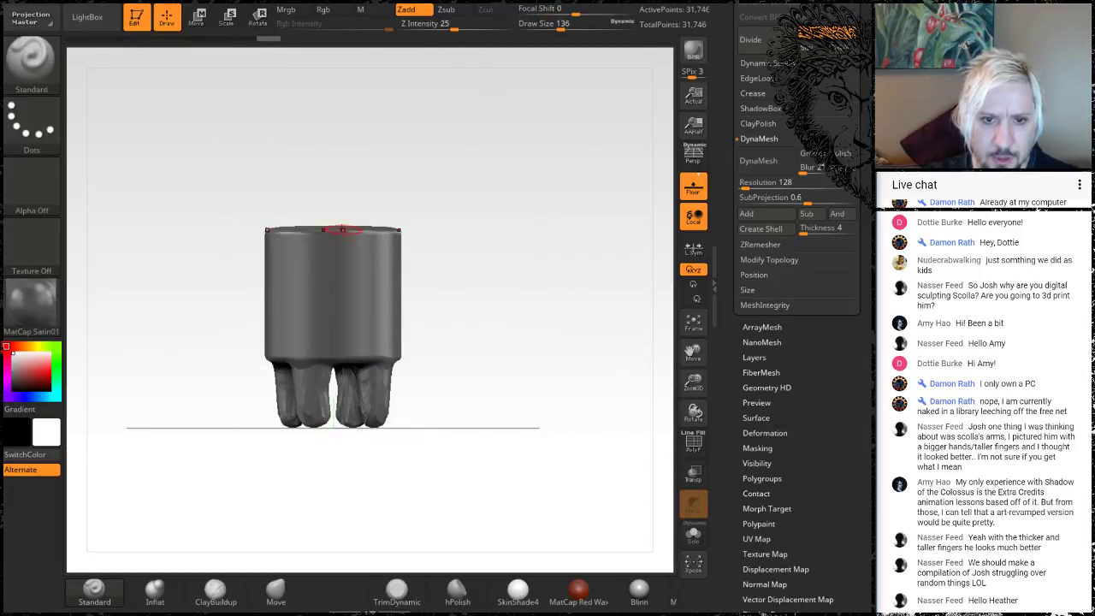
Step: Slice the cylinder mesh with the SliceRect brush just above the base of the four legs
key("ctrl+shift")
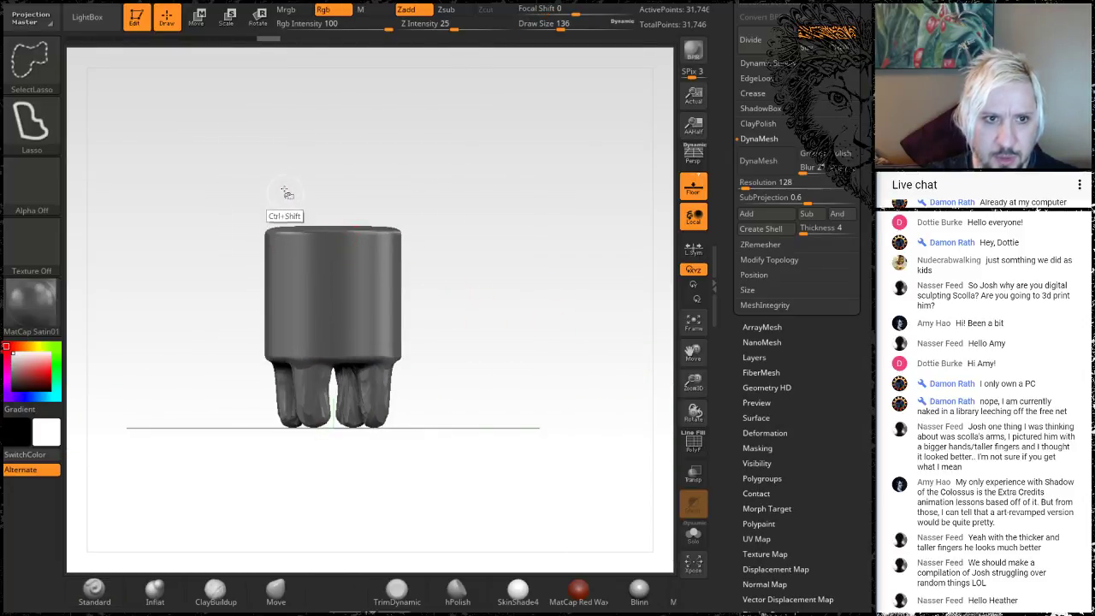
left_click(31, 60)
mouse_move(274, 128)
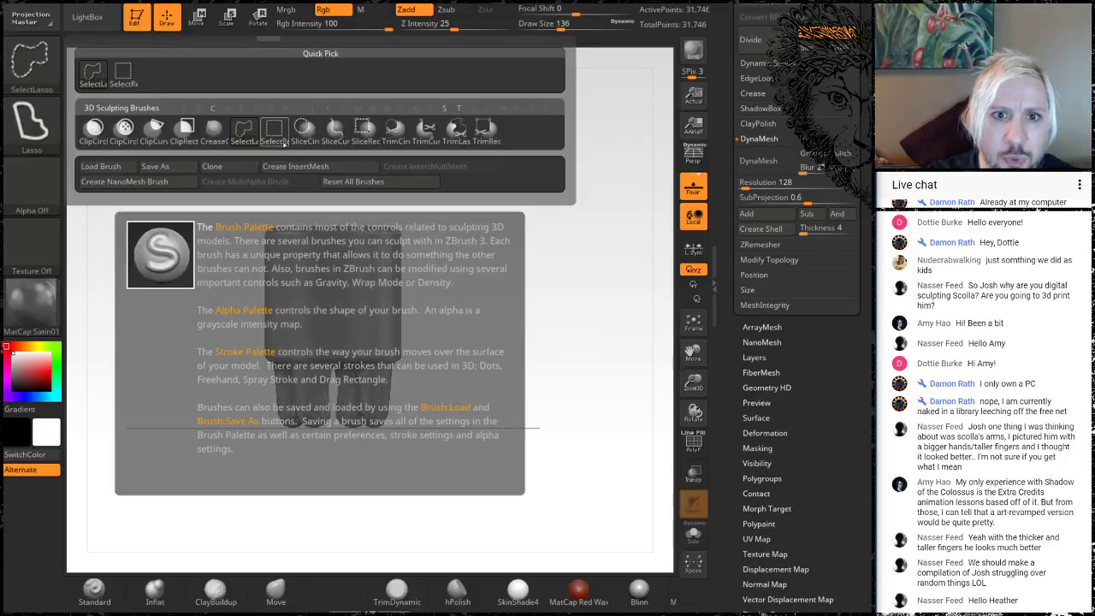
left_click(360, 135)
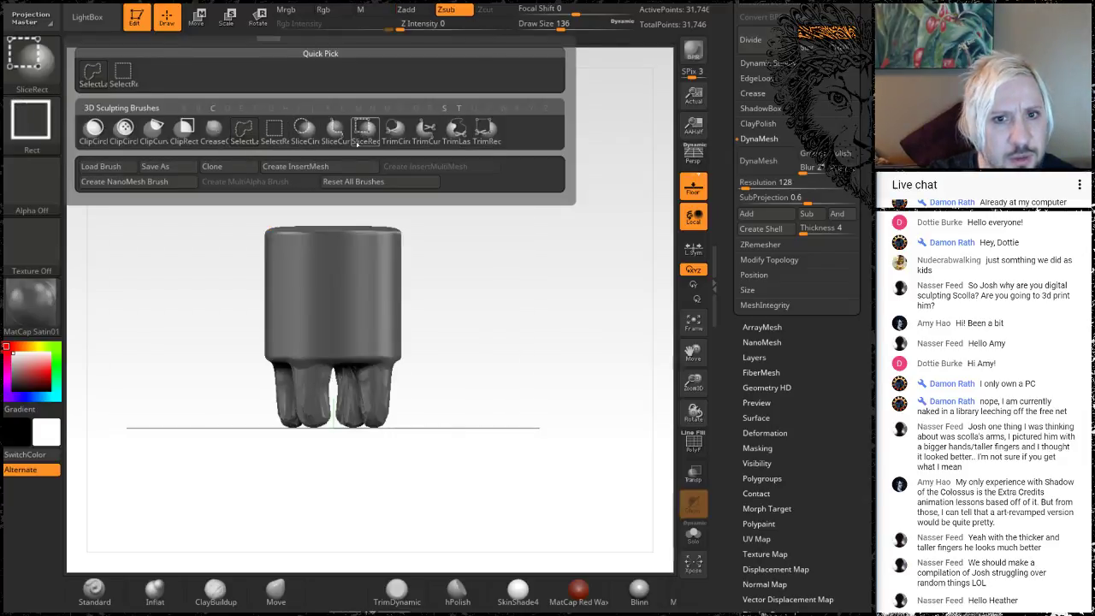
mouse_move(223, 428)
left_mouse_down("ctrl+shift")
mouse_move(403, 377)
mouse_move(425, 341)
mouse_move(441, 342)
left_mouse_up("ctrl+shift")
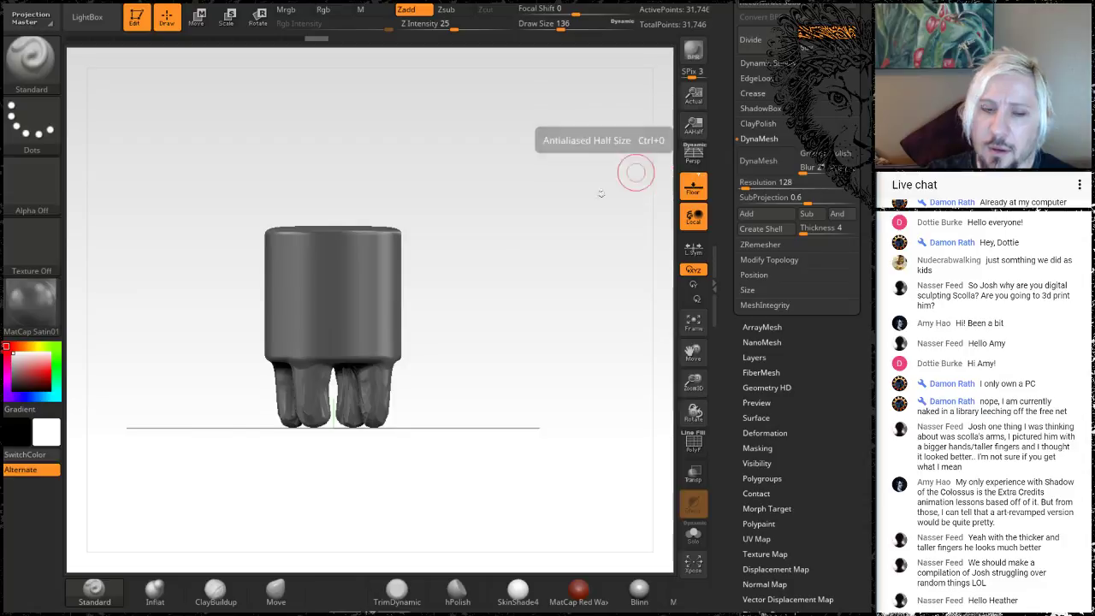
left_click_drag(254, 475, 450, 351, "ctrl+shift")
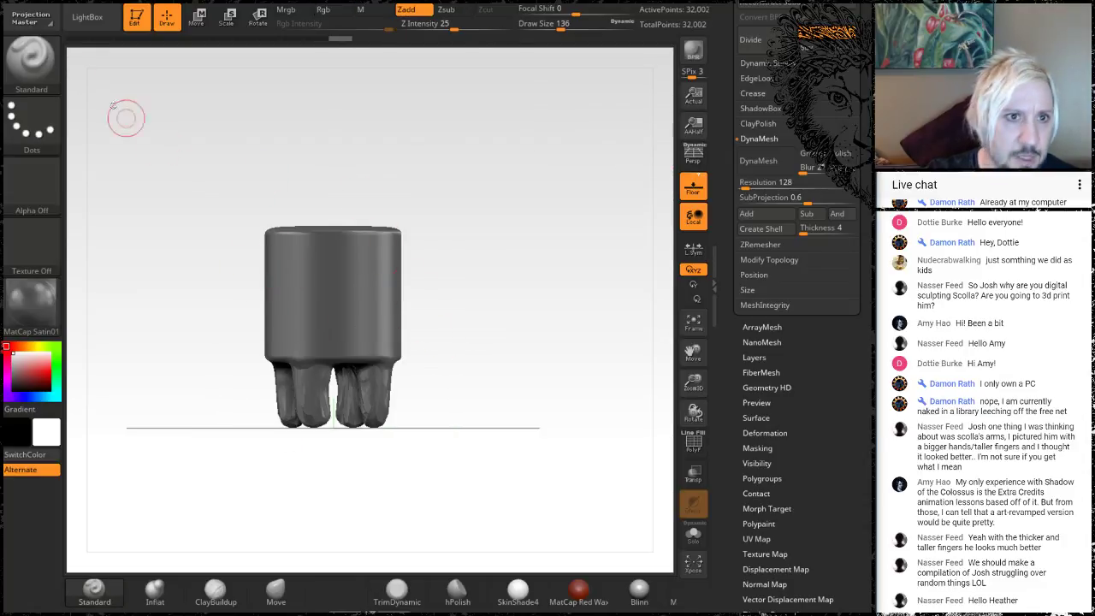
Step: Choose the TrimRect brush for cutting the cylinder with a rectangular selection
left_click(25, 55)
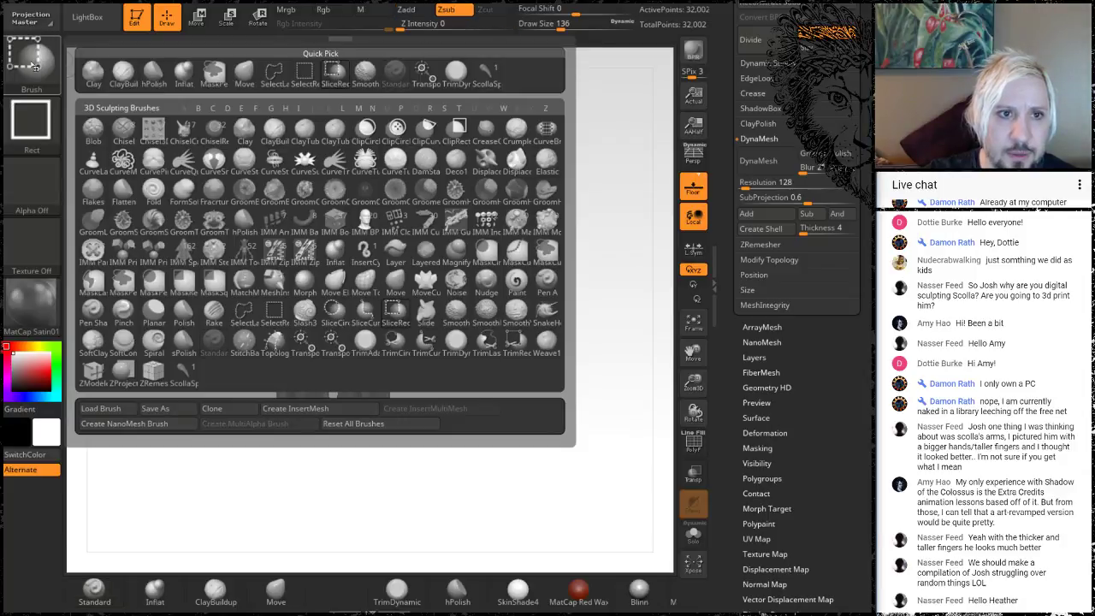
left_click(33, 63, "ctrl+shift")
left_click(28, 61, "ctrl+shift")
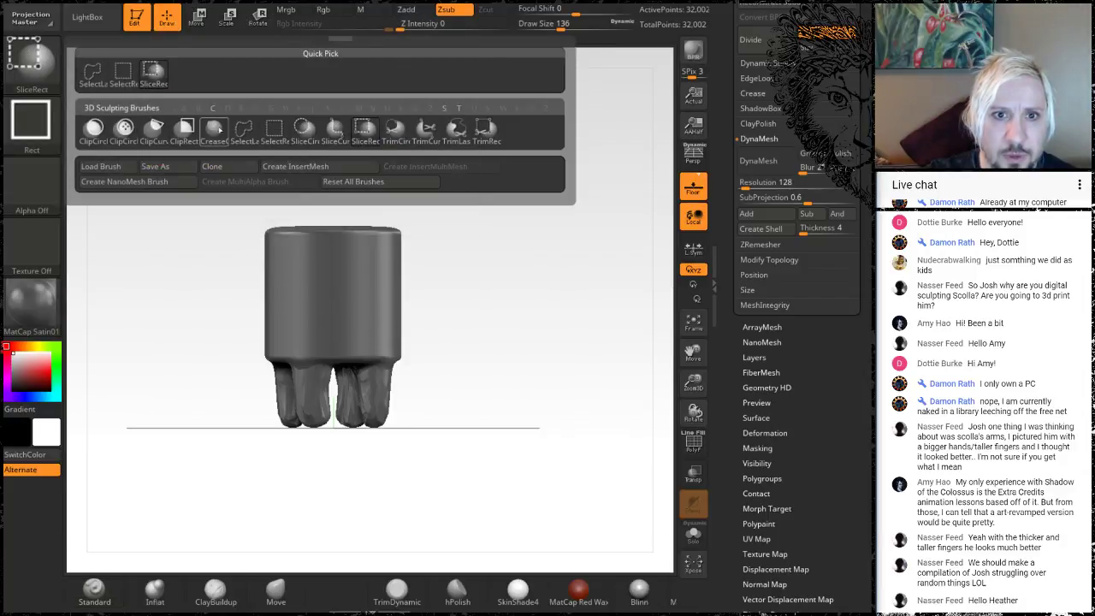
mouse_move(305, 130)
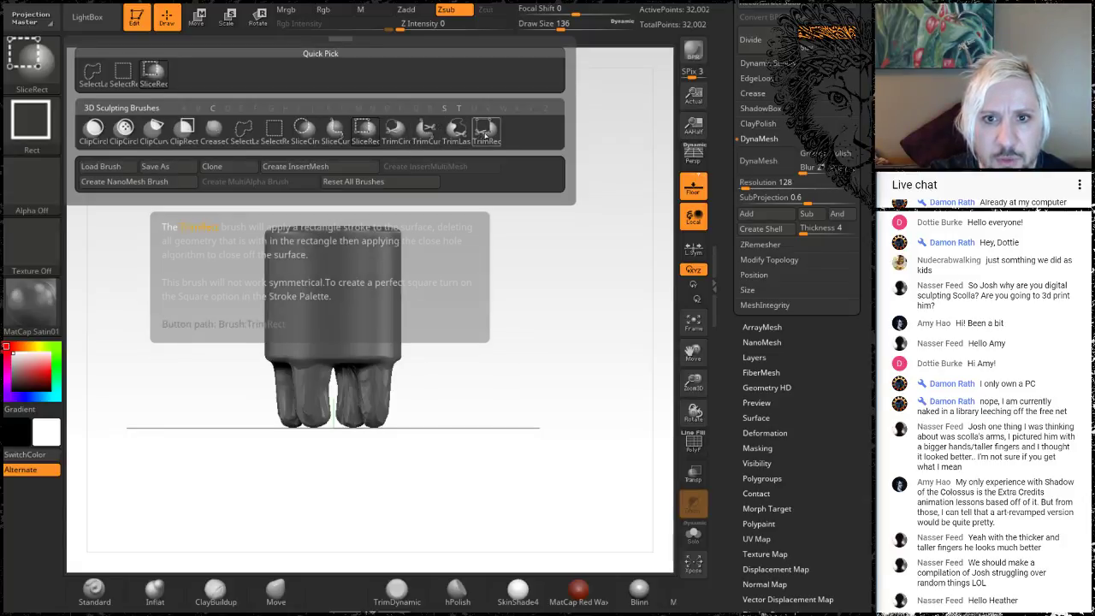
left_click(375, 182)
Step: Try trimming away the cylinder's upper body and its leg portion with rectangular cuts, undoing each attempt
mouse_move(202, 183)
left_mouse_down("ctrl+shift")
mouse_move(451, 349)
mouse_move(403, 216)
mouse_move(420, 288)
mouse_move(458, 359)
left_mouse_up("ctrl+shift")
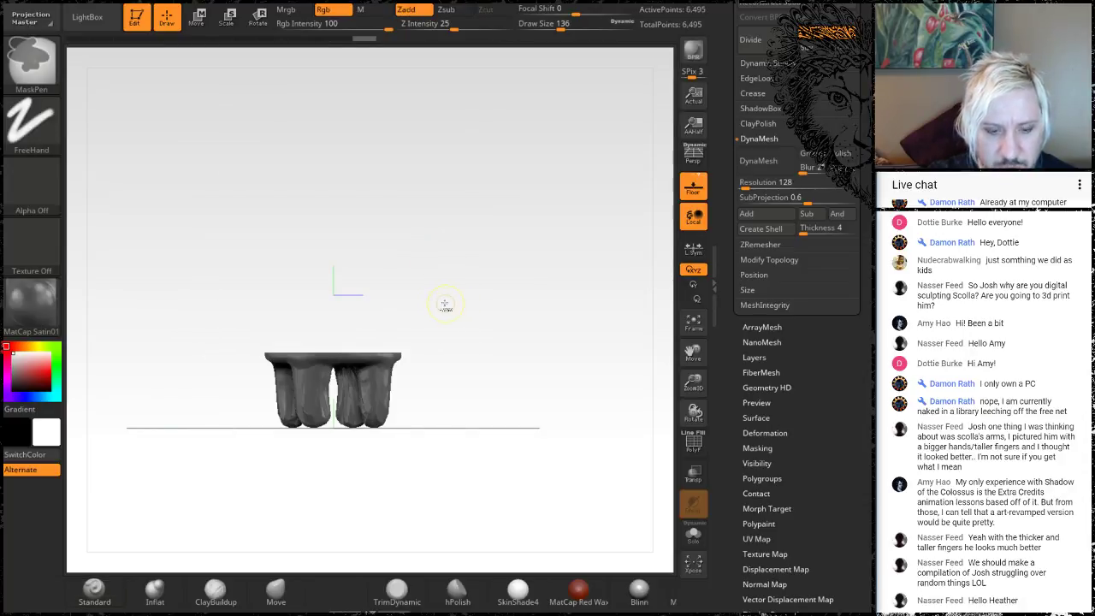
key("ctrl+z")
mouse_move(185, 517)
left_mouse_down("ctrl+shift")
mouse_move(477, 342)
mouse_move(484, 351)
left_mouse_up("ctrl+shift")
key("ctrl+z")
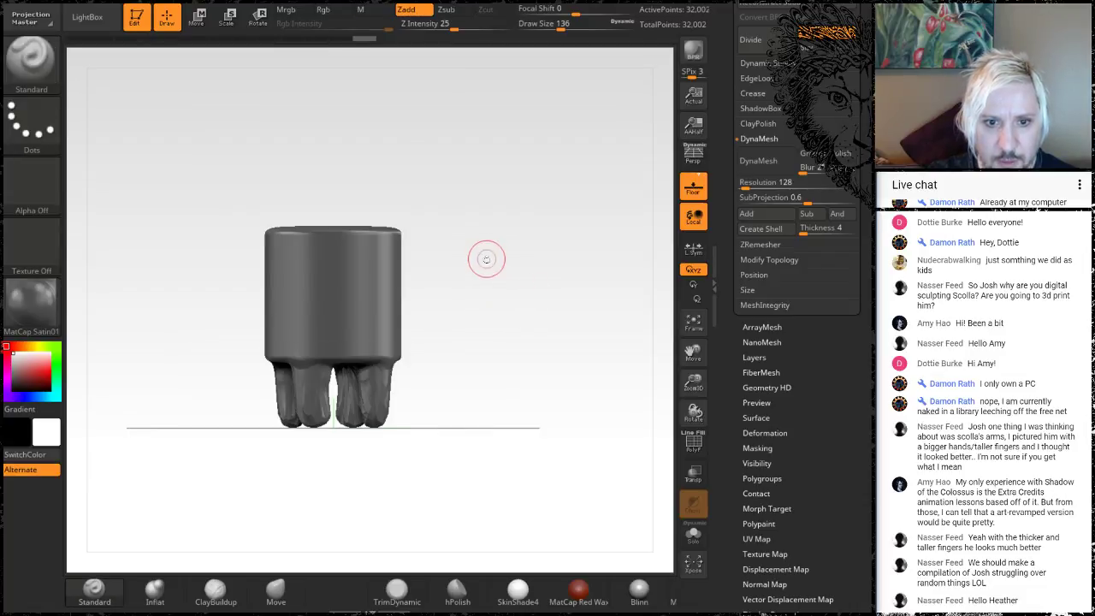
left_click_drag(463, 463, 218, 350, "ctrl+shift")
key("ctrl")
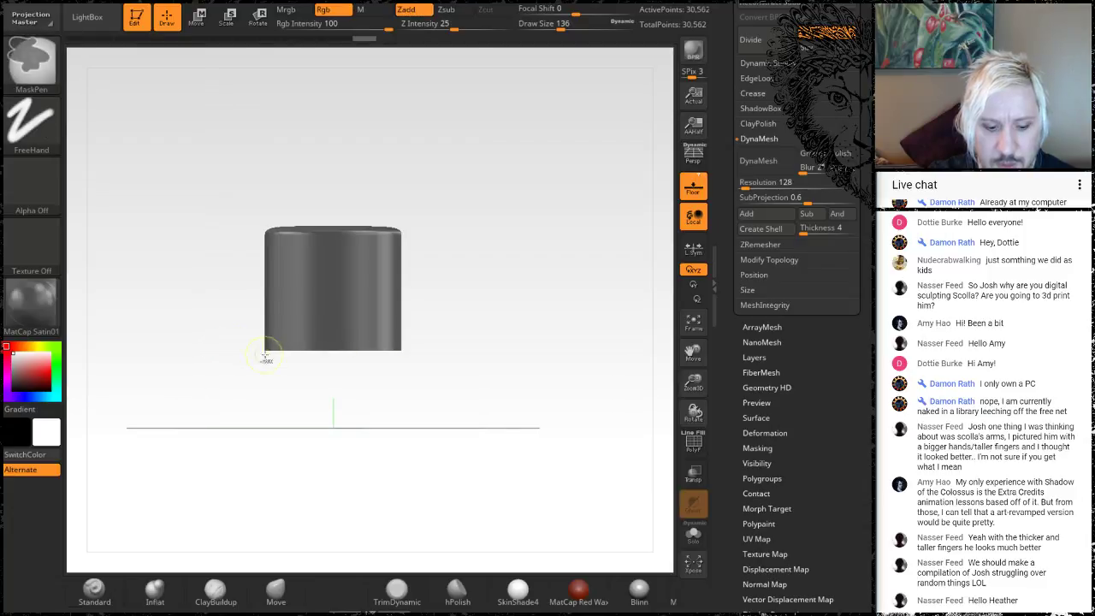
key("ctrl+z")
Step: Trim off the cylinder's upper body, keeping a thin slab above the legs, and remesh with DynaMesh at resolution 128
mouse_move(228, 172)
left_mouse_down("ctrl+shift")
mouse_move(509, 361)
mouse_move(457, 392)
mouse_move(457, 336)
left_mouse_up("ctrl+shift")
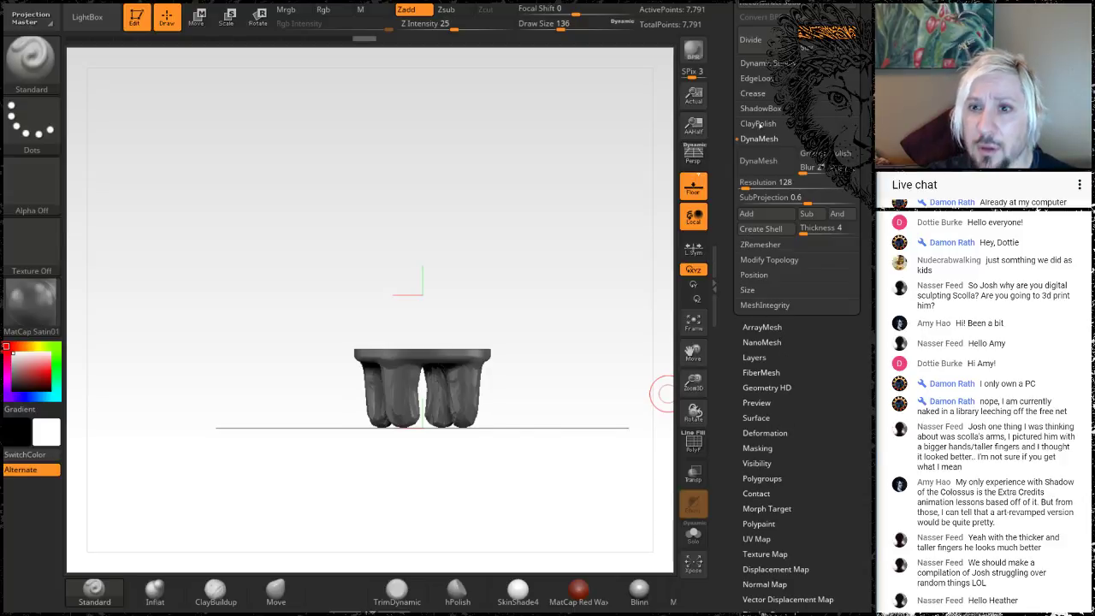
left_click_drag(822, 350, 815, 424)
left_click(762, 313)
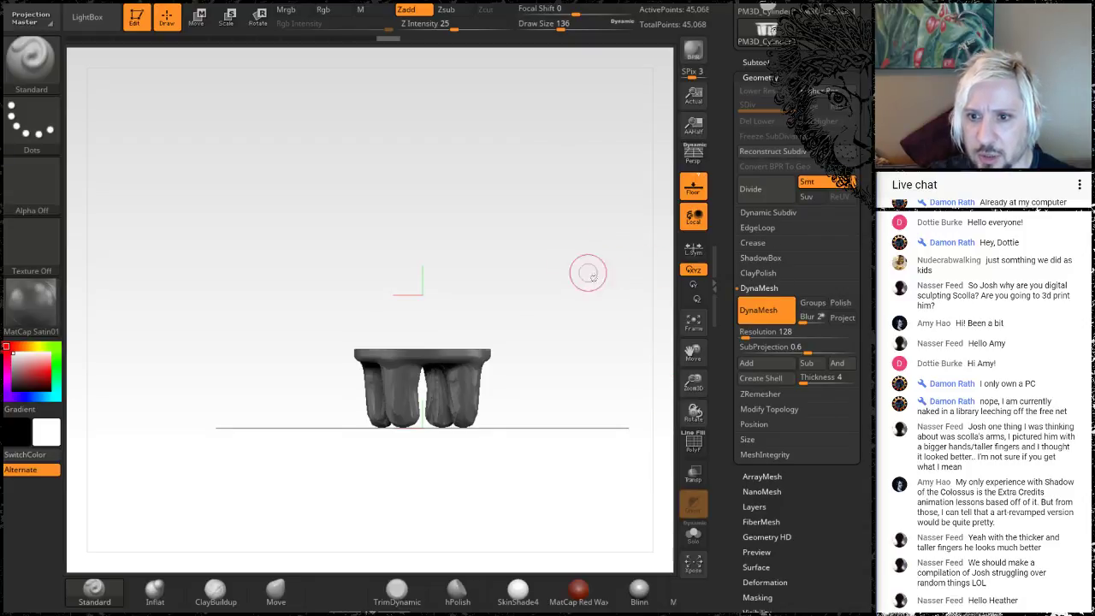
Step: Smooth the rough surfaces of the legs beneath the slab
left_click_drag(526, 404, 618, 418, "alt")
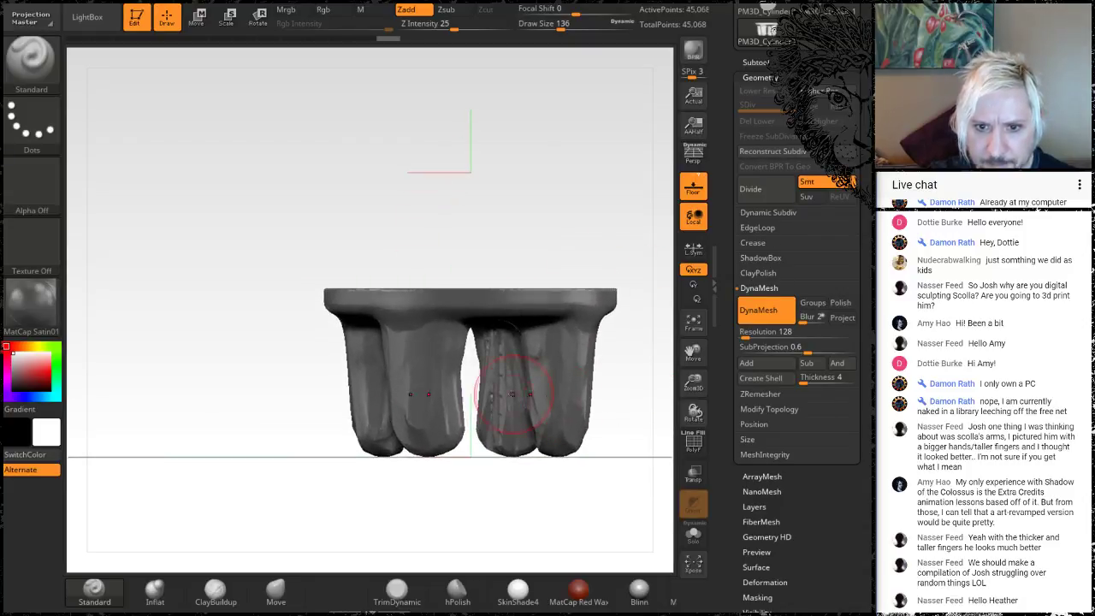
mouse_move(504, 376)
left_mouse_down("shift")
mouse_move(493, 421)
mouse_move(410, 377)
left_mouse_up("shift")
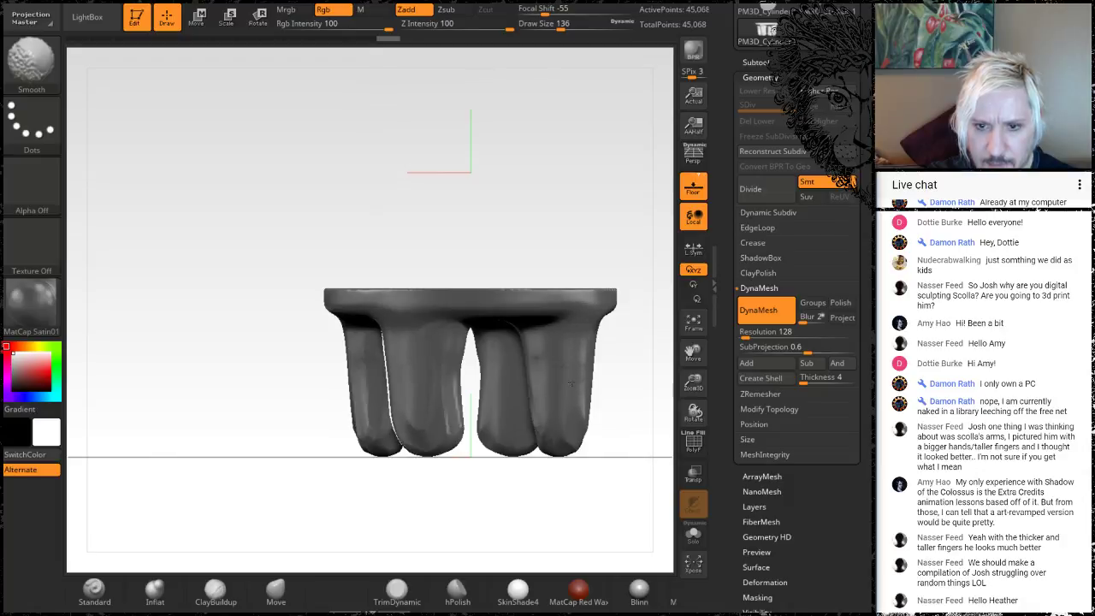
left_click_drag(171, 342, 282, 299)
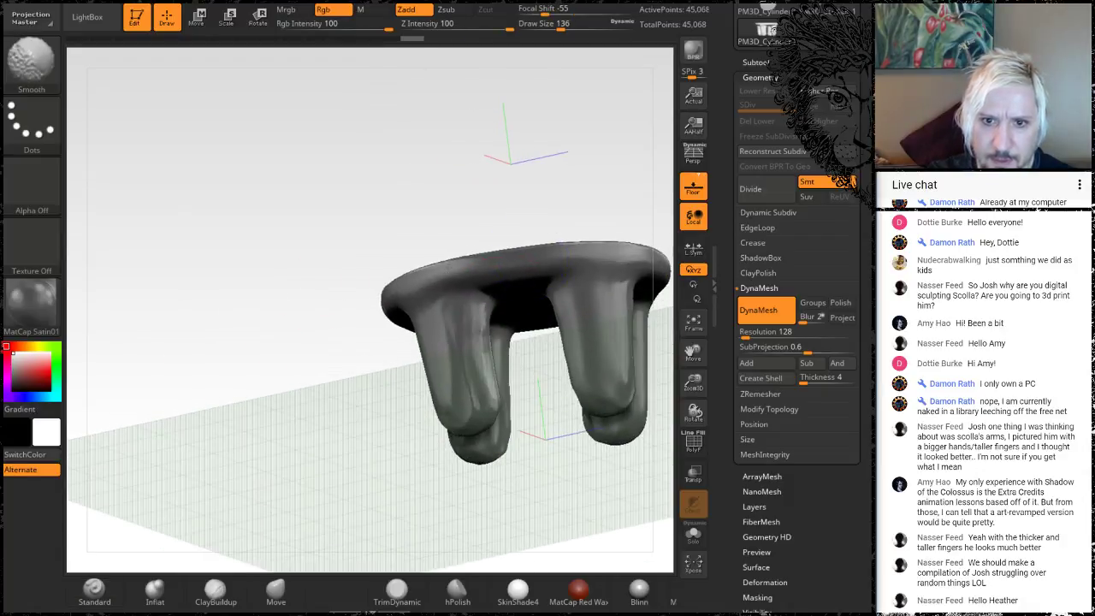
mouse_move(309, 383)
left_mouse_down()
mouse_move(428, 212)
mouse_move(553, 189)
mouse_move(521, 317)
mouse_move(511, 239)
mouse_move(543, 284)
left_mouse_up()
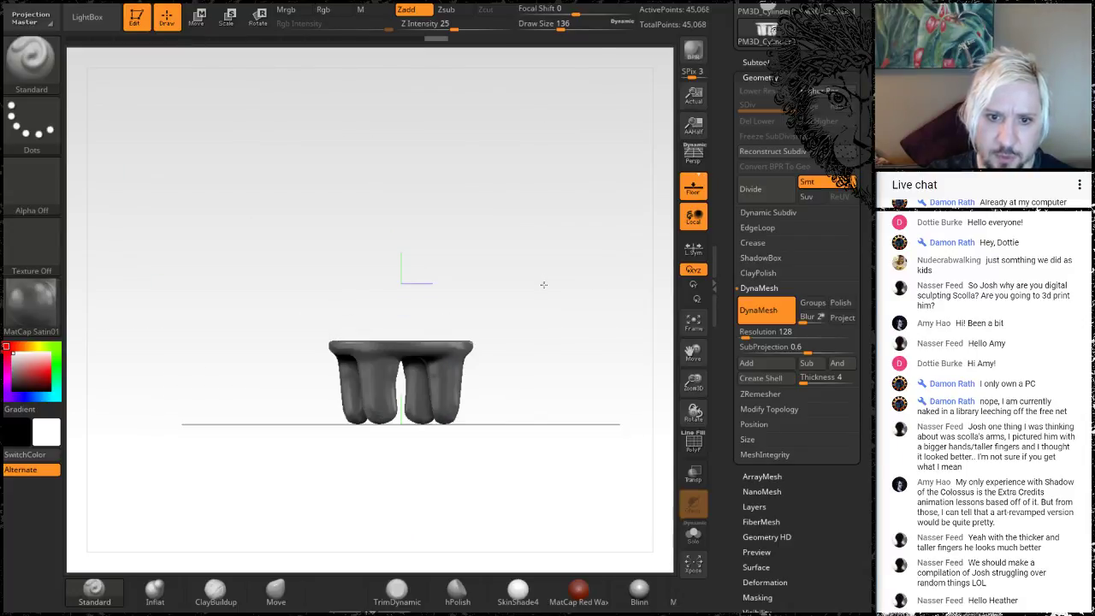
left_click_drag(577, 399, 657, 359)
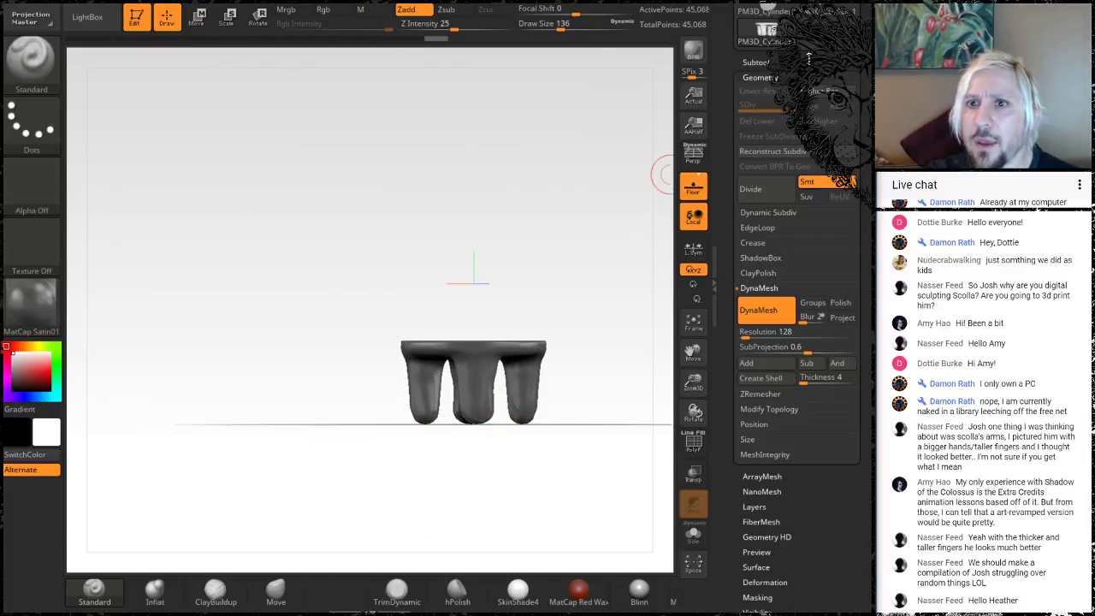
Step: Expand the subtool list and switch back to the full creature tool that has the PM3D_Cylinder3D1 subtool
left_click_drag(758, 63, 759, 59)
left_click(757, 57)
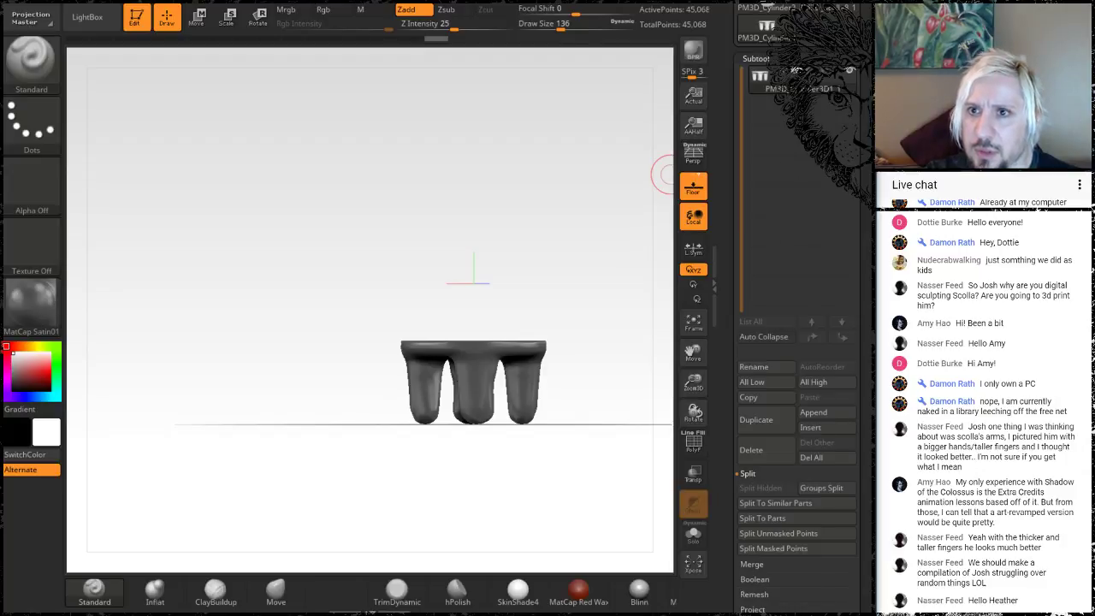
left_click(829, 8)
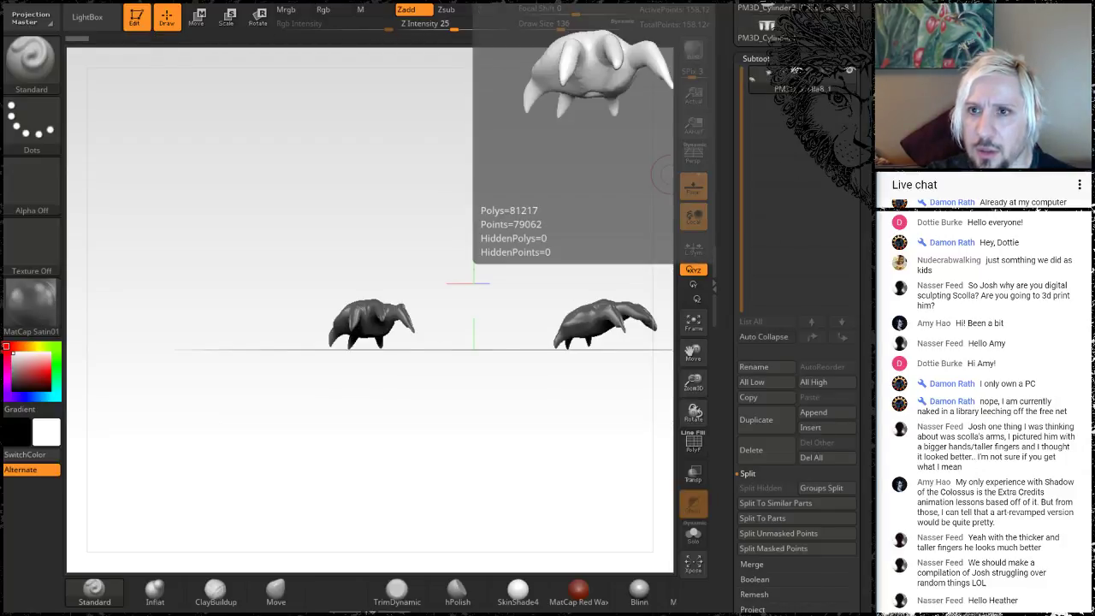
left_click(828, 28)
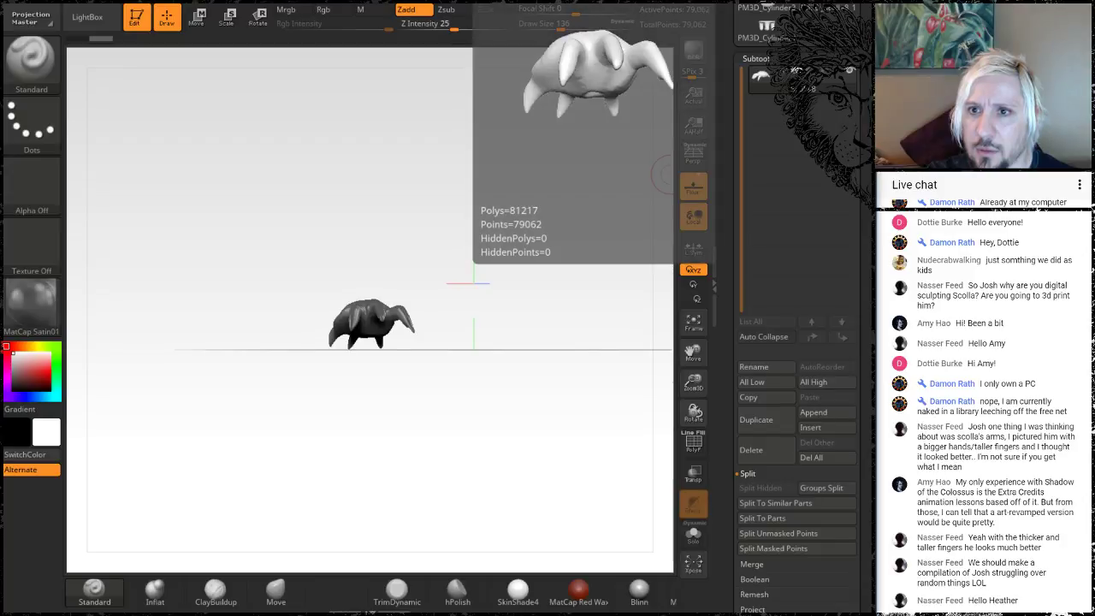
left_click_drag(823, 36, 823, 157)
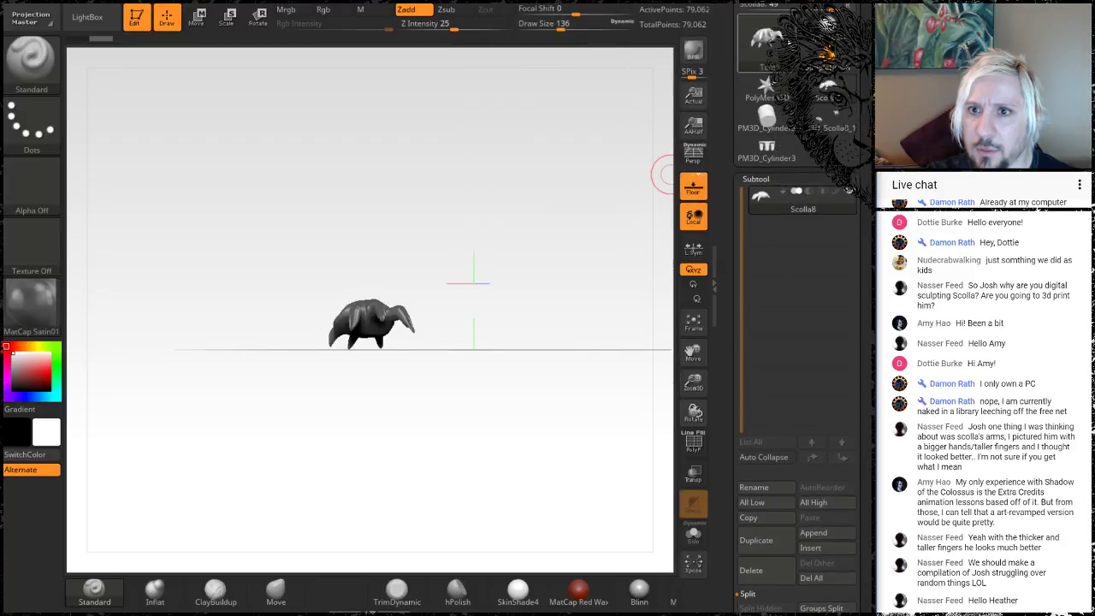
left_click(778, 39)
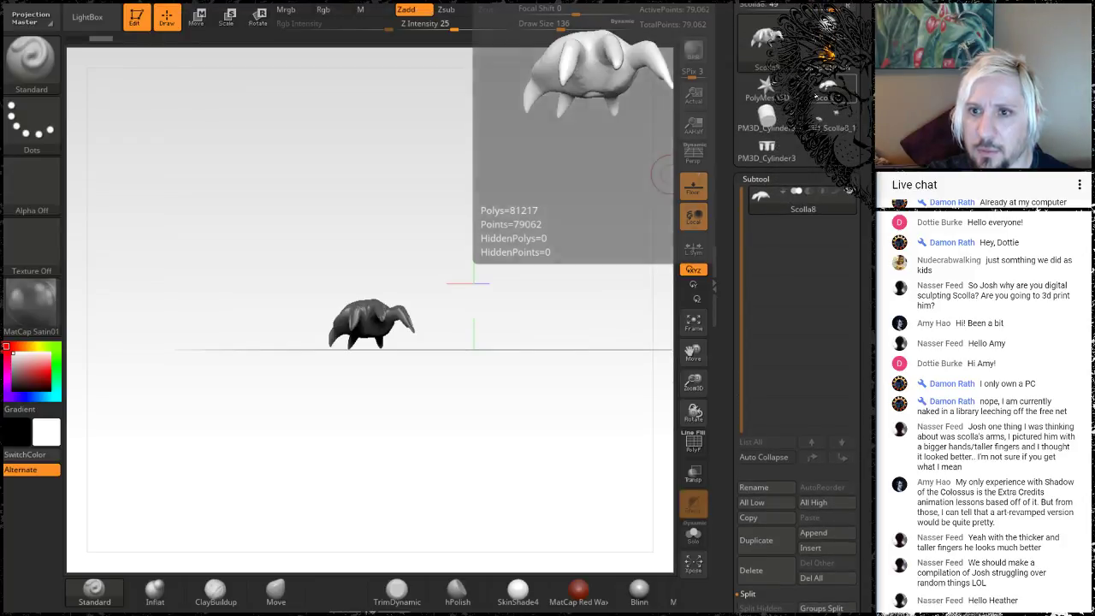
left_click(767, 121)
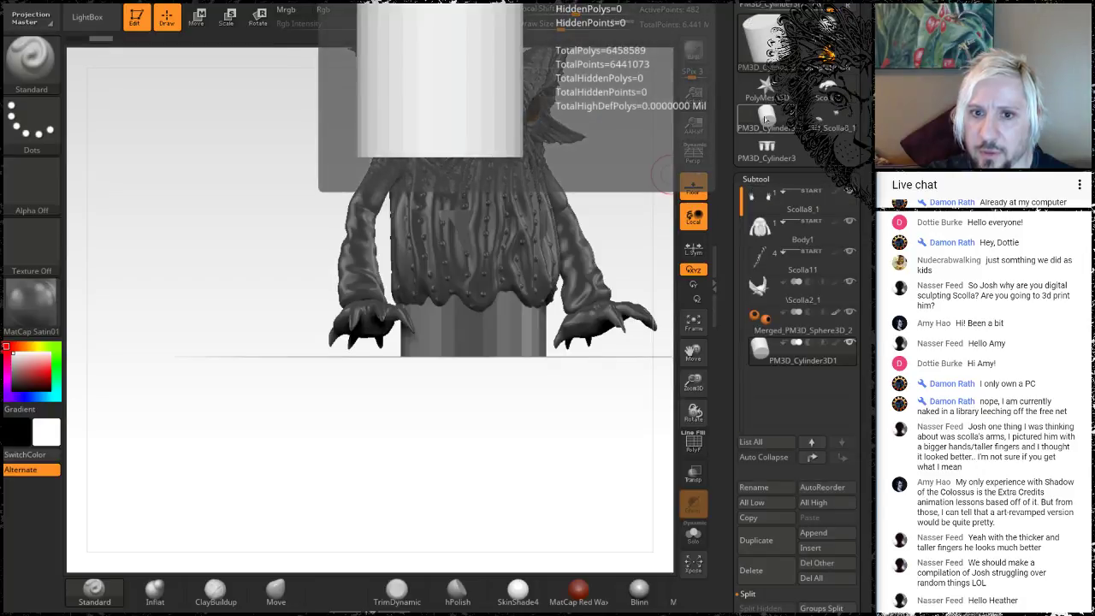
Step: Delete the plain cylinder subtool beneath the creature's body
left_click_drag(607, 163, 459, 281, "alt")
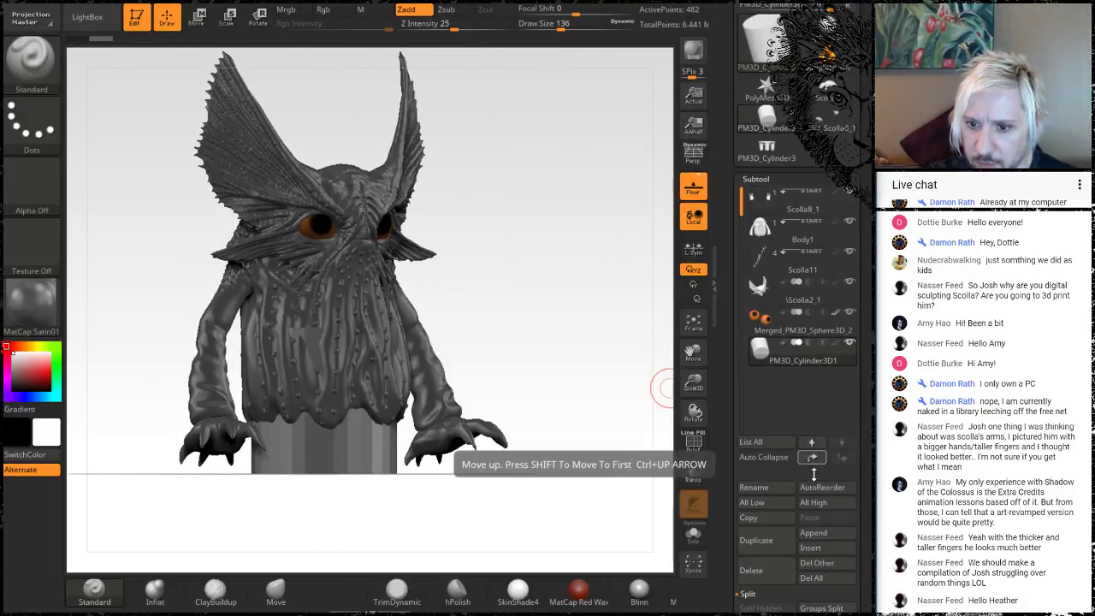
left_click(776, 575)
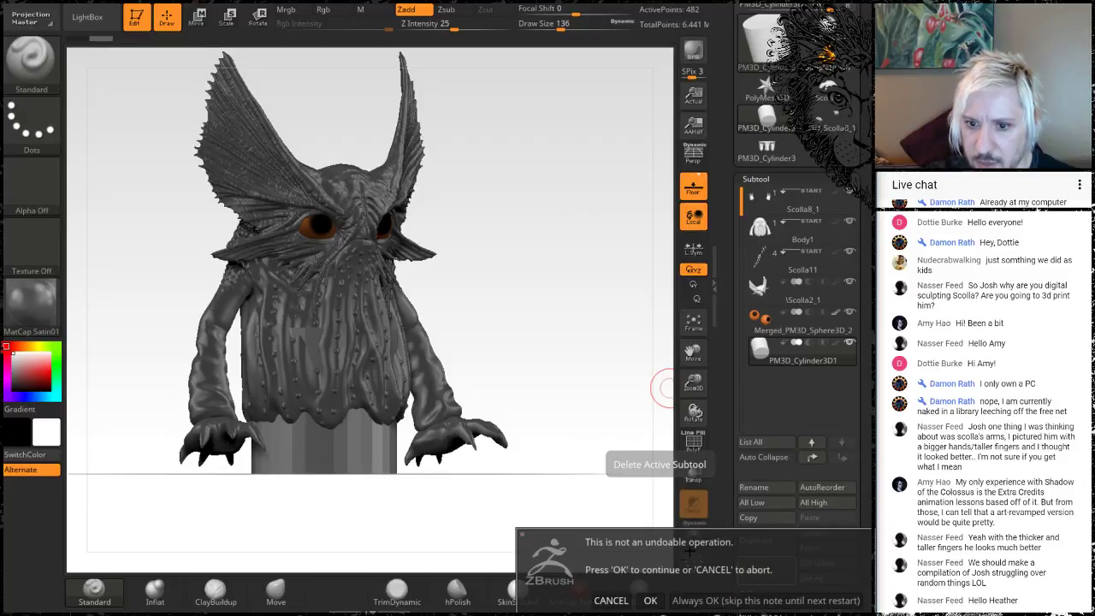
left_click(650, 601)
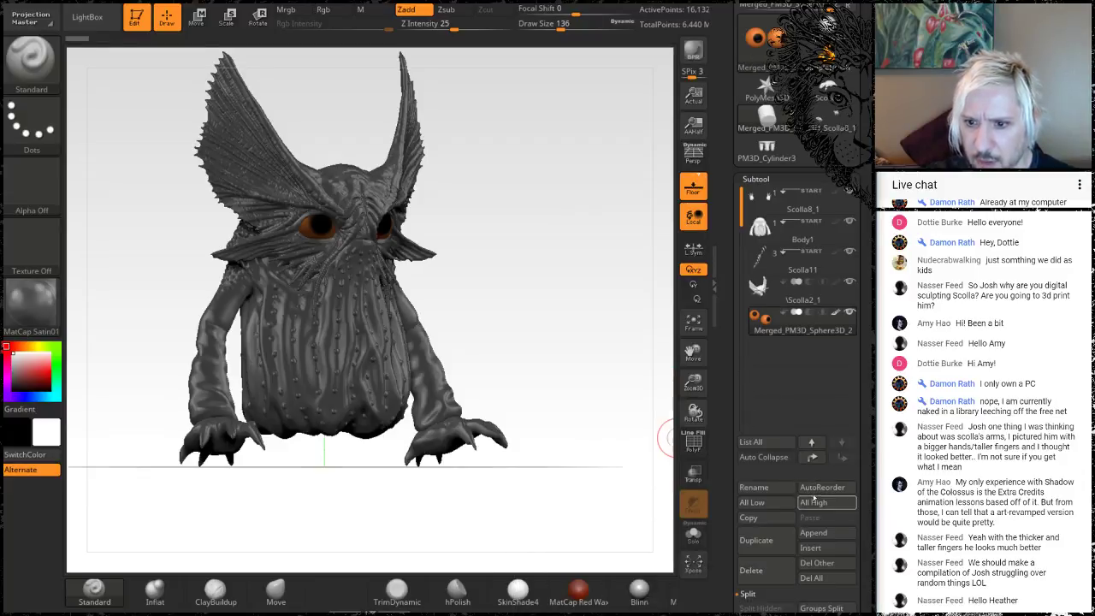
Step: Append the trimmed leg mesh PM3D_Cylinder3 as a subtool of the creature and activate the Move gizmo in front view
left_click(827, 539)
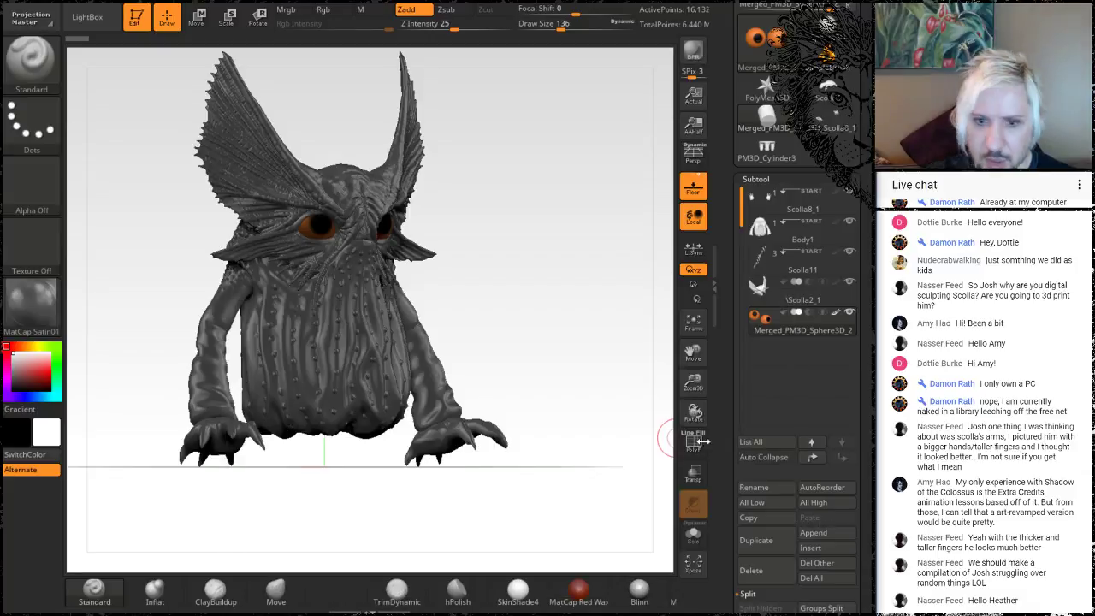
left_click(837, 535)
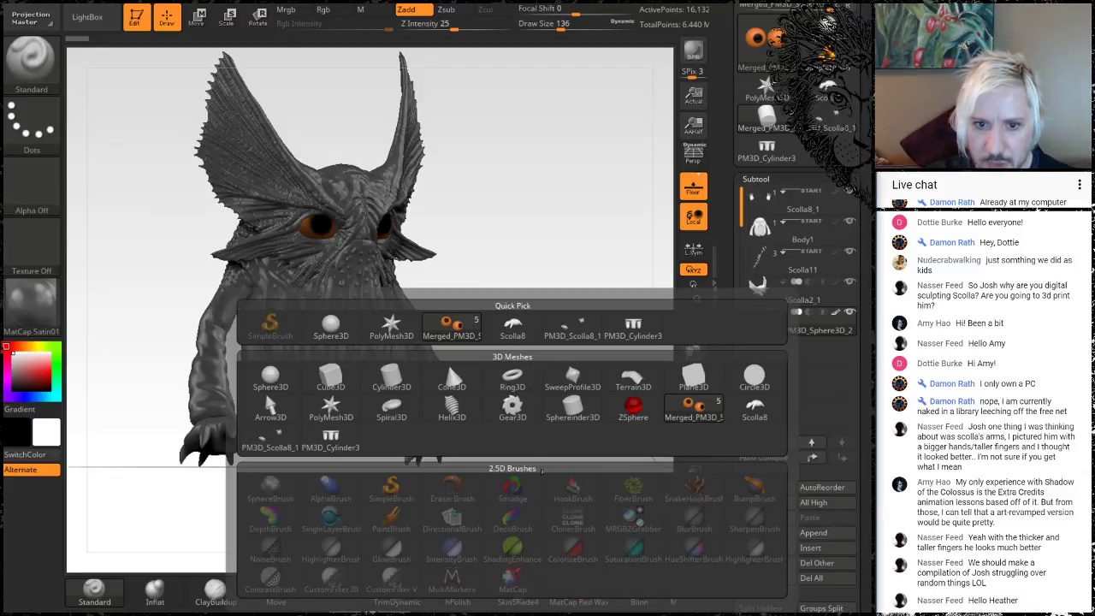
left_click(340, 434)
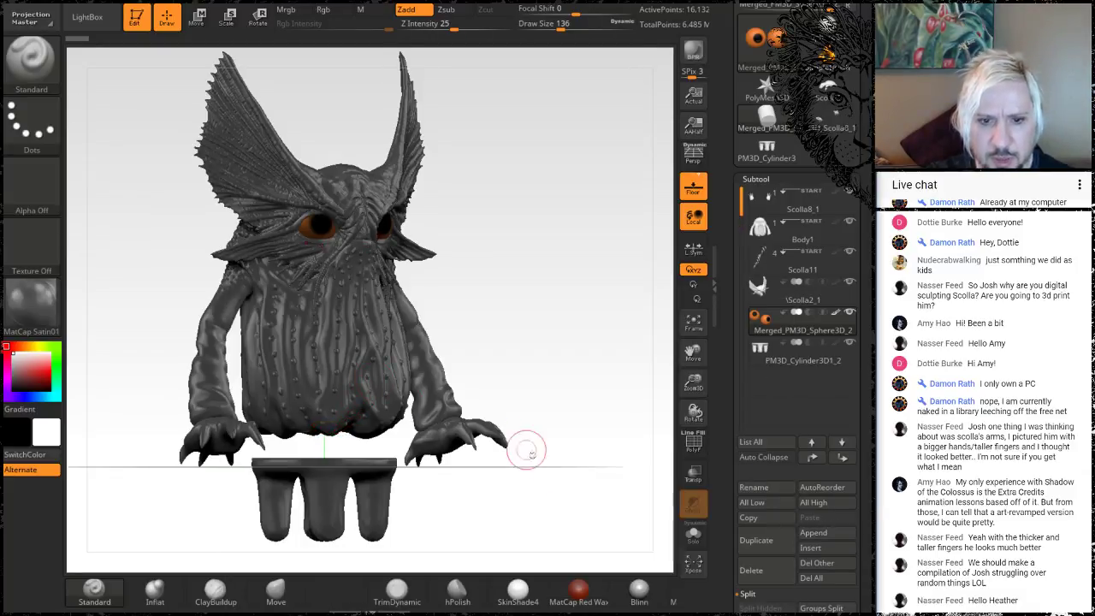
mouse_move(526, 503)
left_mouse_down()
mouse_move(521, 538)
mouse_move(522, 490)
mouse_move(518, 503)
left_mouse_up()
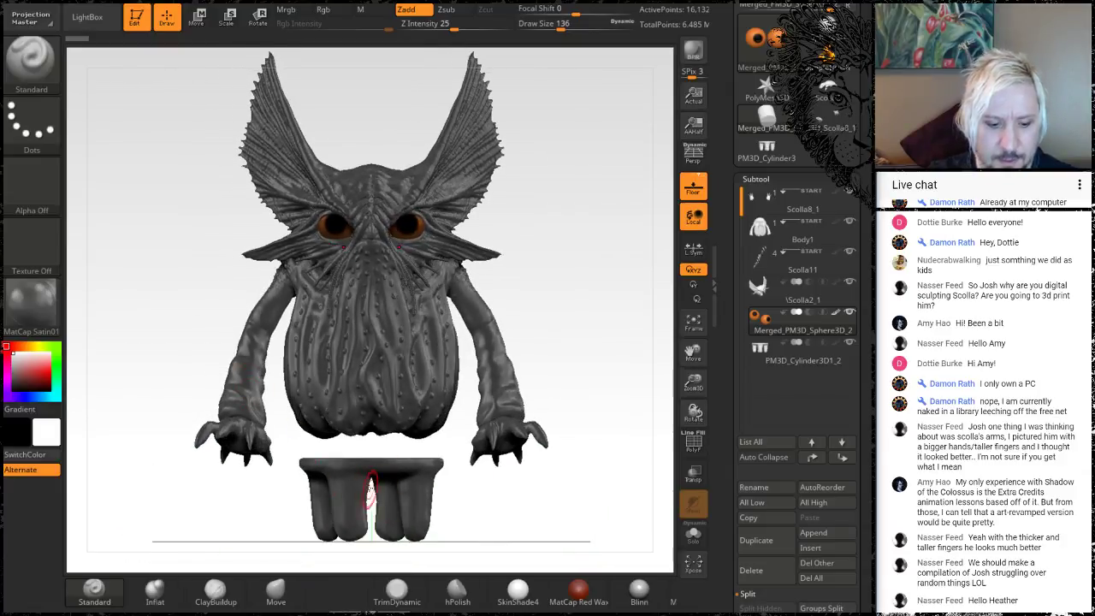
key("w")
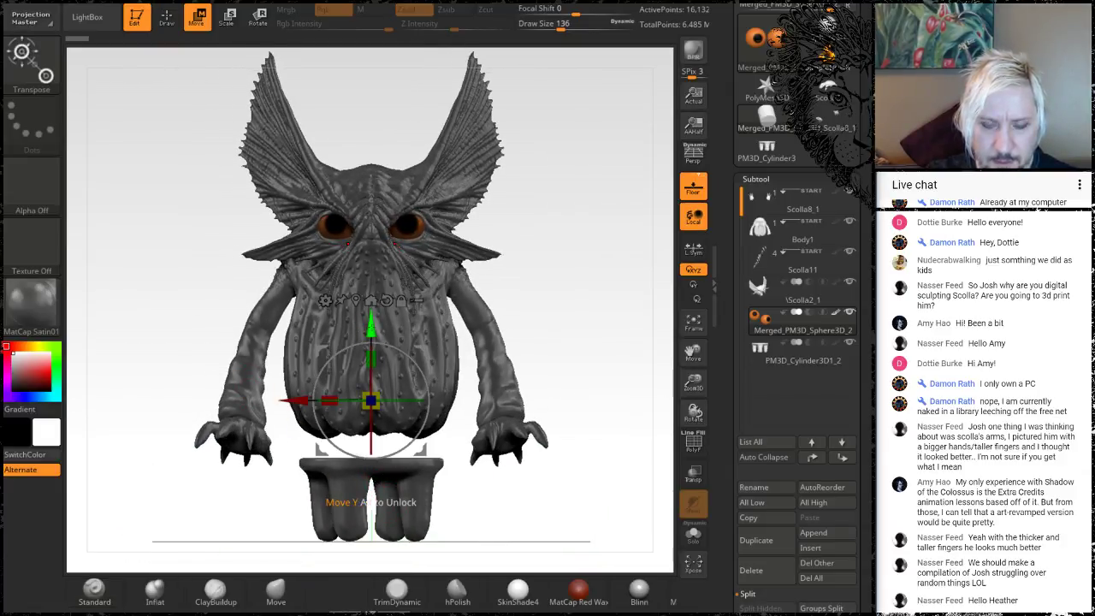
Step: Select the PM3D_Cylinder3D1_2 leg subtool and raise it until its top slab sits inside the underside of the creature's body
left_click_drag(372, 327, 372, 303)
left_click_drag(371, 377, 371, 401)
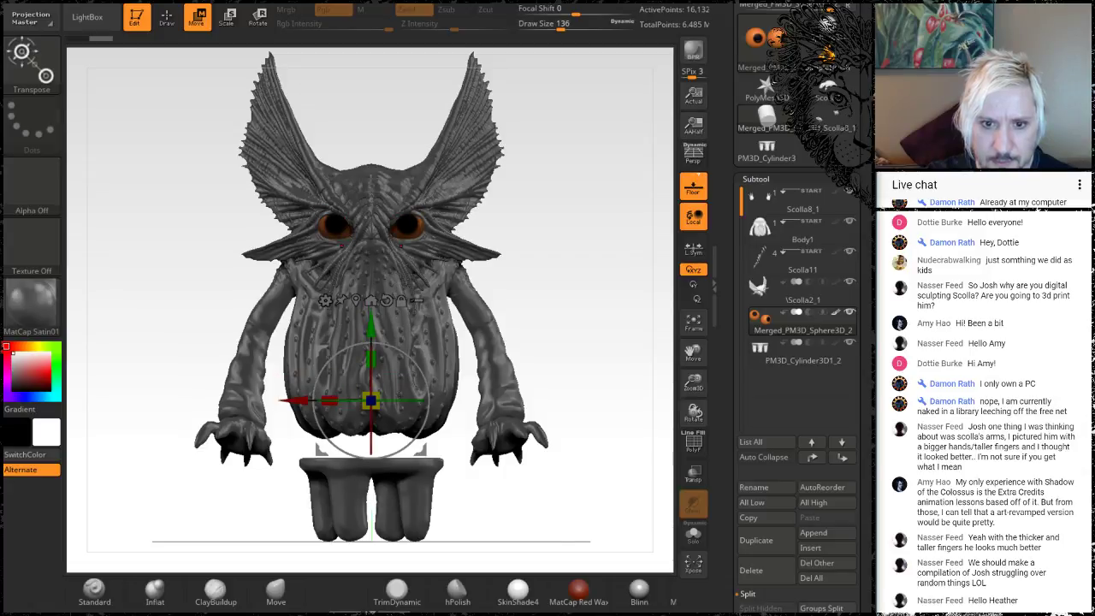
left_click(780, 355)
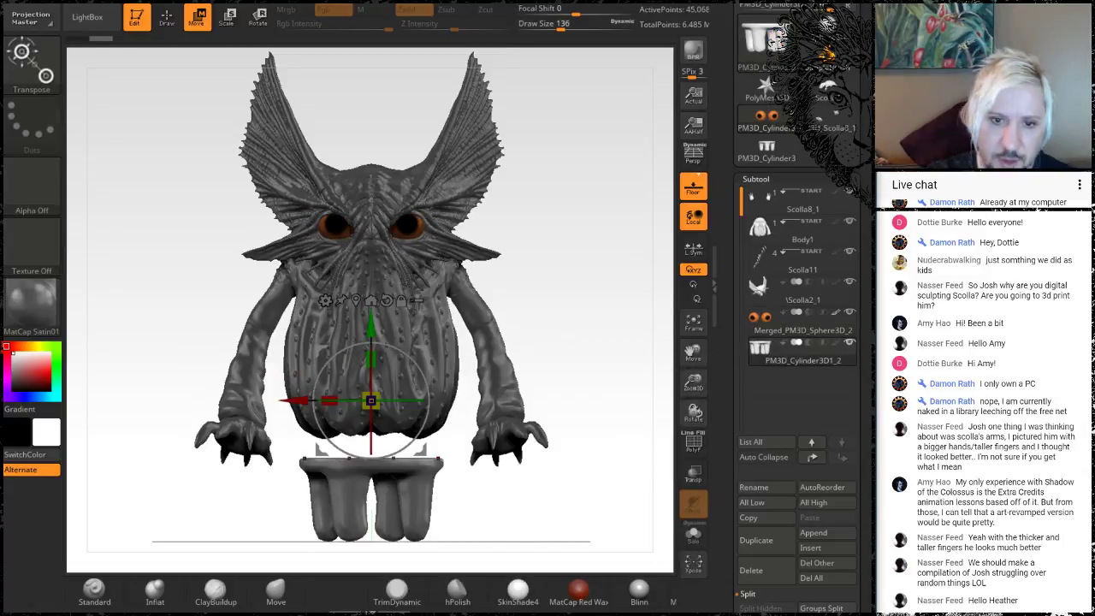
left_click_drag(371, 326, 371, 262)
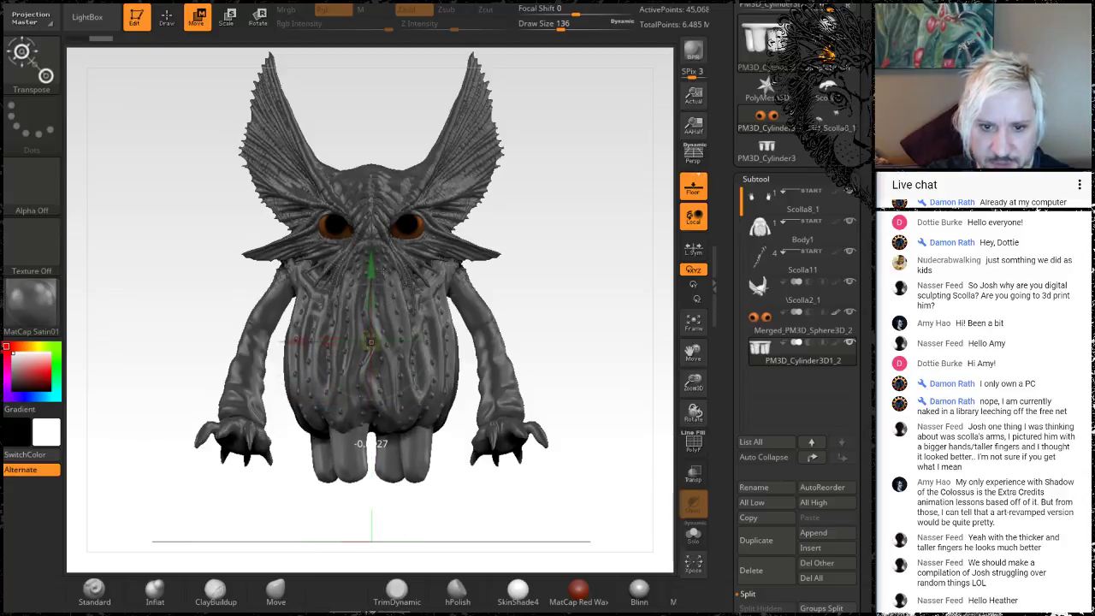
mouse_move(548, 347)
left_mouse_down()
mouse_move(589, 342)
mouse_move(514, 358)
mouse_move(544, 363)
mouse_move(573, 339)
mouse_move(587, 345)
left_mouse_up()
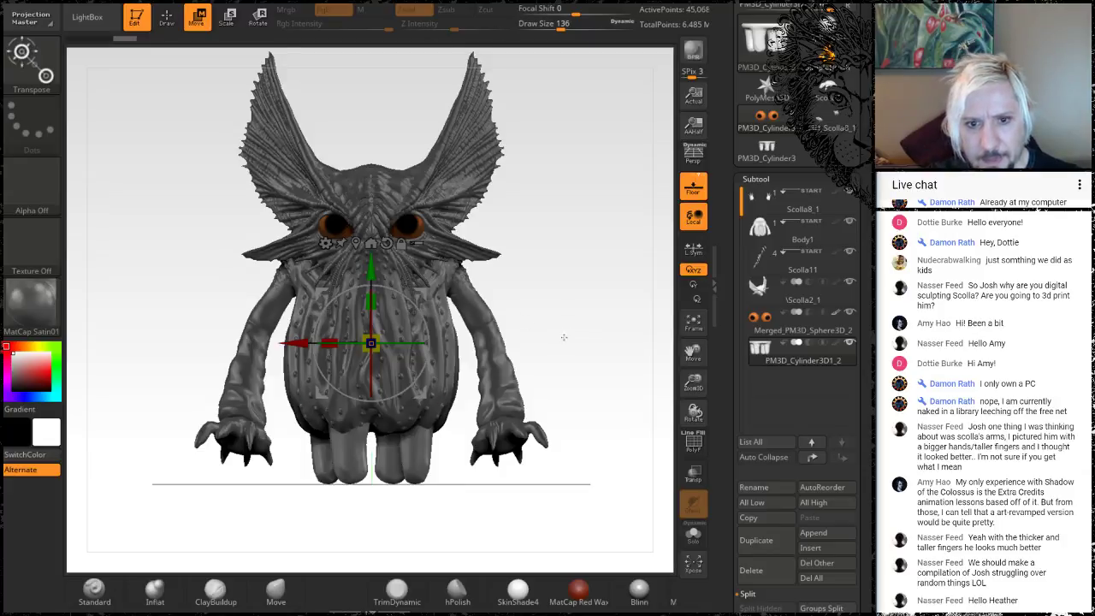
Step: Rotate the leg subtool from the underside view so the four legs form an even front and back pair arrangement
left_click_drag(564, 337, 552, 161)
left_click_drag(478, 230, 456, 146, "alt")
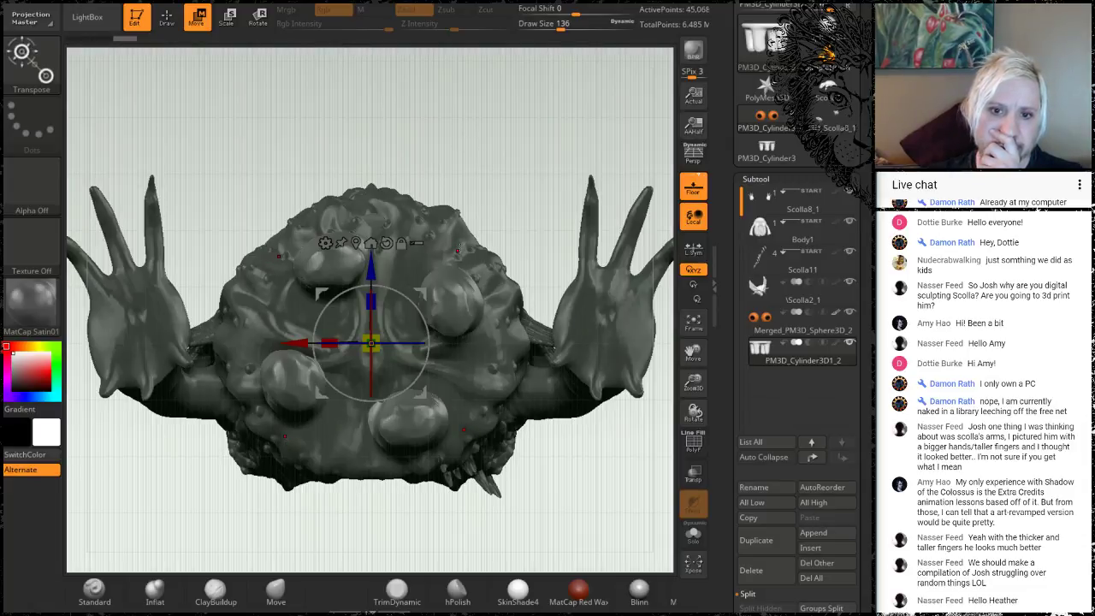
mouse_move(408, 298)
left_mouse_down()
mouse_move(377, 288)
mouse_move(396, 291)
left_mouse_up()
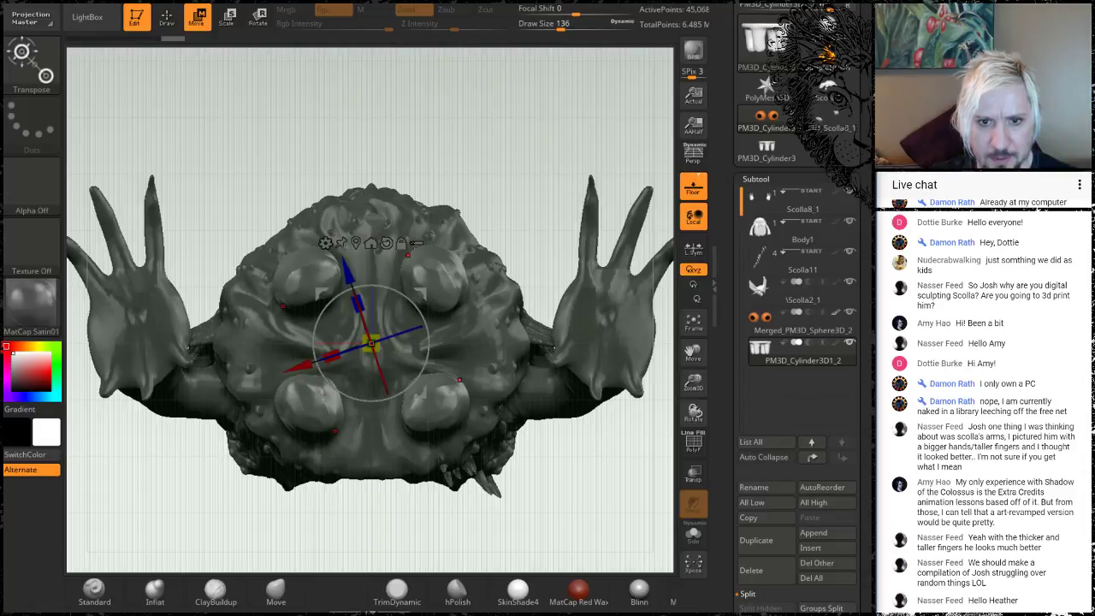
Step: Build up bumps on the outer faces of the legs with the ClayBuildup brush at draw size 54
left_click(208, 589)
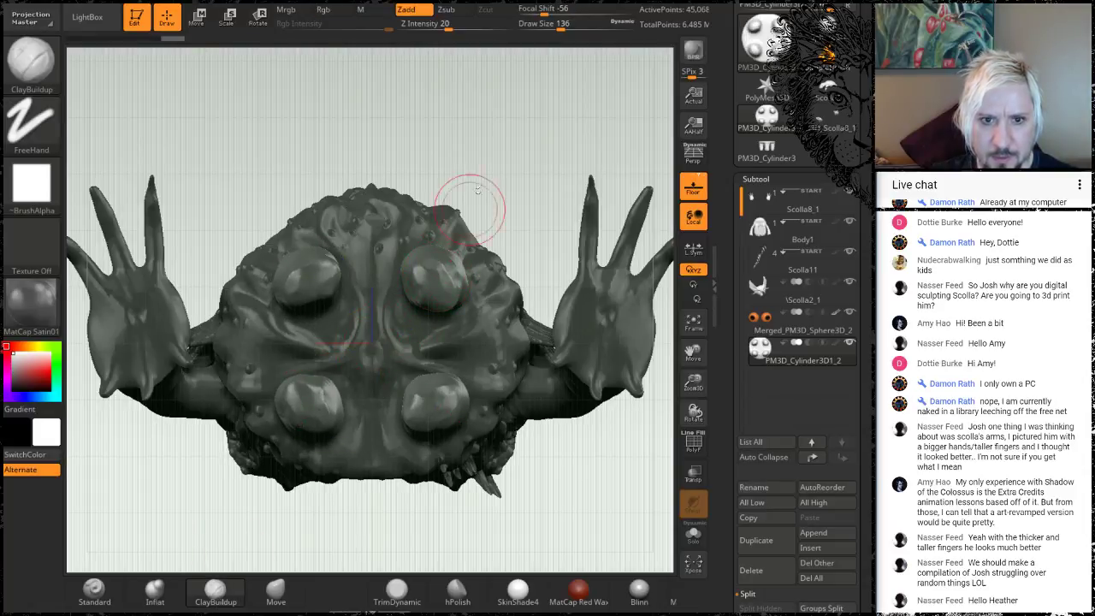
mouse_move(477, 190)
left_mouse_down()
mouse_move(443, 360)
mouse_move(425, 381)
left_mouse_up()
right_click(441, 380)
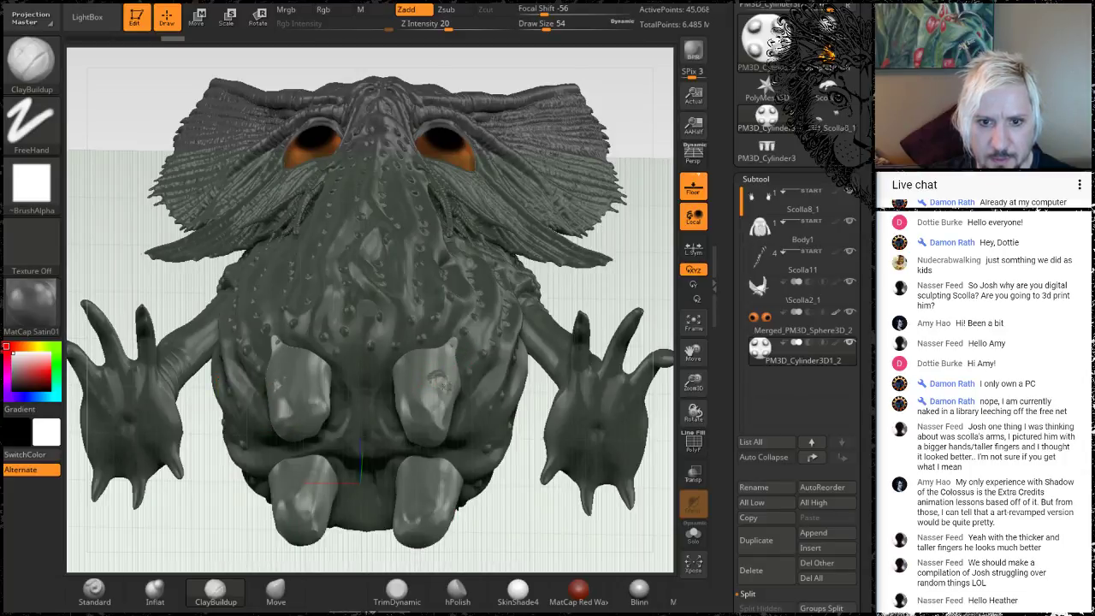
mouse_move(632, 278)
left_mouse_down()
mouse_move(648, 359)
mouse_move(577, 162)
mouse_move(500, 415)
mouse_move(443, 464)
left_mouse_up()
mouse_move(387, 189)
left_mouse_down()
mouse_move(546, 217)
mouse_move(510, 287)
left_mouse_up()
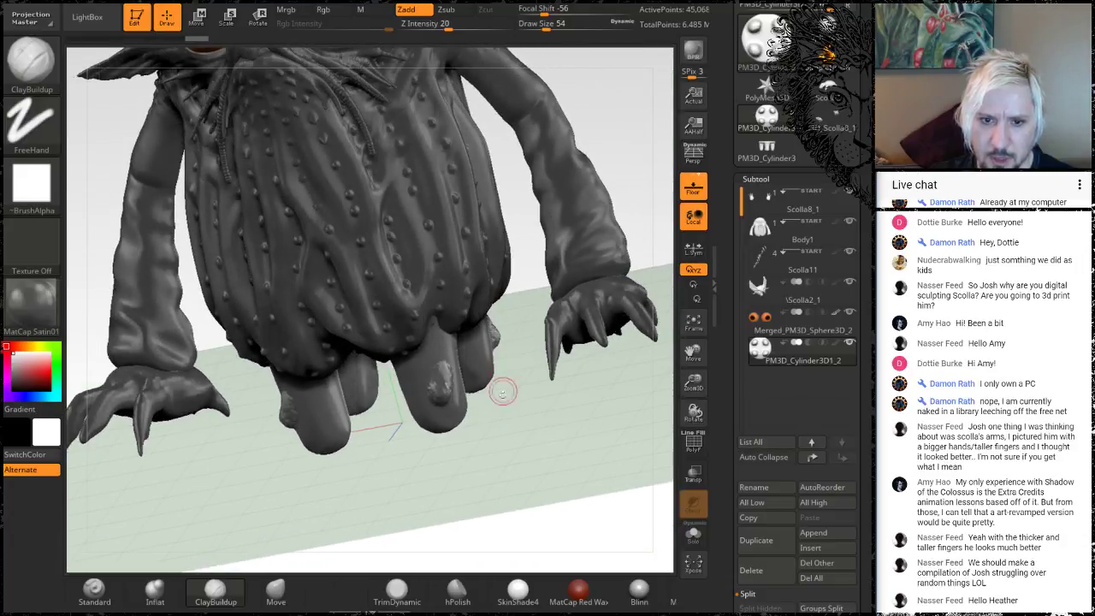
mouse_move(508, 458)
left_mouse_down()
mouse_move(518, 437)
mouse_move(509, 419)
left_mouse_up()
mouse_move(343, 443)
left_mouse_down()
mouse_move(359, 460)
mouse_move(325, 464)
mouse_move(360, 472)
mouse_move(283, 375)
mouse_move(287, 362)
left_mouse_up()
mouse_move(374, 464)
left_mouse_down()
mouse_move(377, 415)
mouse_move(415, 330)
mouse_move(386, 300)
left_mouse_up()
left_click_drag(295, 301, 368, 332, "shift")
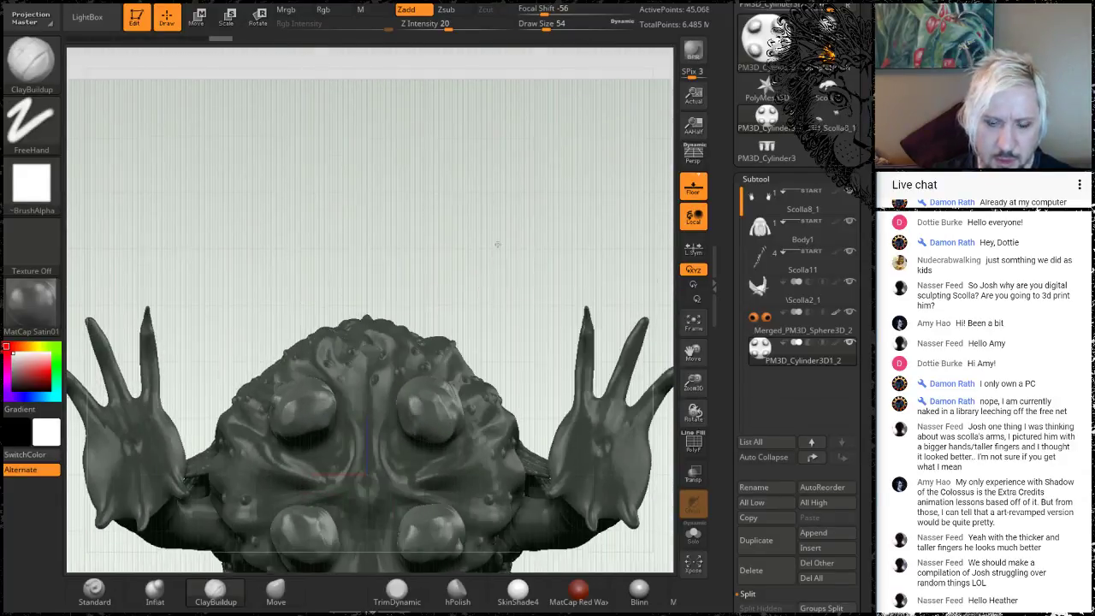
Step: Reshape the four legs beneath the body with the Move brush at draw size 338, pulling their inner sides toward the centre
left_click_drag(483, 282, 510, 153, "alt")
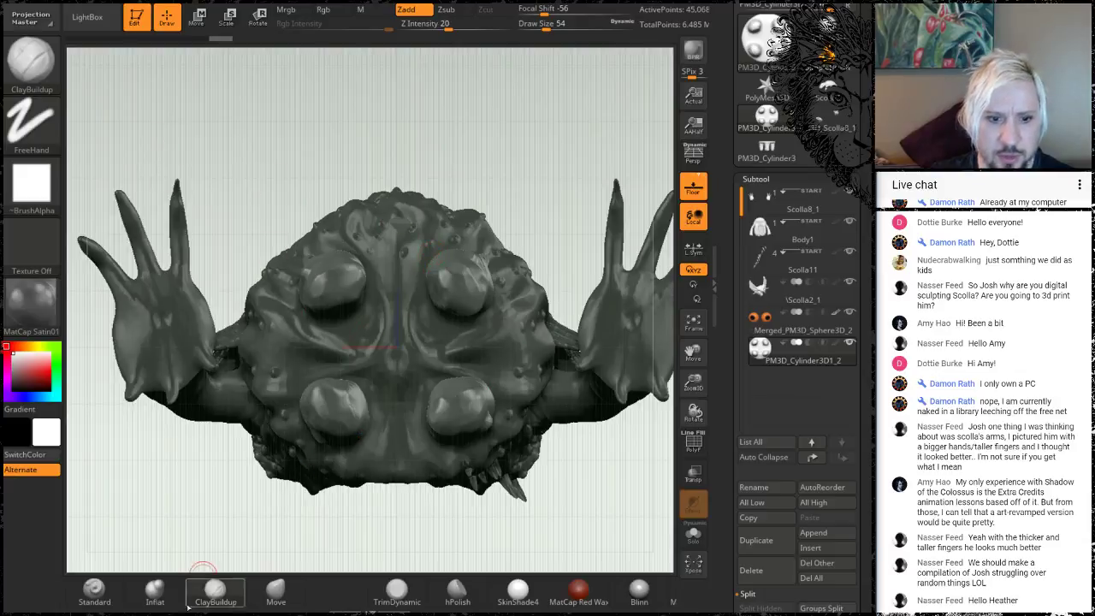
left_click(276, 590)
key("space")
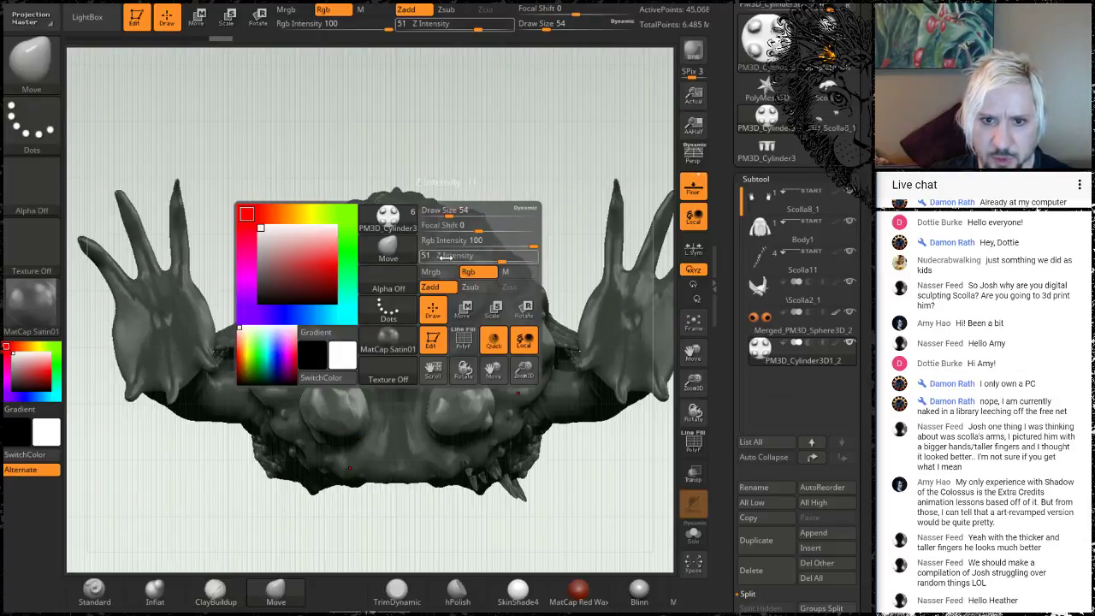
left_click_drag(462, 215, 487, 217)
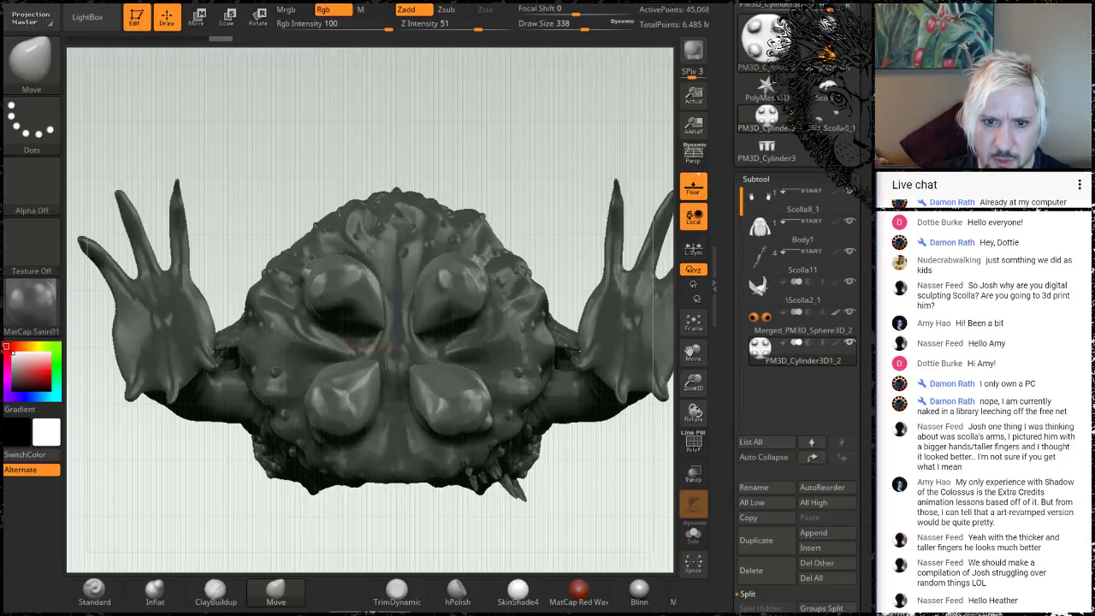
left_click_drag(489, 128, 499, 250)
left_click_drag(455, 351, 482, 270)
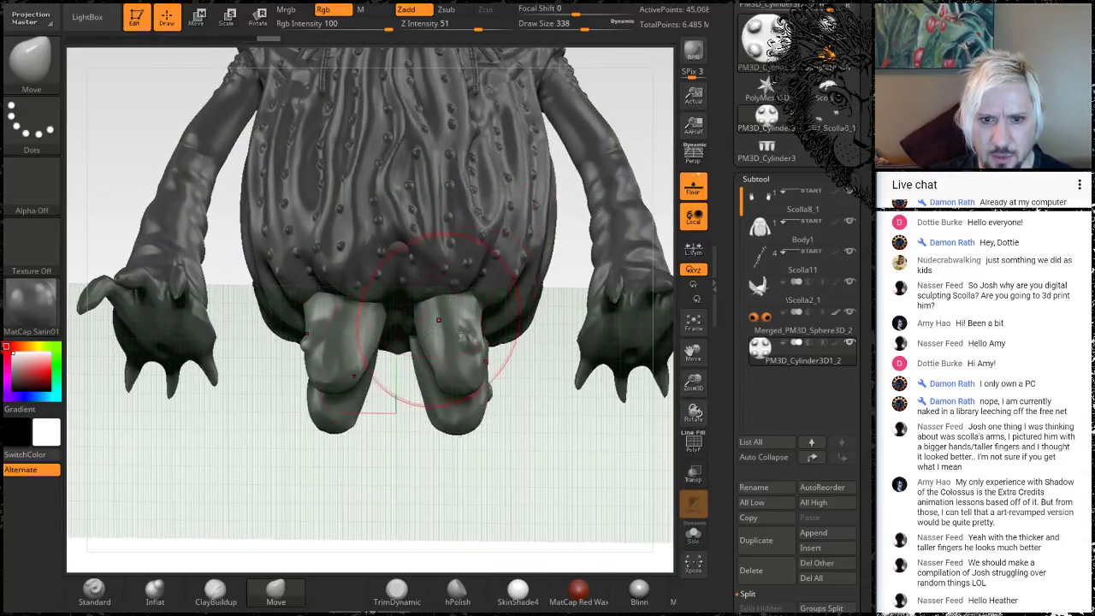
mouse_move(368, 480)
left_mouse_down()
mouse_move(506, 442)
mouse_move(438, 433)
mouse_move(452, 398)
left_mouse_up()
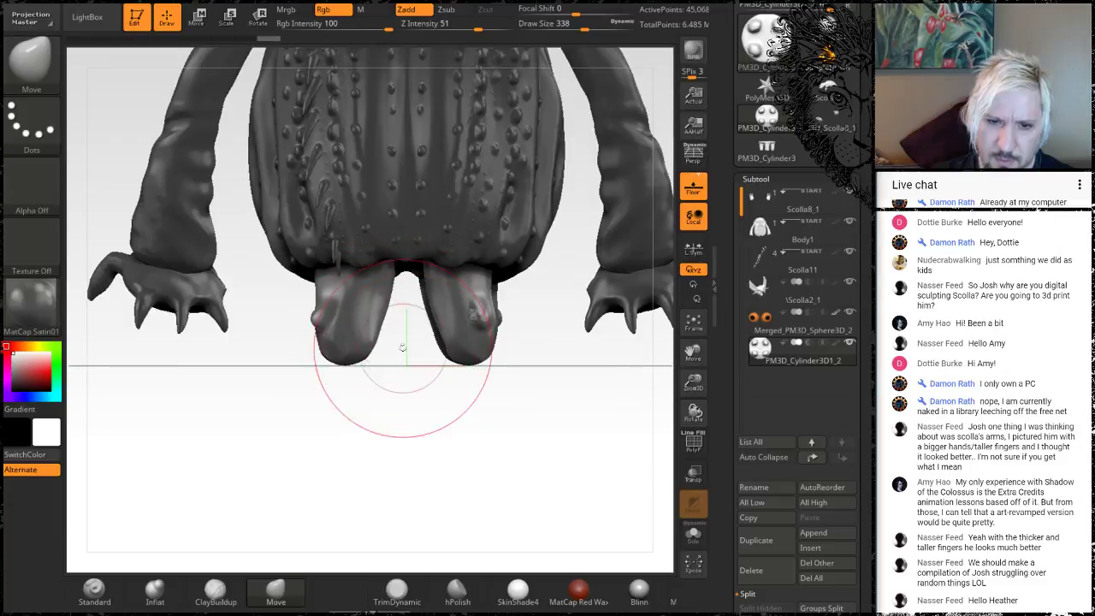
Step: Adjust the contours of the individual legs with the Move brush at draw size 140
key("space")
left_click_drag(403, 347, 379, 353)
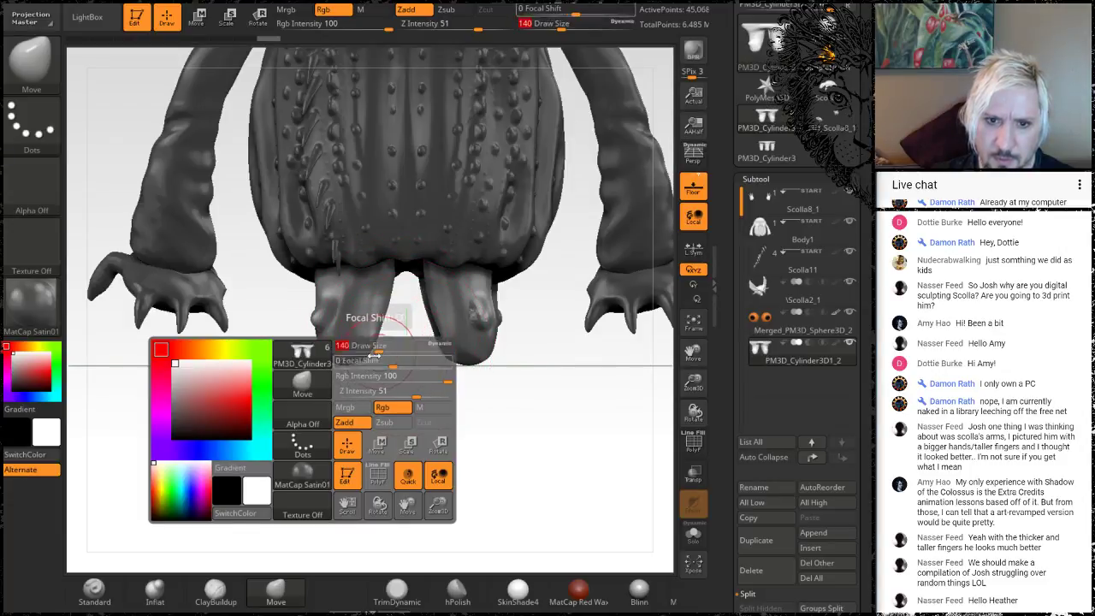
mouse_move(353, 443)
left_mouse_down("alt")
mouse_move(385, 439)
mouse_move(403, 416)
mouse_move(389, 445)
left_mouse_up("alt")
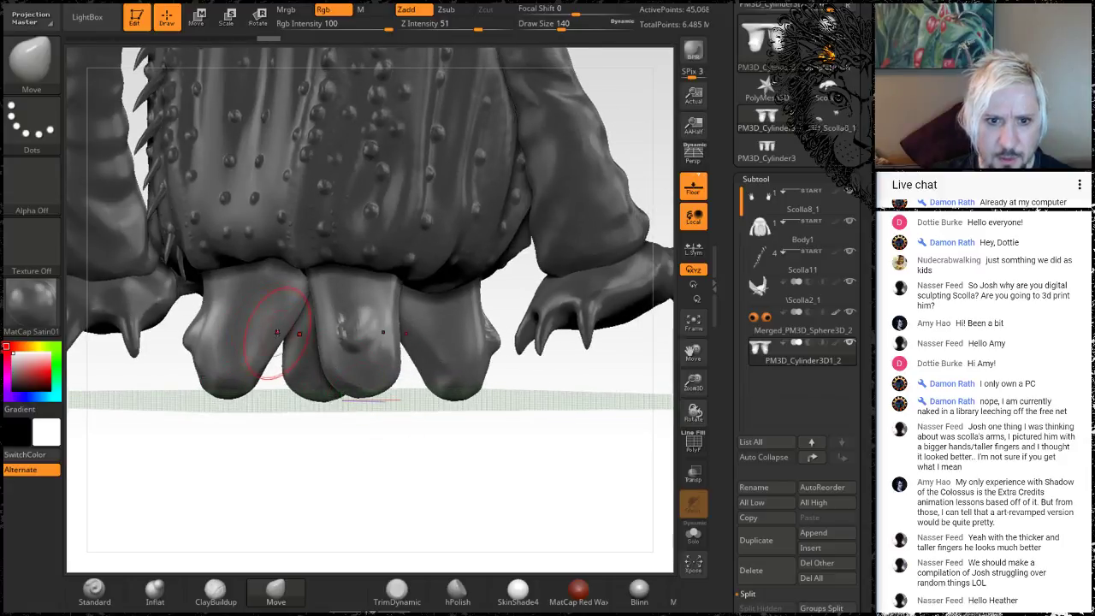
Step: Build up muscle forms on the legs with the Standard brush at draw size 56 and smooth them
left_click(95, 589)
left_click_drag(166, 448, 359, 514)
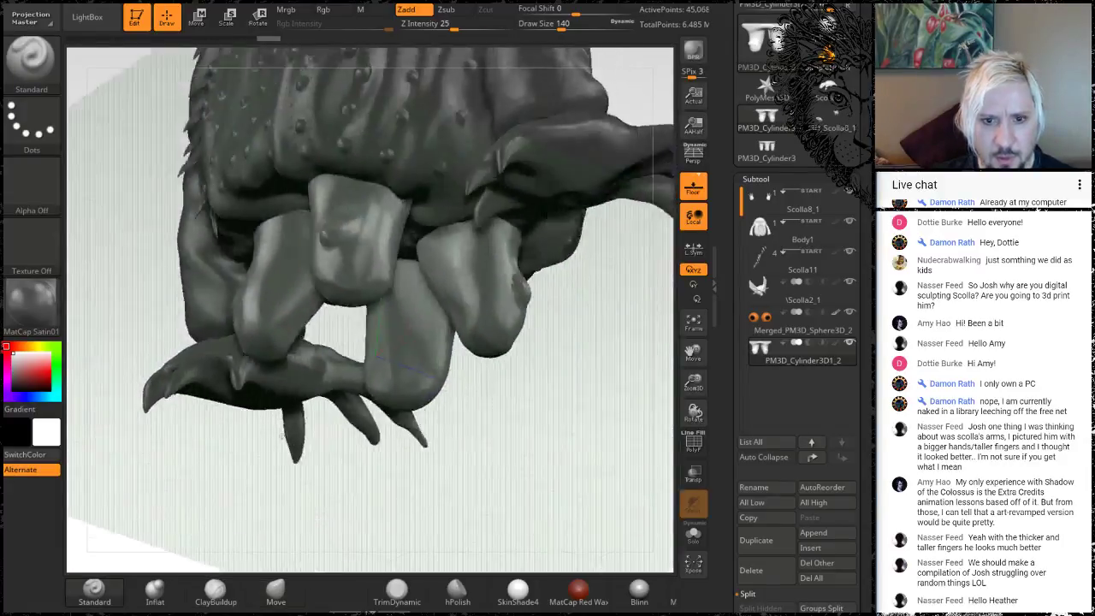
mouse_move(283, 437)
left_mouse_down()
mouse_move(224, 445)
mouse_move(201, 428)
left_mouse_up()
key("space")
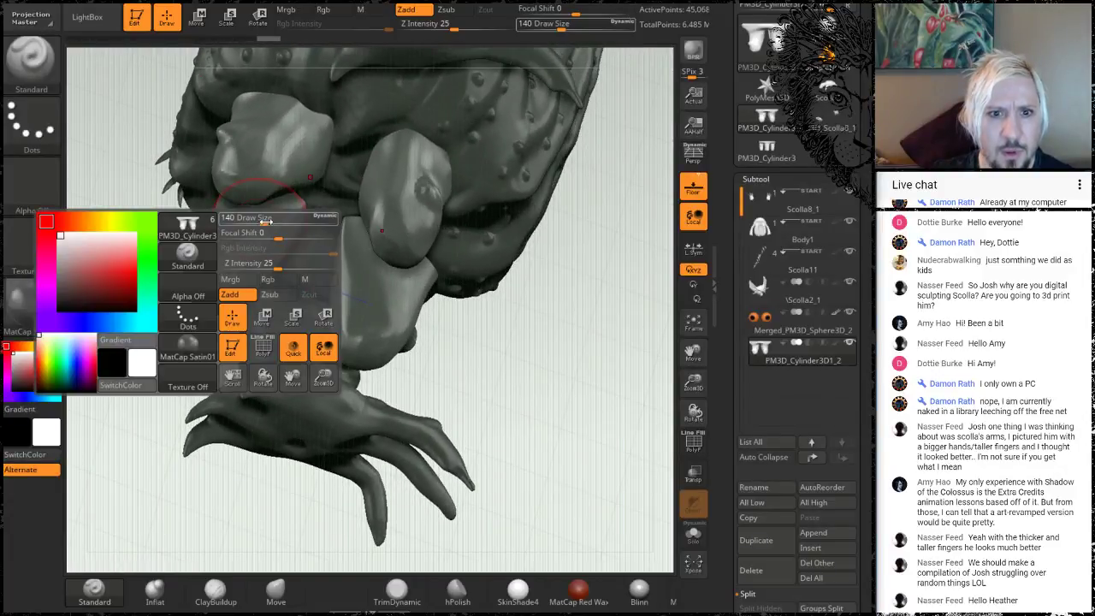
left_click_drag(267, 221, 247, 226)
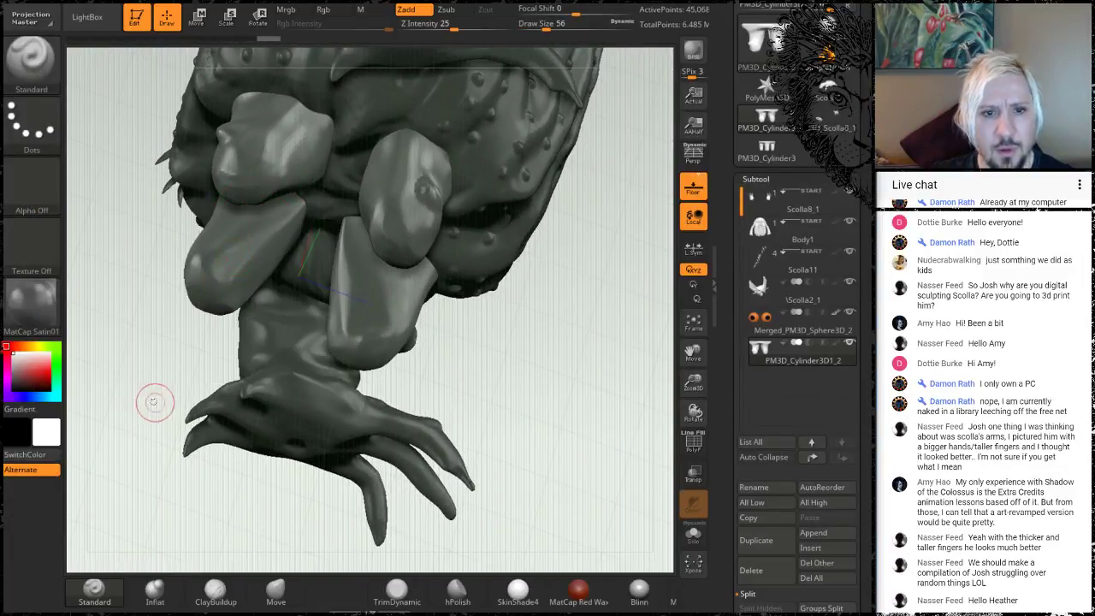
mouse_move(137, 349)
left_mouse_down()
mouse_move(234, 391)
mouse_move(220, 351)
mouse_move(235, 325)
left_mouse_up()
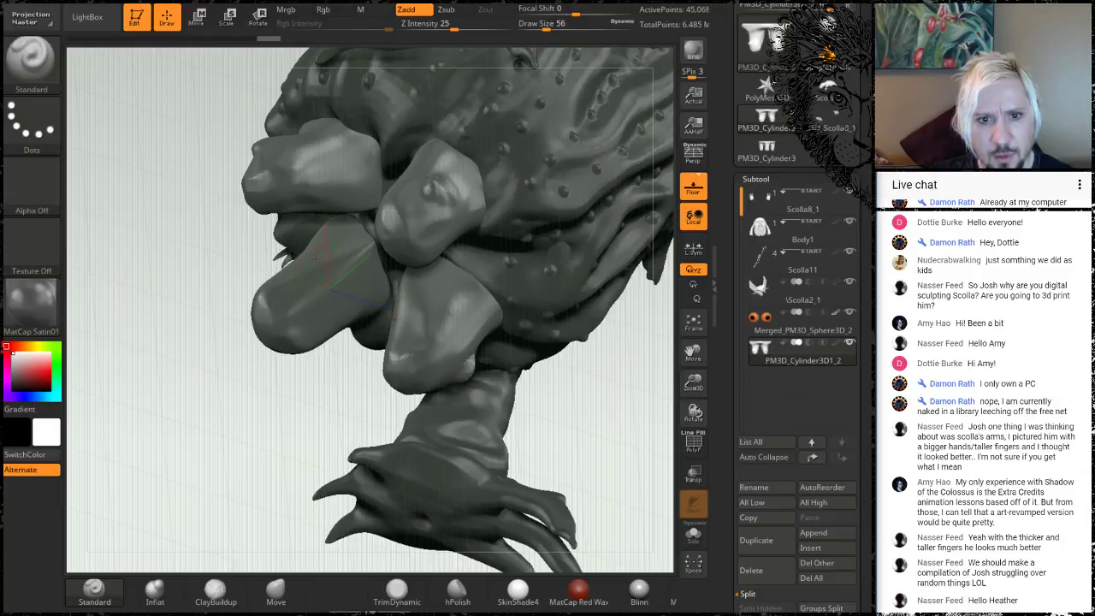
mouse_move(215, 408)
left_mouse_down()
mouse_move(229, 304)
mouse_move(203, 374)
mouse_move(166, 315)
mouse_move(176, 301)
left_mouse_up()
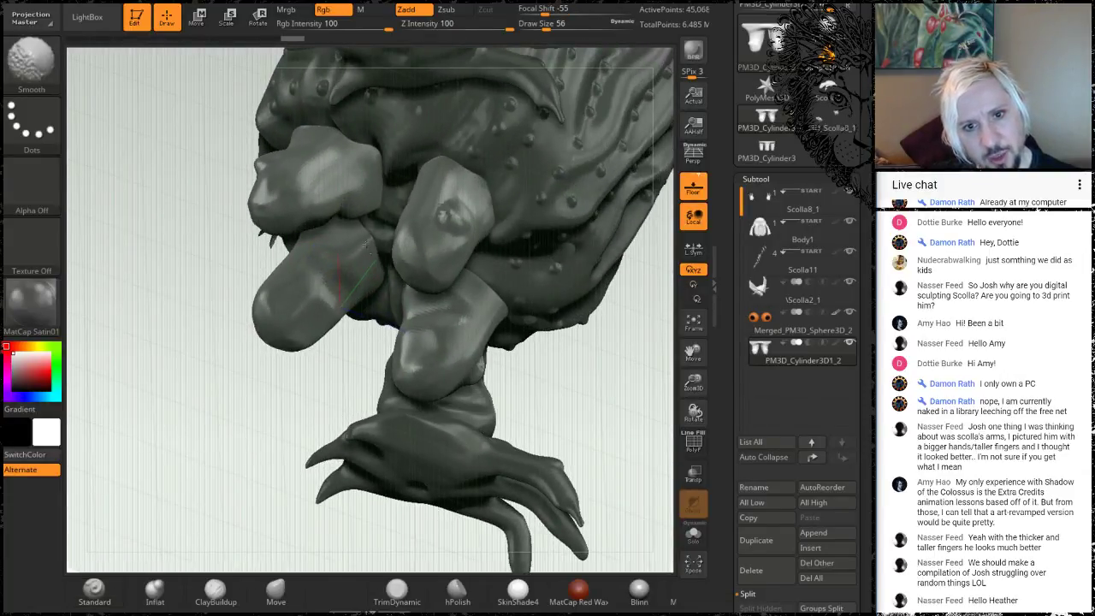
Step: Sculpt creases and folds across the inner sides of the legs with the Standard brush, softening the rough spots
mouse_move(210, 389)
left_mouse_down()
mouse_move(287, 373)
mouse_move(242, 387)
left_mouse_up()
mouse_move(103, 394)
left_mouse_down()
mouse_move(178, 423)
mouse_move(120, 377)
mouse_move(137, 351)
mouse_move(134, 311)
left_mouse_up()
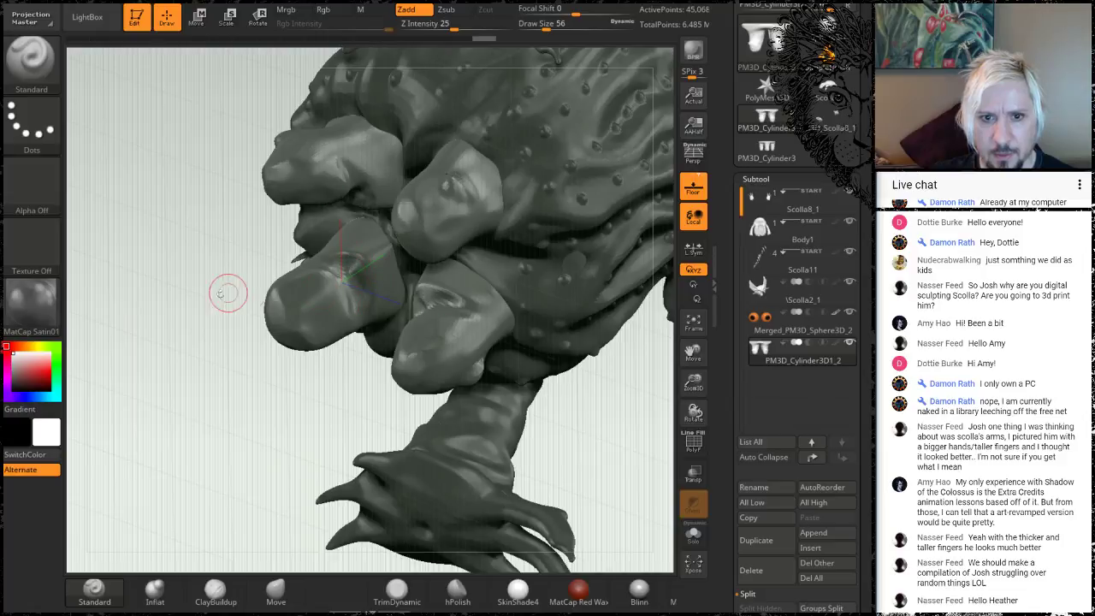
left_click_drag(152, 319, 310, 288)
left_click_drag(345, 272, 343, 277, "shift")
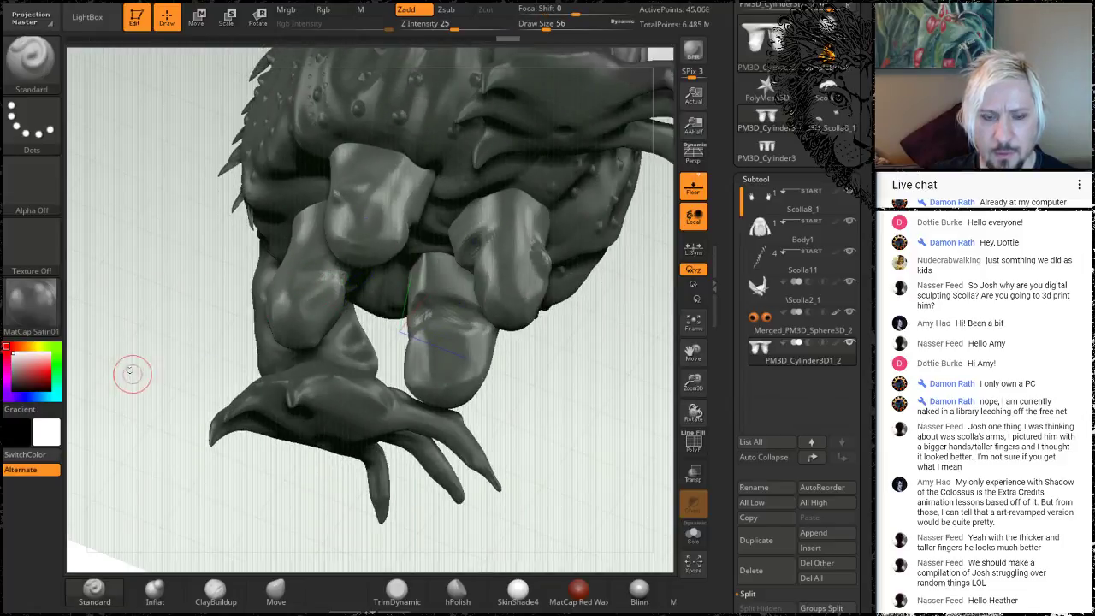
mouse_move(132, 374)
left_mouse_down()
mouse_move(144, 248)
mouse_move(216, 267)
left_mouse_up()
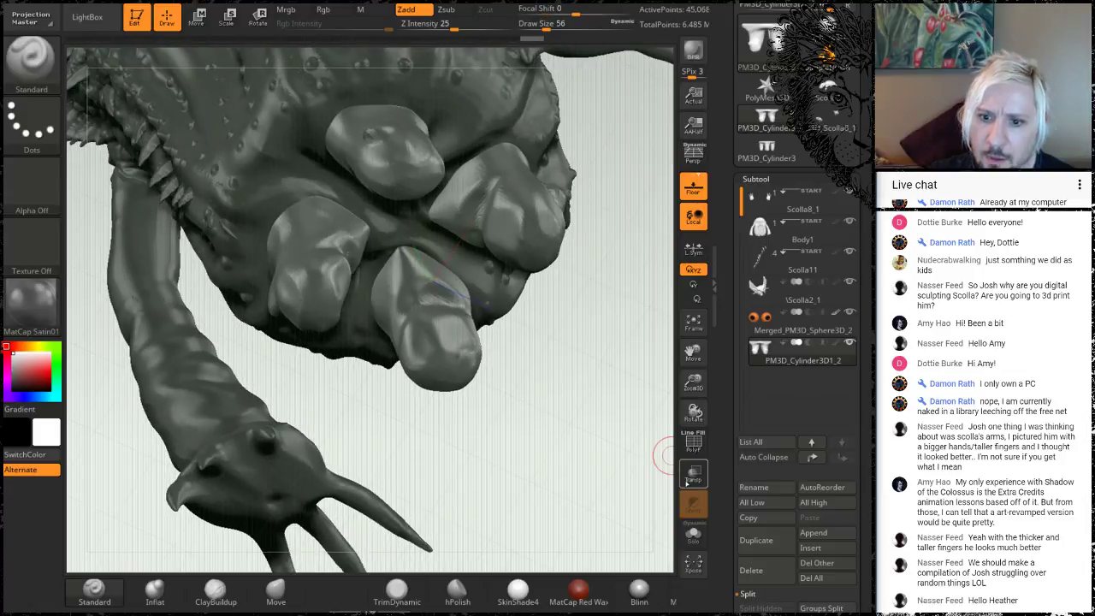
Step: Turn on transparency for the other subtools and sculpt the upper legs where they join the slab inside the body
left_click(693, 478)
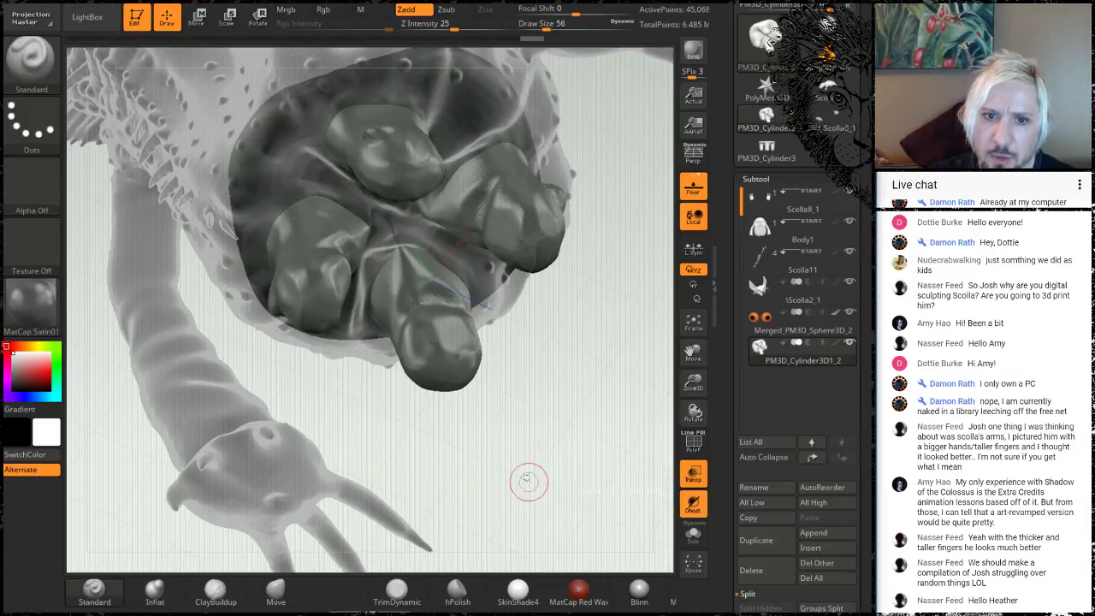
left_click_drag(529, 481, 419, 445)
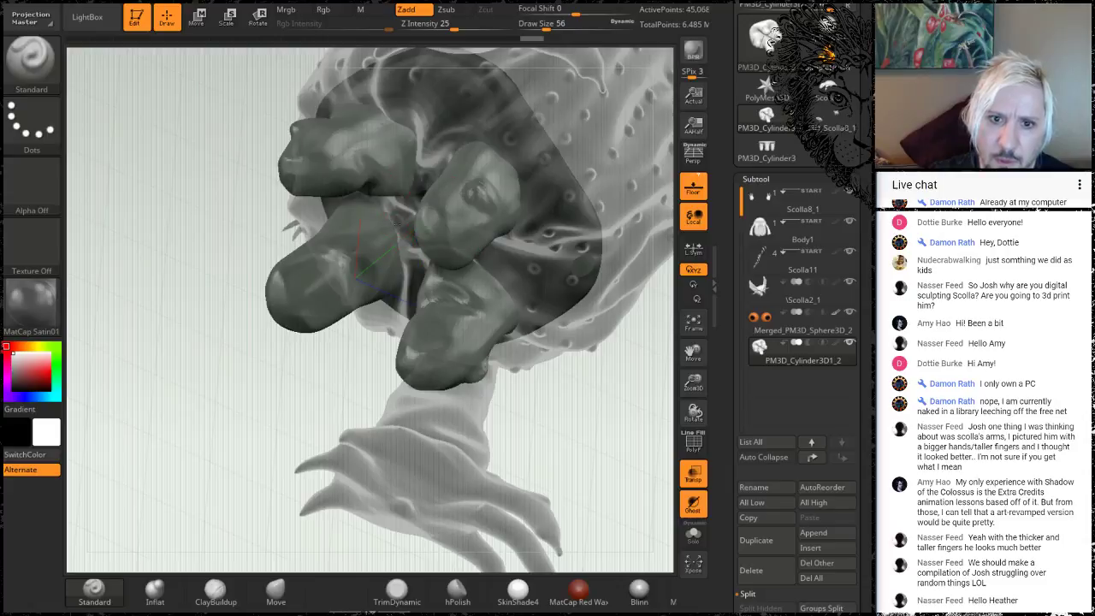
left_click_drag(157, 236, 351, 199)
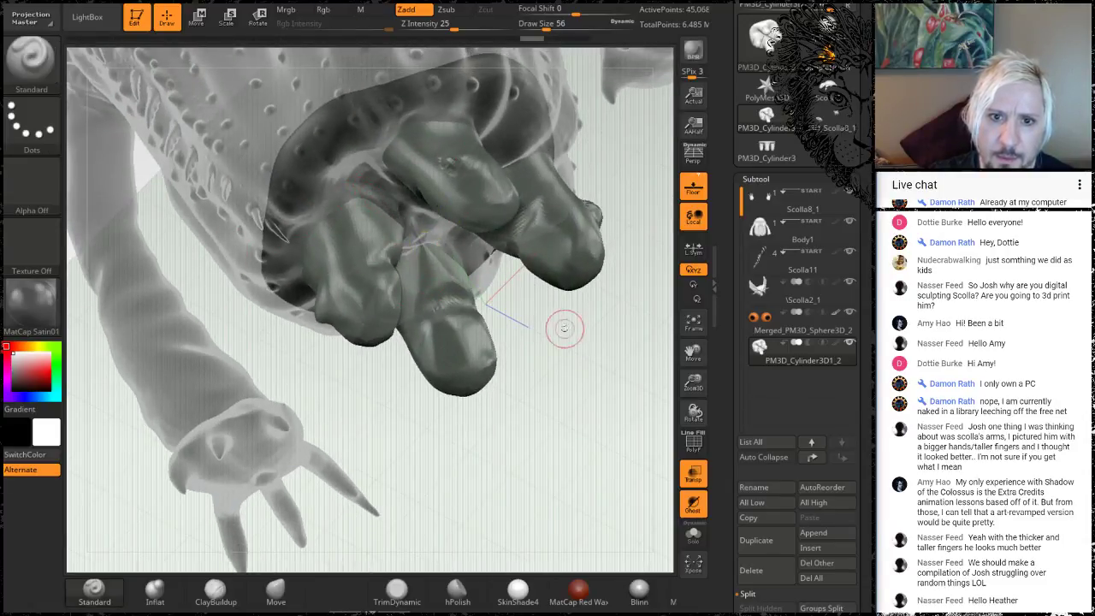
left_click_drag(562, 325, 399, 236)
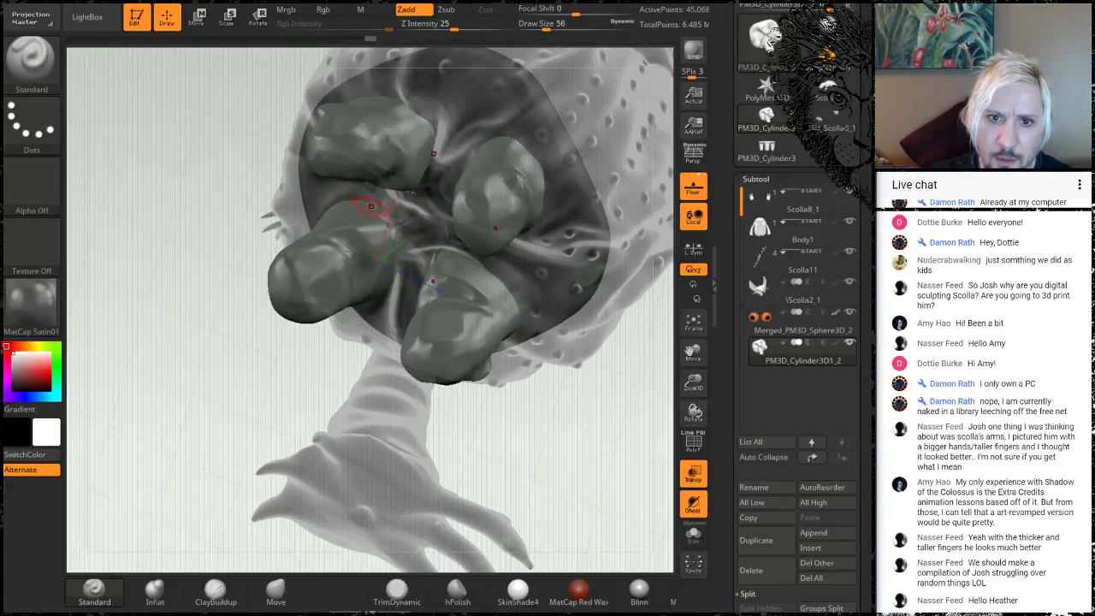
left_click_drag(202, 291, 279, 249)
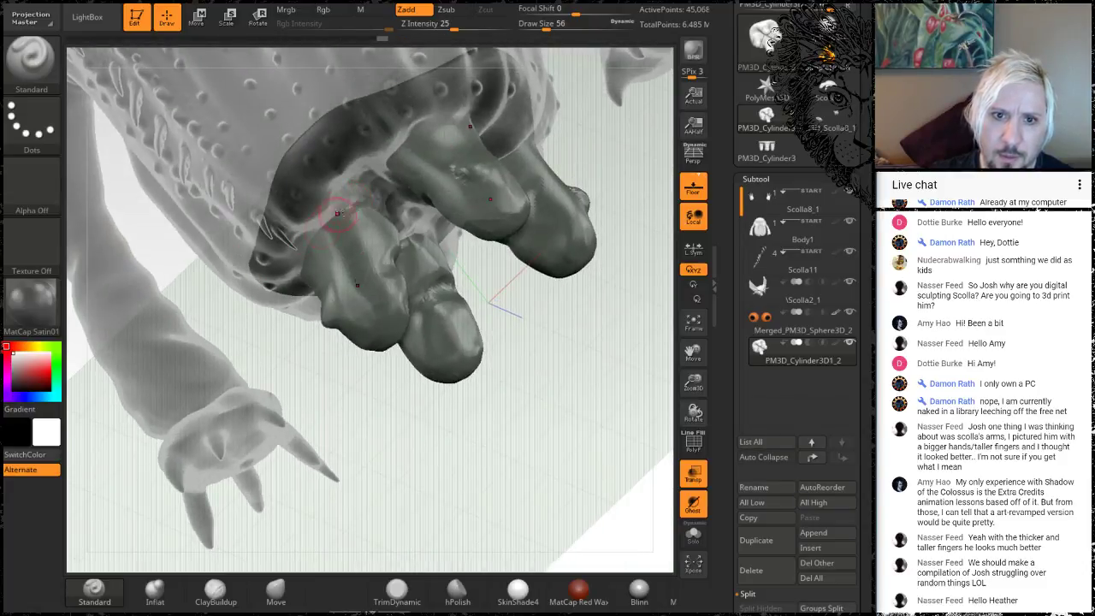
left_click_drag(345, 428, 318, 237)
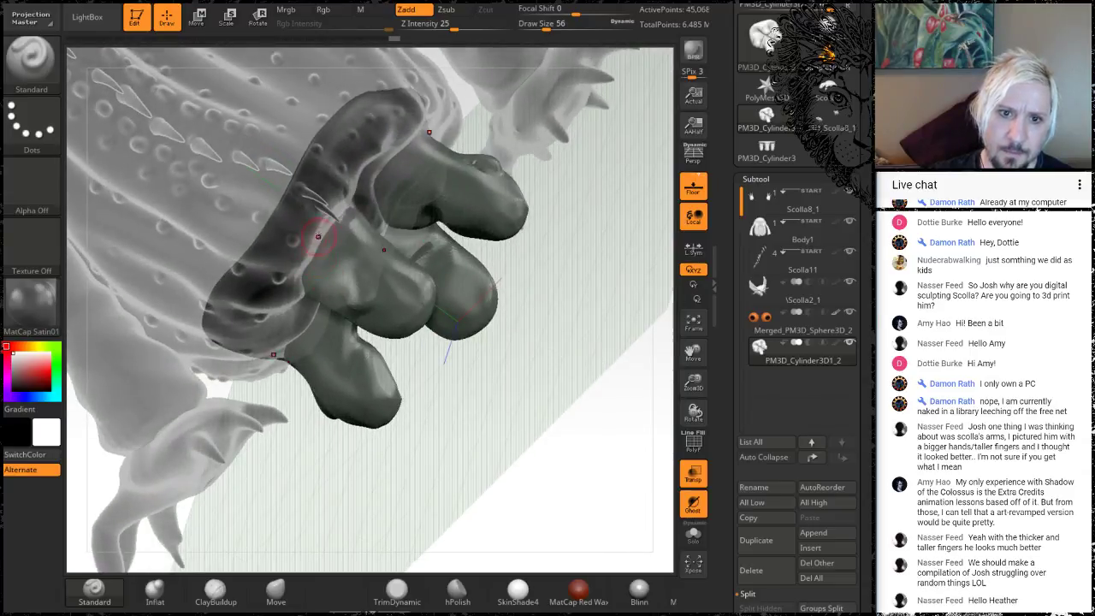
Step: Fill out and smooth the outer surfaces of the legs beneath the ghosted body with the Standard brush
left_click_drag(489, 418, 307, 232)
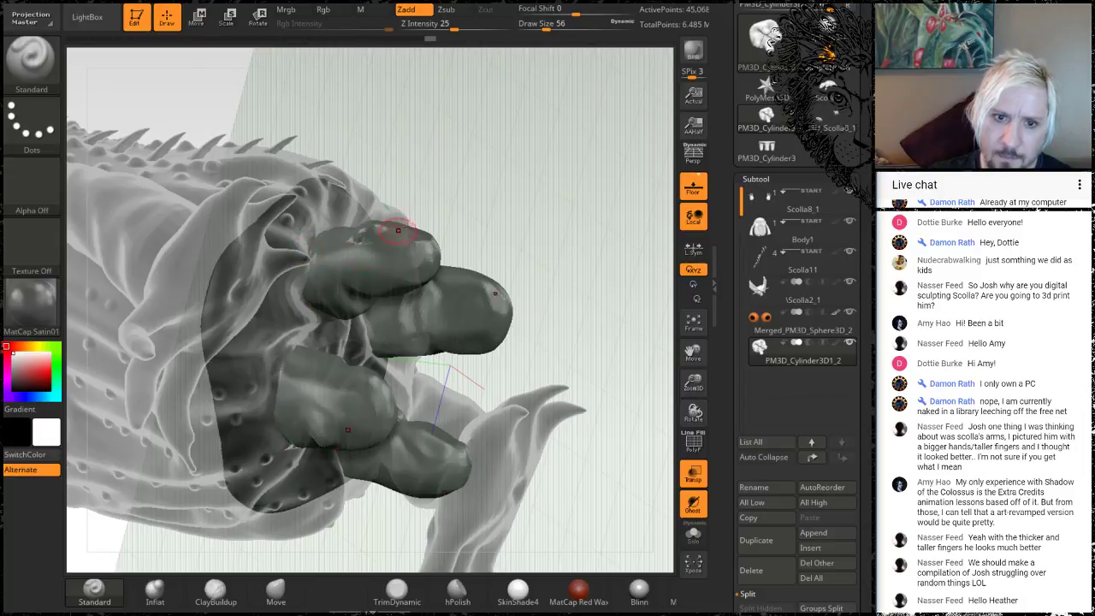
left_click_drag(512, 200, 563, 191)
mouse_move(558, 362)
left_mouse_down()
mouse_move(572, 269)
mouse_move(360, 323)
mouse_move(511, 296)
mouse_move(430, 333)
mouse_move(412, 299)
mouse_move(425, 203)
mouse_move(421, 252)
left_mouse_up()
key("shift")
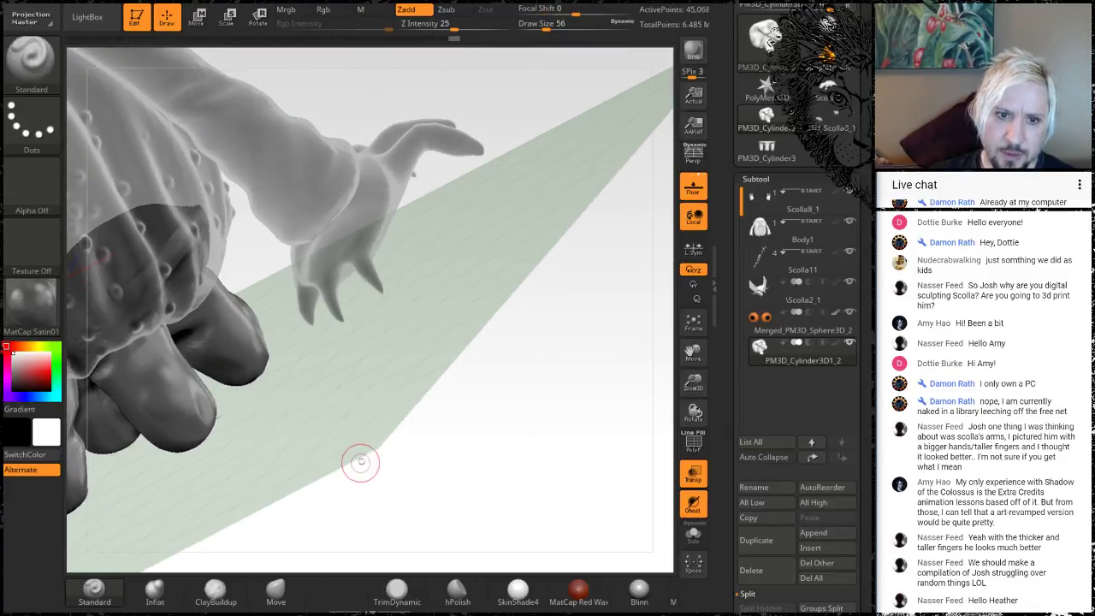
left_click_drag(360, 462, 530, 227)
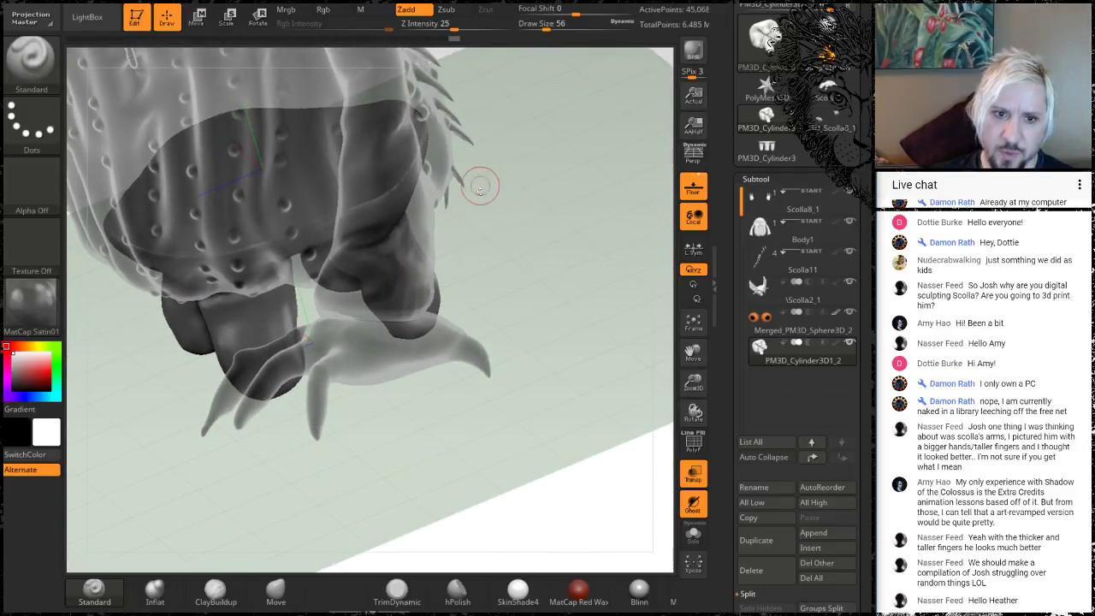
left_click_drag(506, 270, 351, 312)
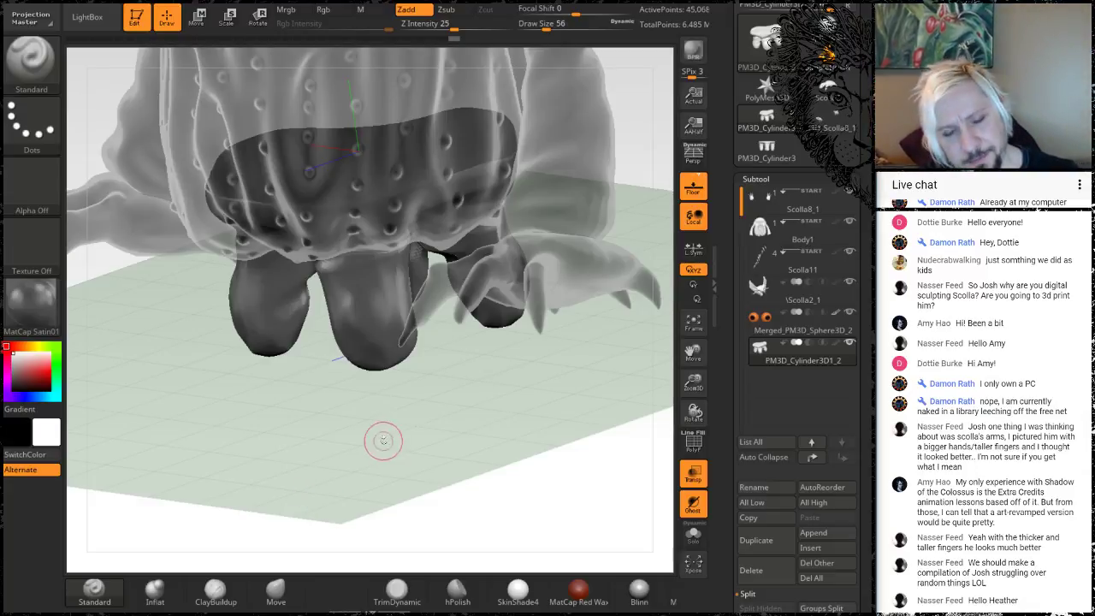
Step: Lay vertical ridges down the outer faces of the lower legs with the ClayBuildup brush at draw size 28, smoothing their edges
left_click(216, 589)
mouse_move(433, 442)
left_mouse_down()
mouse_move(485, 412)
mouse_move(554, 481)
mouse_move(448, 430)
mouse_move(485, 423)
mouse_move(483, 412)
mouse_move(474, 428)
mouse_move(463, 420)
left_mouse_up()
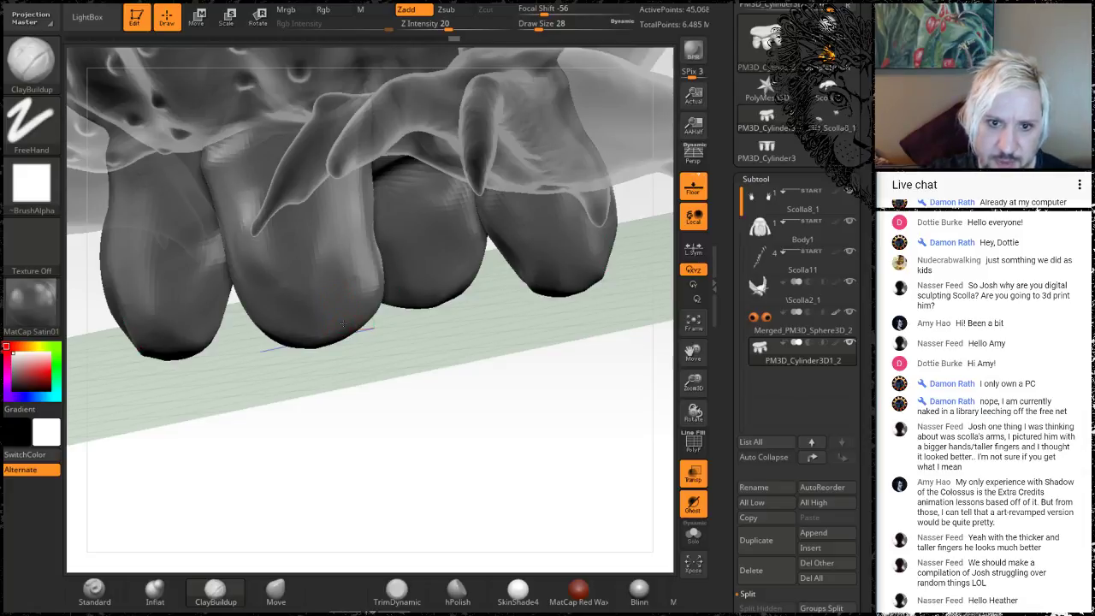
mouse_move(334, 260)
left_mouse_down()
mouse_move(341, 329)
mouse_move(330, 239)
mouse_move(339, 325)
left_mouse_up()
left_click_drag(332, 238, 337, 287)
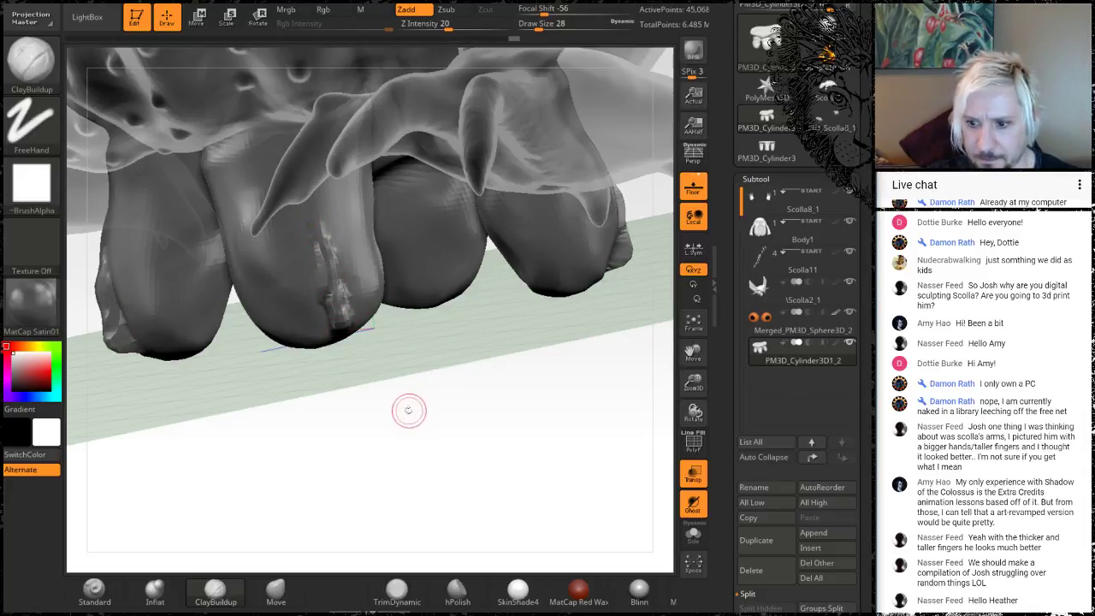
mouse_move(409, 411)
left_mouse_down()
mouse_move(479, 388)
mouse_move(457, 361)
left_mouse_up()
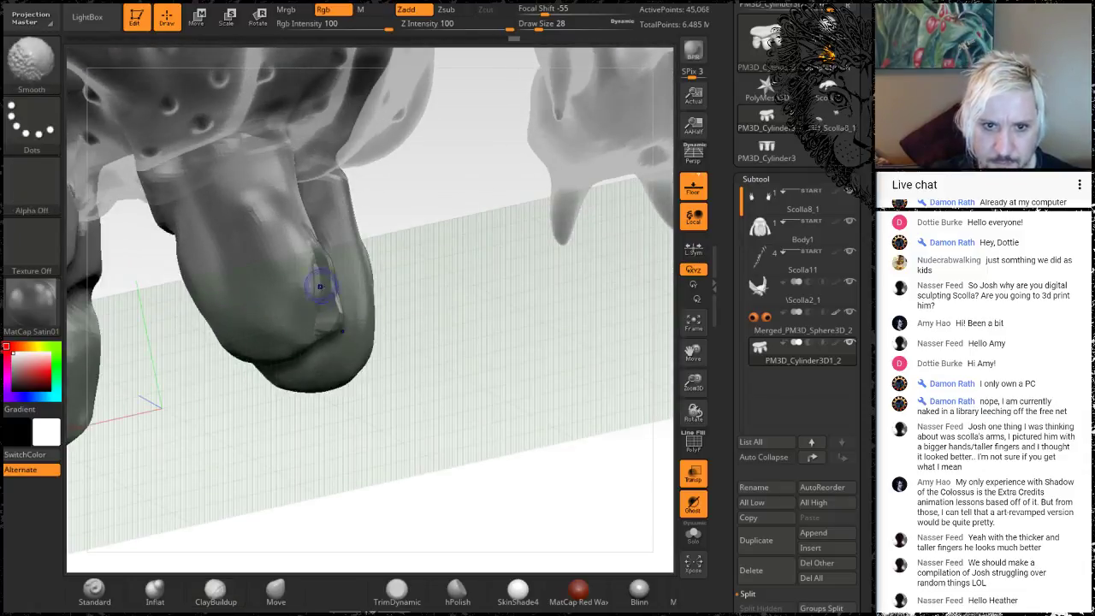
left_click_drag(320, 282, 298, 241, "shift")
left_click_drag(427, 368, 338, 376)
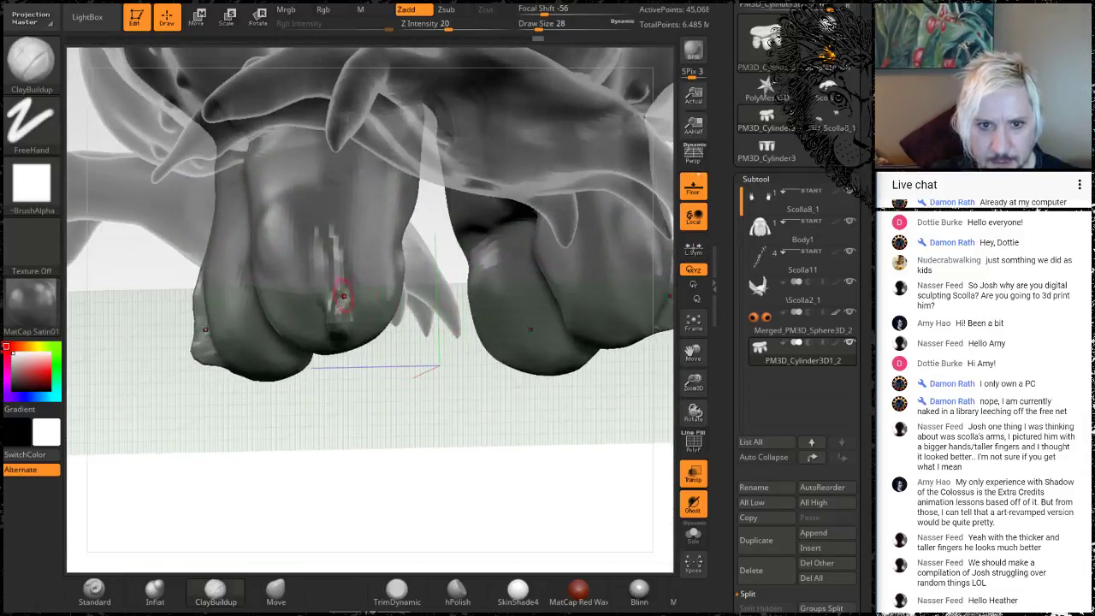
mouse_move(340, 300)
left_mouse_down("shift")
mouse_move(340, 269)
mouse_move(337, 321)
left_mouse_up("shift")
Step: Add more vertical folds around the lower legs with ClayBuildup, raising the draw size to 44
mouse_move(333, 390)
left_mouse_down()
mouse_move(285, 335)
mouse_move(256, 239)
left_mouse_up()
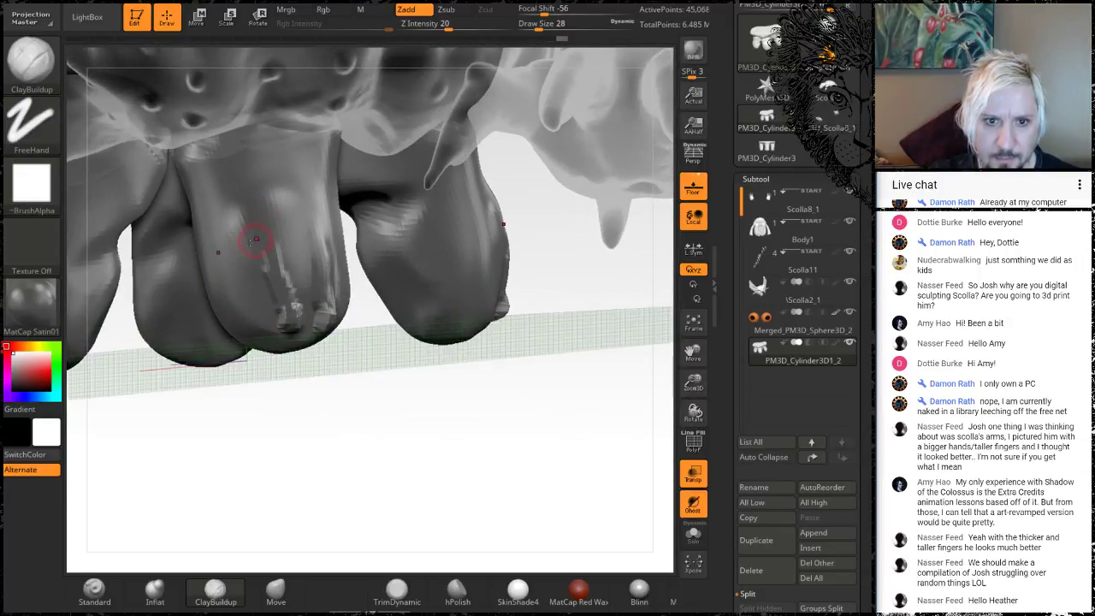
left_click_drag(254, 329, 235, 251)
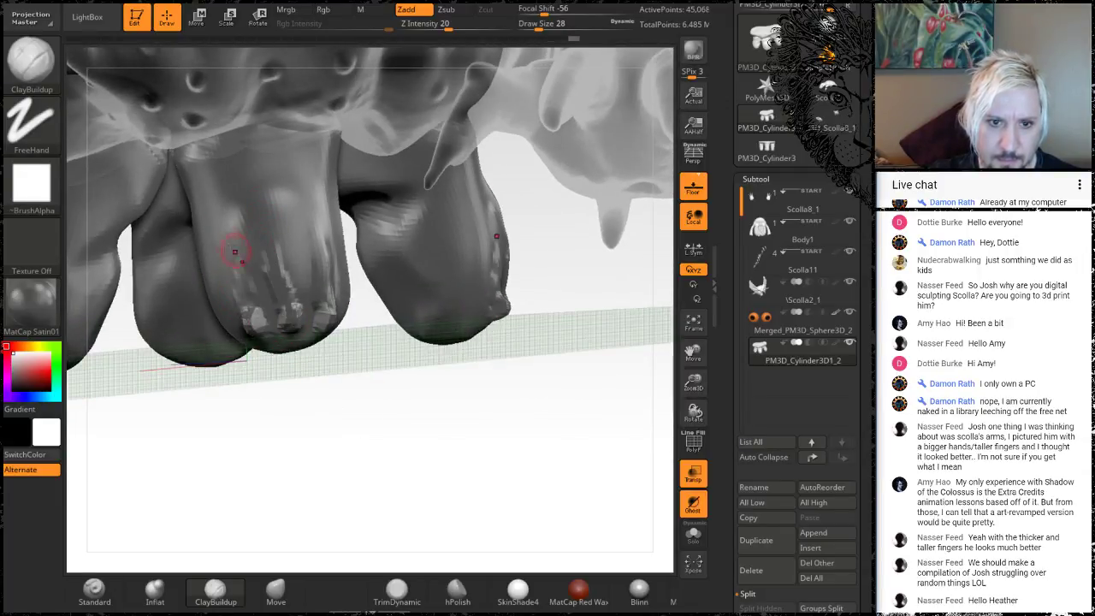
key("space")
left_click_drag(266, 326, 271, 329)
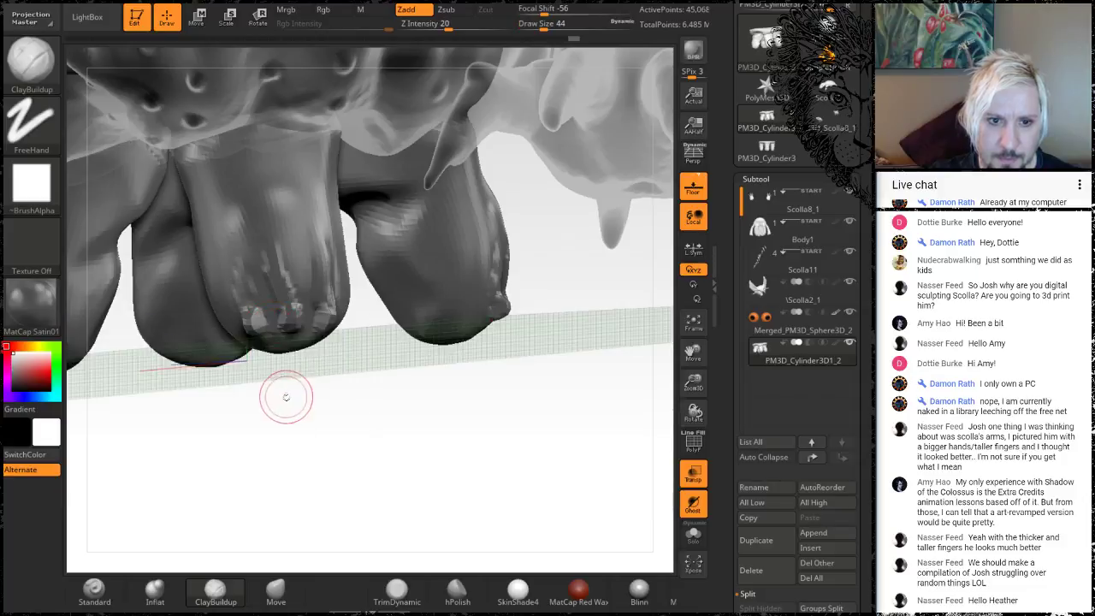
mouse_move(286, 397)
left_mouse_down()
mouse_move(302, 399)
mouse_move(256, 303)
left_mouse_up()
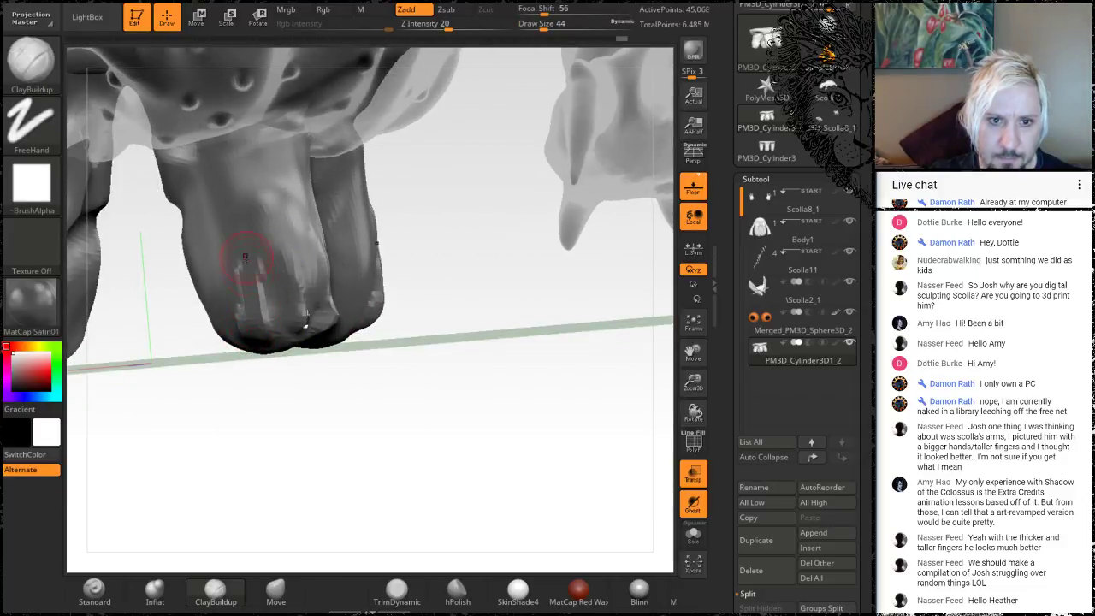
left_click_drag(342, 381, 277, 317)
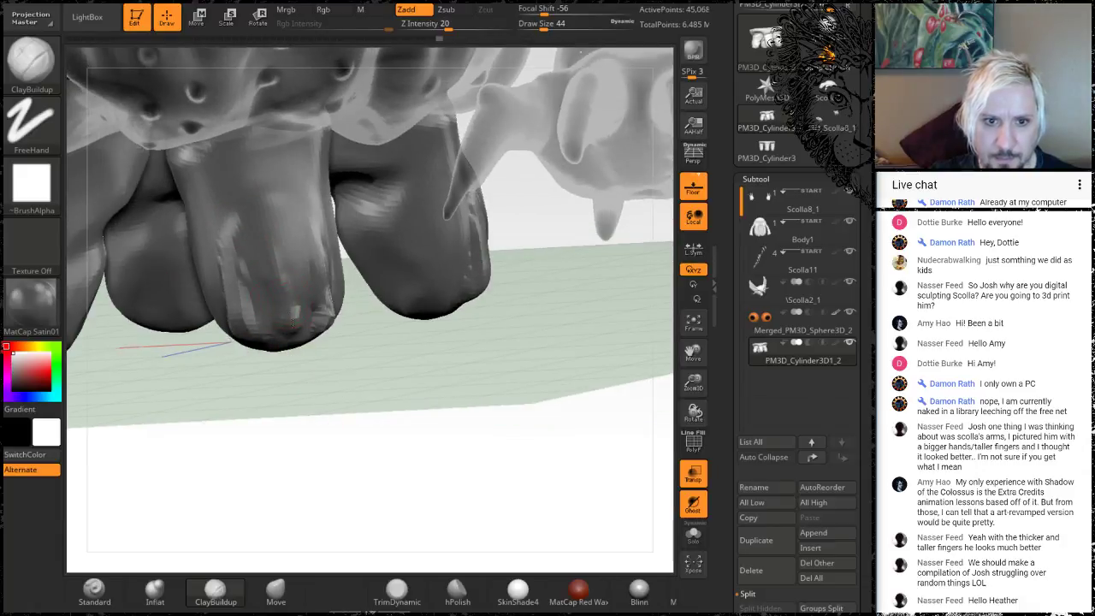
left_click_drag(338, 386, 341, 298)
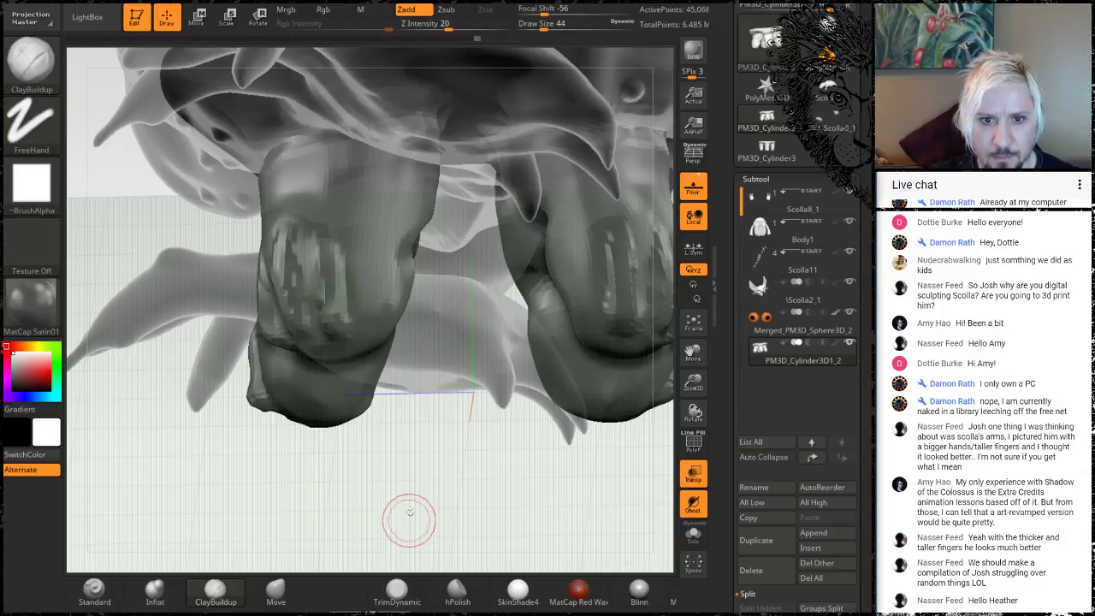
Step: Hide the floor grid and build up lengthwise ridges on the sides of the feet with ClayBuildup
left_click(706, 187)
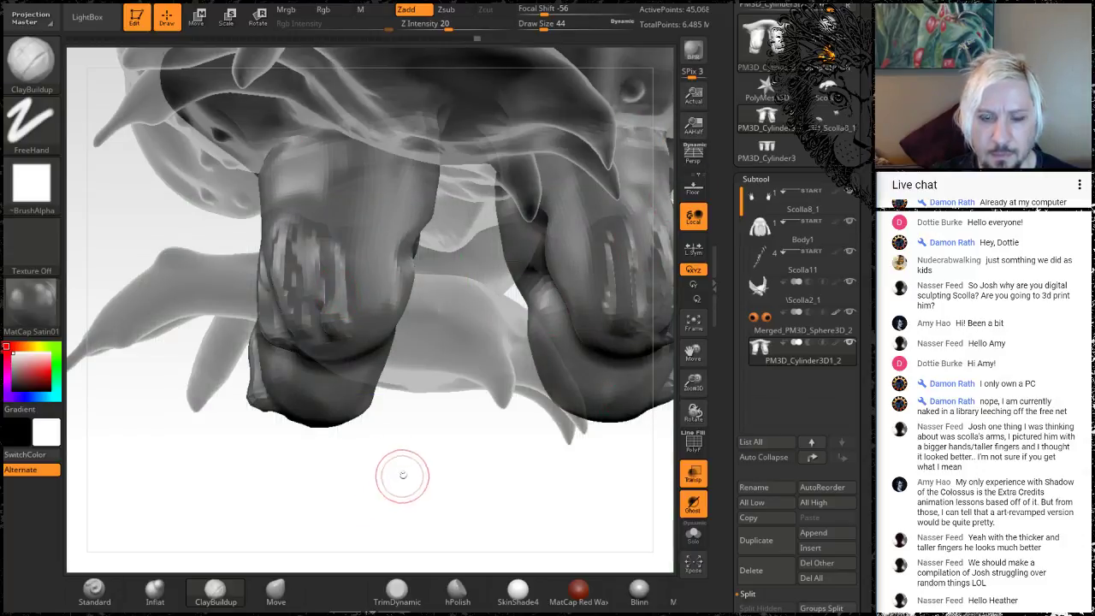
mouse_move(403, 477)
left_mouse_down()
mouse_move(346, 392)
mouse_move(387, 351)
mouse_move(428, 349)
left_mouse_up()
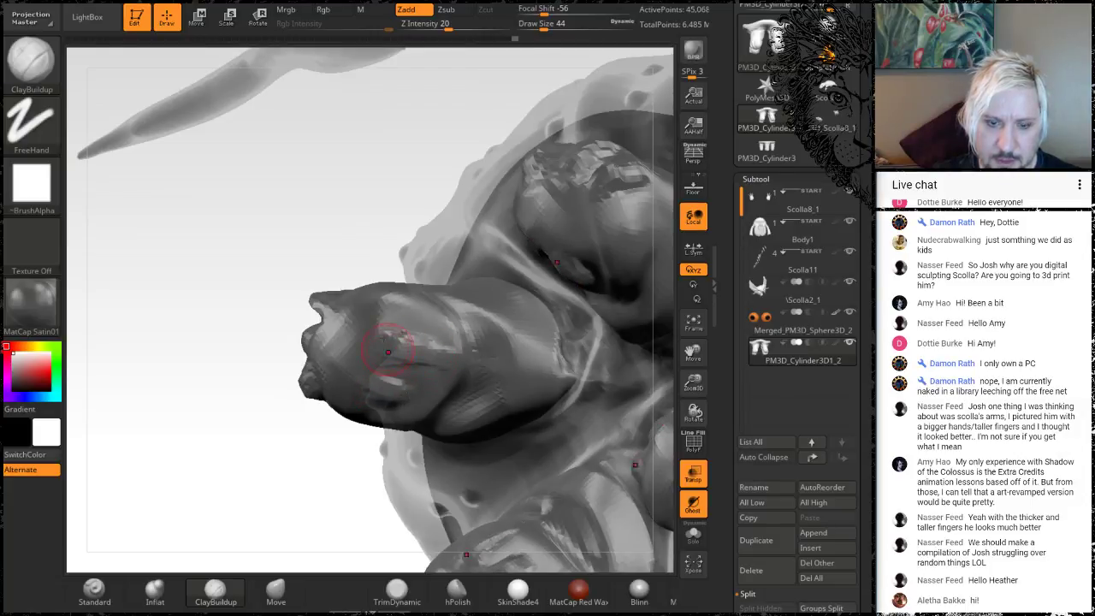
right_click_drag(388, 351, 392, 383)
left_click_drag(368, 417, 432, 436)
left_click_drag(372, 374, 429, 403)
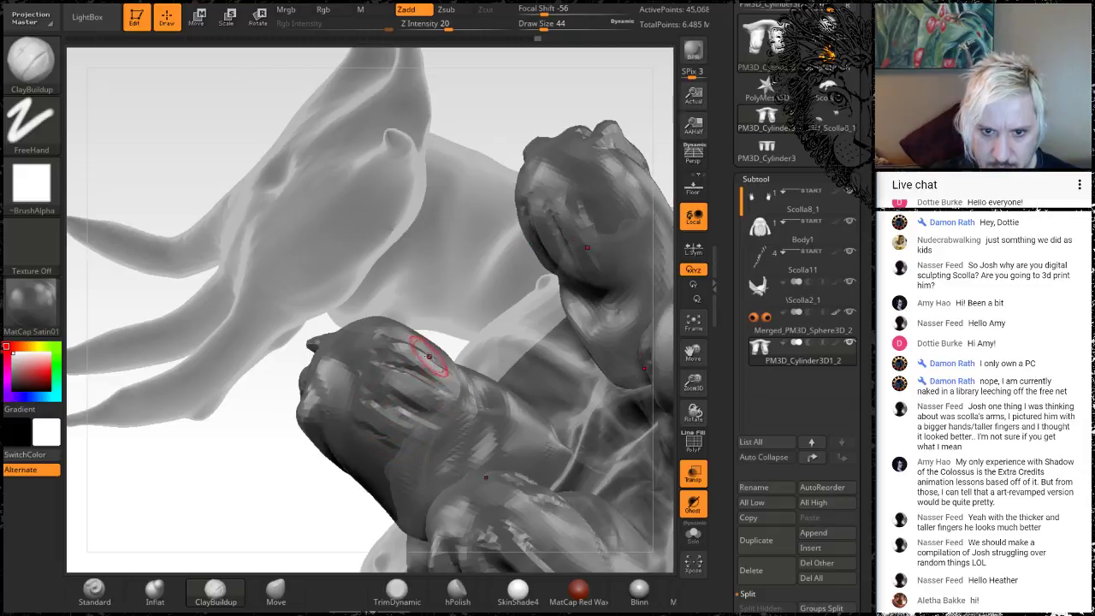
Step: Fill in the undersides of the feet with ClayBuildup and smooth the soles and leg sides
mouse_move(203, 443)
left_mouse_down()
mouse_move(343, 428)
mouse_move(368, 410)
mouse_move(346, 381)
left_mouse_up()
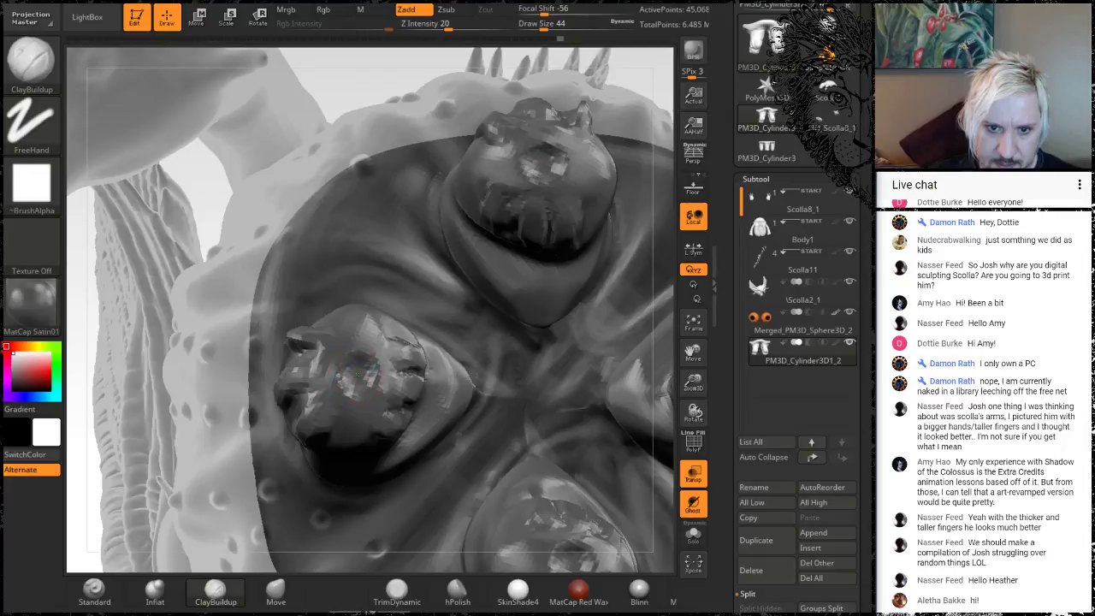
left_click_drag(346, 340, 360, 351)
mouse_move(331, 99)
left_mouse_down()
mouse_move(342, 317)
mouse_move(330, 231)
left_mouse_up()
left_click_drag(340, 405, 367, 358, "shift")
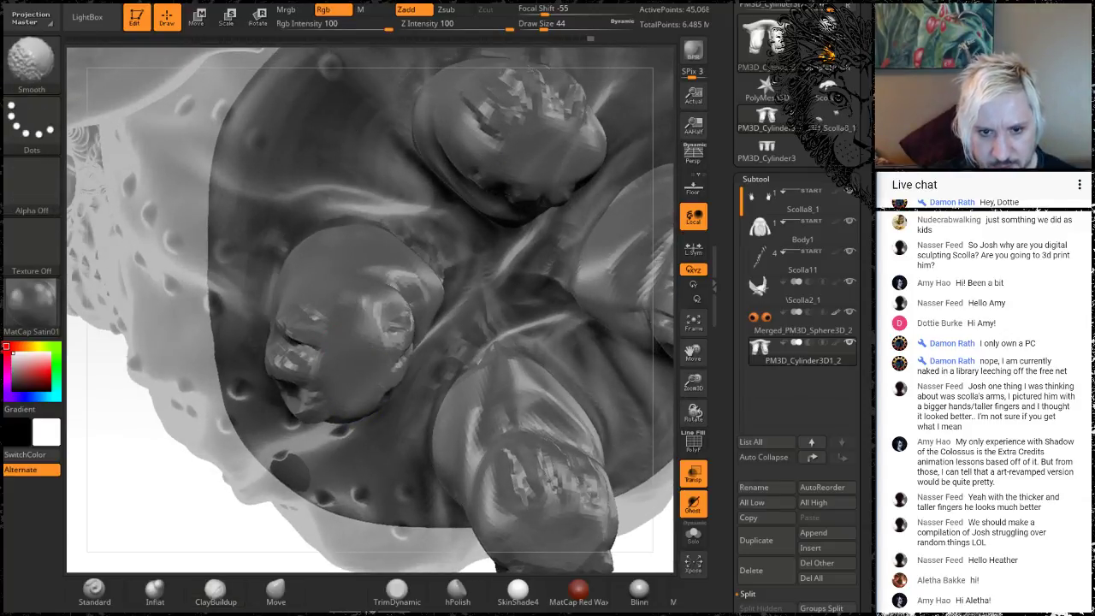
mouse_move(109, 465)
left_mouse_down()
mouse_move(128, 346)
mouse_move(337, 329)
left_mouse_up()
left_click_drag(559, 224, 538, 214)
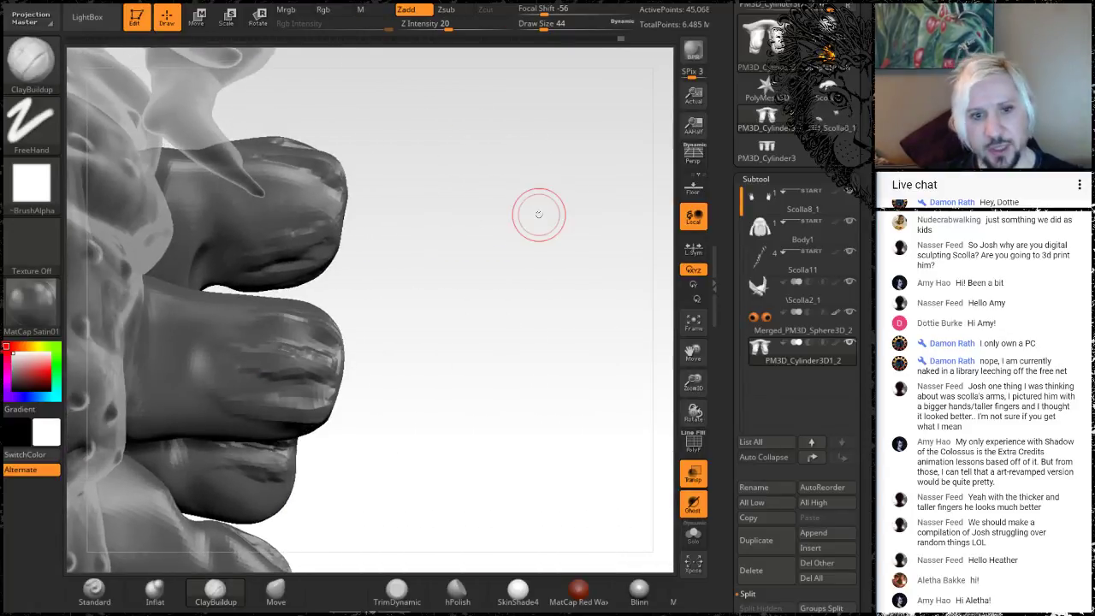
mouse_move(334, 390)
left_mouse_down("shift")
mouse_move(274, 376)
mouse_move(267, 354)
left_mouse_up("shift")
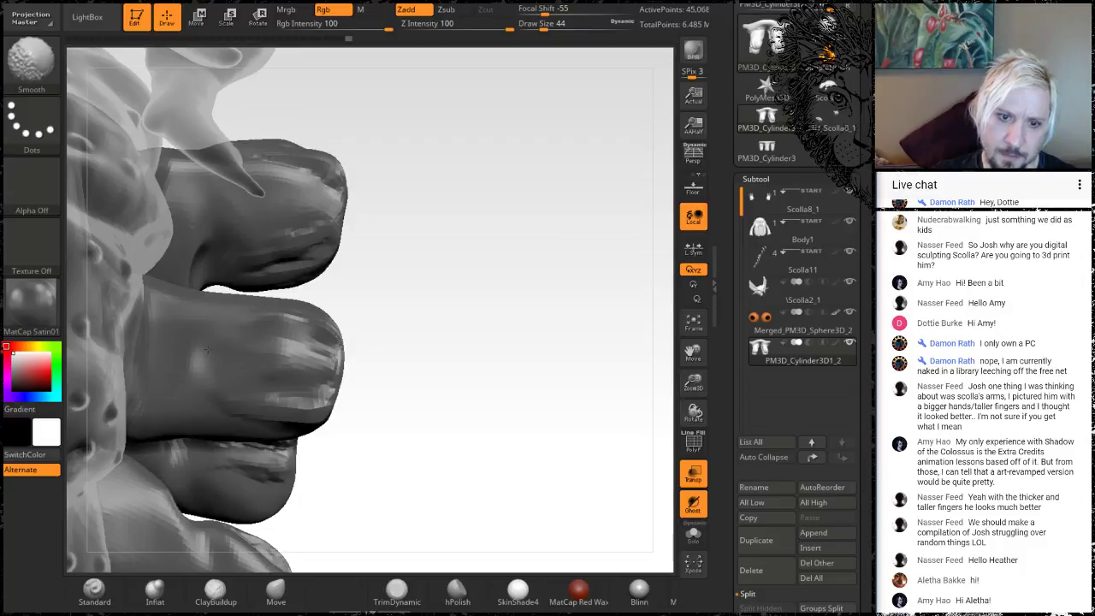
Step: Build up toe-like folds around the rims and inner sides of the feet with ClayBuildup at draw size 44
mouse_move(518, 313)
left_mouse_down()
mouse_move(491, 406)
mouse_move(384, 416)
mouse_move(445, 313)
mouse_move(305, 368)
left_mouse_up()
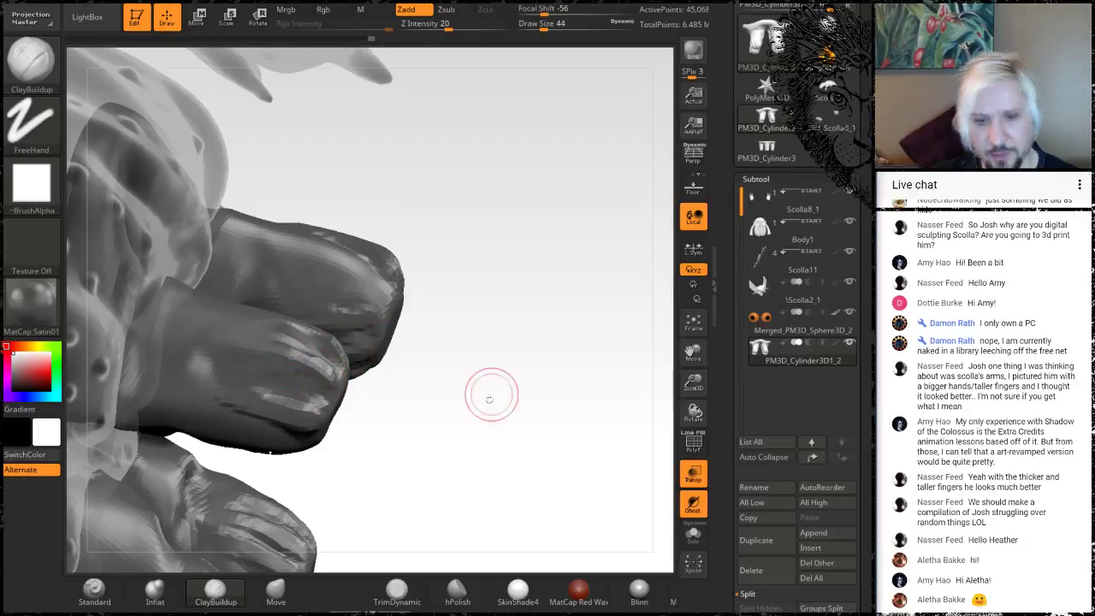
mouse_move(490, 397)
left_mouse_down()
mouse_move(499, 316)
mouse_move(490, 324)
mouse_move(464, 288)
mouse_move(289, 454)
left_mouse_up()
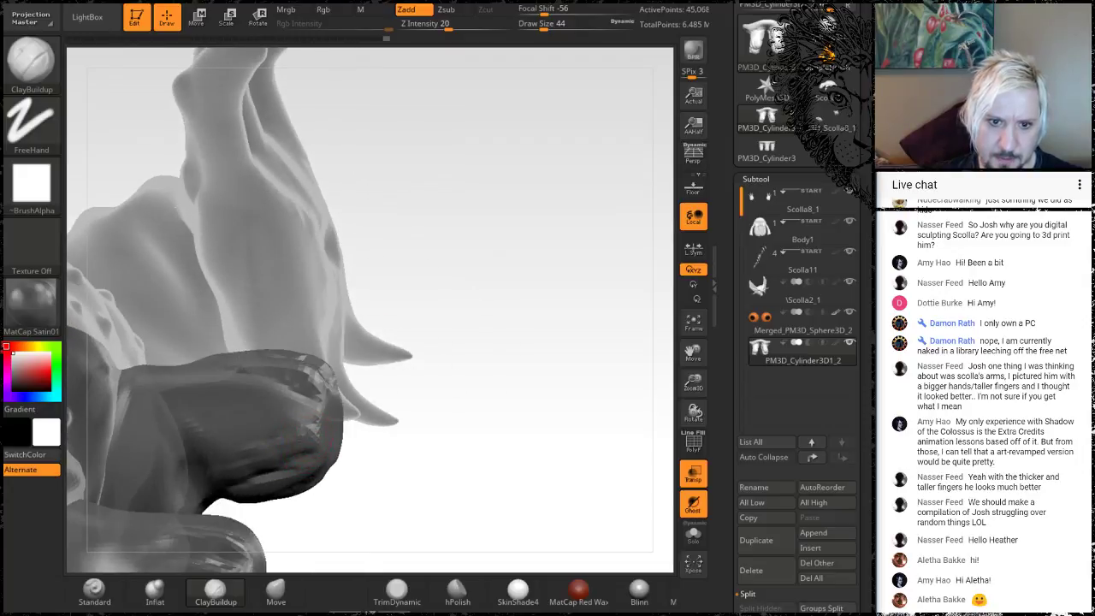
left_click_drag(437, 459, 410, 391)
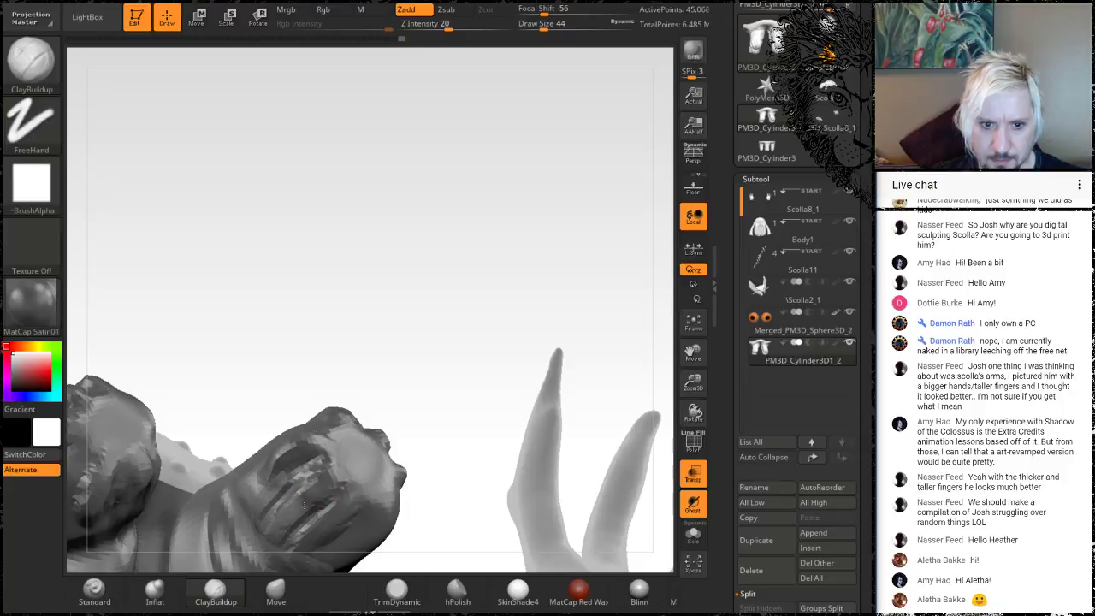
mouse_move(471, 367)
left_mouse_down()
mouse_move(460, 295)
mouse_move(337, 425)
left_mouse_up()
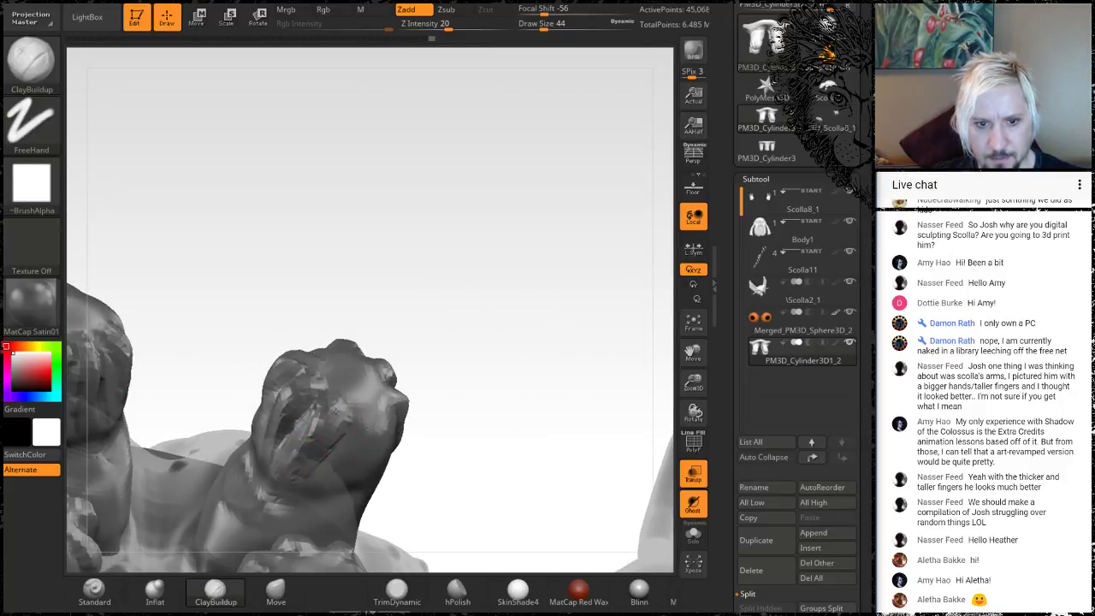
left_click_drag(470, 208, 428, 294)
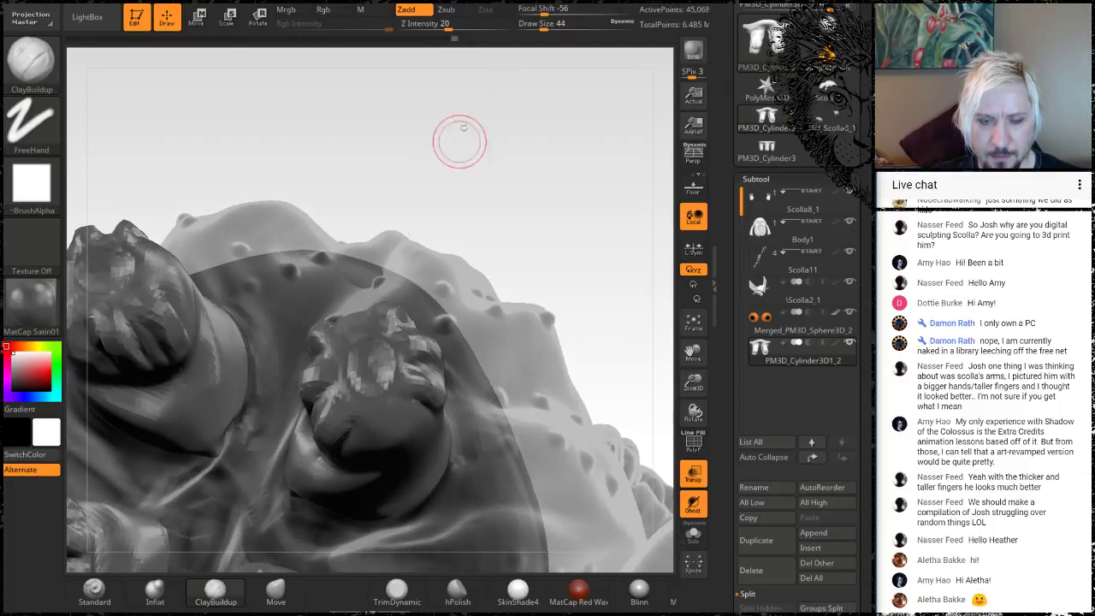
Step: Smooth the rough spots on the legs and remesh them with DynaMesh
mouse_move(460, 142)
left_mouse_down()
mouse_move(440, 293)
mouse_move(374, 450)
mouse_move(357, 460)
mouse_move(374, 445)
mouse_move(367, 465)
mouse_move(403, 434)
mouse_move(402, 445)
left_mouse_up()
key("shift")
key("shift")
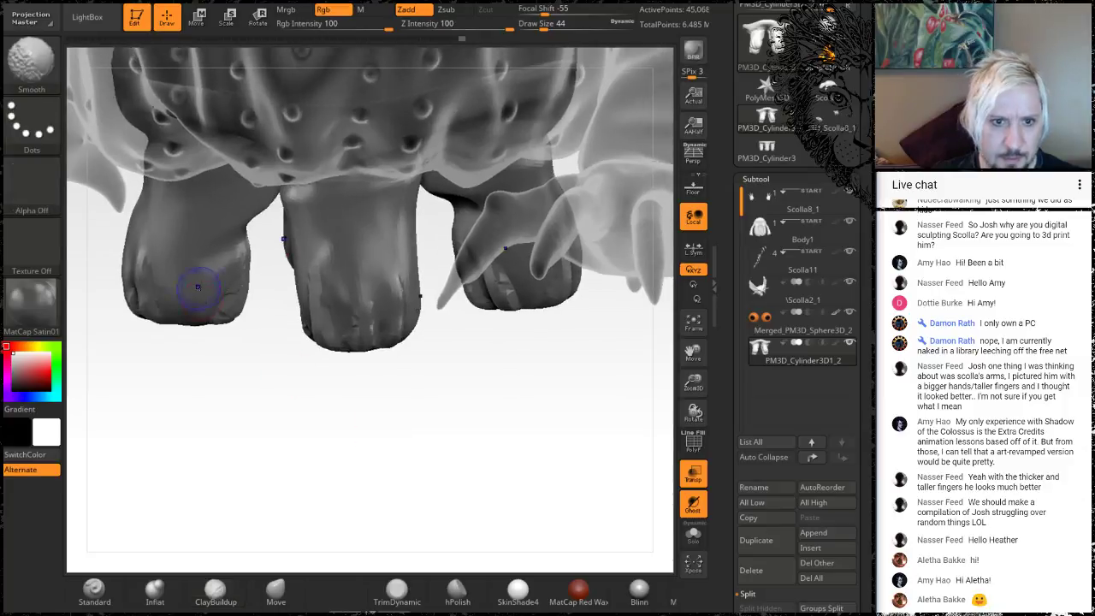
left_click_drag(222, 396, 420, 419, "ctrl")
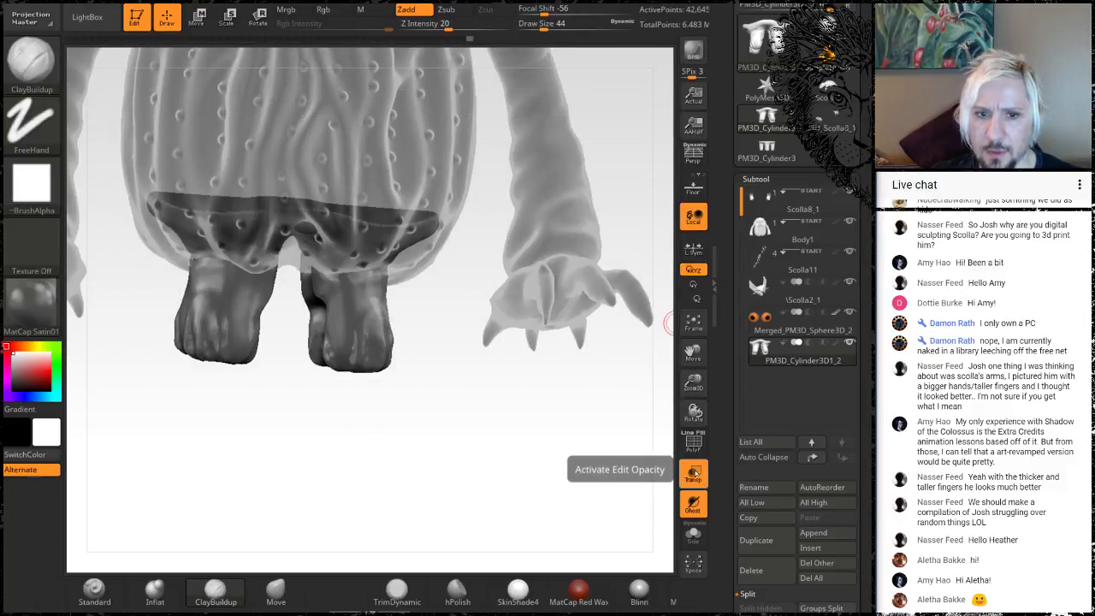
Step: Turn off transparency and switch the material to MatCap GreenClay
left_click(694, 473)
left_click_drag(464, 452, 160, 445)
left_click(43, 304)
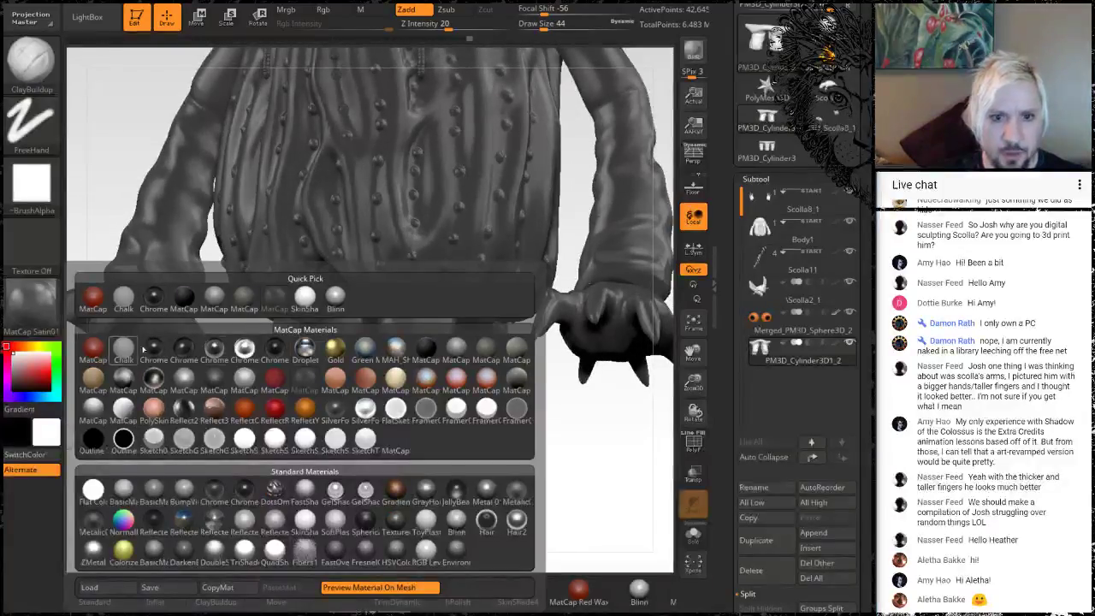
left_click(485, 360)
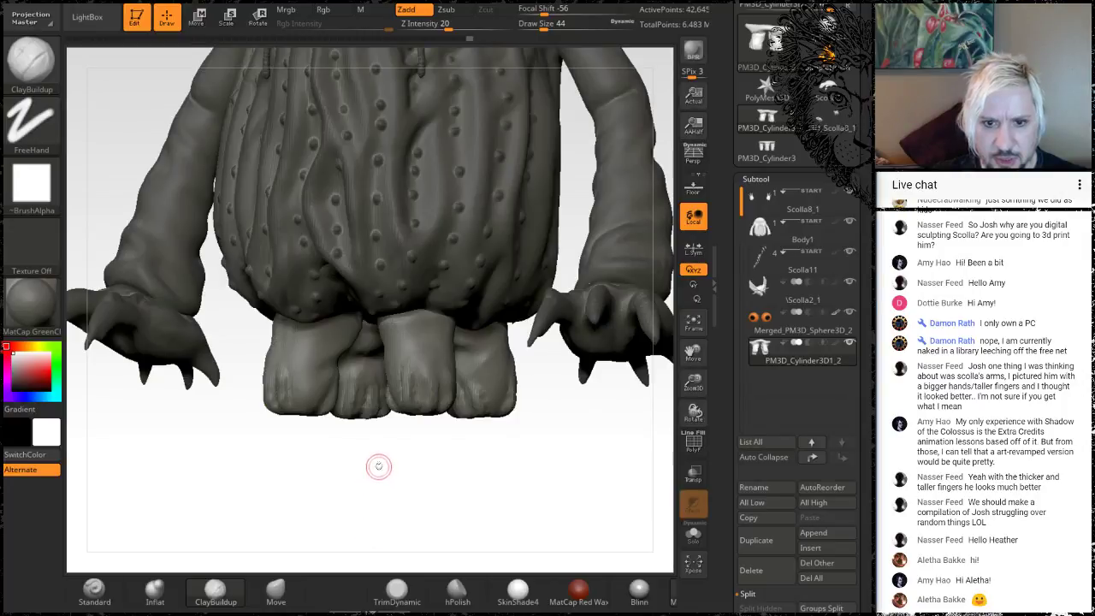
Step: Check the whole creature's proportions and move the leg mesh slightly up into the underside of the body
left_click_drag(379, 464, 400, 483)
key("f")
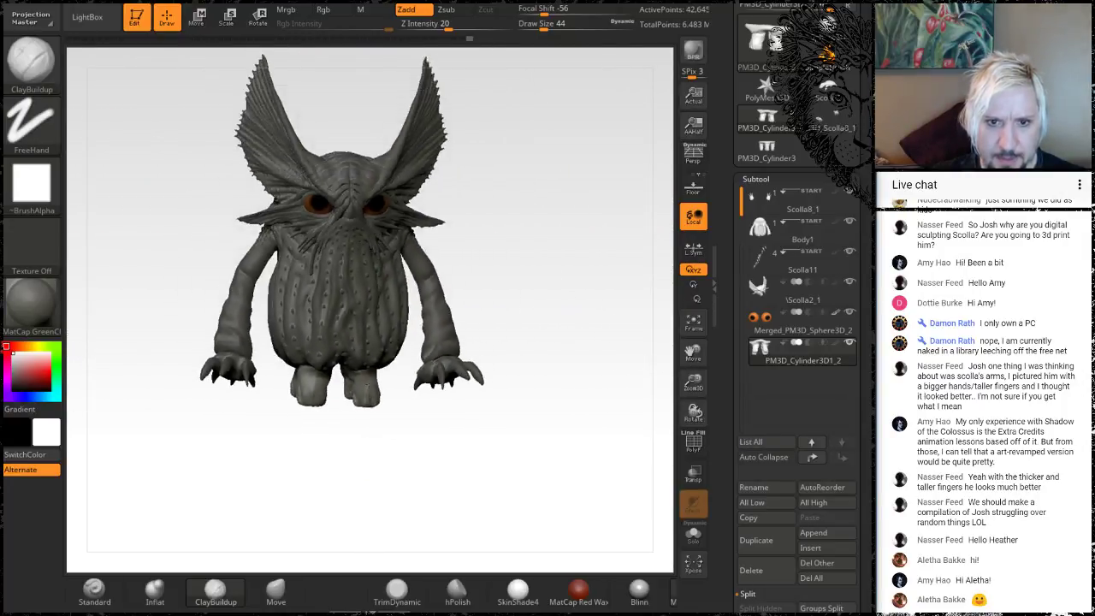
mouse_move(559, 303)
left_mouse_down()
mouse_move(548, 271)
mouse_move(517, 272)
mouse_move(535, 286)
left_mouse_up()
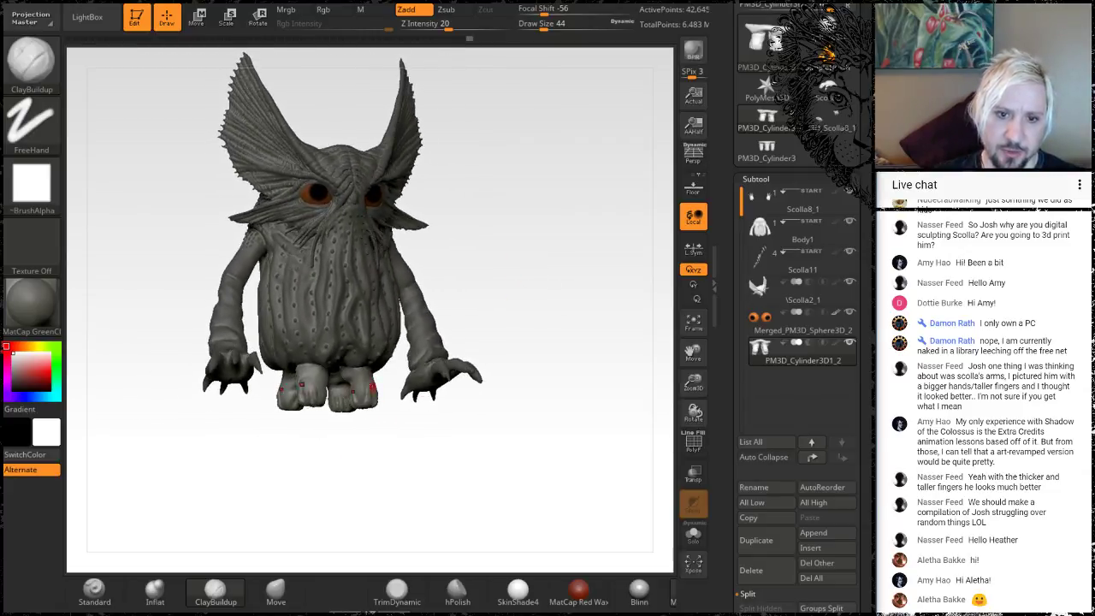
left_click_drag(334, 458, 361, 384)
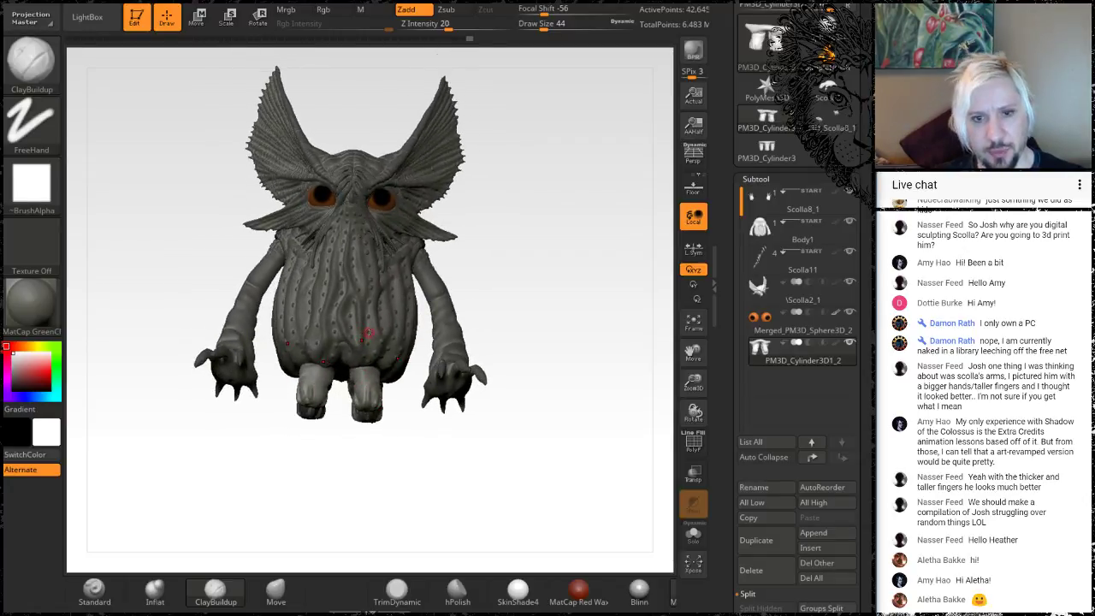
left_click_drag(332, 458, 338, 473)
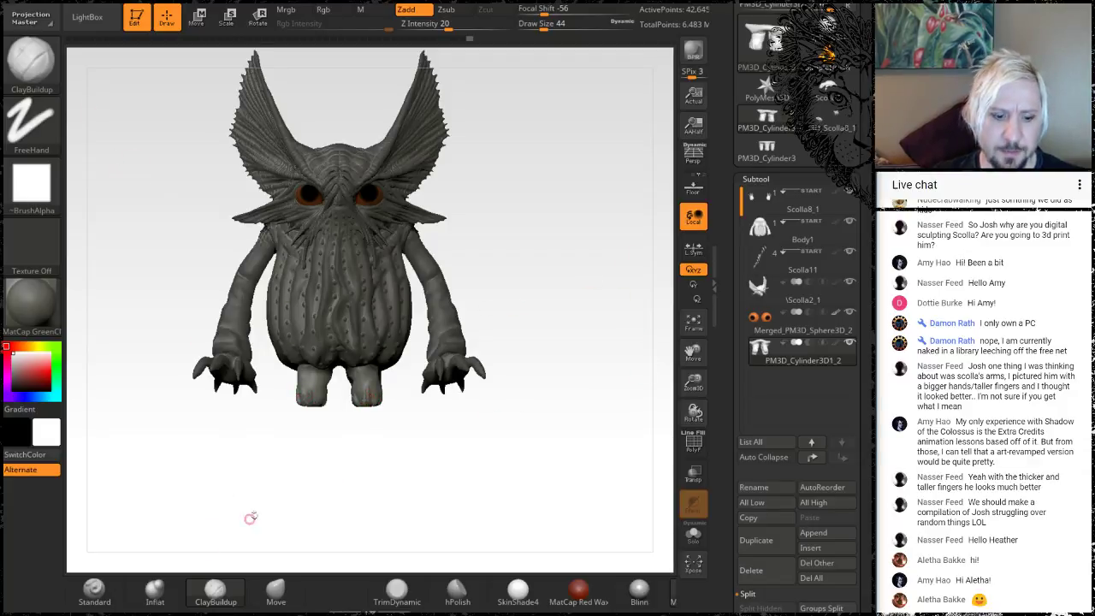
key("w")
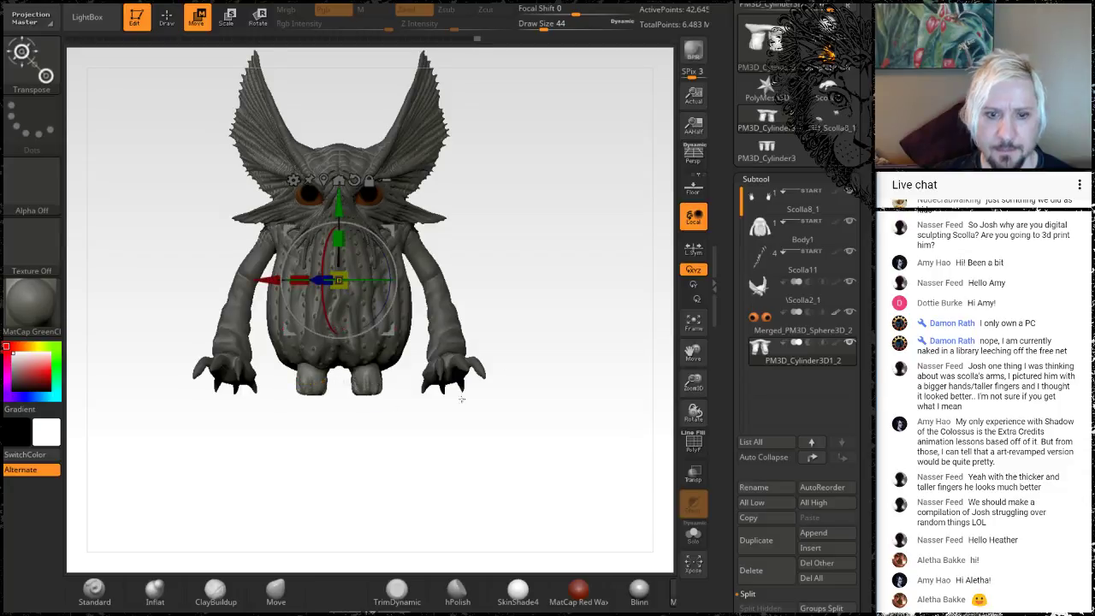
left_click_drag(552, 268, 517, 317)
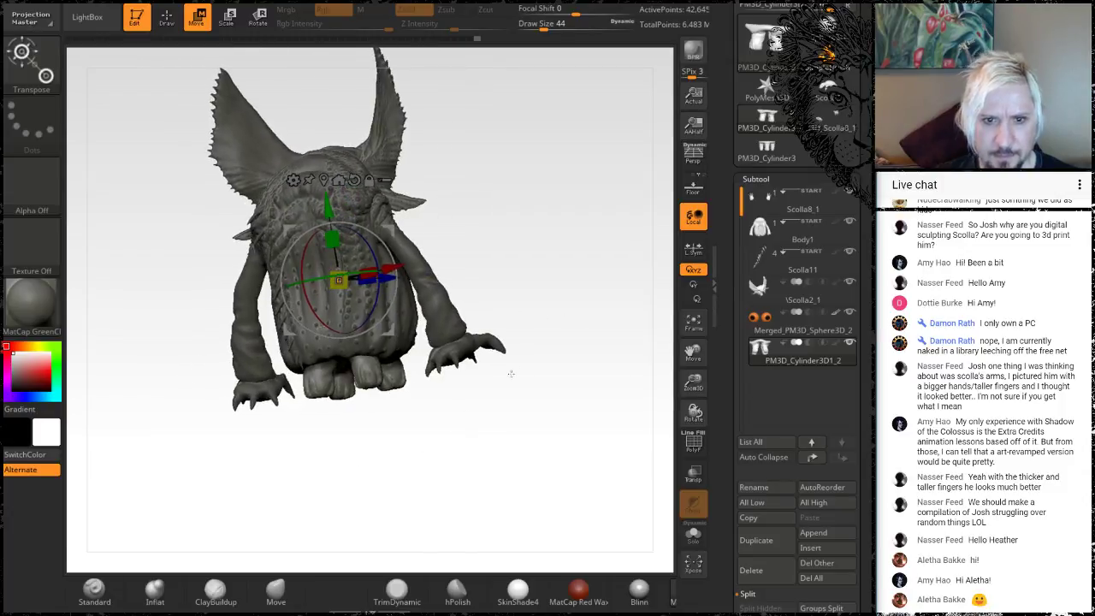
Step: Inspect where the legs meet the underside of the body and make Body1 the active subtool
left_click_drag(503, 416, 546, 477, "alt")
left_click_drag(540, 518, 524, 384, "alt")
left_click_drag(524, 385, 510, 350)
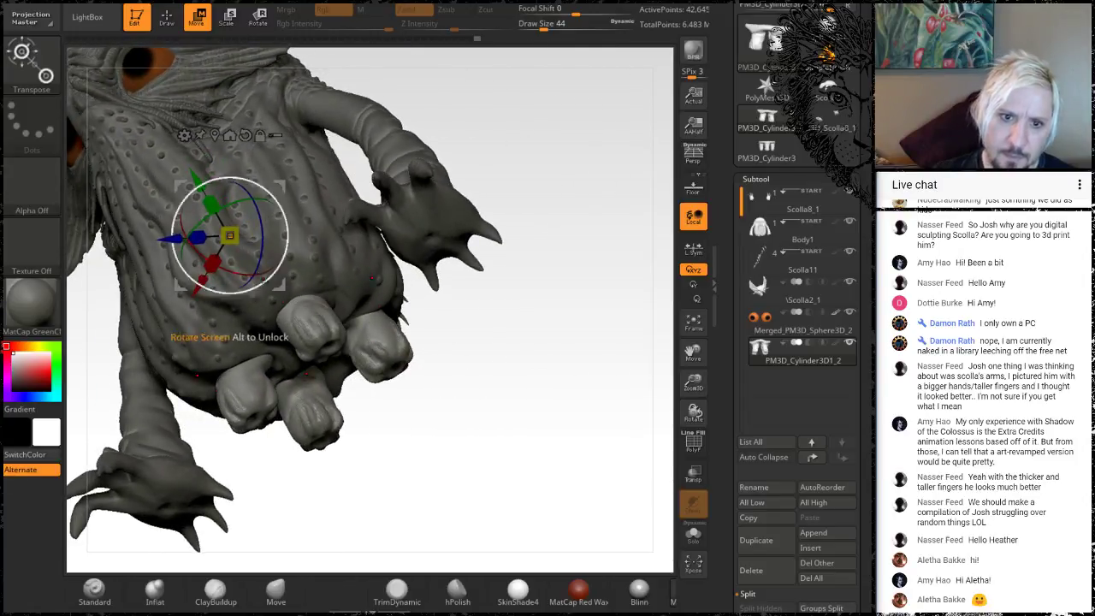
left_click_drag(464, 437, 493, 462, "alt")
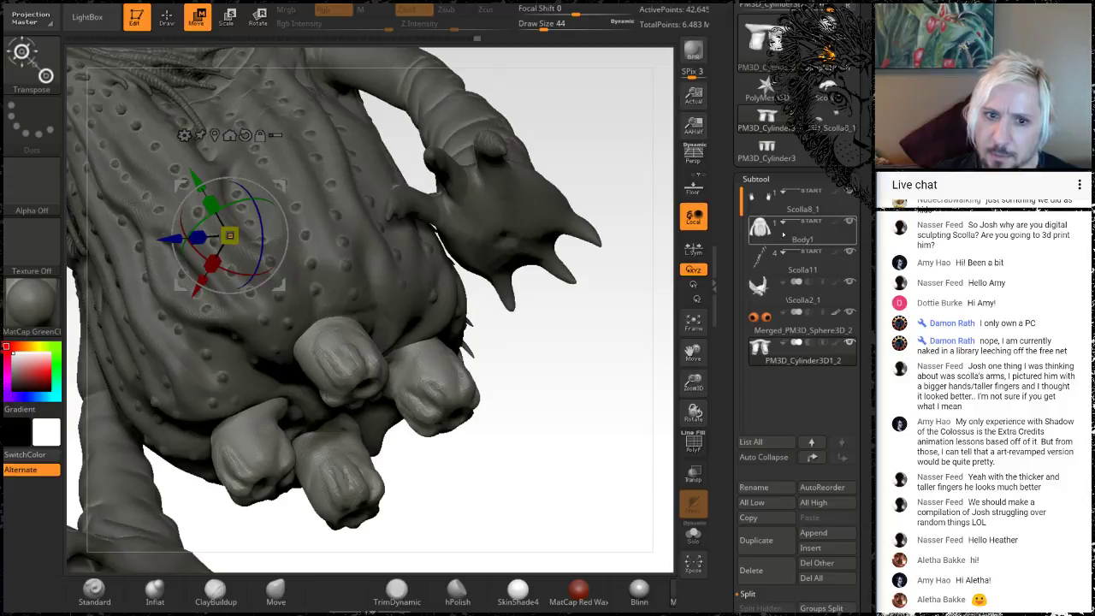
left_click(783, 235)
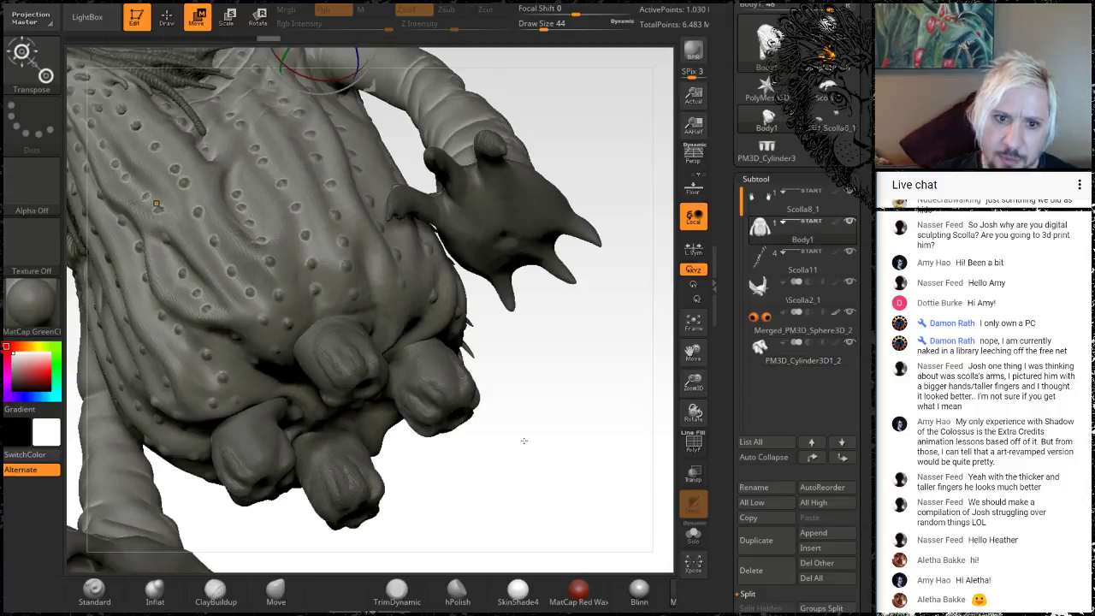
Step: Build up skin folds on the body around the leg bases with the ClayBuildup brush at draw size 62
left_click(221, 587)
key("space")
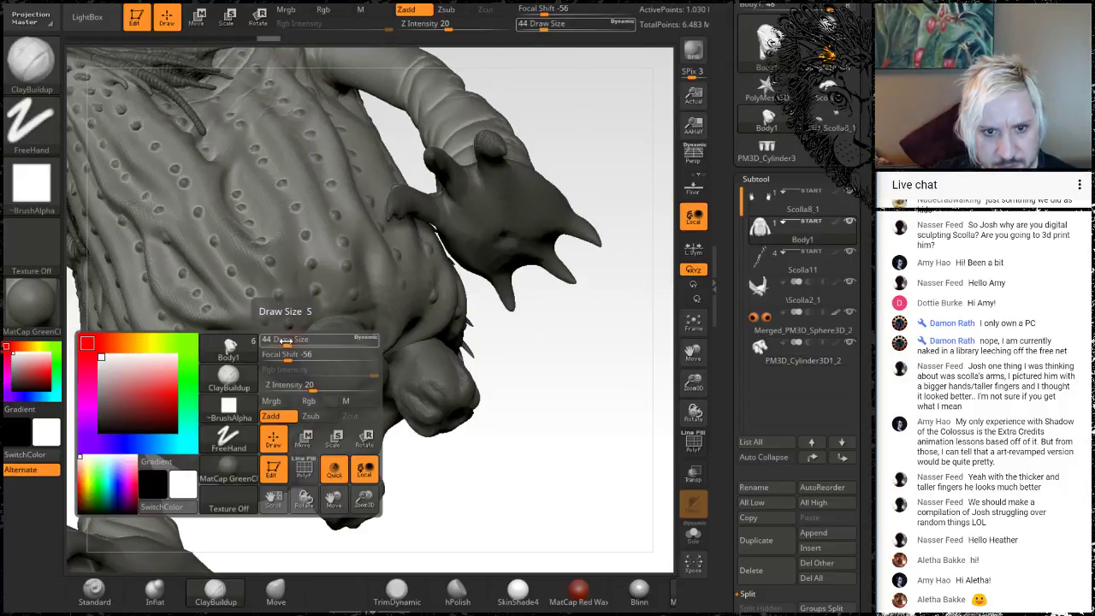
left_click_drag(288, 340, 277, 349)
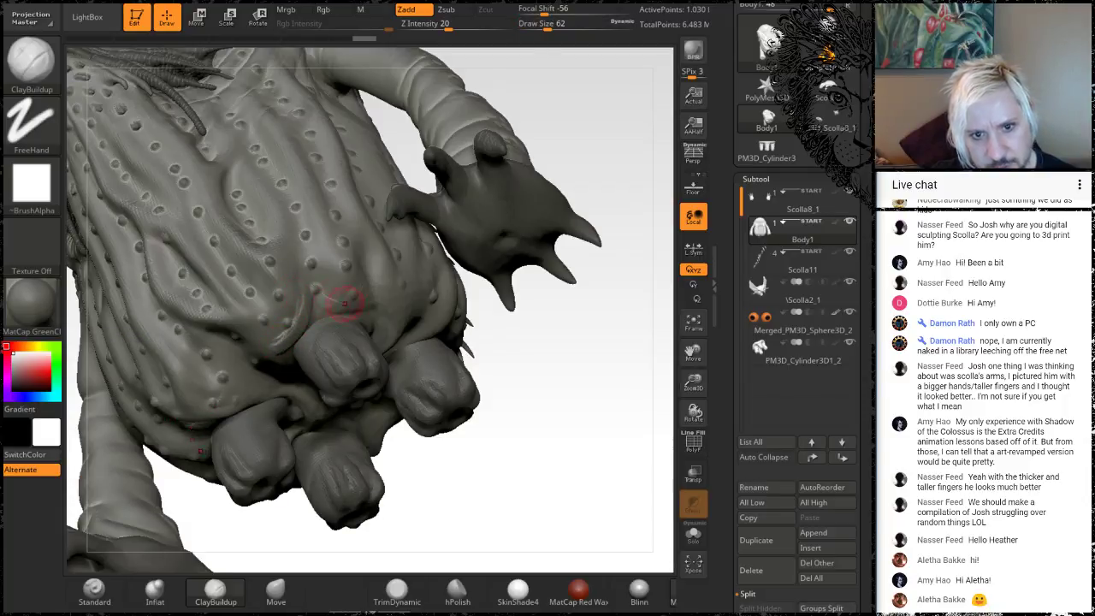
mouse_move(558, 347)
left_mouse_down()
mouse_move(548, 266)
mouse_move(516, 302)
left_mouse_up()
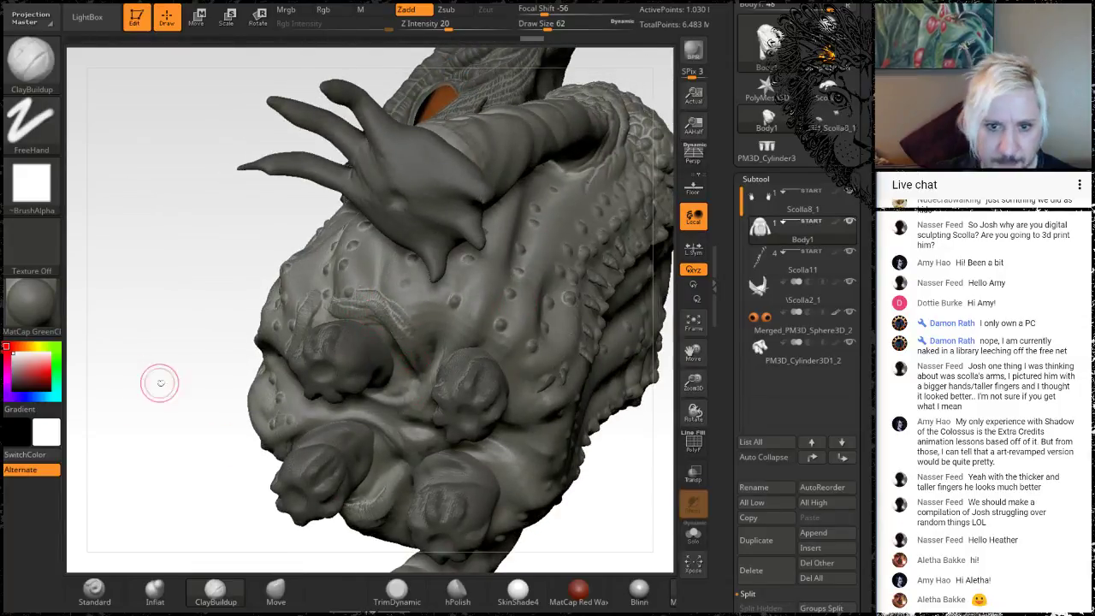
mouse_move(160, 382)
left_mouse_down()
mouse_move(166, 324)
mouse_move(198, 330)
left_mouse_up()
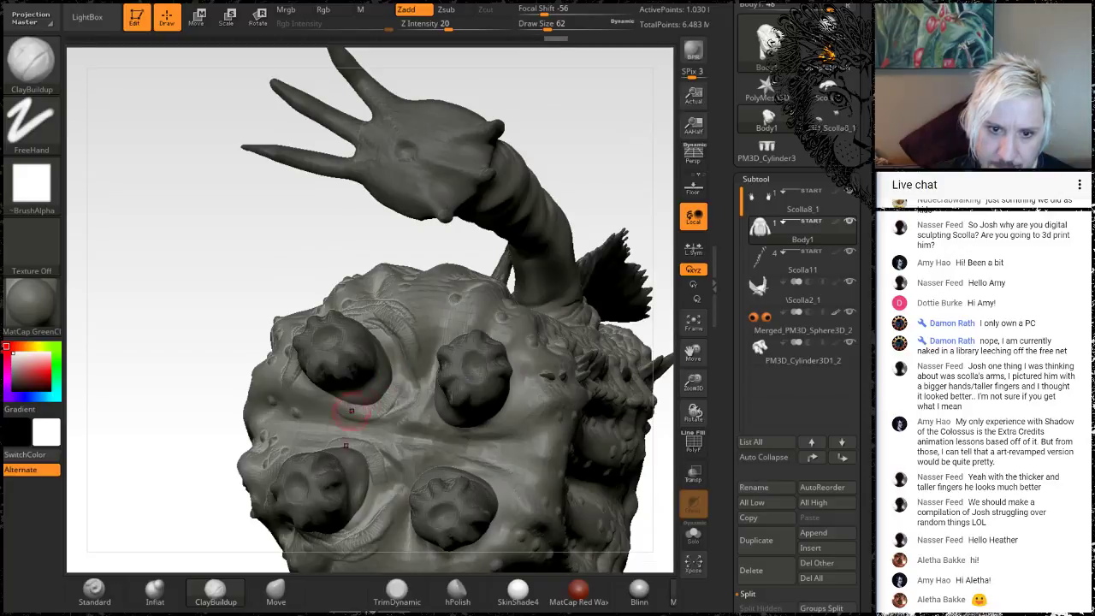
left_click_drag(121, 358, 250, 347)
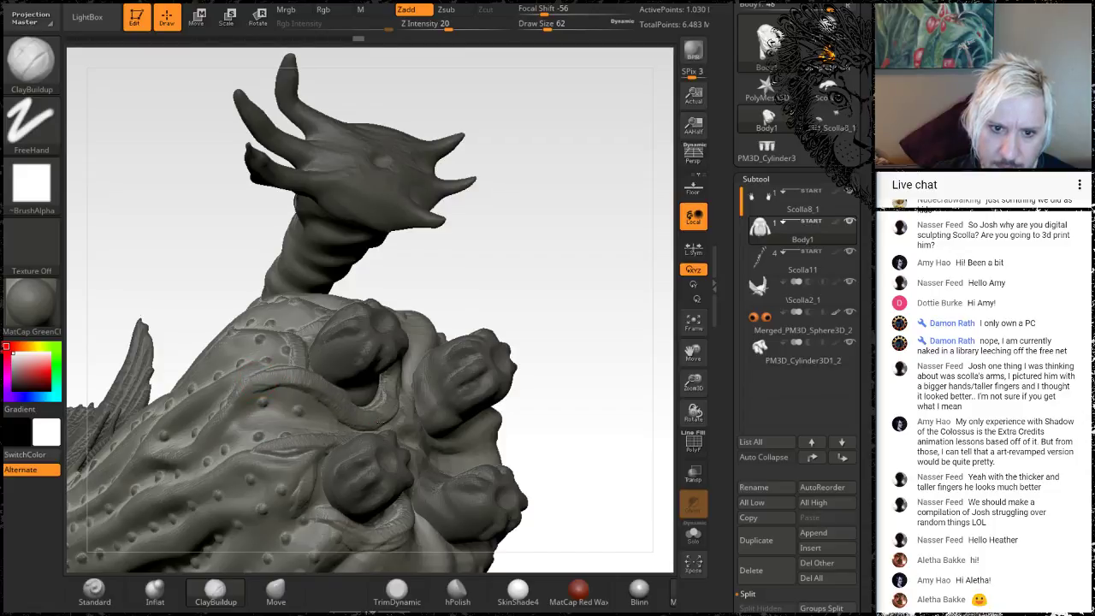
left_click_drag(460, 278, 445, 323)
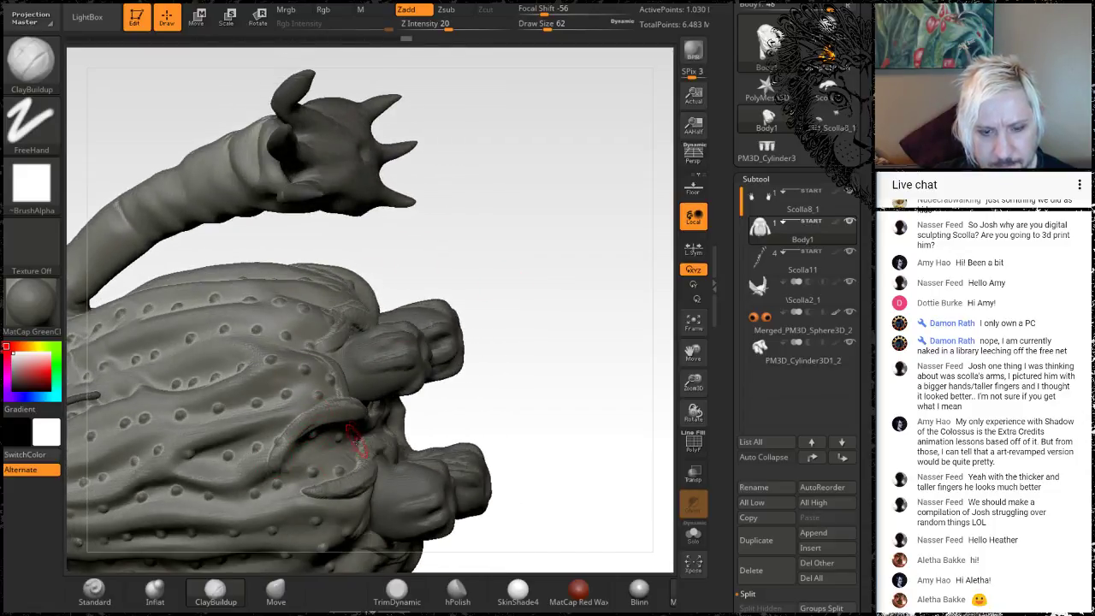
Step: Smooth the built-up folds where the body's side and underside meet the legs
mouse_move(545, 376)
left_mouse_down()
mouse_move(540, 354)
mouse_move(537, 368)
left_mouse_up()
left_click_drag(366, 469, 320, 495, "shift")
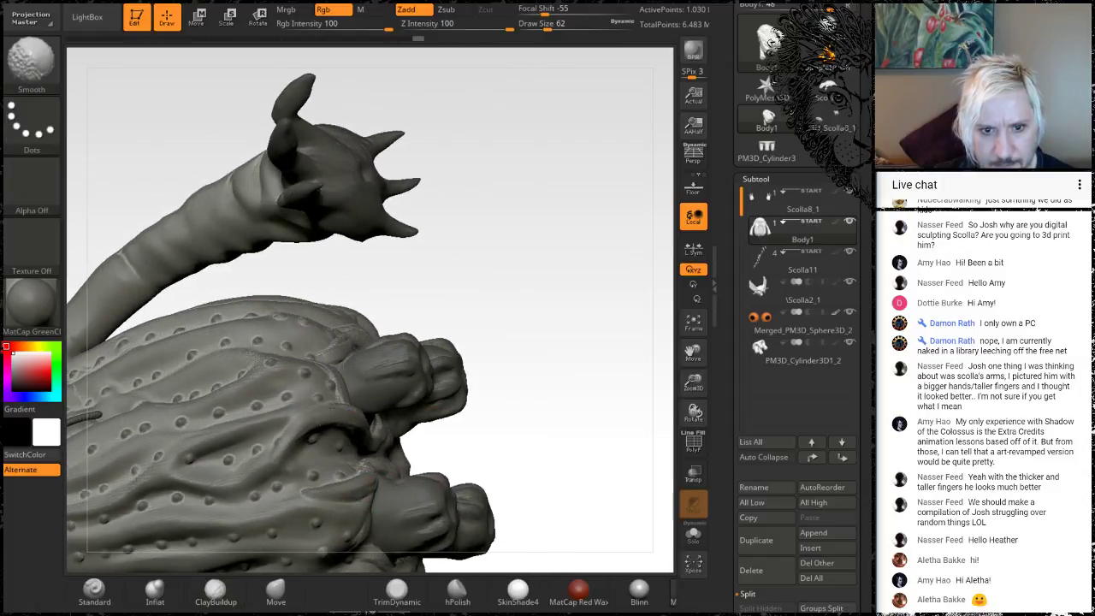
left_click_drag(583, 296, 522, 314)
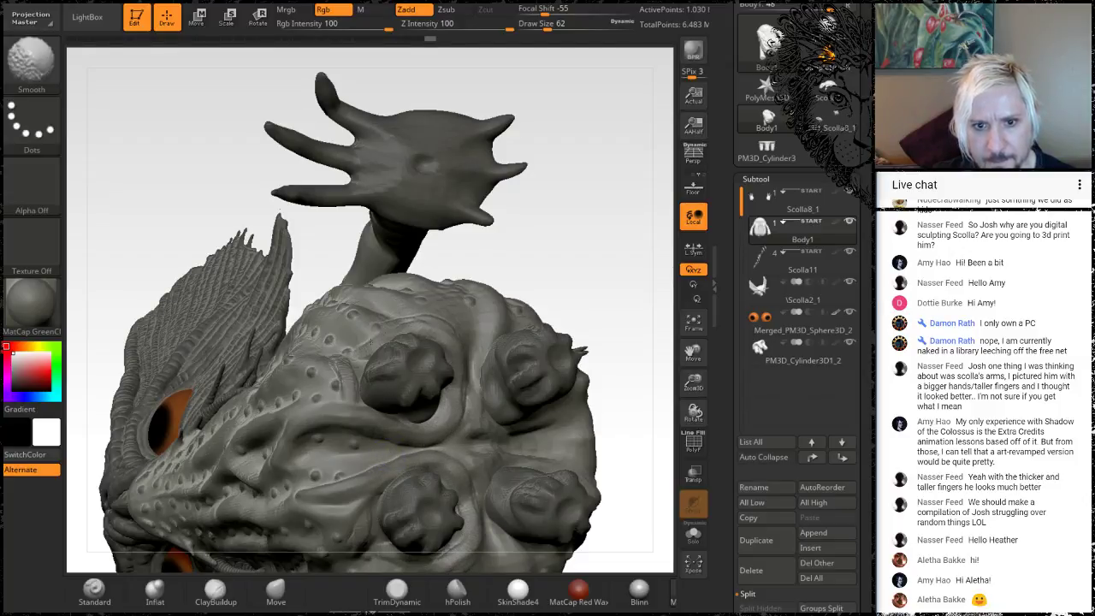
left_click_drag(564, 252, 607, 303)
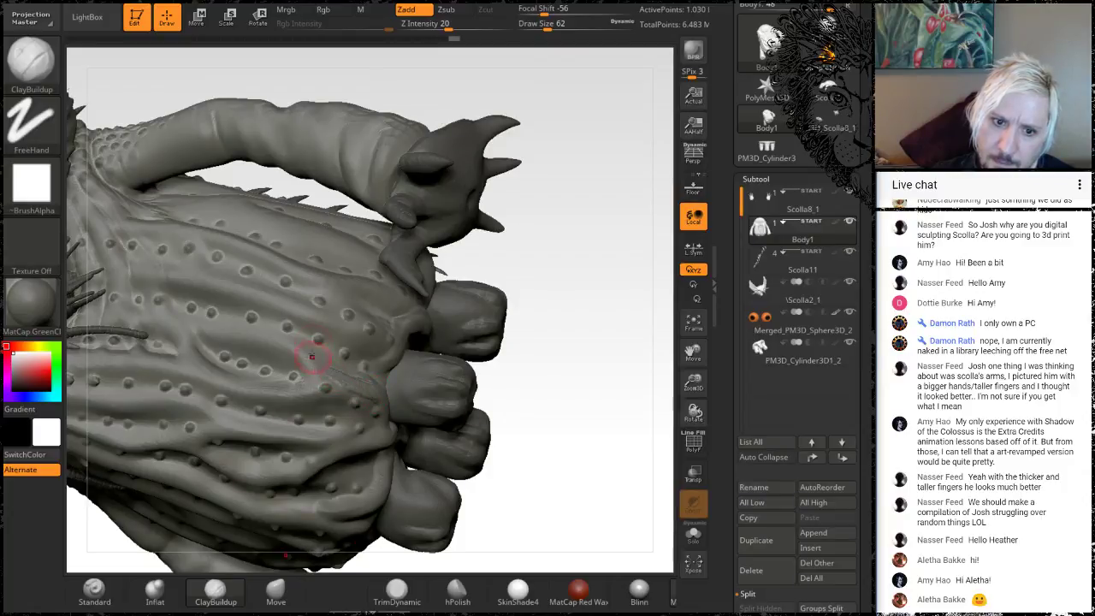
Step: Build up the wrinkled skin along the lower edge of the body above the feet and smooth it
mouse_move(641, 372)
left_mouse_down()
mouse_move(636, 234)
mouse_move(415, 447)
left_mouse_up()
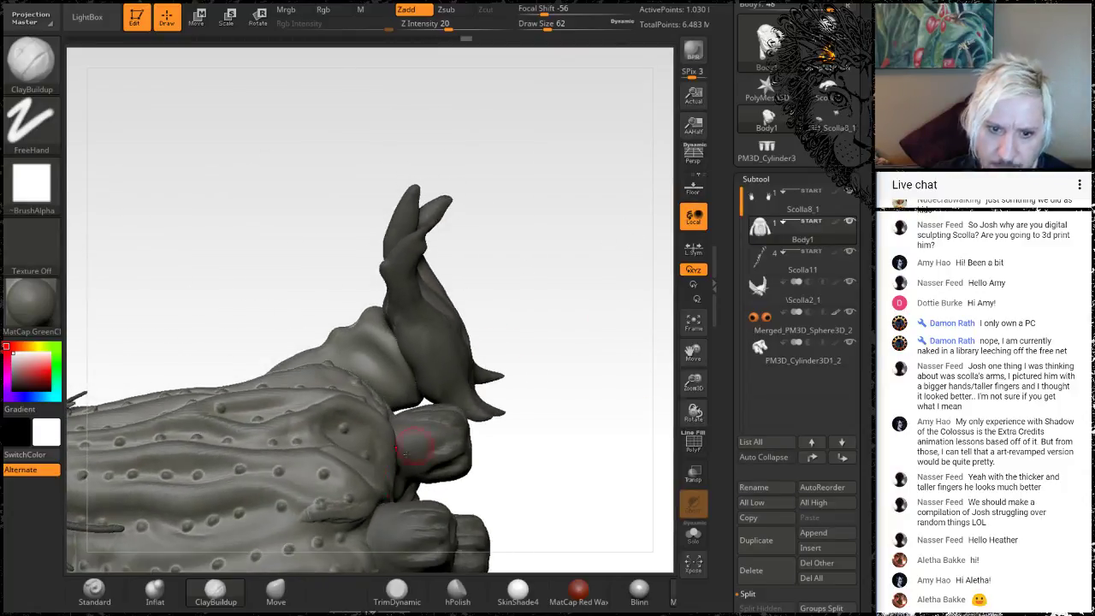
key("shift")
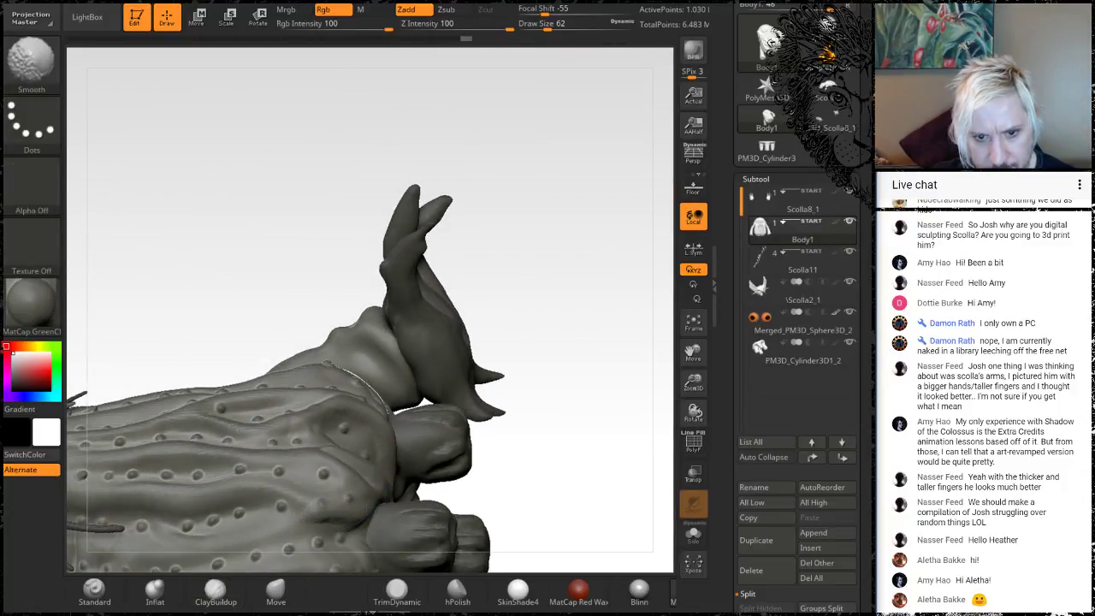
mouse_move(514, 326)
left_mouse_down()
mouse_move(323, 507)
mouse_move(330, 514)
left_mouse_up()
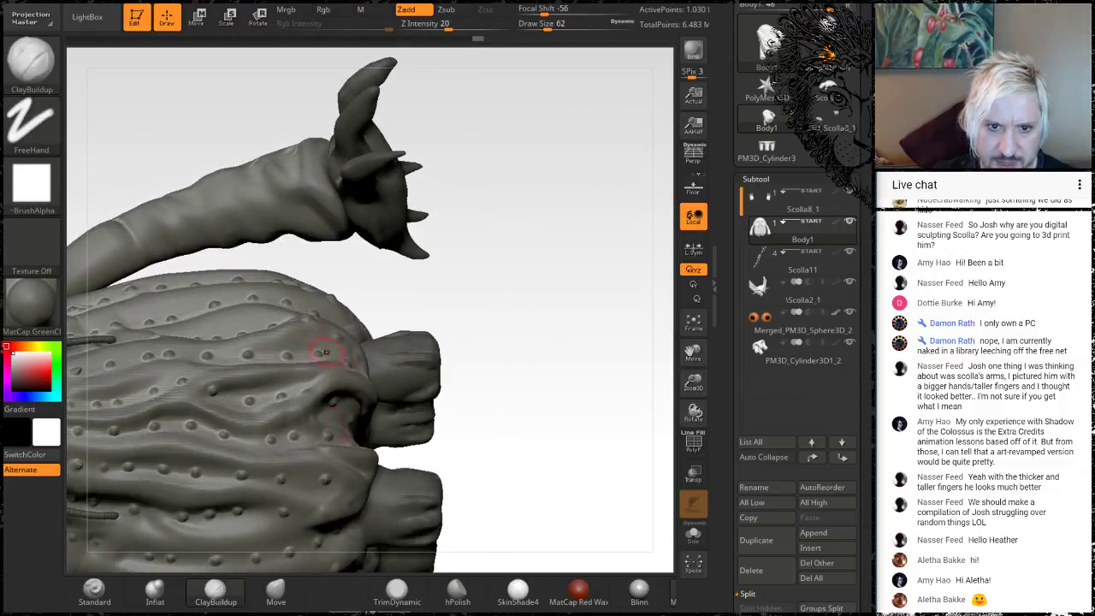
left_click_drag(506, 366, 410, 278)
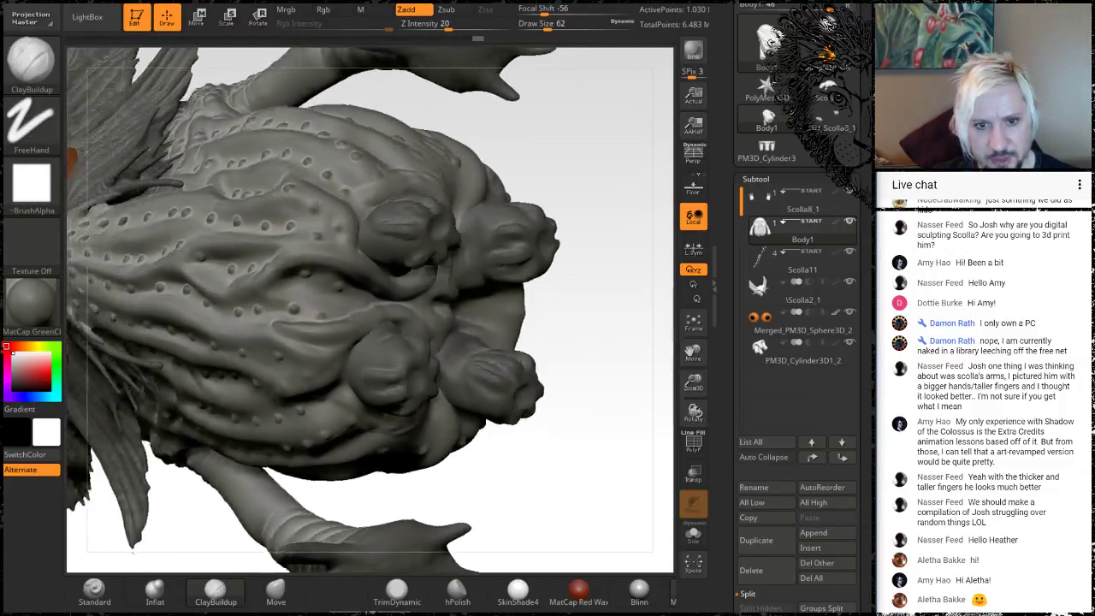
Step: Sculpt ClayBuildup skin folds around the bases of two neighbouring feet and smooth them into the lower body
mouse_move(263, 224)
left_mouse_down()
mouse_move(359, 244)
mouse_move(313, 231)
left_mouse_up()
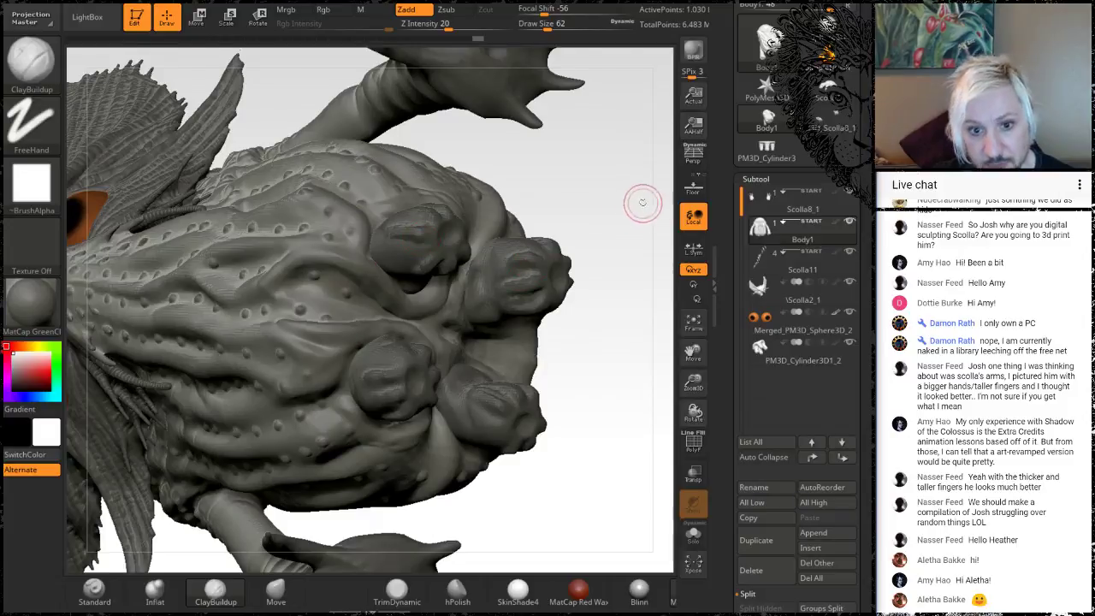
mouse_move(641, 200)
left_mouse_down()
mouse_move(499, 349)
mouse_move(502, 382)
left_mouse_up()
left_click_drag(467, 345, 508, 422)
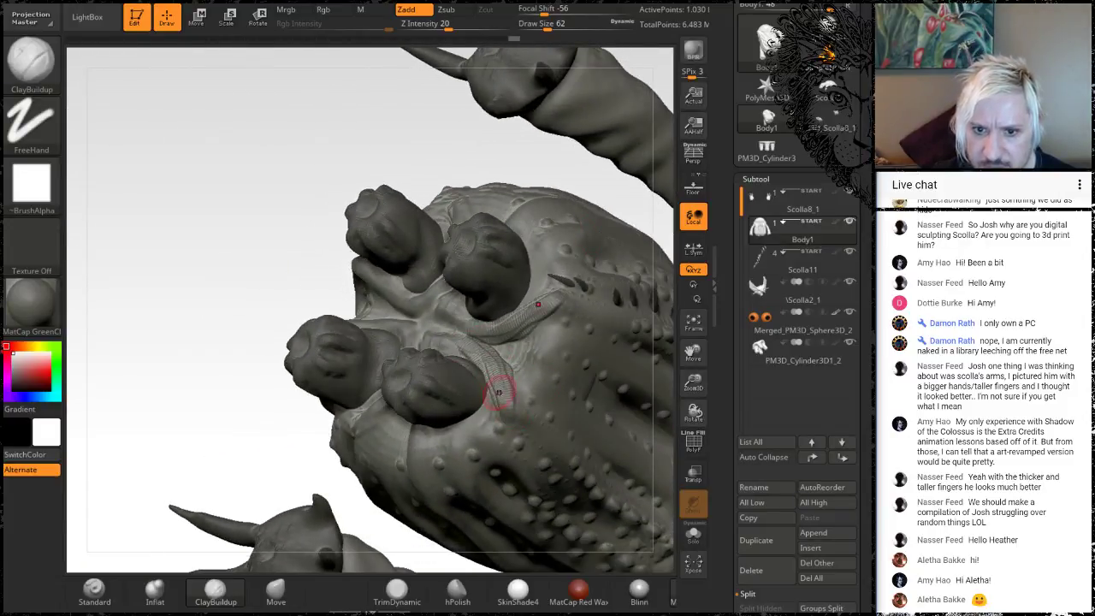
key("shift")
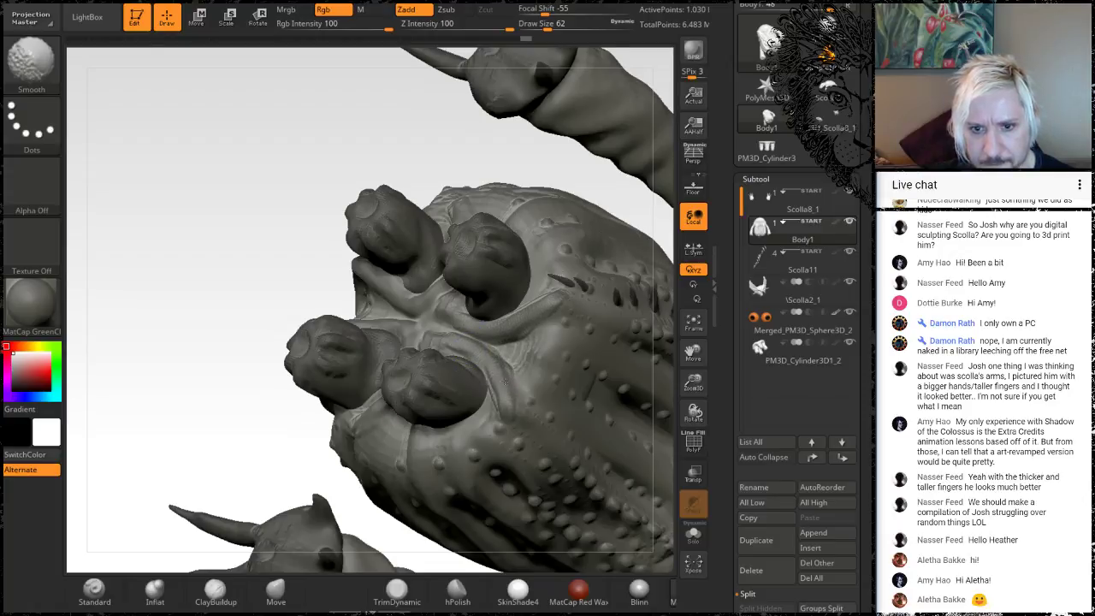
Step: Add clay ridges across the underside, curving between the feet and out past one foot, and smooth them
left_click_drag(187, 226, 226, 258)
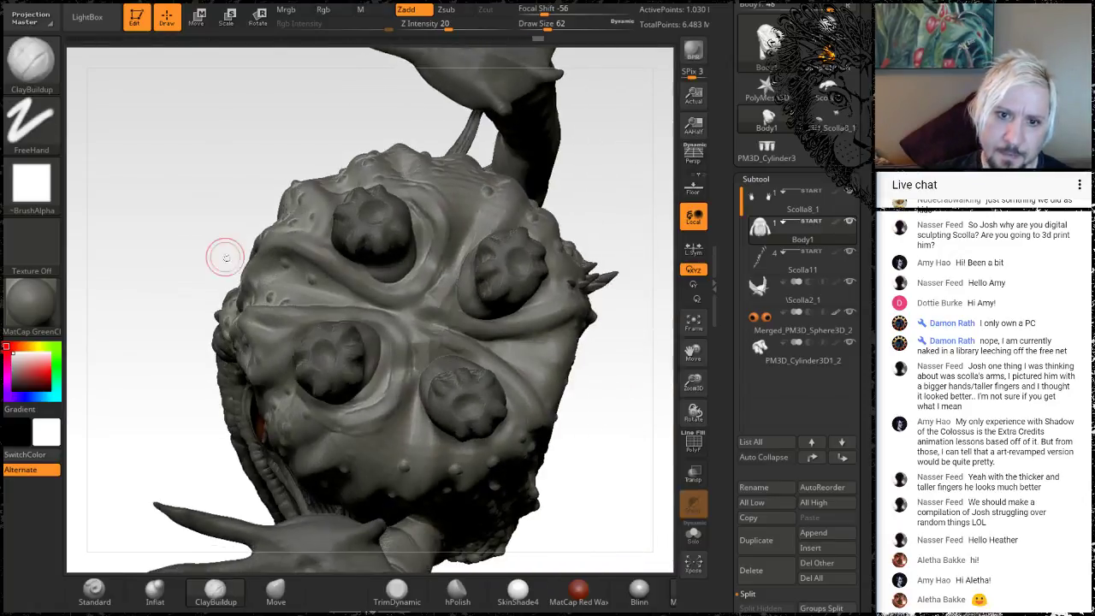
left_click_drag(616, 436, 418, 318)
key("shift")
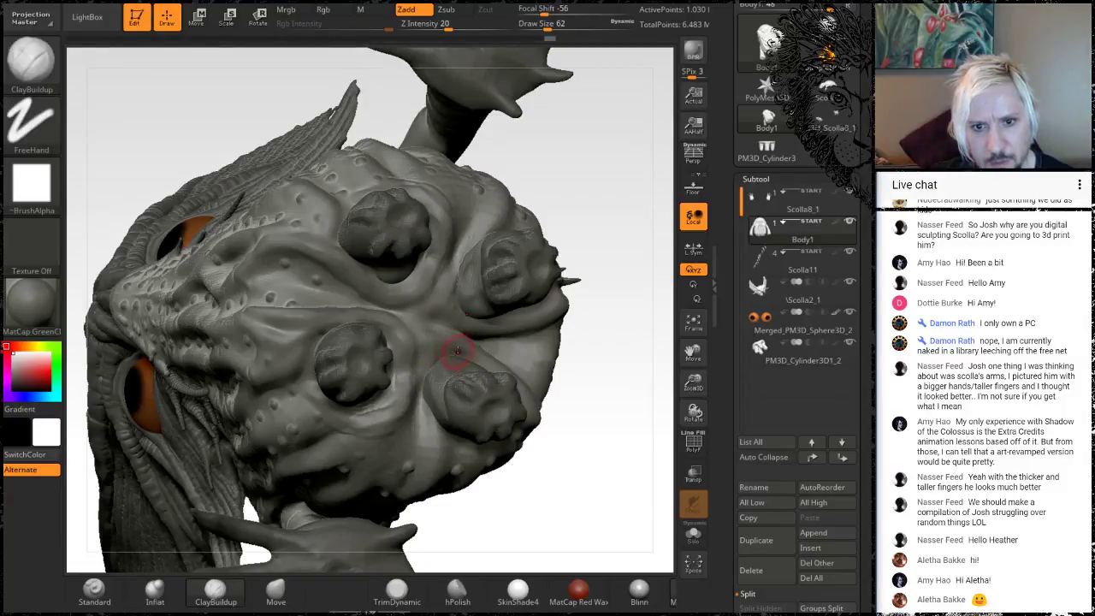
left_click_drag(463, 352, 417, 379)
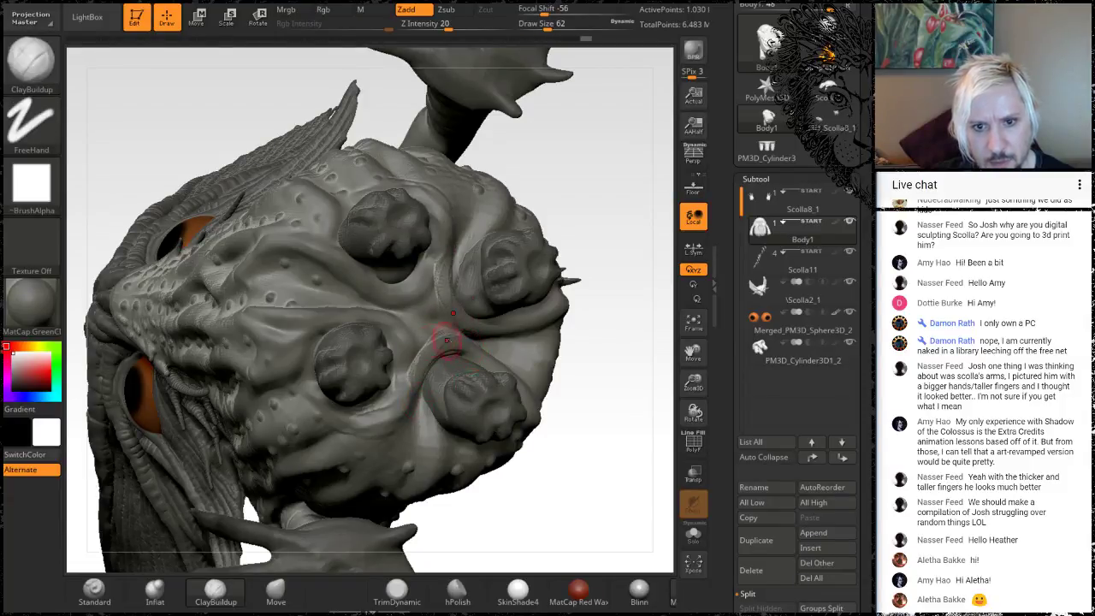
left_click_drag(655, 404, 420, 407)
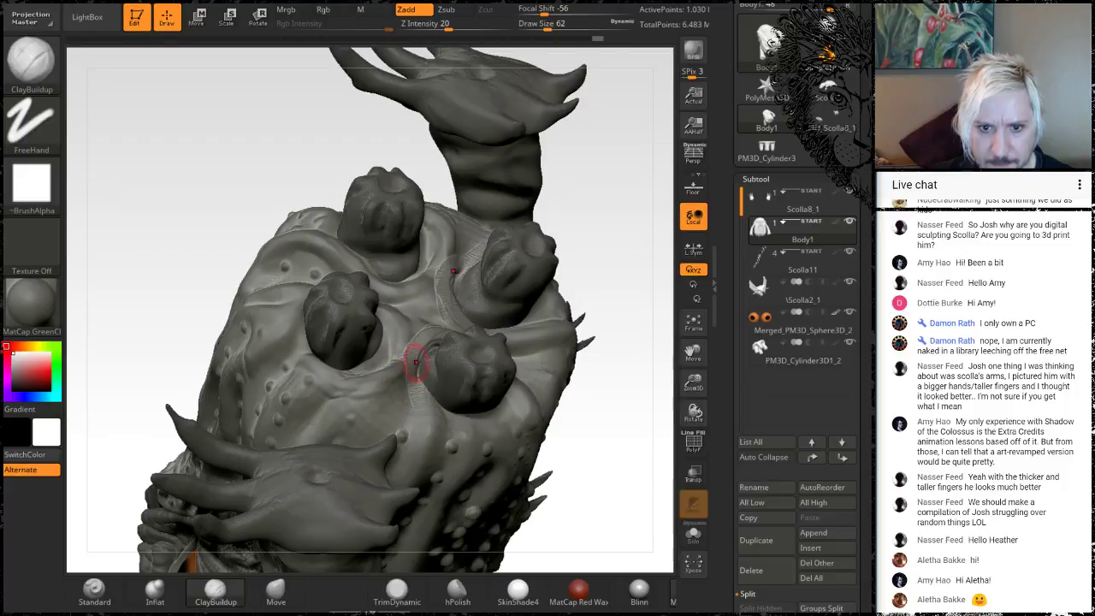
left_click_drag(416, 363, 423, 416)
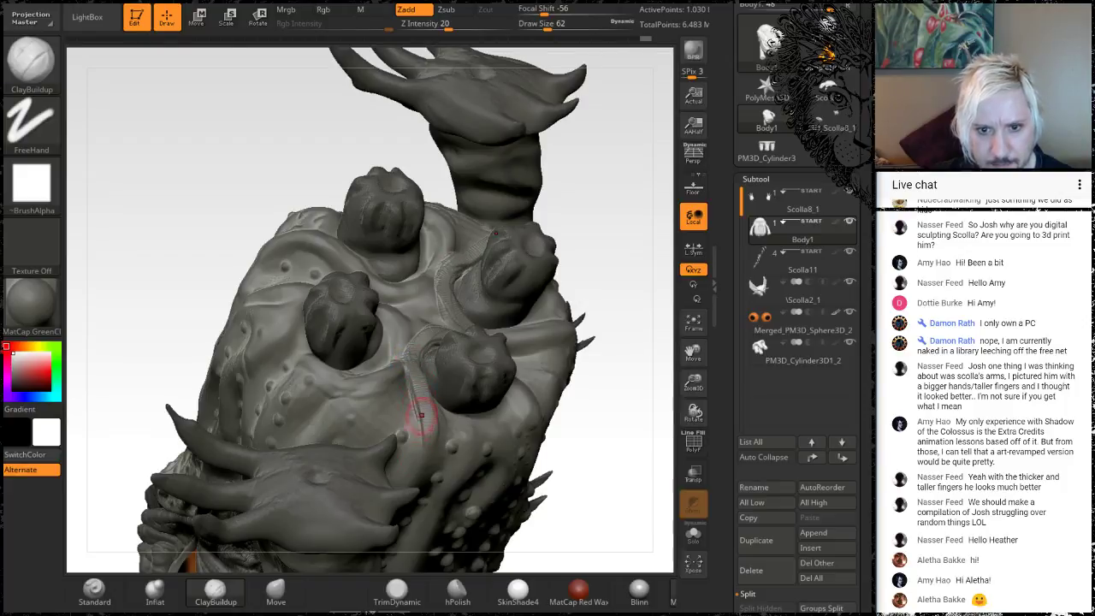
key("shift")
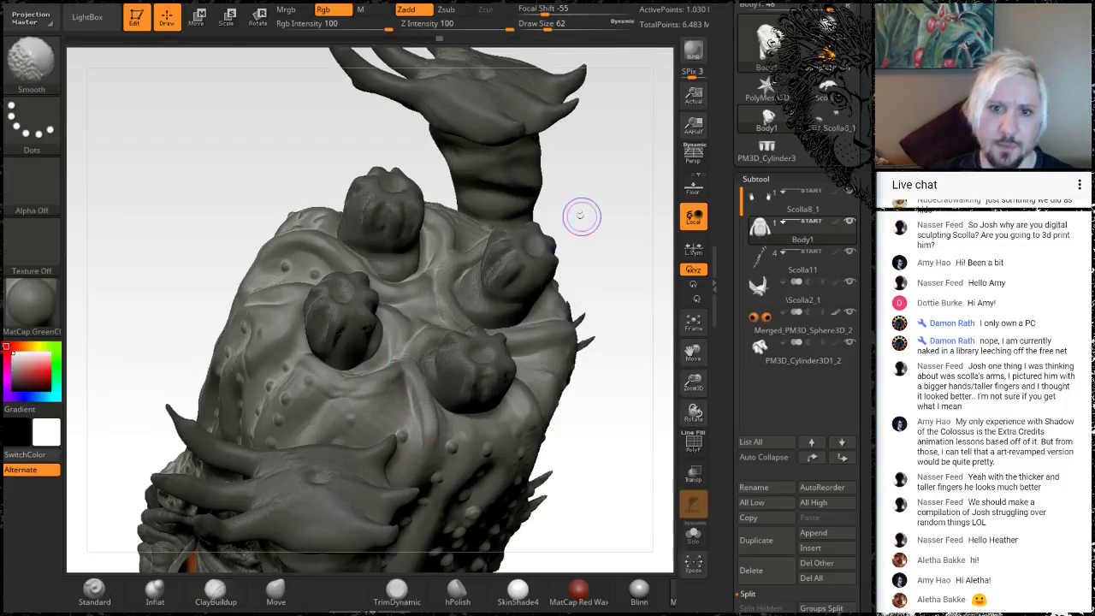
Step: Build up the folds running between two opposite feet on the underside and blend them with Smooth
mouse_move(602, 183)
left_mouse_down()
mouse_move(620, 489)
mouse_move(482, 443)
mouse_move(611, 482)
mouse_move(521, 502)
mouse_move(551, 434)
mouse_move(479, 368)
left_mouse_up()
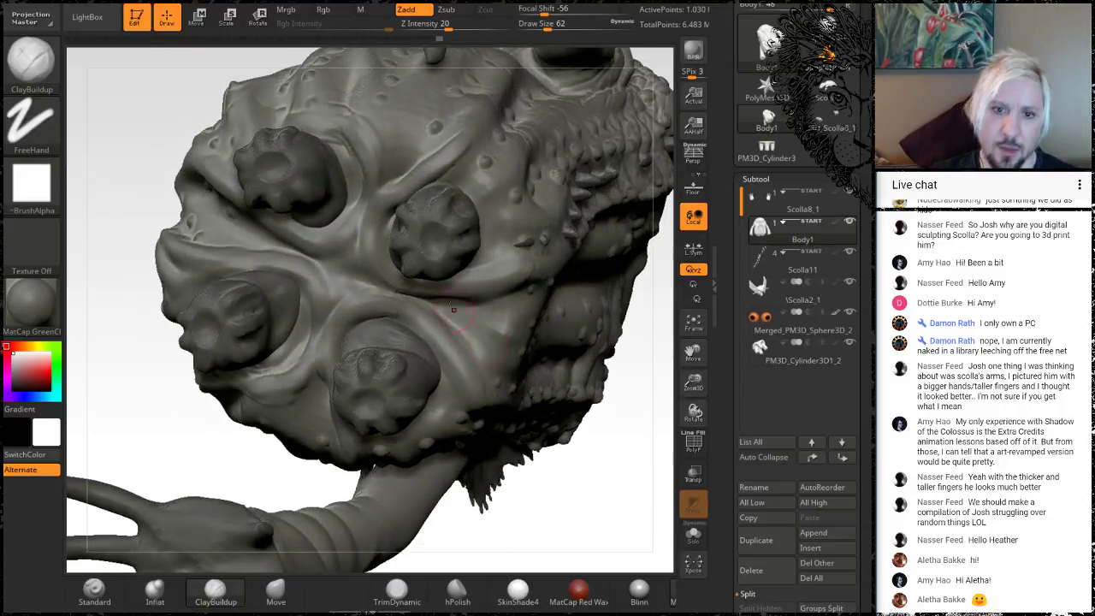
key("shift")
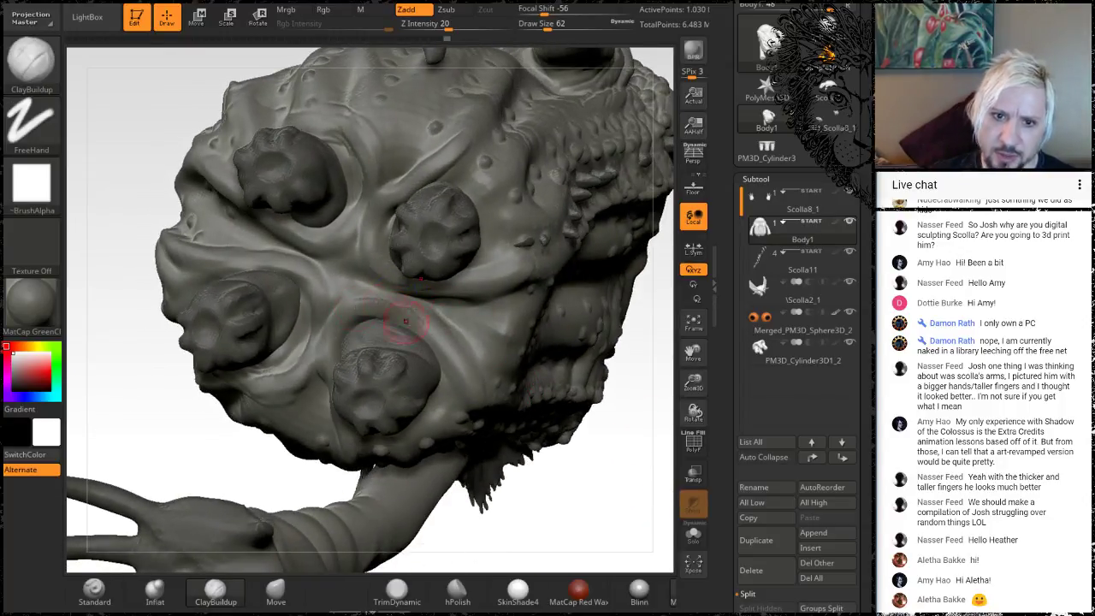
key("shift")
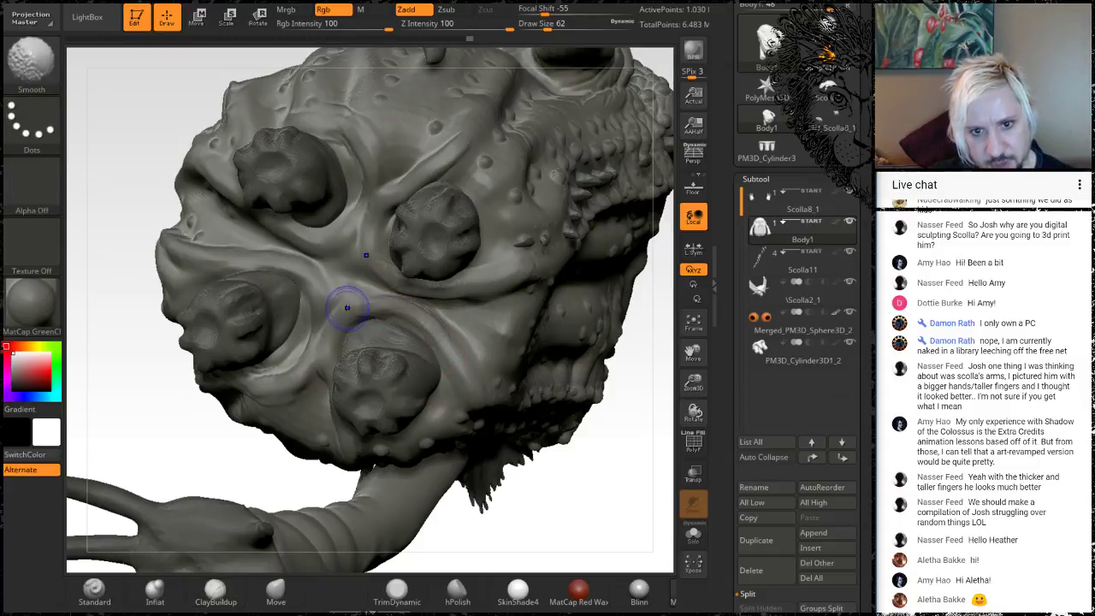
Step: Sculpt a small round hollow in the centre of the underside between the four feet and smooth the surrounding folds
mouse_move(586, 495)
left_mouse_down()
mouse_move(484, 470)
mouse_move(505, 411)
mouse_move(544, 436)
left_mouse_up()
left_click_drag(115, 146, 139, 166)
left_click(357, 282)
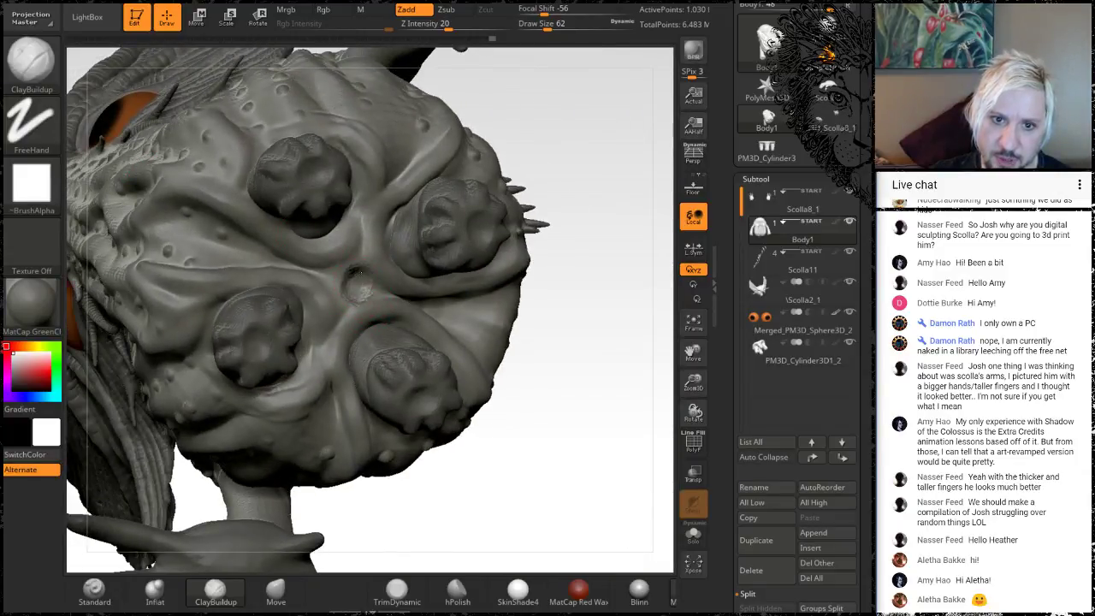
left_click_drag(359, 288, 351, 292, "shift")
mouse_move(588, 351)
left_mouse_down()
mouse_move(449, 310)
mouse_move(486, 319)
mouse_move(479, 284)
left_mouse_up()
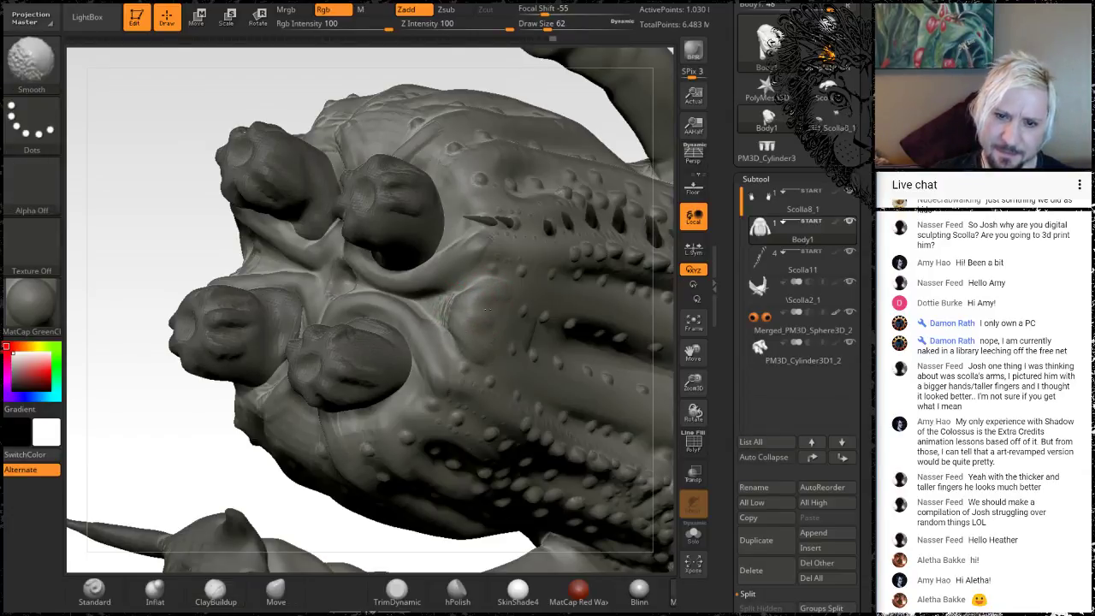
mouse_move(164, 201)
left_mouse_down()
mouse_move(127, 127)
mouse_move(162, 167)
mouse_move(261, 154)
left_mouse_up()
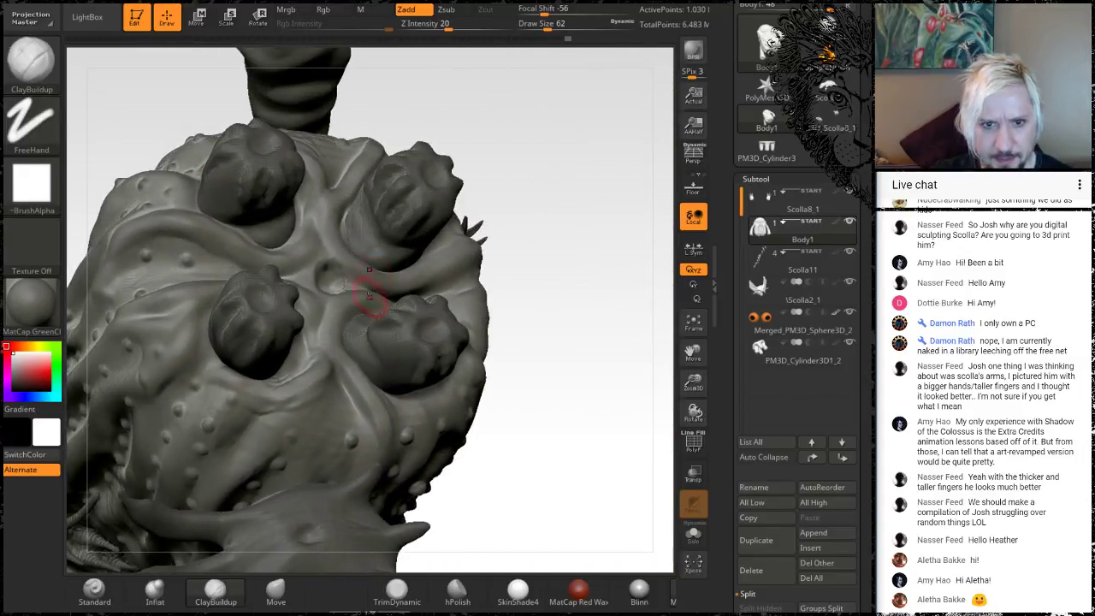
left_click_drag(344, 292, 345, 279, "shift")
Step: Sculpt a raised diagonal ridge from the gap between two feet outward onto the lower body and smooth it
left_click_drag(572, 345, 582, 253, "alt")
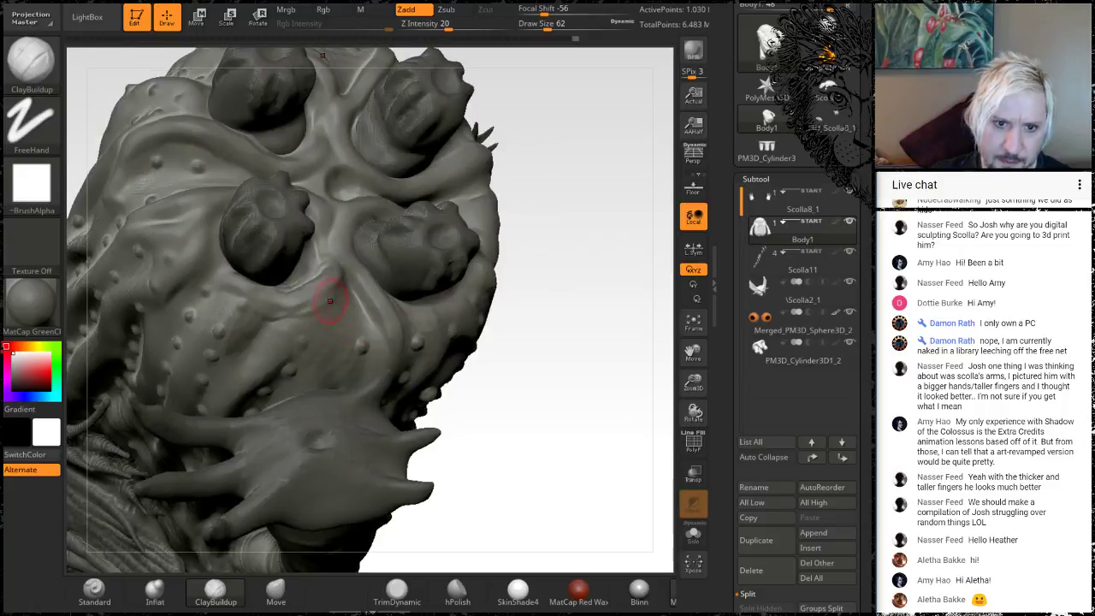
left_click_drag(276, 346, 333, 268)
left_click_drag(302, 318, 334, 268)
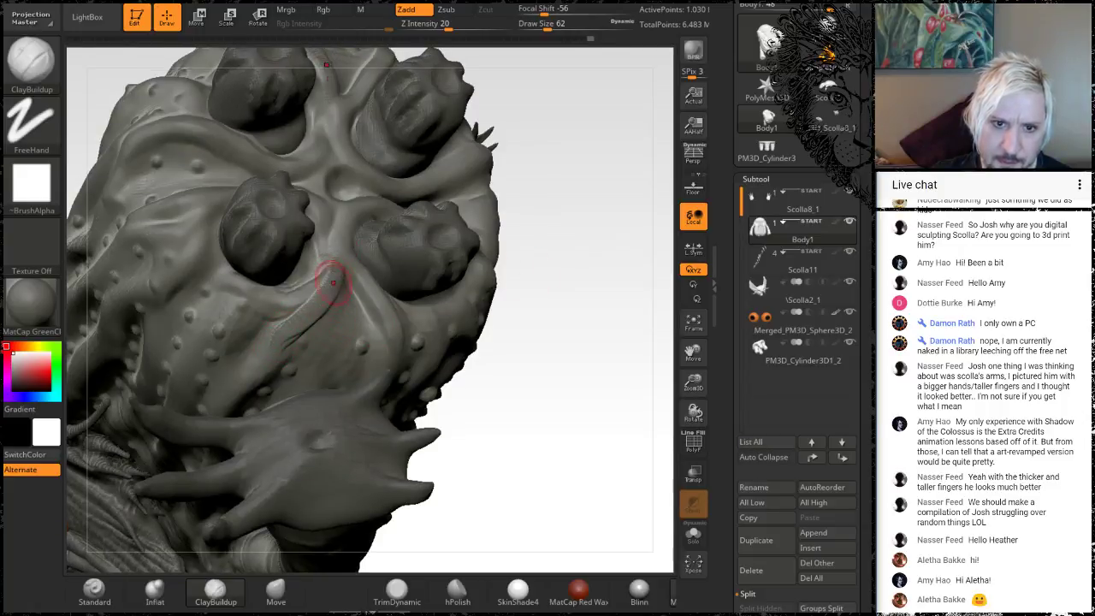
key("shift")
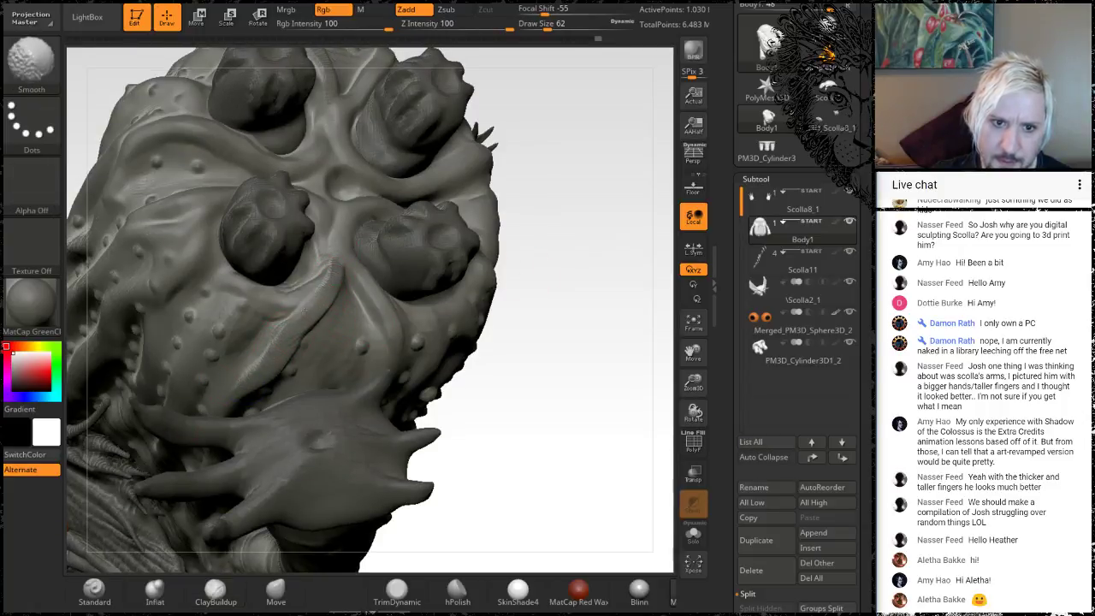
Step: Build up a curved skin fold wrapping around the base of the foot beside the new ridge and smooth it
mouse_move(595, 219)
left_mouse_down()
mouse_move(479, 243)
mouse_move(505, 206)
left_mouse_up()
mouse_move(302, 214)
left_mouse_down()
mouse_move(310, 240)
mouse_move(269, 289)
mouse_move(297, 269)
mouse_move(302, 206)
mouse_move(317, 225)
left_mouse_up()
mouse_move(279, 188)
left_mouse_down()
mouse_move(317, 225)
mouse_move(286, 276)
mouse_move(283, 206)
mouse_move(313, 219)
mouse_move(305, 244)
left_mouse_up()
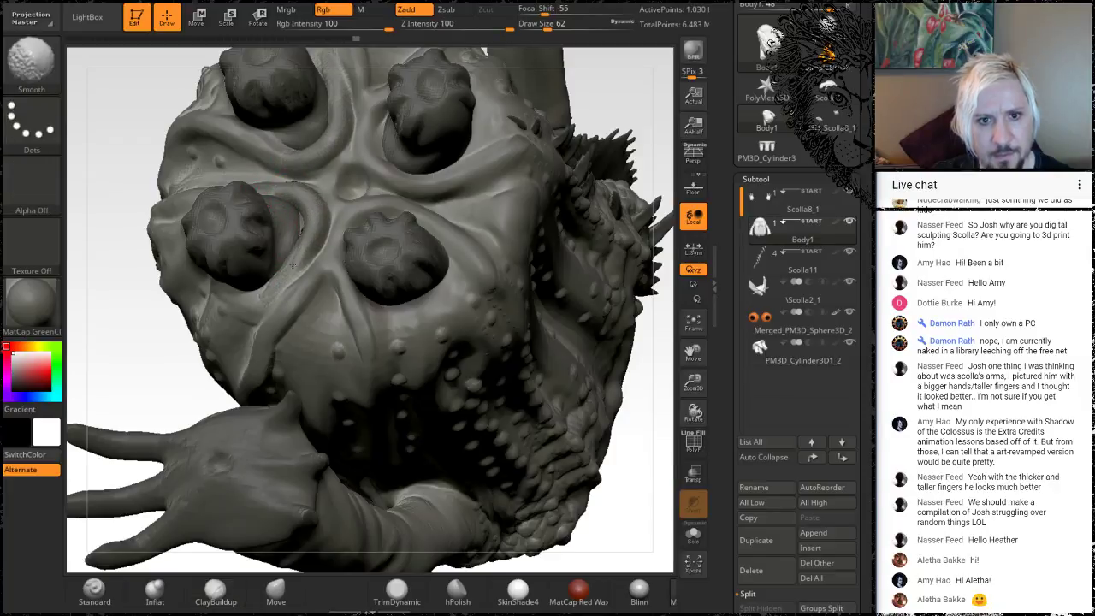
left_click_drag(630, 74, 630, 118)
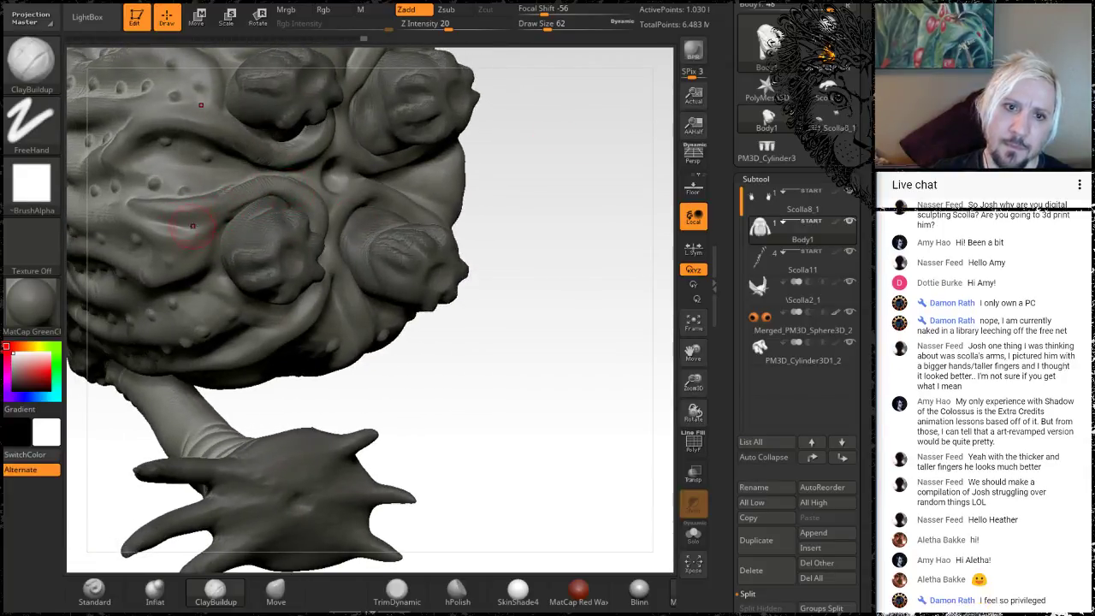
key("shift")
Step: Smooth the skin ridges on the lower body just above the pair of feet beneath the hand
mouse_move(548, 291)
left_mouse_down()
mouse_move(526, 340)
mouse_move(523, 280)
mouse_move(351, 283)
mouse_move(511, 300)
mouse_move(570, 234)
mouse_move(542, 249)
mouse_move(558, 262)
mouse_move(555, 218)
mouse_move(546, 222)
left_mouse_up()
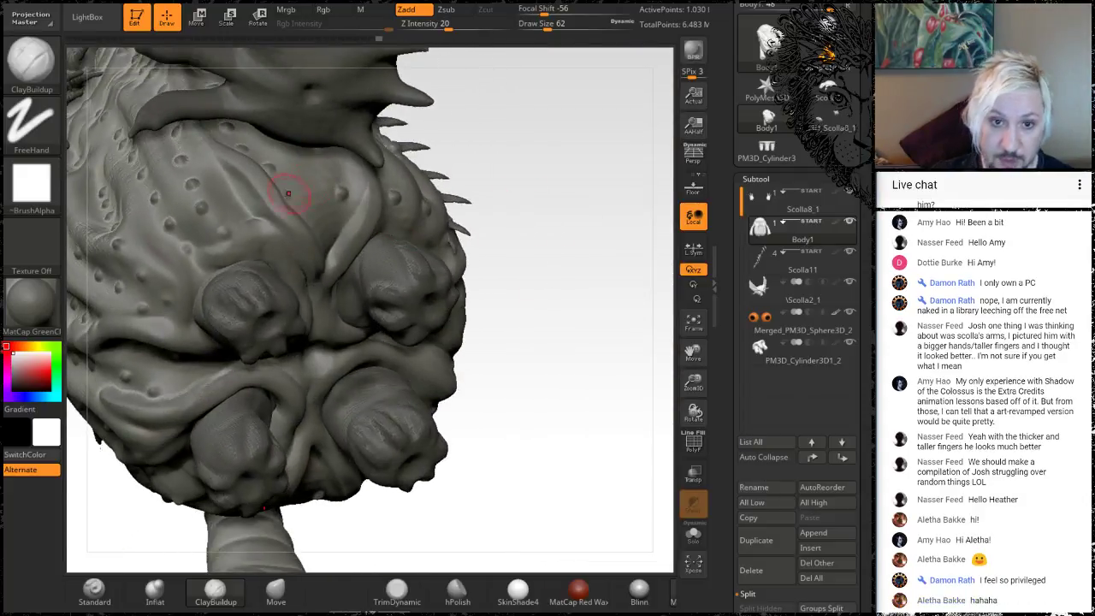
left_click_drag(306, 212, 319, 239, "shift")
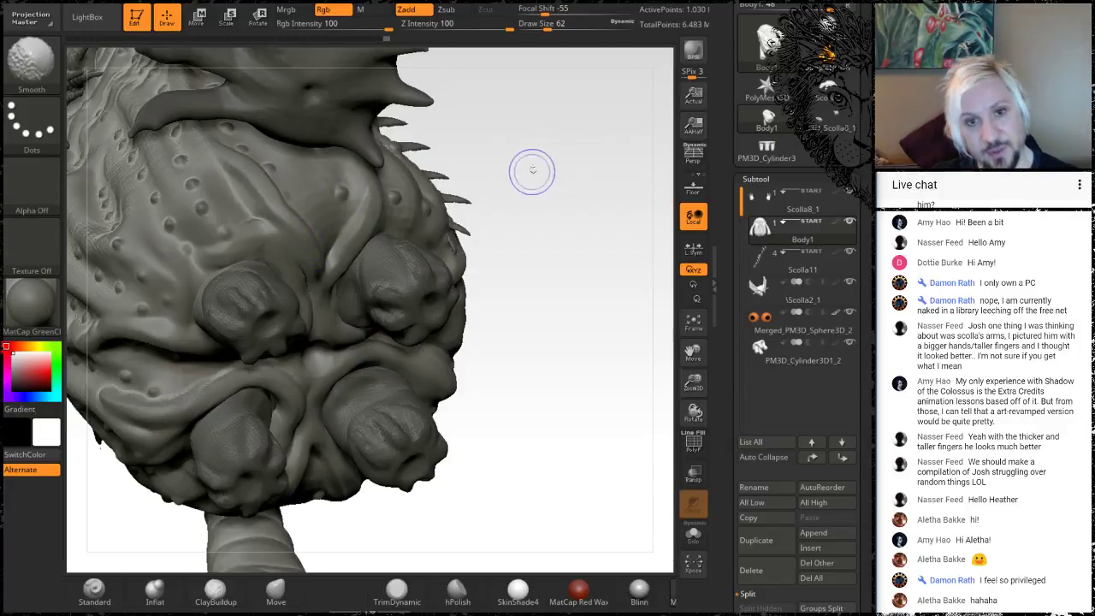
left_click_drag(582, 161, 527, 147)
left_click_drag(368, 189, 367, 207, "shift")
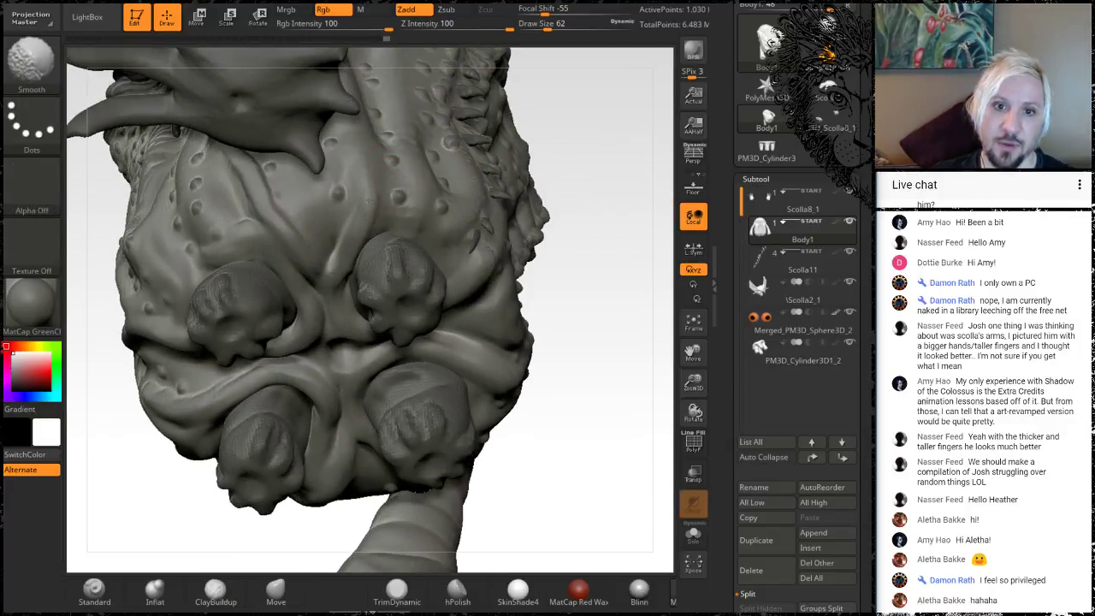
Step: Shape the curved skin folds on the side of the body between the front and rear feet and smooth them
mouse_move(619, 342)
left_mouse_down()
mouse_move(634, 282)
mouse_move(626, 232)
mouse_move(646, 326)
mouse_move(521, 296)
mouse_move(513, 274)
mouse_move(534, 231)
mouse_move(553, 308)
mouse_move(573, 274)
mouse_move(548, 257)
mouse_move(509, 261)
mouse_move(494, 219)
mouse_move(520, 231)
mouse_move(556, 190)
left_mouse_up()
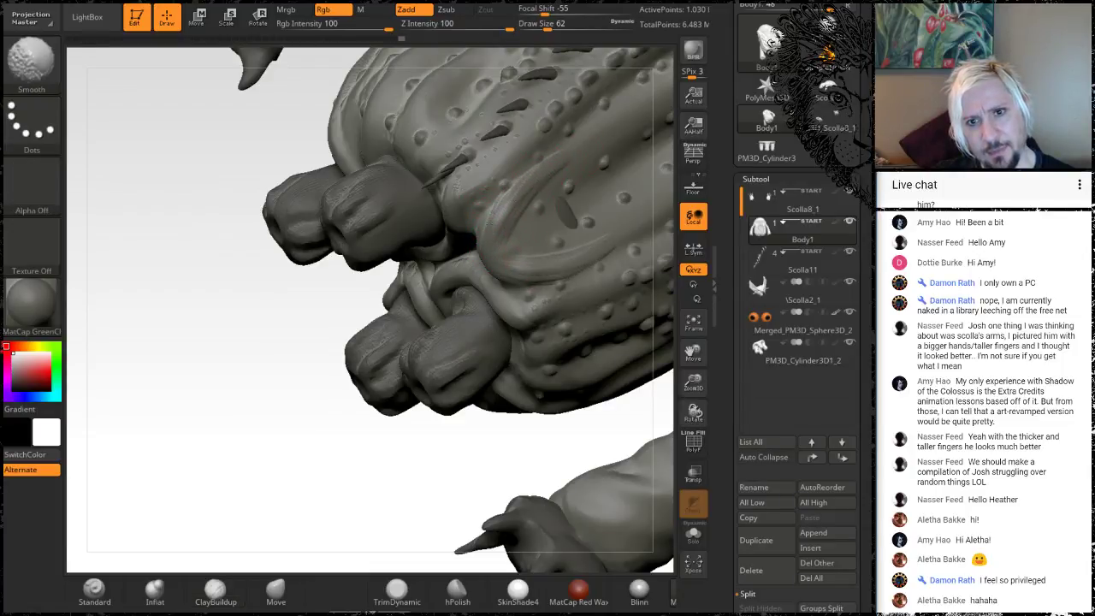
mouse_move(174, 386)
left_mouse_down()
mouse_move(359, 334)
mouse_move(178, 365)
mouse_move(183, 382)
mouse_move(440, 371)
left_mouse_up()
key("shift")
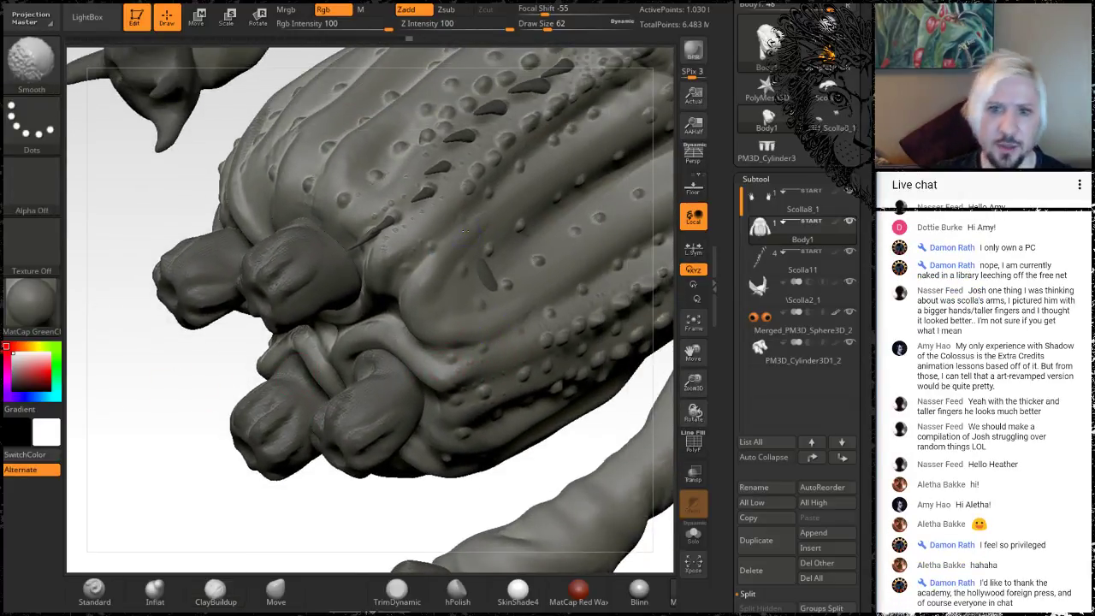
mouse_move(137, 375)
left_mouse_down()
mouse_move(282, 385)
mouse_move(257, 363)
left_mouse_up()
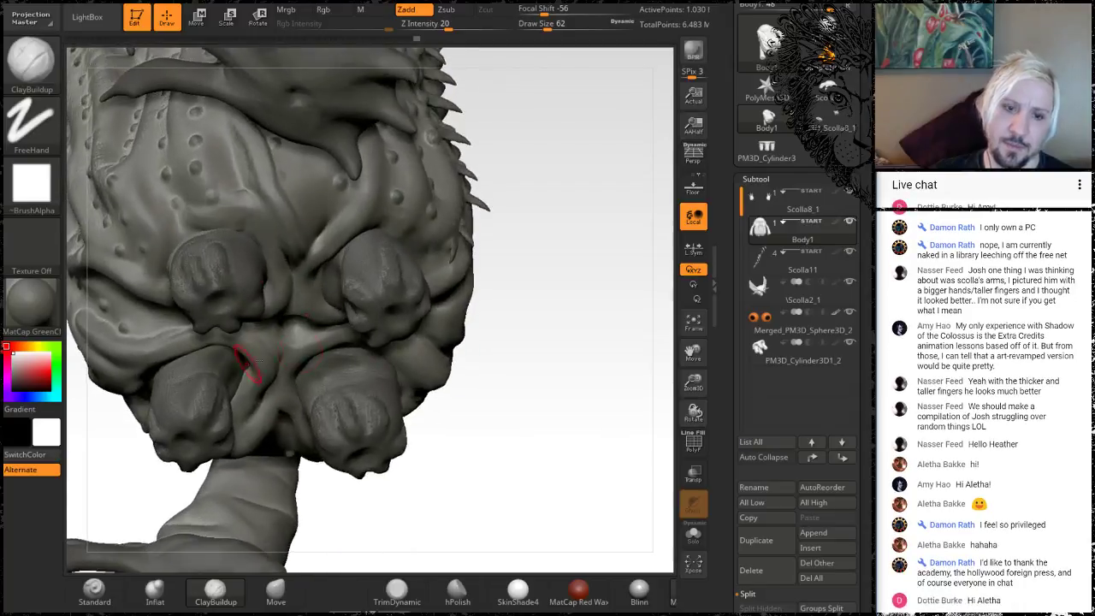
left_click_drag(540, 308, 445, 346)
key("shift")
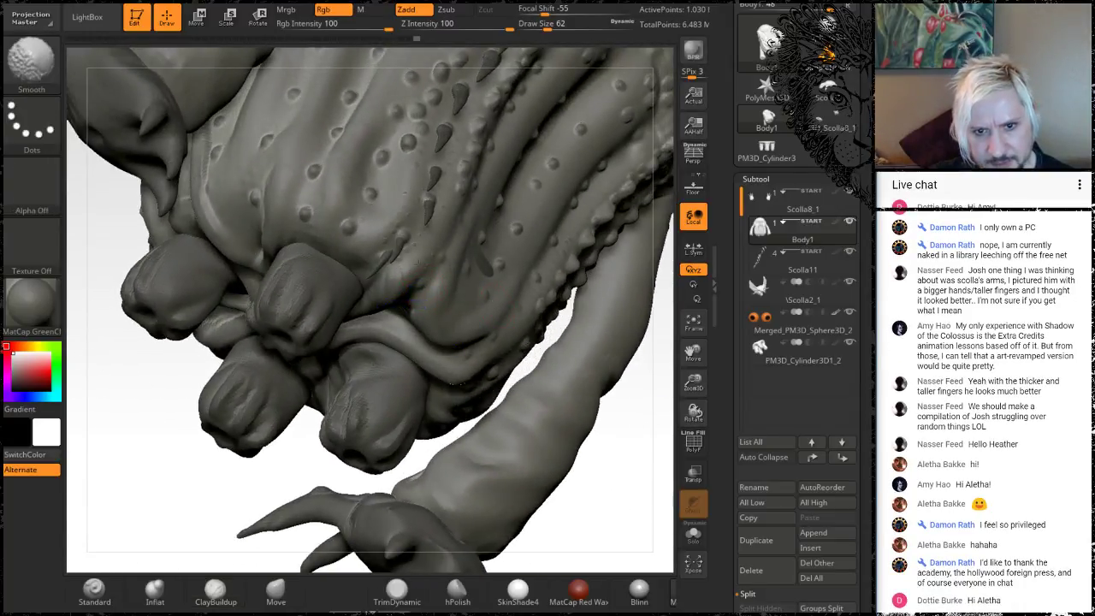
Step: Add a long vertical clay fold up the body above one foot and smooth it into the skin
mouse_move(146, 434)
left_mouse_down()
mouse_move(308, 411)
mouse_move(180, 415)
left_mouse_up()
key("shift")
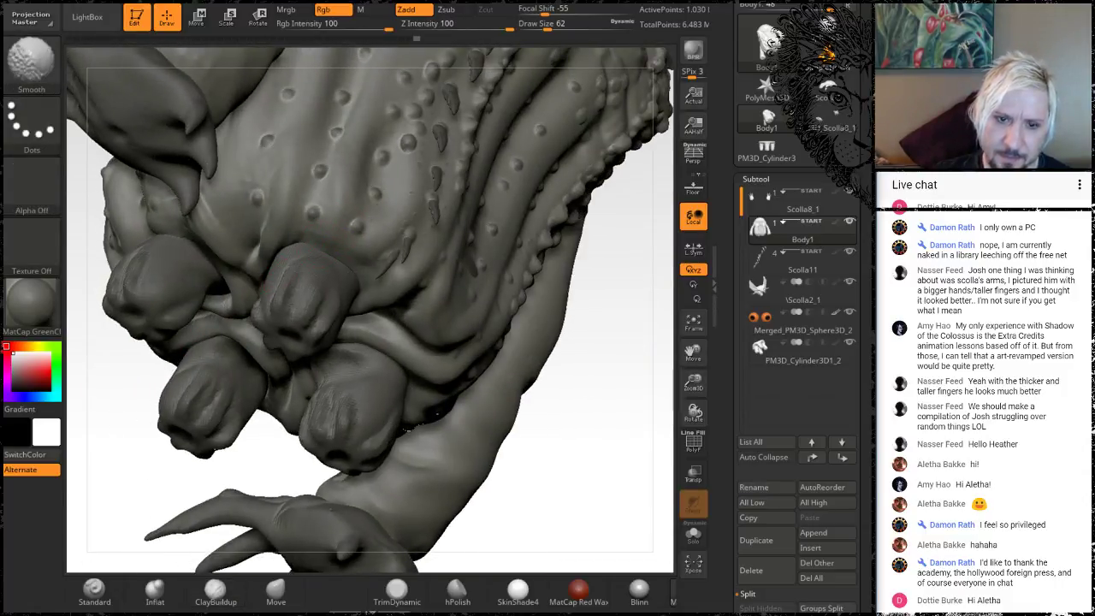
key("shift")
mouse_move(364, 250)
left_mouse_down()
mouse_move(347, 146)
mouse_move(357, 256)
mouse_move(353, 127)
left_mouse_up()
key("shift")
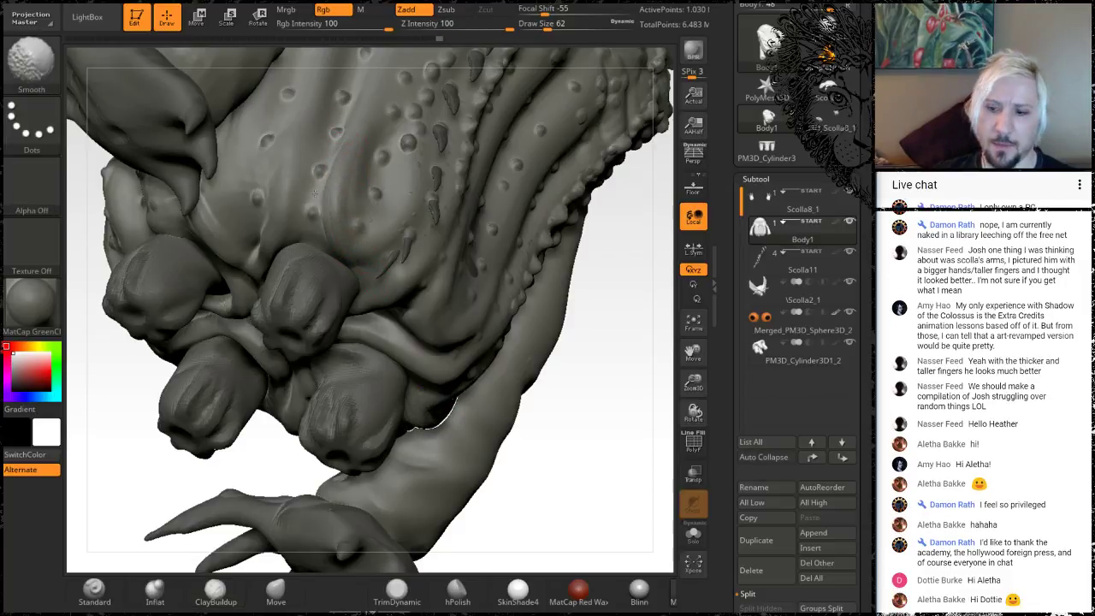
Step: Build up and smooth the folds that converge on the body between the feet, checking the whole figure
mouse_move(582, 408)
left_mouse_down()
mouse_move(607, 403)
mouse_move(634, 423)
mouse_move(520, 332)
left_mouse_up()
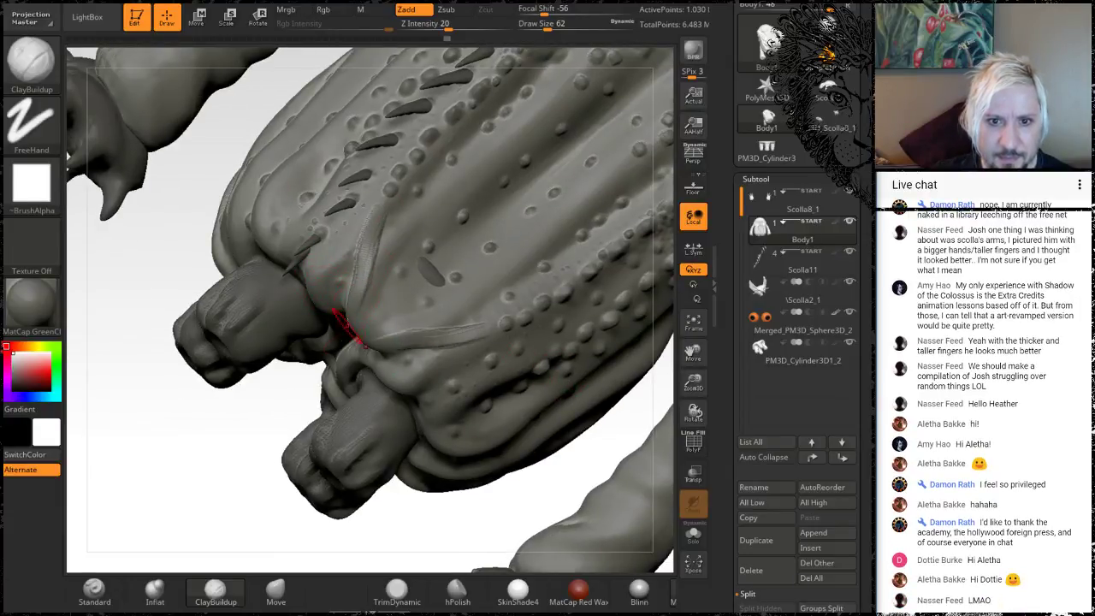
key("shift")
mouse_move(253, 457)
left_mouse_down()
mouse_move(266, 367)
mouse_move(250, 481)
mouse_move(582, 434)
mouse_move(543, 324)
mouse_move(482, 367)
mouse_move(524, 358)
mouse_move(506, 340)
mouse_move(528, 374)
mouse_move(517, 373)
left_mouse_up()
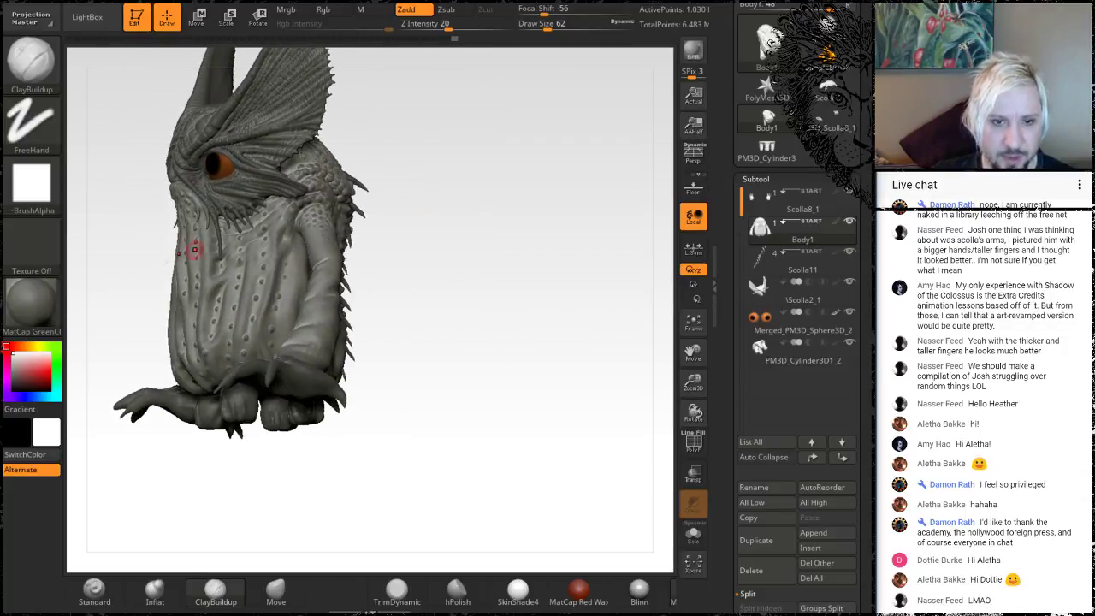
Step: Examine the folds on the underside, the sides and the front of the whole creature
left_click_drag(401, 352, 312, 248)
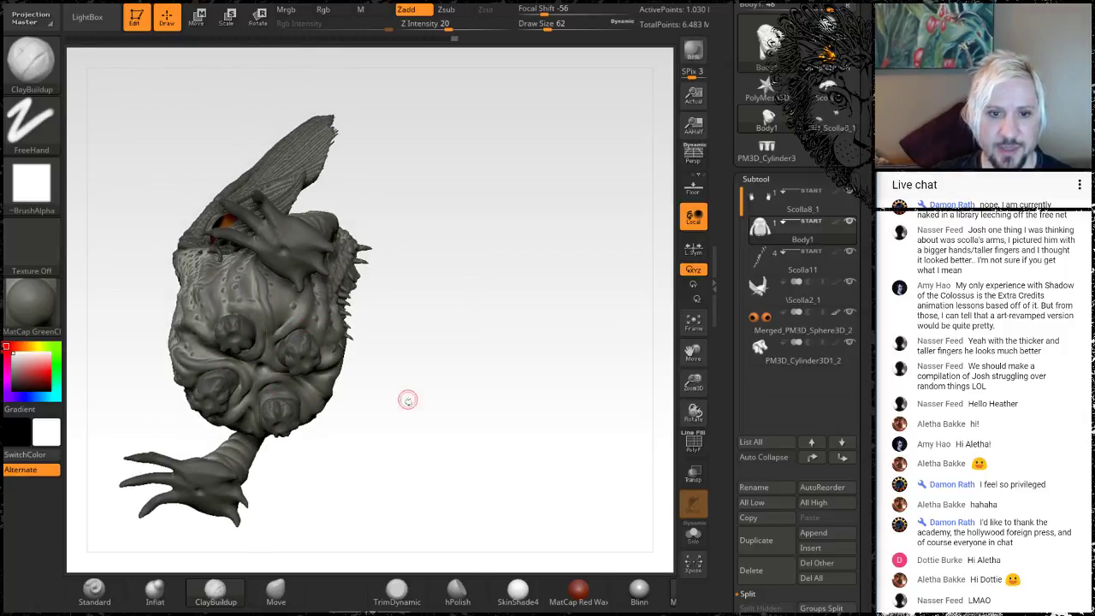
mouse_move(408, 400)
left_mouse_down()
mouse_move(411, 348)
mouse_move(430, 350)
mouse_move(411, 425)
mouse_move(440, 420)
mouse_move(438, 487)
mouse_move(411, 410)
mouse_move(330, 381)
left_mouse_up()
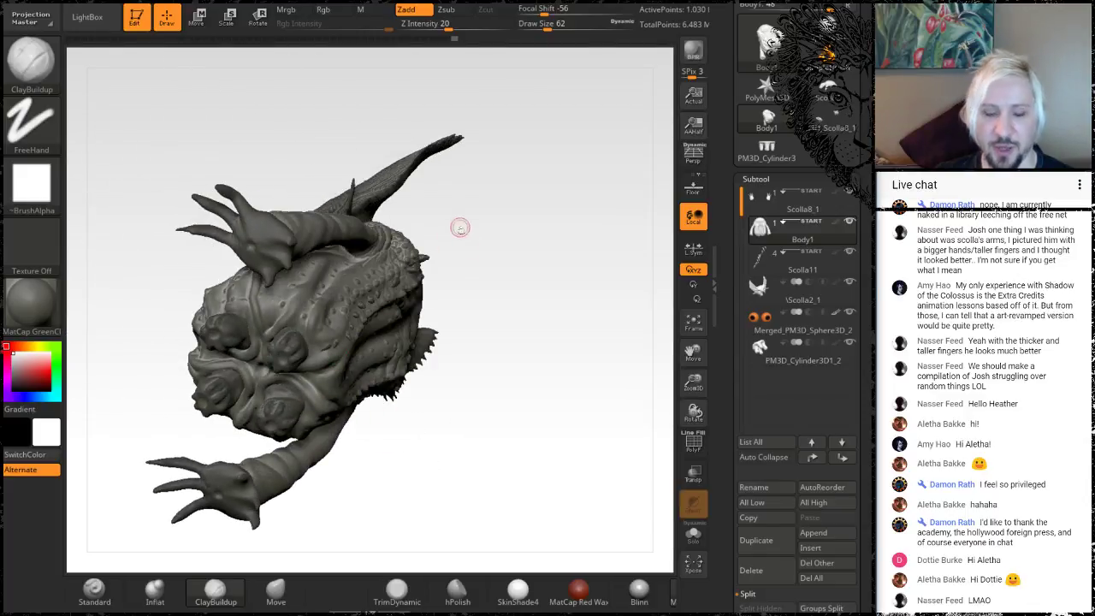
left_click_drag(460, 228, 531, 298)
left_click_drag(599, 257, 511, 287)
mouse_move(509, 331)
left_mouse_down()
mouse_move(522, 420)
mouse_move(546, 232)
mouse_move(530, 205)
mouse_move(538, 282)
mouse_move(507, 318)
left_mouse_up()
left_click_drag(430, 279, 384, 273)
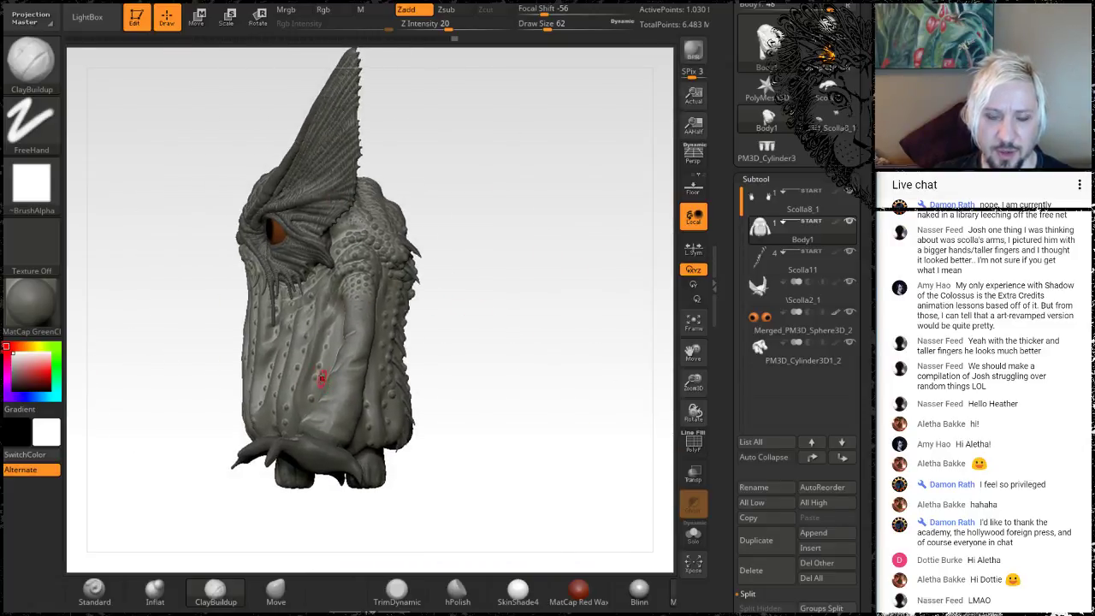
left_click_drag(481, 356, 539, 347)
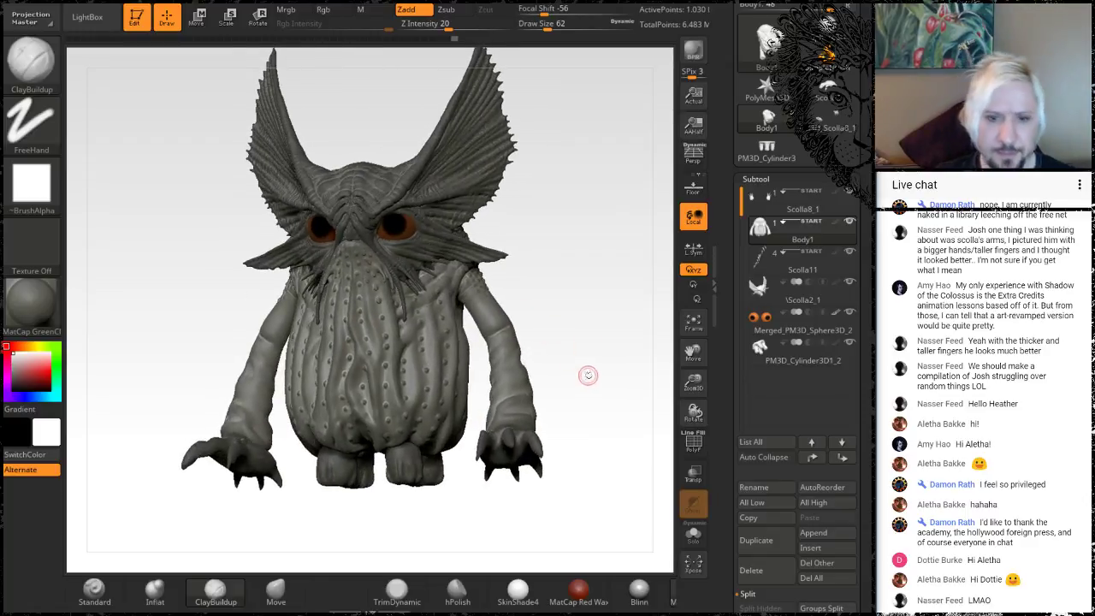
Step: Build up curved skin folds at the lower centre of the belly above the gap between the feet and smooth them
left_click_drag(588, 376, 548, 351, "alt")
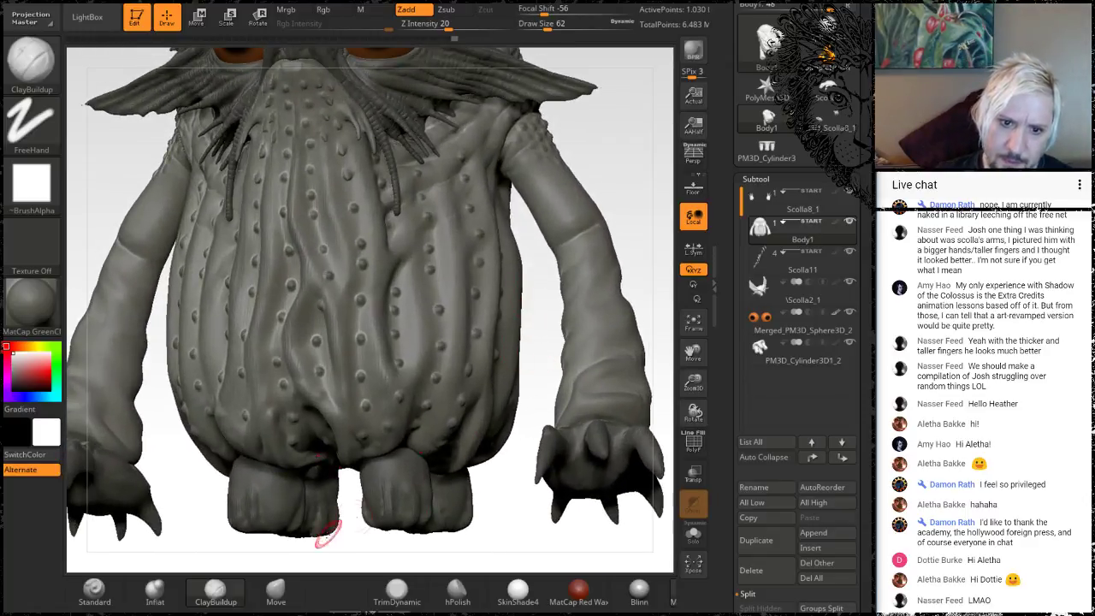
mouse_move(343, 531)
left_mouse_down("alt")
mouse_move(335, 437)
mouse_move(348, 475)
left_mouse_up("alt")
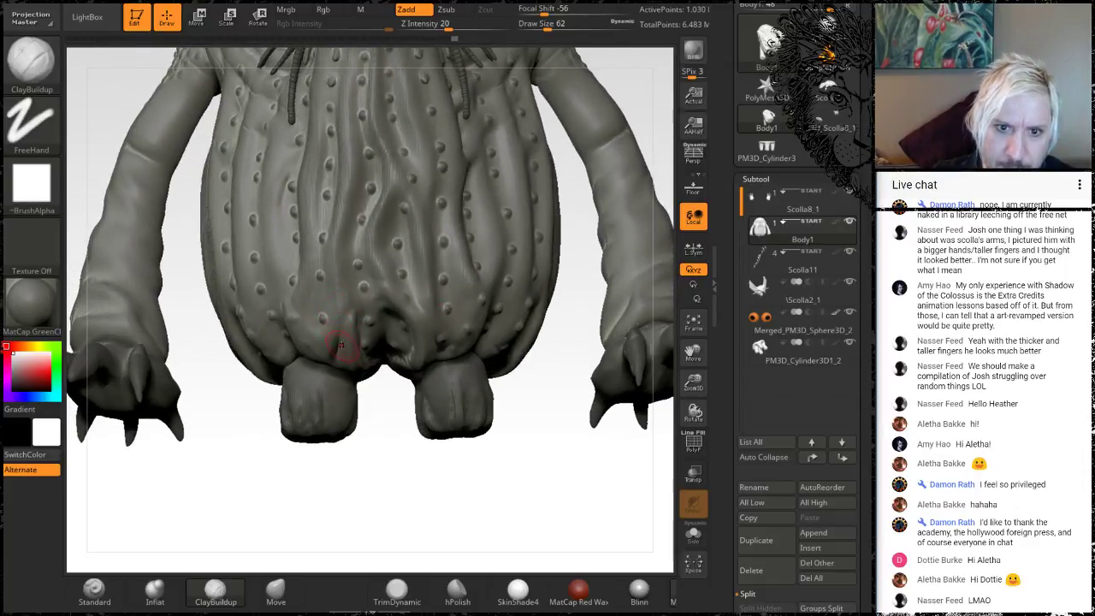
key("shift")
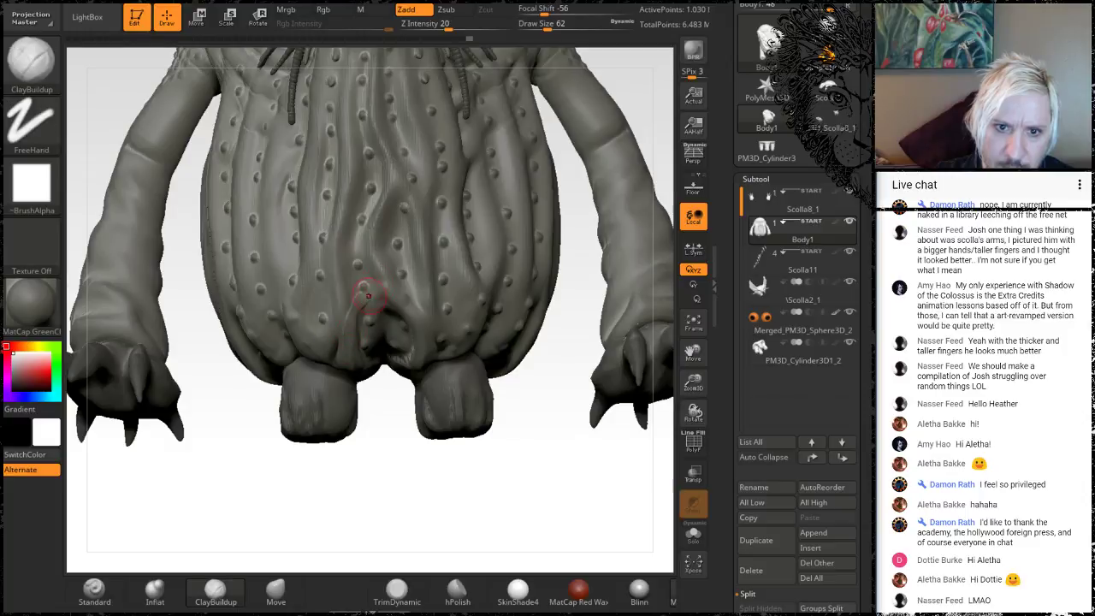
key("shift")
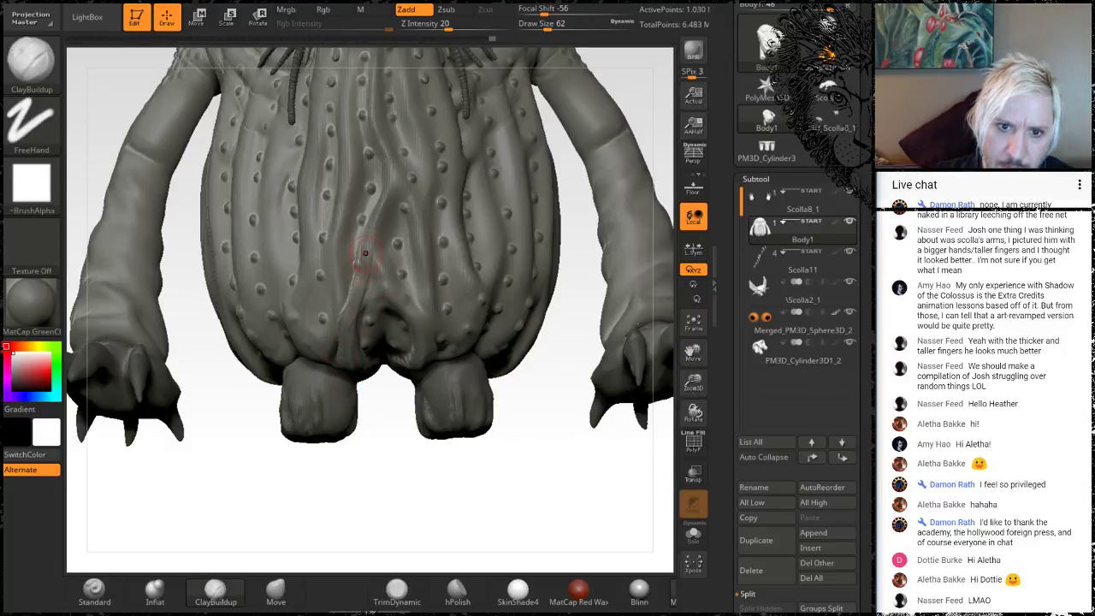
key("shift")
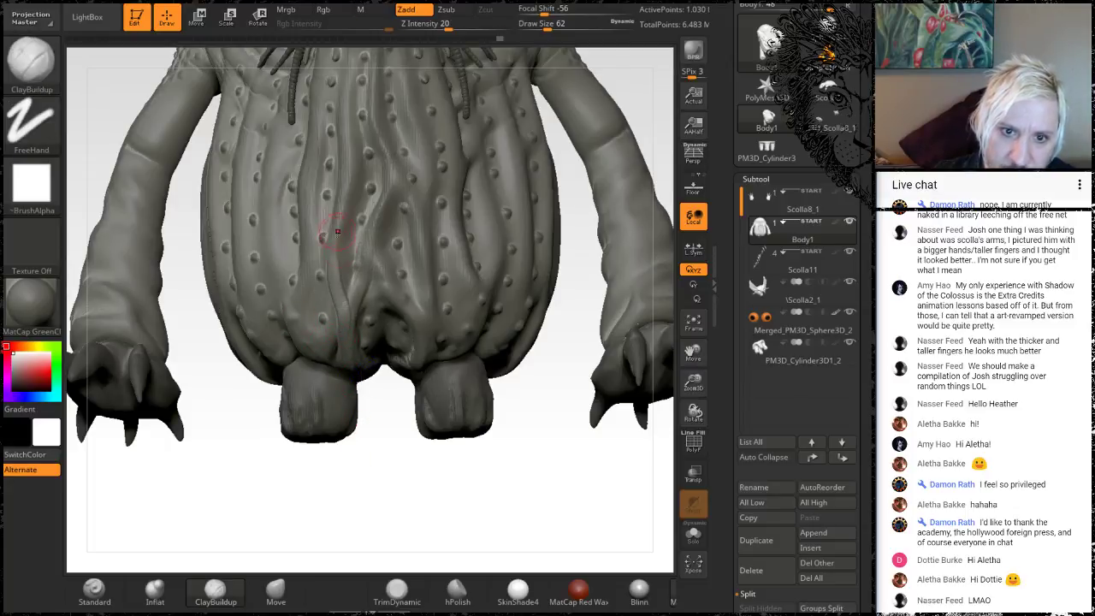
key("shift")
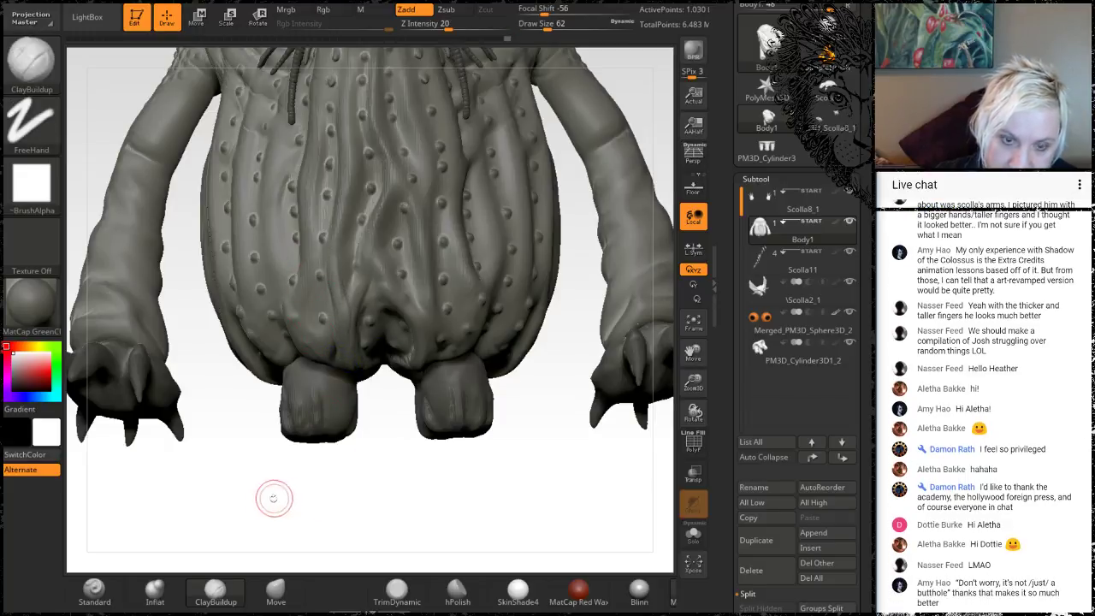
Step: Add a vertical clay fold on the belly above one front foot and smooth it into the skin
left_click_drag(274, 499, 308, 282)
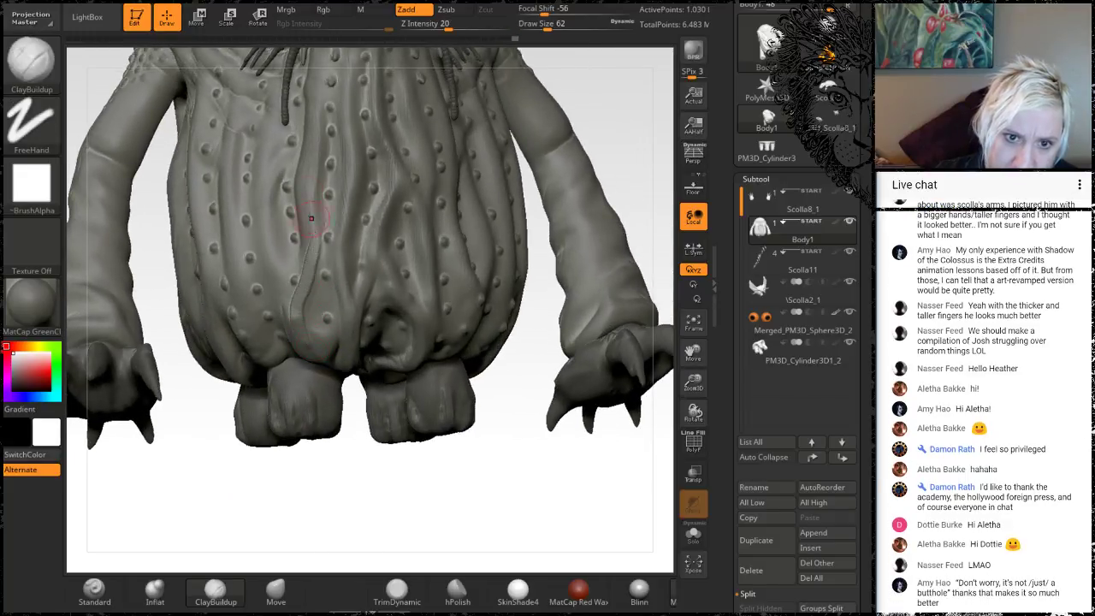
key("shift")
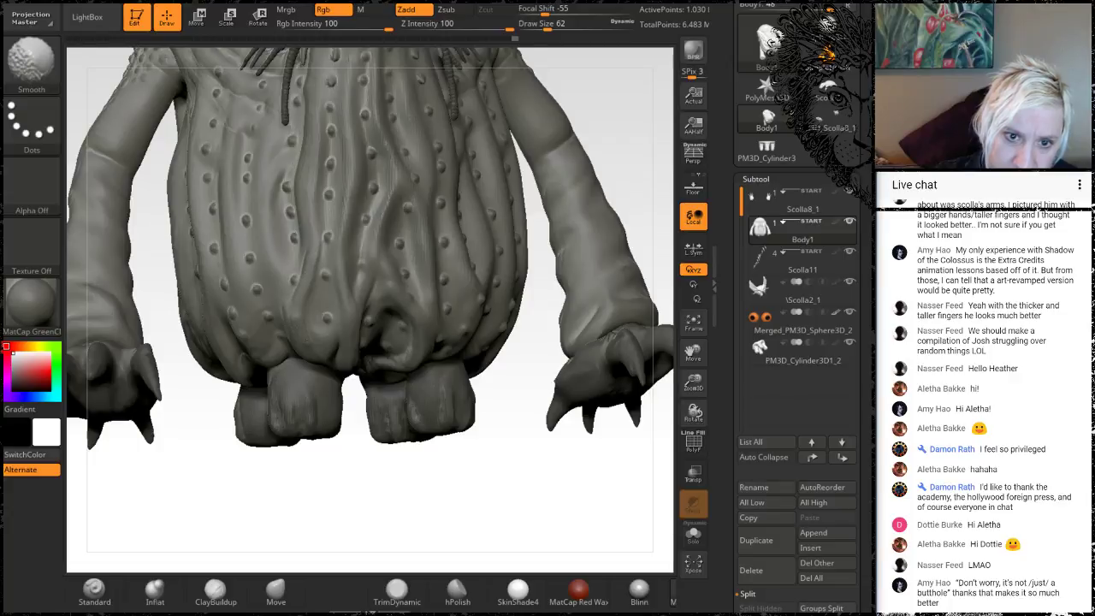
left_click_drag(291, 525, 243, 381)
key("shift")
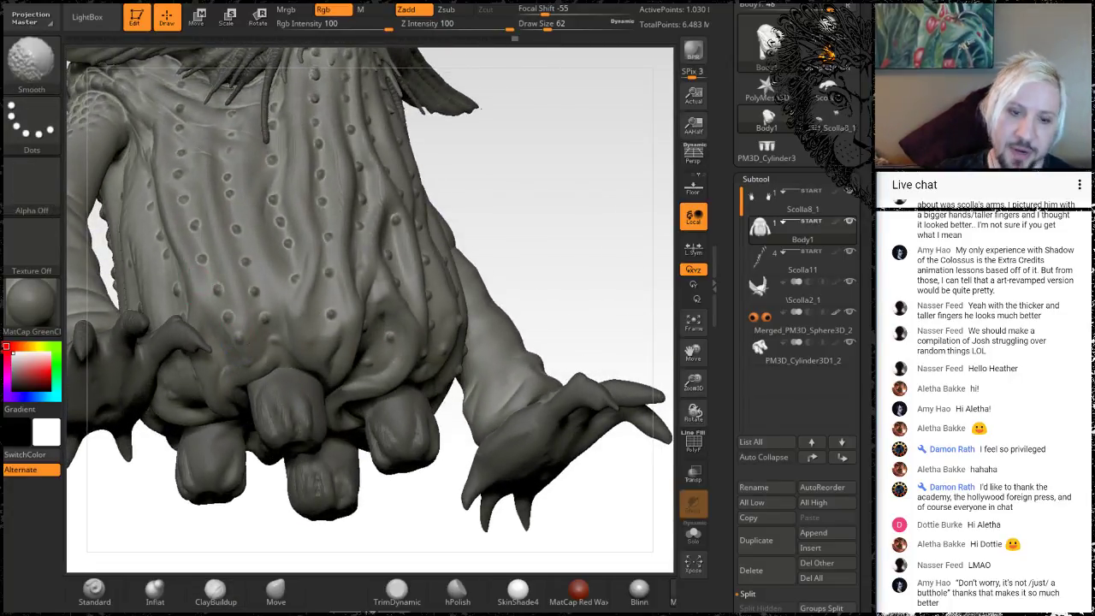
Step: Sculpt a short curved fold along the body's lower rim directly above the front foot and smooth it
mouse_move(540, 212)
left_mouse_down()
mouse_move(538, 191)
mouse_move(540, 211)
mouse_move(522, 206)
left_mouse_up()
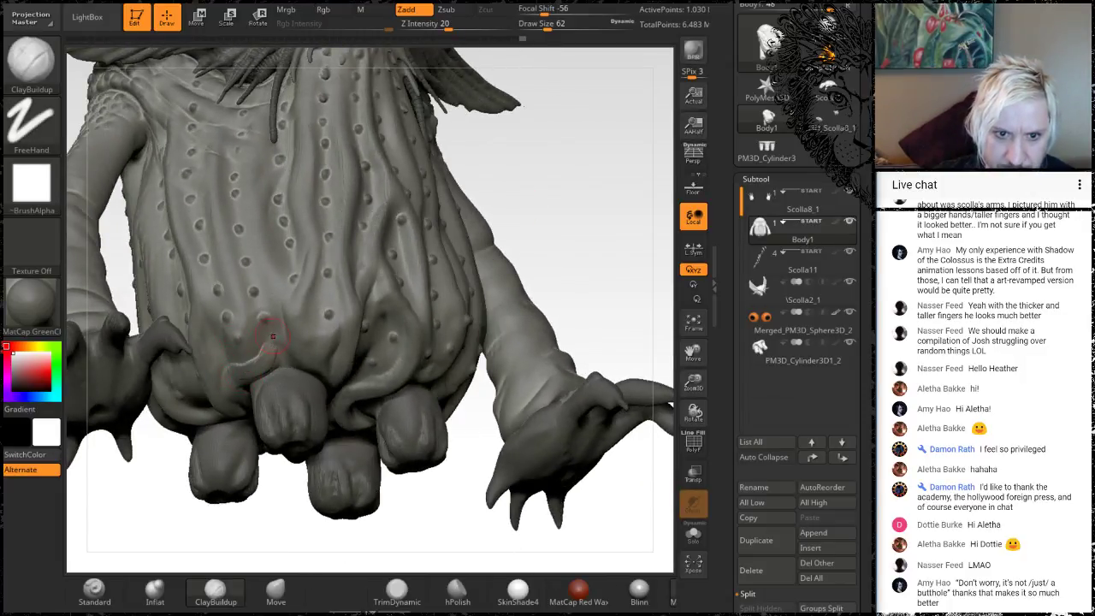
key("shift")
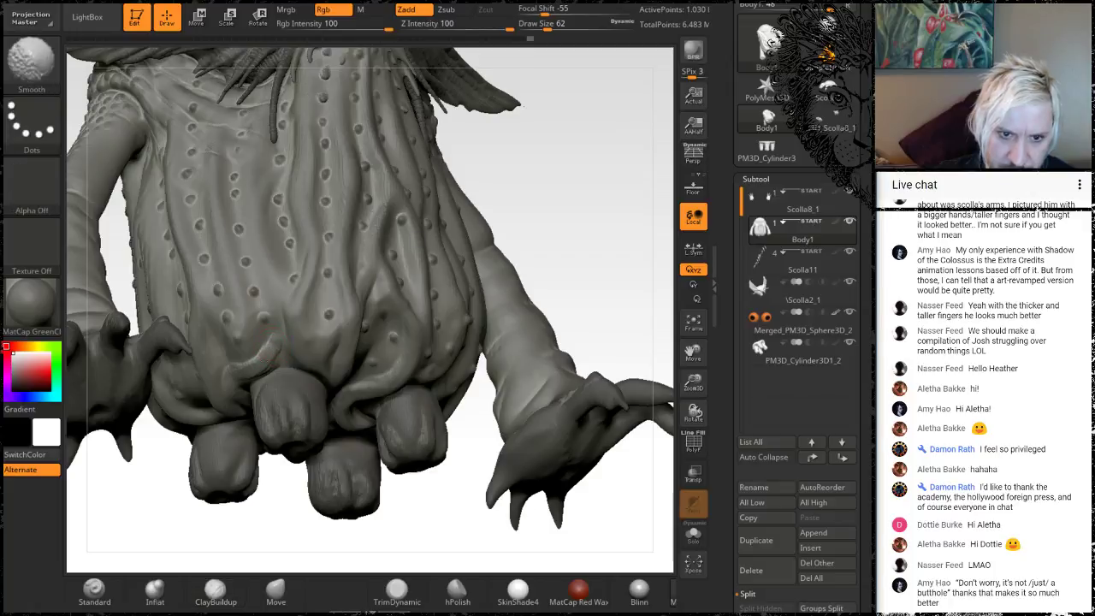
left_click_drag(548, 196, 545, 191)
left_click_drag(209, 515, 281, 497, "alt")
key("shift")
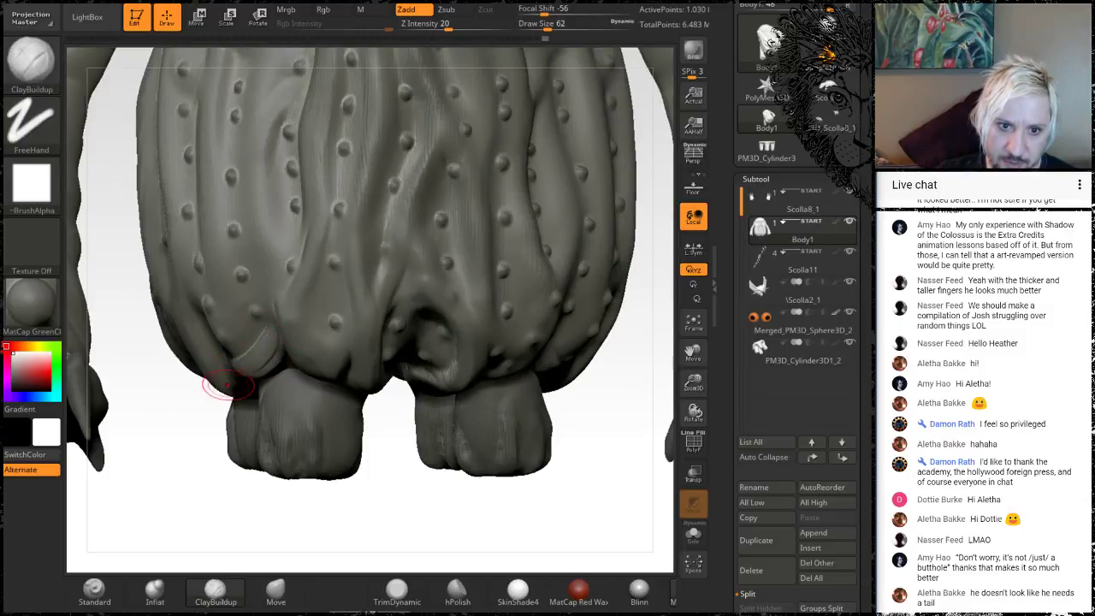
Step: Blend the fold at the outer side of the front foot and smooth the rim around the hollow between the feet
key("shift")
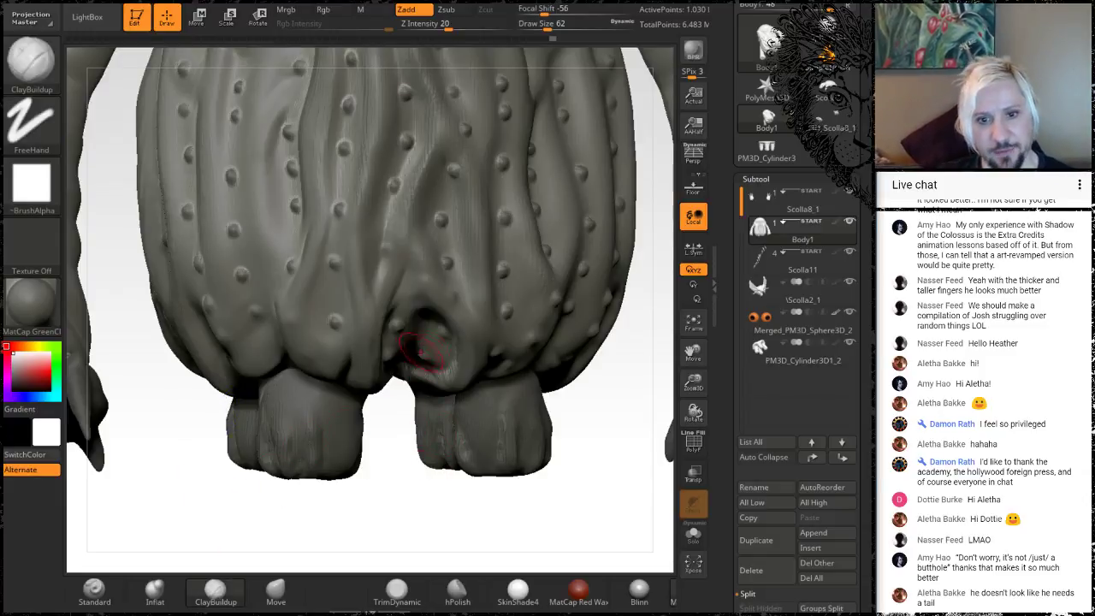
key("shift")
left_click_drag(464, 335, 411, 389, "shift")
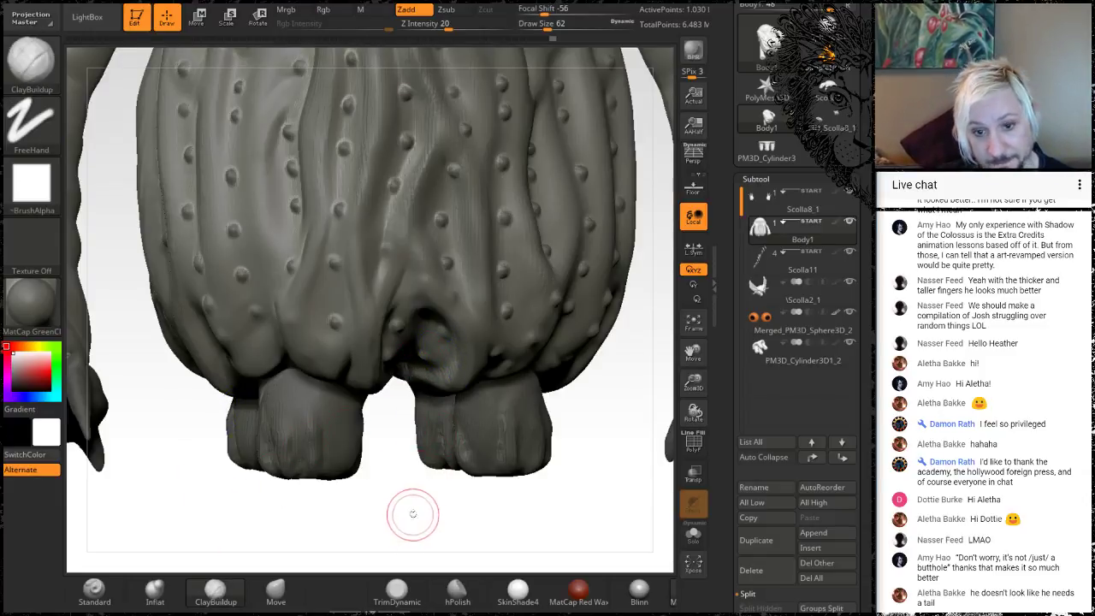
mouse_move(413, 513)
left_mouse_down()
mouse_move(410, 381)
mouse_move(401, 519)
mouse_move(406, 471)
mouse_move(395, 475)
mouse_move(409, 440)
left_mouse_up()
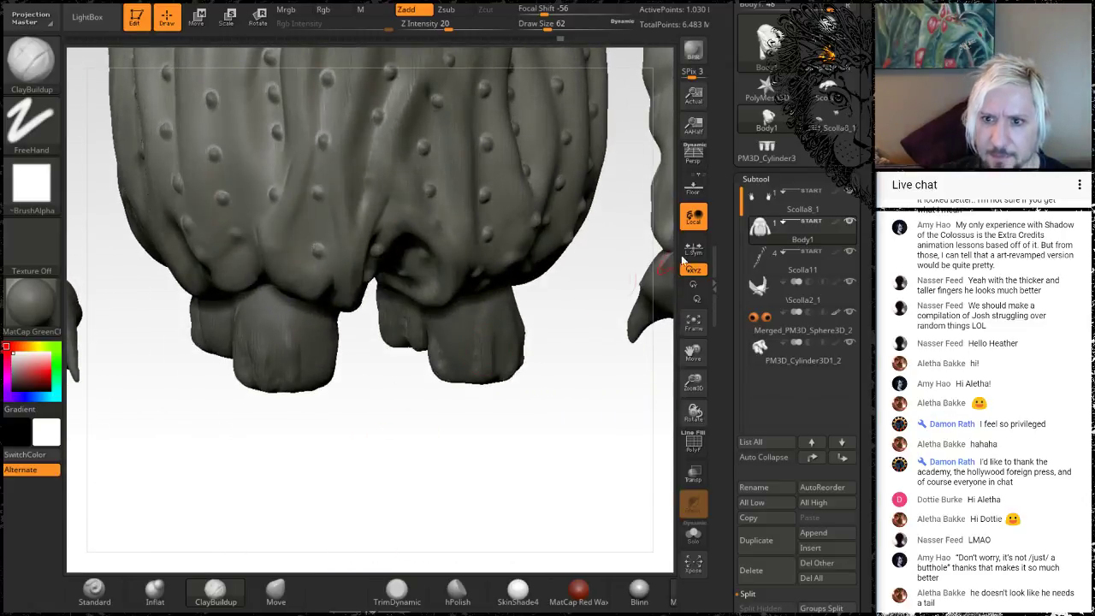
Step: Make the feet subtool PM3D_Cylinder3D1_2 active and show the other subtools as transparent
left_click(755, 354)
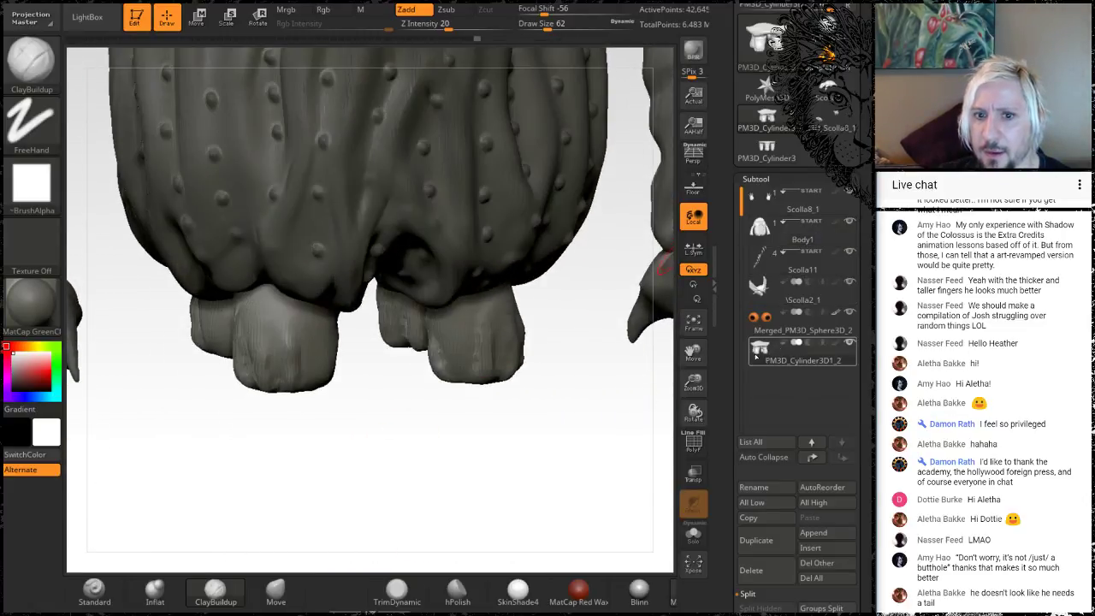
mouse_move(362, 461)
left_mouse_down()
mouse_move(433, 459)
mouse_move(376, 445)
mouse_move(347, 315)
left_mouse_up()
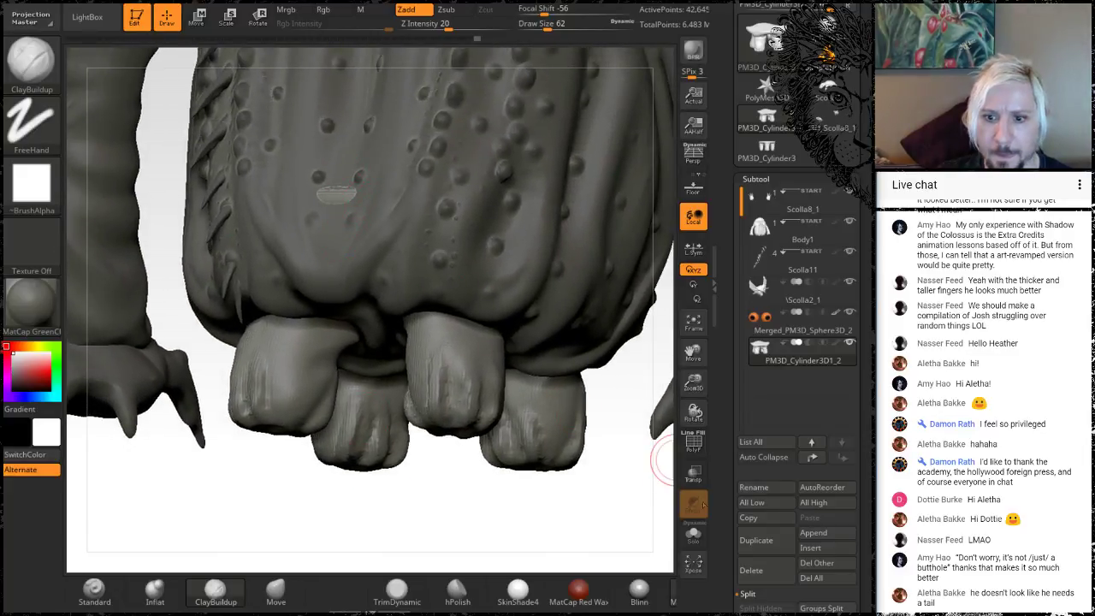
left_click(694, 472)
Step: Smooth the rough vertical grooves on the surfaces of the feet from several sides
key("shift")
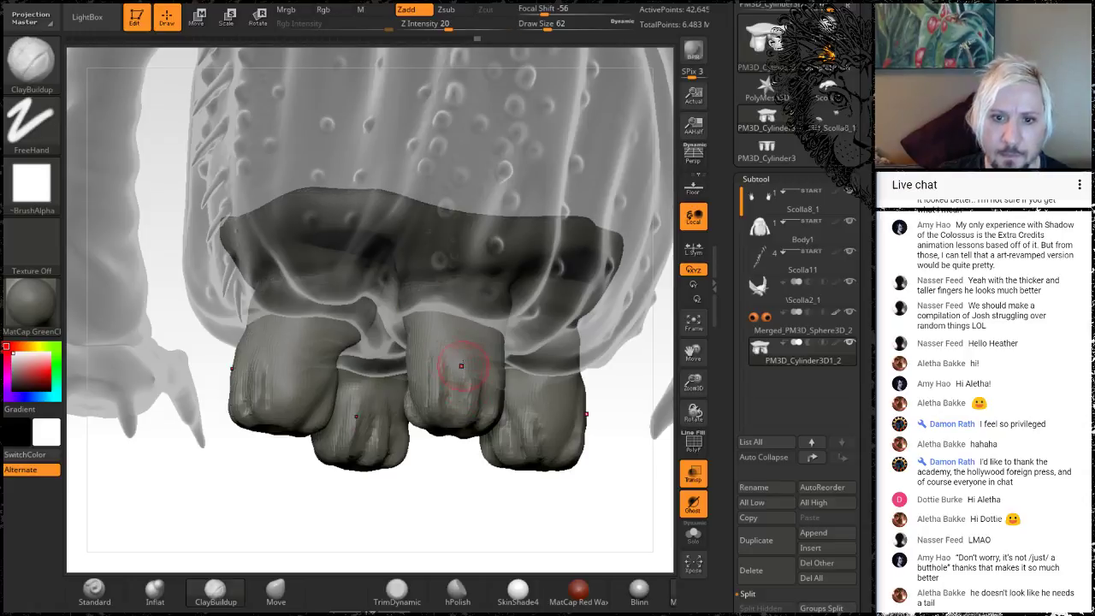
mouse_move(447, 522)
left_mouse_down()
mouse_move(488, 462)
mouse_move(497, 385)
mouse_move(488, 514)
mouse_move(453, 542)
mouse_move(482, 476)
mouse_move(413, 439)
mouse_move(450, 435)
mouse_move(436, 435)
left_mouse_up()
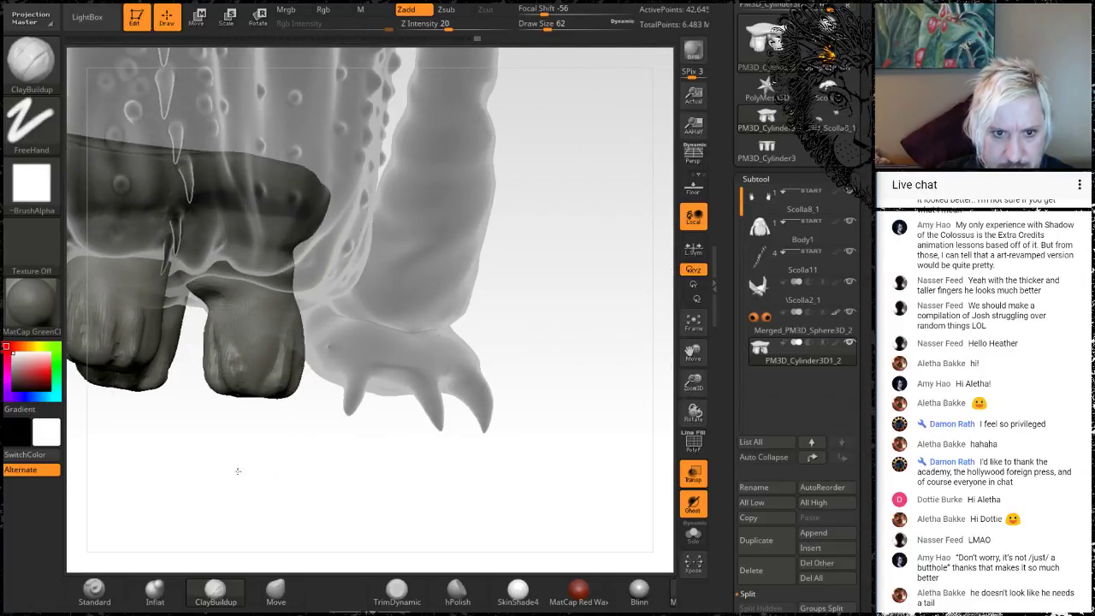
mouse_move(238, 470)
left_mouse_down()
mouse_move(398, 435)
mouse_move(341, 455)
mouse_move(531, 442)
mouse_move(596, 360)
mouse_move(571, 348)
left_mouse_up()
left_click_drag(435, 284, 453, 305, "shift")
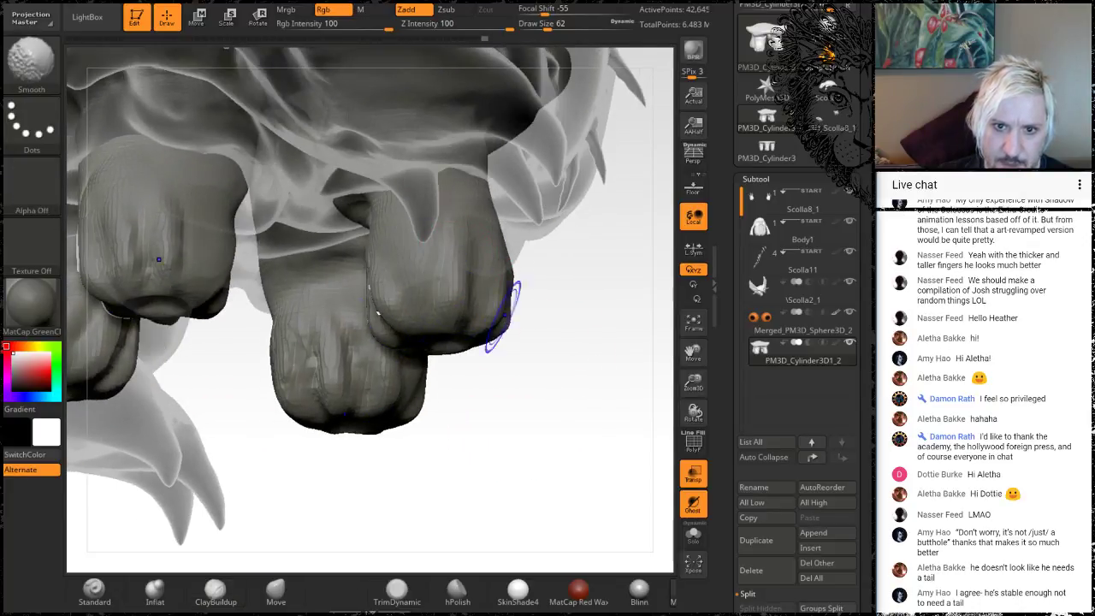
mouse_move(515, 402)
left_mouse_down()
mouse_move(502, 427)
mouse_move(513, 433)
mouse_move(485, 393)
mouse_move(455, 391)
mouse_move(470, 403)
mouse_move(321, 388)
left_mouse_up()
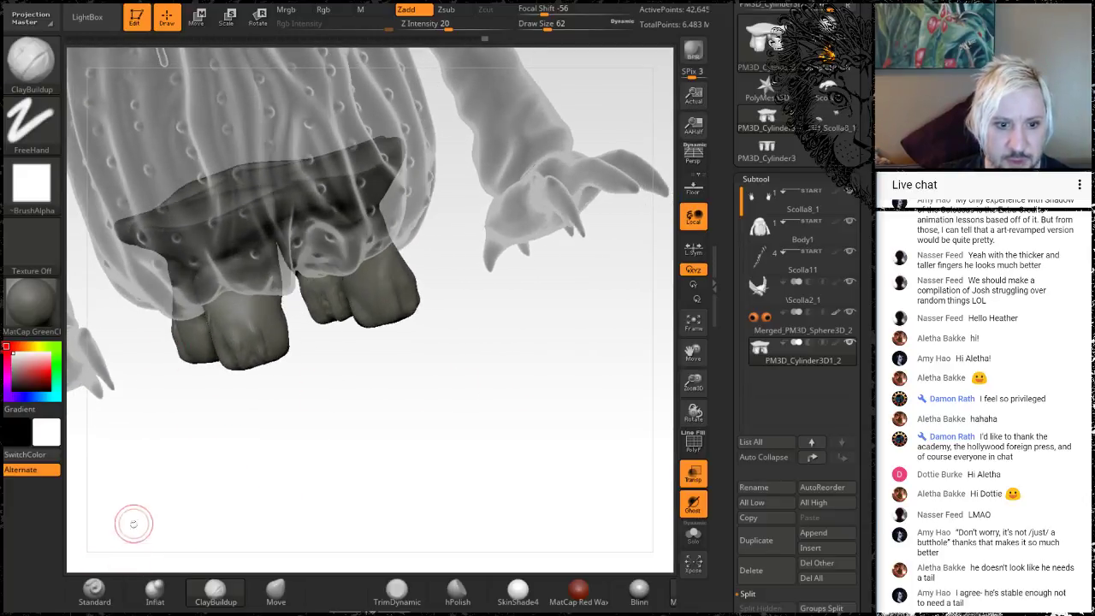
Step: Insert claws at the front of the feet with the ScollaSpine1 insert brush
left_click(94, 586)
key("b")
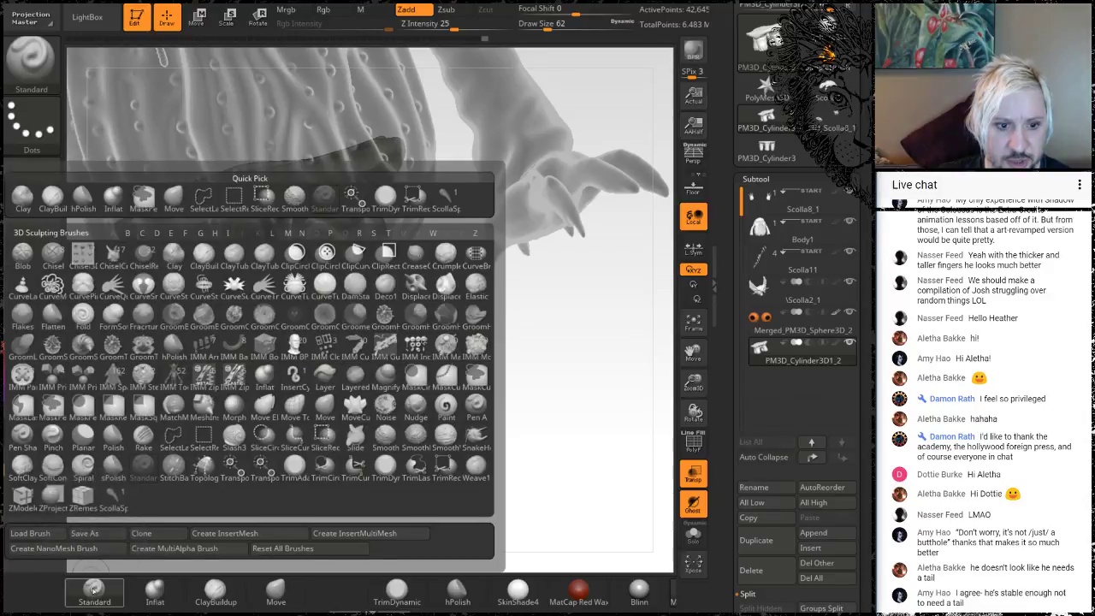
left_click(113, 497)
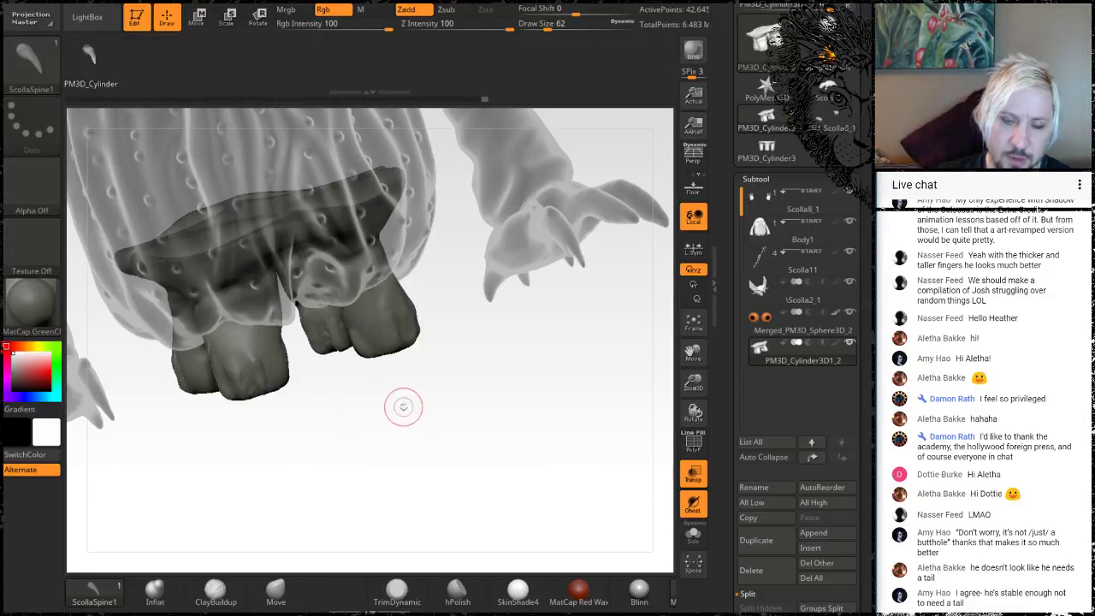
mouse_move(404, 407)
left_mouse_down()
mouse_move(413, 413)
mouse_move(374, 435)
mouse_move(437, 408)
mouse_move(420, 401)
left_mouse_up()
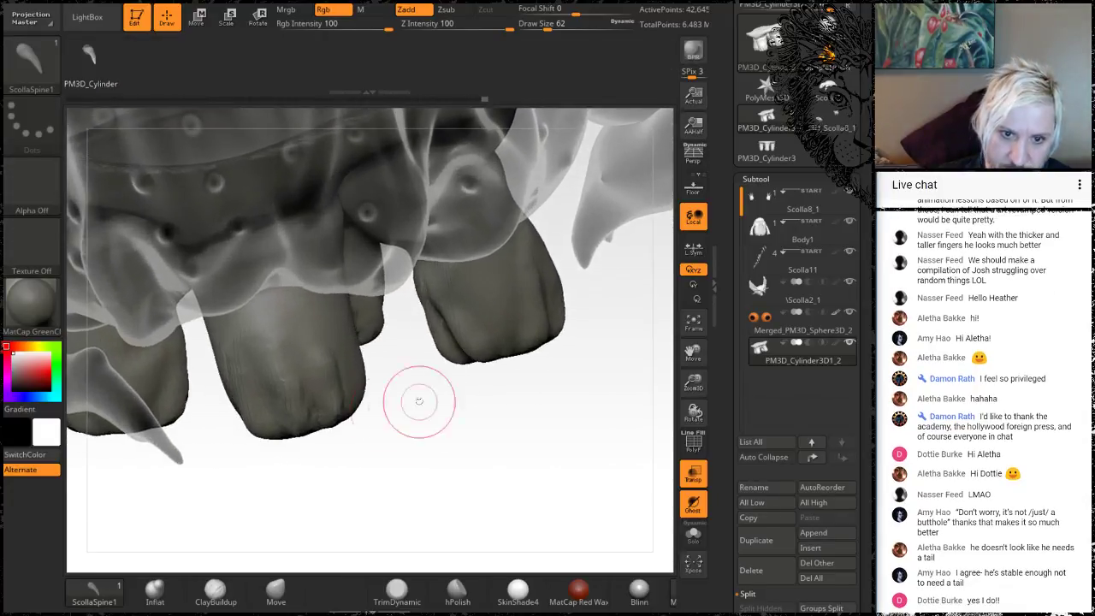
mouse_move(370, 480)
left_mouse_down()
mouse_move(365, 450)
mouse_move(355, 453)
mouse_move(289, 332)
mouse_move(296, 366)
left_mouse_up()
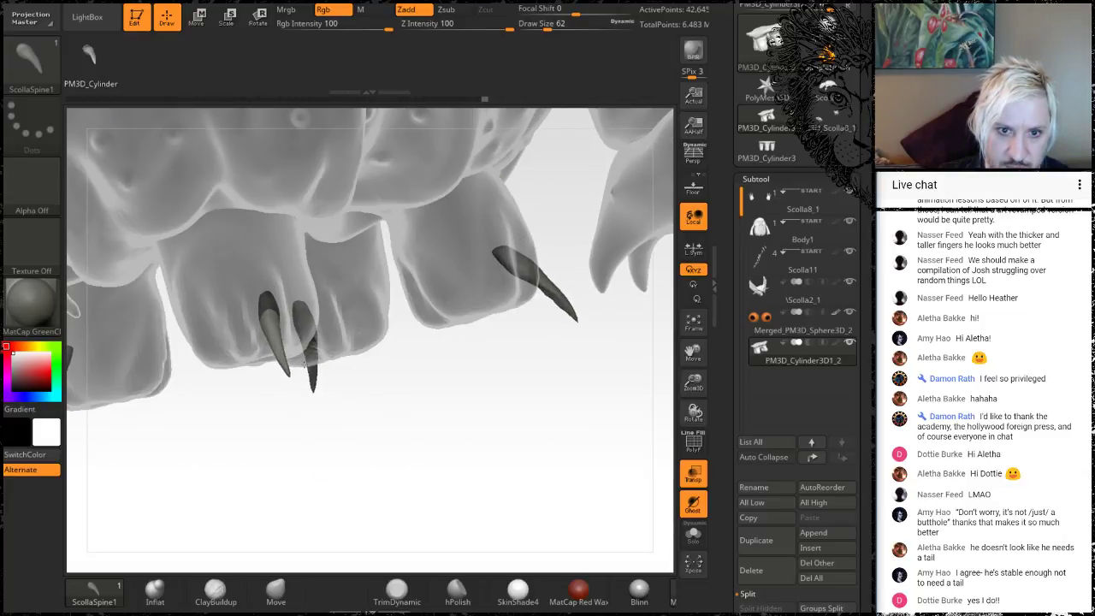
left_click_drag(299, 365, 301, 365)
mouse_move(312, 467)
left_mouse_down()
mouse_move(376, 399)
mouse_move(318, 431)
mouse_move(361, 404)
mouse_move(207, 537)
left_mouse_up()
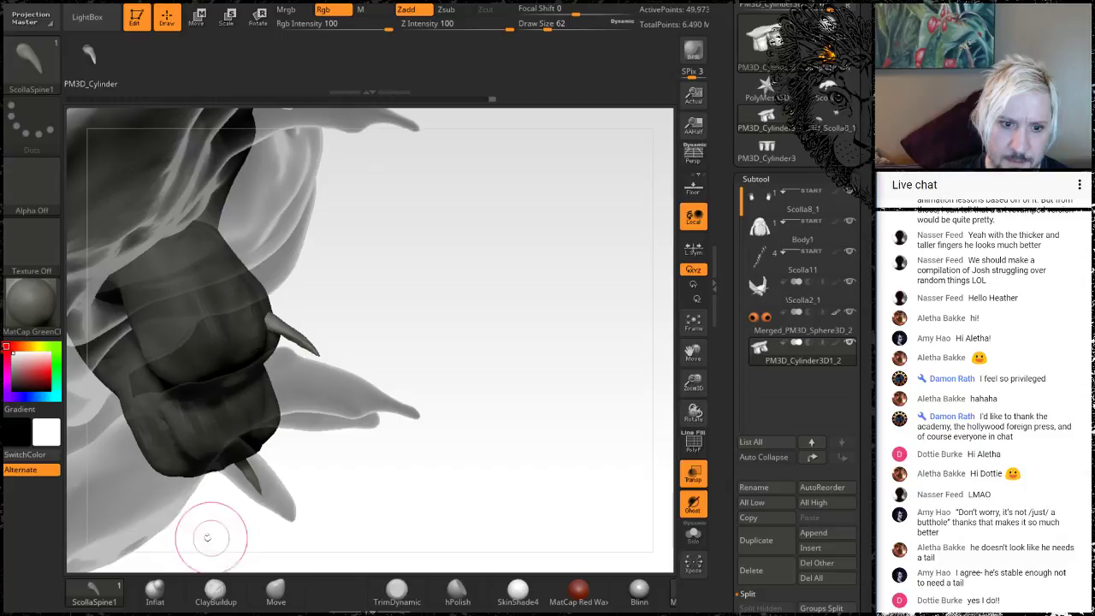
Step: Bend the foot claws into downward hooks with the Move brush, smooth them and adjust their shape from several angles
left_click(261, 585)
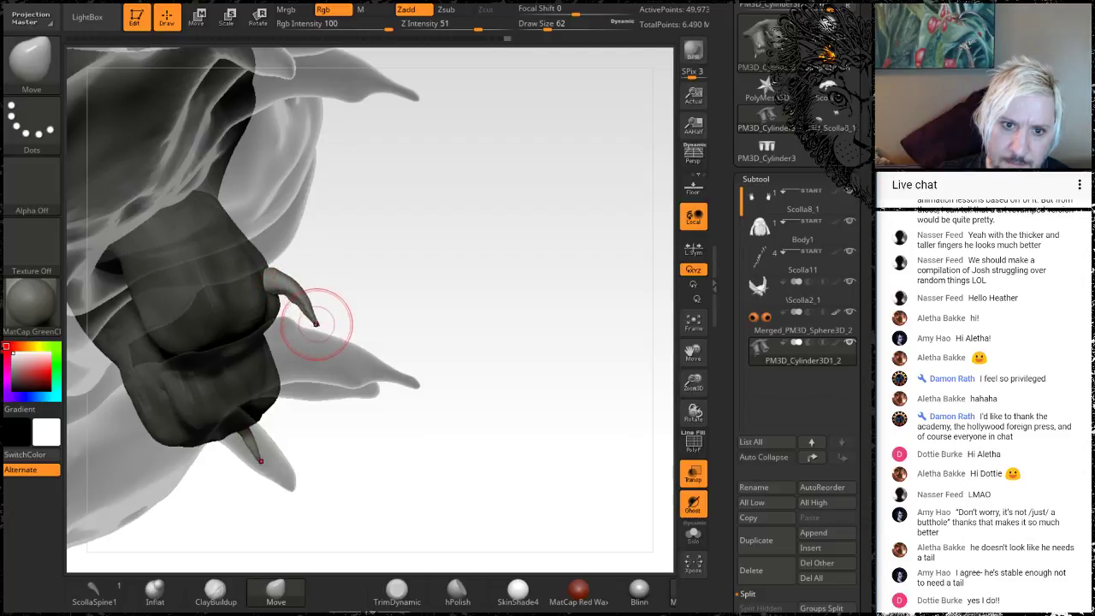
key("shift")
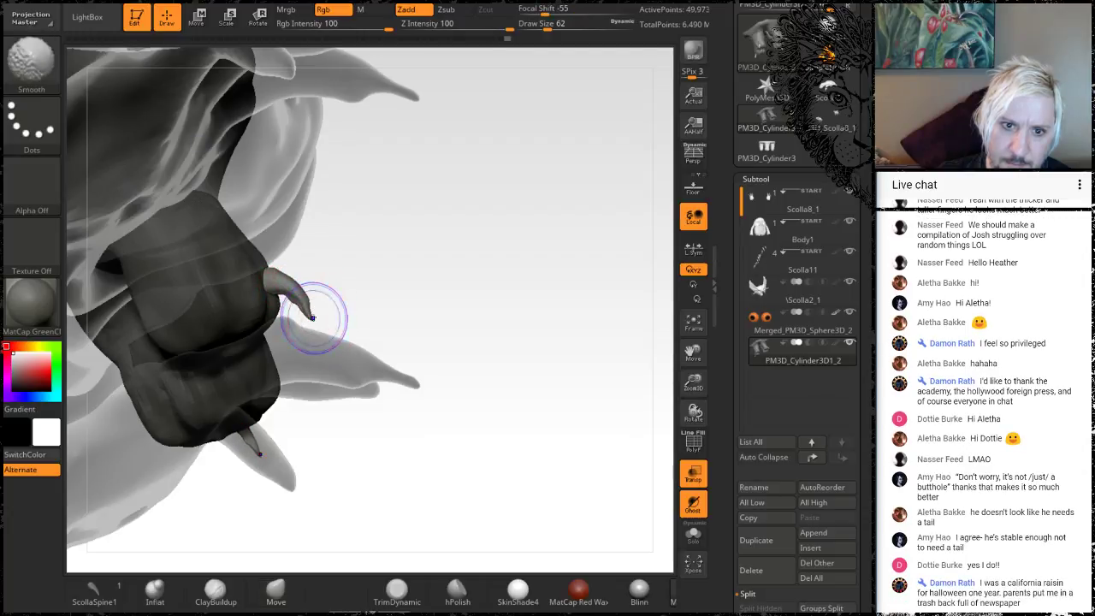
mouse_move(479, 253)
left_mouse_down()
mouse_move(457, 286)
mouse_move(472, 274)
left_mouse_up()
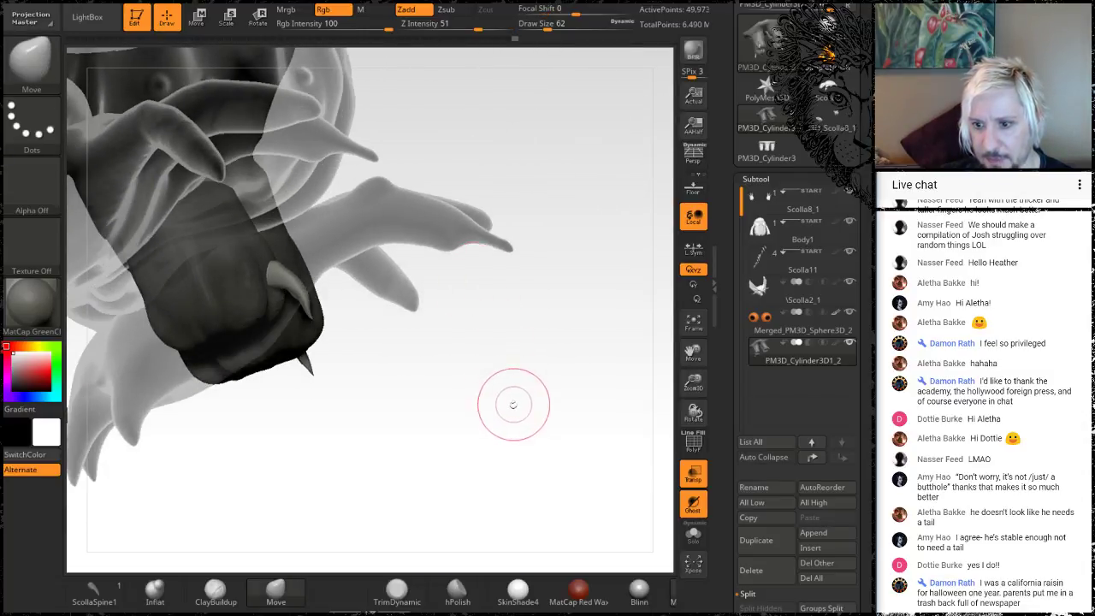
mouse_move(511, 396)
left_mouse_down()
mouse_move(440, 425)
mouse_move(454, 412)
mouse_move(403, 457)
mouse_move(409, 473)
mouse_move(437, 460)
mouse_move(436, 442)
mouse_move(433, 454)
mouse_move(408, 431)
left_mouse_up()
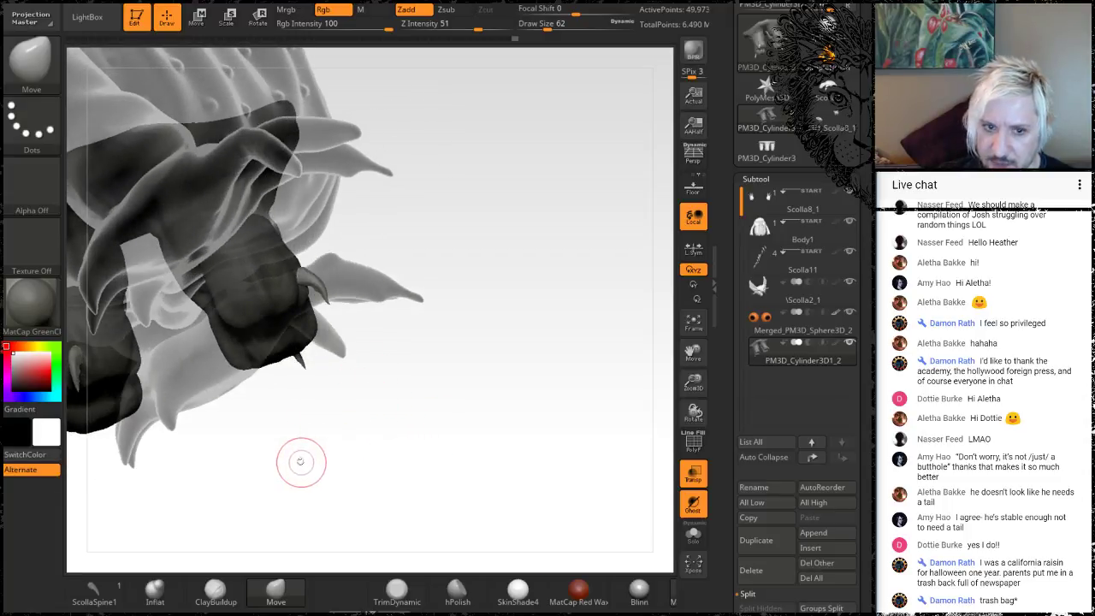
mouse_move(300, 462)
left_mouse_down()
mouse_move(362, 430)
mouse_move(377, 437)
mouse_move(448, 385)
left_mouse_up()
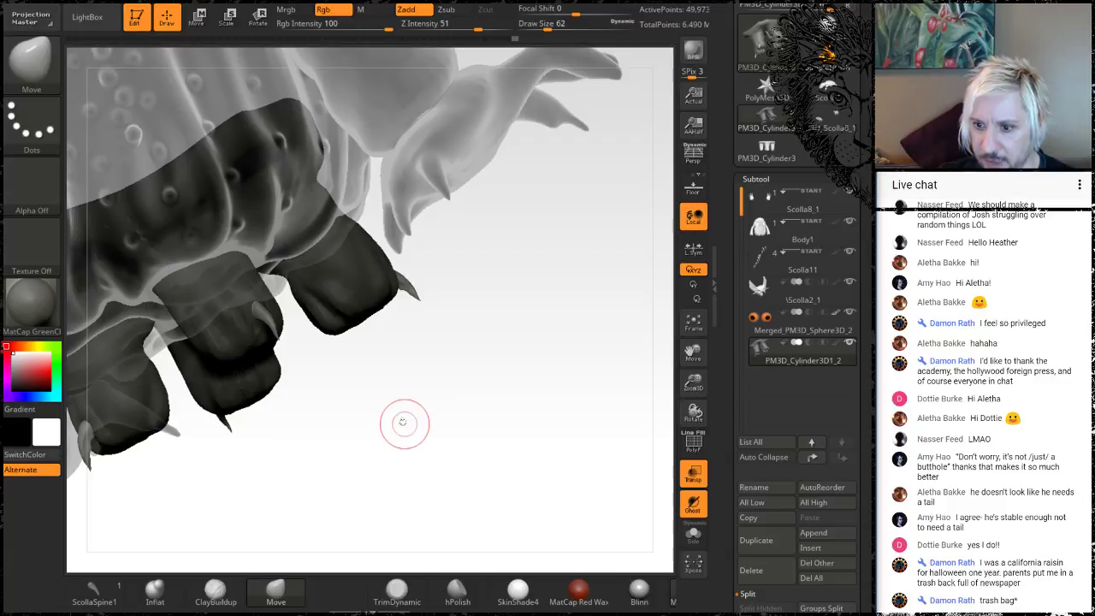
Step: Smooth the sharp tip of the outer foot claw and adjust the brush settings
mouse_move(409, 418)
left_mouse_down()
mouse_move(433, 428)
mouse_move(435, 396)
mouse_move(394, 428)
mouse_move(419, 405)
left_mouse_up()
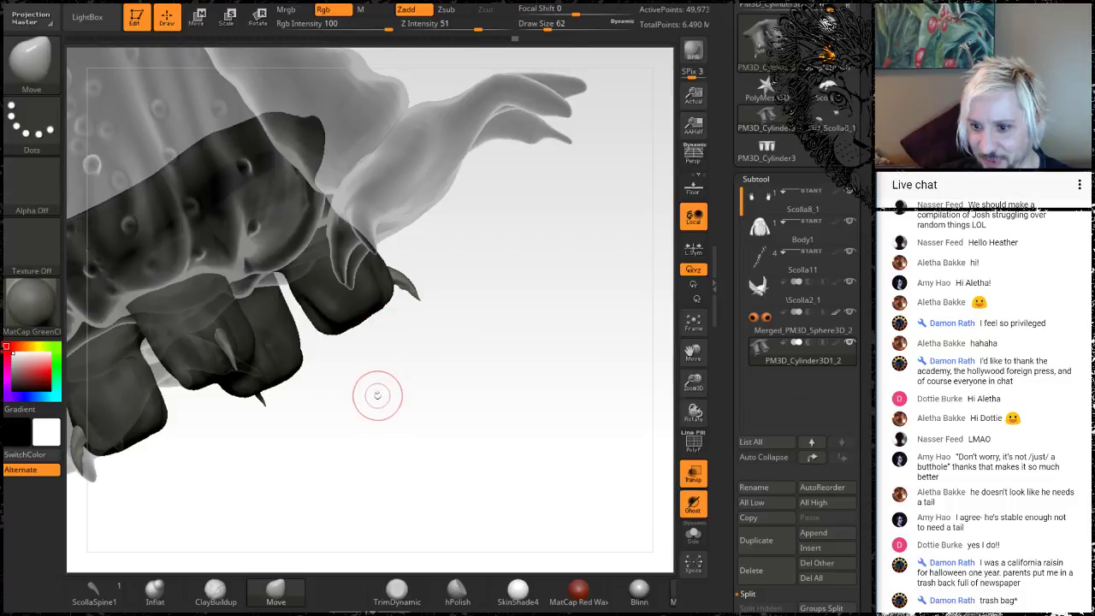
mouse_move(382, 362)
left_mouse_down()
mouse_move(371, 401)
mouse_move(403, 372)
mouse_move(420, 400)
mouse_move(550, 367)
mouse_move(562, 379)
mouse_move(429, 450)
mouse_move(519, 289)
mouse_move(446, 417)
left_mouse_up()
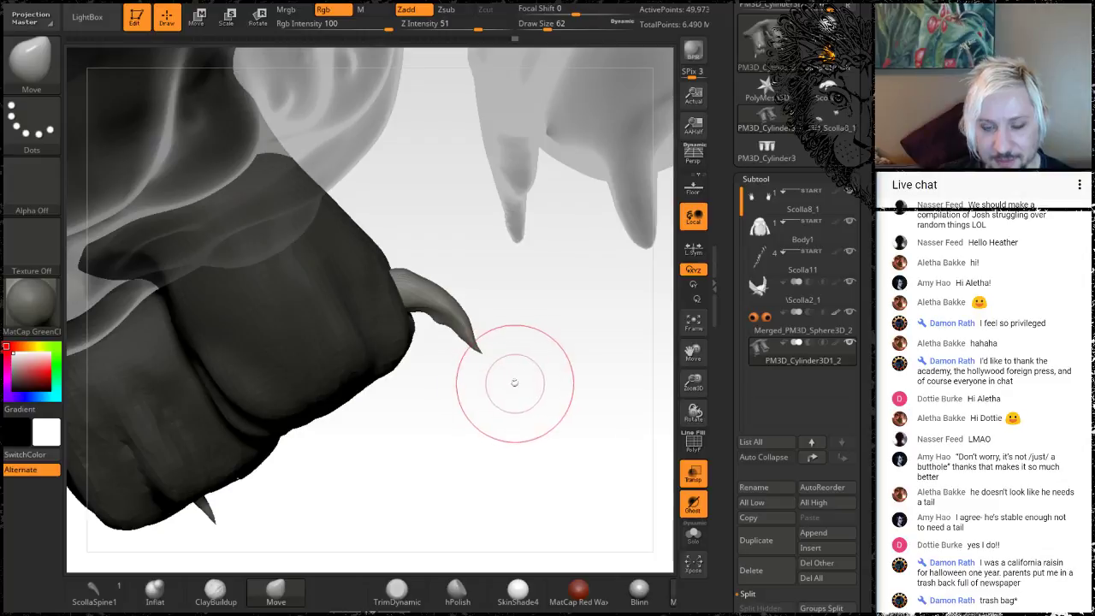
left_click_drag(471, 347, 473, 348, "shift")
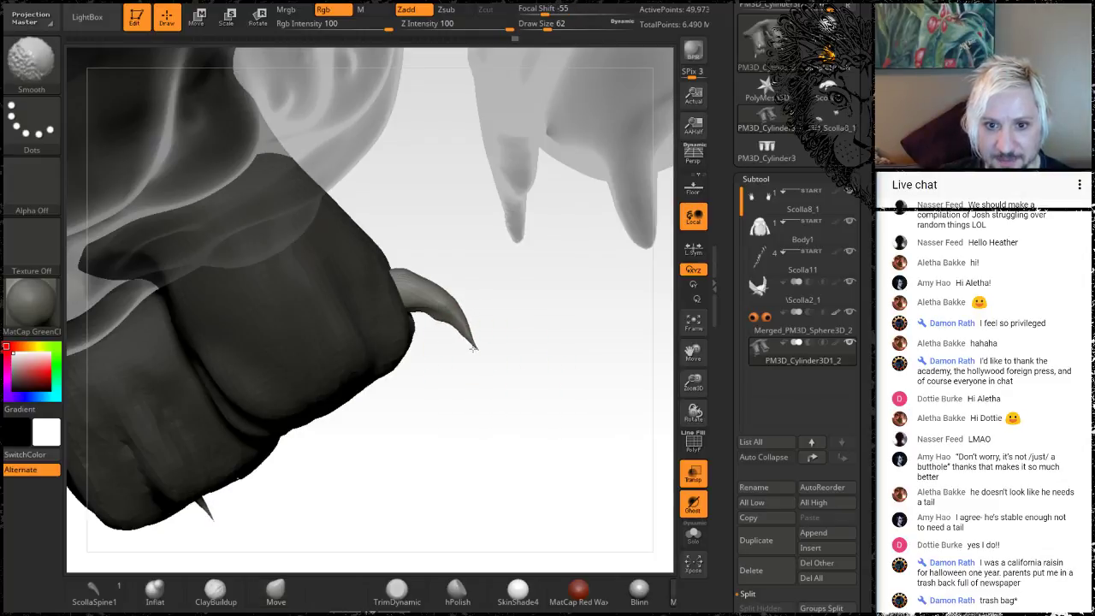
mouse_move(531, 318)
left_mouse_down()
mouse_move(500, 346)
mouse_move(469, 313)
mouse_move(407, 360)
left_mouse_up()
key("space")
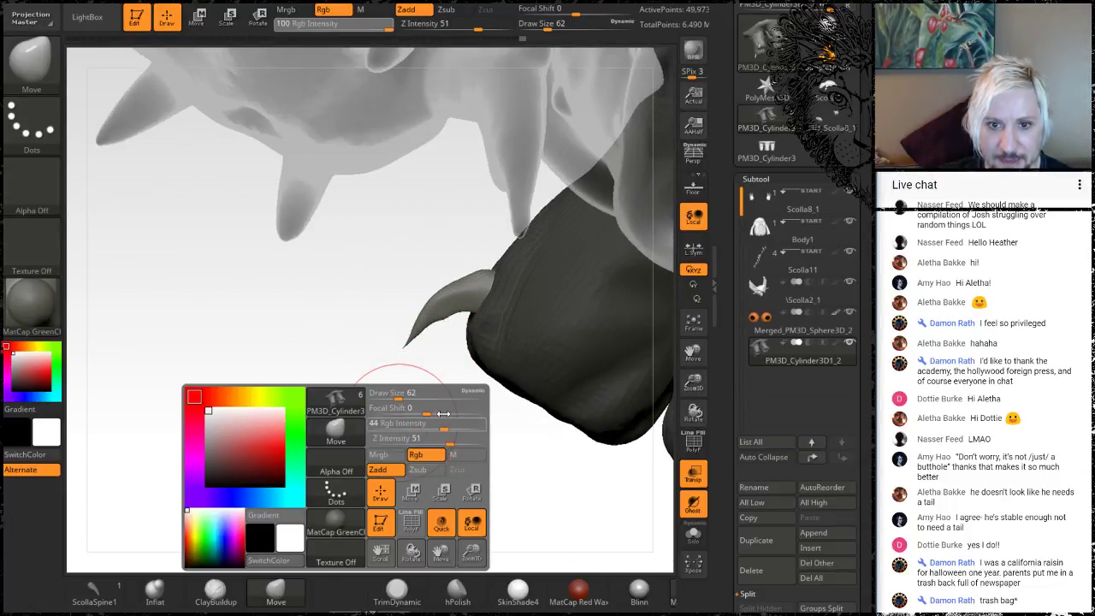
left_click_drag(393, 417, 391, 418)
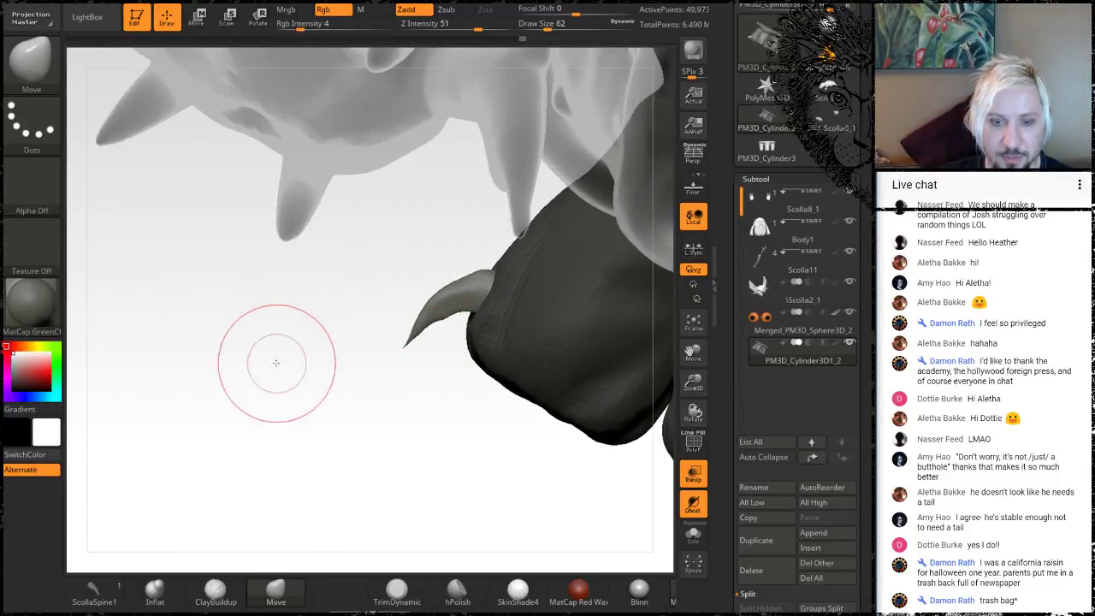
Step: Try to cut off the pointed tip of the side foot claw with the TrimRect brush
left_click_drag(277, 362, 369, 338)
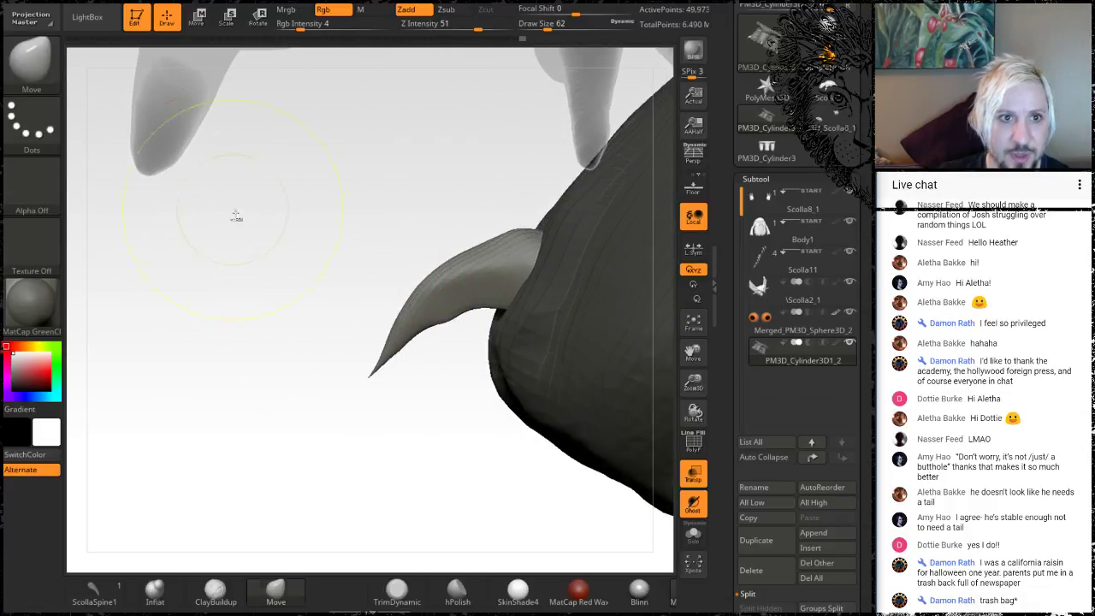
key("ctrl+shift")
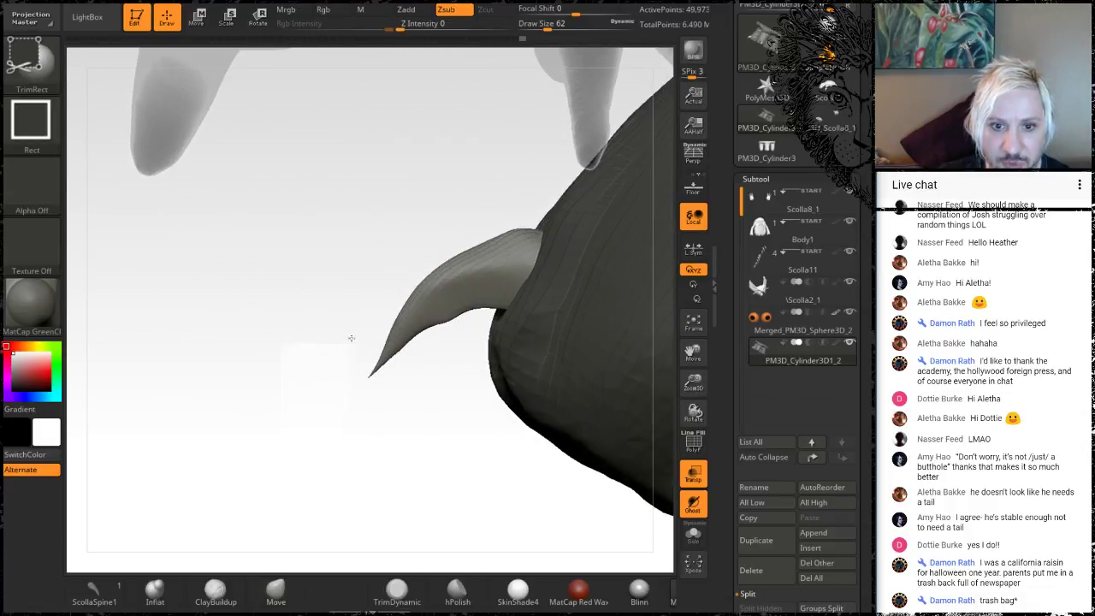
left_click_drag(395, 240, 396, 240, "ctrl+shift")
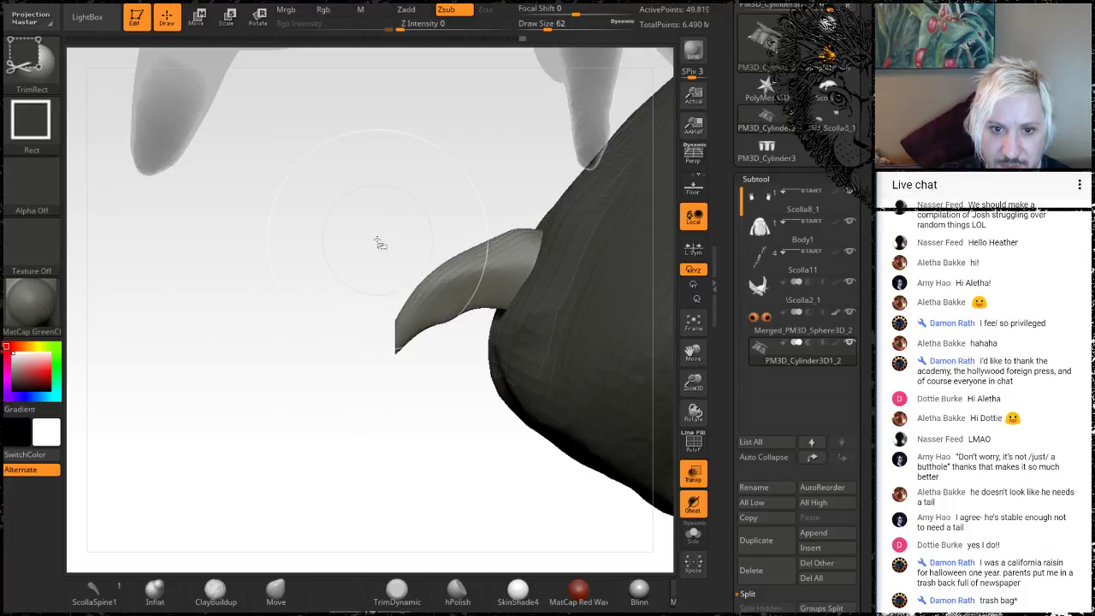
left_click_drag(267, 429, 394, 413)
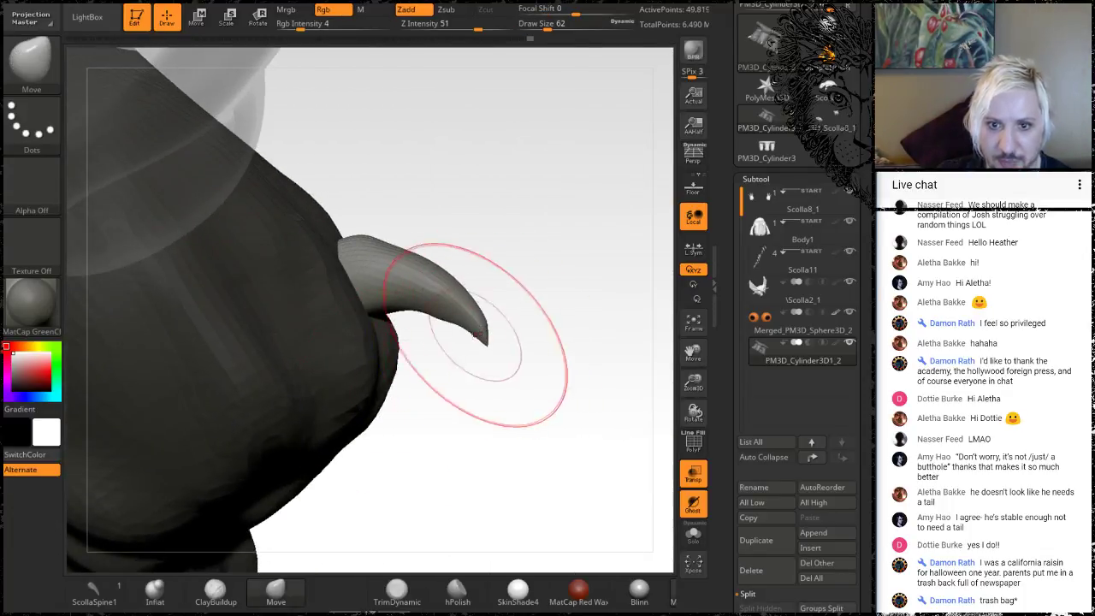
mouse_move(562, 313)
left_mouse_down()
mouse_move(544, 378)
mouse_move(508, 375)
mouse_move(549, 406)
mouse_move(492, 396)
mouse_move(528, 364)
mouse_move(513, 411)
mouse_move(437, 358)
left_mouse_up()
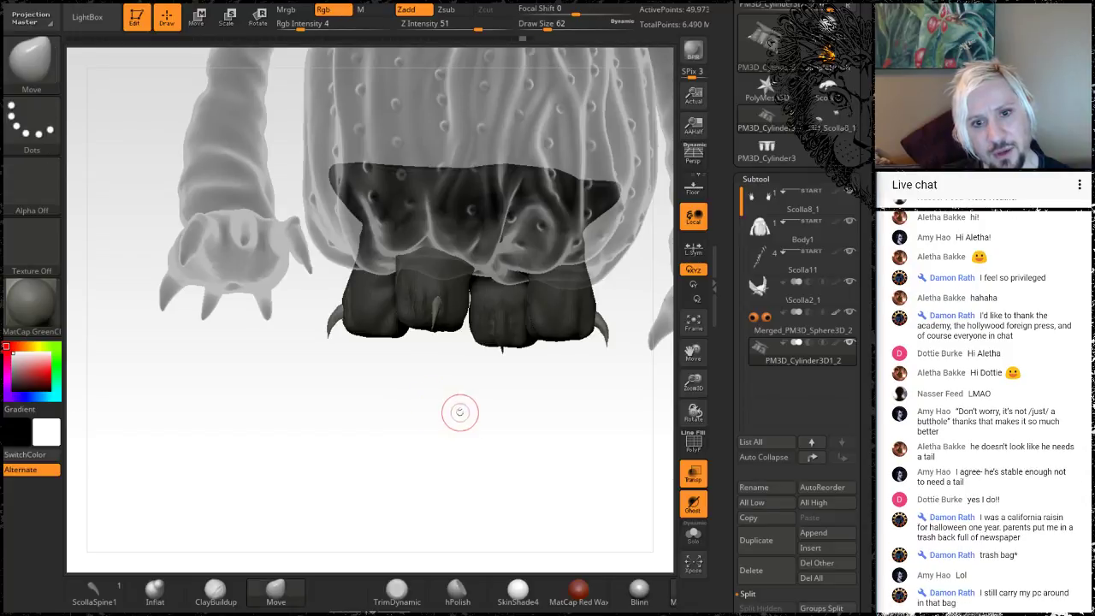
Step: Try trimming the tips of the foot claws with TrimRect from other viewing angles
mouse_move(457, 414)
left_mouse_down()
mouse_move(419, 384)
mouse_move(420, 403)
mouse_move(379, 379)
left_mouse_up()
key("ctrl+shift")
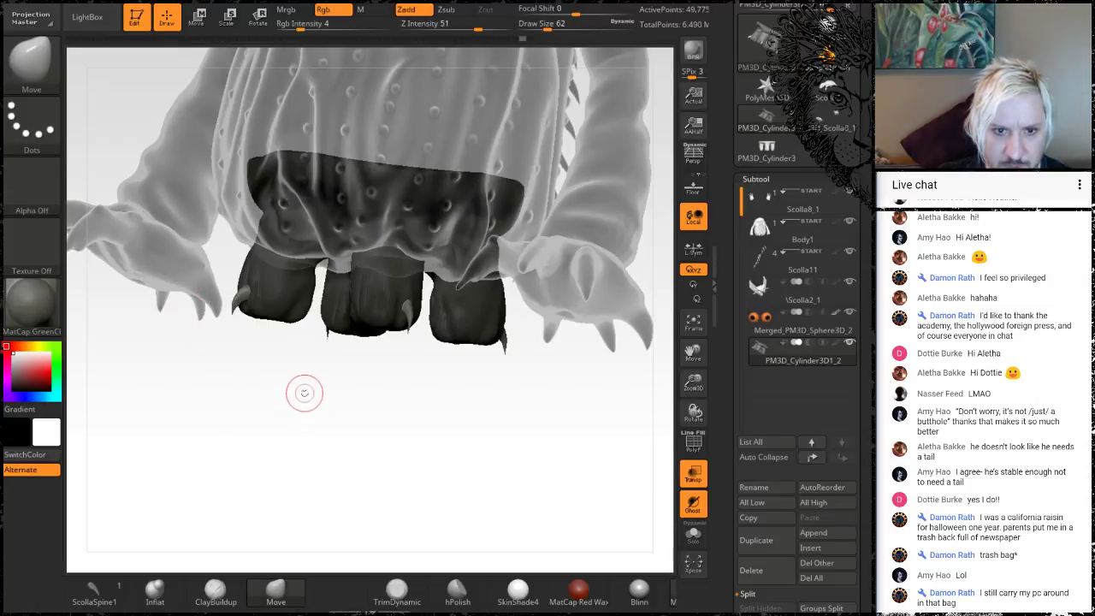
left_click_drag(306, 393, 282, 383)
key("ctrl")
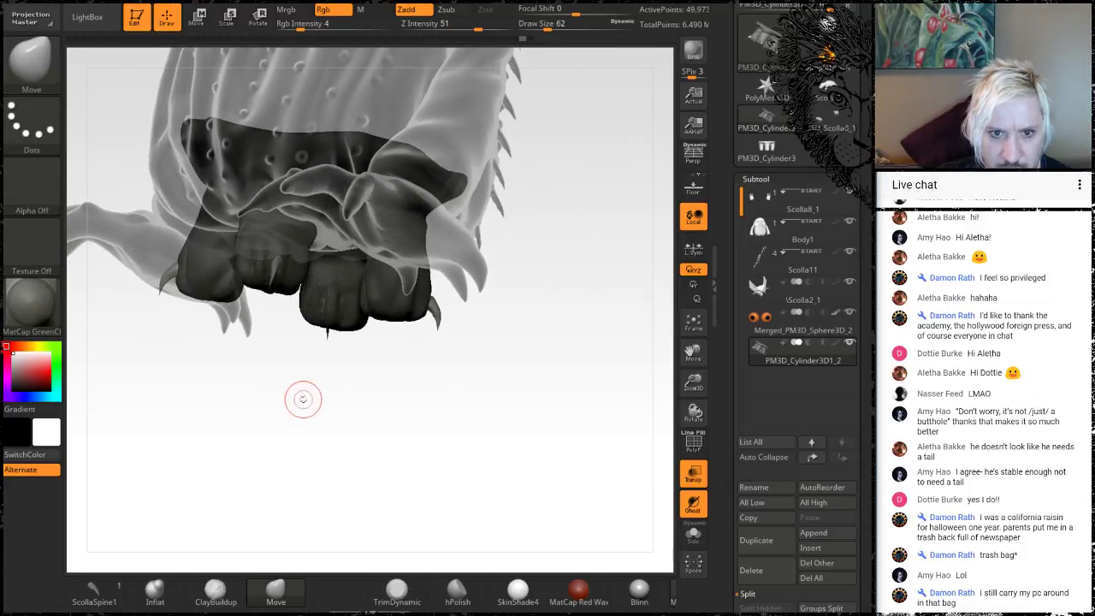
left_click_drag(379, 428, 483, 430, "alt")
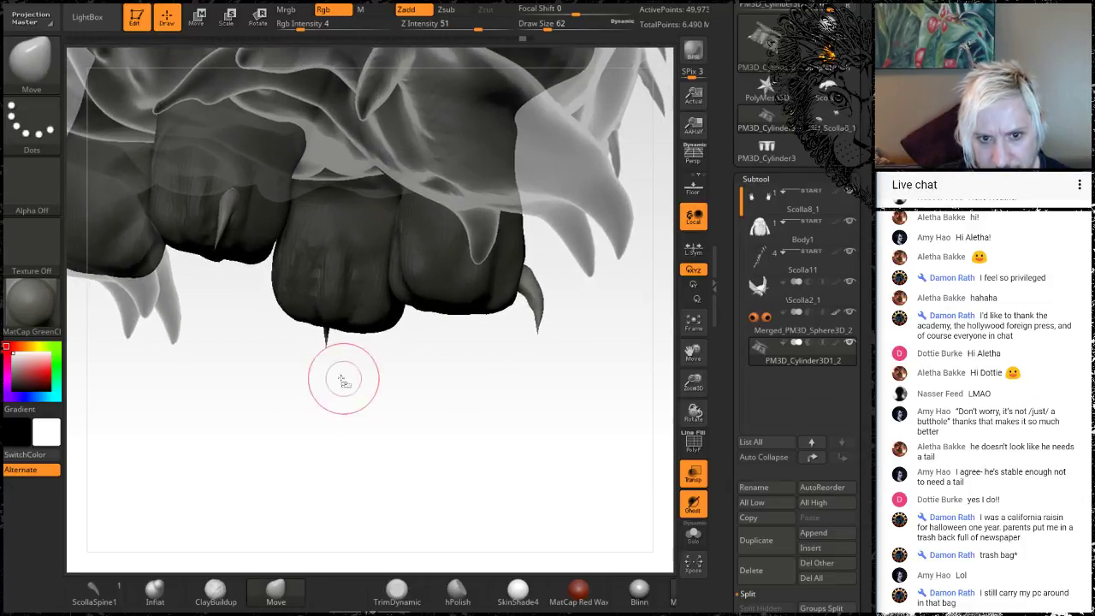
key("ctrl+shift")
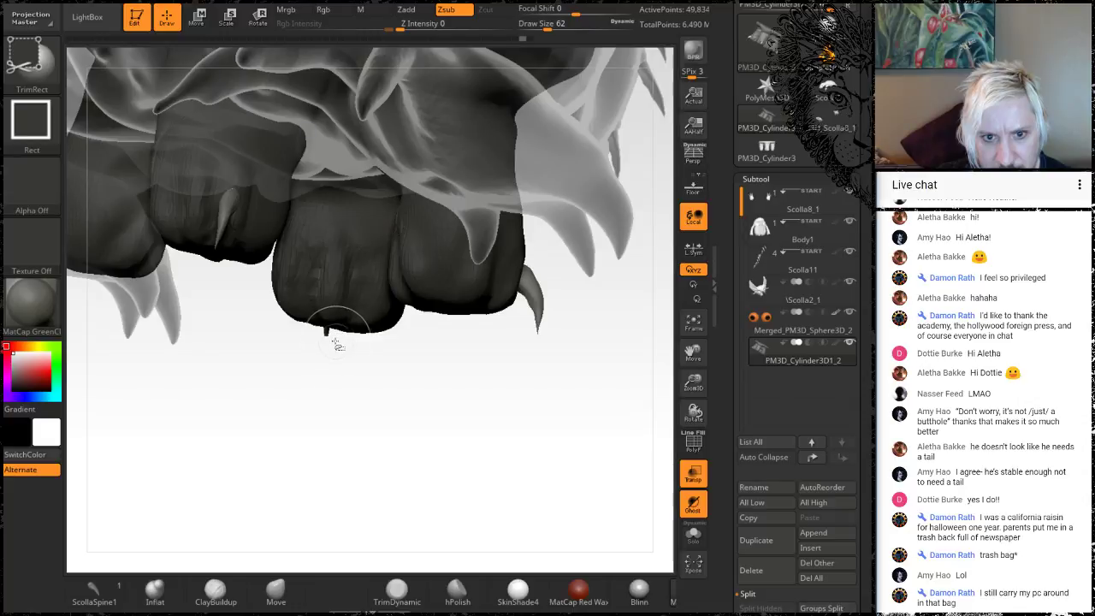
mouse_move(345, 350)
left_mouse_down()
mouse_move(379, 384)
mouse_move(431, 359)
left_mouse_up()
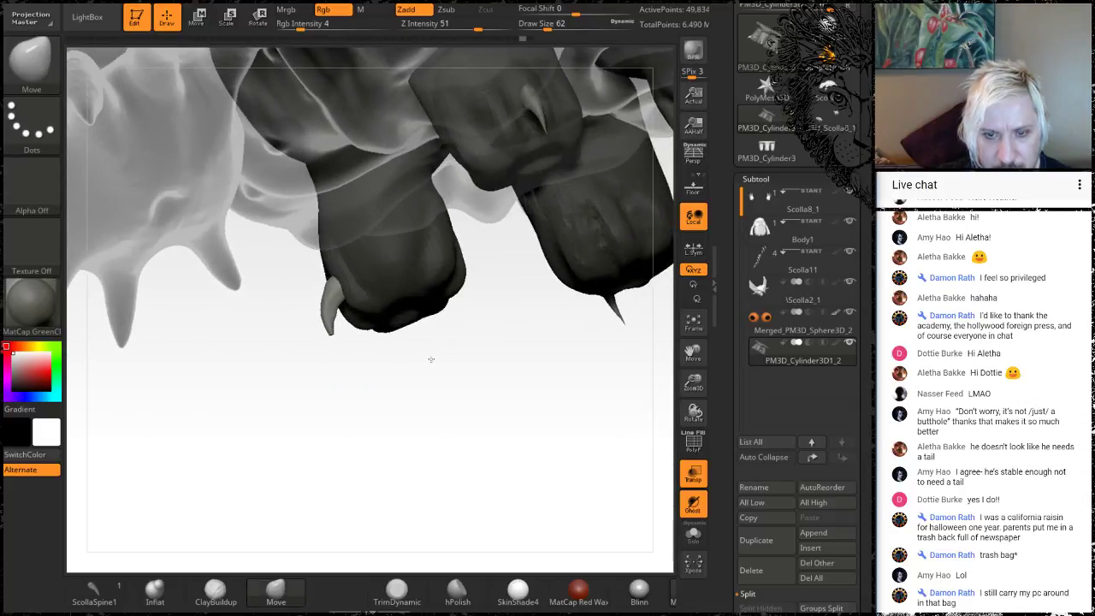
Step: Undo the last claw trim and step back in the history to remove the inserted foot claws
mouse_move(448, 440)
left_mouse_down()
mouse_move(420, 374)
mouse_move(392, 381)
left_mouse_up()
key("ctrl")
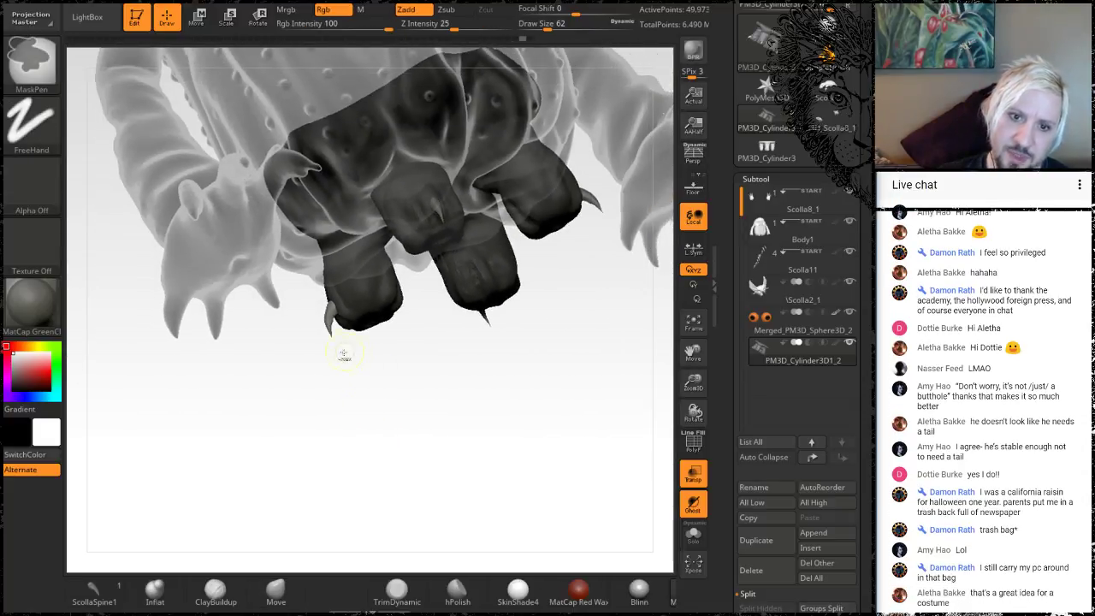
mouse_move(343, 353)
left_mouse_down()
mouse_move(391, 406)
mouse_move(354, 430)
mouse_move(395, 412)
mouse_move(406, 435)
mouse_move(386, 406)
mouse_move(402, 423)
mouse_move(394, 413)
left_mouse_up()
key("ctrl")
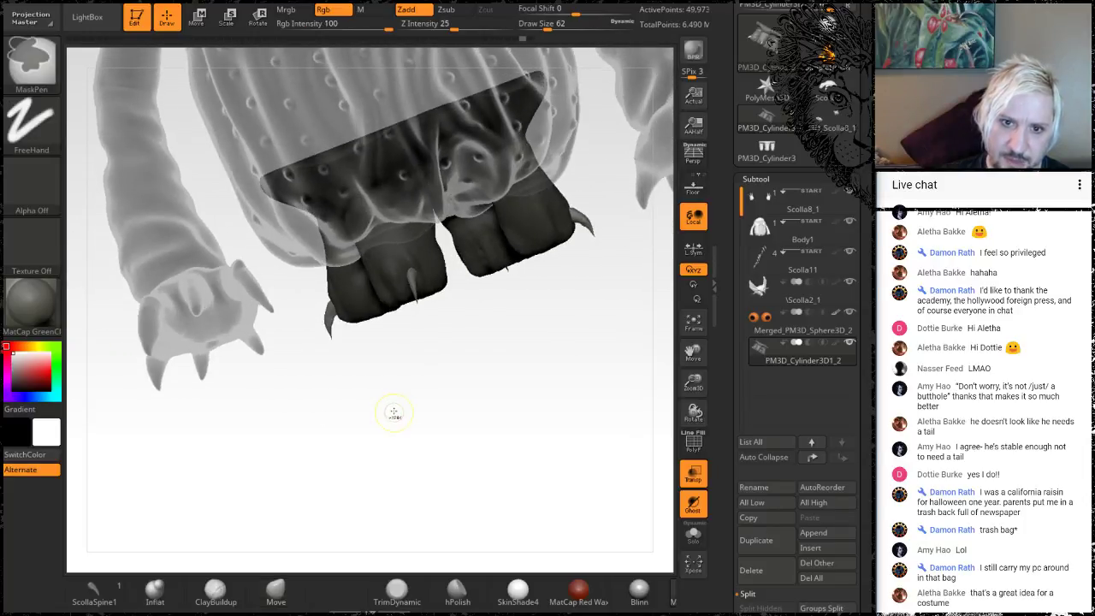
left_click(387, 409, "ctrl")
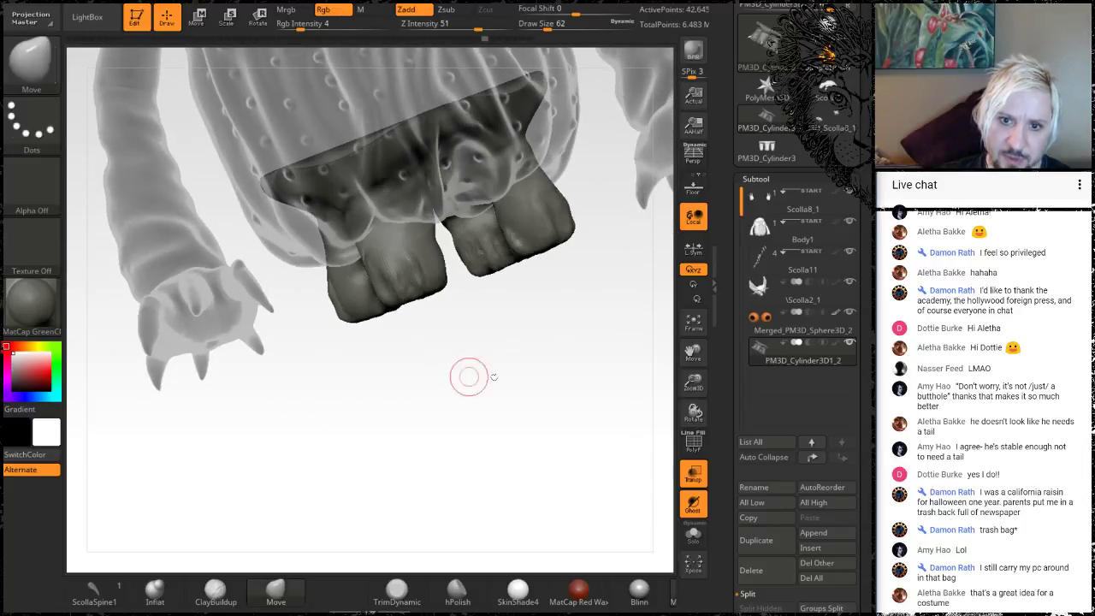
Step: Carve a vertical toe groove down the front of the foot with the DamStandard brush at draw size 20
mouse_move(469, 377)
left_mouse_down()
mouse_move(310, 430)
mouse_move(431, 416)
mouse_move(367, 394)
mouse_move(396, 420)
mouse_move(310, 489)
left_mouse_up()
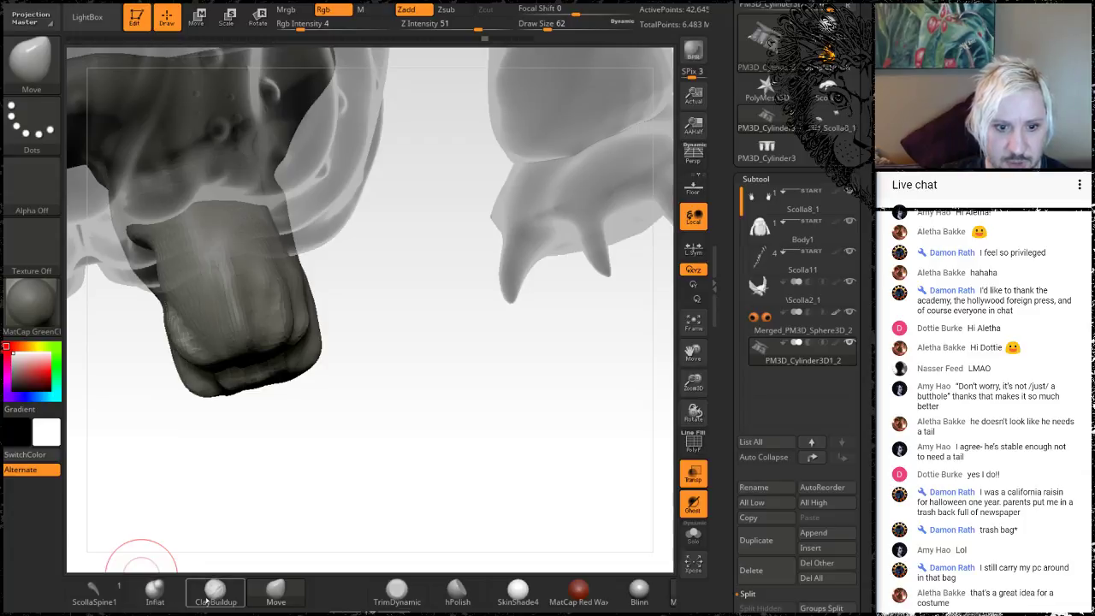
left_click(156, 591)
key("b")
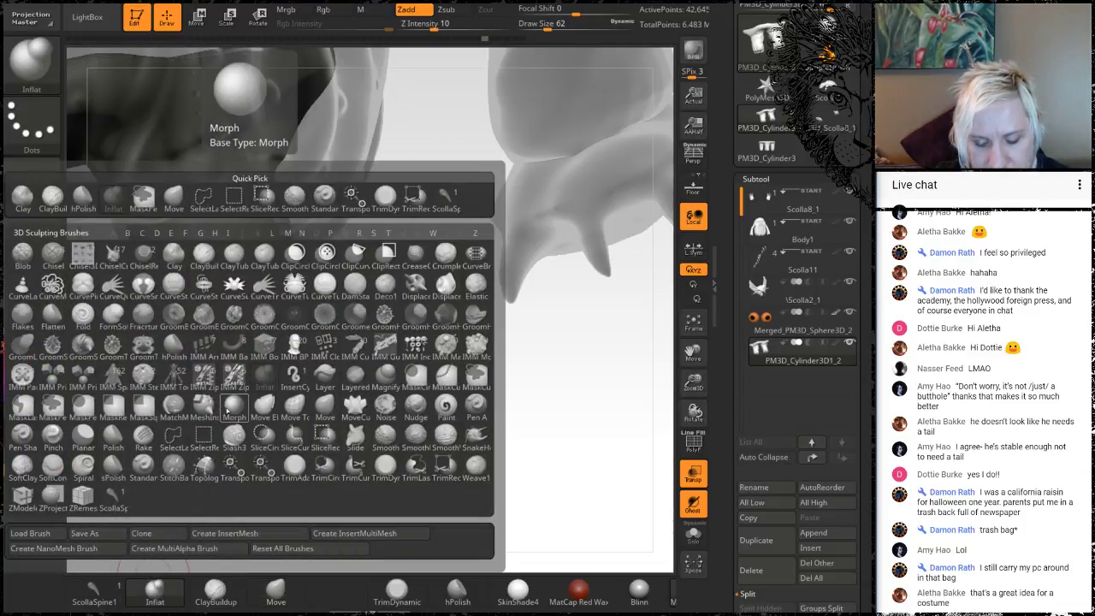
key("d")
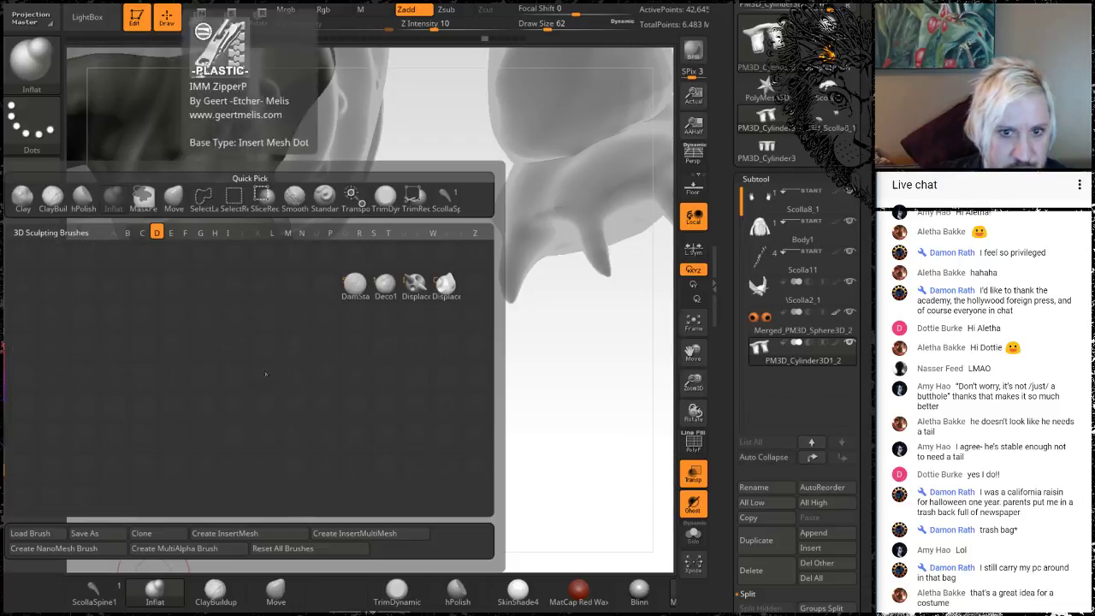
left_click(356, 285)
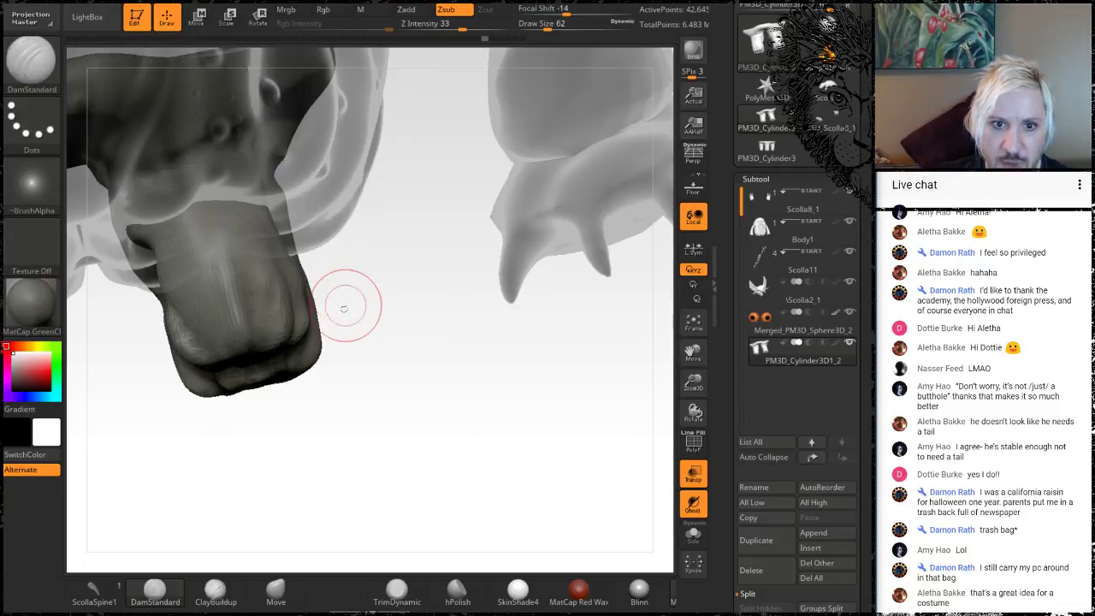
mouse_move(398, 417)
left_mouse_down()
mouse_move(410, 431)
mouse_move(386, 416)
mouse_move(479, 428)
mouse_move(392, 451)
left_mouse_up()
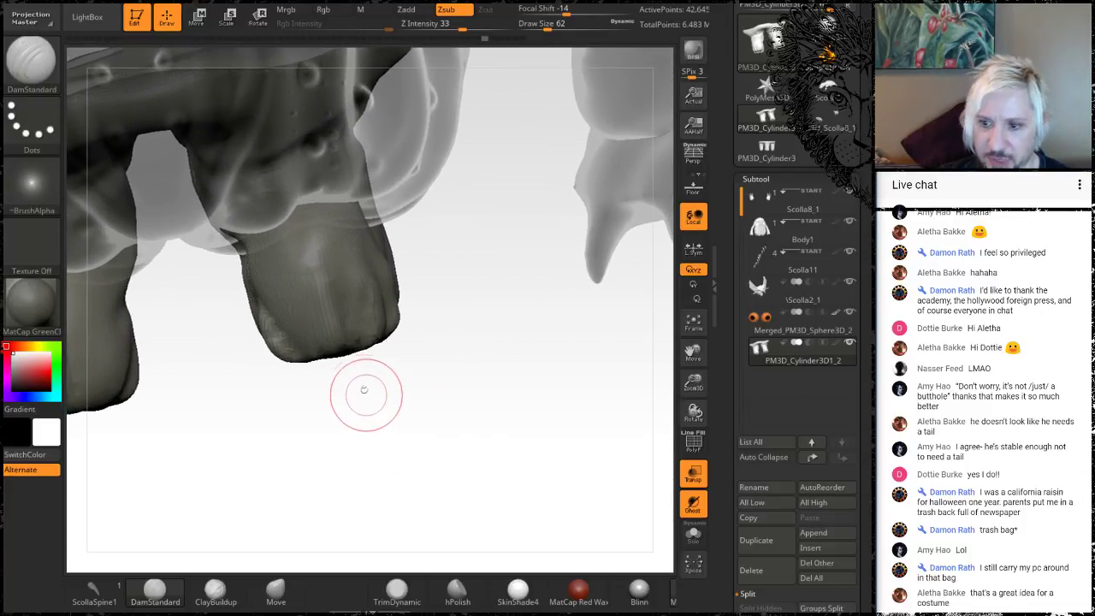
mouse_move(365, 391)
left_mouse_down()
mouse_move(350, 410)
mouse_move(359, 421)
mouse_move(508, 367)
mouse_move(291, 311)
left_mouse_up()
key("space")
left_click_drag(337, 477, 261, 351)
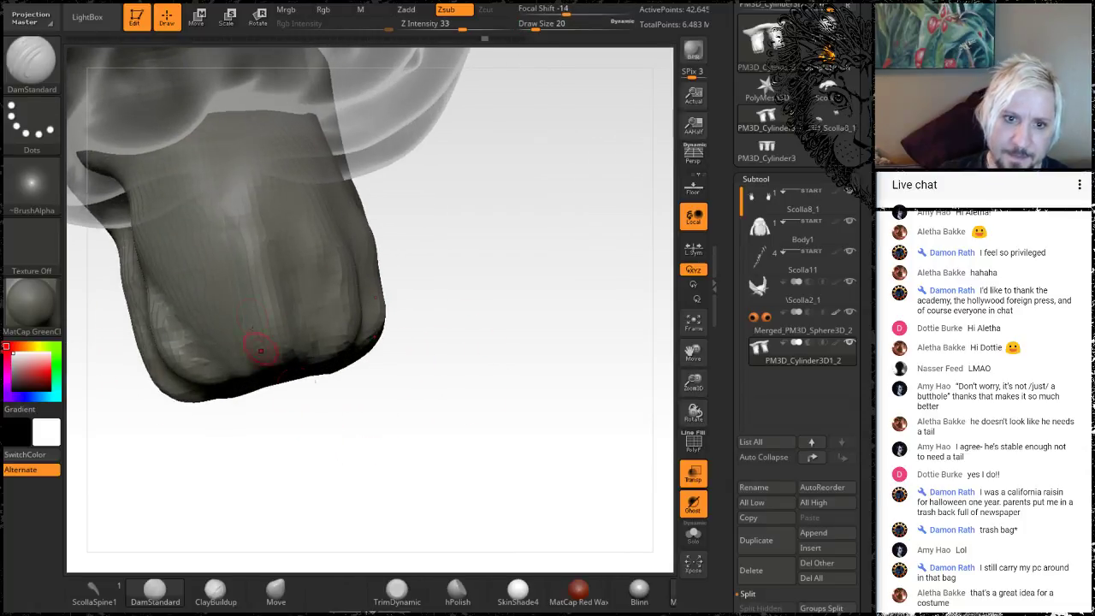
left_click_drag(277, 314, 243, 201)
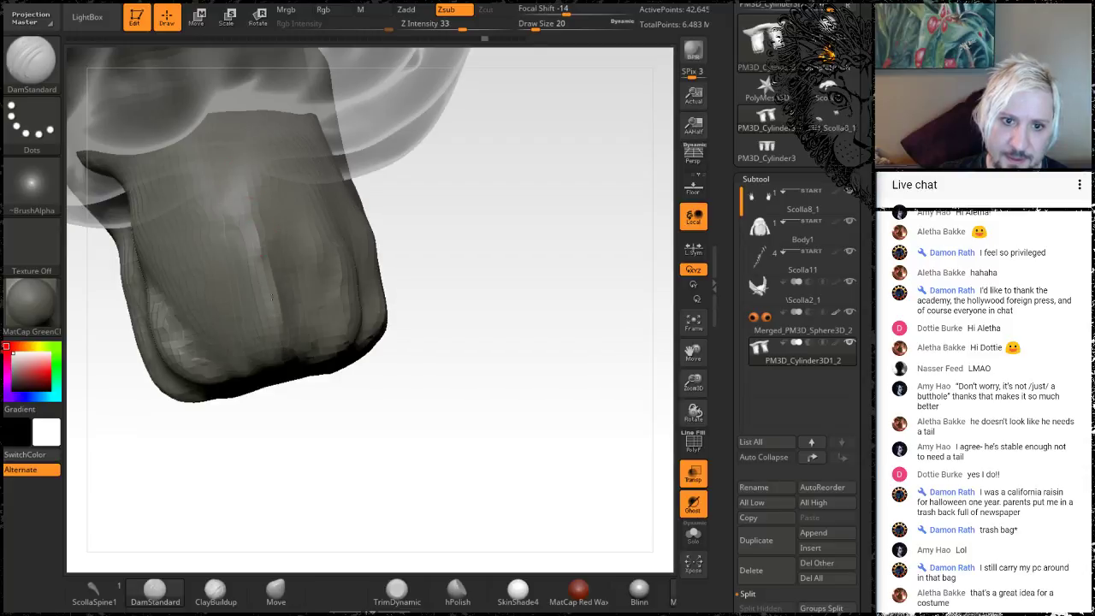
left_click_drag(271, 297, 274, 343)
left_click_drag(279, 306, 248, 196)
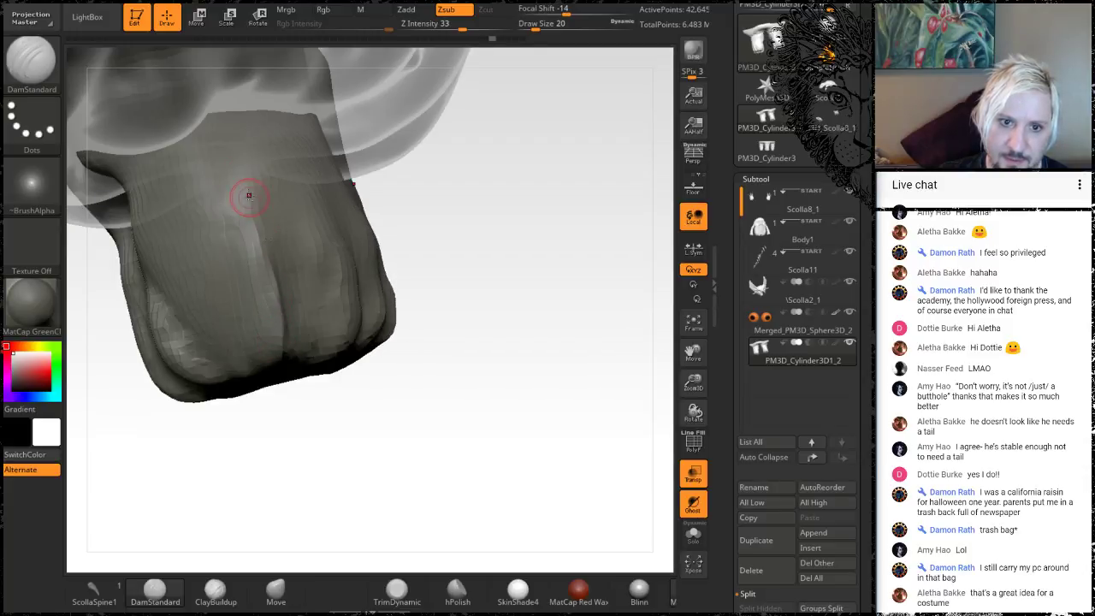
Step: Build up the toe ridges beside the groove with the ClayBuildup brush and smooth them
mouse_move(341, 409)
left_mouse_down()
mouse_move(320, 437)
mouse_move(385, 370)
mouse_move(336, 426)
left_mouse_up()
left_click_drag(308, 462, 261, 552)
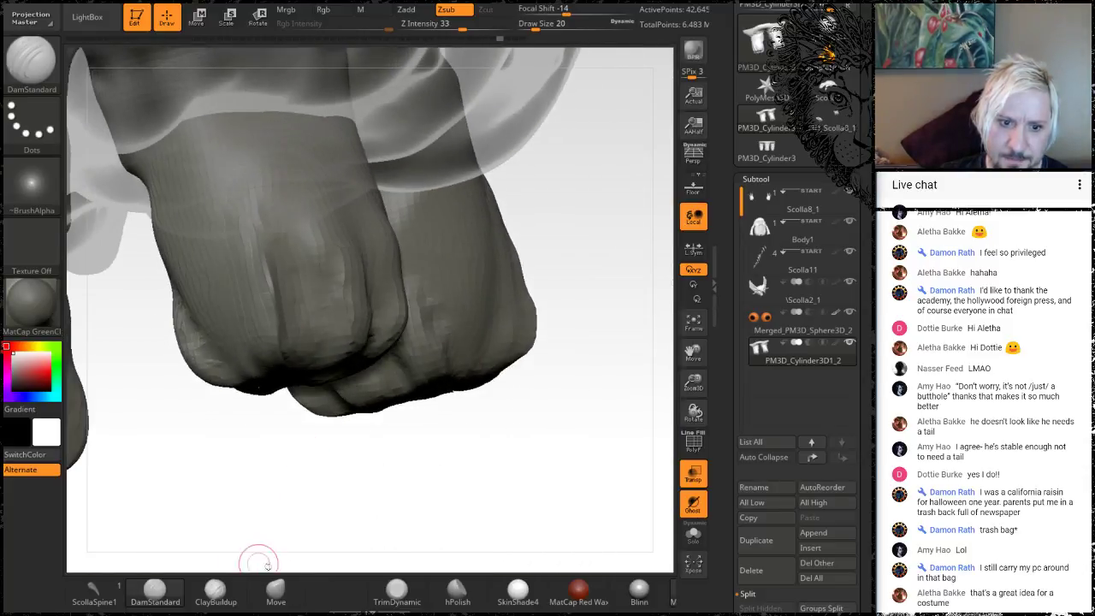
left_click(216, 589)
mouse_move(263, 330)
left_mouse_down()
mouse_move(266, 299)
mouse_move(279, 318)
mouse_move(298, 317)
mouse_move(257, 247)
left_mouse_up()
left_click_drag(289, 282, 265, 260)
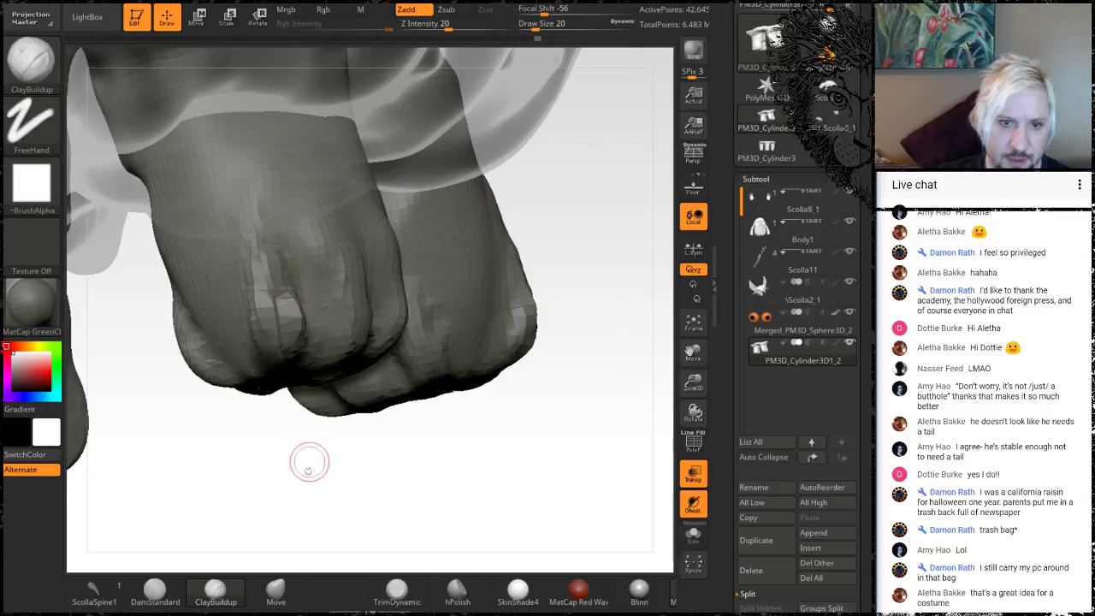
left_click_drag(311, 463, 243, 407)
mouse_move(285, 323)
left_mouse_down("shift")
mouse_move(284, 278)
mouse_move(257, 319)
mouse_move(249, 289)
left_mouse_up("shift")
left_click_drag(211, 521, 272, 548)
left_click_drag(257, 479, 213, 516)
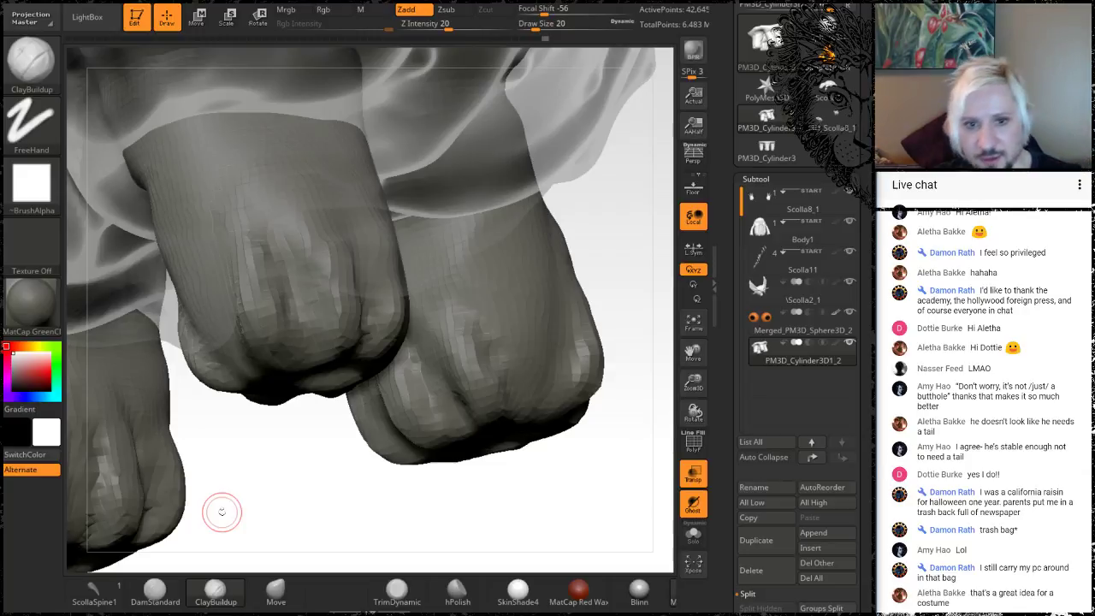
Step: Add raised knuckle bumps on the front of the toes with ClayBuildup and smooth them in profile
left_click_drag(239, 254, 253, 278)
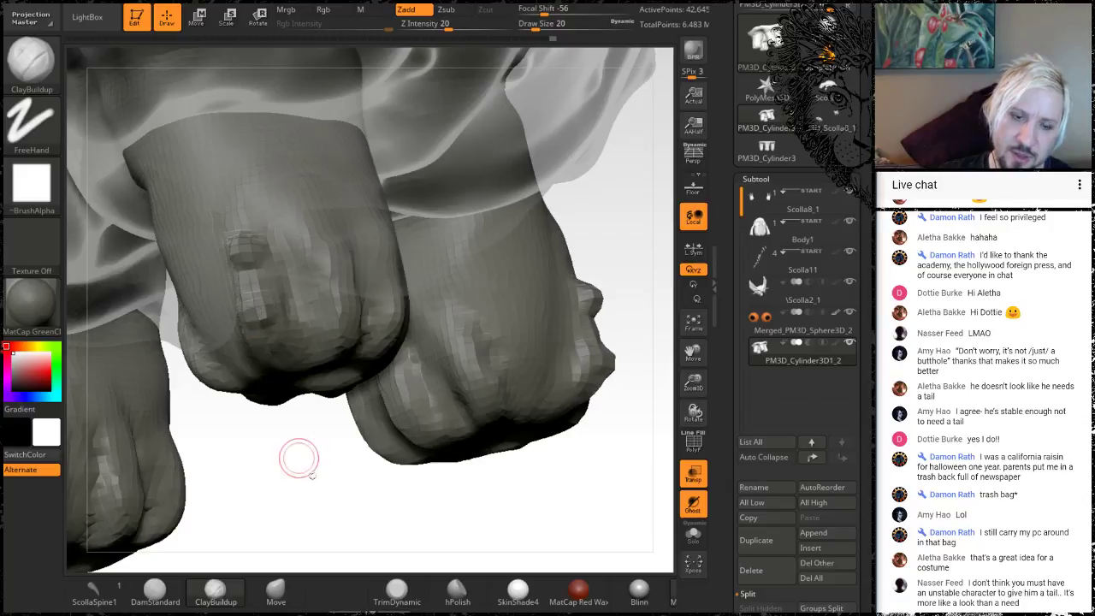
mouse_move(298, 454)
left_mouse_down()
mouse_move(337, 475)
mouse_move(342, 453)
mouse_move(267, 318)
left_mouse_up()
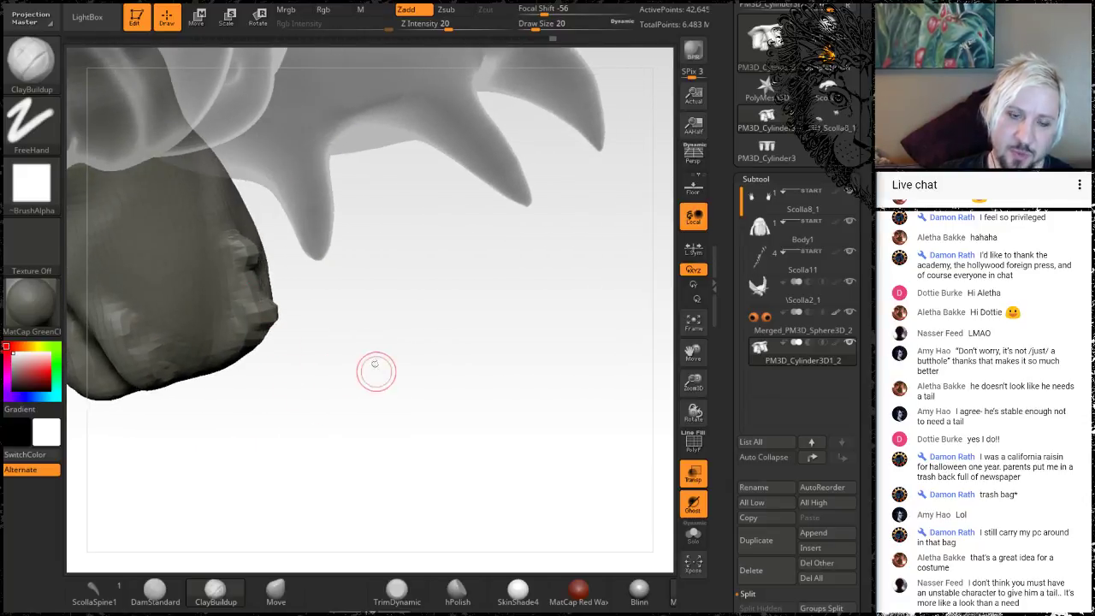
mouse_move(374, 371)
left_mouse_down()
mouse_move(325, 398)
mouse_move(288, 305)
left_mouse_up()
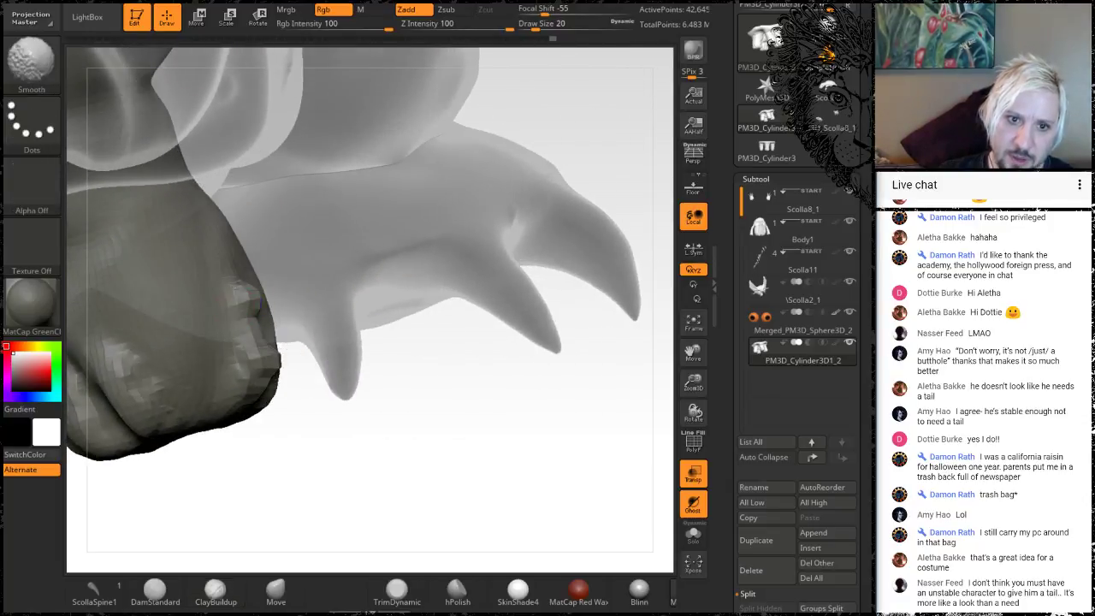
Step: Switch to the DamStandard brush for the toe bumps and turn off transparency for the other subtools
mouse_move(357, 416)
left_mouse_down()
mouse_move(385, 440)
mouse_move(397, 435)
mouse_move(329, 518)
left_mouse_up()
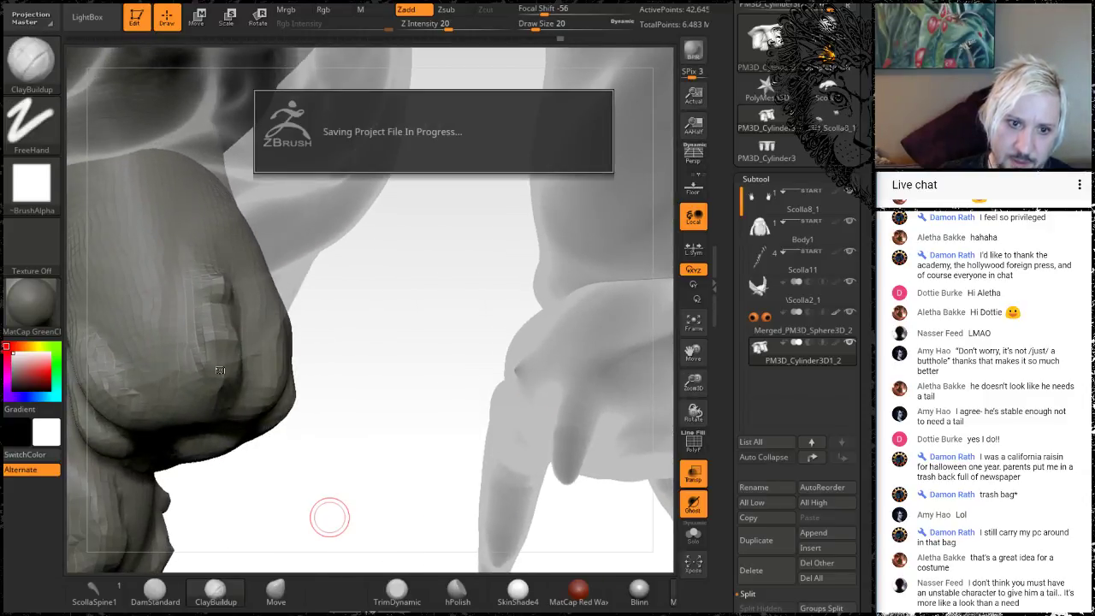
left_click(165, 597)
mouse_move(323, 469)
left_mouse_down()
mouse_move(350, 459)
mouse_move(261, 372)
left_mouse_up()
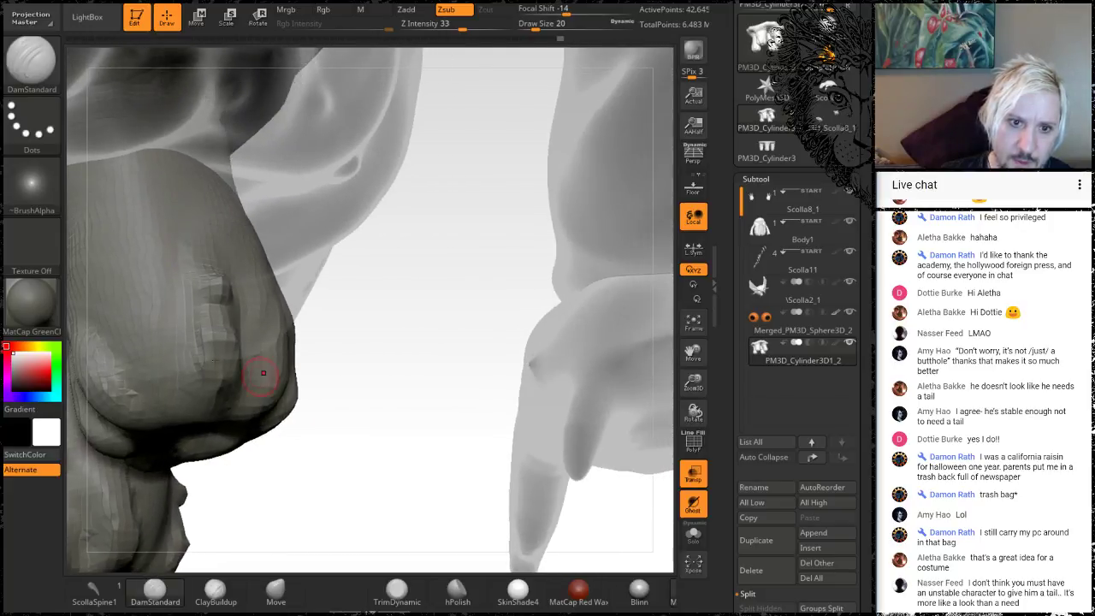
left_click(693, 473)
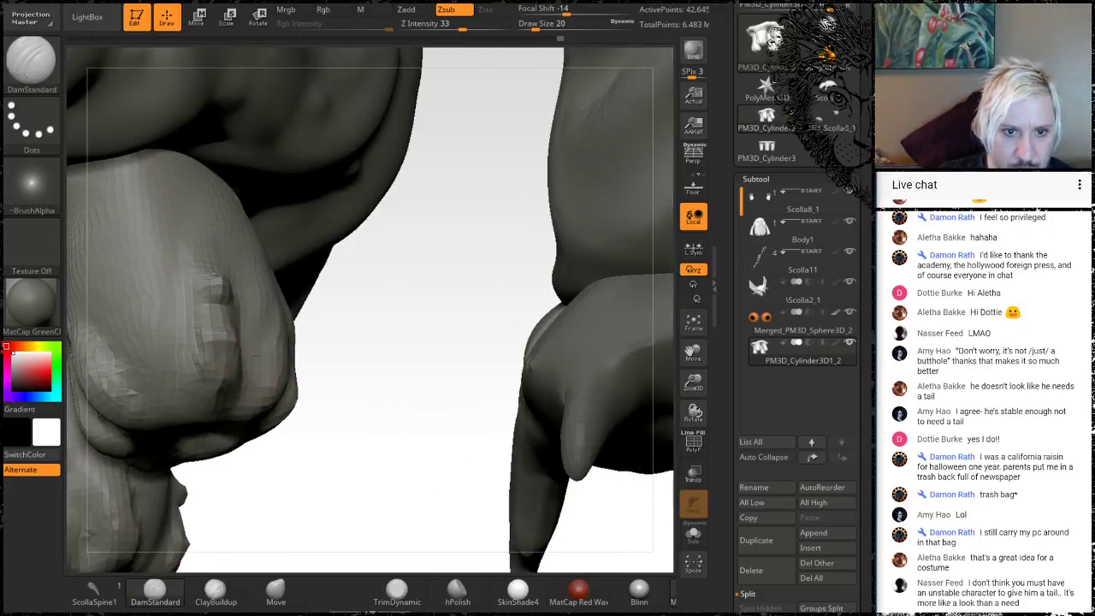
Step: Carve the groove beside the knuckle bump deeper on the front foot with the DamStandard brush
left_click_drag(222, 355, 228, 406)
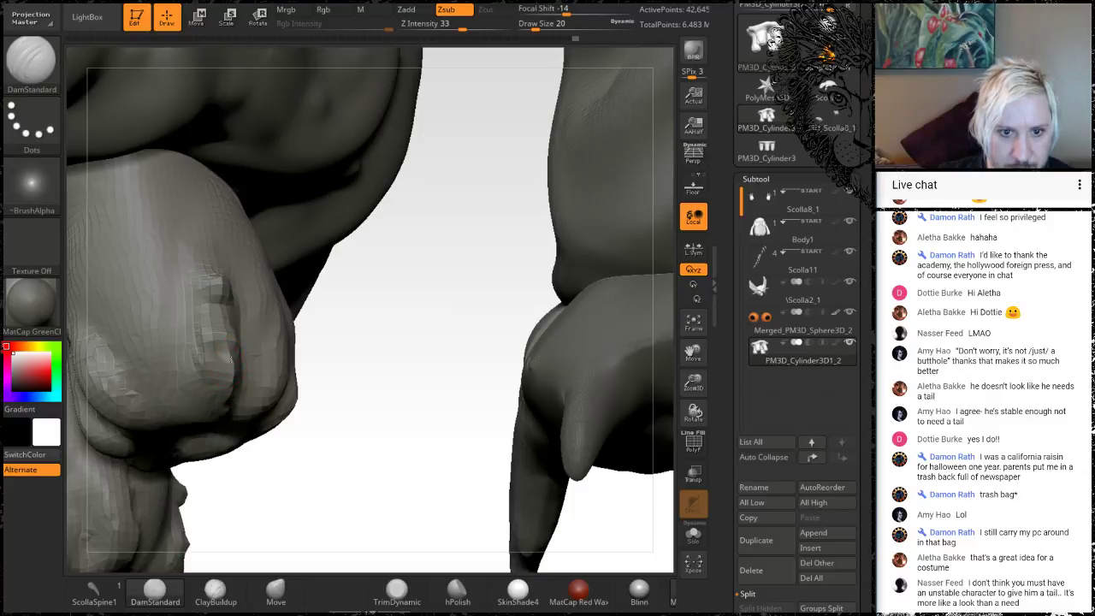
mouse_move(376, 399)
left_mouse_down()
mouse_move(228, 361)
mouse_move(232, 392)
left_mouse_up()
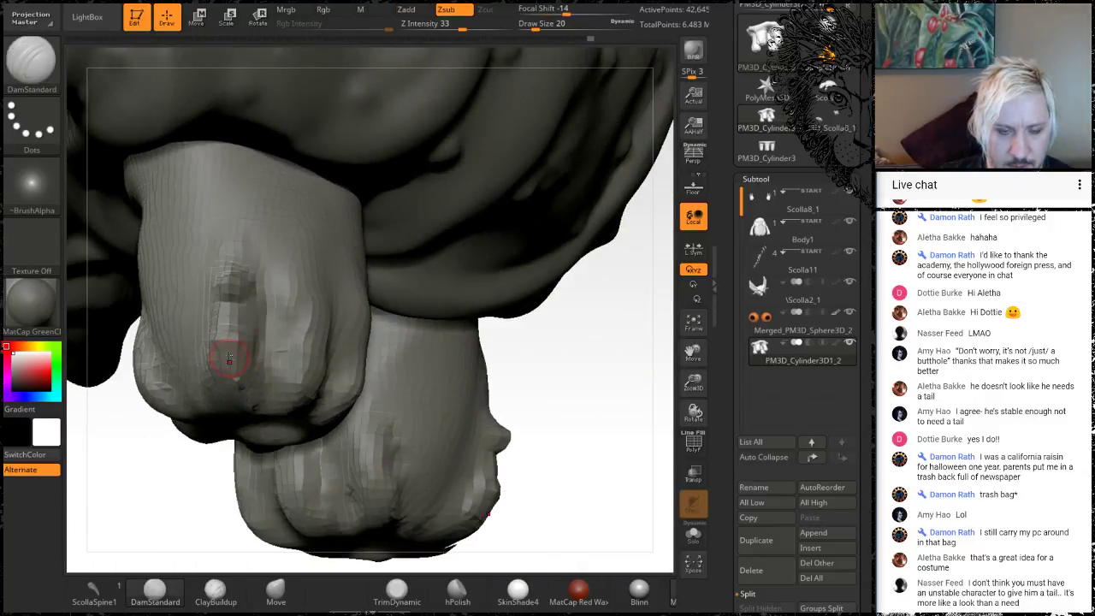
mouse_move(551, 363)
left_mouse_down()
mouse_move(501, 362)
mouse_move(552, 376)
left_mouse_up()
Step: Remesh the legs subtool with DynaMesh at a resolution of 264
left_click(760, 344)
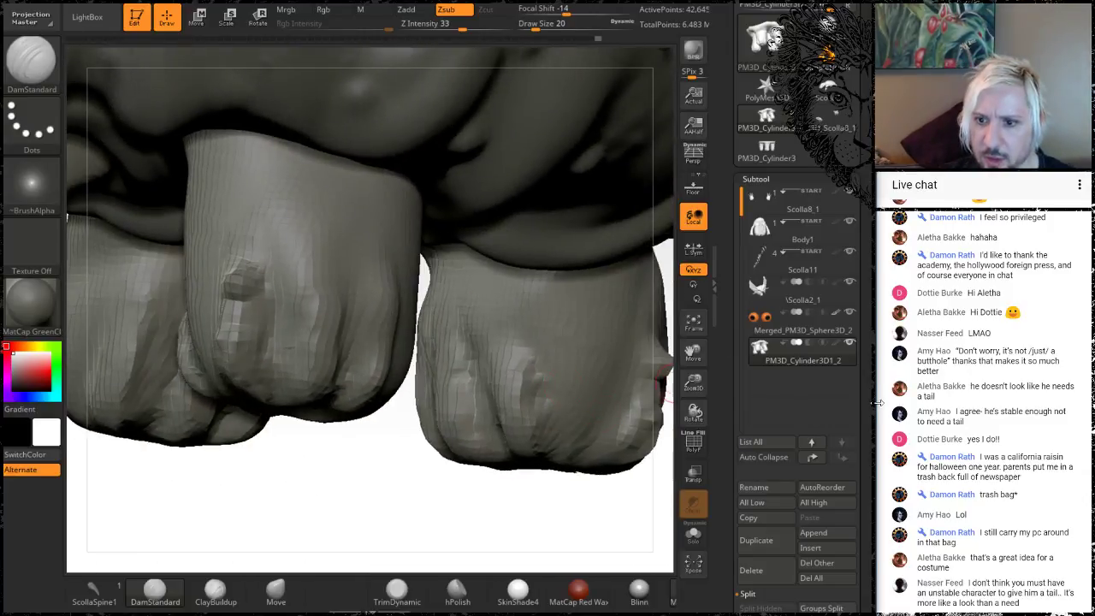
left_click_drag(865, 416, 855, 335)
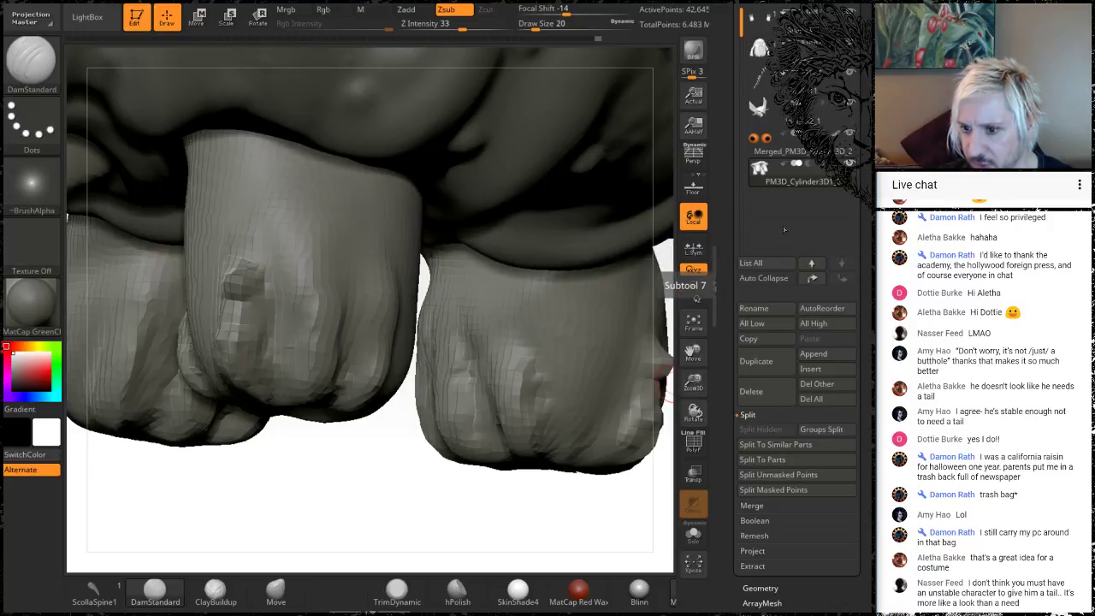
left_click_drag(866, 211, 869, 234)
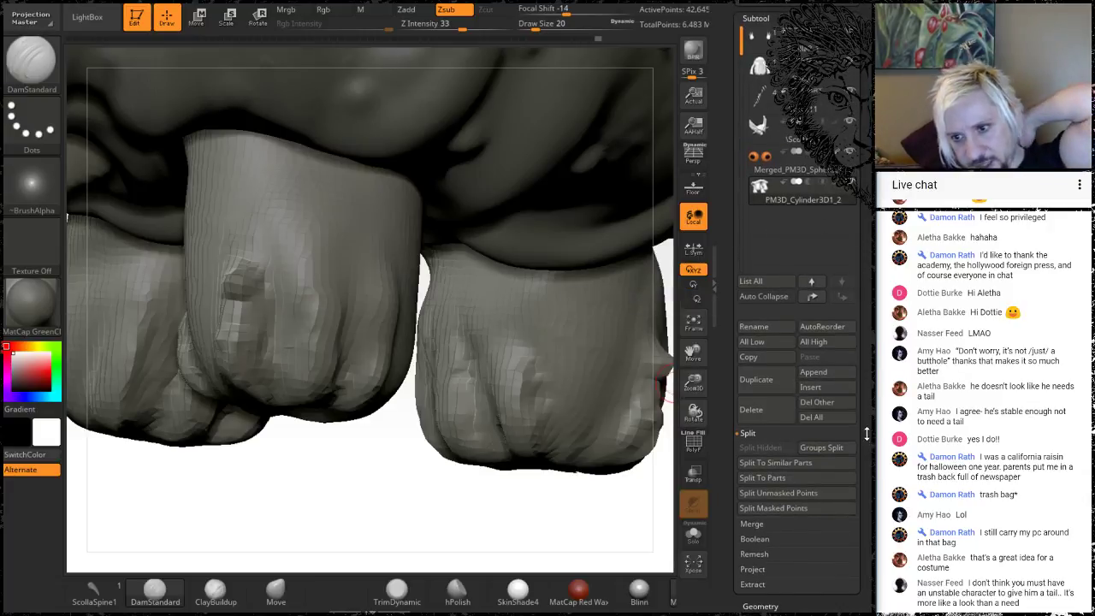
left_click_drag(867, 440, 856, 365)
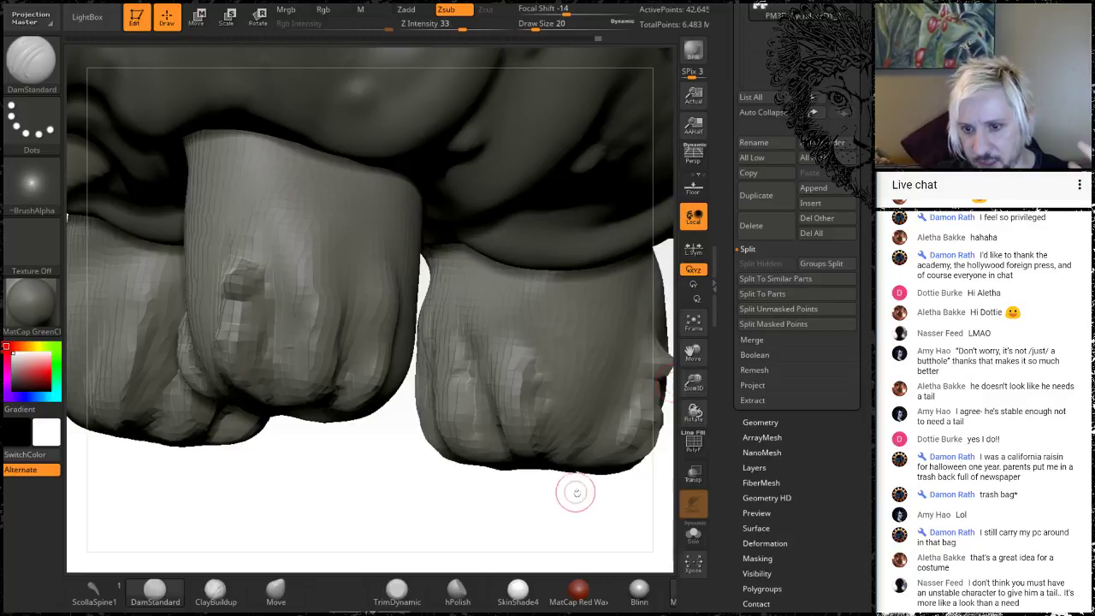
mouse_move(586, 598)
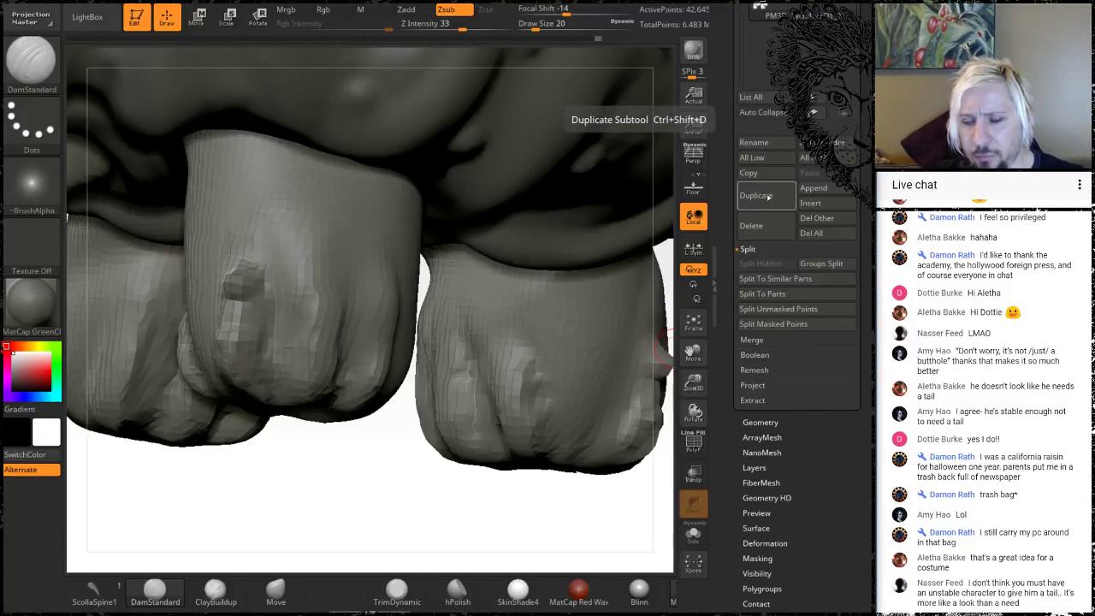
left_click(765, 422)
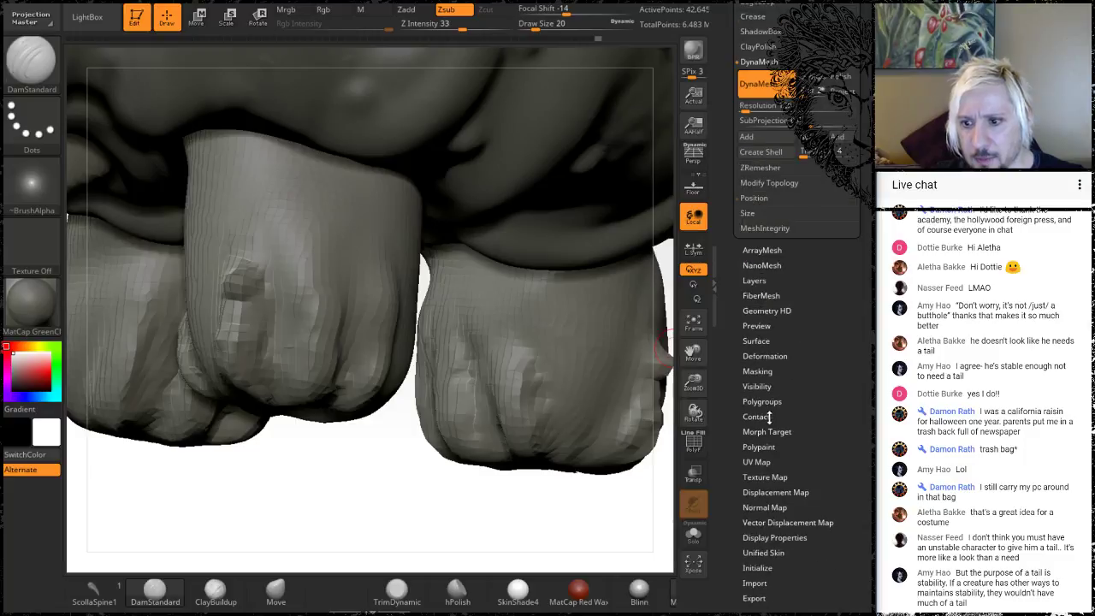
left_click_drag(819, 302, 823, 358)
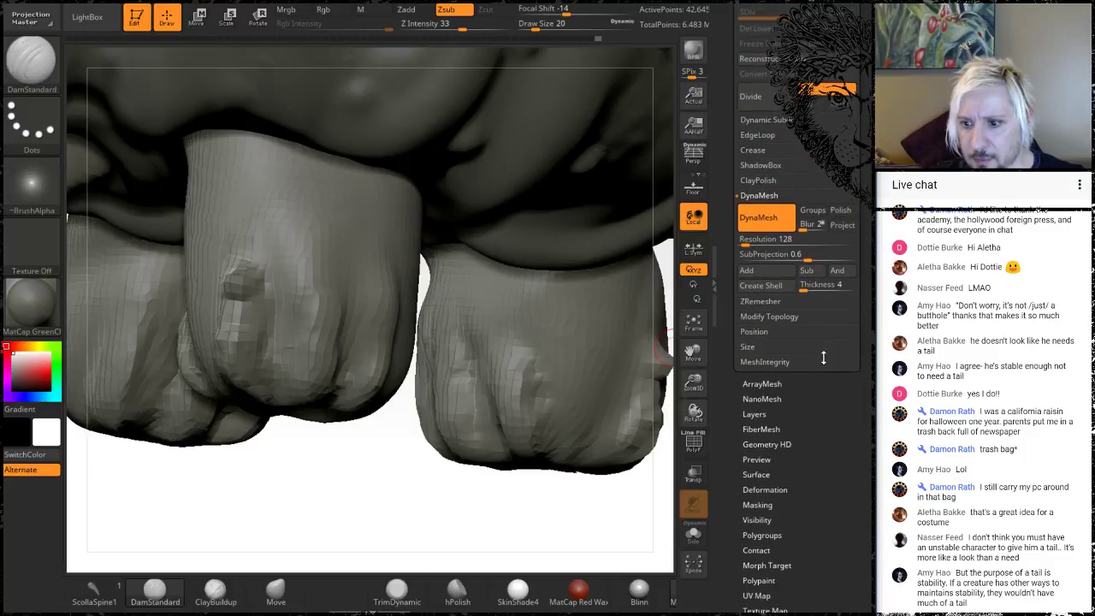
left_click(751, 239)
type("360")
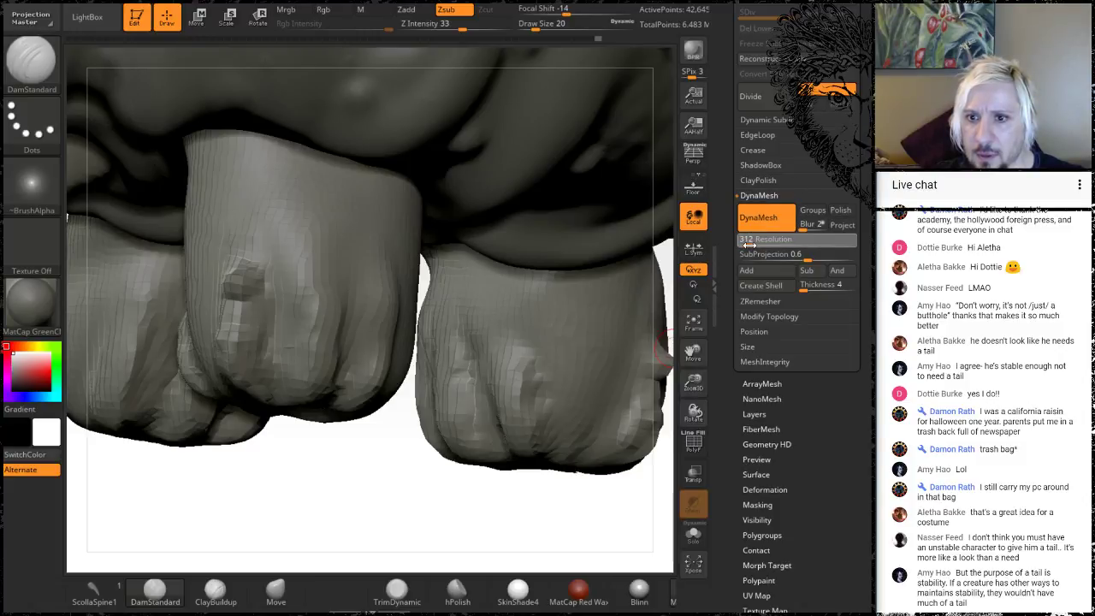
left_click_drag(749, 245, 748, 245)
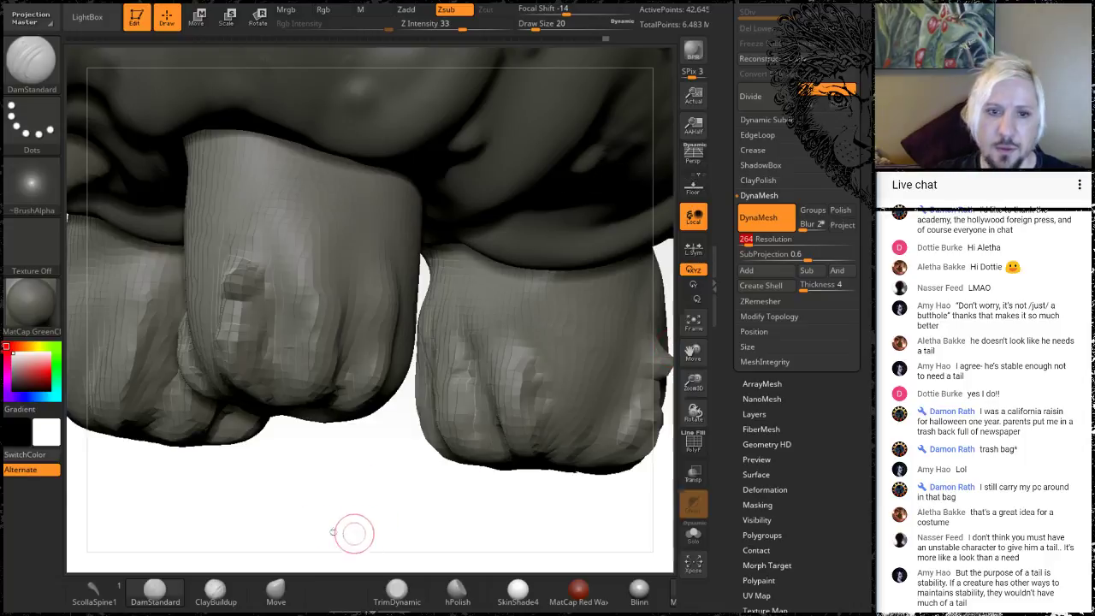
left_click_drag(306, 499, 341, 527, "ctrl")
Step: Smooth the knuckle bump and the toe surface below it on the front foot
mouse_move(360, 450)
left_mouse_down()
mouse_move(371, 506)
mouse_move(311, 360)
left_mouse_up()
left_click_drag(236, 270, 233, 375, "shift")
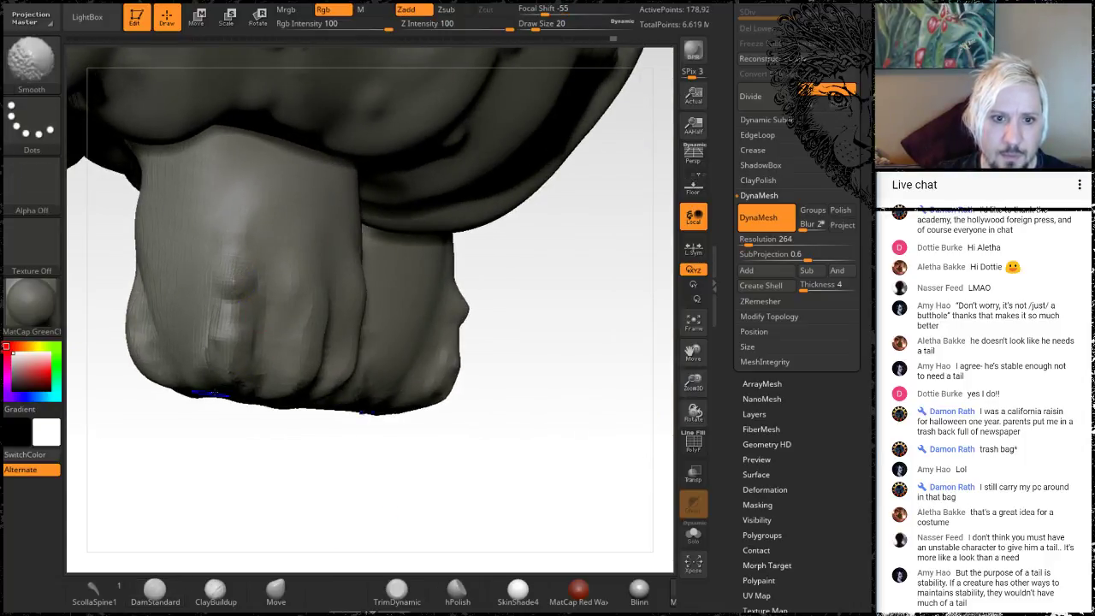
mouse_move(310, 493)
left_mouse_down()
mouse_move(277, 470)
mouse_move(283, 491)
mouse_move(289, 438)
left_mouse_up()
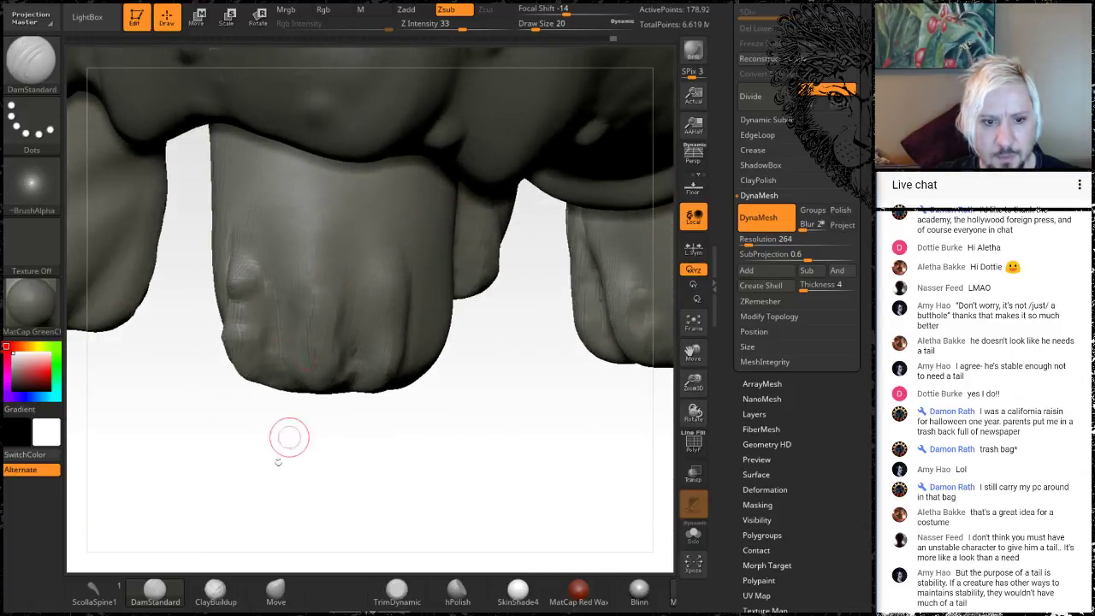
Step: Build up vertical tendon ridges running from the knuckles to the top of the foot with ClayBuildup at draw size 25
left_click(215, 589)
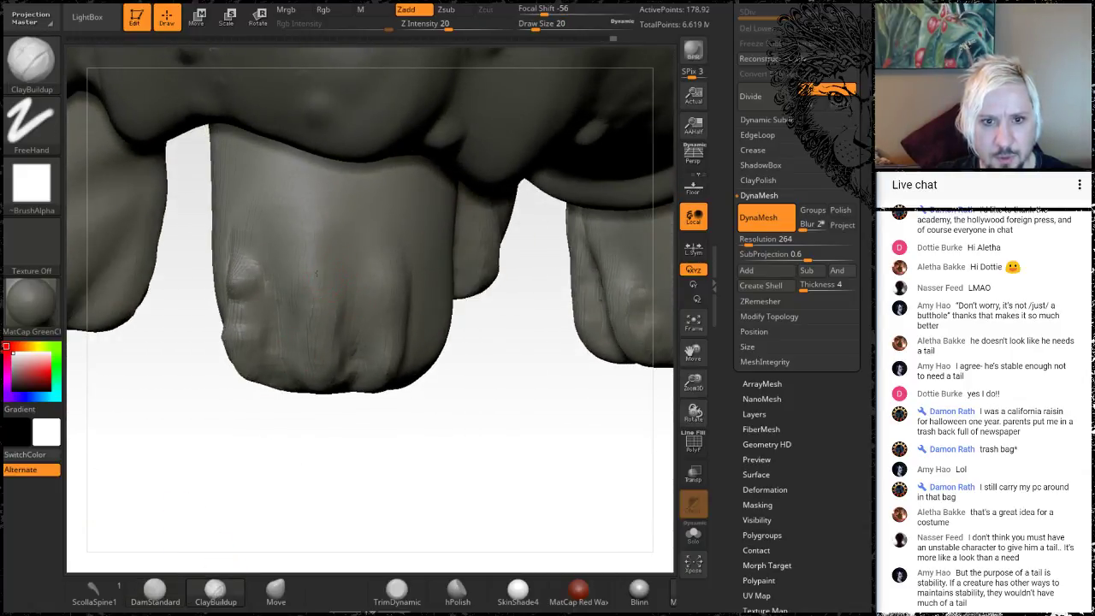
key("space")
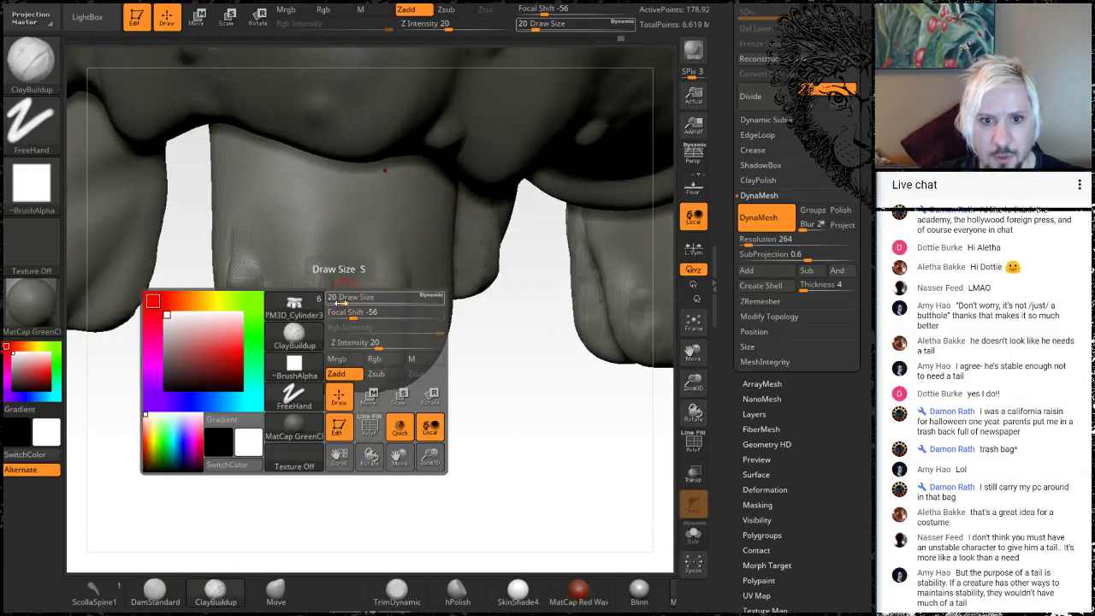
left_click(341, 300)
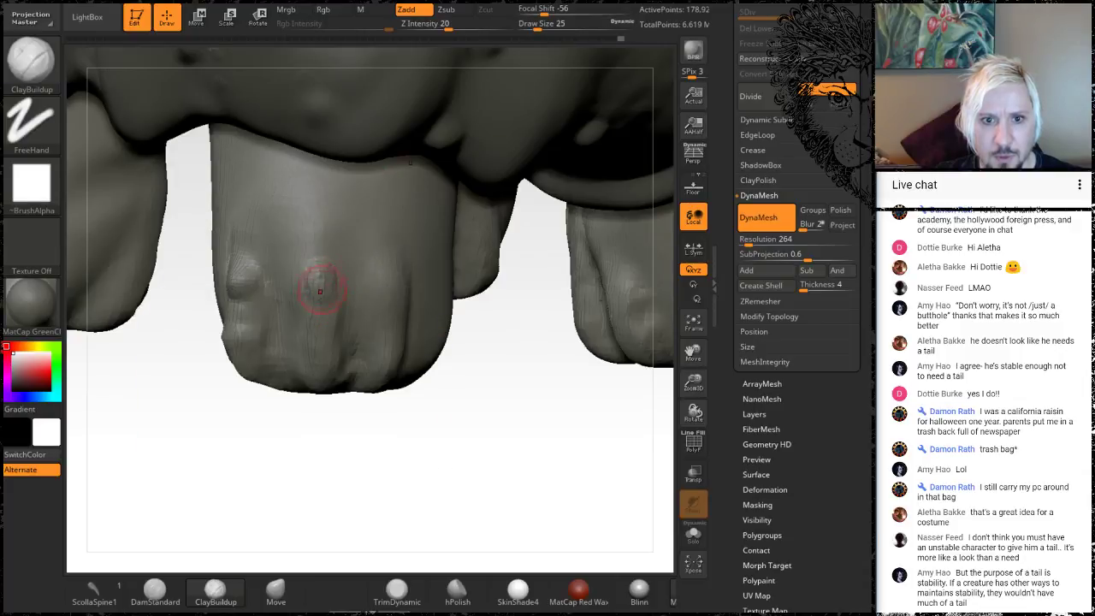
left_click_drag(313, 237, 314, 194)
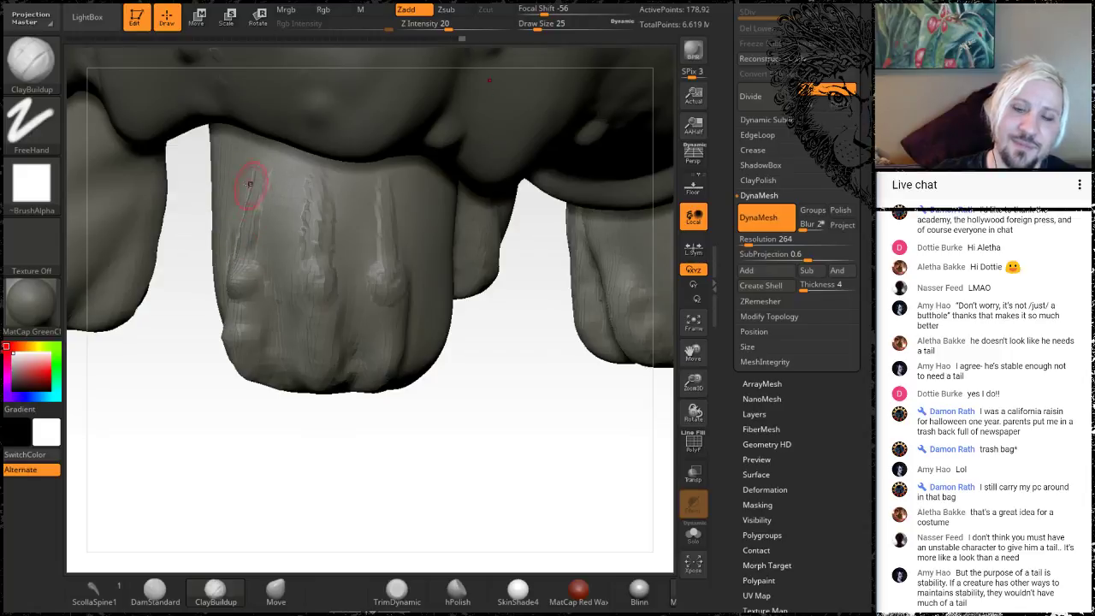
mouse_move(342, 461)
left_mouse_down()
mouse_move(369, 447)
mouse_move(367, 431)
mouse_move(341, 419)
mouse_move(345, 234)
mouse_move(358, 187)
left_mouse_up()
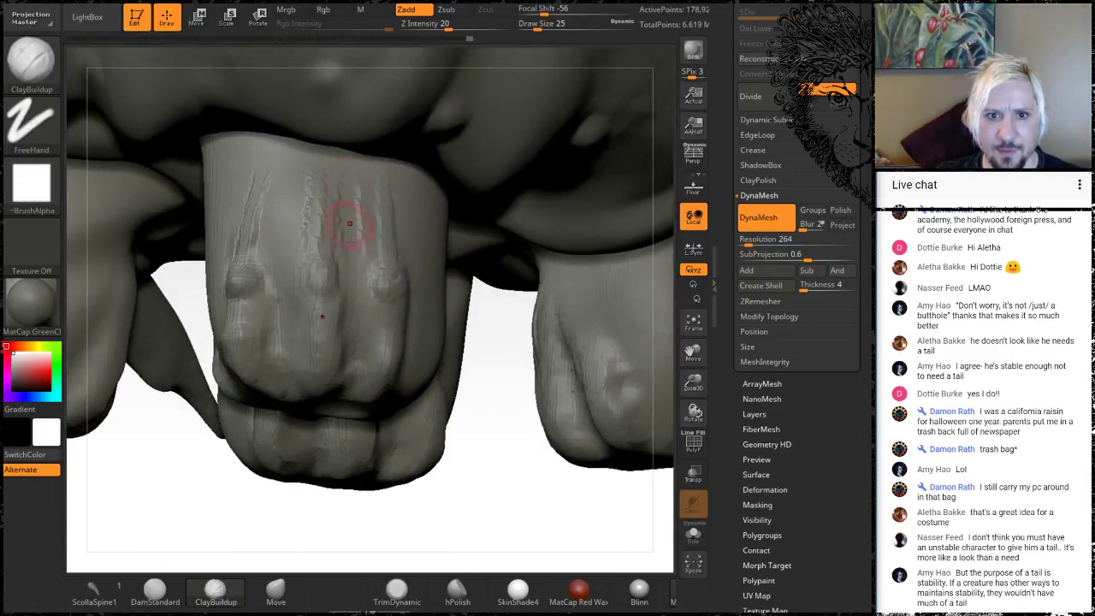
left_click_drag(363, 272, 363, 172)
left_click_drag(289, 250, 286, 176)
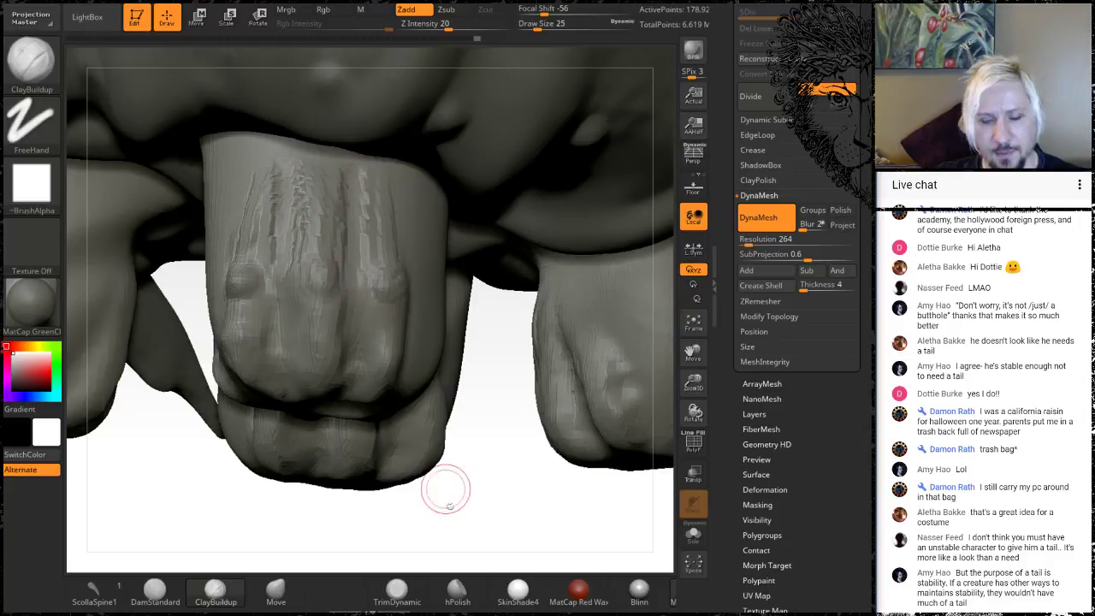
Step: Extend the ClayBuildup ridges around the side of the foot and smooth the tendons above the knuckles
mouse_move(445, 489)
left_mouse_down()
mouse_move(433, 479)
mouse_move(434, 490)
mouse_move(391, 347)
left_mouse_up()
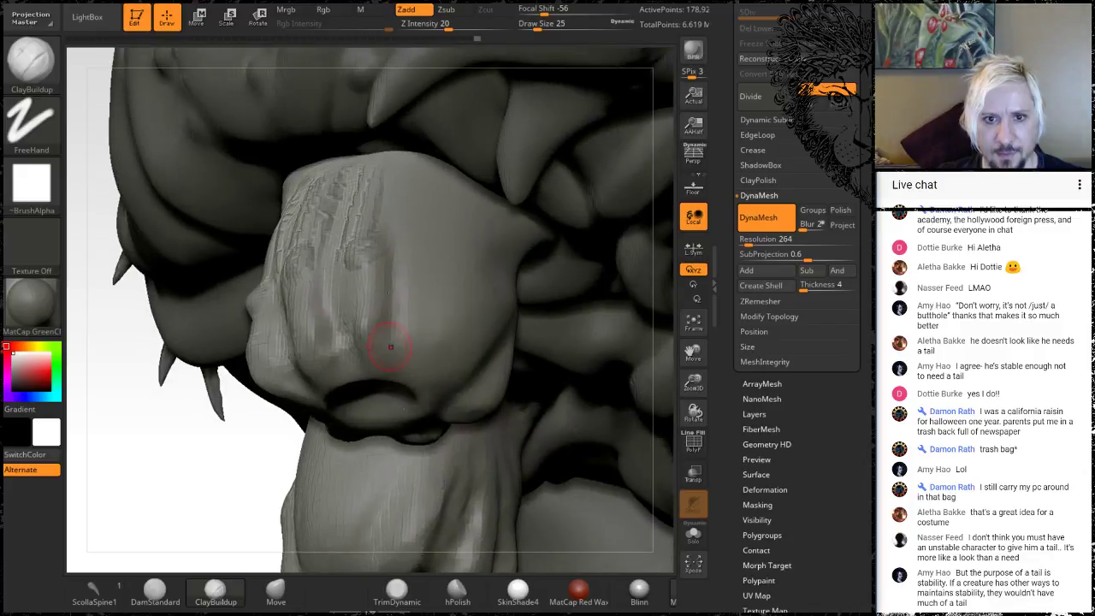
left_click_drag(397, 219, 396, 166)
mouse_move(404, 239)
left_mouse_down()
mouse_move(410, 175)
mouse_move(426, 197)
mouse_move(430, 167)
left_mouse_up()
mouse_move(433, 224)
left_mouse_down()
mouse_move(443, 173)
mouse_move(456, 178)
mouse_move(402, 215)
left_mouse_up()
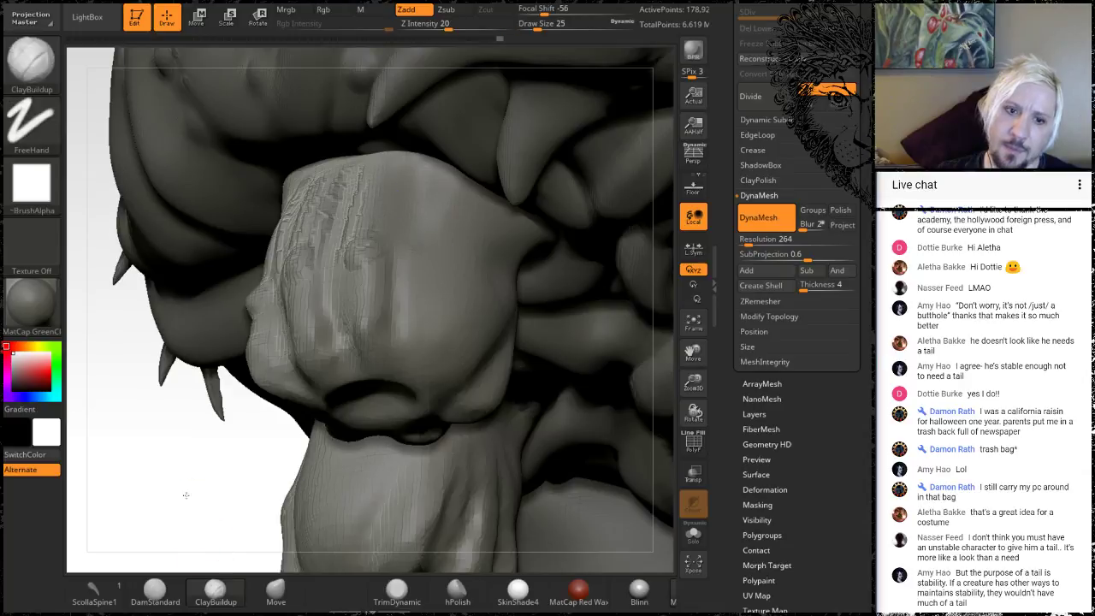
mouse_move(183, 489)
left_mouse_down()
mouse_move(220, 521)
mouse_move(257, 505)
left_mouse_up()
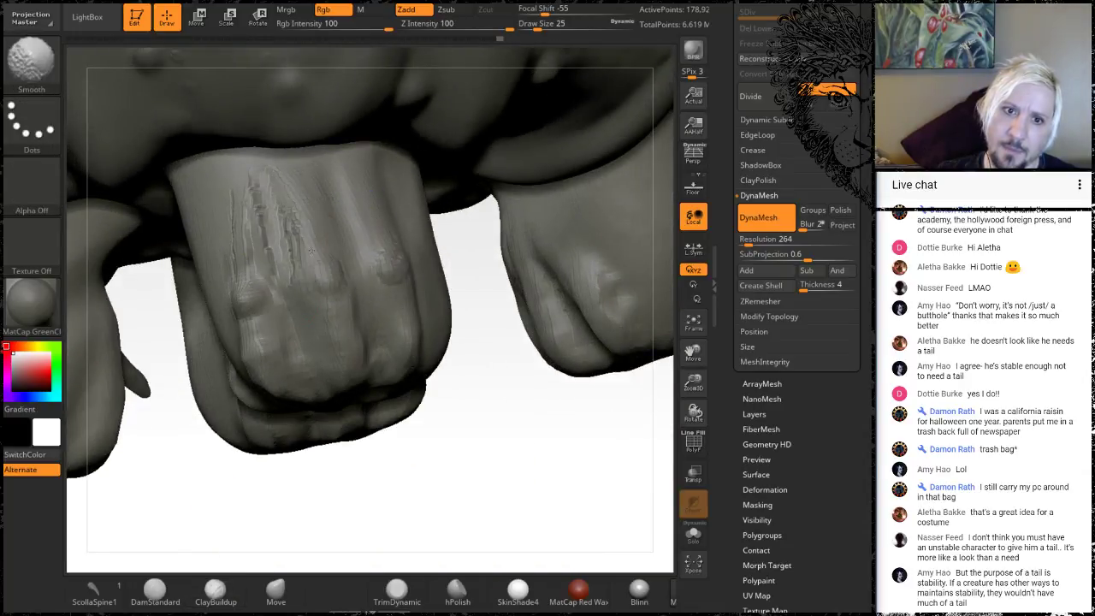
left_click_drag(310, 251, 270, 259, "shift")
Step: Build up tendon ridges on the other side of the foot, above the side toe's knuckle, with ClayBuildup
mouse_move(489, 488)
left_mouse_down()
mouse_move(520, 502)
mouse_move(418, 451)
left_mouse_up()
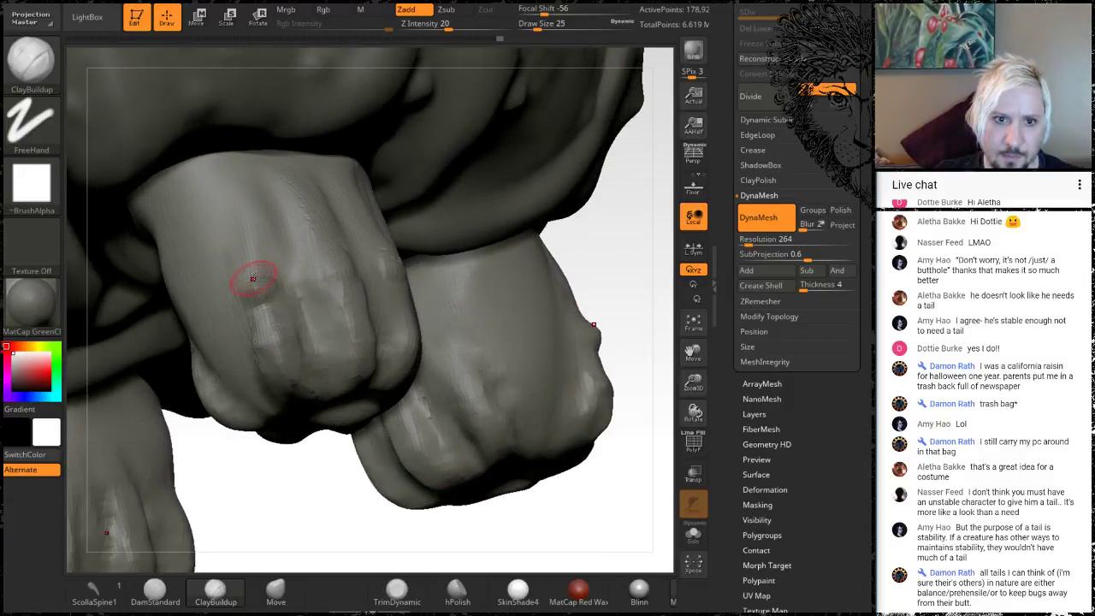
left_click_drag(253, 278, 240, 208)
left_click_drag(279, 497, 313, 527)
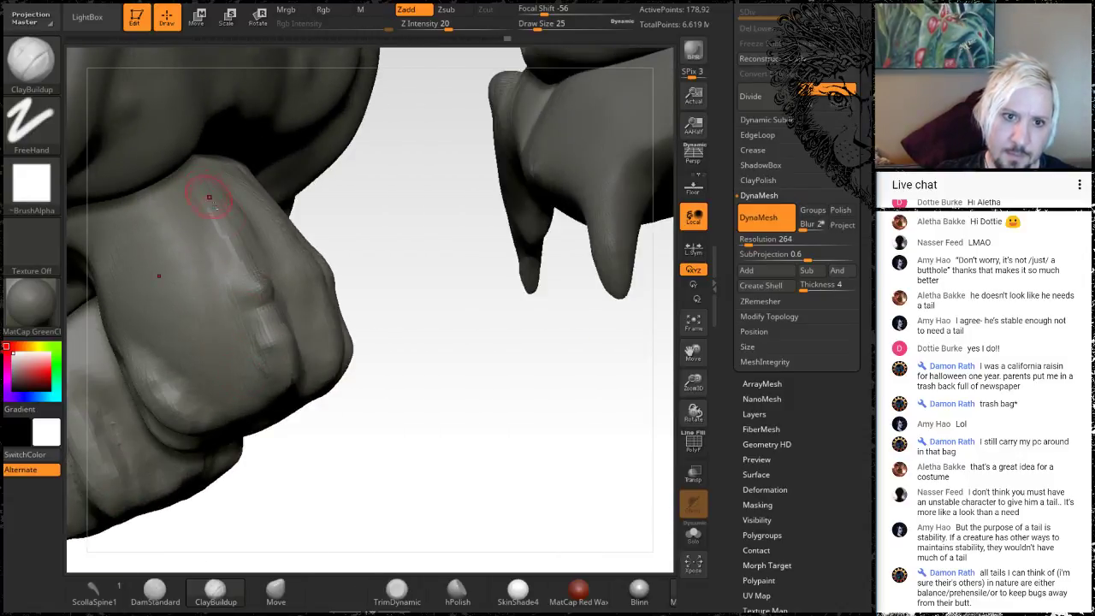
left_click_drag(203, 236, 184, 193)
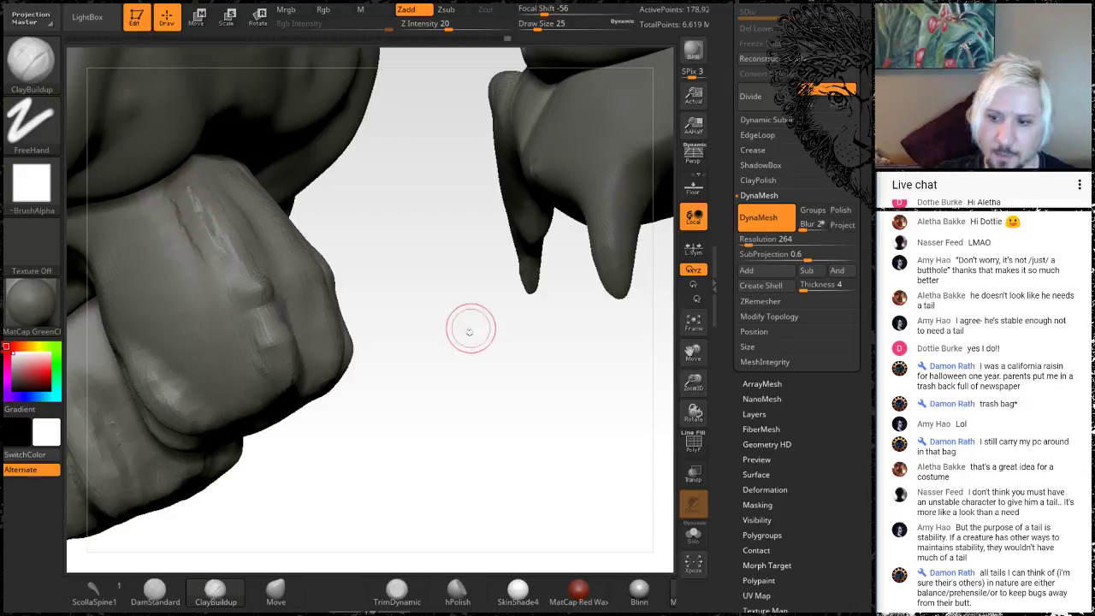
mouse_move(490, 388)
left_mouse_down()
mouse_move(508, 439)
mouse_move(525, 436)
mouse_move(499, 374)
left_mouse_up()
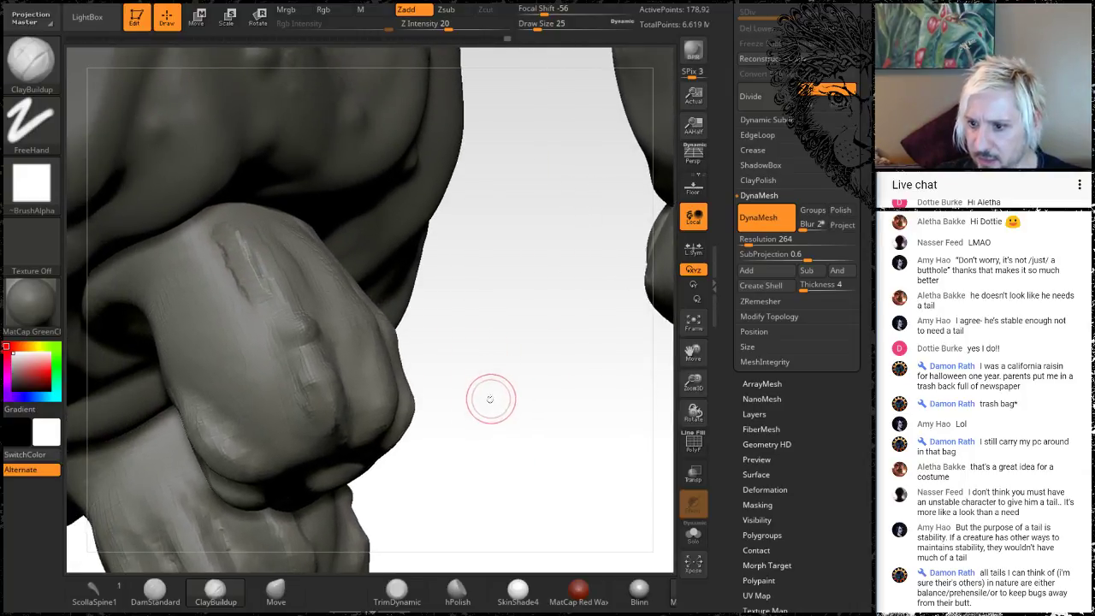
left_click_drag(501, 385, 499, 383)
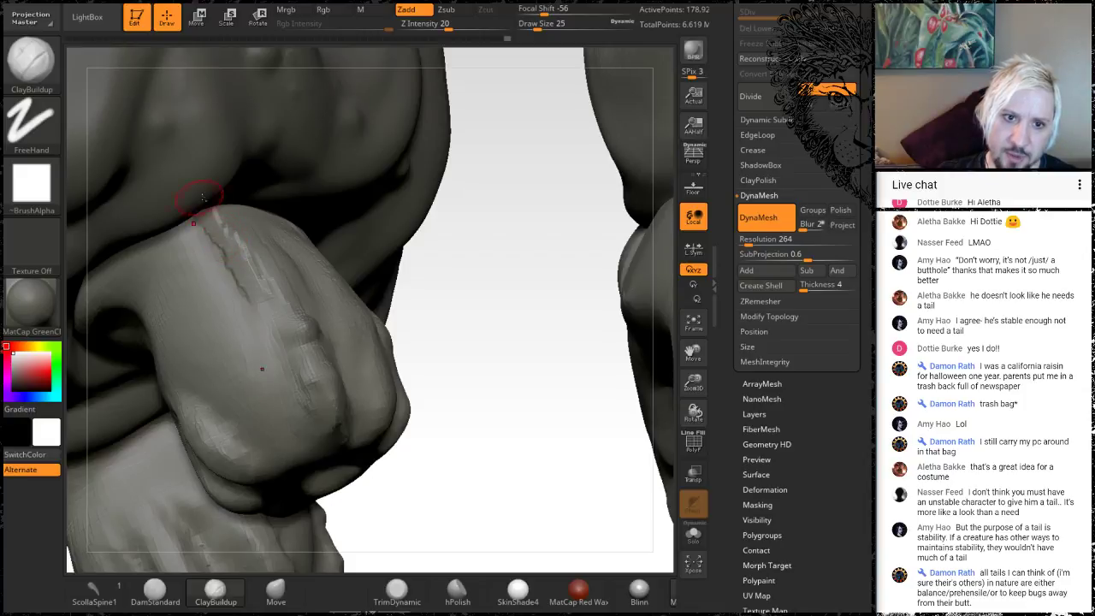
Step: Add clay strokes fanning from the side knuckle to the top of the foot and smooth them
mouse_move(502, 318)
left_mouse_down()
mouse_move(320, 254)
mouse_move(235, 286)
mouse_move(225, 248)
mouse_move(231, 280)
left_mouse_up()
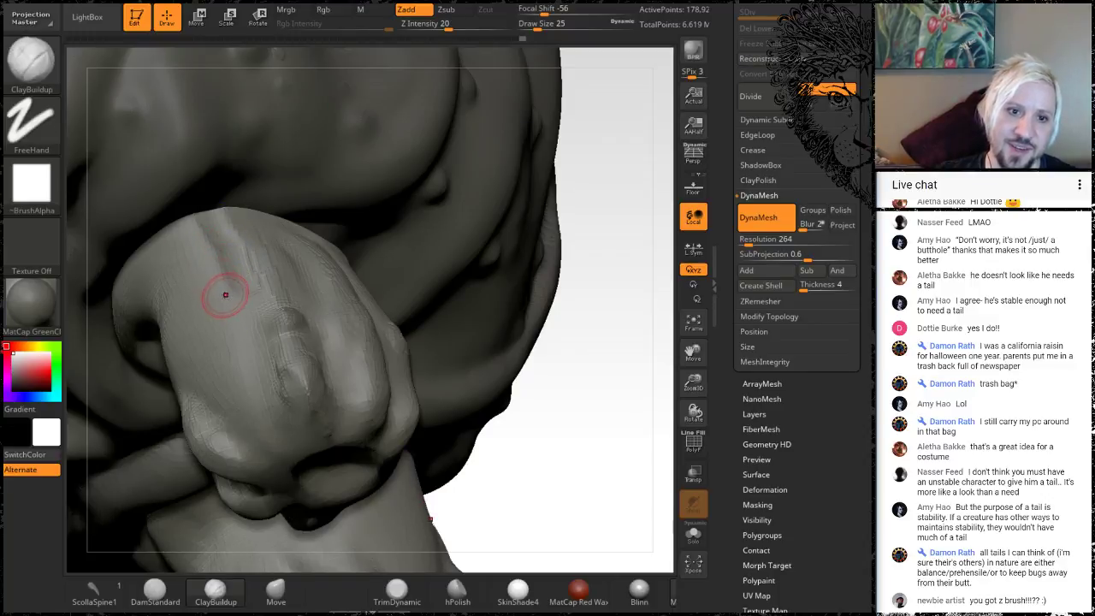
mouse_move(208, 243)
left_mouse_down()
mouse_move(237, 308)
mouse_move(208, 257)
left_mouse_up()
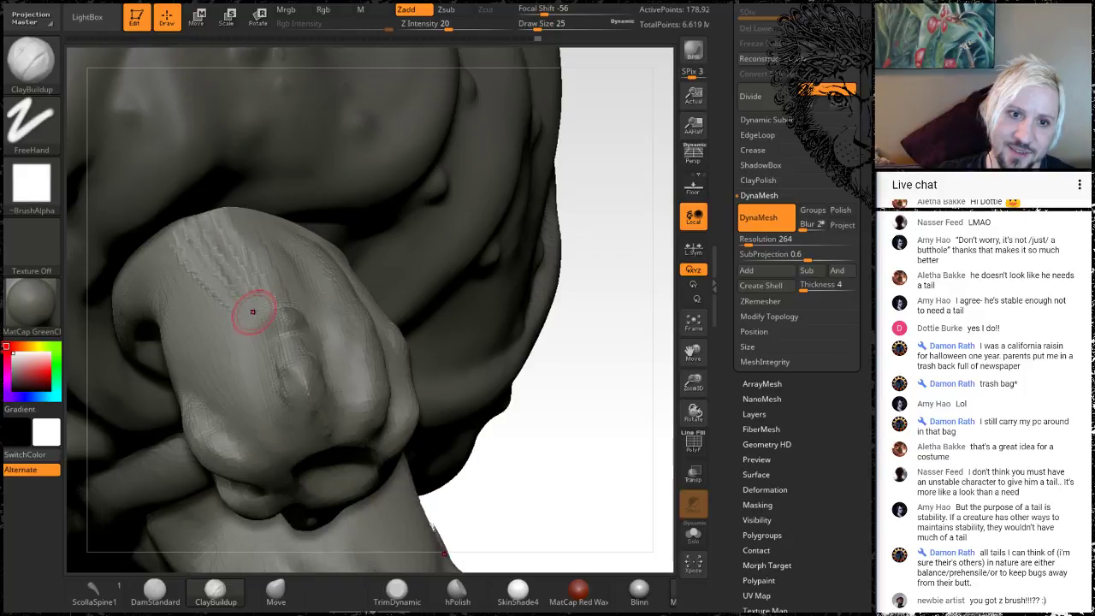
left_click_drag(248, 291, 214, 272, "shift")
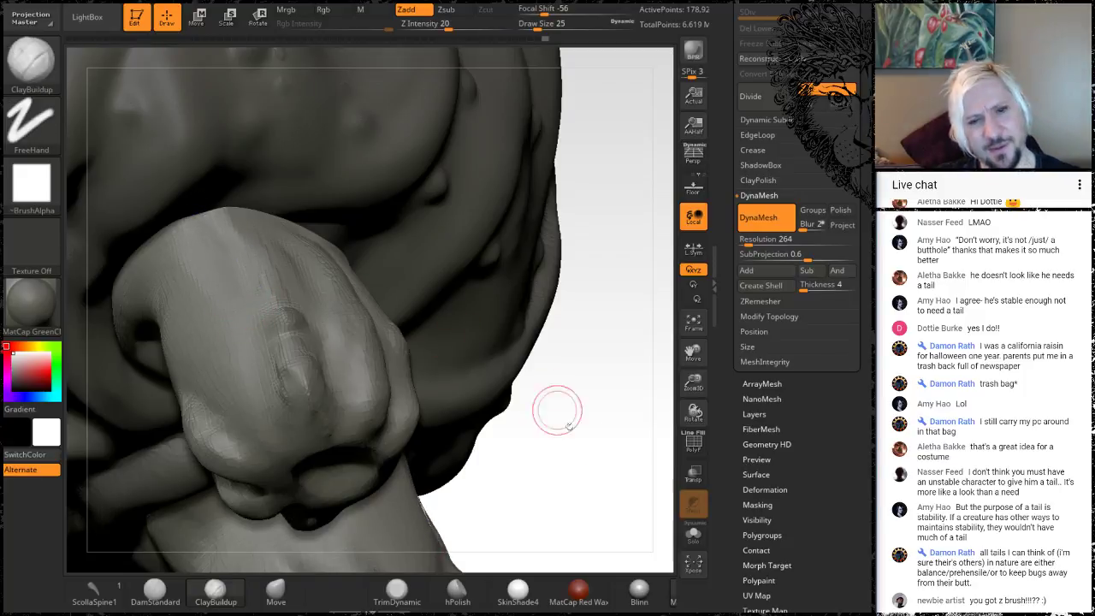
Step: Build up curved clay volume on the side of the foot and smooth it into the surrounding surface
mouse_move(599, 462)
left_mouse_down()
mouse_move(617, 470)
mouse_move(257, 400)
mouse_move(221, 377)
mouse_move(257, 355)
mouse_move(198, 344)
mouse_move(221, 385)
mouse_move(275, 402)
mouse_move(279, 426)
mouse_move(244, 420)
mouse_move(218, 379)
mouse_move(181, 359)
left_mouse_up()
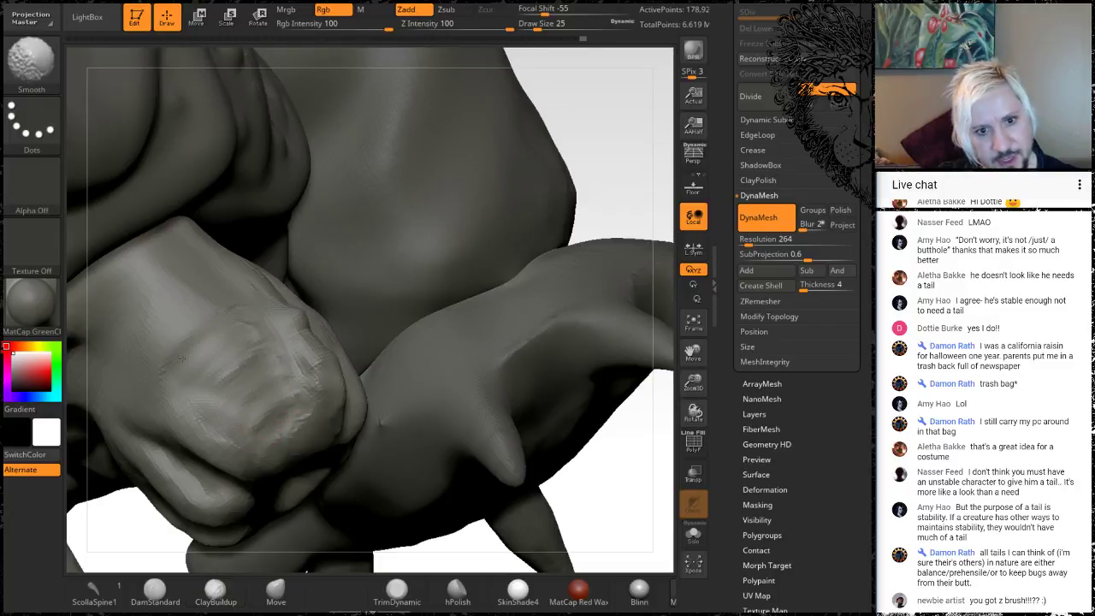
mouse_move(287, 402)
left_mouse_down("shift")
mouse_move(289, 419)
mouse_move(264, 433)
mouse_move(283, 386)
mouse_move(227, 401)
mouse_move(187, 364)
mouse_move(245, 327)
left_mouse_up("shift")
left_click_drag(211, 367, 225, 406, "shift")
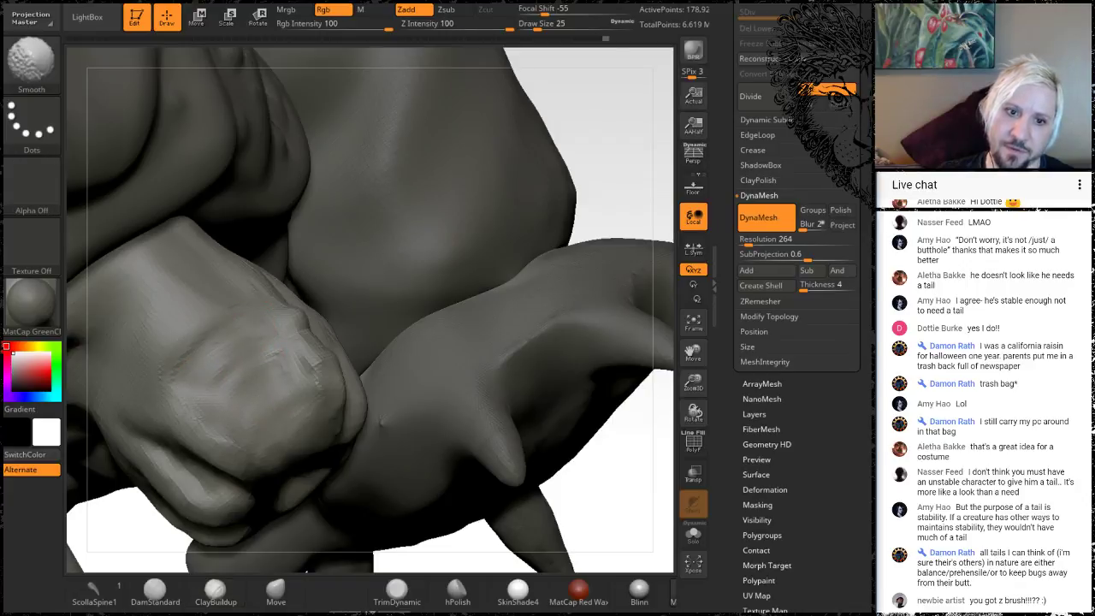
left_click_drag(295, 342, 308, 370, "shift")
Step: Smooth the tendon ridges on the front of the foot and blend the clay on the foot's side
mouse_move(616, 494)
left_mouse_down("alt")
mouse_move(576, 435)
mouse_move(494, 242)
mouse_move(435, 329)
mouse_move(423, 299)
left_mouse_up("alt")
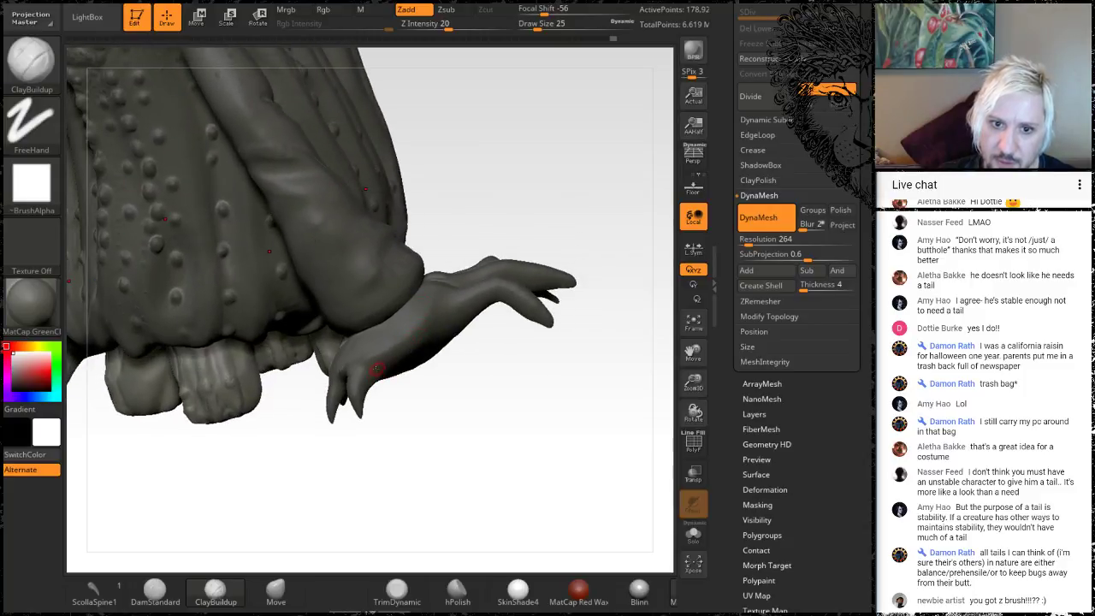
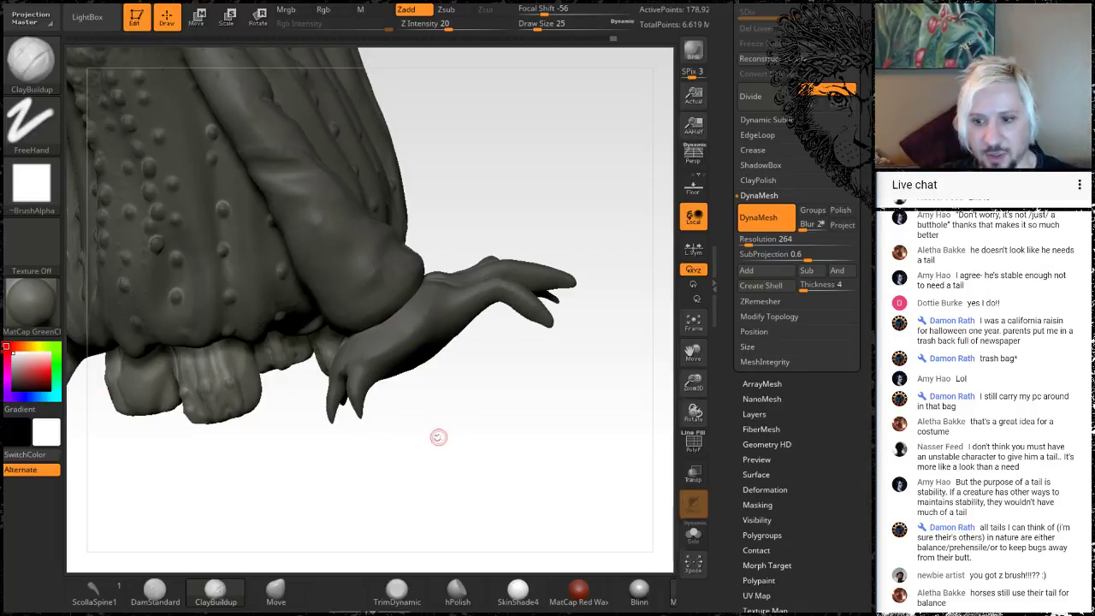
left_click_drag(438, 435, 357, 426)
mouse_move(352, 478)
left_mouse_down()
mouse_move(367, 451)
mouse_move(357, 441)
mouse_move(382, 432)
mouse_move(393, 451)
left_mouse_up()
mouse_move(305, 524)
left_mouse_down()
mouse_move(312, 489)
mouse_move(330, 475)
left_mouse_up()
key("shift")
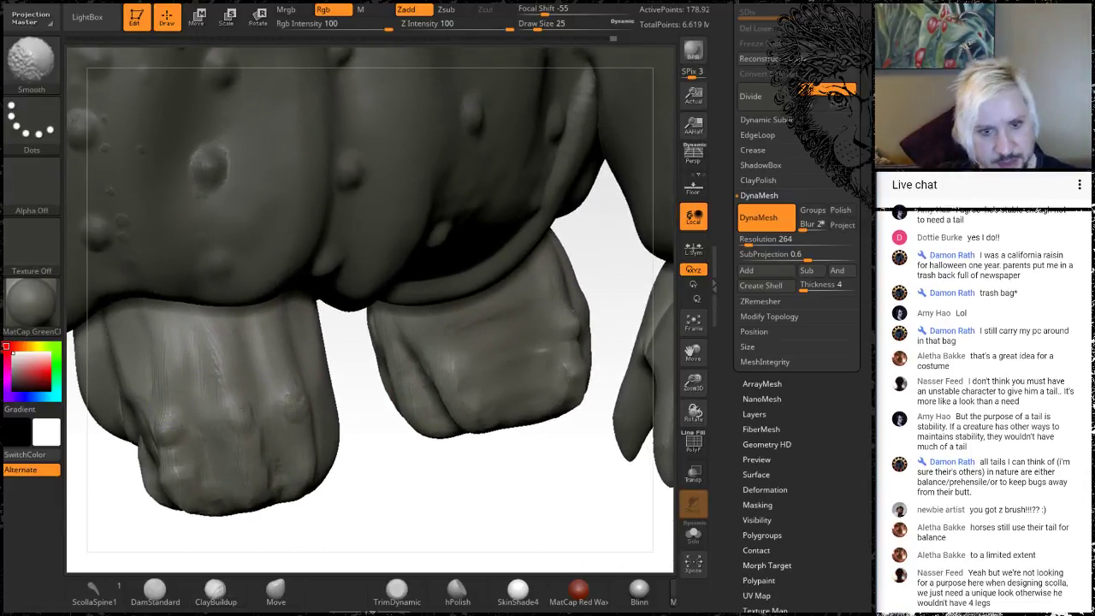
left_click_drag(252, 400, 225, 359, "shift")
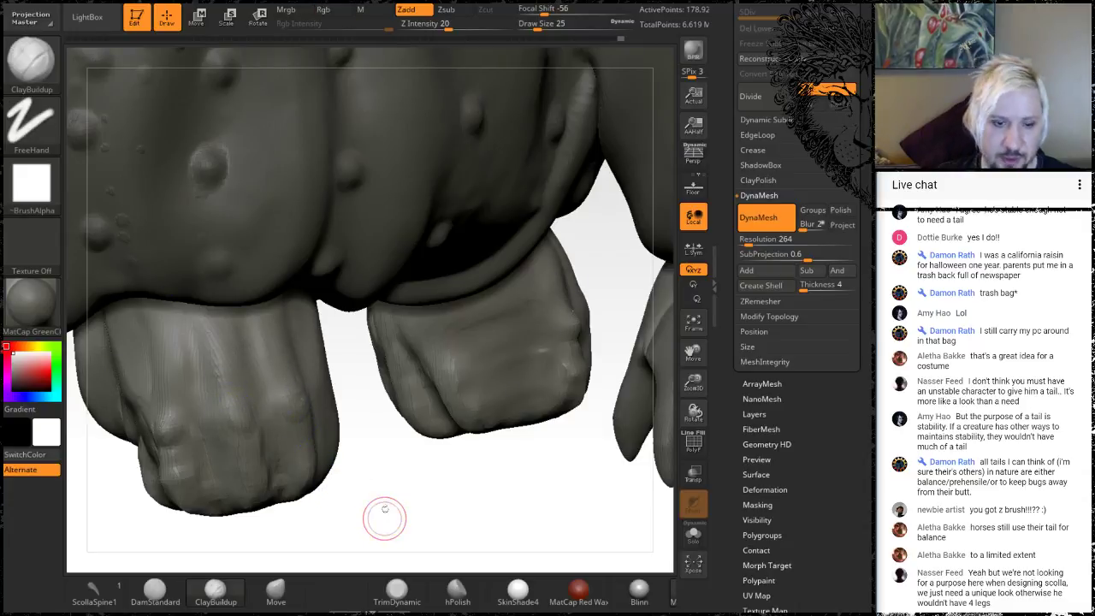
mouse_move(383, 515)
left_mouse_down()
mouse_move(419, 459)
mouse_move(335, 469)
left_mouse_up()
mouse_move(295, 385)
left_mouse_down()
mouse_move(323, 366)
mouse_move(347, 312)
left_mouse_up()
left_click_drag(240, 358, 226, 317, "shift")
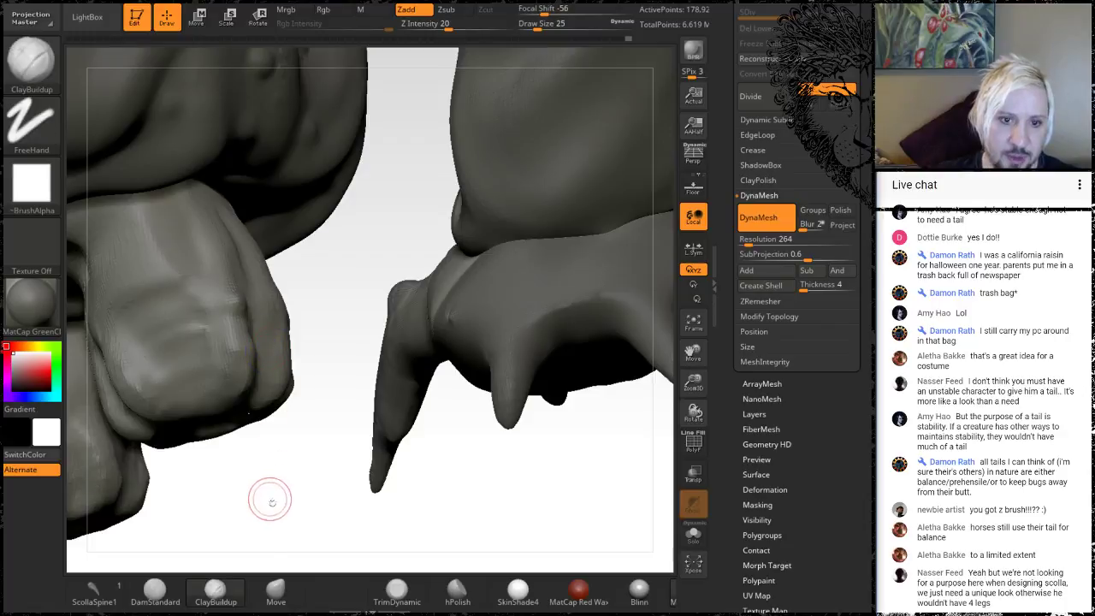
Step: Build up long tendon ridges from the knuckles back over the top of the foot with ClayBuildup and smooth them
mouse_move(268, 501)
left_mouse_down()
mouse_move(305, 480)
mouse_move(342, 318)
mouse_move(338, 295)
left_mouse_up()
mouse_move(404, 287)
left_mouse_down("alt")
mouse_move(586, 285)
mouse_move(548, 259)
mouse_move(450, 286)
left_mouse_up("alt")
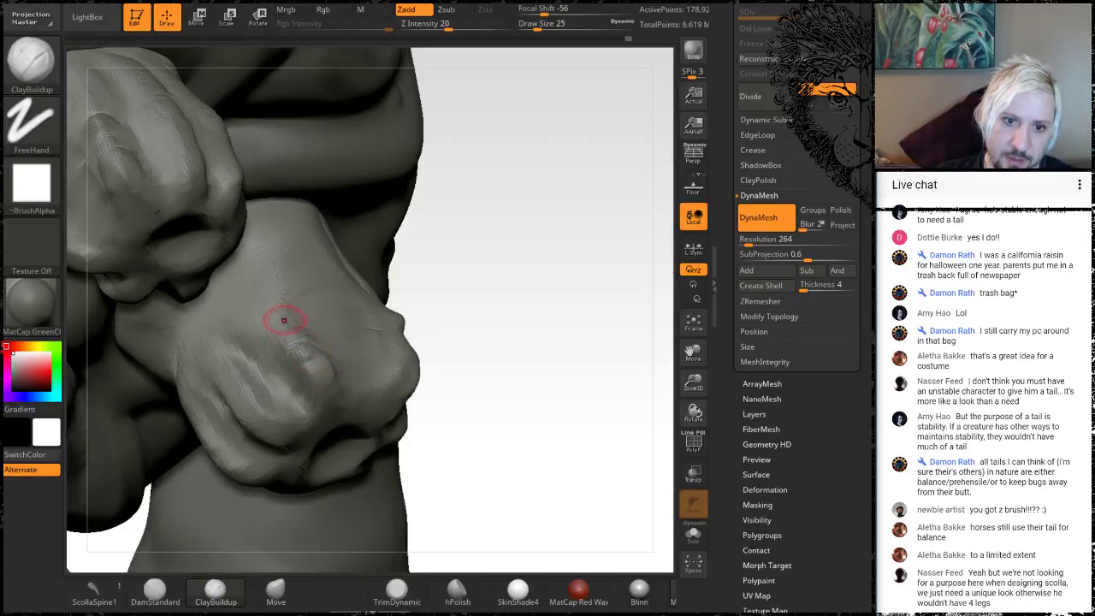
left_click_drag(517, 274, 522, 245)
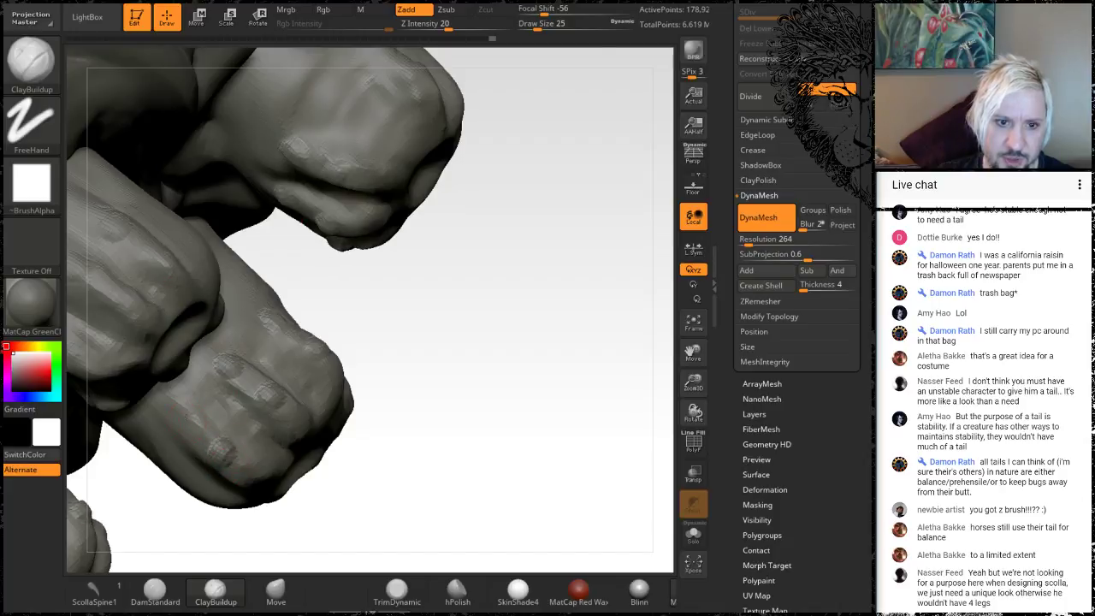
mouse_move(516, 294)
left_mouse_down()
mouse_move(477, 305)
mouse_move(249, 275)
left_mouse_up()
left_click_drag(269, 328, 224, 272)
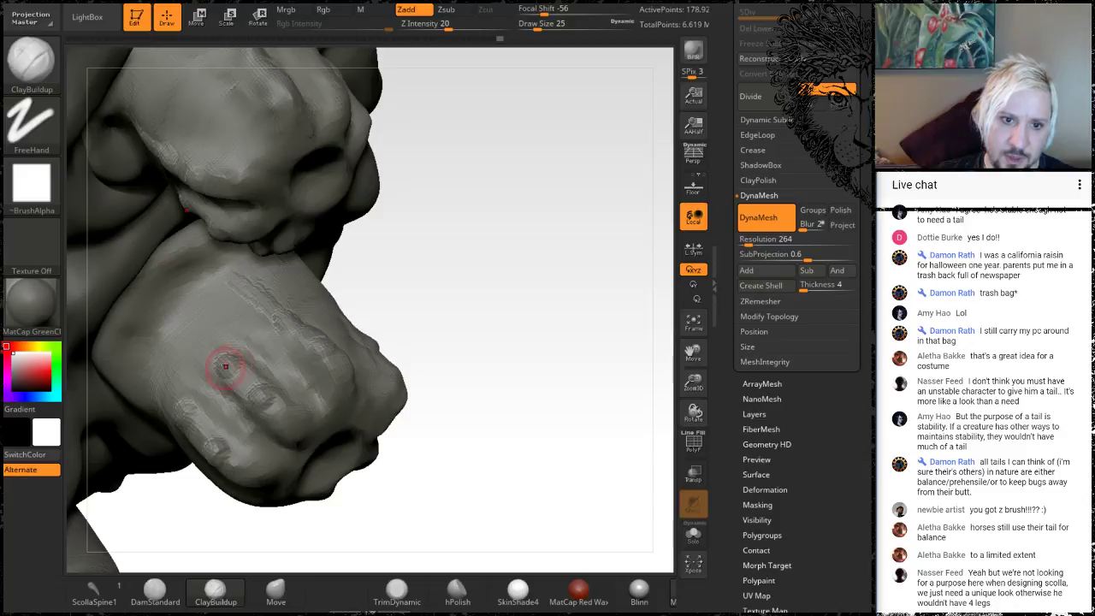
left_click_drag(225, 366, 166, 309)
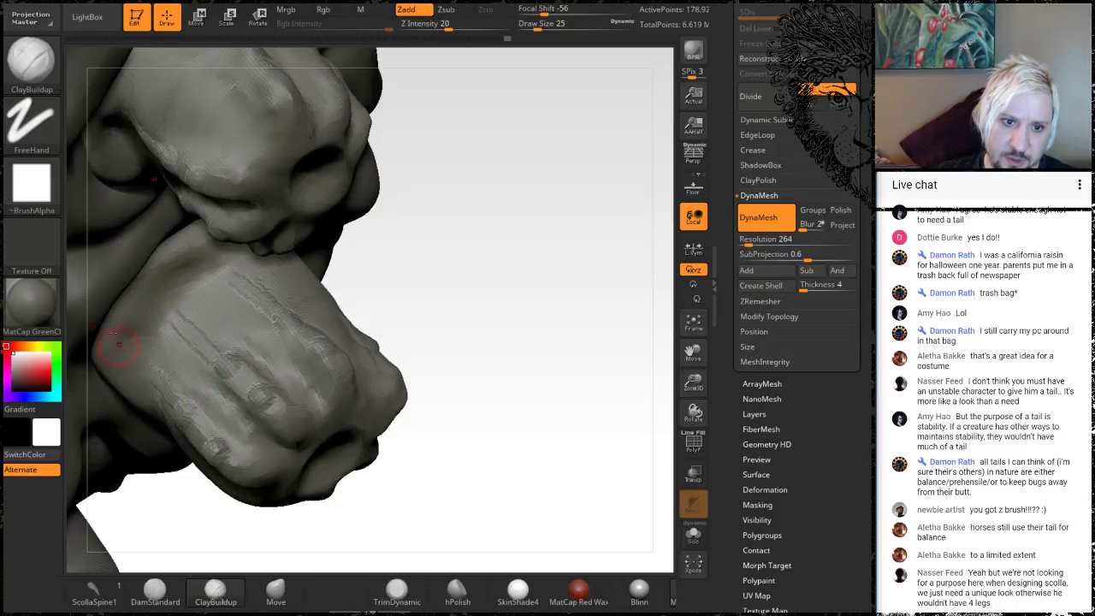
mouse_move(368, 303)
left_mouse_down()
mouse_move(502, 296)
mouse_move(484, 293)
left_mouse_up()
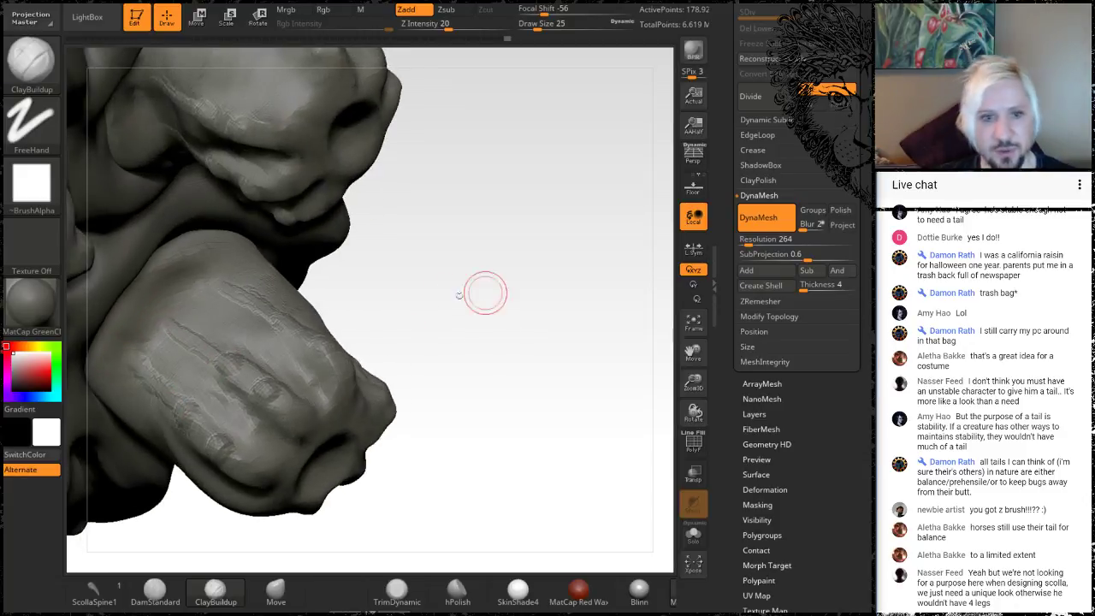
key("shift")
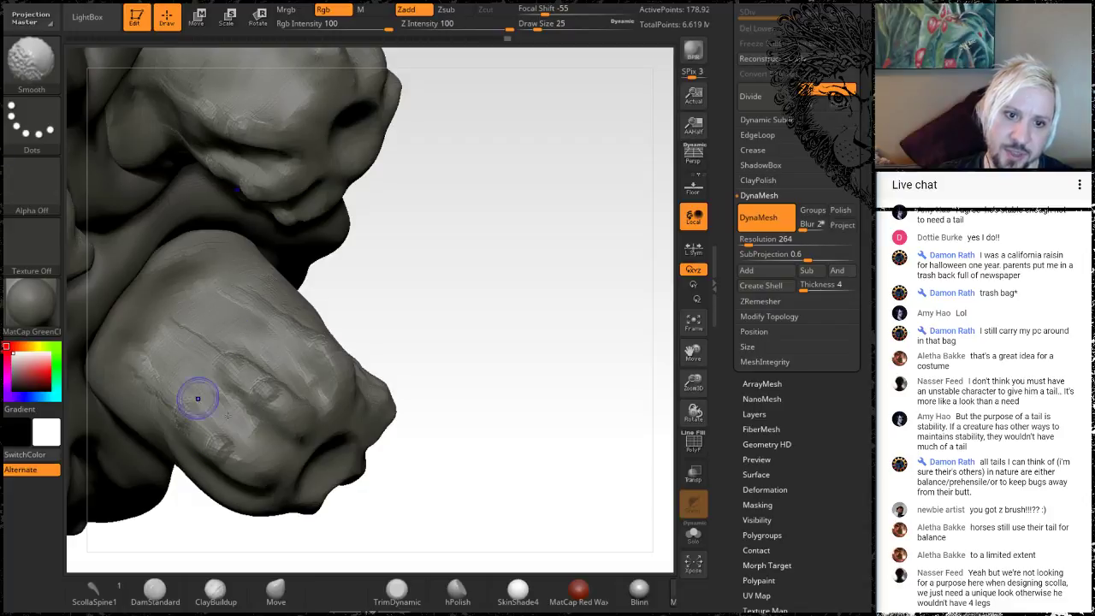
mouse_move(483, 284)
left_mouse_down()
mouse_move(442, 362)
mouse_move(450, 352)
left_mouse_up()
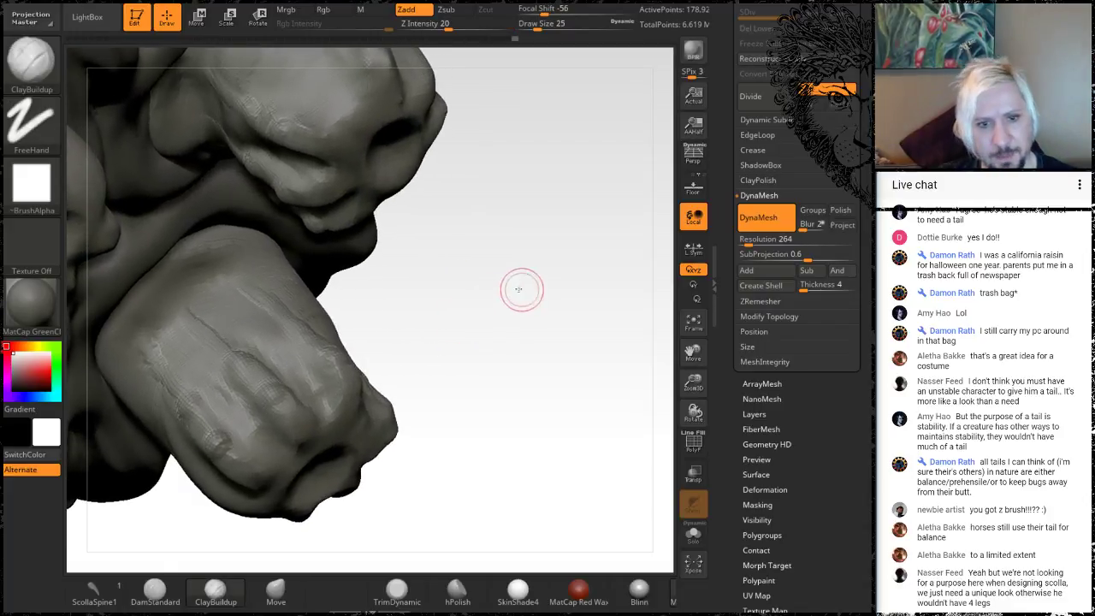
Step: Lay a stack of short parallel ClayBuildup strokes across the broad side of the foot and smooth them into the surface
mouse_move(518, 289)
left_mouse_down()
mouse_move(428, 296)
mouse_move(389, 338)
left_mouse_up()
left_click_drag(293, 395, 345, 415)
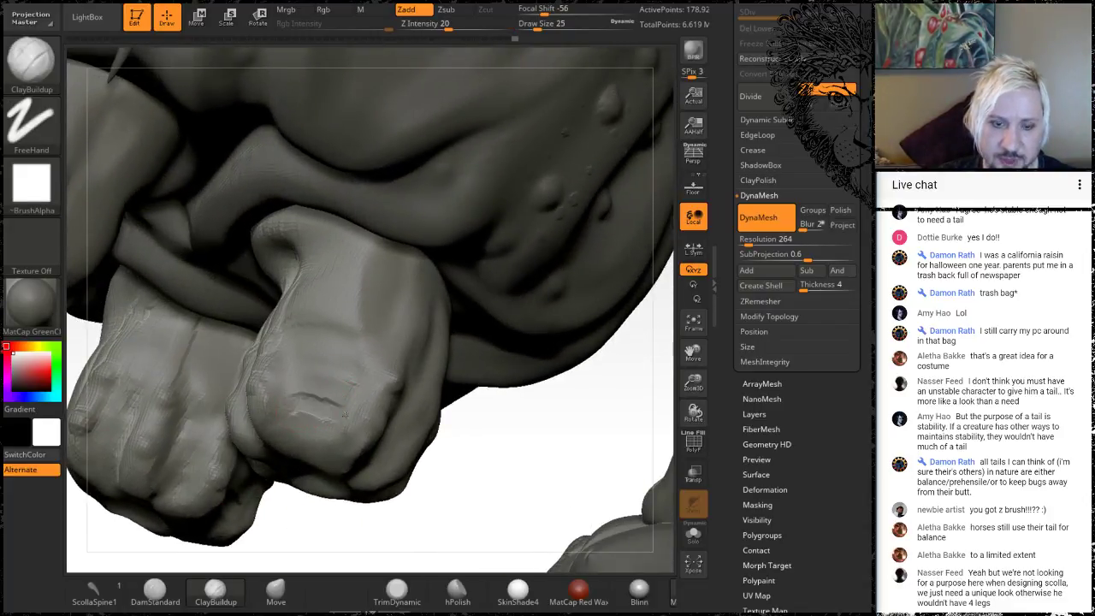
left_click_drag(298, 371, 351, 397)
left_click_drag(295, 349, 351, 375)
left_click_drag(297, 330, 364, 360)
left_click_drag(305, 313, 360, 334)
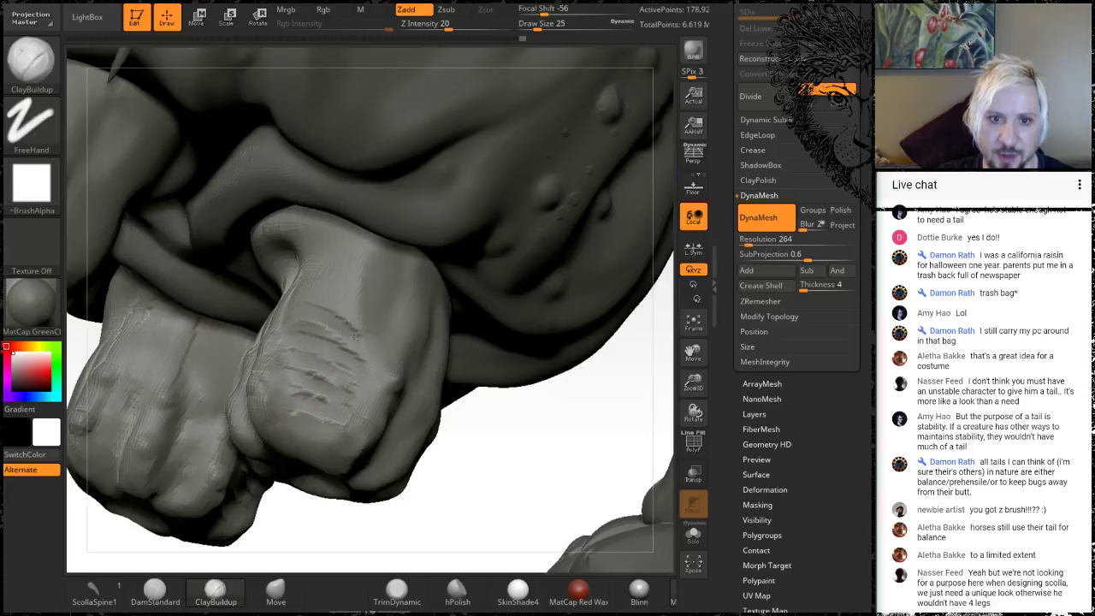
left_click_drag(309, 294, 358, 309)
key("shift")
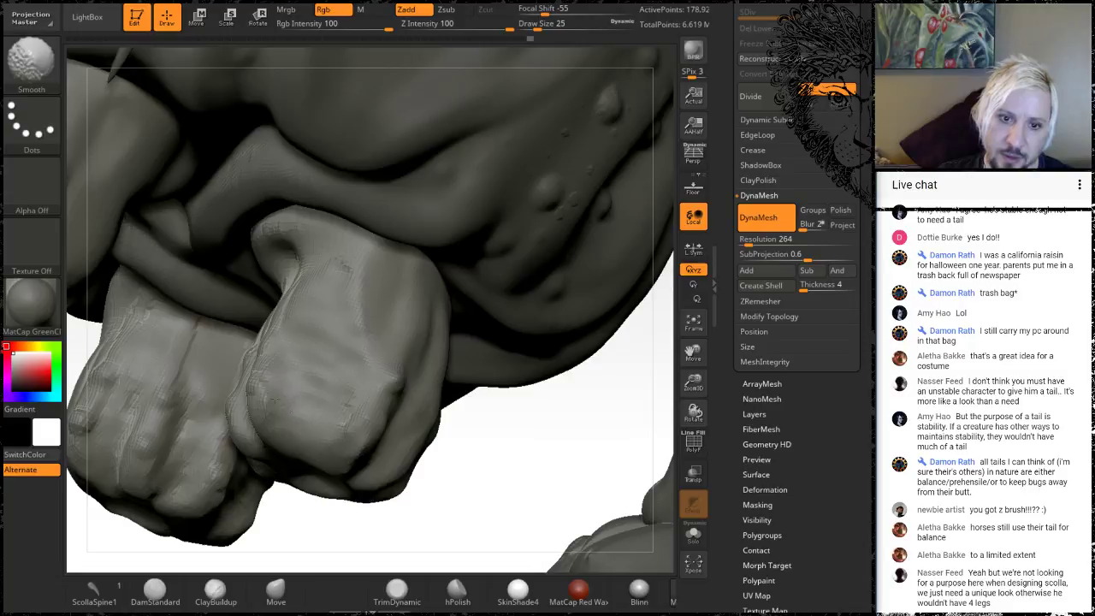
Step: Add crosswise clay strokes over the upper side of the foot and smooth out their rough texture
mouse_move(516, 501)
left_mouse_down()
mouse_move(533, 403)
mouse_move(466, 339)
mouse_move(379, 325)
mouse_move(294, 436)
mouse_move(242, 320)
left_mouse_up()
mouse_move(243, 203)
left_mouse_down()
mouse_move(279, 250)
mouse_move(287, 224)
left_mouse_up()
mouse_move(258, 182)
left_mouse_down()
mouse_move(305, 231)
mouse_move(316, 213)
left_mouse_up()
mouse_move(269, 161)
left_mouse_down()
mouse_move(257, 163)
mouse_move(316, 183)
mouse_move(325, 135)
mouse_move(359, 171)
mouse_move(310, 126)
mouse_move(283, 171)
mouse_move(293, 183)
mouse_move(245, 177)
mouse_move(282, 231)
mouse_move(344, 210)
mouse_move(365, 181)
mouse_move(243, 206)
left_mouse_up()
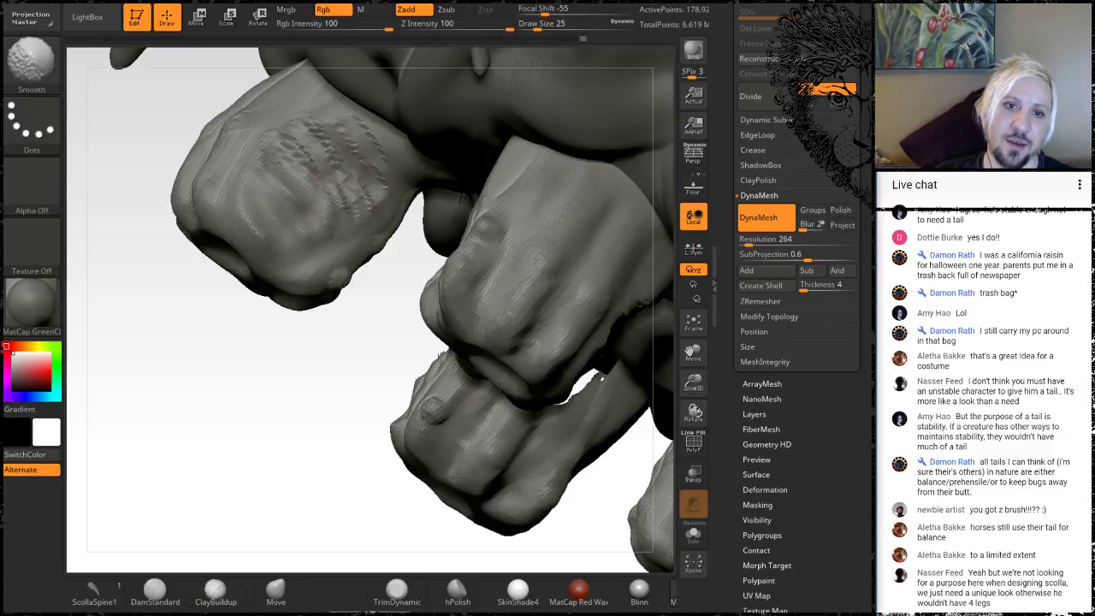
left_click_drag(339, 181, 308, 157, "shift")
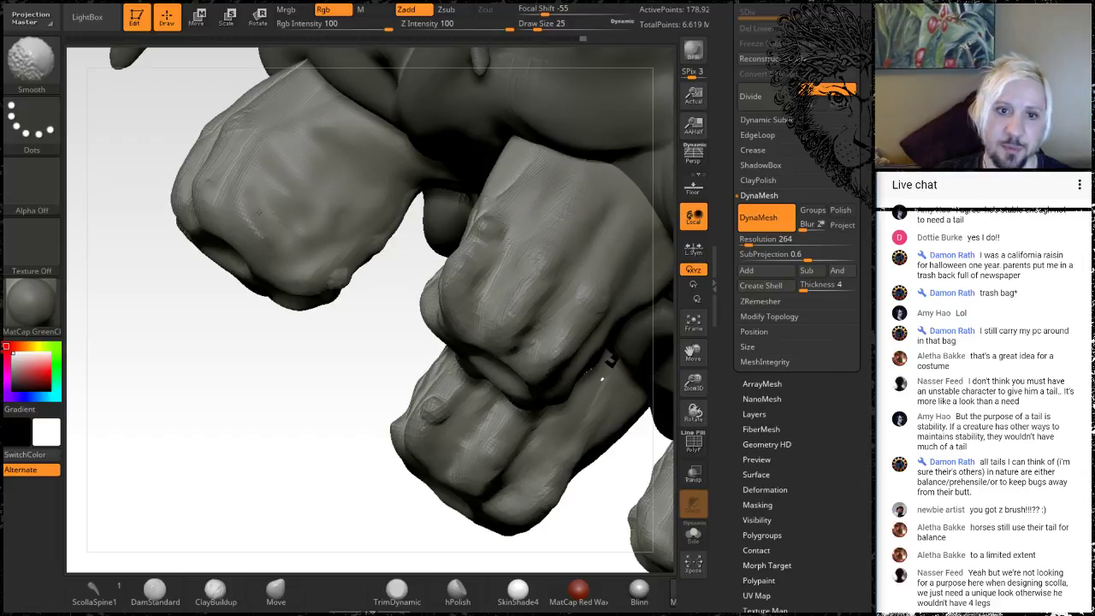
Step: Add another set of diagonal clay strokes across the middle of the foot's side and smooth them flat
left_click_drag(278, 408, 315, 239)
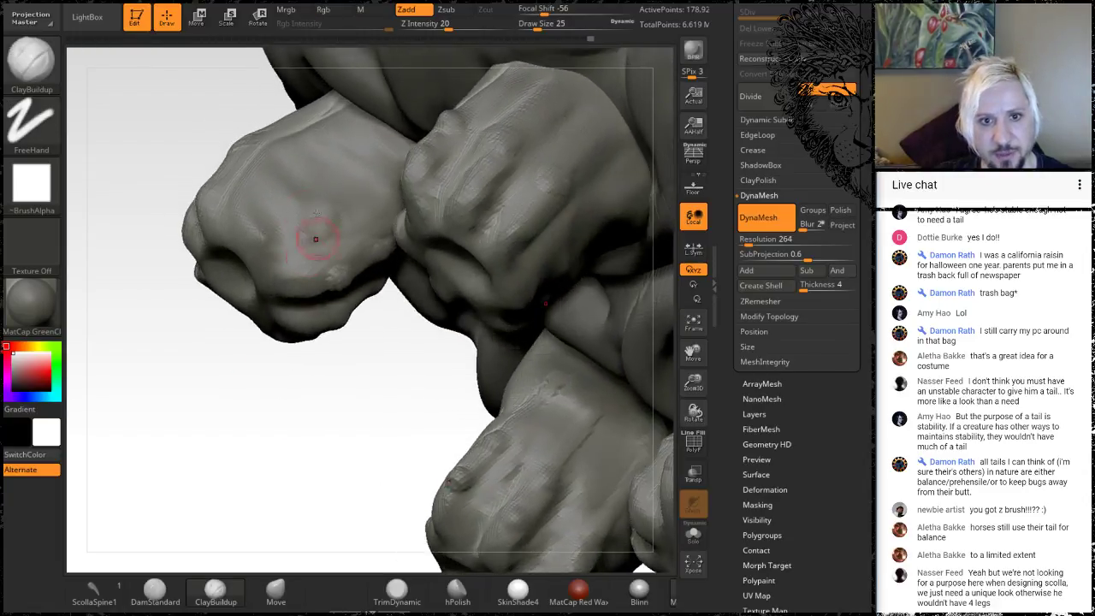
mouse_move(213, 360)
left_mouse_down()
mouse_move(222, 391)
mouse_move(232, 384)
left_mouse_up()
left_click_drag(267, 178, 310, 228)
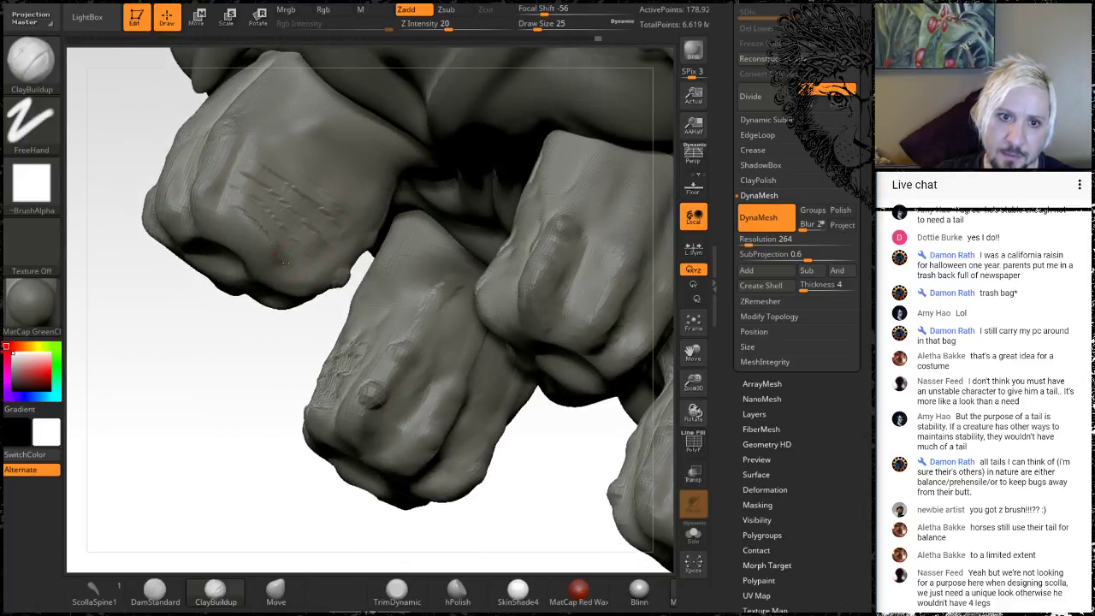
left_click_drag(224, 199, 289, 239)
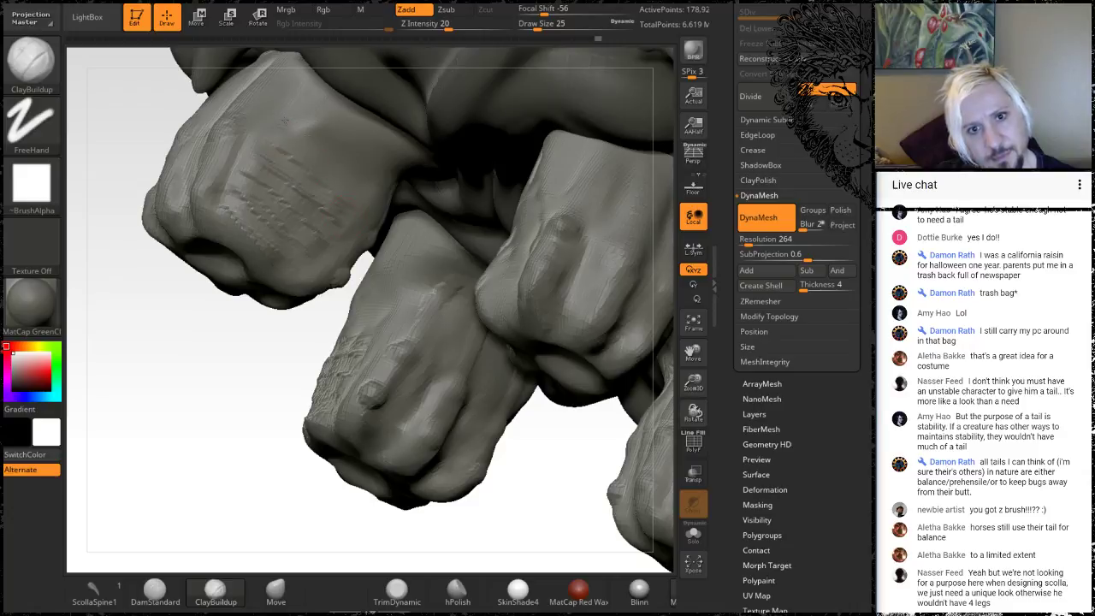
key("shift")
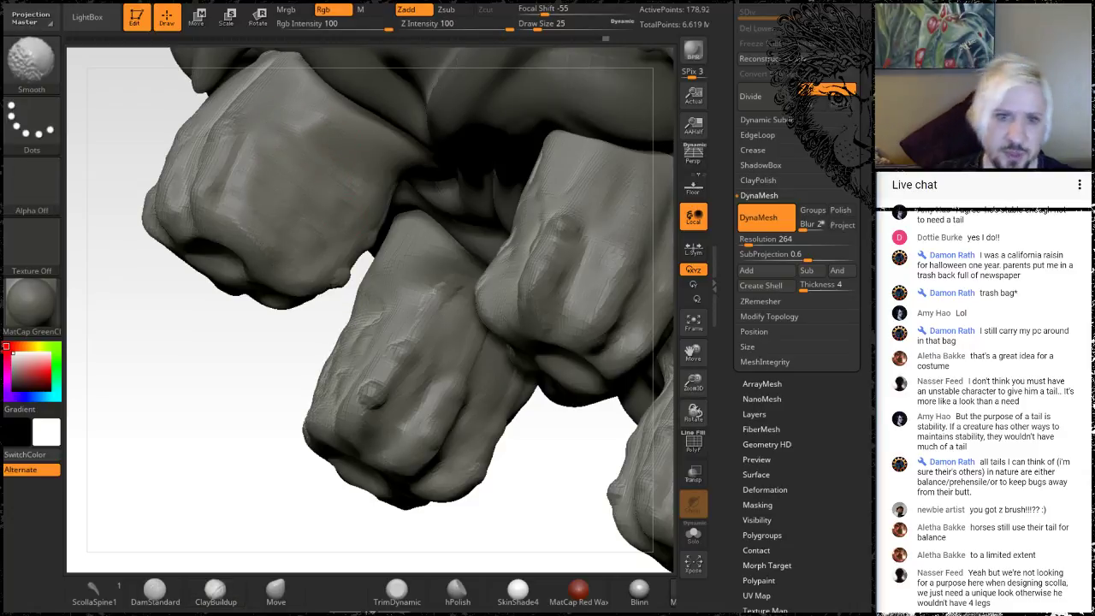
Step: Add clay along the lower edge of the foot's side near the toe tips and smooth it upward
mouse_move(171, 354)
left_mouse_down()
mouse_move(152, 379)
mouse_move(194, 426)
mouse_move(142, 399)
mouse_move(140, 372)
mouse_move(191, 402)
mouse_move(198, 422)
mouse_move(362, 344)
left_mouse_up()
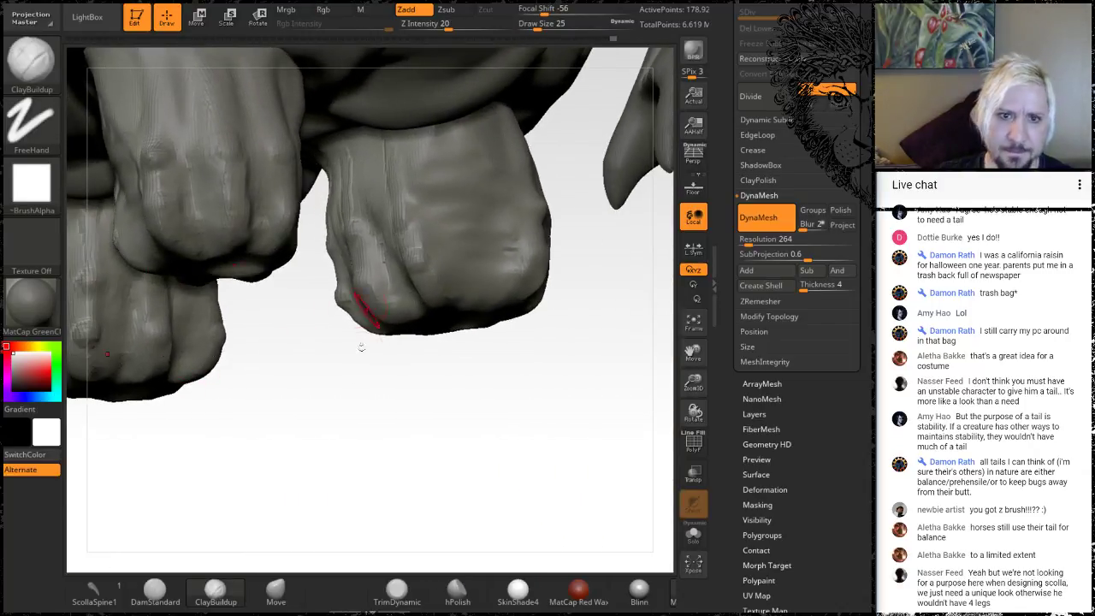
mouse_move(356, 436)
left_mouse_down()
mouse_move(301, 472)
mouse_move(445, 462)
mouse_move(443, 488)
mouse_move(416, 476)
mouse_move(409, 488)
mouse_move(417, 516)
mouse_move(406, 432)
left_mouse_up()
left_click_drag(320, 391, 377, 406)
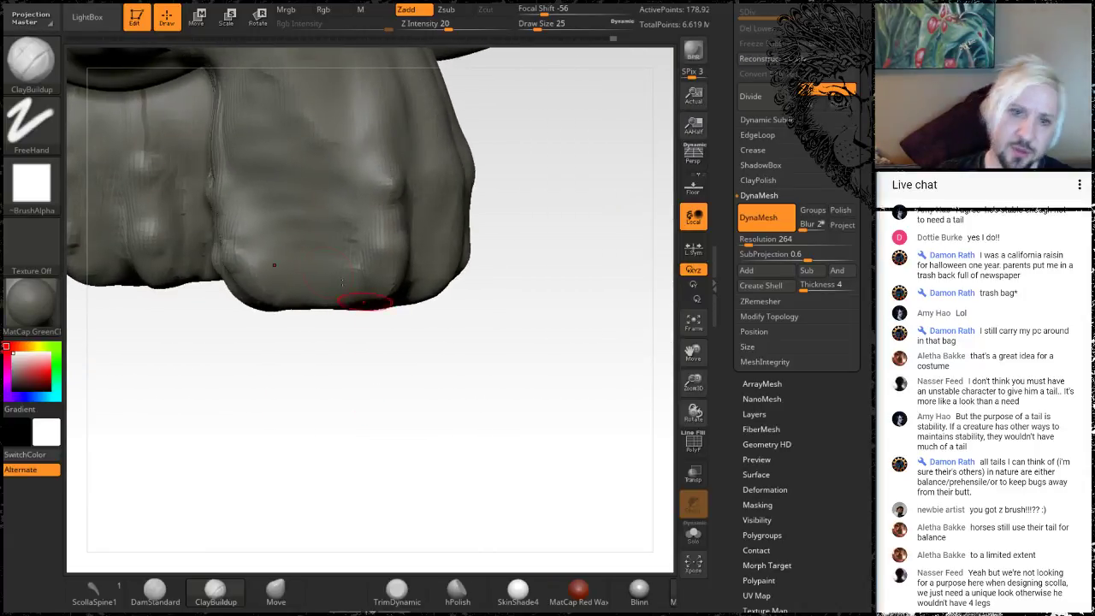
key("shift")
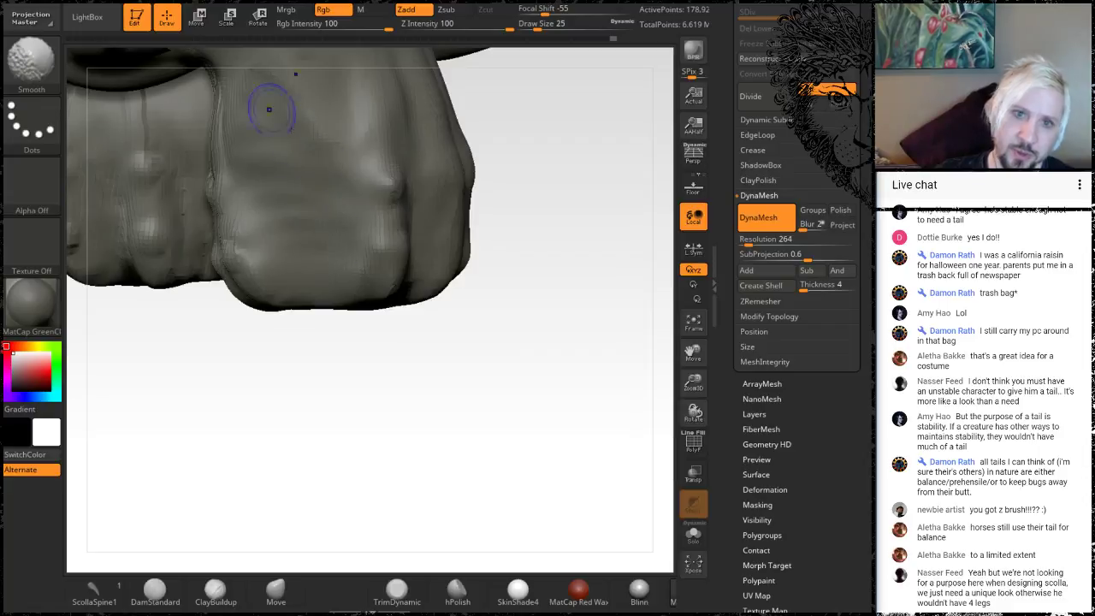
mouse_move(450, 420)
left_mouse_down()
mouse_move(439, 395)
mouse_move(389, 390)
left_mouse_up()
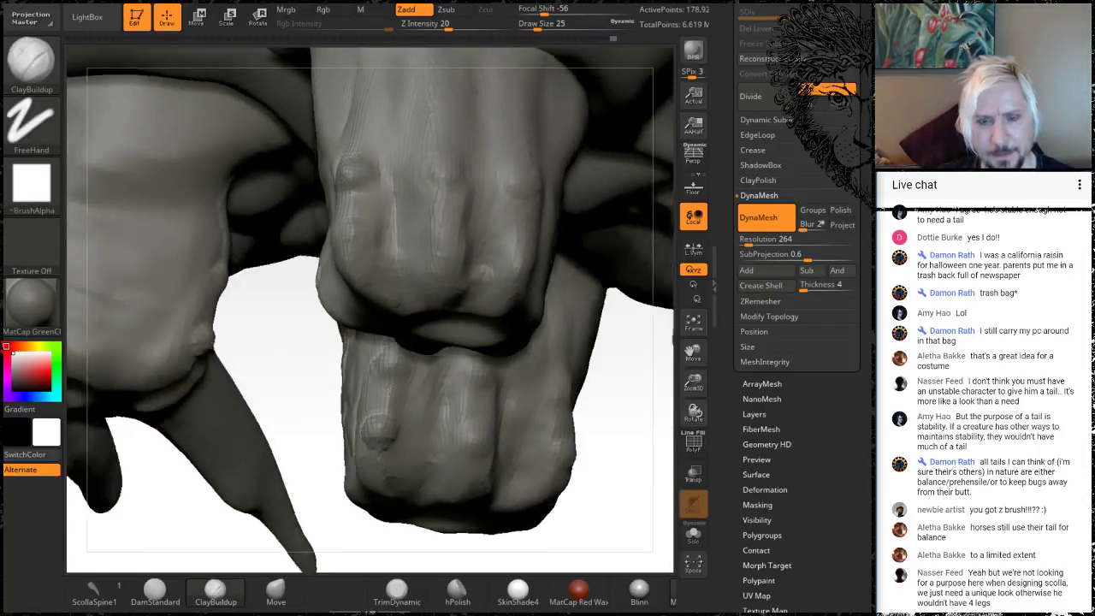
Step: Build up raised clay ridges along the toes below the knuckles on the front of the foot with ClayBuildup
left_click_drag(453, 377, 412, 318)
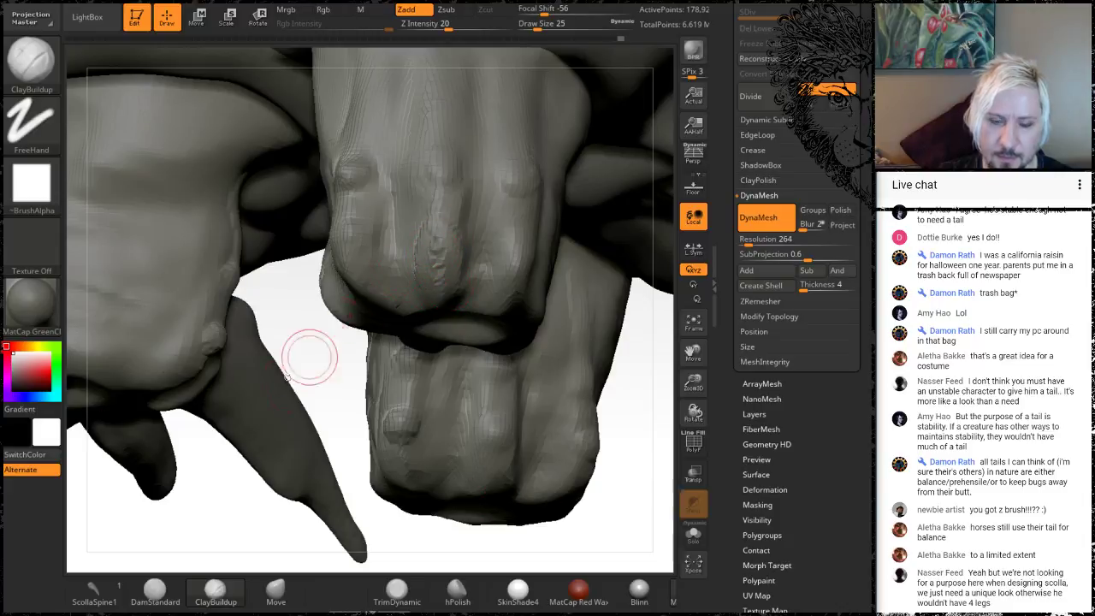
left_click_drag(310, 350, 364, 287)
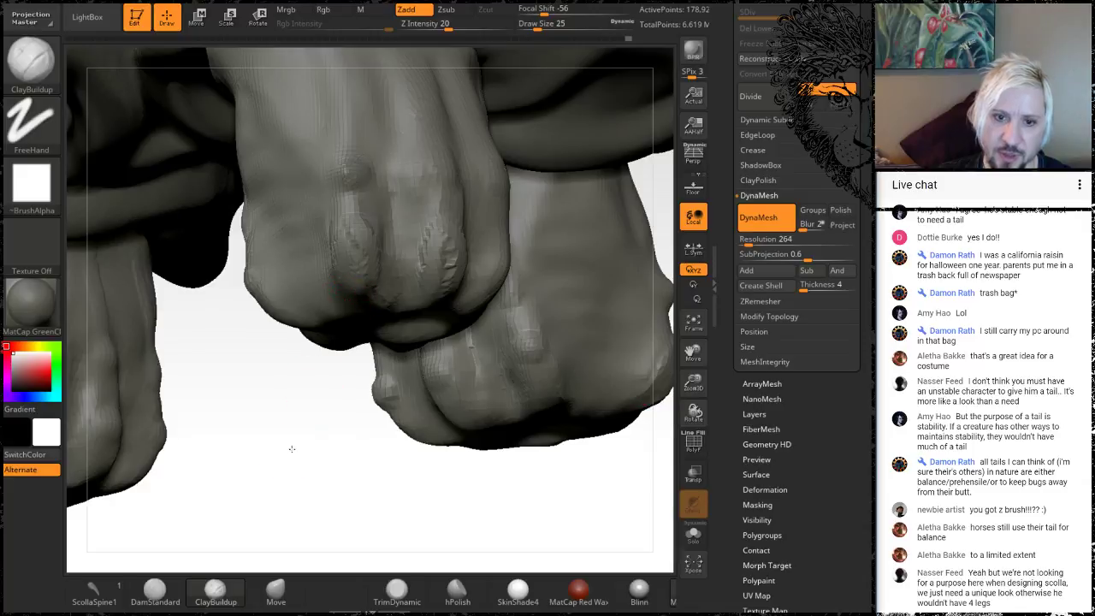
left_click_drag(289, 447, 363, 285)
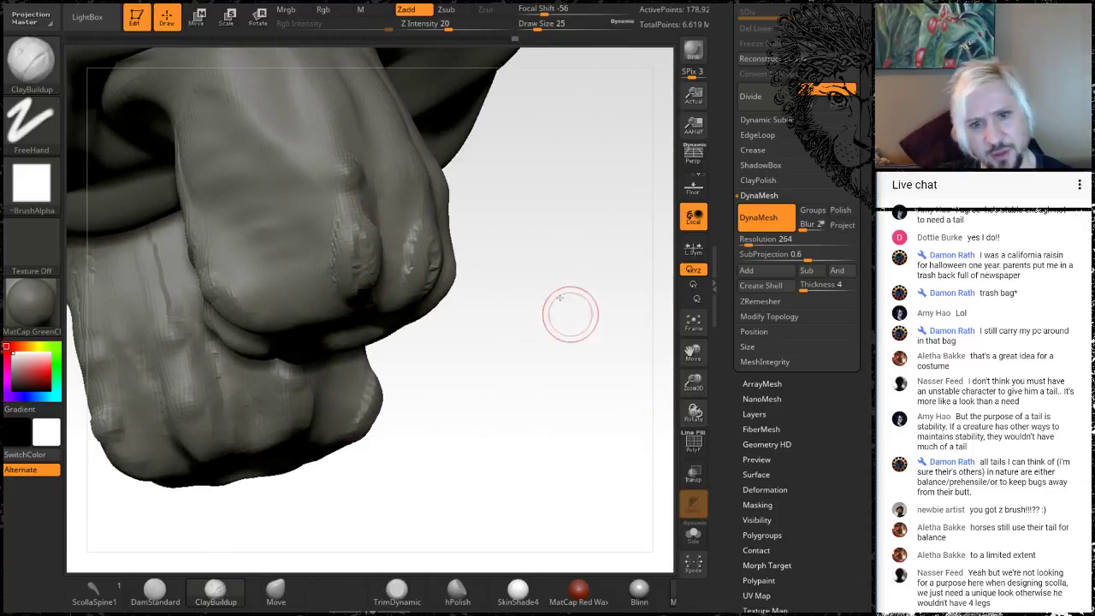
mouse_move(570, 316)
left_mouse_down()
mouse_move(477, 259)
mouse_move(488, 318)
mouse_move(502, 251)
left_mouse_up()
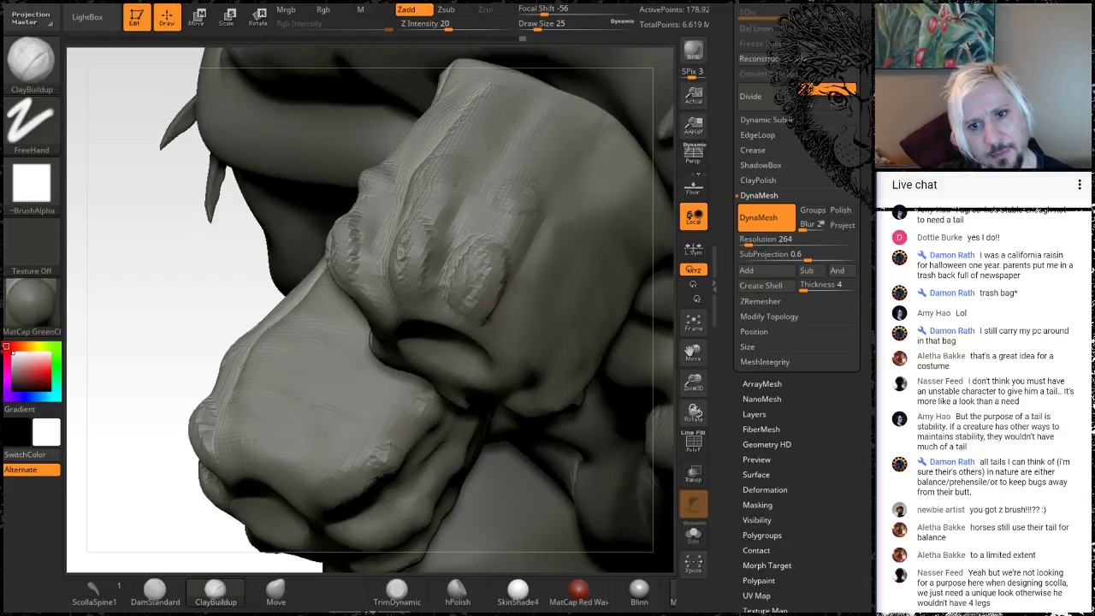
left_click_drag(477, 290, 505, 199)
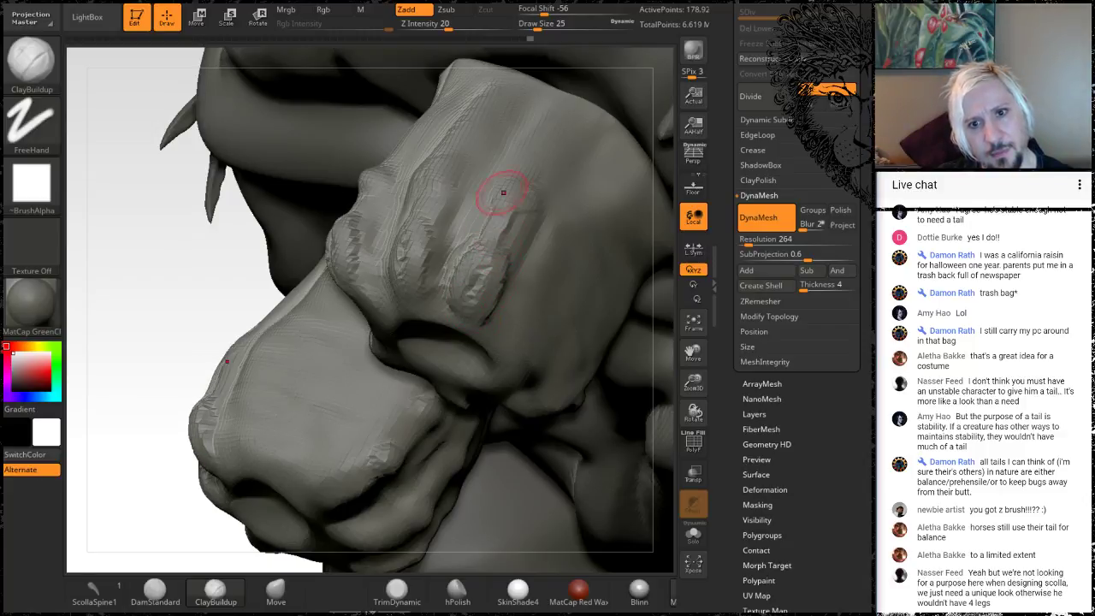
left_click_drag(177, 276, 411, 194)
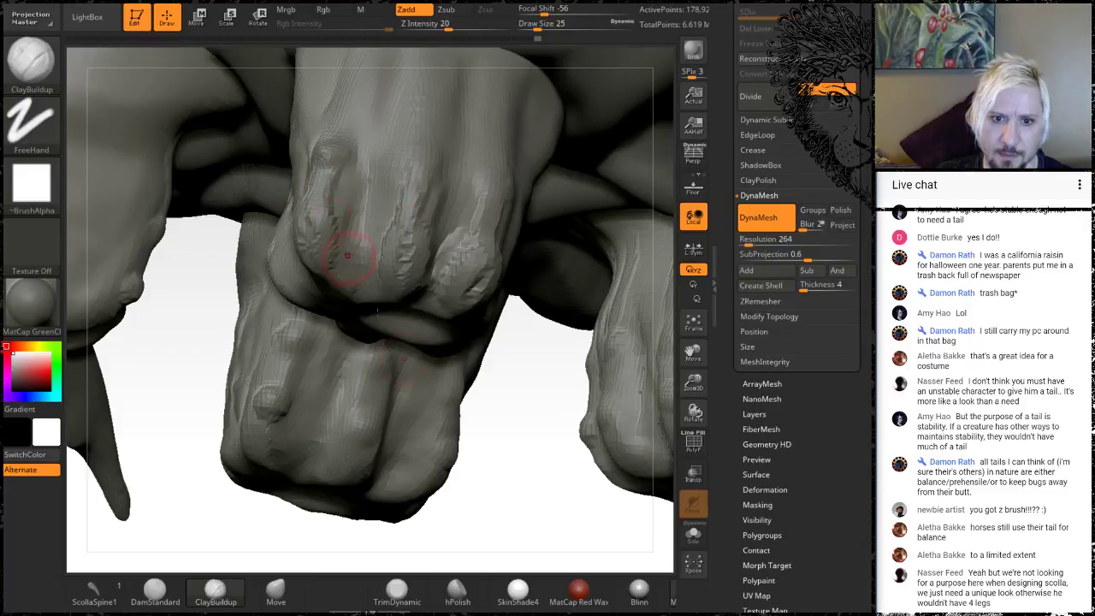
Step: Examine the feet in proportion to the whole creature, then check them up close from below and in front
left_click_drag(541, 541, 429, 57, "alt")
left_click_drag(432, 328, 440, 465)
left_click_drag(616, 167, 516, 291, "alt")
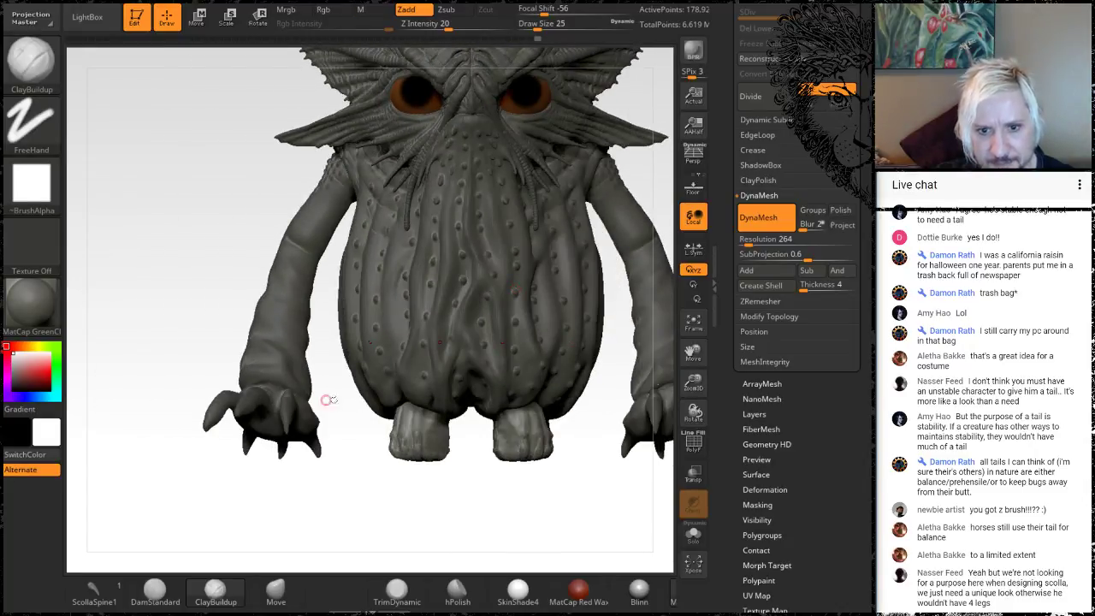
left_click_drag(447, 523, 354, 454)
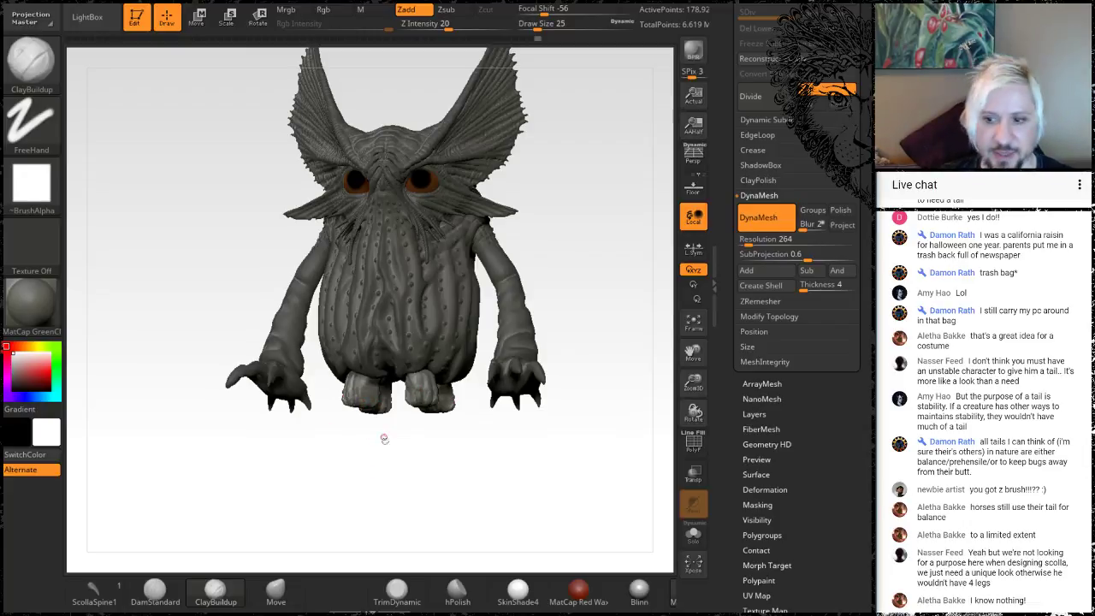
left_click_drag(369, 470, 543, 441, "alt")
left_click_drag(455, 452, 426, 444, "alt")
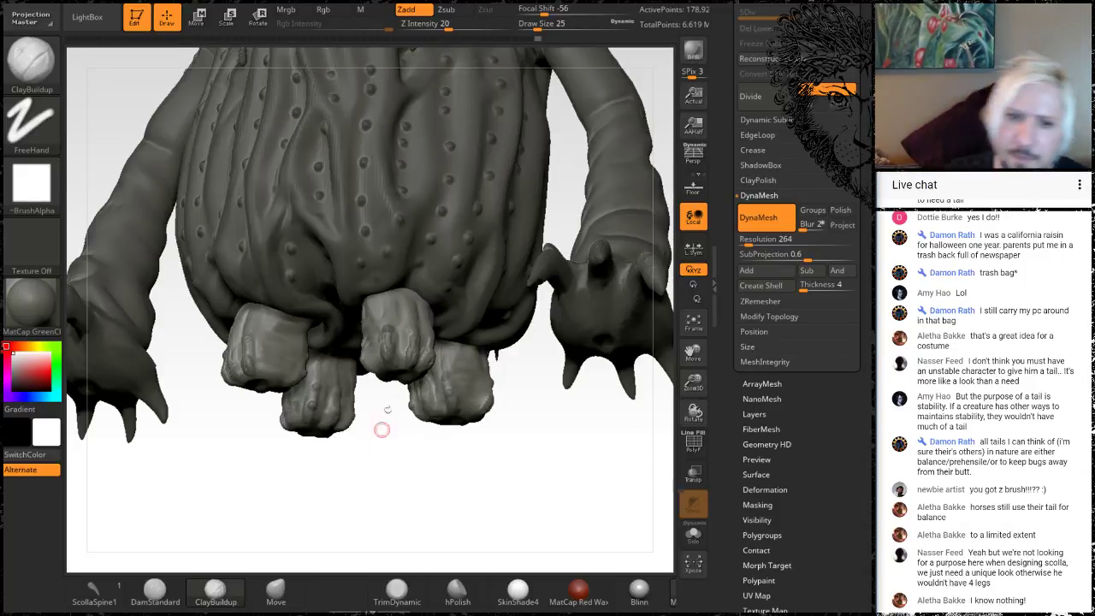
mouse_move(388, 454)
left_mouse_down()
mouse_move(395, 492)
mouse_move(379, 489)
mouse_move(447, 472)
mouse_move(472, 481)
left_mouse_up()
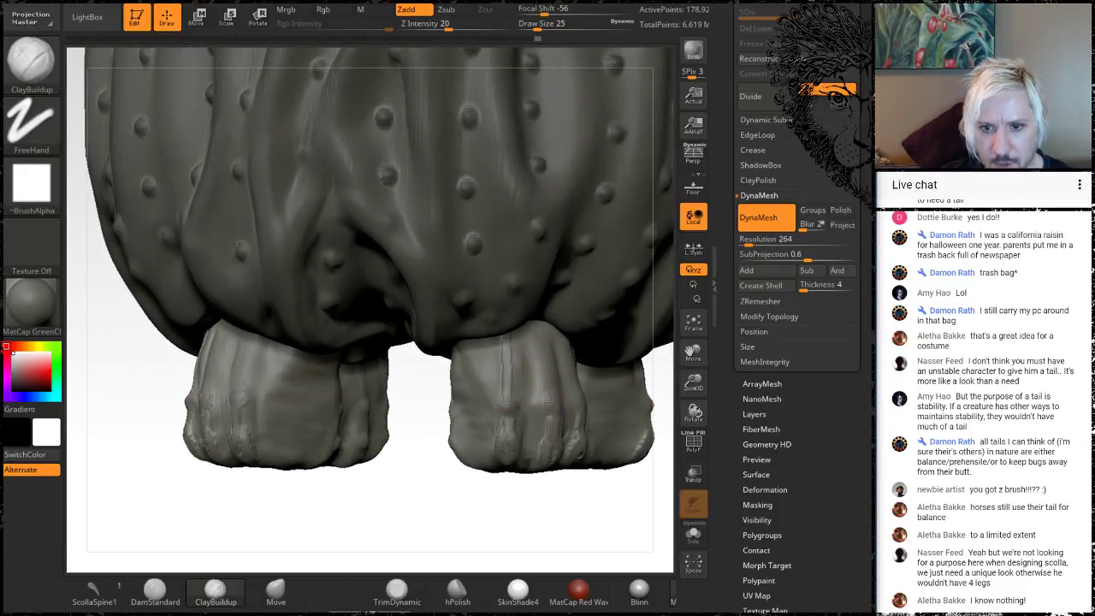
Step: Build up clay on the knuckles of the foot's toes with ClayBuildup, working from below
mouse_move(494, 529)
left_mouse_down()
mouse_move(487, 518)
mouse_move(538, 381)
left_mouse_up()
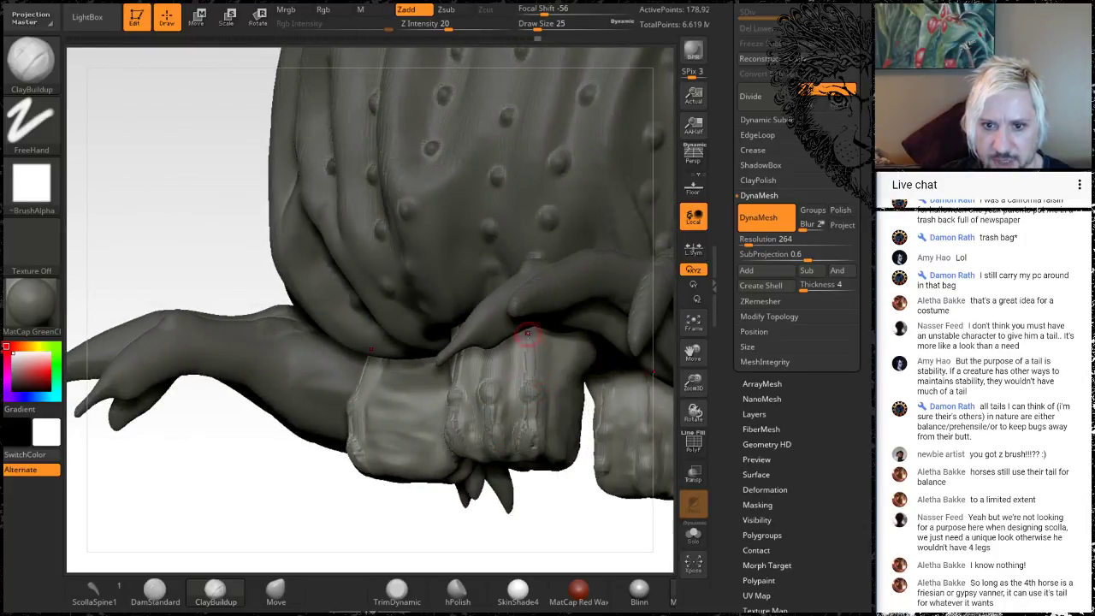
left_click_drag(464, 525, 490, 347)
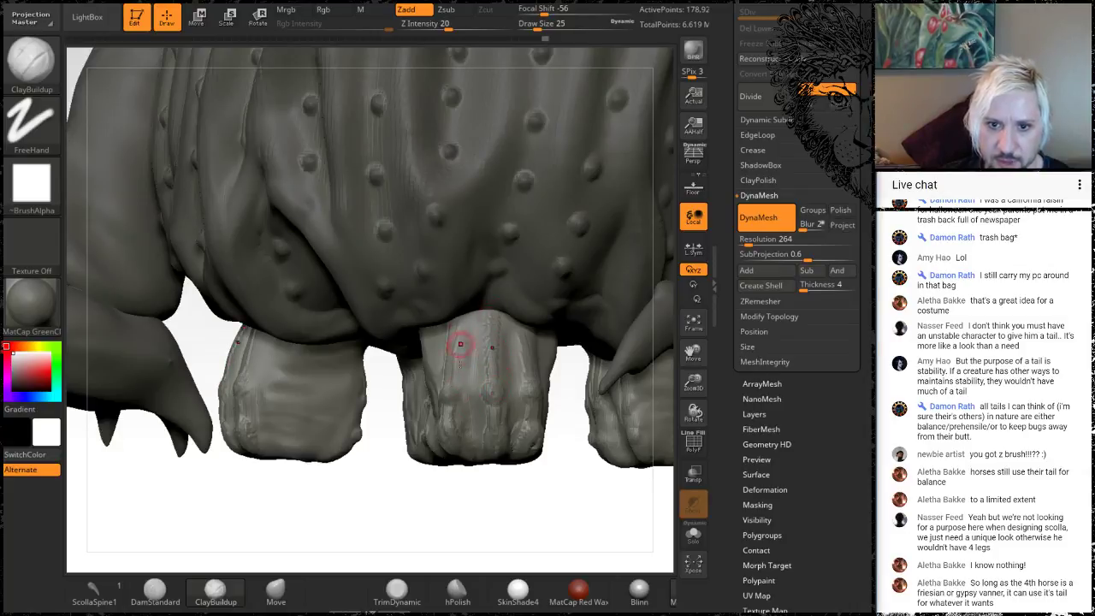
left_click_drag(410, 524, 356, 359)
key("shift")
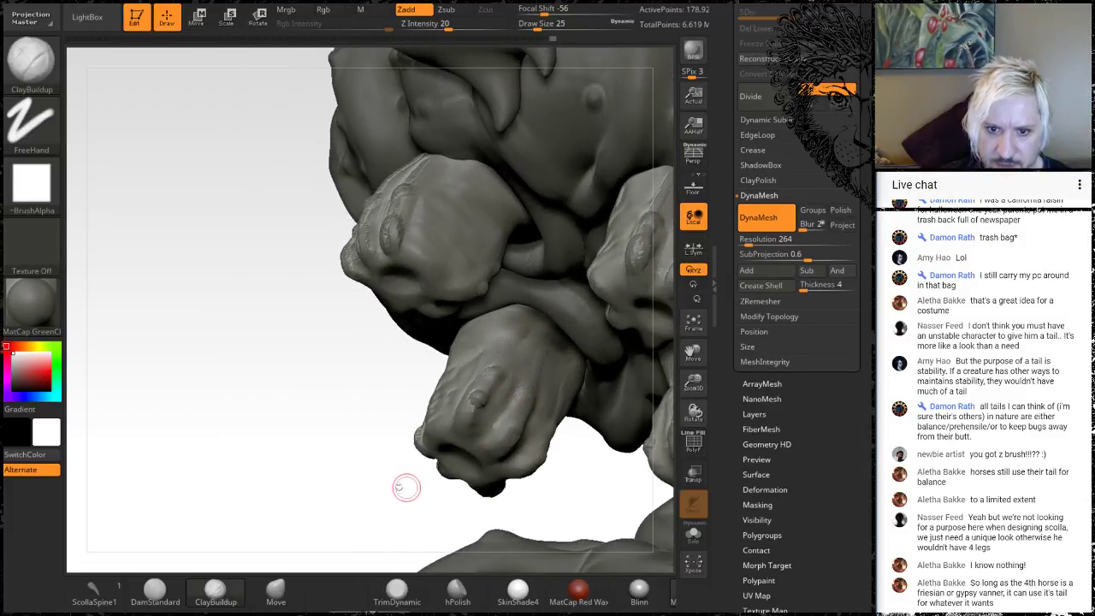
mouse_move(368, 507)
left_mouse_down("alt")
mouse_move(399, 492)
mouse_move(399, 535)
left_mouse_up("alt")
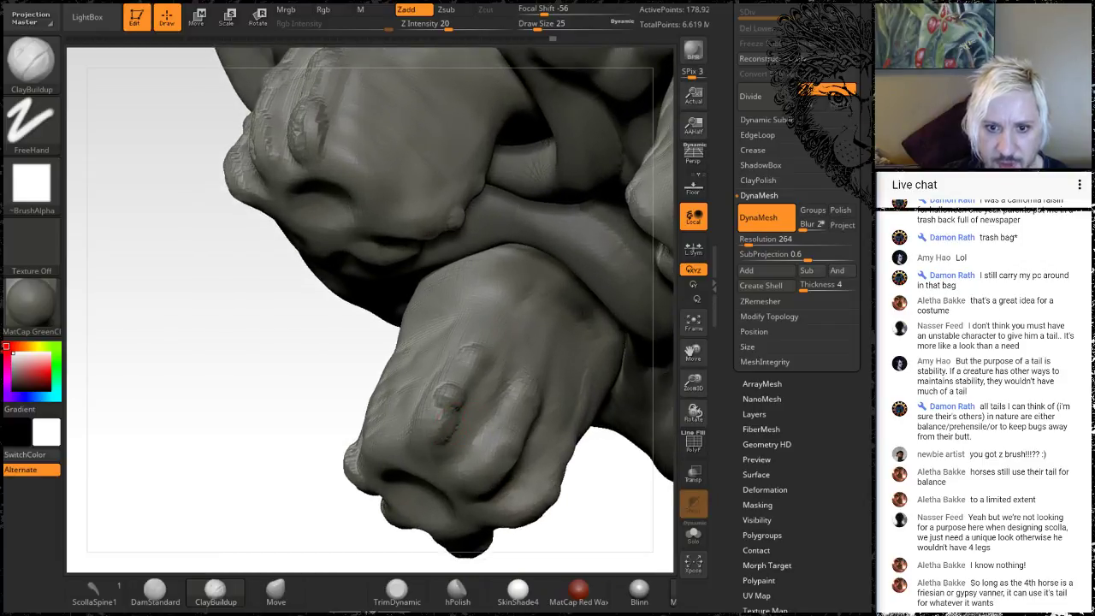
left_click_drag(438, 411, 450, 422)
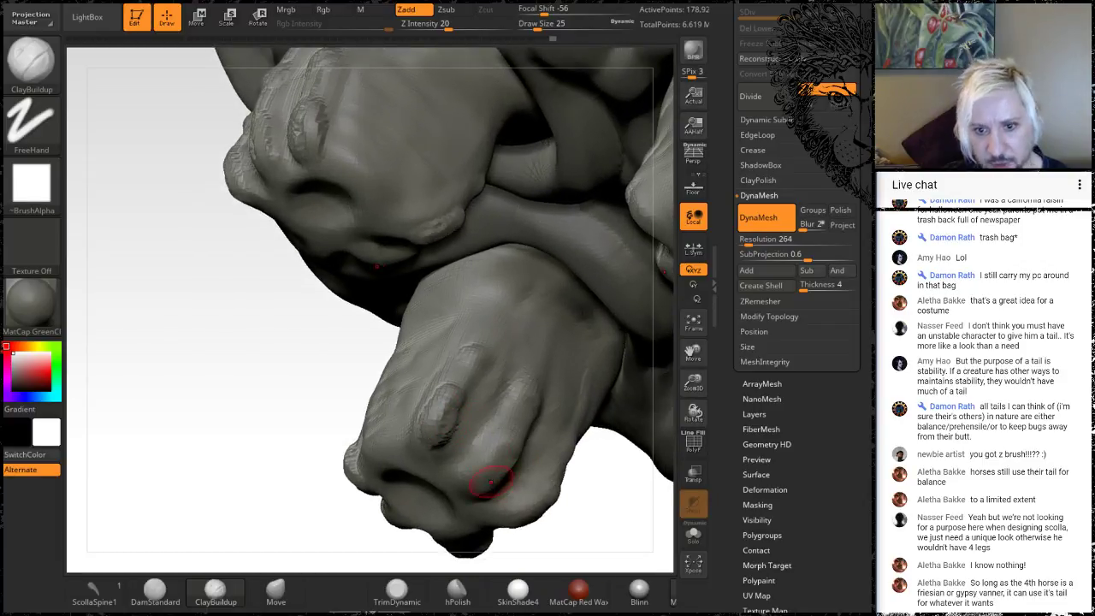
mouse_move(490, 482)
left_mouse_down()
mouse_move(488, 466)
mouse_move(499, 476)
left_mouse_up()
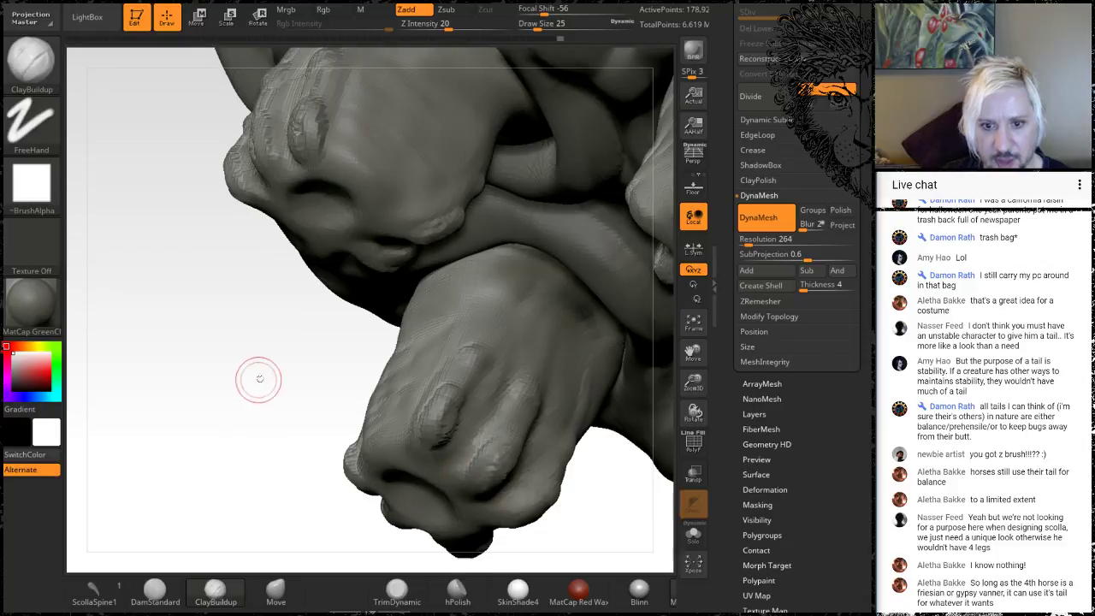
Step: Add raised tendon ridges running from the first knuckles up the front of the foot
mouse_move(259, 378)
left_mouse_down()
mouse_move(239, 357)
mouse_move(530, 433)
mouse_move(514, 424)
mouse_move(523, 395)
left_mouse_up()
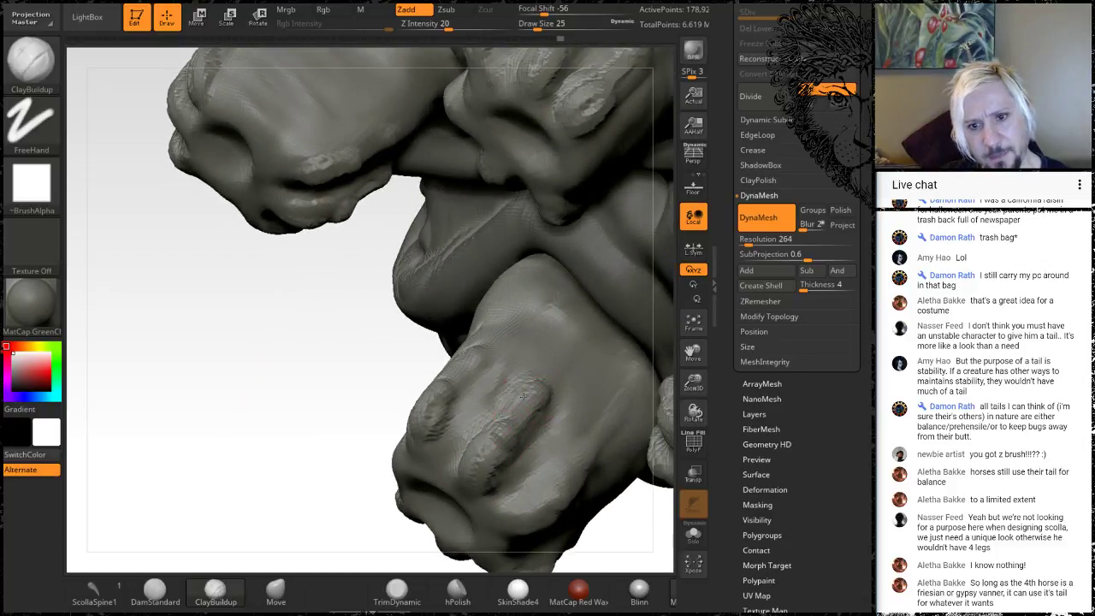
left_click_drag(486, 355, 468, 372)
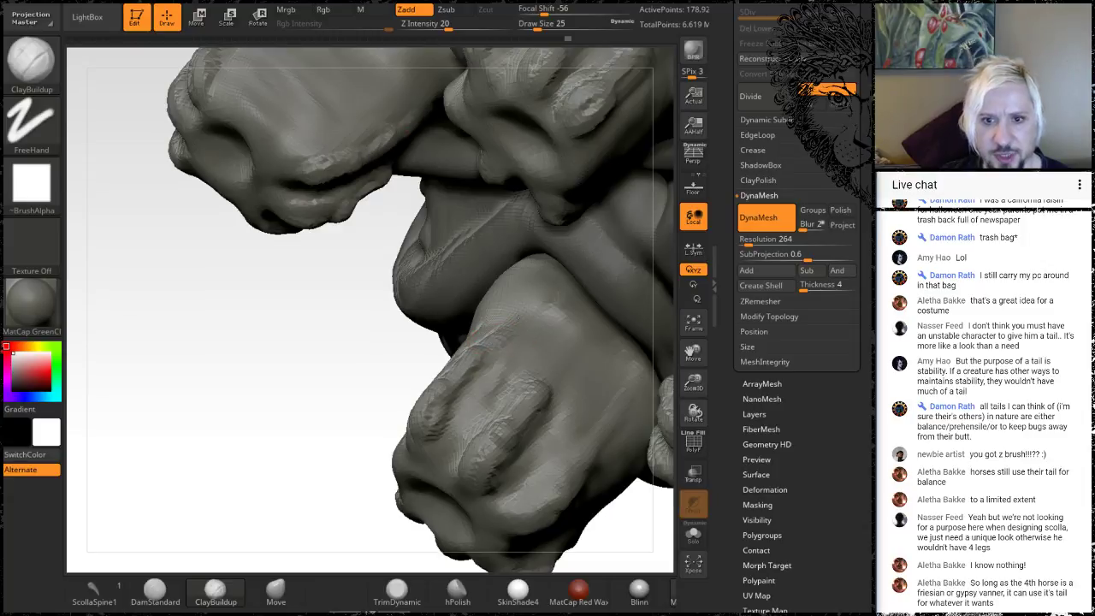
left_click_drag(519, 317, 539, 292)
left_click_drag(480, 343, 508, 313)
Step: Build up the outer toe's knuckle and extend its tendon ridge up toward the ankle
left_click_drag(289, 374, 256, 228)
left_click_drag(523, 368, 501, 384)
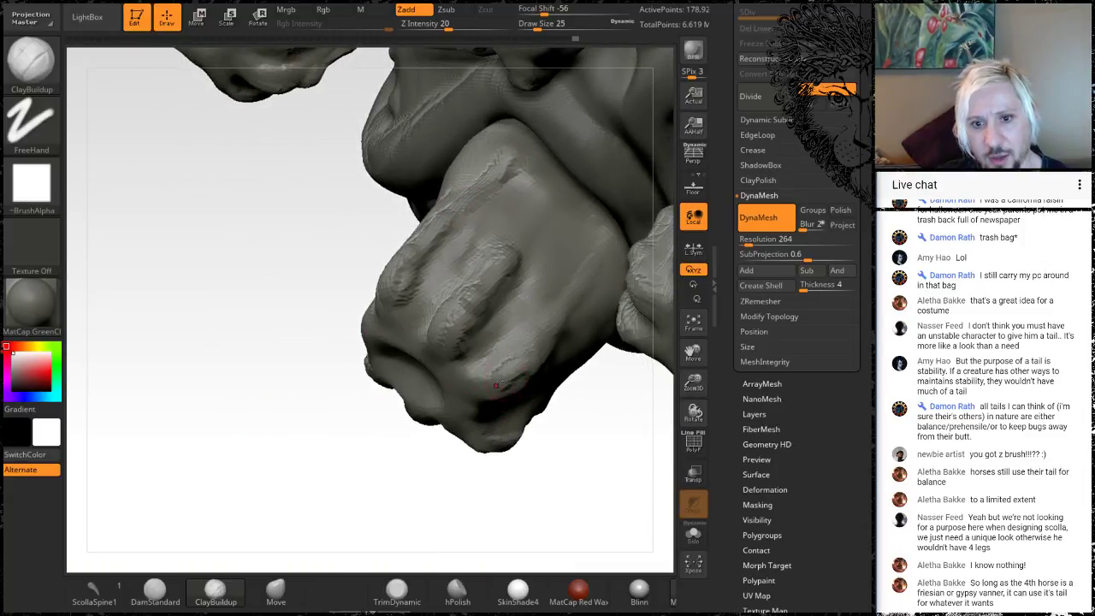
left_click_drag(422, 513, 443, 433)
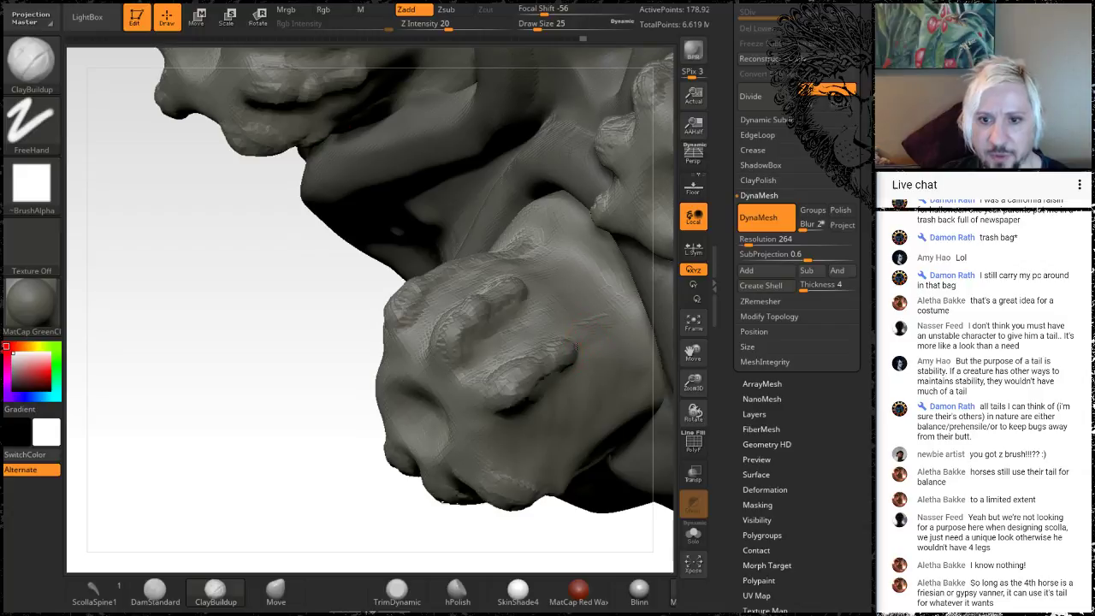
left_click_drag(576, 347, 620, 313)
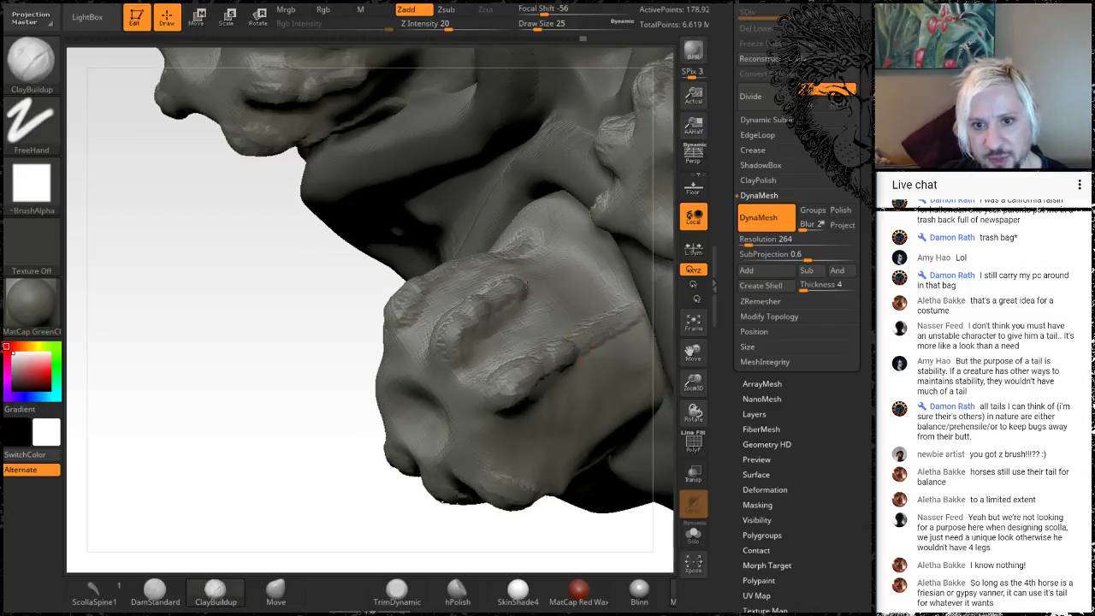
Step: Smooth the fresh clay on the foot's tendon ridges and toes, including the outer toe's side
left_click_drag(190, 310, 195, 360)
key("shift")
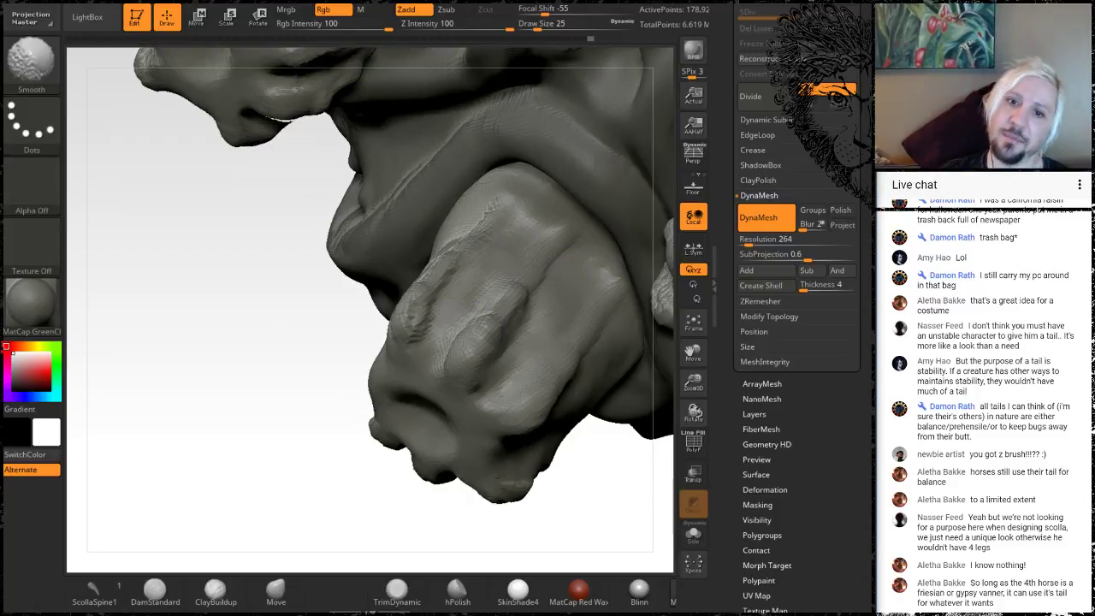
mouse_move(214, 400)
left_mouse_down()
mouse_move(235, 411)
mouse_move(288, 323)
mouse_move(278, 324)
mouse_move(286, 354)
mouse_move(286, 291)
mouse_move(227, 313)
mouse_move(337, 349)
left_mouse_up()
left_click_drag(568, 389, 447, 414)
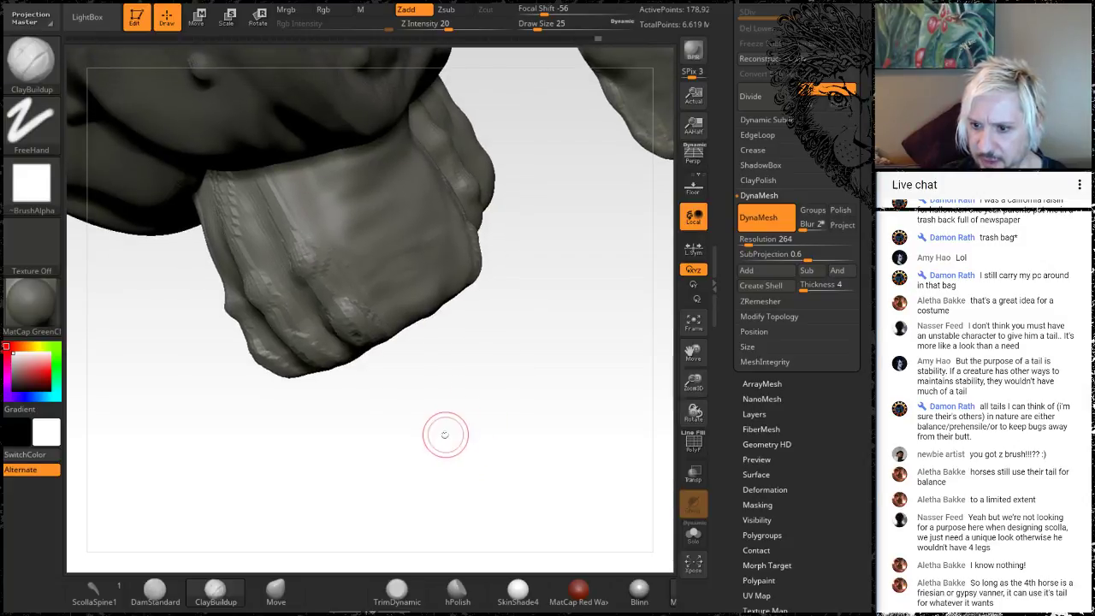
mouse_move(460, 396)
left_mouse_down()
mouse_move(472, 416)
mouse_move(512, 341)
mouse_move(434, 287)
left_mouse_up()
key("shift")
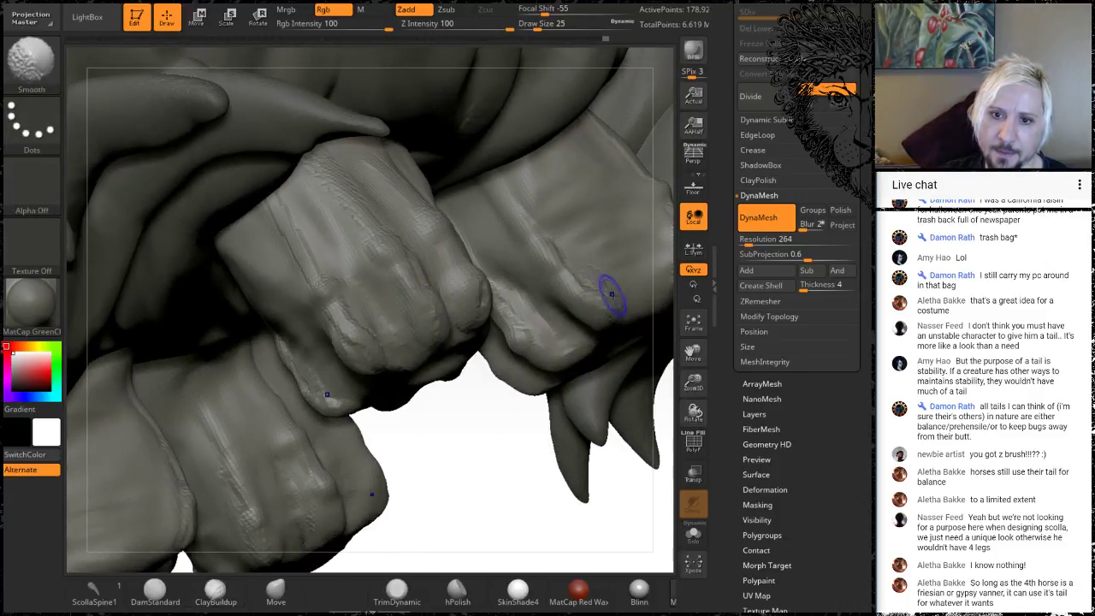
left_click_drag(612, 294, 557, 246, "shift")
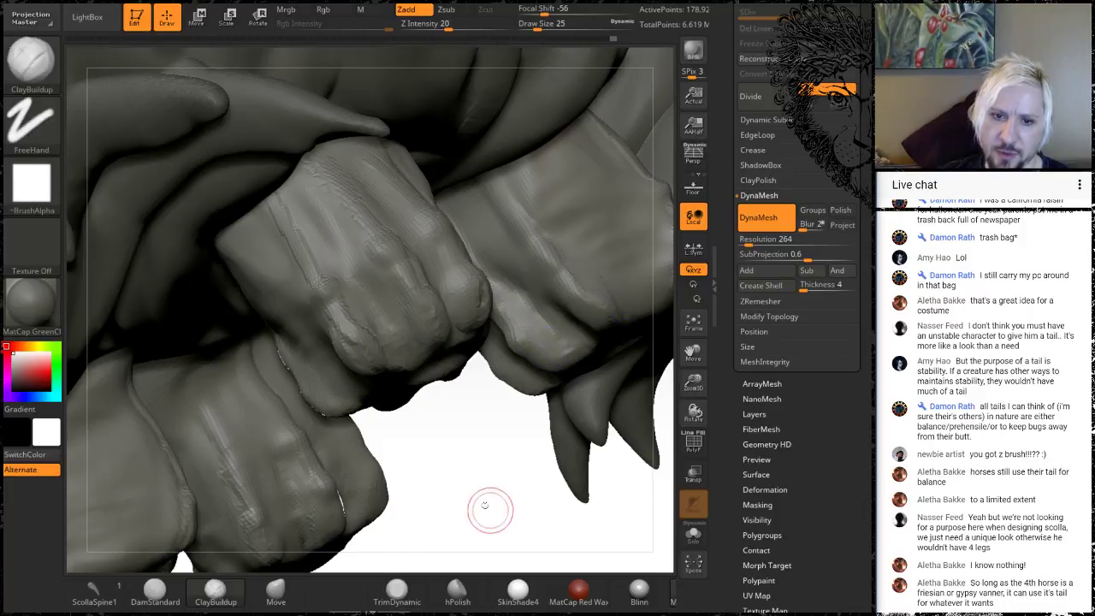
Step: Smooth the foot's upper side, and add ClayBuildup strokes around the toe tips from below
left_click_drag(487, 508, 462, 385)
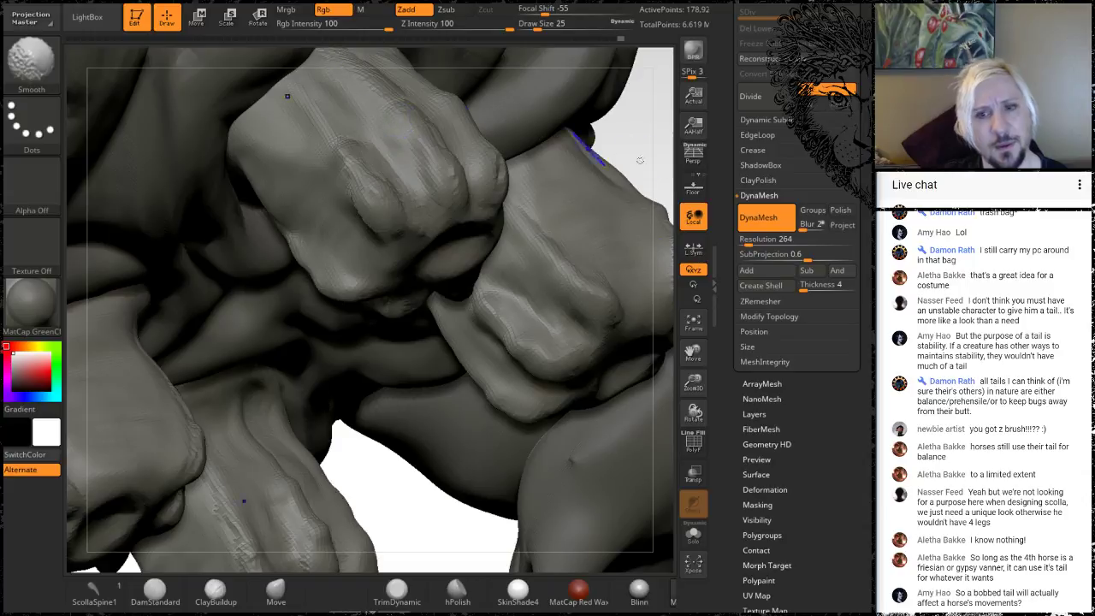
key("b")
key("c")
key("b")
mouse_move(641, 162)
left_mouse_down()
mouse_move(655, 114)
mouse_move(459, 199)
left_mouse_up()
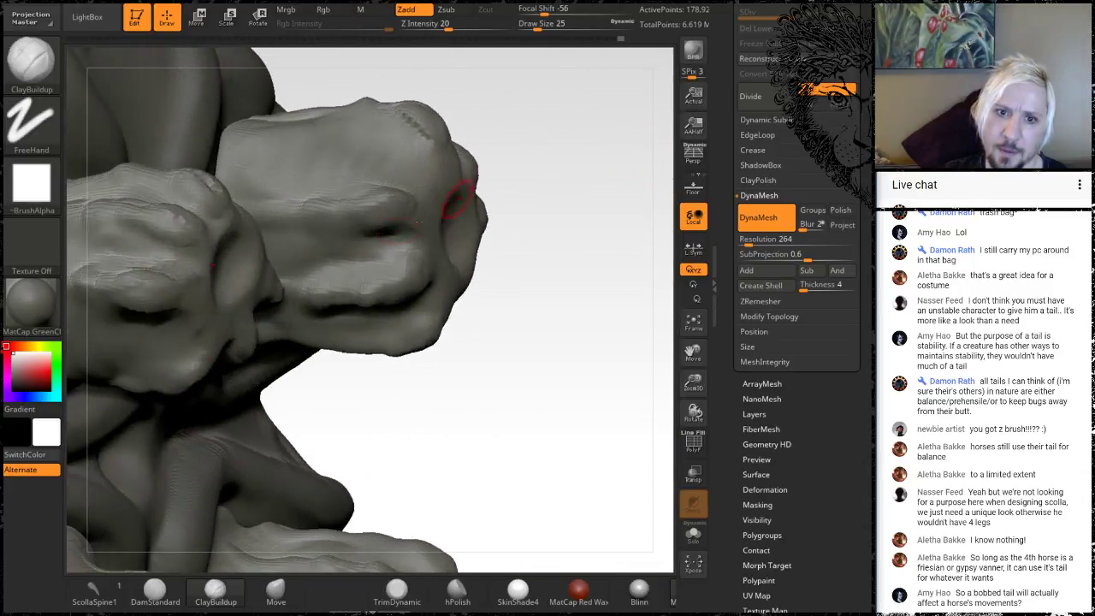
left_click_drag(383, 228, 401, 204)
left_click_drag(413, 272, 396, 272)
Step: Isolate the legs subtool and trim off the upper slab joining the legs with TrimRect
left_click_drag(556, 346, 413, 293)
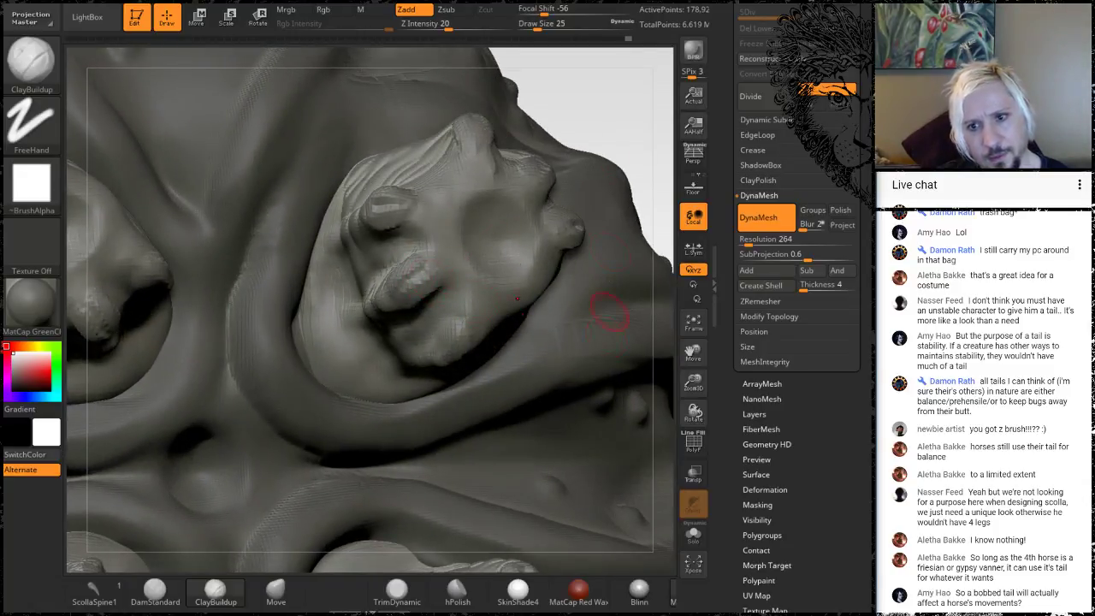
left_click(694, 535)
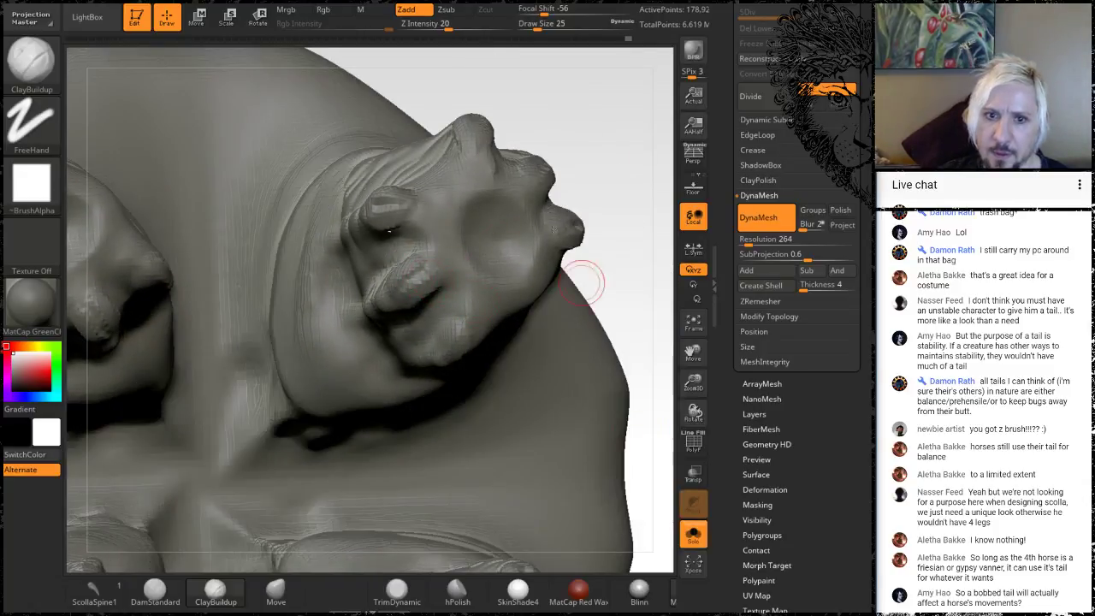
left_click_drag(575, 94, 510, 315)
left_click_drag(533, 225, 565, 256, "shift")
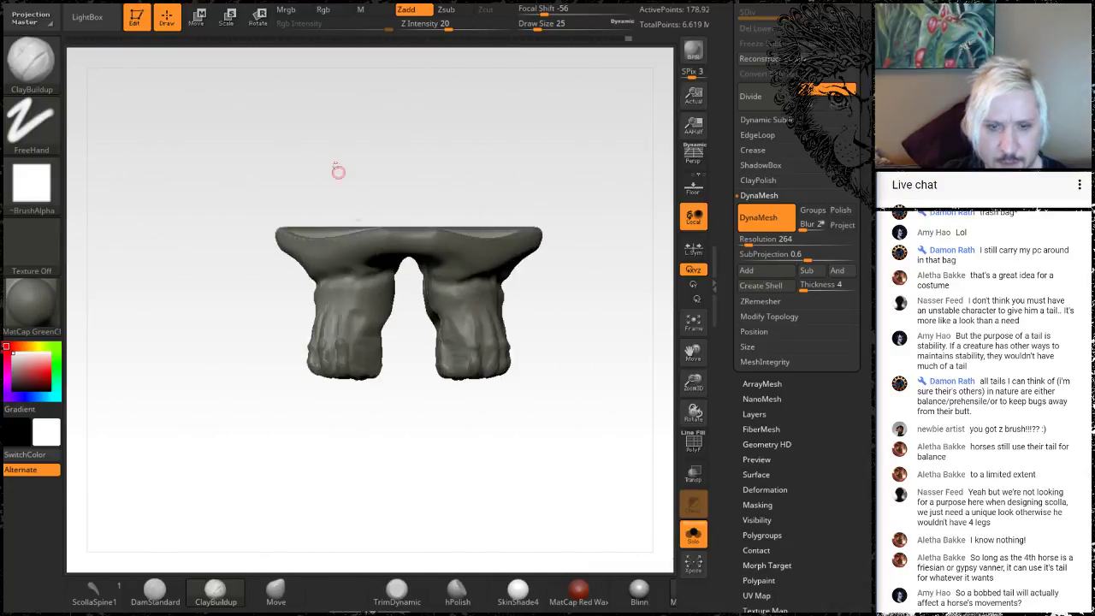
key("ctrl+shift")
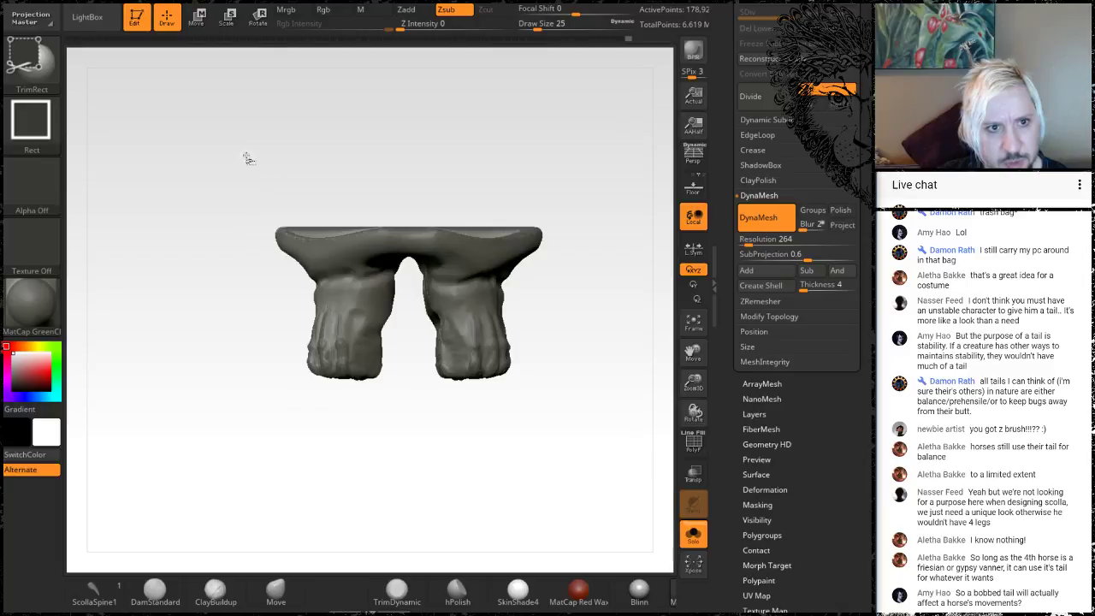
mouse_move(254, 150)
left_mouse_down("ctrl+shift")
mouse_move(606, 253)
mouse_move(600, 271)
left_mouse_up("ctrl+shift")
Step: Smooth the rims and pointed corners of the flat cuts on top of the trimmed legs
mouse_move(553, 313)
left_mouse_down()
mouse_move(519, 422)
mouse_move(514, 359)
mouse_move(459, 289)
mouse_move(556, 294)
mouse_move(543, 308)
mouse_move(638, 377)
mouse_move(607, 201)
mouse_move(577, 198)
mouse_move(581, 225)
left_mouse_up()
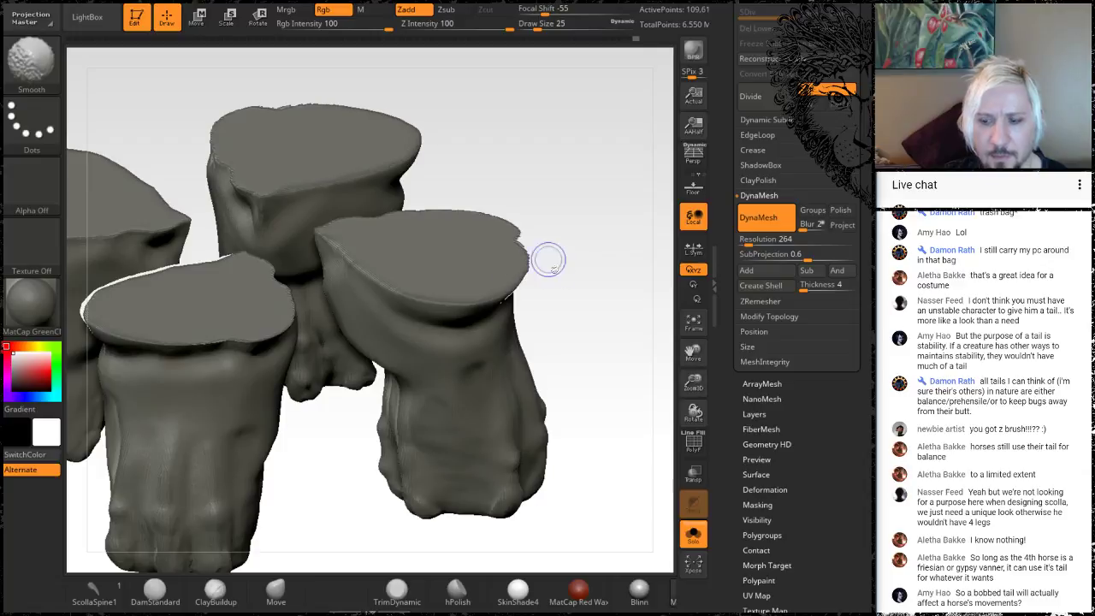
mouse_move(548, 256)
left_mouse_down()
mouse_move(500, 469)
mouse_move(471, 411)
mouse_move(429, 367)
left_mouse_up()
key("shift")
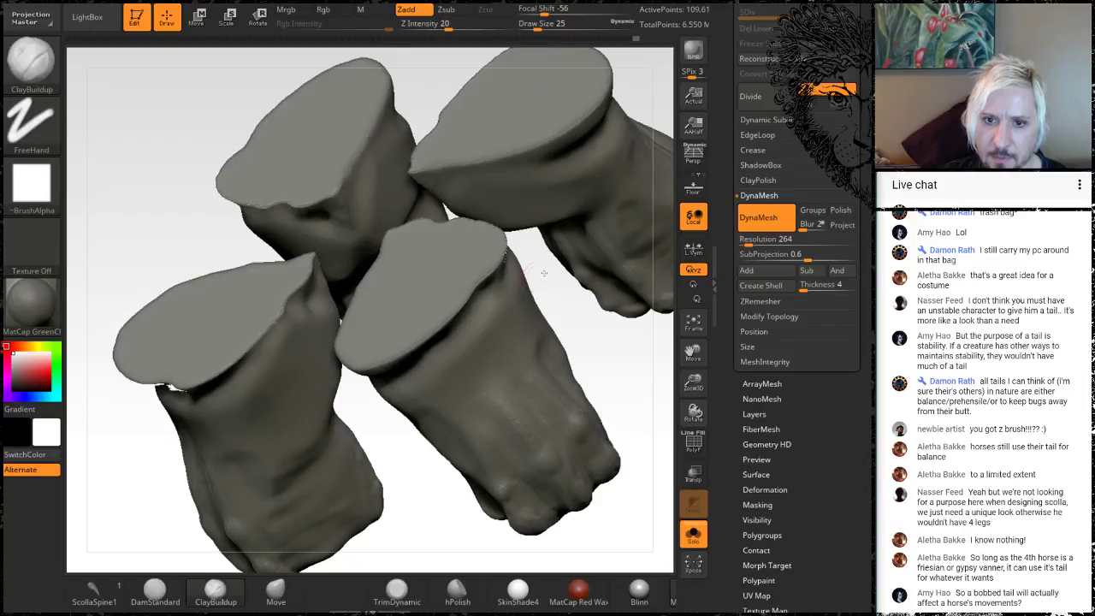
left_click_drag(541, 273, 479, 296)
key("shift")
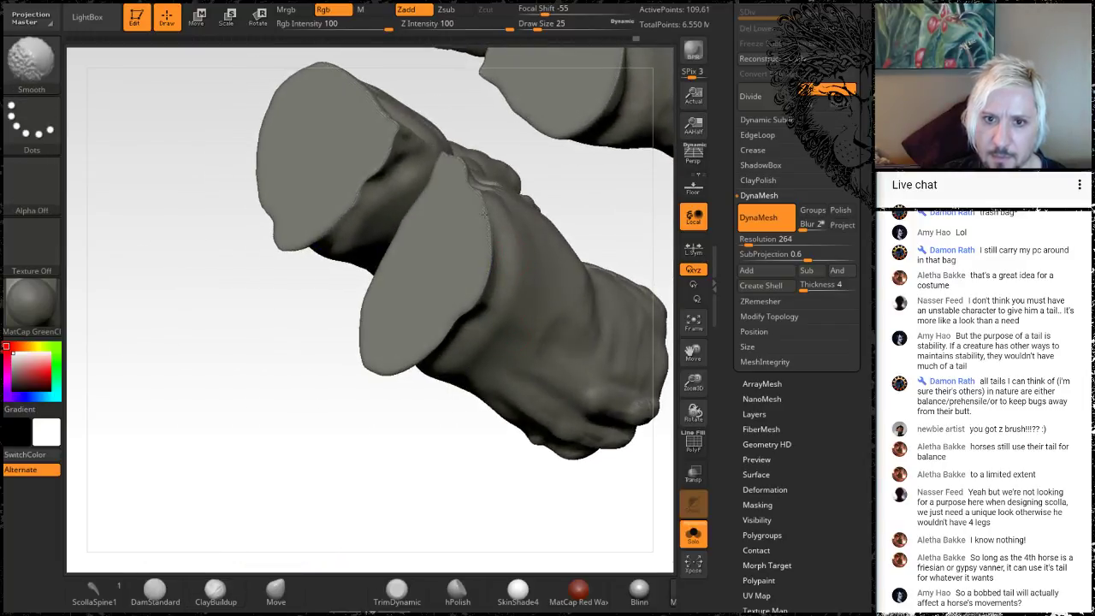
mouse_move(173, 345)
left_mouse_down()
mouse_move(191, 425)
mouse_move(318, 359)
left_mouse_up()
left_click_drag(176, 320, 255, 320)
key("shift")
left_click_drag(452, 212, 471, 233, "shift")
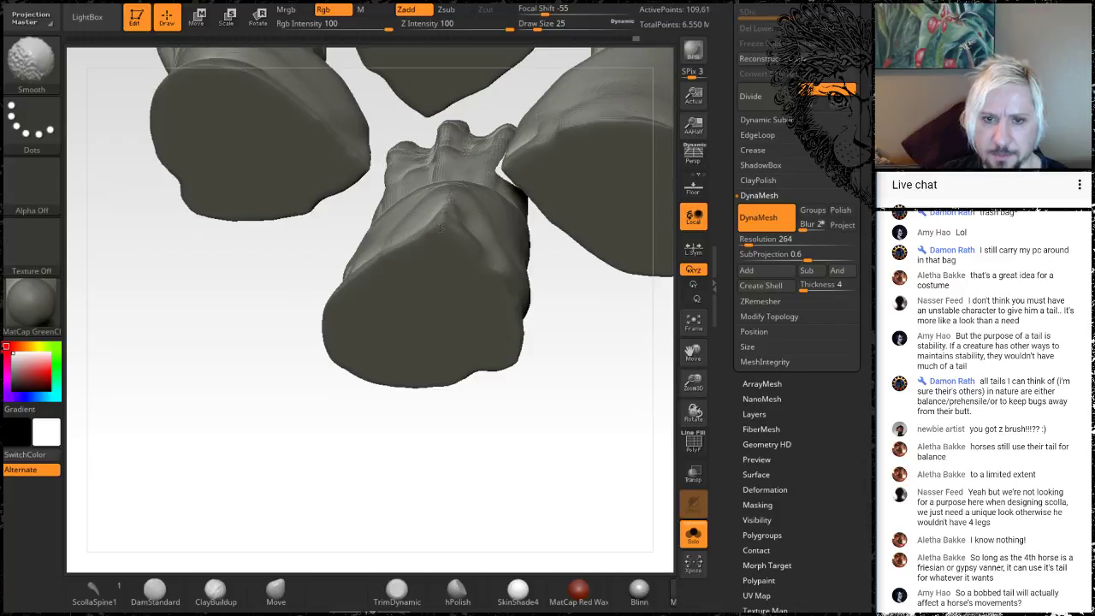
mouse_move(214, 425)
left_mouse_down()
mouse_move(259, 282)
mouse_move(218, 275)
left_mouse_up()
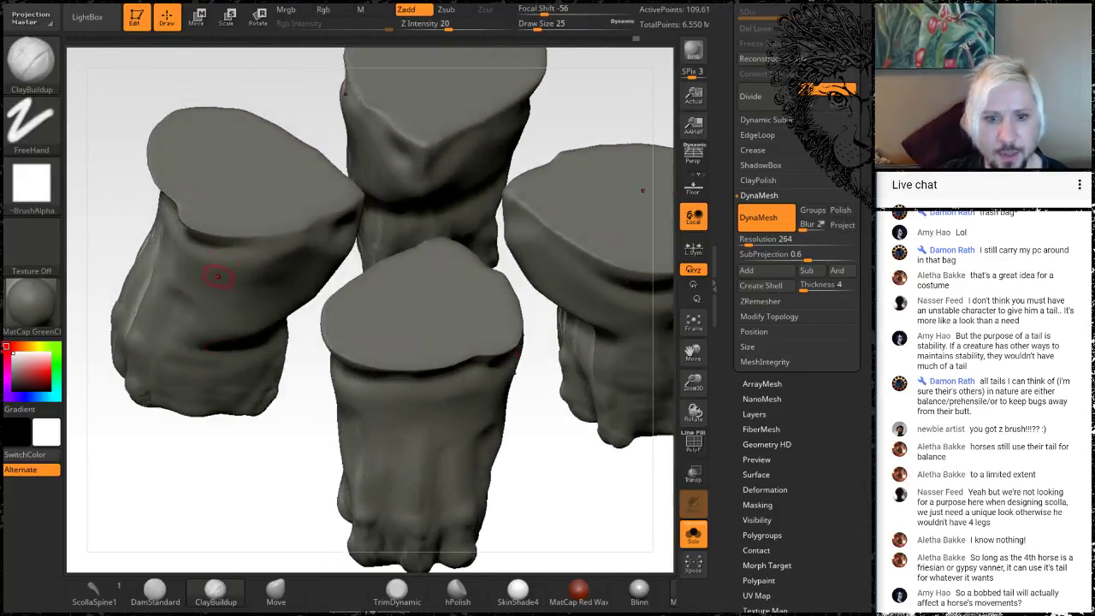
Step: Refine the toe knuckles on the isolated foot with ClayBuildup and smooth the area beneath the outer knuckle
mouse_move(213, 509)
left_mouse_down()
mouse_move(328, 487)
mouse_move(293, 308)
mouse_move(285, 334)
mouse_move(305, 354)
mouse_move(299, 313)
mouse_move(254, 247)
mouse_move(282, 289)
mouse_move(249, 320)
mouse_move(306, 325)
mouse_move(255, 339)
mouse_move(234, 364)
mouse_move(296, 338)
mouse_move(282, 362)
mouse_move(317, 314)
left_mouse_up()
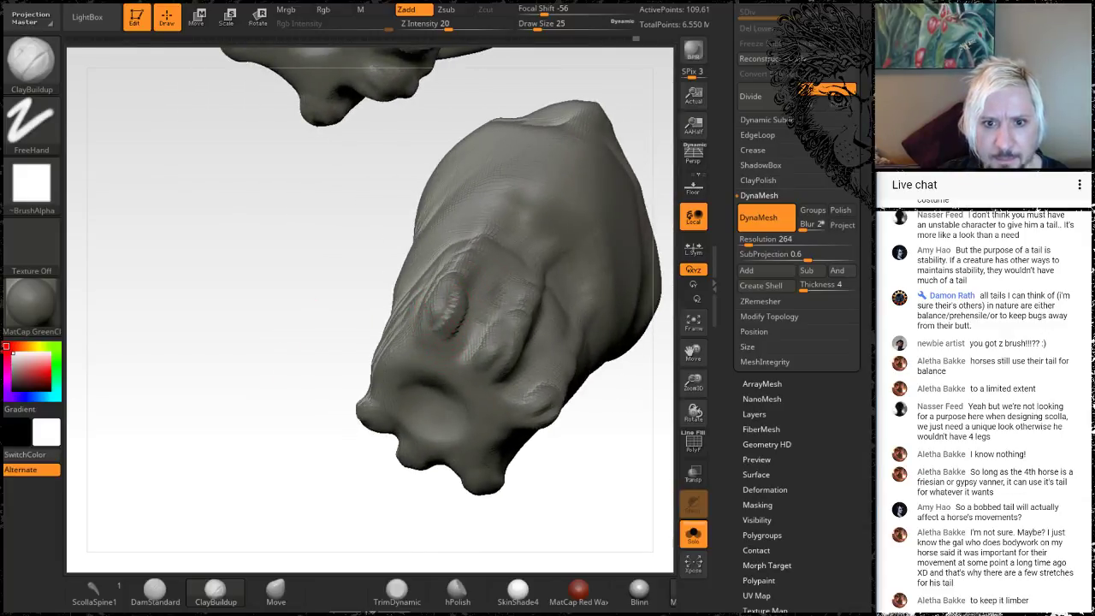
mouse_move(325, 284)
left_mouse_down()
mouse_move(239, 283)
mouse_move(215, 300)
mouse_move(371, 359)
left_mouse_up()
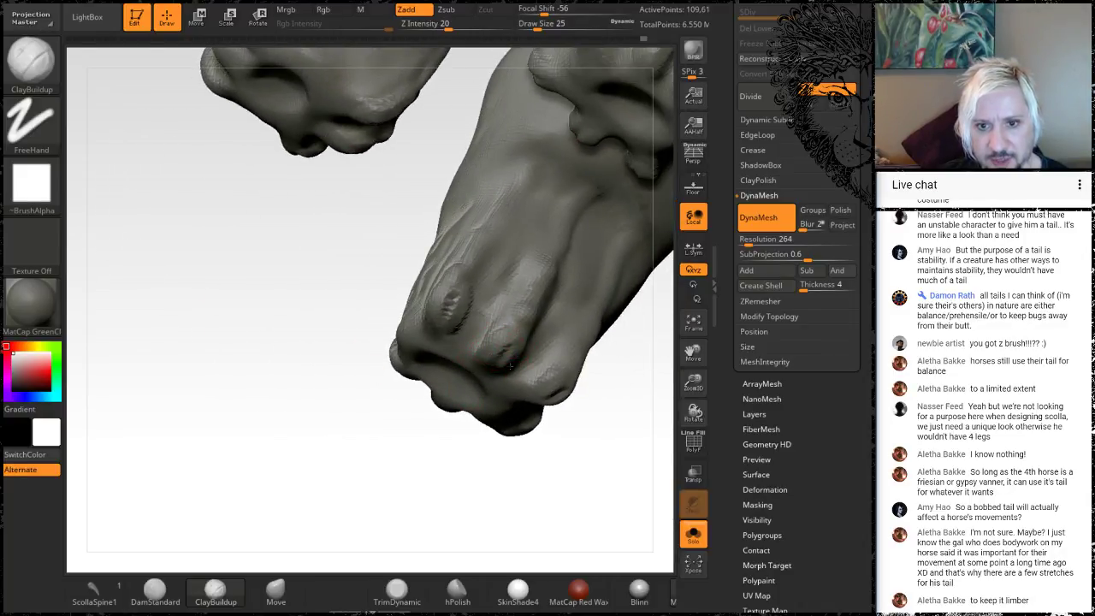
mouse_move(254, 391)
left_mouse_down()
mouse_move(249, 232)
mouse_move(266, 198)
mouse_move(371, 298)
left_mouse_up()
key("shift")
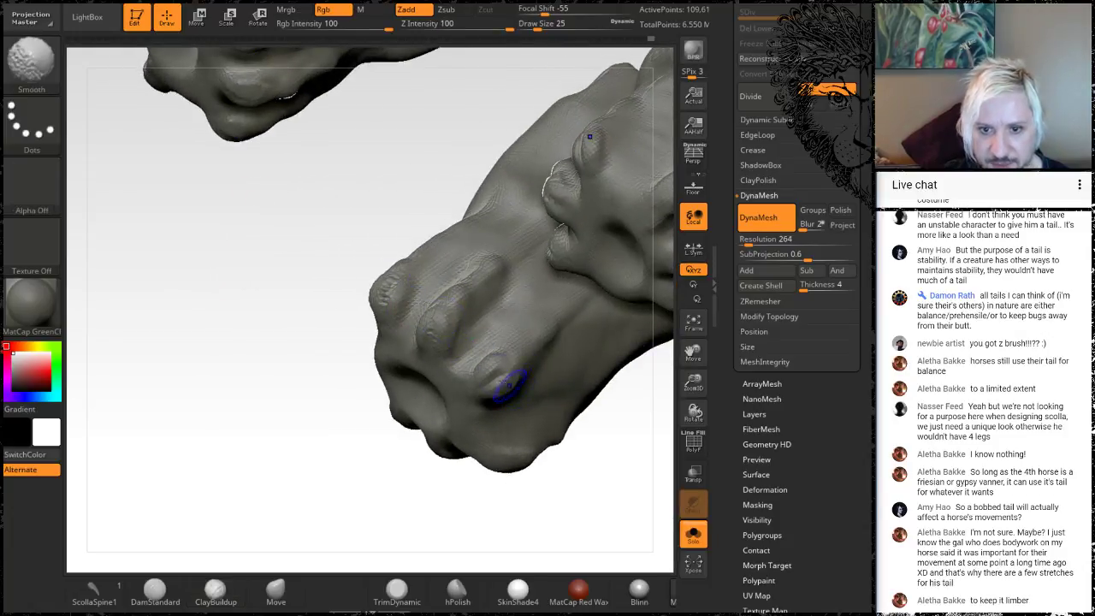
left_click_drag(509, 386, 503, 356, "shift")
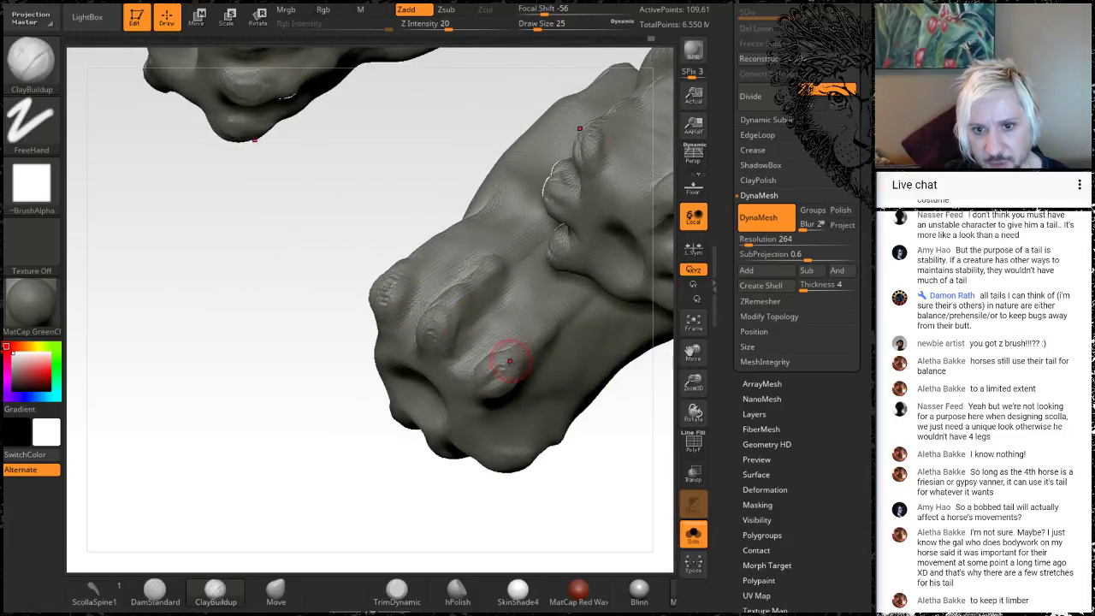
left_click_drag(245, 410, 215, 317)
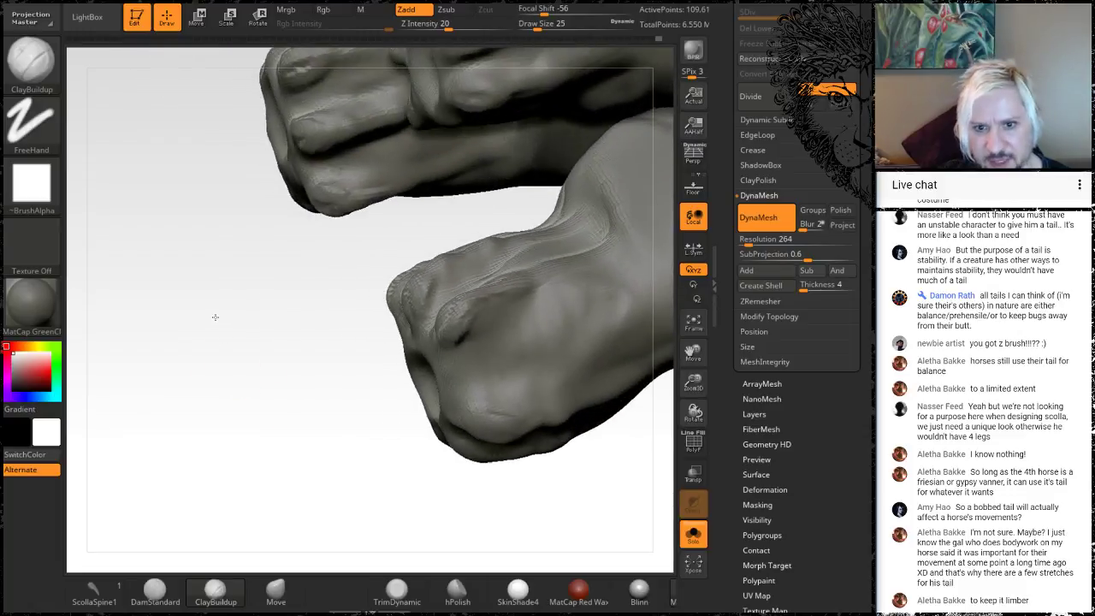
mouse_move(207, 459)
left_mouse_down()
mouse_move(291, 417)
mouse_move(296, 479)
left_mouse_up()
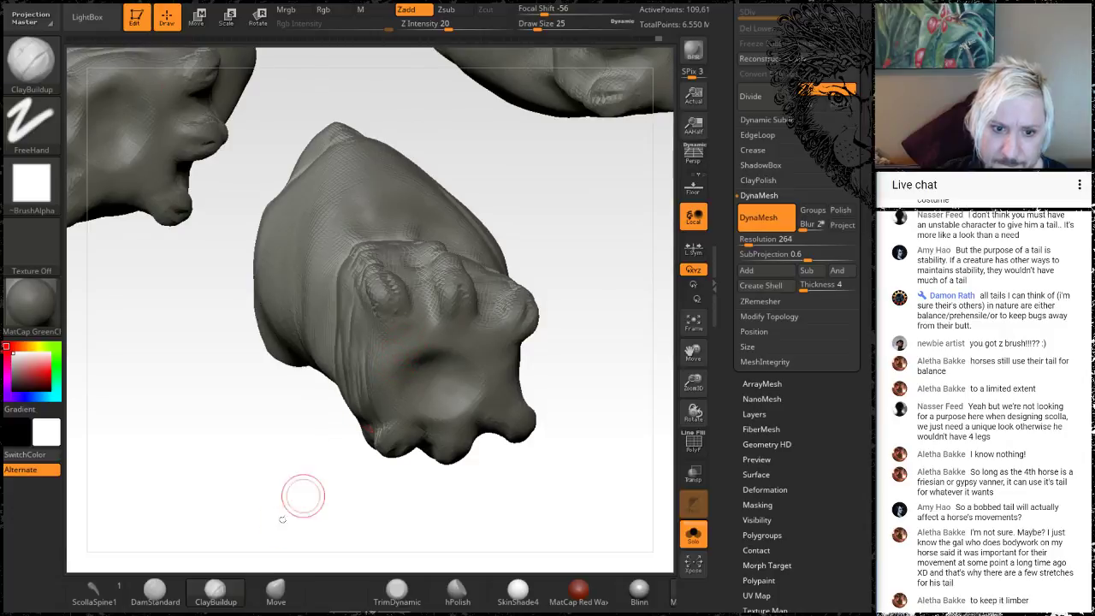
Step: Carve creases between the toe knuckles at the edge of the foot's sole with DamStandard
left_click(154, 589)
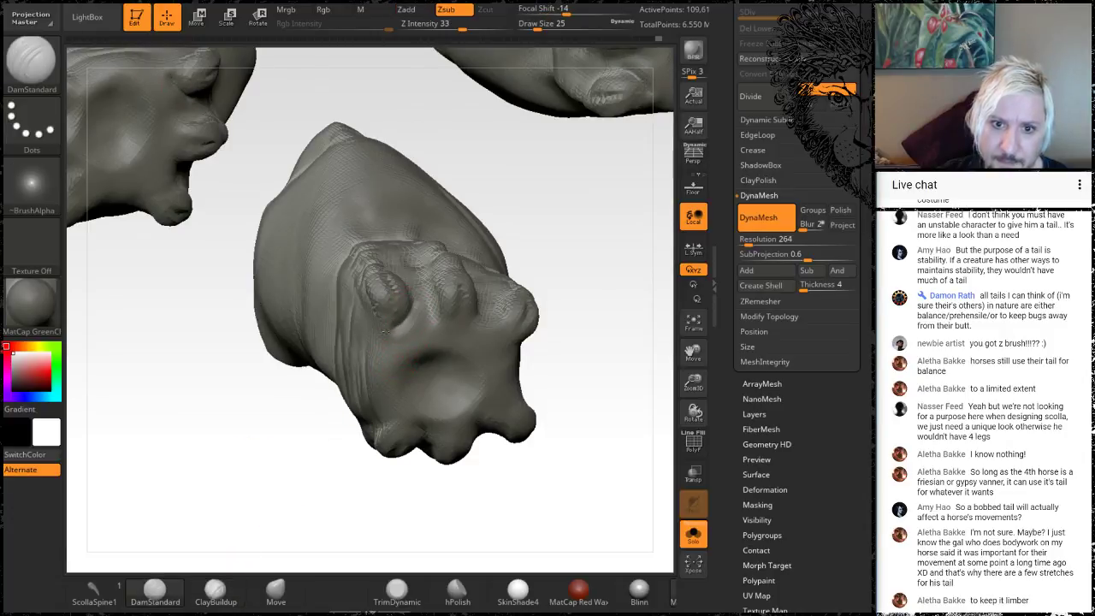
left_click_drag(435, 316, 469, 319)
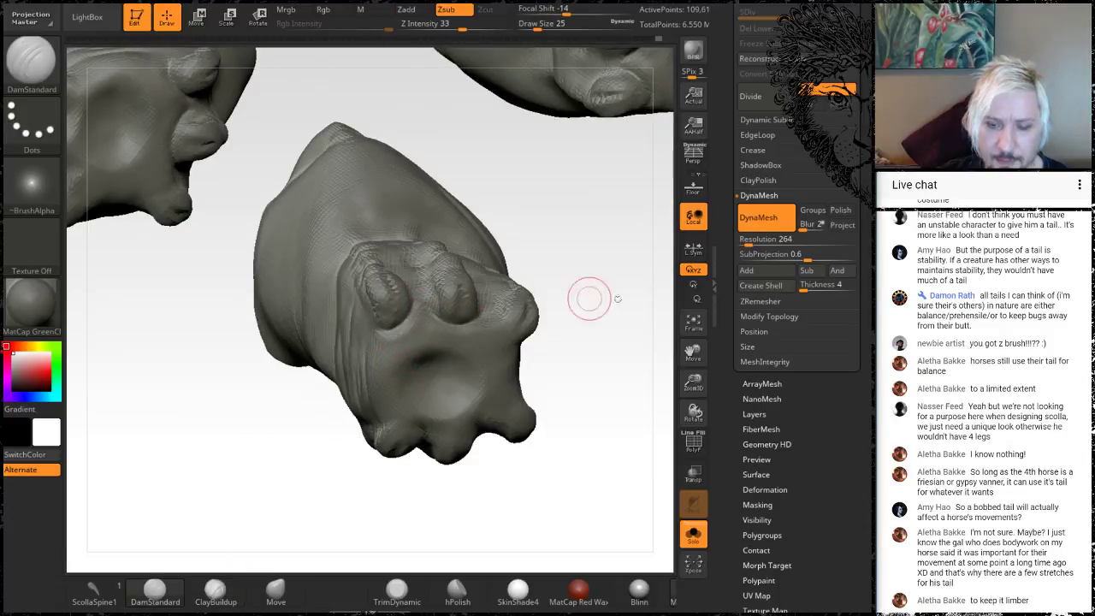
left_click_drag(590, 298, 506, 317)
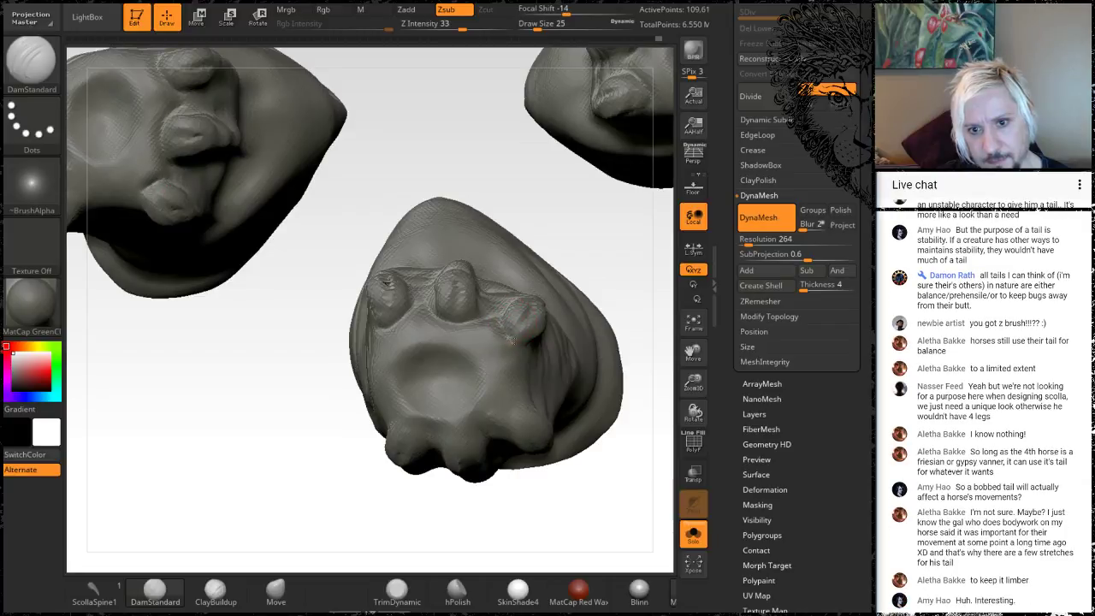
left_click_drag(618, 301, 606, 212, "alt")
left_click_drag(613, 238, 596, 260)
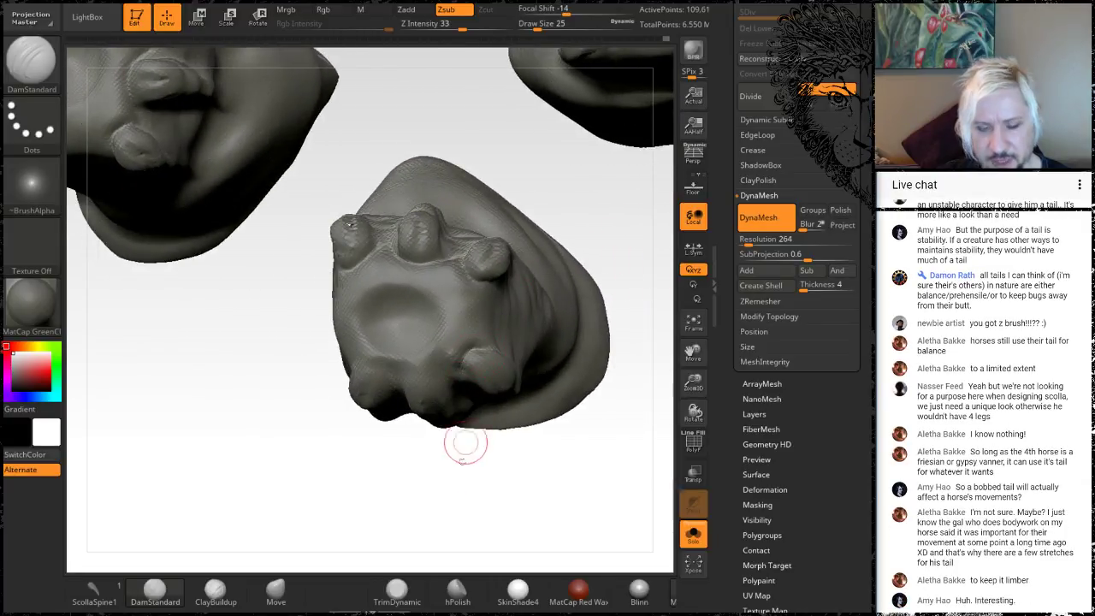
left_click_drag(465, 443, 446, 401)
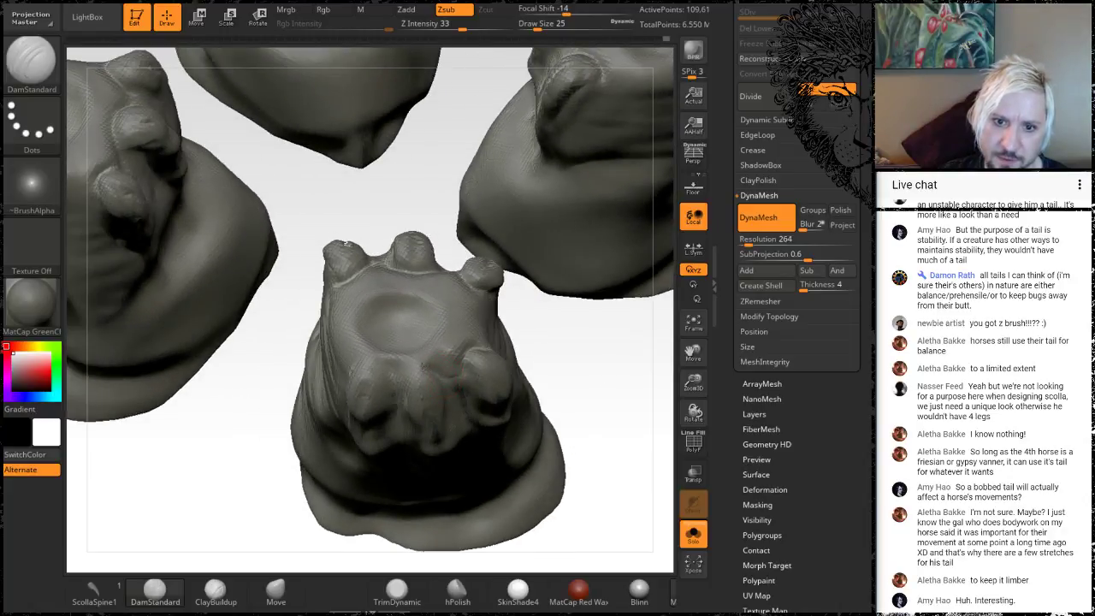
left_click_drag(195, 424, 248, 428)
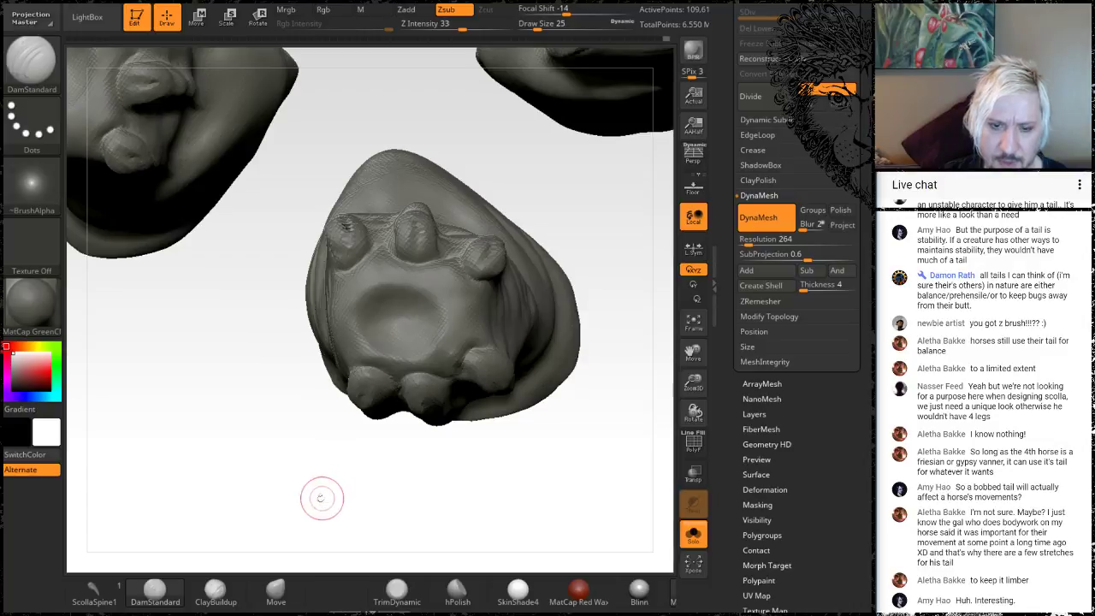
mouse_move(318, 493)
left_mouse_down()
mouse_move(354, 498)
mouse_move(366, 363)
left_mouse_up()
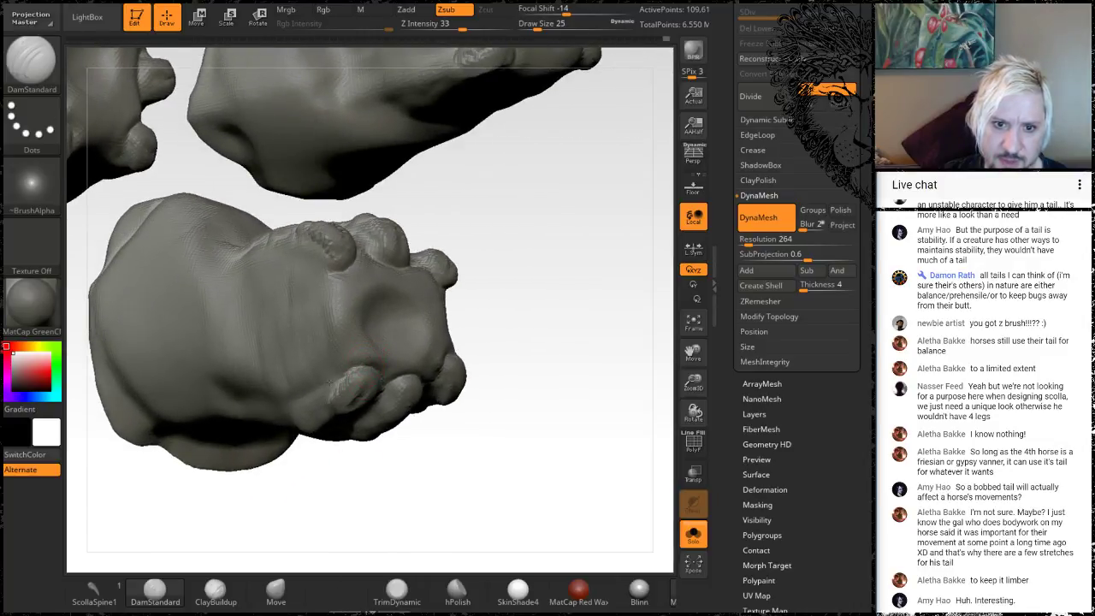
Step: Define the crease beside the outer toe on the foot's side with DamStandard and smooth the surface next to it
left_click_drag(555, 296, 403, 369)
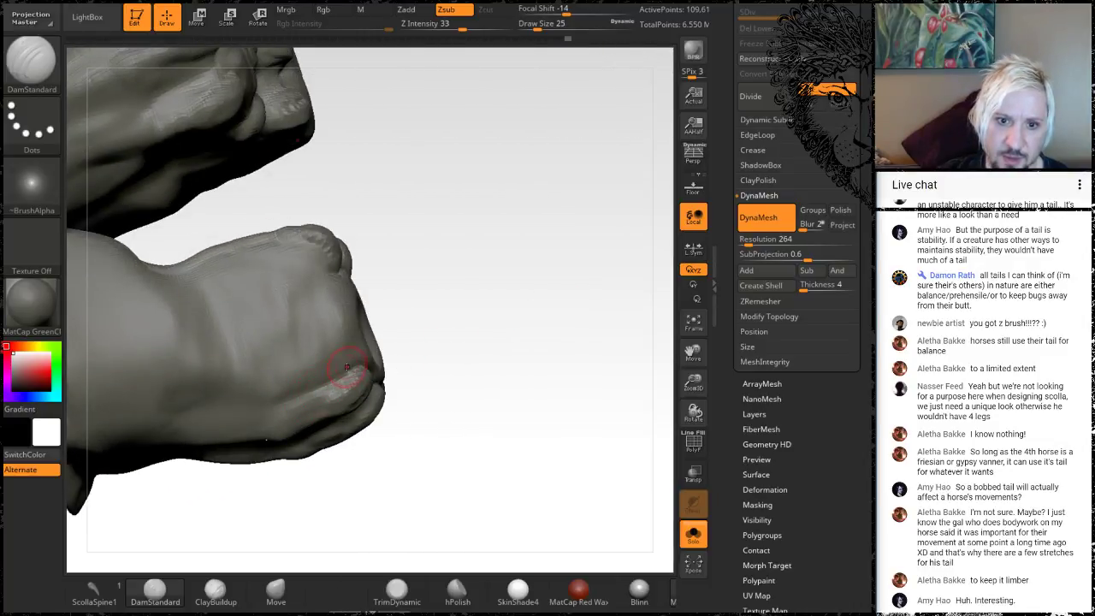
mouse_move(443, 247)
left_mouse_down()
mouse_move(469, 308)
mouse_move(443, 273)
mouse_move(362, 323)
left_mouse_up()
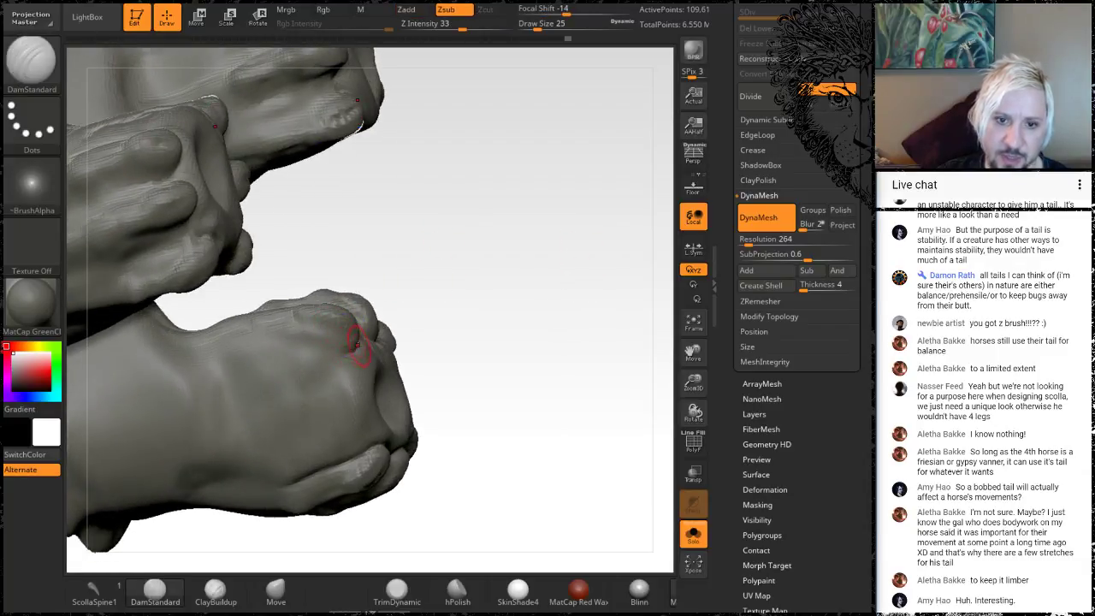
mouse_move(472, 237)
left_mouse_down()
mouse_move(453, 269)
mouse_move(496, 270)
mouse_move(318, 306)
left_mouse_up()
key("shift")
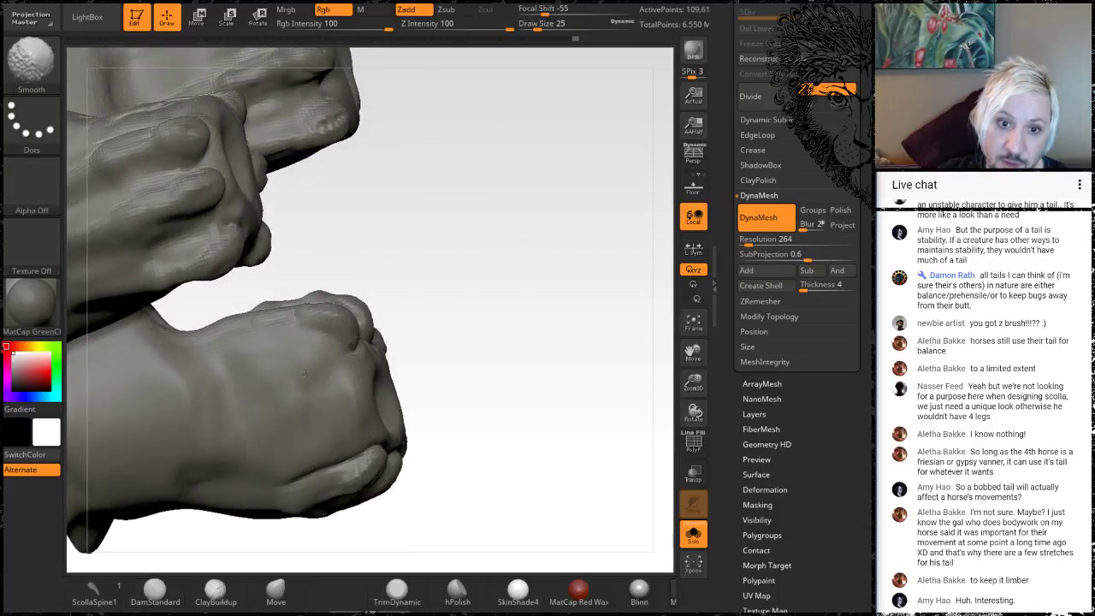
mouse_move(305, 373)
left_mouse_down("shift")
mouse_move(324, 333)
mouse_move(295, 335)
left_mouse_up("shift")
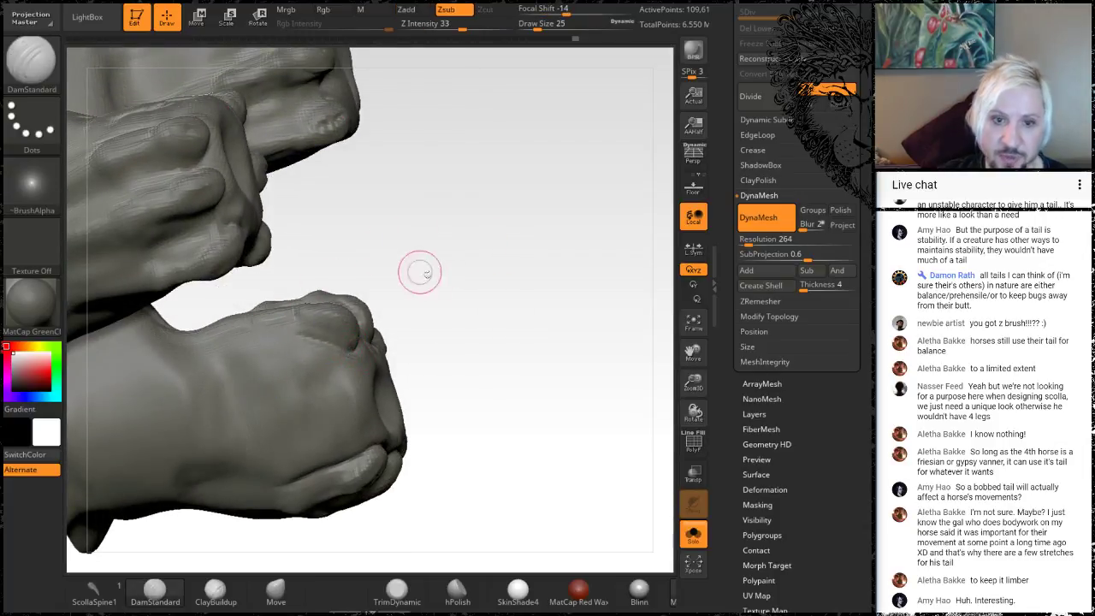
left_click_drag(419, 272, 435, 245)
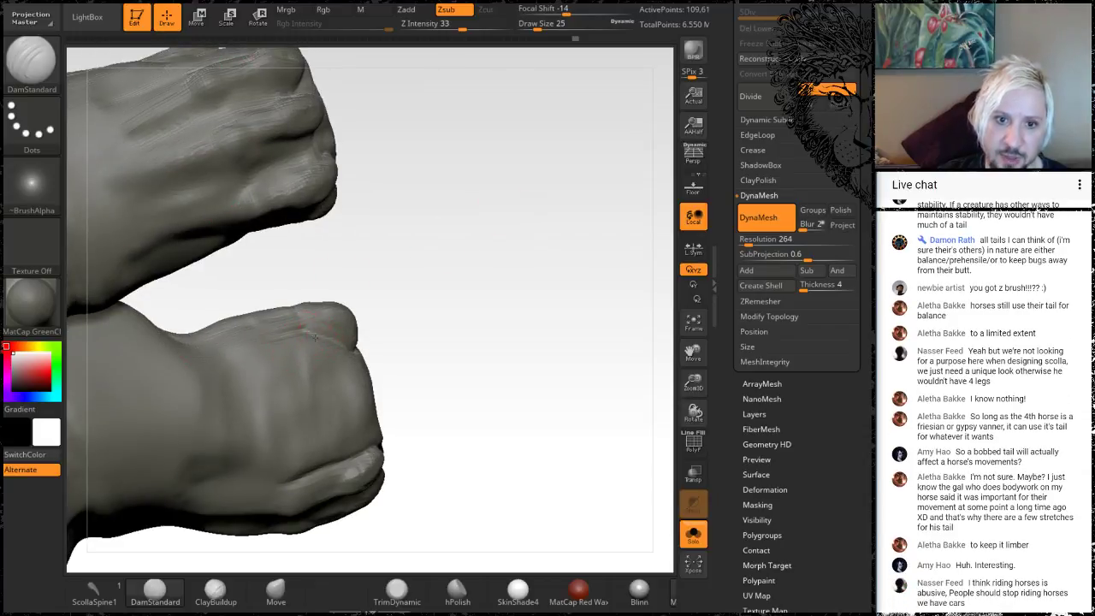
left_click_drag(452, 301, 433, 333)
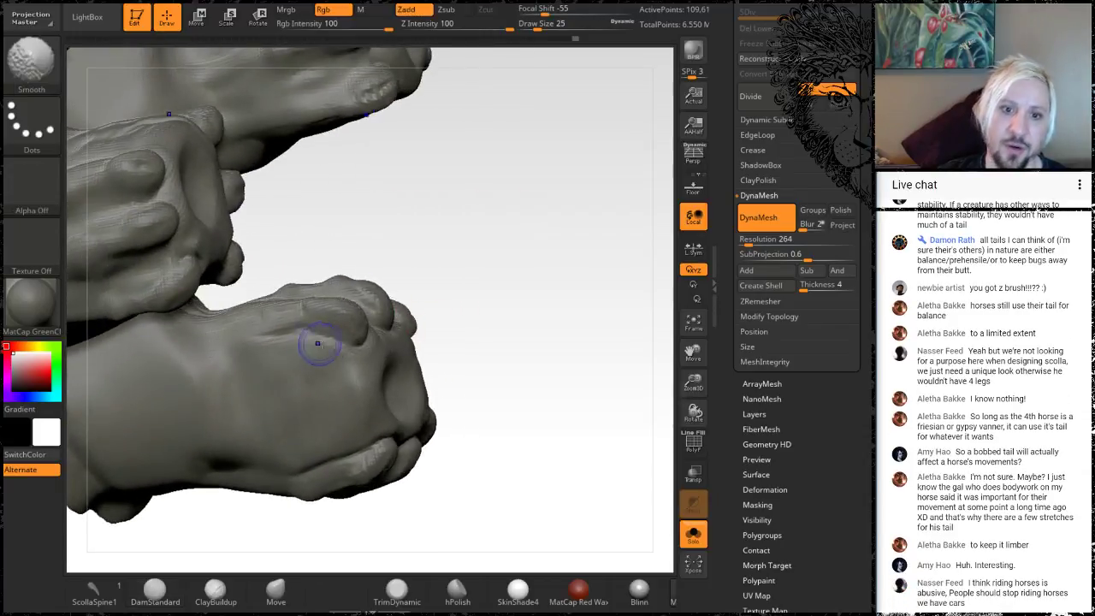
mouse_move(317, 342)
left_mouse_down("shift")
mouse_move(332, 351)
mouse_move(264, 351)
left_mouse_up("shift")
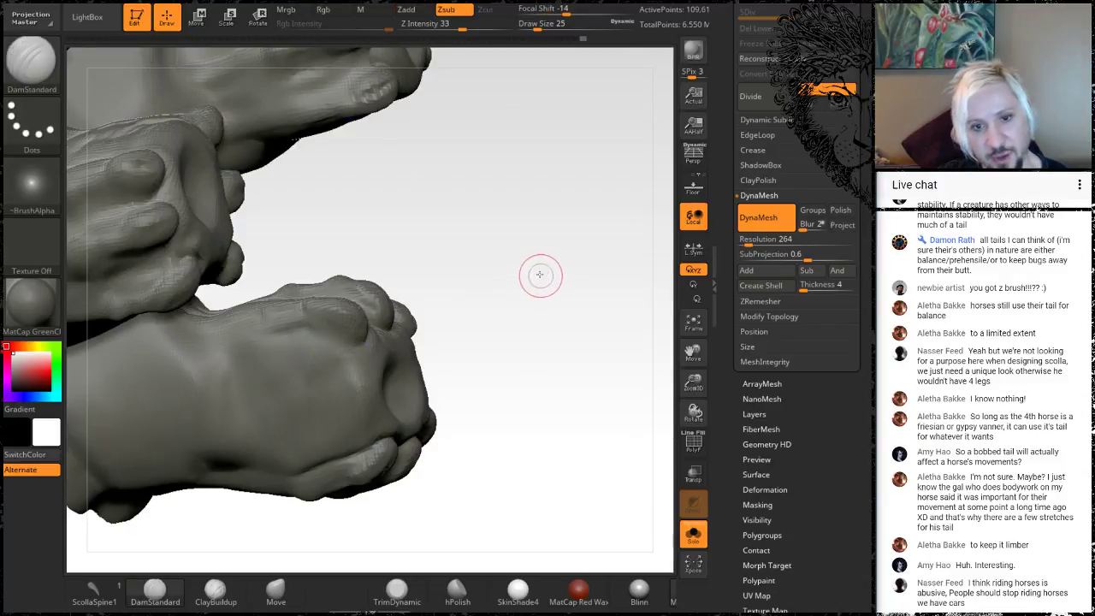
Step: Carve DamStandard grooves from between the toes up along the tendon ridges on the side of the foot
mouse_move(541, 276)
left_mouse_down()
mouse_move(527, 310)
mouse_move(560, 216)
mouse_move(564, 292)
mouse_move(445, 289)
left_mouse_up()
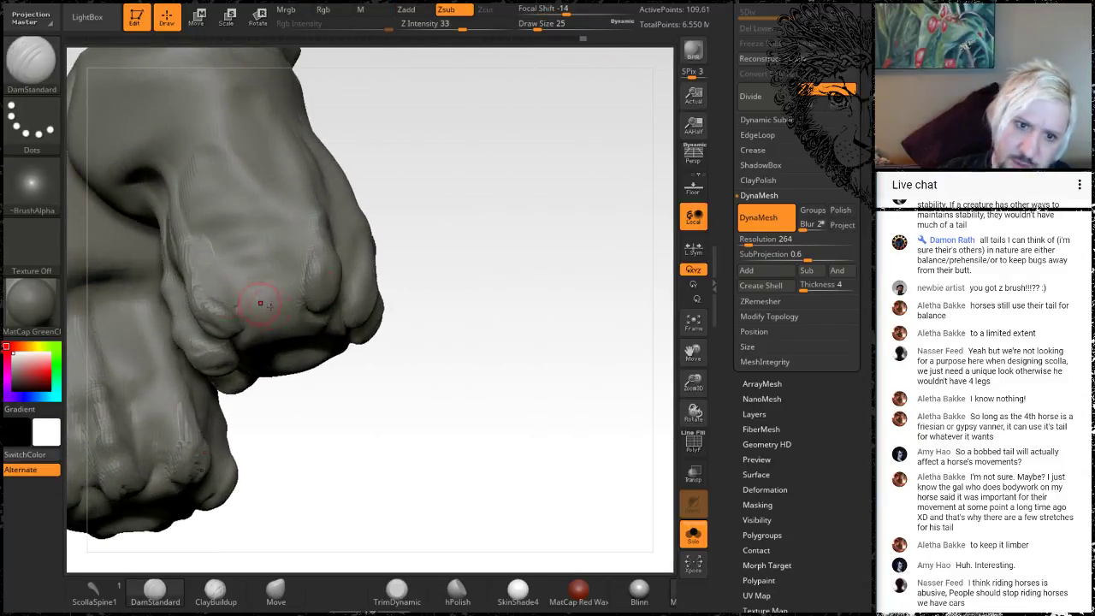
left_click_drag(242, 330, 205, 237)
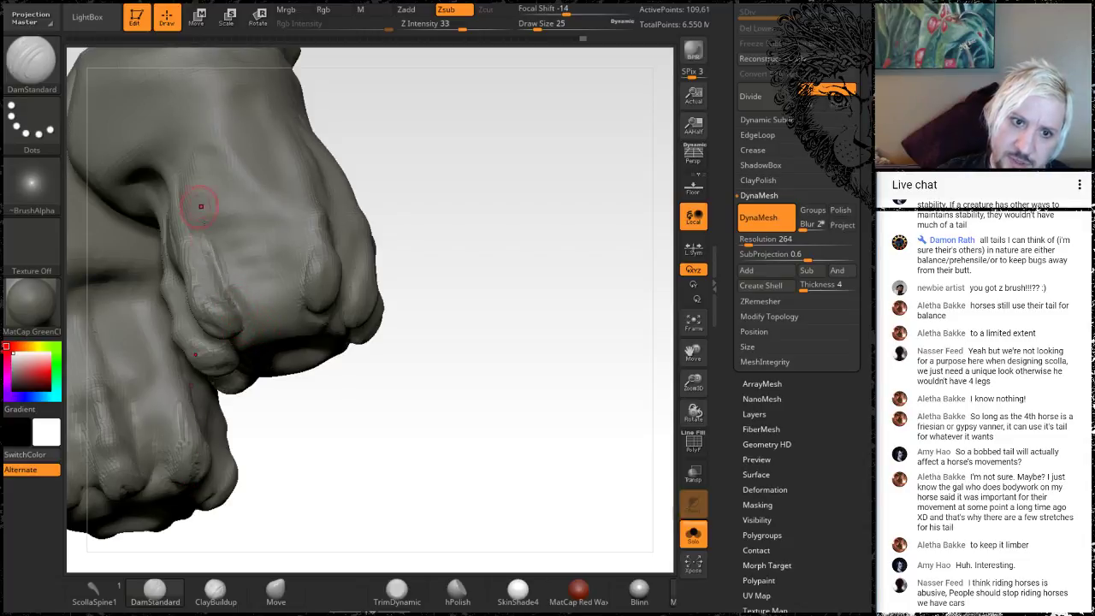
left_click_drag(229, 284, 200, 246)
mouse_move(467, 195)
left_mouse_down()
mouse_move(487, 173)
mouse_move(495, 231)
mouse_move(479, 236)
left_mouse_up()
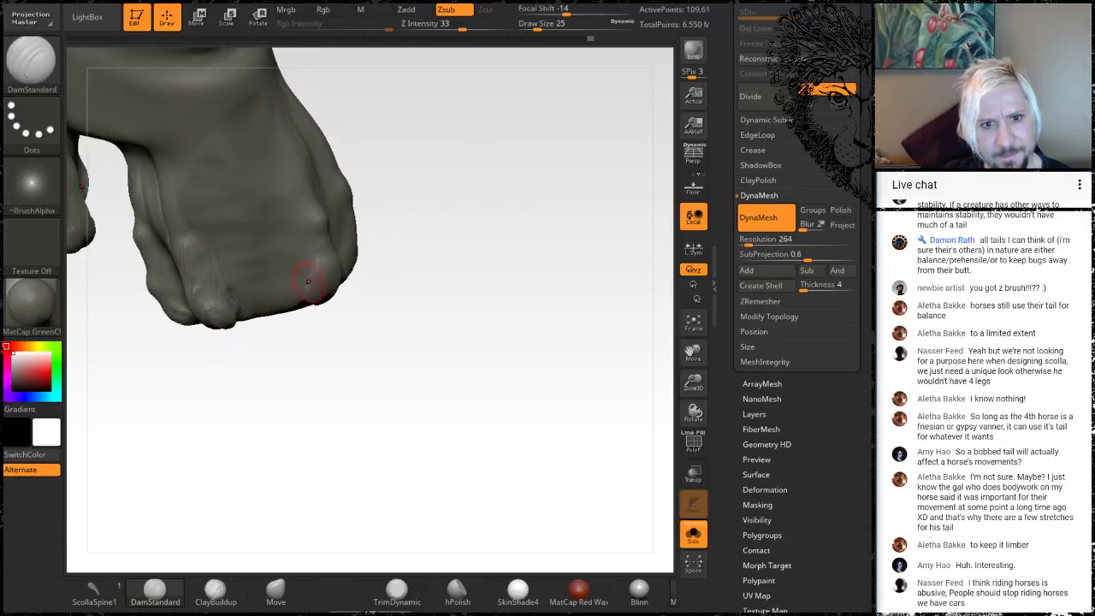
left_click_drag(301, 304, 305, 250)
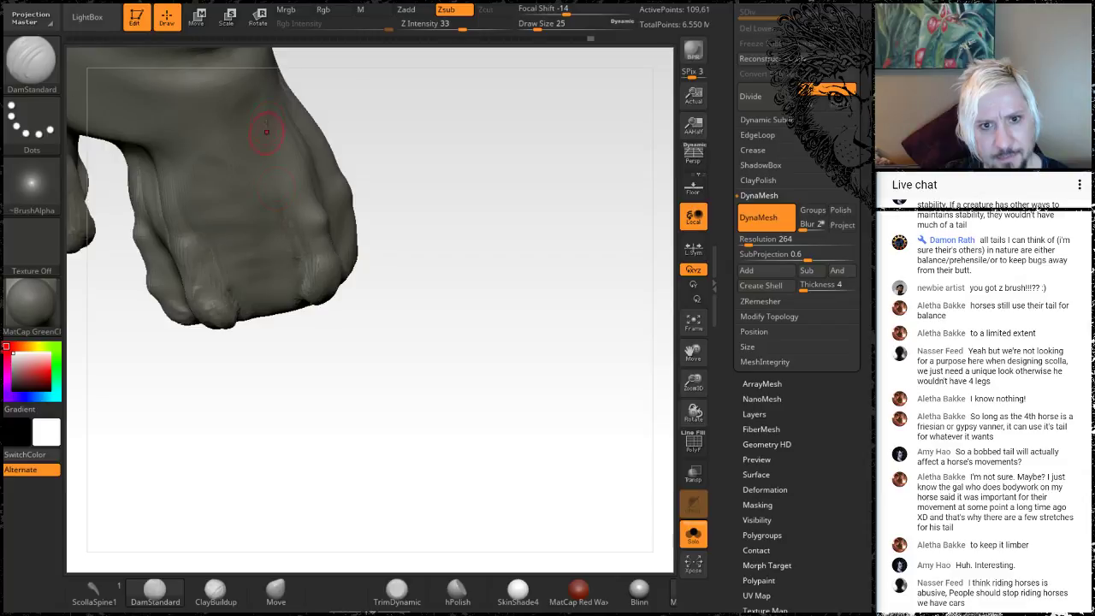
left_click_drag(455, 289, 409, 249)
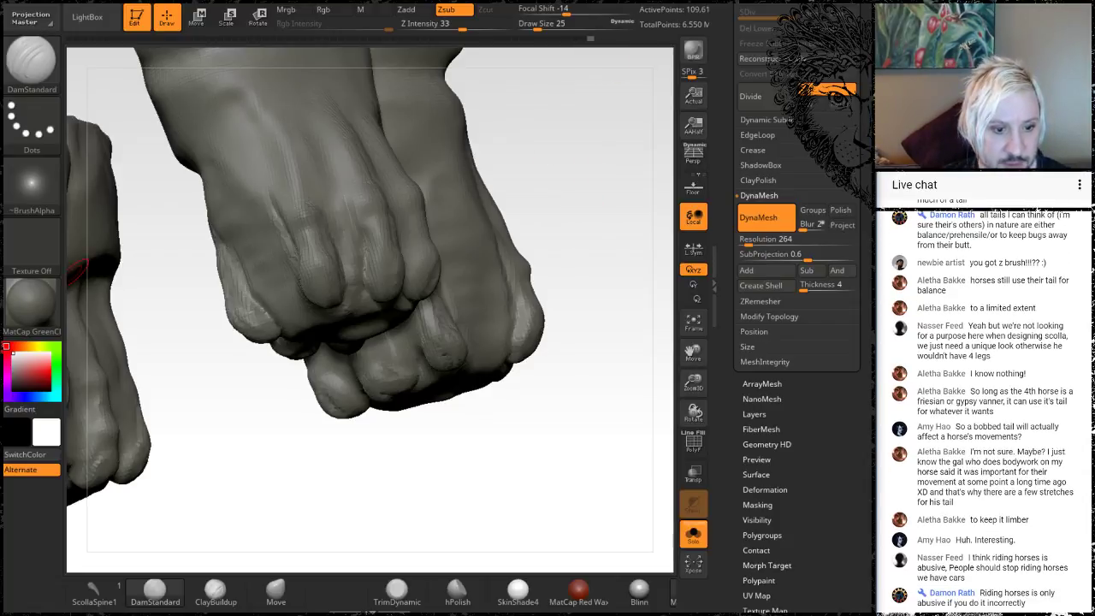
Step: Switch to Chrome and search Google for "physiognomy definition"
key("alt+Tab")
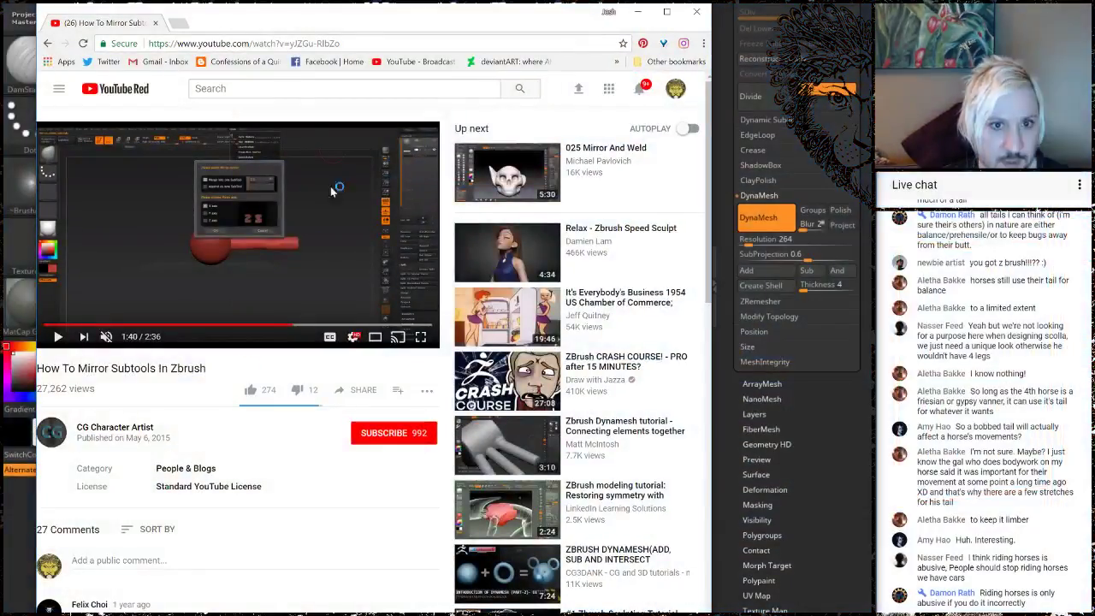
left_click(253, 47)
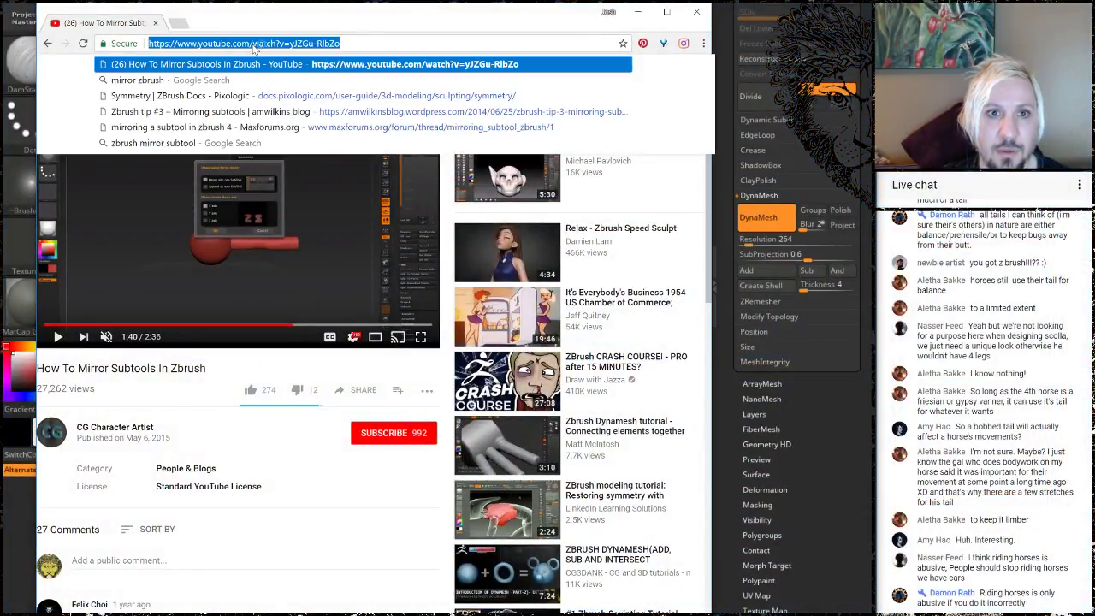
type("phy")
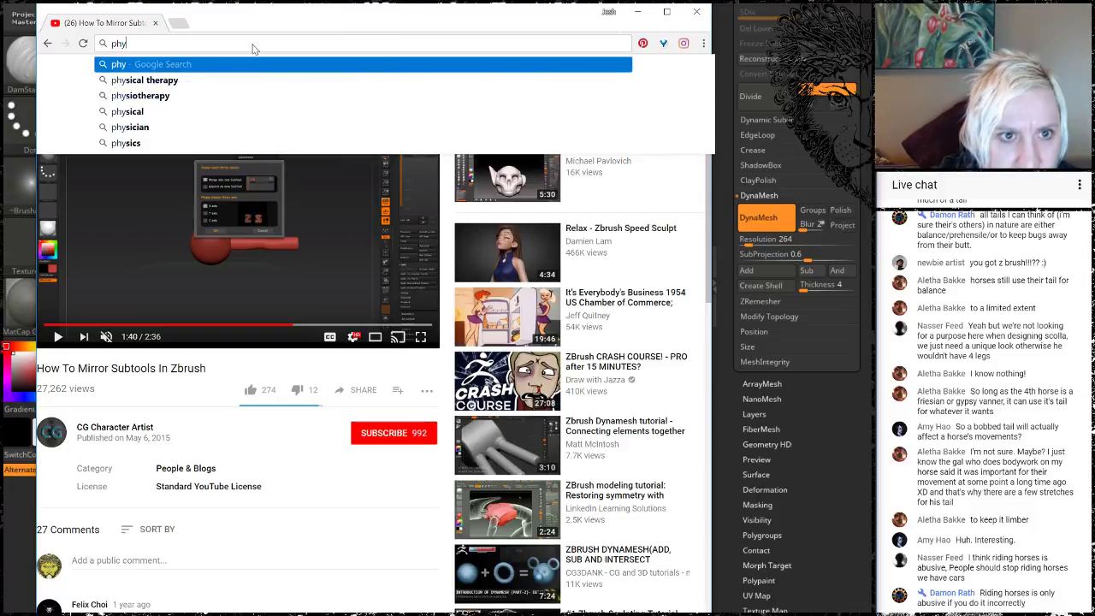
type("si")
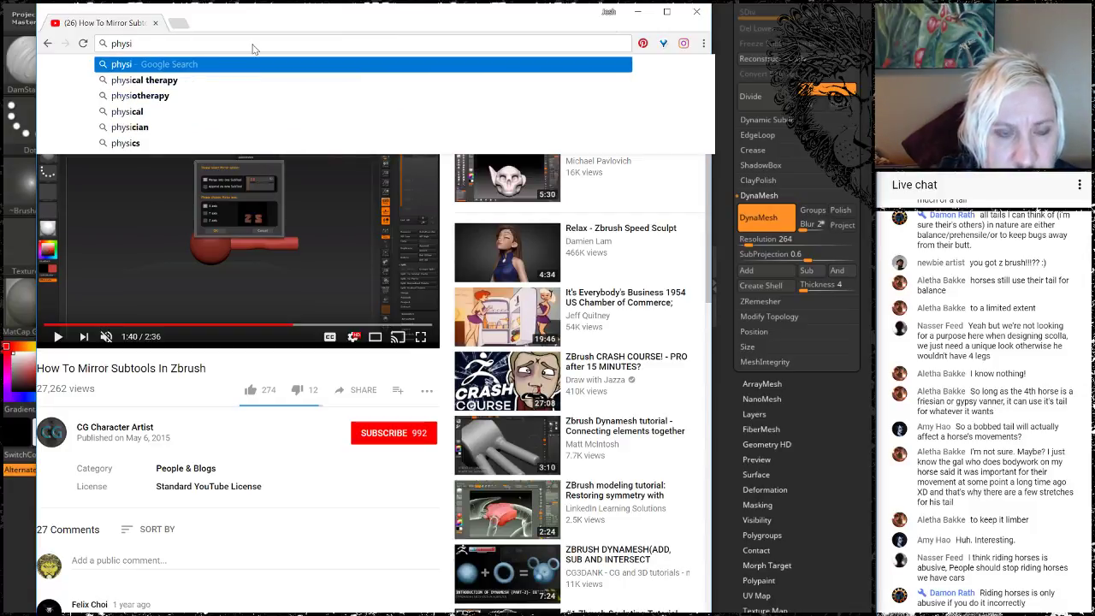
type("ogna")
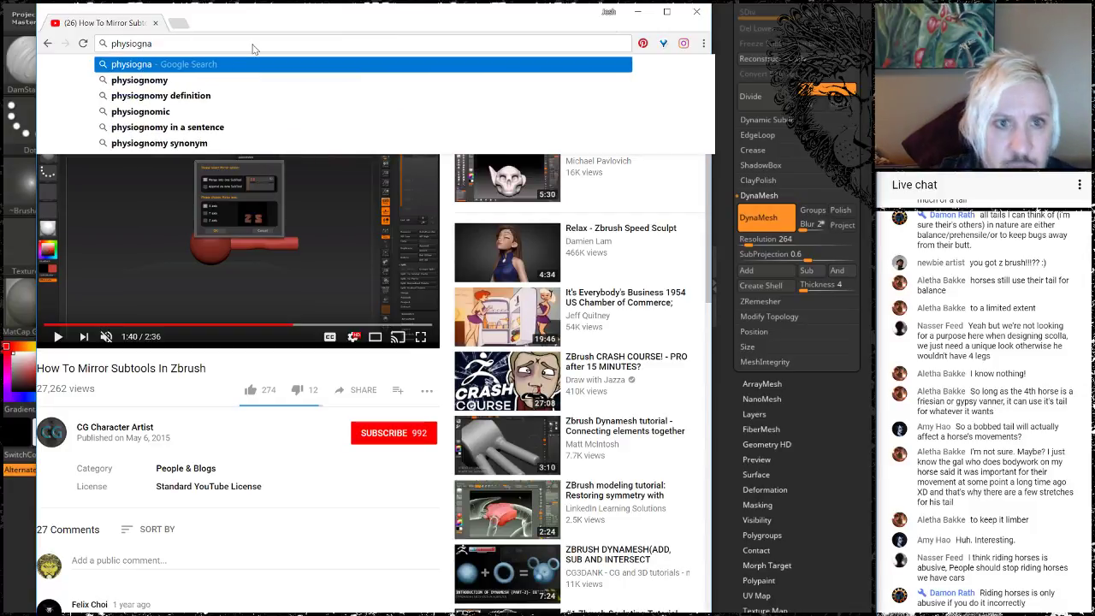
left_click(227, 95)
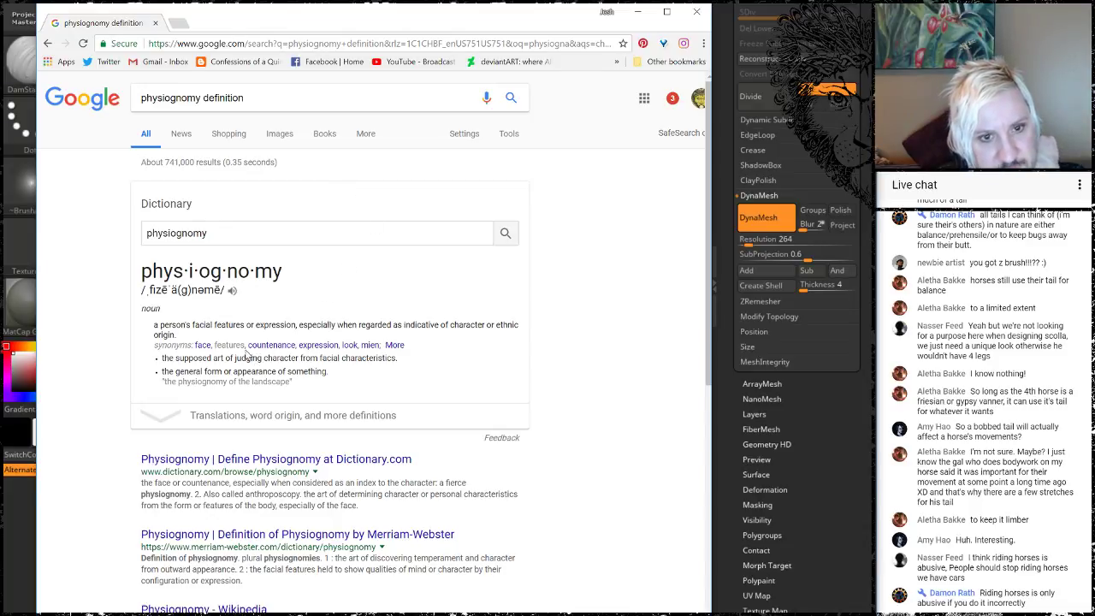
Step: Look up "physiology" in Google's dictionary, read its definition, and return to ZBrush
left_click_drag(214, 233, 78, 232)
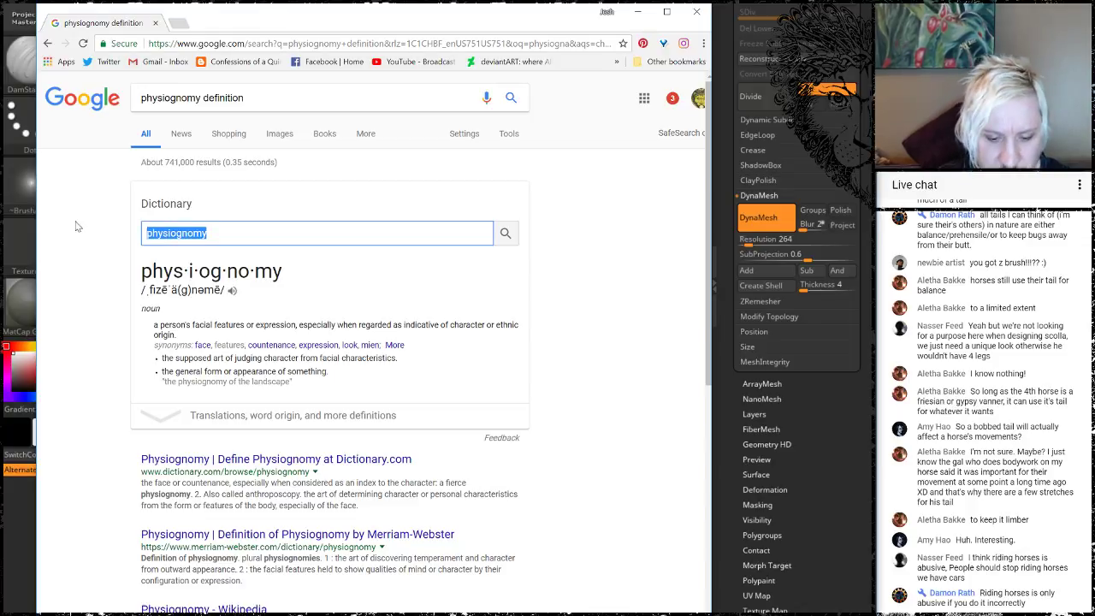
type("ph")
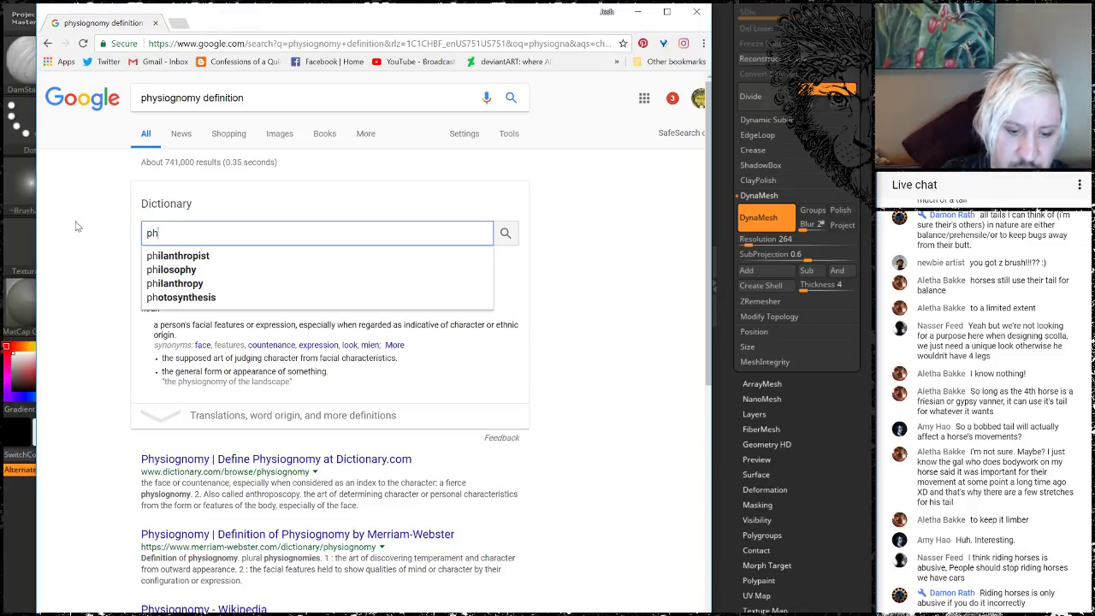
type("ysi")
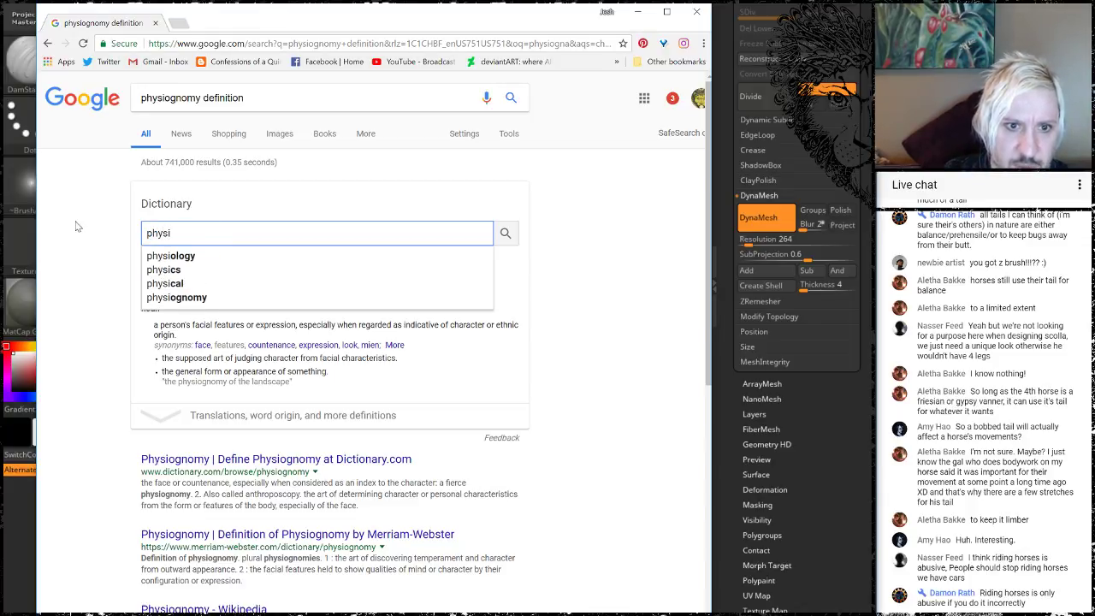
left_click(167, 256)
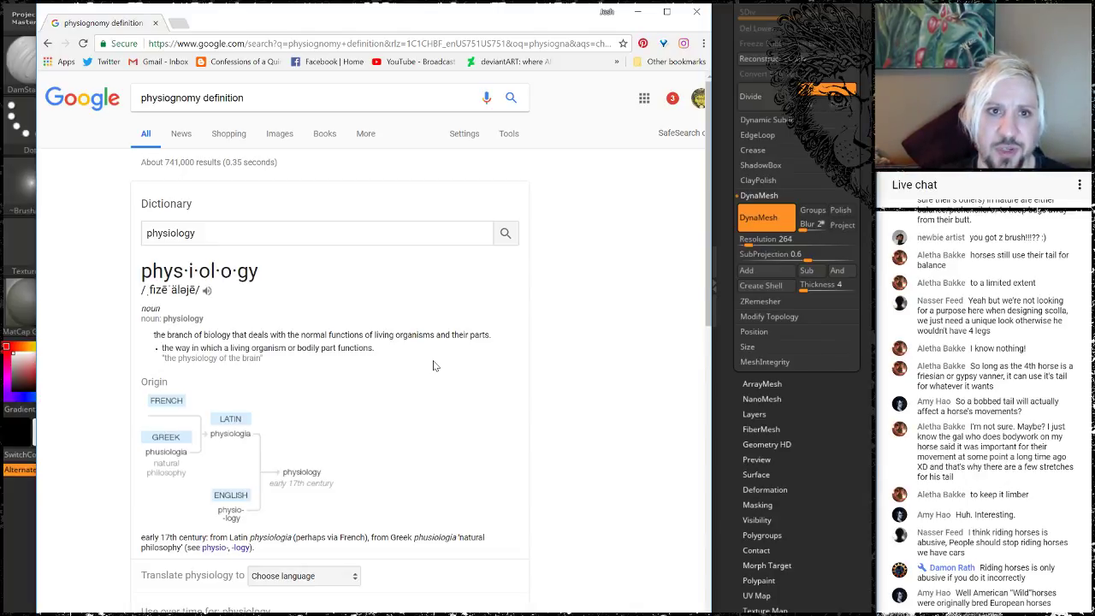
left_click(637, 11)
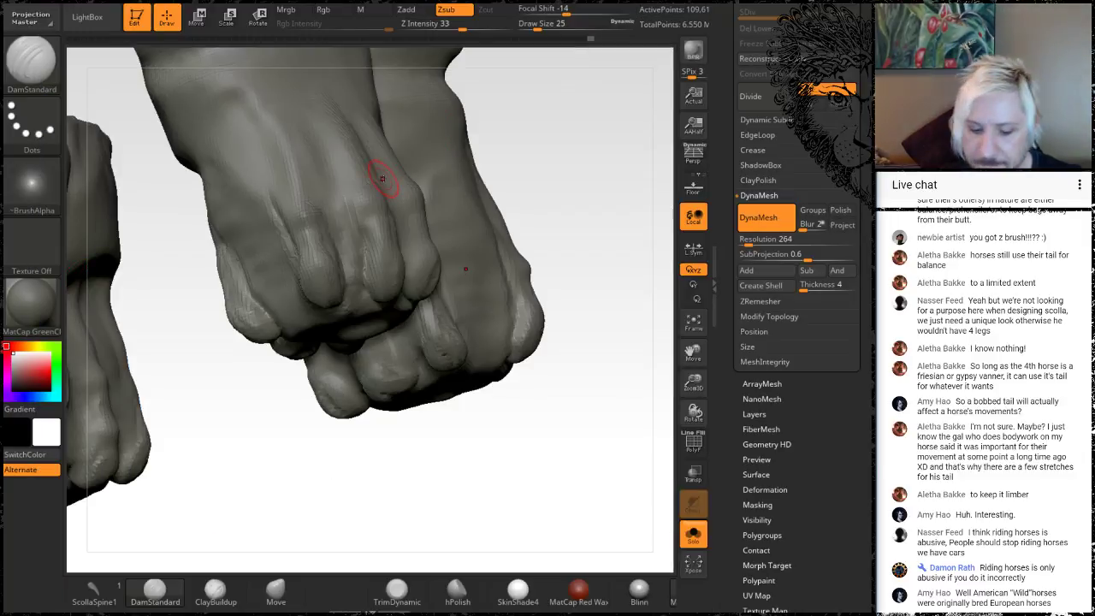
Step: Carve a stack of curved crosswise wrinkles between the two tendon ridges on the foot with DamStandard
mouse_move(582, 203)
left_mouse_down()
mouse_move(566, 427)
mouse_move(489, 391)
left_mouse_up()
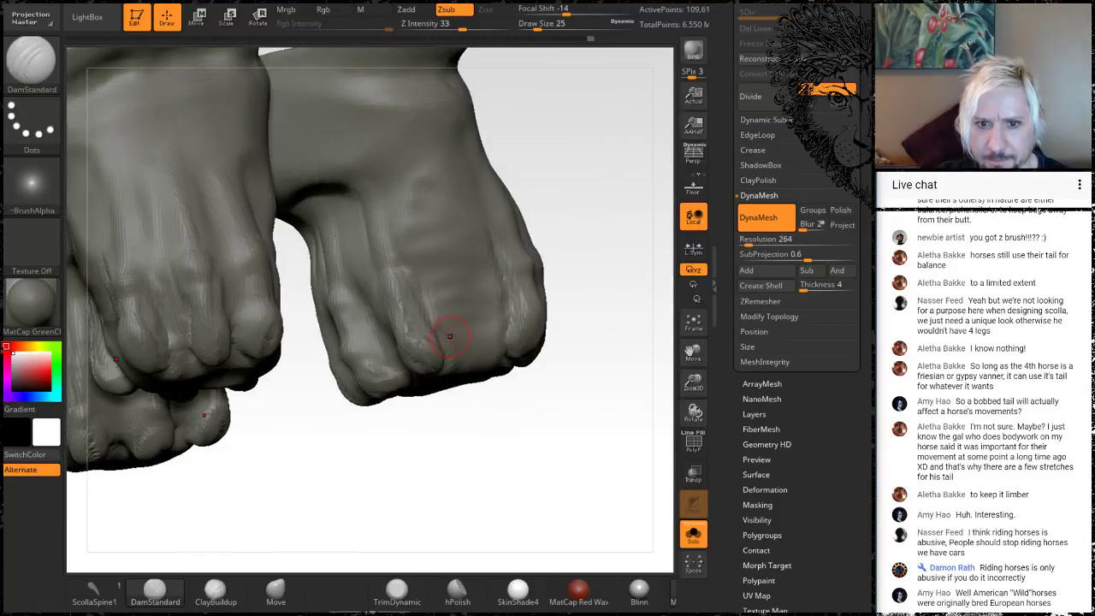
left_click_drag(430, 319, 510, 291)
left_click_drag(422, 281, 492, 262)
left_click_drag(417, 259, 467, 241)
mouse_move(408, 248)
left_mouse_down()
mouse_move(451, 219)
mouse_move(442, 188)
left_mouse_up()
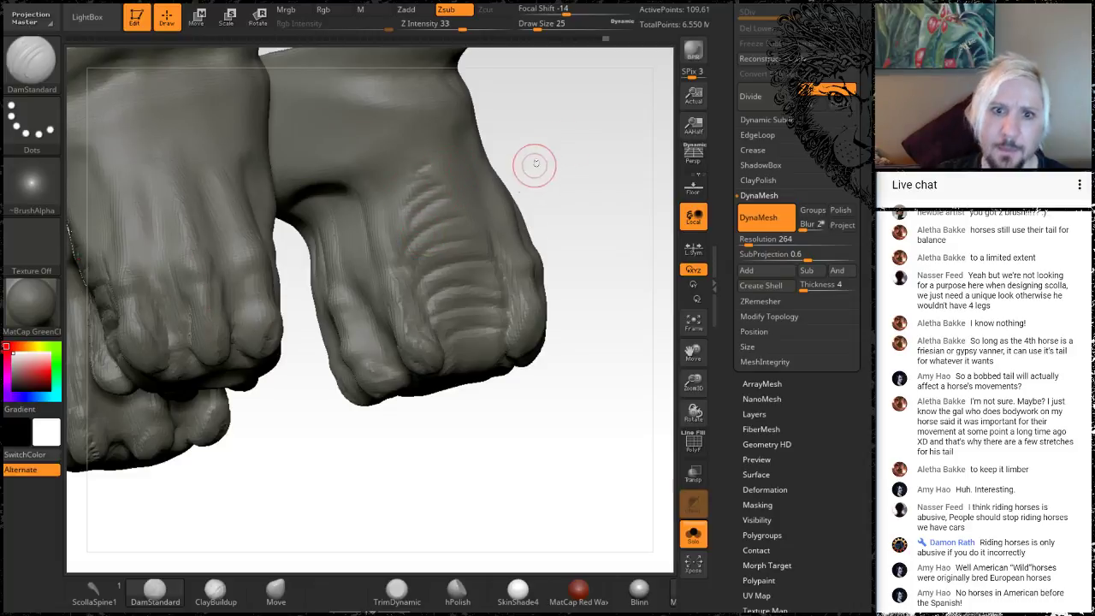
Step: Carve curved DamStandard creases across the ankle above the toes, continuing around the side of the foot
left_click_drag(533, 164, 341, 217)
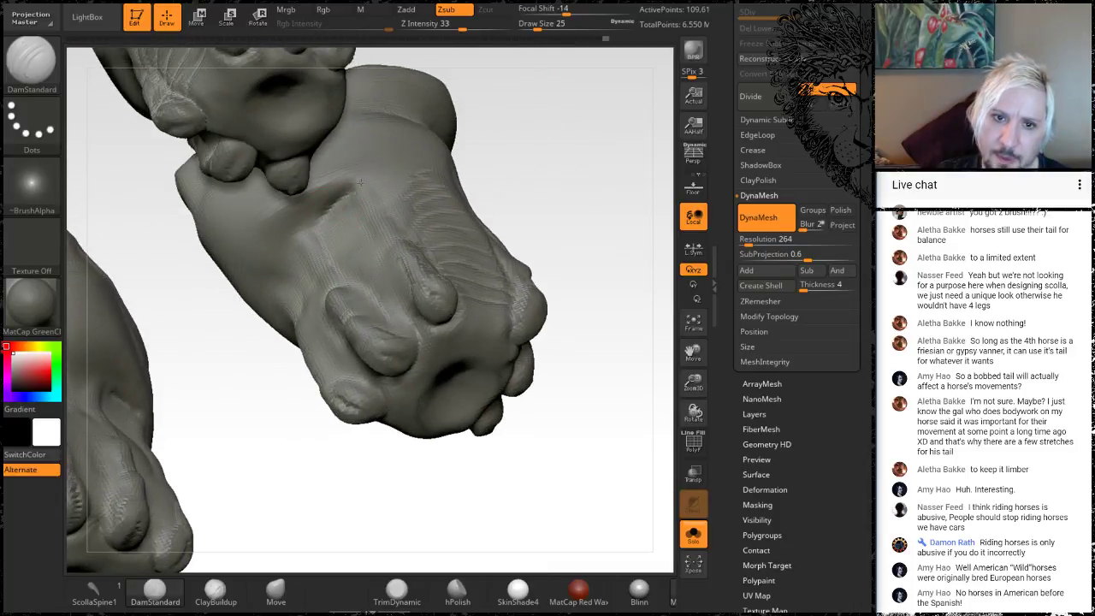
left_click_drag(496, 159, 416, 186)
left_click_drag(537, 215, 355, 214)
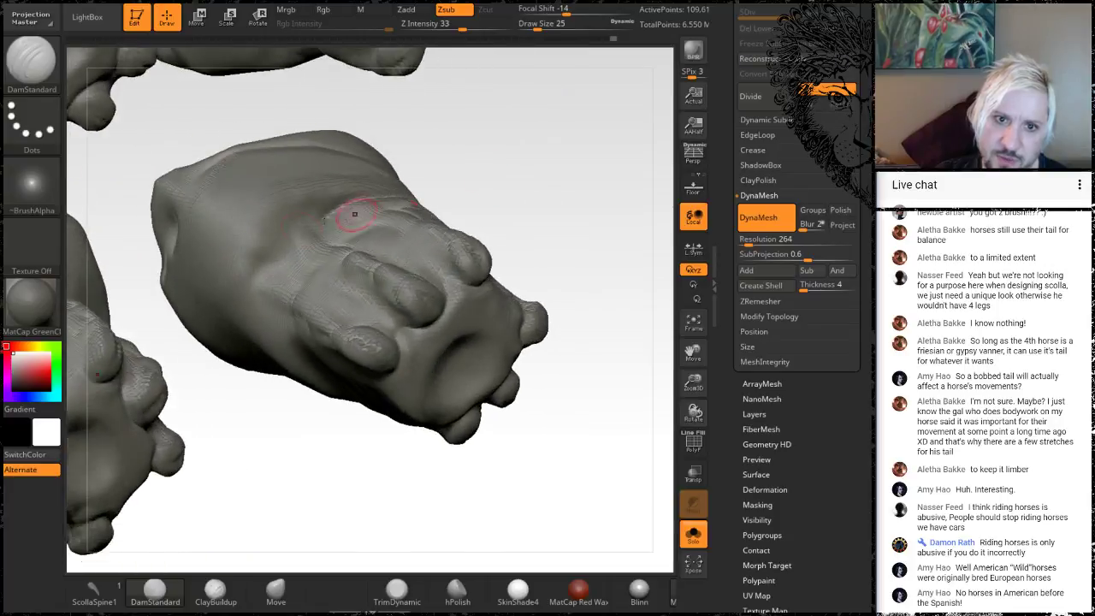
mouse_move(498, 153)
left_mouse_down()
mouse_move(501, 132)
mouse_move(481, 122)
mouse_move(465, 142)
mouse_move(425, 148)
left_mouse_up()
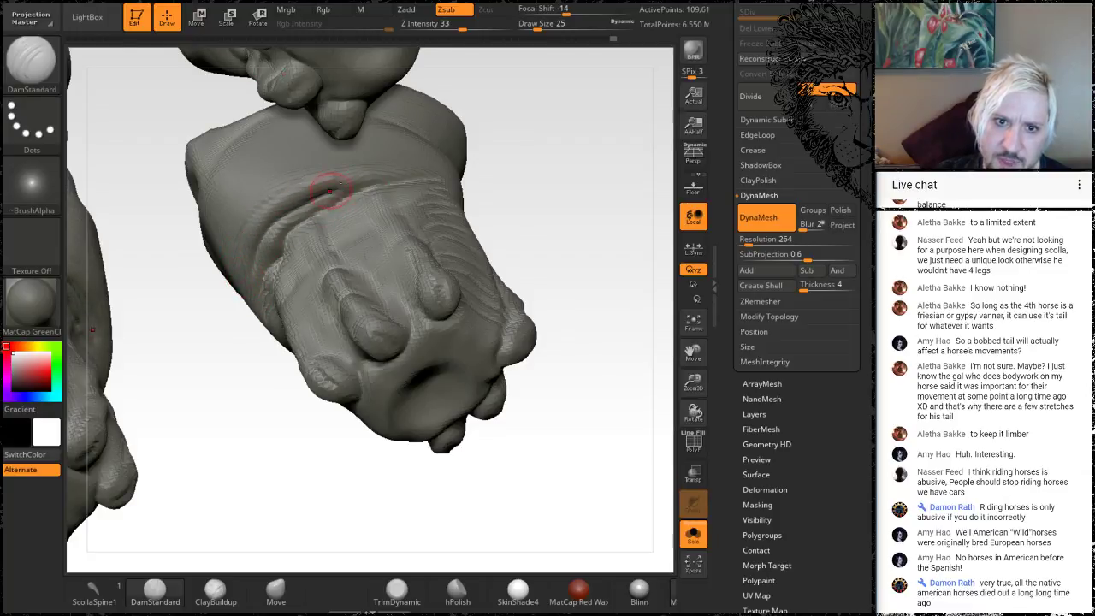
Step: Carve a curved DamStandard crease down the side of the ankle, following the existing skin folds
mouse_move(477, 157)
left_mouse_down()
mouse_move(538, 107)
mouse_move(520, 78)
left_mouse_up()
left_click_drag(240, 163, 282, 285)
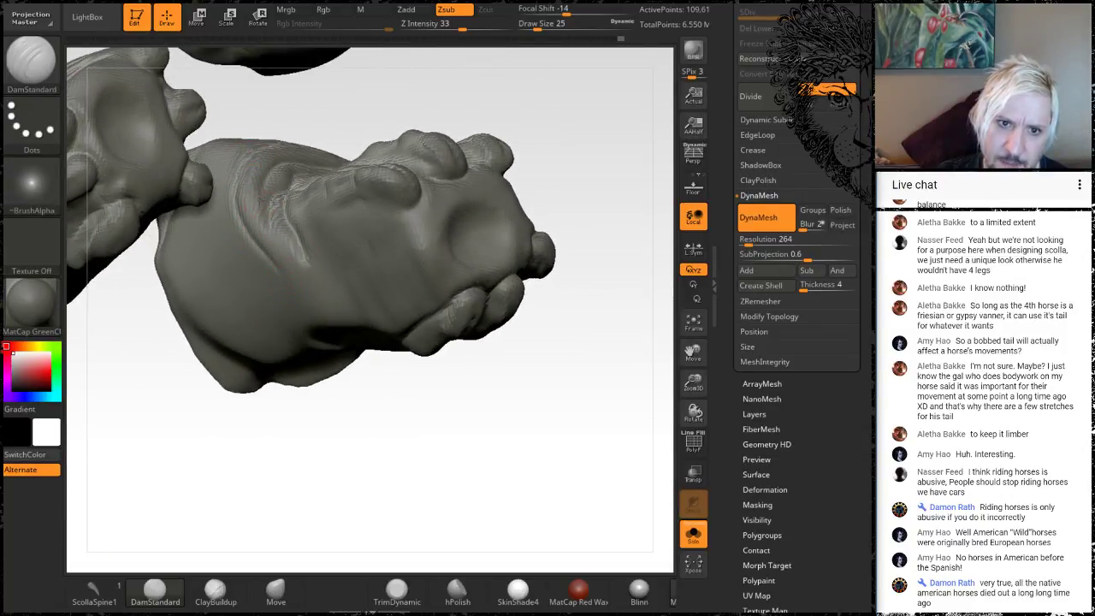
mouse_move(415, 479)
left_mouse_down()
mouse_move(379, 531)
mouse_move(445, 532)
mouse_move(374, 384)
left_mouse_up()
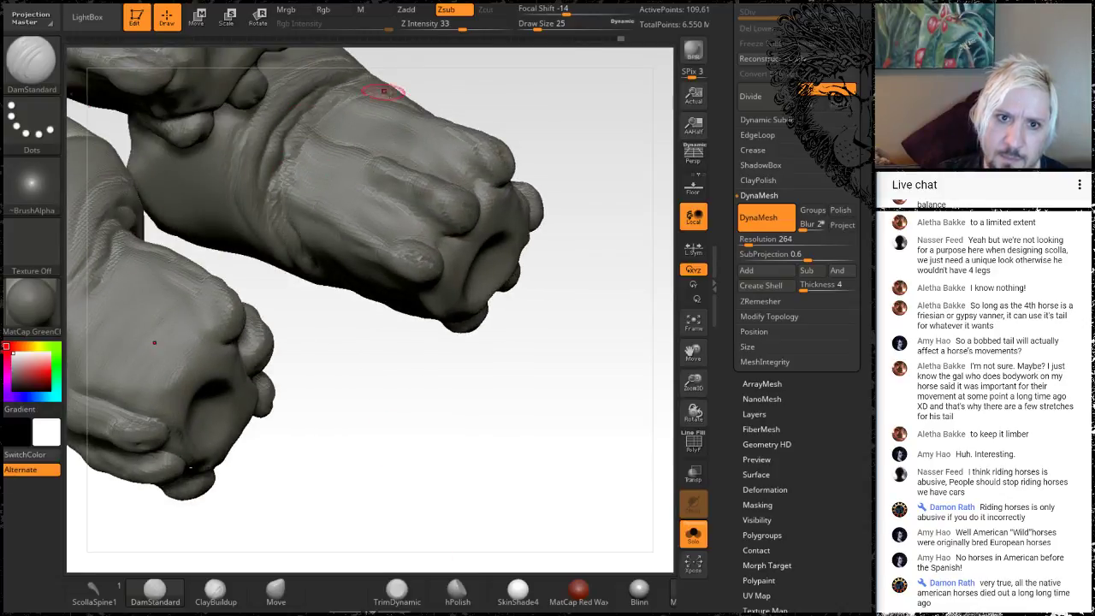
Step: Carve short DamStandard wrinkles across the upper foot below the ankle fold, and soften them with Smooth
mouse_move(552, 110)
left_mouse_down()
mouse_move(474, 149)
mouse_move(469, 191)
mouse_move(452, 190)
left_mouse_up()
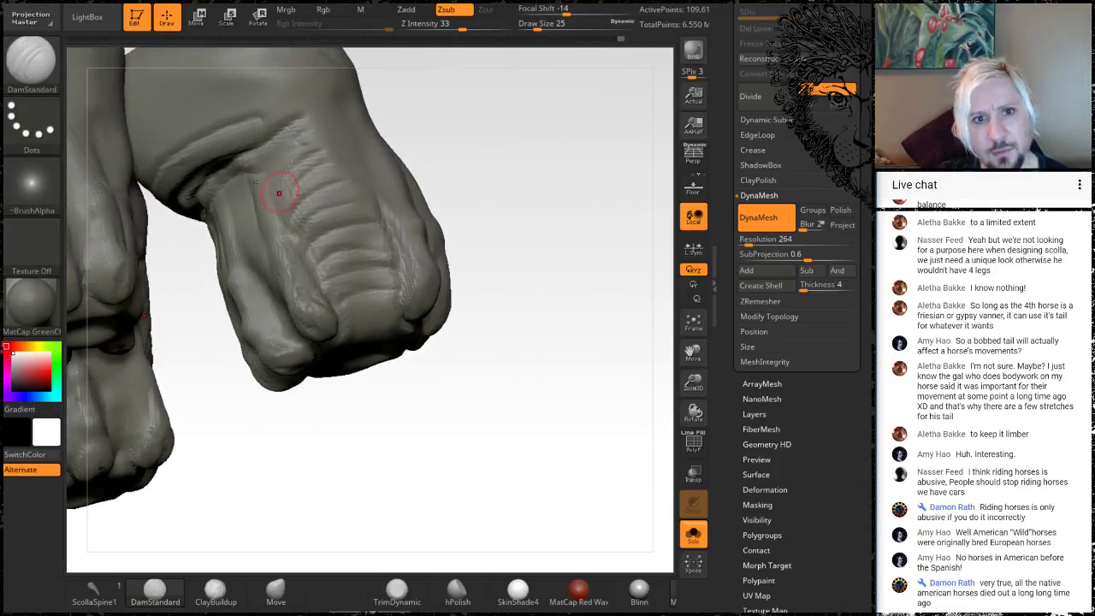
left_click_drag(295, 178, 344, 171)
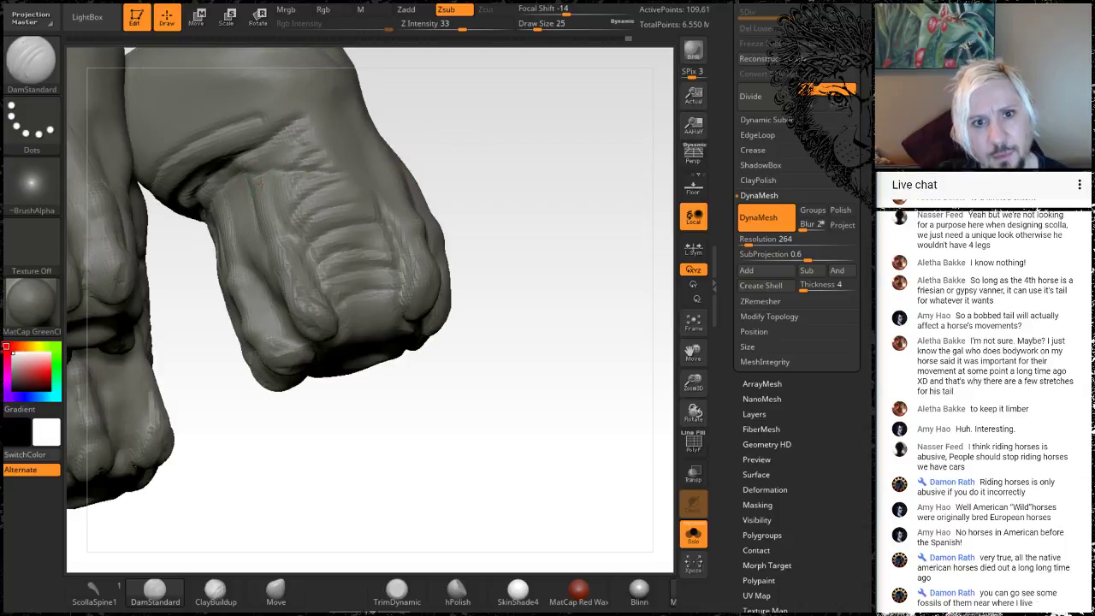
left_click_drag(261, 182, 336, 210)
mouse_move(558, 173)
left_mouse_down()
mouse_move(506, 147)
mouse_move(484, 167)
left_mouse_up()
mouse_move(337, 199)
left_mouse_down("shift")
mouse_move(256, 146)
mouse_move(299, 117)
left_mouse_up("shift")
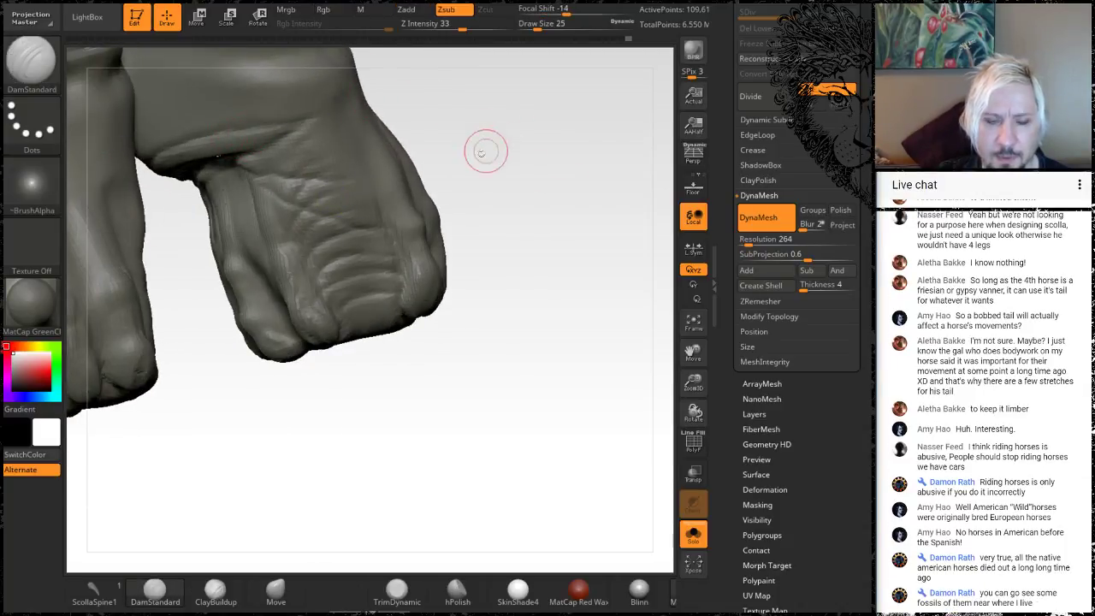
Step: Carve short crosswise wrinkles between the tendon ridges on top of the foot, and smooth them into the surface
mouse_move(484, 151)
left_mouse_down()
mouse_move(491, 102)
mouse_move(466, 159)
mouse_move(276, 273)
left_mouse_up()
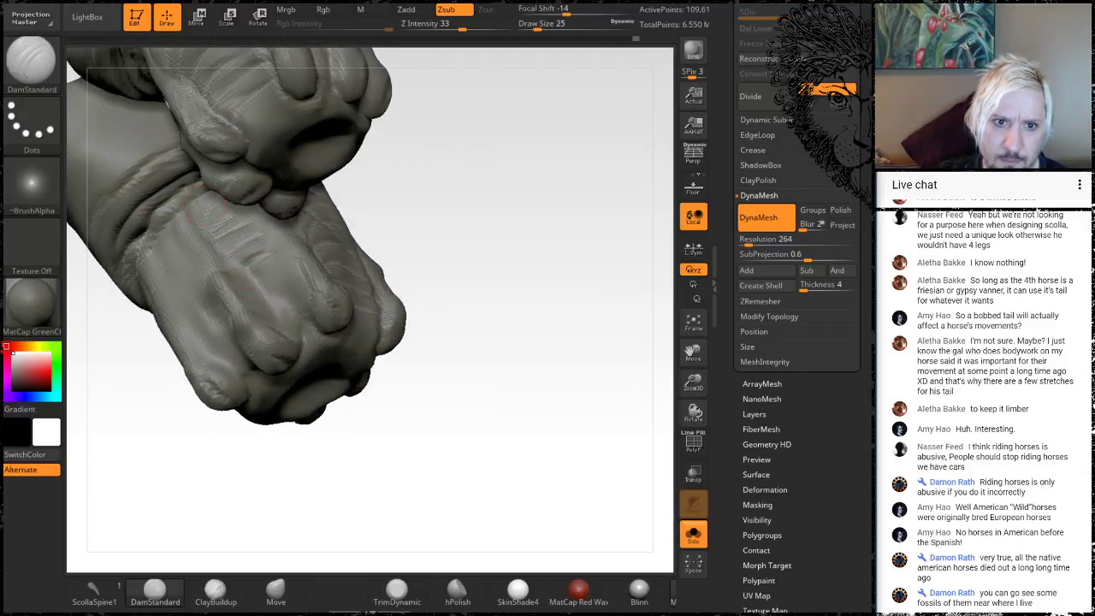
mouse_move(379, 185)
left_mouse_down()
mouse_move(447, 171)
mouse_move(251, 300)
left_mouse_up()
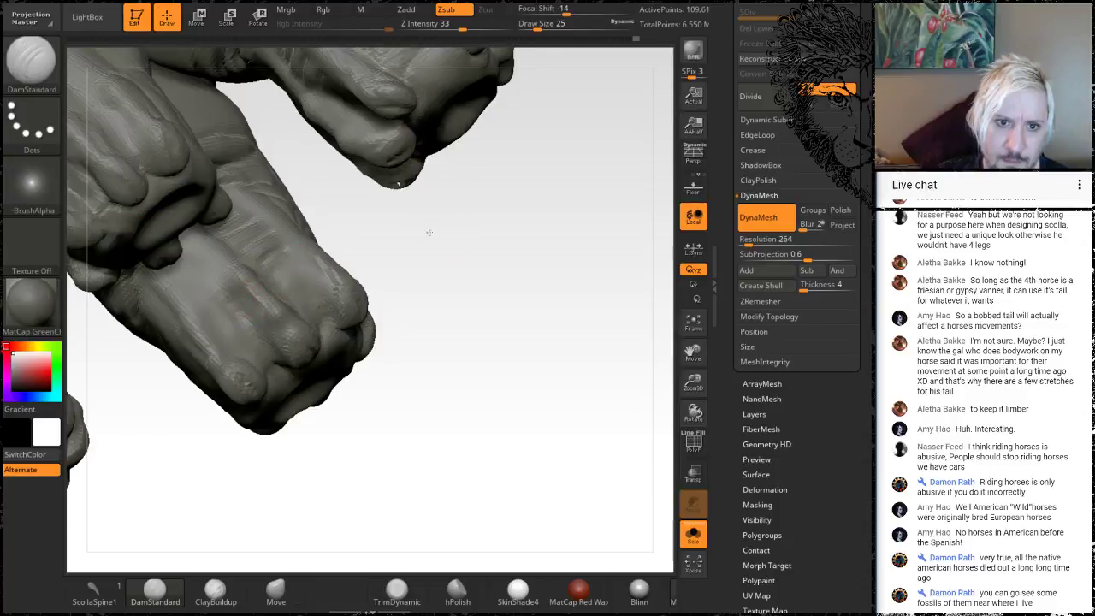
left_click_drag(429, 232, 218, 282)
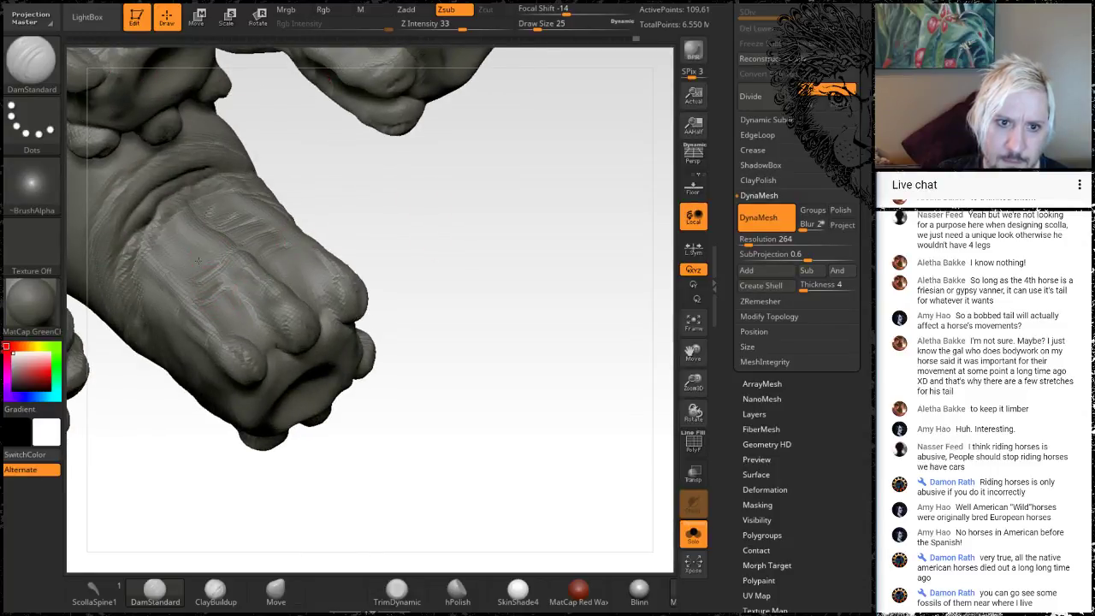
key("shift")
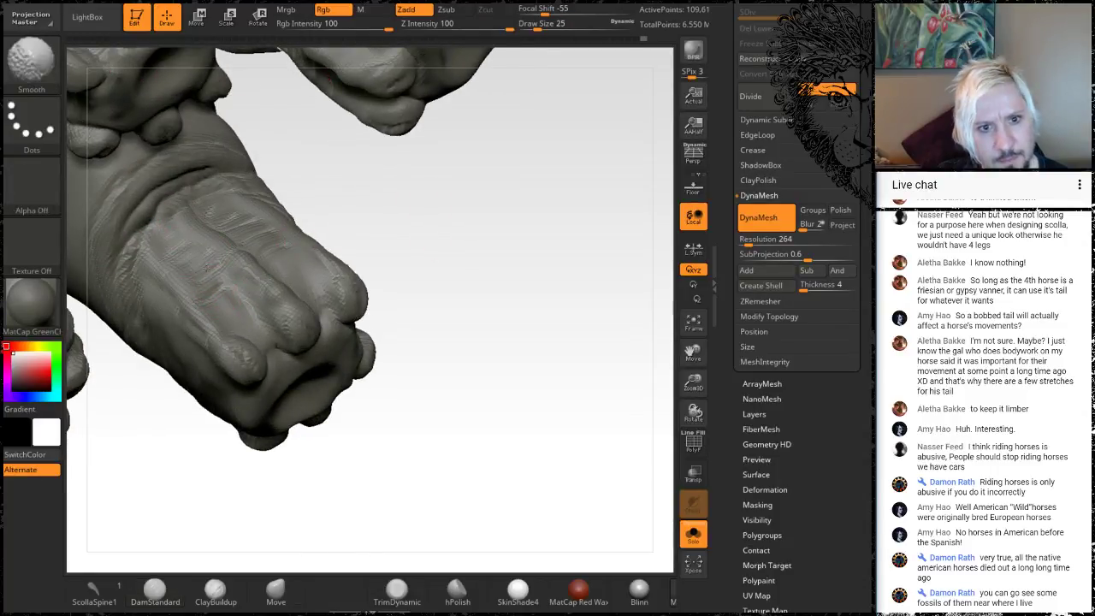
left_click_drag(231, 221, 214, 205, "shift")
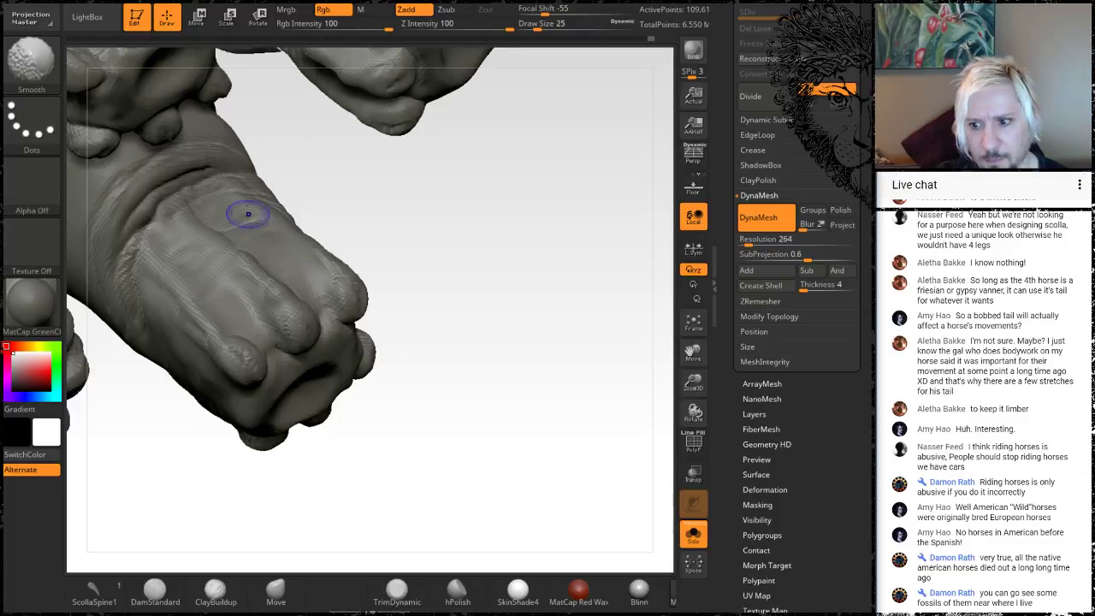
Step: Add a few light DamStandard wrinkles between the toe tendons and along the foot's side, blending them with Smooth
mouse_move(472, 254)
left_mouse_down()
mouse_move(468, 278)
mouse_move(440, 294)
mouse_move(454, 269)
left_mouse_up()
mouse_move(514, 333)
left_mouse_down()
mouse_move(483, 310)
mouse_move(510, 274)
mouse_move(505, 301)
mouse_move(462, 338)
mouse_move(496, 303)
mouse_move(496, 291)
mouse_move(490, 304)
mouse_move(482, 294)
mouse_move(513, 305)
mouse_move(502, 296)
mouse_move(508, 262)
mouse_move(516, 301)
left_mouse_up()
mouse_move(415, 329)
left_mouse_down("alt")
mouse_move(494, 336)
mouse_move(504, 300)
mouse_move(502, 348)
mouse_move(504, 317)
left_mouse_up("alt")
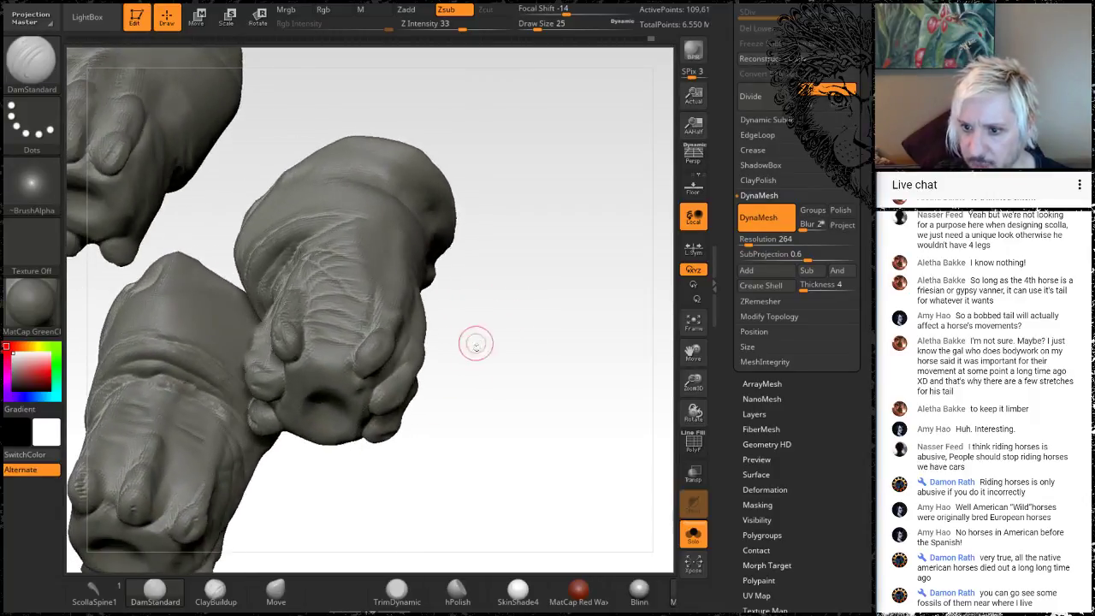
mouse_move(438, 408)
left_mouse_down()
mouse_move(476, 415)
mouse_move(482, 403)
mouse_move(439, 461)
mouse_move(433, 453)
mouse_move(454, 436)
mouse_move(448, 423)
mouse_move(465, 436)
mouse_move(494, 418)
mouse_move(507, 389)
mouse_move(506, 327)
left_mouse_up()
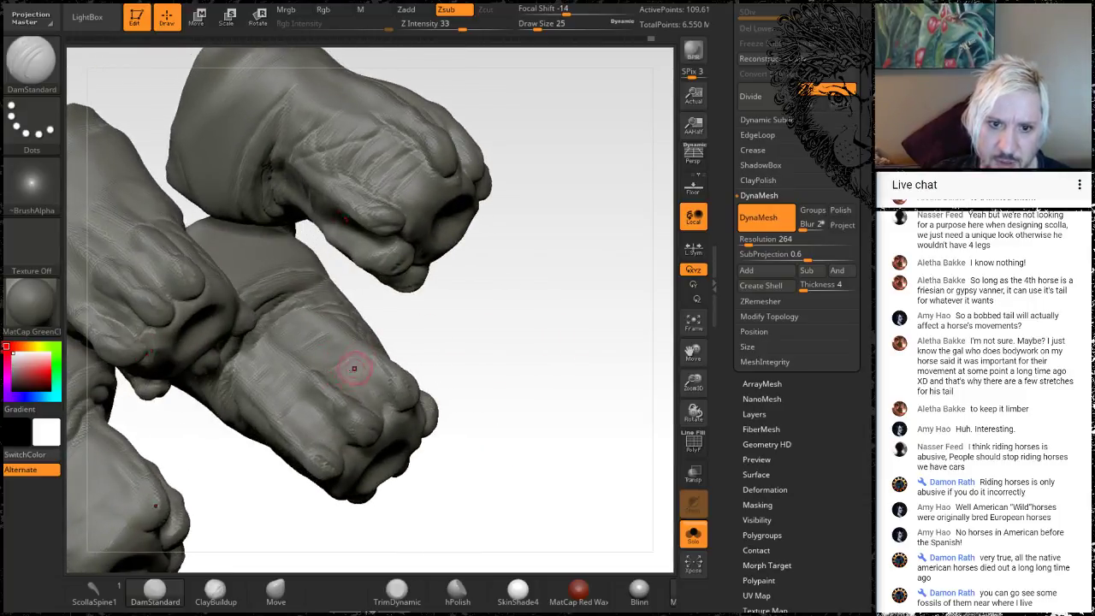
left_click_drag(342, 376, 360, 364)
mouse_move(486, 336)
left_mouse_down()
mouse_move(457, 328)
mouse_move(448, 338)
left_mouse_up()
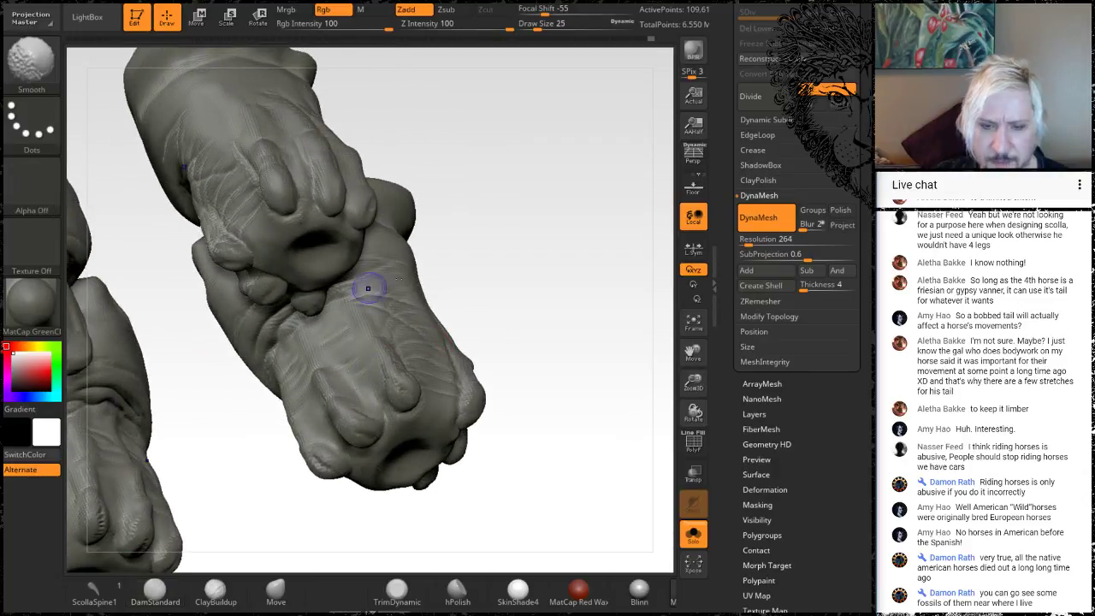
mouse_move(487, 207)
left_mouse_down()
mouse_move(498, 249)
mouse_move(468, 256)
left_mouse_up()
left_click_drag(346, 301, 352, 322)
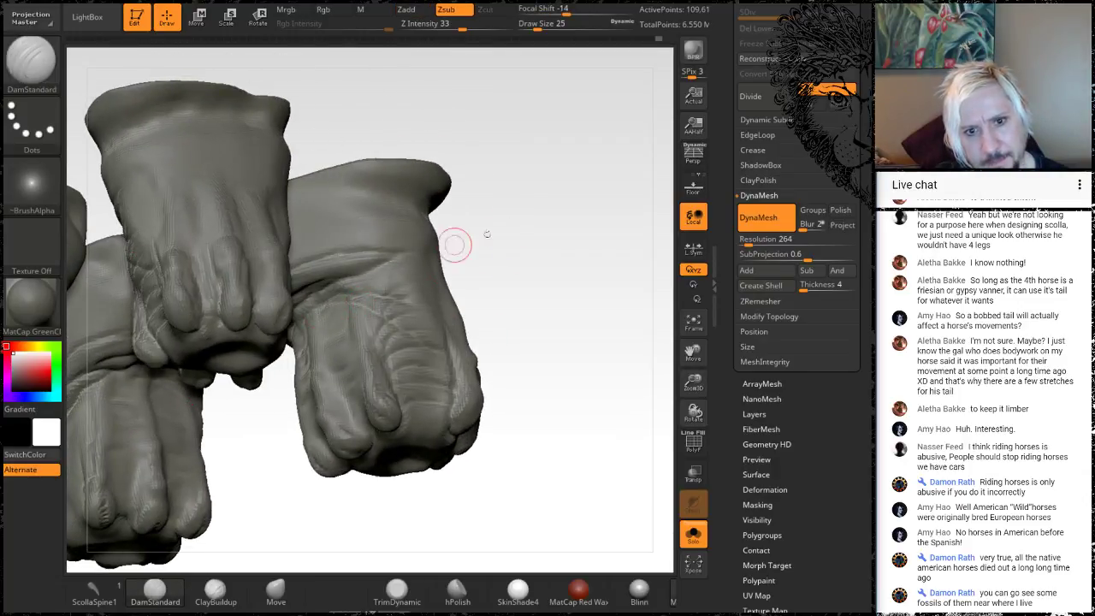
Step: Turn off Solo mode to bring the rest of the creature's body back around the feet
mouse_move(487, 235)
left_mouse_down()
mouse_move(523, 183)
mouse_move(511, 191)
left_mouse_up()
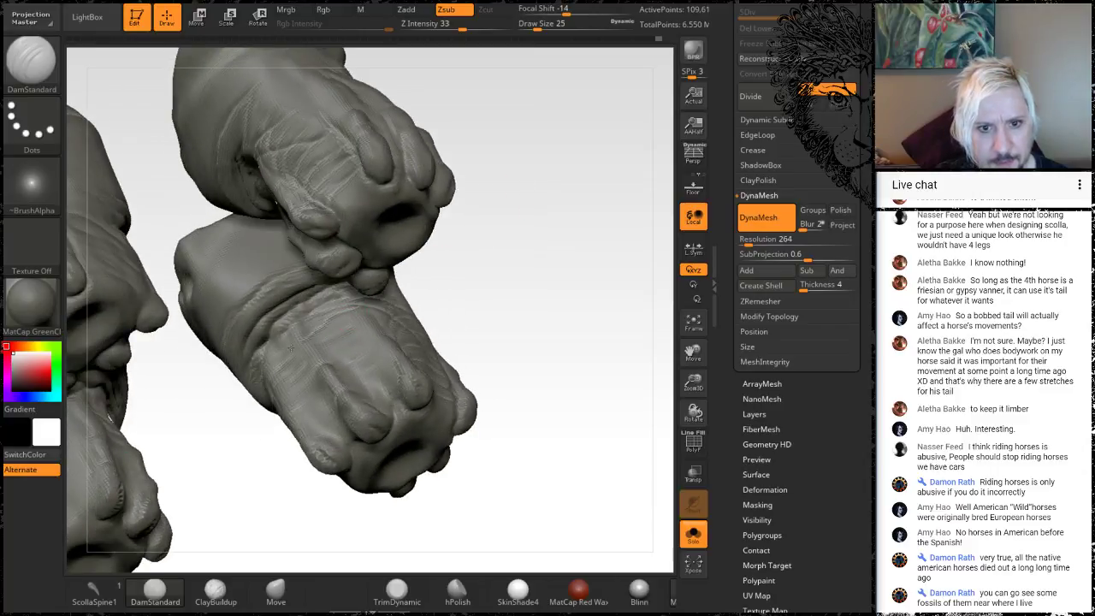
left_click_drag(497, 285, 497, 251)
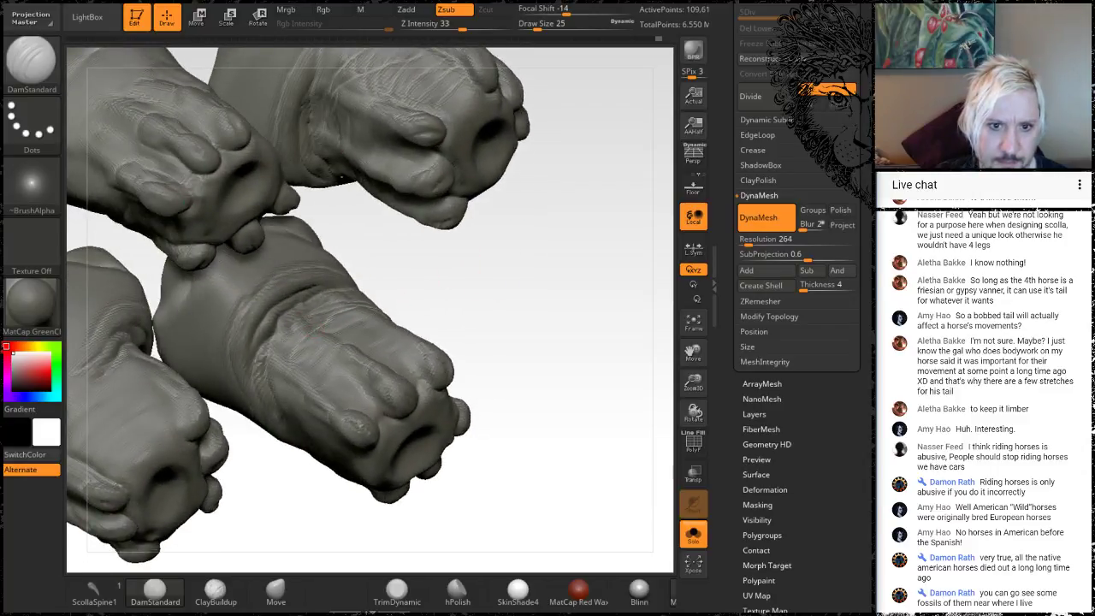
left_click_drag(518, 308, 470, 403)
left_click(693, 535)
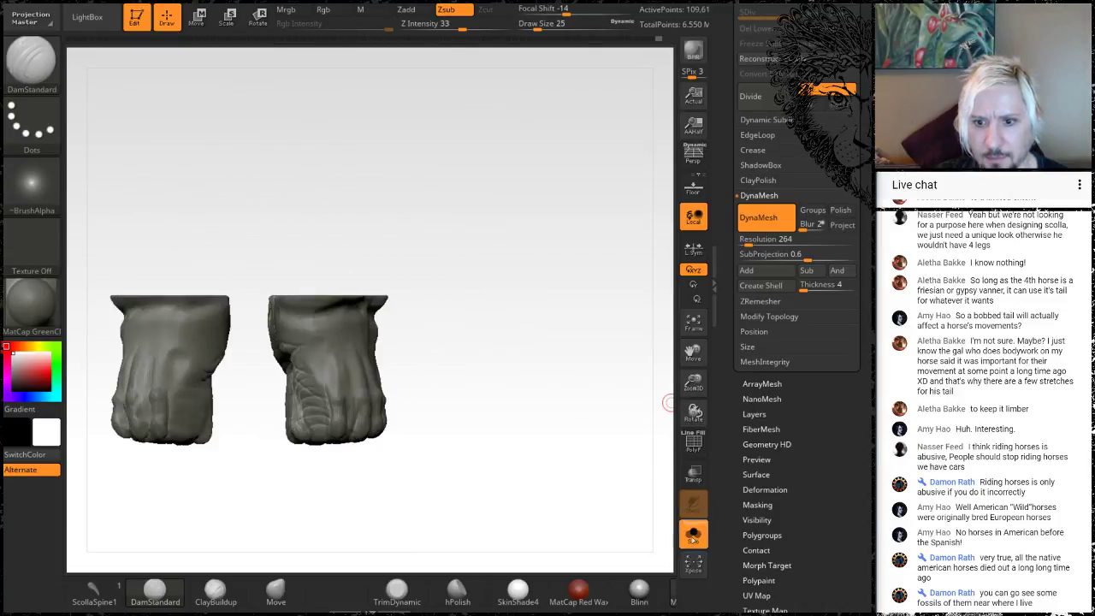
Step: Reshape the top and toes of the less-detailed foot with the Move brush at Draw Size 136
left_click_drag(413, 489, 356, 400)
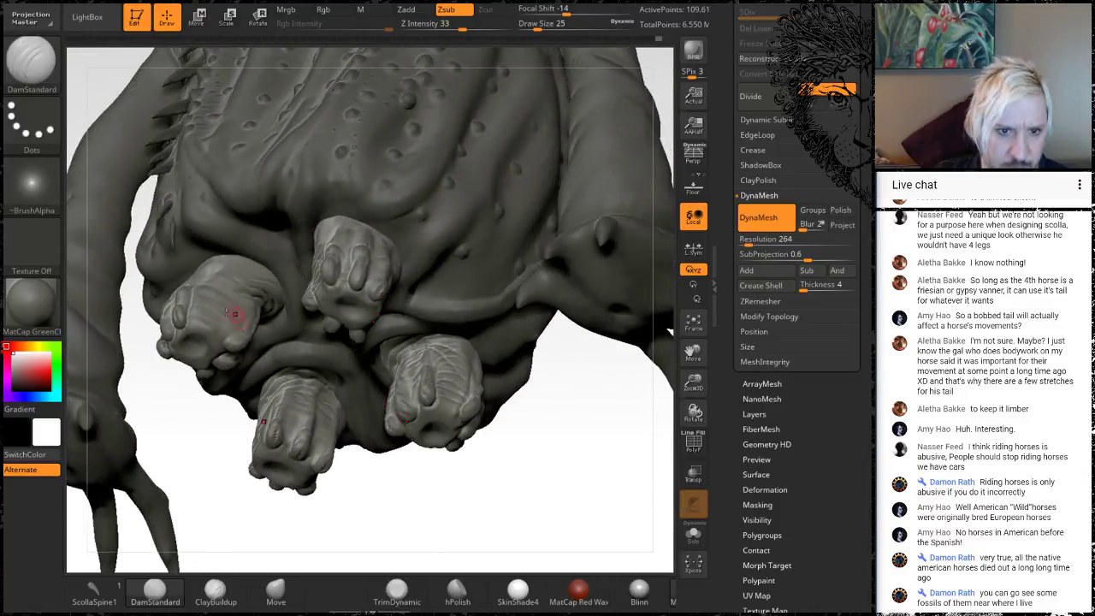
left_click_drag(210, 443, 305, 519)
left_click_drag(173, 493, 260, 510, "alt")
left_click(273, 588)
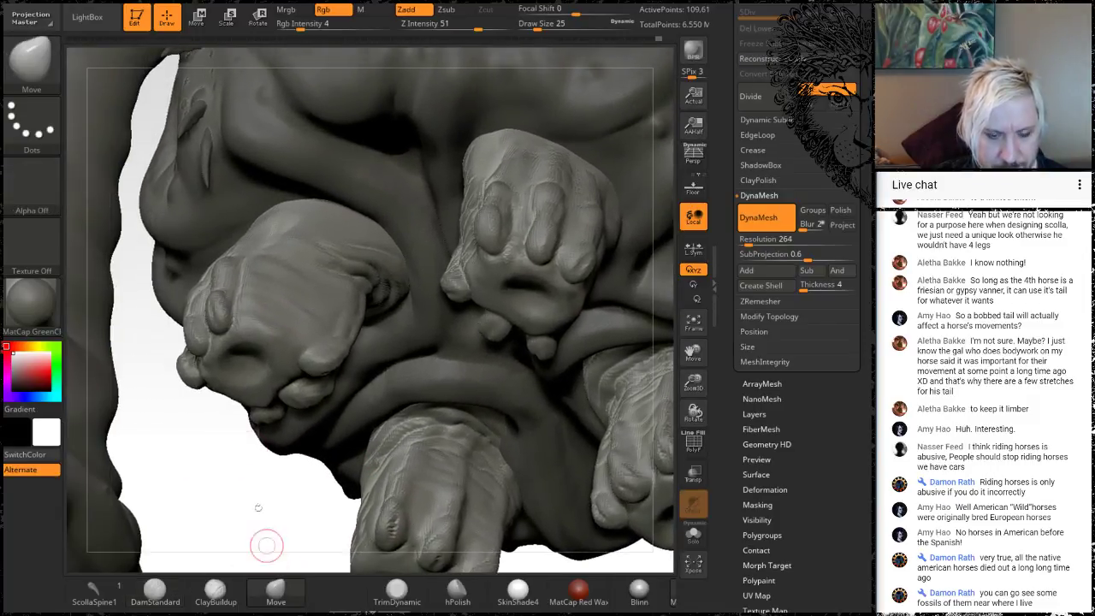
key("space")
left_click_drag(276, 315, 293, 319)
left_click_drag(247, 482, 293, 473)
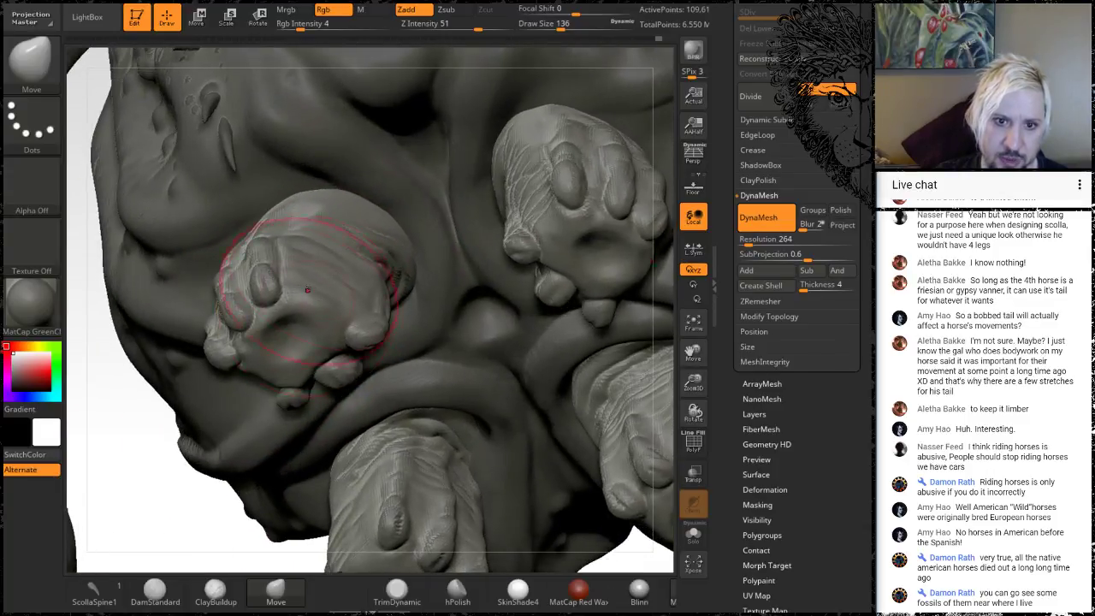
left_click_drag(323, 278, 310, 291)
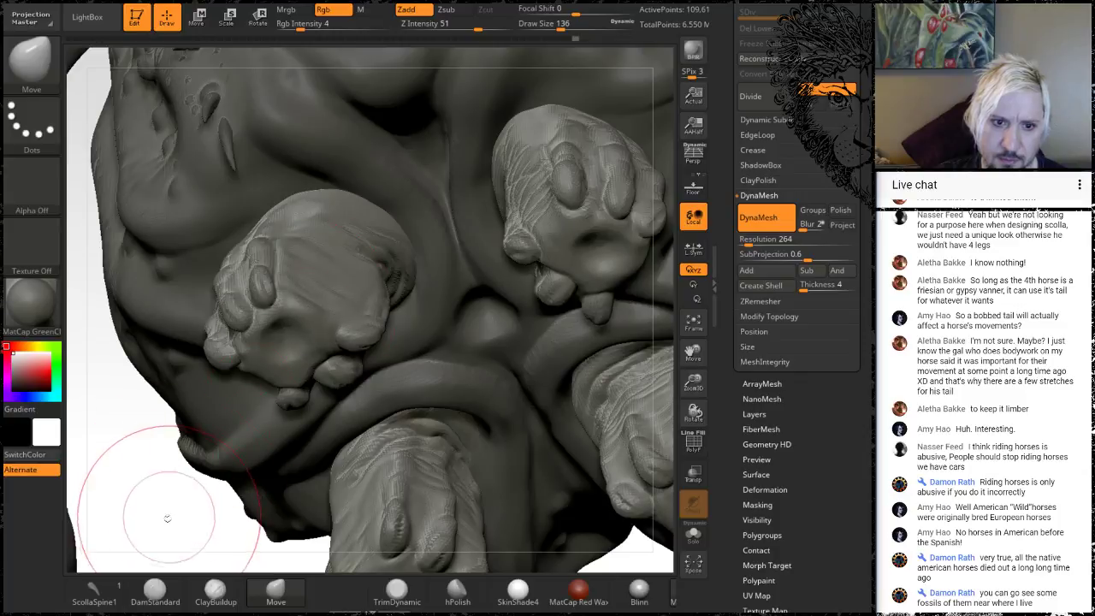
left_click_drag(168, 518, 196, 330)
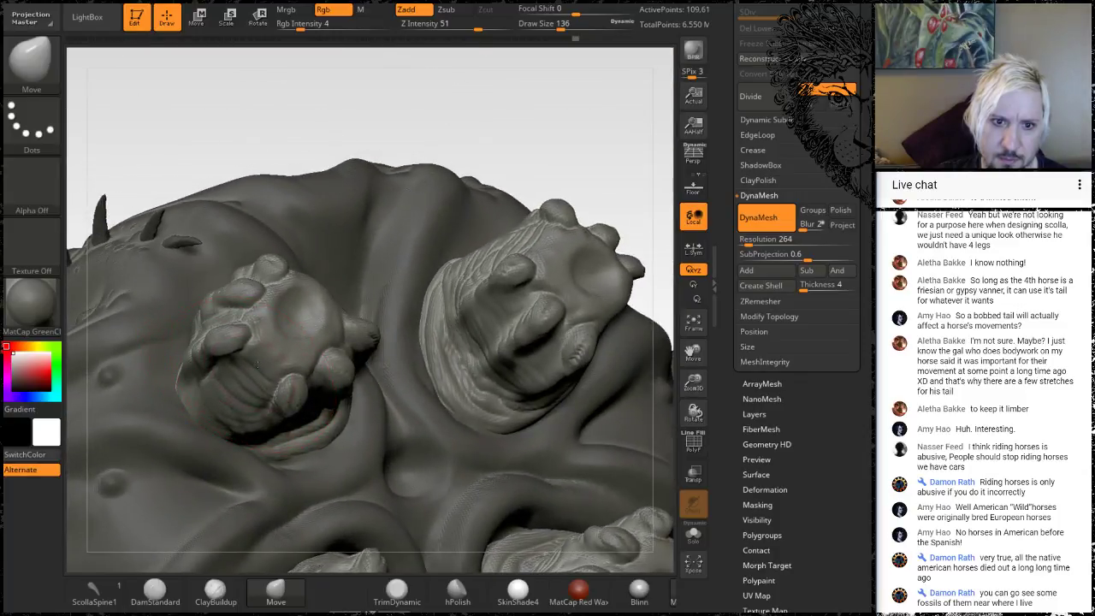
left_click_drag(256, 365, 258, 352)
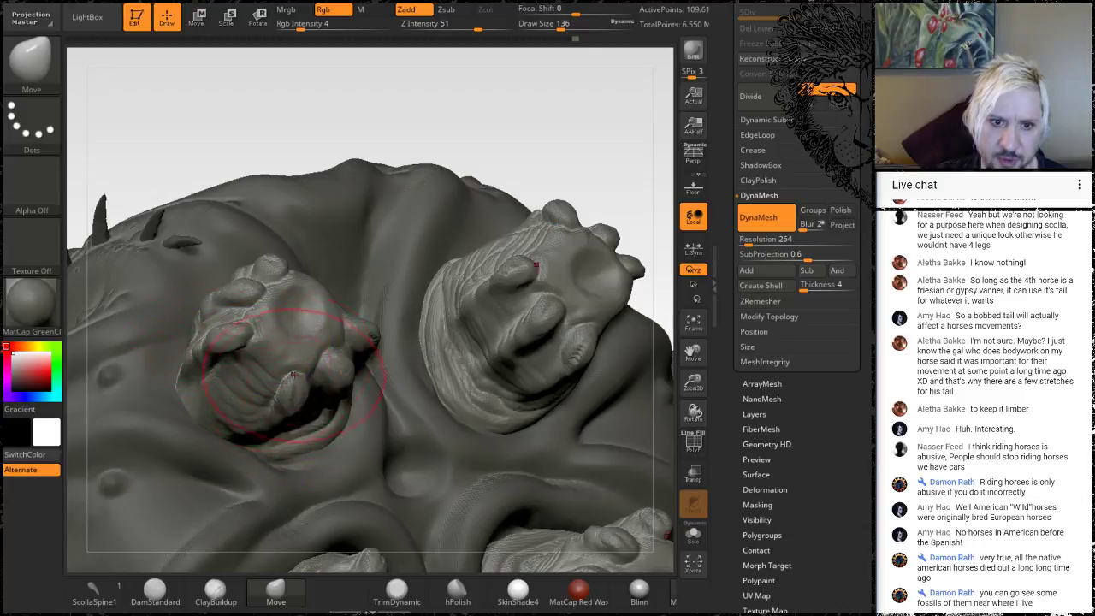
left_click_drag(490, 128, 467, 376)
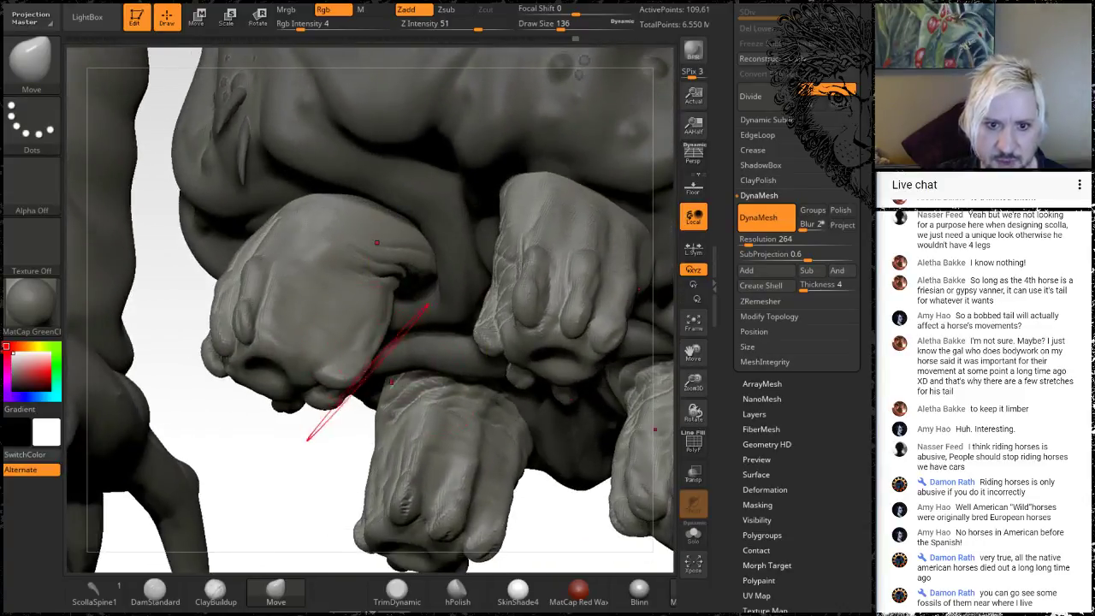
Step: Build up the inner toe of the same foot with ClayBuildup at Draw Size 23, and smooth the added volume
left_click(214, 592)
key("space")
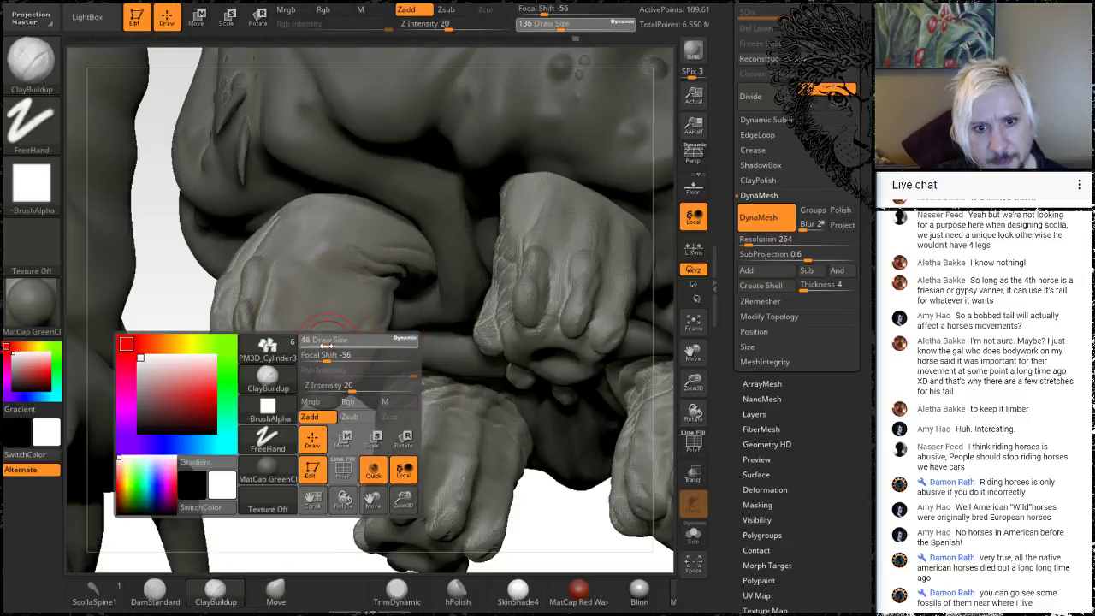
left_click_drag(322, 344, 315, 344)
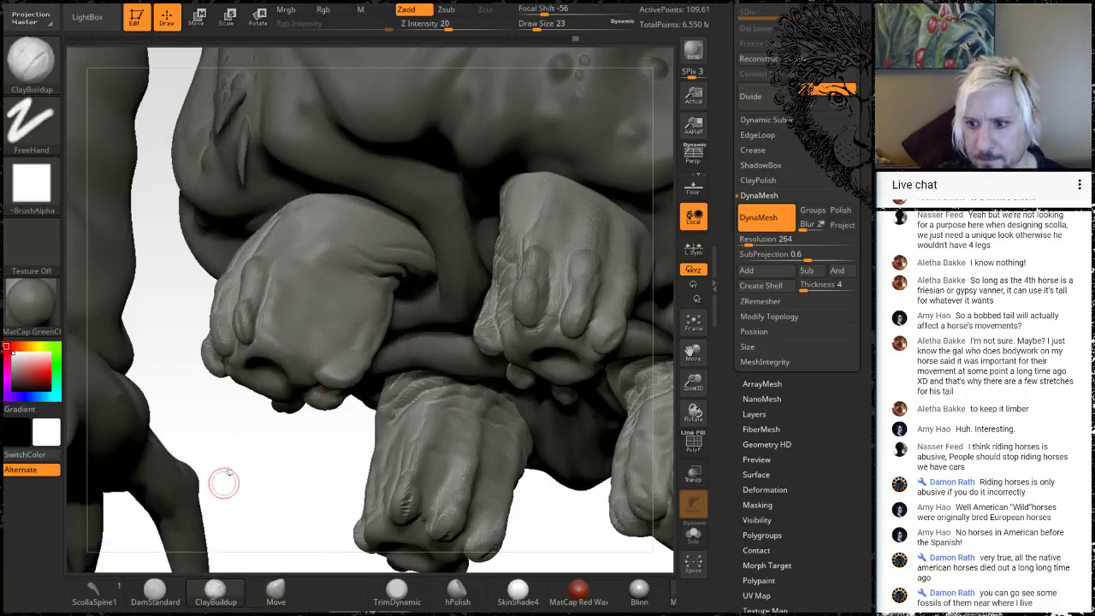
mouse_move(277, 443)
left_mouse_down()
mouse_move(276, 472)
mouse_move(286, 454)
mouse_move(269, 447)
left_mouse_up()
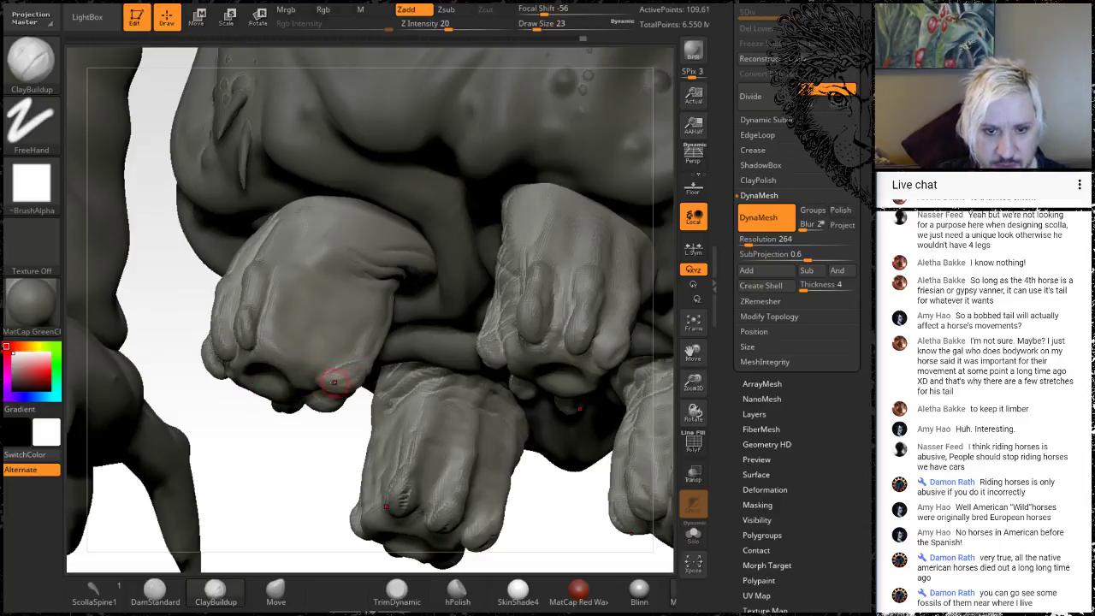
left_click_drag(282, 483, 376, 369)
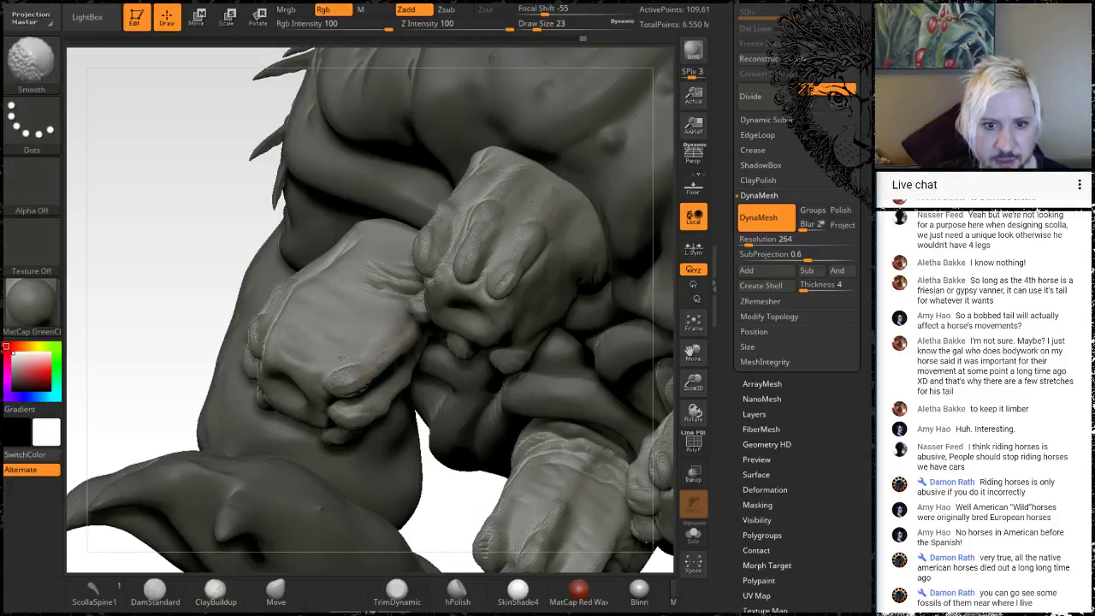
mouse_move(147, 328)
left_mouse_down()
mouse_move(136, 264)
mouse_move(363, 366)
left_mouse_up()
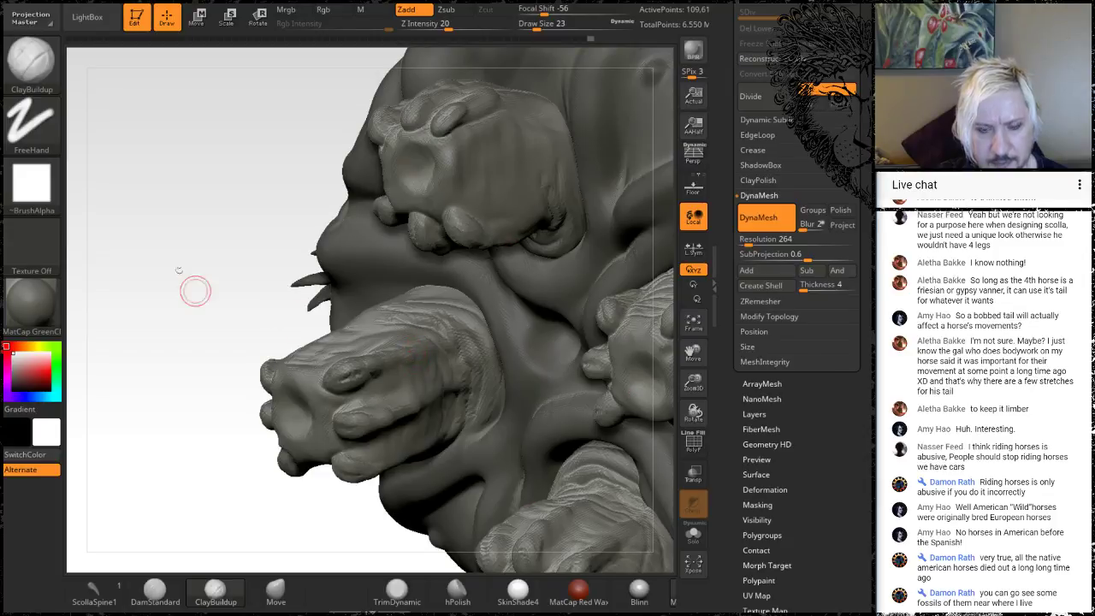
mouse_move(179, 270)
left_mouse_down()
mouse_move(224, 286)
mouse_move(235, 338)
left_mouse_up()
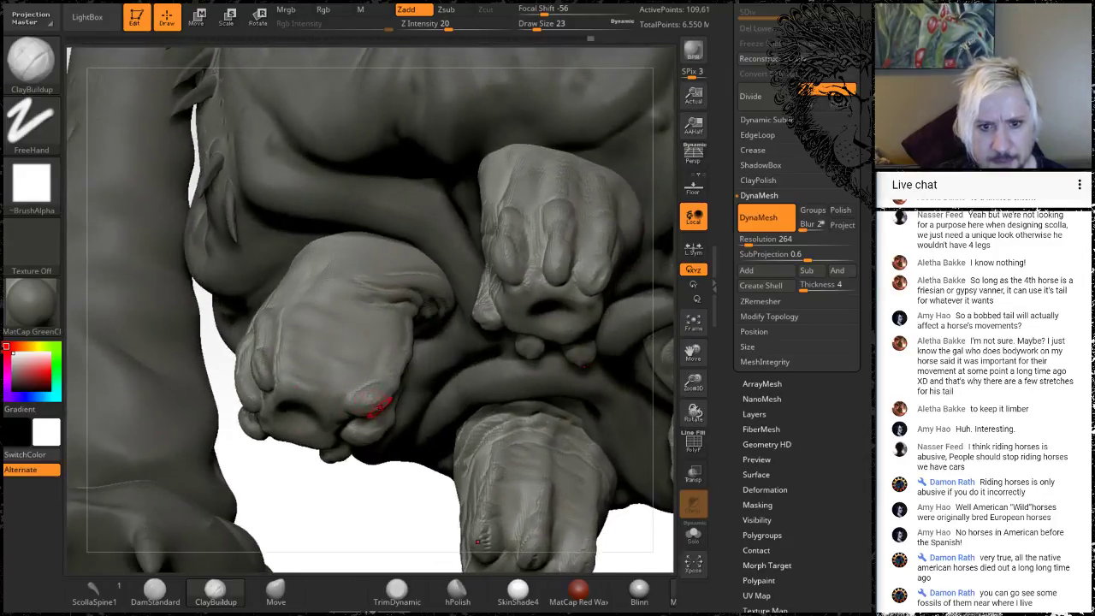
key("shift")
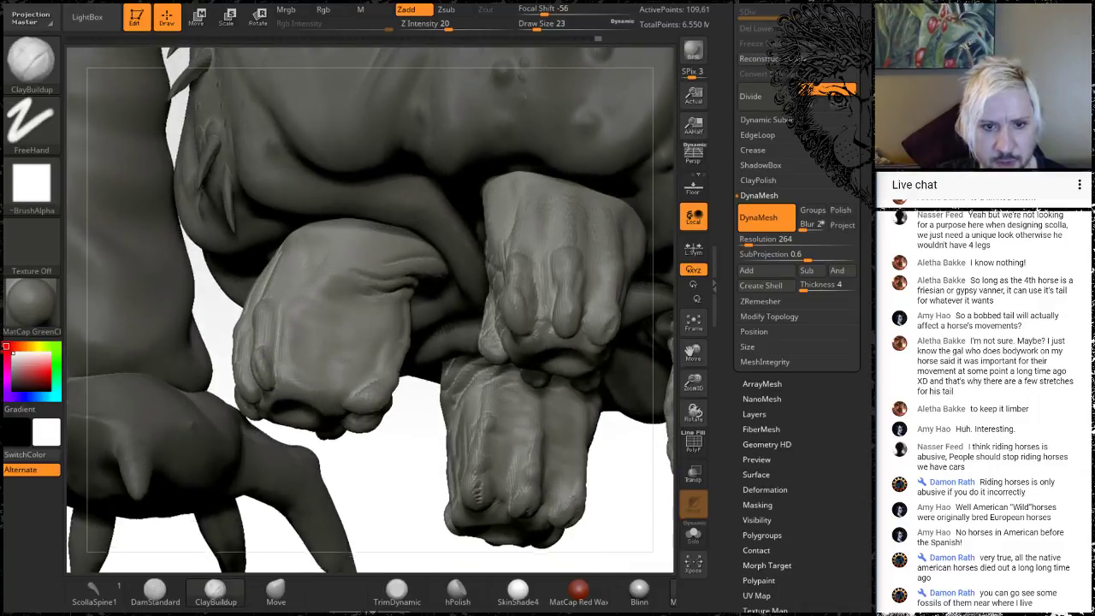
mouse_move(312, 507)
left_mouse_down()
mouse_move(316, 557)
mouse_move(300, 511)
mouse_move(344, 483)
mouse_move(358, 507)
left_mouse_up()
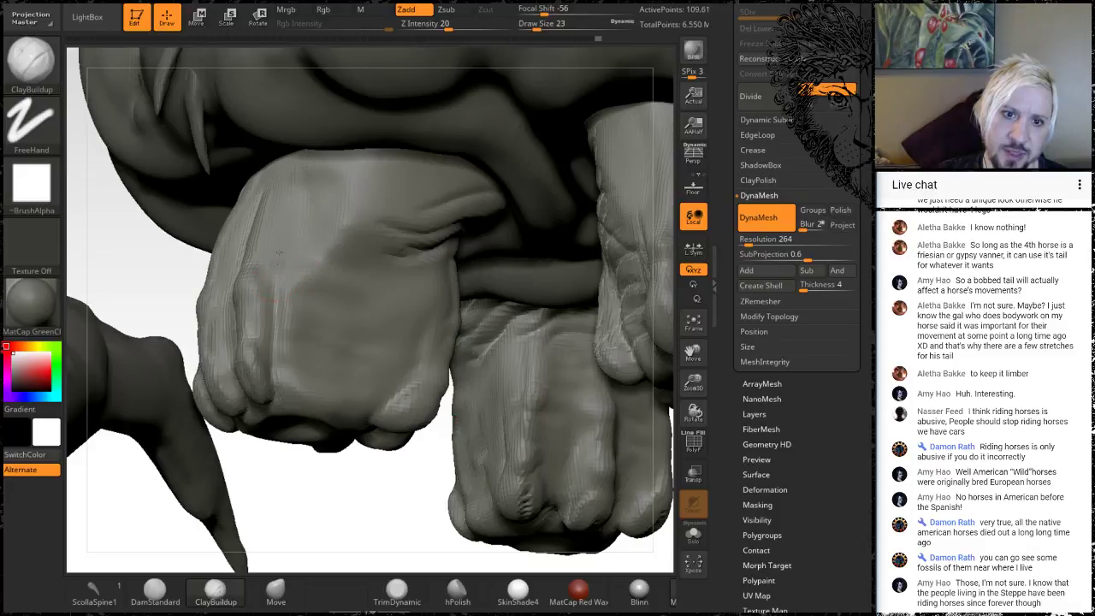
Step: Carve a DamStandard groove along the foot's tendon ridge and diagonal creases across its broad upper surface
left_click(174, 596)
left_click_drag(362, 467, 381, 524)
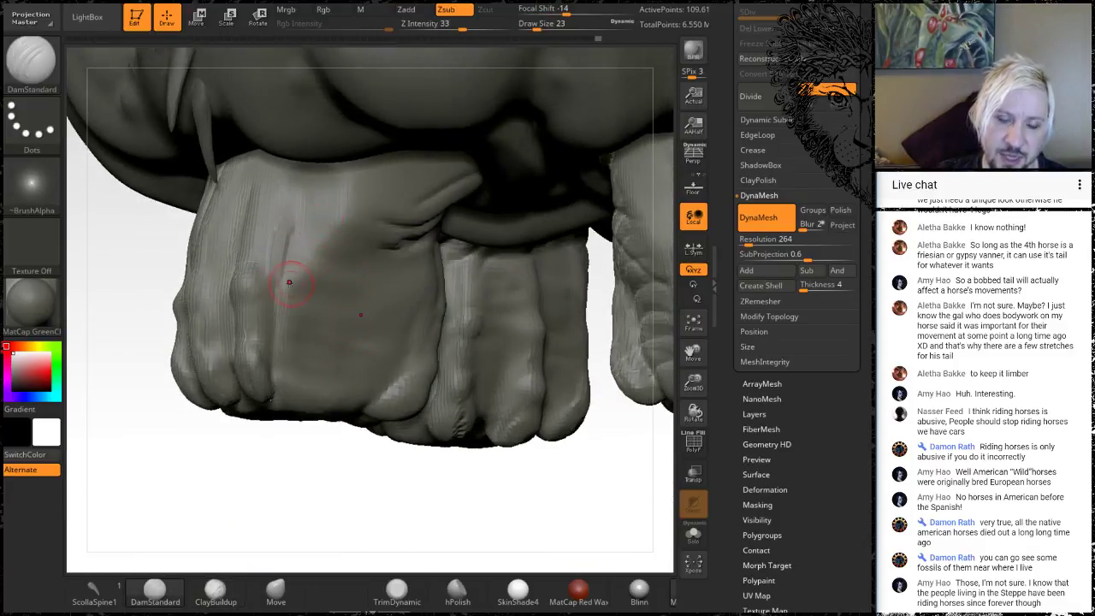
left_click_drag(283, 278, 289, 208, "shift")
left_click_drag(277, 306, 288, 208)
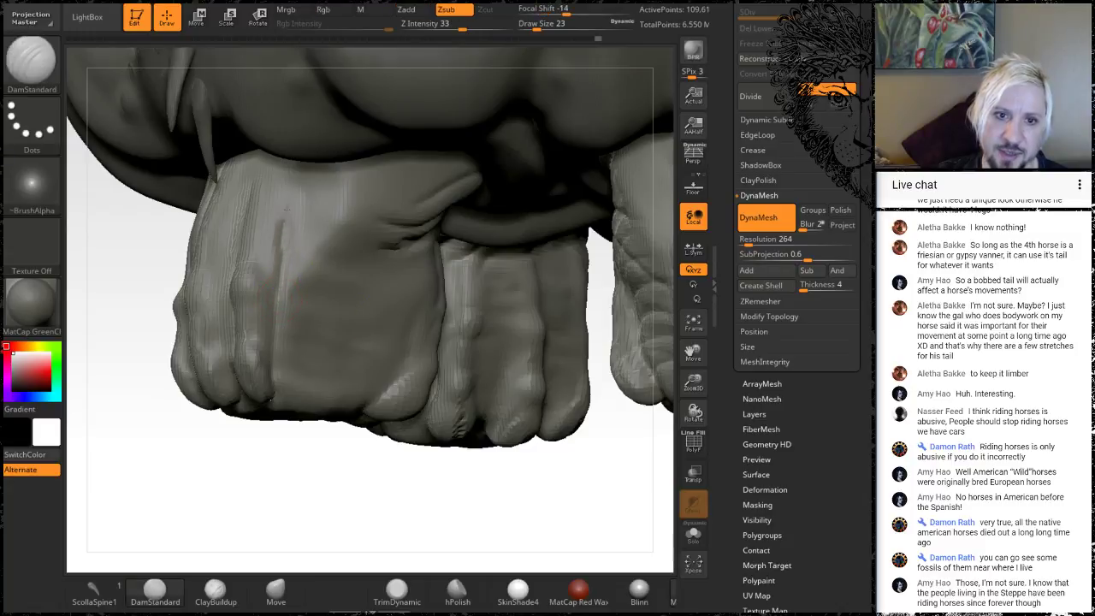
left_click_drag(331, 521, 365, 199)
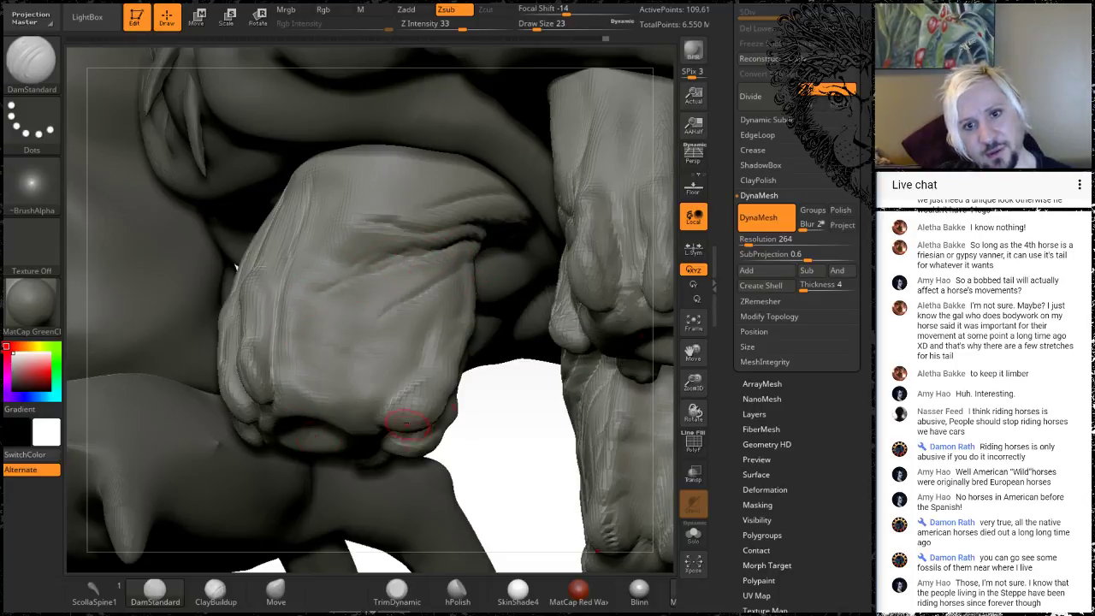
Step: Carve fine horizontal wrinkles across the foot's broad upper surface and down toward its toes with DamStandard at Draw Size 23
mouse_move(509, 428)
left_mouse_down()
mouse_move(519, 411)
mouse_move(419, 251)
left_mouse_up()
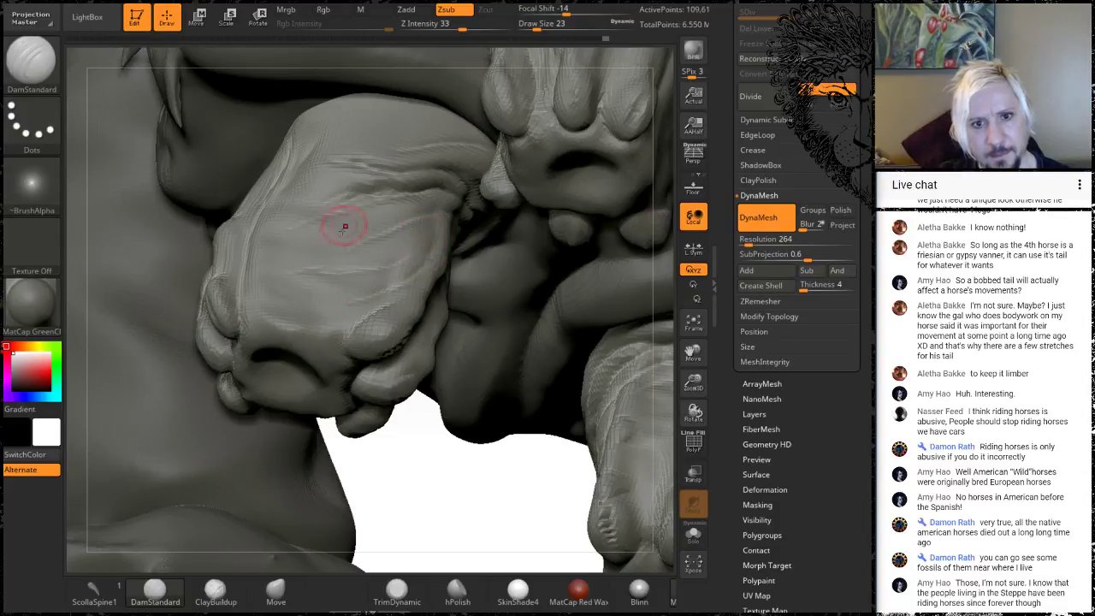
mouse_move(420, 472)
left_mouse_down()
mouse_move(314, 304)
mouse_move(342, 295)
mouse_move(282, 273)
left_mouse_up()
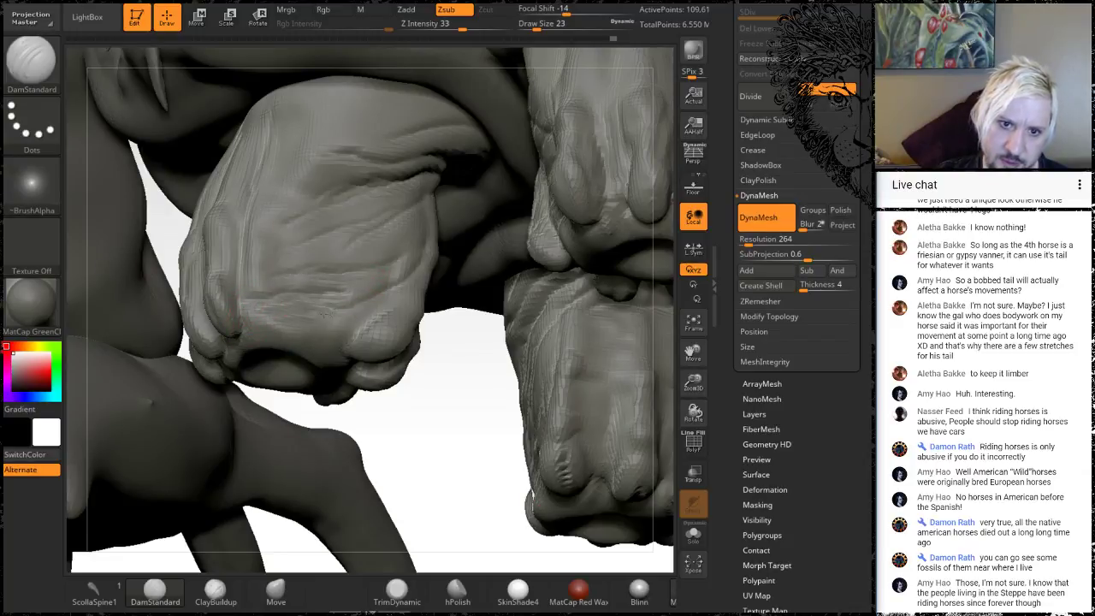
left_click_drag(438, 423, 514, 441)
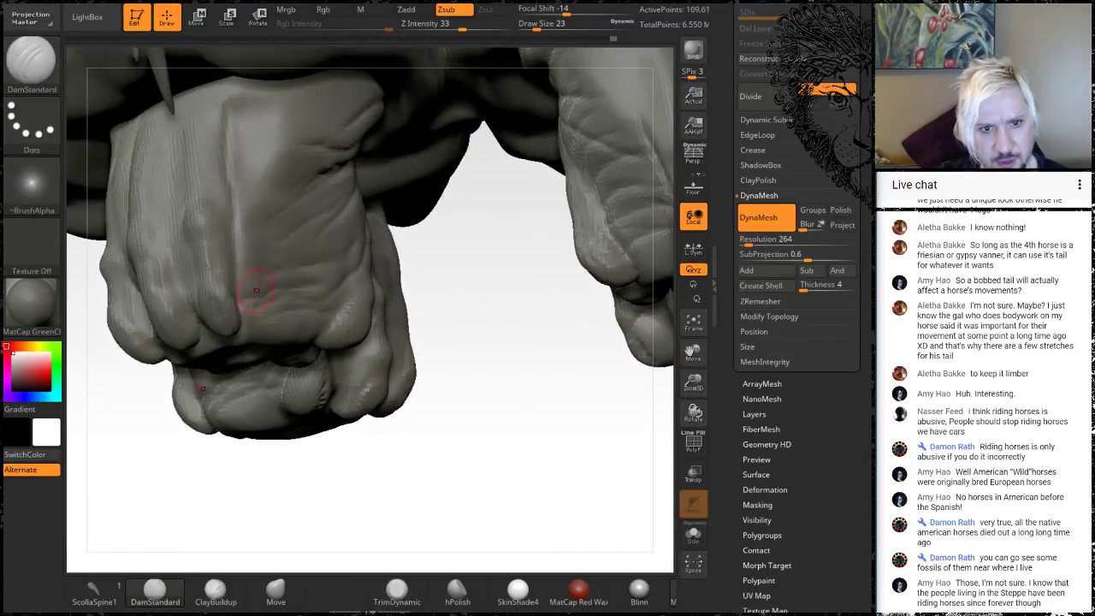
right_click_drag(406, 440, 254, 380)
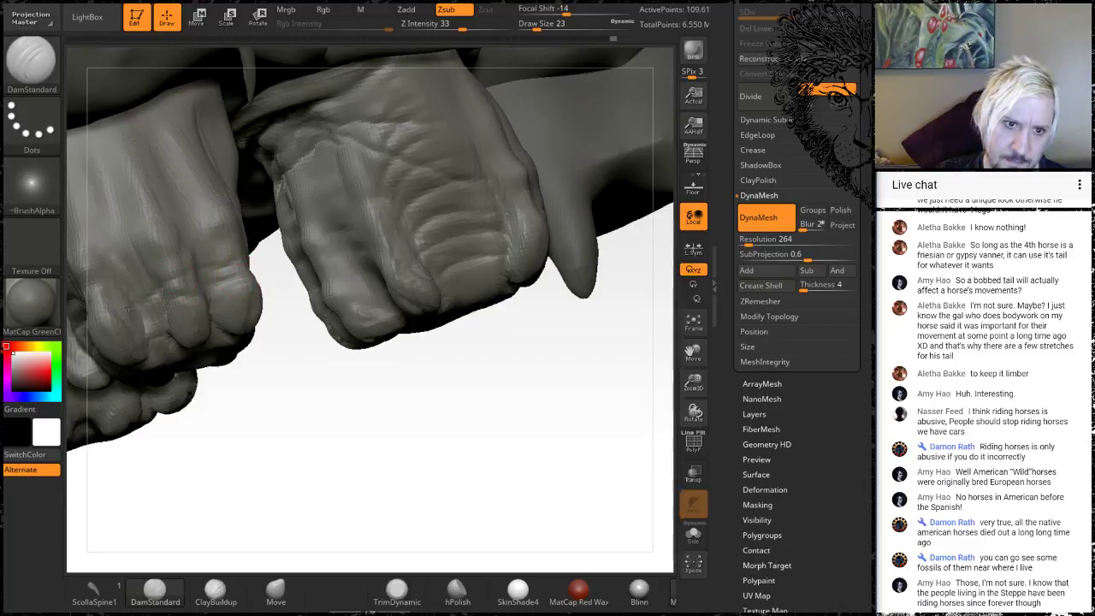
mouse_move(286, 522)
left_mouse_down()
mouse_move(376, 475)
mouse_move(350, 362)
mouse_move(370, 375)
left_mouse_up()
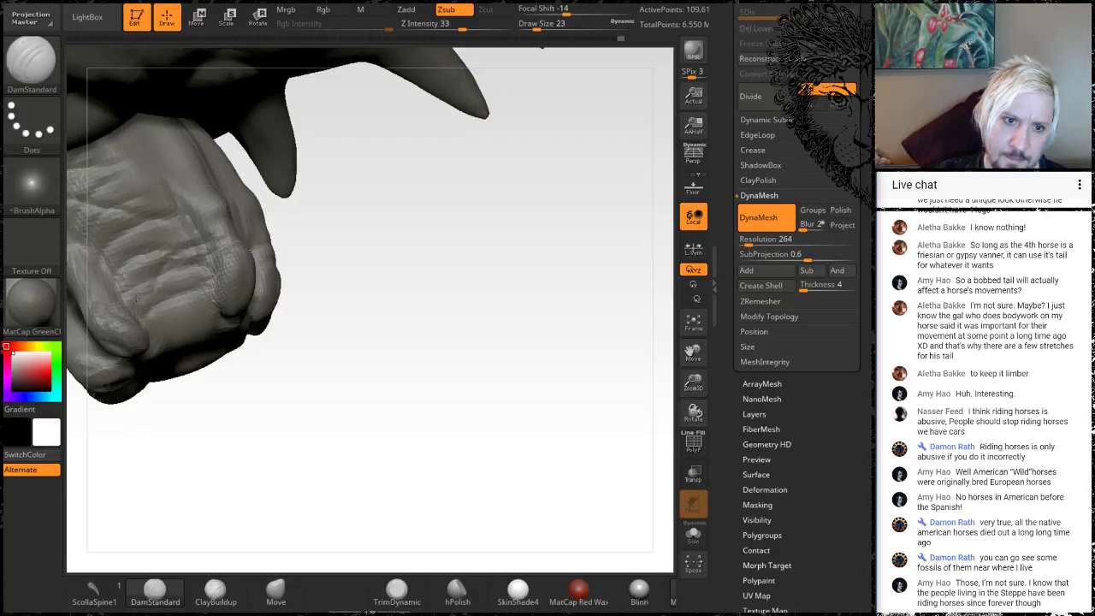
Step: Deepen the DamStandard creases between the toes and along the tendon ridges on the side of the foot
mouse_move(282, 368)
left_mouse_down()
mouse_move(297, 379)
mouse_move(161, 297)
left_mouse_up()
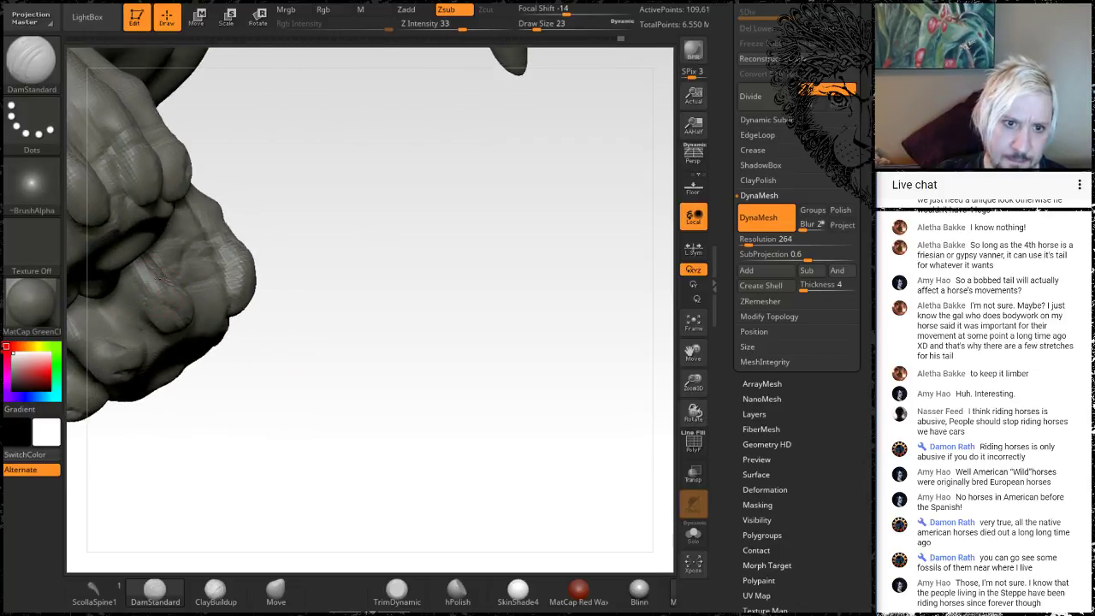
mouse_move(348, 399)
left_mouse_down()
mouse_move(442, 357)
mouse_move(459, 379)
mouse_move(464, 363)
mouse_move(423, 322)
left_mouse_up()
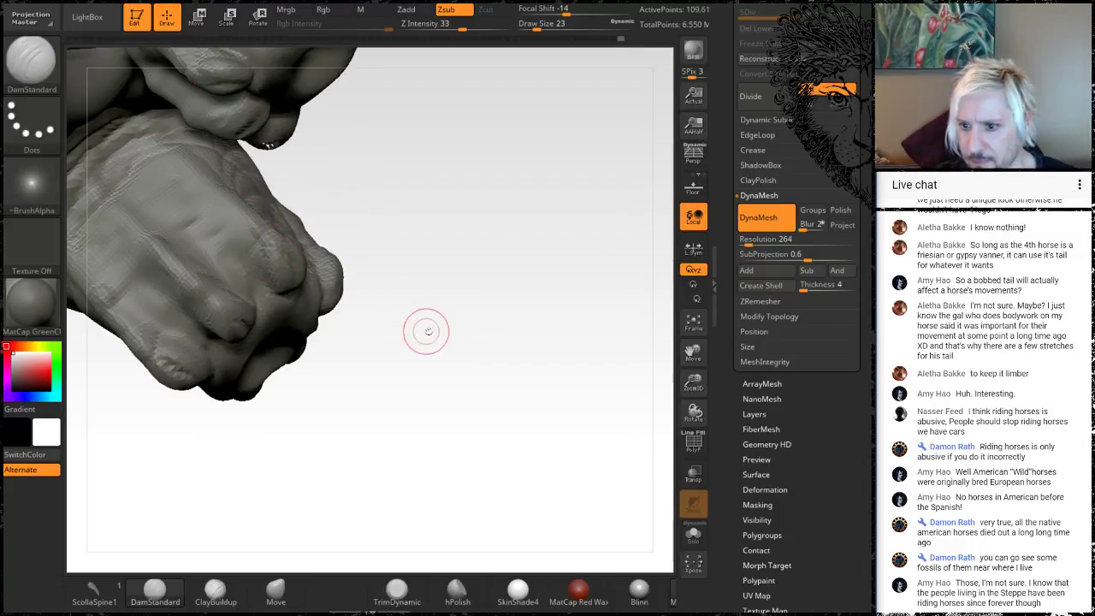
mouse_move(428, 331)
left_mouse_down()
mouse_move(459, 320)
mouse_move(422, 300)
left_mouse_up()
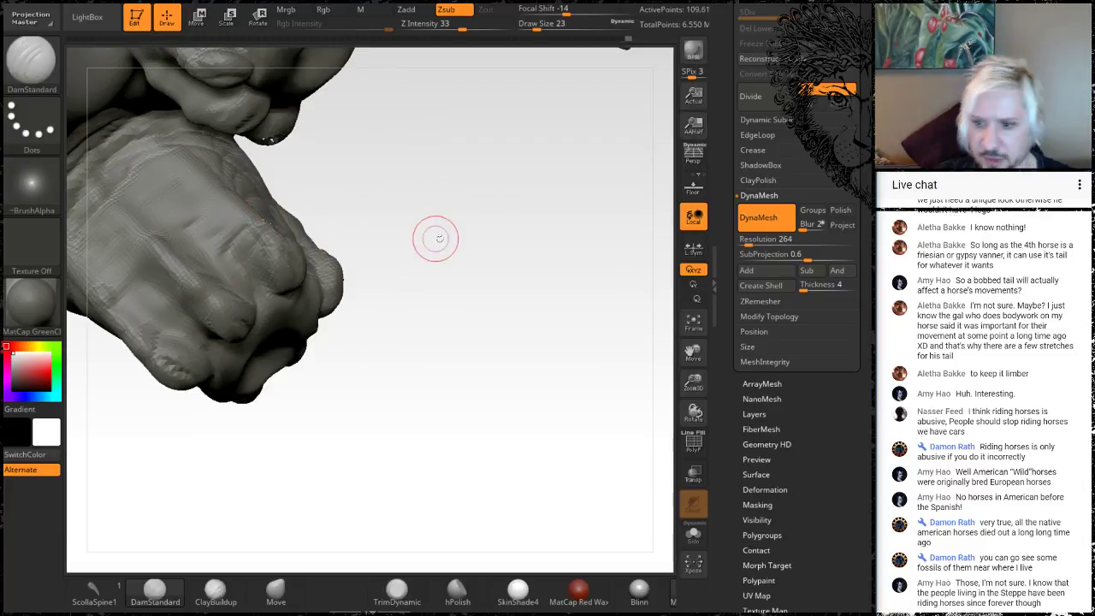
mouse_move(434, 237)
left_mouse_down()
mouse_move(468, 229)
mouse_move(443, 391)
mouse_move(436, 425)
mouse_move(399, 418)
mouse_move(477, 396)
mouse_move(464, 391)
left_mouse_up()
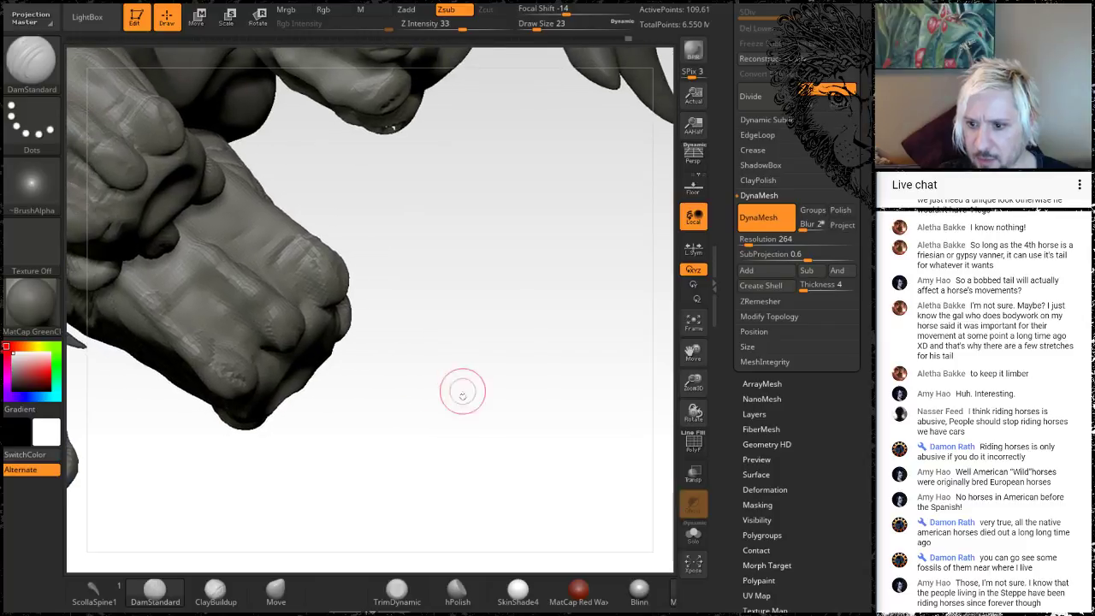
mouse_move(421, 423)
left_mouse_down()
mouse_move(431, 404)
mouse_move(423, 367)
left_mouse_up()
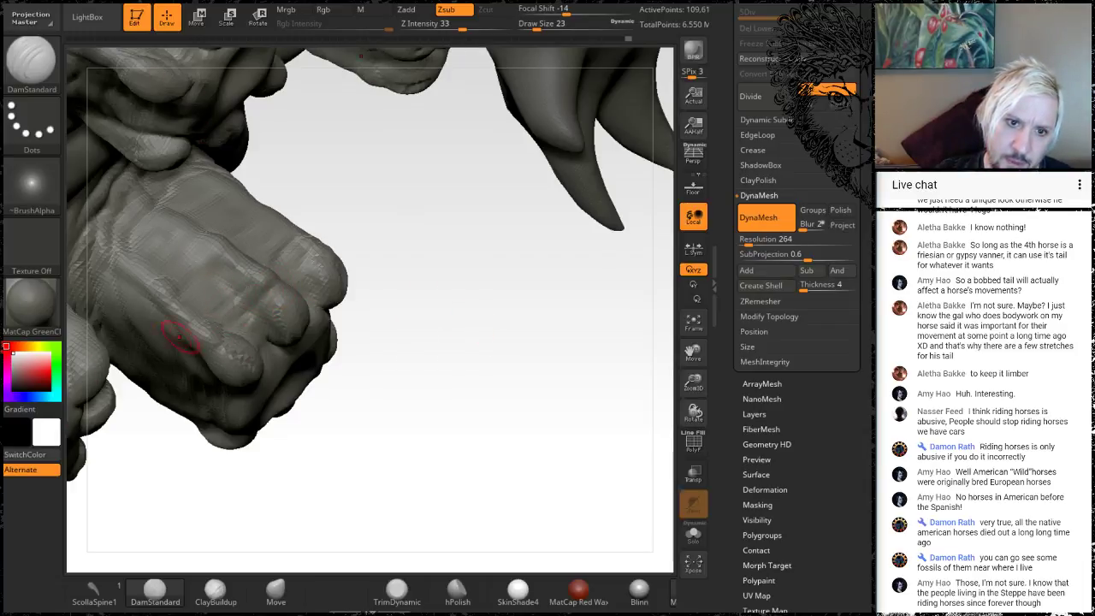
left_click_drag(394, 411, 297, 328)
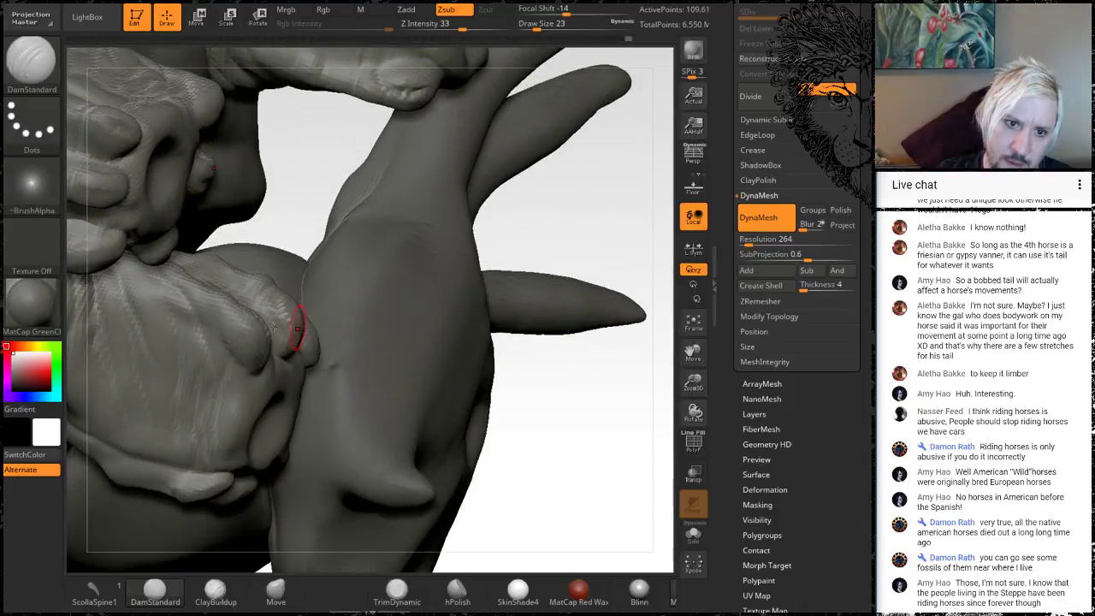
Step: Carve curved skin wrinkles between the tendon ridges and around the foot's outer side, from the ankle to the toes
left_click_drag(289, 206, 213, 344)
mouse_move(462, 308)
left_mouse_down()
mouse_move(240, 333)
mouse_move(190, 281)
left_mouse_up()
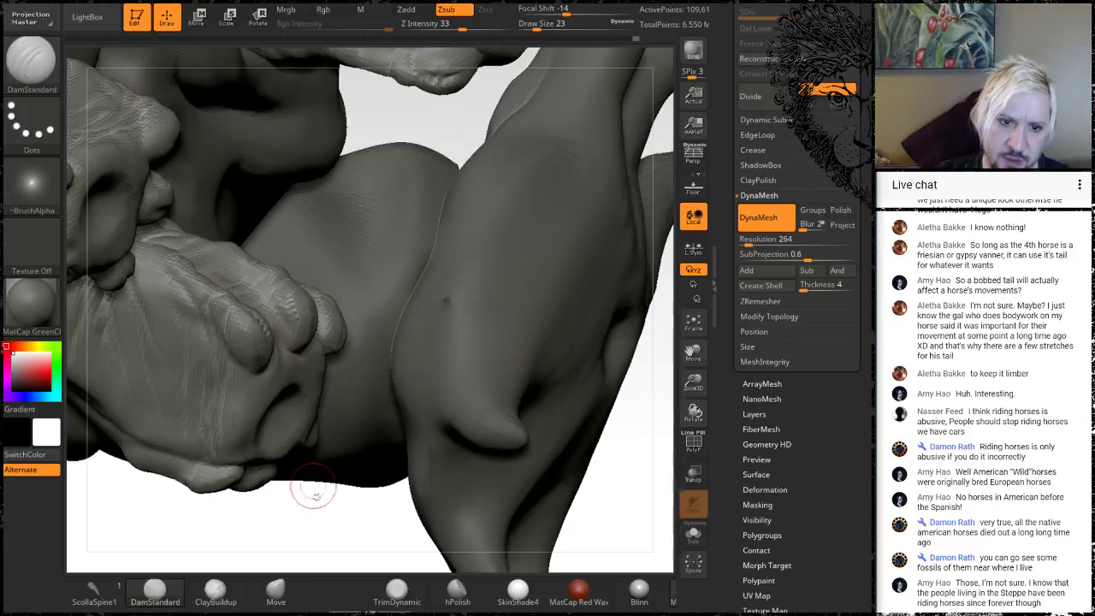
mouse_move(313, 495)
left_mouse_down()
mouse_move(294, 525)
mouse_move(256, 469)
left_mouse_up()
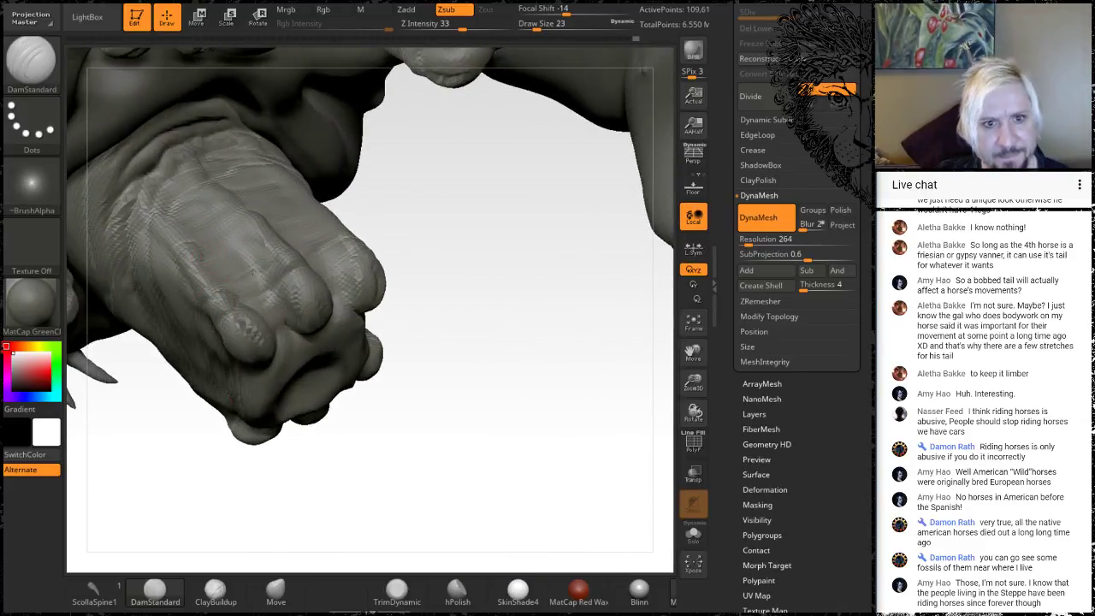
mouse_move(486, 253)
left_mouse_down()
mouse_move(472, 281)
mouse_move(244, 250)
left_mouse_up()
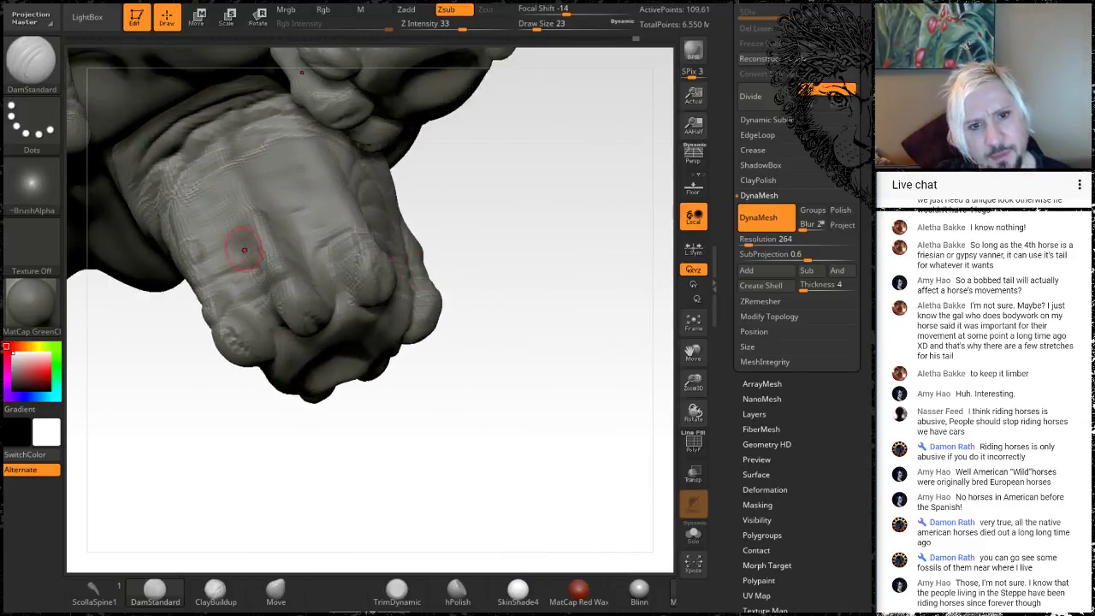
left_click_drag(472, 203, 352, 221)
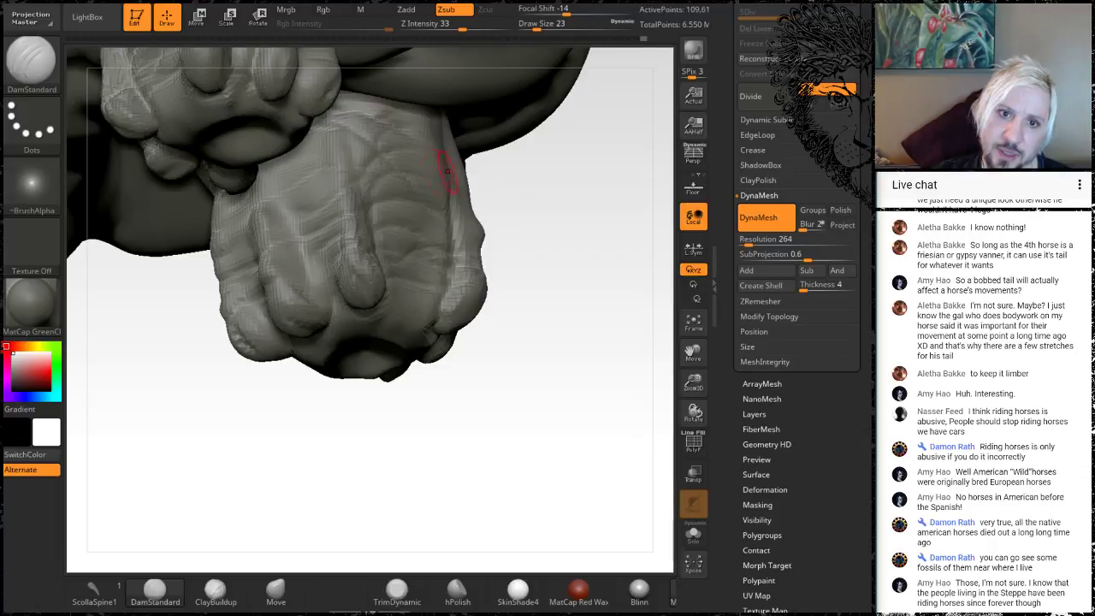
left_click_drag(570, 323, 381, 344)
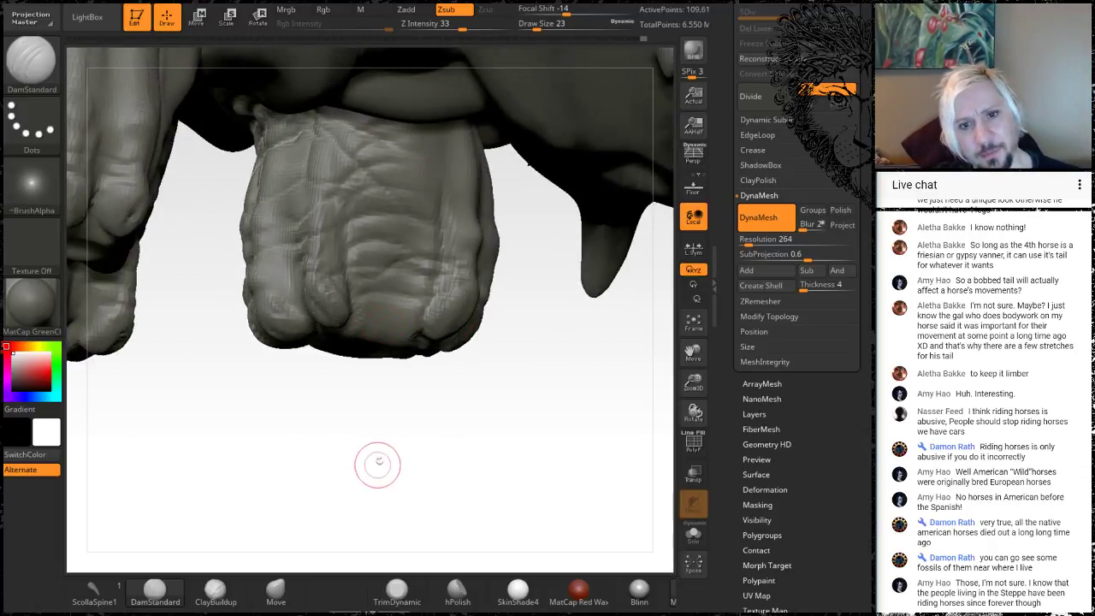
Step: Carve concentric grooves around the hollow in the foot's sole and fill its centre with puckered, radiating creases
mouse_move(377, 463)
left_mouse_down()
mouse_move(374, 399)
mouse_move(549, 534)
mouse_move(445, 330)
left_mouse_up()
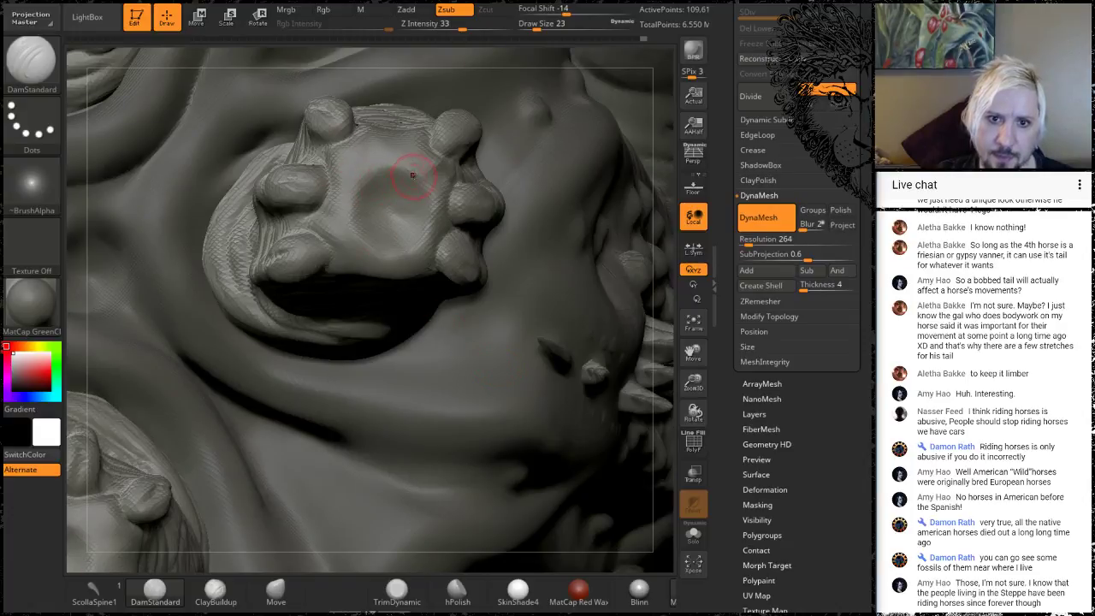
mouse_move(413, 175)
left_mouse_down()
mouse_move(364, 167)
mouse_move(370, 245)
left_mouse_up()
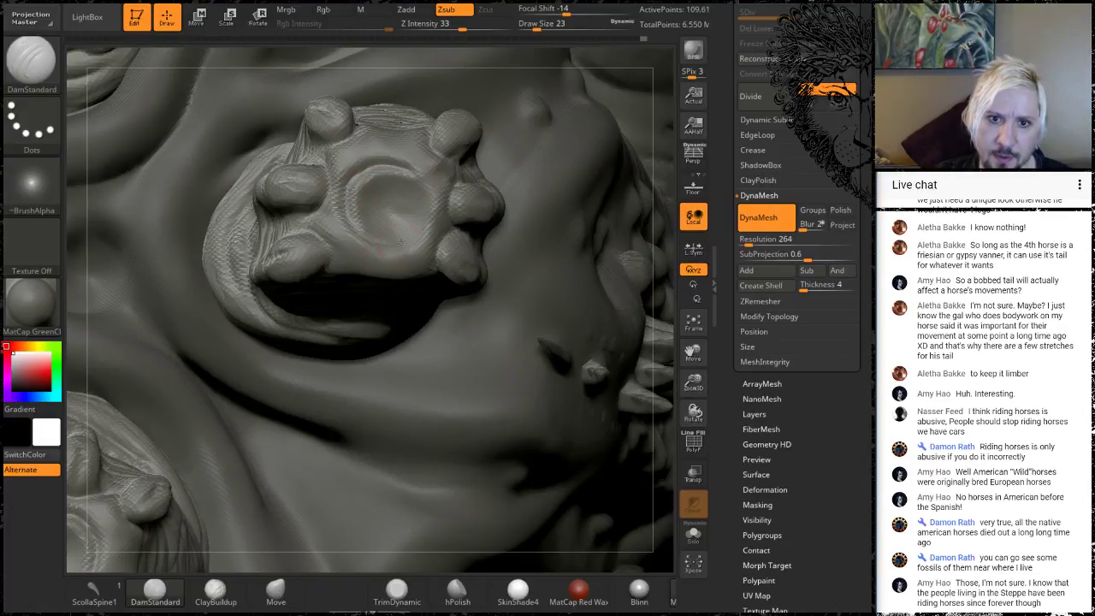
mouse_move(428, 166)
left_mouse_down()
mouse_move(383, 154)
mouse_move(343, 185)
left_mouse_up()
left_click_drag(347, 233, 422, 242)
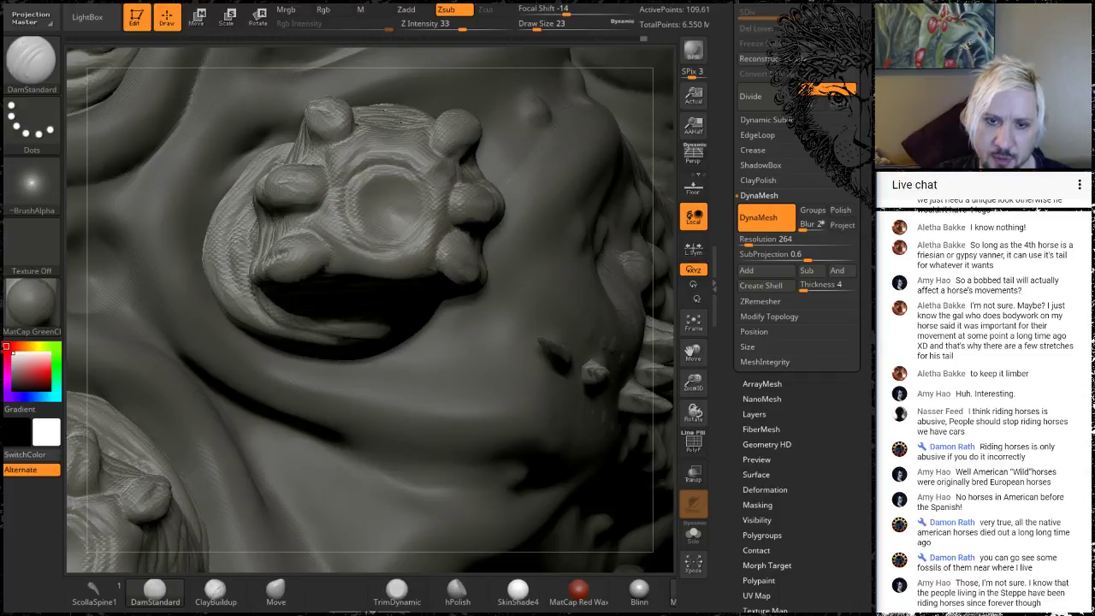
mouse_move(433, 187)
left_mouse_down()
mouse_move(387, 149)
mouse_move(346, 166)
mouse_move(360, 253)
mouse_move(418, 232)
left_mouse_up()
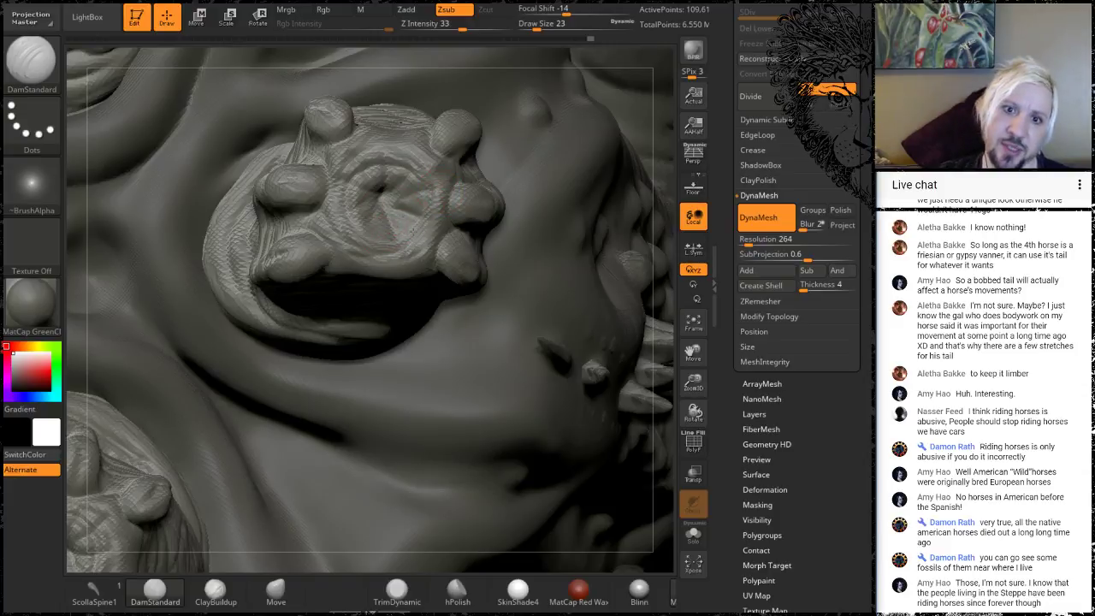
Step: Extend the sole's DamStandard wrinkles outward from the puckered centre to the bases of the surrounding toes
left_click_drag(585, 53, 536, 162)
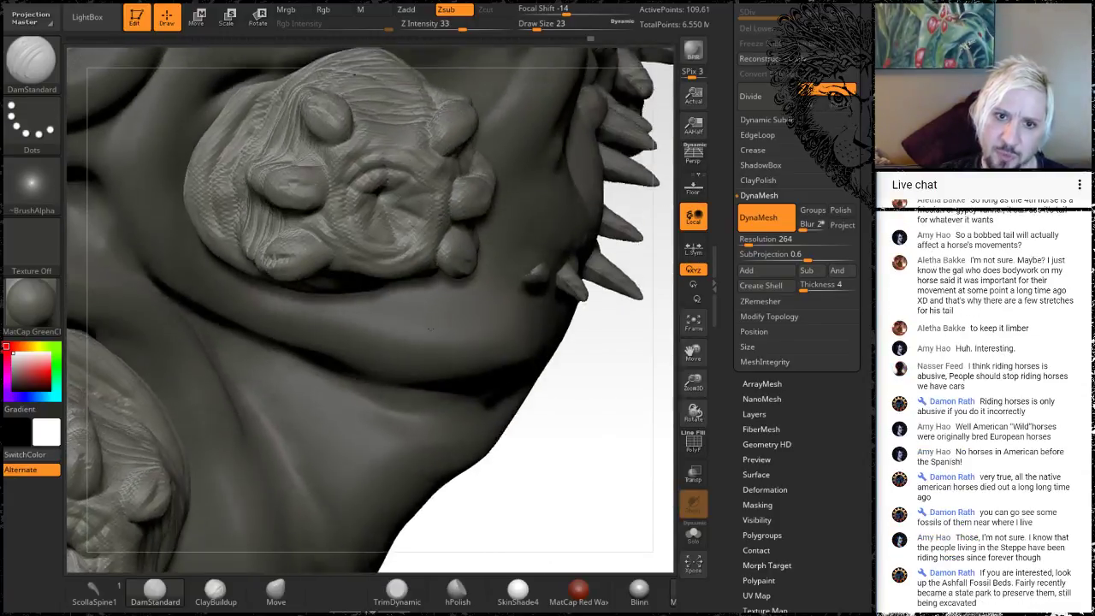
left_click_drag(430, 329, 467, 330)
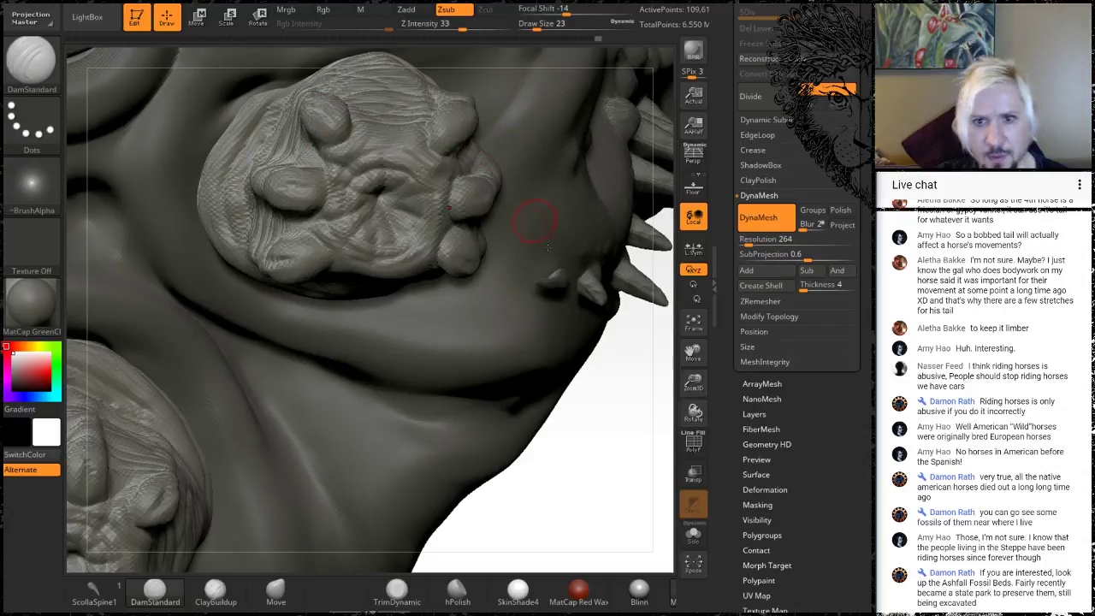
left_click_drag(641, 405, 548, 419)
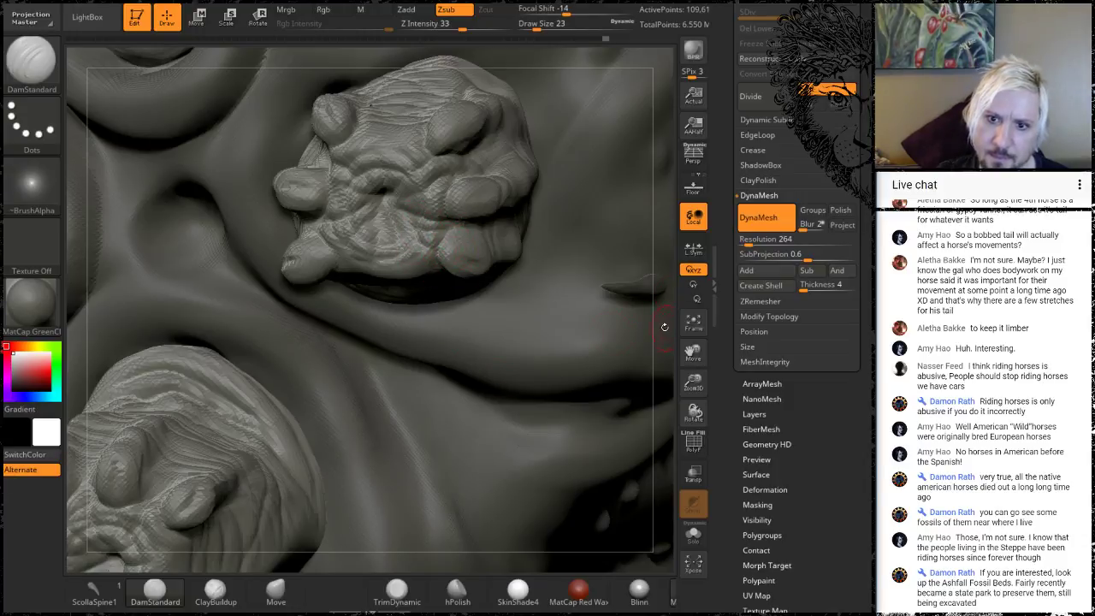
mouse_move(665, 326)
left_mouse_down()
mouse_move(685, 310)
mouse_move(669, 304)
left_mouse_up()
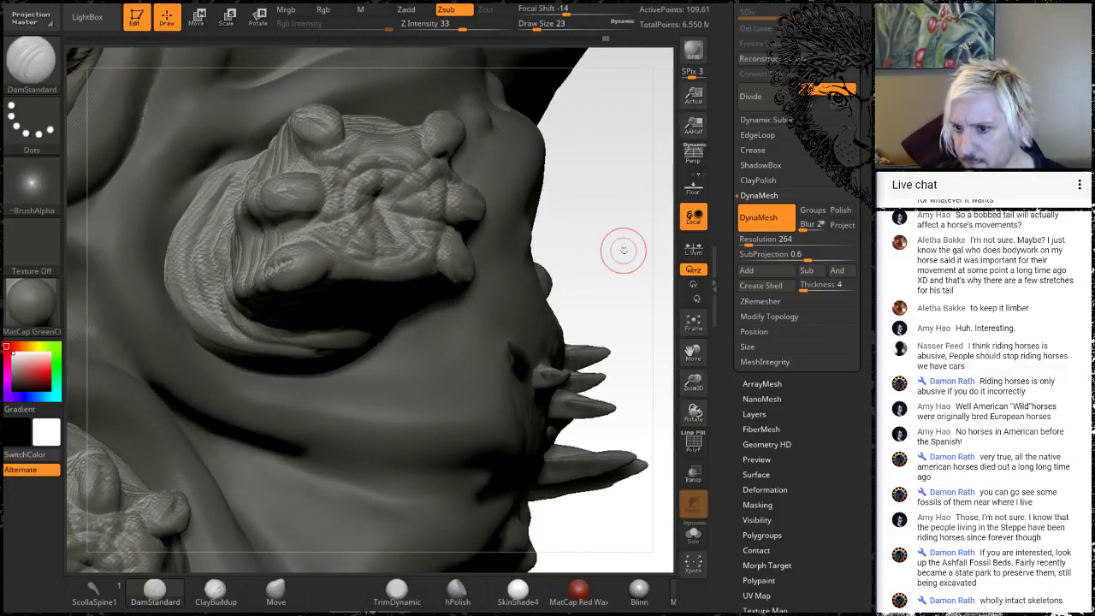
left_click_drag(597, 254, 545, 254)
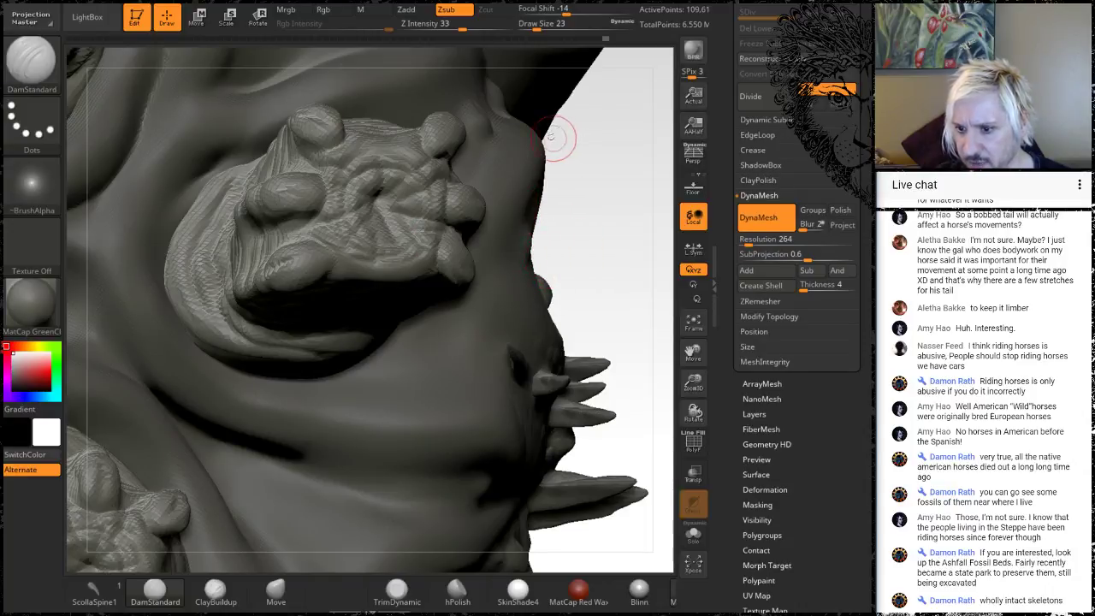
Step: Carve DamStandard creases around the toe bases and across the tendon ridges on the sides of the foot
left_click_drag(577, 214, 318, 241)
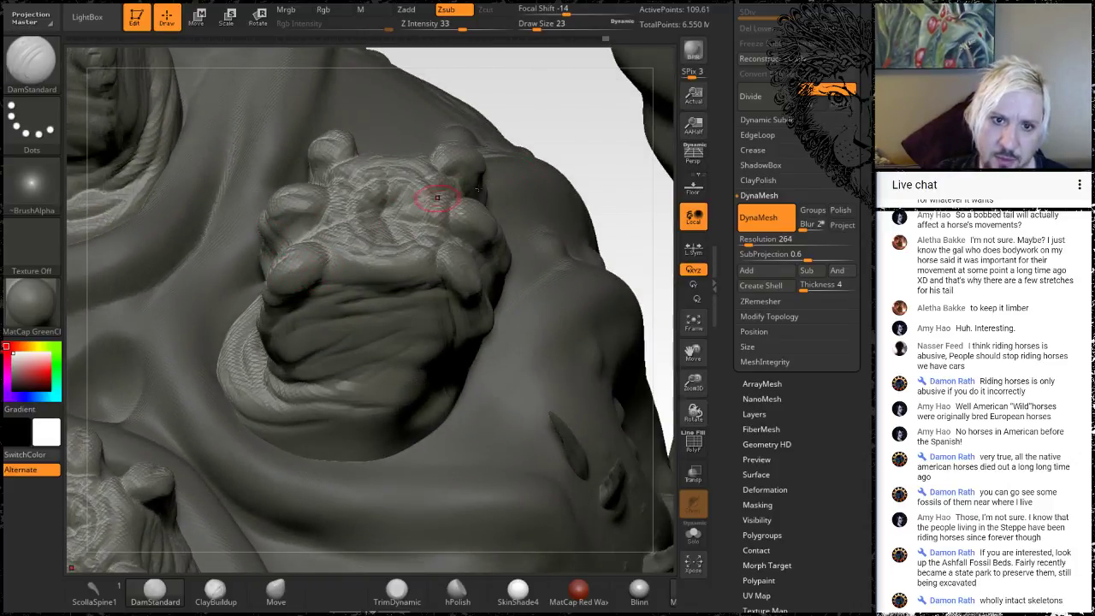
left_click_drag(556, 98, 464, 208)
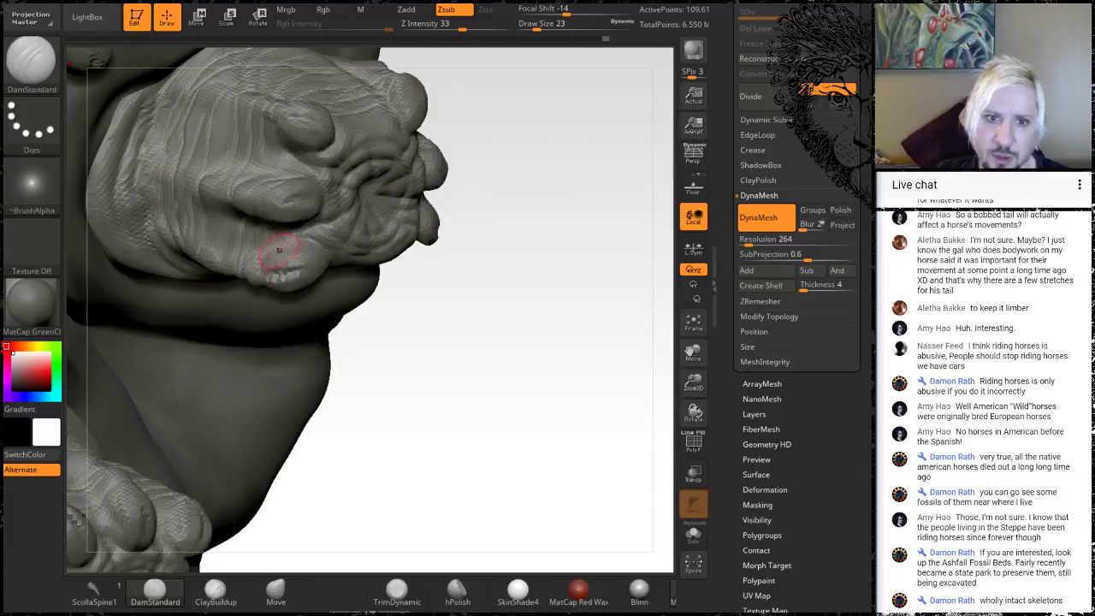
left_click_drag(482, 340, 239, 248)
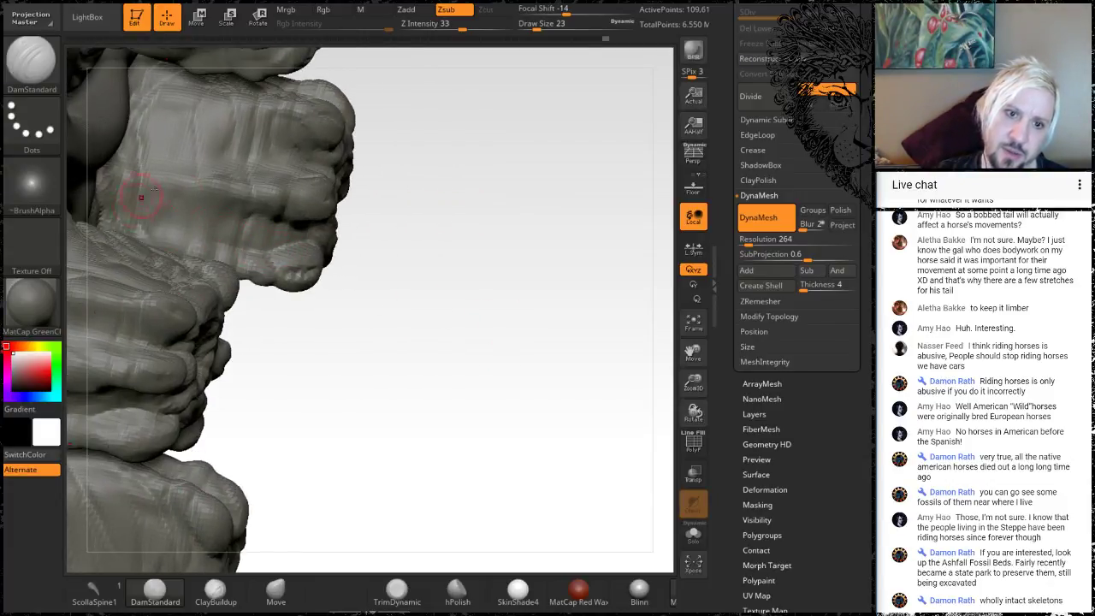
left_click_drag(480, 311, 464, 231)
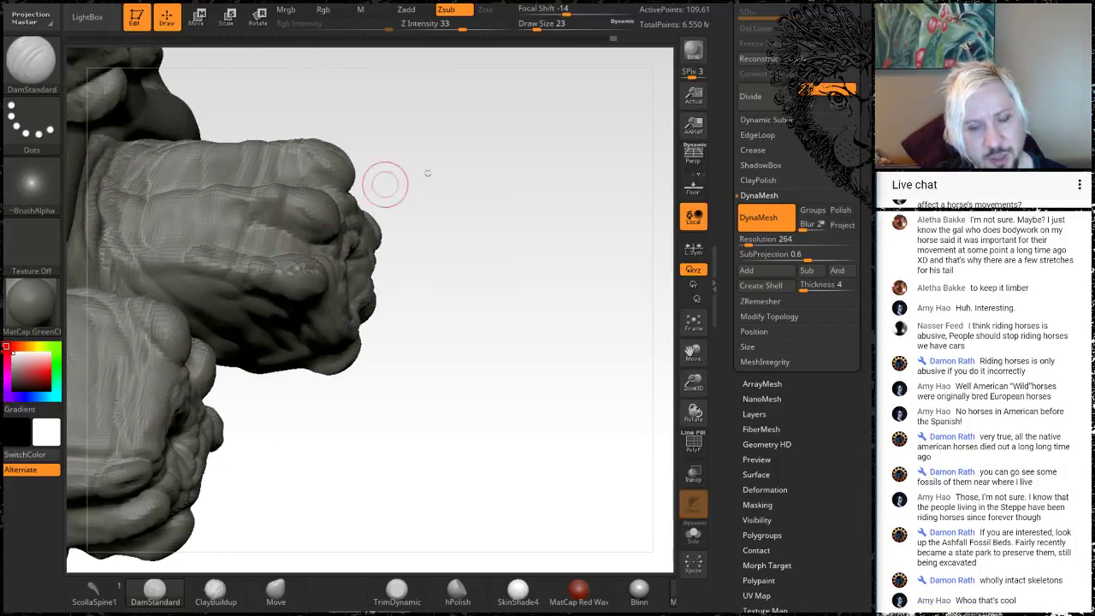
mouse_move(472, 159)
left_mouse_down()
mouse_move(464, 191)
mouse_move(396, 135)
mouse_move(231, 259)
mouse_move(217, 256)
left_mouse_up()
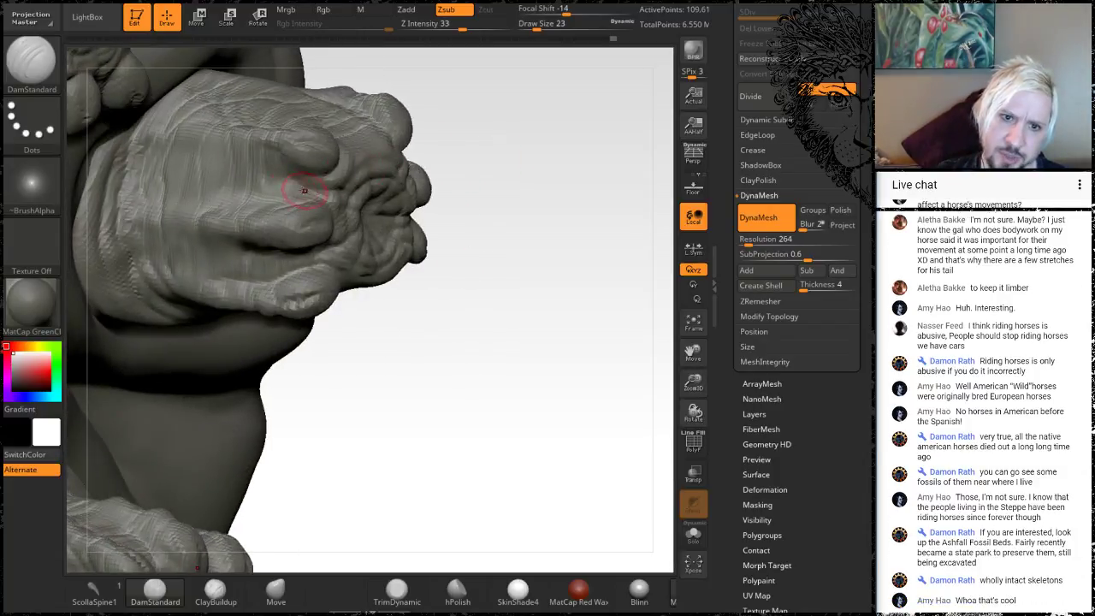
mouse_move(512, 179)
left_mouse_down()
mouse_move(505, 140)
mouse_move(298, 185)
left_mouse_up()
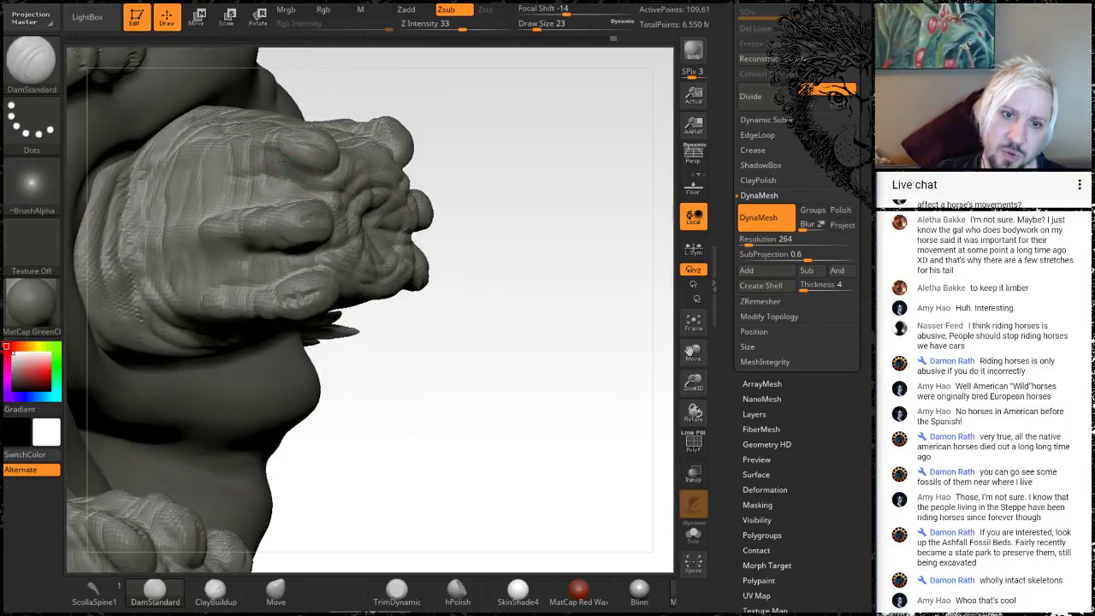
Step: Refine the skin folds below the toes and the diagonal creases along the broad side of the foot with DamStandard
mouse_move(608, 171)
left_mouse_down()
mouse_move(587, 205)
mouse_move(441, 196)
left_mouse_up()
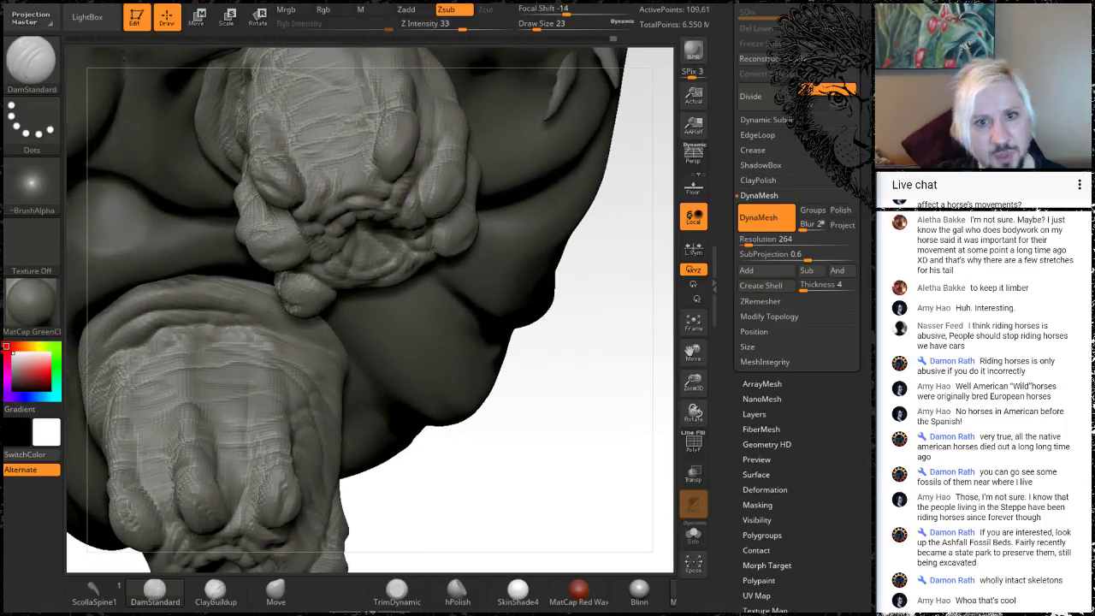
mouse_move(557, 454)
left_mouse_down()
mouse_move(551, 401)
mouse_move(520, 326)
left_mouse_up()
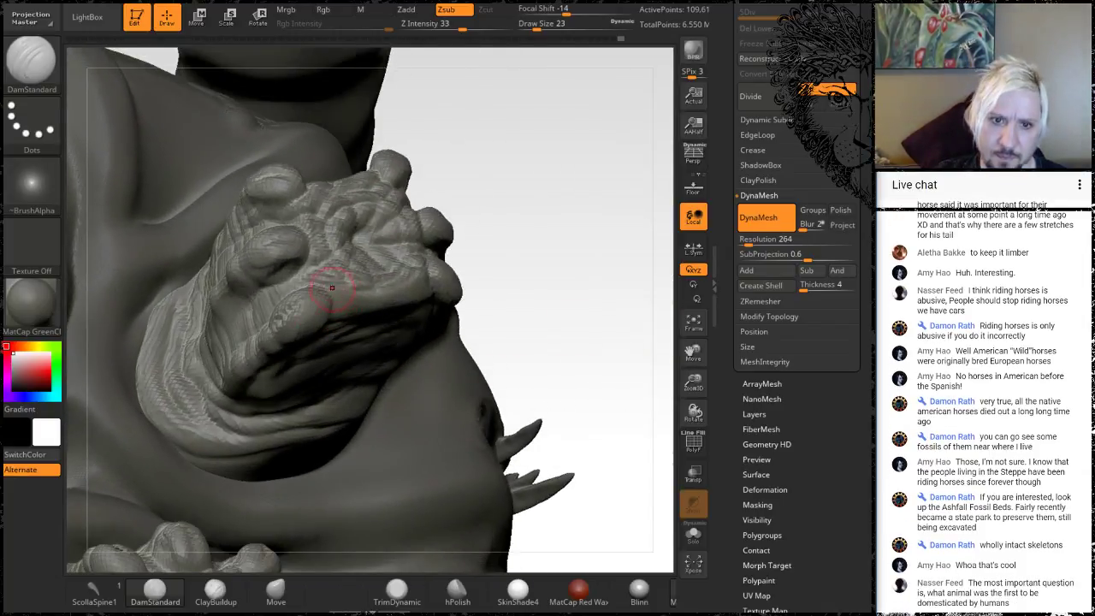
left_click_drag(562, 259, 469, 241)
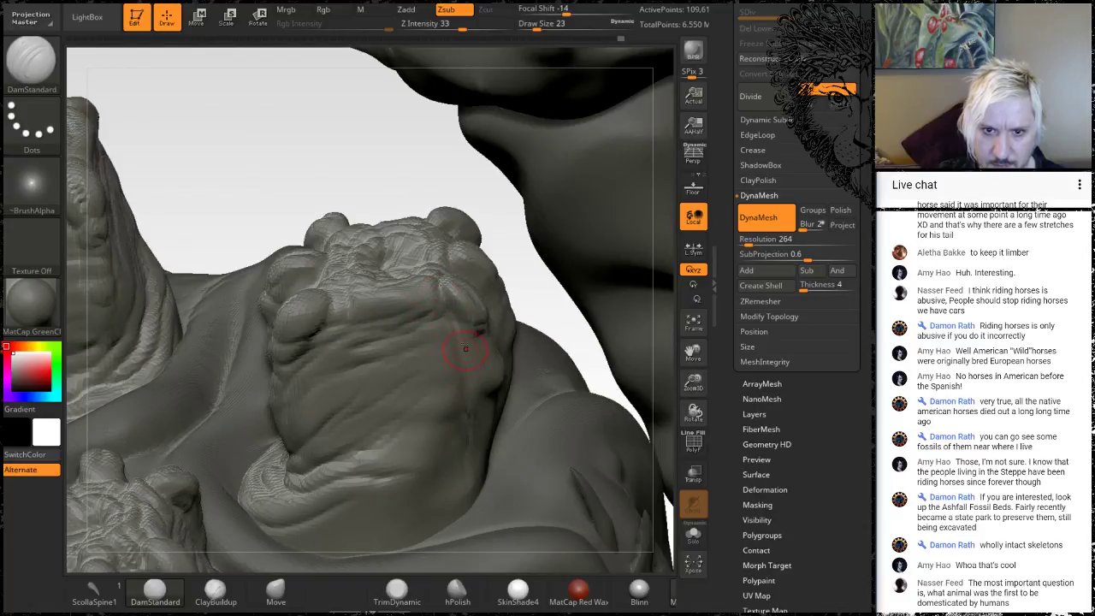
mouse_move(560, 254)
left_mouse_down()
mouse_move(526, 237)
mouse_move(464, 344)
left_mouse_up()
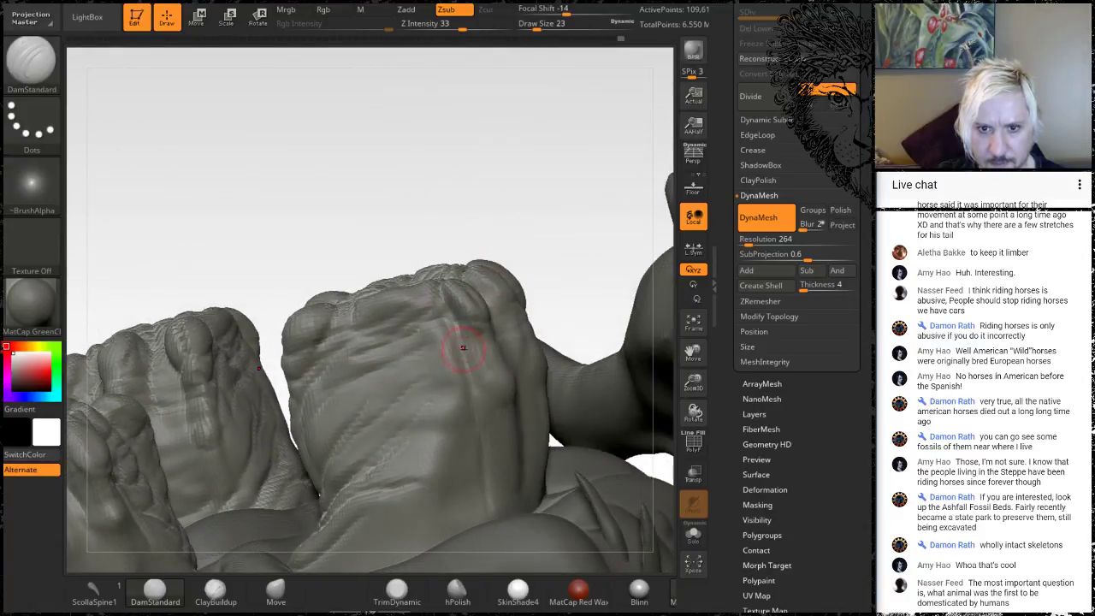
Step: Build up a skin fold with ClayBuildup across the lower broad side of the foot near the ankle and smooth it
left_click_drag(561, 247, 540, 371)
key("shift")
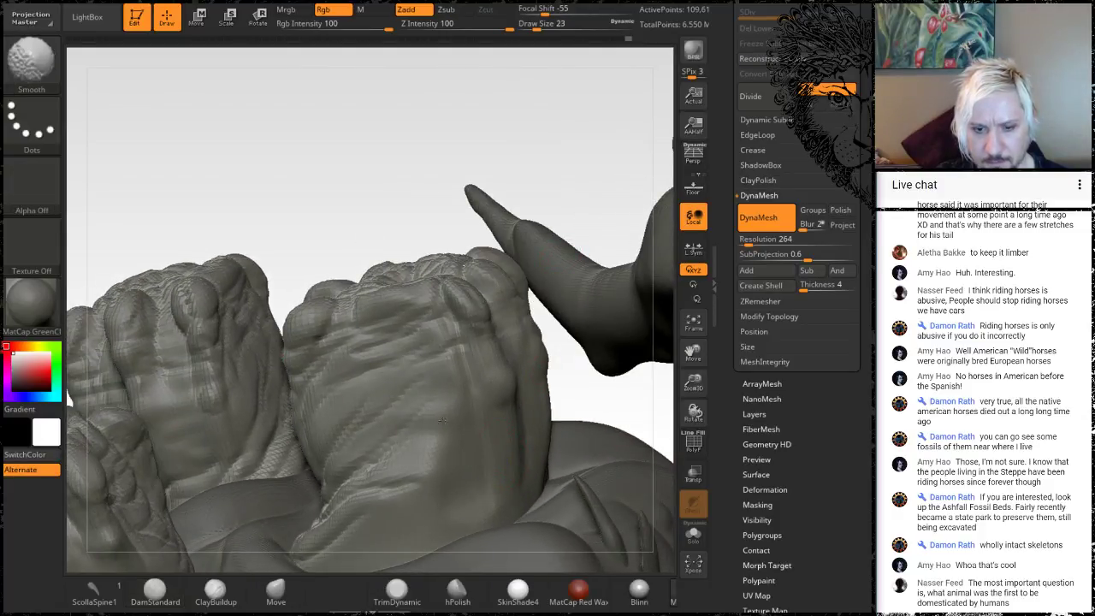
left_click_drag(442, 421, 428, 464, "shift")
left_click(200, 601)
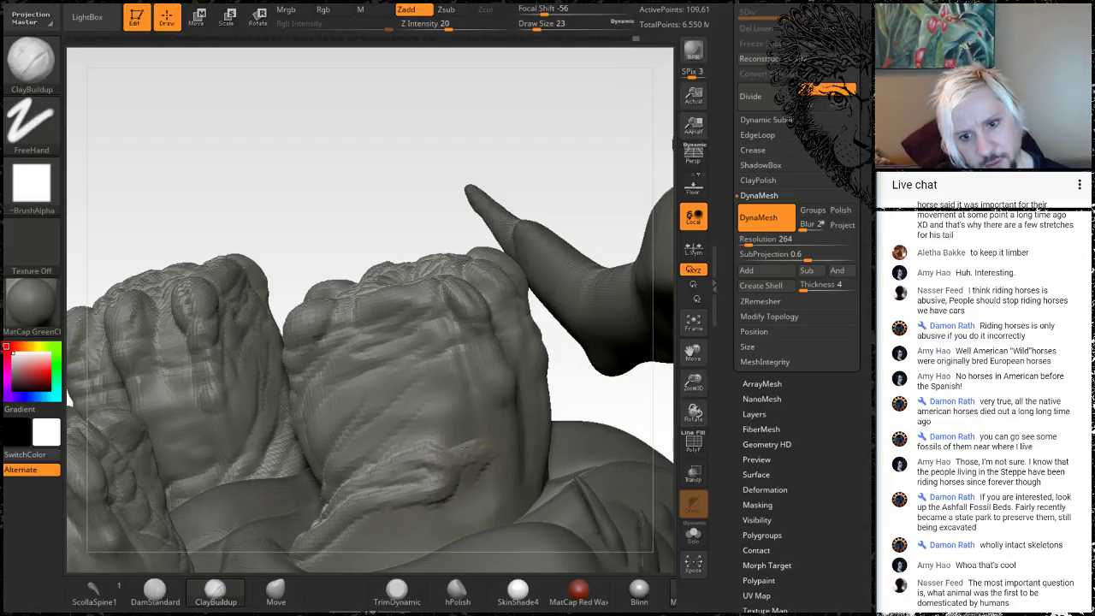
key("shift")
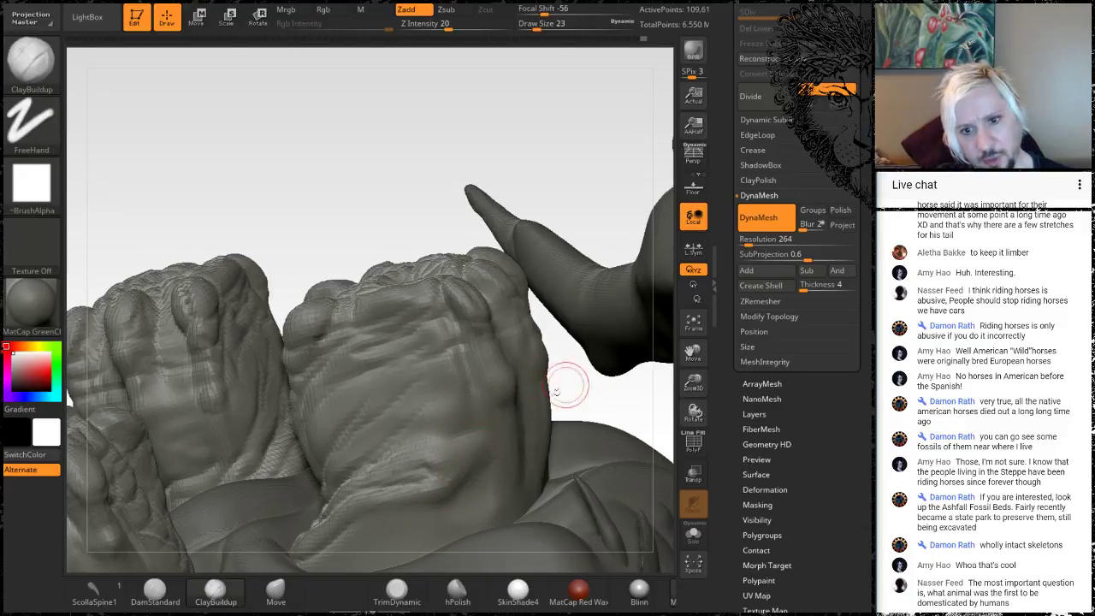
Step: Extend the ankle fold around the edge of the foot with ClayBuildup and soften its transition
left_click_drag(594, 387, 533, 403)
left_click_drag(438, 355, 548, 311, "alt")
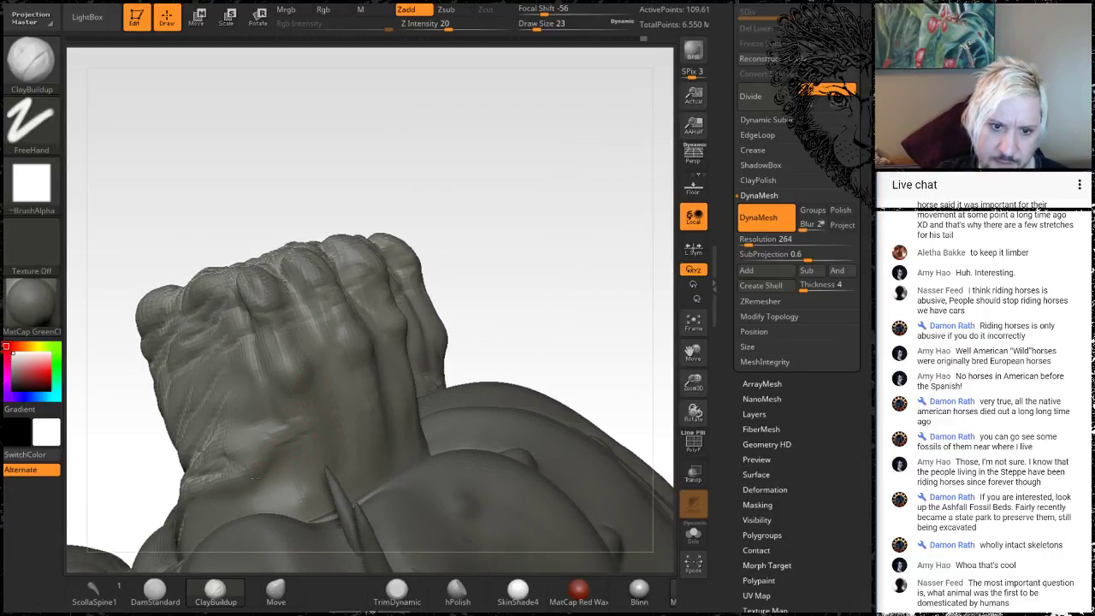
left_click_drag(517, 265, 578, 224)
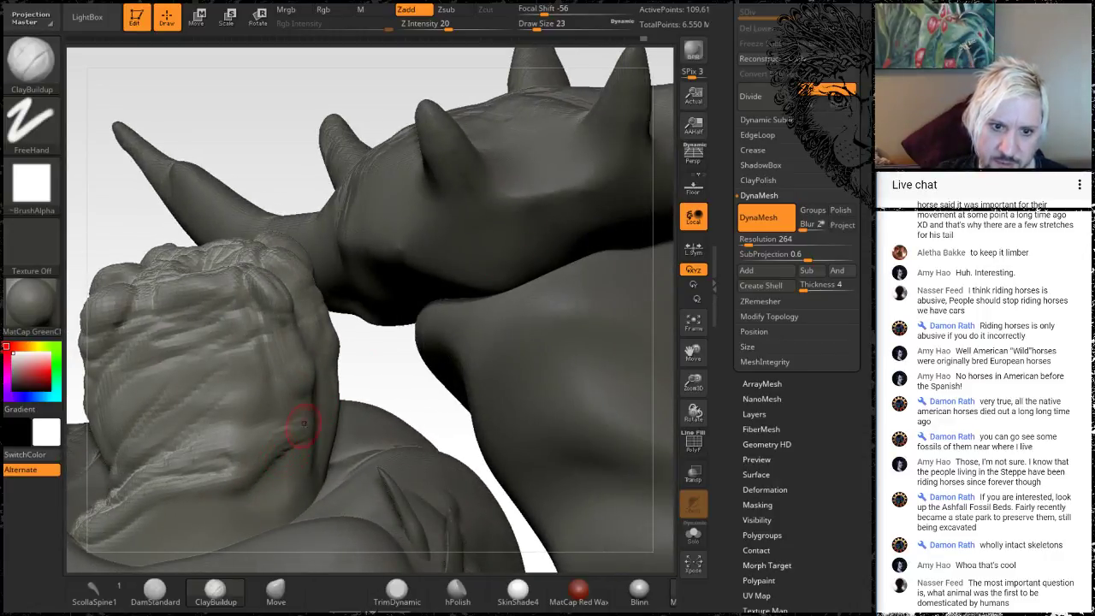
left_click_drag(226, 437, 237, 445)
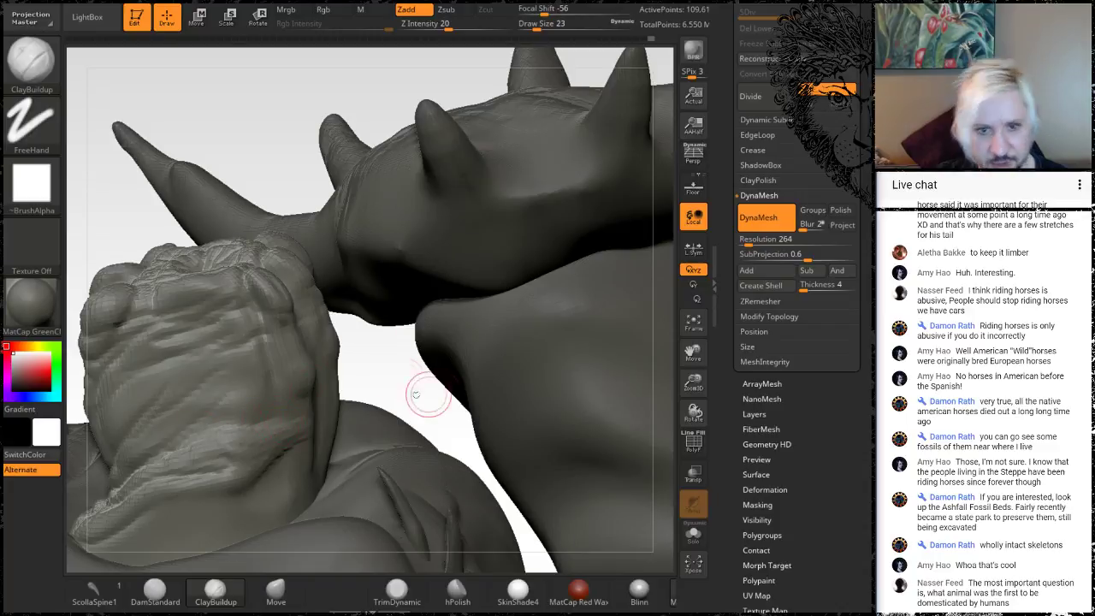
left_click_drag(397, 364, 343, 384)
left_click_drag(279, 433, 262, 457, "shift")
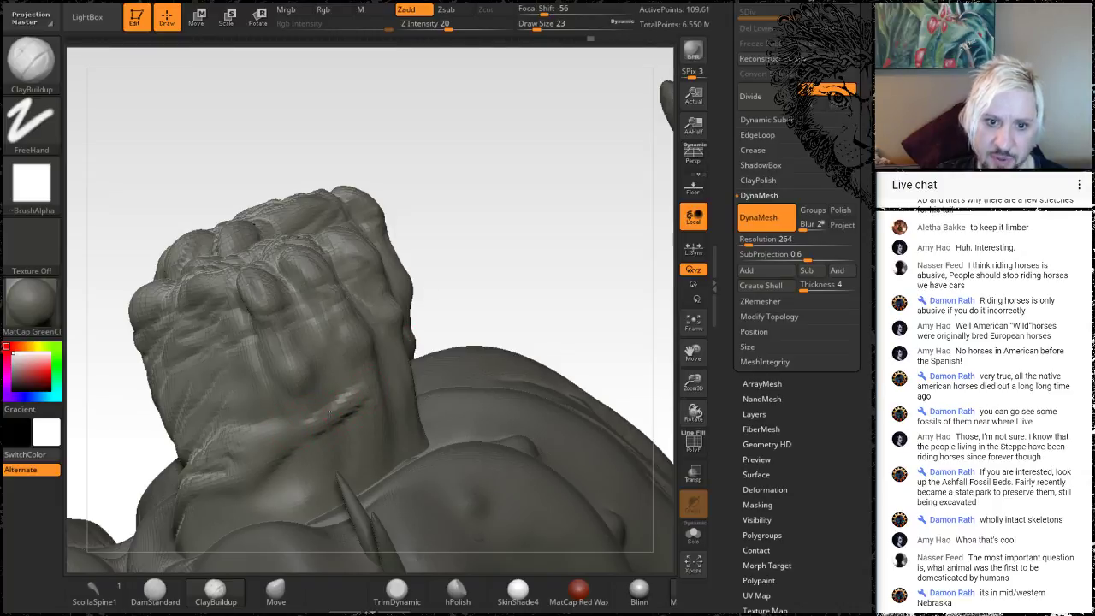
Step: Add ClayBuildup folds across the ends of the tendon ridges behind the toes and smooth them into the ankle
mouse_move(488, 274)
left_mouse_down()
mouse_move(499, 237)
mouse_move(443, 273)
left_mouse_up()
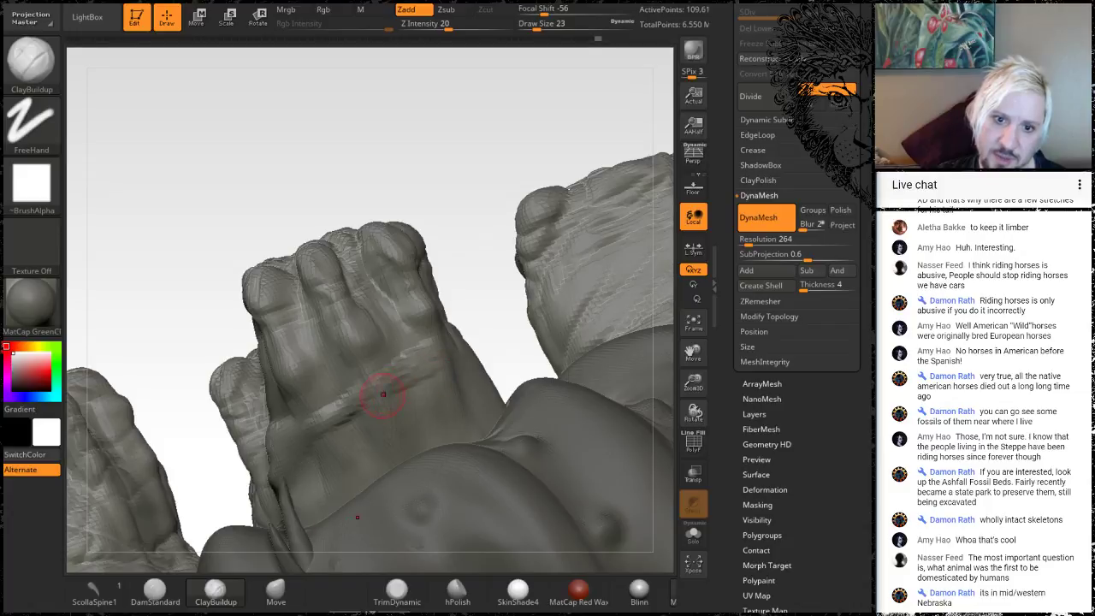
key("shift")
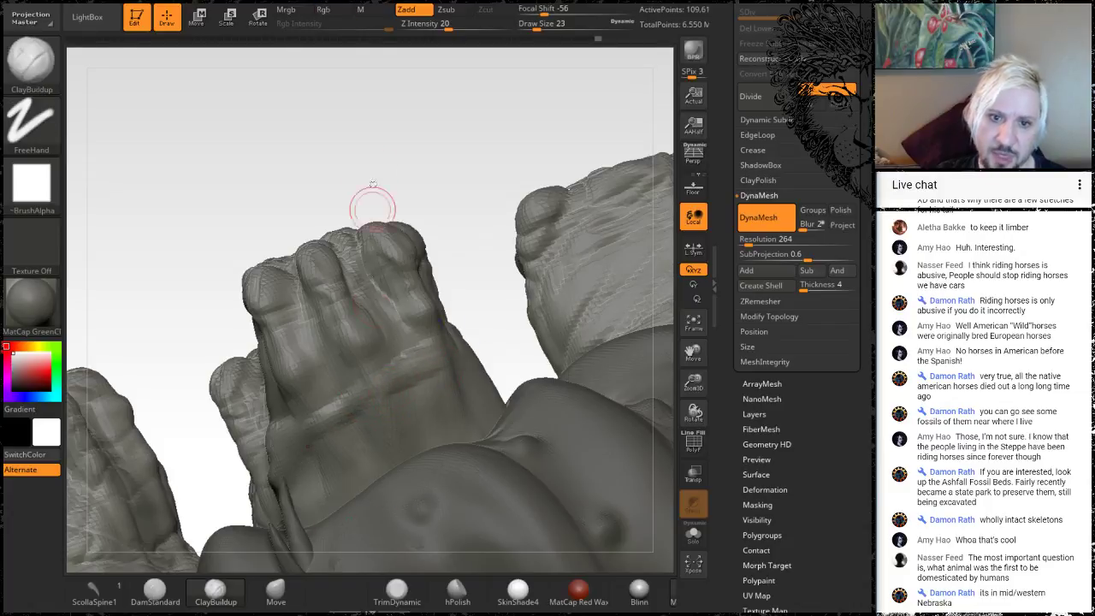
mouse_move(365, 135)
left_mouse_down()
mouse_move(403, 188)
mouse_move(398, 205)
left_mouse_up()
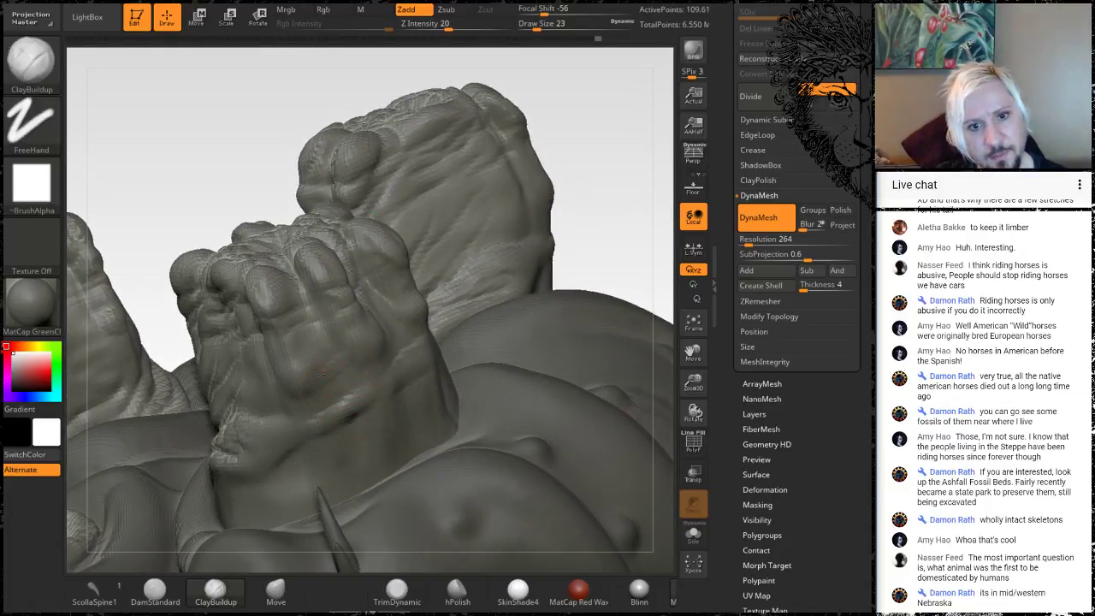
key("shift")
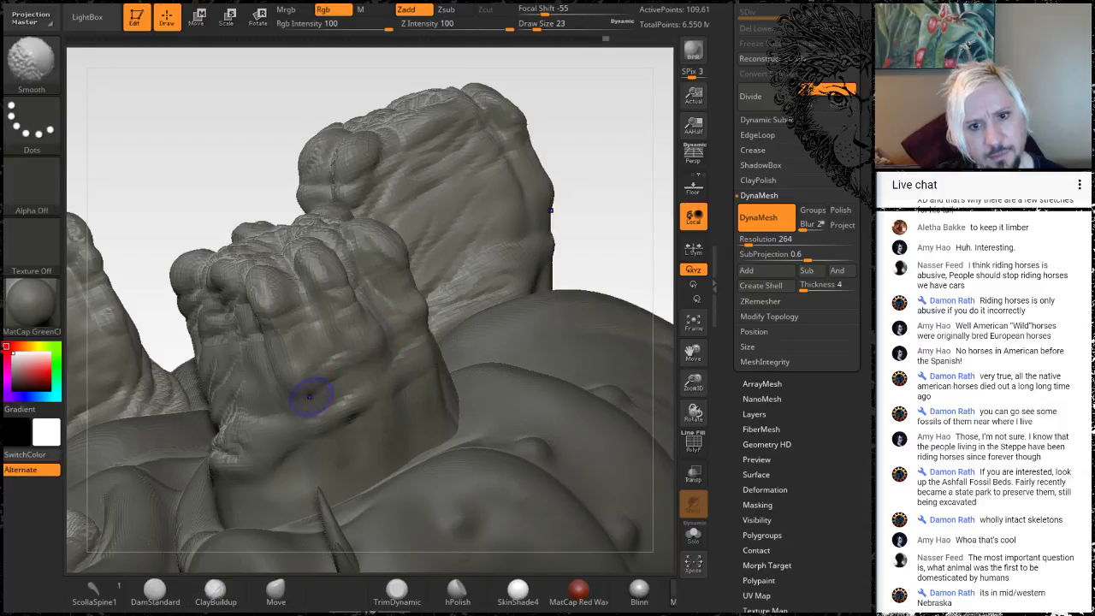
mouse_move(202, 159)
left_mouse_down()
mouse_move(230, 120)
mouse_move(234, 138)
left_mouse_up()
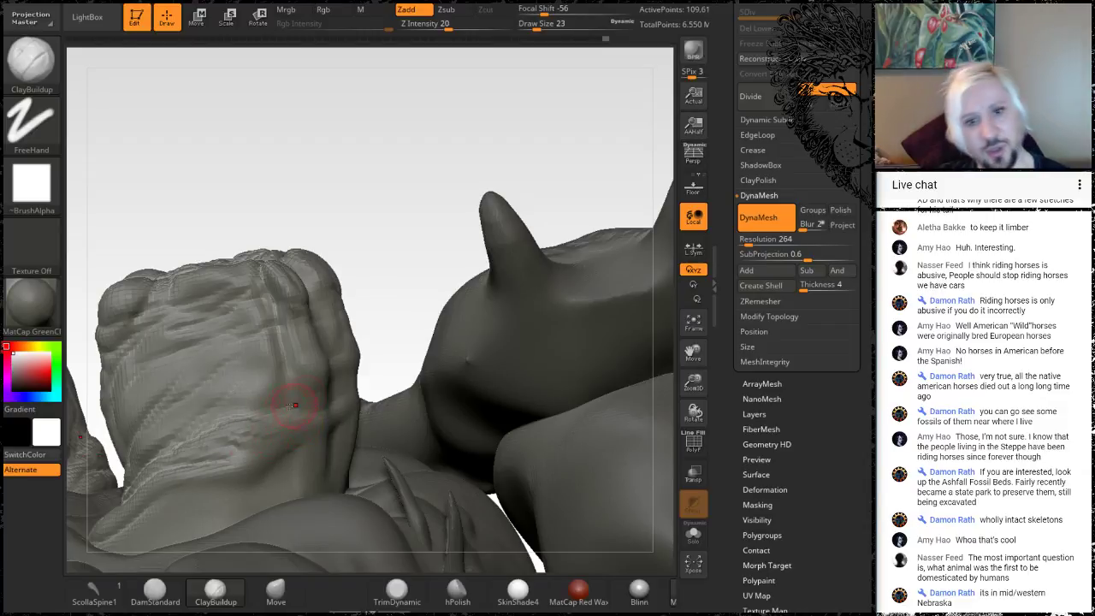
Step: Build up diagonal skin folds across the foot's broad side with ClayBuildup and sharpen the lowest fold with a DamStandard crease
left_click_drag(379, 154, 353, 223)
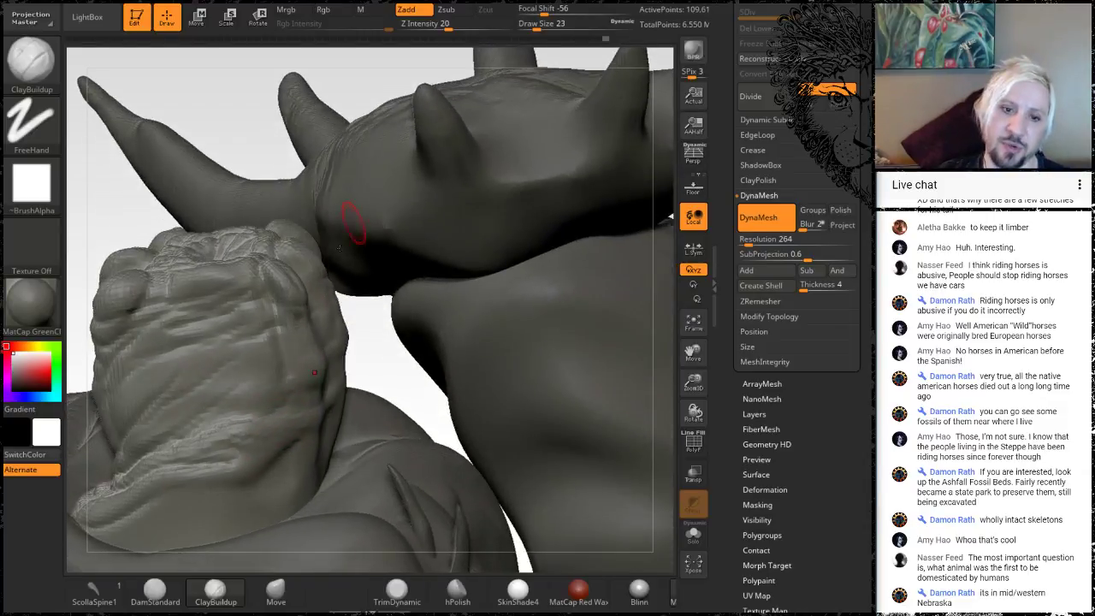
mouse_move(251, 419)
left_mouse_down("shift")
mouse_move(284, 374)
mouse_move(244, 398)
left_mouse_up("shift")
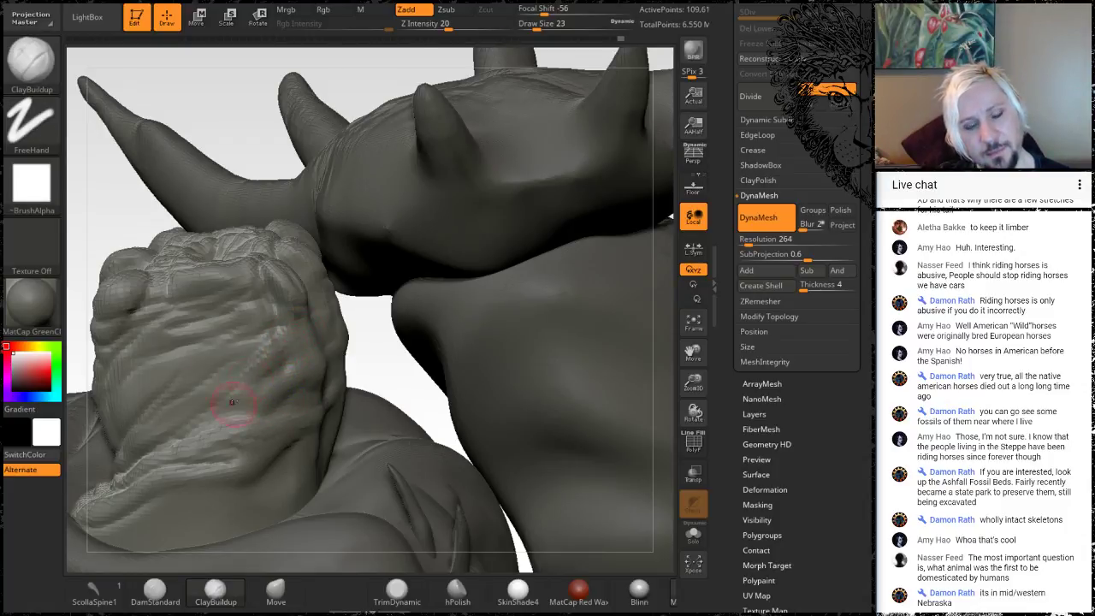
key("shift")
mouse_move(426, 399)
left_mouse_down()
mouse_move(418, 364)
mouse_move(419, 400)
left_mouse_up()
right_click_drag(419, 399, 402, 410)
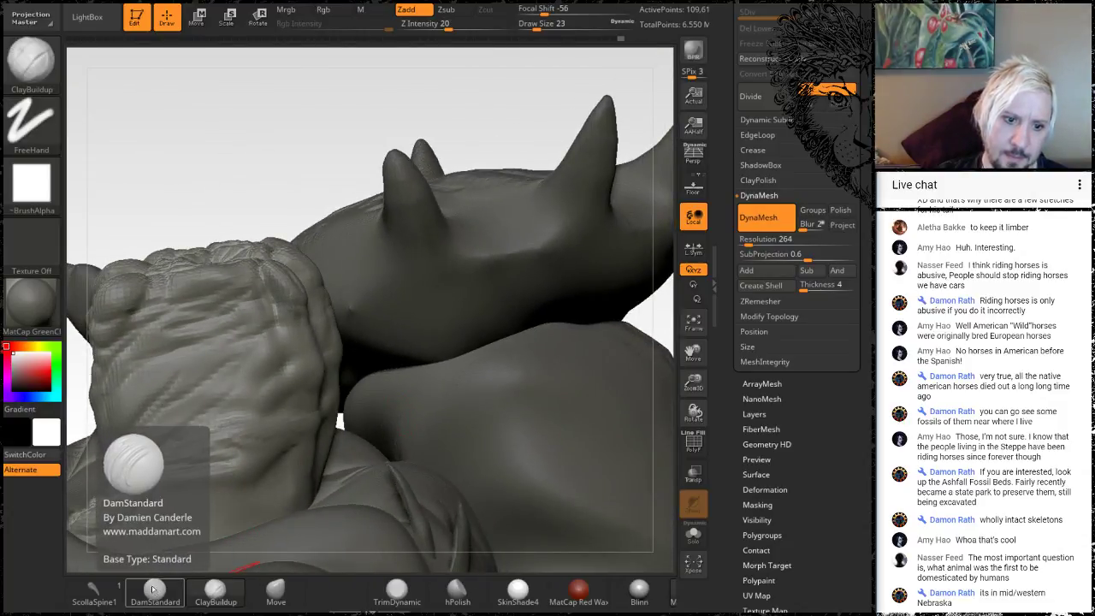
left_click(155, 591)
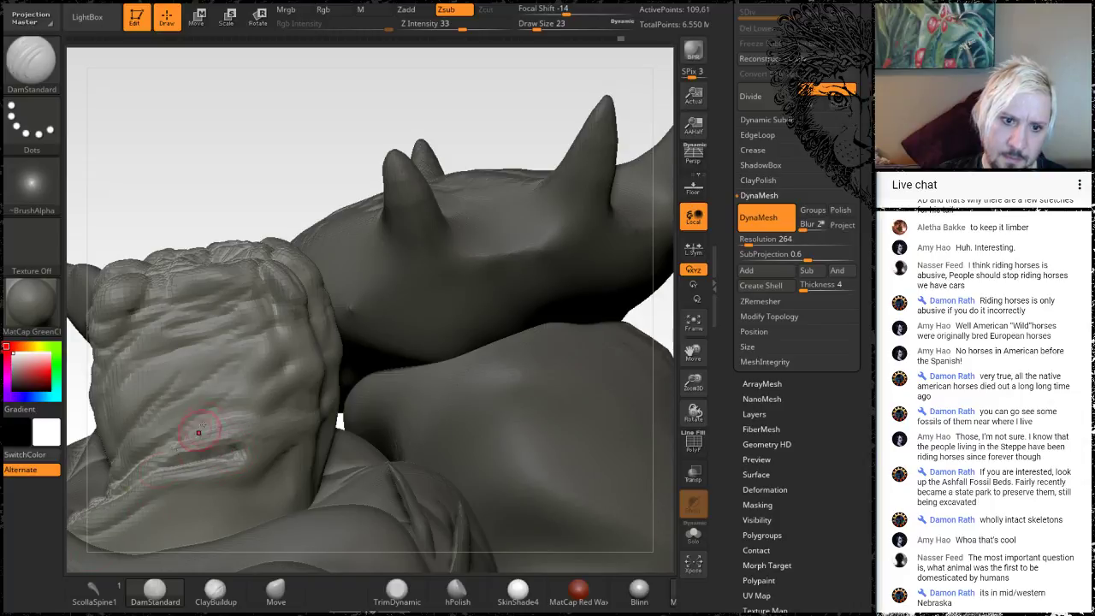
left_click(216, 590)
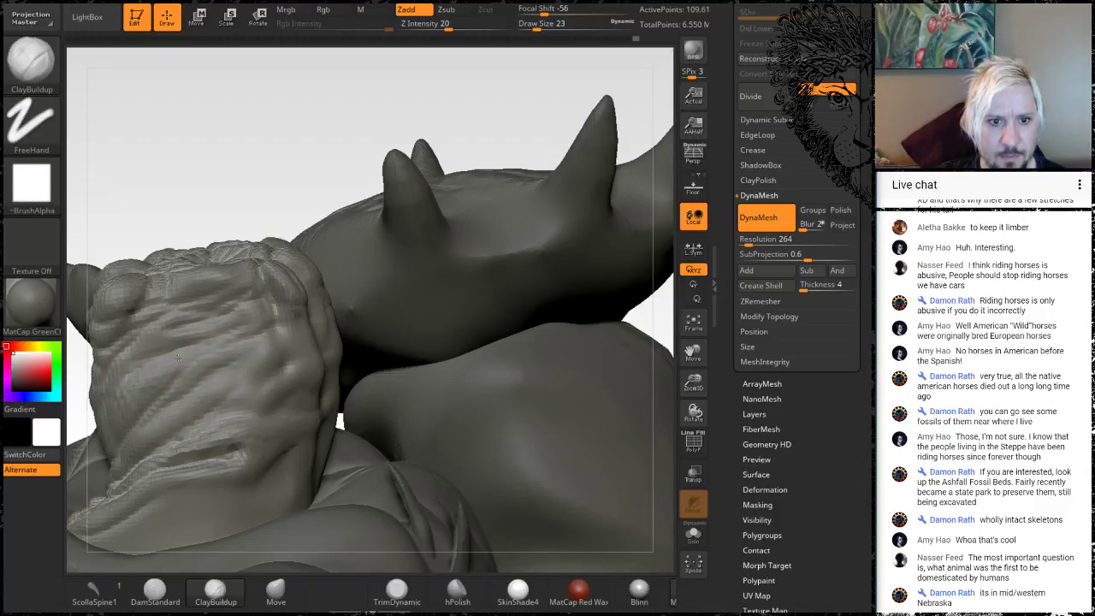
Step: Remesh the legs and feet with DynaMesh at a resolution of 360
left_click_drag(286, 196, 347, 490)
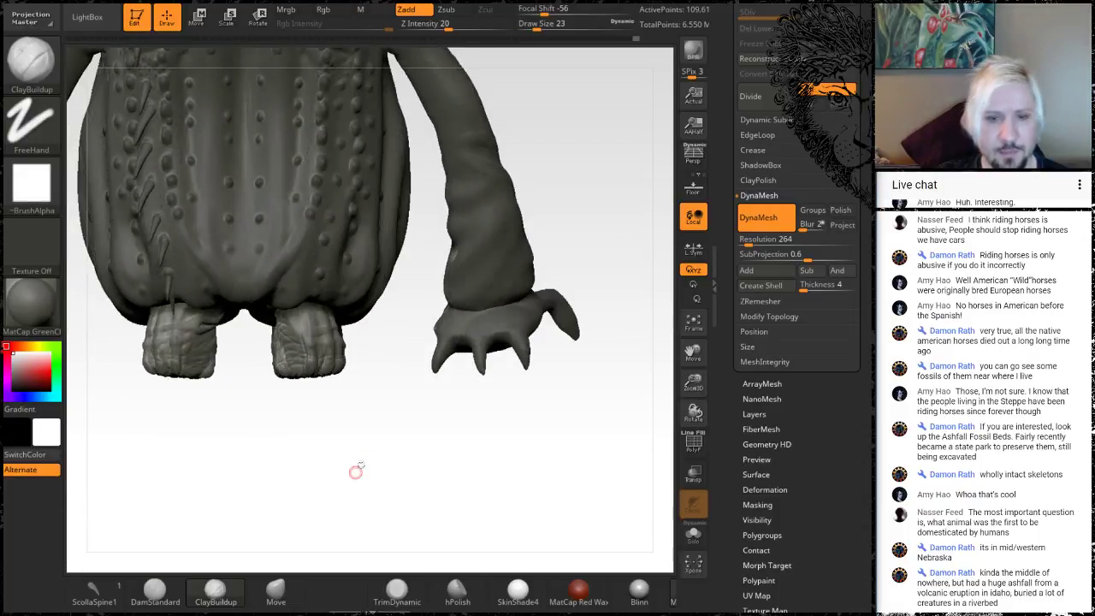
mouse_move(384, 444)
left_mouse_down("alt")
mouse_move(353, 486)
mouse_move(397, 481)
mouse_move(350, 460)
mouse_move(389, 480)
mouse_move(342, 492)
mouse_move(411, 484)
mouse_move(382, 455)
left_mouse_up("alt")
left_click_drag(283, 449, 291, 478)
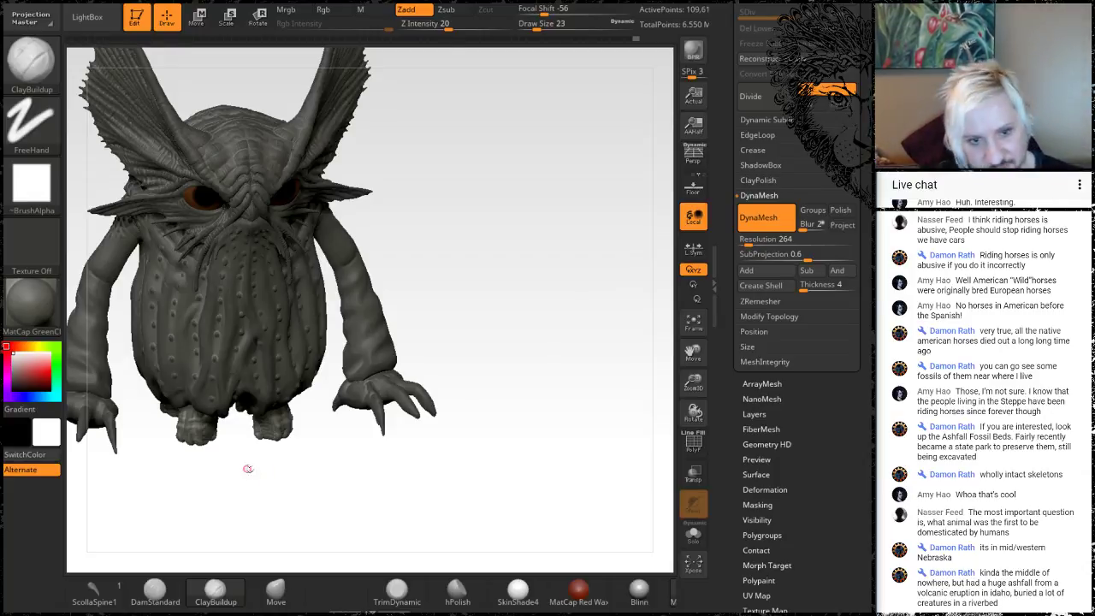
left_click_drag(314, 508, 289, 480)
left_click_drag(349, 482, 590, 471, "alt")
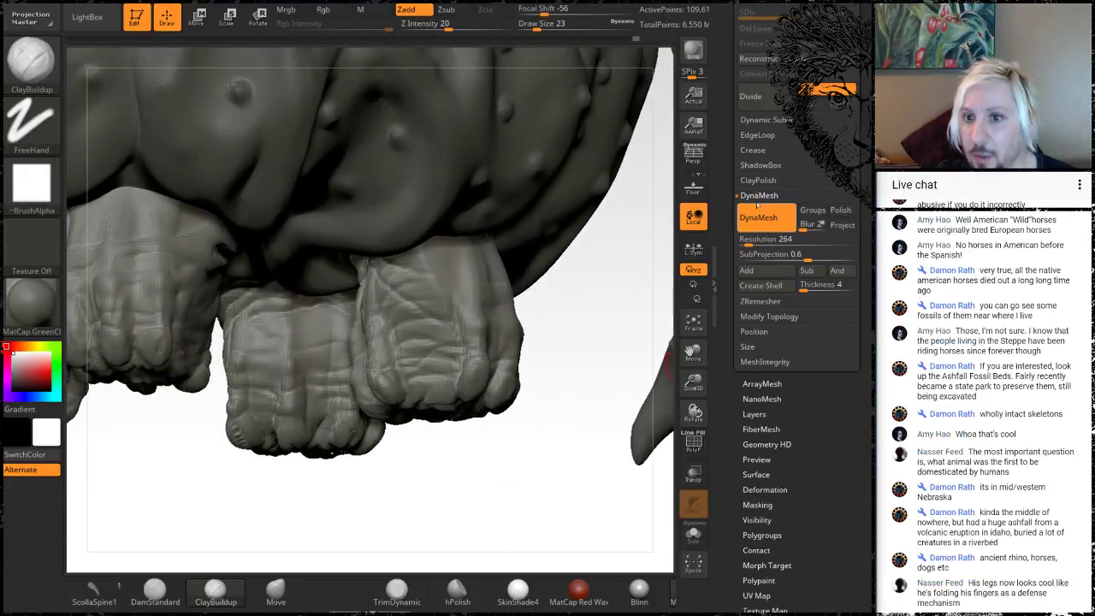
left_click_drag(749, 245, 750, 246)
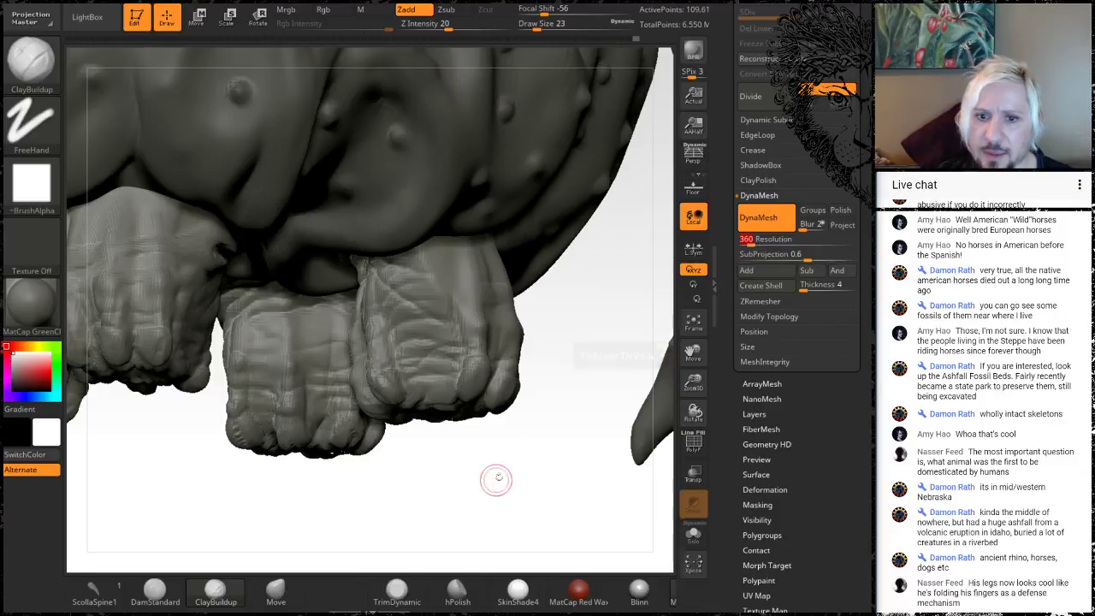
left_click_drag(473, 488, 505, 512, "ctrl")
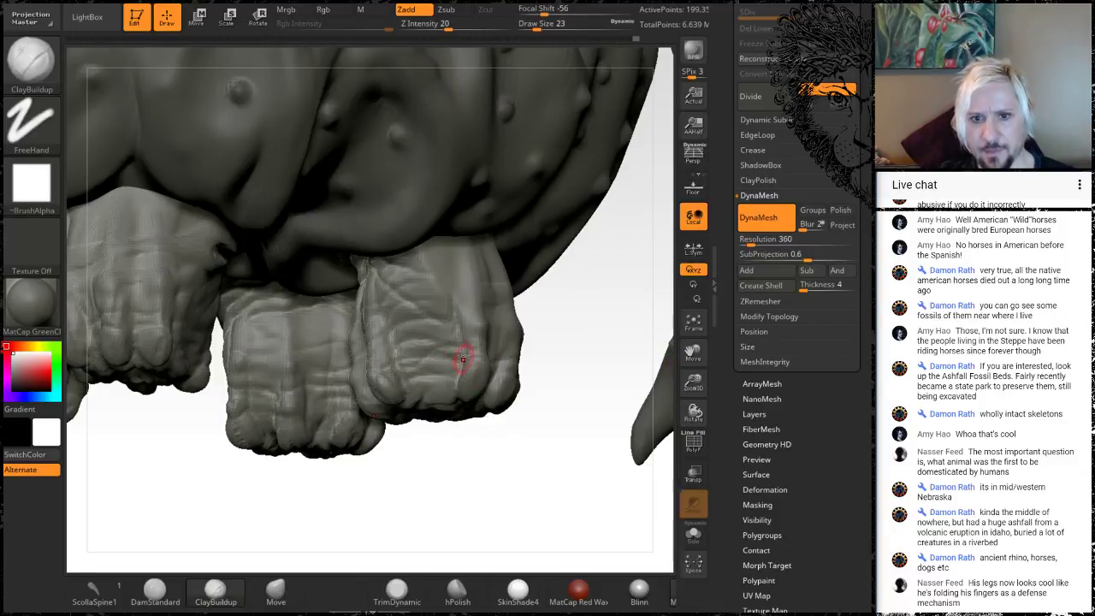
Step: Smooth the harsh wrinkles and mesh artefacts on the fronts and sides of the remeshed legs
key("shift")
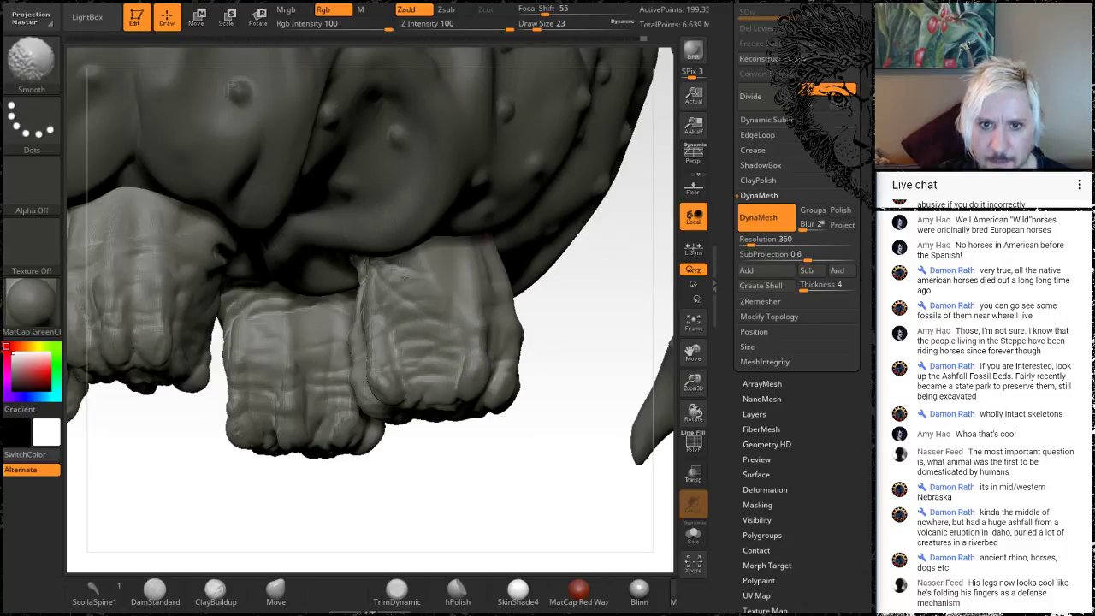
mouse_move(443, 521)
left_mouse_down()
mouse_move(459, 522)
mouse_move(450, 494)
left_mouse_up()
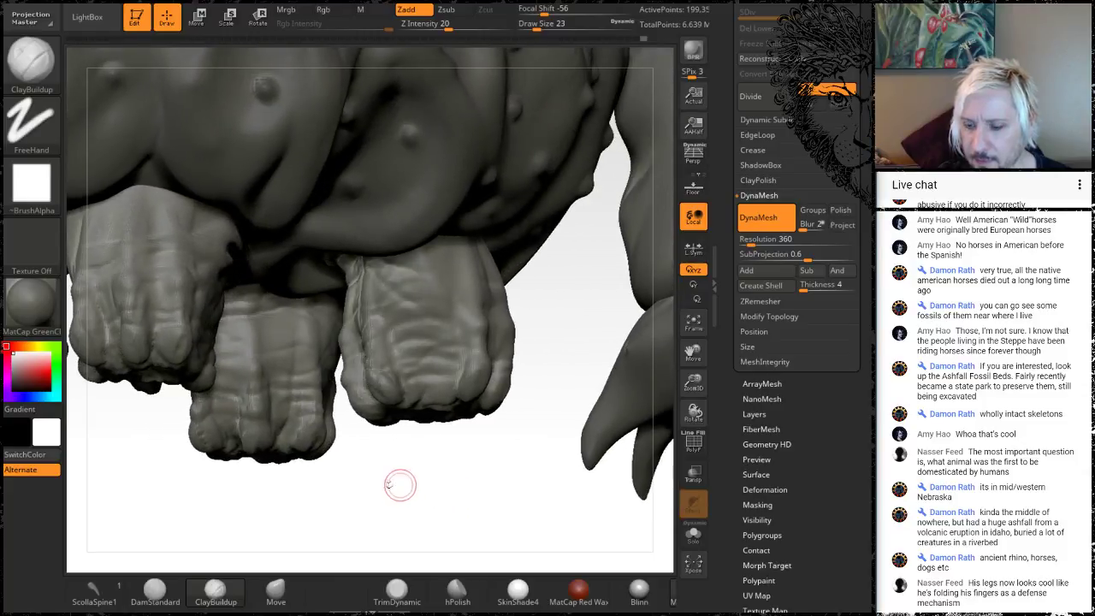
left_click_drag(384, 499, 396, 491)
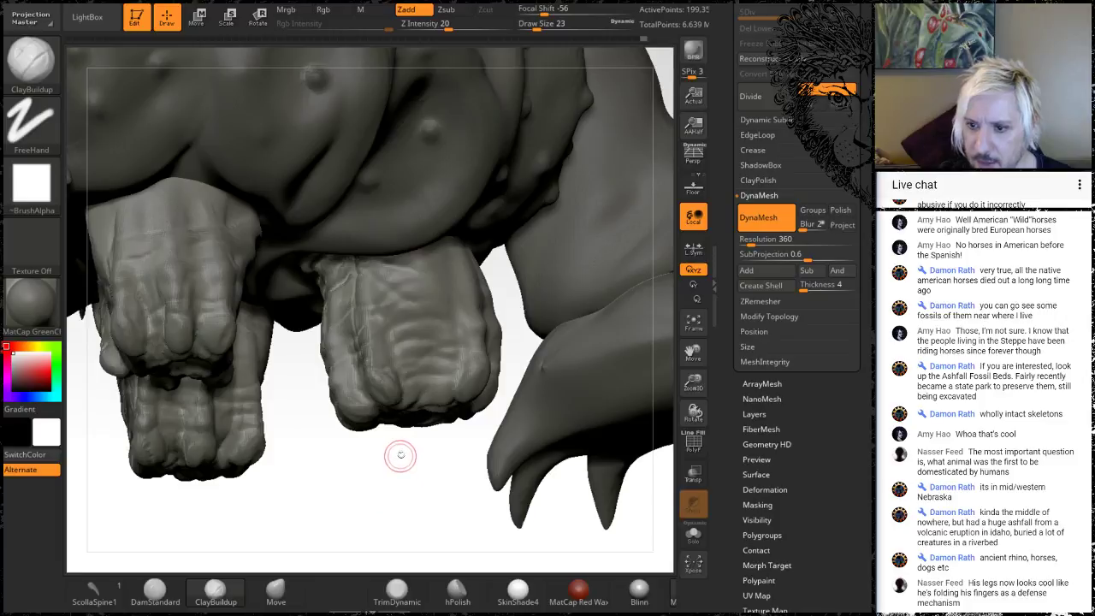
key("shift")
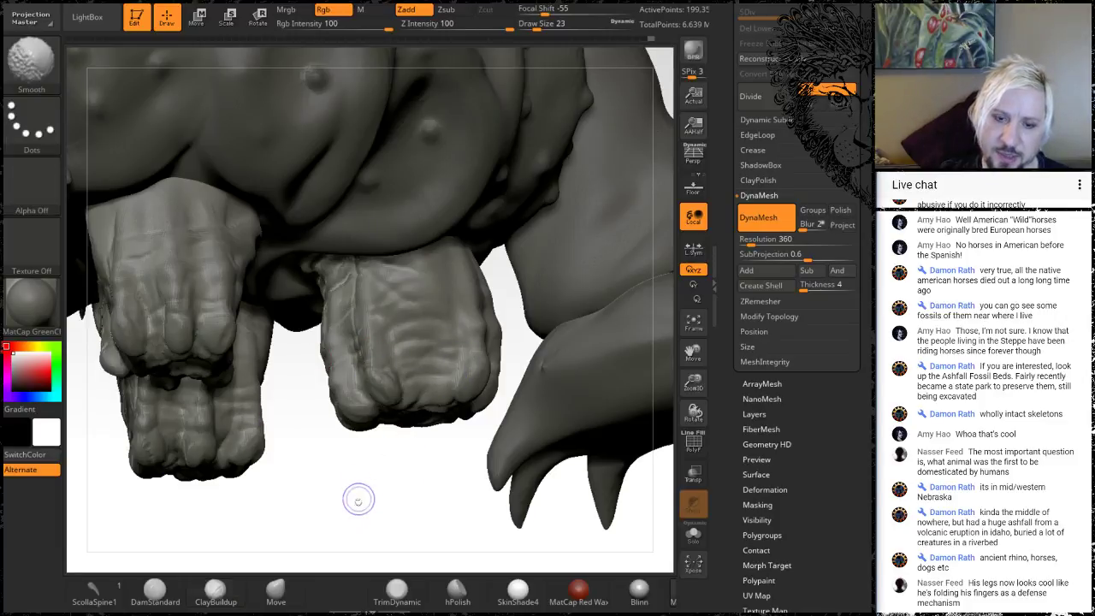
left_click_drag(357, 498, 404, 366)
key("shift")
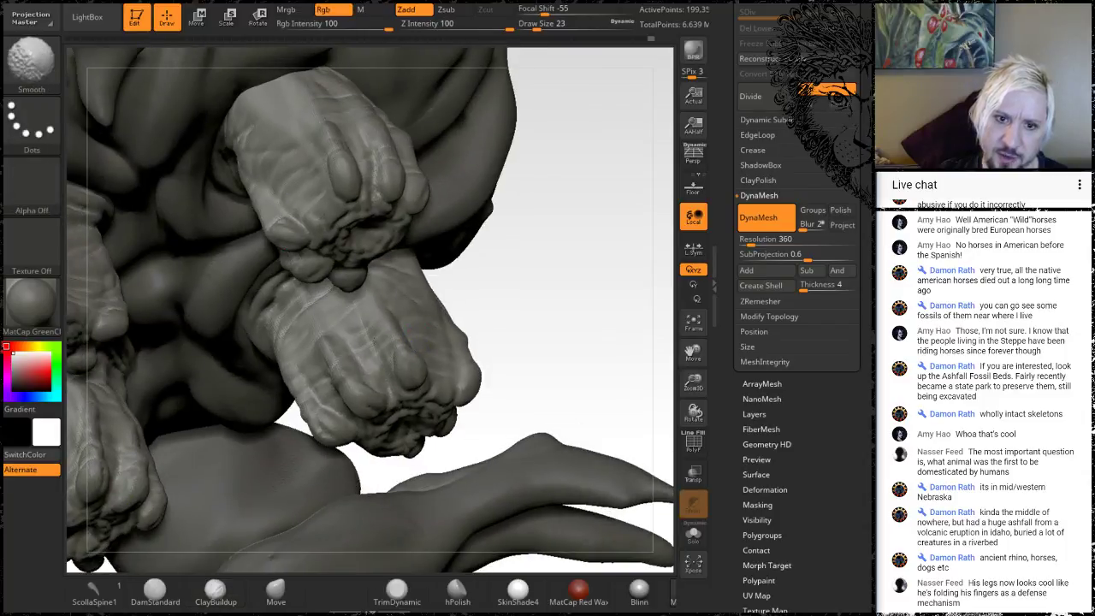
Step: Smooth the toes, tendon ridges and side creases of the feet while working around them from several angles
left_click_drag(631, 320, 440, 303)
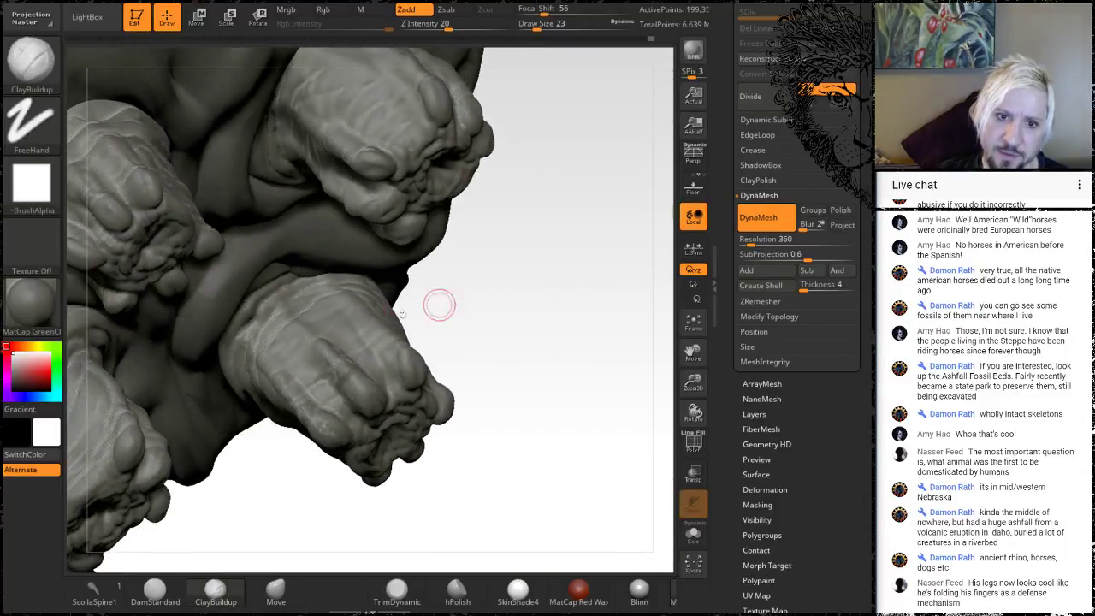
key("shift")
left_click_drag(514, 351, 549, 224)
key("shift")
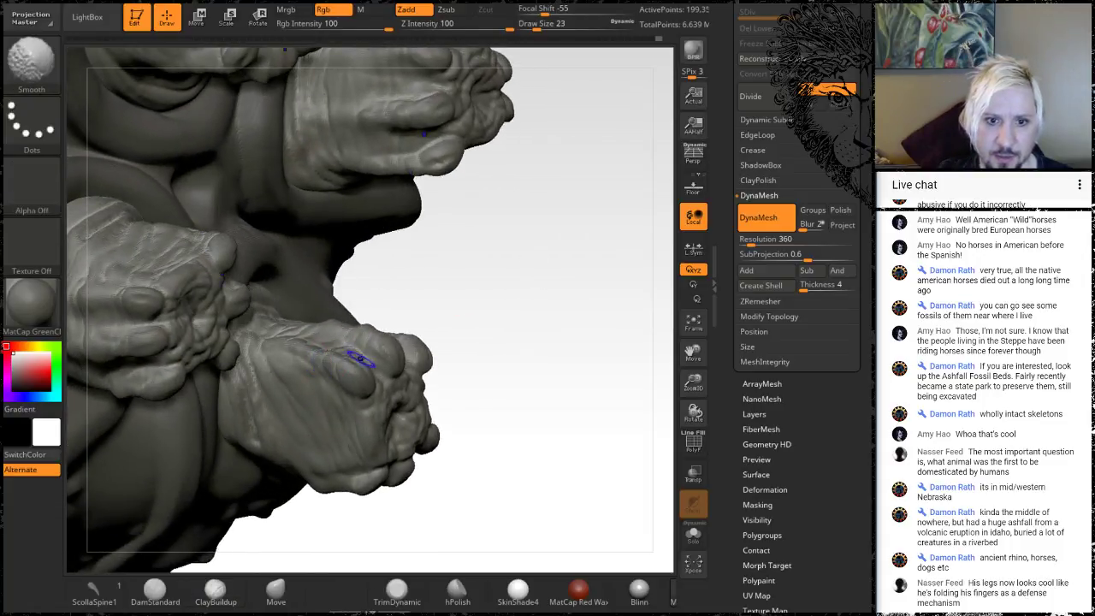
left_click_drag(522, 282, 225, 350)
key("shift")
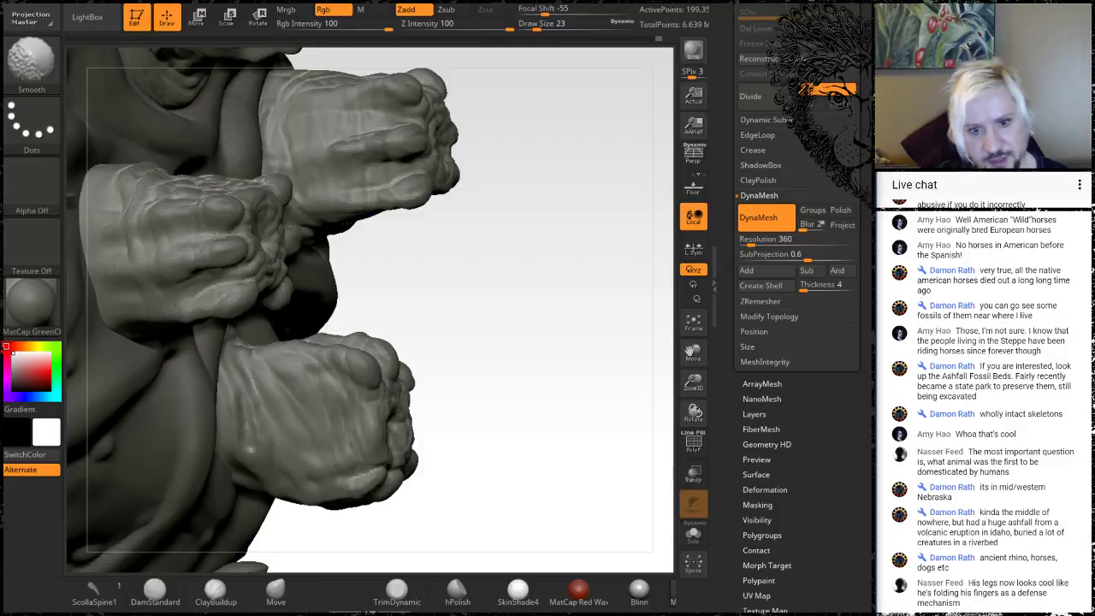
left_click_drag(521, 317, 311, 372)
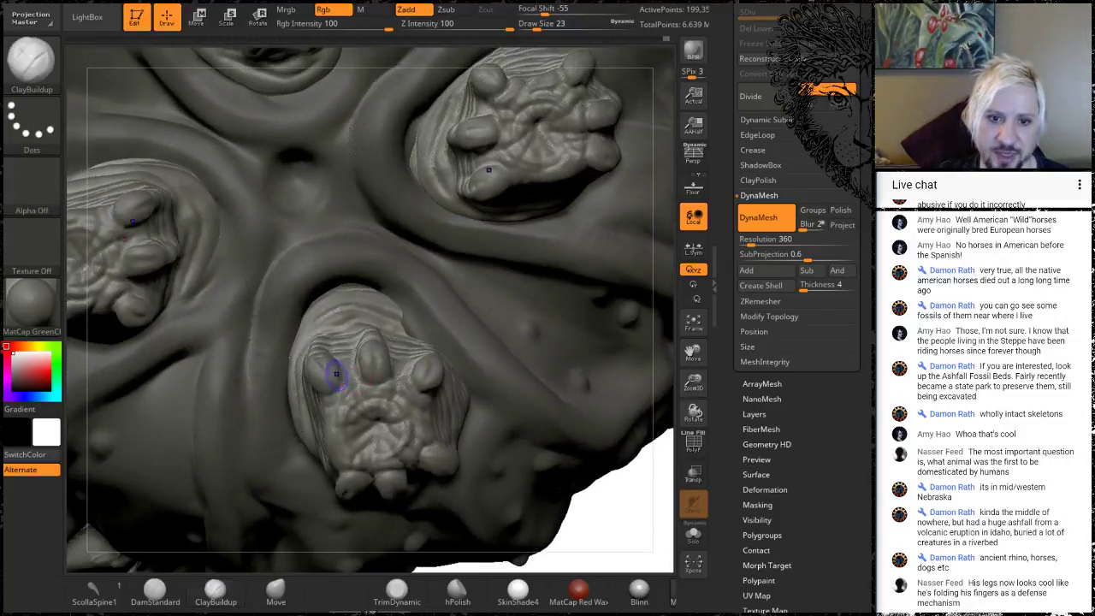
Step: Soften the surfaces around the toe tips and the broad skin area leading up the foot with Smooth
left_click_drag(614, 515, 605, 591)
key("shift")
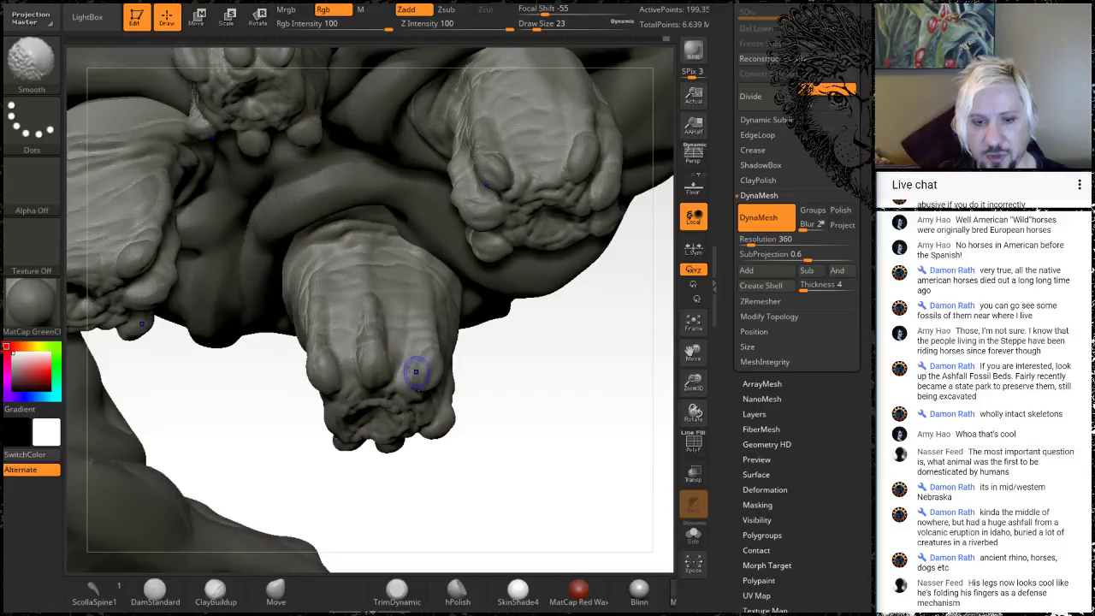
mouse_move(560, 382)
left_mouse_down()
mouse_move(496, 360)
mouse_move(491, 287)
mouse_move(594, 326)
mouse_move(660, 219)
mouse_move(654, 207)
left_mouse_up()
mouse_move(476, 416)
left_mouse_down()
mouse_move(440, 399)
mouse_move(514, 374)
mouse_move(531, 317)
left_mouse_up()
key("shift")
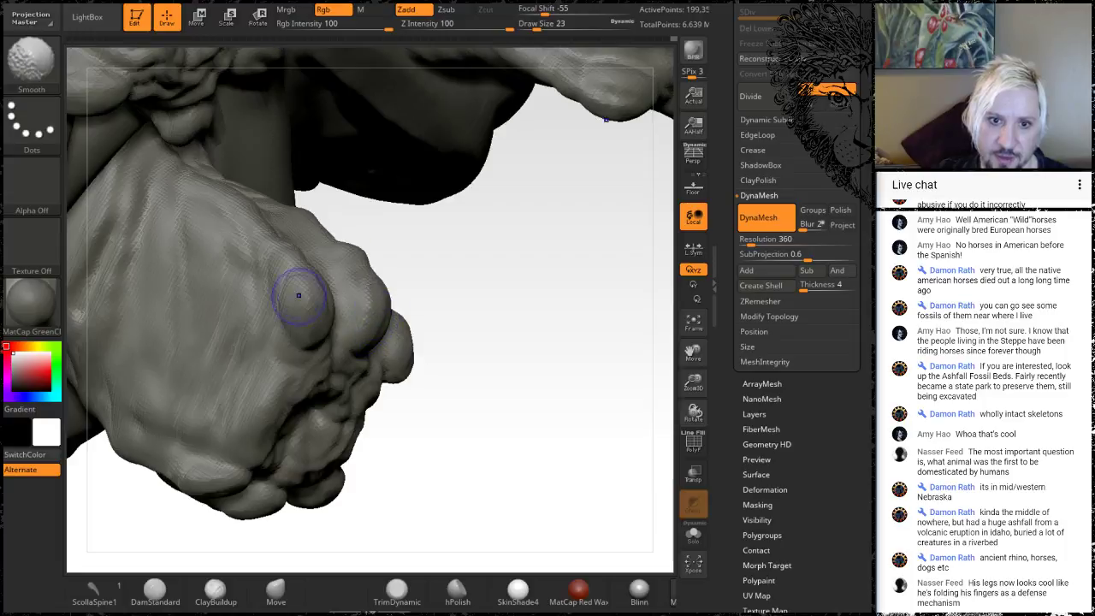
mouse_move(208, 236)
left_mouse_down("shift")
mouse_move(144, 243)
mouse_move(82, 276)
mouse_move(123, 269)
left_mouse_up("shift")
Step: Remesh the legs and feet with DynaMesh at a resolution of 504
left_click_drag(563, 438, 497, 406)
mouse_move(423, 374)
left_mouse_down()
mouse_move(450, 348)
mouse_move(428, 283)
mouse_move(421, 406)
mouse_move(396, 428)
mouse_move(399, 453)
mouse_move(409, 418)
left_mouse_up()
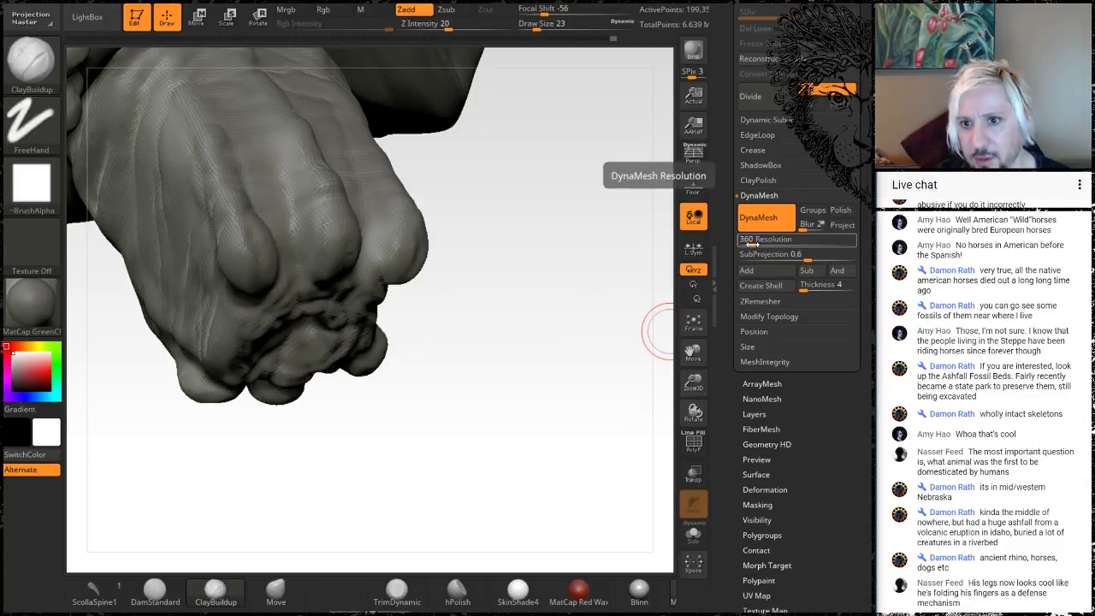
left_click_drag(751, 244, 754, 245)
left_click_drag(511, 328, 546, 378, "ctrl")
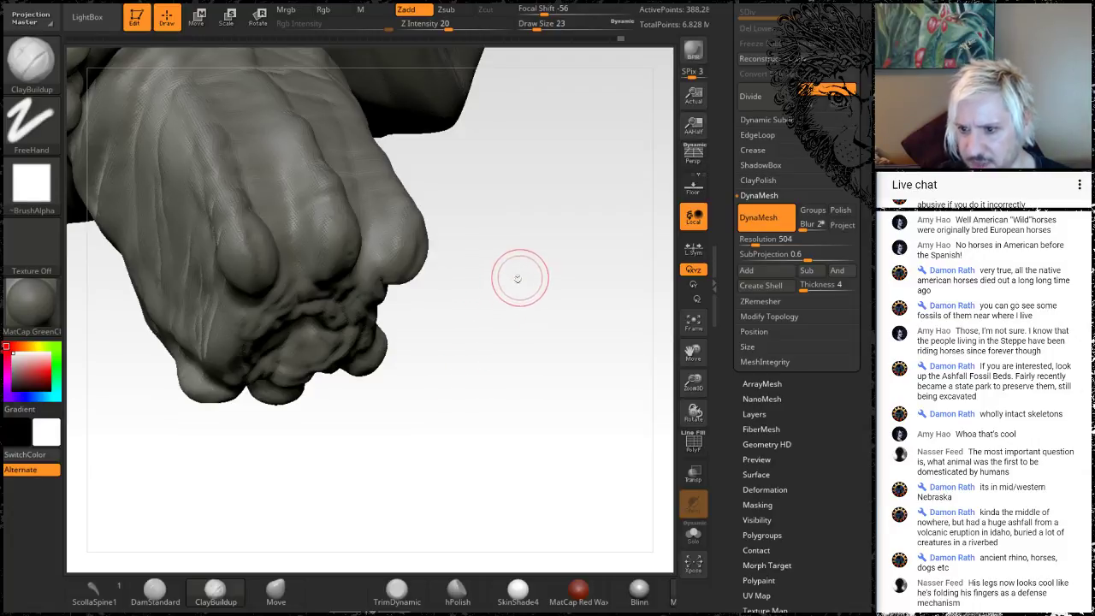
Step: Smooth the skin on the front of the remeshed foot just above the middle toe
mouse_move(502, 253)
left_mouse_down()
mouse_move(521, 262)
mouse_move(494, 258)
left_mouse_up()
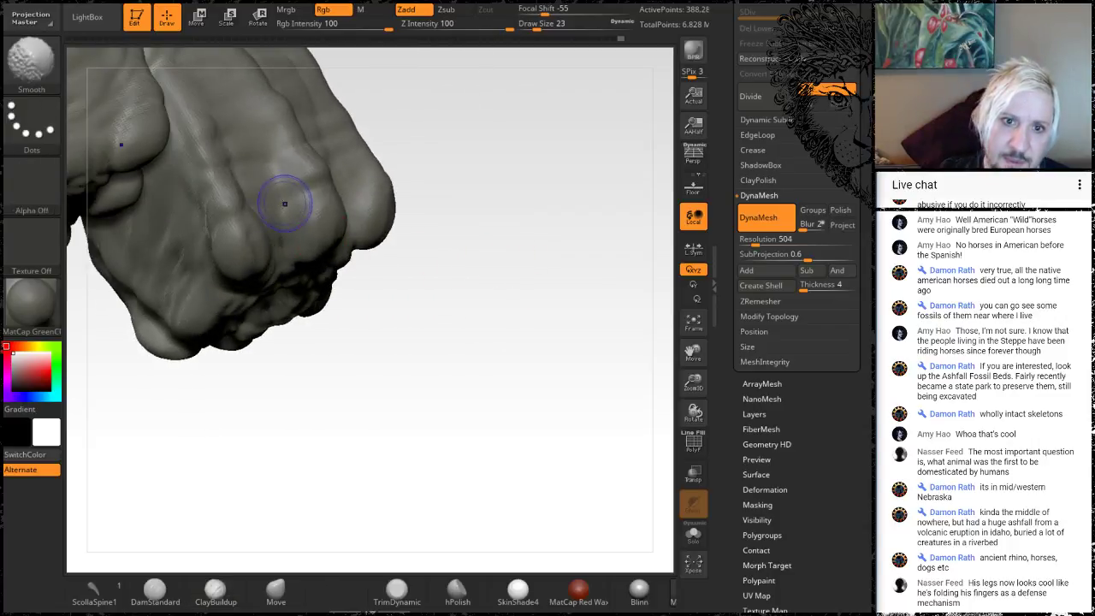
left_click_drag(287, 202, 287, 169, "shift")
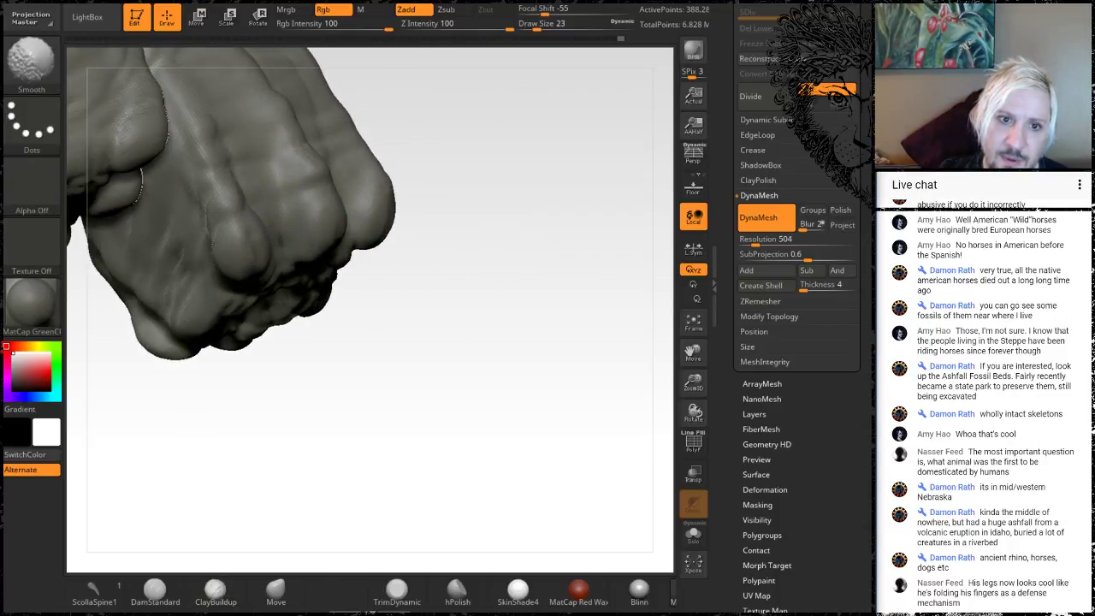
mouse_move(505, 391)
left_mouse_down()
mouse_move(420, 308)
mouse_move(482, 261)
mouse_move(413, 328)
mouse_move(279, 372)
mouse_move(428, 433)
mouse_move(428, 391)
mouse_move(426, 411)
left_mouse_up()
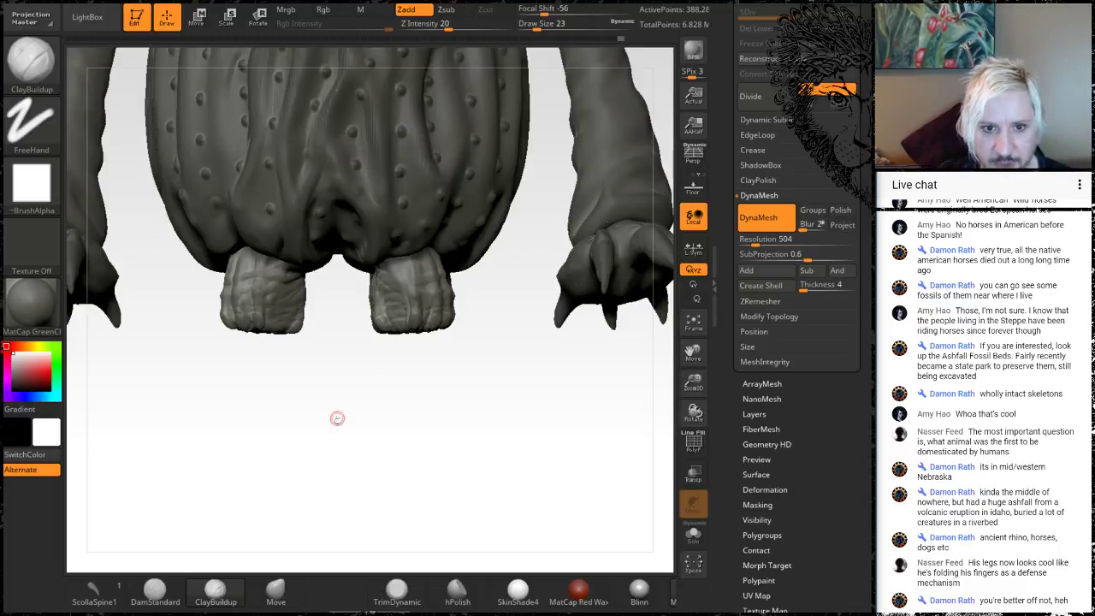
Step: Carve the first toenail grooves into the toe tips of one foot with the DamStandard brush
mouse_move(324, 396)
left_mouse_down()
mouse_move(480, 417)
mouse_move(568, 409)
mouse_move(549, 320)
mouse_move(281, 447)
left_mouse_up()
left_click(155, 588)
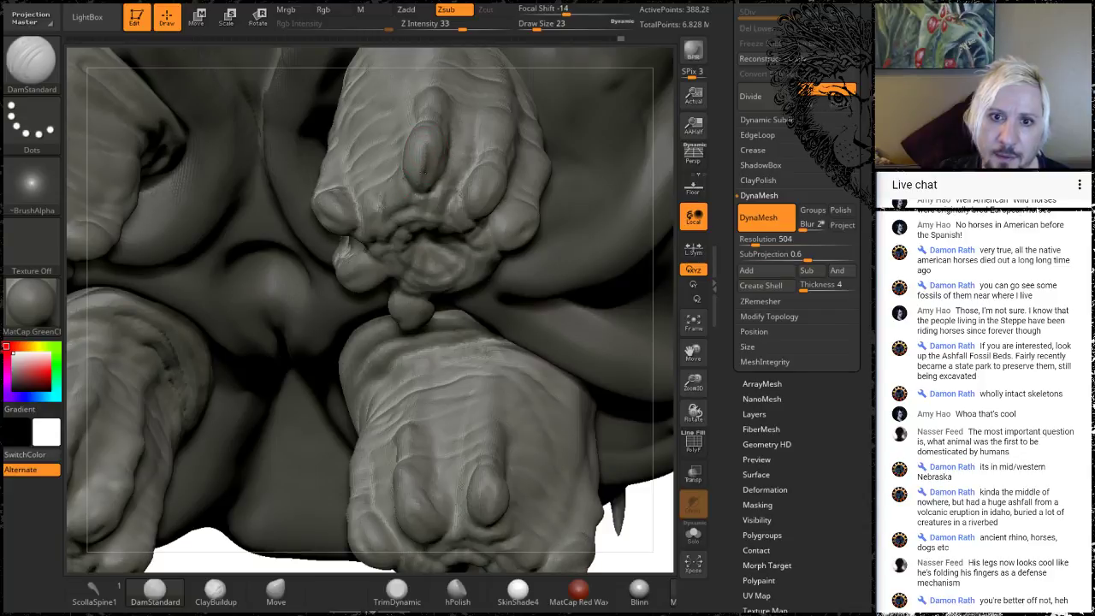
mouse_move(589, 52)
left_mouse_down()
mouse_move(626, 100)
mouse_move(574, 22)
mouse_move(514, 187)
left_mouse_up()
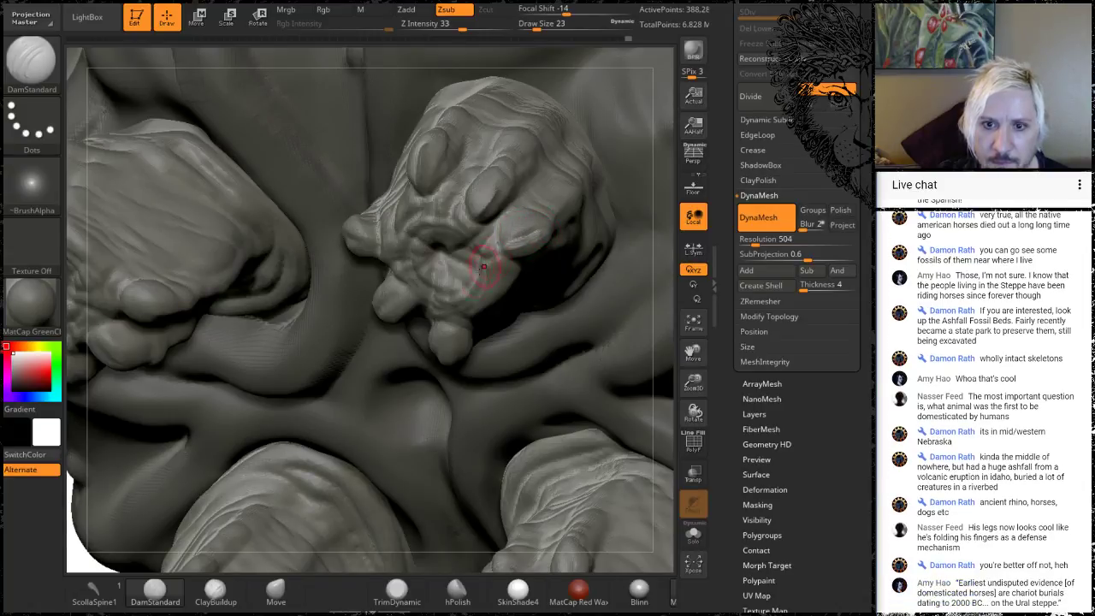
left_click_drag(658, 200, 605, 176)
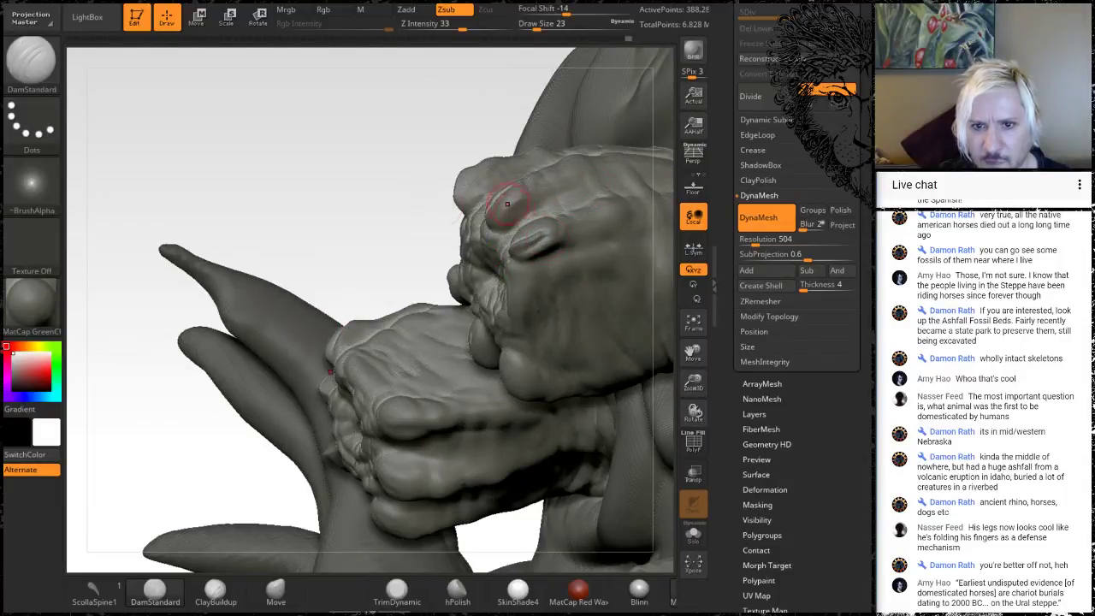
mouse_move(305, 153)
left_mouse_down()
mouse_move(676, 257)
mouse_move(668, 293)
mouse_move(629, 306)
left_mouse_up()
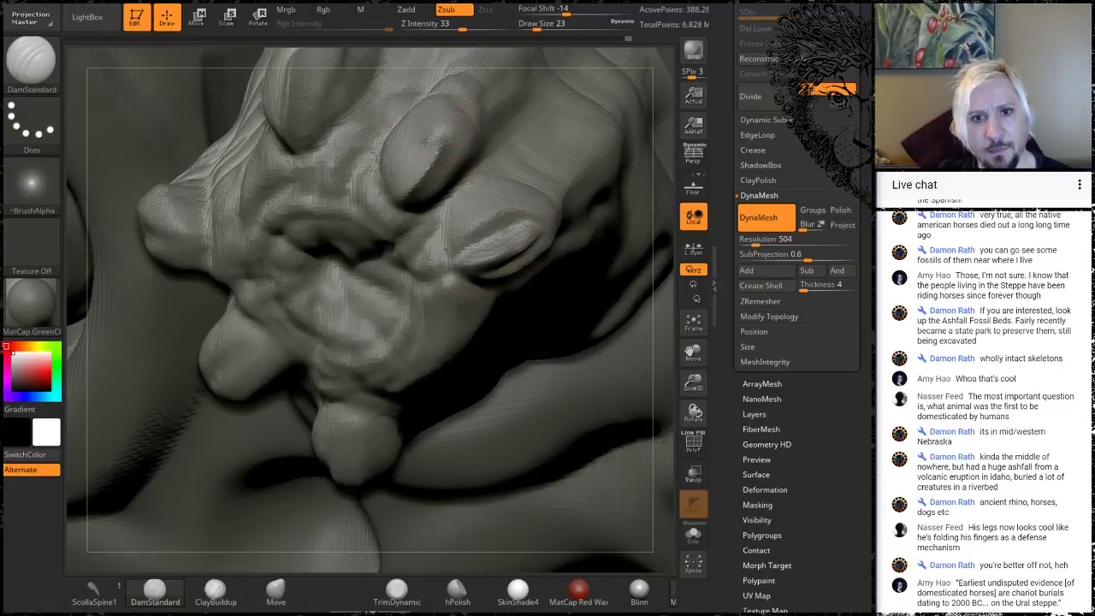
mouse_move(656, 134)
left_mouse_down()
mouse_move(488, 133)
mouse_move(404, 199)
left_mouse_up()
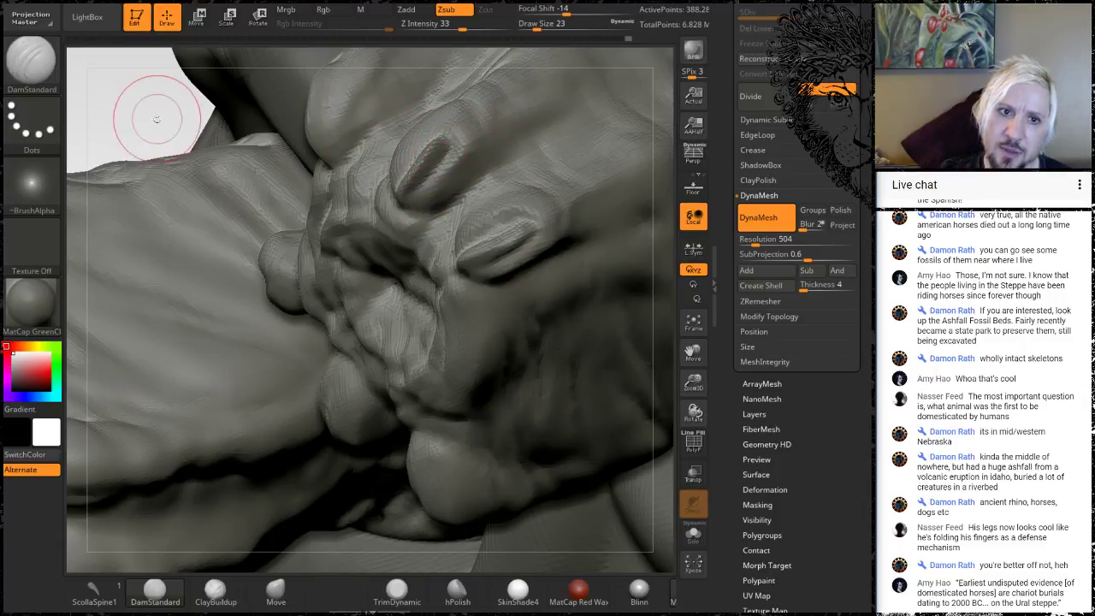
mouse_move(157, 119)
left_mouse_down()
mouse_move(549, 57)
mouse_move(574, 76)
mouse_move(616, 157)
left_mouse_up()
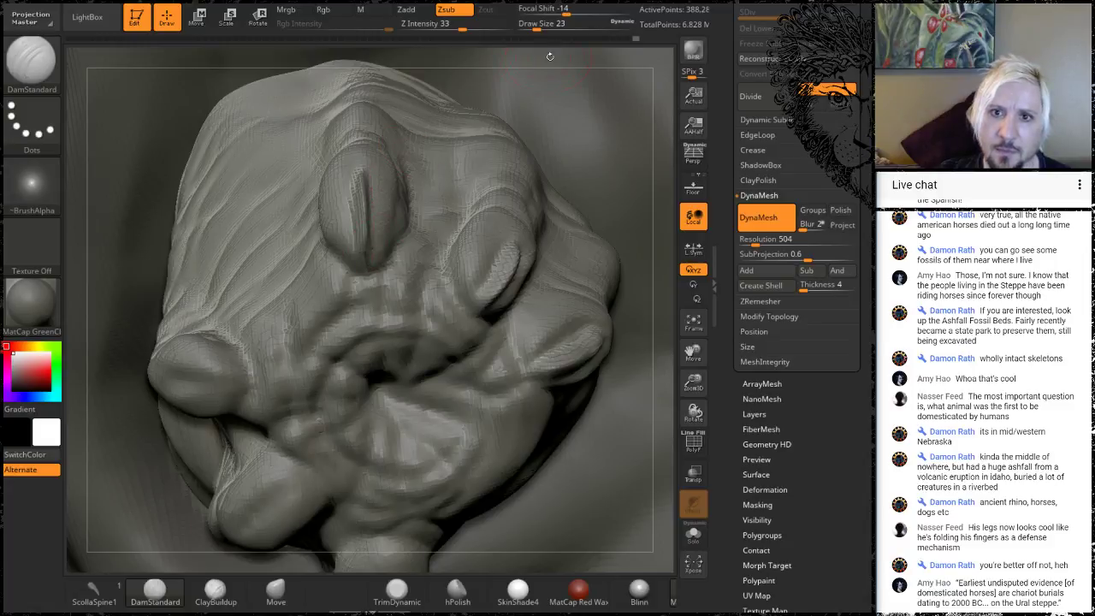
Step: Deepen the lengthwise nail groove on the foot's front toe with DamStandard
mouse_move(550, 56)
left_mouse_down()
mouse_move(586, 75)
mouse_move(371, 247)
left_mouse_up()
left_click_drag(363, 168, 368, 250)
mouse_move(546, 410)
left_mouse_down()
mouse_move(498, 421)
mouse_move(557, 308)
mouse_move(533, 320)
left_mouse_up()
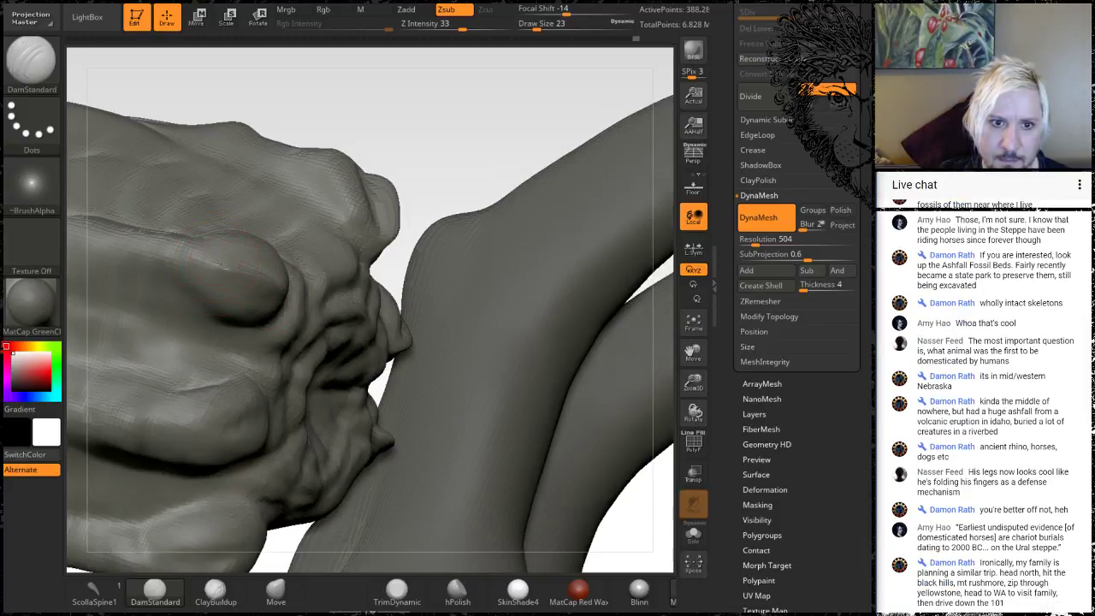
mouse_move(457, 115)
left_mouse_down()
mouse_move(460, 98)
mouse_move(432, 95)
left_mouse_up()
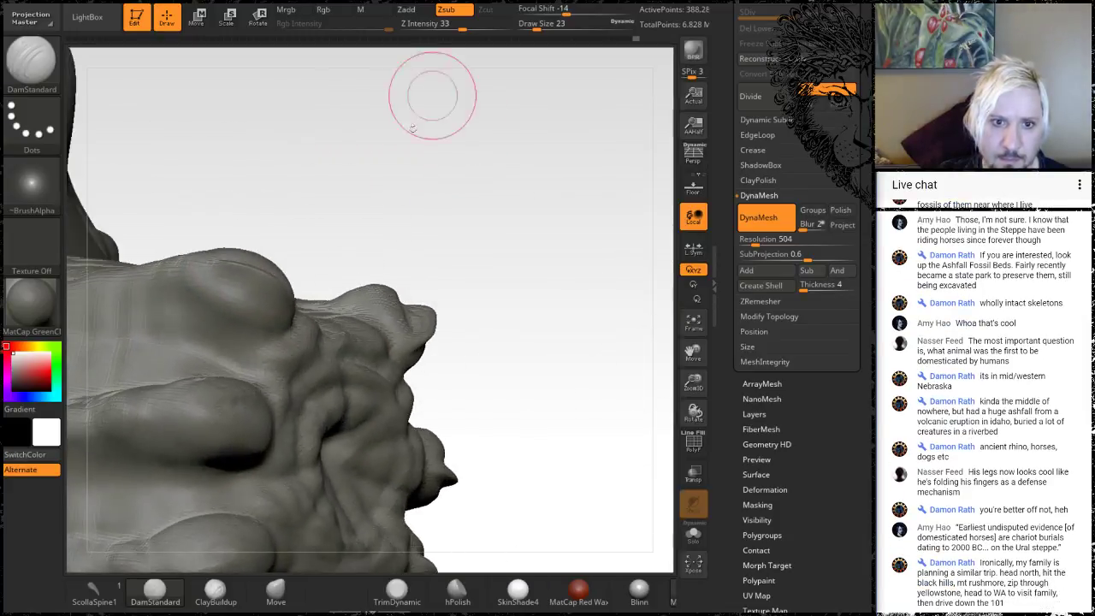
Step: Cut shallow DamStandard lines across the tips of the neighbouring toes to start outlining their nails
left_click_drag(189, 412, 222, 415)
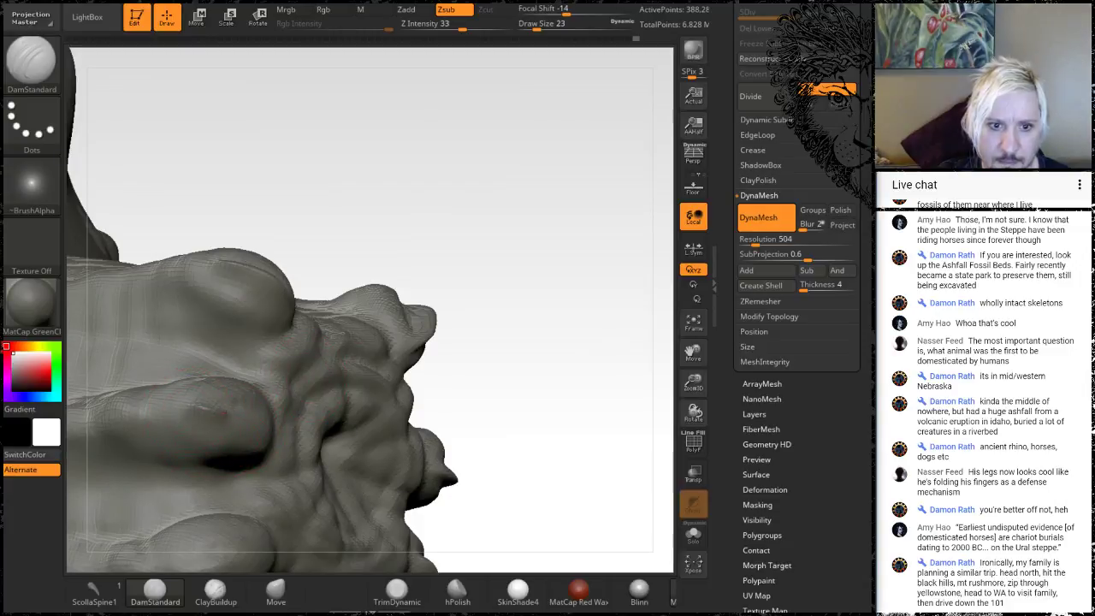
mouse_move(501, 354)
left_mouse_down()
mouse_move(465, 289)
mouse_move(209, 460)
mouse_move(252, 442)
left_mouse_up()
left_click_drag(183, 456, 162, 459)
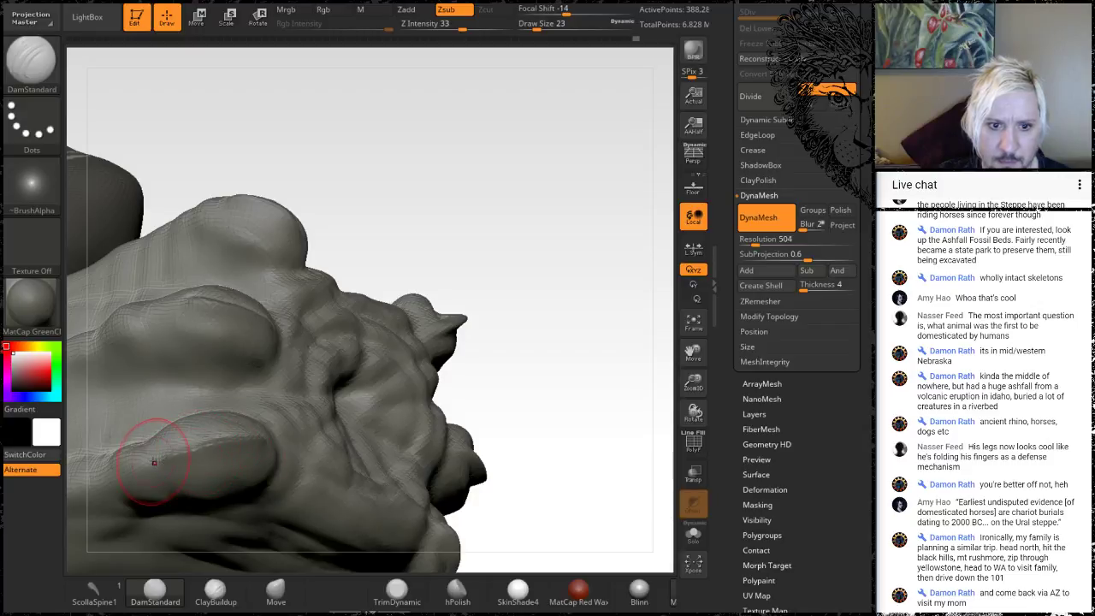
left_click_drag(467, 180, 484, 200)
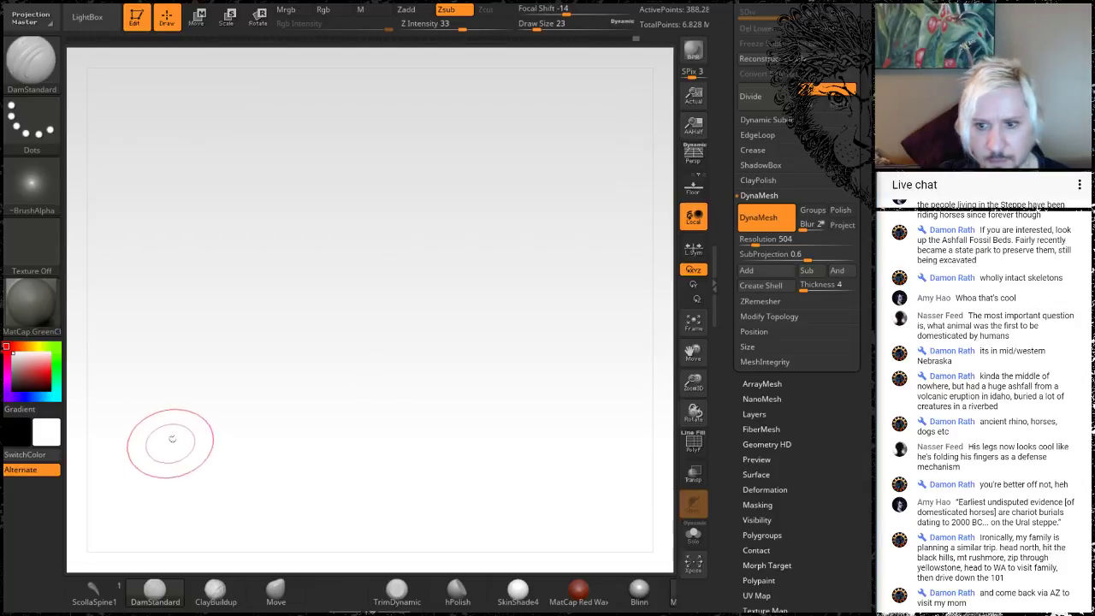
Step: Carve a recessed nail with a surrounding rim into the tip of the side toe
left_click_drag(608, 374, 593, 376)
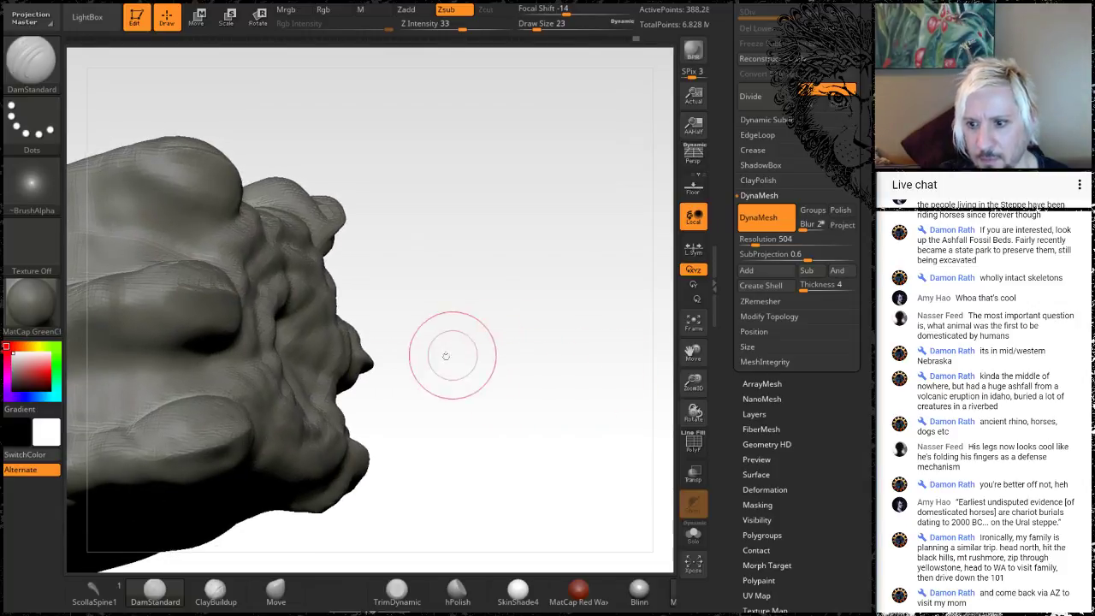
mouse_move(440, 278)
left_mouse_down("alt")
mouse_move(547, 266)
mouse_move(563, 254)
mouse_move(555, 230)
left_mouse_up("alt")
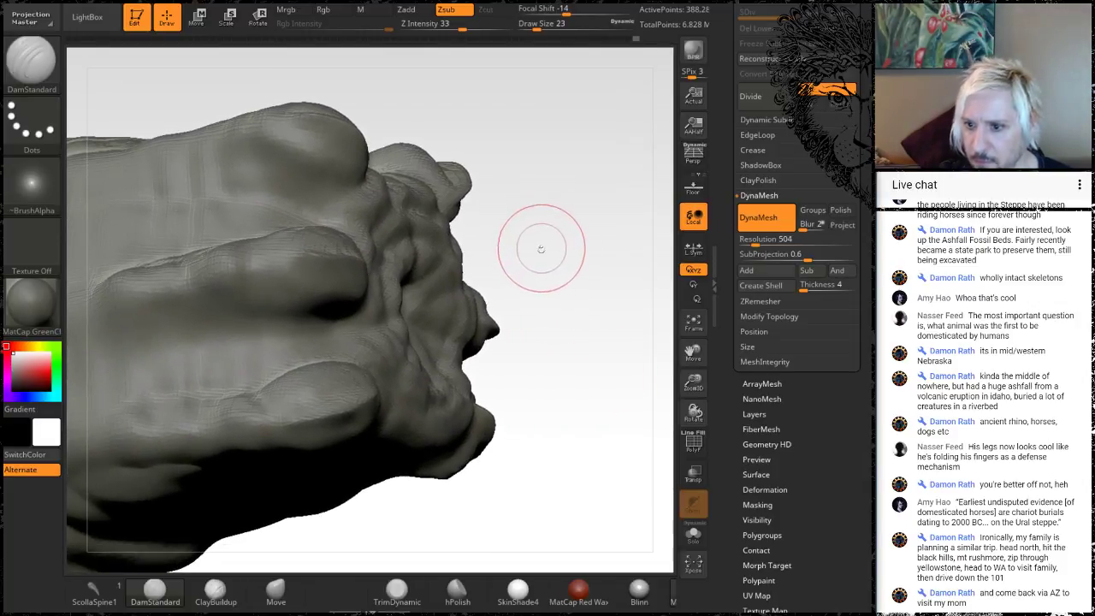
mouse_move(536, 294)
left_mouse_down()
mouse_move(502, 247)
mouse_move(537, 256)
mouse_move(499, 303)
left_mouse_up()
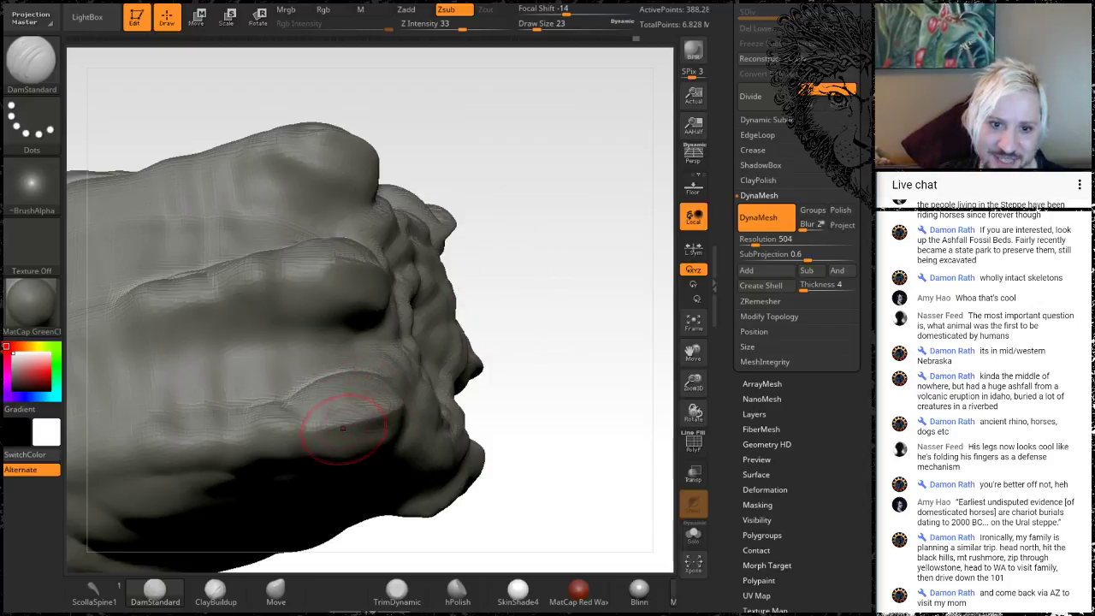
left_click_drag(339, 433, 387, 423)
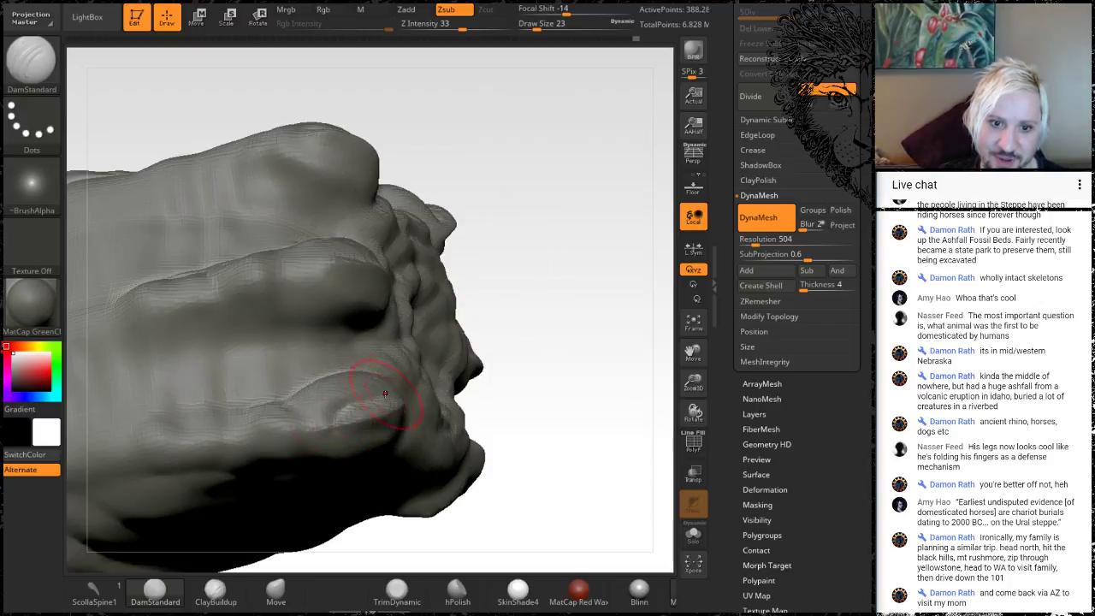
left_click_drag(539, 323, 505, 256)
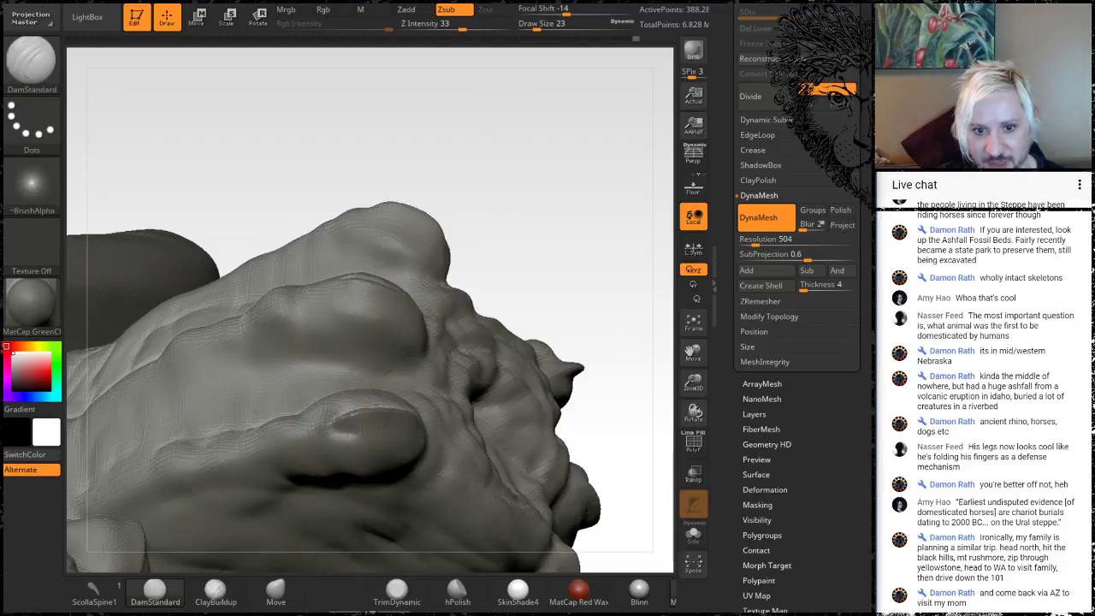
Step: Cut toenail shapes into the next toes along the side of the foot with DamStandard
mouse_move(557, 183)
left_mouse_down()
mouse_move(573, 243)
mouse_move(489, 254)
left_mouse_up()
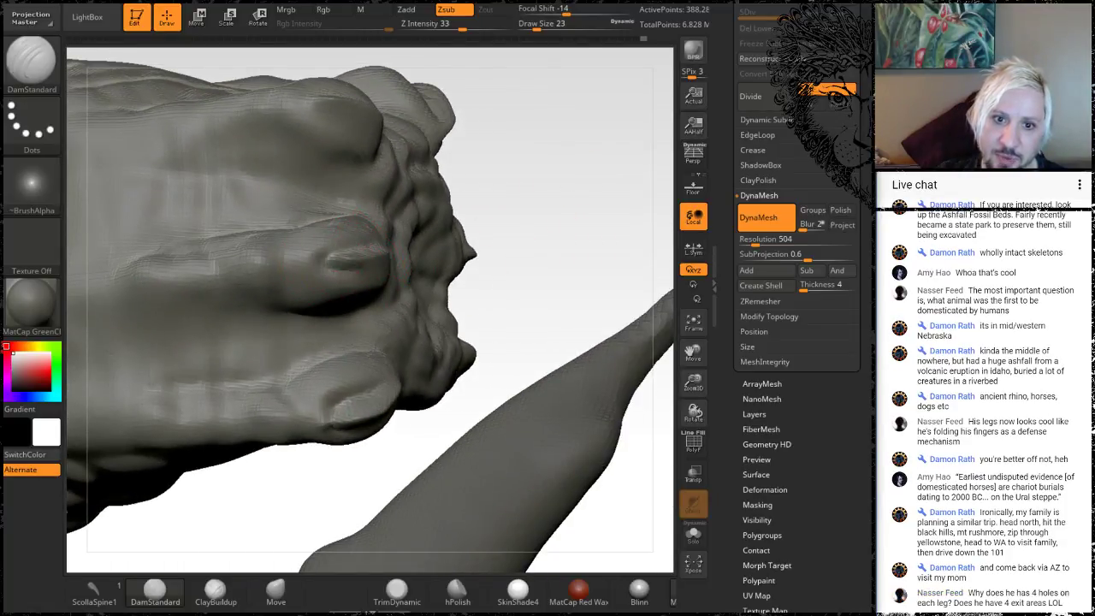
mouse_move(567, 139)
left_mouse_down()
mouse_move(552, 190)
mouse_move(516, 181)
left_mouse_up()
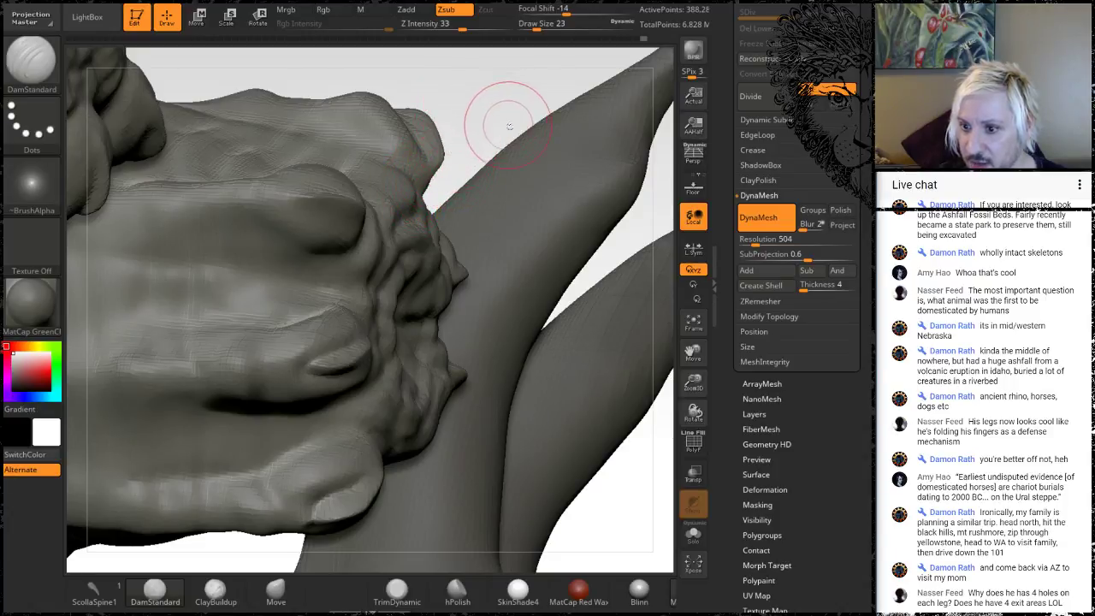
left_click_drag(477, 93, 456, 142)
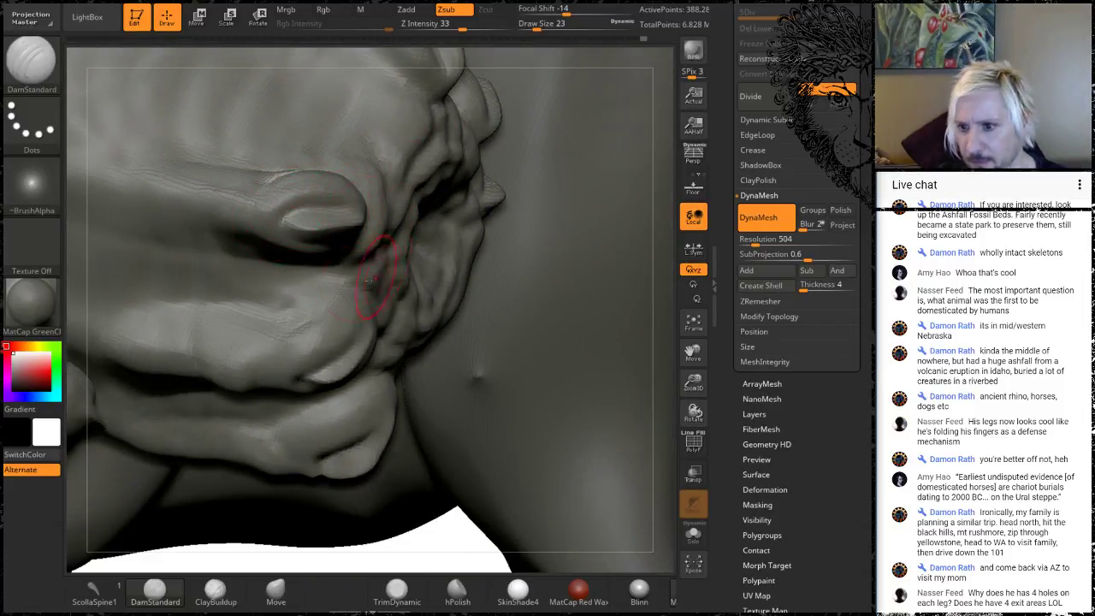
right_click_drag(420, 531, 433, 368)
left_click_drag(276, 207, 350, 245)
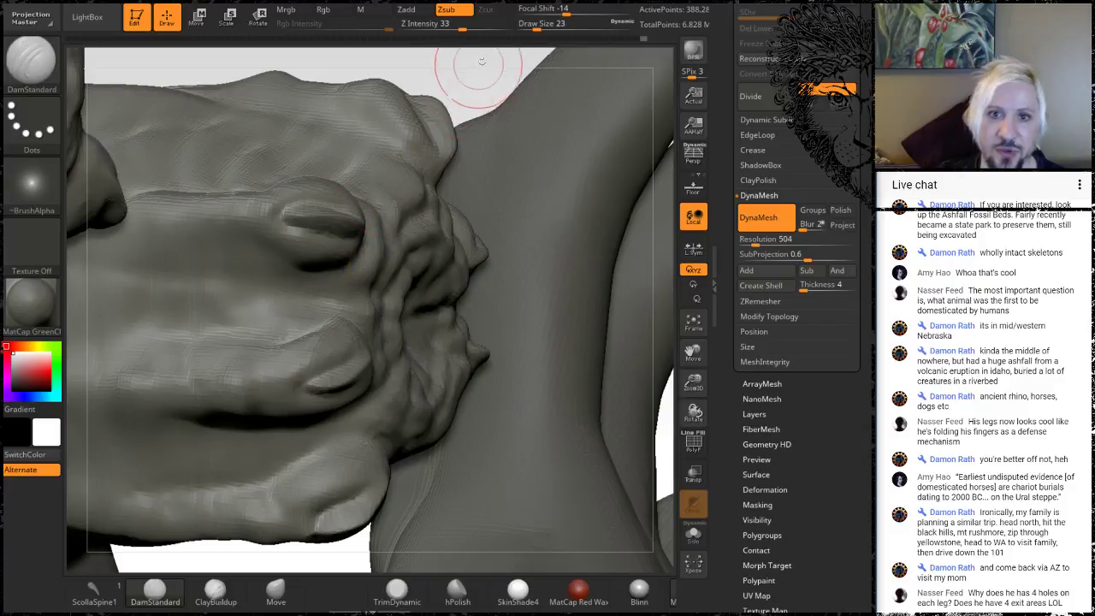
Step: Carve nail grooves into the remaining outer toes around the wrinkled sole
left_click_drag(481, 72, 454, 55)
right_click_drag(454, 56, 458, 106)
mouse_move(458, 106)
left_mouse_down()
mouse_move(484, 85)
mouse_move(501, 96)
left_mouse_up()
mouse_move(539, 90)
left_mouse_down()
mouse_move(613, 130)
mouse_move(633, 94)
mouse_move(518, 178)
left_mouse_up()
right_click_drag(517, 177, 488, 326)
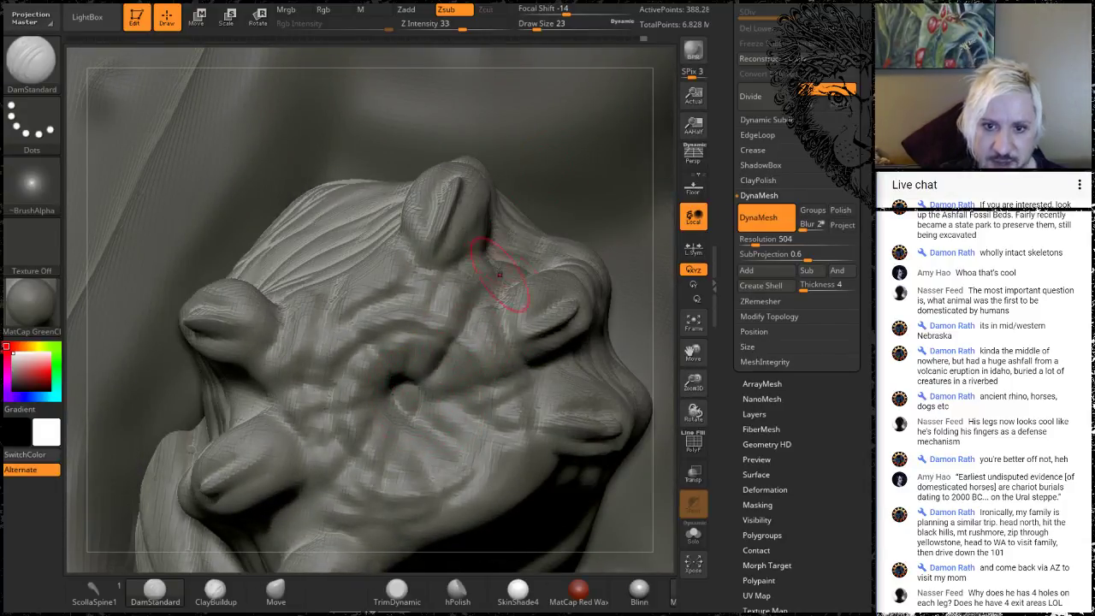
Step: Reduce the DamStandard draw size to 11 and refine the toenail edges with finer cuts
key("space")
left_click_drag(545, 165, 555, 168)
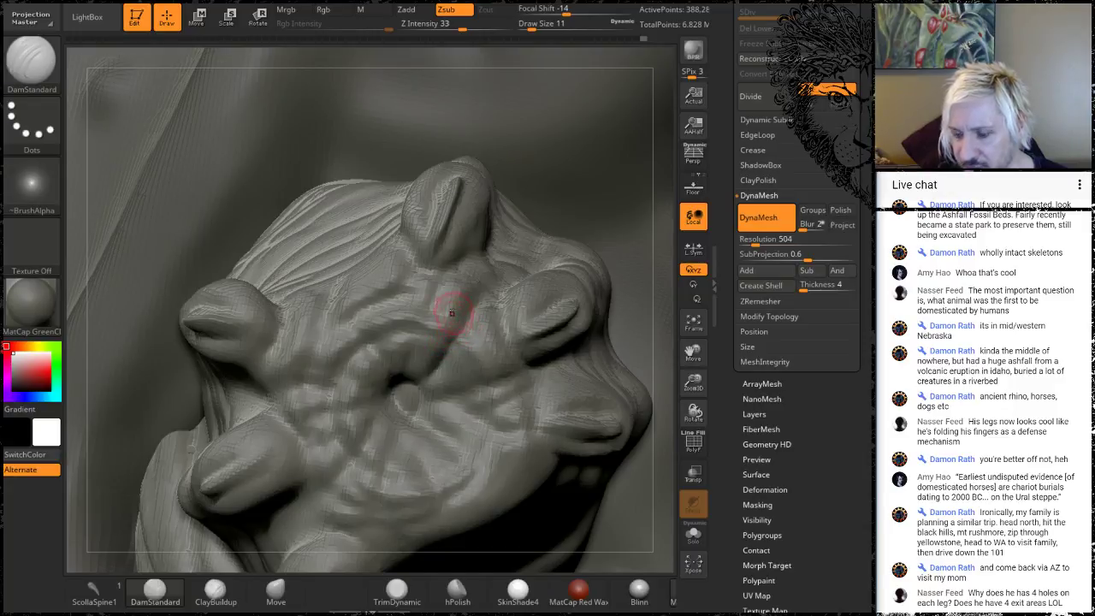
mouse_move(512, 60)
left_mouse_down()
mouse_move(545, 87)
mouse_move(543, 134)
left_mouse_up()
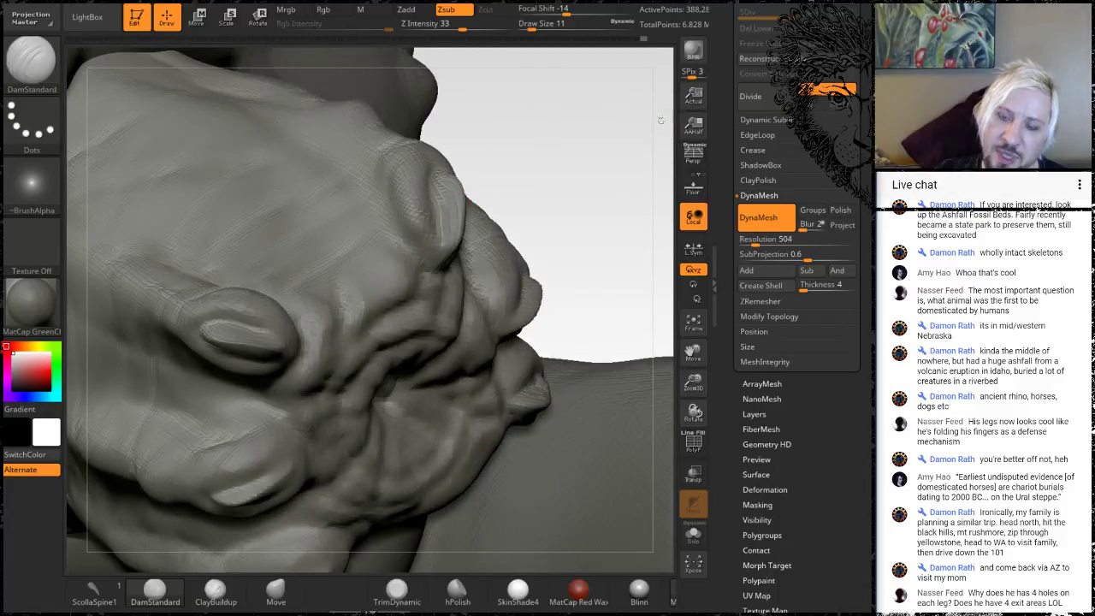
mouse_move(663, 108)
left_mouse_down()
mouse_move(650, 101)
mouse_move(403, 234)
left_mouse_up()
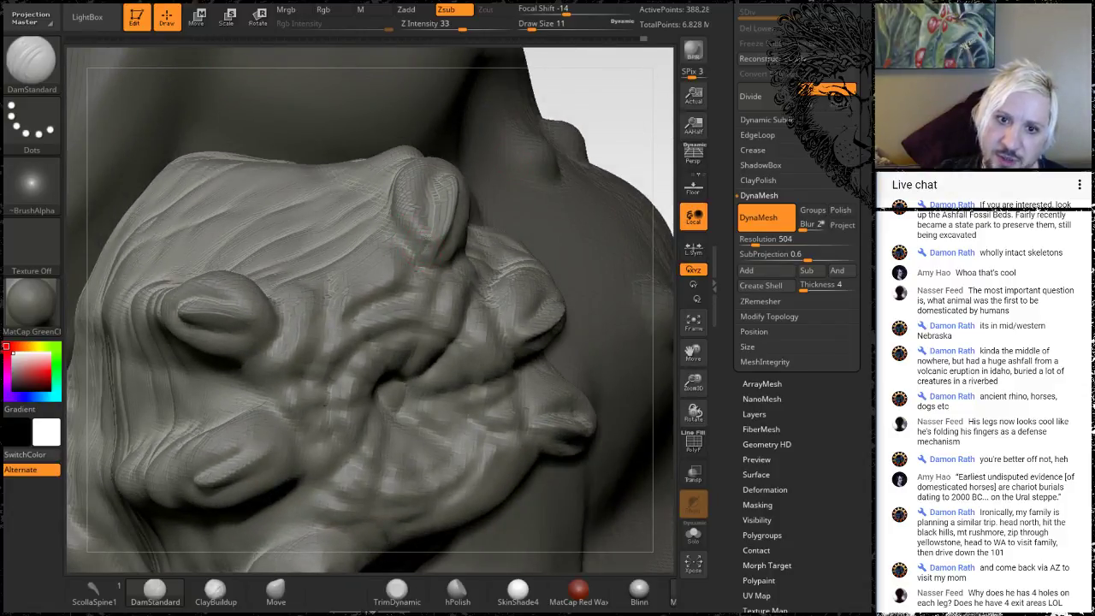
Step: Sharpen the nail and the skin fold around it on the foot's upper middle toe
mouse_move(639, 119)
left_mouse_down()
mouse_move(453, 128)
mouse_move(437, 141)
left_mouse_up()
left_click_drag(448, 253, 467, 207)
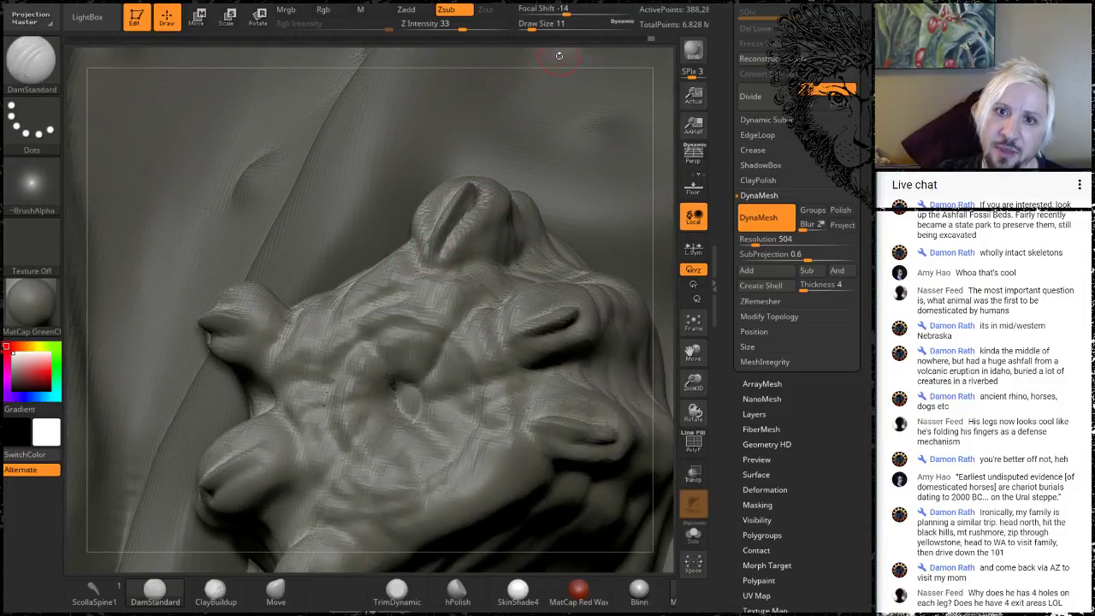
left_click_drag(559, 55, 463, 189)
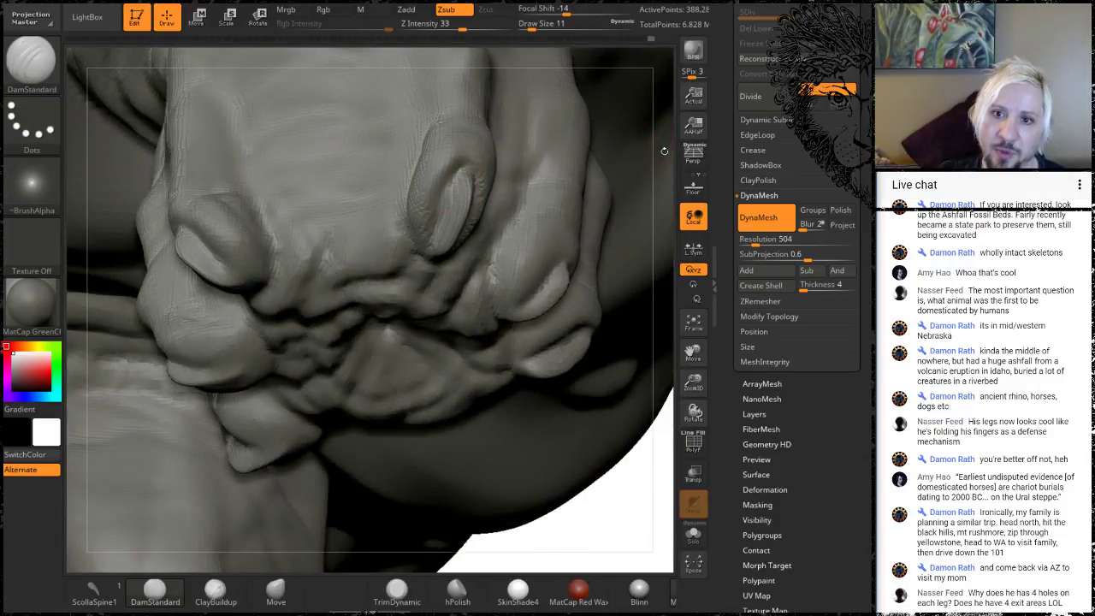
left_click_drag(664, 150, 407, 215)
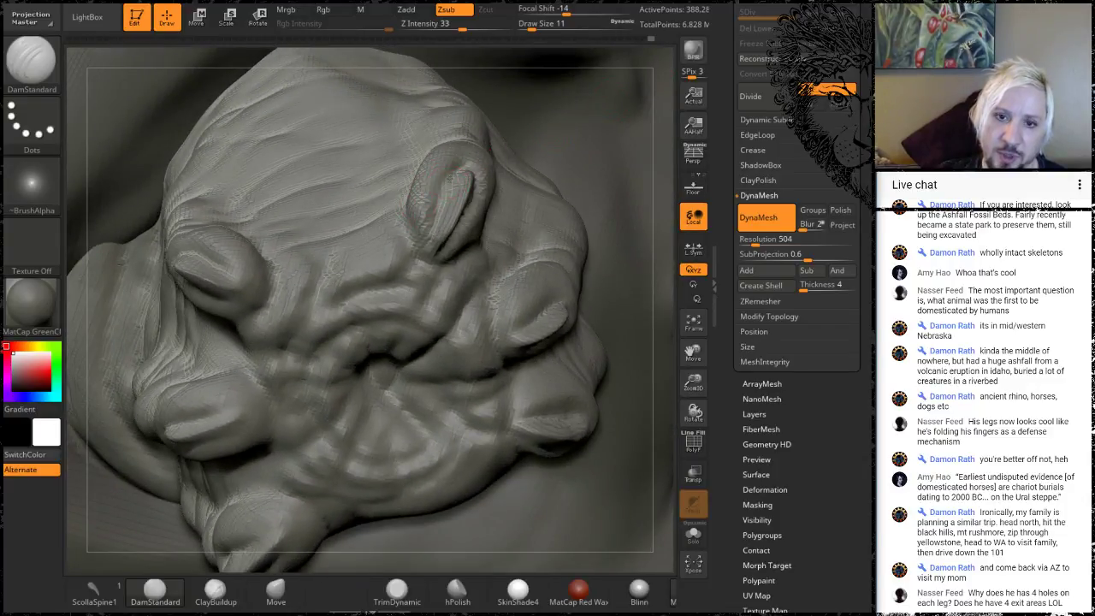
left_click_drag(453, 179, 426, 230)
Step: Deepen the nail groove on the foot's side toe and define the skin around it with fine DamStandard cuts
left_click_drag(415, 51, 313, 237)
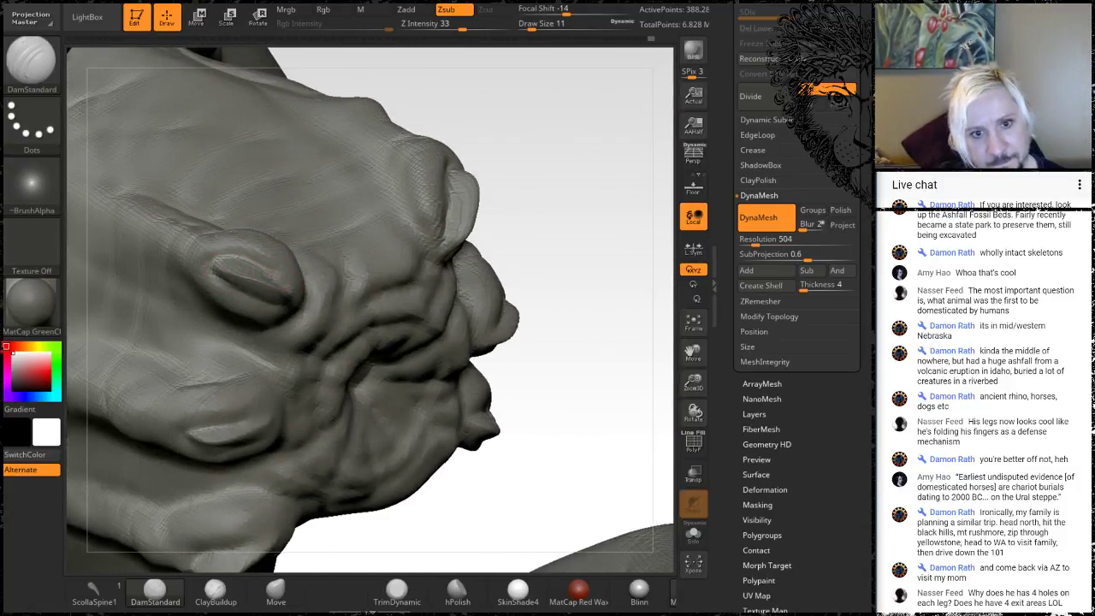
left_click_drag(585, 182, 353, 220)
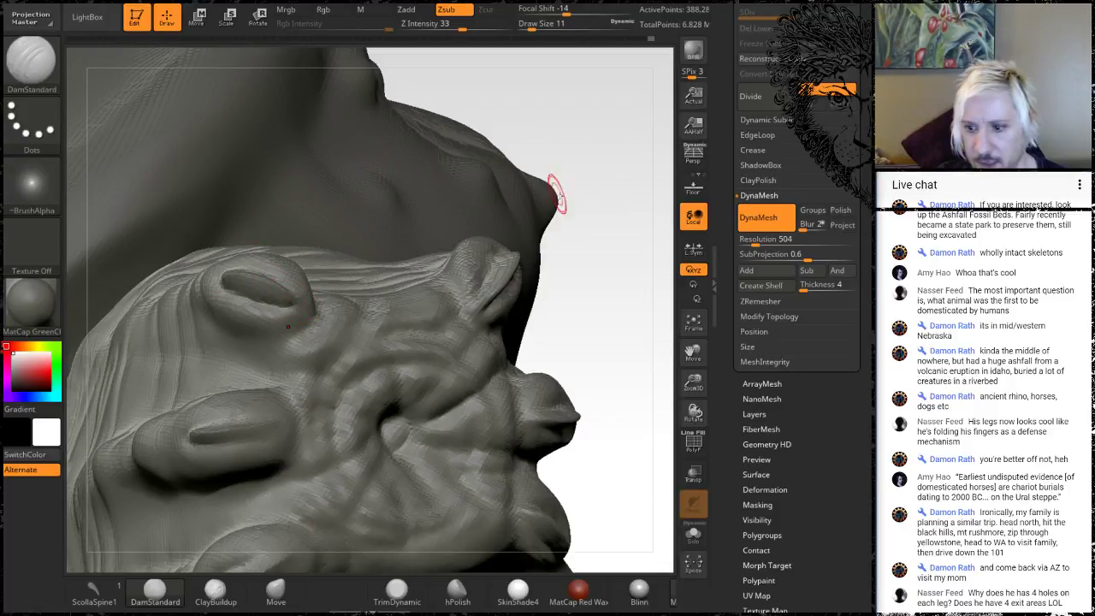
mouse_move(562, 118)
left_mouse_down()
mouse_move(579, 160)
mouse_move(566, 155)
left_mouse_up()
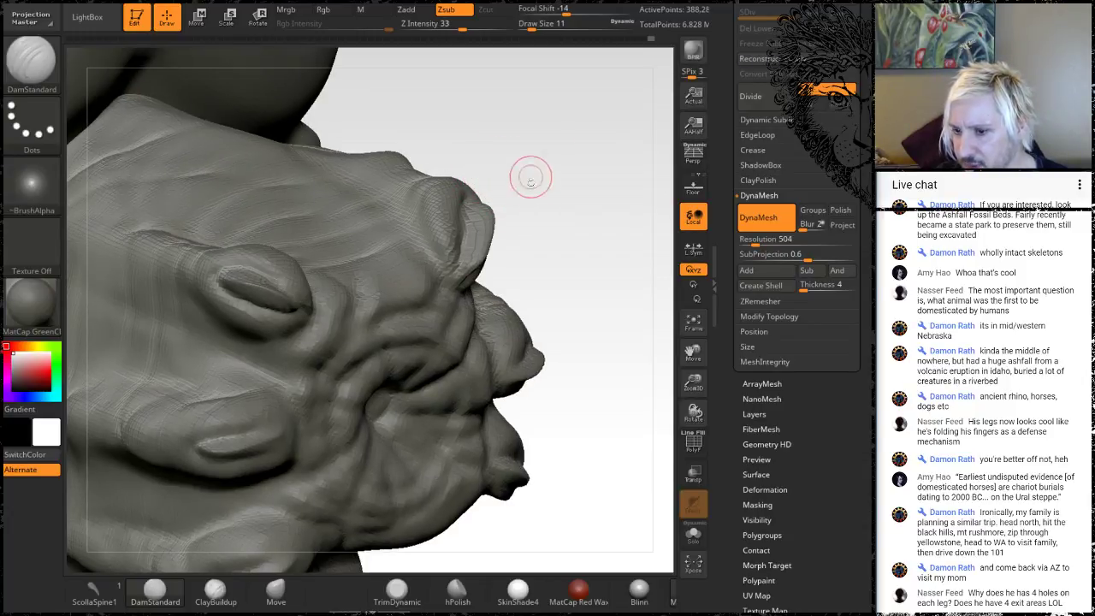
left_click_drag(536, 208, 518, 173)
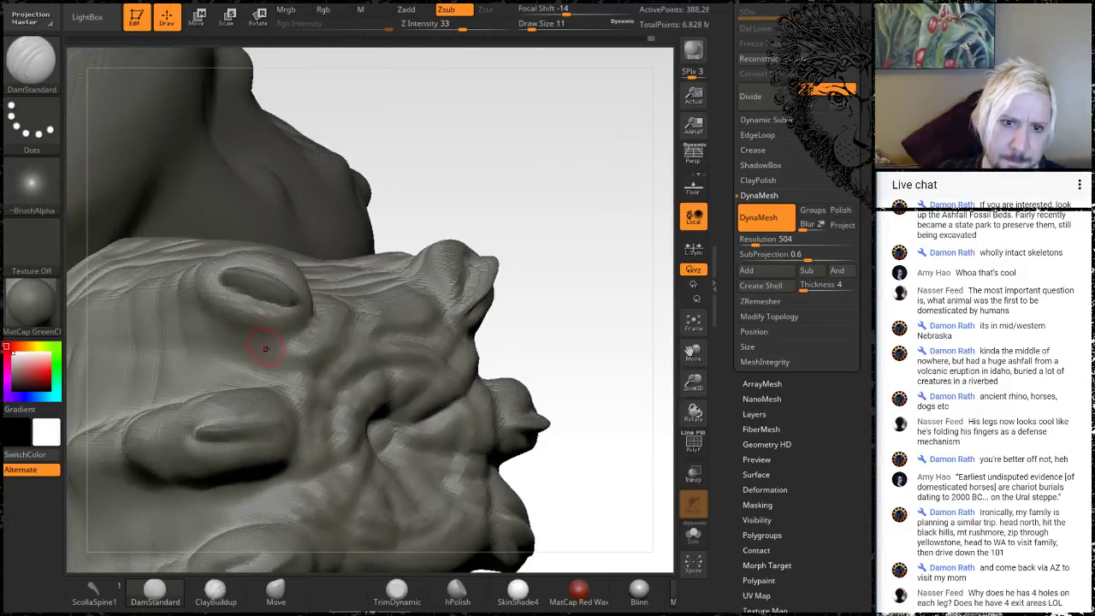
left_click_drag(476, 213, 501, 166)
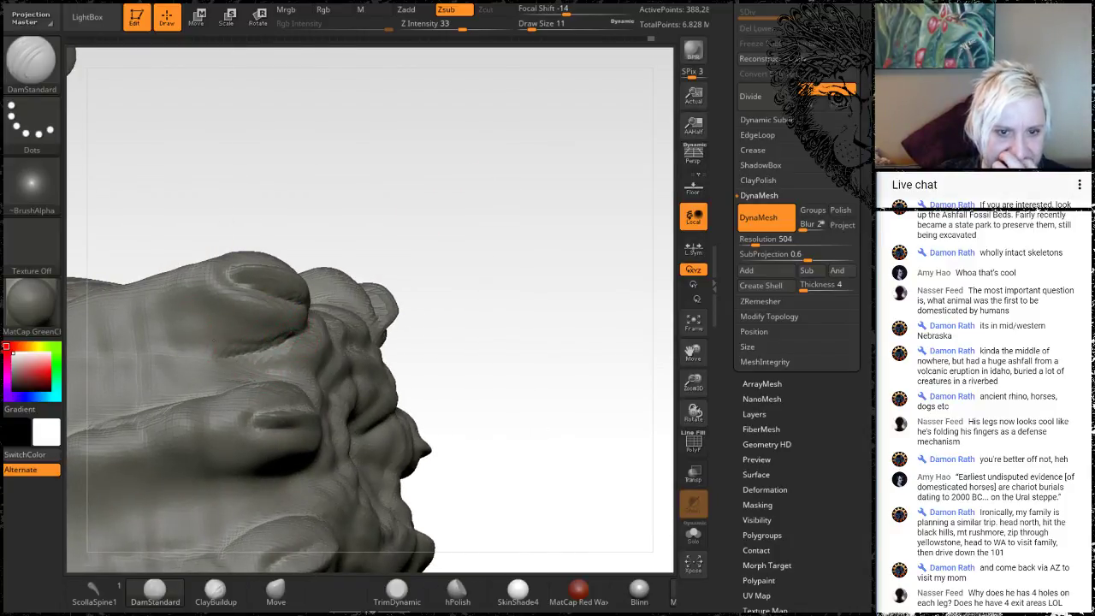
mouse_move(459, 232)
left_mouse_down()
mouse_move(459, 214)
mouse_move(392, 242)
left_mouse_up()
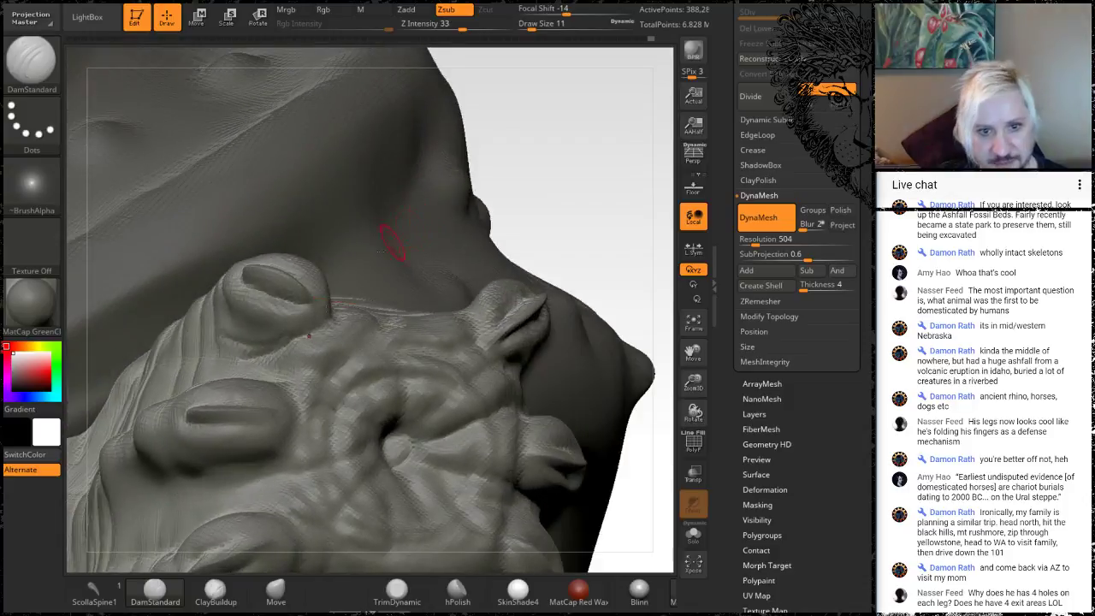
Step: Carve fine creases into the skin between the two side toes and along the folds bordering the wrinkled sole
mouse_move(570, 140)
left_mouse_down()
mouse_move(613, 166)
mouse_move(606, 215)
mouse_move(487, 347)
mouse_move(396, 390)
left_mouse_up()
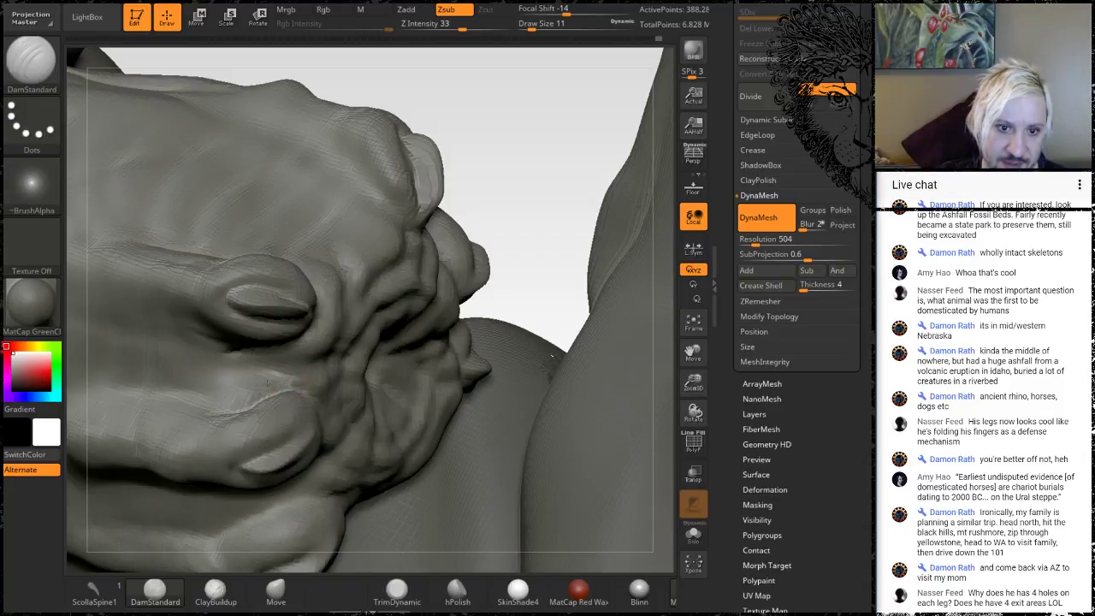
mouse_move(515, 211)
left_mouse_down()
mouse_move(489, 130)
mouse_move(272, 410)
left_mouse_up()
mouse_move(313, 375)
left_mouse_down()
mouse_move(172, 374)
mouse_move(116, 348)
left_mouse_up()
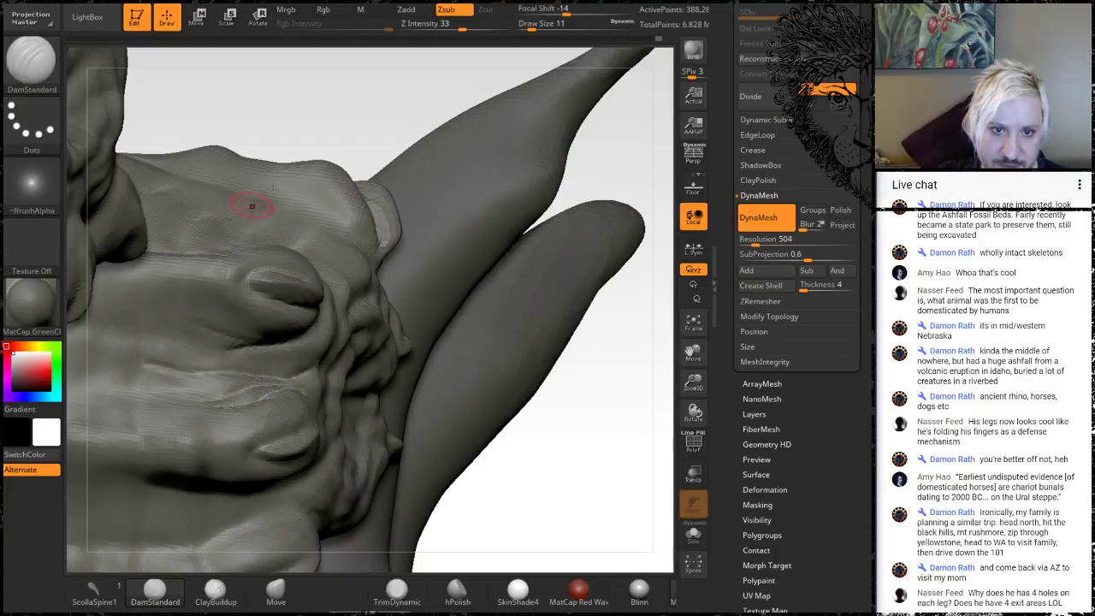
mouse_move(253, 206)
right_mouse_down()
mouse_move(371, 100)
mouse_move(354, 88)
mouse_move(340, 156)
right_mouse_up()
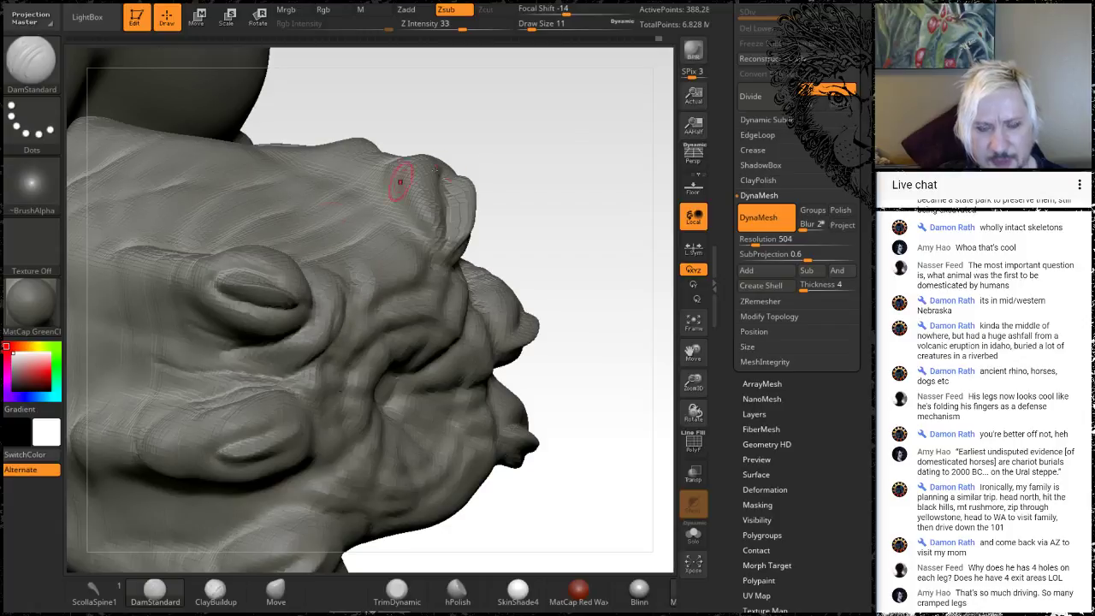
mouse_move(397, 183)
right_mouse_down()
mouse_move(514, 159)
mouse_move(432, 221)
right_mouse_up()
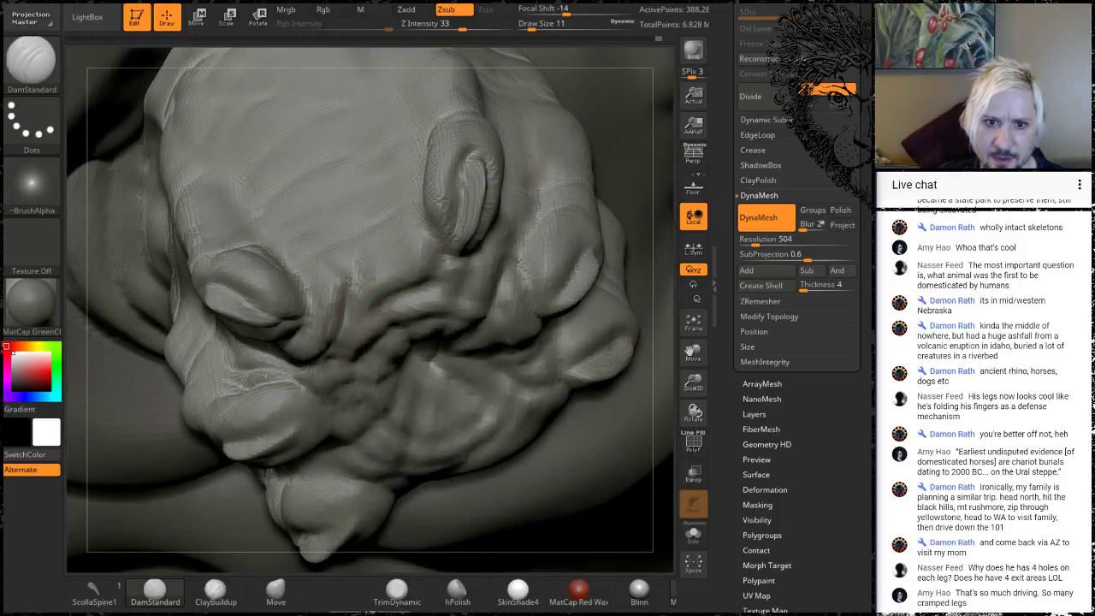
left_click_drag(302, 323, 297, 274)
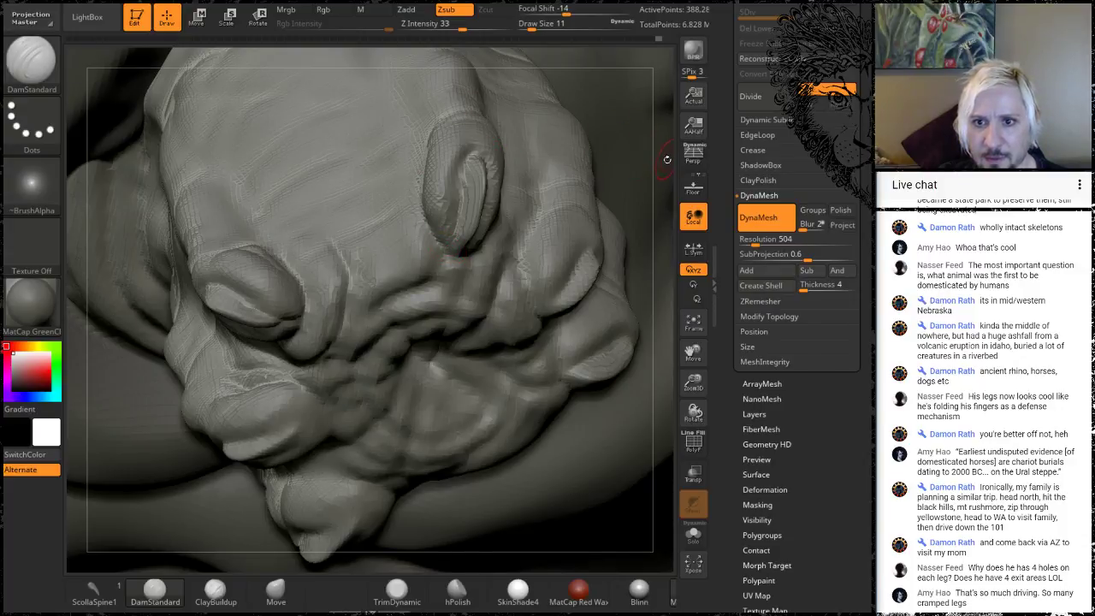
left_click_drag(667, 159, 240, 154)
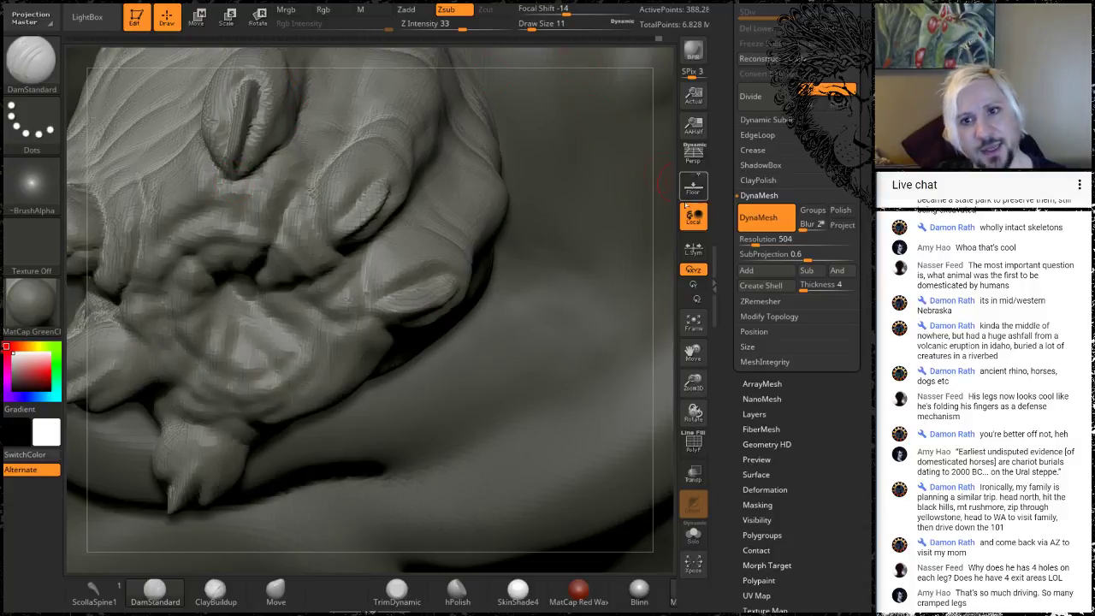
left_click_drag(661, 231, 554, 390)
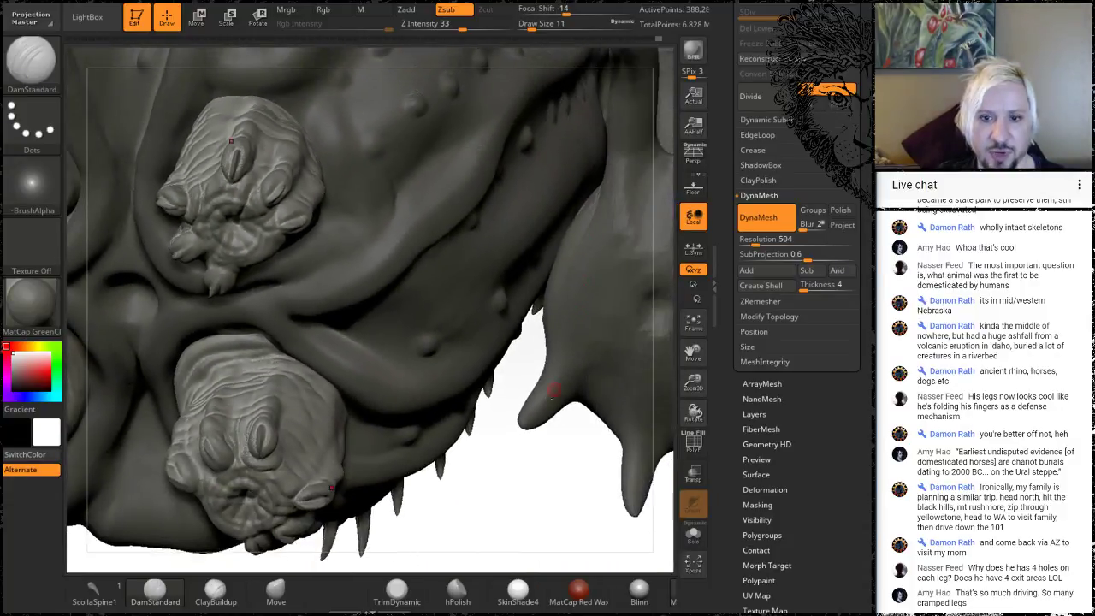
mouse_move(506, 475)
left_mouse_down()
mouse_move(533, 537)
mouse_move(291, 320)
mouse_move(320, 311)
mouse_move(308, 308)
left_mouse_up()
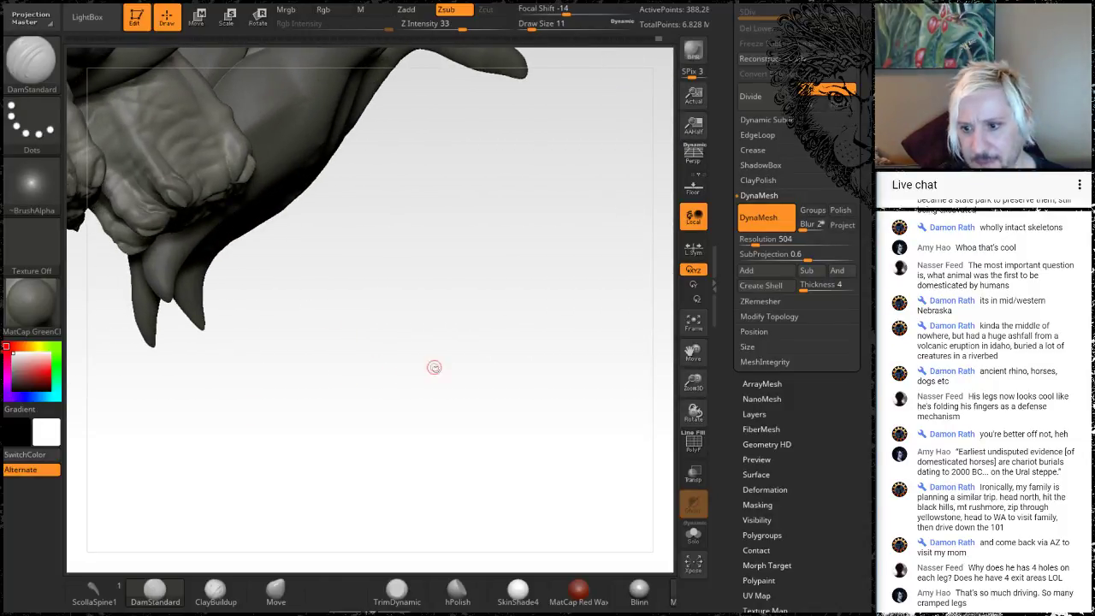
Step: Carve fine creases among the claws and across the sole of one stubby foot with the DamStandard brush at draw size 11
left_click_drag(365, 420, 424, 358)
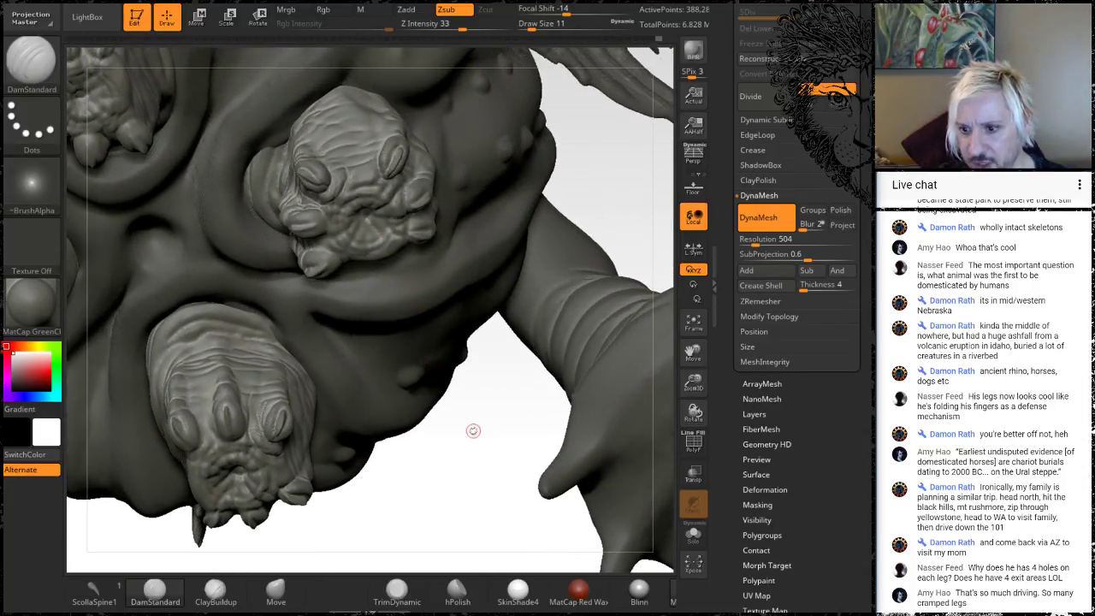
left_click_drag(468, 451, 489, 391, "alt")
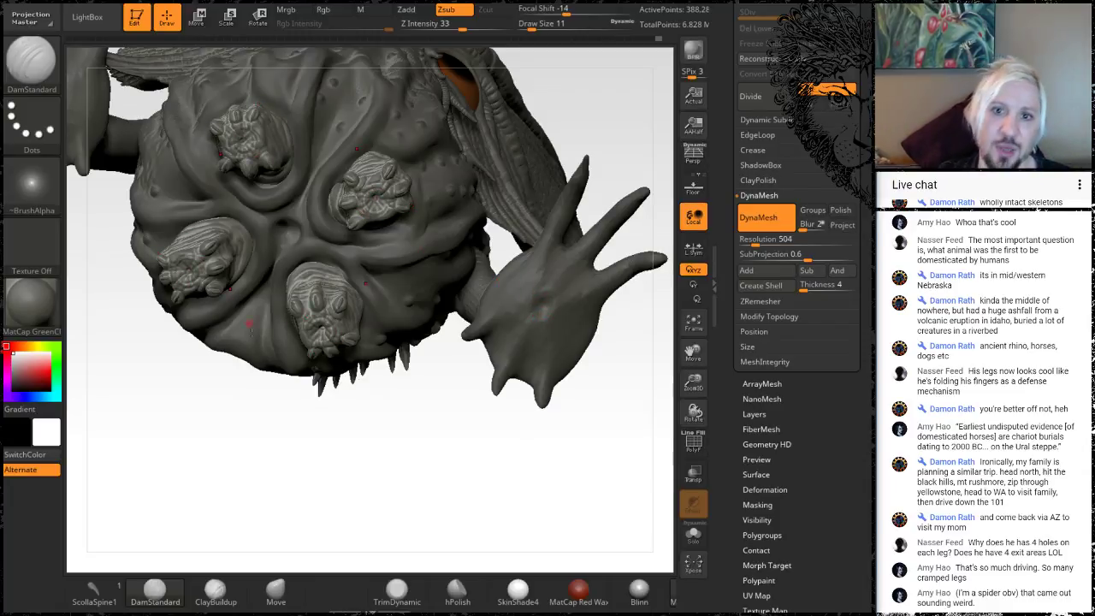
mouse_move(237, 409)
left_mouse_down()
mouse_move(249, 420)
mouse_move(241, 427)
left_mouse_up()
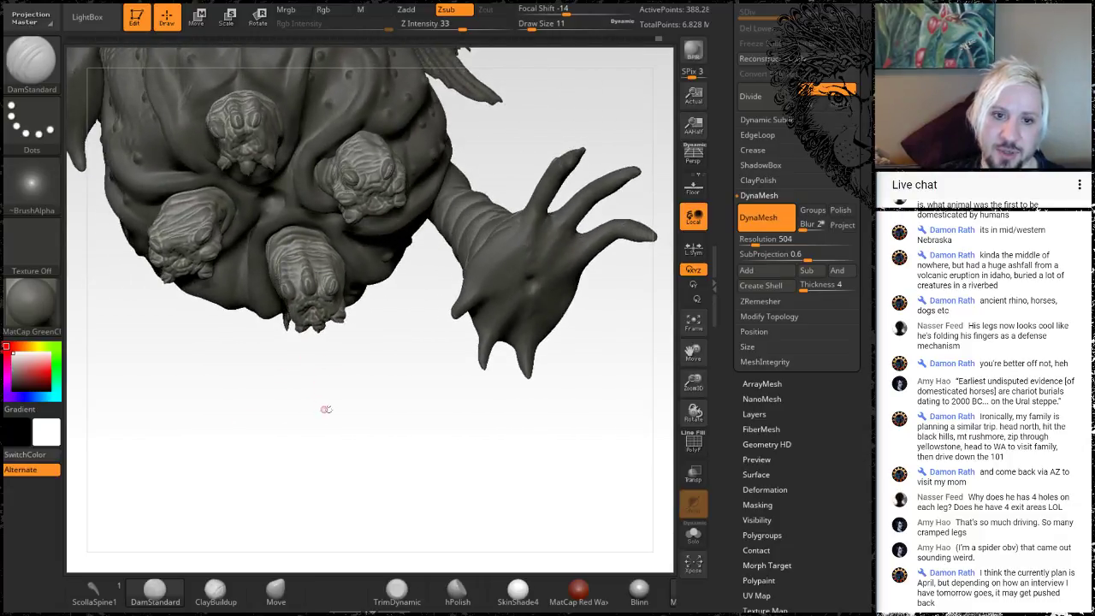
mouse_move(329, 405)
left_mouse_down("alt")
mouse_move(367, 380)
mouse_move(521, 351)
mouse_move(471, 375)
mouse_move(381, 236)
left_mouse_up("alt")
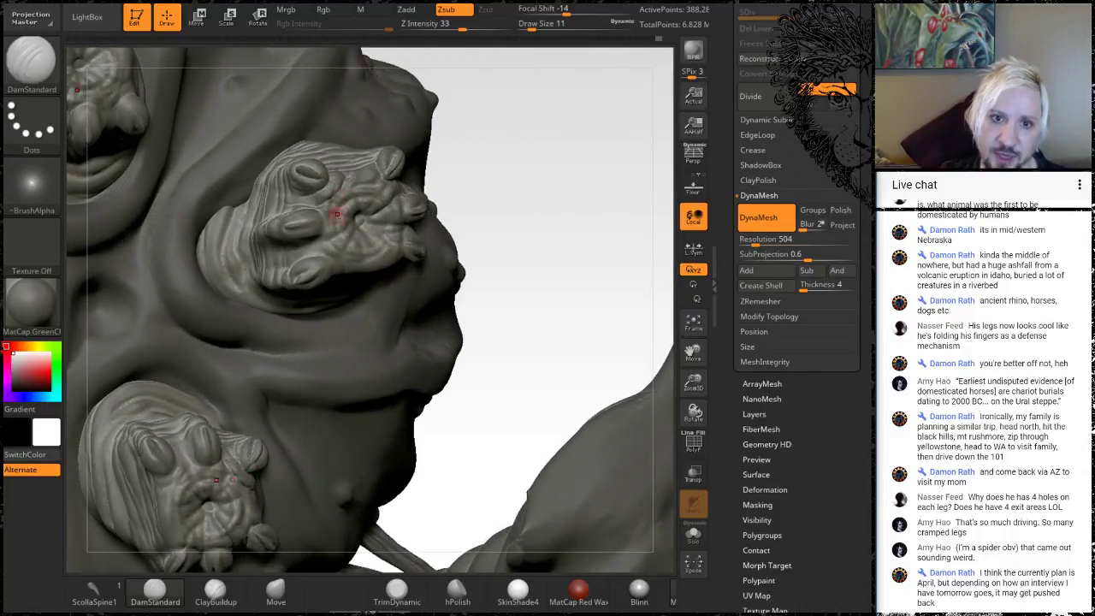
mouse_move(471, 233)
left_mouse_down()
mouse_move(517, 236)
mouse_move(613, 194)
mouse_move(603, 199)
mouse_move(577, 166)
left_mouse_up()
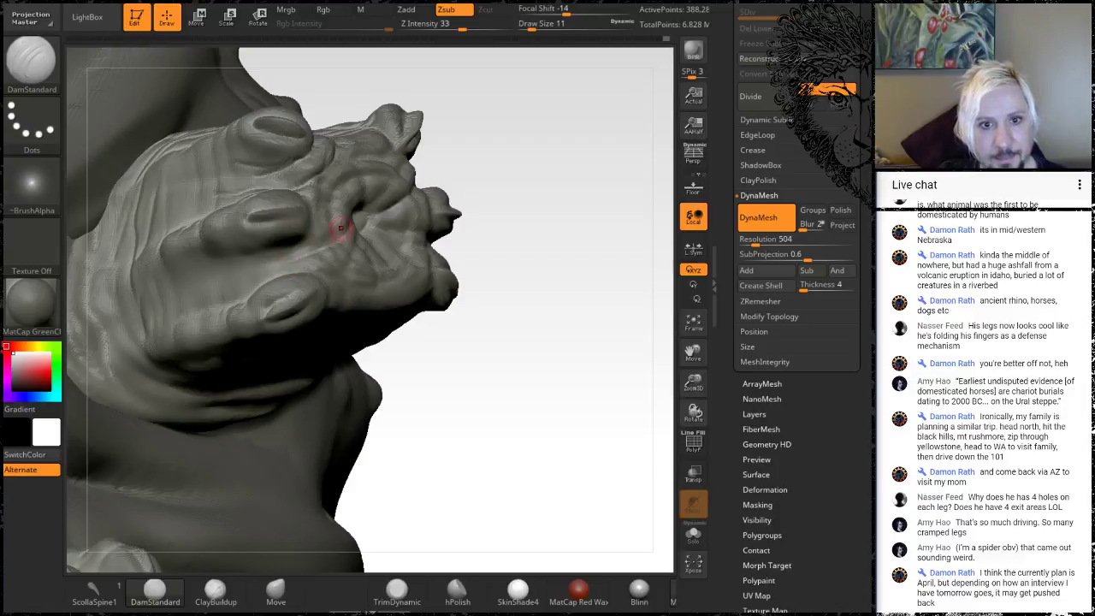
left_click_drag(289, 245, 245, 256)
left_click_drag(524, 141, 389, 184)
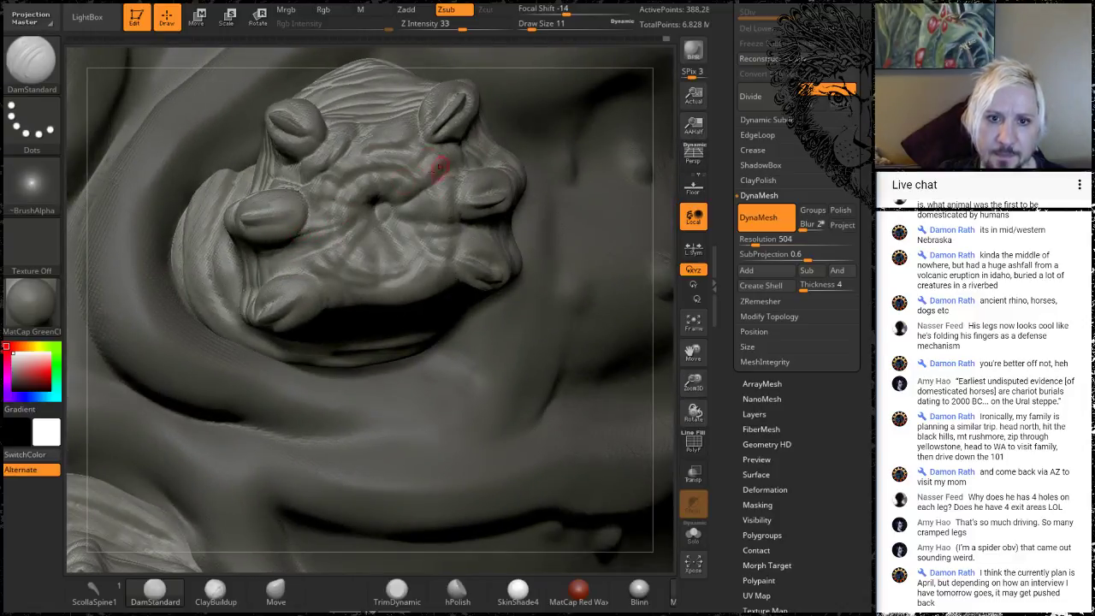
Step: Carve wrinkles along the side of the stubby leg and between its claws with the DamStandard brush
mouse_move(209, 55)
left_mouse_down()
mouse_move(360, 171)
mouse_move(570, 282)
mouse_move(557, 241)
mouse_move(522, 206)
mouse_move(447, 154)
mouse_move(577, 232)
mouse_move(575, 175)
mouse_move(369, 443)
left_mouse_up()
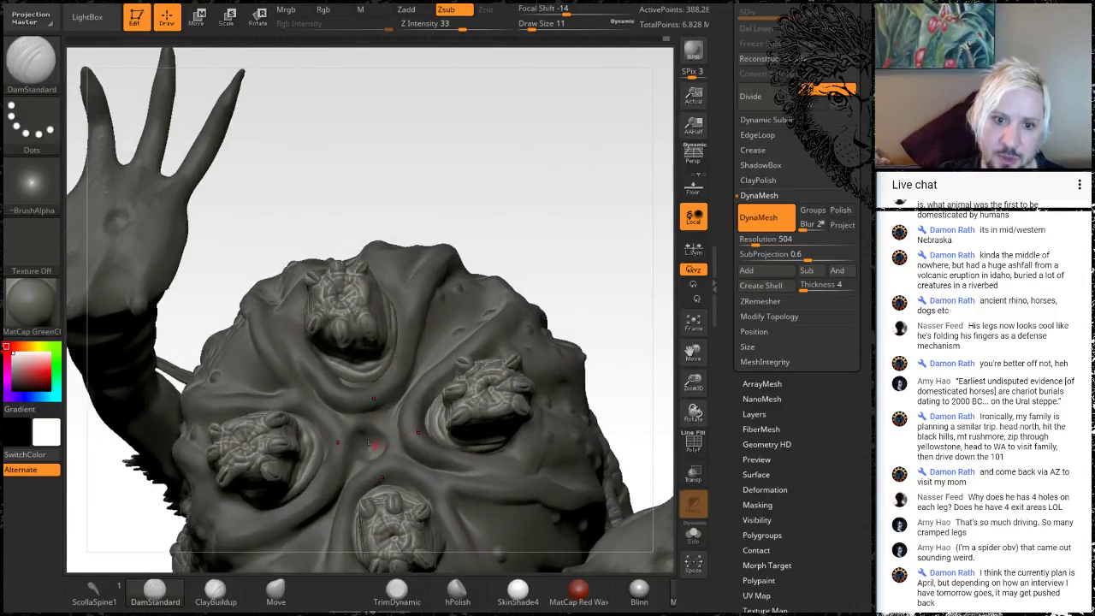
mouse_move(525, 142)
left_mouse_down()
mouse_move(523, 267)
mouse_move(360, 374)
left_mouse_up()
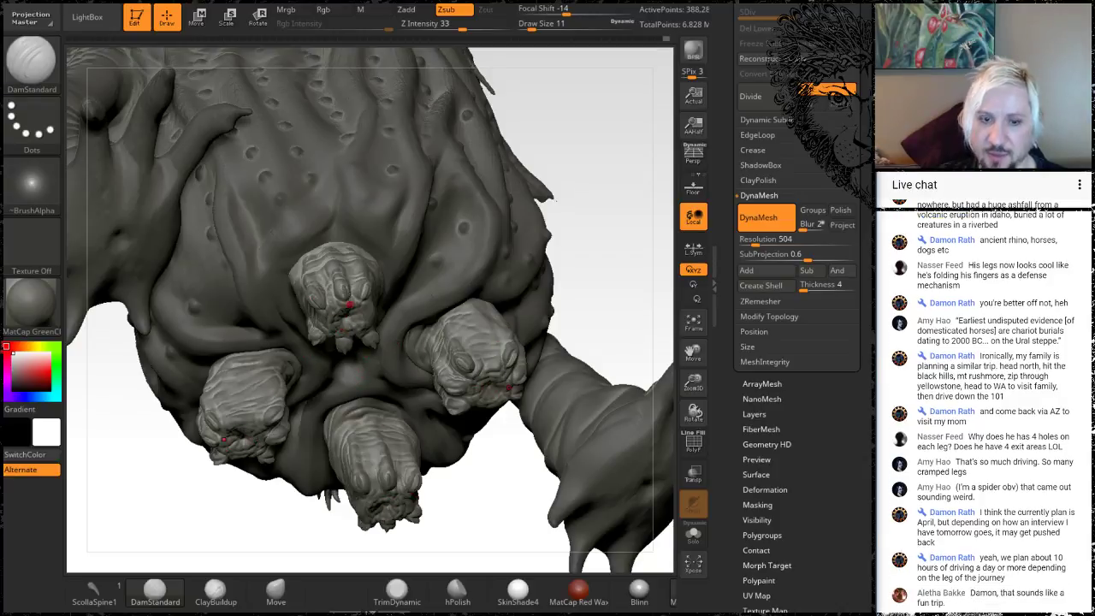
left_click_drag(607, 240, 533, 254)
mouse_move(531, 212)
left_mouse_down("alt")
mouse_move(536, 193)
mouse_move(633, 200)
mouse_move(631, 184)
left_mouse_up("alt")
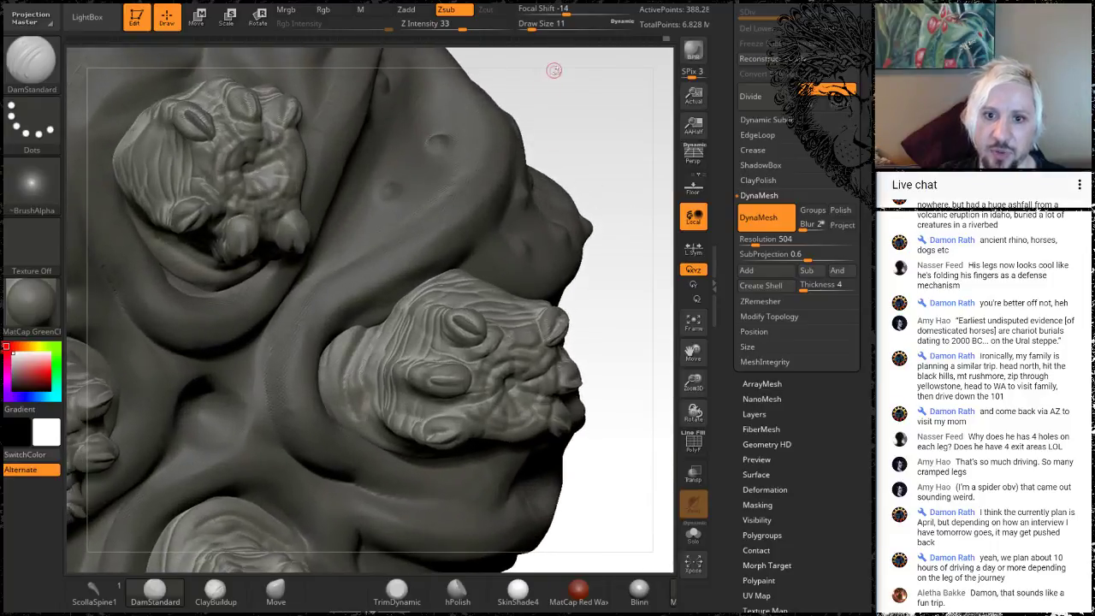
mouse_move(553, 71)
left_mouse_down("alt")
mouse_move(585, 199)
mouse_move(594, 166)
mouse_move(580, 162)
left_mouse_up("alt")
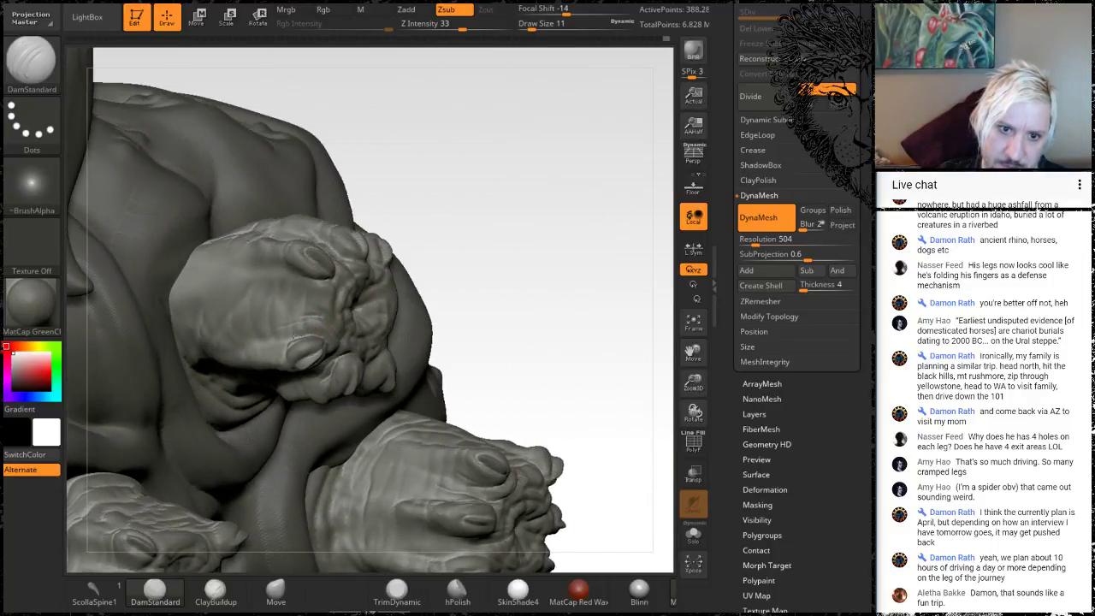
mouse_move(486, 236)
left_mouse_down()
mouse_move(553, 237)
mouse_move(556, 184)
left_mouse_up()
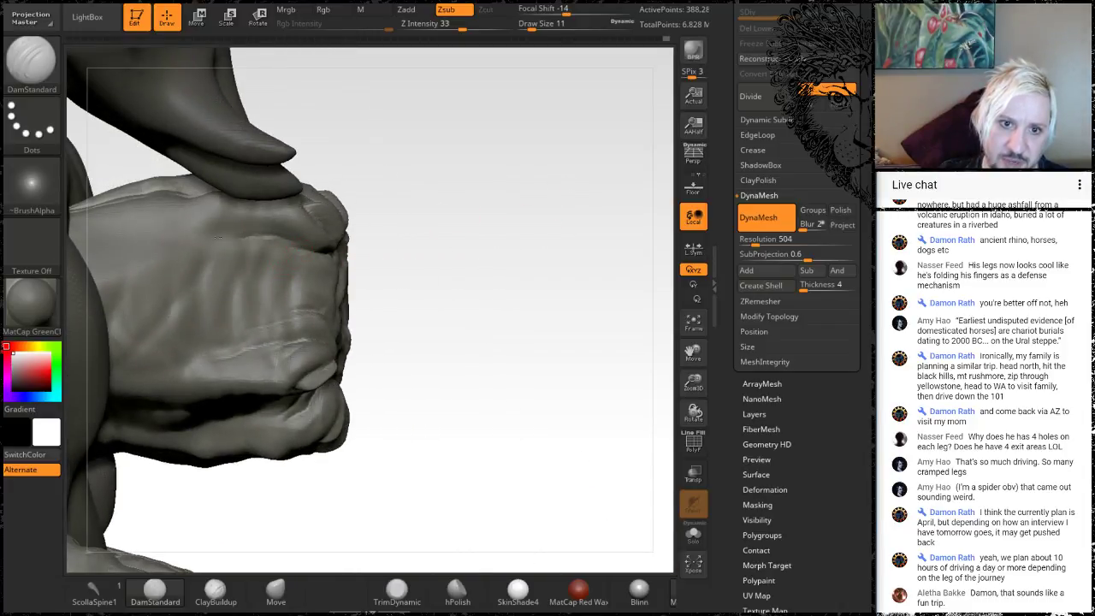
mouse_move(399, 248)
left_mouse_down()
mouse_move(435, 215)
mouse_move(360, 259)
mouse_move(286, 282)
left_mouse_up()
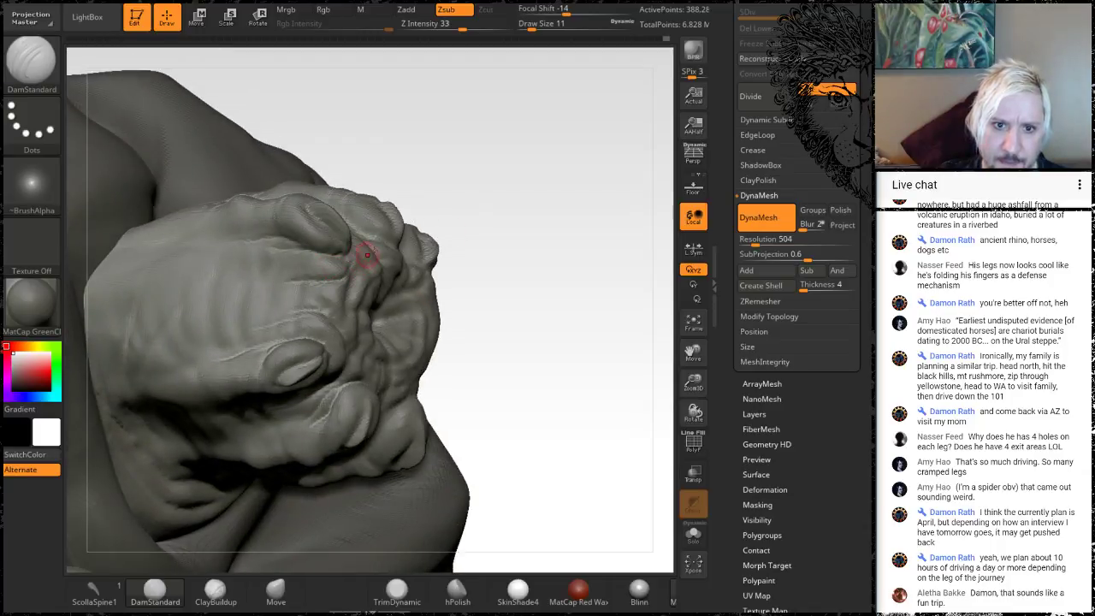
mouse_move(514, 176)
left_mouse_down()
mouse_move(535, 136)
mouse_move(528, 210)
mouse_move(525, 161)
mouse_move(521, 181)
mouse_move(526, 171)
left_mouse_up()
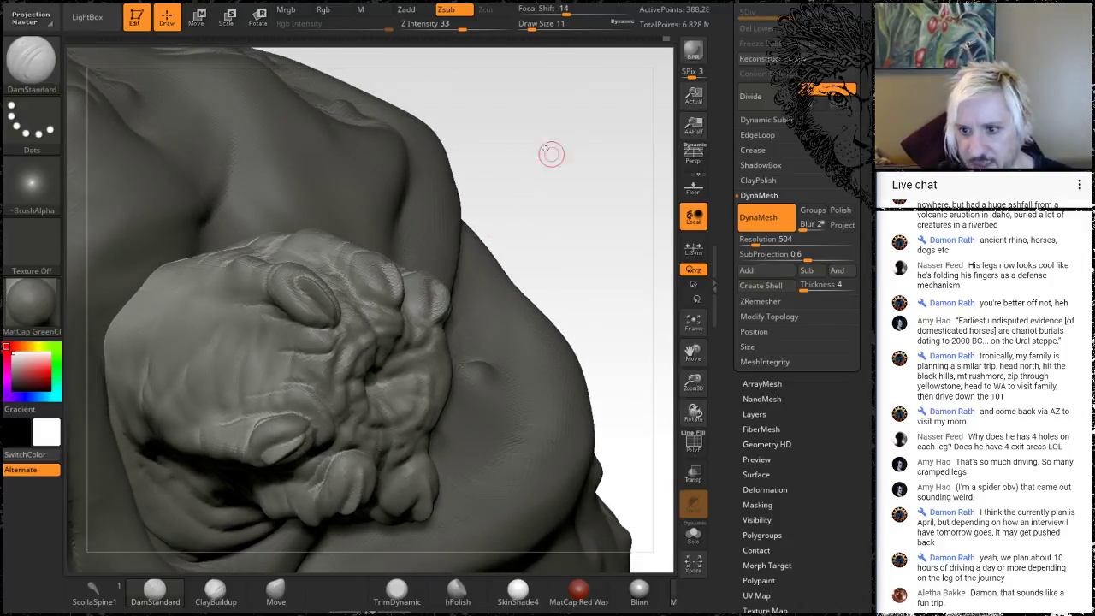
mouse_move(557, 176)
left_mouse_down()
mouse_move(553, 163)
mouse_move(549, 181)
mouse_move(559, 171)
mouse_move(537, 150)
mouse_move(513, 184)
mouse_move(490, 182)
left_mouse_up()
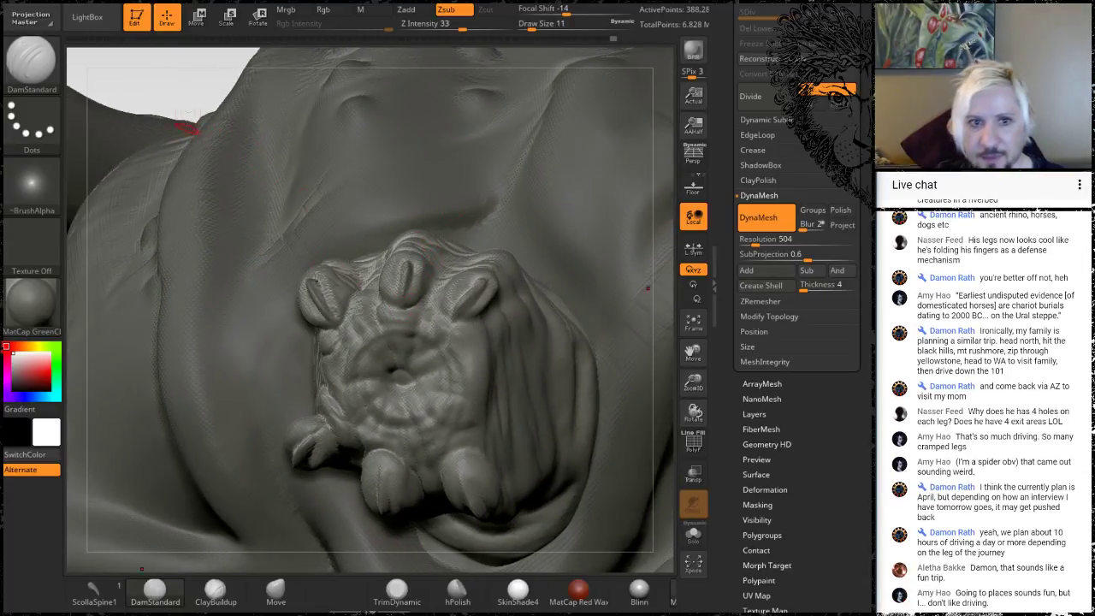
Step: Sharpen the creases around the claw bases and along the adjoining folds of the foot with DamStandard
left_click_drag(186, 127, 224, 127)
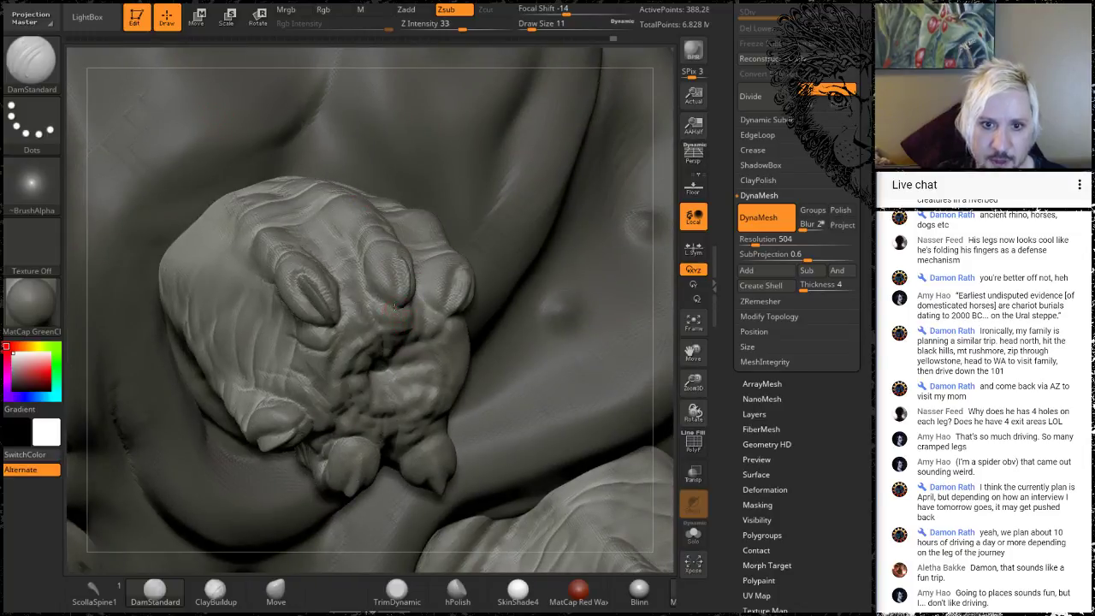
left_click_drag(657, 124, 698, 186)
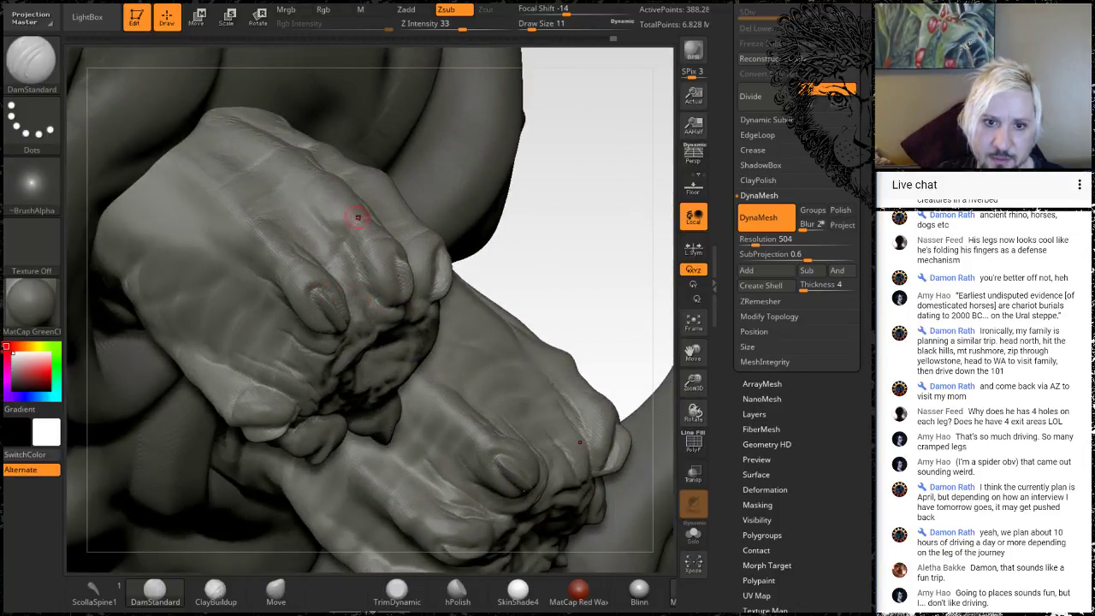
left_click_drag(575, 237, 456, 244)
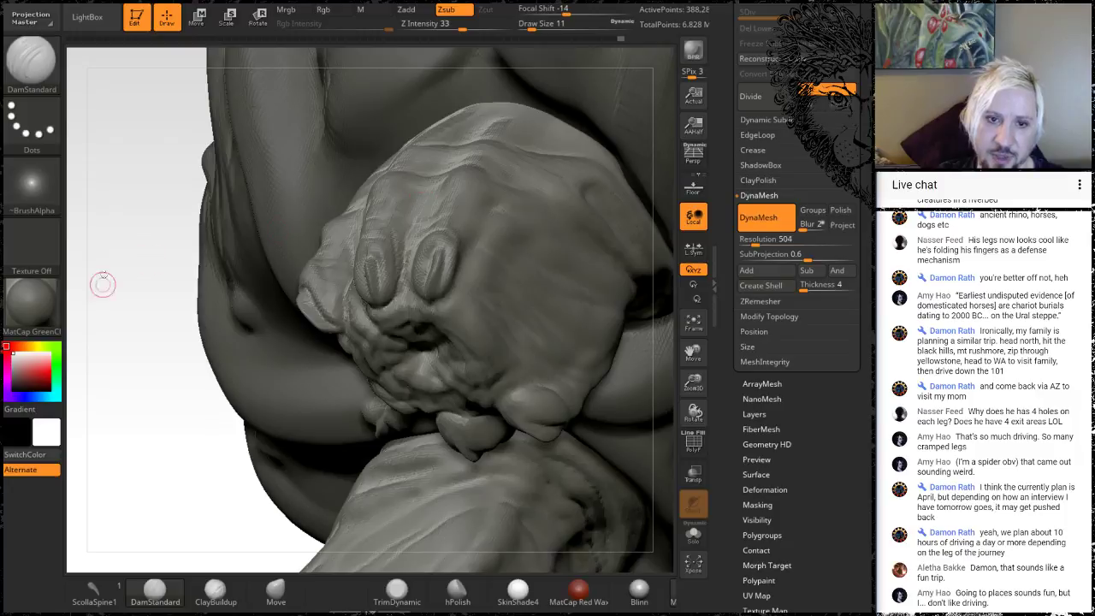
mouse_move(90, 235)
left_mouse_down()
mouse_move(158, 320)
mouse_move(254, 327)
mouse_move(285, 428)
mouse_move(401, 304)
mouse_move(452, 199)
left_mouse_up()
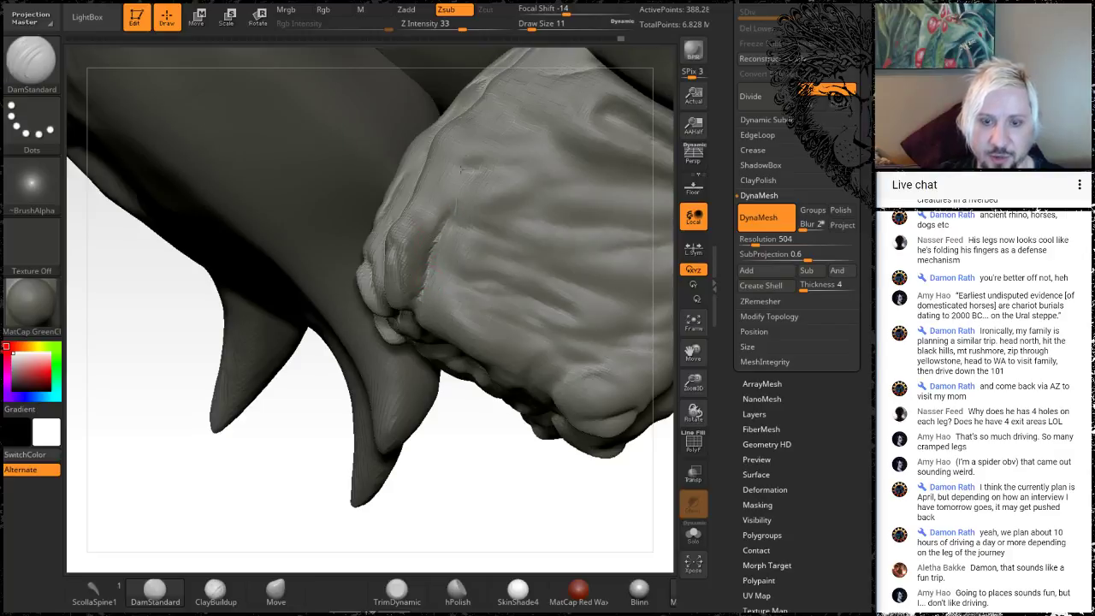
mouse_move(285, 508)
left_mouse_down()
mouse_move(282, 450)
mouse_move(312, 342)
mouse_move(429, 282)
left_mouse_up()
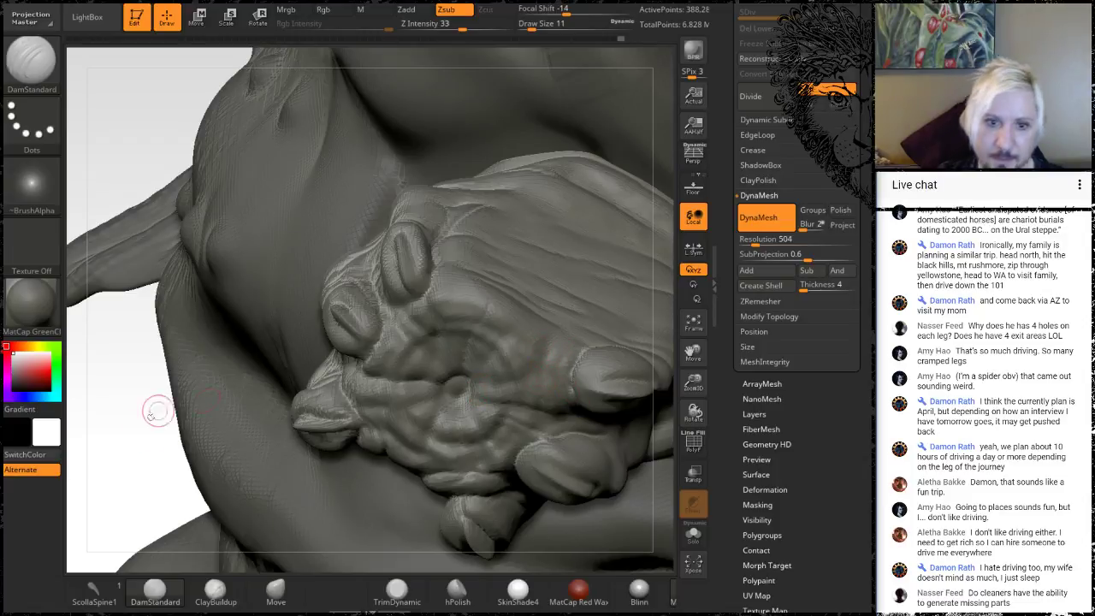
left_click_drag(123, 455, 313, 265)
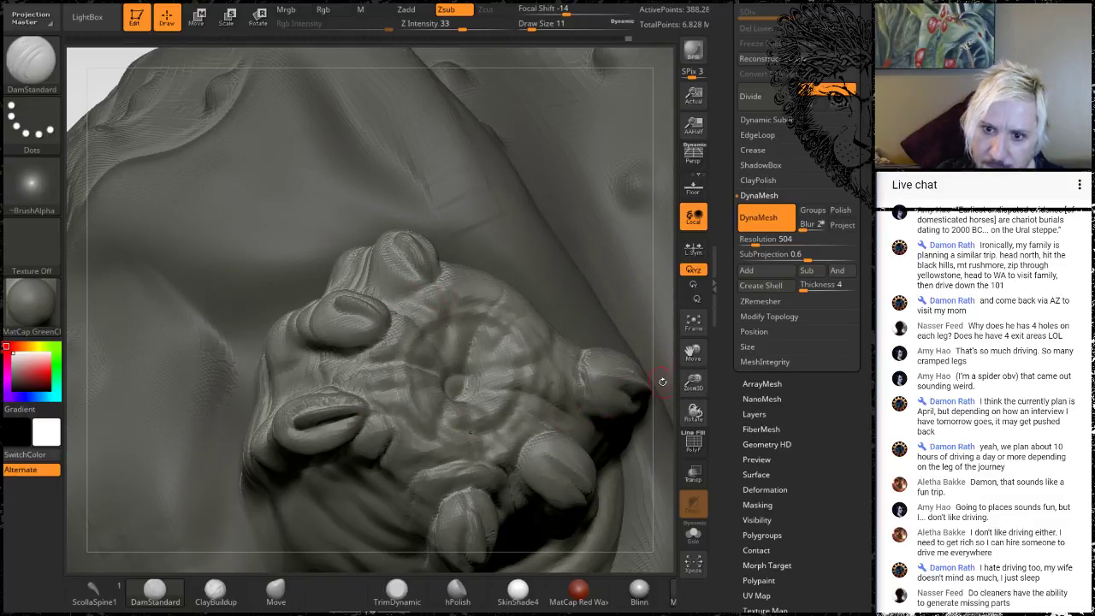
left_click_drag(663, 382, 597, 423)
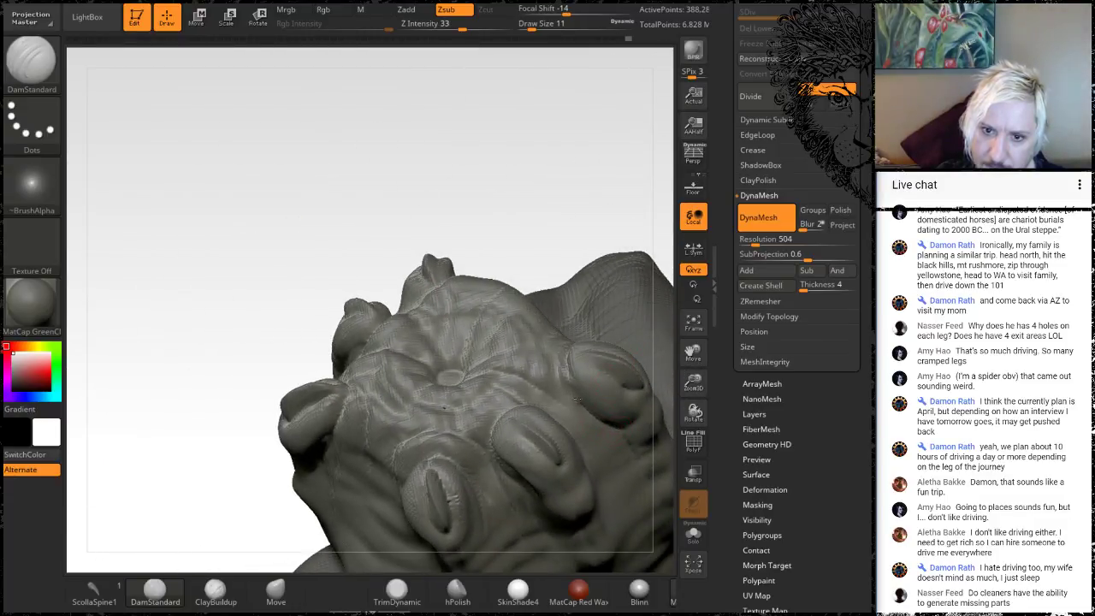
Step: Build up fleshy folds around the claw bases with the ClayBuildup brush at draw size 17 and Z Intensity 20
left_click(215, 590)
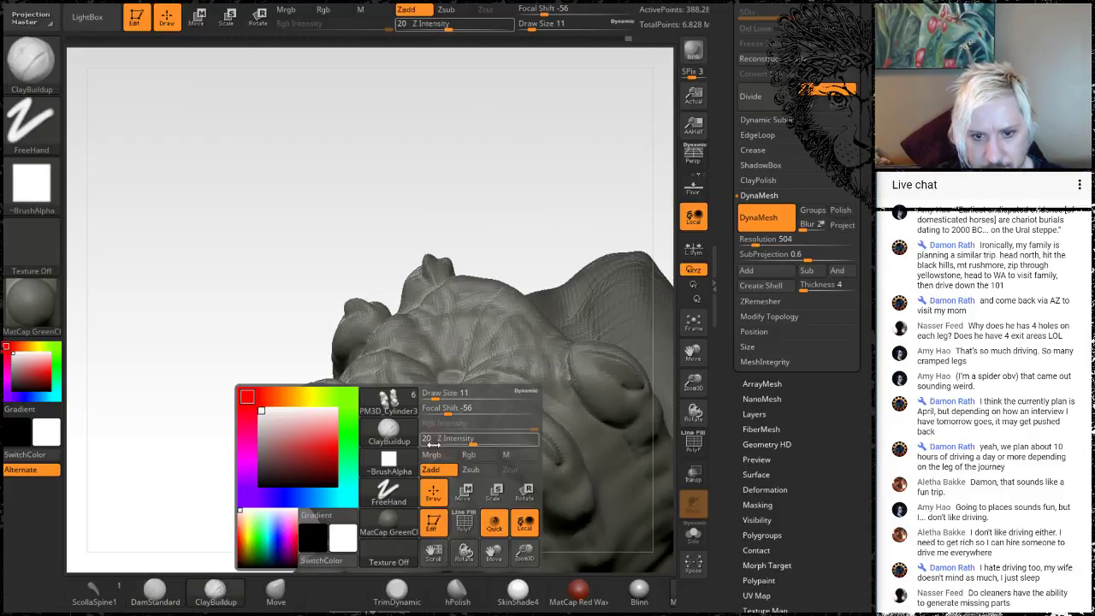
key("space")
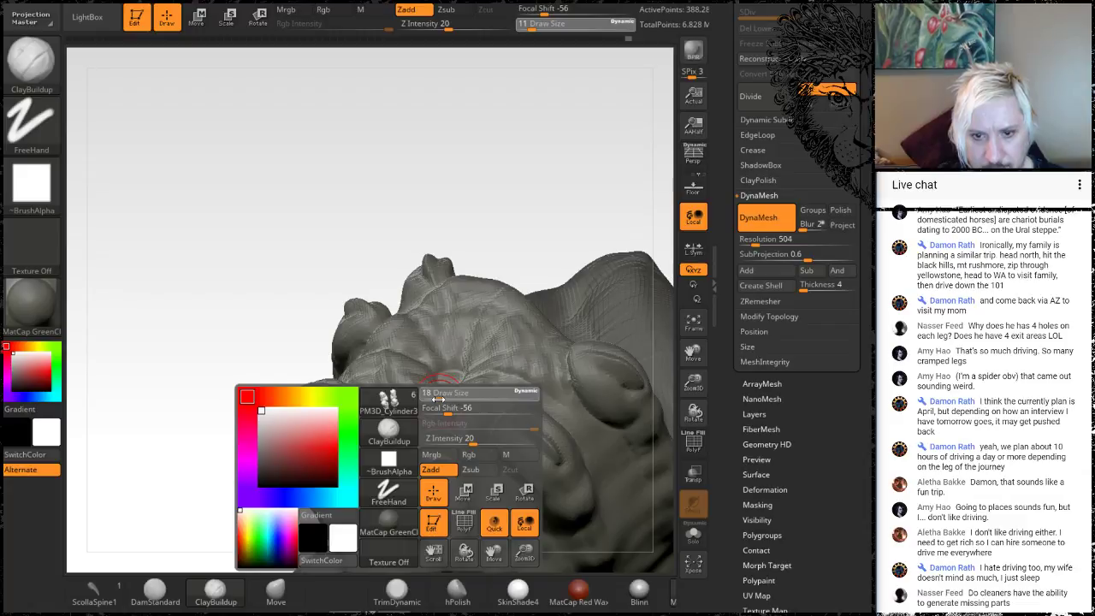
left_click_drag(438, 399, 437, 399)
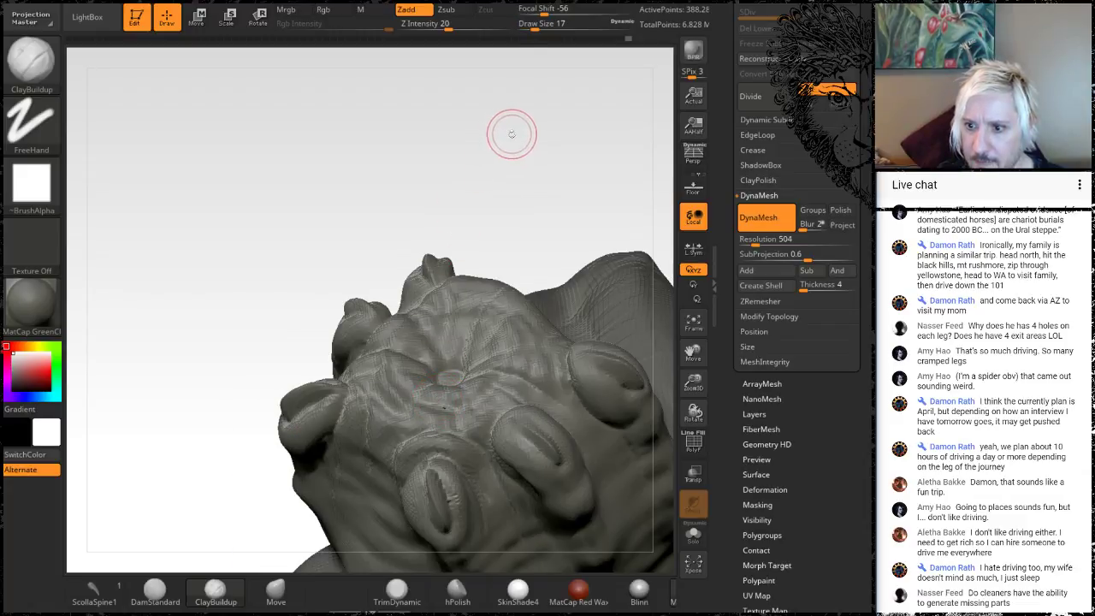
mouse_move(511, 134)
left_mouse_down()
mouse_move(518, 151)
mouse_move(499, 163)
mouse_move(443, 175)
mouse_move(462, 150)
mouse_move(454, 153)
mouse_move(451, 189)
mouse_move(429, 163)
mouse_move(367, 415)
left_mouse_up()
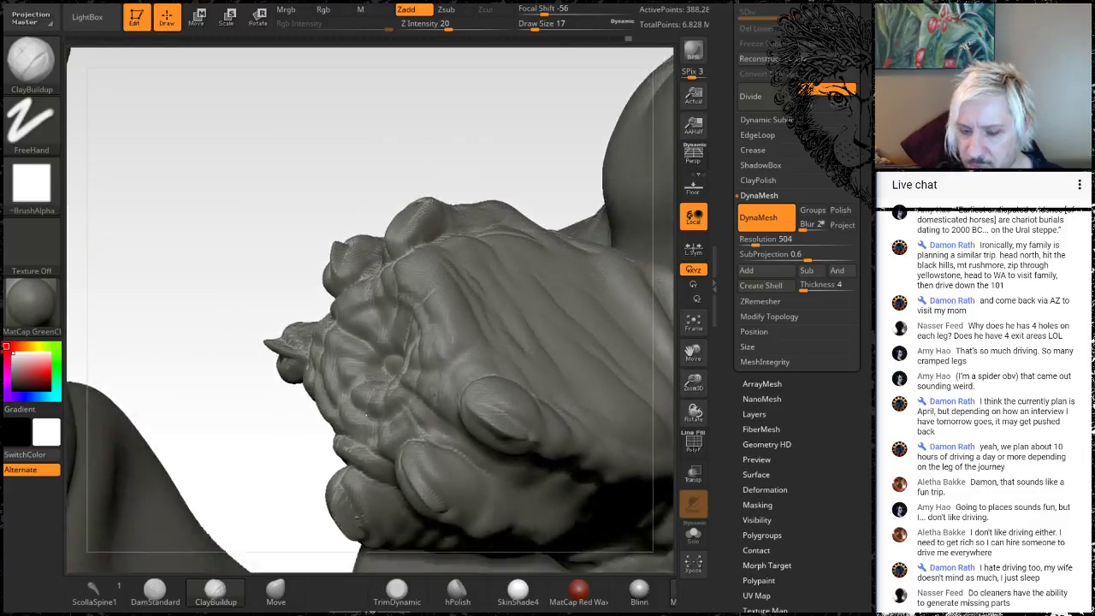
left_click_drag(430, 166, 423, 183)
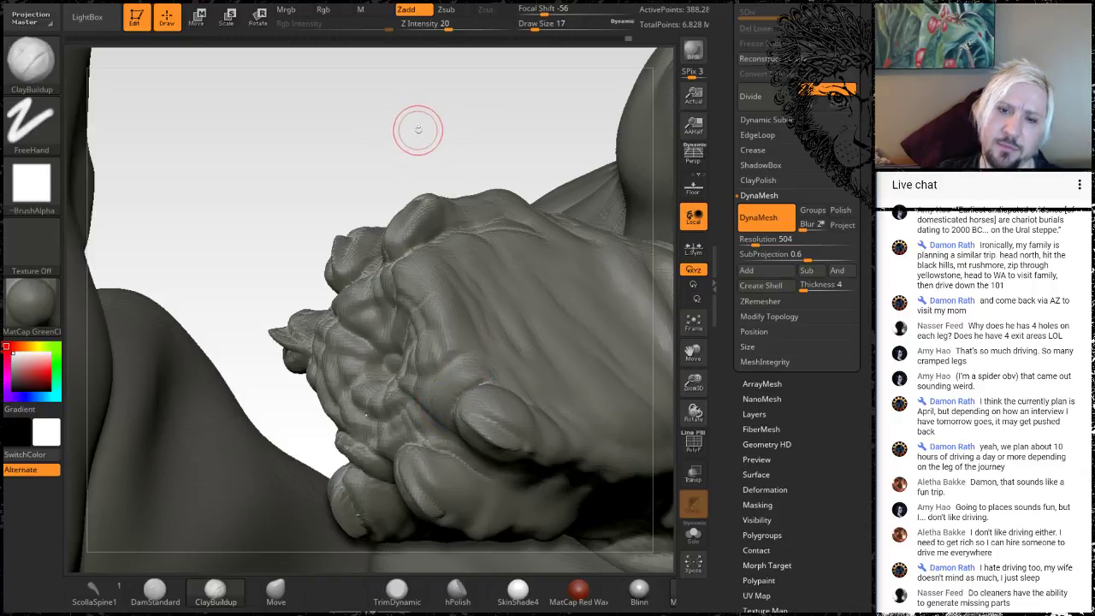
left_click_drag(427, 122, 440, 154)
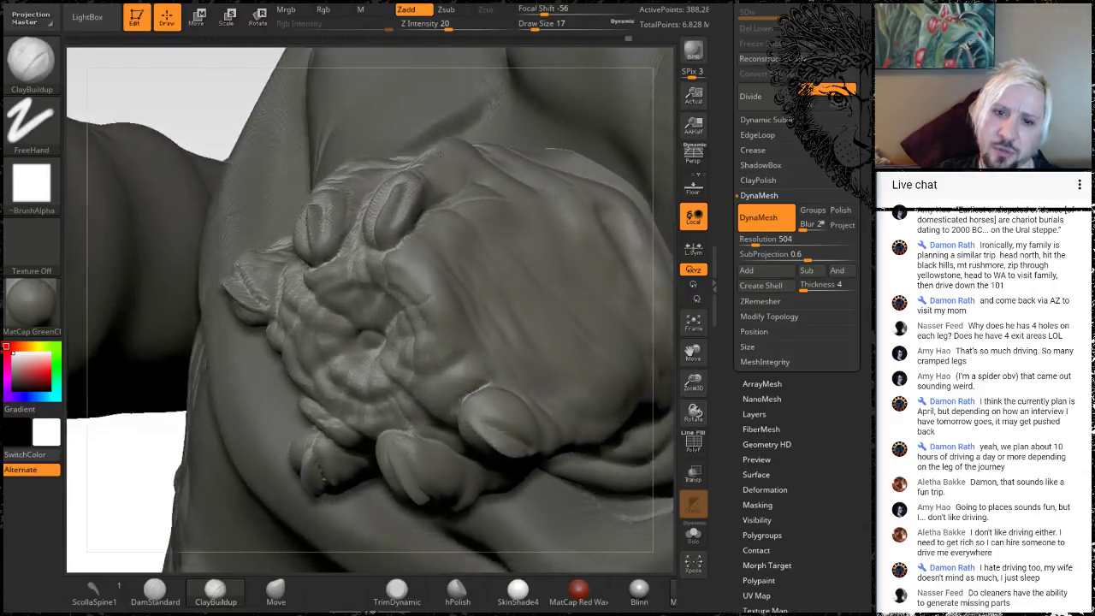
left_click_drag(397, 188, 424, 269)
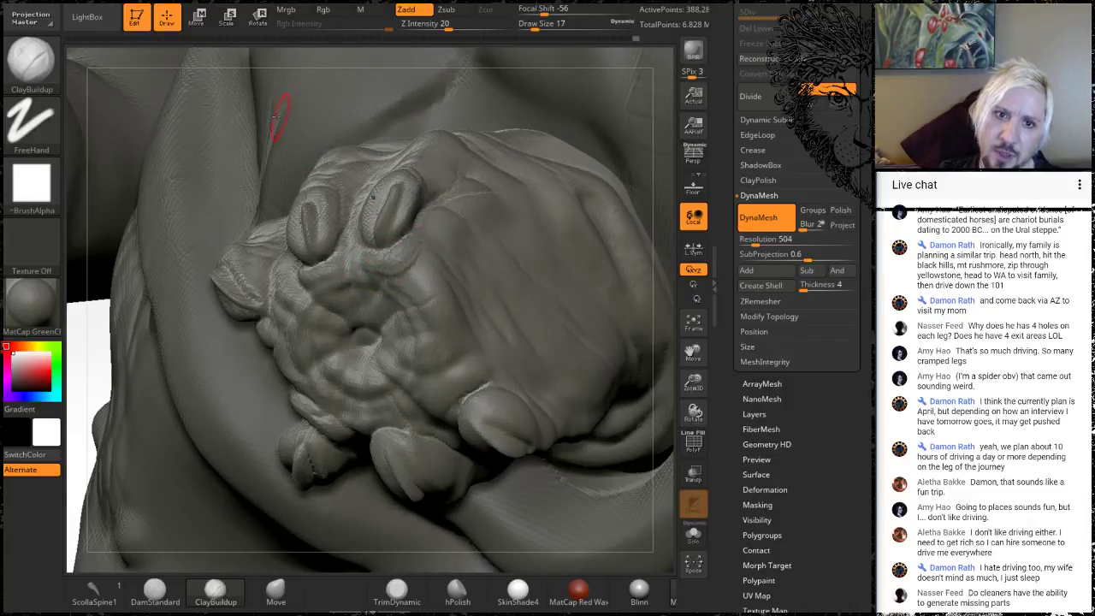
Step: Add raised skin folds beneath the upper claws where they meet the sole, and smooth the new folds
left_click_drag(440, 62, 439, 151)
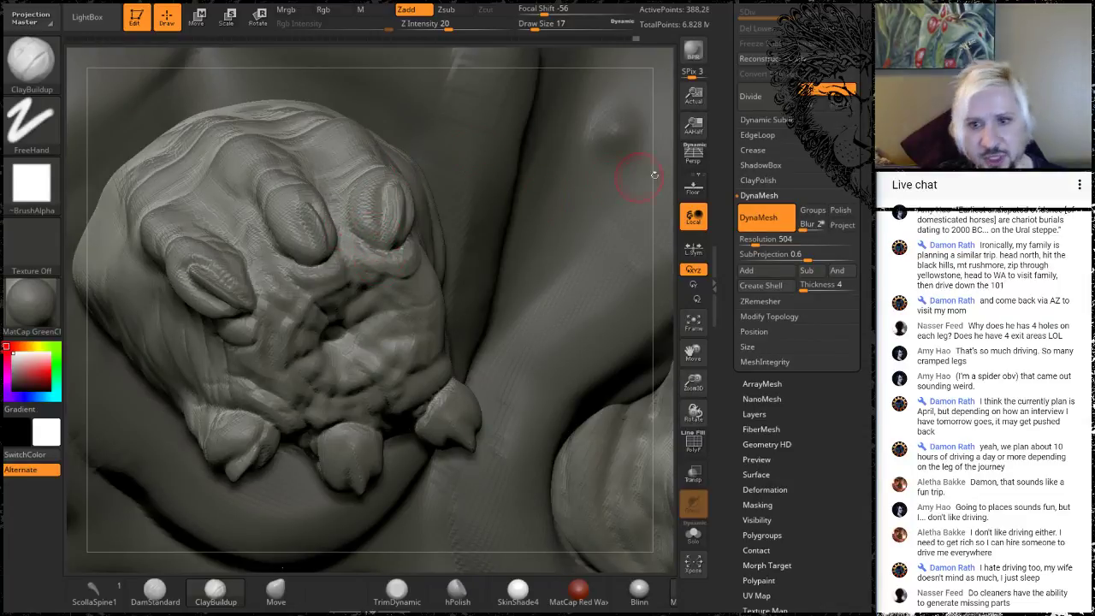
left_click_drag(647, 178, 610, 212)
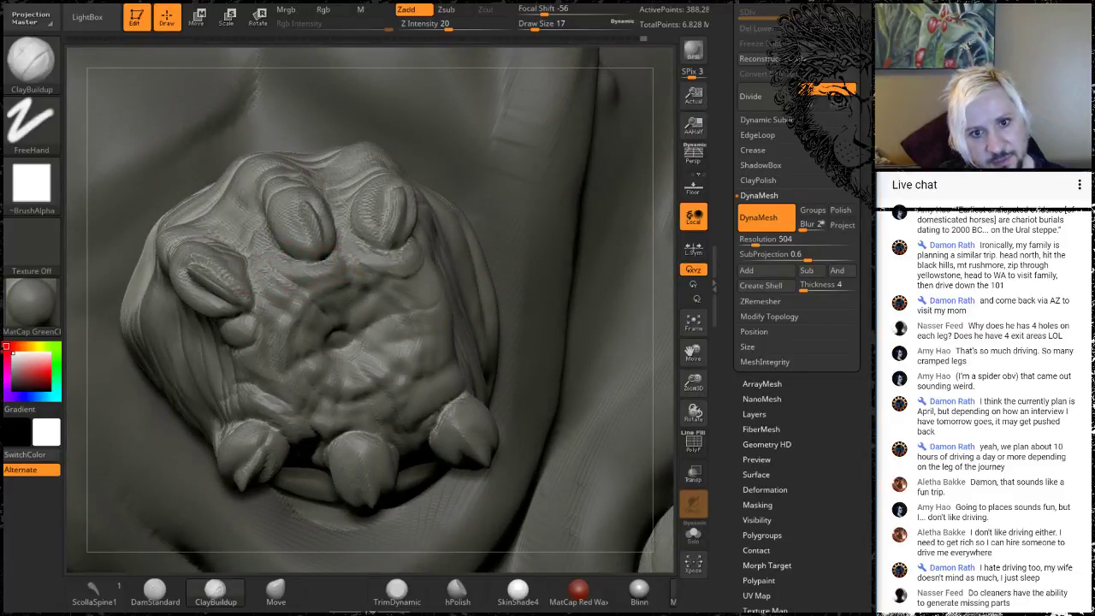
key("shift")
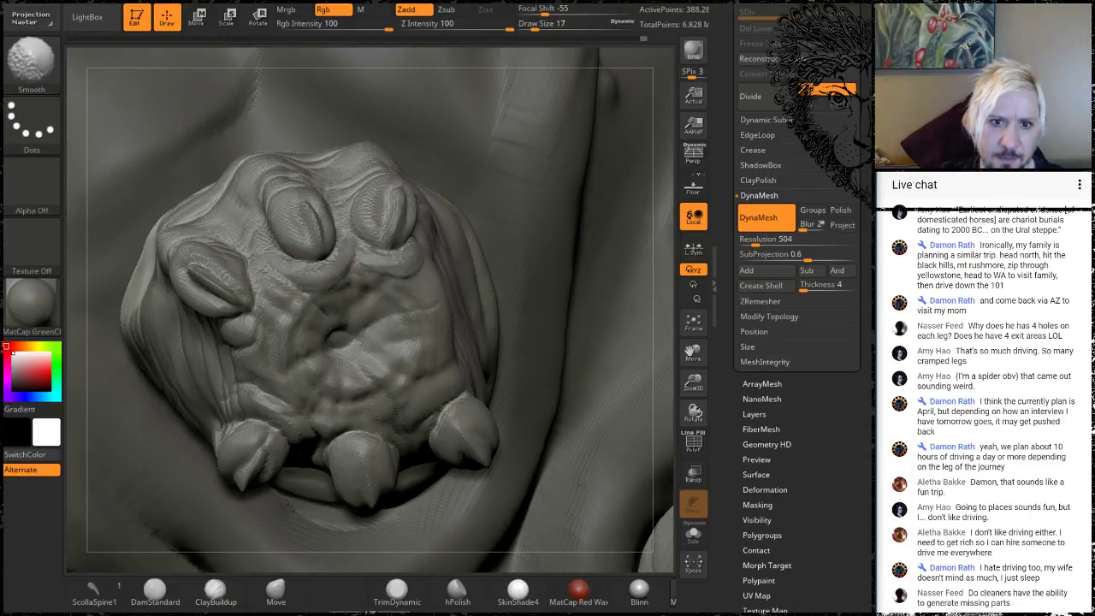
left_click_drag(372, 262, 406, 253, "shift")
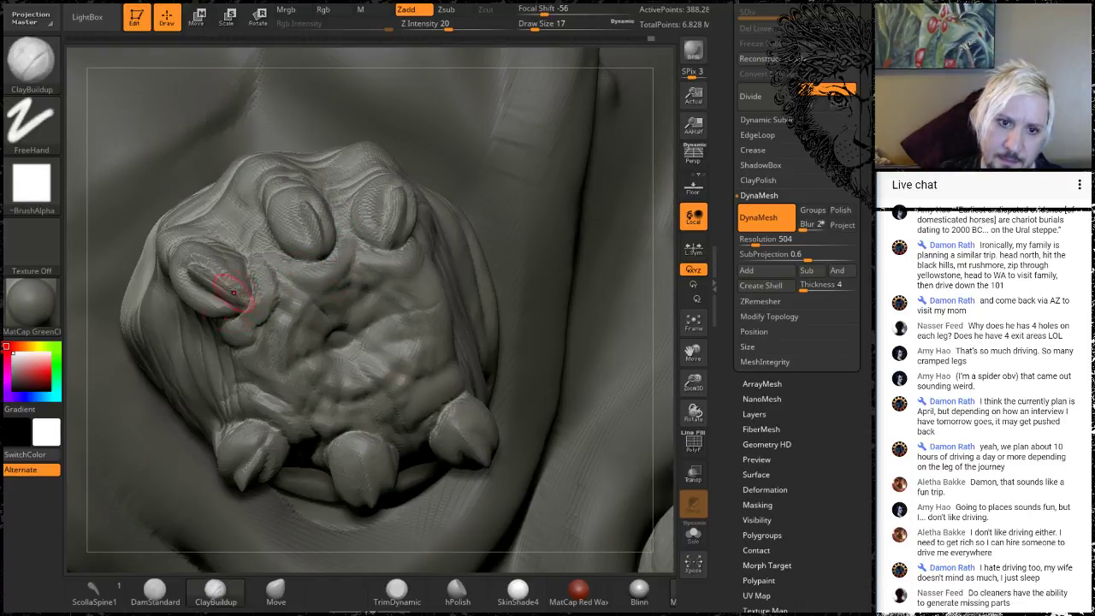
Step: Build up ridged skin folds around the side claws and along the adjacent side of the leg with ClayBuildup
mouse_move(75, 397)
left_mouse_down()
mouse_move(274, 338)
mouse_move(255, 314)
mouse_move(203, 342)
left_mouse_up()
left_click_drag(263, 315, 163, 398)
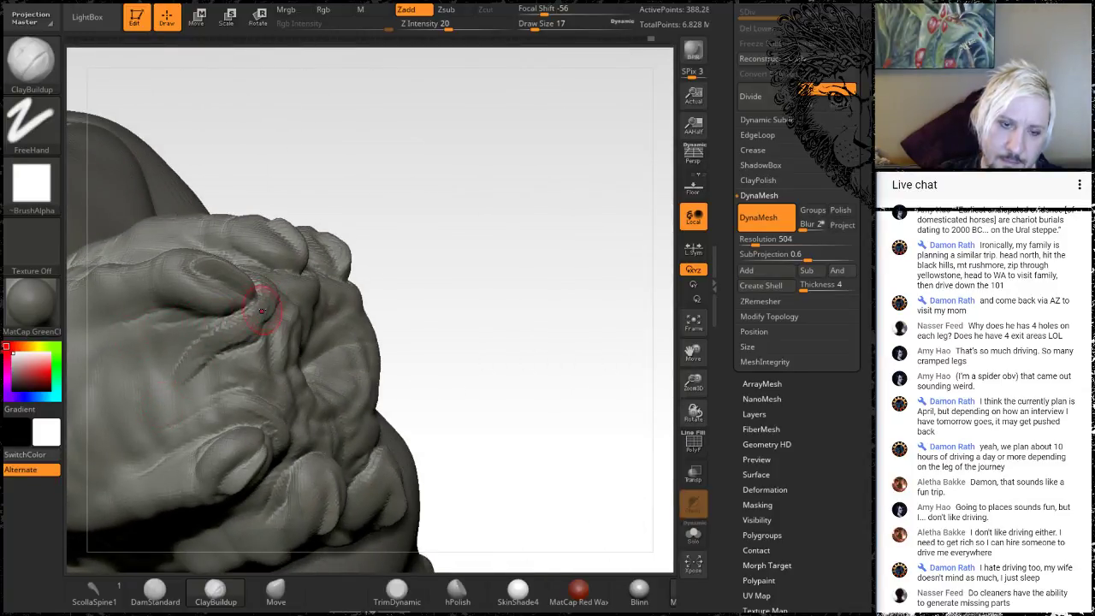
left_click_drag(455, 188, 445, 178)
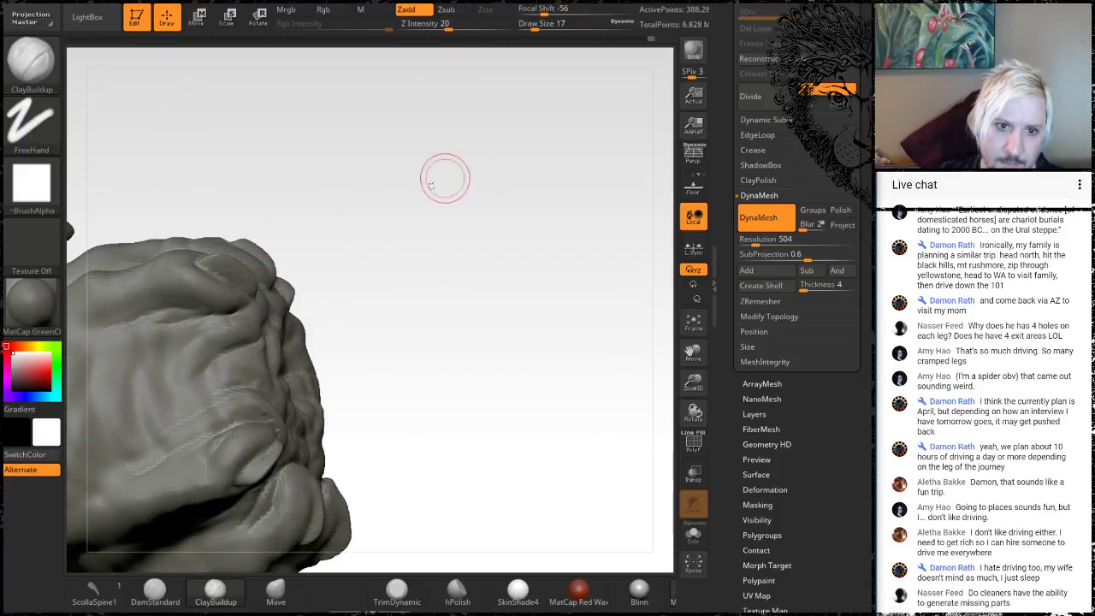
left_click_drag(415, 219, 340, 230)
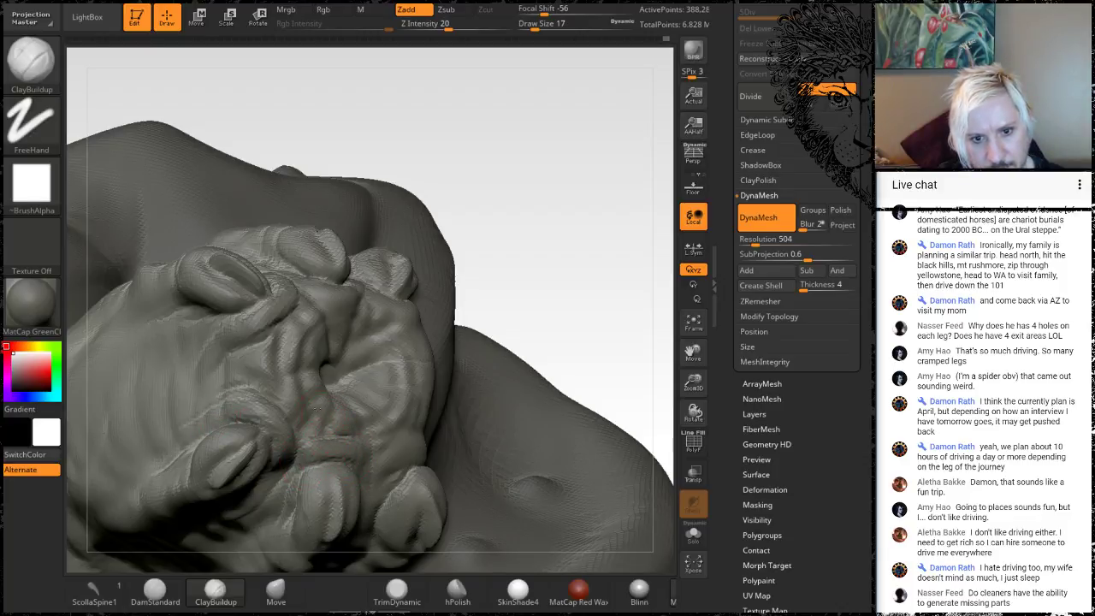
Step: Build up a curved skin fold around the base of the leg's side claw with ClayBuildup and smooth it
left_click_drag(539, 294, 444, 494)
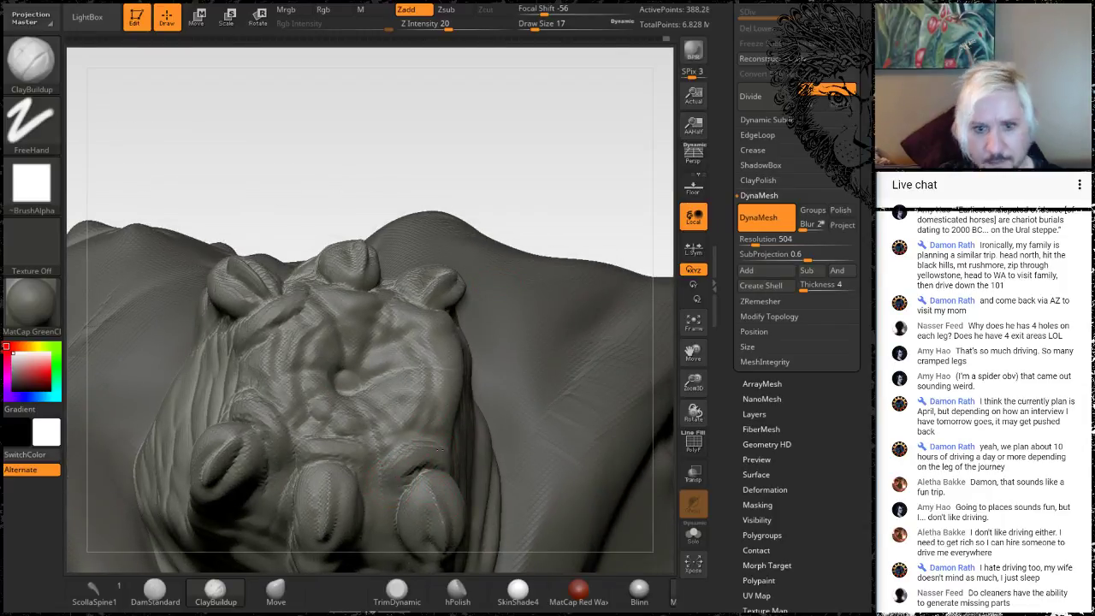
mouse_move(567, 134)
left_mouse_down()
mouse_move(114, 351)
mouse_move(436, 482)
left_mouse_up()
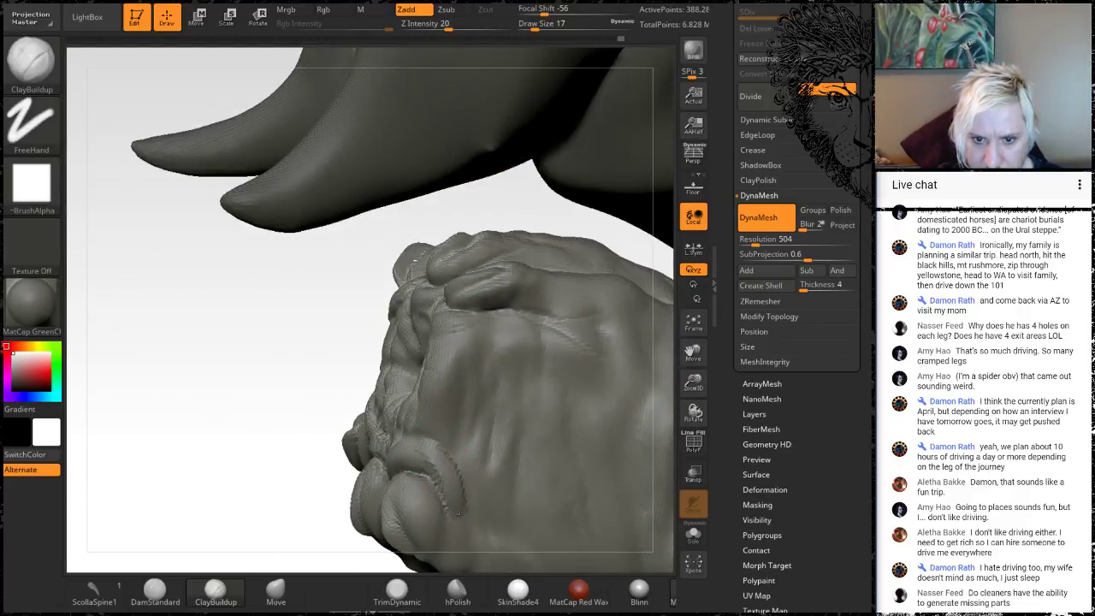
mouse_move(209, 440)
left_mouse_down()
mouse_move(193, 294)
mouse_move(183, 332)
left_mouse_up()
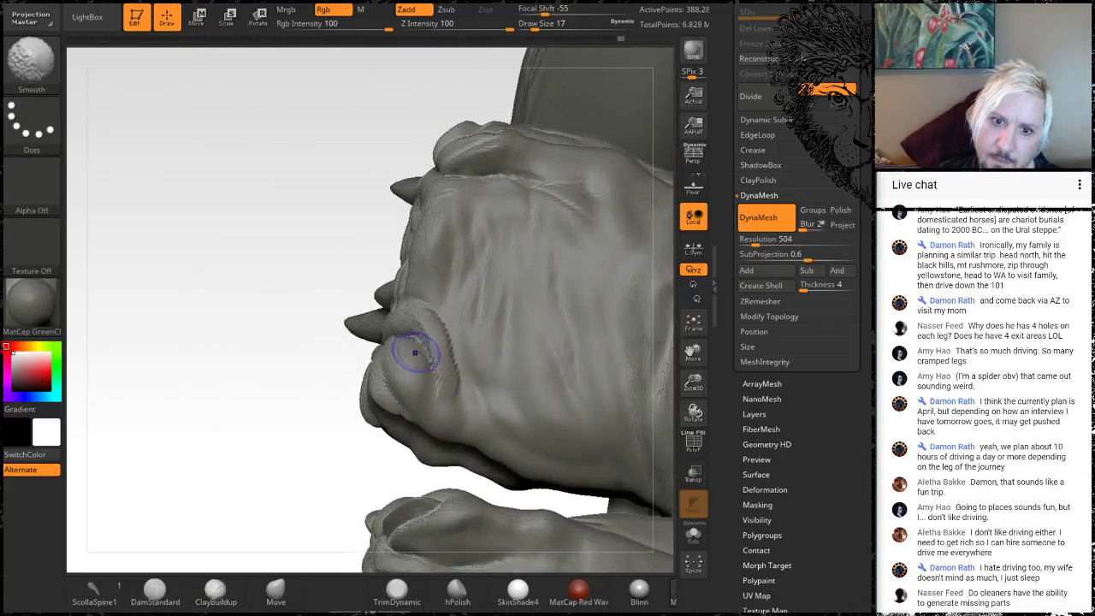
left_click_drag(415, 340, 447, 377, "shift")
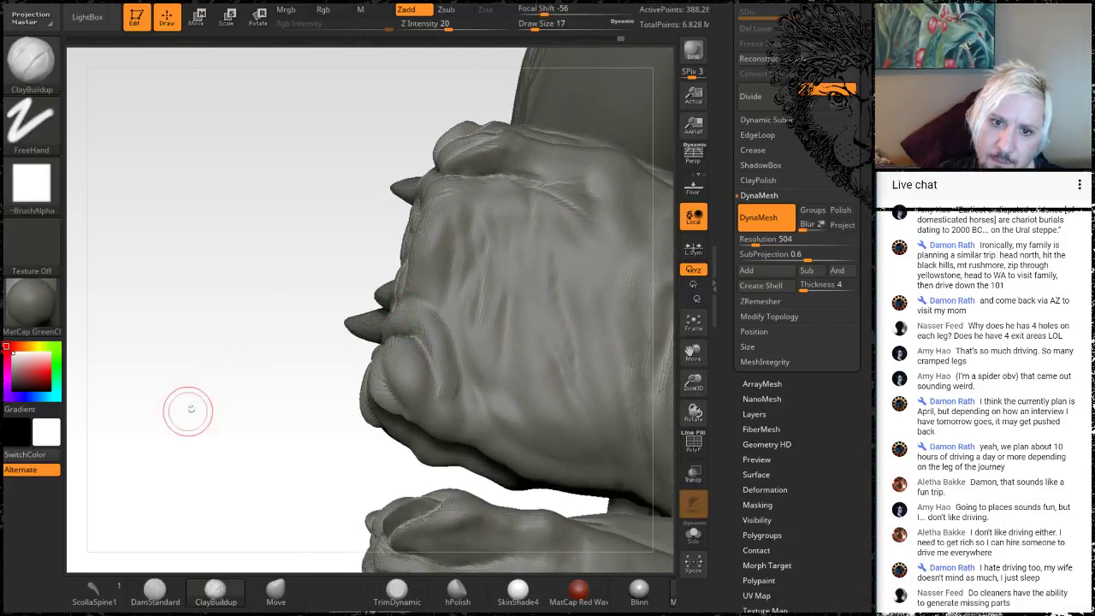
left_click_drag(183, 410, 399, 334)
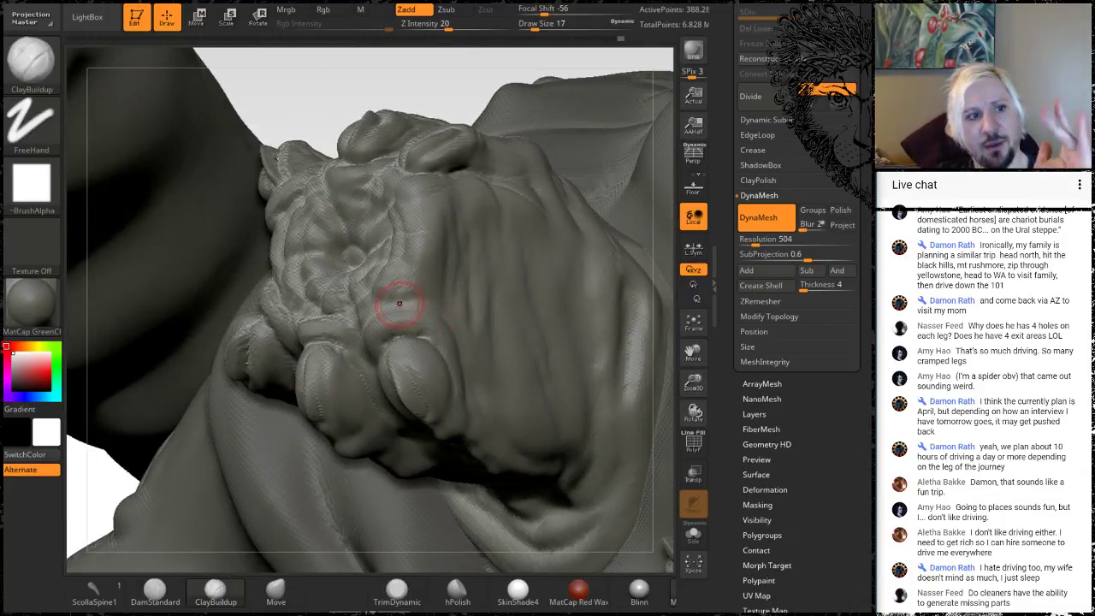
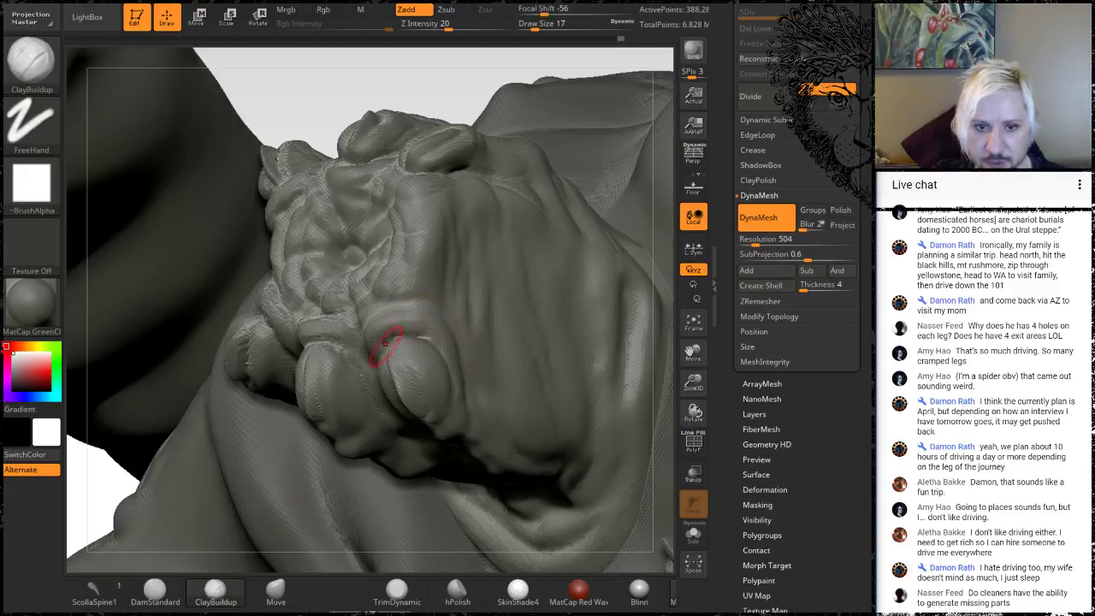
Step: Build up skin beneath the upper side claw and down along the edge of the sole, and smooth the transition
left_click_drag(325, 76, 440, 297)
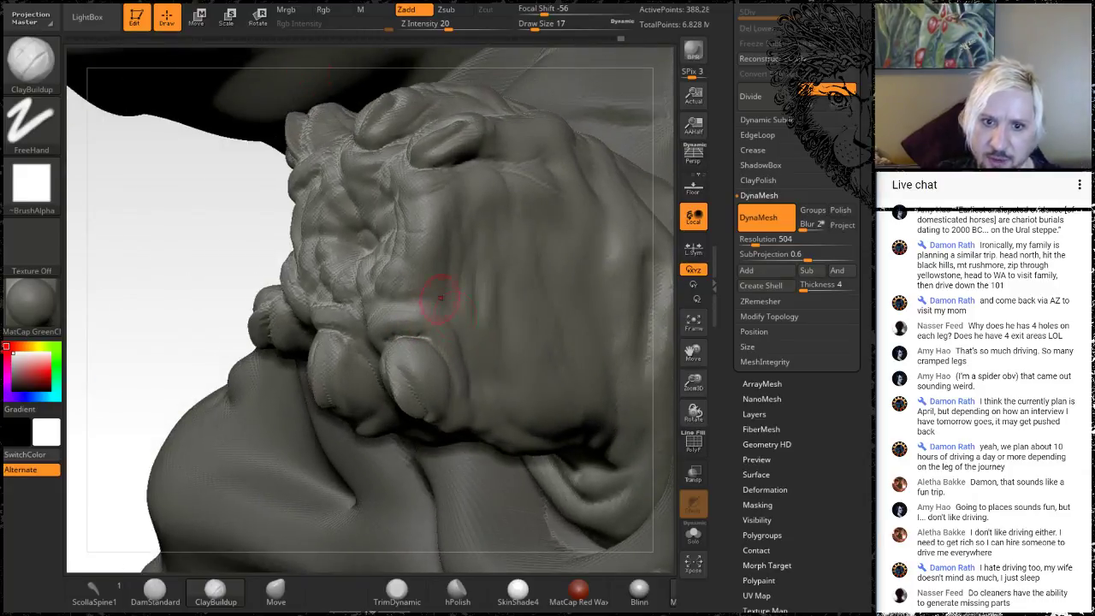
mouse_move(147, 274)
left_mouse_down()
mouse_move(333, 206)
mouse_move(440, 313)
left_mouse_up()
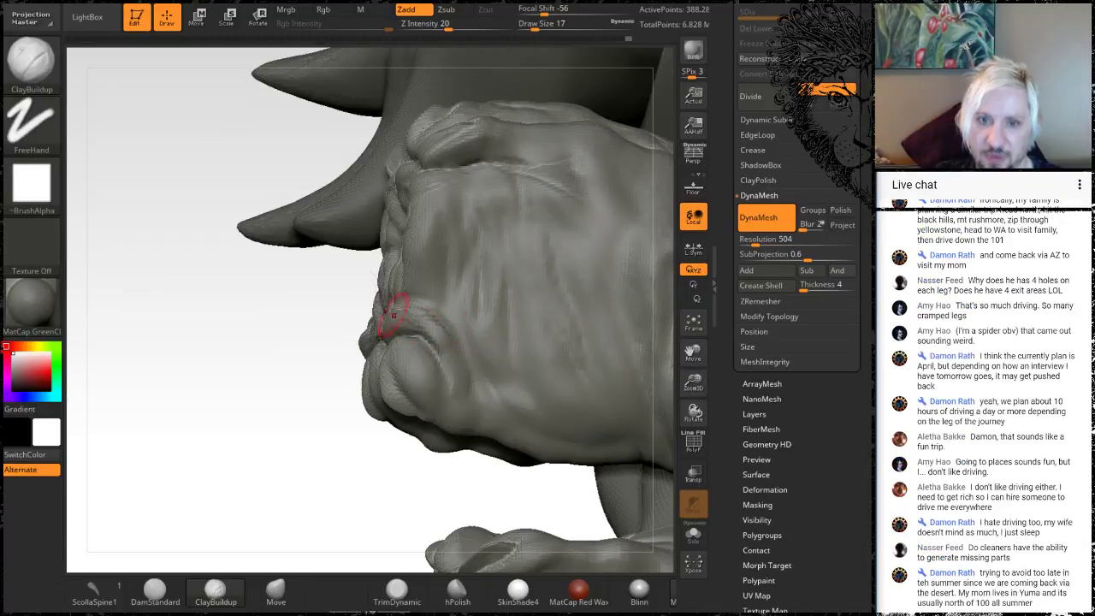
left_click_drag(233, 316, 436, 155)
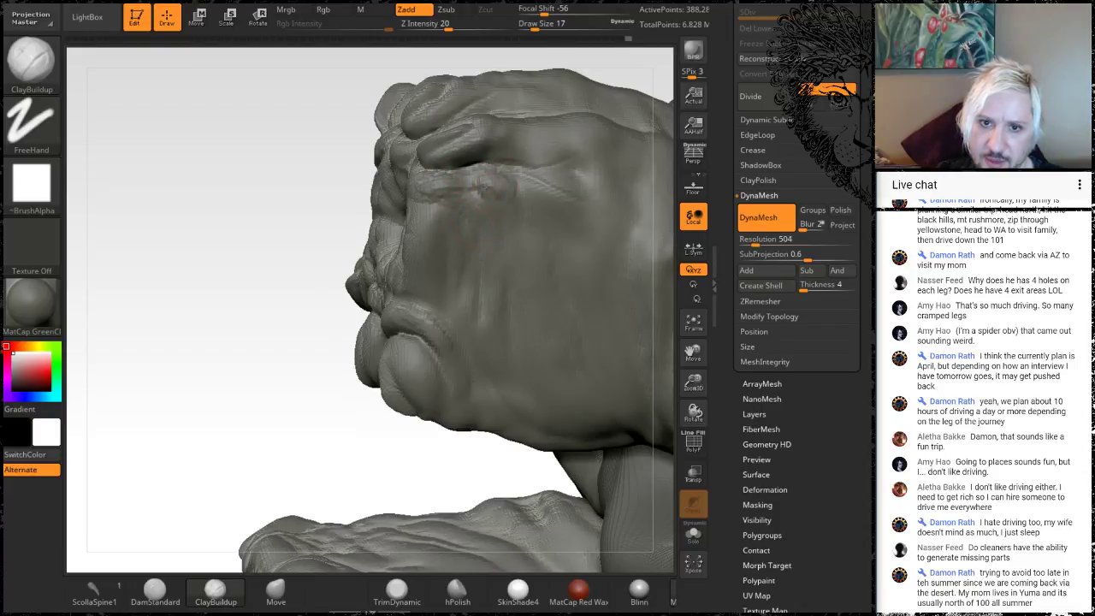
mouse_move(489, 186)
left_mouse_down("shift")
mouse_move(480, 215)
mouse_move(465, 194)
mouse_move(442, 198)
mouse_move(445, 285)
left_mouse_up("shift")
key("shift")
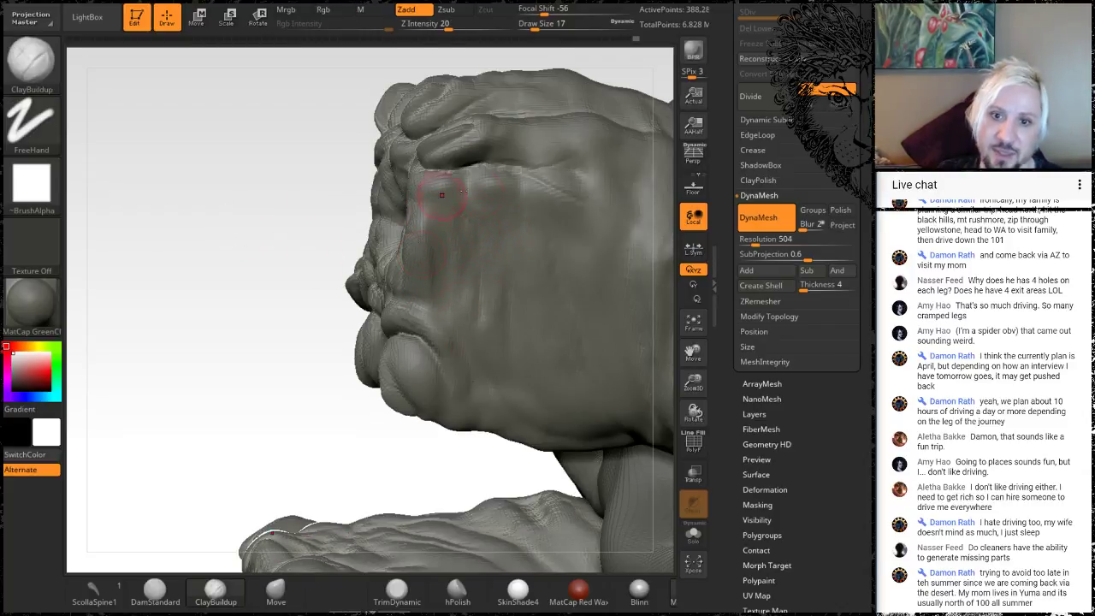
mouse_move(210, 249)
left_mouse_down()
mouse_move(183, 220)
mouse_move(286, 224)
left_mouse_up()
key("shift")
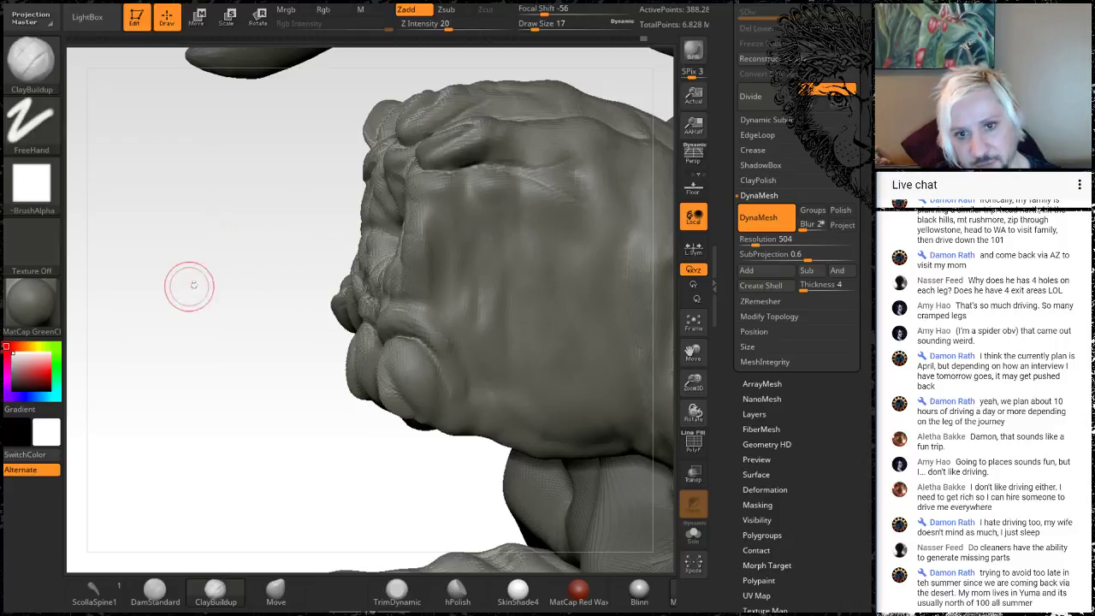
Step: Smooth the skin folds above the claws on the side of the leg
mouse_move(190, 286)
left_mouse_down()
mouse_move(208, 306)
mouse_move(243, 261)
left_mouse_up()
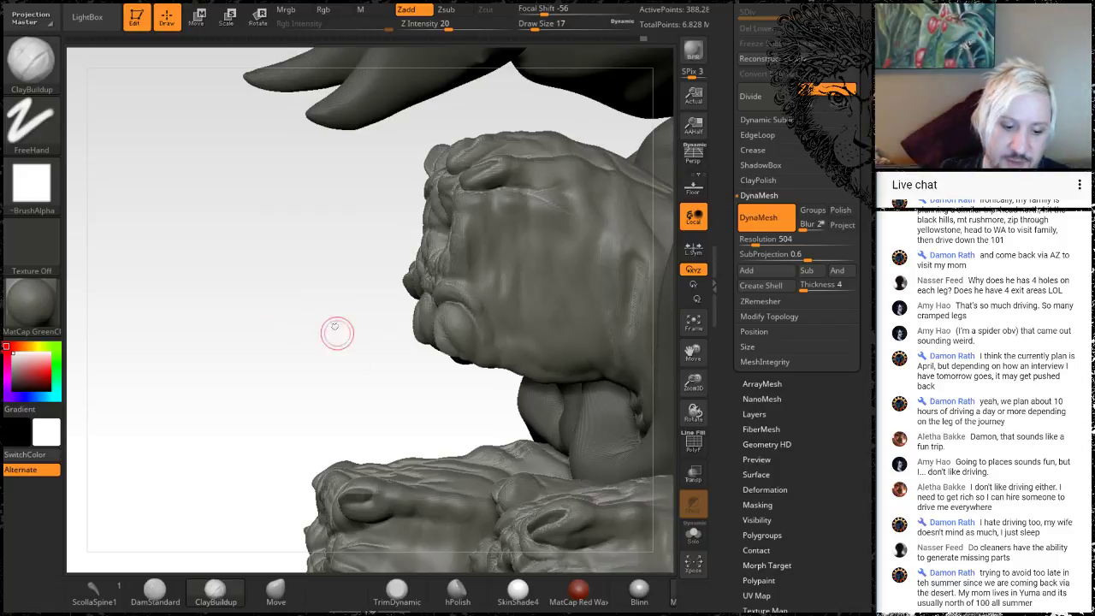
left_click_drag(282, 293, 531, 299)
left_click_drag(334, 240, 483, 243)
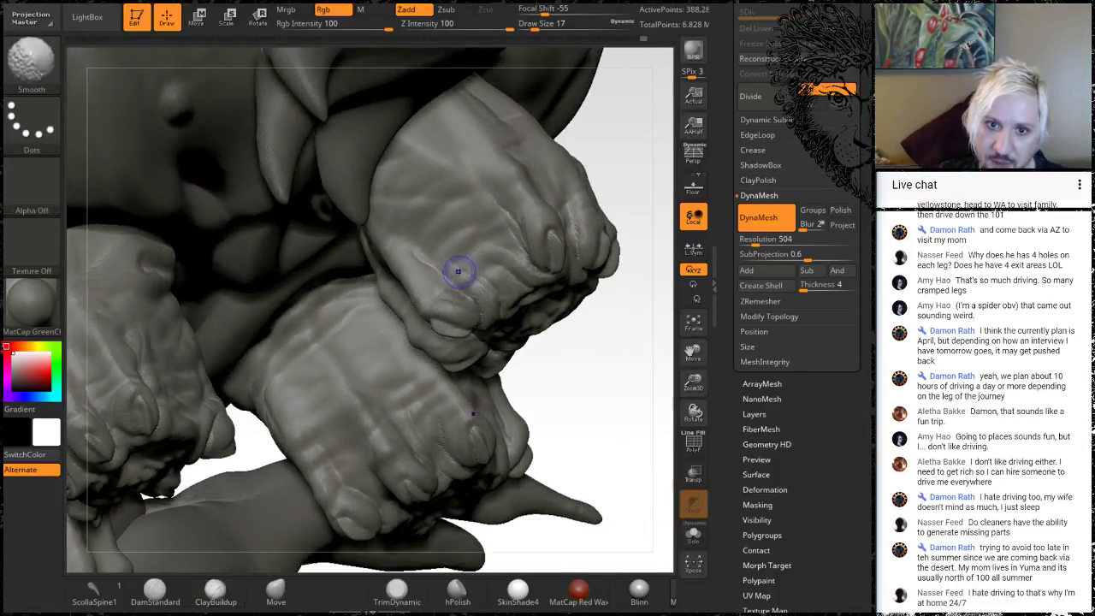
mouse_move(622, 402)
left_mouse_down()
mouse_move(488, 307)
mouse_move(379, 283)
left_mouse_up()
key("shift")
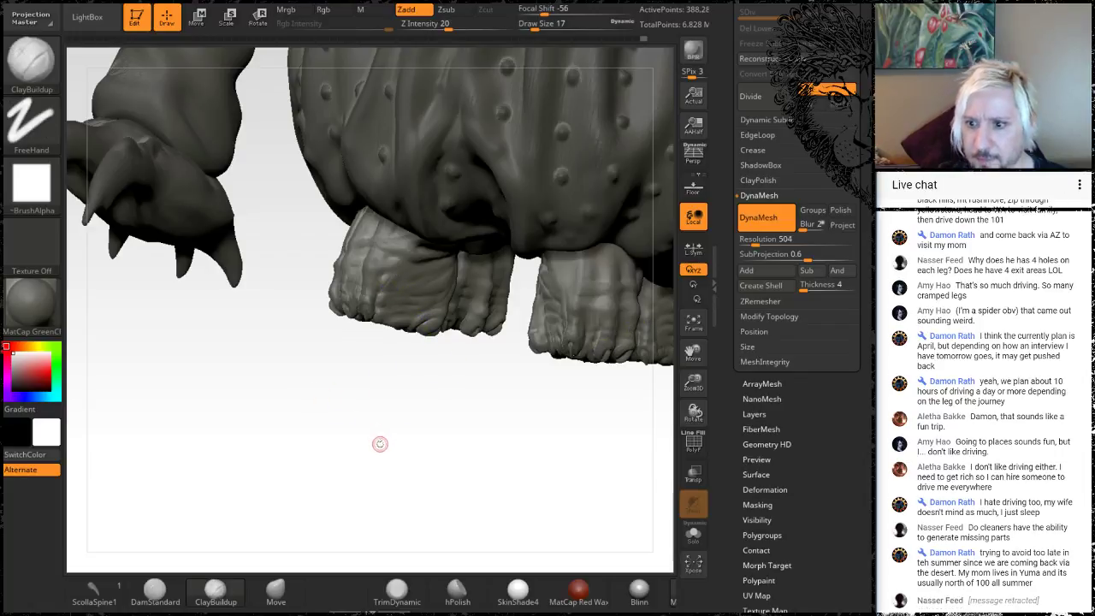
Step: Smooth the skin around the corner claw and beside the upper claw on the leg beneath the belly
left_click_drag(380, 443, 472, 356)
key("shift")
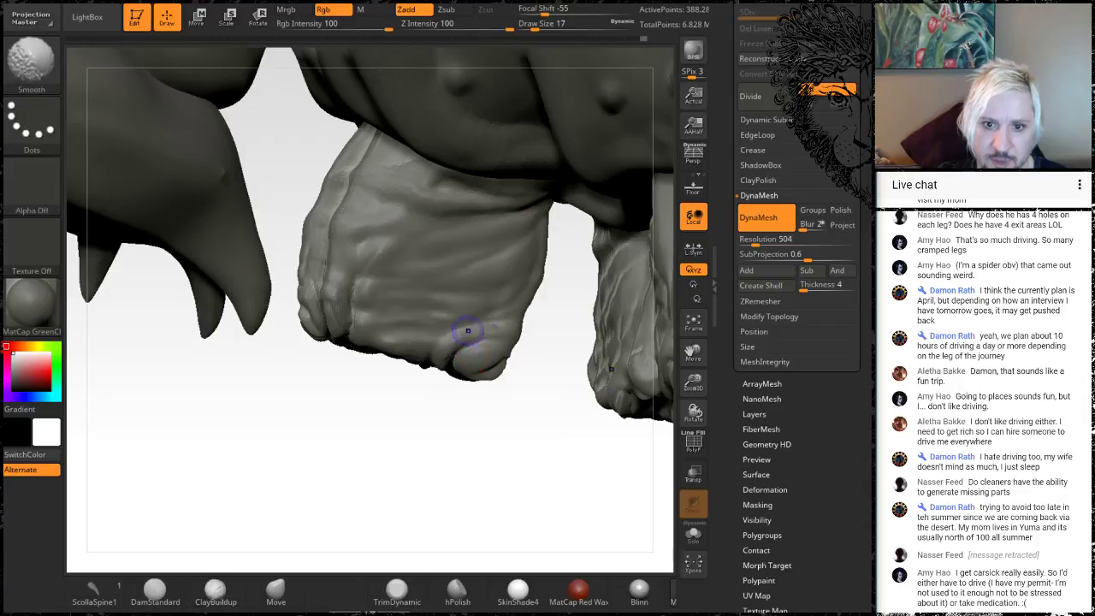
mouse_move(399, 443)
left_mouse_down()
mouse_move(403, 368)
mouse_move(428, 353)
left_mouse_up()
key("shift")
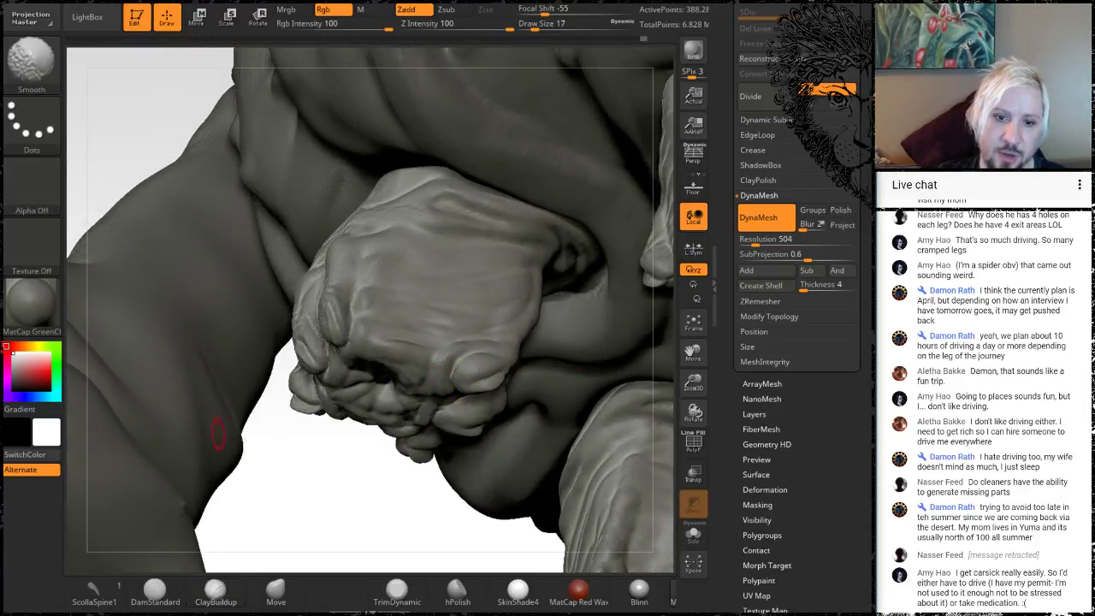
left_click_drag(313, 487, 324, 455)
left_click_drag(361, 323, 355, 304, "shift")
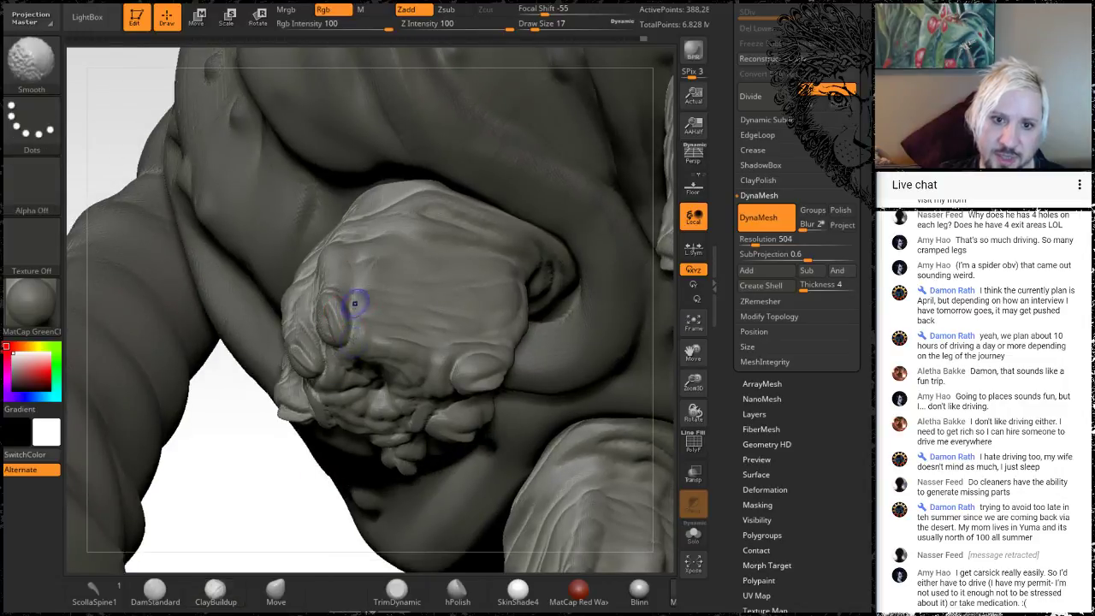
Step: Reshape the flesh around the claw and along the adjacent rim of the sole with the Move brush at draw size 27
left_click_drag(211, 510, 240, 531, "alt")
mouse_move(197, 479)
left_mouse_down()
mouse_move(161, 465)
mouse_move(209, 470)
mouse_move(194, 479)
mouse_move(205, 466)
left_mouse_up()
left_click(289, 584)
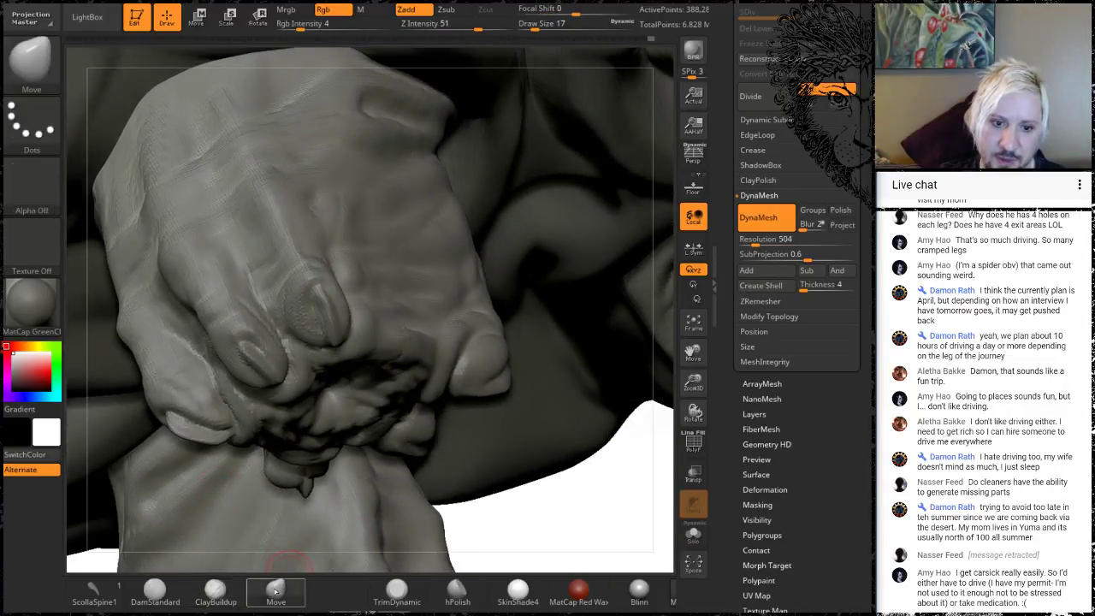
key("b")
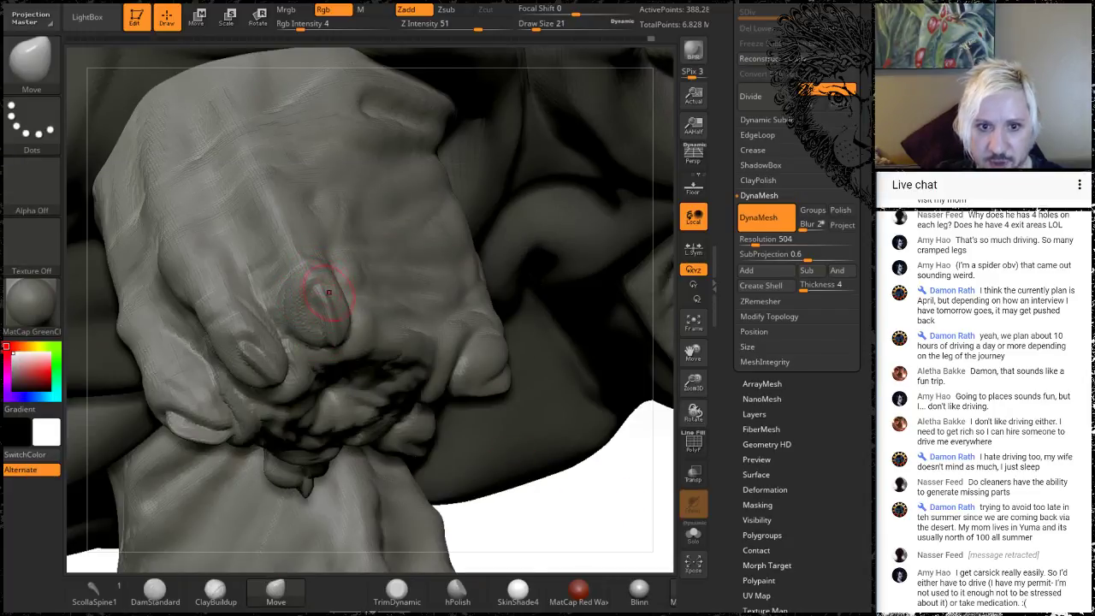
key("space")
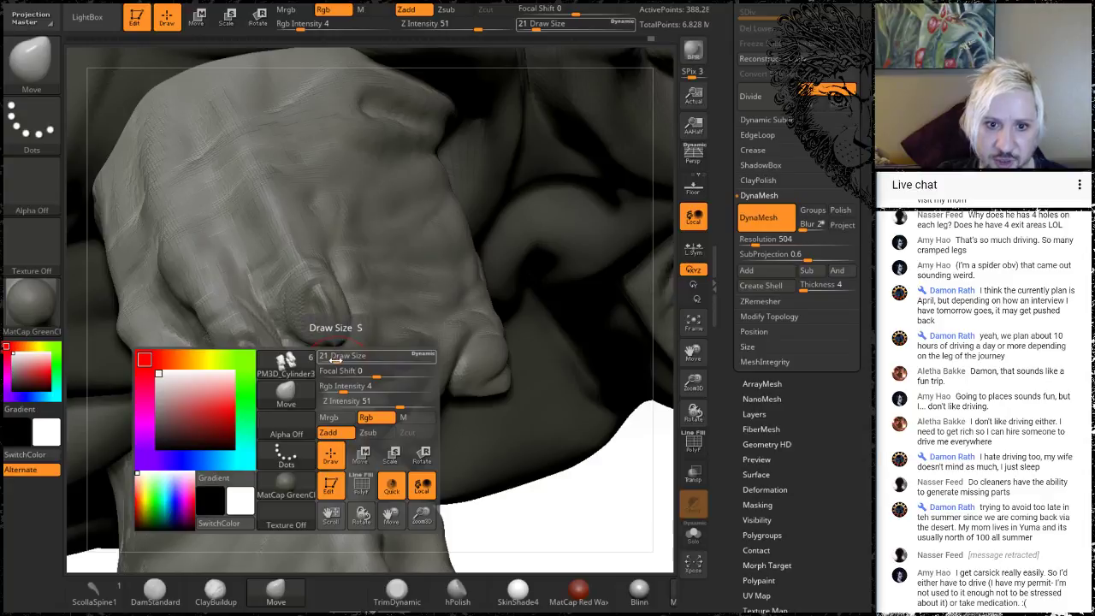
left_click(341, 362)
left_click_drag(340, 362, 335, 362)
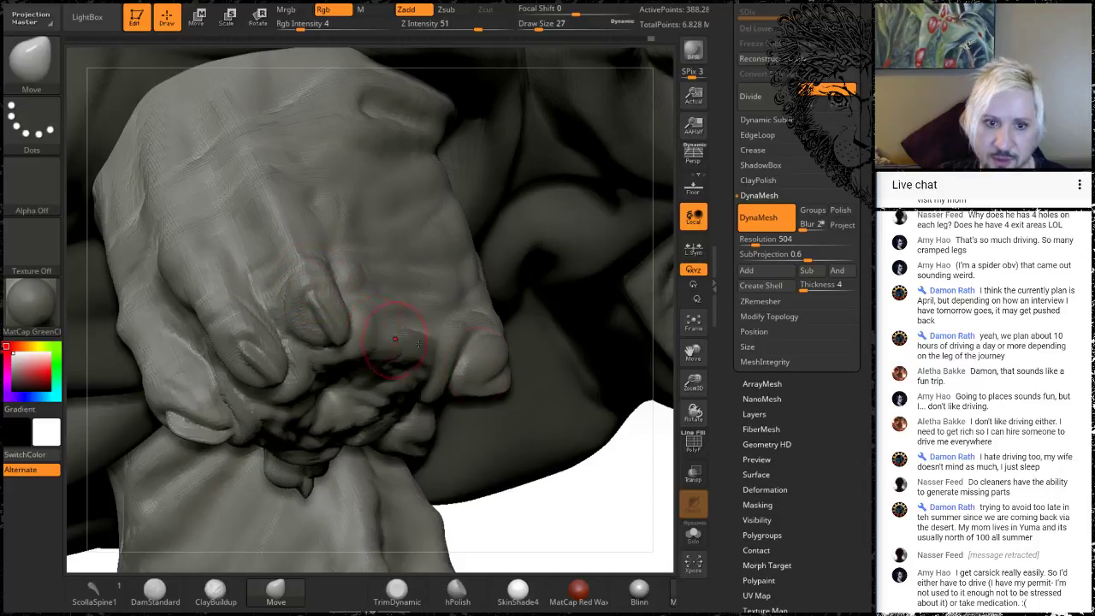
Step: Carve branching creases beside and above the claw with DamStandard at draw size 11
mouse_move(659, 525)
left_mouse_down()
mouse_move(568, 514)
mouse_move(599, 548)
mouse_move(569, 526)
mouse_move(573, 548)
mouse_move(522, 505)
mouse_move(451, 571)
mouse_move(492, 532)
mouse_move(274, 440)
left_mouse_up()
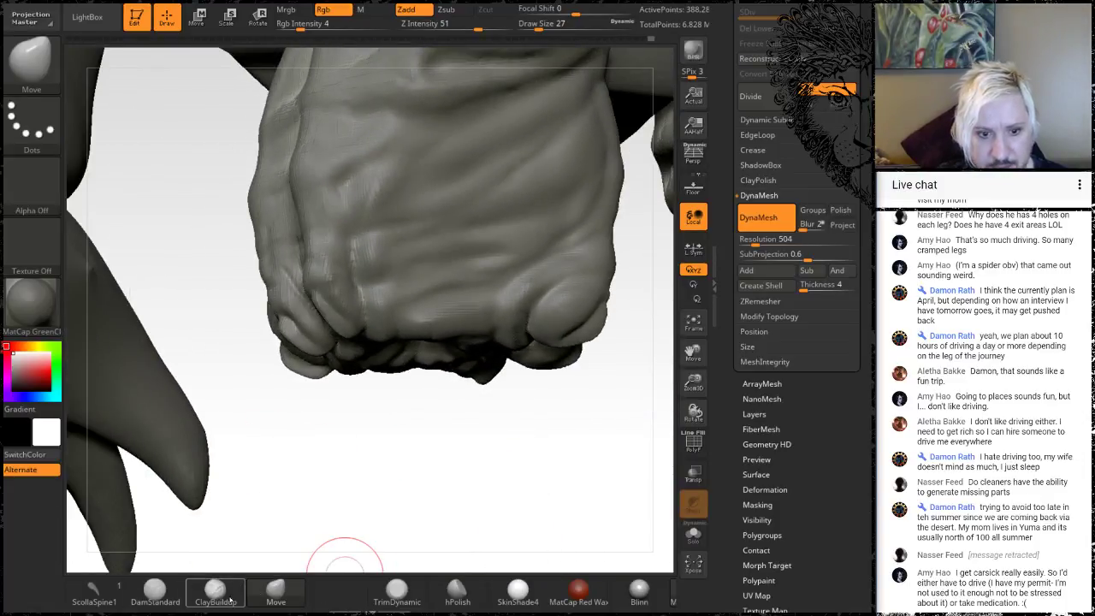
left_click(155, 590)
key("space")
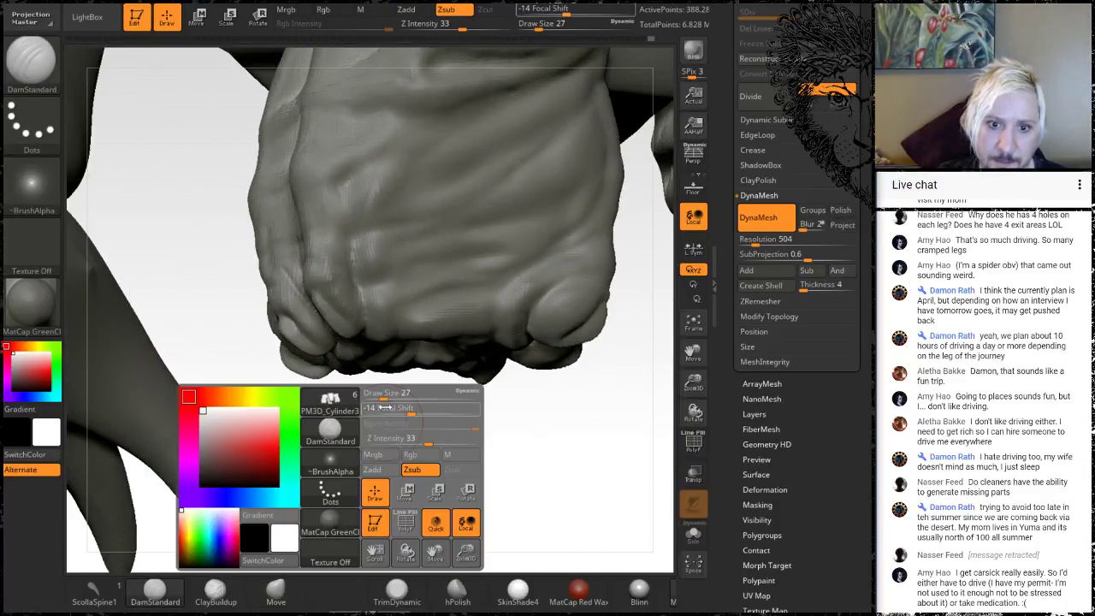
left_click_drag(384, 395, 376, 390)
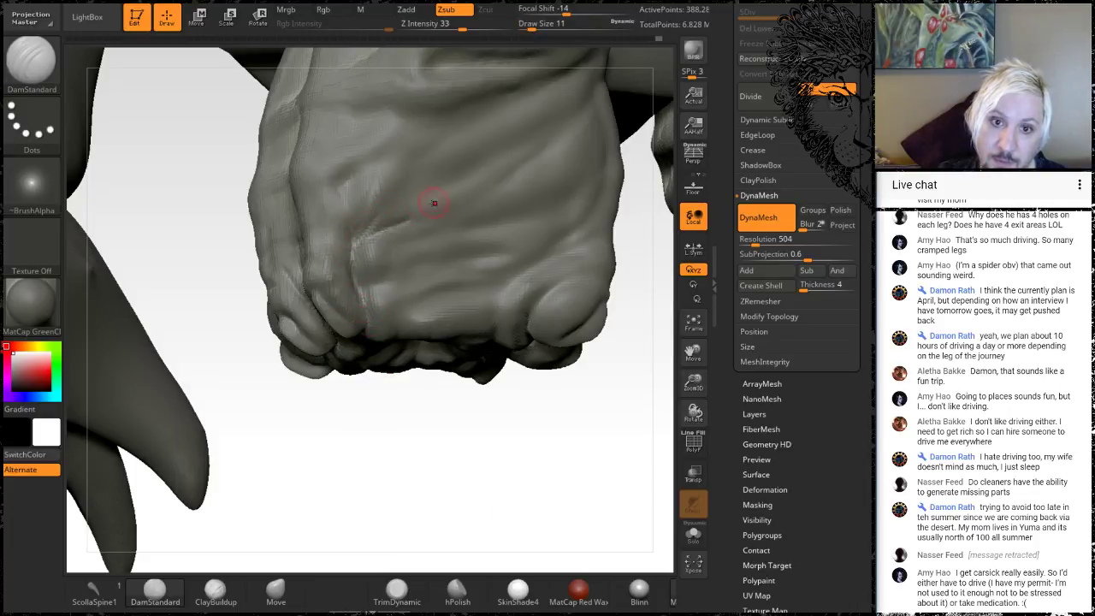
key("shift")
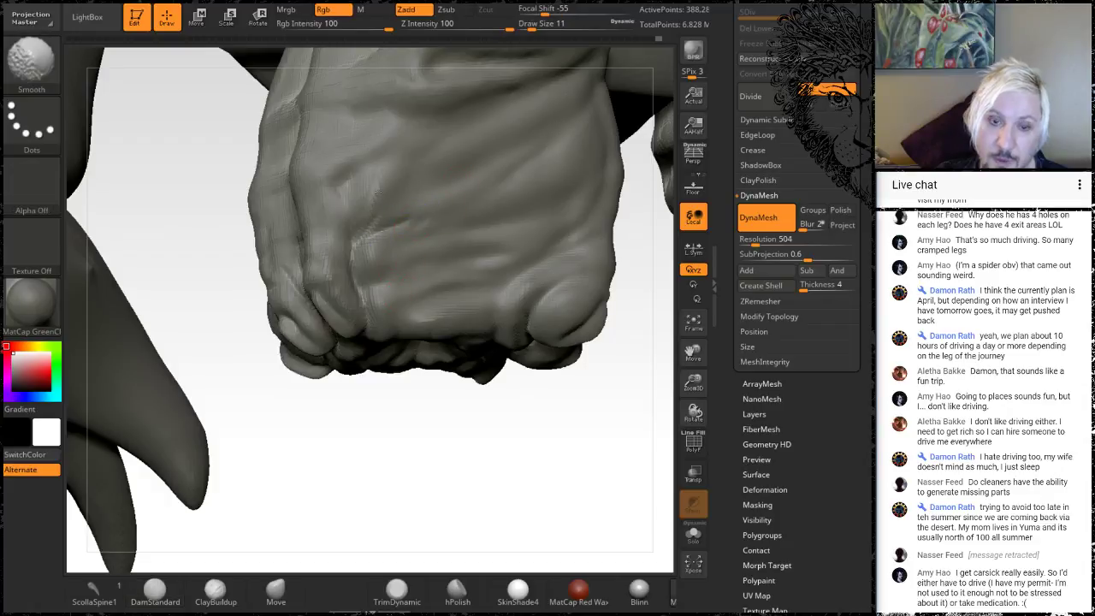
left_click_drag(395, 479, 400, 456)
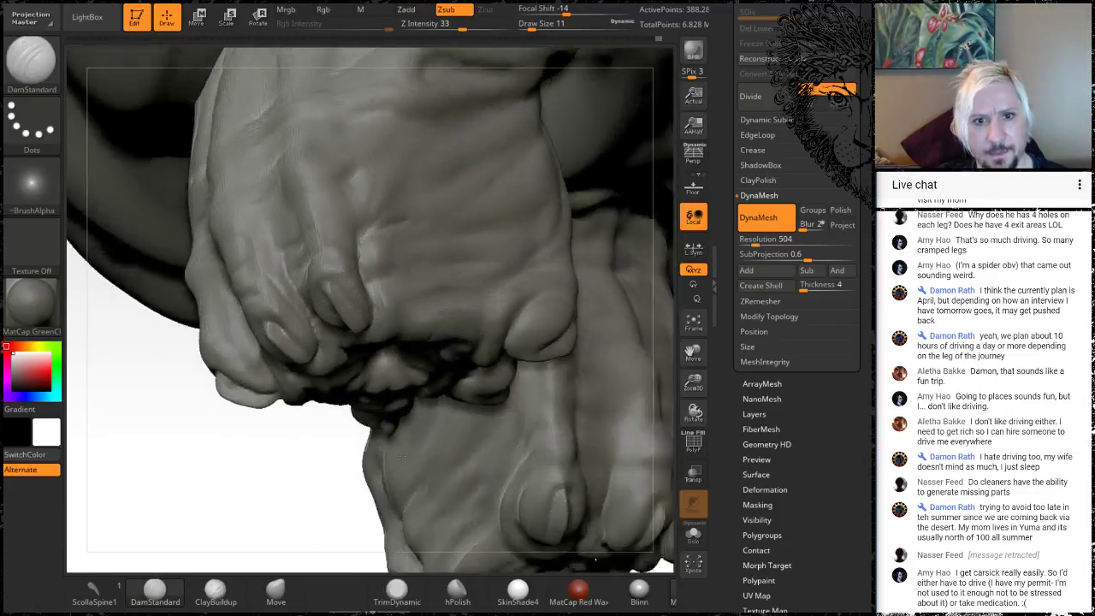
left_click_drag(380, 291, 354, 250)
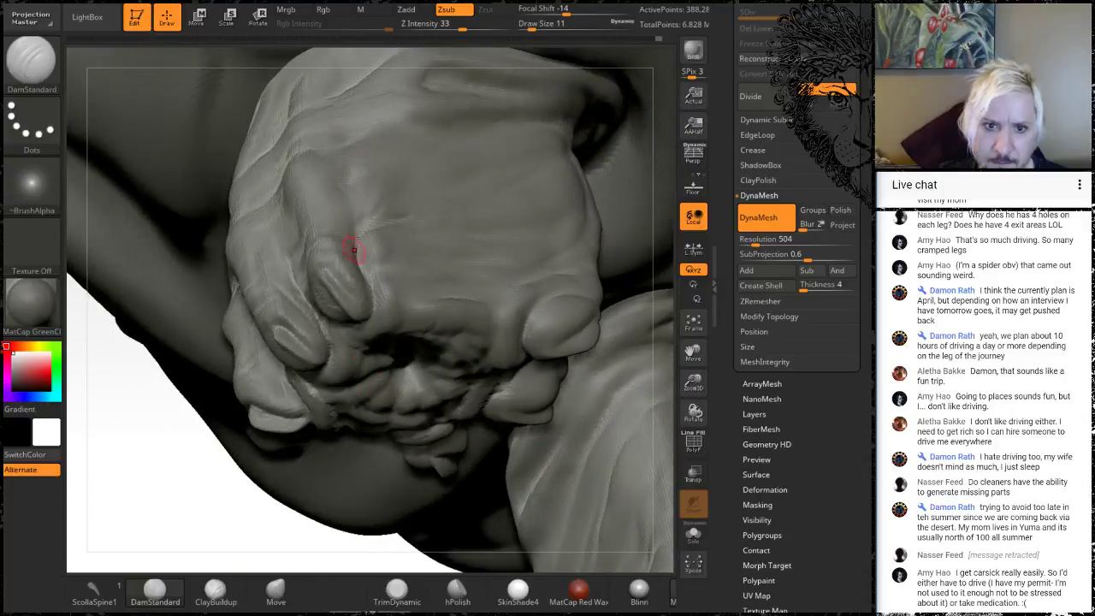
mouse_move(153, 498)
left_mouse_down()
mouse_move(146, 520)
mouse_move(152, 493)
left_mouse_up()
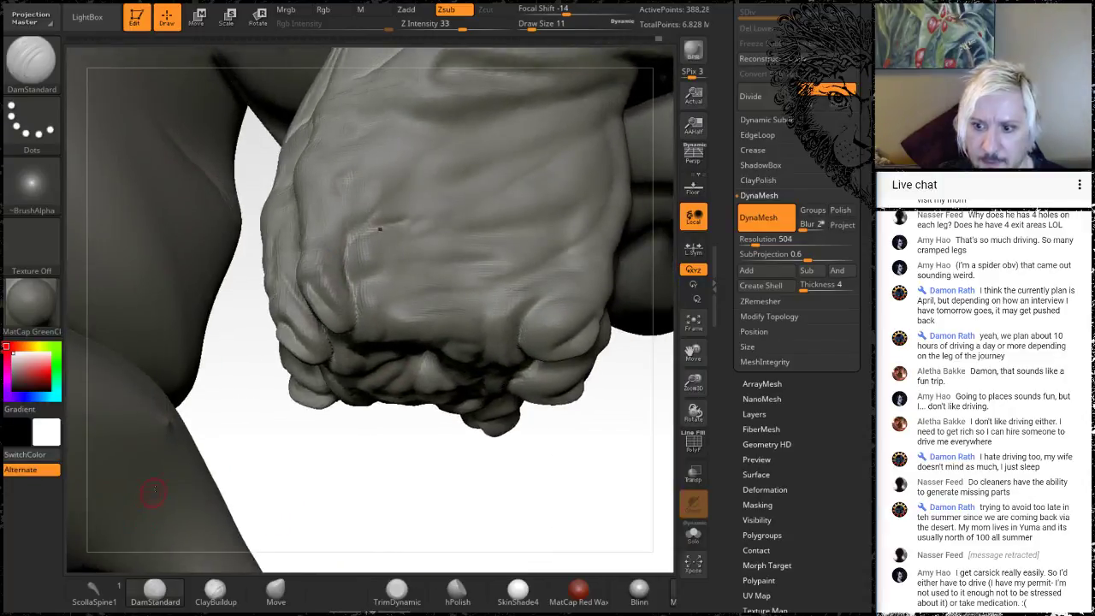
mouse_move(359, 475)
left_mouse_down()
mouse_move(387, 473)
mouse_move(364, 478)
mouse_move(339, 464)
mouse_move(362, 457)
mouse_move(356, 440)
left_mouse_up()
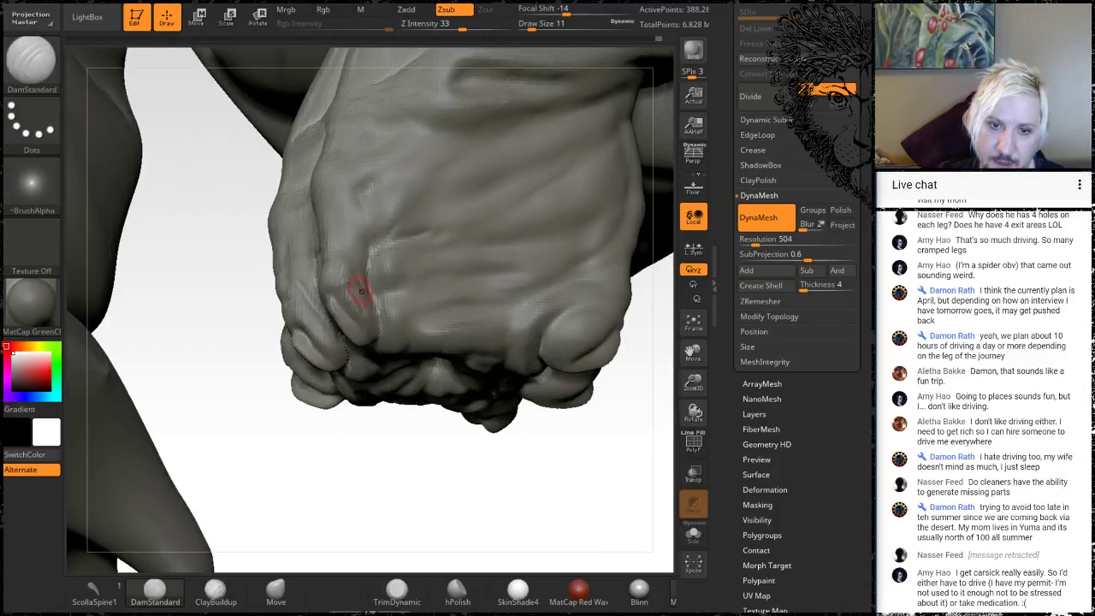
Step: Build up a raised rim along the claw with ClayBuildup at draw size 11 and smooth it into the surrounding skin
left_click(215, 592)
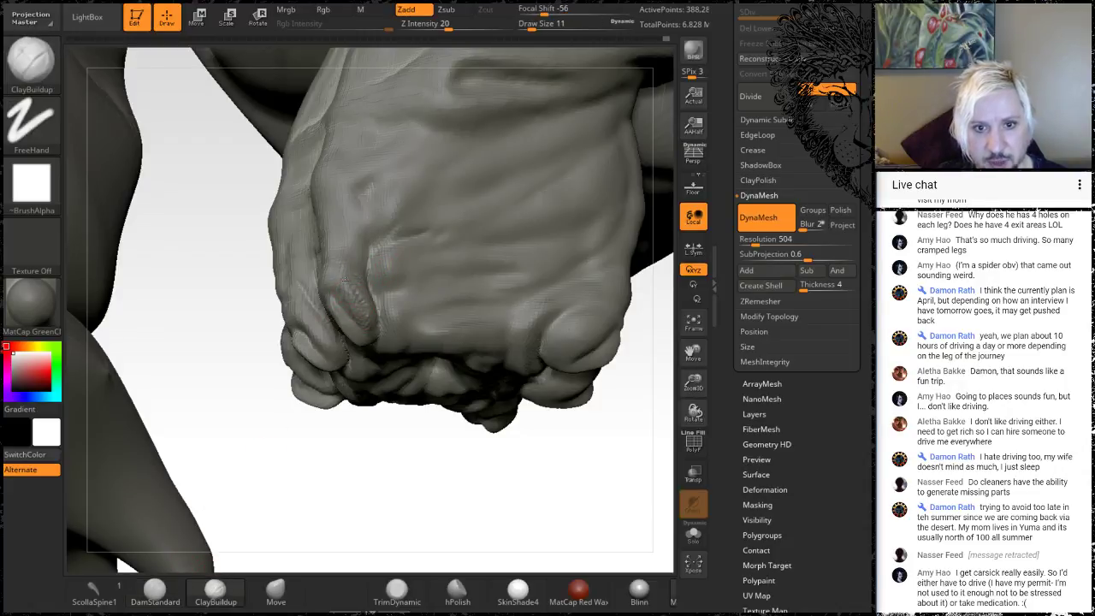
key("shift")
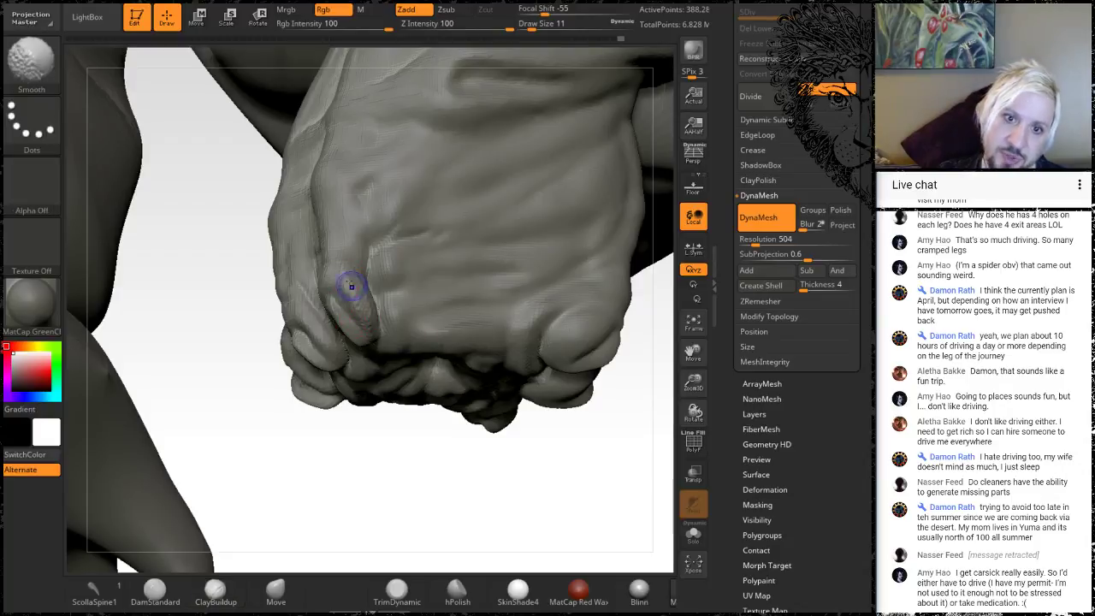
left_click_drag(366, 309, 370, 330, "shift")
Step: Add small ClayBuildup ridges on the sole beside the side claws and smooth the skin at the claw base
mouse_move(367, 431)
left_mouse_down()
mouse_move(398, 475)
mouse_move(345, 402)
left_mouse_up()
left_click_drag(319, 438, 337, 481)
mouse_move(450, 428)
left_mouse_down()
mouse_move(465, 386)
mouse_move(395, 443)
mouse_move(401, 376)
mouse_move(383, 302)
mouse_move(320, 385)
mouse_move(409, 327)
left_mouse_up()
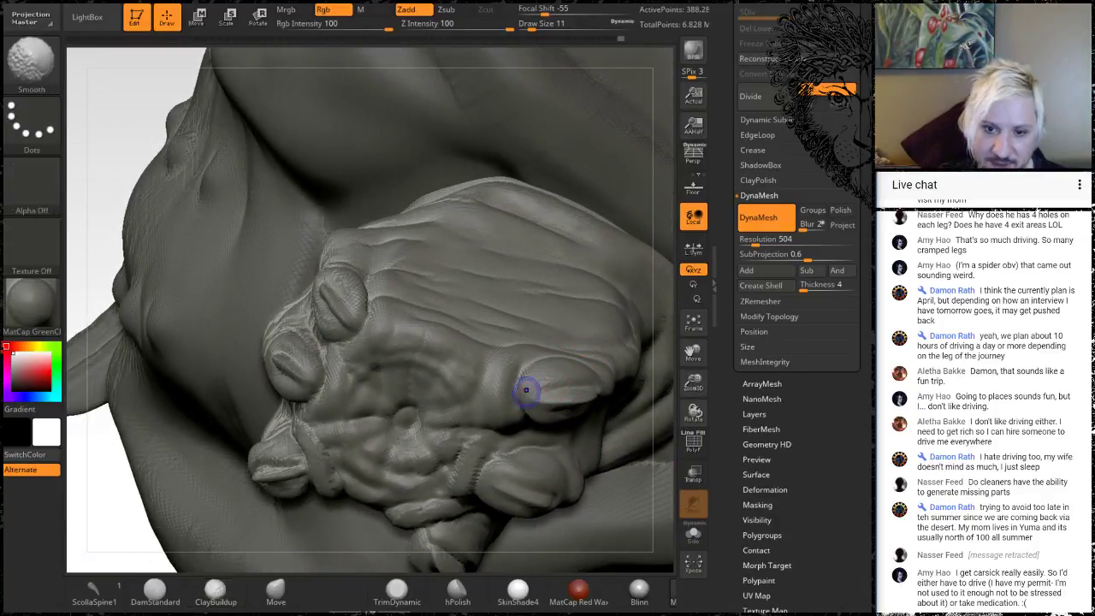
Step: Sharpen the crease where the side claw emerges from its fleshy base with DamStandard
mouse_move(123, 129)
left_mouse_down()
mouse_move(93, 75)
mouse_move(105, 74)
left_mouse_up()
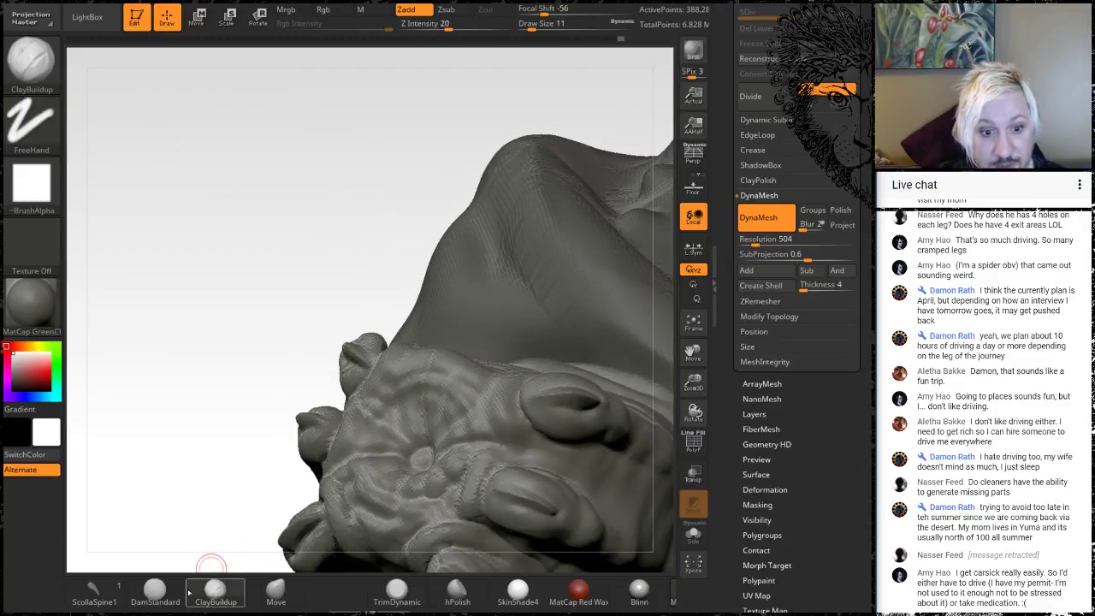
left_click(155, 591)
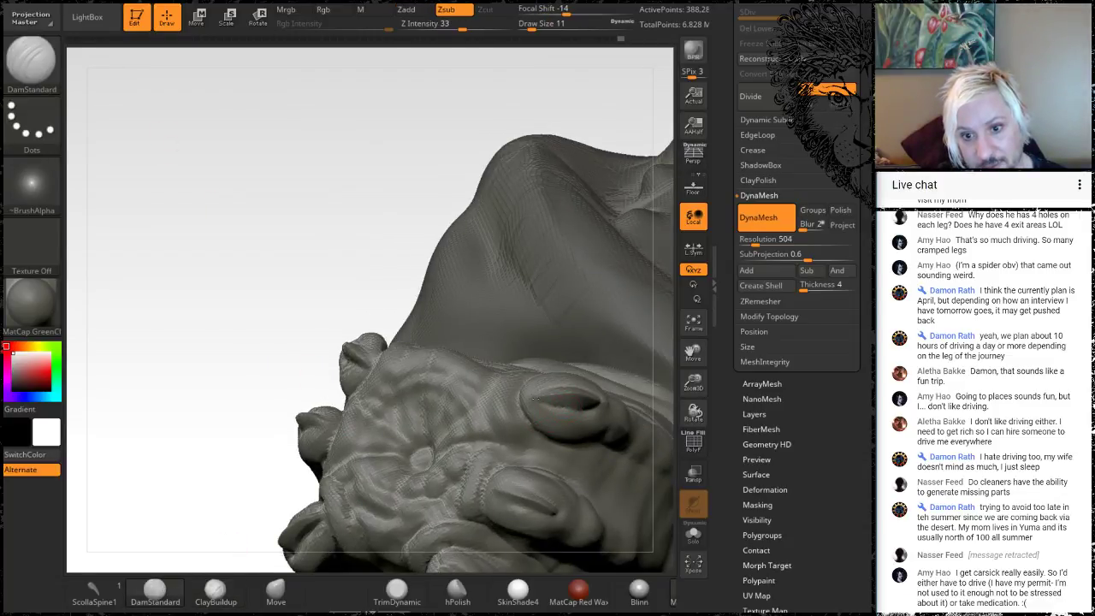
mouse_move(243, 215)
left_mouse_down()
mouse_move(240, 249)
mouse_move(513, 390)
left_mouse_up()
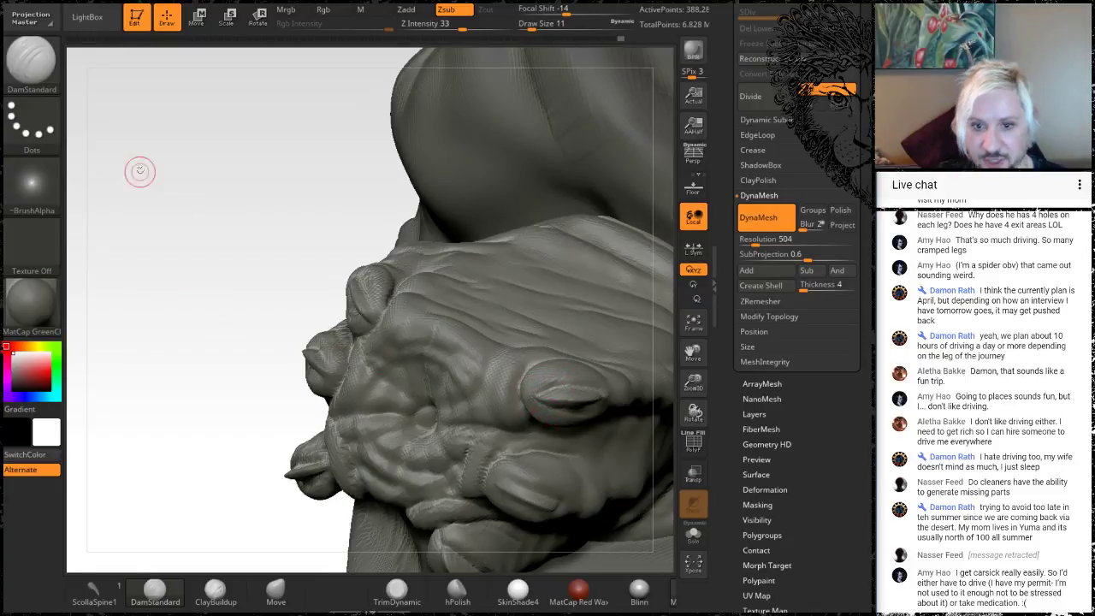
Step: Smooth the skin between the claws along the front edge of the foot
left_click_drag(140, 171, 212, 283)
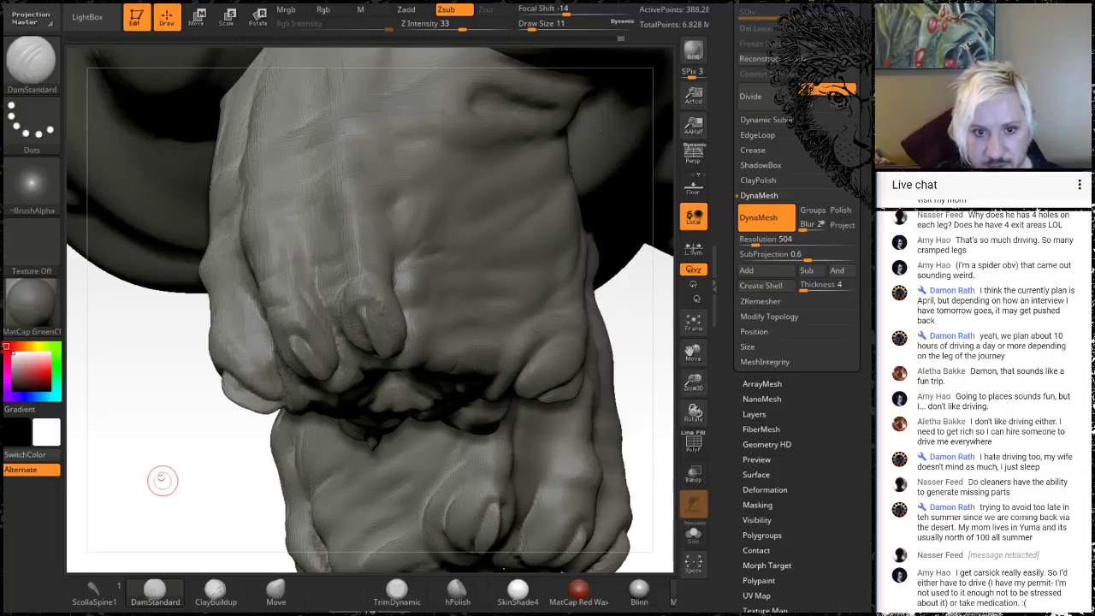
mouse_move(163, 480)
left_mouse_down()
mouse_move(254, 405)
mouse_move(235, 403)
mouse_move(336, 256)
left_mouse_up()
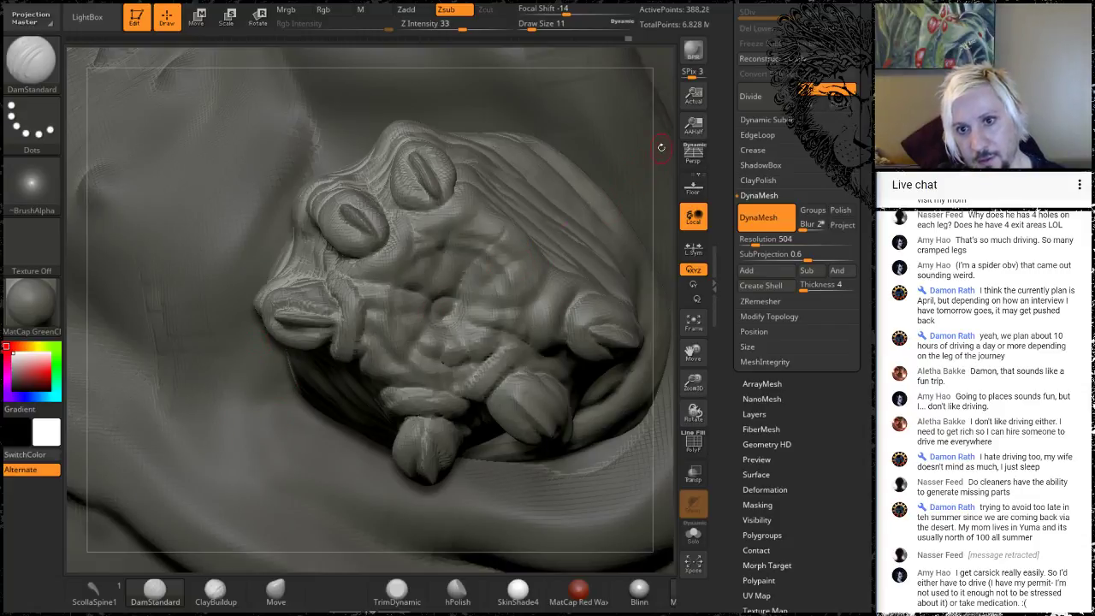
left_click_drag(661, 148, 376, 287)
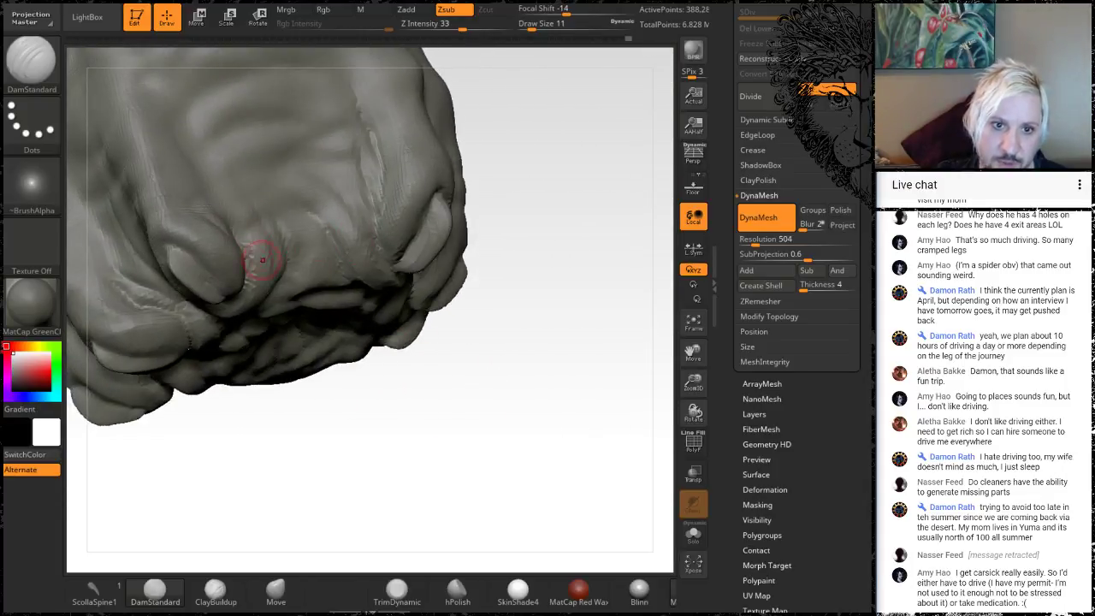
left_click_drag(263, 260, 257, 282, "shift")
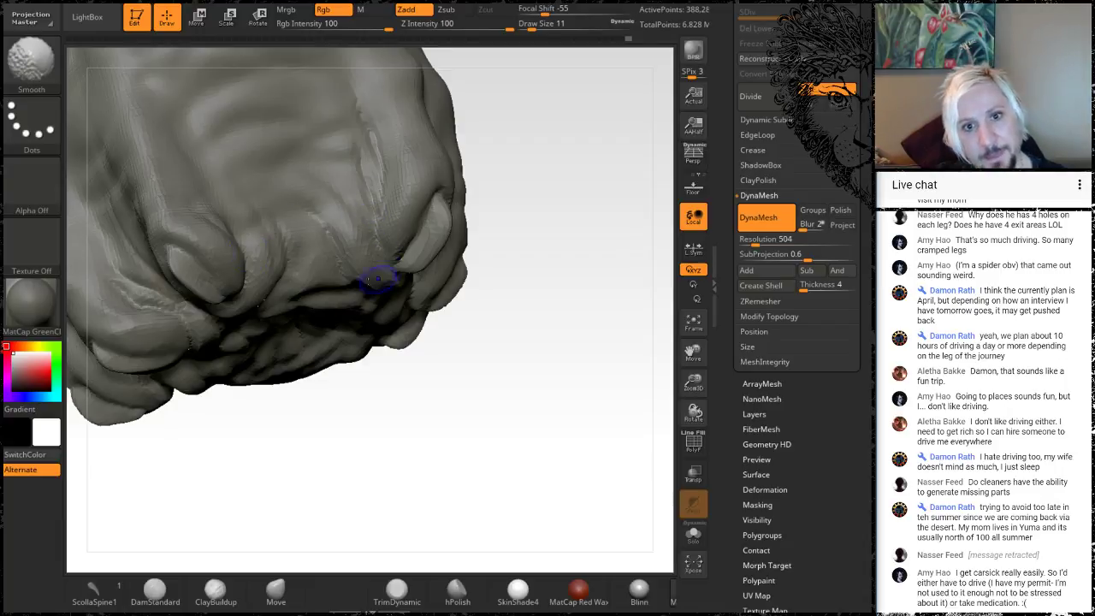
Step: Smooth the vertical folds just above the claws on the stubby leg's outer face
mouse_move(557, 384)
left_mouse_down()
mouse_move(531, 313)
mouse_move(548, 321)
mouse_move(499, 330)
mouse_move(558, 301)
mouse_move(509, 371)
mouse_move(491, 320)
mouse_move(521, 373)
mouse_move(532, 333)
left_mouse_up()
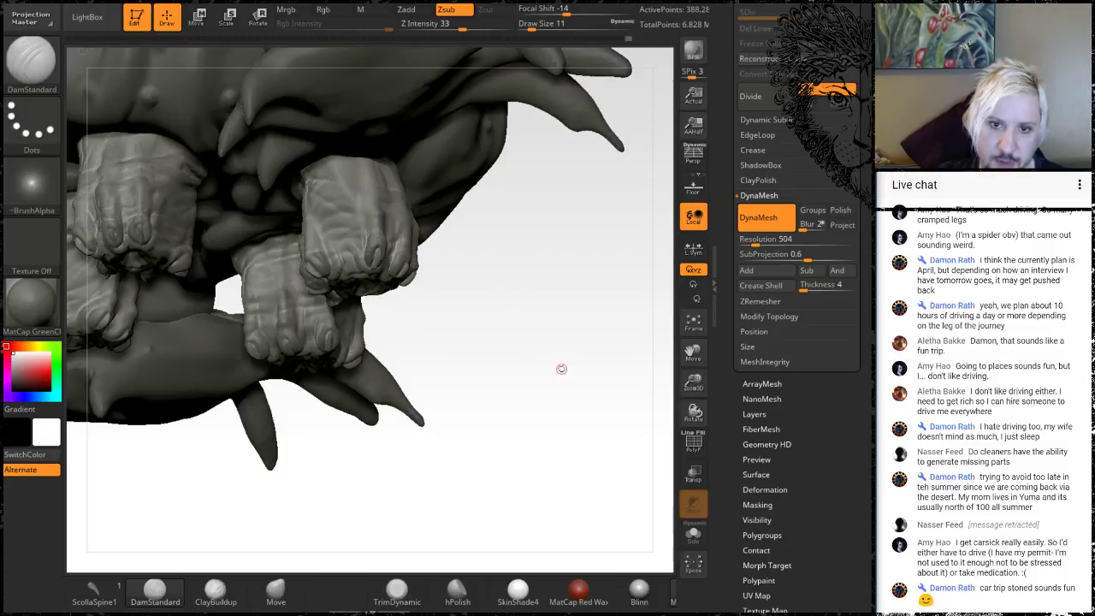
left_click_drag(548, 366, 495, 367)
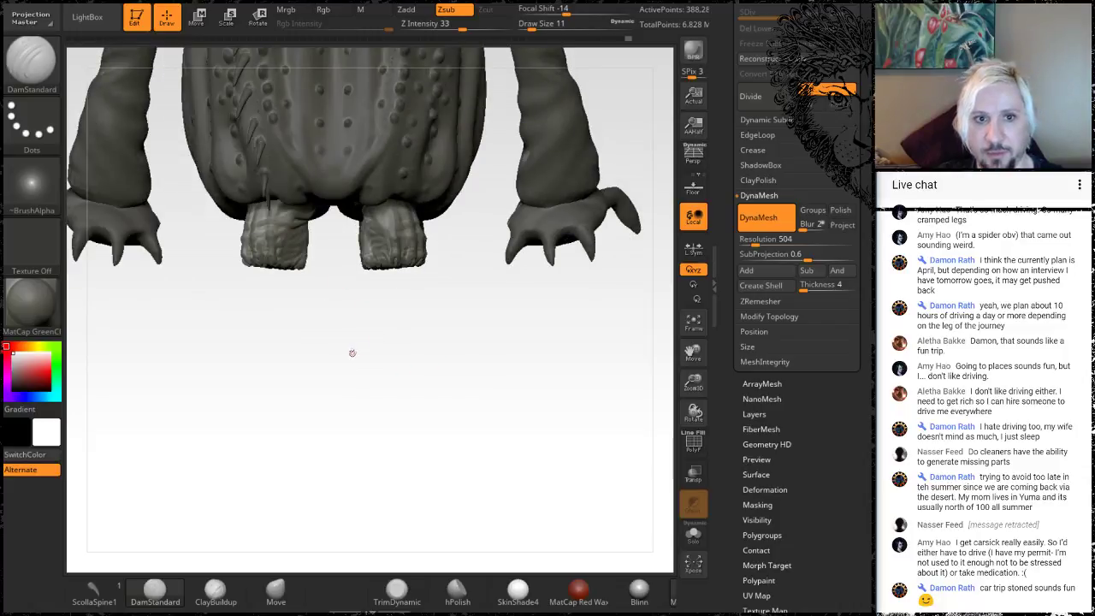
left_click_drag(360, 370, 521, 370)
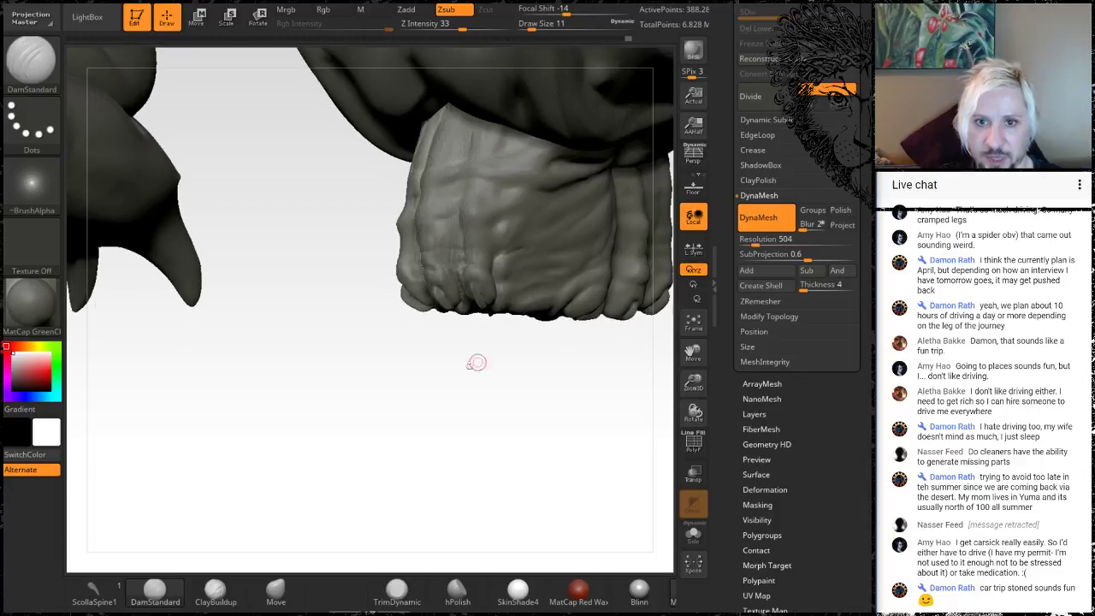
mouse_move(377, 362)
left_mouse_down("alt")
mouse_move(369, 452)
mouse_move(435, 366)
left_mouse_up("alt")
key("shift")
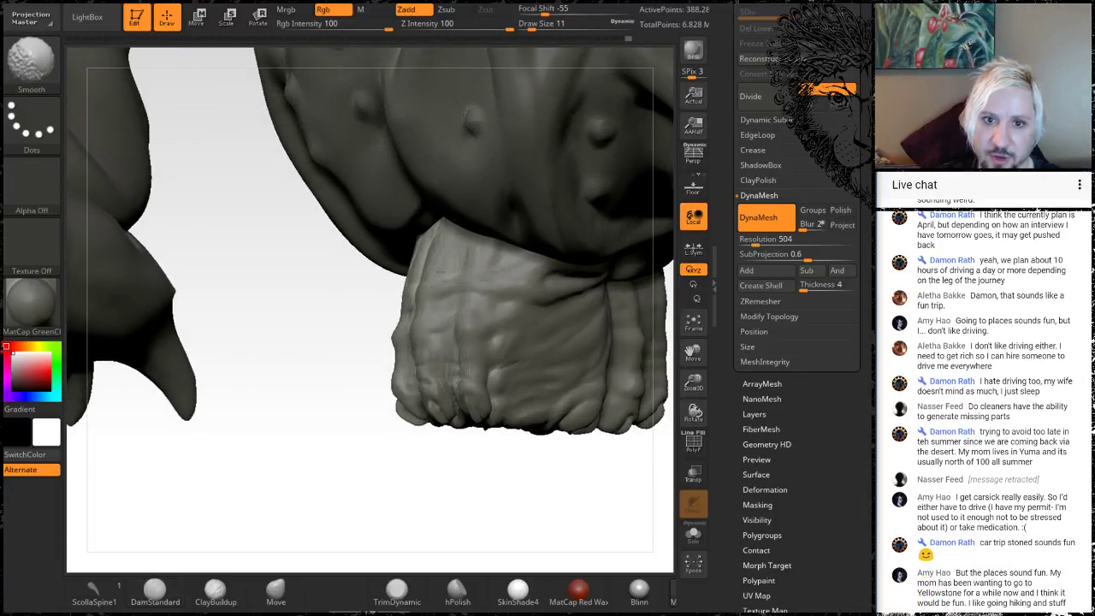
left_click_drag(282, 501, 385, 488)
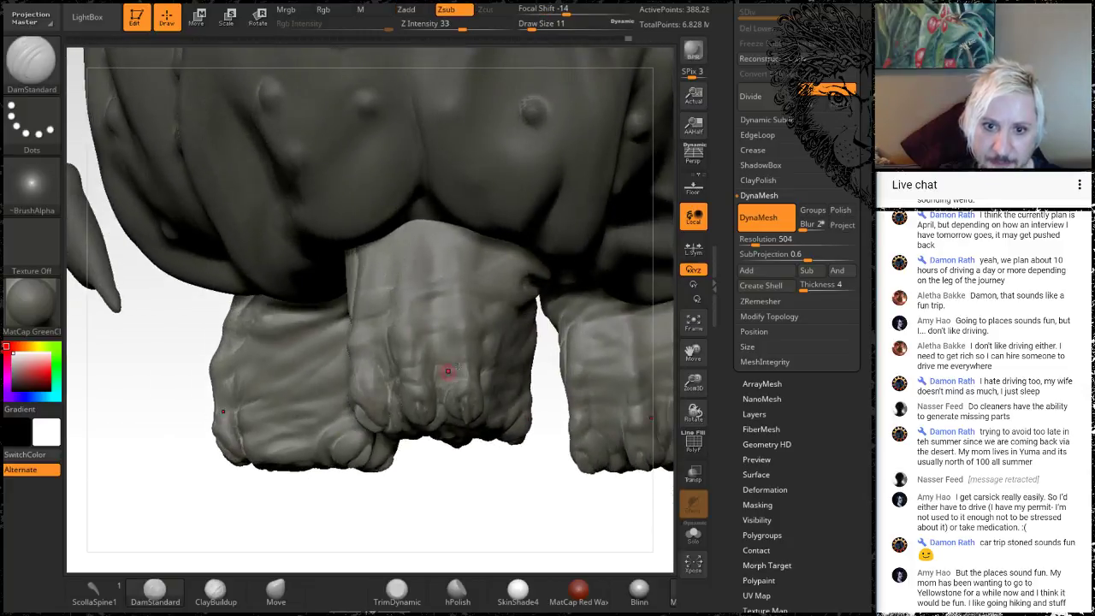
left_click_drag(467, 380, 465, 362, "shift")
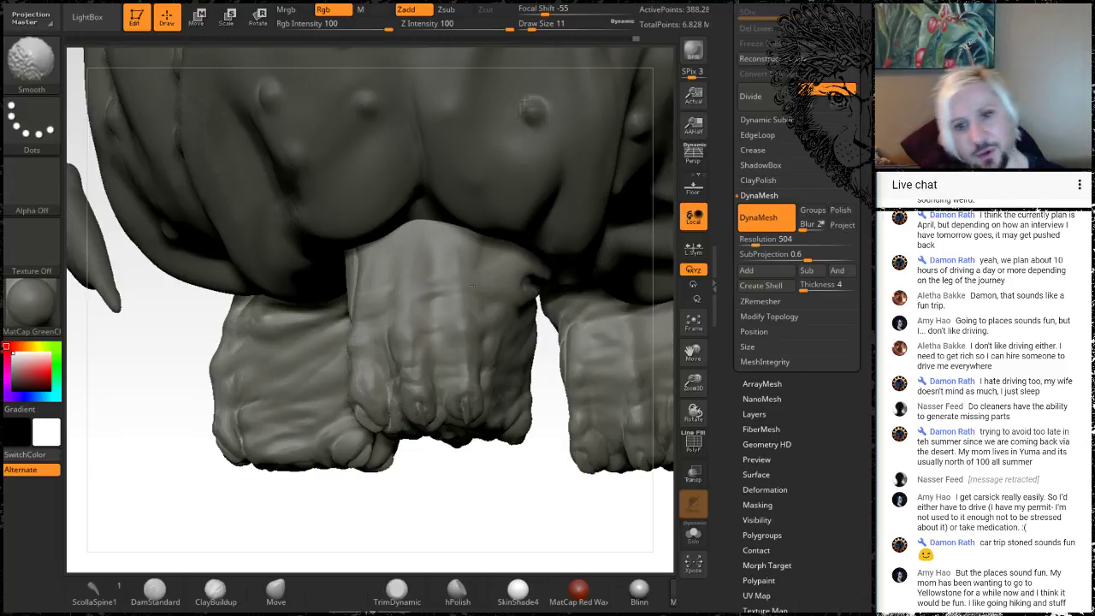
Step: Soften the remaining rough skin around the claw bases at the end of the leg with the Smooth brush
mouse_move(452, 521)
left_mouse_down()
mouse_move(476, 500)
mouse_move(388, 369)
left_mouse_up()
key("shift")
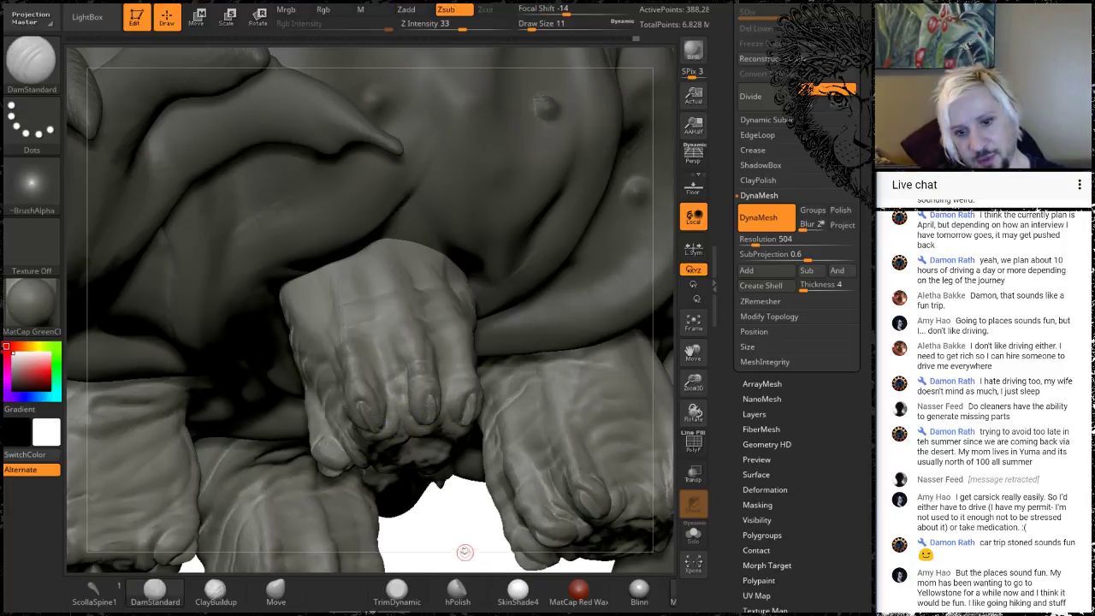
mouse_move(454, 550)
left_mouse_down()
mouse_move(428, 465)
mouse_move(464, 391)
mouse_move(391, 259)
left_mouse_up()
key("shift")
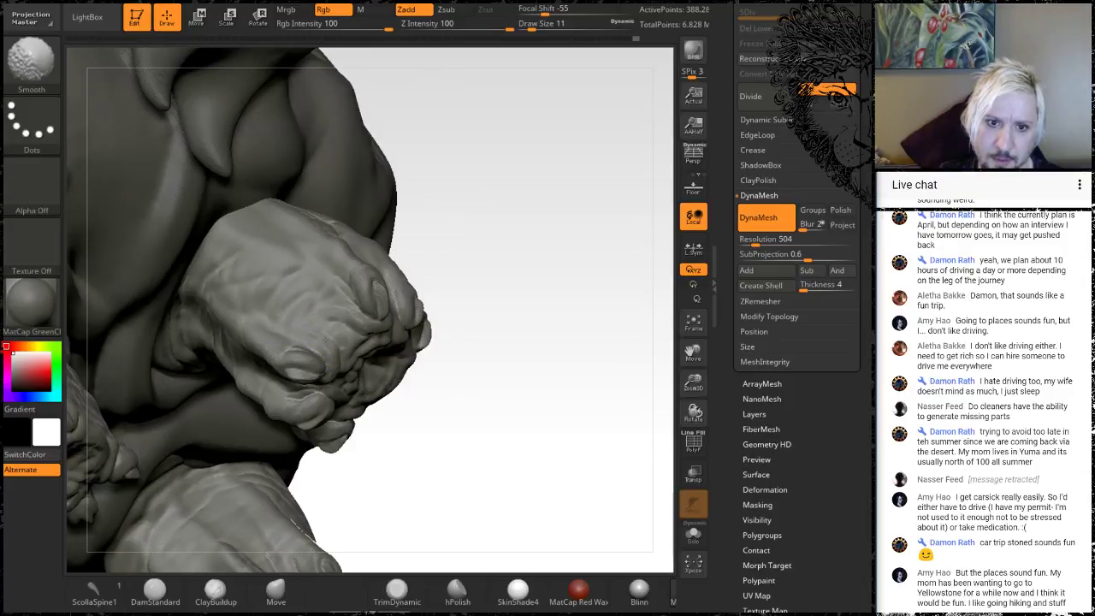
mouse_move(486, 239)
left_mouse_down()
mouse_move(514, 215)
mouse_move(436, 277)
left_mouse_up()
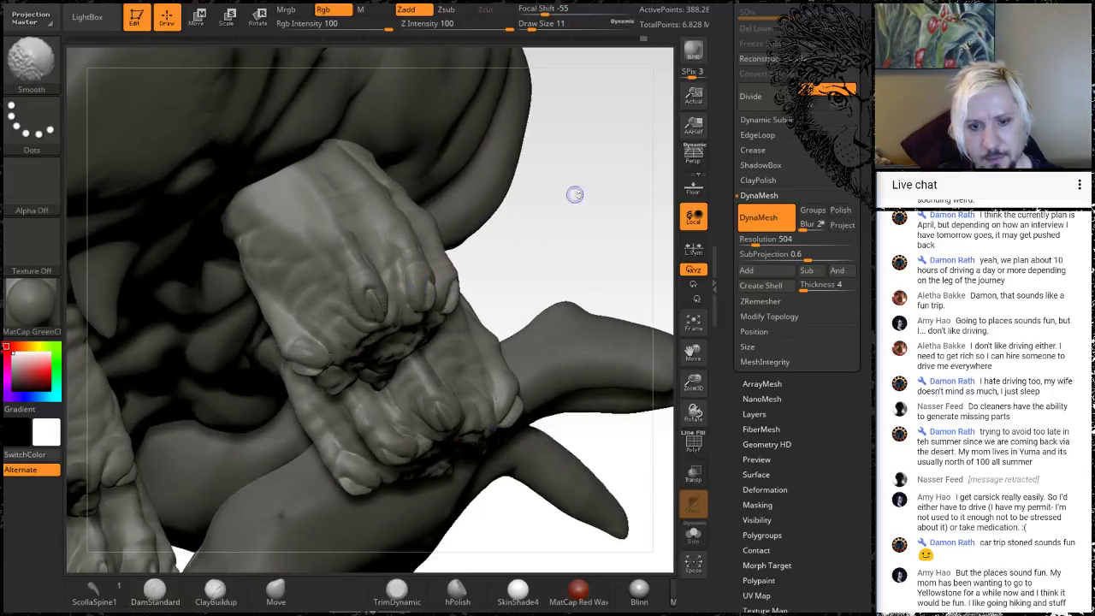
Step: Switch to the Move brush with a draw size of 182
mouse_move(615, 234)
left_mouse_down("alt")
mouse_move(587, 177)
mouse_move(594, 215)
mouse_move(623, 211)
mouse_move(612, 214)
left_mouse_up("alt")
mouse_move(587, 387)
left_mouse_down("alt")
mouse_move(559, 347)
mouse_move(295, 518)
left_mouse_up("alt")
left_click(258, 605)
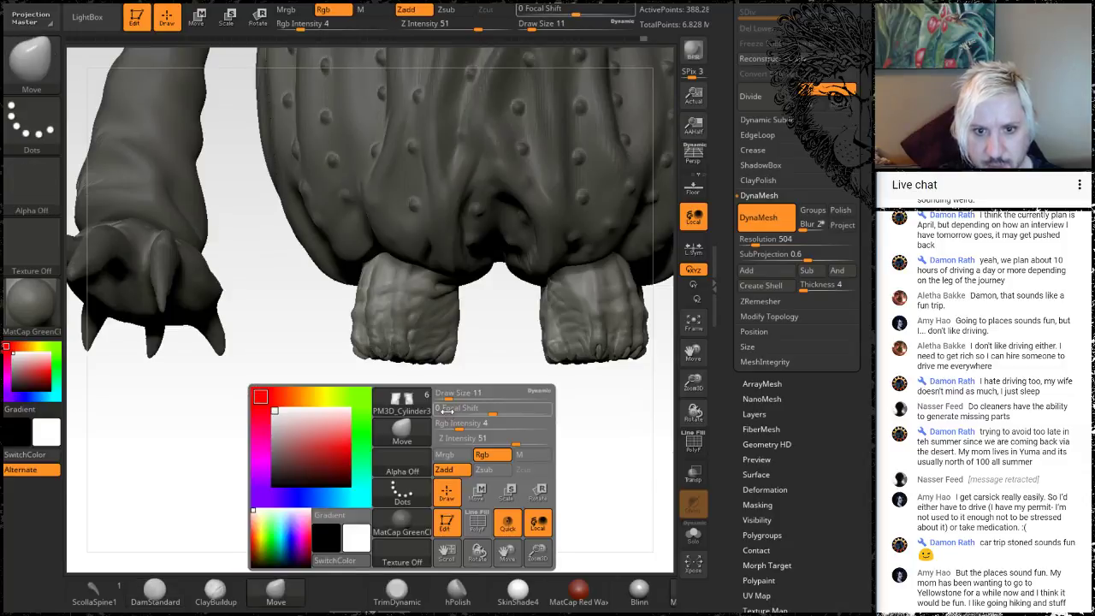
key("space")
mouse_move(478, 401)
left_mouse_down()
mouse_move(499, 401)
mouse_move(489, 400)
left_mouse_up()
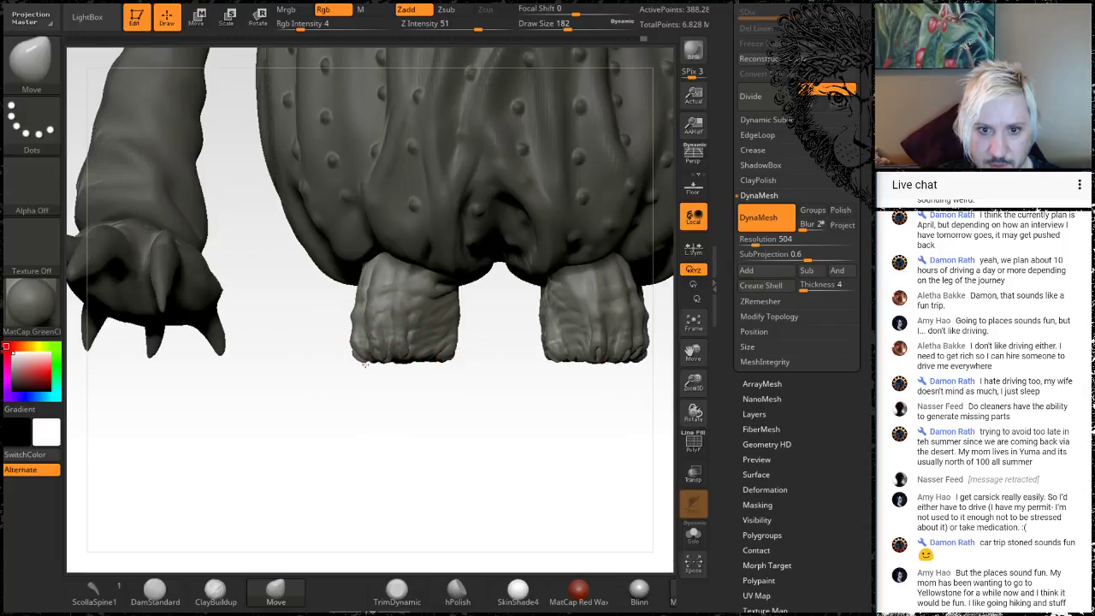
mouse_move(502, 460)
left_mouse_down("alt")
mouse_move(467, 403)
mouse_move(516, 423)
mouse_move(495, 486)
mouse_move(483, 436)
mouse_move(496, 335)
mouse_move(507, 375)
mouse_move(500, 479)
left_mouse_up("alt")
Step: Apply the MatCap Gorilla material and examine the creature's head, fins and body with it
left_click(28, 304)
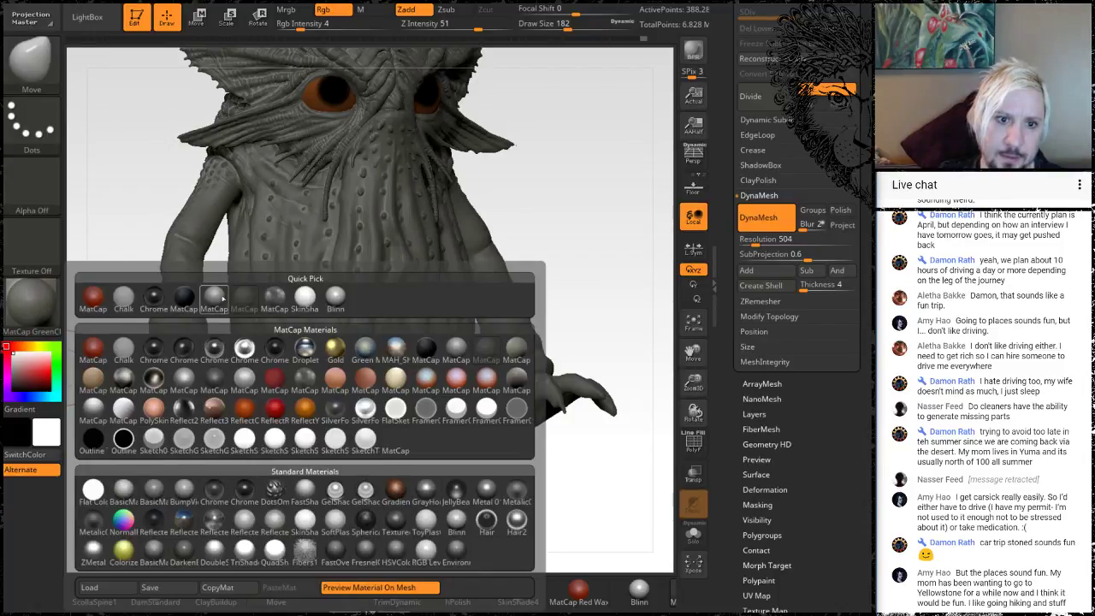
left_click(432, 357)
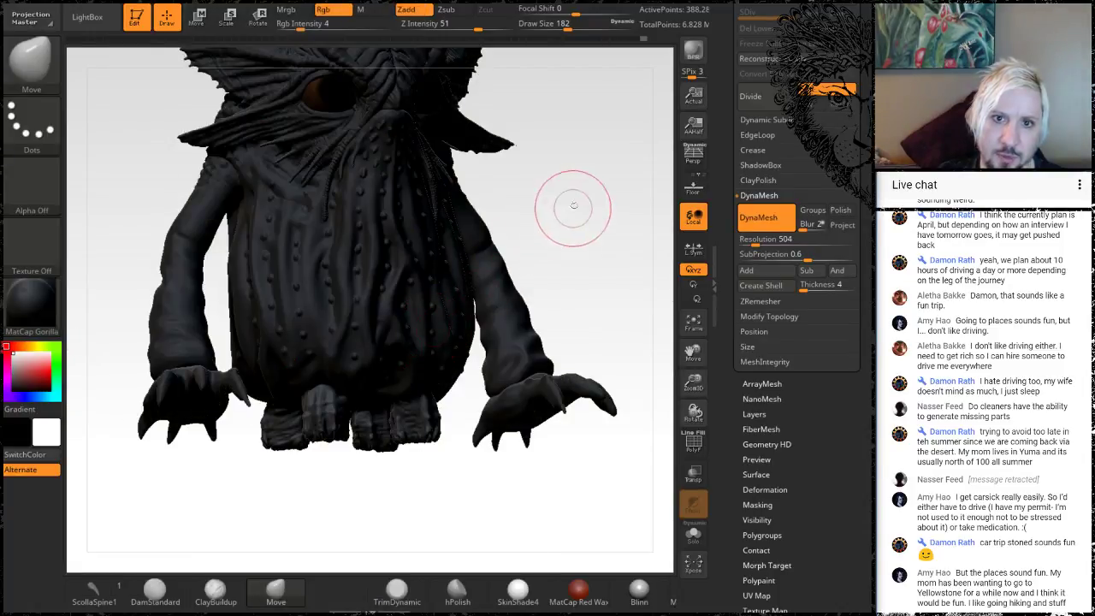
mouse_move(567, 206)
left_mouse_down()
mouse_move(590, 242)
mouse_move(514, 254)
mouse_move(565, 257)
mouse_move(544, 213)
left_mouse_up()
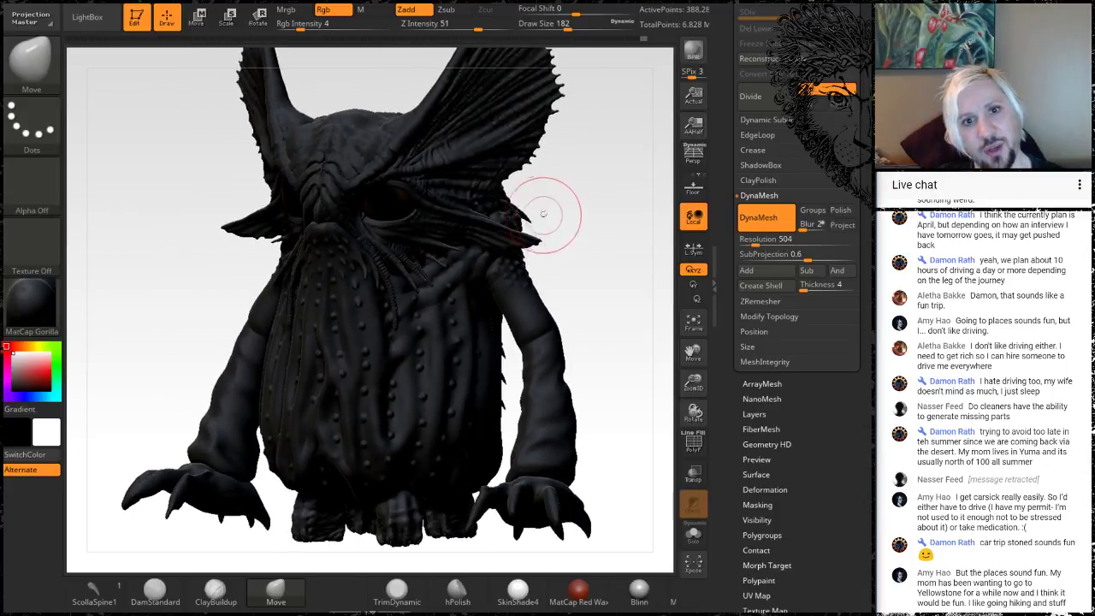
left_click_drag(603, 229, 622, 255)
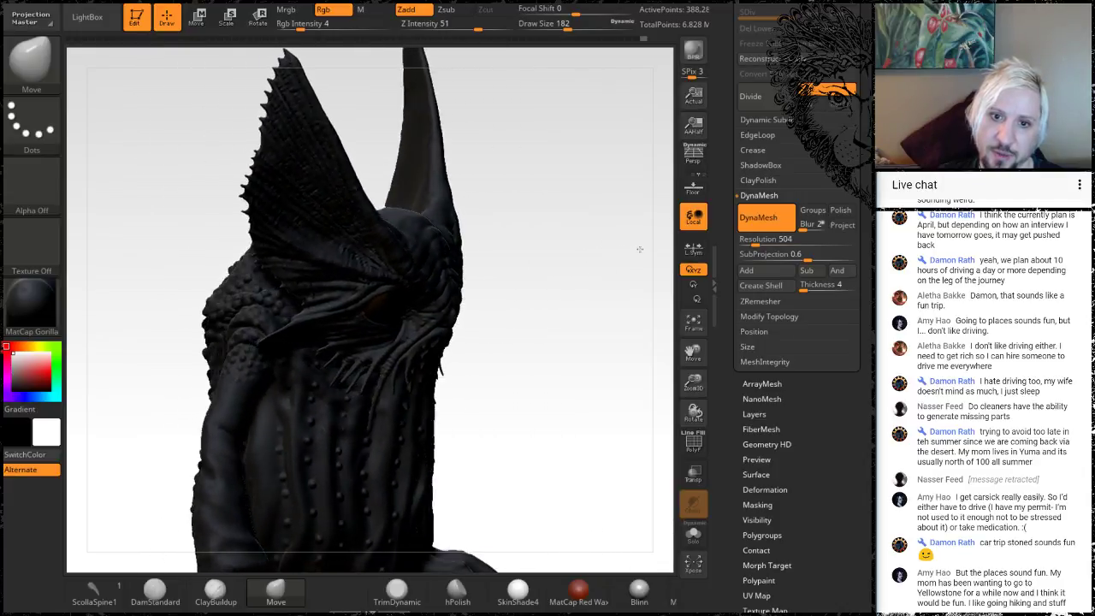
left_click_drag(550, 310, 527, 279)
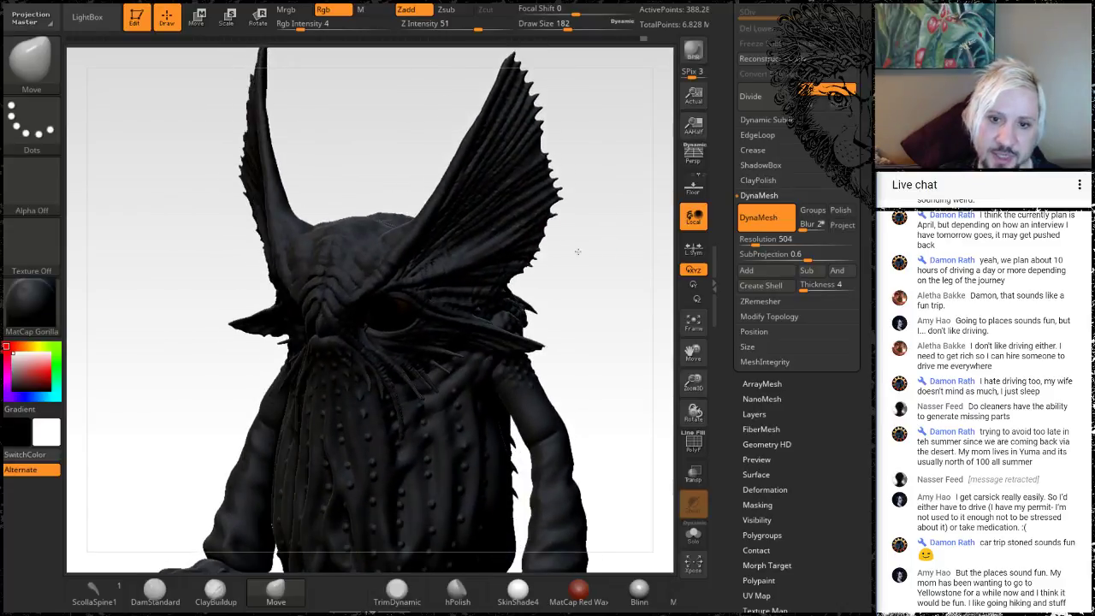
left_click_drag(603, 276, 503, 241)
mouse_move(209, 198)
left_mouse_down()
mouse_move(160, 176)
mouse_move(176, 220)
mouse_move(163, 173)
mouse_move(154, 176)
left_mouse_up()
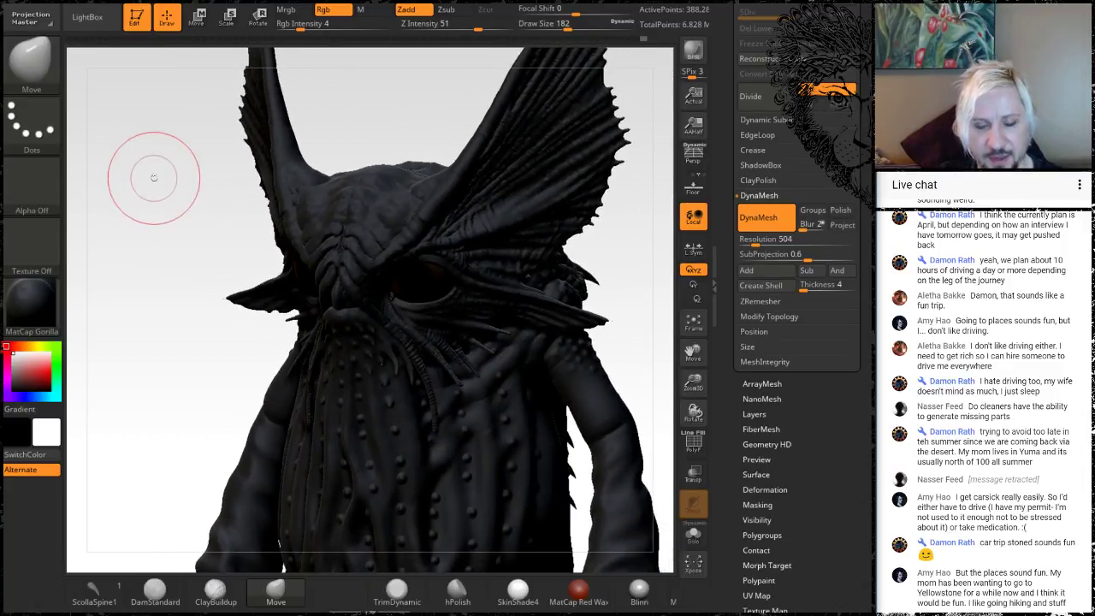
mouse_move(155, 350)
left_mouse_down()
mouse_move(142, 321)
mouse_move(218, 296)
mouse_move(207, 339)
left_mouse_up()
mouse_move(154, 155)
left_mouse_down()
mouse_move(187, 190)
mouse_move(186, 266)
mouse_move(221, 224)
mouse_move(185, 237)
left_mouse_up()
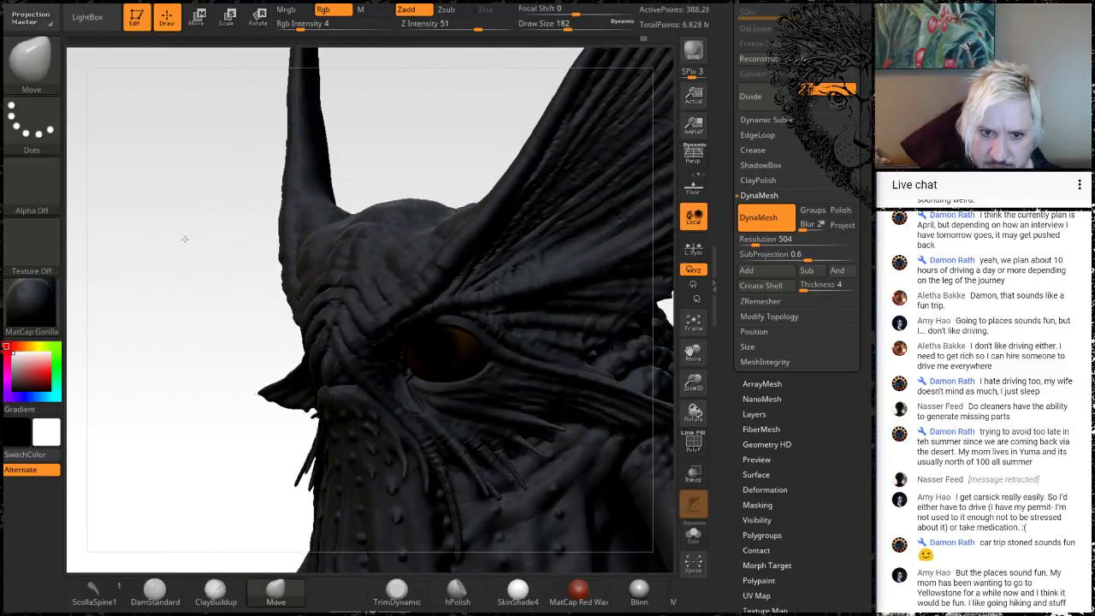
mouse_move(176, 350)
left_mouse_down("alt")
mouse_move(163, 262)
mouse_move(206, 368)
left_mouse_up("alt")
left_click_drag(208, 419, 198, 227, "alt")
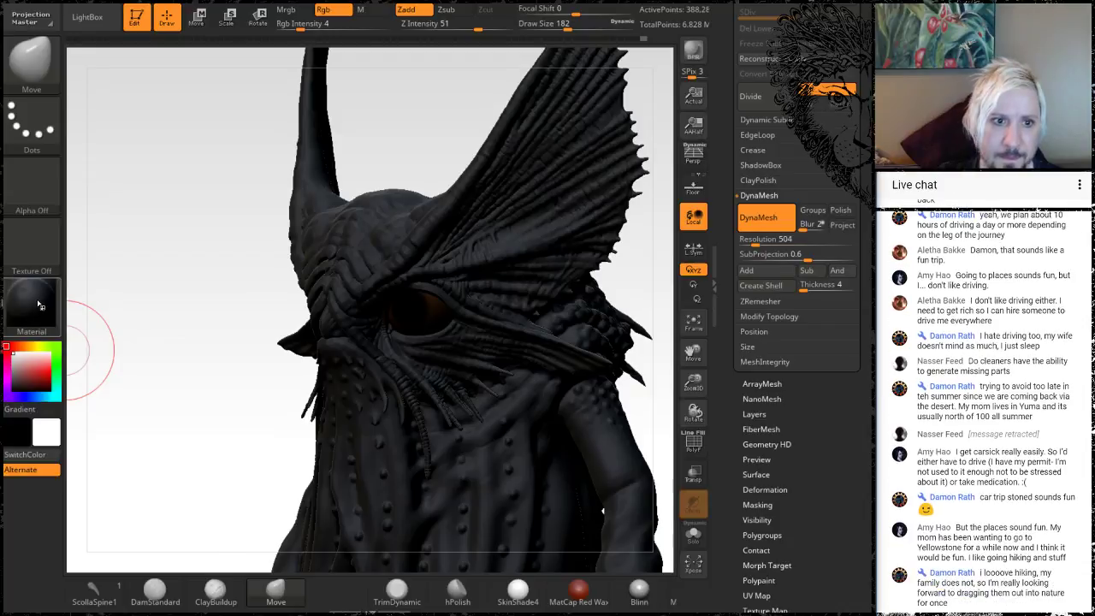
Step: Apply the MatCap GreenRoma material and review the creature's face, body and legs with it
left_click(40, 305)
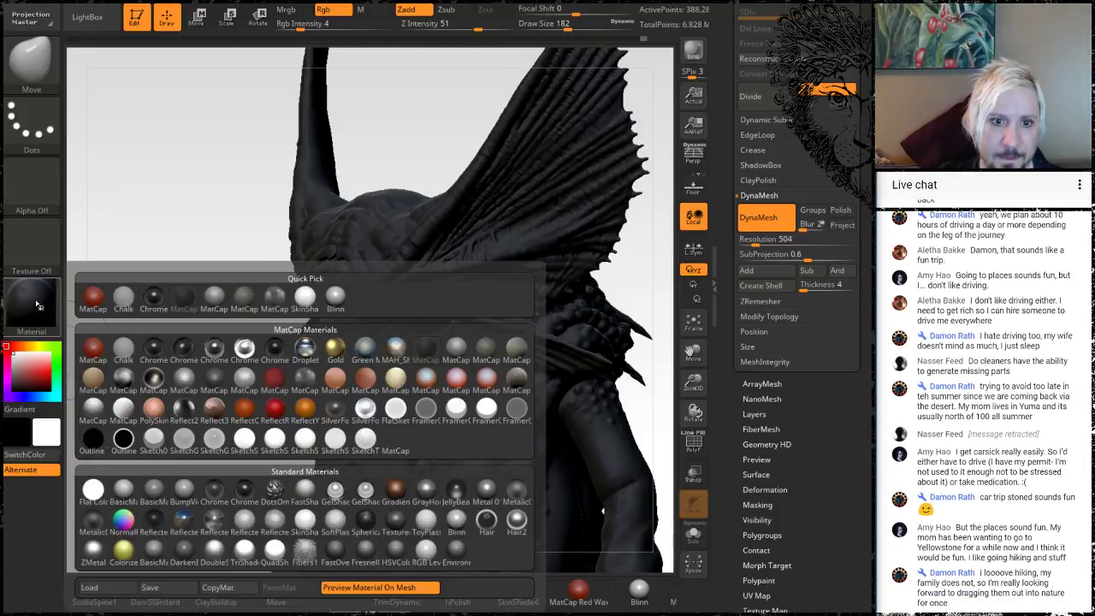
left_click(515, 343)
mouse_move(191, 350)
left_mouse_down()
mouse_move(191, 261)
mouse_move(195, 314)
mouse_move(216, 310)
left_mouse_up()
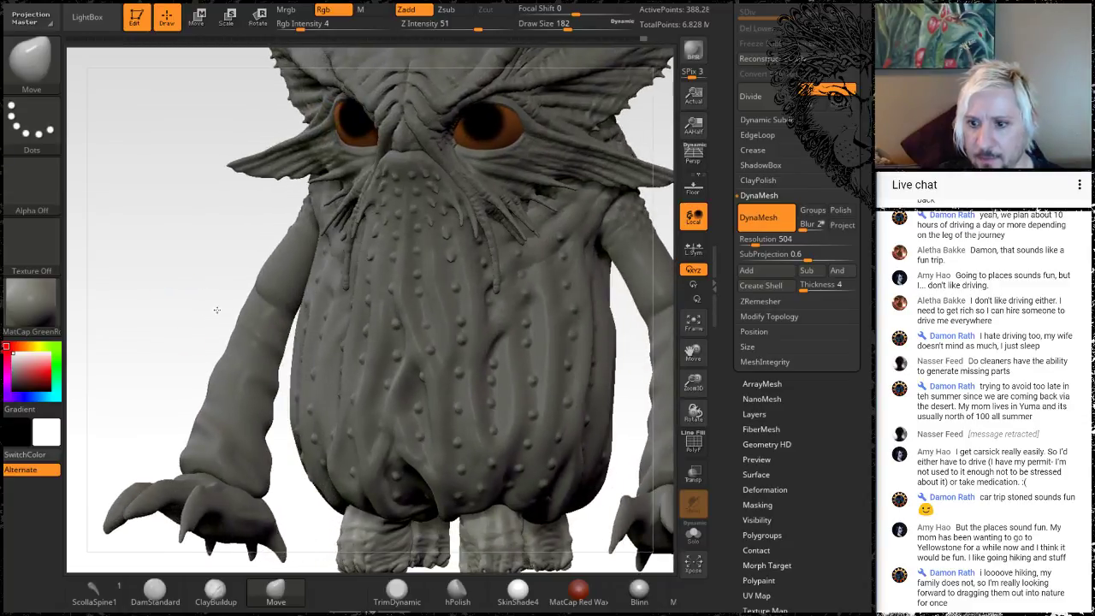
left_click_drag(191, 252, 191, 236)
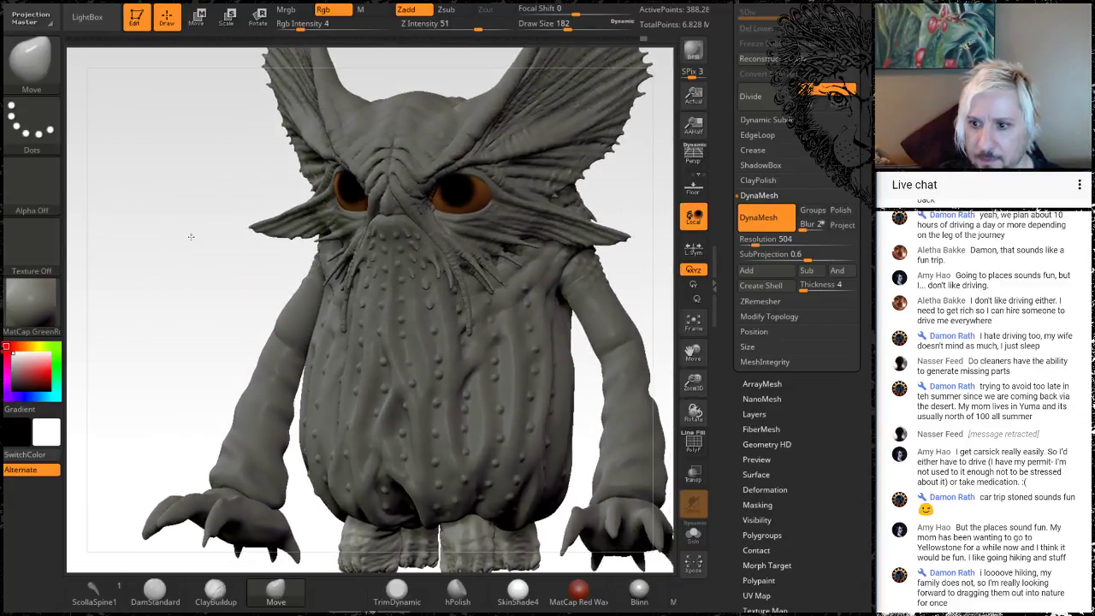
mouse_move(197, 196)
left_mouse_down("alt")
mouse_move(196, 205)
mouse_move(183, 194)
left_mouse_up("alt")
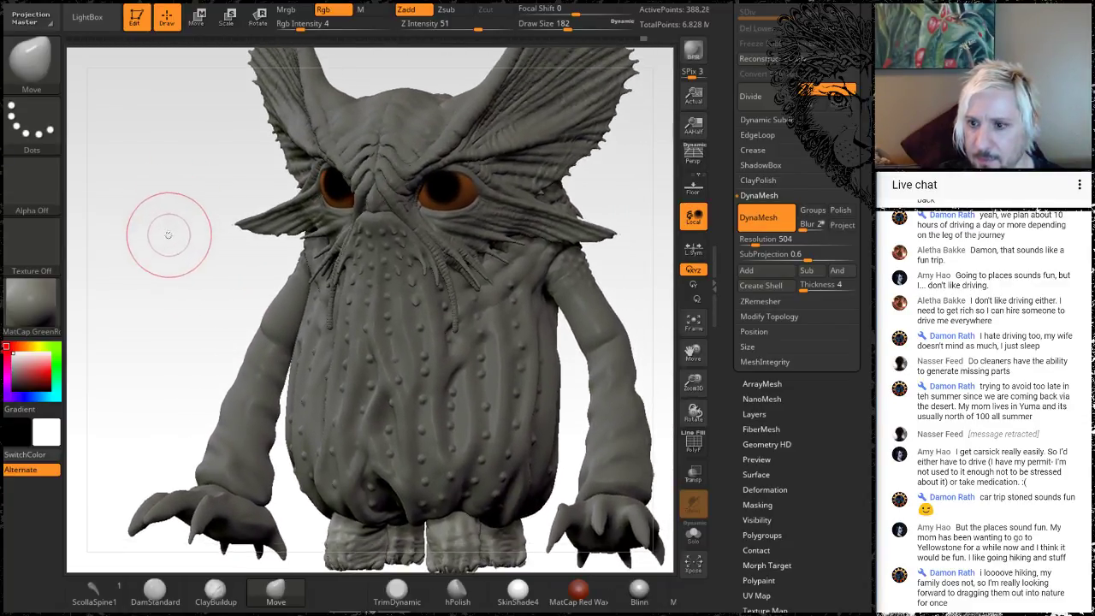
mouse_move(168, 235)
left_mouse_down()
mouse_move(196, 221)
mouse_move(291, 216)
left_mouse_up()
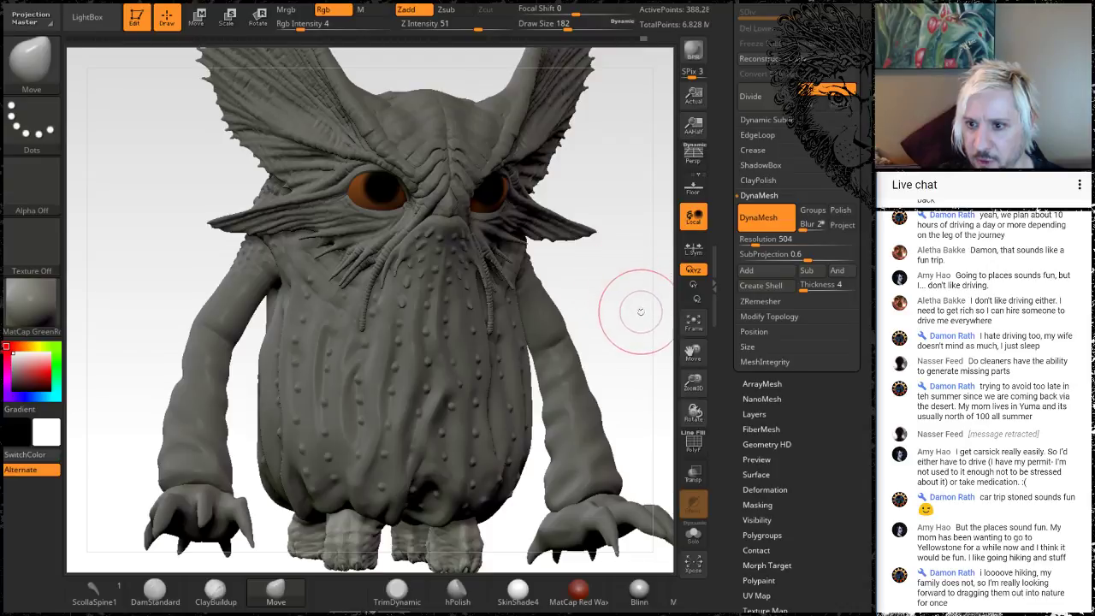
left_click_drag(640, 311, 572, 275, "alt")
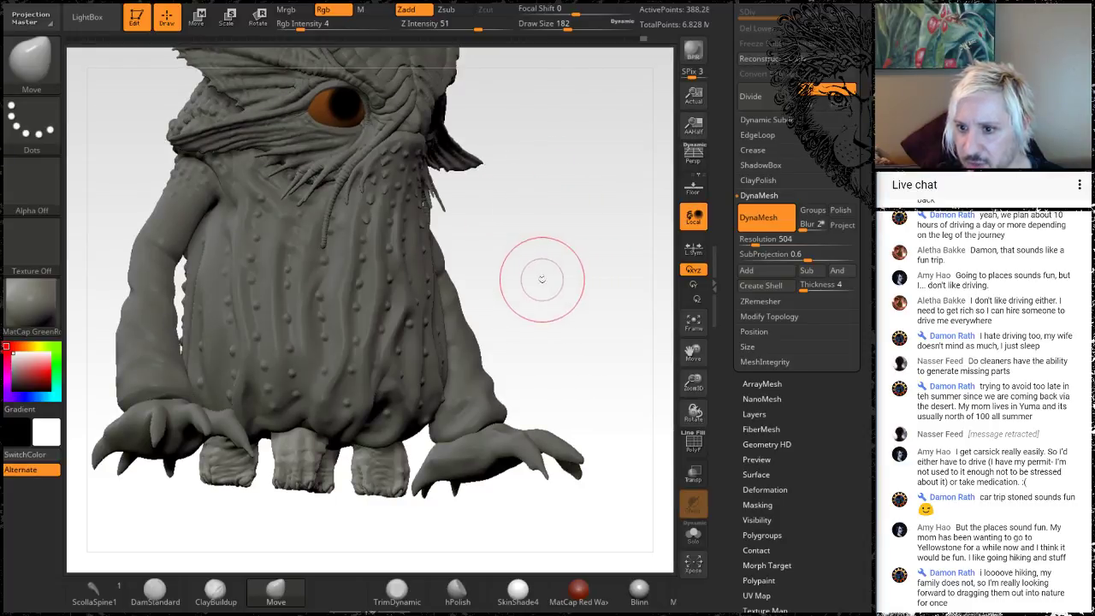
mouse_move(541, 280)
left_mouse_down()
mouse_move(539, 245)
mouse_move(530, 265)
left_mouse_up()
Step: Set the draw size to 41 and smooth the upper part of the front leg just below the body
mouse_move(518, 317)
left_mouse_down()
mouse_move(556, 318)
mouse_move(519, 311)
mouse_move(520, 330)
mouse_move(530, 300)
mouse_move(594, 303)
mouse_move(567, 274)
mouse_move(545, 291)
mouse_move(565, 273)
mouse_move(521, 278)
mouse_move(472, 375)
left_mouse_up()
key("space")
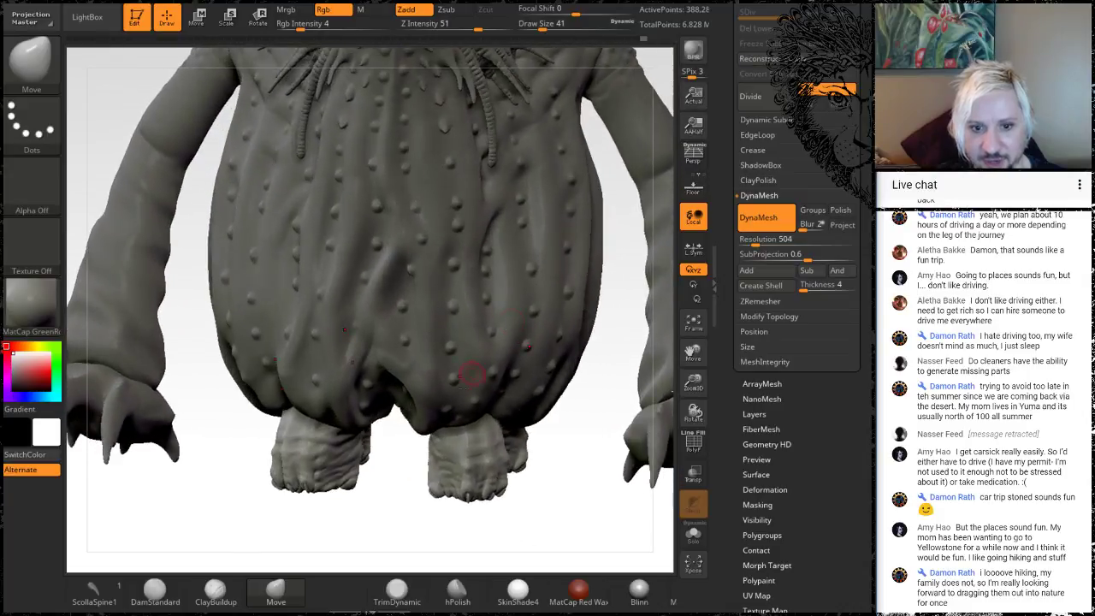
mouse_move(401, 512)
left_mouse_down()
mouse_move(447, 431)
mouse_move(430, 458)
mouse_move(532, 442)
left_mouse_up()
left_click_drag(417, 283, 437, 293, "shift")
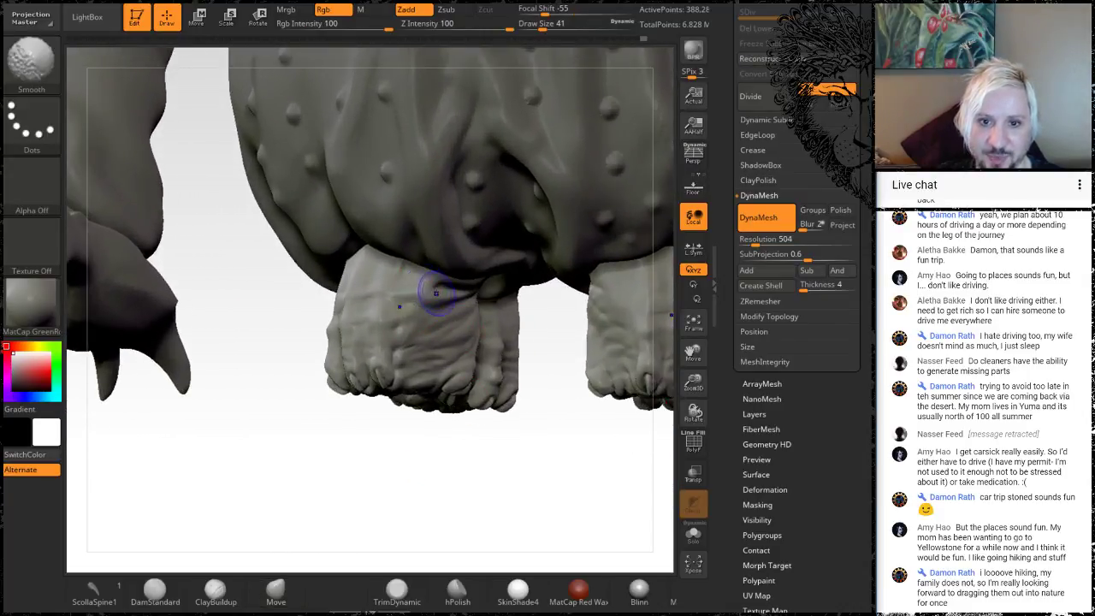
mouse_move(381, 502)
left_mouse_down()
mouse_move(389, 511)
mouse_move(442, 464)
mouse_move(428, 440)
mouse_move(479, 428)
mouse_move(425, 452)
mouse_move(442, 460)
left_mouse_up()
mouse_move(446, 469)
left_mouse_down()
mouse_move(430, 465)
mouse_move(429, 407)
mouse_move(453, 448)
mouse_move(408, 539)
left_mouse_up()
Step: Save the sculpt as a ZTool, replacing the existing Scolla8 file
left_click_drag(621, 206, 610, 245)
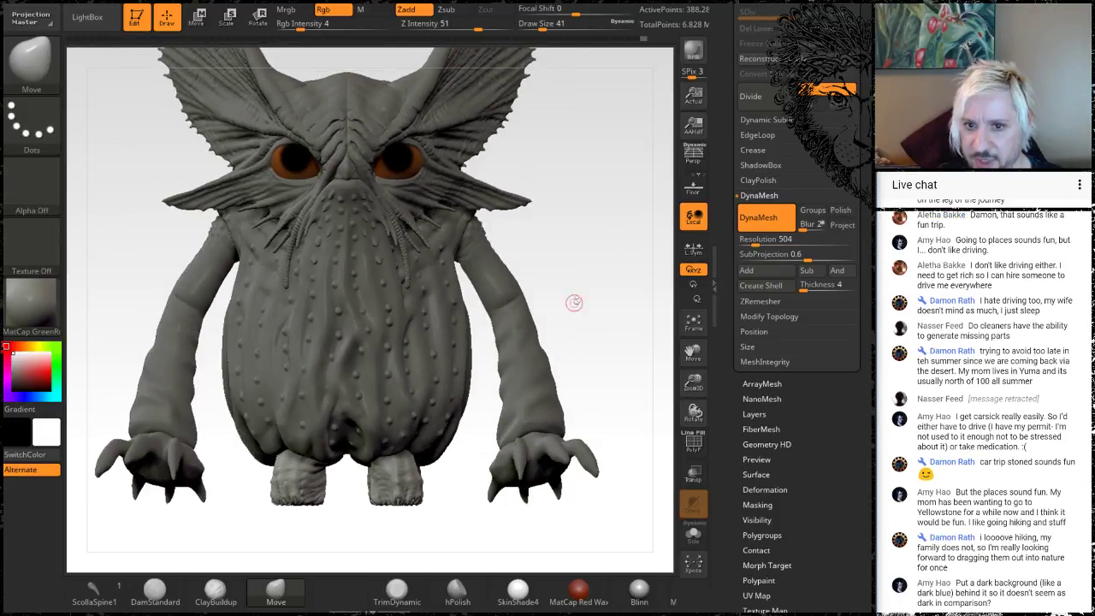
mouse_move(584, 326)
left_mouse_down("alt")
mouse_move(576, 299)
mouse_move(633, 230)
mouse_move(578, 374)
mouse_move(578, 294)
left_mouse_up("alt")
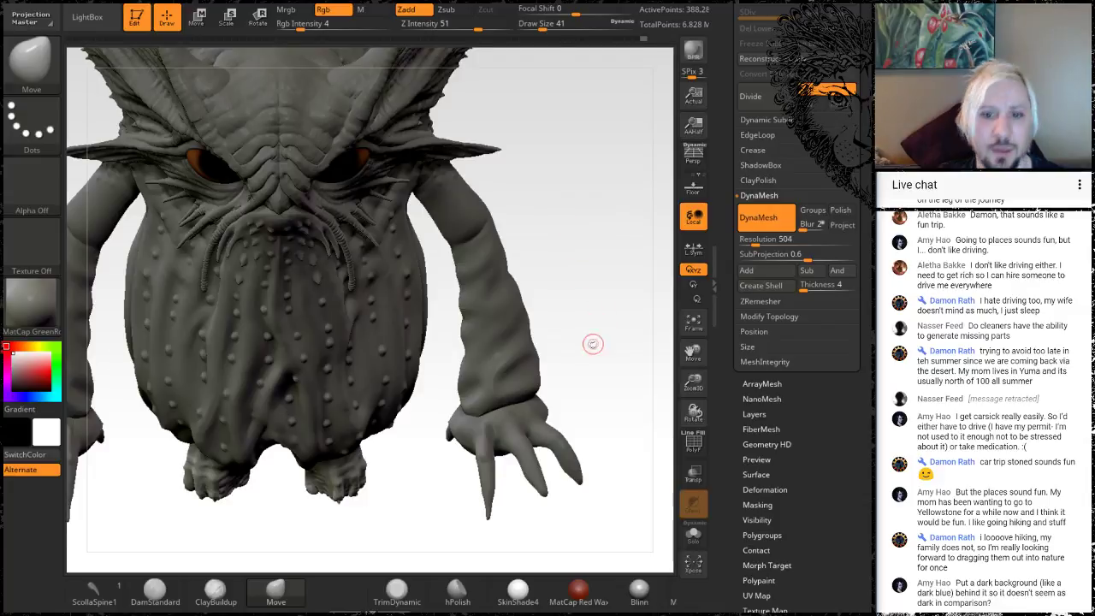
mouse_move(593, 344)
left_mouse_down()
mouse_move(557, 202)
mouse_move(589, 273)
mouse_move(489, 350)
mouse_move(422, 367)
mouse_move(425, 303)
mouse_move(399, 317)
mouse_move(422, 331)
mouse_move(420, 352)
mouse_move(312, 451)
left_mouse_up()
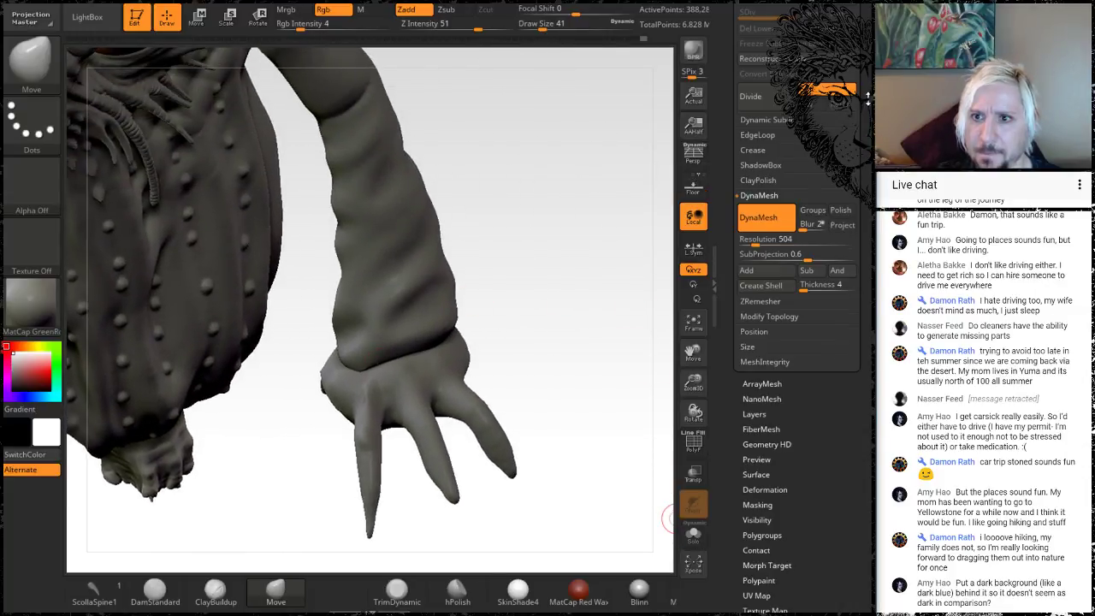
left_click_drag(868, 99, 882, 246)
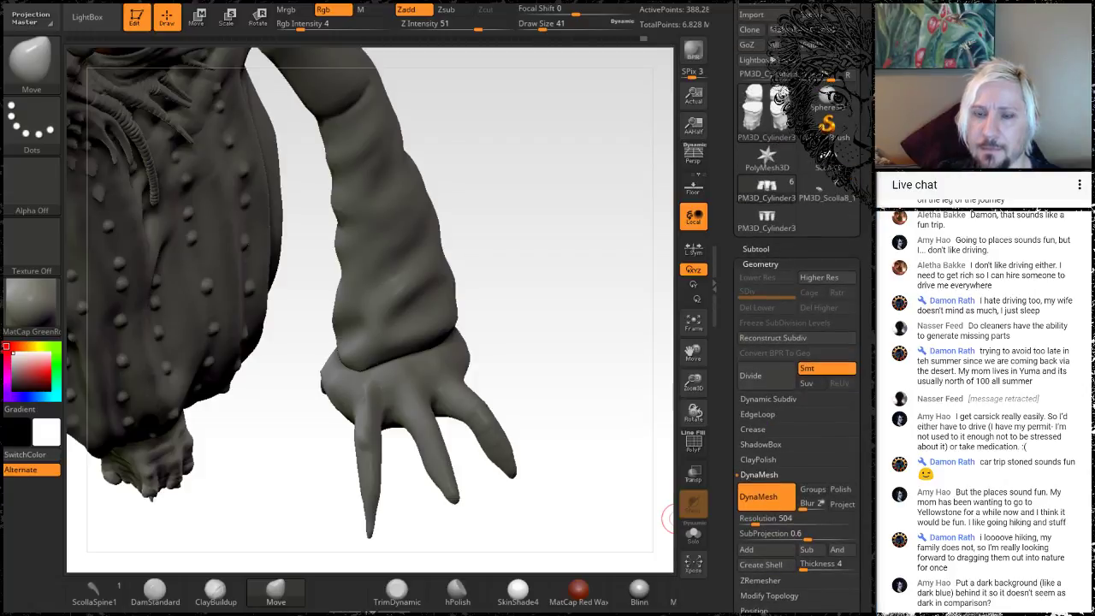
key("ctrl+s")
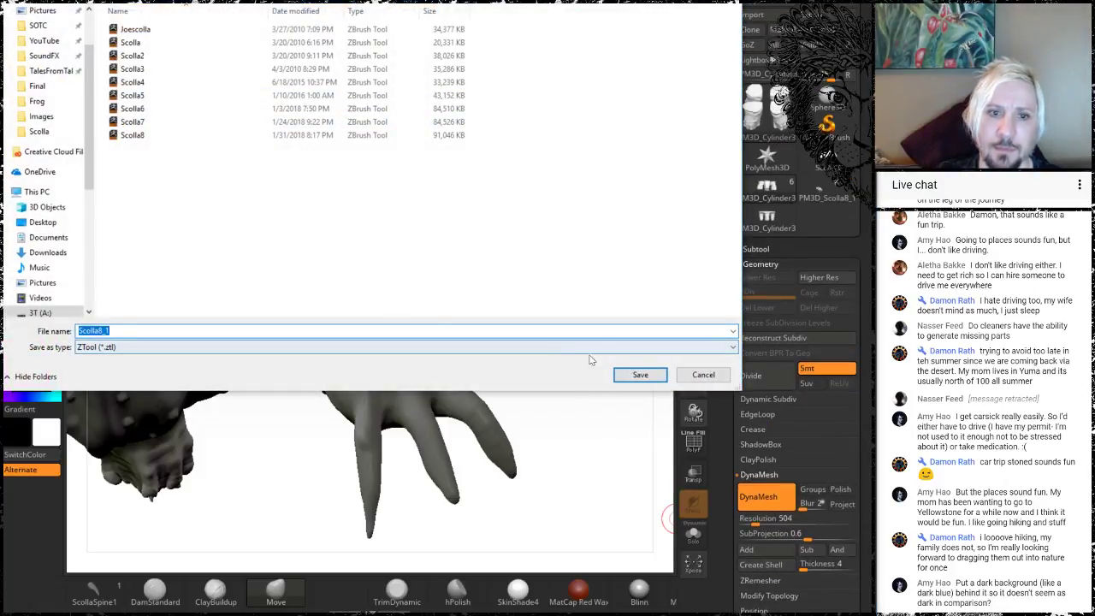
left_click(135, 135)
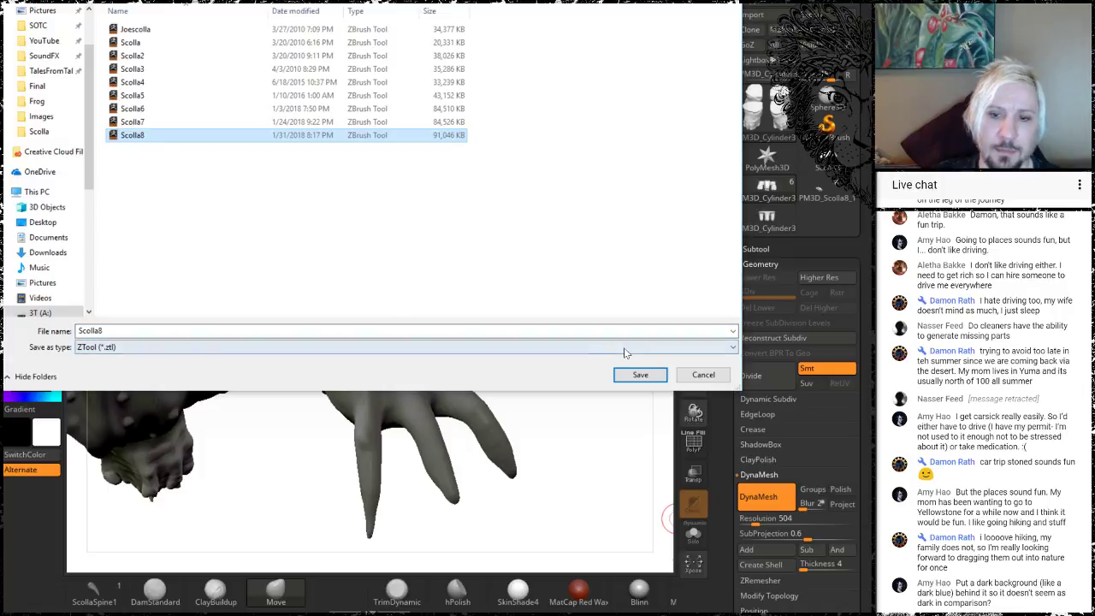
left_click(637, 374)
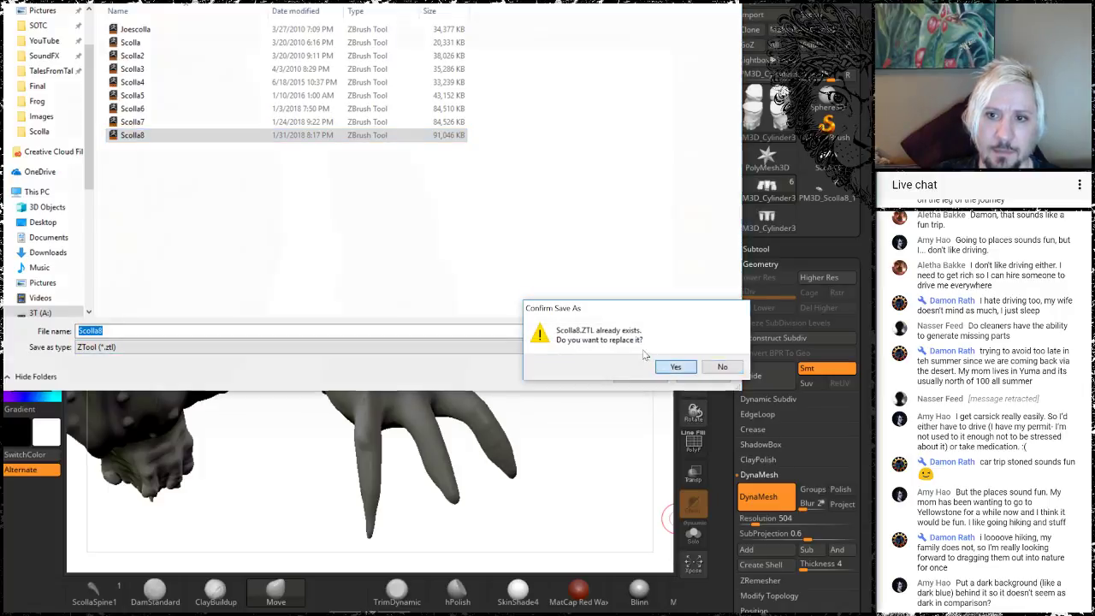
left_click(674, 367)
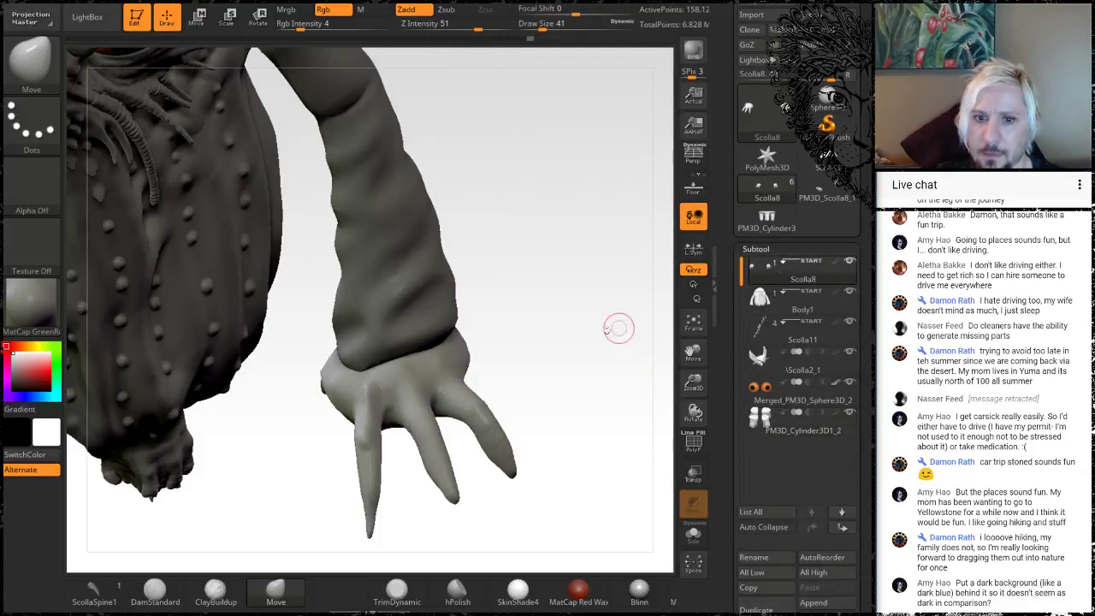
Step: Switch to the ClayBuildup brush with a draw size of 16 for detailing the creature's hand
left_click_drag(550, 371, 559, 406)
left_click_drag(424, 474, 286, 430)
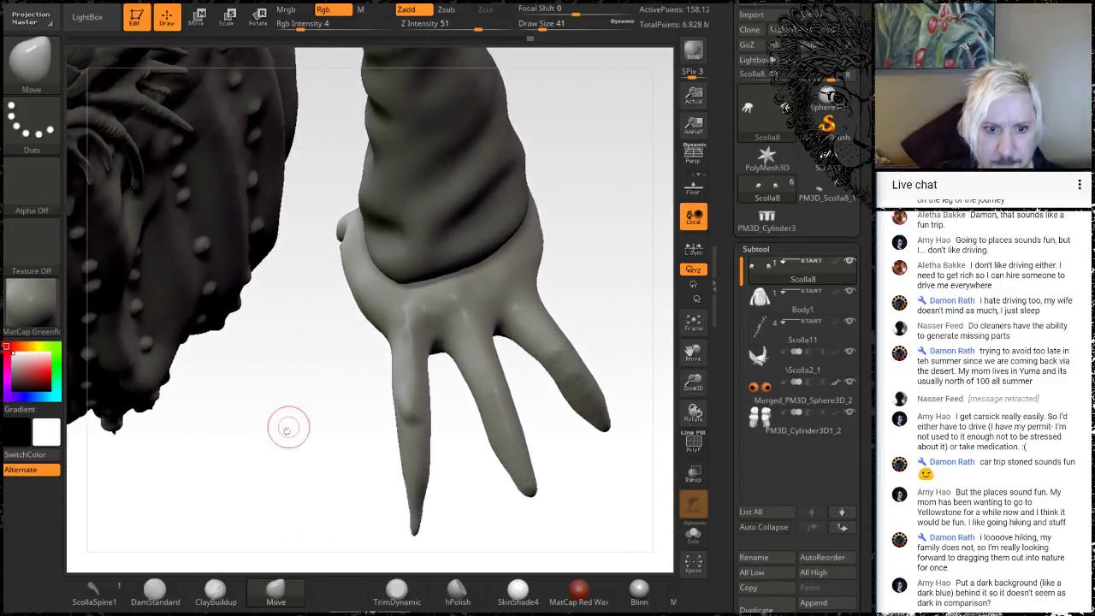
left_click(215, 591)
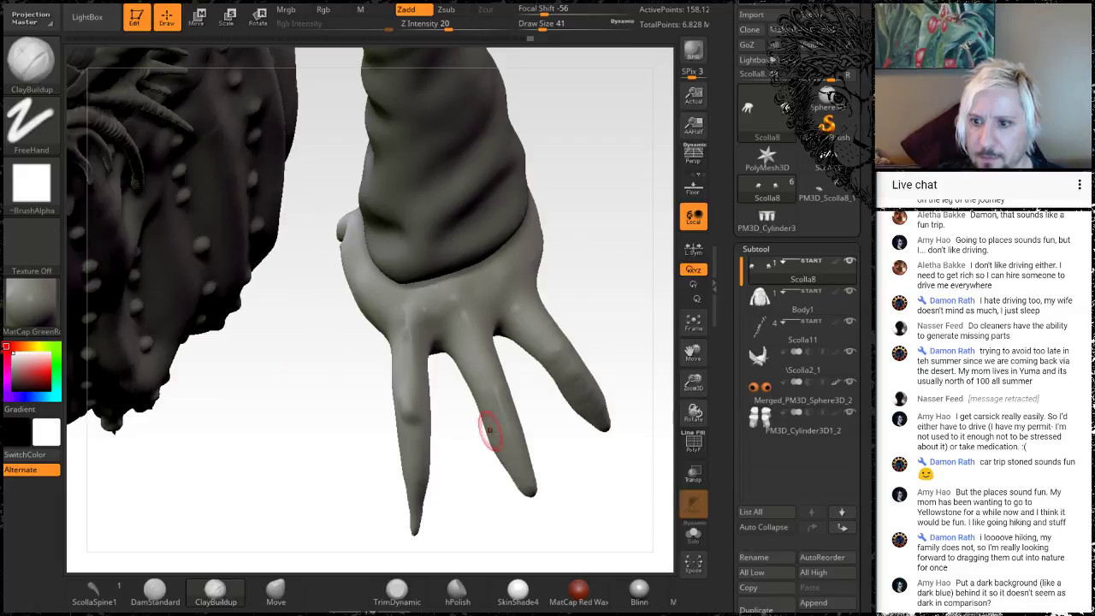
key("space")
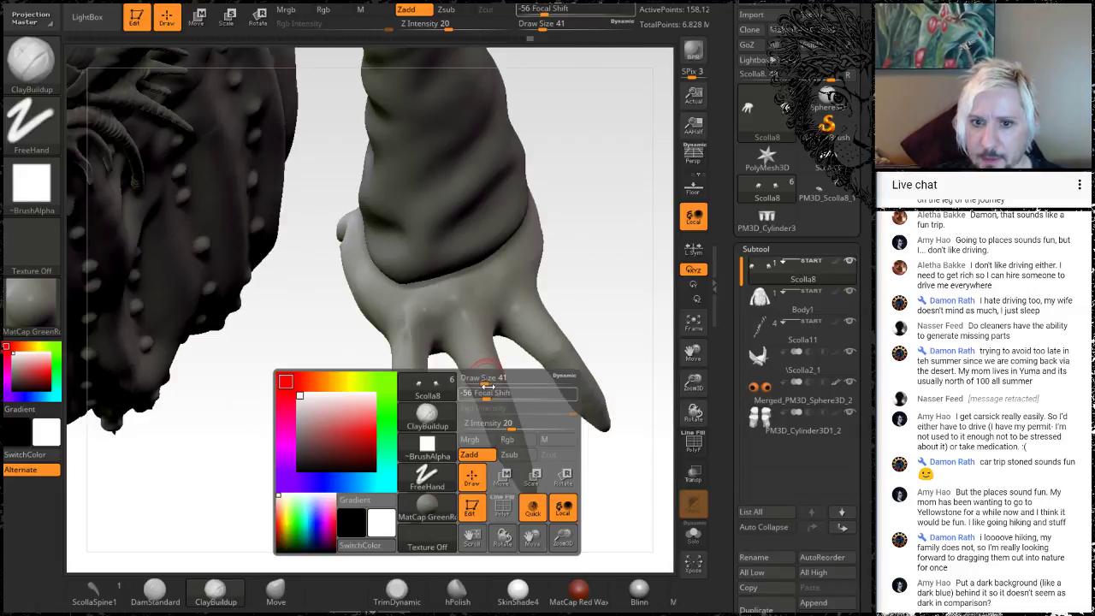
left_click_drag(483, 380, 475, 379)
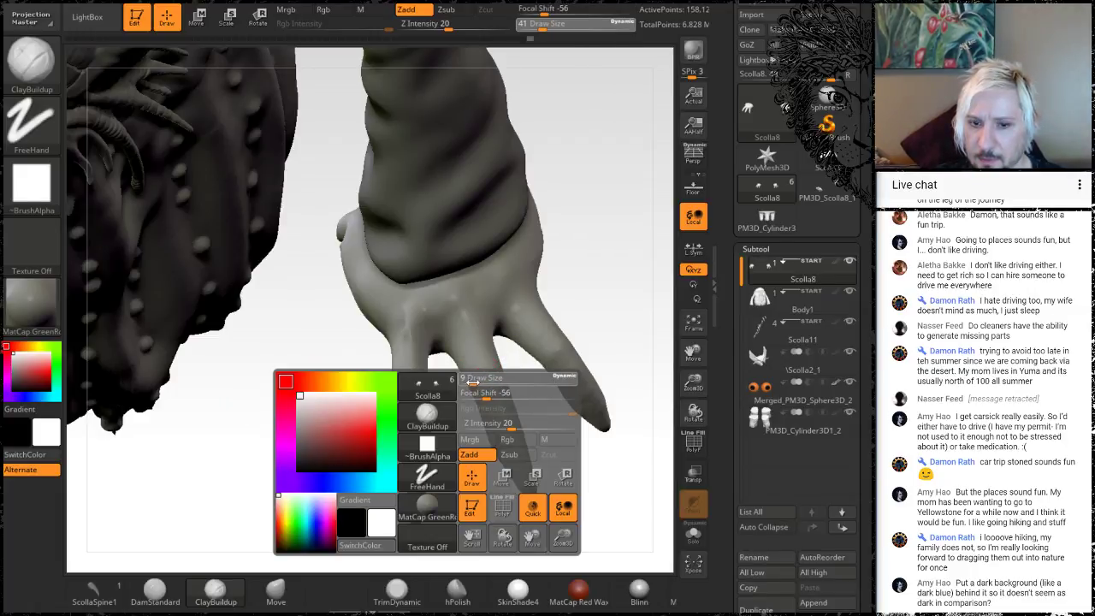
left_click_drag(476, 379, 470, 388)
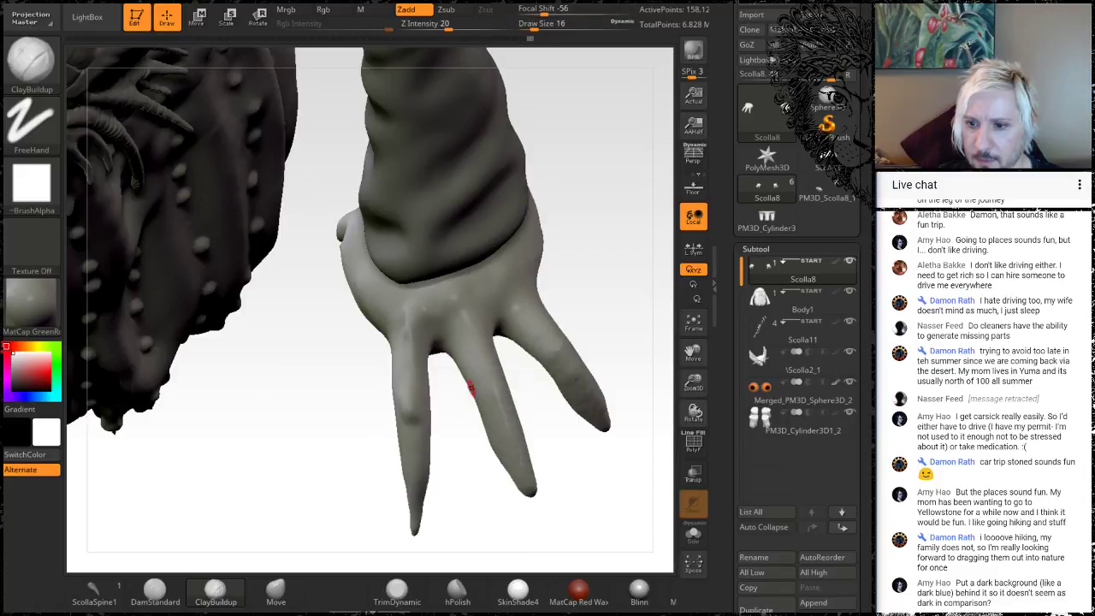
Step: Set the draw size to 20 and build up knuckles and tendon ridges on the backs of the inner and middle fingers
left_click_drag(315, 470, 251, 421)
mouse_move(649, 242)
left_mouse_down()
mouse_move(629, 237)
mouse_move(625, 250)
left_mouse_up()
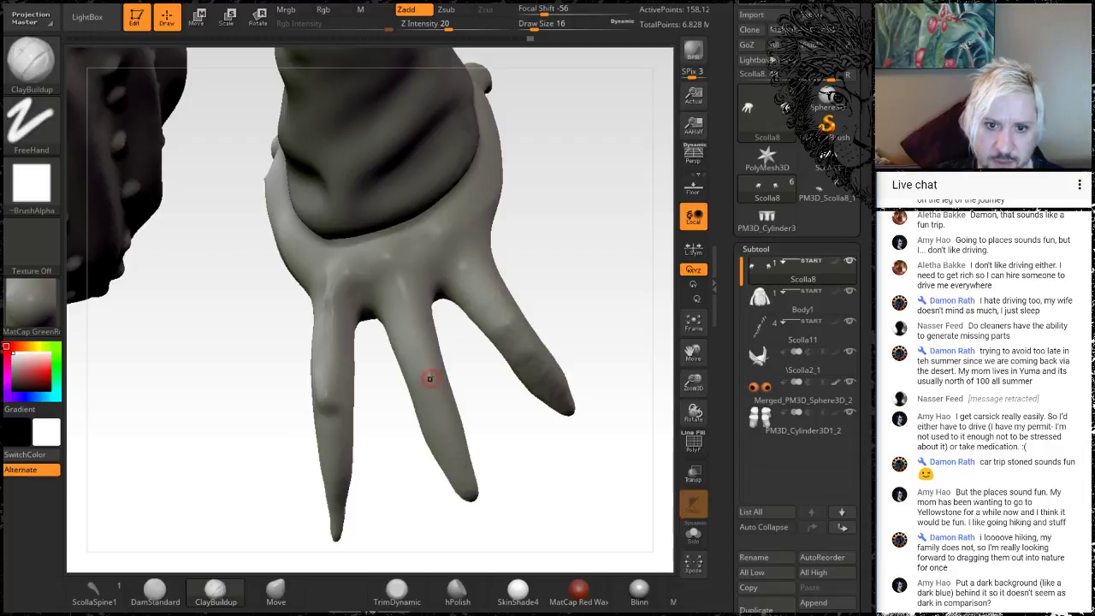
key("space")
left_click_drag(430, 379, 428, 379)
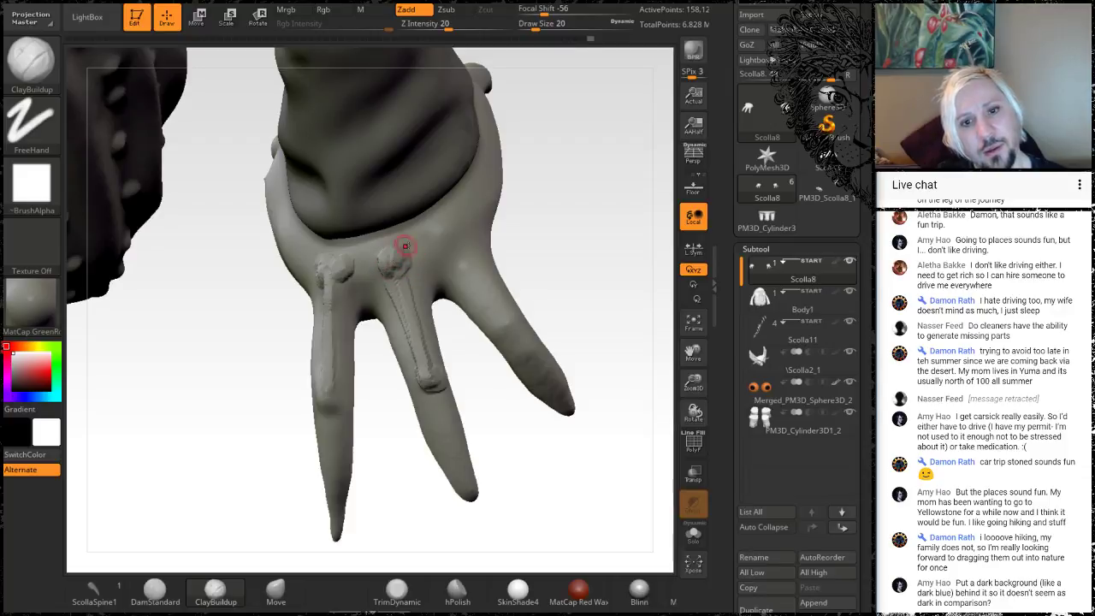
Step: Build up a knuckle, a tendon ridge and a middle joint along the back of the outer finger
mouse_move(571, 293)
left_mouse_down()
mouse_move(568, 266)
mouse_move(578, 274)
left_mouse_up()
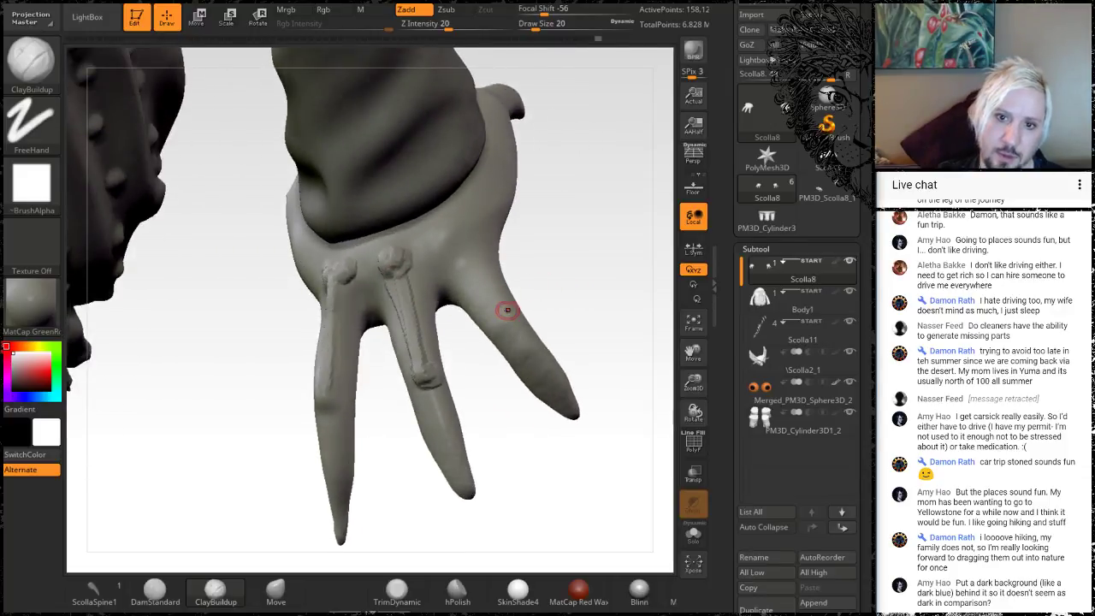
key("shift")
left_click_drag(547, 368, 524, 332, "shift")
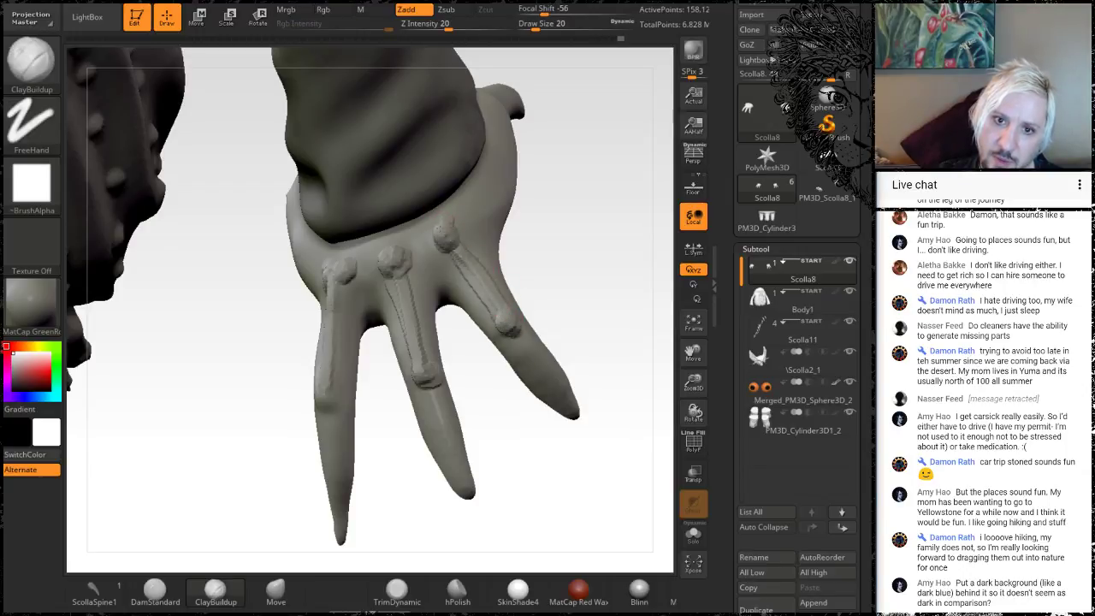
Step: Build up the inner finger's middle joint, run a ridge toward its tip, and form a rim above the claw
right_click_drag(443, 249, 514, 279)
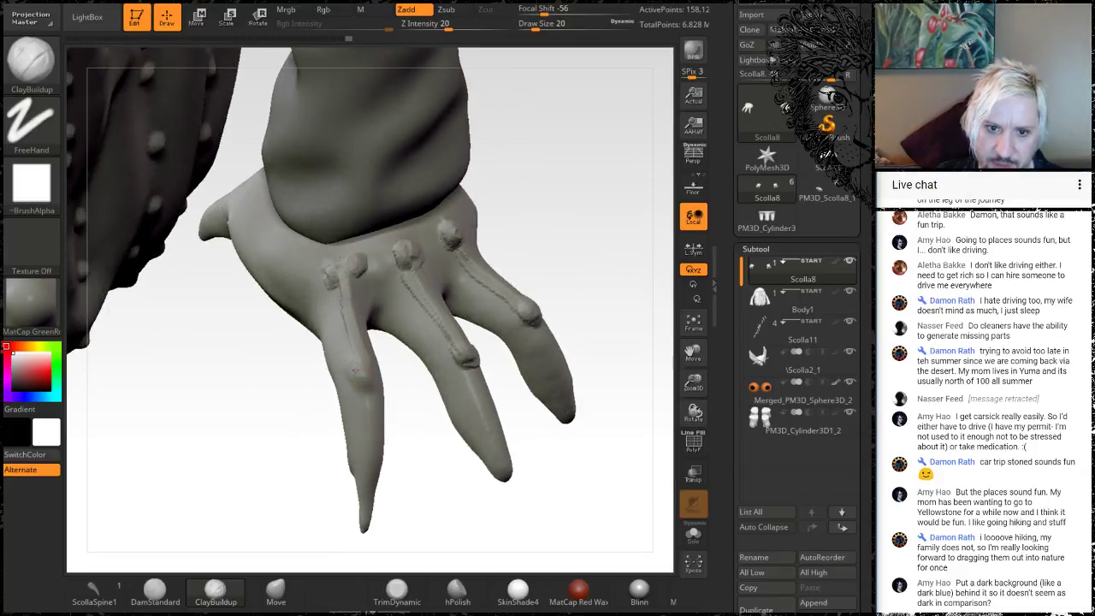
right_click_drag(392, 385, 374, 359)
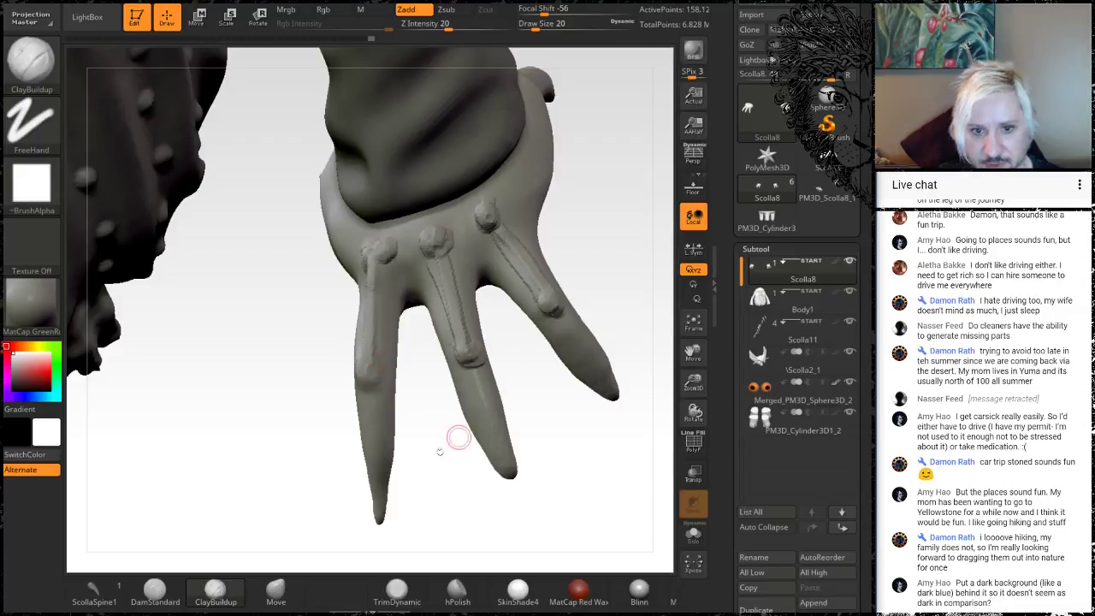
mouse_move(457, 439)
right_mouse_down()
mouse_move(428, 434)
mouse_move(363, 395)
right_mouse_up()
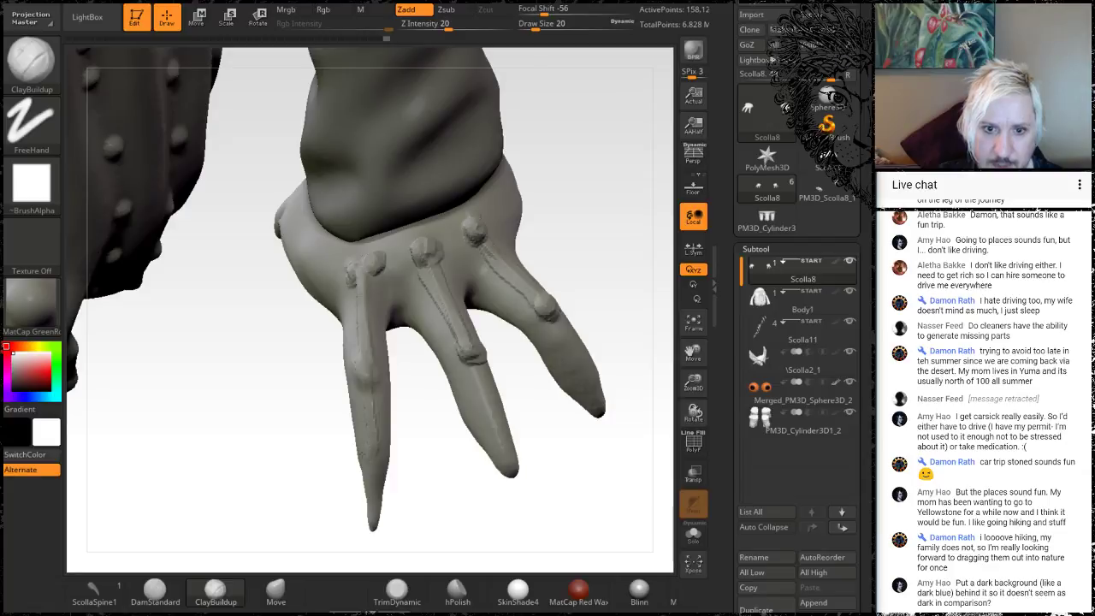
right_click_drag(379, 460, 435, 430)
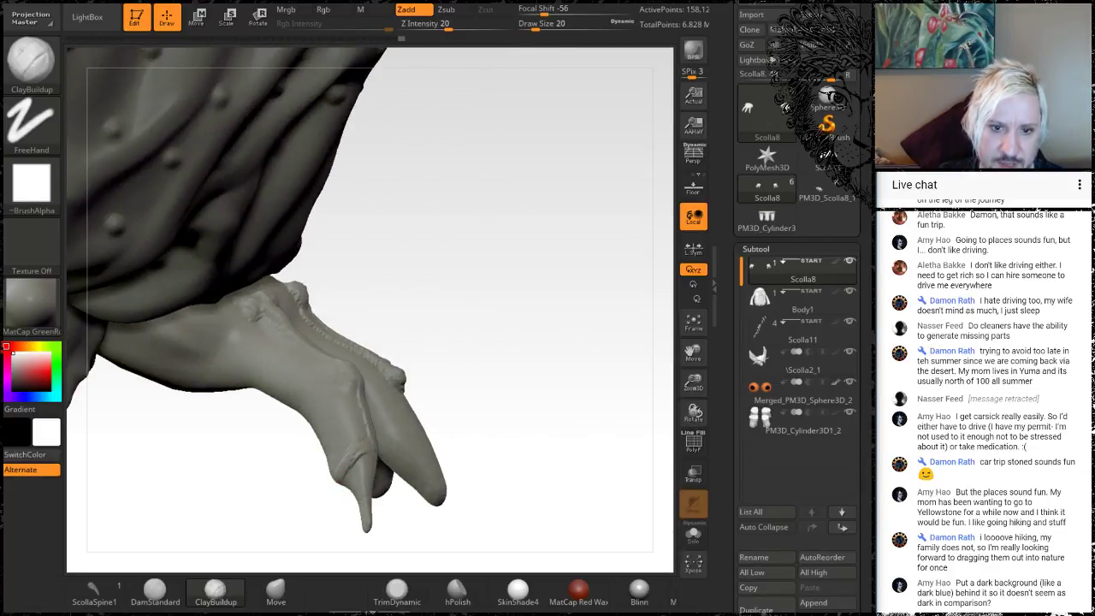
Step: Set the draw size to 37 and sculpt diagonal skin wrinkles above the inner finger's claw
key("space")
left_click_drag(494, 345, 500, 347)
mouse_move(506, 377)
right_mouse_down()
mouse_move(547, 382)
mouse_move(505, 363)
right_mouse_up()
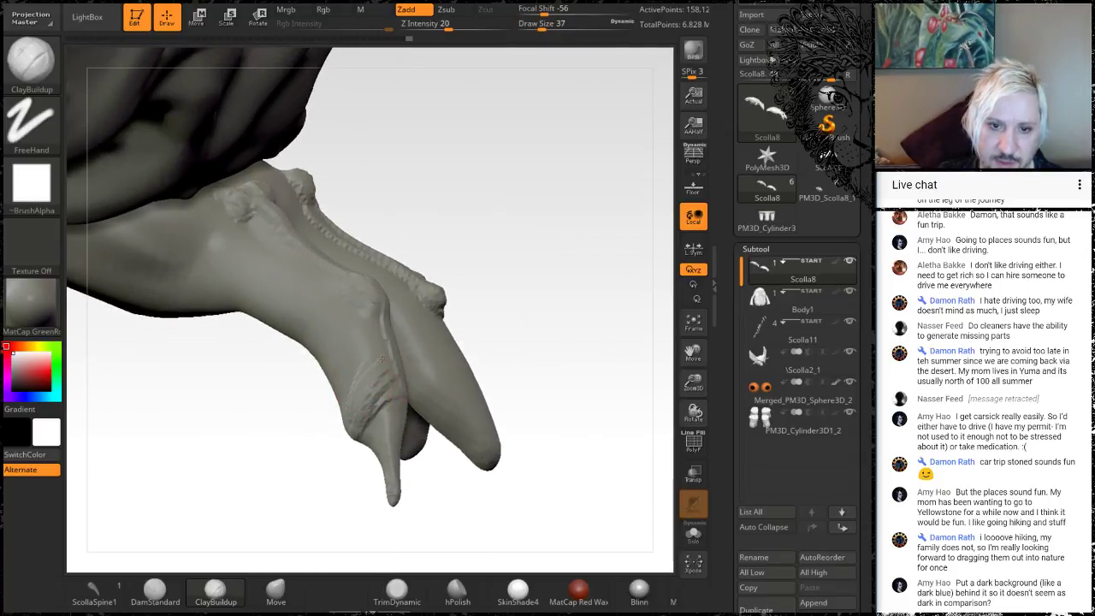
left_click_drag(353, 414, 387, 359)
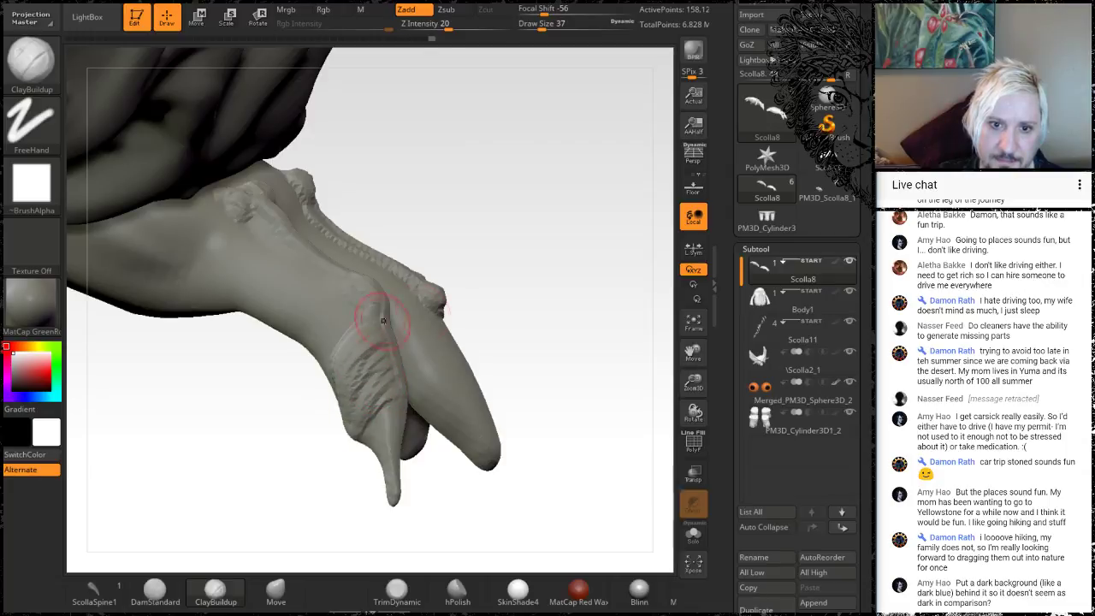
Step: Wrap the wrinkle folds around the underside and far side of the inner finger's end segment
mouse_move(557, 288)
left_mouse_down()
mouse_move(557, 258)
mouse_move(498, 286)
left_mouse_up()
left_click_drag(326, 416, 340, 384)
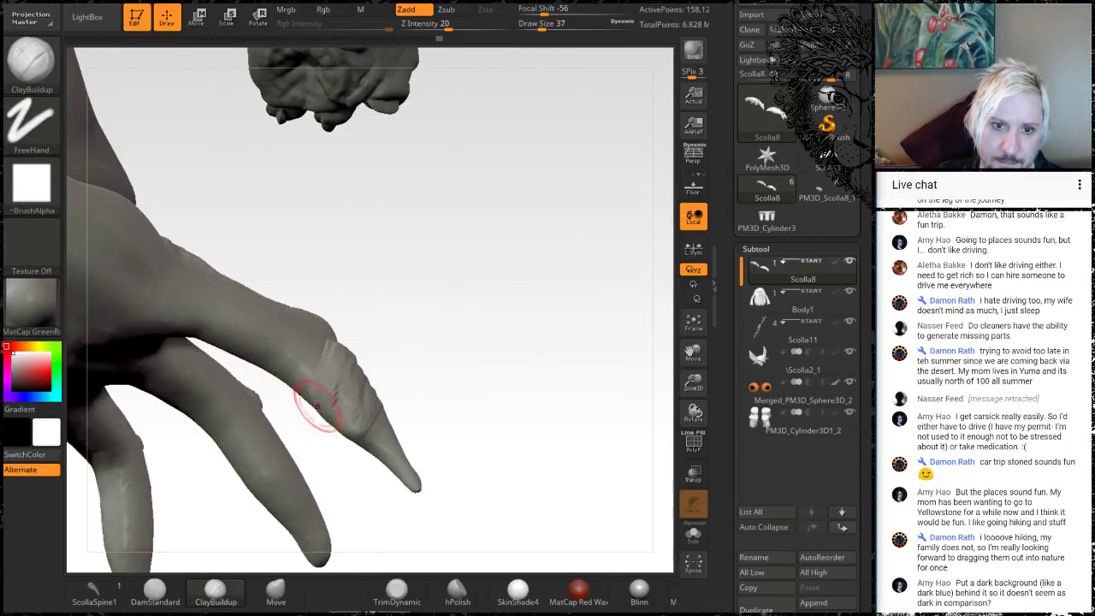
left_click_drag(442, 359, 483, 254)
left_click_drag(312, 408, 272, 440)
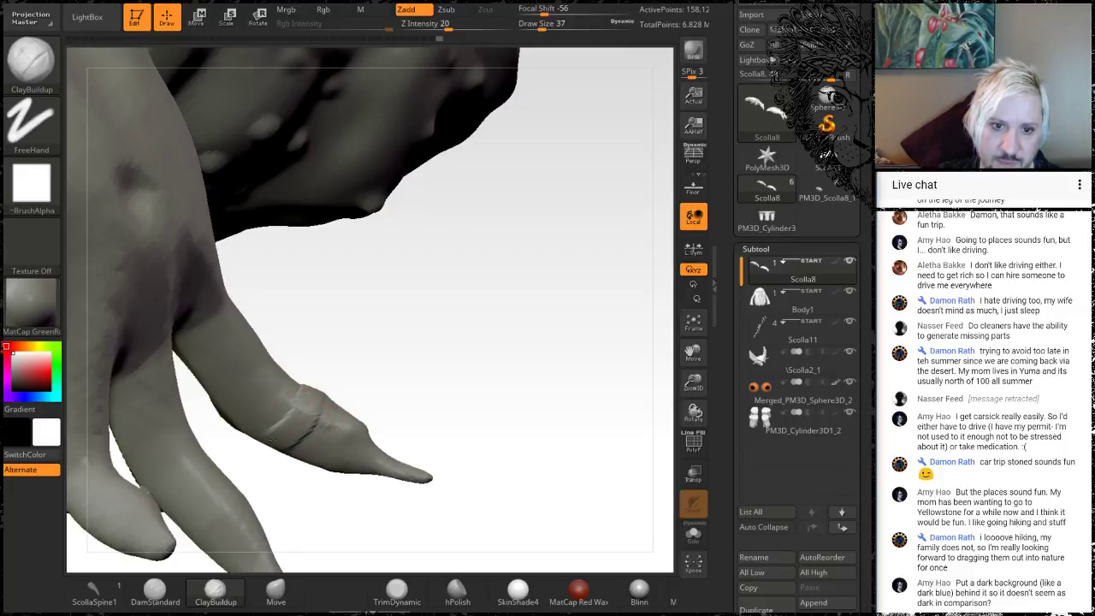
mouse_move(335, 394)
left_mouse_down()
mouse_move(297, 439)
mouse_move(309, 454)
left_mouse_up()
left_click_drag(363, 424, 322, 465)
left_click_drag(442, 356, 419, 402)
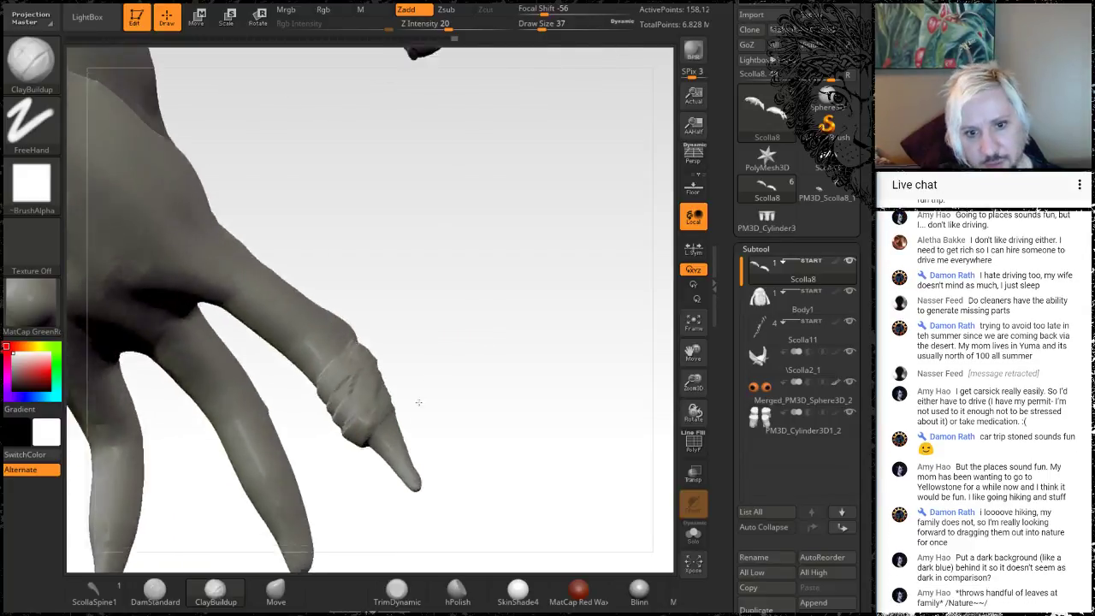
right_click_drag(418, 402, 374, 408)
left_click_drag(400, 412, 386, 365)
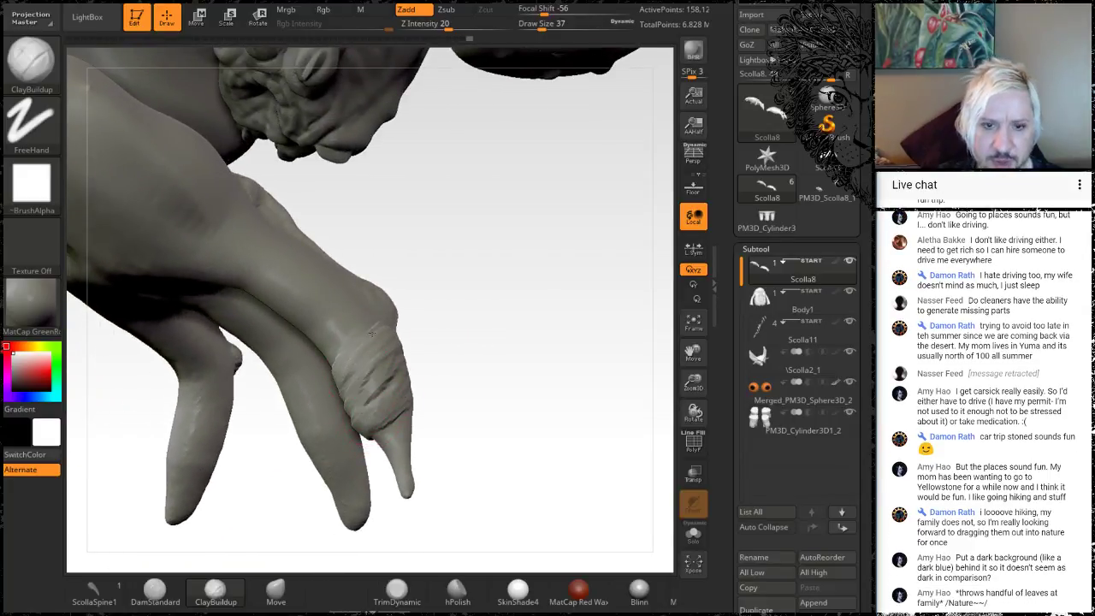
Step: Sculpt crosswise wrinkles along the inner finger's lower segment between the knuckle and the middle joint
mouse_move(461, 227)
right_mouse_down()
mouse_move(472, 237)
mouse_move(430, 246)
right_mouse_up()
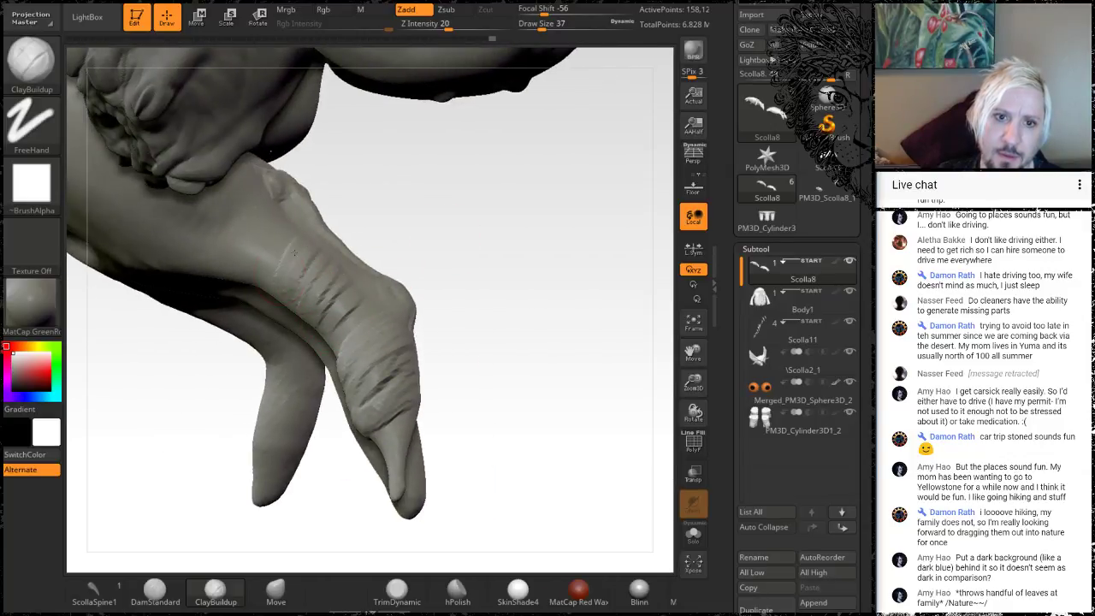
right_click_drag(465, 204, 344, 180)
mouse_move(205, 371)
right_mouse_down()
mouse_move(188, 212)
mouse_move(202, 227)
right_mouse_up()
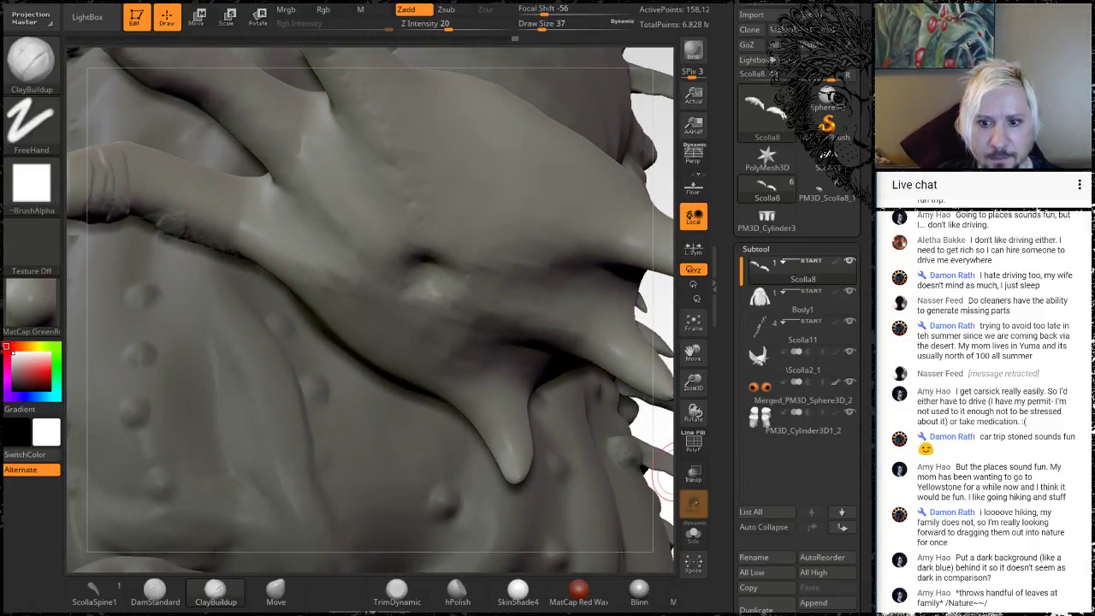
Step: Isolate the hand with Solo and continue the wrinkles across the palm side of the inner finger's lower segment
left_click(699, 538)
right_click_drag(158, 317, 322, 453, "alt")
left_click_drag(348, 358, 365, 309)
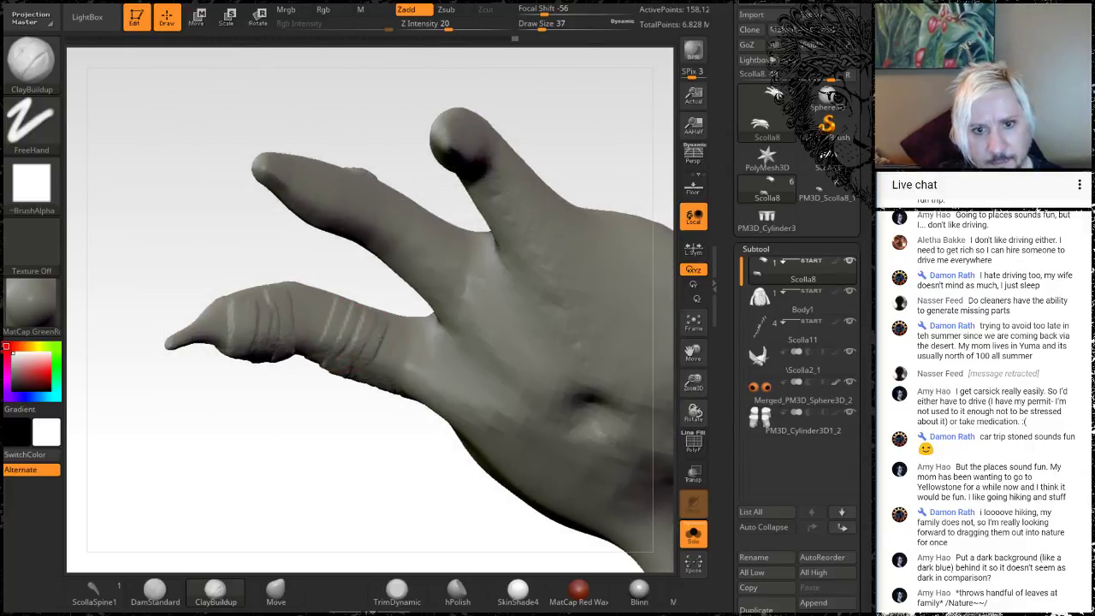
left_click_drag(363, 354, 377, 316)
left_click_drag(378, 364, 393, 322)
Step: Sculpt wrinkle bands around the lower segment of the middle finger on its palm side
mouse_move(282, 428)
right_mouse_down()
mouse_move(279, 474)
mouse_move(259, 460)
mouse_move(316, 420)
mouse_move(376, 421)
mouse_move(359, 410)
mouse_move(374, 396)
mouse_move(348, 421)
mouse_move(350, 438)
mouse_move(359, 418)
mouse_move(350, 452)
mouse_move(308, 410)
mouse_move(354, 367)
mouse_move(378, 394)
mouse_move(379, 381)
mouse_move(339, 385)
mouse_move(303, 420)
right_mouse_up()
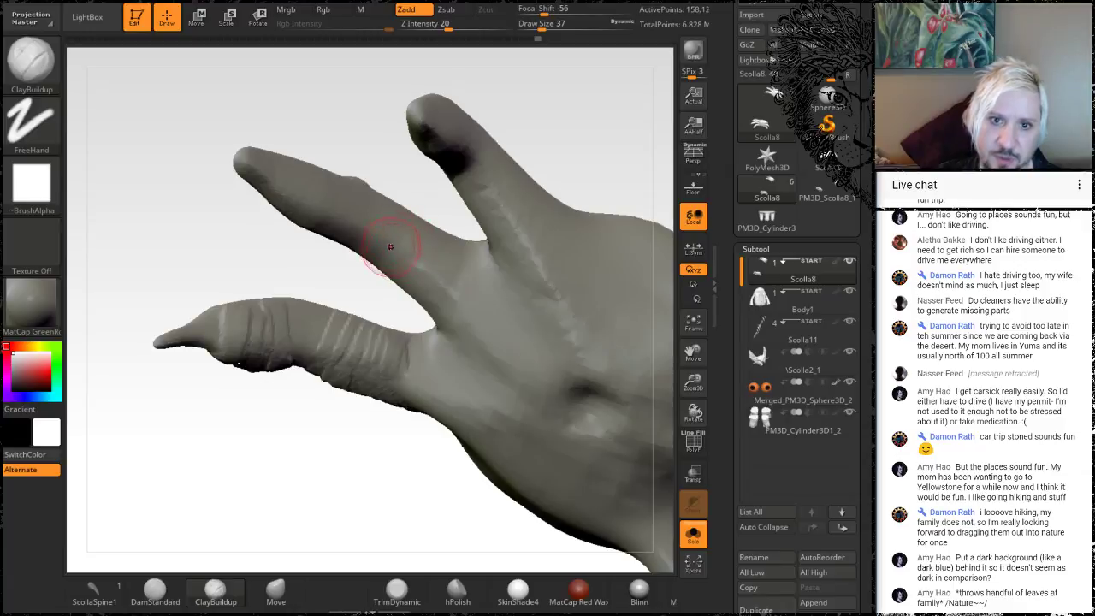
right_click_drag(407, 208, 424, 255)
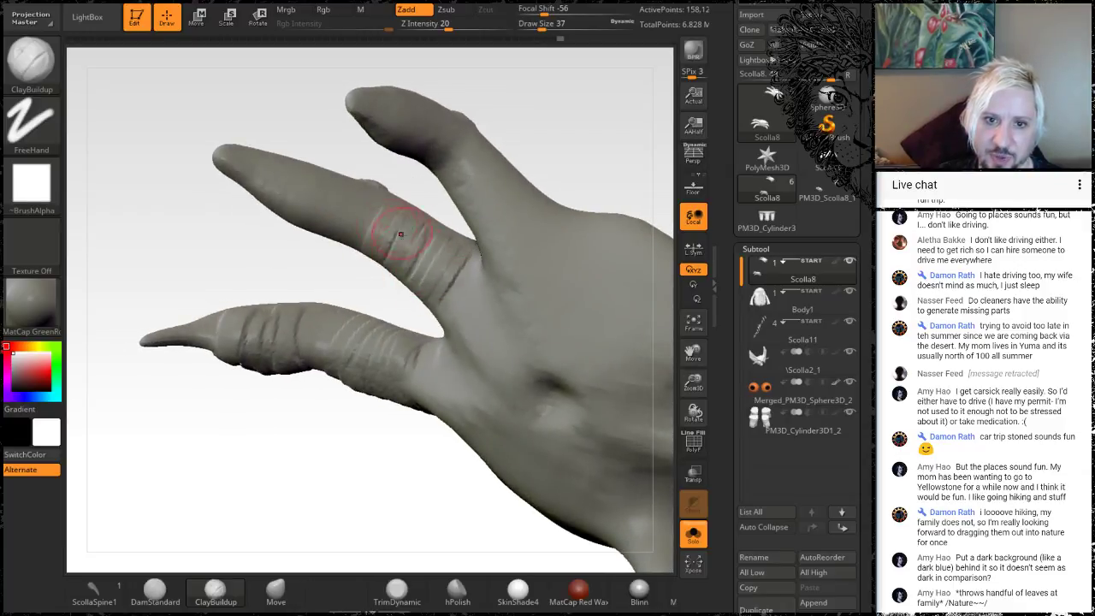
right_click_drag(400, 234, 385, 260)
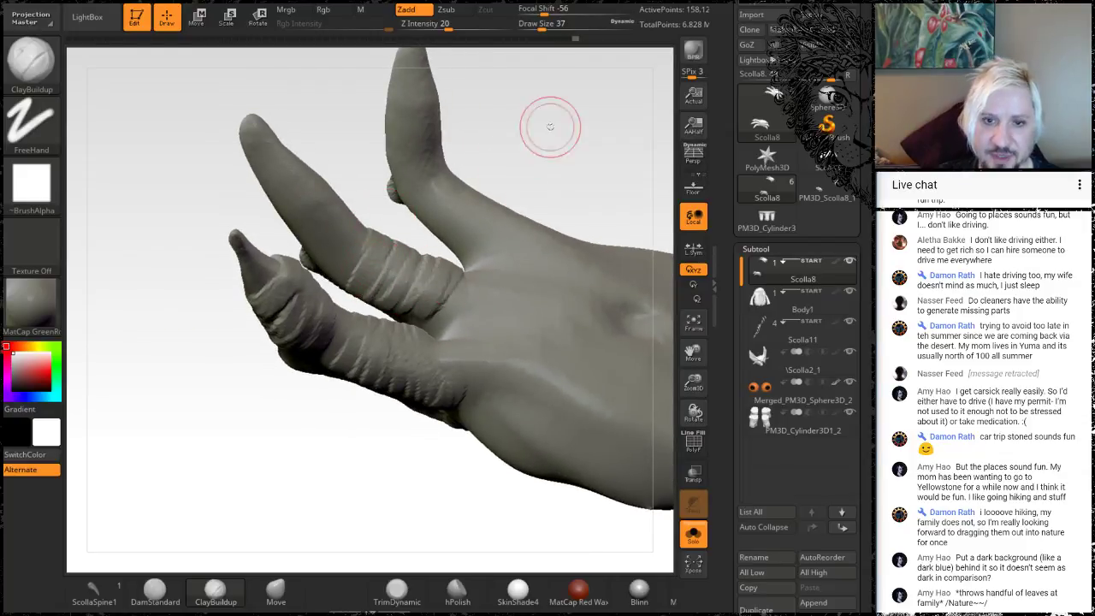
Step: Sculpt wrinkle bands around the base of the outer finger on its palm side
right_click_drag(548, 123, 517, 162)
key("shift")
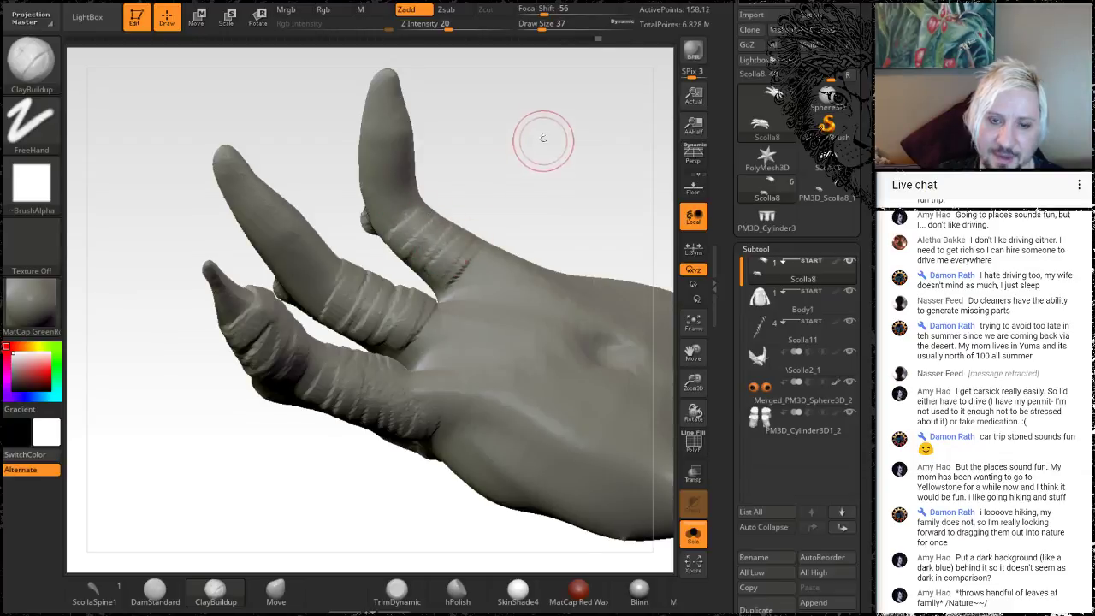
mouse_move(542, 140)
right_mouse_down()
mouse_move(496, 246)
mouse_move(479, 244)
right_mouse_up()
mouse_move(473, 246)
left_mouse_down()
mouse_move(528, 214)
mouse_move(521, 197)
left_mouse_up()
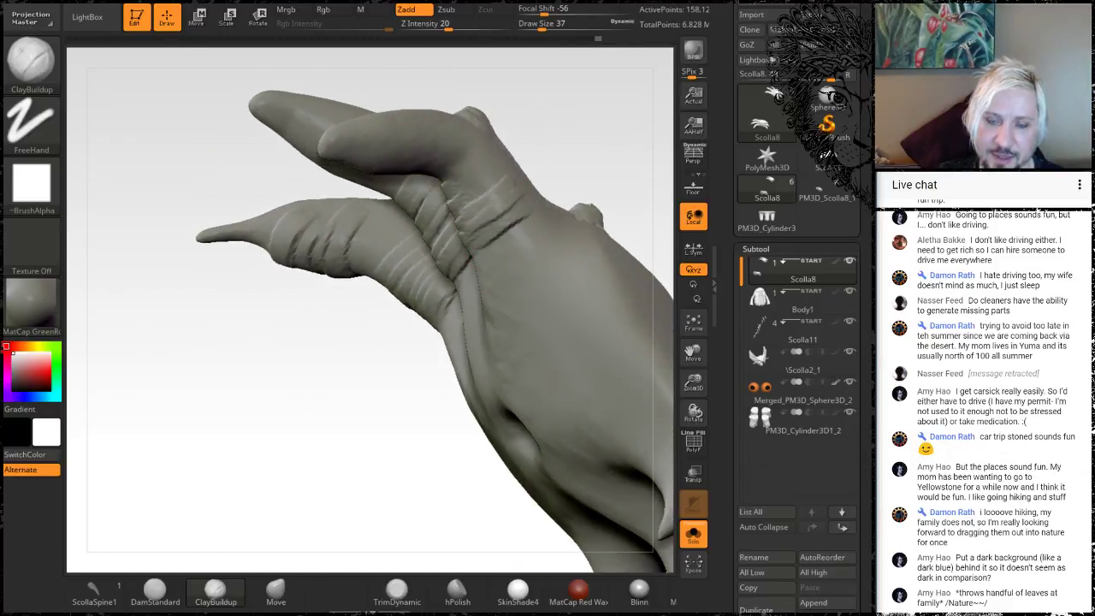
Step: Sculpt wrinkle bands around the upper segments of the middle and outer fingers on their palm side
mouse_move(459, 215)
left_mouse_down()
mouse_move(509, 183)
mouse_move(494, 170)
left_mouse_up()
mouse_move(587, 111)
left_mouse_down()
mouse_move(532, 222)
mouse_move(530, 137)
left_mouse_up()
right_click_drag(529, 137, 400, 278)
left_click_drag(405, 305, 405, 246)
right_click_drag(454, 122, 413, 295)
right_click_drag(240, 415, 274, 279)
mouse_move(272, 279)
left_mouse_down()
mouse_move(274, 317)
mouse_move(224, 292)
left_mouse_up()
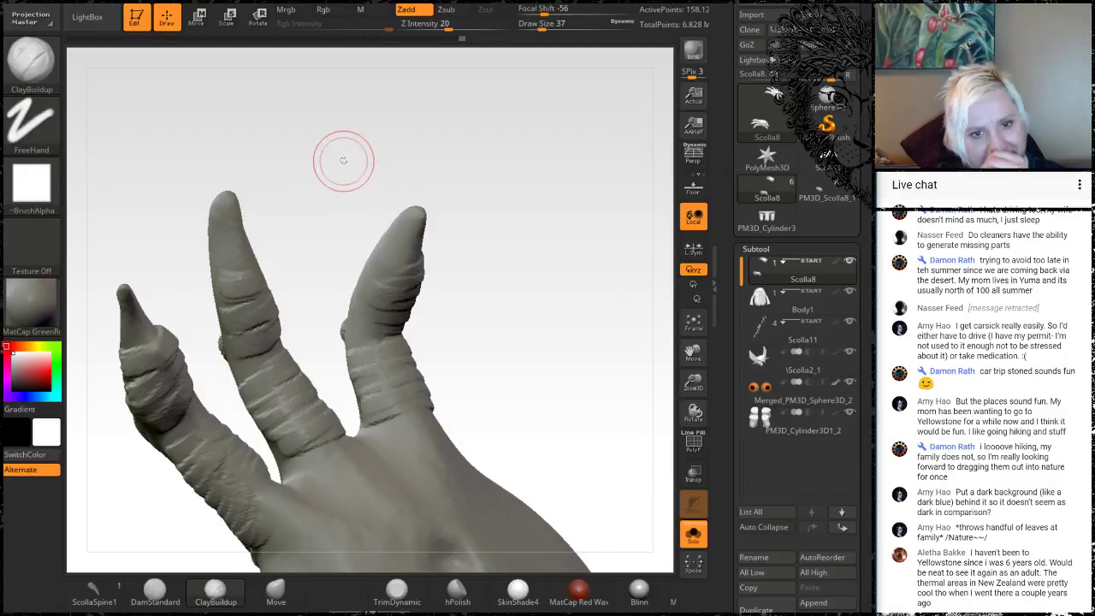
Step: Build up the tendon ridge on the back of the outer finger from knuckle to middle joint and smooth it
mouse_move(343, 161)
left_mouse_down()
mouse_move(281, 257)
mouse_move(277, 235)
left_mouse_up()
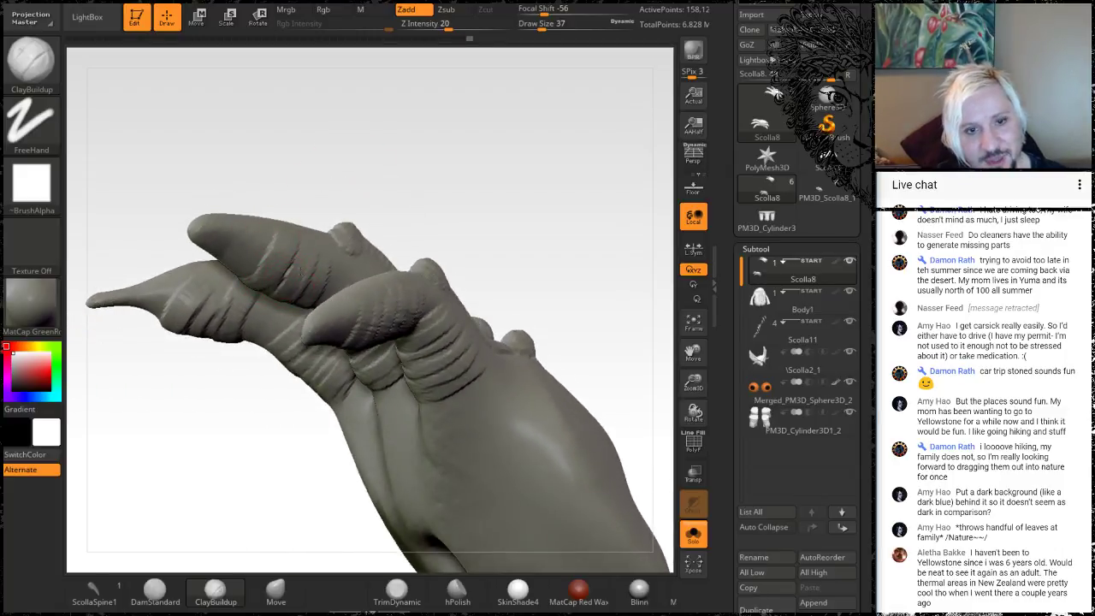
right_click_drag(419, 110, 362, 157)
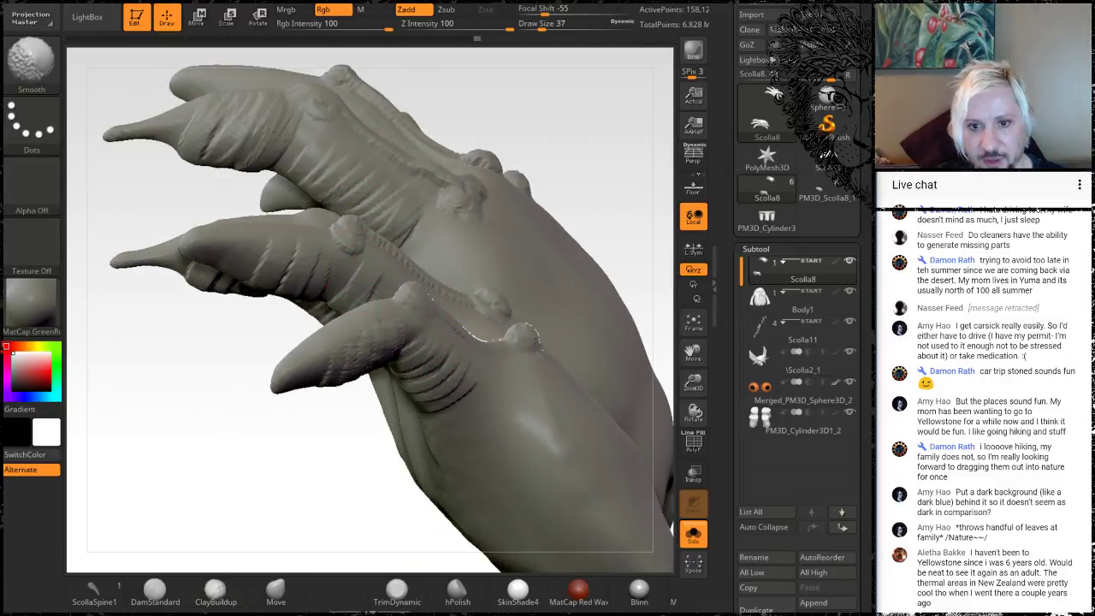
mouse_move(599, 147)
left_mouse_down()
mouse_move(604, 238)
mouse_move(495, 359)
left_mouse_up()
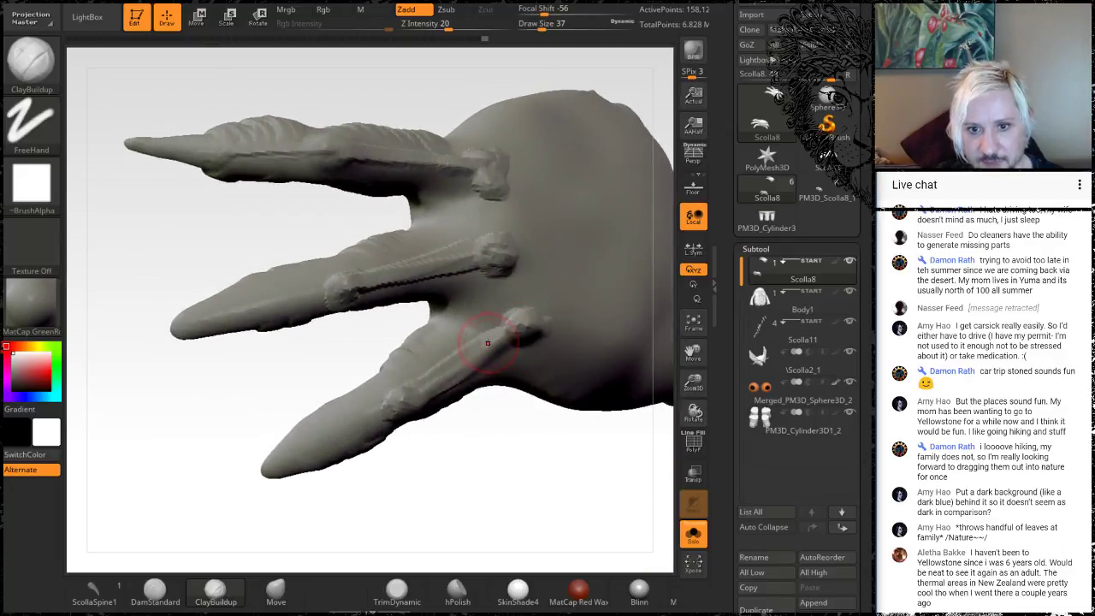
mouse_move(489, 448)
left_mouse_down()
mouse_move(500, 359)
mouse_move(479, 402)
mouse_move(510, 337)
mouse_move(437, 356)
left_mouse_up()
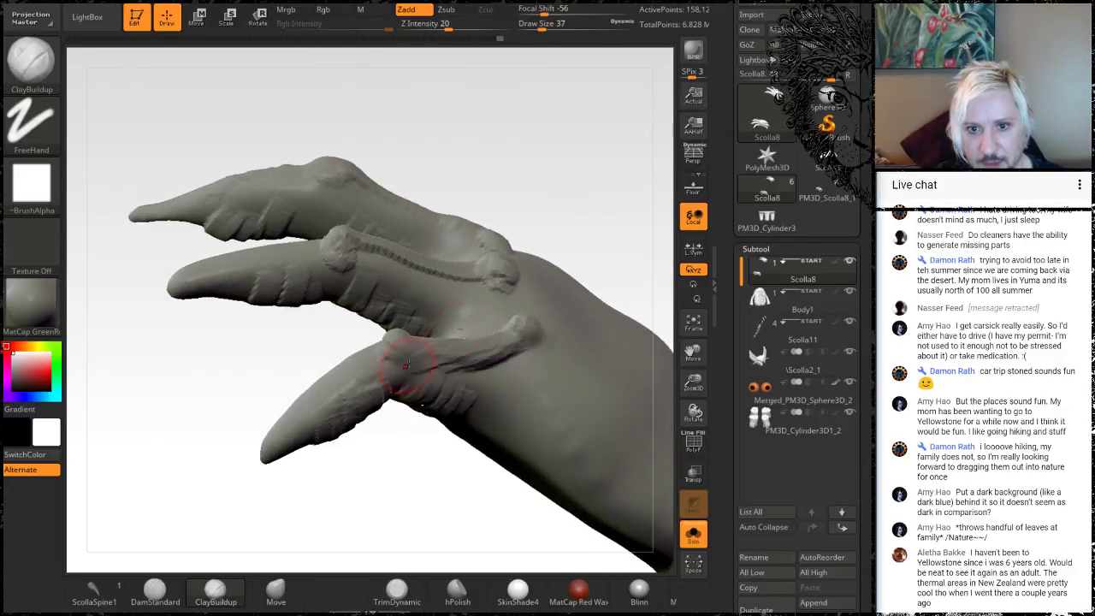
left_click_drag(587, 170, 570, 267)
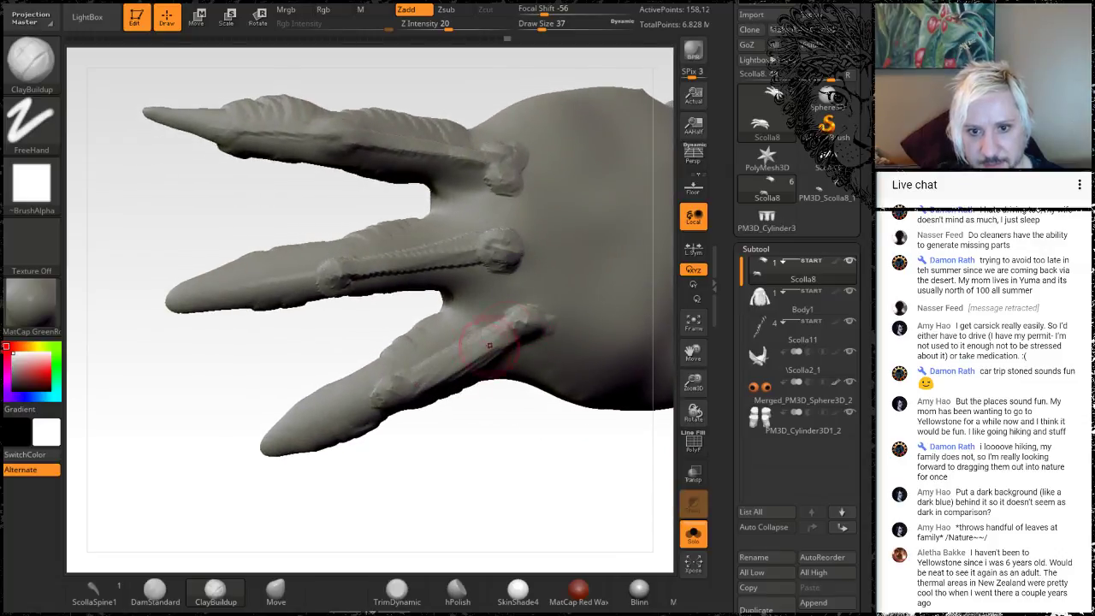
key("shift")
mouse_move(474, 460)
left_mouse_down()
mouse_move(479, 329)
mouse_move(479, 420)
mouse_move(376, 248)
left_mouse_up()
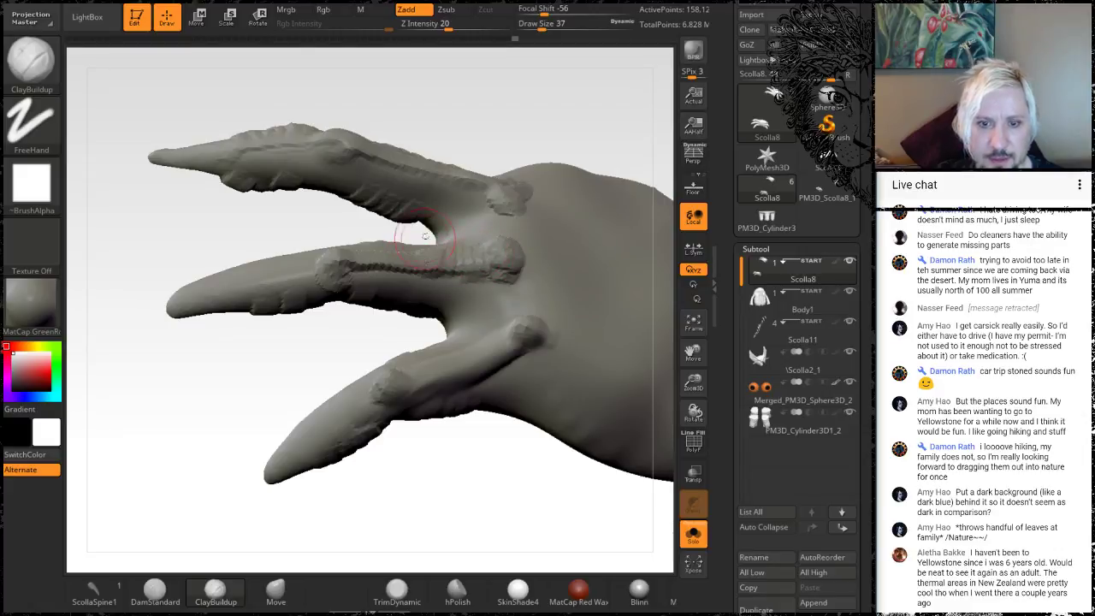
Step: Thicken the tendon ridge along the back of the middle finger between its knuckle and middle joint with ClayBuildup
left_click_drag(487, 108, 434, 374)
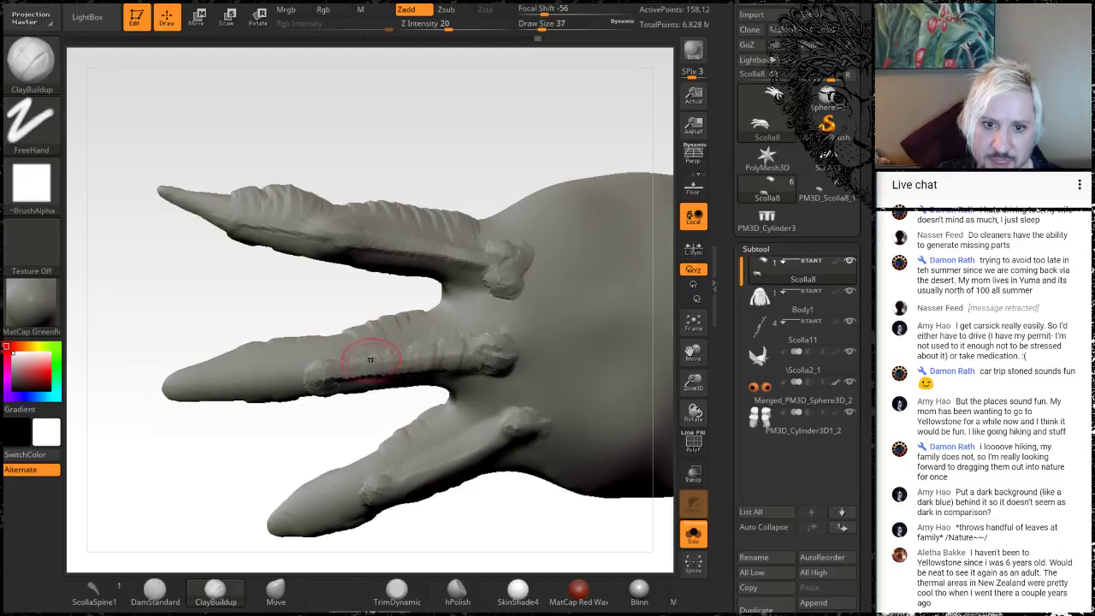
left_click_drag(274, 455, 497, 401)
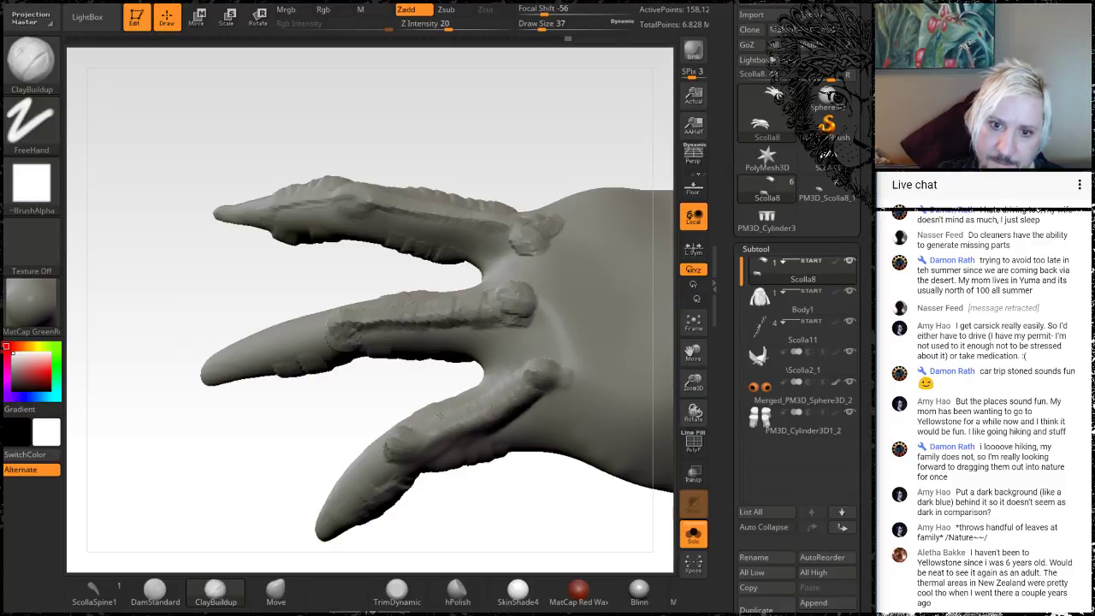
left_click_drag(426, 431, 402, 414)
left_click_drag(281, 449, 334, 414)
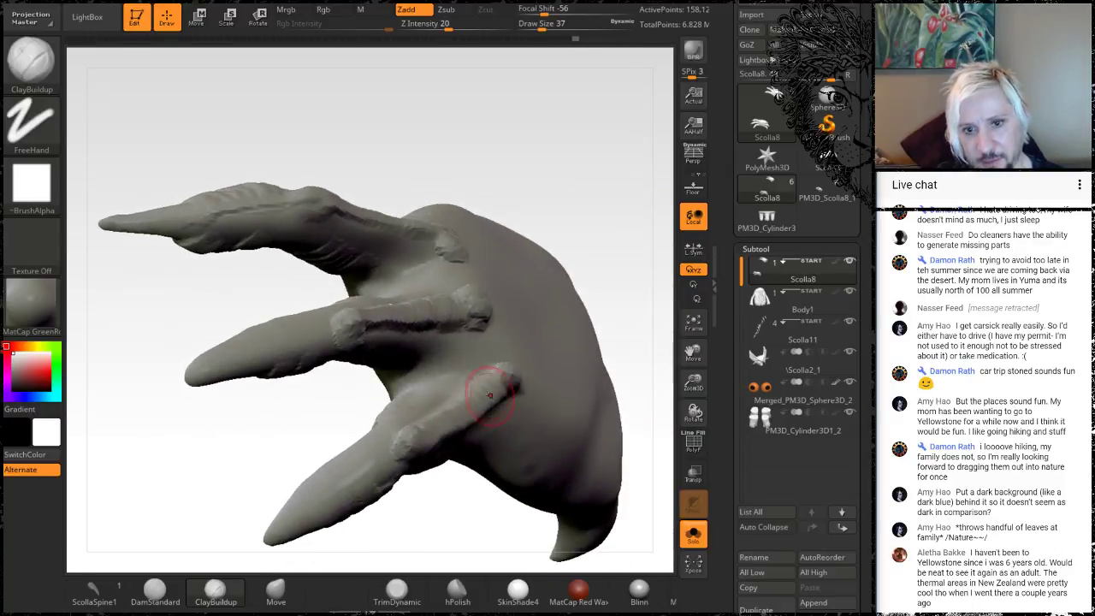
Step: Smooth the knuckles, joints and tendon ridges along the backs of all three fingers
left_click_drag(476, 402, 516, 353, "shift")
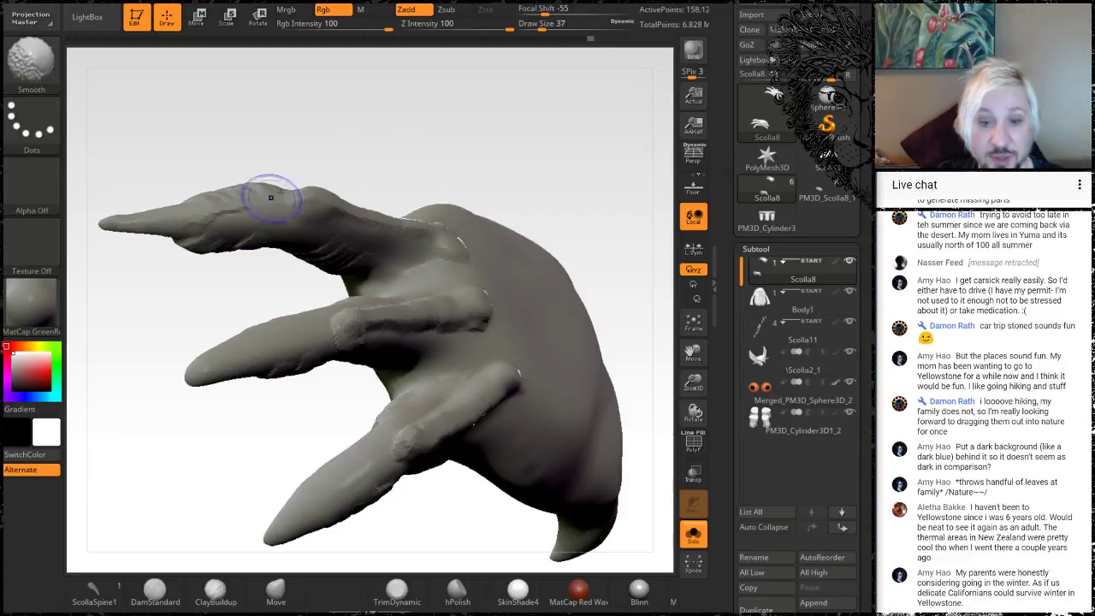
mouse_move(491, 117)
left_mouse_down()
mouse_move(458, 181)
mouse_move(403, 218)
left_mouse_up()
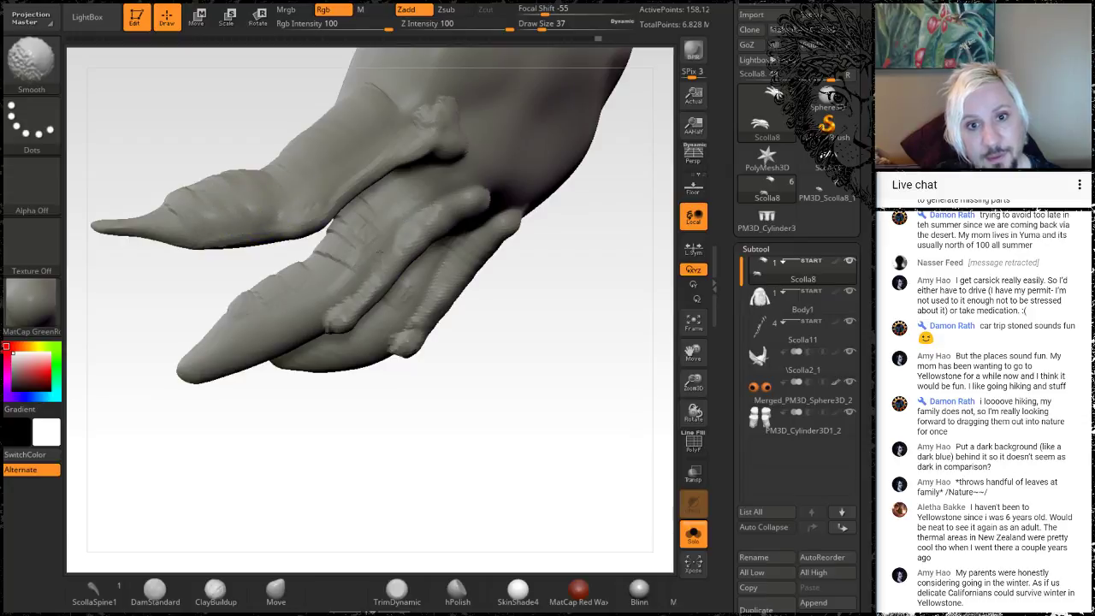
left_click_drag(430, 460, 394, 444)
left_click_drag(473, 485, 394, 423)
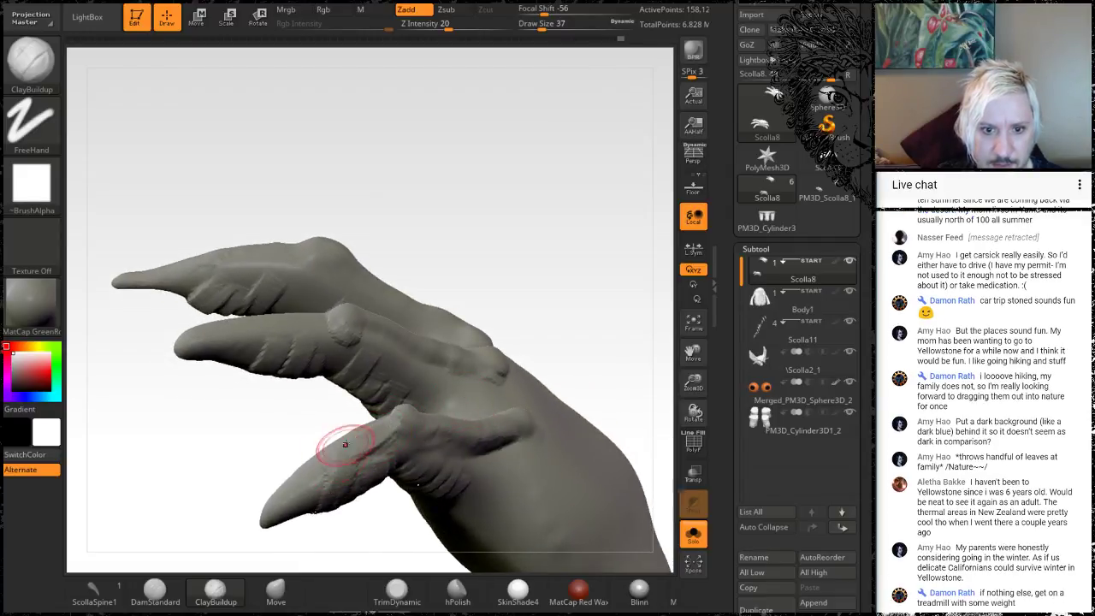
Step: Sculpt folds and wrinkles across the back and side of the outer finger's upper segment, leaving the claw smooth
left_click_drag(289, 457, 261, 456)
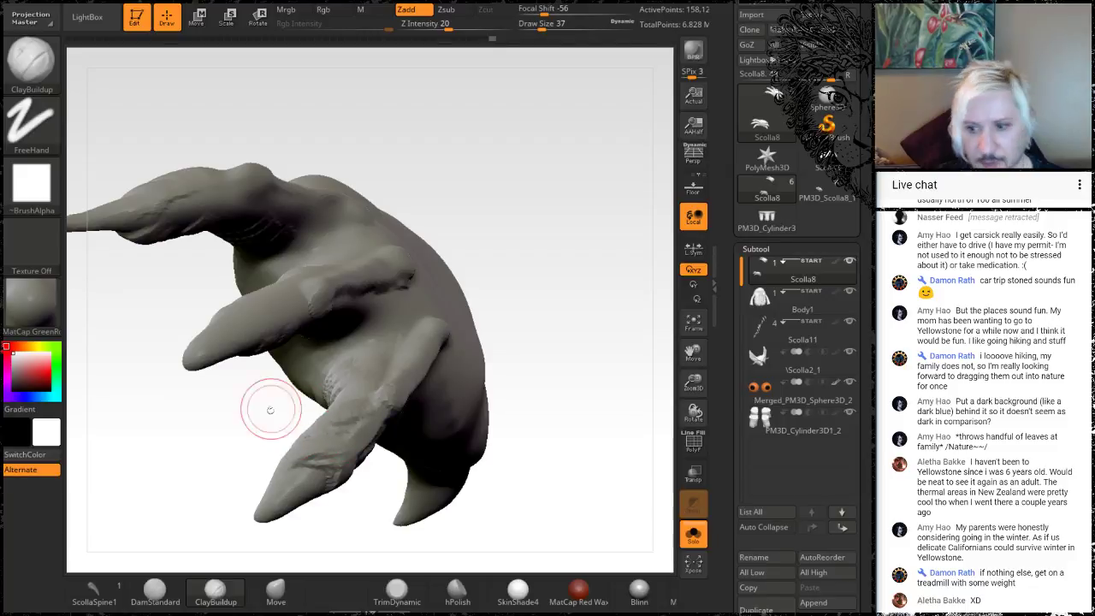
mouse_move(578, 348)
left_mouse_down()
mouse_move(553, 266)
mouse_move(430, 225)
left_mouse_up()
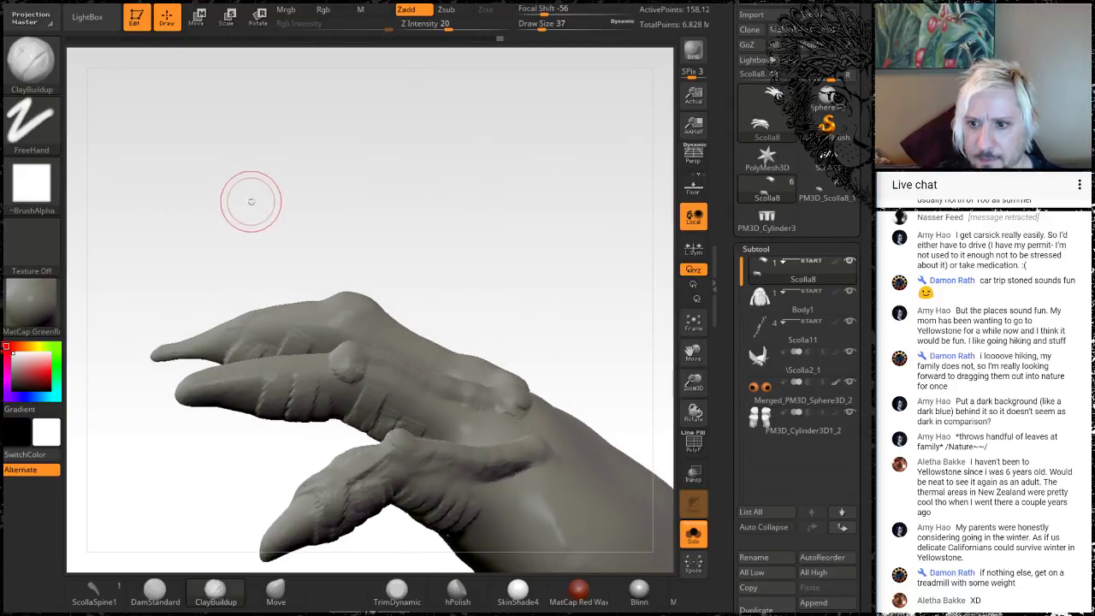
left_click_drag(252, 202, 371, 129, "alt")
mouse_move(220, 393)
left_mouse_down()
mouse_move(188, 362)
mouse_move(214, 391)
left_mouse_up()
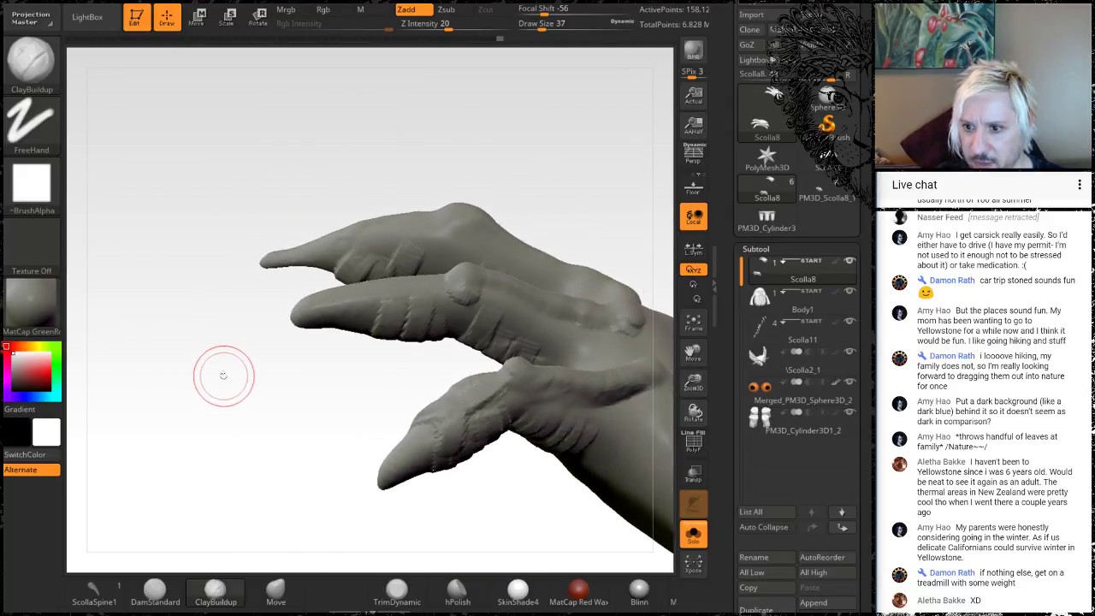
mouse_move(257, 396)
left_mouse_down()
mouse_move(227, 436)
mouse_move(223, 394)
mouse_move(225, 415)
mouse_move(256, 357)
mouse_move(240, 362)
mouse_move(253, 389)
left_mouse_up()
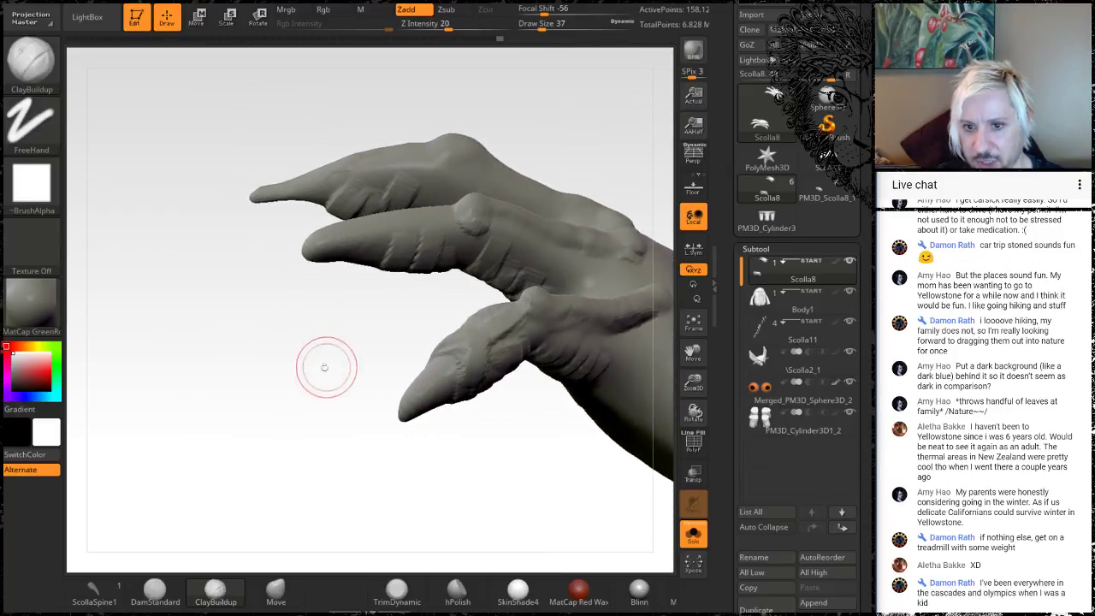
Step: Add crosswise wrinkles along the sides of the outer finger's lower segment and around its tip below the claw
mouse_move(324, 367)
left_mouse_down()
mouse_move(384, 487)
mouse_move(369, 437)
left_mouse_up()
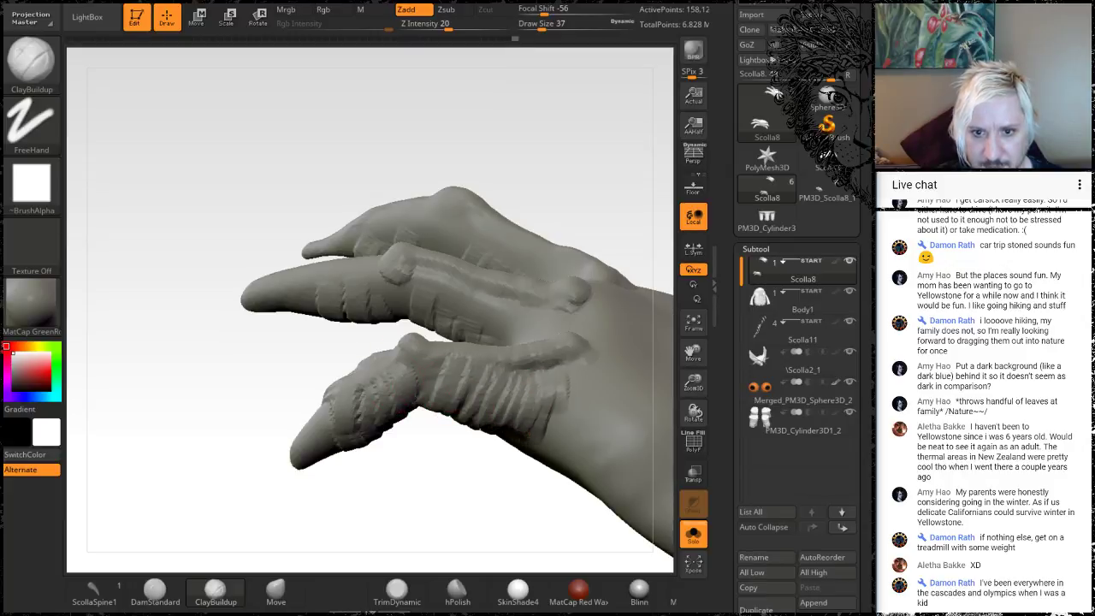
left_click_drag(414, 471, 504, 349)
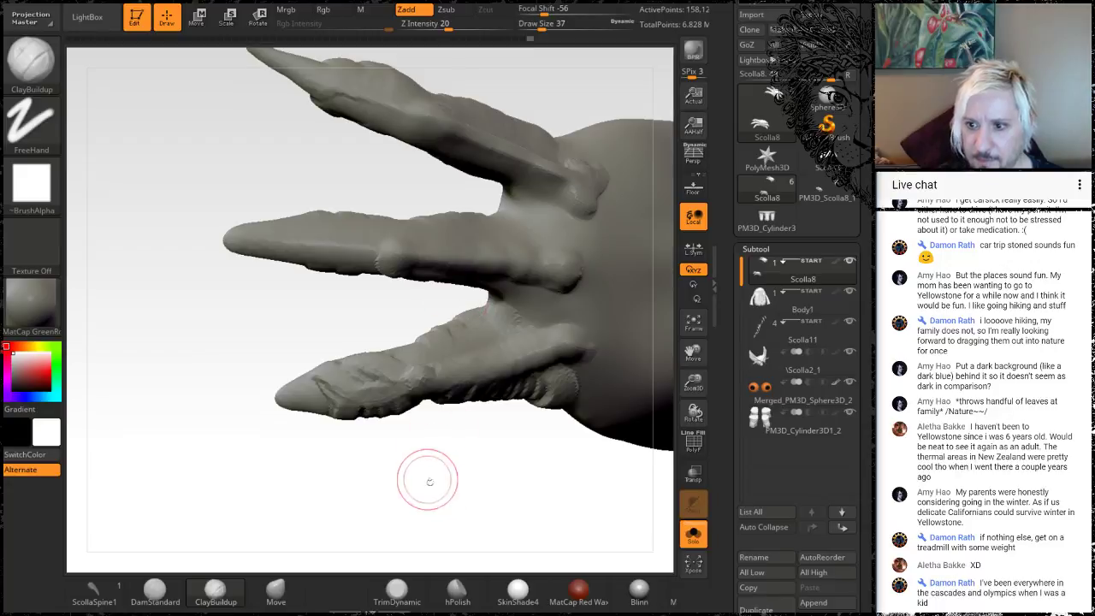
mouse_move(430, 482)
left_mouse_down()
mouse_move(434, 491)
mouse_move(374, 464)
mouse_move(384, 479)
mouse_move(407, 465)
mouse_move(407, 387)
left_mouse_up()
left_click_drag(427, 450, 428, 404)
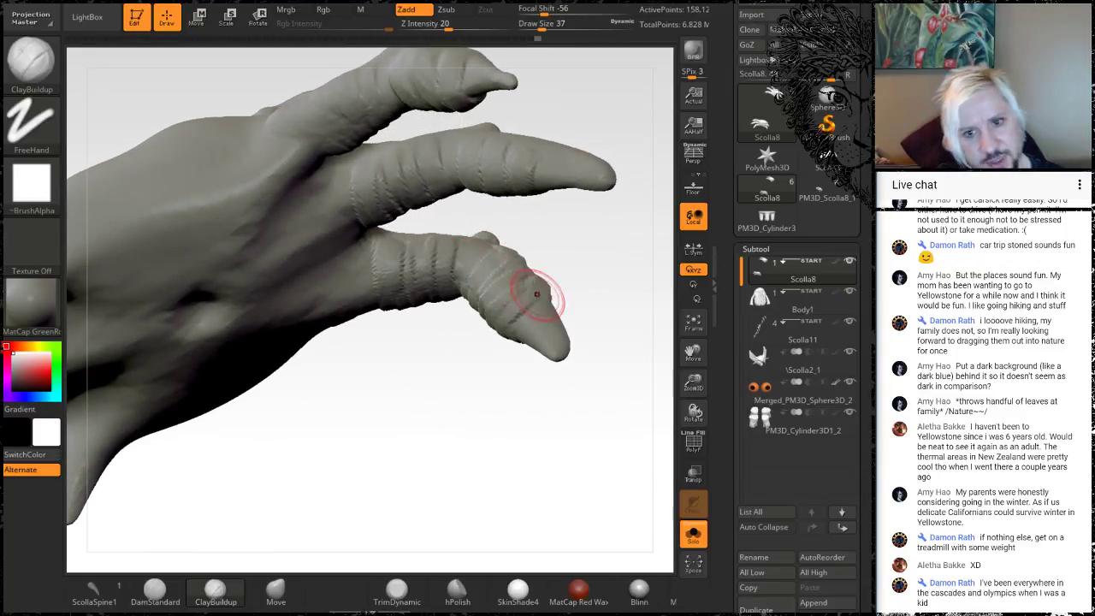
Step: Sculpt wrinkle bands across the side and back of the middle finger's upper segment up to the claw
left_click_drag(587, 232, 539, 269)
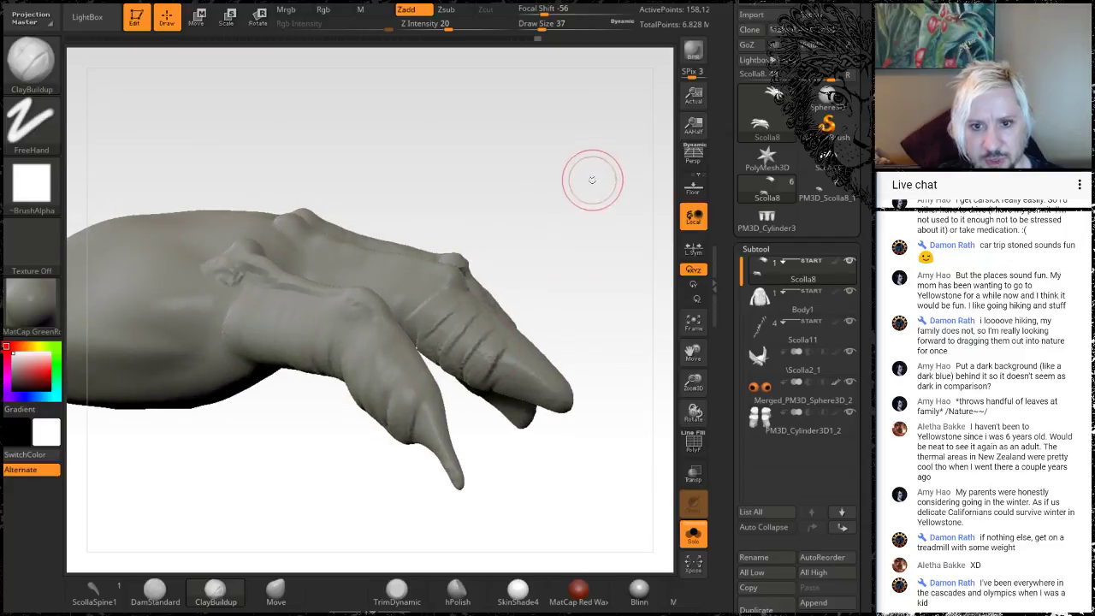
left_click_drag(593, 180, 471, 330)
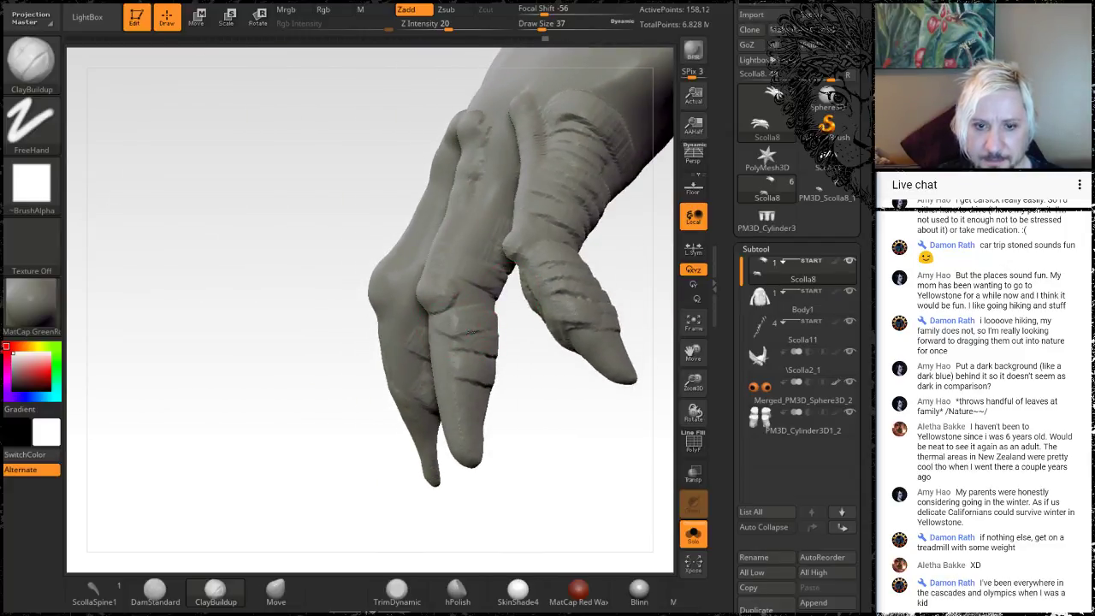
left_click_drag(545, 401, 419, 397)
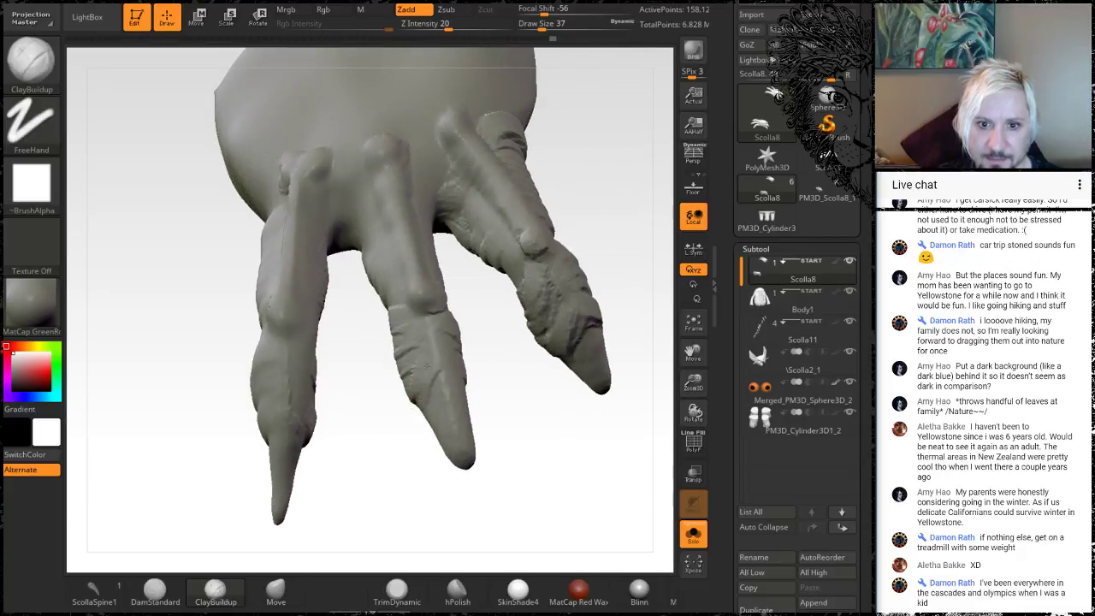
Step: Sculpt diagonal wrinkles around the inner finger's upper segment between the middle joint and the claw
left_click_drag(514, 388, 447, 387)
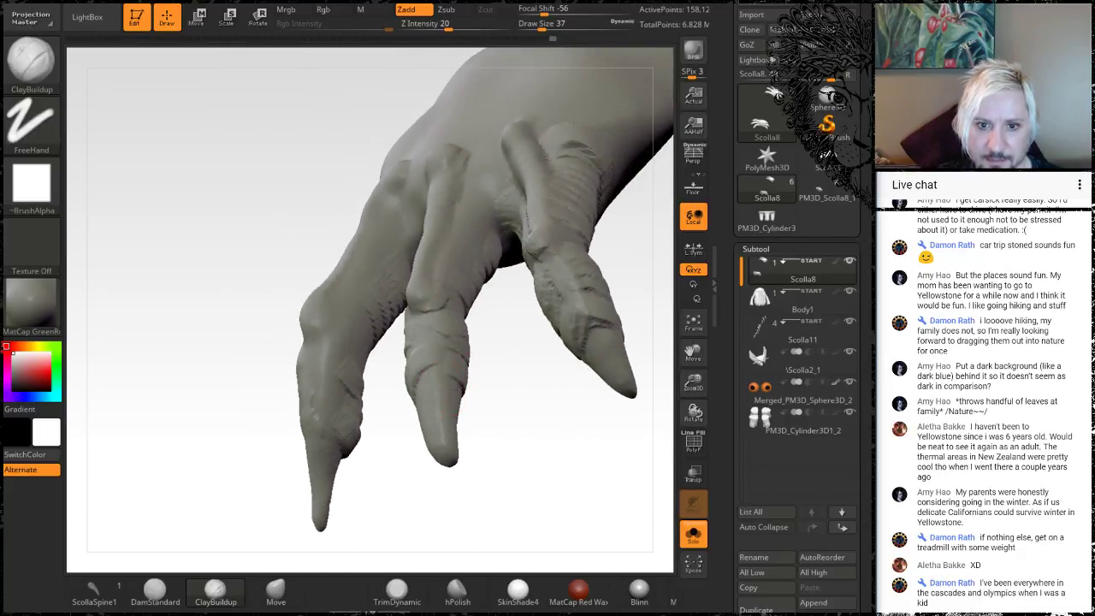
left_click_drag(415, 332, 343, 442)
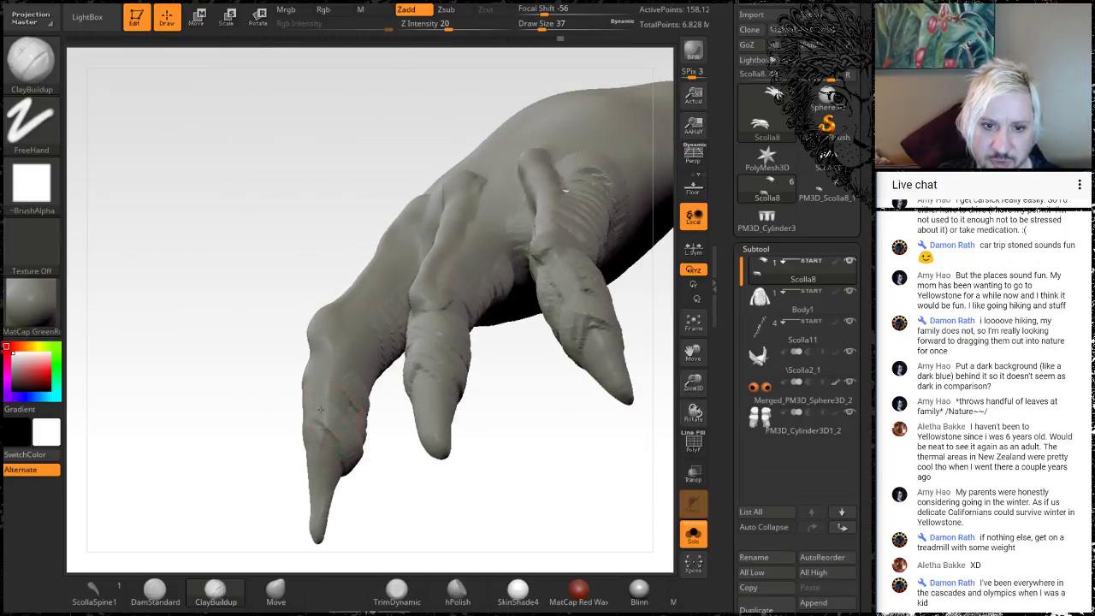
left_click_drag(245, 454, 394, 442)
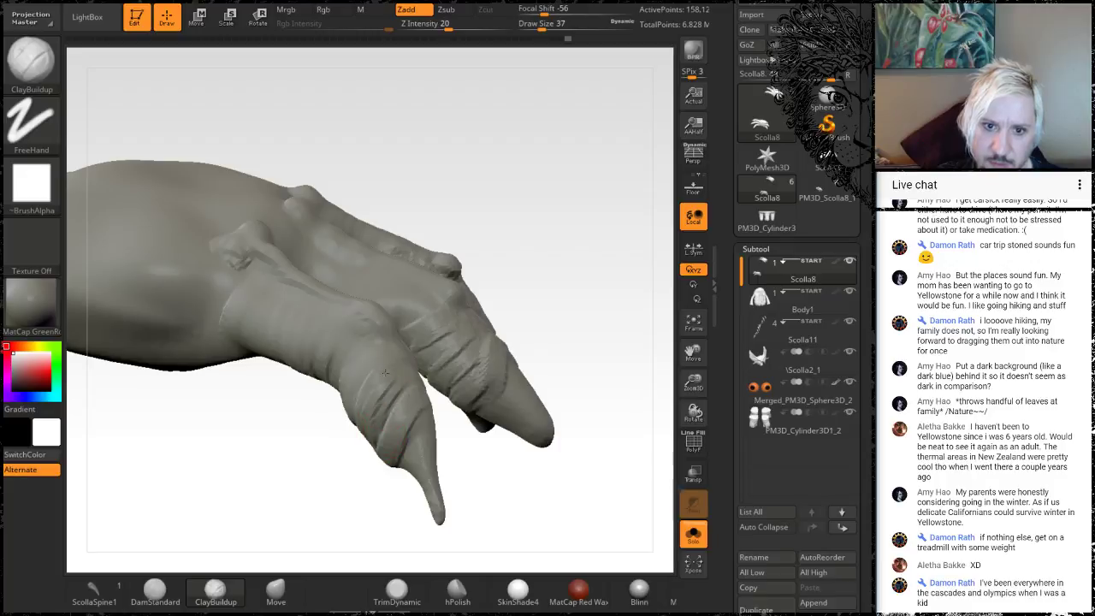
Step: Carry the crosswise wrinkles over the sides of the middle and inner fingers' lower segments beside the tendons
left_click_drag(552, 192, 444, 363)
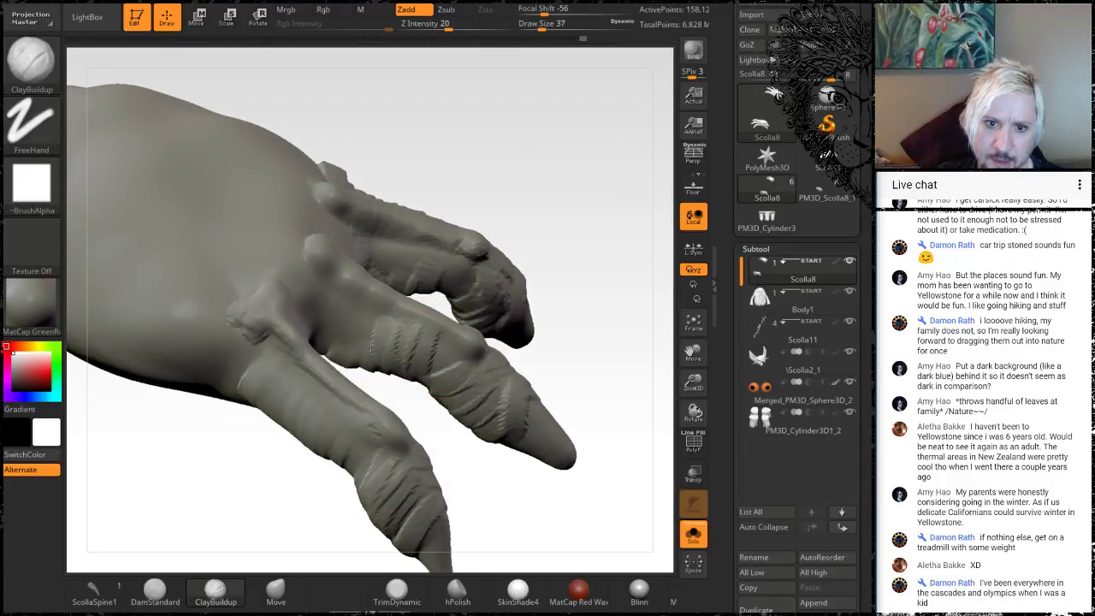
left_click_drag(531, 141, 480, 236)
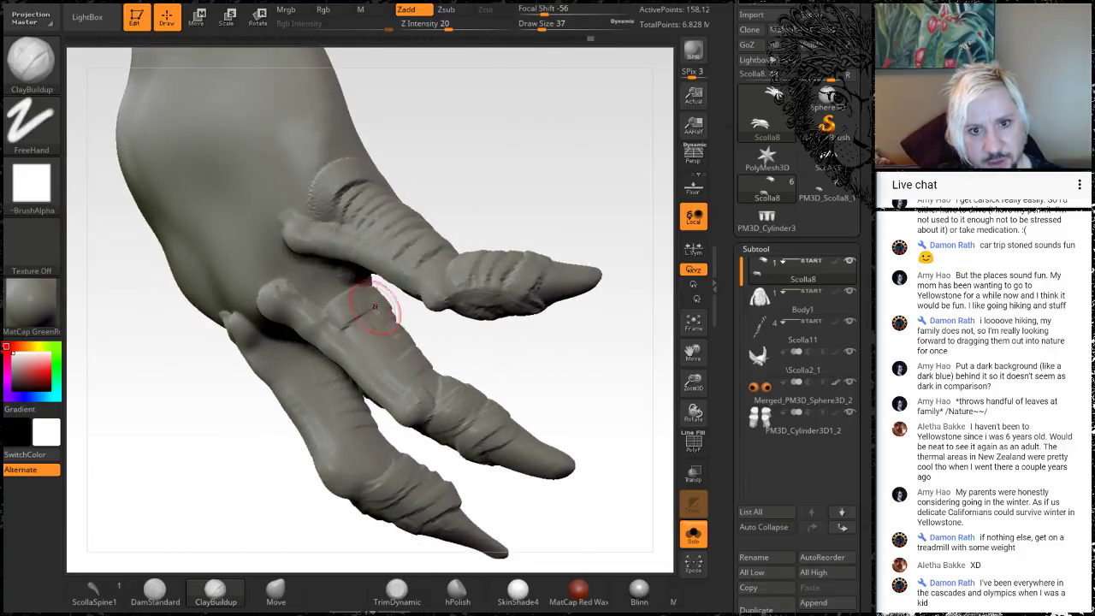
left_click_drag(387, 334, 422, 345)
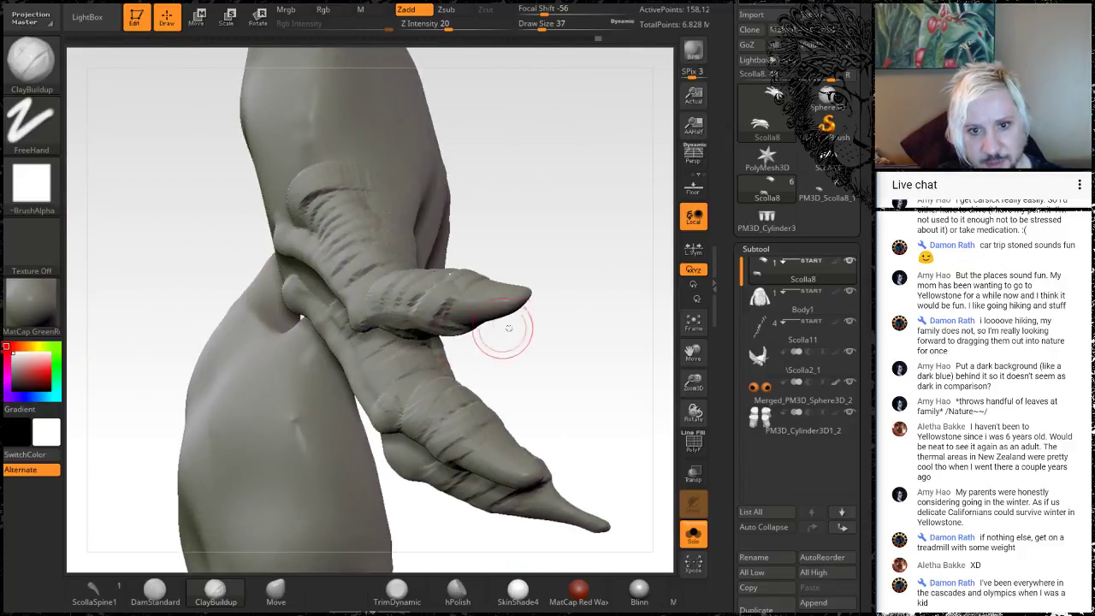
left_click_drag(508, 327, 393, 377)
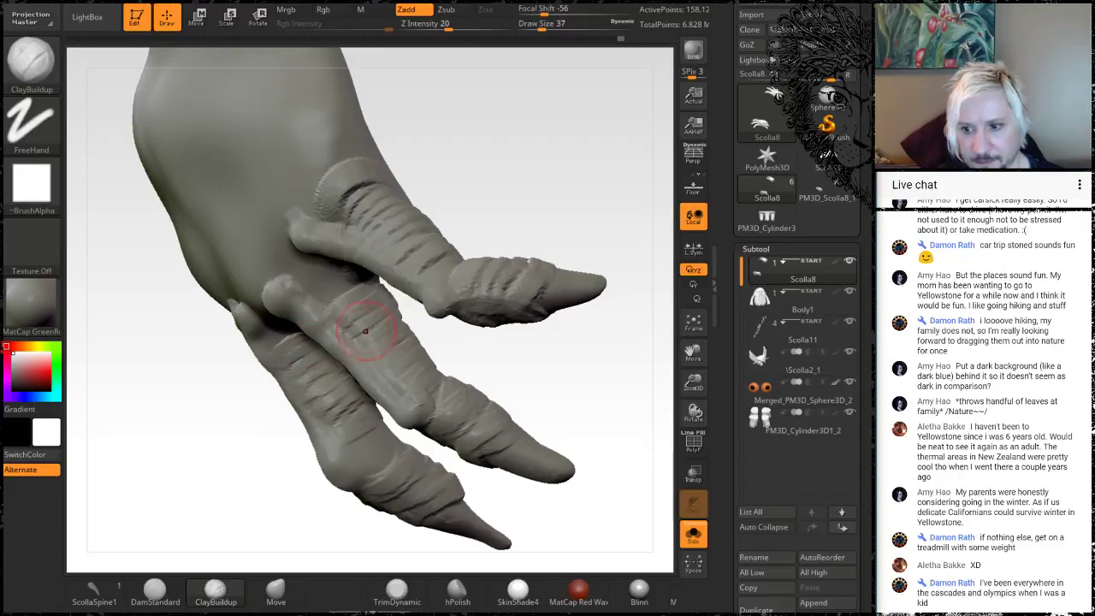
Step: Soften the new wrinkles on the inner and middle fingers with the Smooth brush
mouse_move(614, 439)
left_mouse_down()
mouse_move(639, 416)
mouse_move(560, 348)
mouse_move(560, 450)
mouse_move(542, 460)
mouse_move(553, 475)
mouse_move(532, 469)
mouse_move(536, 459)
left_mouse_up()
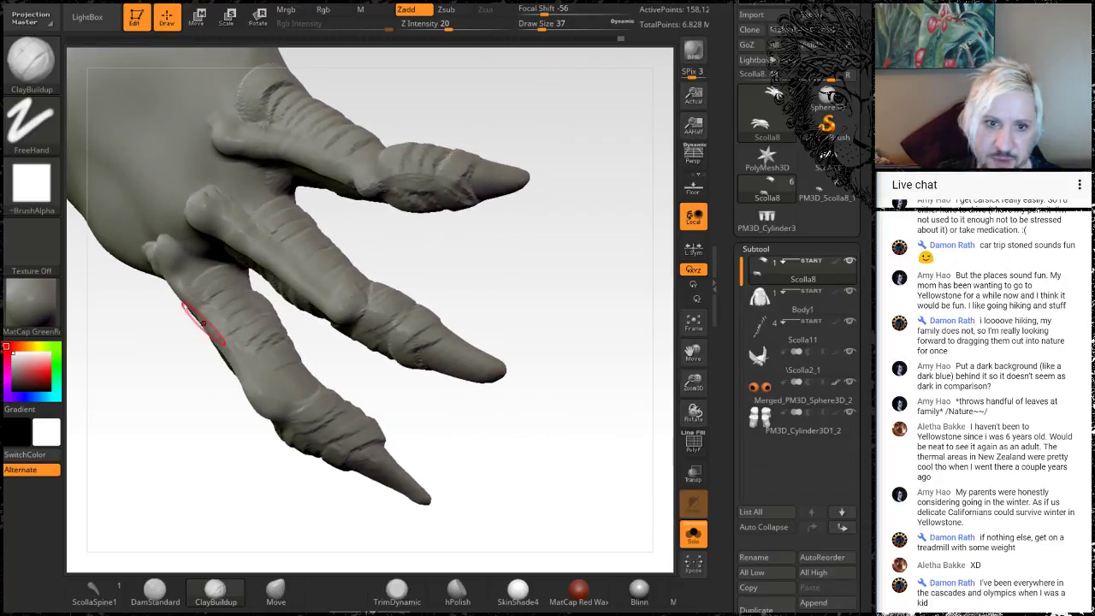
key("shift")
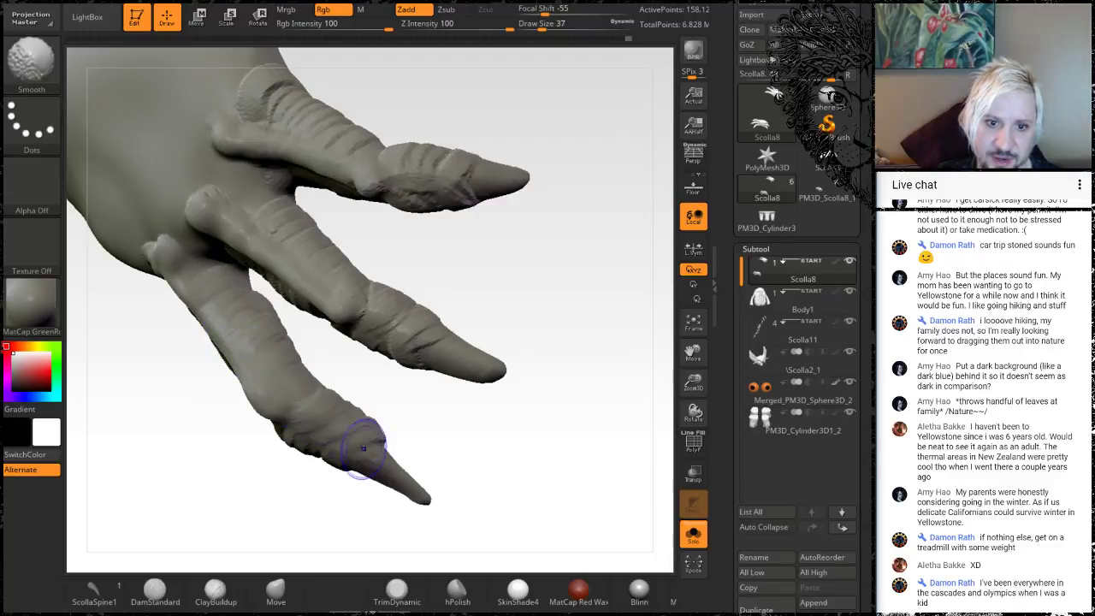
mouse_move(412, 411)
left_mouse_down()
mouse_move(375, 398)
mouse_move(360, 408)
left_mouse_up()
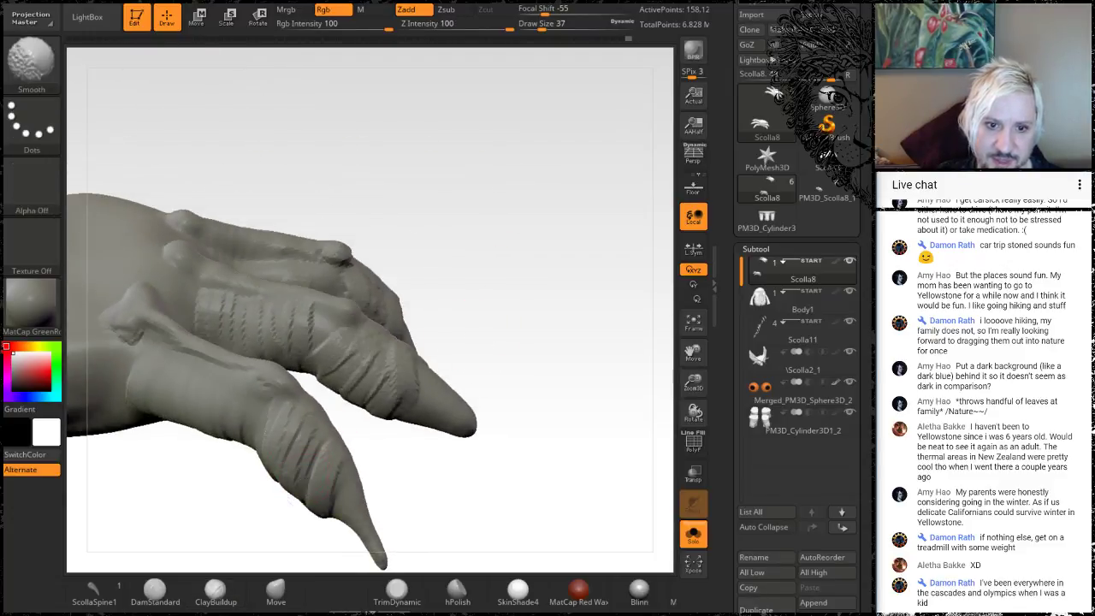
left_click_drag(439, 495, 451, 452)
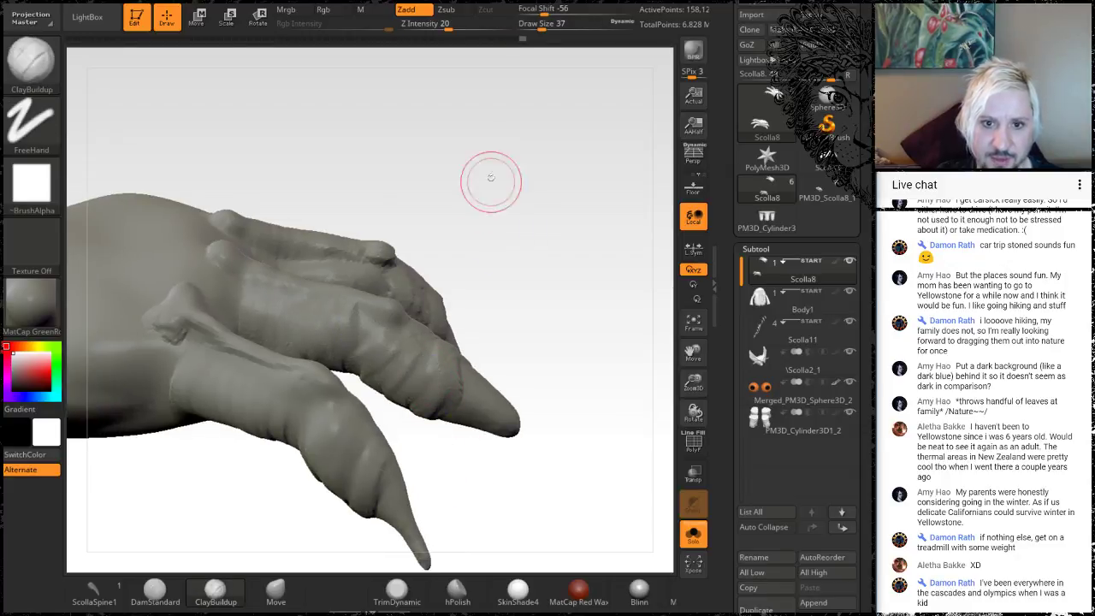
left_click_drag(489, 179, 465, 379)
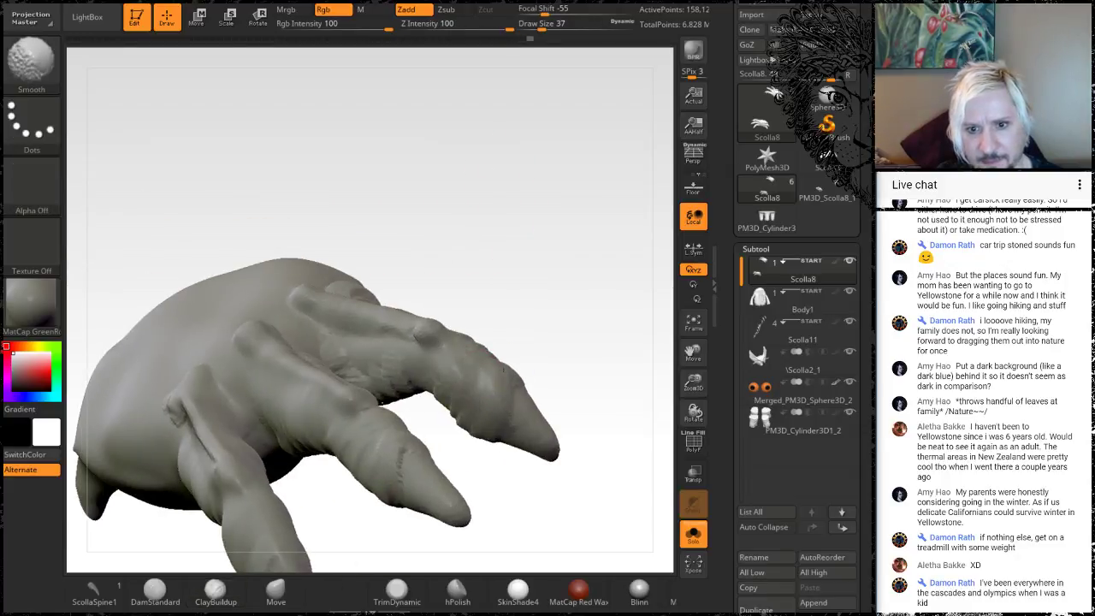
Step: Soften the crosswise wrinkles around the outer finger's upper and lower segments with the Smooth brush
mouse_move(545, 253)
left_mouse_down()
mouse_move(592, 239)
mouse_move(531, 225)
mouse_move(508, 262)
mouse_move(513, 282)
mouse_move(496, 285)
left_mouse_up()
key("shift")
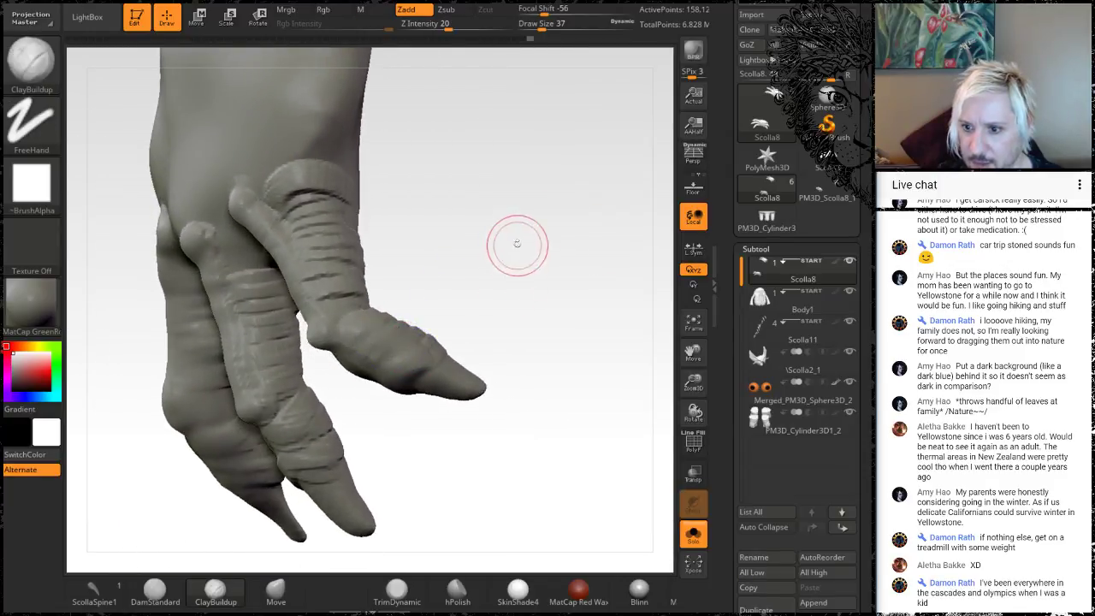
mouse_move(513, 245)
left_mouse_down()
mouse_move(499, 252)
mouse_move(490, 288)
mouse_move(430, 333)
left_mouse_up()
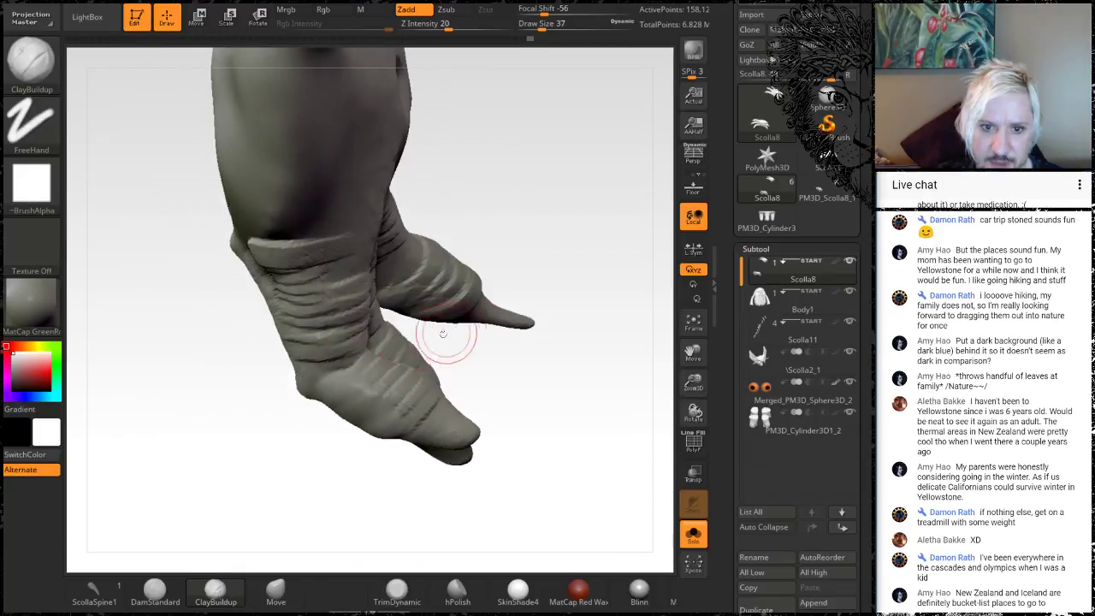
key("shift")
left_click_drag(527, 337, 316, 381)
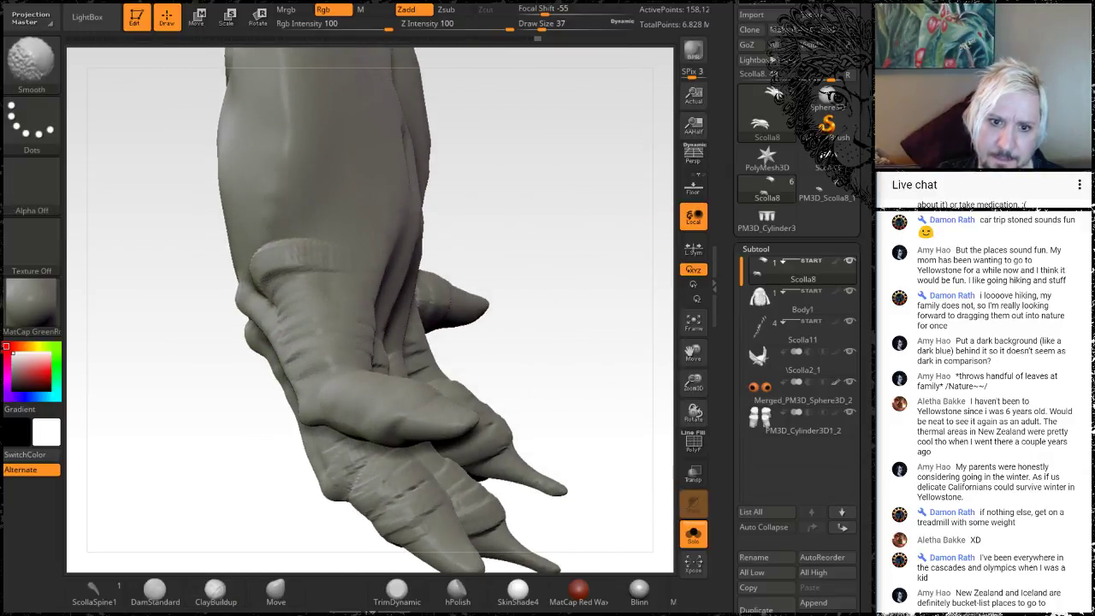
left_click_drag(531, 193, 493, 192)
key("shift")
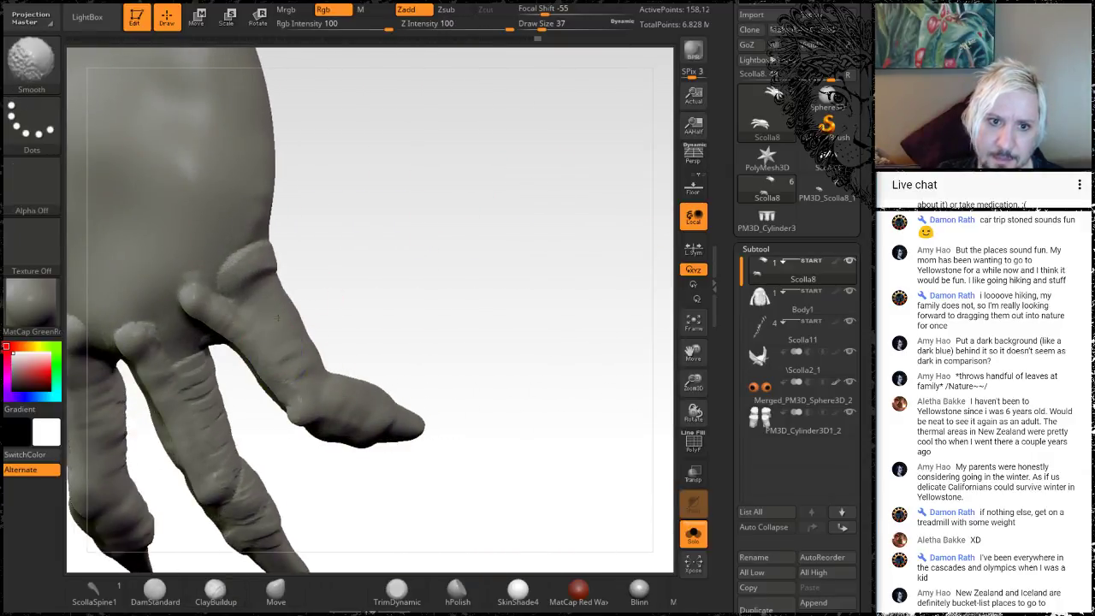
Step: Smooth the remaining rough wrinkles between the fingers and along their sides and undersides
mouse_move(471, 281)
left_mouse_down()
mouse_move(462, 335)
mouse_move(411, 320)
mouse_move(512, 289)
mouse_move(499, 237)
mouse_move(508, 232)
mouse_move(517, 282)
mouse_move(511, 232)
mouse_move(506, 259)
mouse_move(487, 194)
mouse_move(506, 296)
mouse_move(497, 287)
left_mouse_up()
left_click_drag(343, 327, 360, 343, "shift")
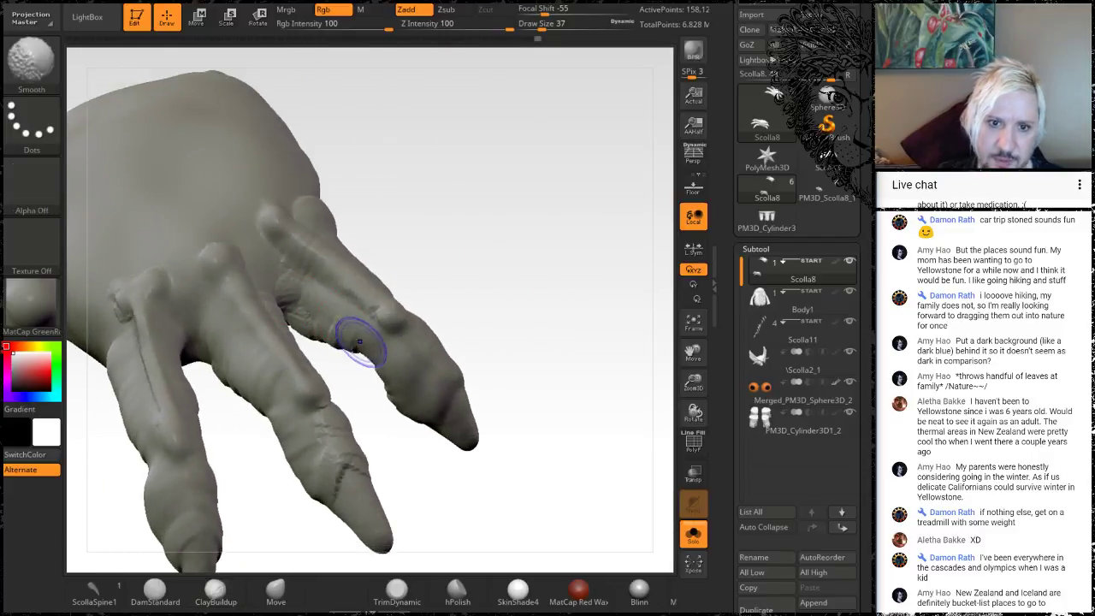
left_click_drag(328, 296, 337, 263, "shift")
mouse_move(499, 275)
left_mouse_down()
mouse_move(477, 228)
mouse_move(480, 269)
left_mouse_up()
mouse_move(389, 428)
left_mouse_down()
mouse_move(348, 397)
mouse_move(391, 375)
left_mouse_up()
key("shift")
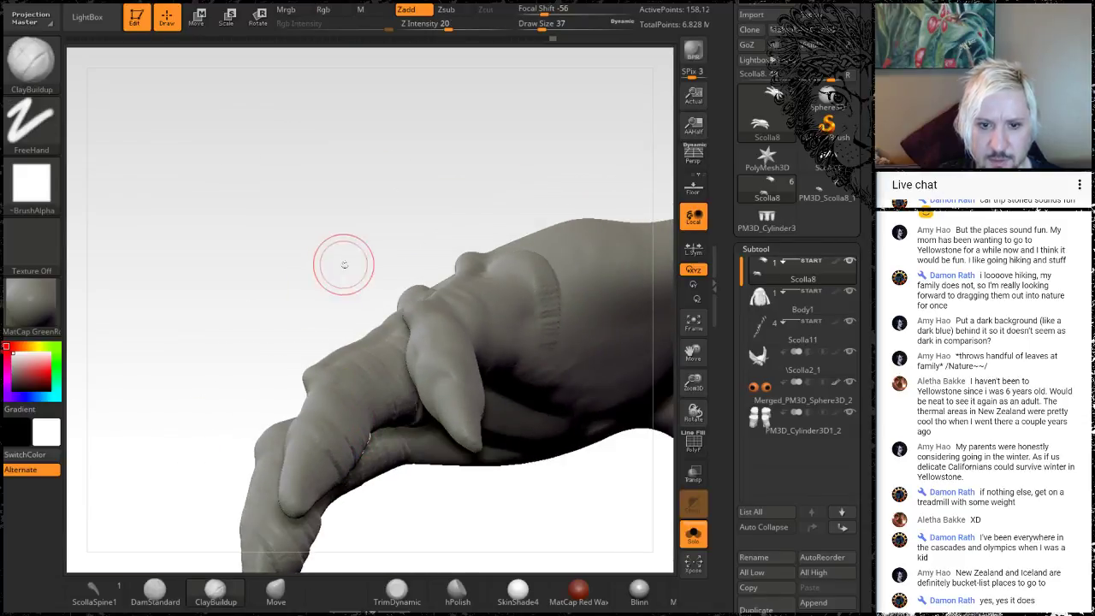
left_click_drag(345, 265, 371, 271)
left_click_drag(434, 443, 405, 453, "shift")
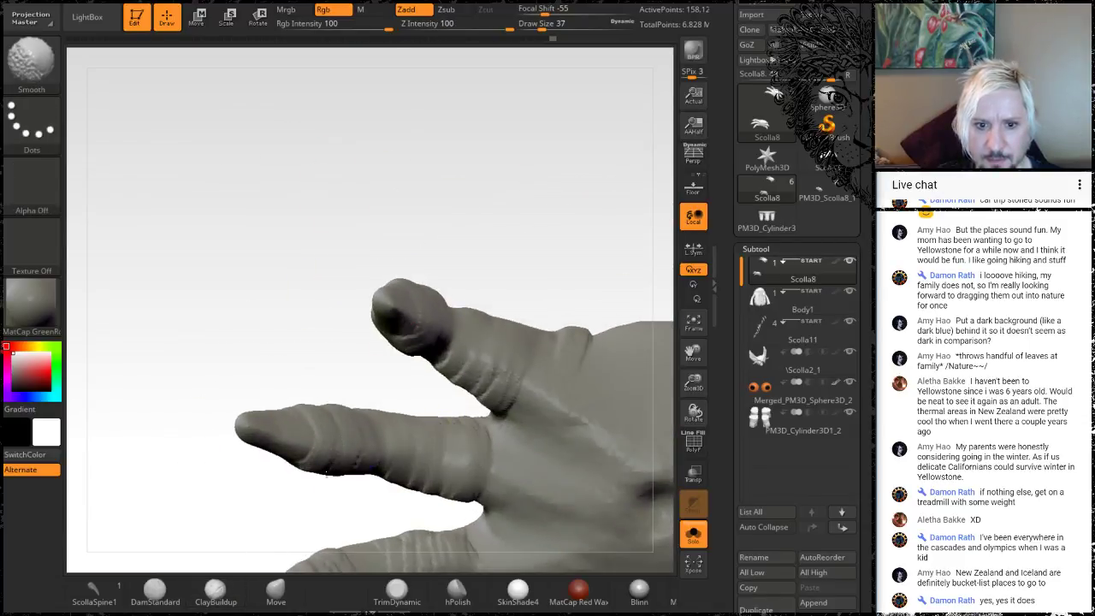
mouse_move(563, 245)
left_mouse_down()
mouse_move(528, 147)
mouse_move(416, 166)
left_mouse_up()
key("shift")
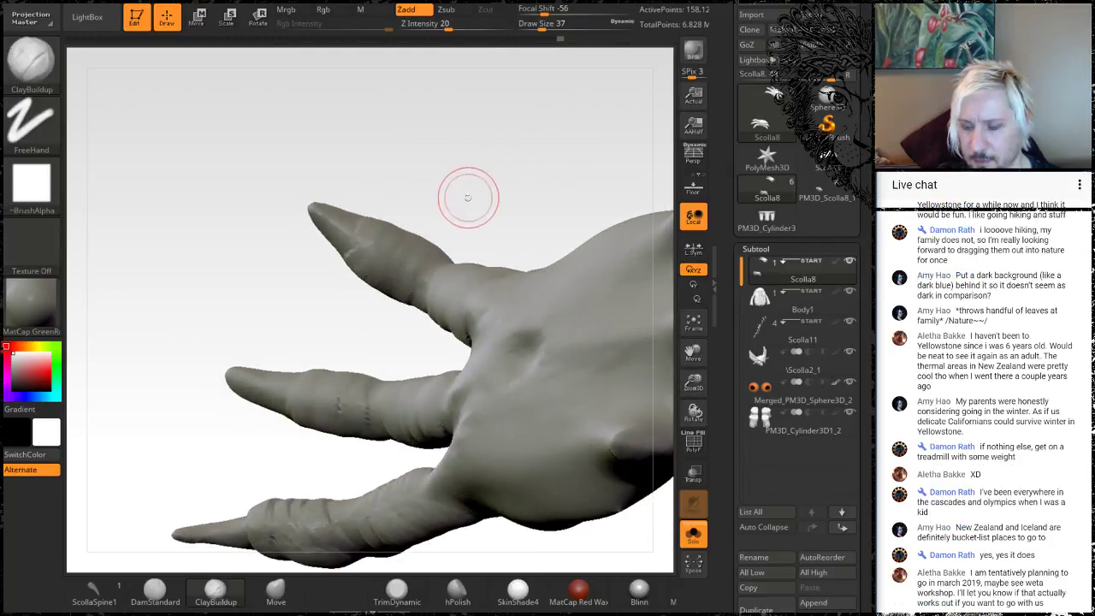
Step: Sculpt crosswise wrinkles with ClayBuildup over the outer finger's middle joint and down the lower segment beside its tendon
mouse_move(465, 191)
left_mouse_down()
mouse_move(242, 297)
mouse_move(286, 251)
mouse_move(242, 303)
mouse_move(245, 254)
mouse_move(359, 318)
left_mouse_up()
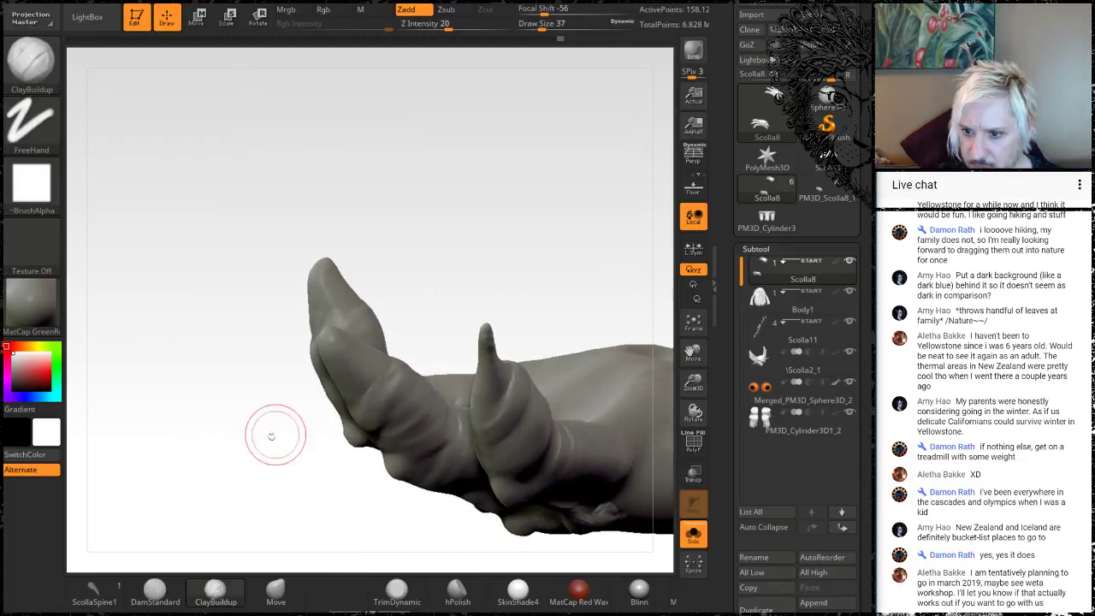
left_click_drag(203, 458, 242, 377)
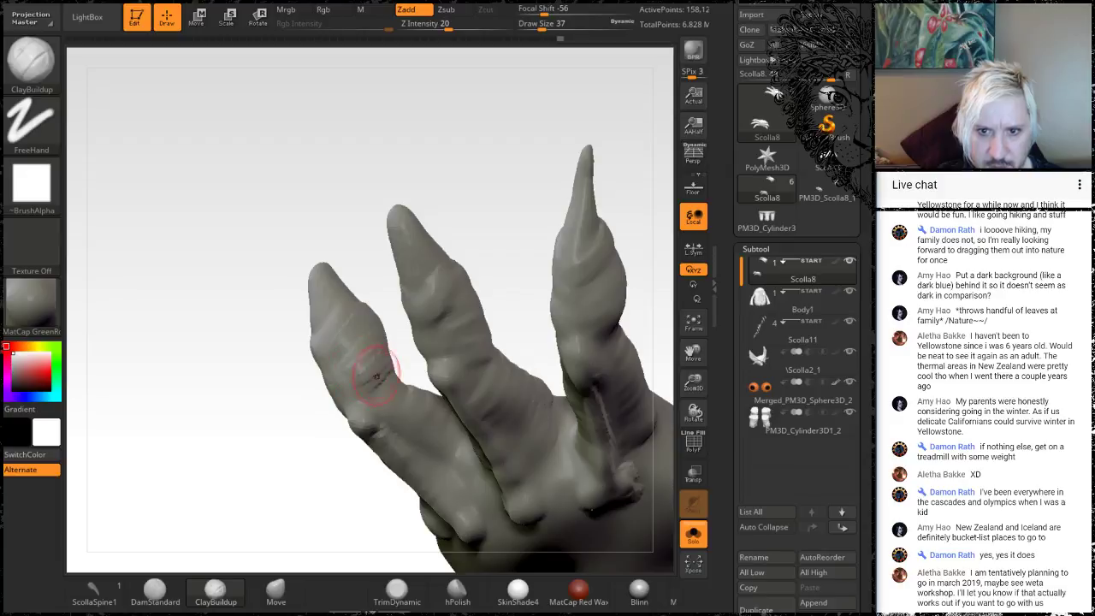
mouse_move(523, 191)
left_mouse_down()
mouse_move(477, 188)
mouse_move(470, 170)
left_mouse_up()
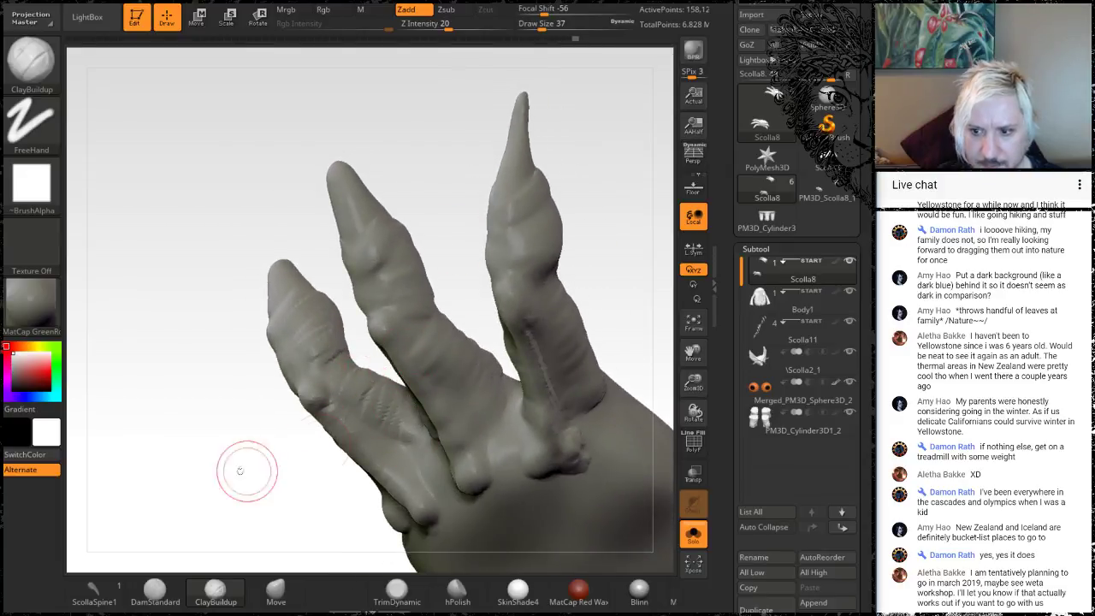
left_click_drag(240, 471, 186, 367)
Step: Build up raised skin folds around the base of the first claw at the heel of the hand
left_click_drag(533, 196, 481, 231)
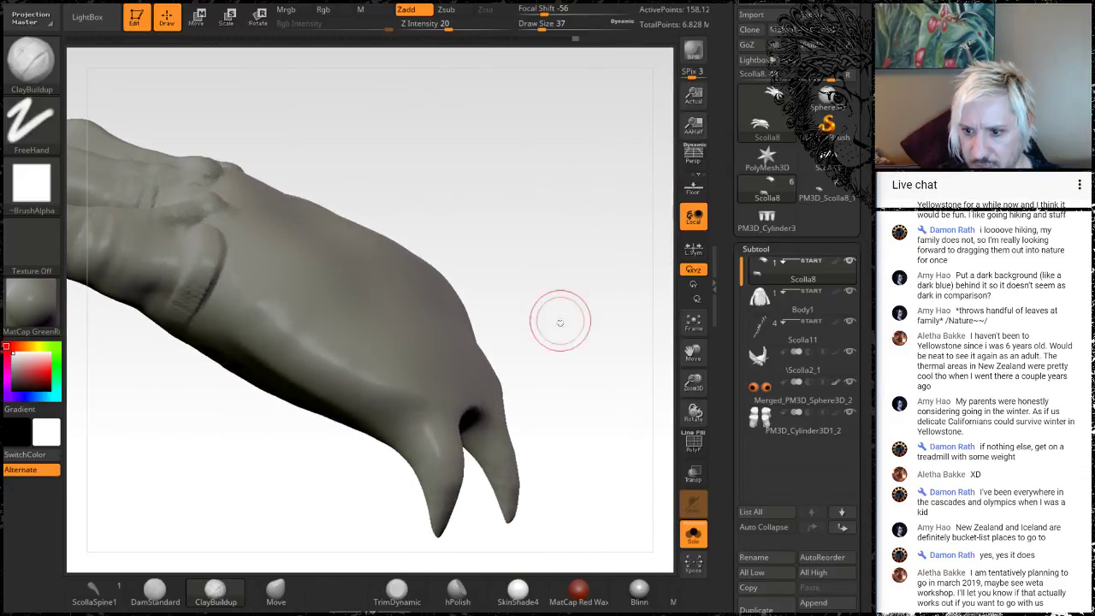
left_click_drag(585, 430, 571, 357)
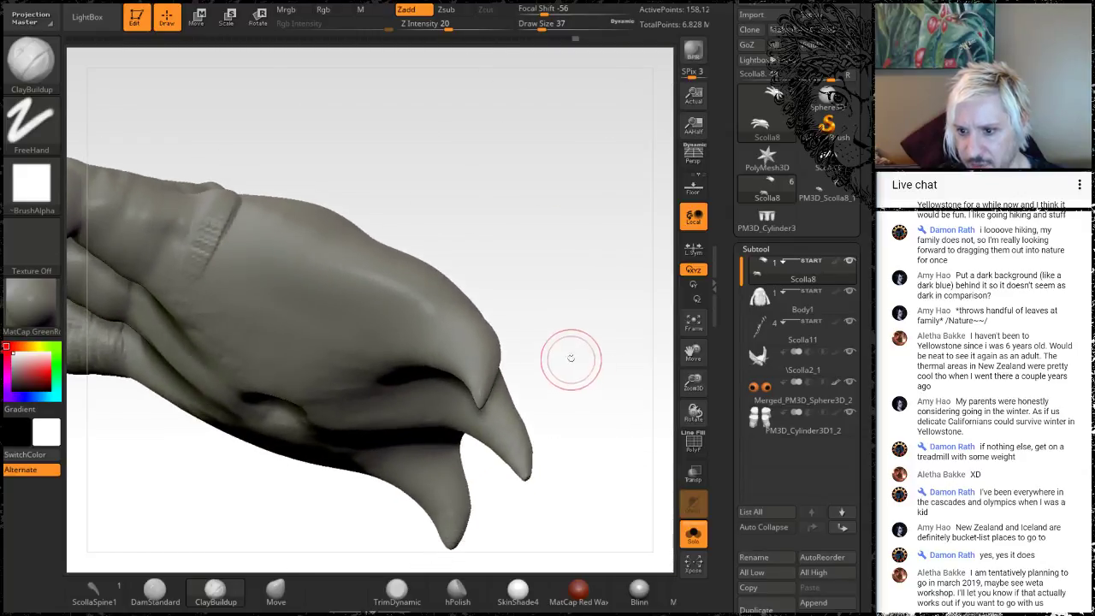
mouse_move(520, 222)
left_mouse_down()
mouse_move(516, 248)
mouse_move(540, 230)
mouse_move(535, 181)
left_mouse_up()
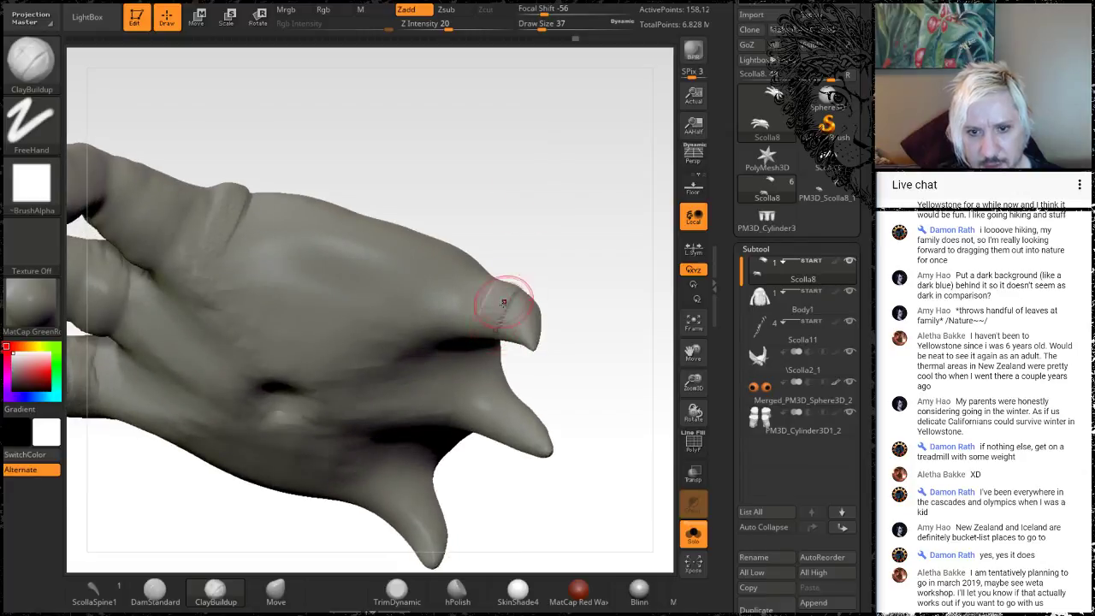
left_click_drag(558, 243, 460, 361)
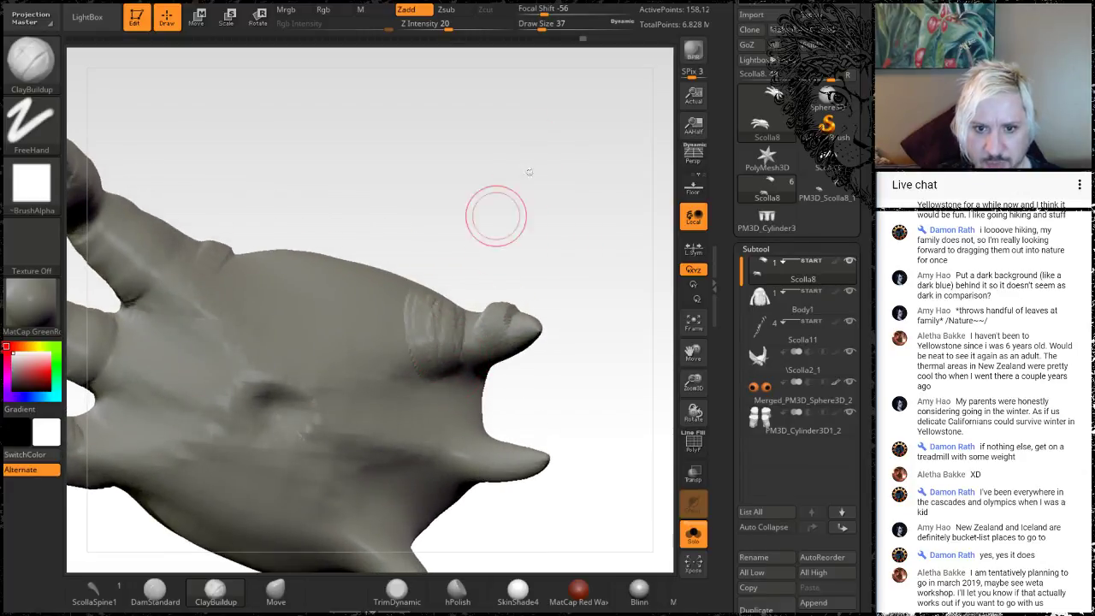
left_click_drag(496, 215, 417, 364)
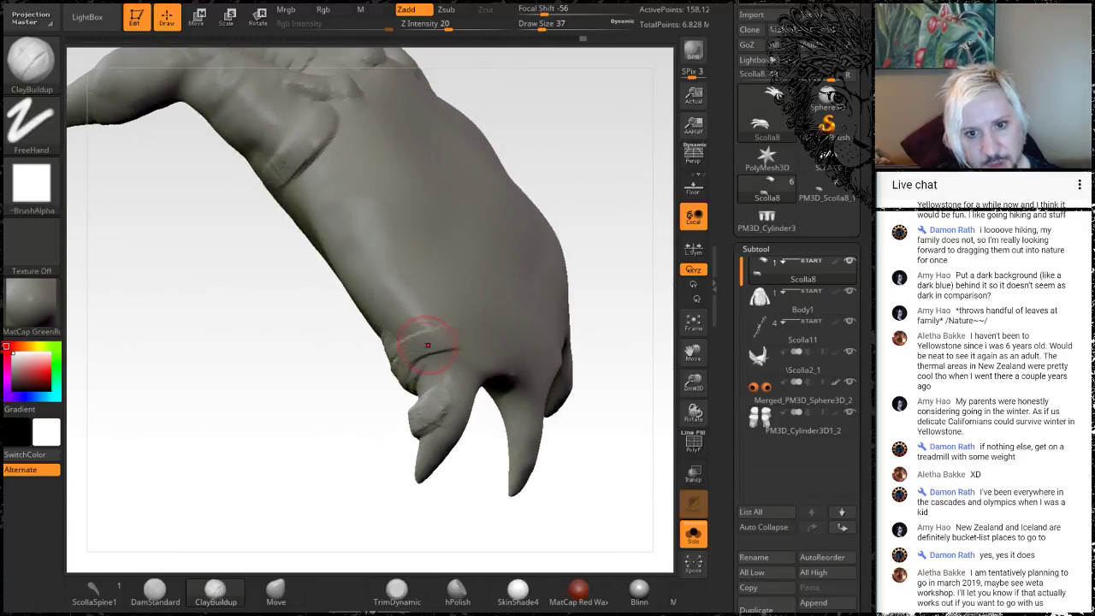
Step: Blend the new folds at the base of the first heel claw into the skin with the Smooth brush
key("shift")
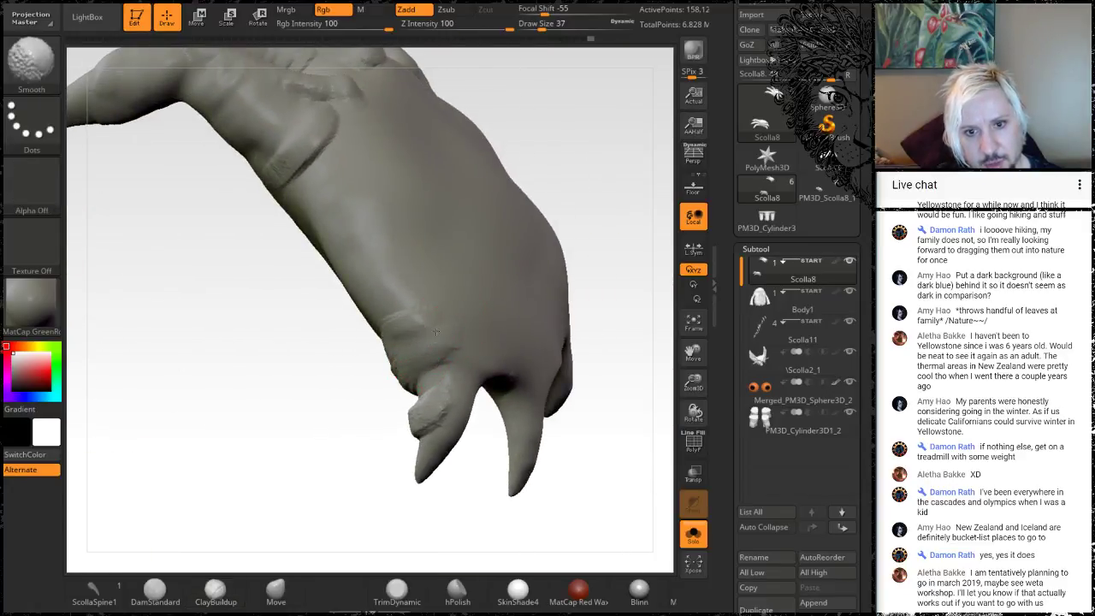
left_click_drag(344, 473, 449, 462)
mouse_move(395, 419)
left_mouse_down("shift")
mouse_move(368, 383)
mouse_move(344, 390)
left_mouse_up("shift")
left_click_drag(502, 341, 496, 274)
left_click_drag(404, 399, 364, 426)
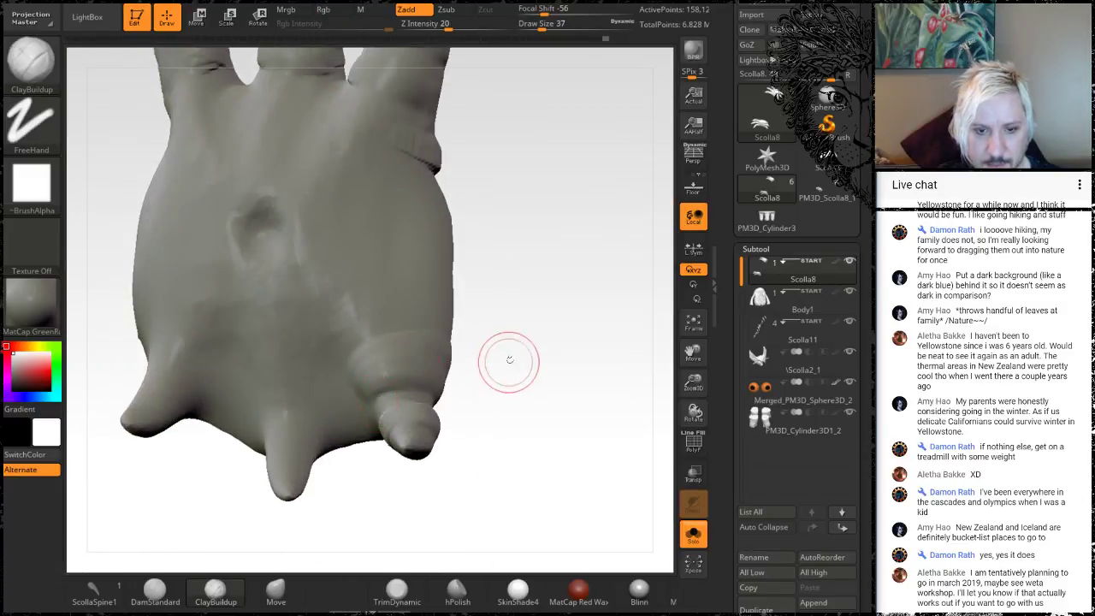
Step: Sculpt layered wrinkle bands across the palm-side bases of the middle and far heel claws with ClayBuildup
left_click_drag(501, 359, 520, 318)
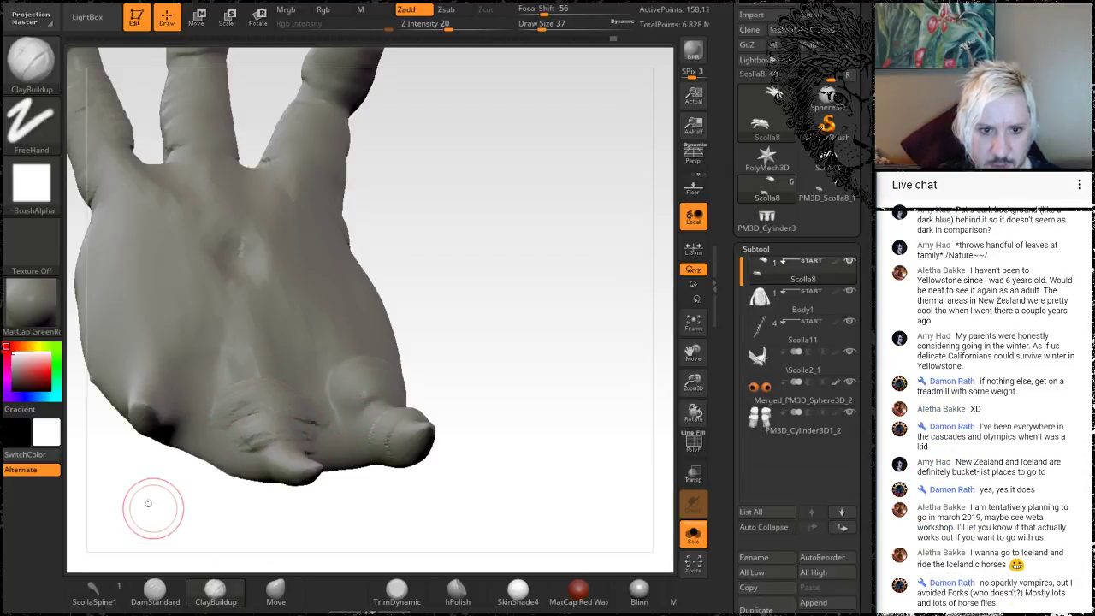
left_click_drag(152, 506, 251, 489)
mouse_move(325, 321)
left_mouse_down()
mouse_move(380, 359)
mouse_move(377, 381)
left_mouse_up()
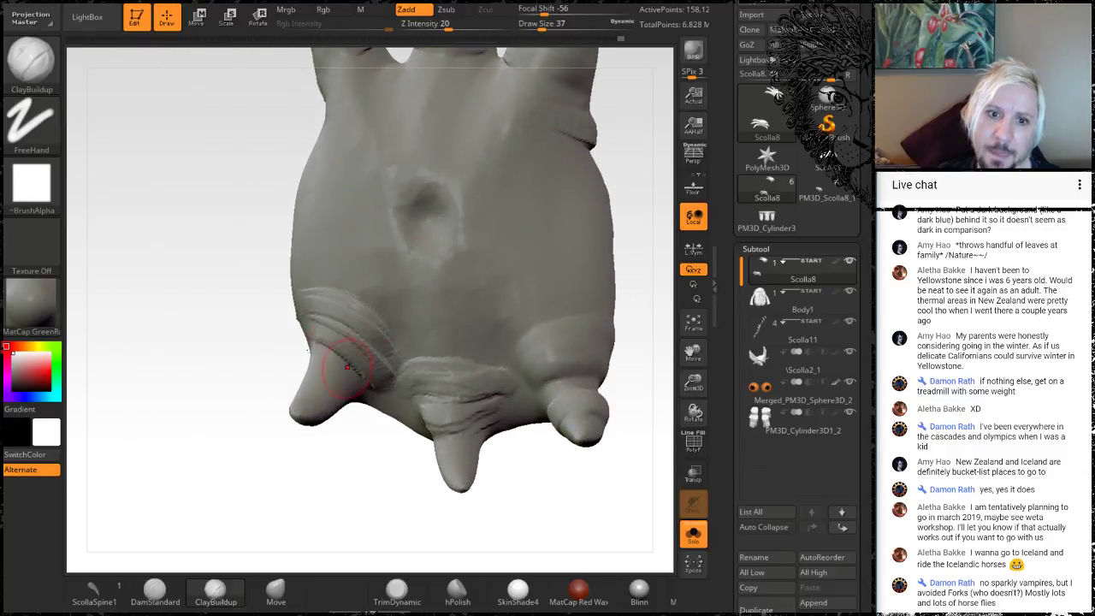
left_click_drag(120, 509, 231, 505)
left_click_drag(457, 320, 368, 301)
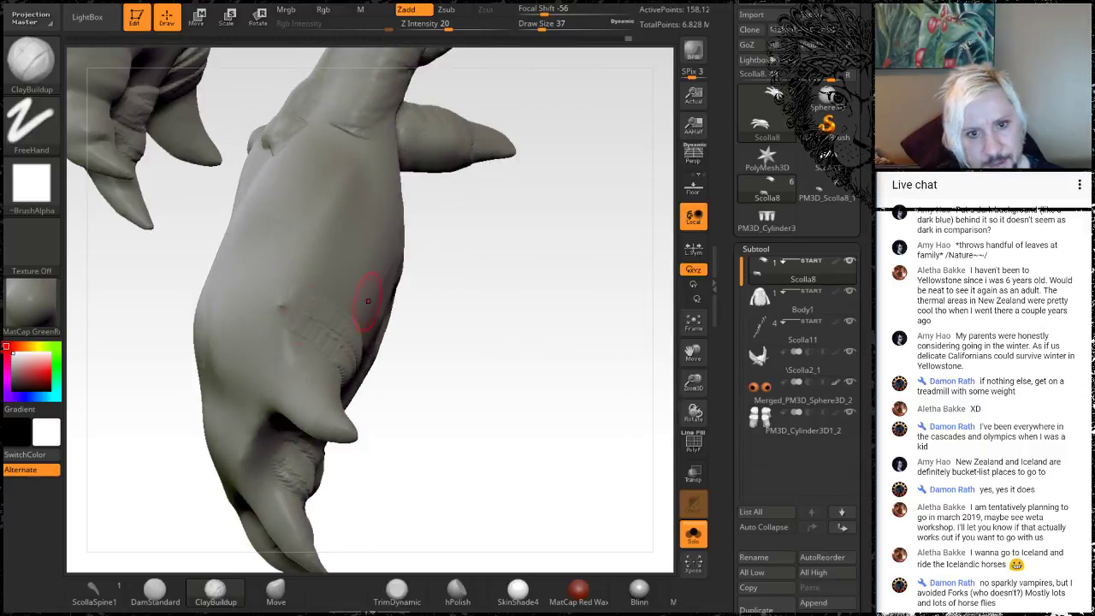
Step: Carry the wrinkle bands around the outer side of the far heel claw's base
left_click_drag(424, 360, 327, 362)
mouse_move(435, 340)
left_mouse_down()
mouse_move(454, 318)
mouse_move(453, 213)
mouse_move(428, 214)
left_mouse_up()
mouse_move(337, 387)
left_mouse_down()
mouse_move(292, 329)
mouse_move(420, 300)
mouse_move(391, 391)
mouse_move(294, 377)
left_mouse_up()
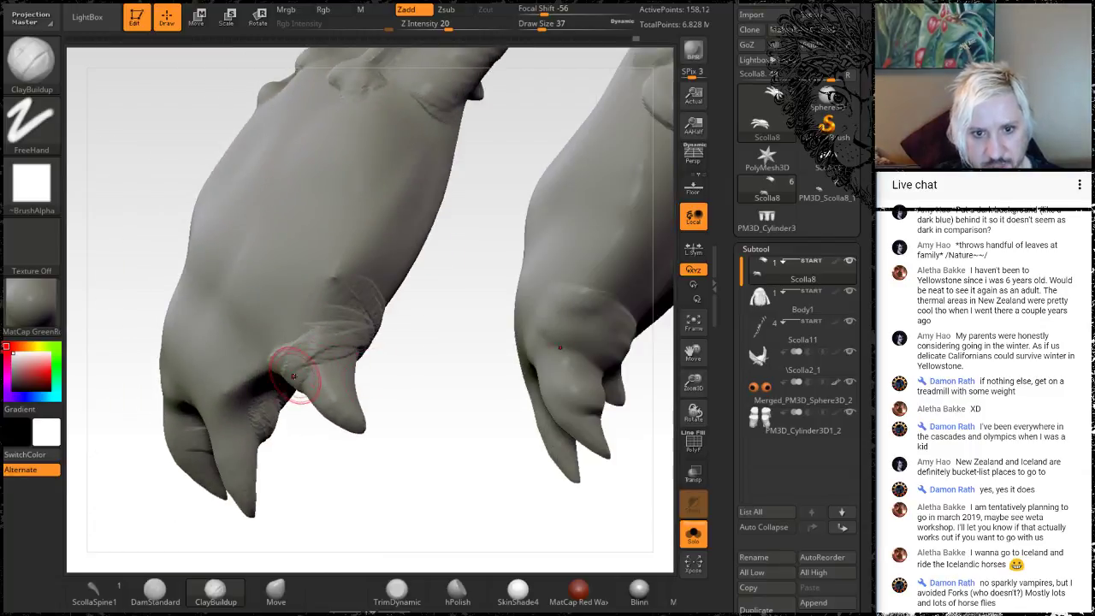
Step: Wrap wrinkles over the top and sides of the middle heel claw's base up to the claw
mouse_move(430, 371)
left_mouse_down()
mouse_move(317, 360)
mouse_move(166, 476)
mouse_move(318, 477)
mouse_move(415, 424)
mouse_move(379, 440)
mouse_move(395, 279)
left_mouse_up()
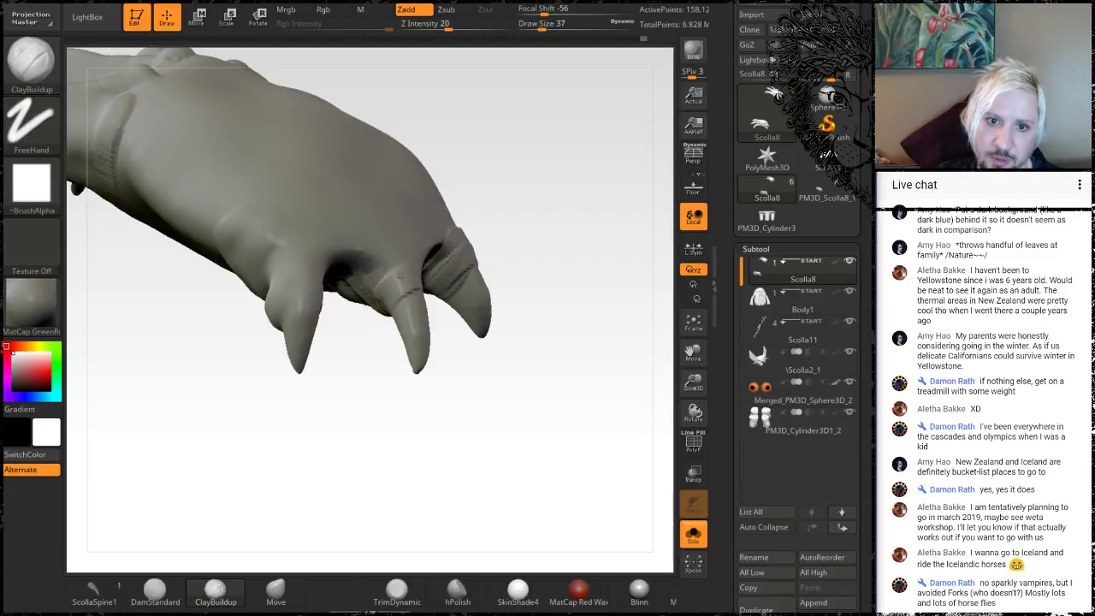
left_click_drag(367, 421, 395, 274)
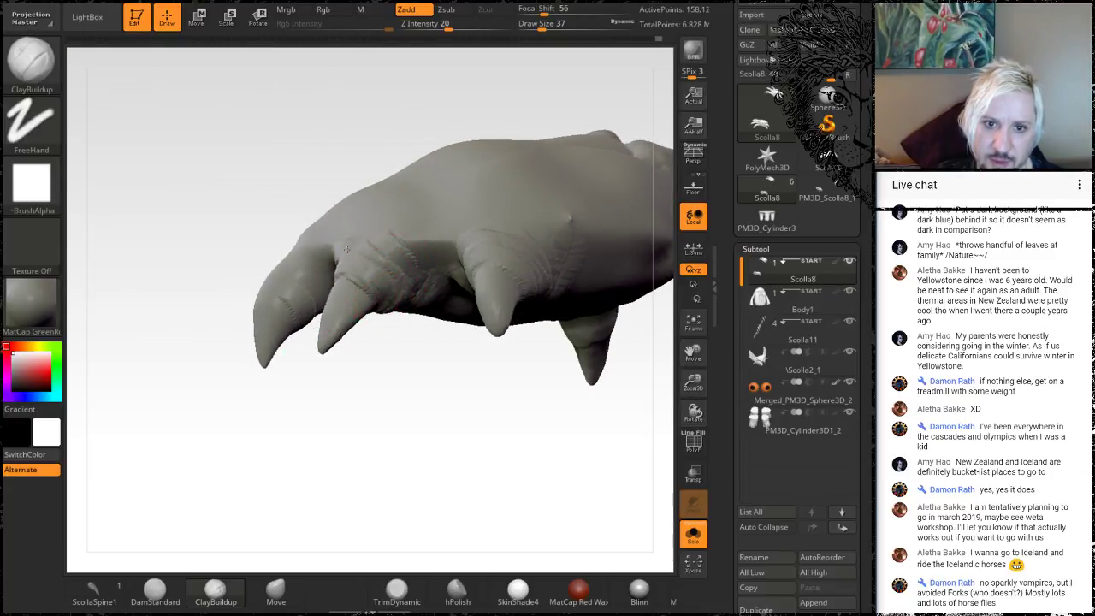
mouse_move(367, 415)
left_mouse_down()
mouse_move(360, 425)
mouse_move(402, 435)
left_mouse_up()
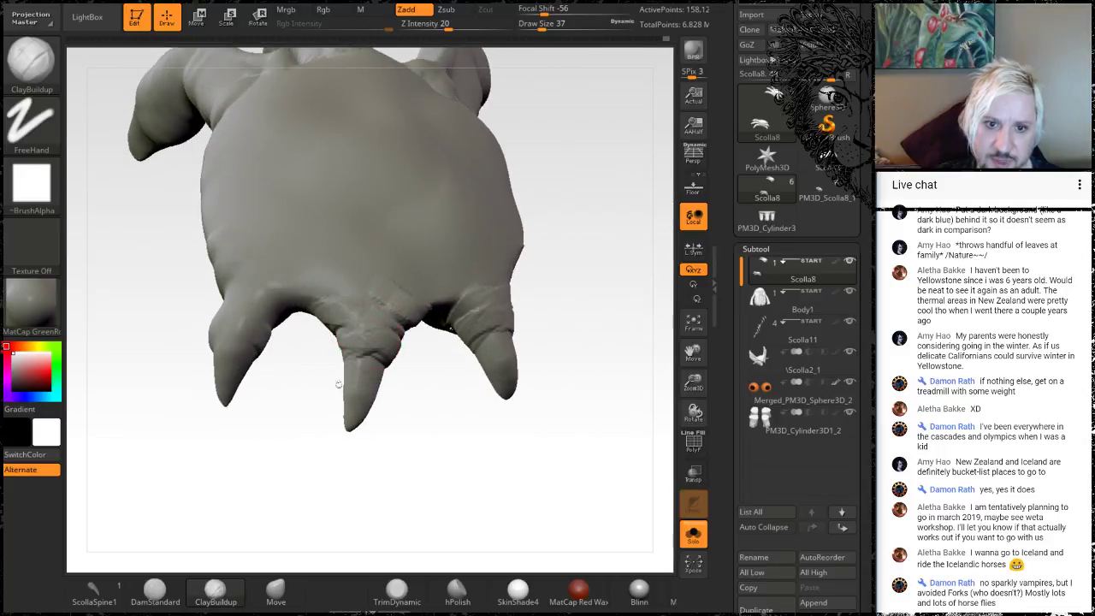
mouse_move(337, 381)
left_mouse_down()
mouse_move(286, 435)
mouse_move(329, 362)
left_mouse_up()
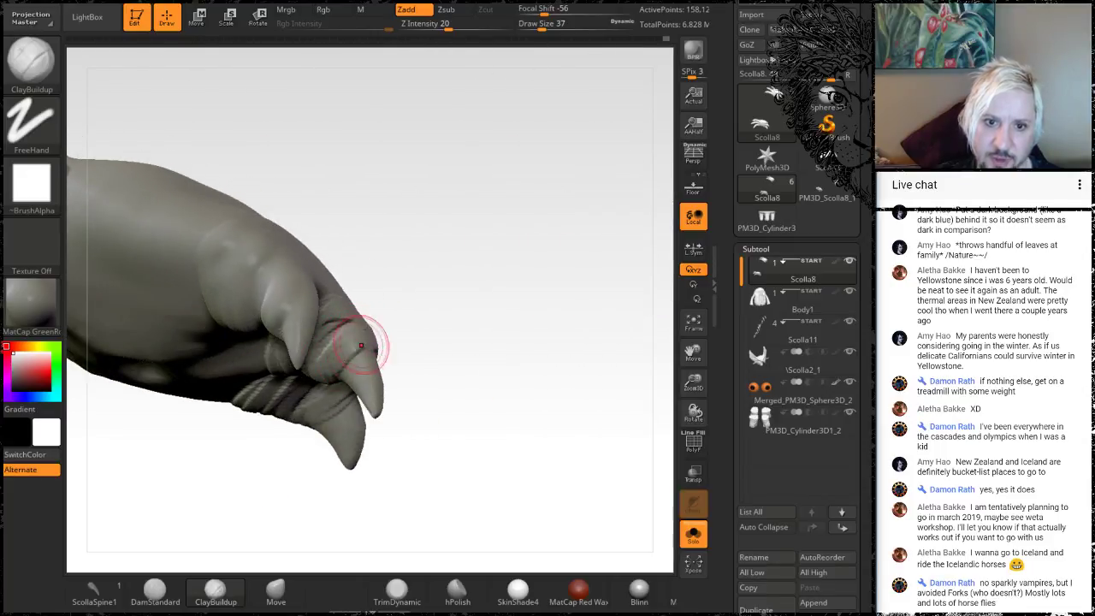
mouse_move(434, 281)
left_mouse_down()
mouse_move(419, 231)
mouse_move(350, 325)
left_mouse_up()
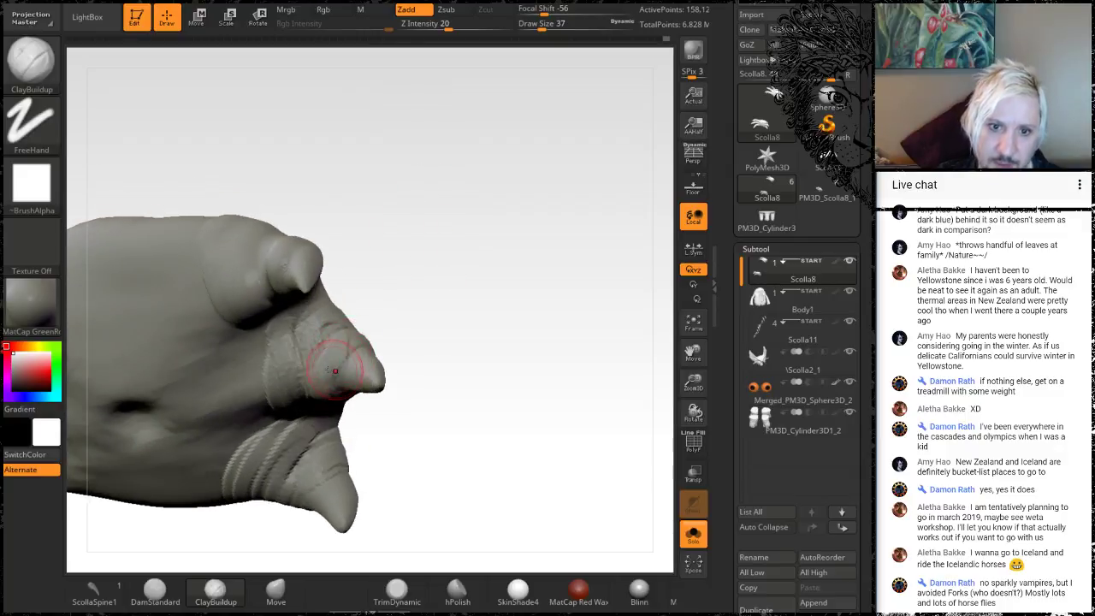
Step: Sculpt crosswise wrinkle bands around the first heel claw's base on its top, outer and palm sides
mouse_move(425, 224)
left_mouse_down("alt")
mouse_move(484, 248)
mouse_move(382, 296)
mouse_move(384, 310)
left_mouse_up("alt")
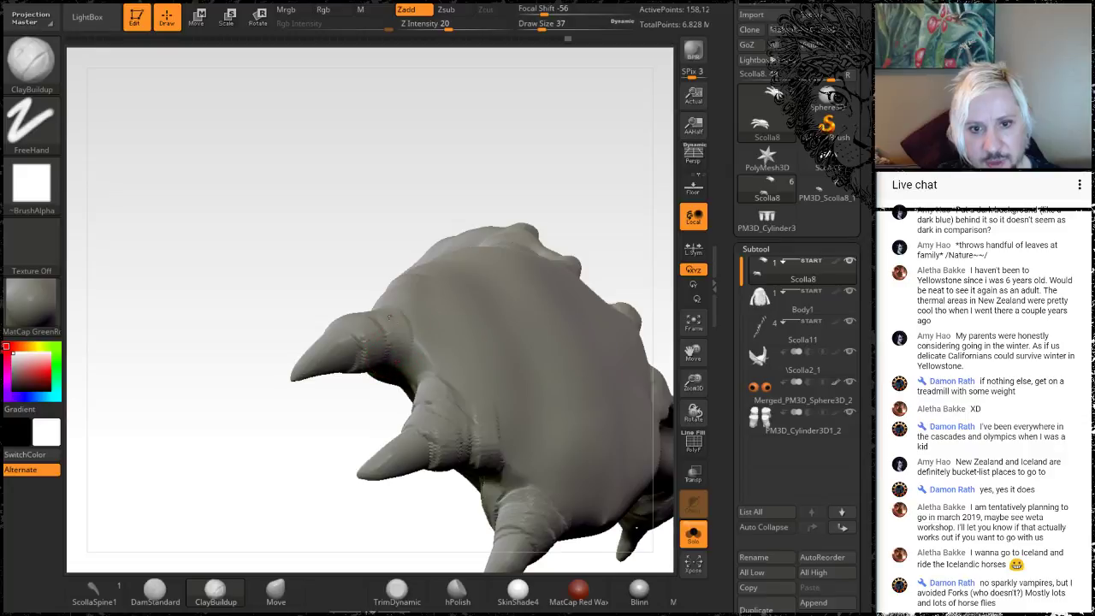
left_click_drag(288, 228, 368, 399)
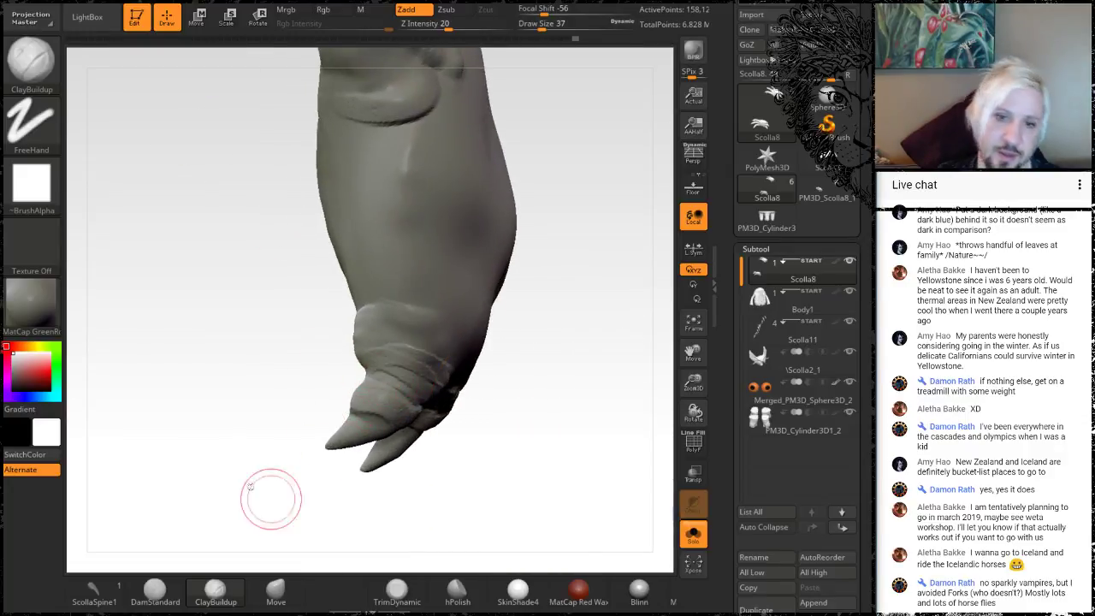
mouse_move(272, 499)
left_mouse_down()
mouse_move(218, 432)
mouse_move(287, 403)
left_mouse_up()
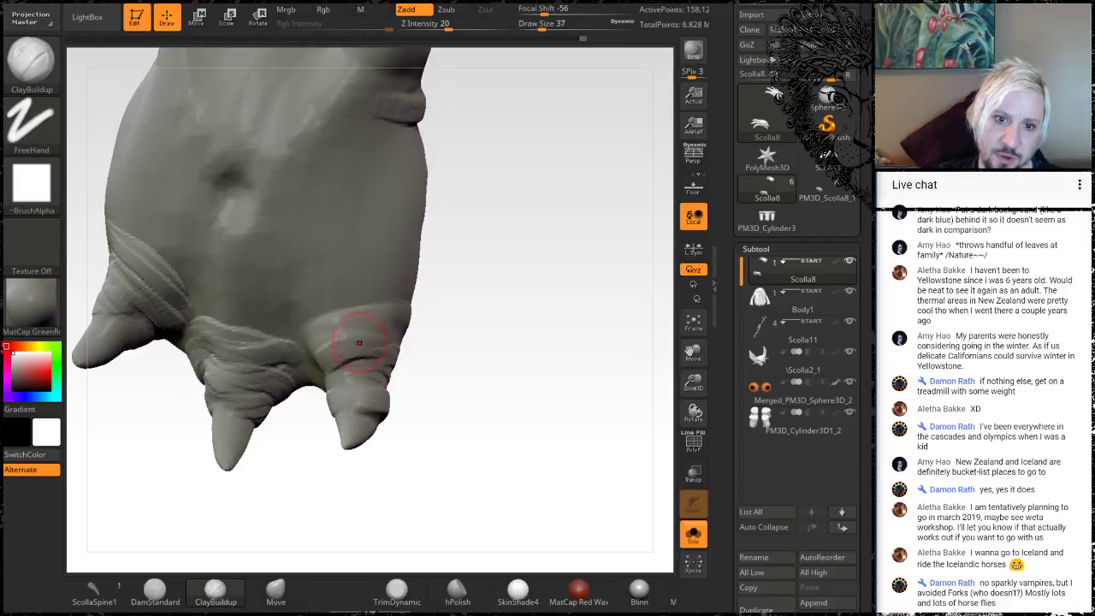
left_click_drag(499, 372, 374, 290)
left_click_drag(340, 350, 340, 377)
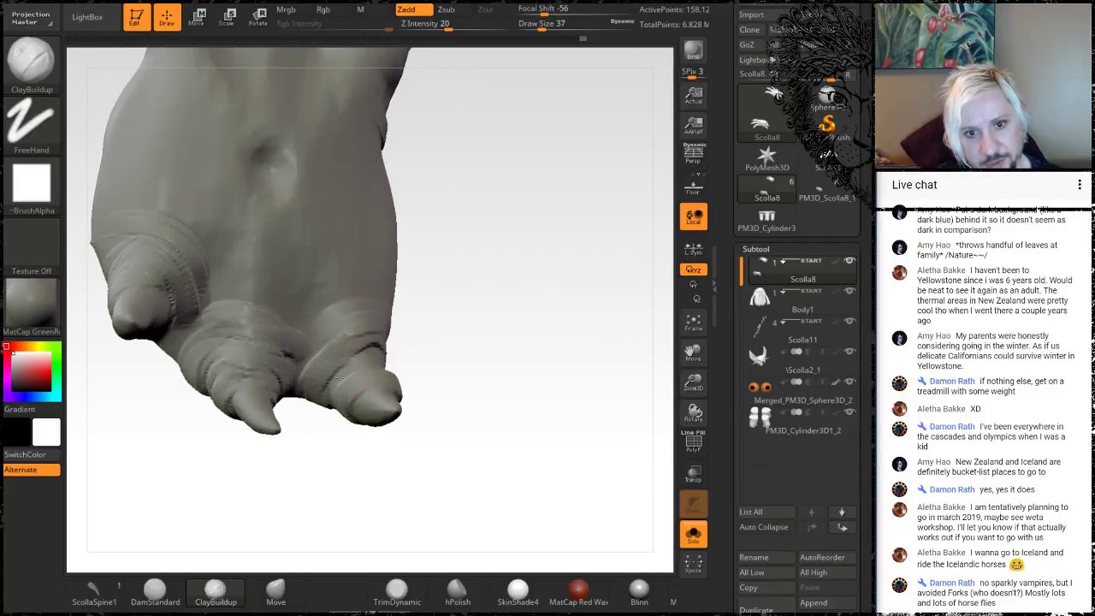
mouse_move(346, 333)
left_mouse_down()
mouse_move(317, 362)
mouse_move(310, 343)
left_mouse_up()
left_click_drag(526, 310, 412, 342)
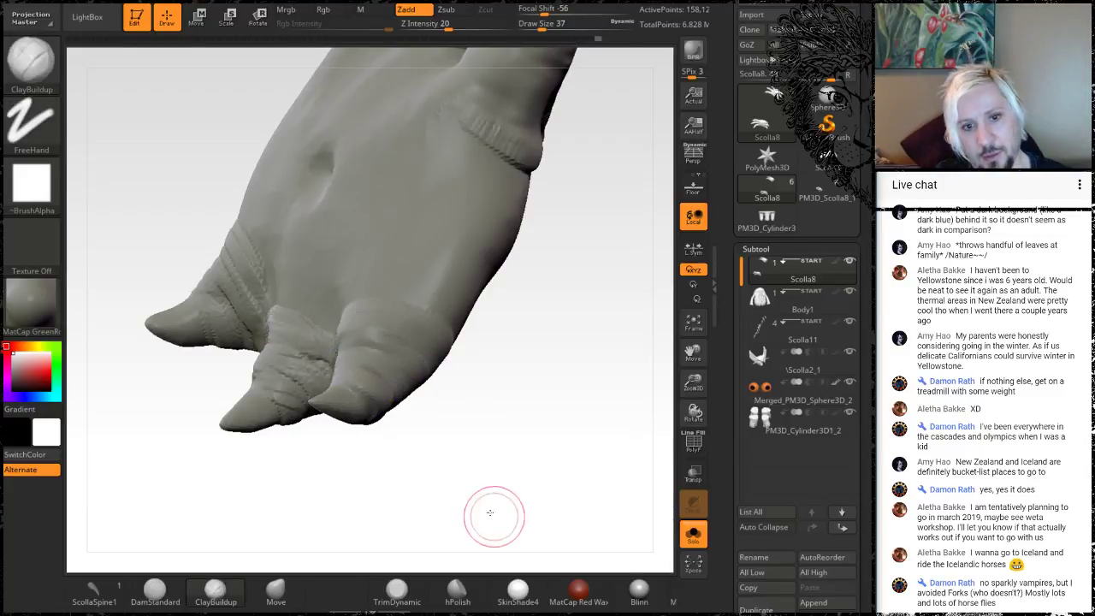
Step: Smooth the wrinkle bands around the heel claws' bases on the side facing the back of the hand
left_click_drag(491, 513, 432, 302)
left_click_drag(370, 536, 397, 520, "shift")
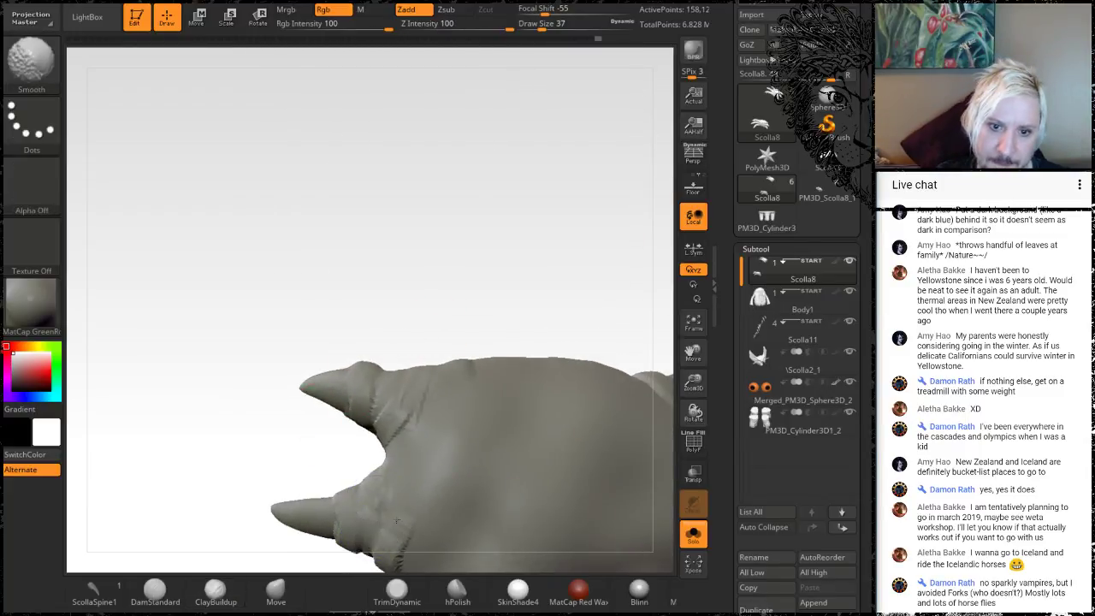
left_click_drag(374, 397, 376, 386, "shift")
mouse_move(503, 258)
left_mouse_down("alt")
mouse_move(502, 132)
mouse_move(520, 94)
left_mouse_up("alt")
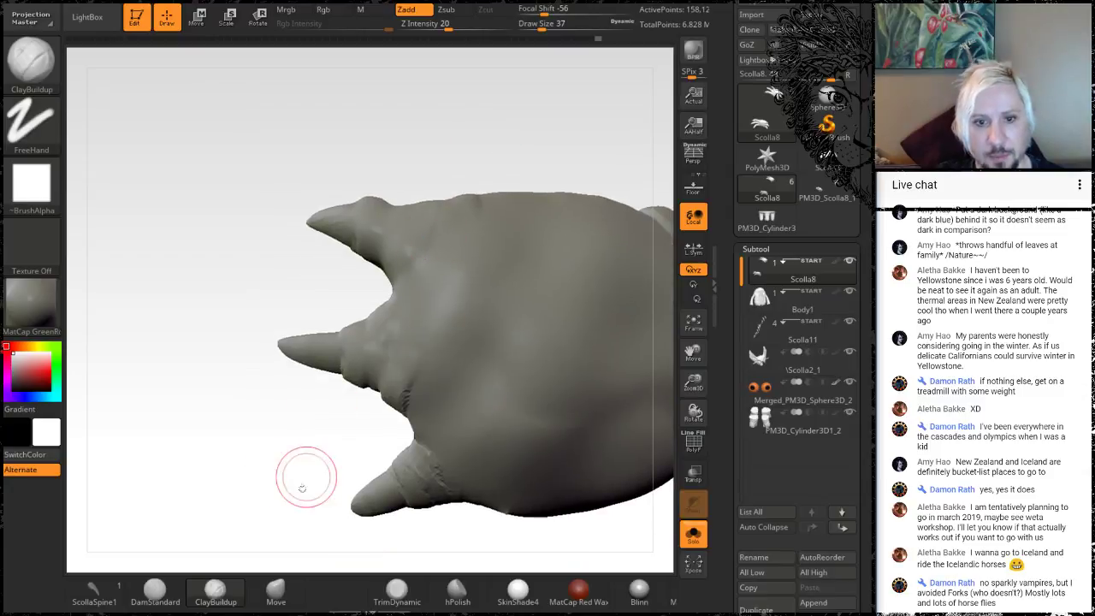
mouse_move(303, 489)
left_mouse_down()
mouse_move(320, 382)
mouse_move(390, 400)
left_mouse_up()
key("shift")
left_click_drag(342, 434, 329, 426, "shift")
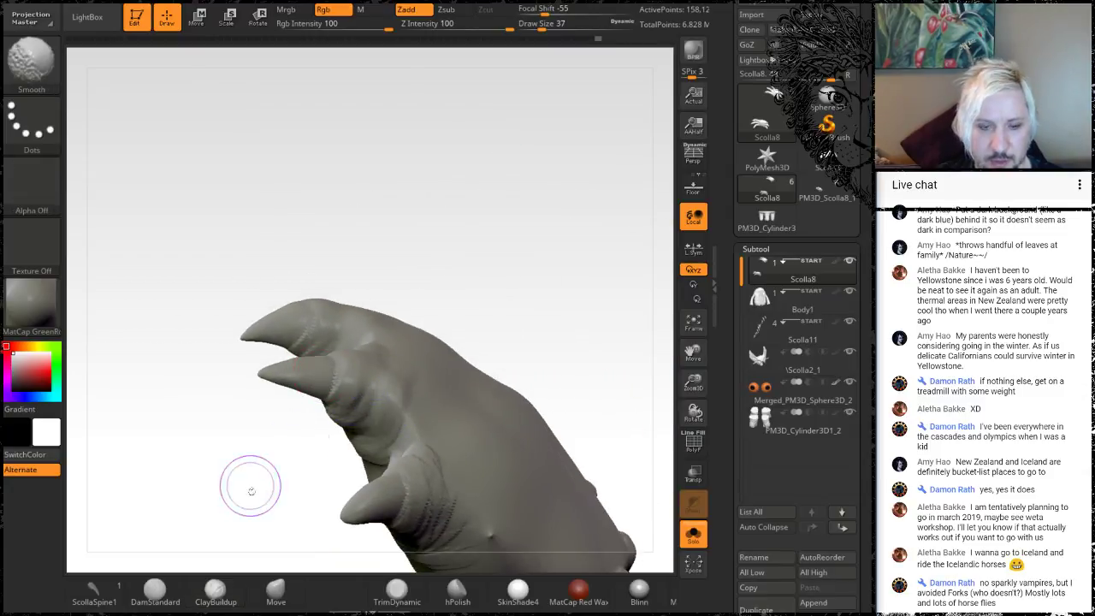
Step: Soften the wrinkles on the palm side of the heel claws' bases and in the gaps between the claws
left_click_drag(267, 500, 489, 432)
left_click_drag(587, 399, 553, 319, "alt")
key("shift")
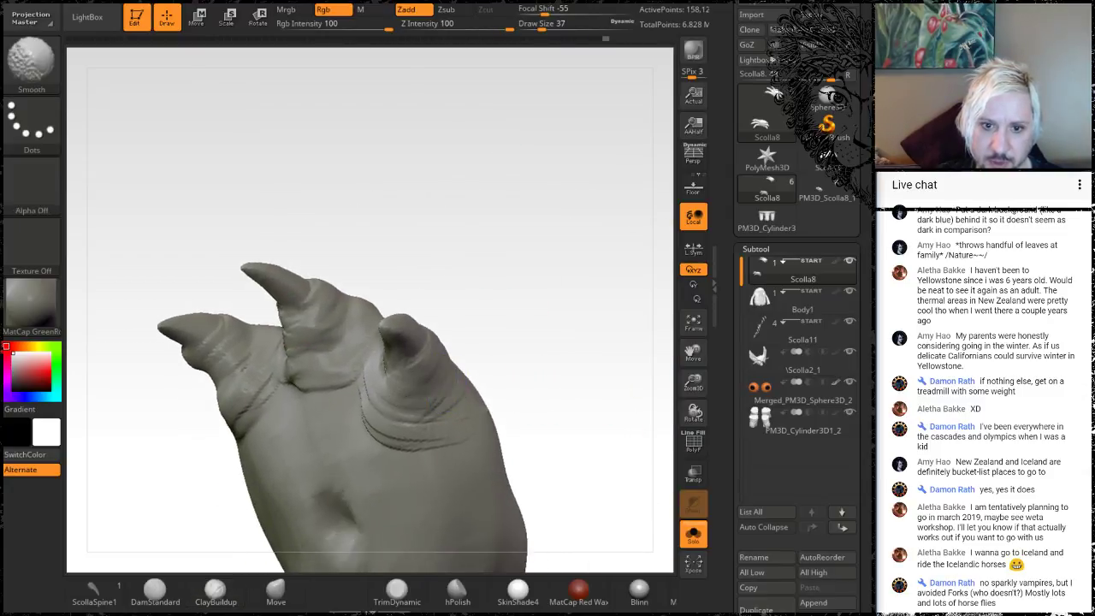
mouse_move(457, 303)
left_mouse_down()
mouse_move(533, 265)
mouse_move(582, 257)
left_mouse_up()
key("shift")
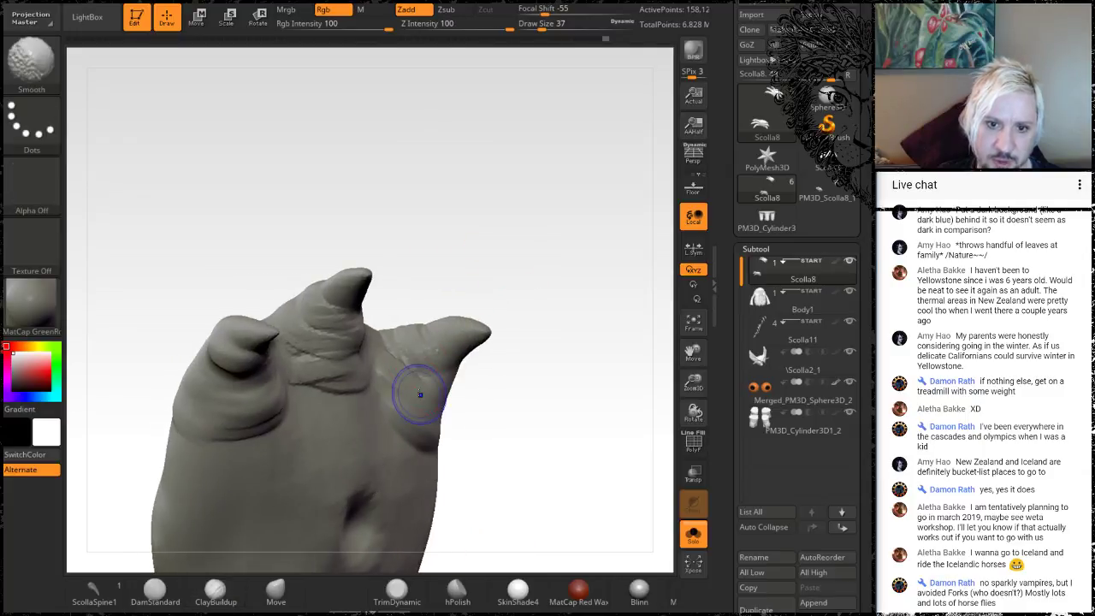
left_click_drag(358, 350, 318, 348, "shift")
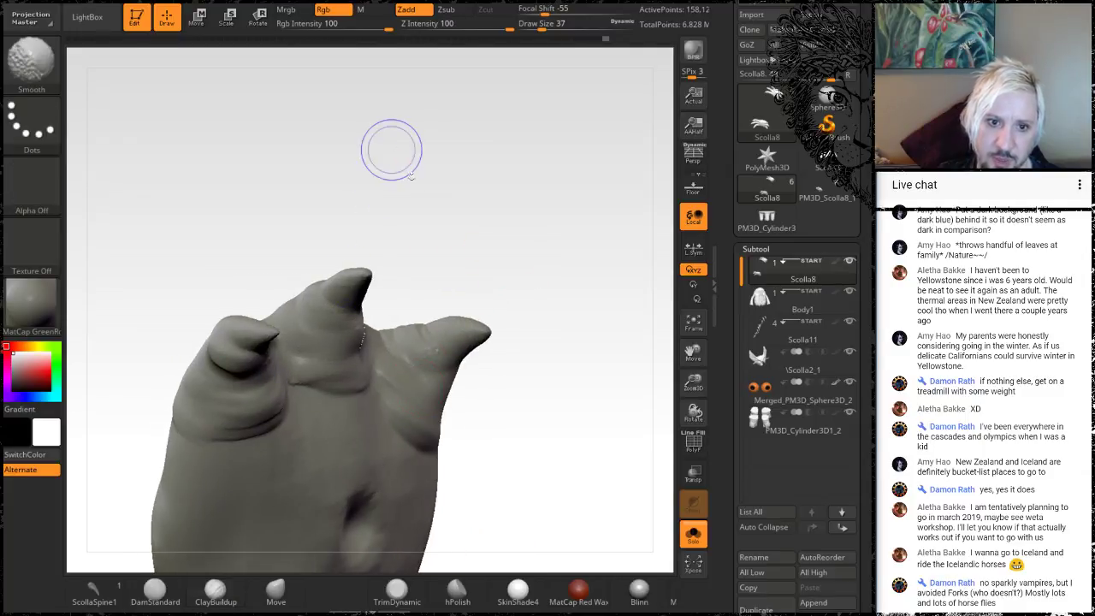
mouse_move(422, 179)
left_mouse_down()
mouse_move(405, 247)
mouse_move(341, 295)
left_mouse_up()
key("shift")
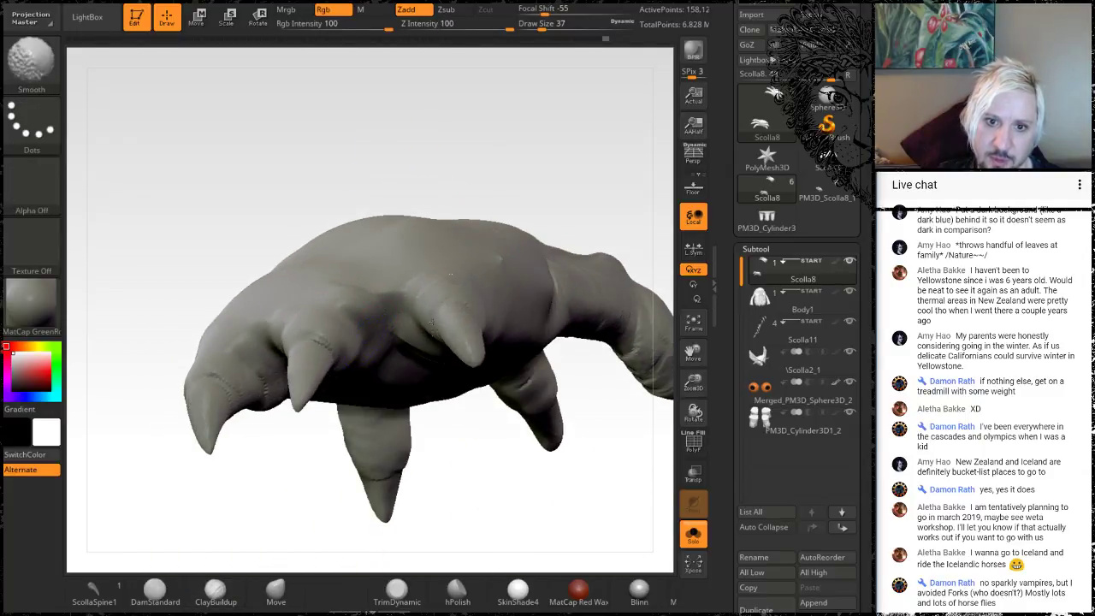
Step: Sculpt crosswise skin wrinkles with ClayBuildup along the hand's edge, from the heel claw to the nearest finger's base
mouse_move(469, 466)
left_mouse_down()
mouse_move(512, 343)
mouse_move(503, 282)
left_mouse_up()
left_click_drag(608, 356, 486, 481, "alt")
left_click_drag(380, 379, 409, 349)
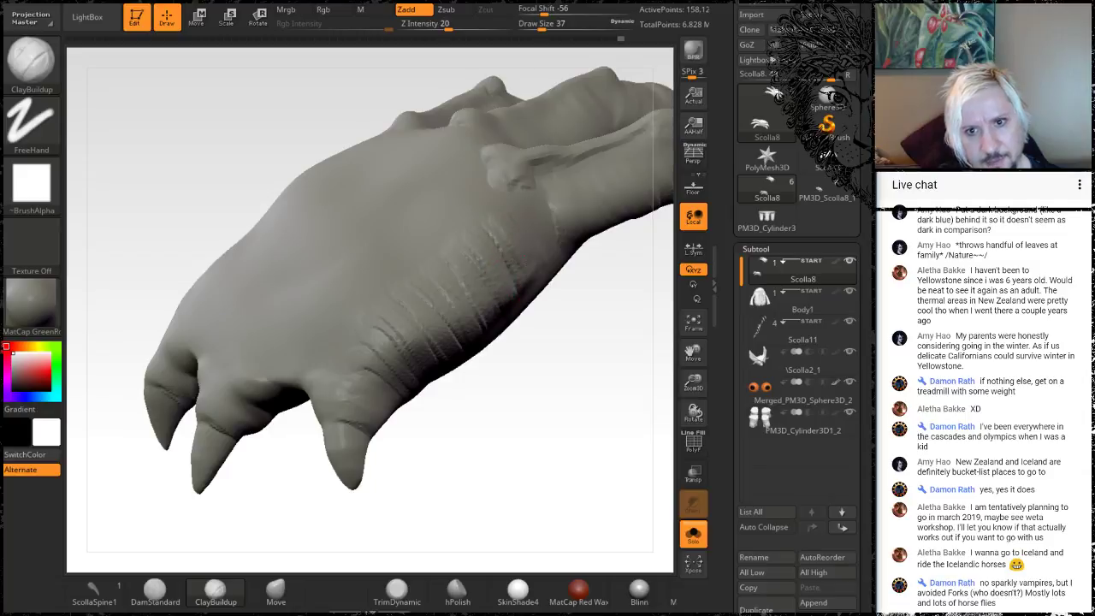
left_click_drag(510, 199, 543, 266)
left_click_drag(581, 402, 444, 416)
left_click_drag(498, 477, 494, 421)
mouse_move(589, 434)
left_mouse_down()
mouse_move(521, 413)
mouse_move(525, 448)
mouse_move(460, 403)
left_mouse_up()
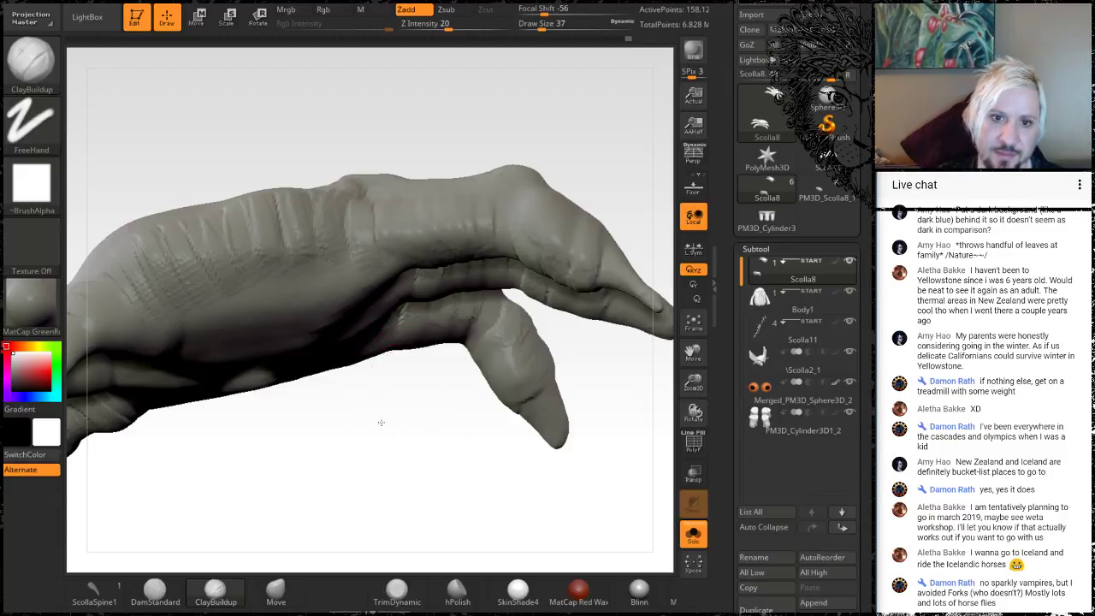
mouse_move(379, 423)
left_mouse_down()
mouse_move(357, 386)
mouse_move(489, 453)
mouse_move(397, 215)
left_mouse_up()
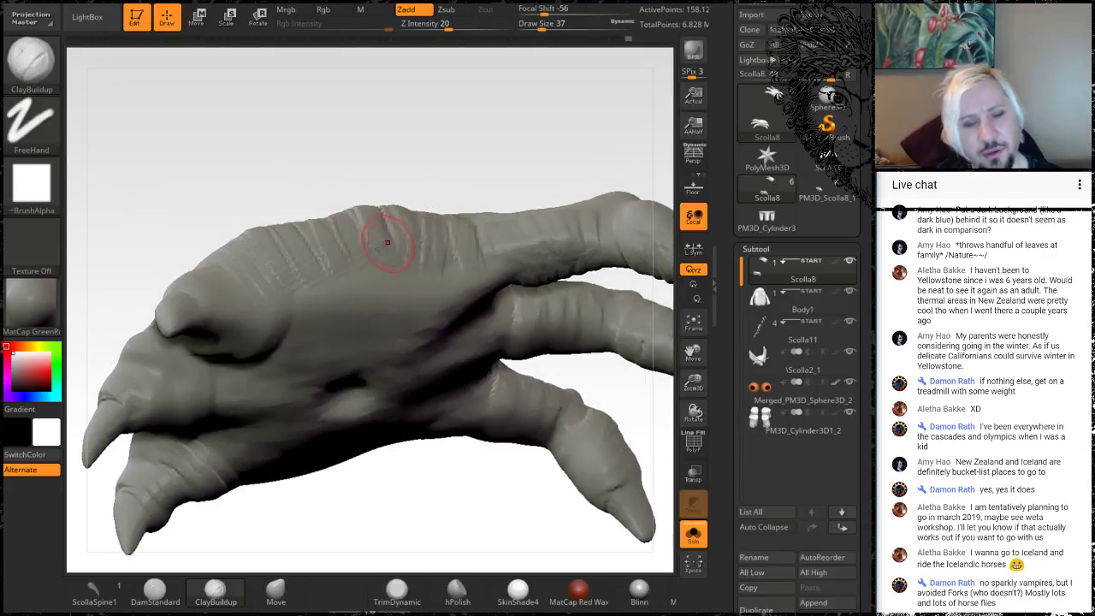
left_click_drag(470, 154, 447, 162)
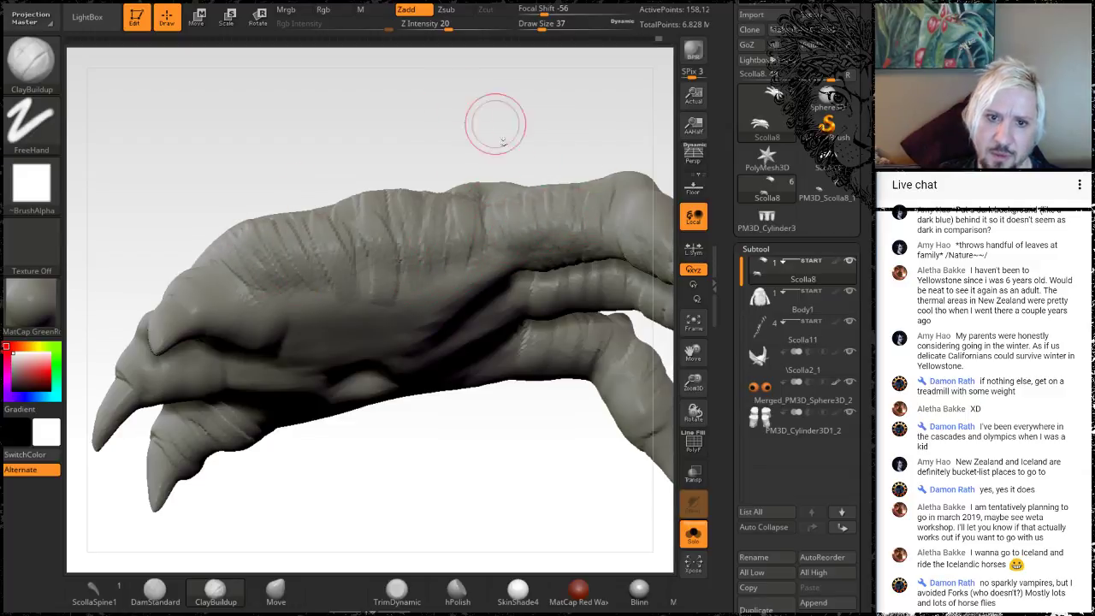
Step: Sculpt a deep round pit with a raised rim in the centre of the palm and smooth it
left_click_drag(498, 126, 490, 53)
mouse_move(382, 375)
left_mouse_down("shift")
mouse_move(361, 390)
mouse_move(362, 374)
mouse_move(381, 384)
mouse_move(361, 401)
mouse_move(398, 351)
mouse_move(380, 419)
mouse_move(355, 364)
mouse_move(376, 395)
mouse_move(324, 376)
mouse_move(391, 373)
mouse_move(353, 369)
left_mouse_up("shift")
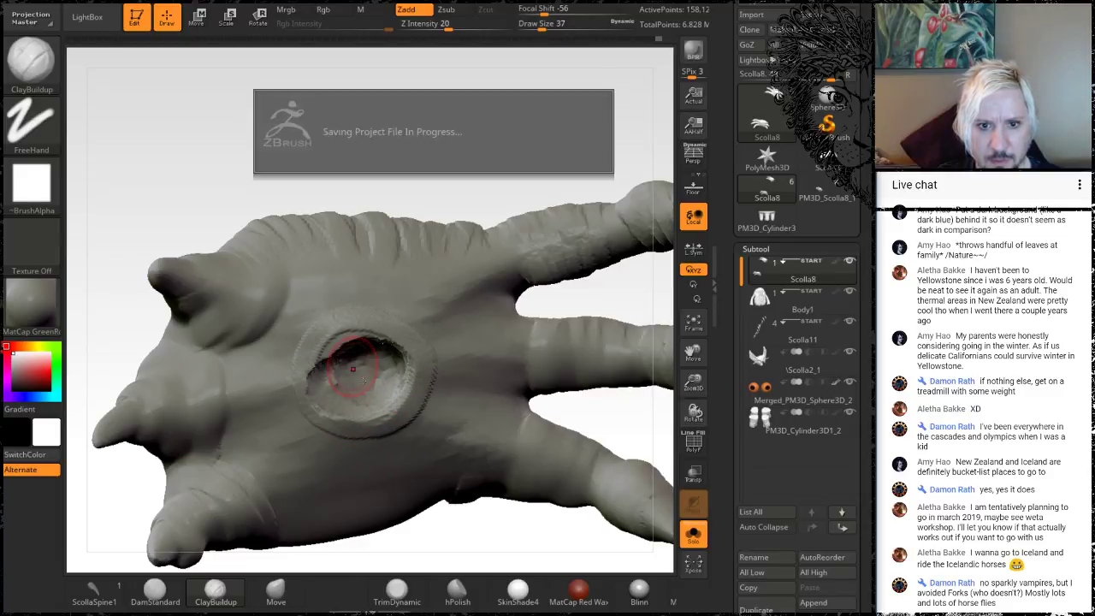
left_click_drag(448, 162, 455, 201)
mouse_move(360, 389)
left_mouse_down("shift")
mouse_move(355, 360)
mouse_move(343, 355)
mouse_move(367, 366)
left_mouse_up("shift")
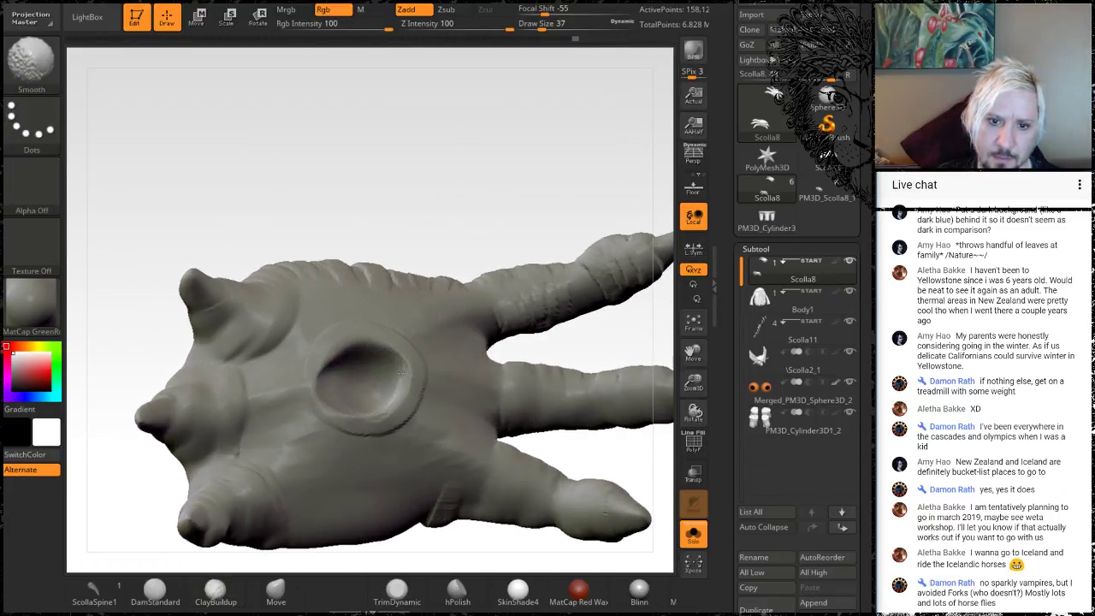
Step: Sculpt a tendon line from the palm pit's rim to the base of the nearest finger and soften it
mouse_move(450, 201)
left_mouse_down()
mouse_move(451, 179)
mouse_move(435, 208)
left_mouse_up()
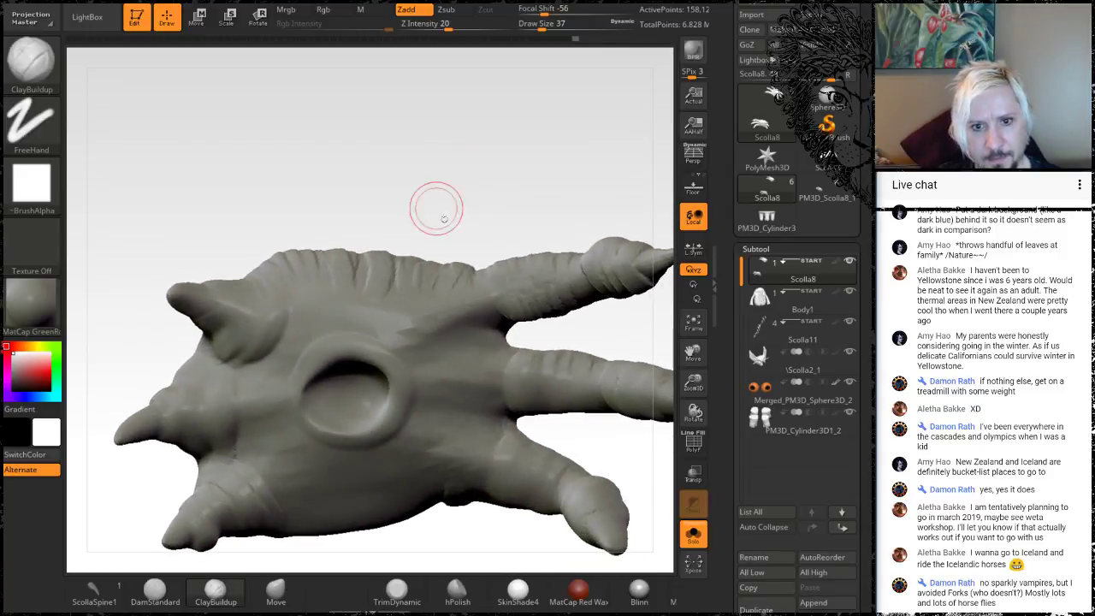
left_click_drag(402, 334, 505, 285)
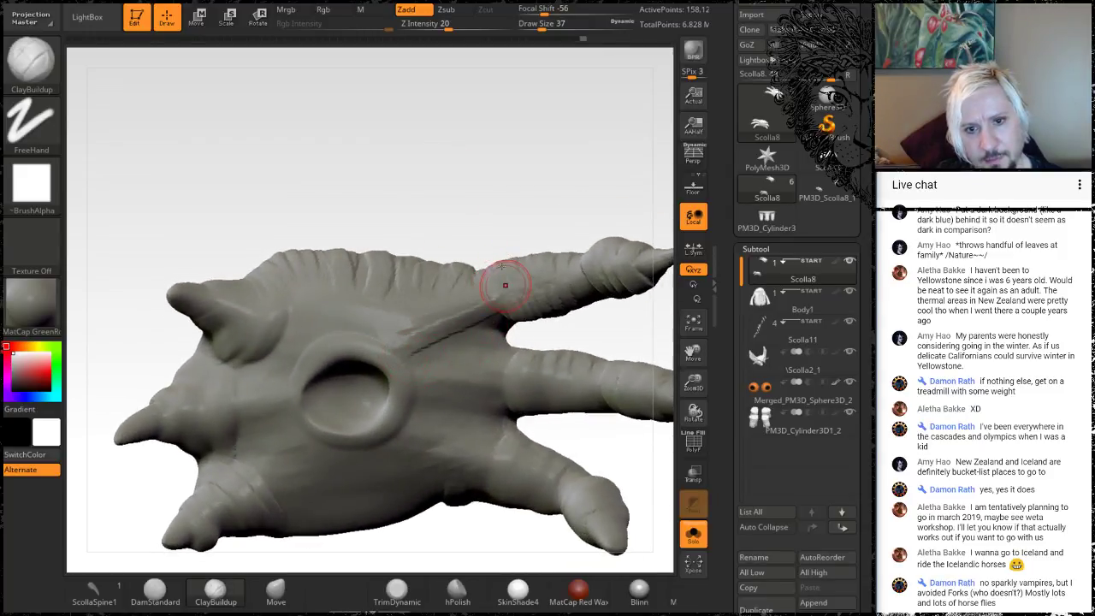
left_click_drag(501, 214, 492, 196)
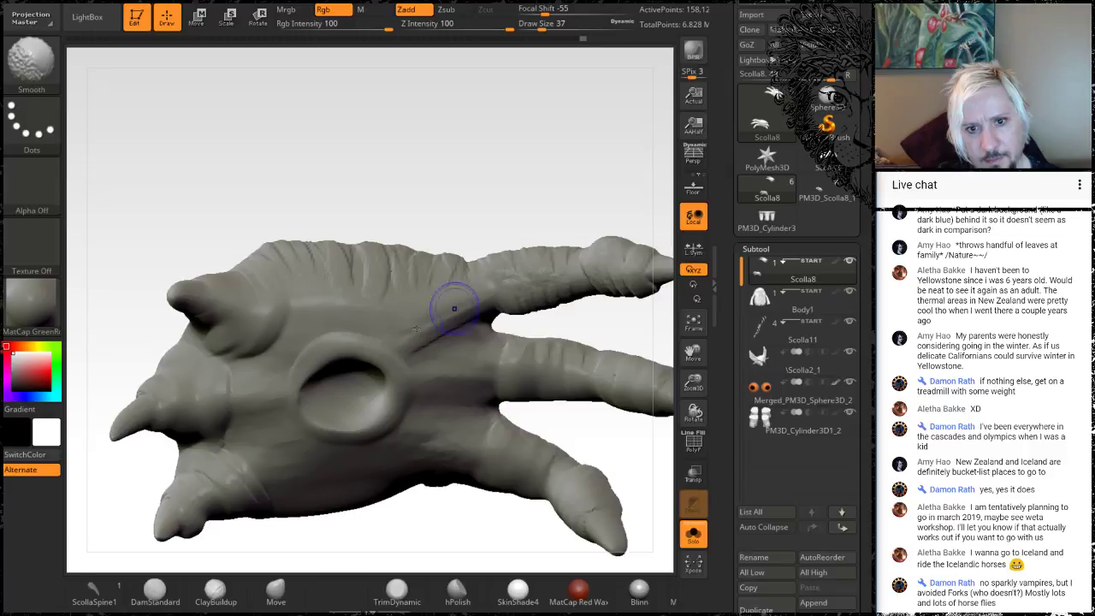
Step: Extend the hand-edge wrinkles onto the back of the hand up to the base of the adjacent heel claw
mouse_move(505, 122)
left_mouse_down()
mouse_move(374, 435)
mouse_move(354, 392)
left_mouse_up()
left_click_drag(237, 268, 308, 291)
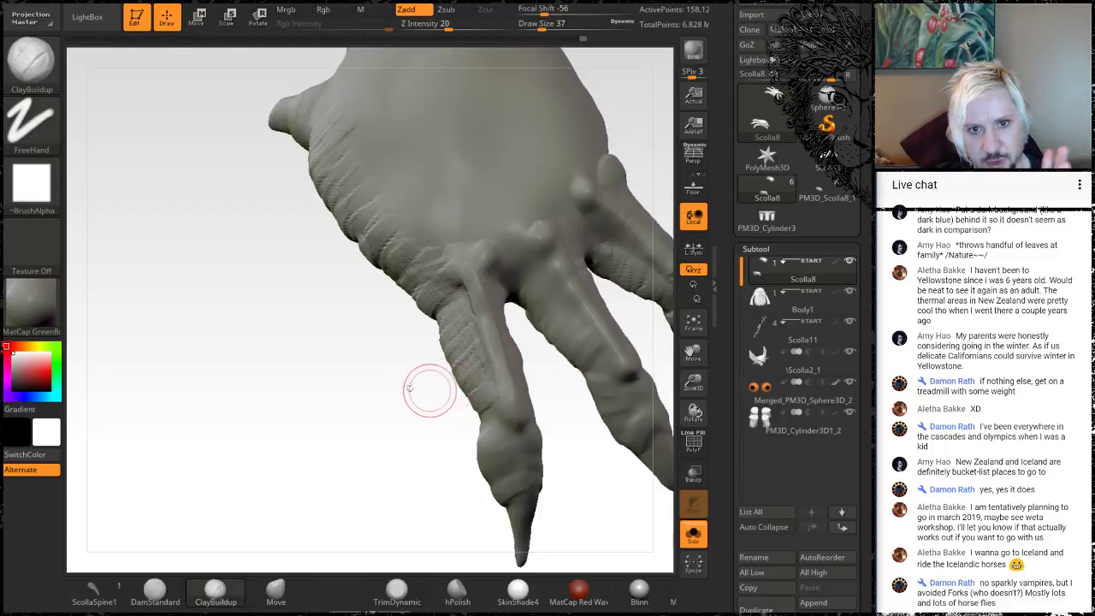
mouse_move(315, 342)
left_mouse_down()
mouse_move(342, 385)
mouse_move(316, 331)
left_mouse_up()
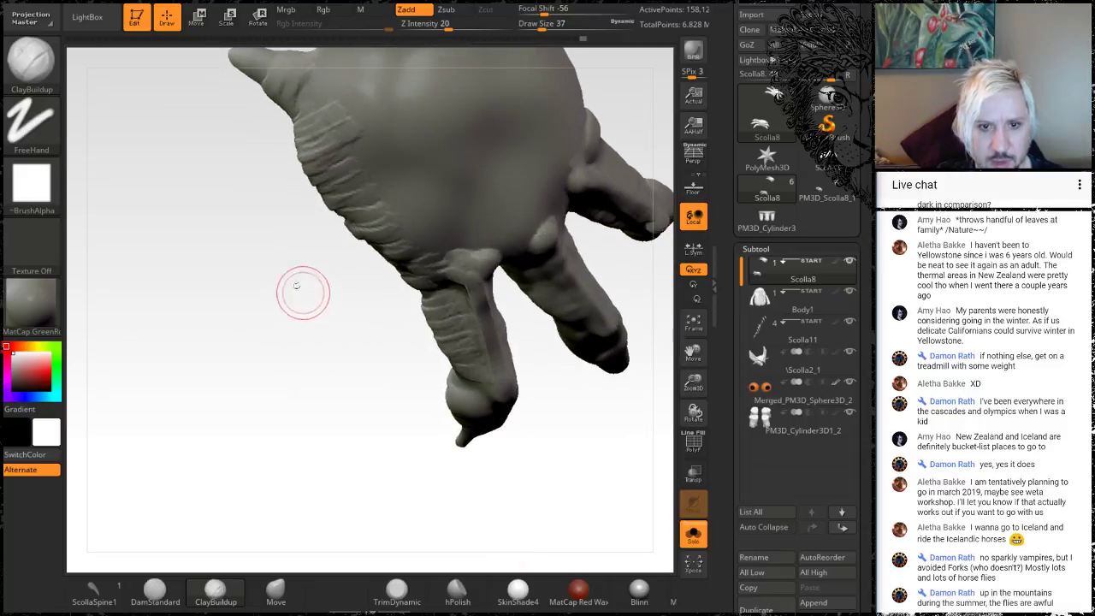
left_click_drag(299, 288, 303, 379)
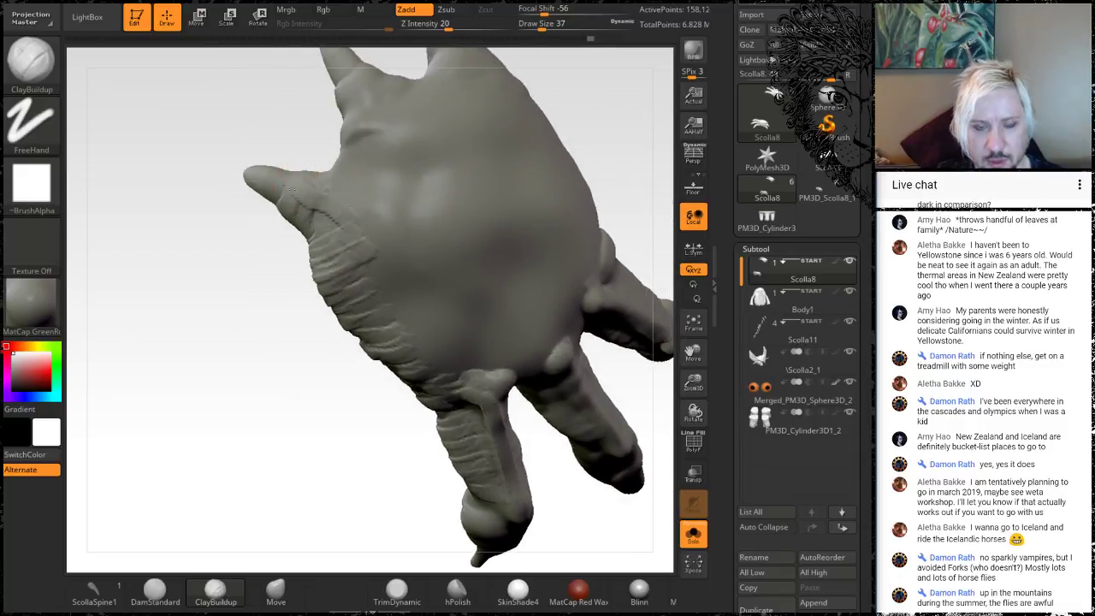
Step: Sculpt raised tendon ridges running from each heel claw's base onto the back of the hand
left_click_drag(208, 320, 265, 320)
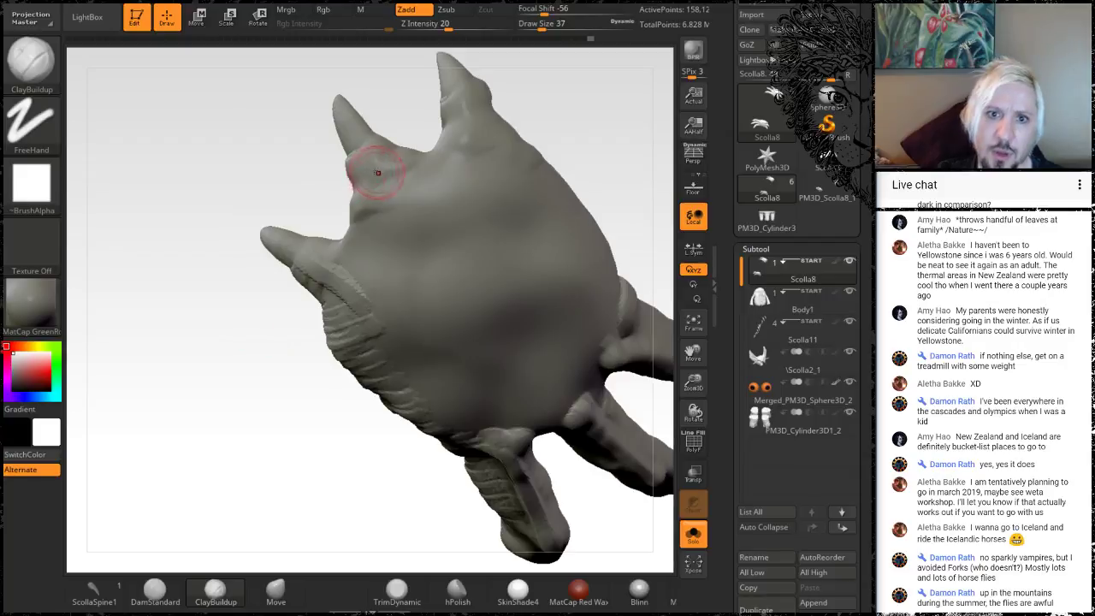
left_click_drag(382, 163, 418, 208)
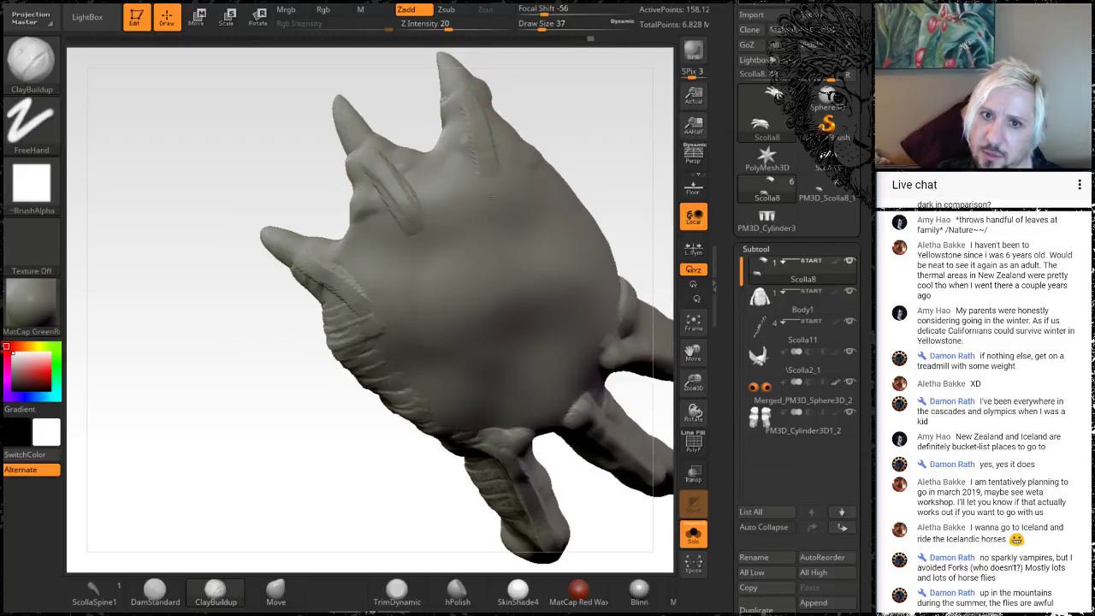
left_click_drag(641, 151, 615, 112)
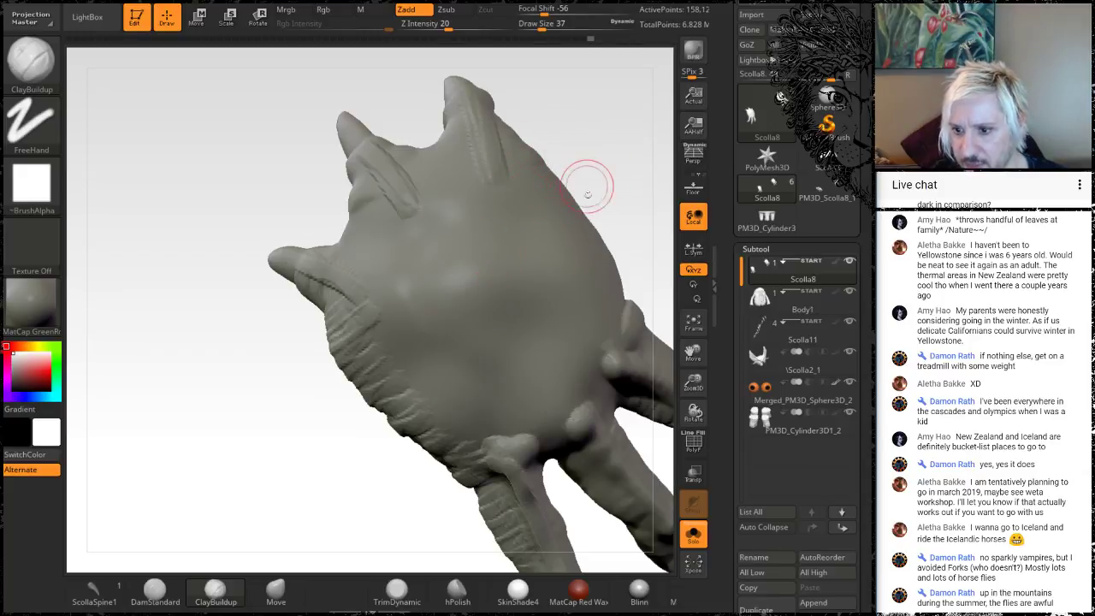
Step: Sculpt a row of crosswise wrinkles along the hand's opposite edge, between the heel claw and the finger base
mouse_move(605, 179)
left_mouse_down()
mouse_move(425, 153)
mouse_move(396, 181)
left_mouse_up()
left_click_drag(459, 164, 413, 195)
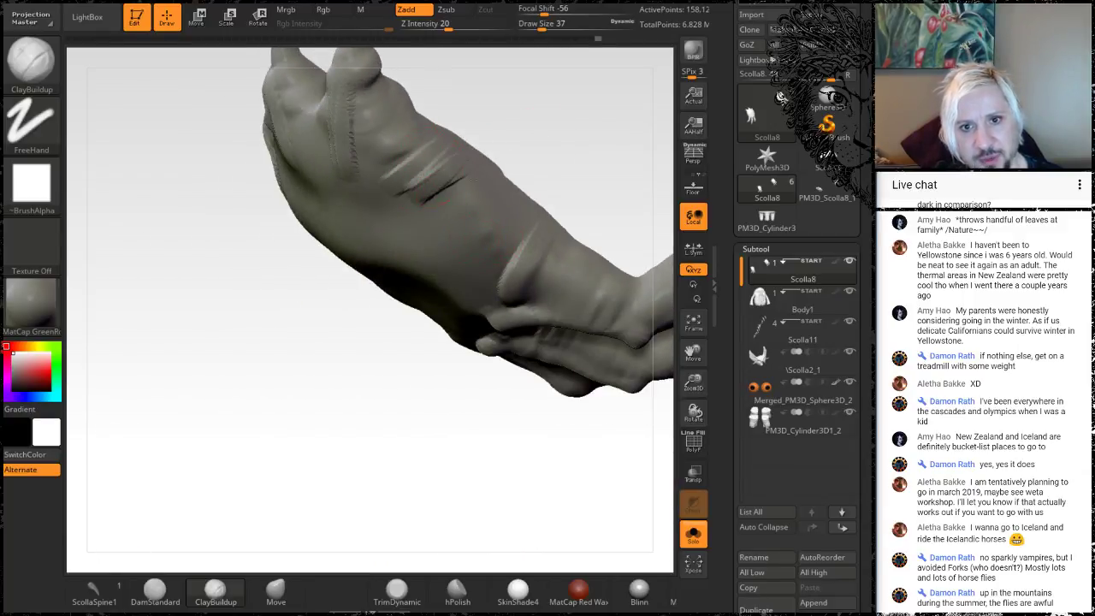
mouse_move(481, 186)
left_mouse_down()
mouse_move(438, 228)
mouse_move(462, 239)
left_mouse_up()
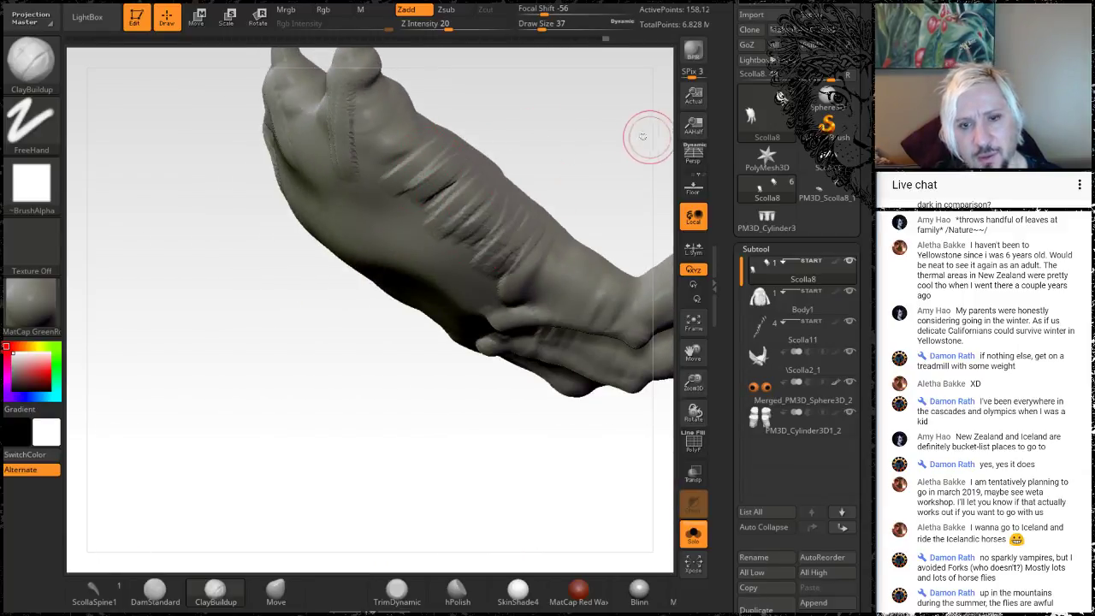
mouse_move(643, 135)
left_mouse_down()
mouse_move(555, 147)
mouse_move(524, 170)
left_mouse_up()
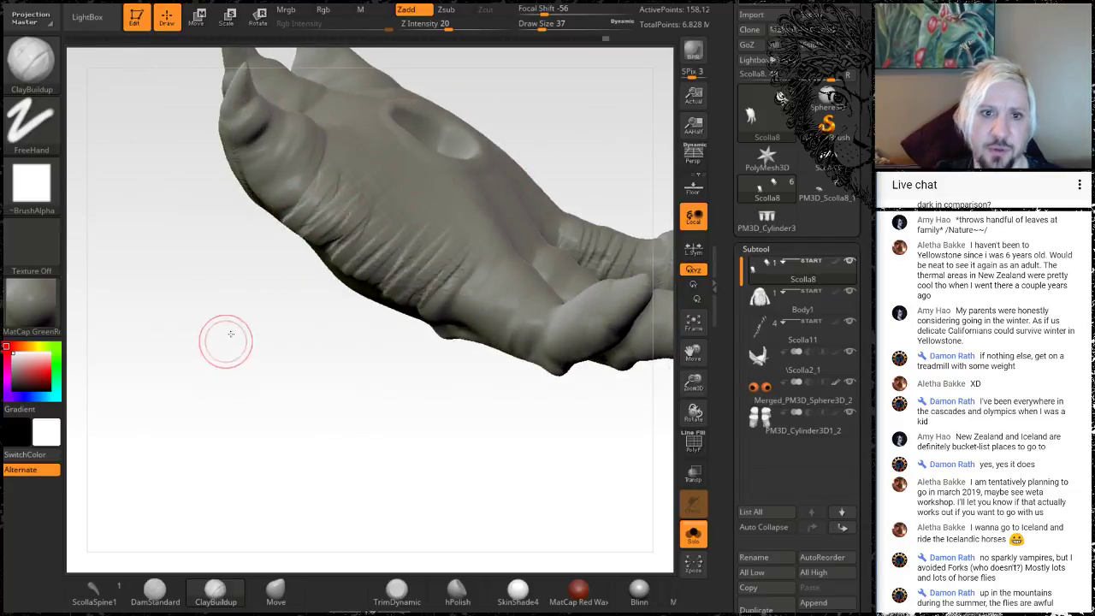
left_click_drag(228, 337, 295, 197)
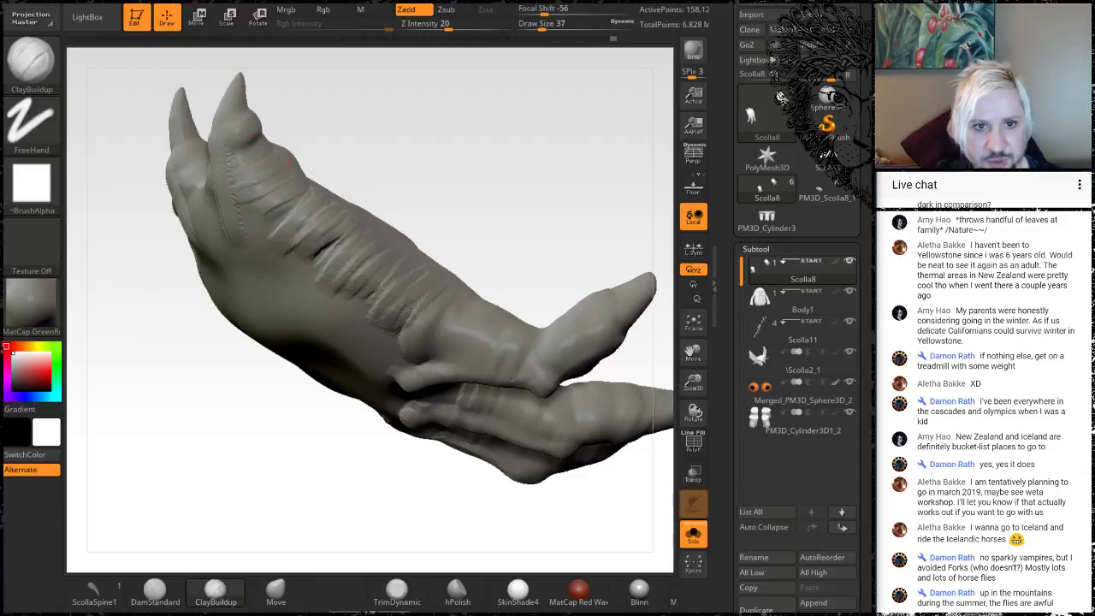
Step: Smooth the new edge wrinkles and the tendon ridges behind the heel claws
key("shift")
left_click_drag(318, 263, 371, 301, "shift")
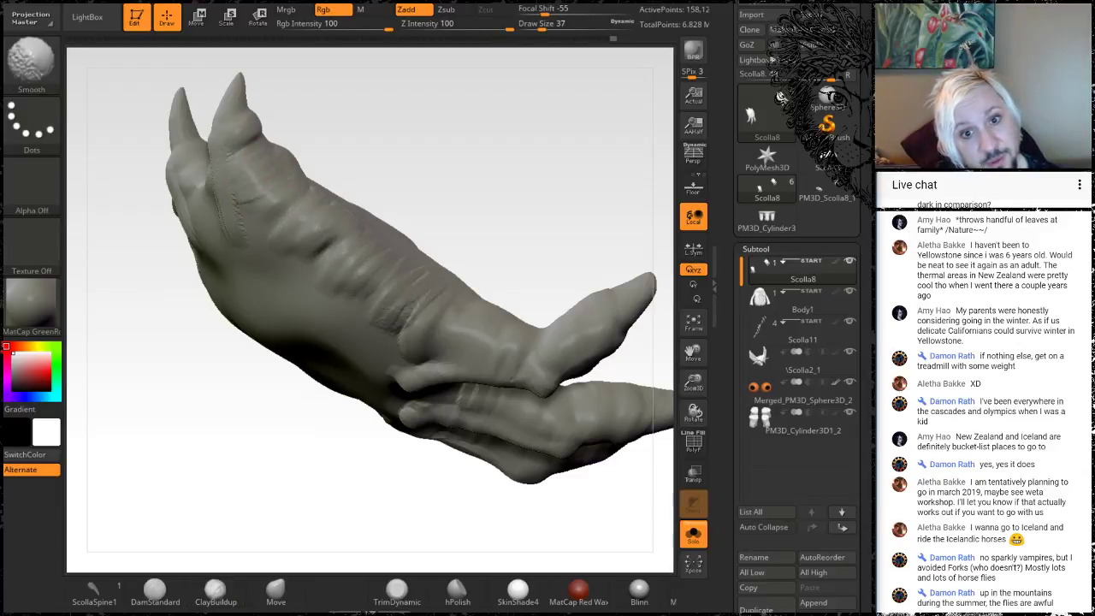
mouse_move(453, 200)
left_mouse_down()
mouse_move(494, 168)
mouse_move(498, 142)
left_mouse_up()
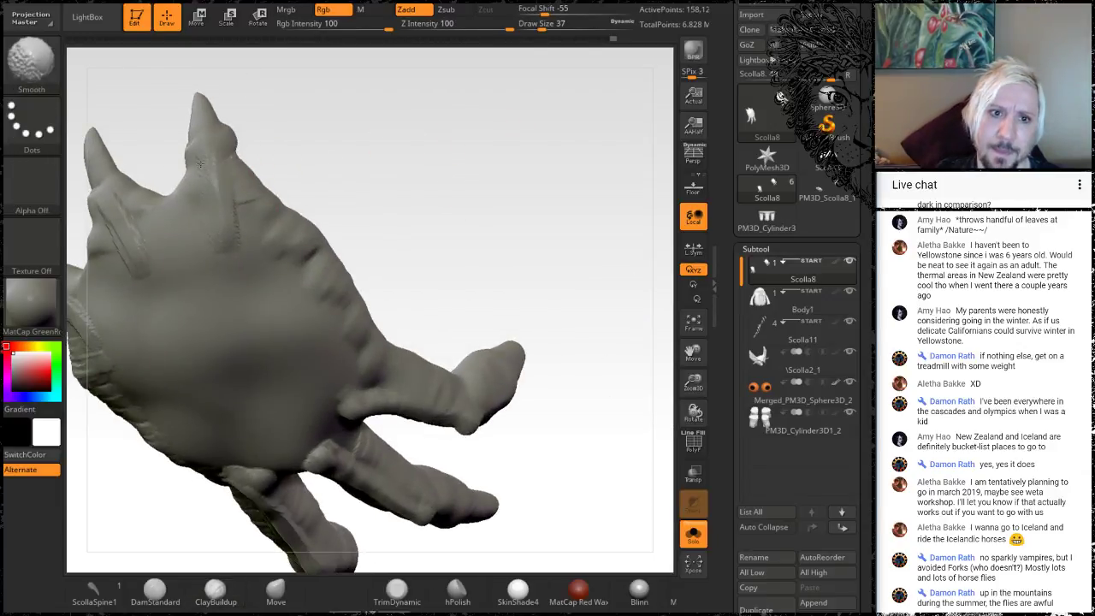
left_click_drag(350, 159, 325, 244)
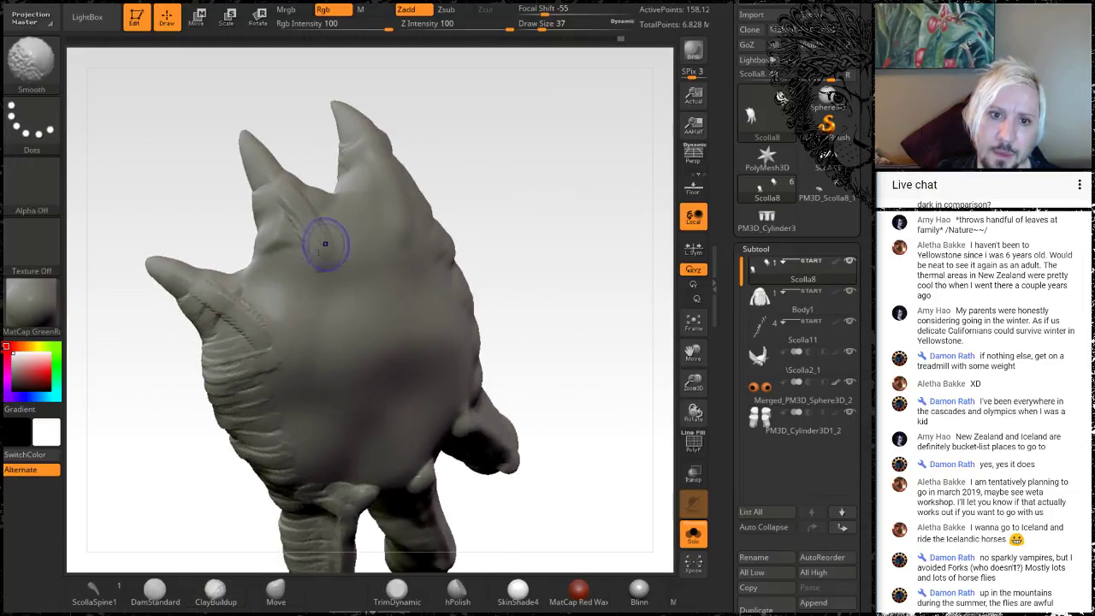
mouse_move(247, 331)
left_mouse_down("shift")
mouse_move(272, 323)
mouse_move(261, 335)
mouse_move(269, 317)
left_mouse_up("shift")
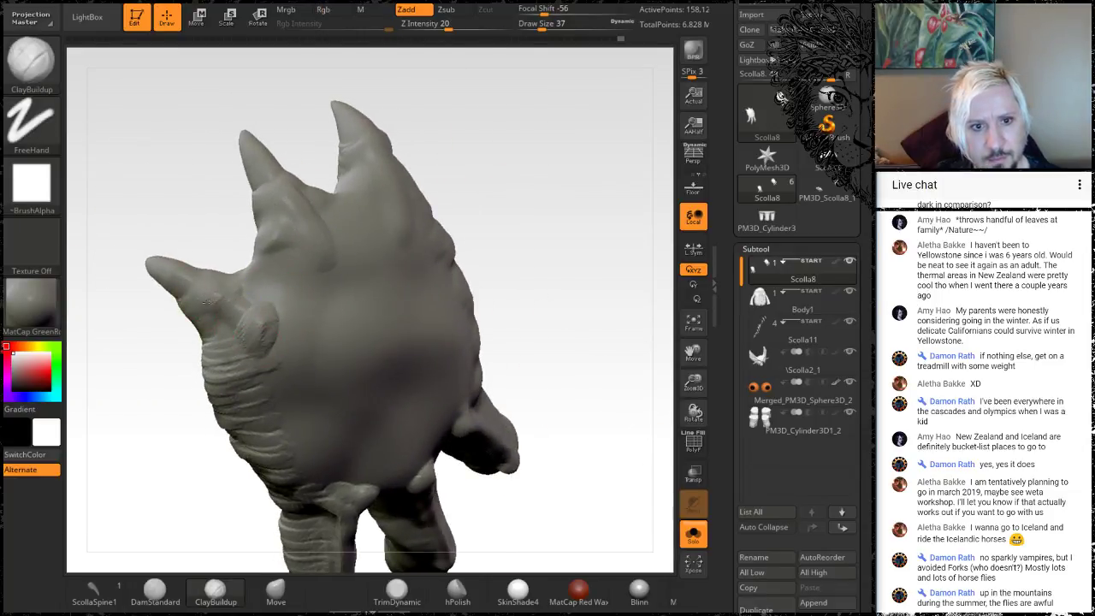
Step: Build up rounded knuckle bumps at and behind each heel claw's base on the back of the hand
left_click_drag(206, 301, 211, 295)
left_click_drag(321, 255, 325, 263)
left_click_drag(289, 204, 296, 207)
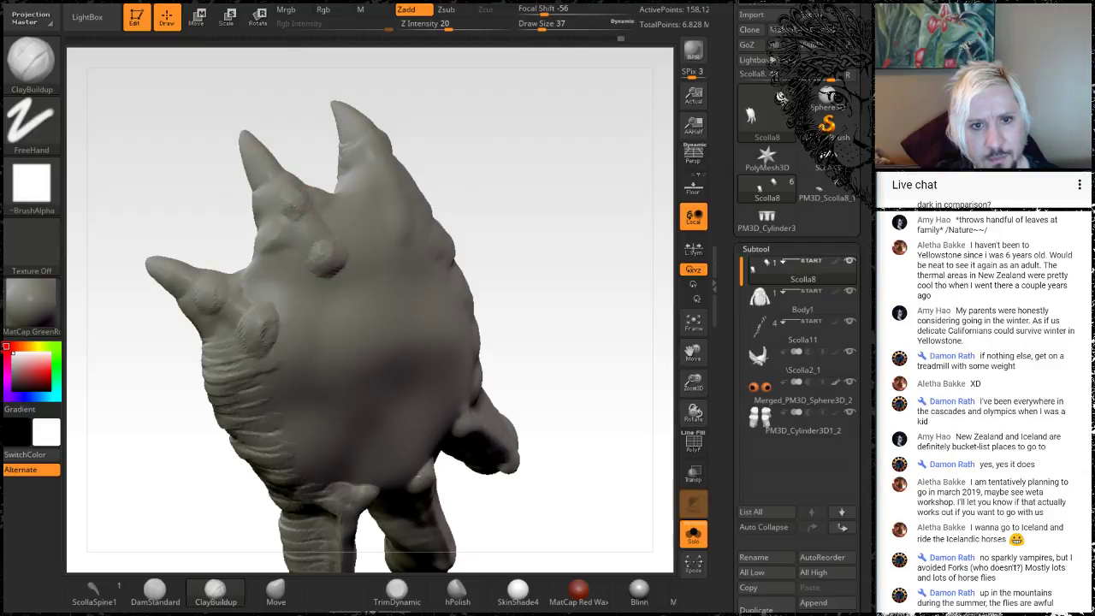
left_click_drag(400, 227, 393, 209)
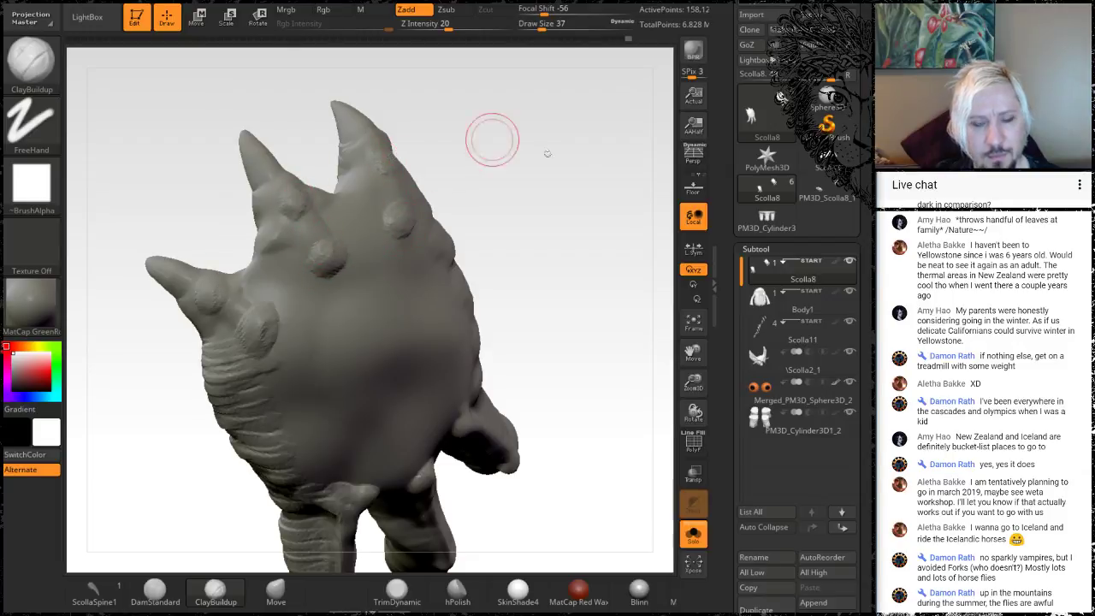
Step: Refine and smooth the rounded knuckles where the three fingers join the back of the hand
left_click_drag(601, 251, 567, 187)
mouse_move(557, 316)
left_mouse_down("alt")
mouse_move(360, 56)
mouse_move(264, 313)
mouse_move(345, 386)
mouse_move(325, 269)
left_mouse_up("alt")
key("shift")
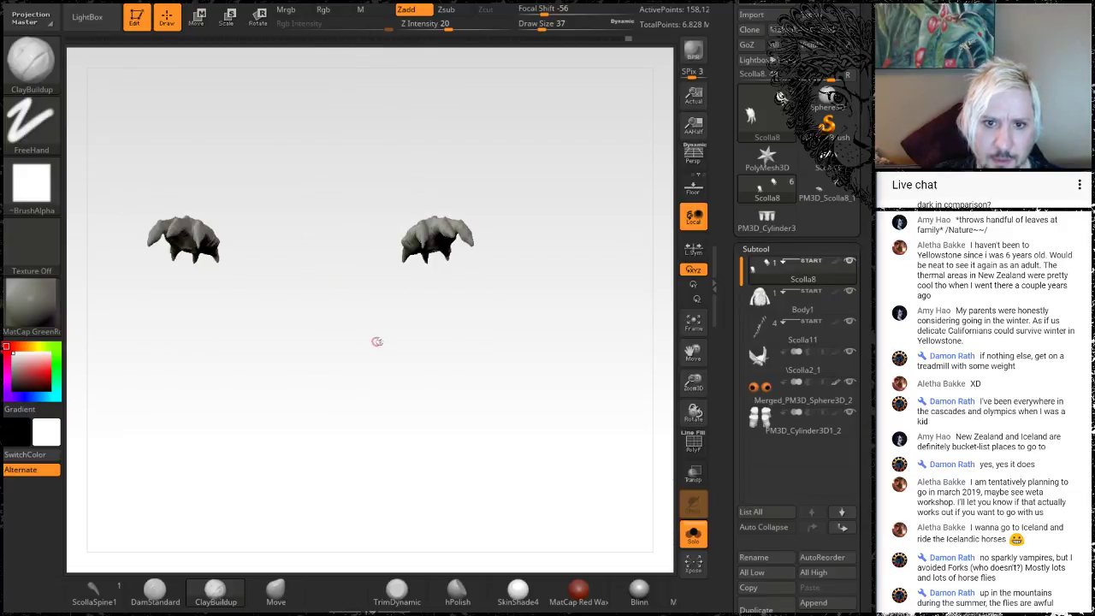
mouse_move(377, 341)
left_mouse_down()
mouse_move(350, 200)
mouse_move(389, 218)
mouse_move(354, 237)
mouse_move(325, 359)
mouse_move(577, 335)
mouse_move(594, 394)
left_mouse_up()
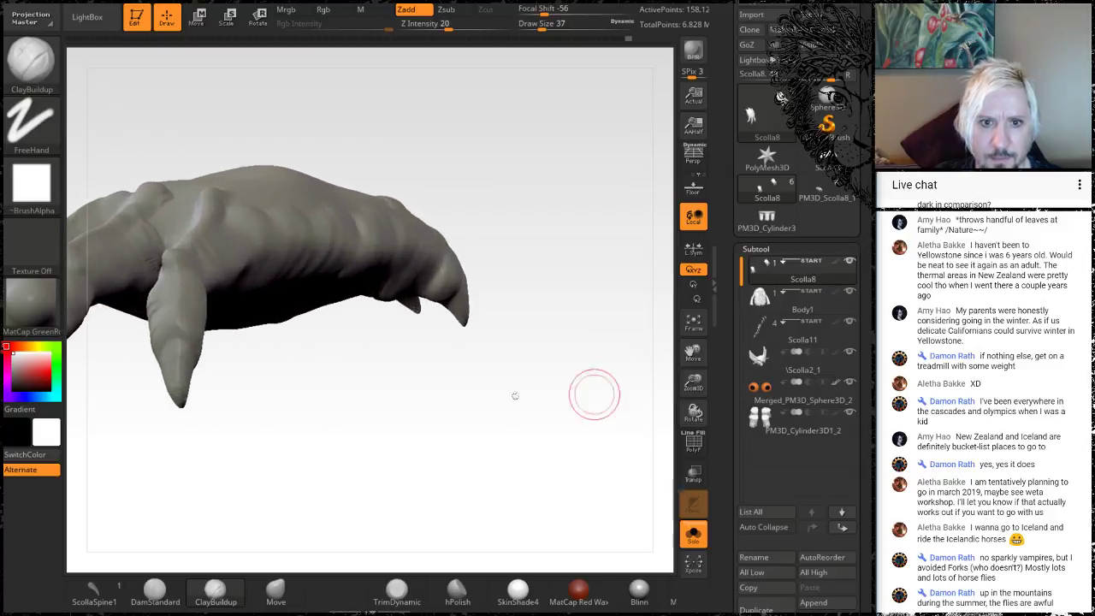
left_click_drag(300, 444, 477, 479, "alt")
mouse_move(427, 442)
left_mouse_down()
mouse_move(432, 483)
mouse_move(414, 487)
mouse_move(318, 342)
left_mouse_up()
key("shift")
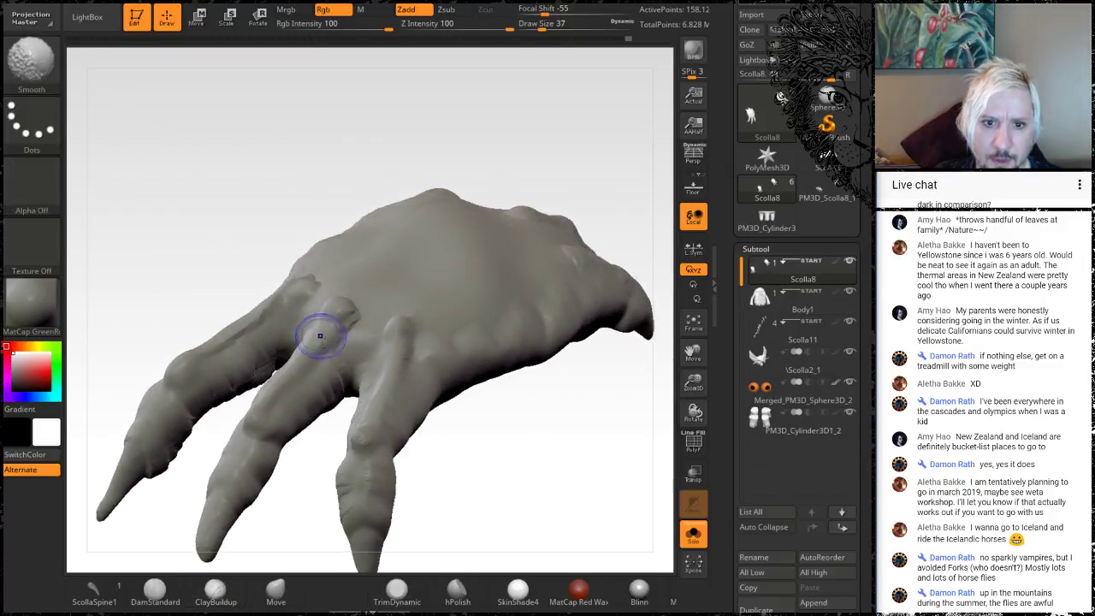
left_click_drag(446, 475, 428, 472)
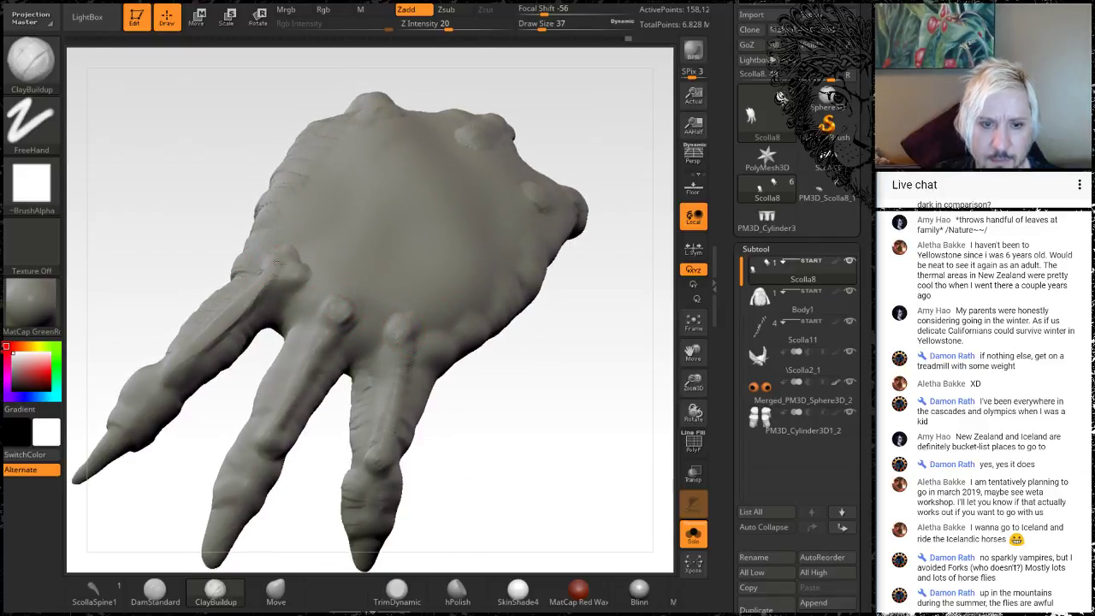
Step: Build up the knuckle bumps on the upper side of the fingers' middle joints
mouse_move(203, 411)
left_mouse_down()
mouse_move(231, 413)
mouse_move(263, 355)
left_mouse_up()
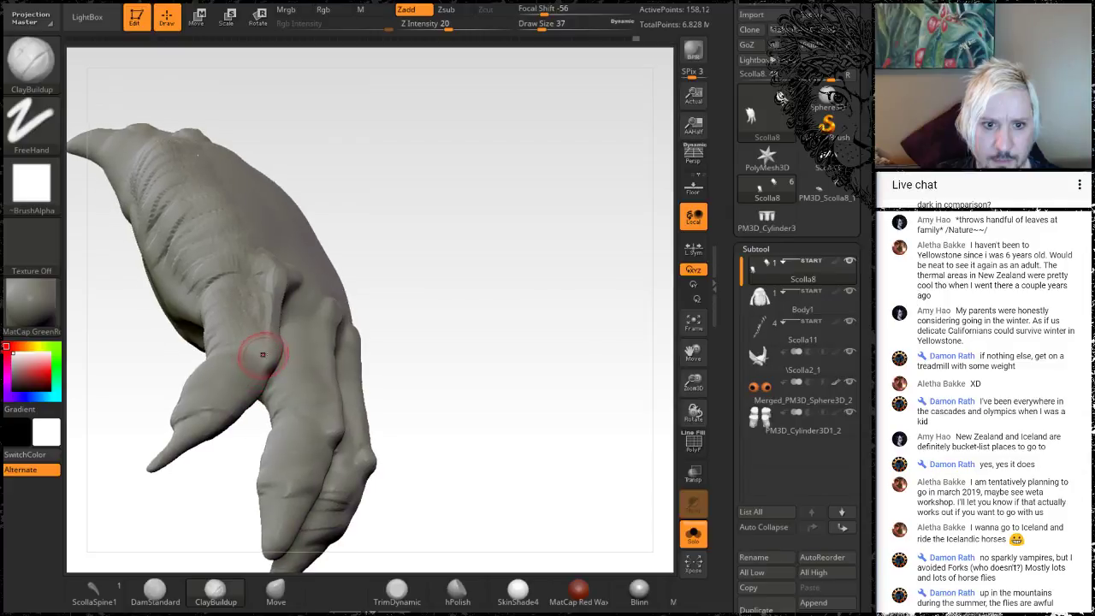
left_click_drag(488, 294, 257, 318)
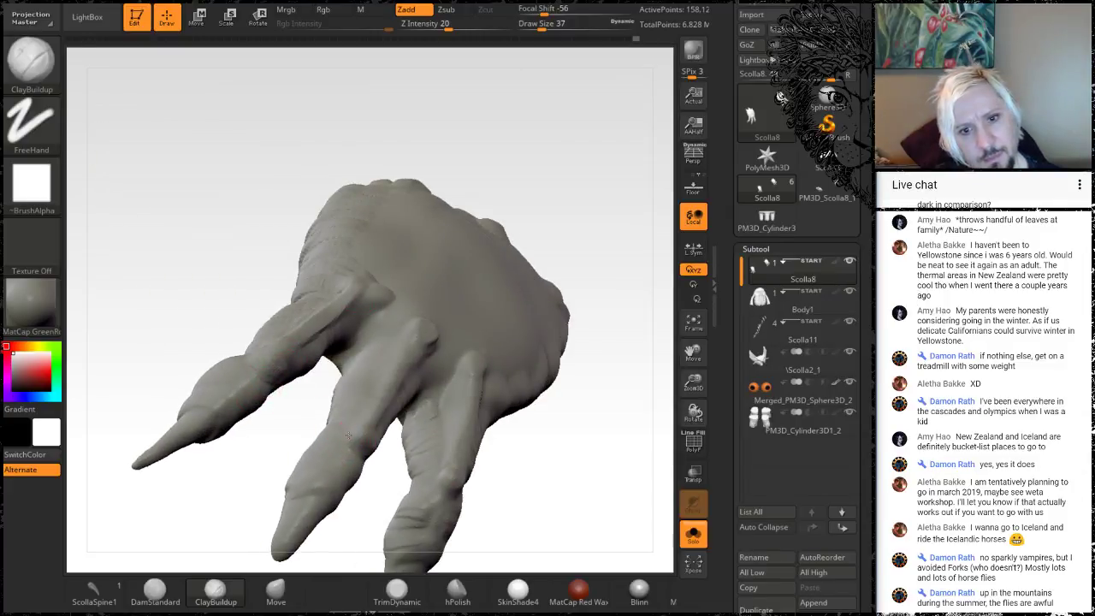
mouse_move(234, 457)
left_mouse_down()
mouse_move(272, 396)
mouse_move(342, 360)
left_mouse_up()
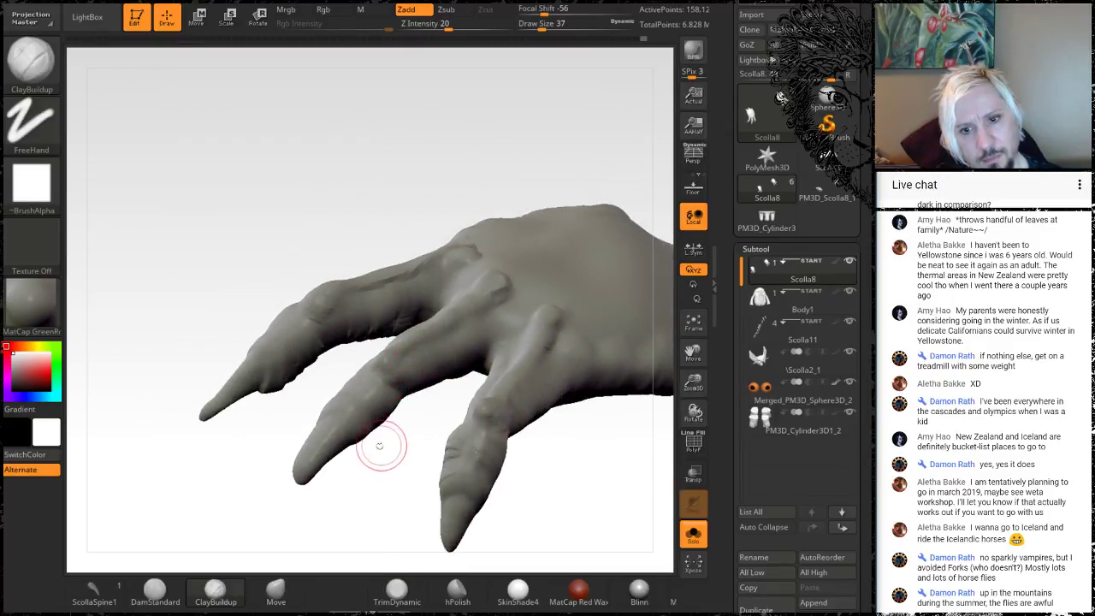
left_click_drag(382, 446, 420, 443)
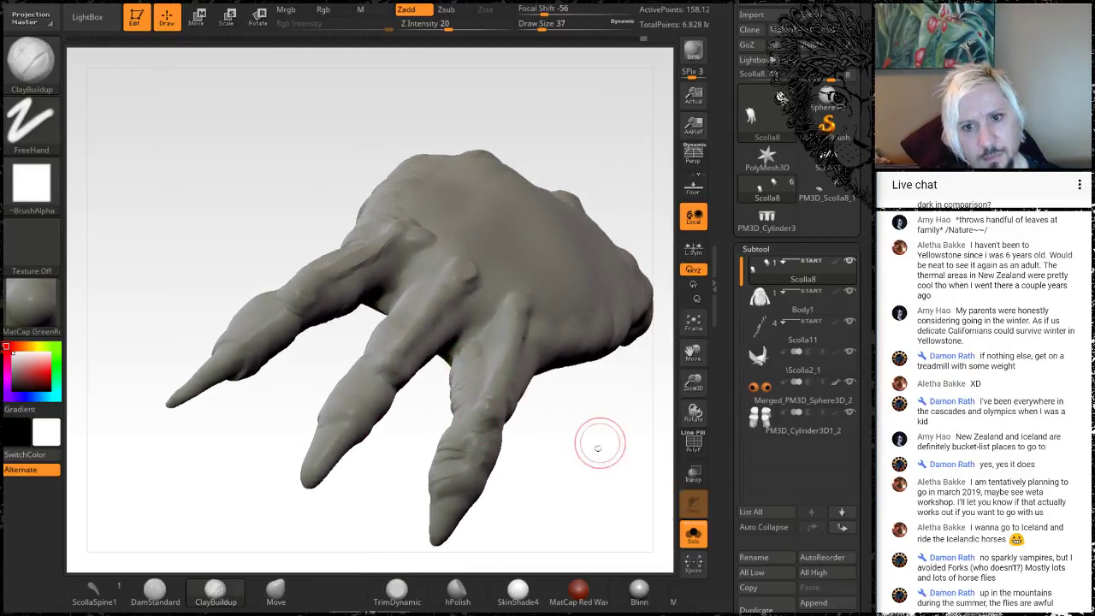
Step: Sculpt crosswise folds along the palm's side edge between finger and heel claw, and smooth them into the palm
mouse_move(601, 445)
left_mouse_down()
mouse_move(526, 385)
mouse_move(502, 247)
mouse_move(401, 166)
mouse_move(553, 181)
left_mouse_up()
key("shift")
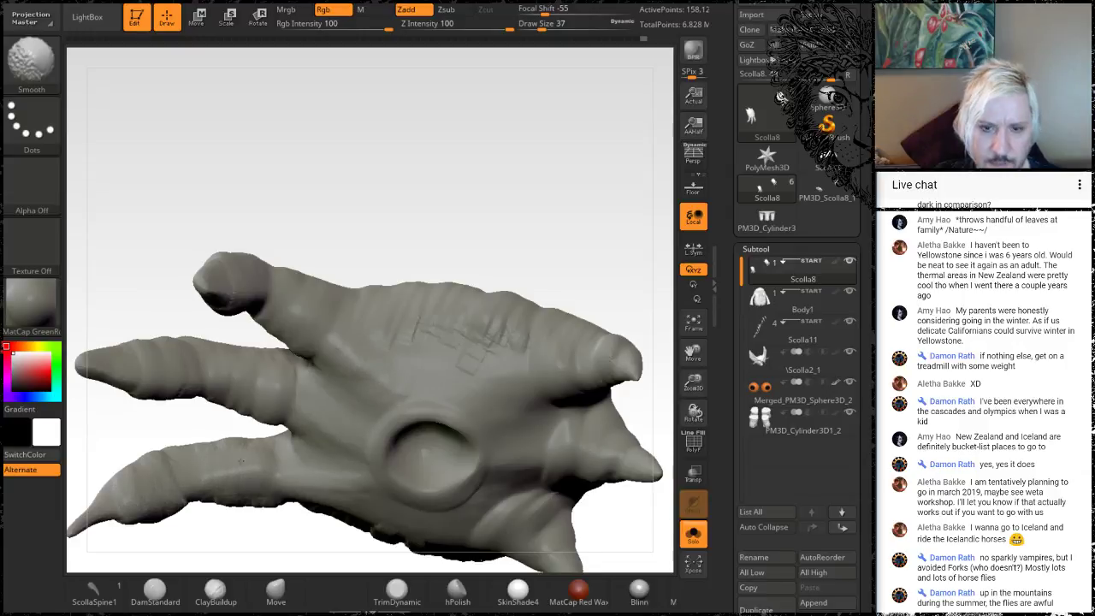
left_click_drag(400, 256, 406, 332)
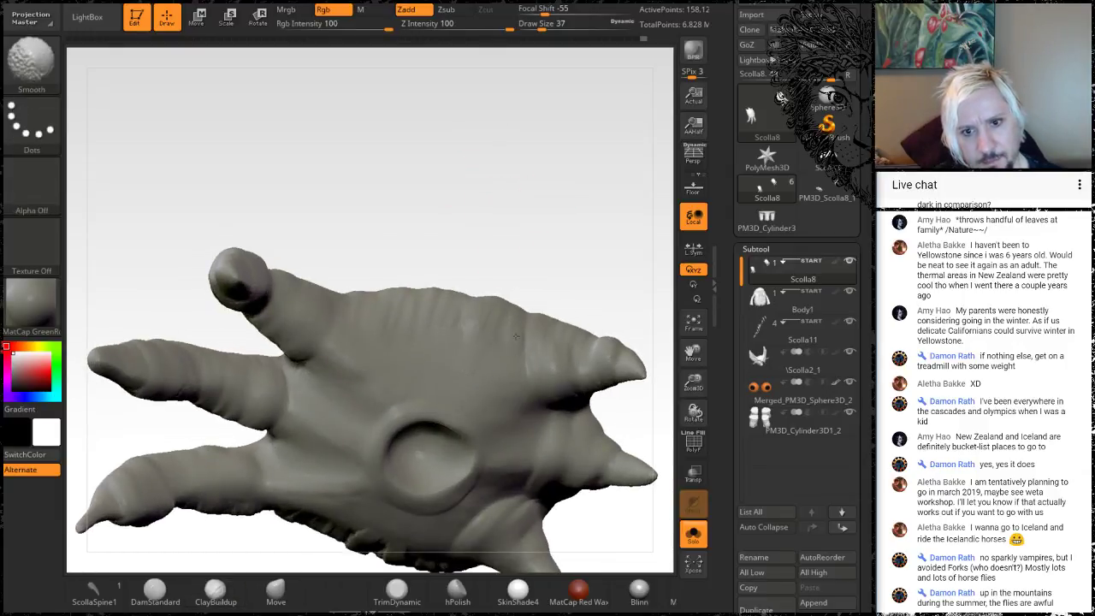
left_click_drag(516, 336, 499, 282, "shift")
mouse_move(543, 154)
left_mouse_down()
mouse_move(518, 257)
mouse_move(560, 257)
mouse_move(525, 234)
mouse_move(420, 391)
left_mouse_up()
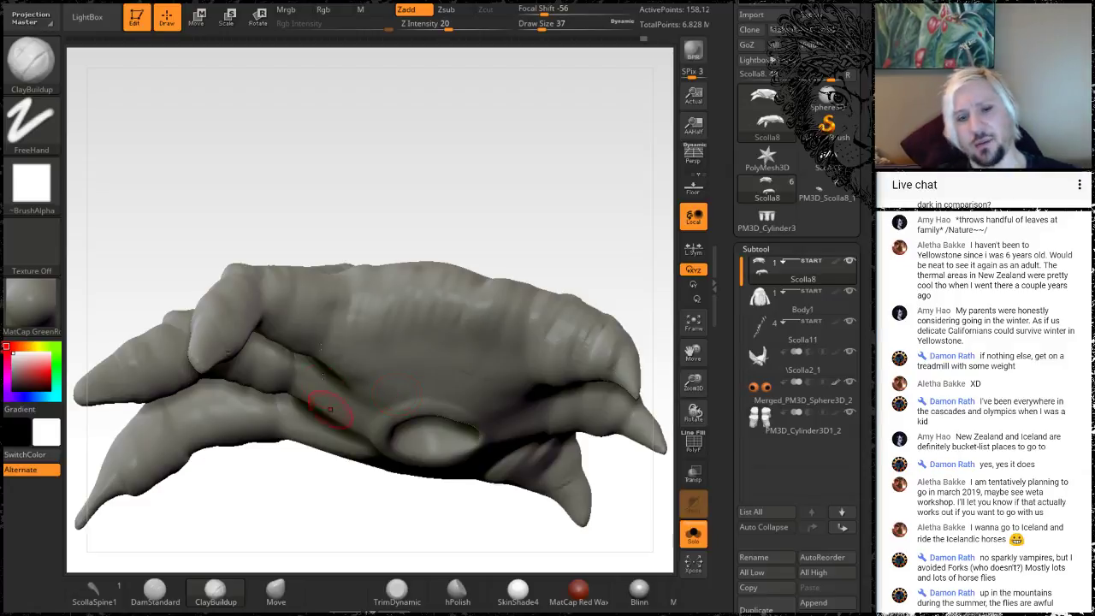
mouse_move(516, 209)
left_mouse_down()
mouse_move(548, 181)
mouse_move(545, 215)
mouse_move(577, 232)
mouse_move(536, 122)
mouse_move(555, 134)
mouse_move(550, 112)
mouse_move(558, 296)
mouse_move(559, 180)
mouse_move(566, 211)
mouse_move(502, 288)
left_mouse_up()
Step: Adjust the overall shape of the hand with the Move brush at draw size 280
left_click(275, 591)
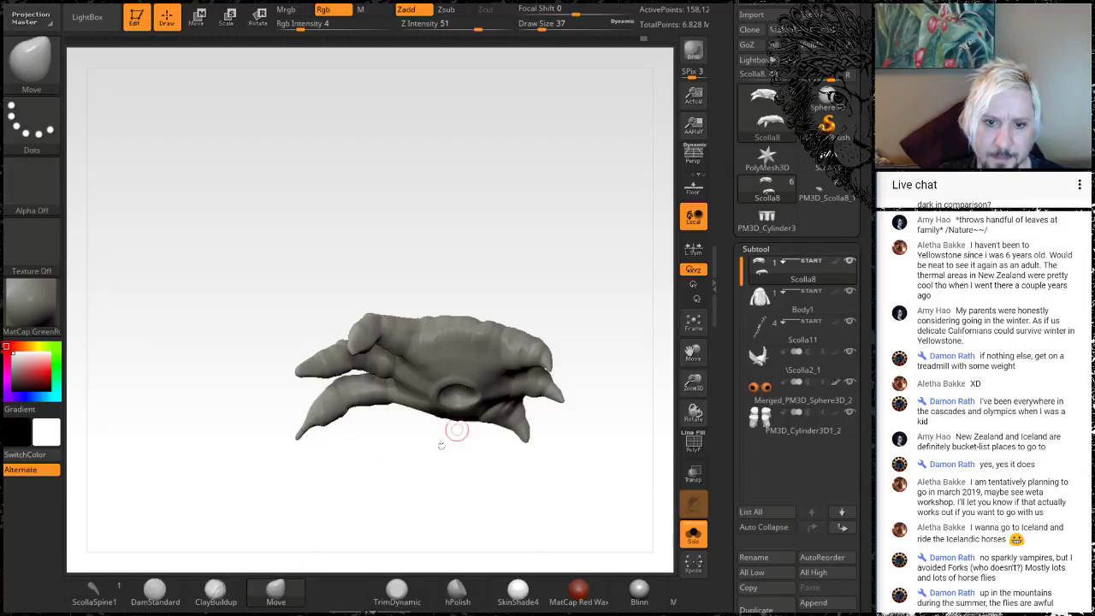
key("space")
left_click_drag(435, 400, 473, 401)
mouse_move(538, 193)
left_mouse_down()
mouse_move(540, 262)
mouse_move(465, 350)
left_mouse_up()
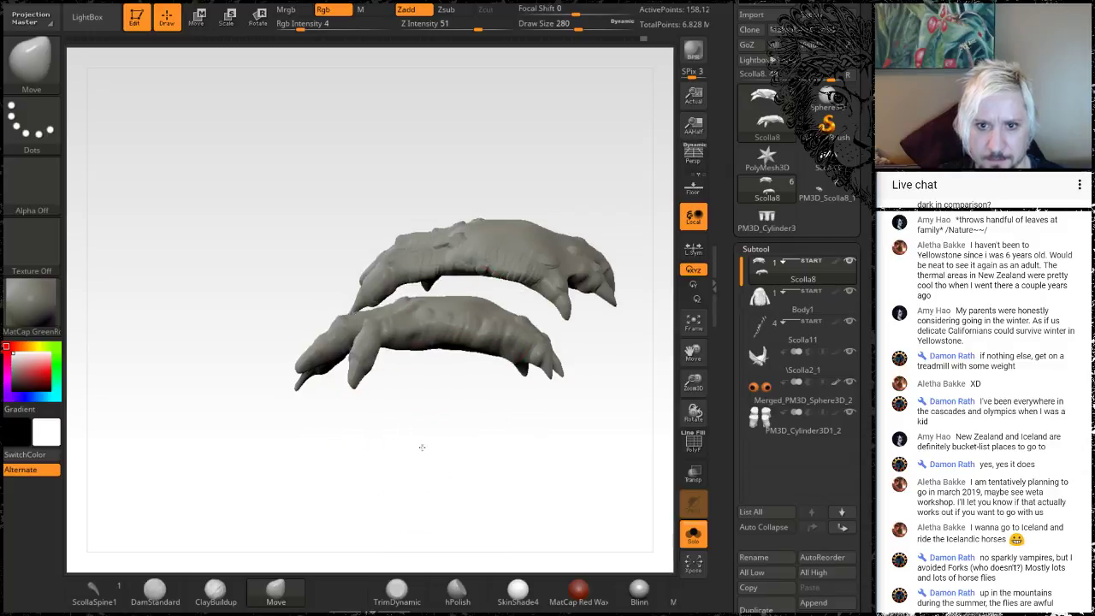
mouse_move(423, 448)
left_mouse_down()
mouse_move(457, 265)
mouse_move(526, 306)
mouse_move(406, 401)
mouse_move(405, 482)
mouse_move(475, 449)
mouse_move(572, 439)
left_mouse_up()
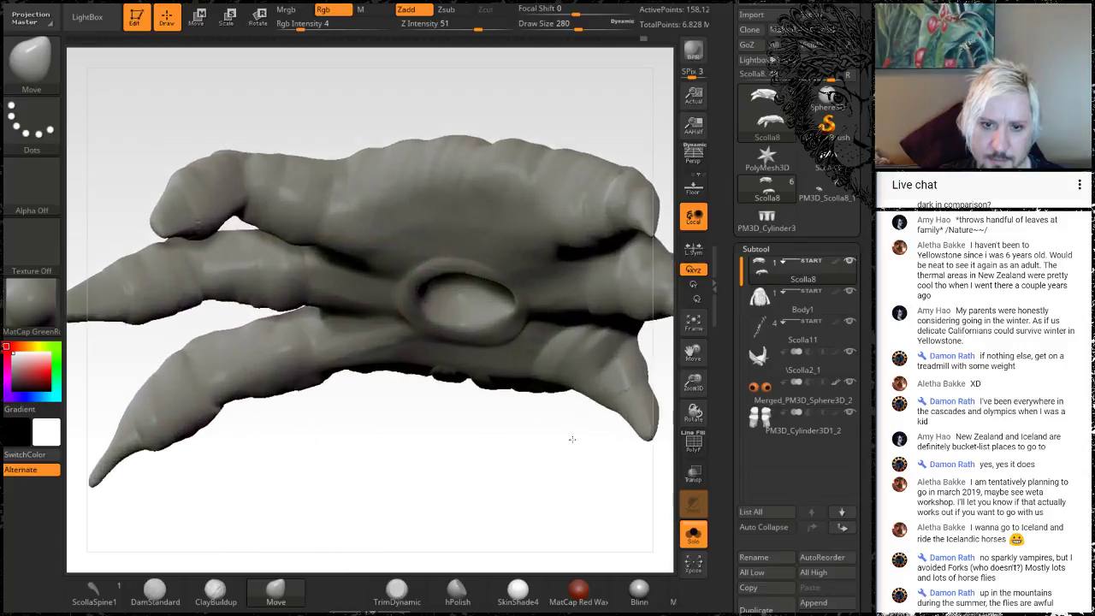
Step: Add fine ClayBuildup detail at draw size 14 to the palm-side finger base, and smooth it
key("space")
left_click_drag(448, 339, 406, 332)
left_click(214, 591)
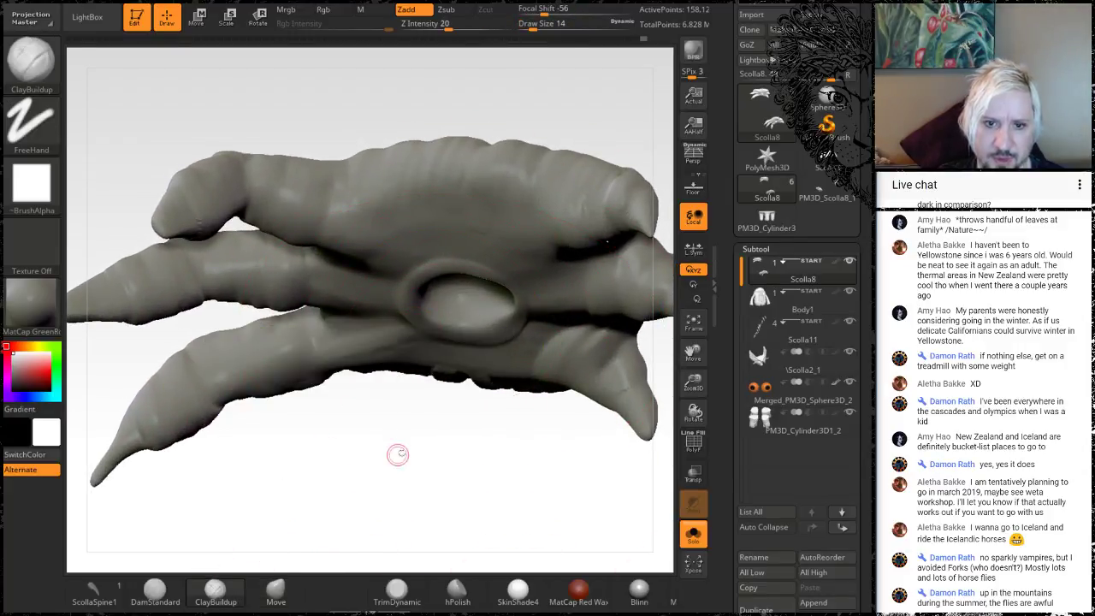
mouse_move(396, 454)
left_mouse_down()
mouse_move(387, 481)
mouse_move(325, 293)
left_mouse_up()
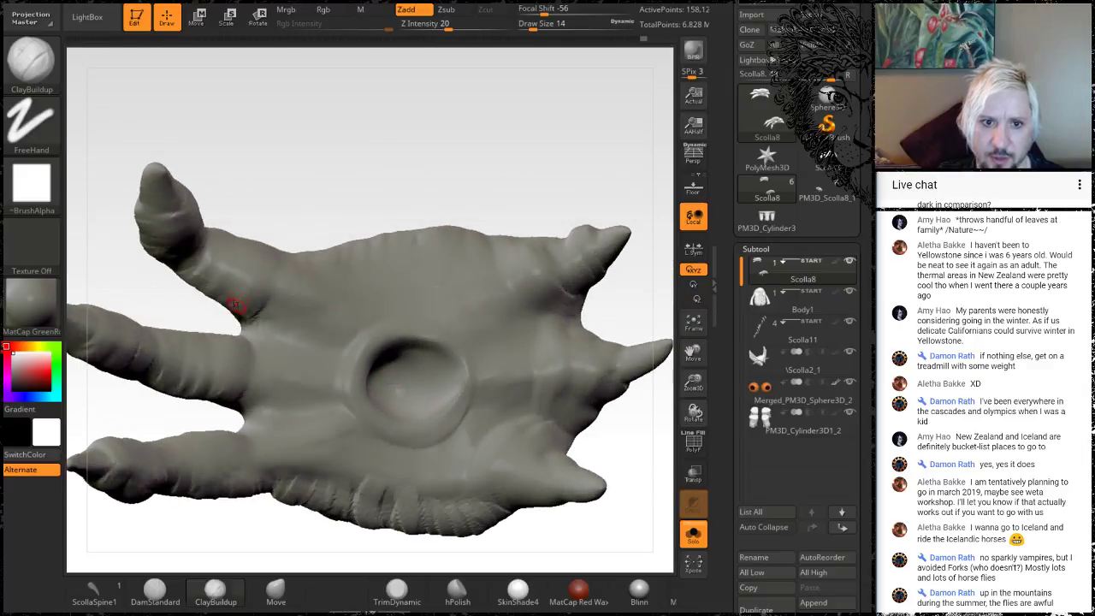
key("shift")
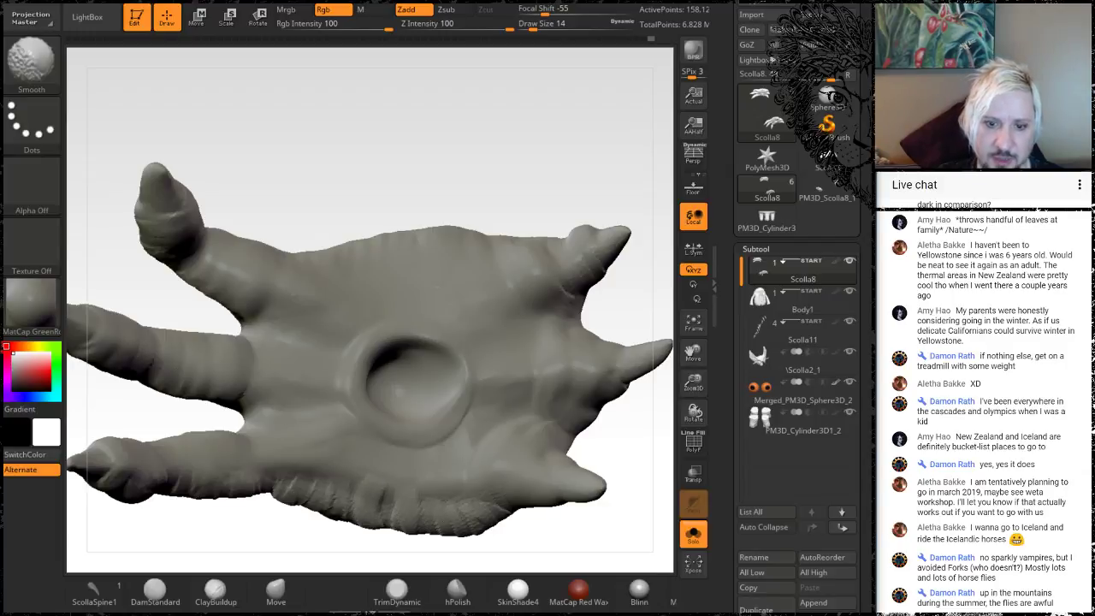
Step: Sculpt raised tendon ridges radiating from the palm pit to each finger and heel claw, using ClayBuildup at draw size 31
key("space")
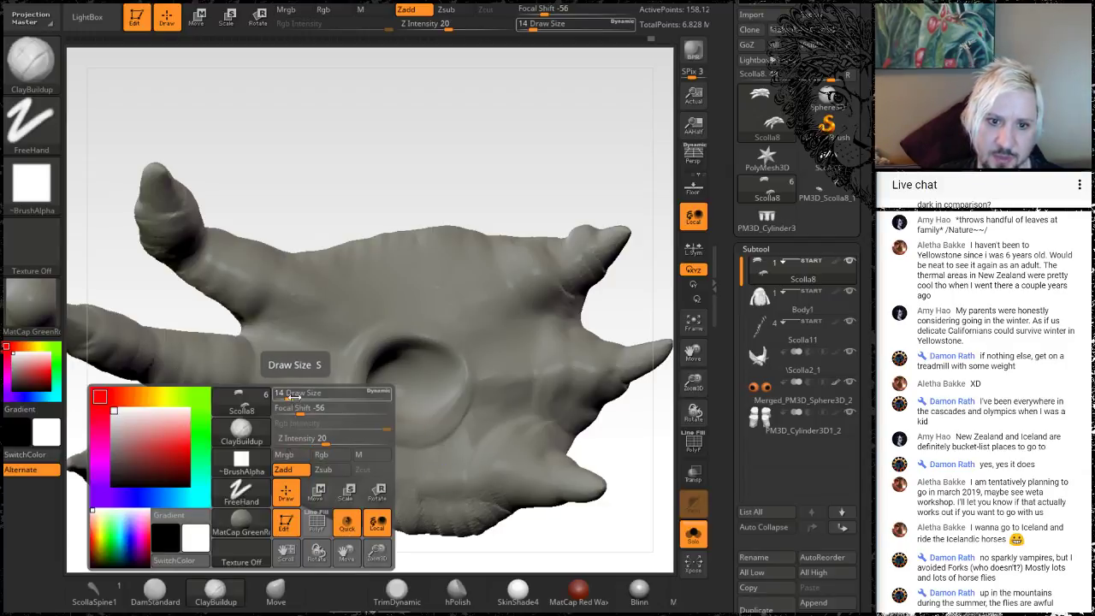
left_click(292, 398)
left_click_drag(297, 397, 295, 398)
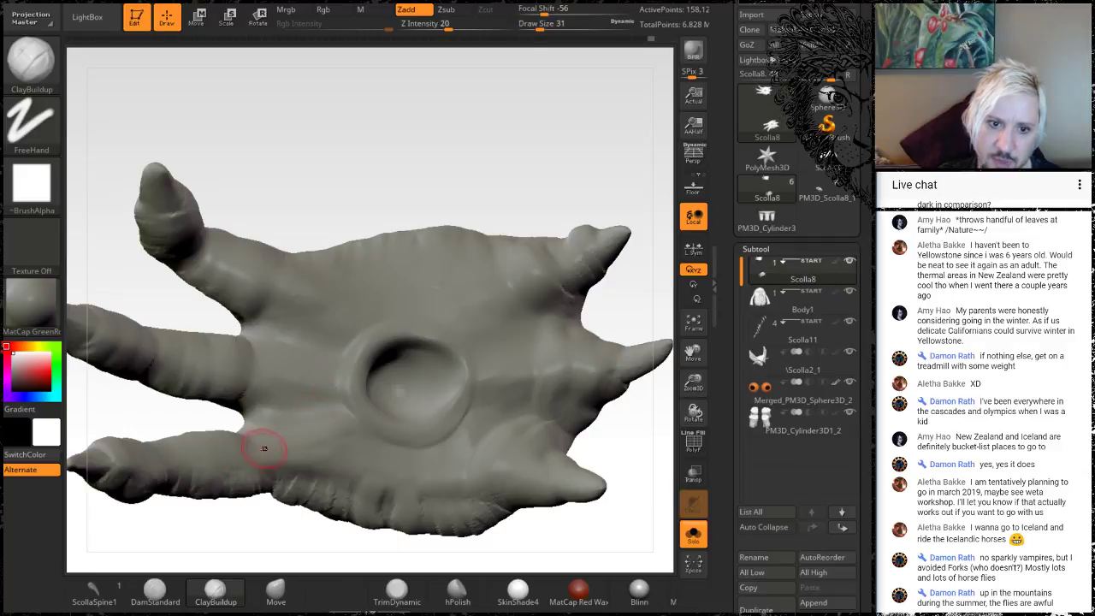
left_click_drag(271, 458, 350, 416)
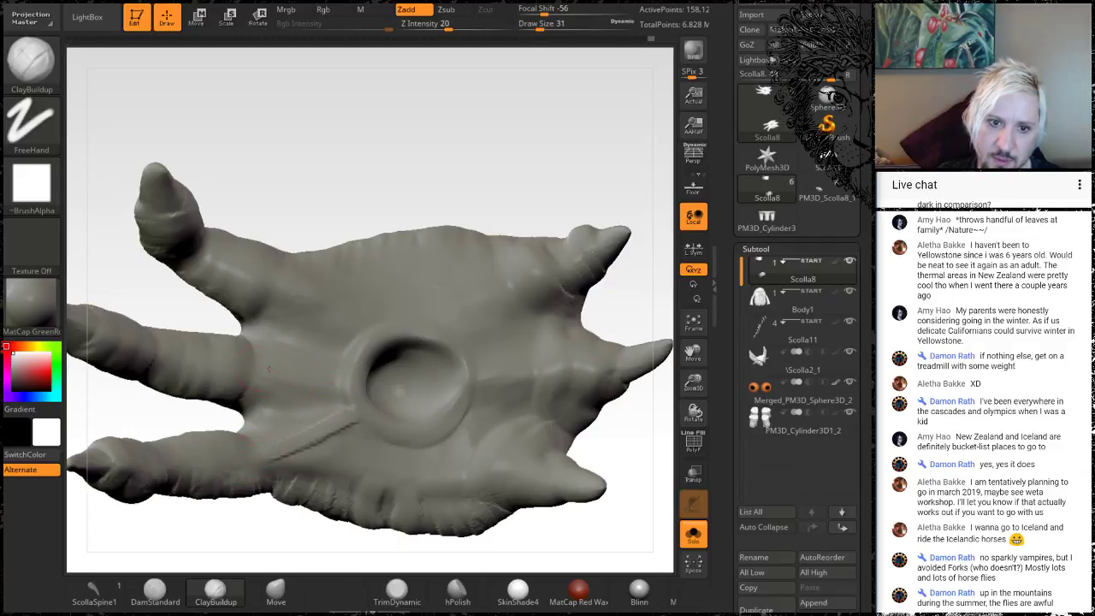
left_click_drag(319, 372, 338, 363)
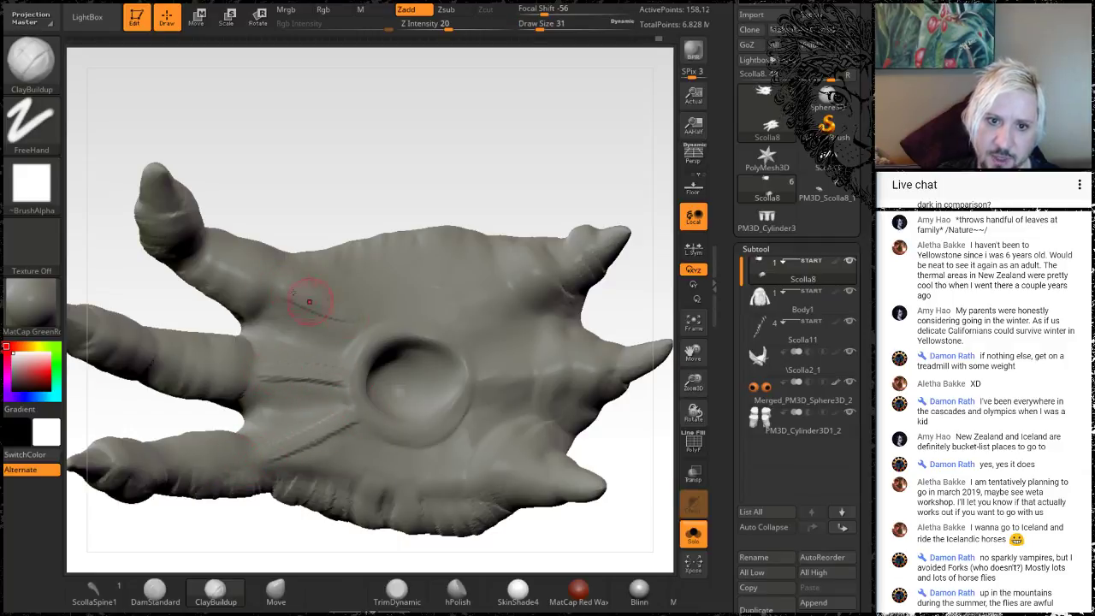
left_click_drag(462, 326, 534, 284)
mouse_move(643, 293)
left_mouse_down()
mouse_move(557, 196)
mouse_move(435, 312)
mouse_move(446, 352)
left_mouse_up()
mouse_move(393, 323)
left_mouse_down()
mouse_move(434, 351)
mouse_move(334, 288)
left_mouse_up()
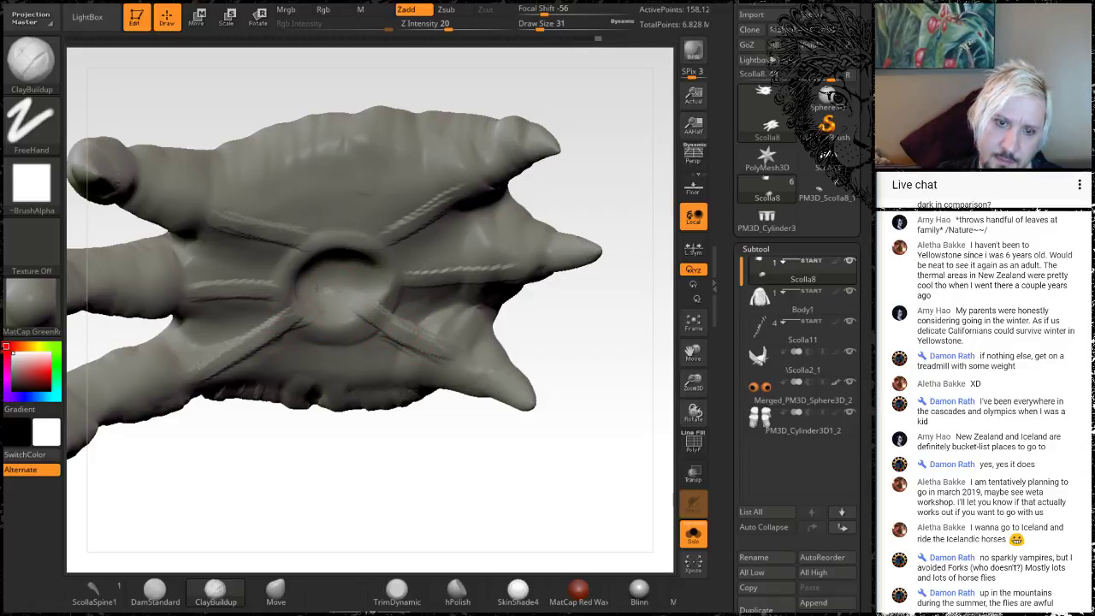
left_click_drag(622, 183, 361, 232)
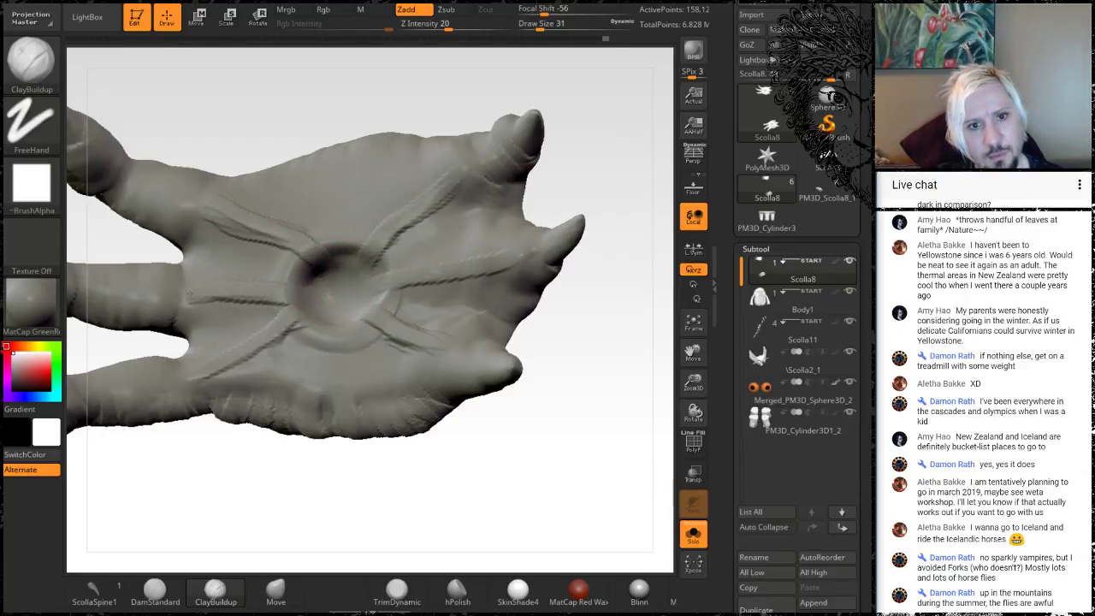
Step: Sculpt curved wrinkles around the palm pit and crosswise wrinkles between the tendon ridges of the heel claws
left_click_drag(312, 83, 290, 256)
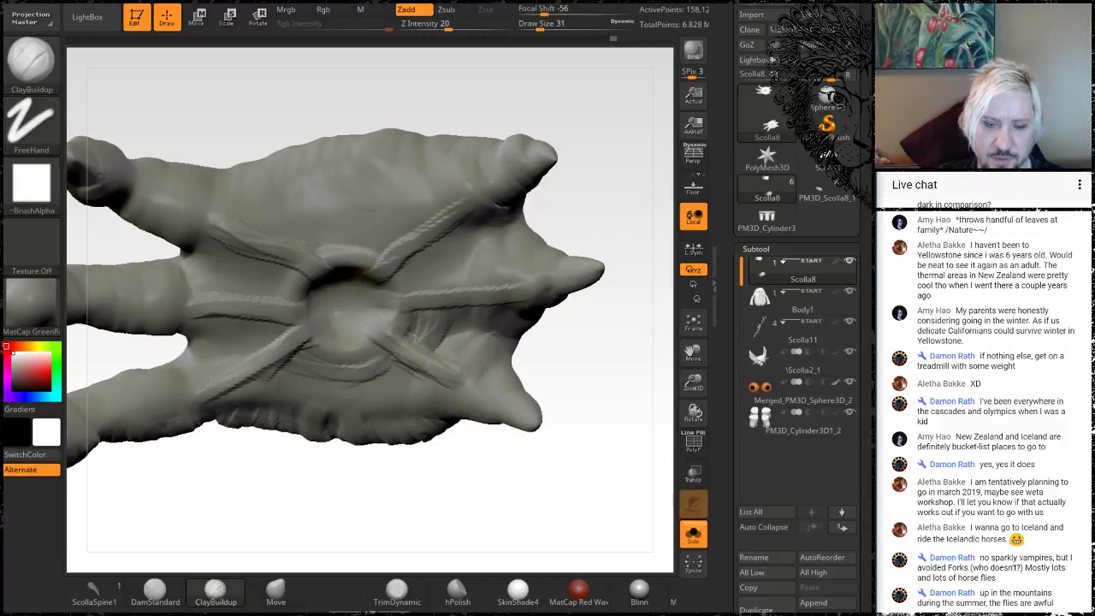
mouse_move(315, 250)
left_mouse_down()
mouse_move(387, 234)
mouse_move(360, 226)
mouse_move(395, 224)
left_mouse_up()
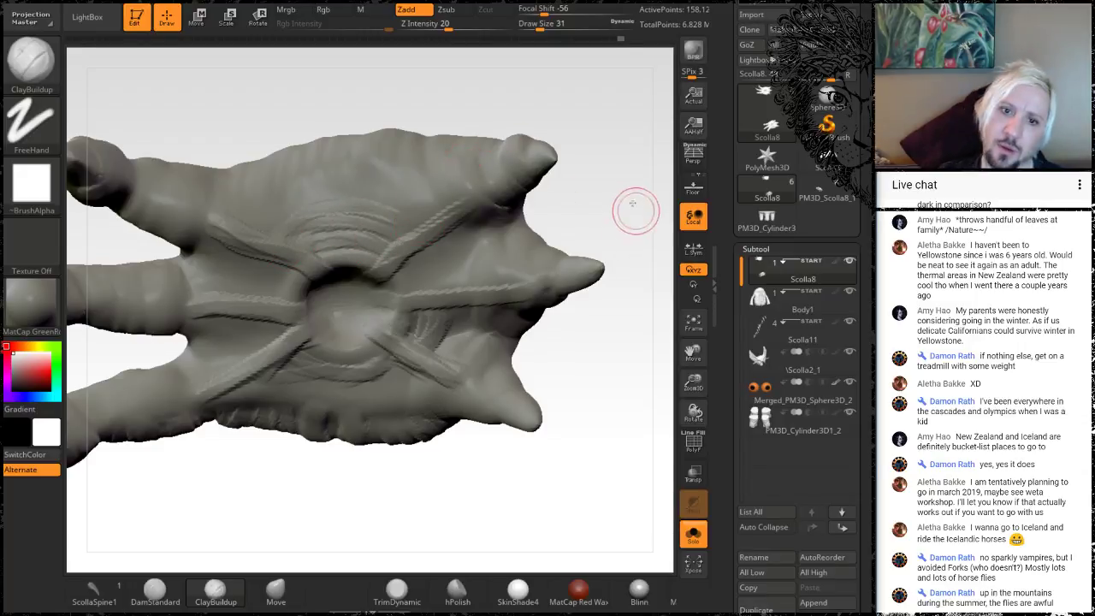
left_click_drag(636, 215, 421, 257)
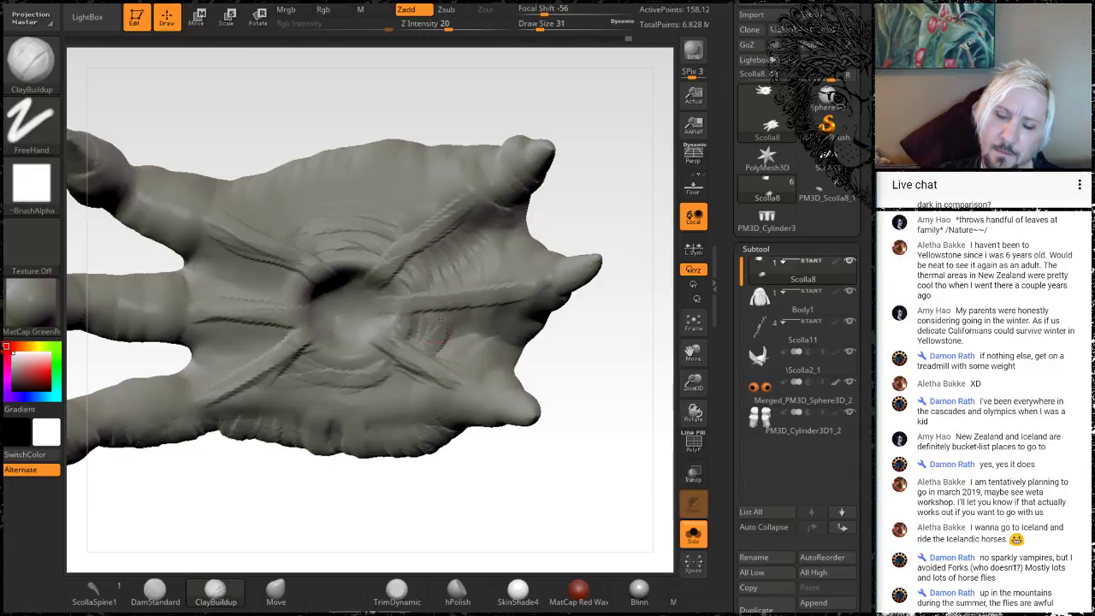
mouse_move(625, 183)
left_mouse_down()
mouse_move(629, 112)
mouse_move(614, 135)
left_mouse_up()
left_click_drag(382, 113, 371, 142)
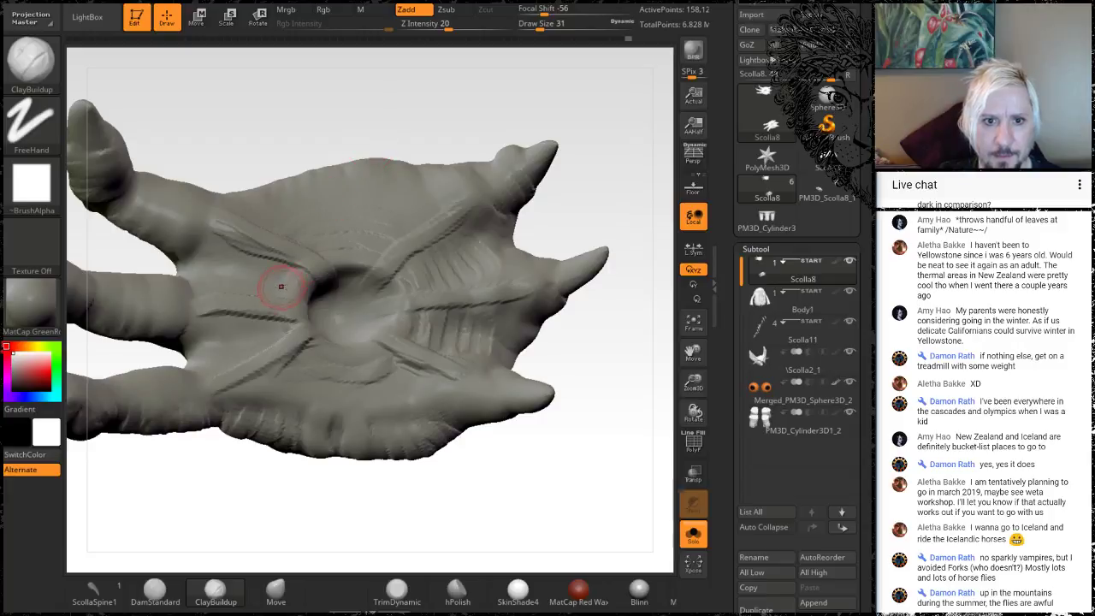
Step: Sculpt crosswise wrinkles between the finger tendon ridges and wider concentric arcs across the palm's broad side
mouse_move(272, 286)
left_mouse_down()
mouse_move(231, 272)
mouse_move(210, 301)
left_mouse_up()
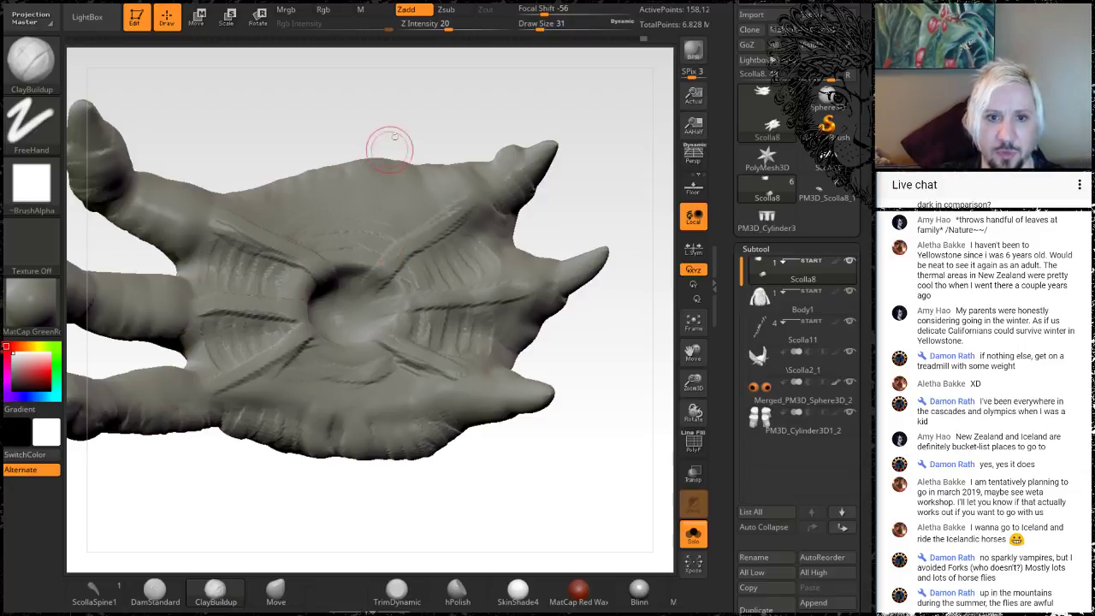
mouse_move(416, 111)
left_mouse_down()
mouse_move(409, 173)
mouse_move(365, 203)
left_mouse_up()
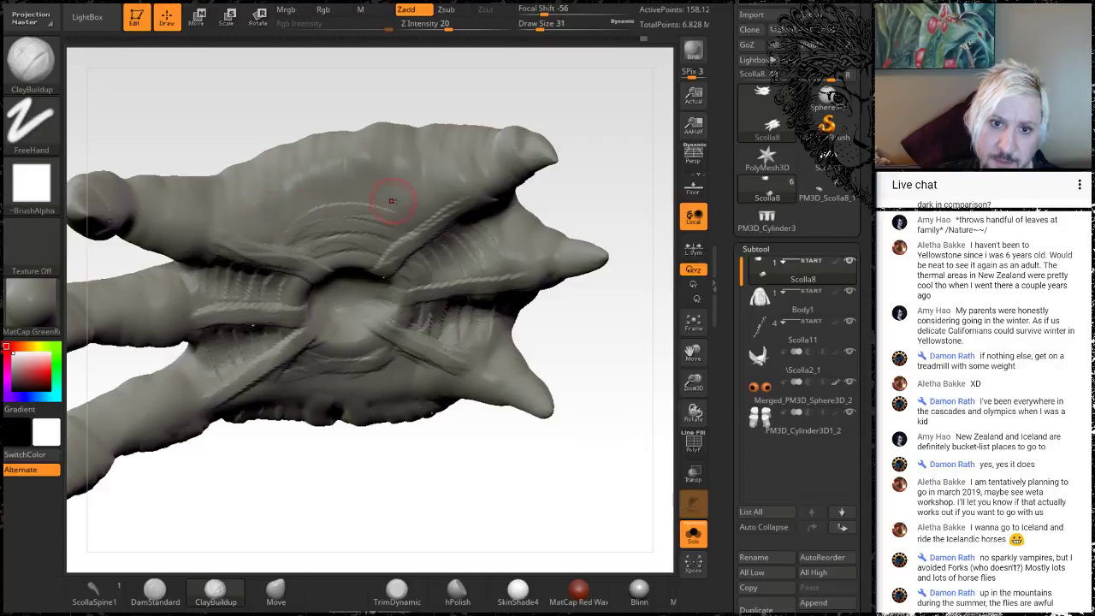
left_click_drag(418, 227, 293, 222)
mouse_move(434, 209)
left_mouse_down()
mouse_move(277, 233)
mouse_move(325, 197)
left_mouse_up()
left_click_drag(240, 224, 303, 182)
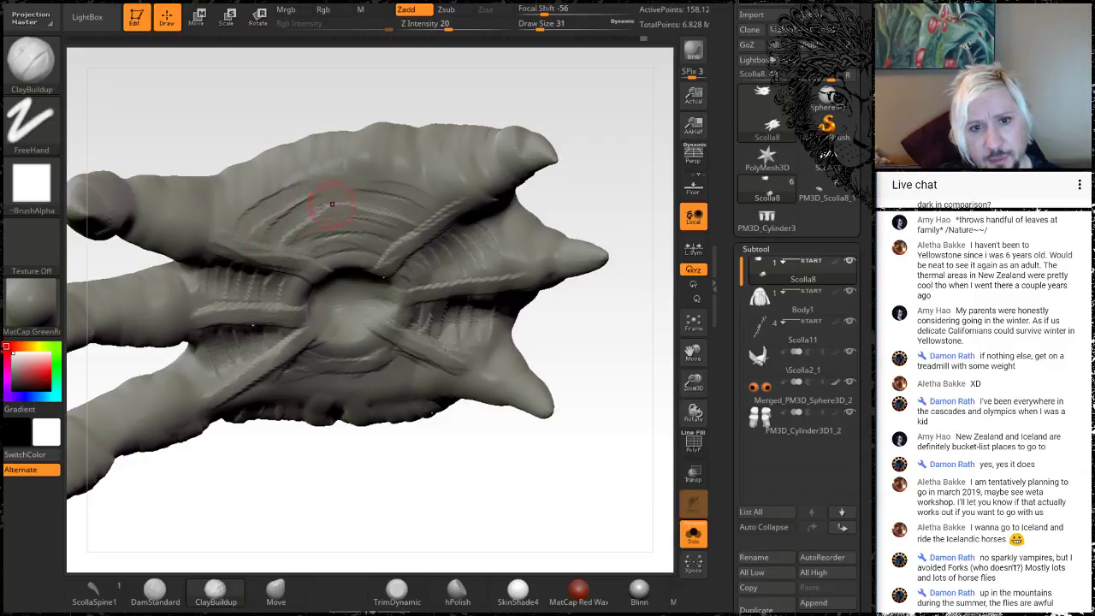
Step: Smooth the new palm wrinkles and tendon ridges around the pit so they blend into the skin
mouse_move(609, 225)
left_mouse_down()
mouse_move(604, 176)
mouse_move(590, 164)
left_mouse_up()
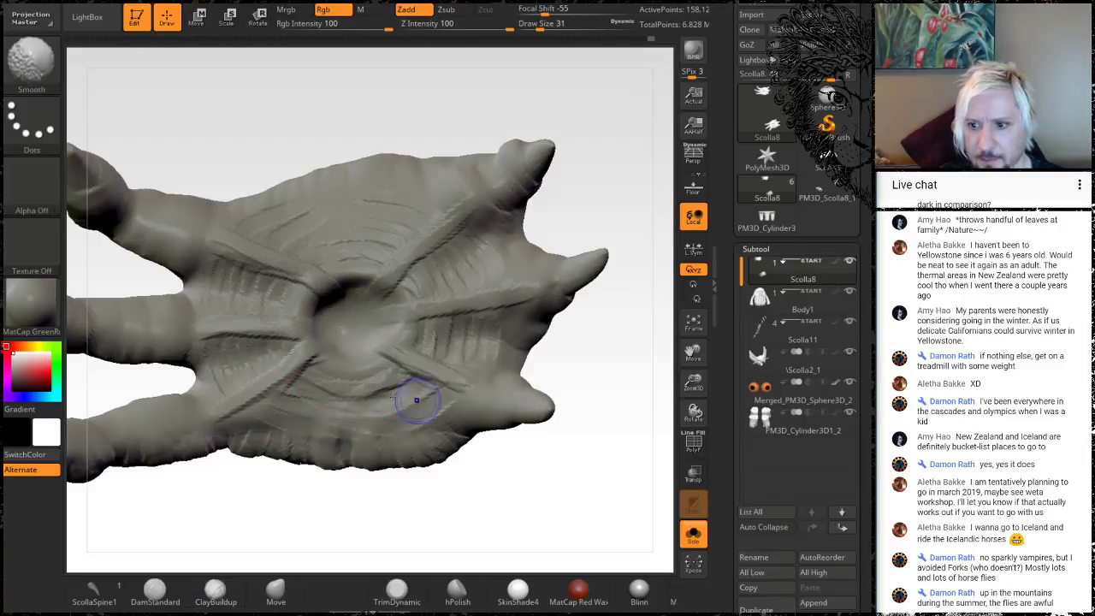
left_click_drag(390, 68, 400, 95)
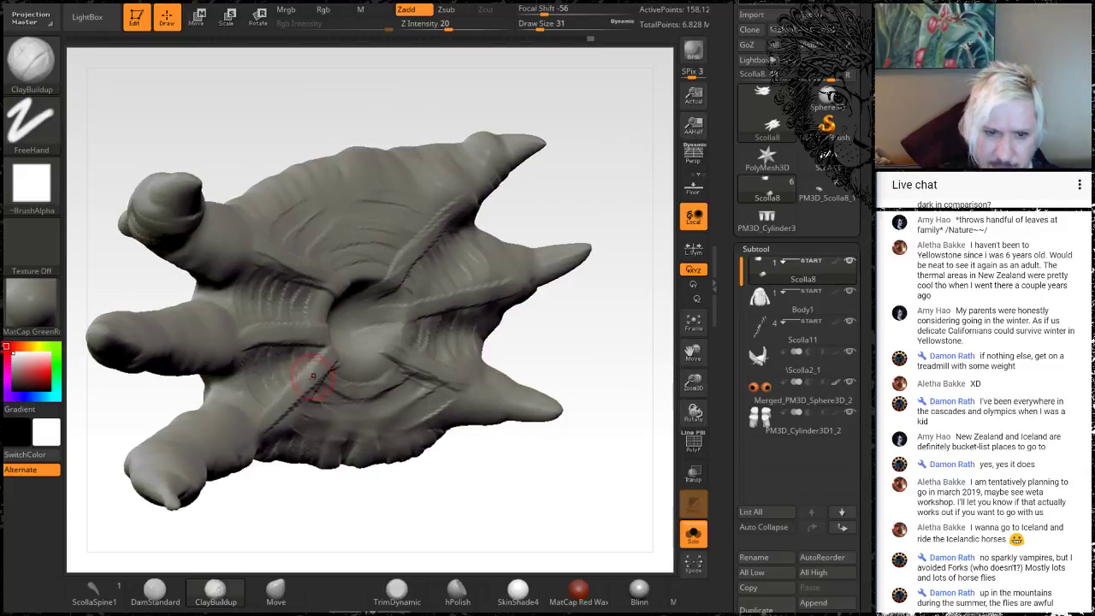
key("shift")
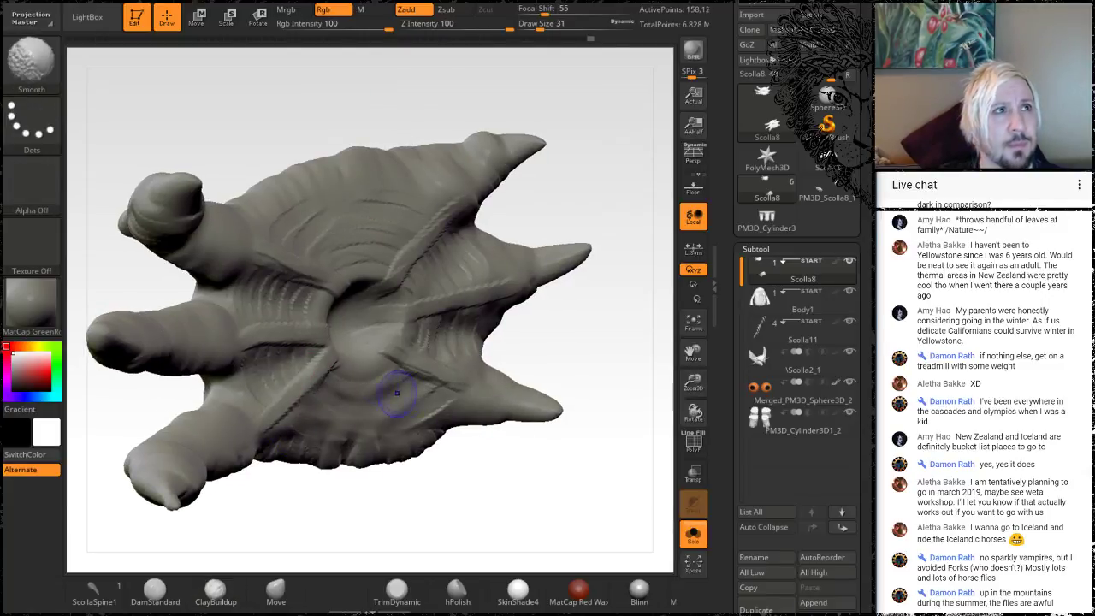
key("shift")
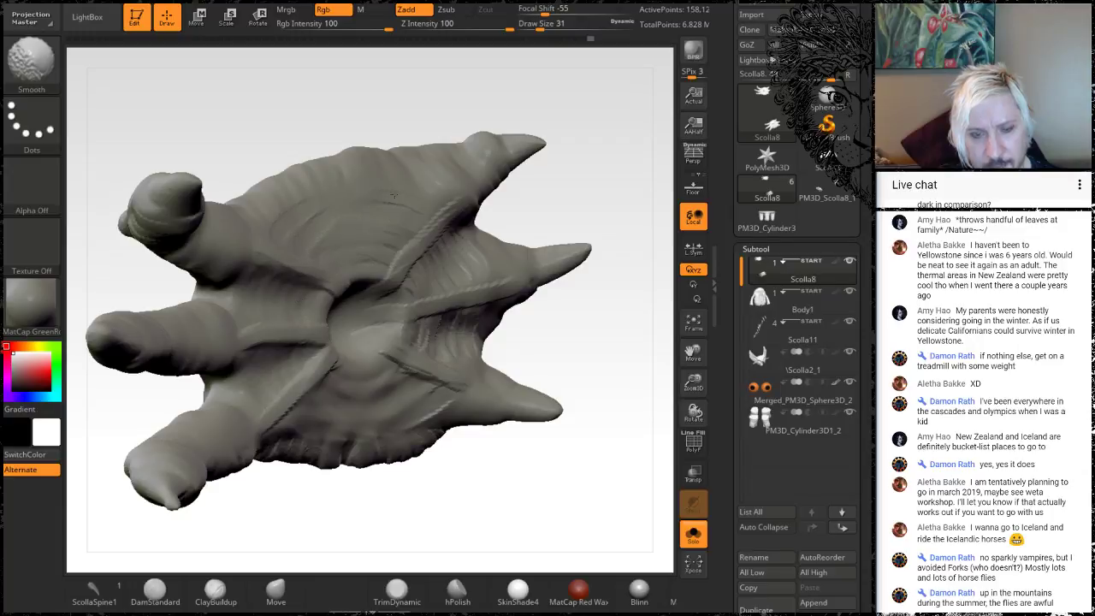
left_click_drag(594, 199, 551, 192)
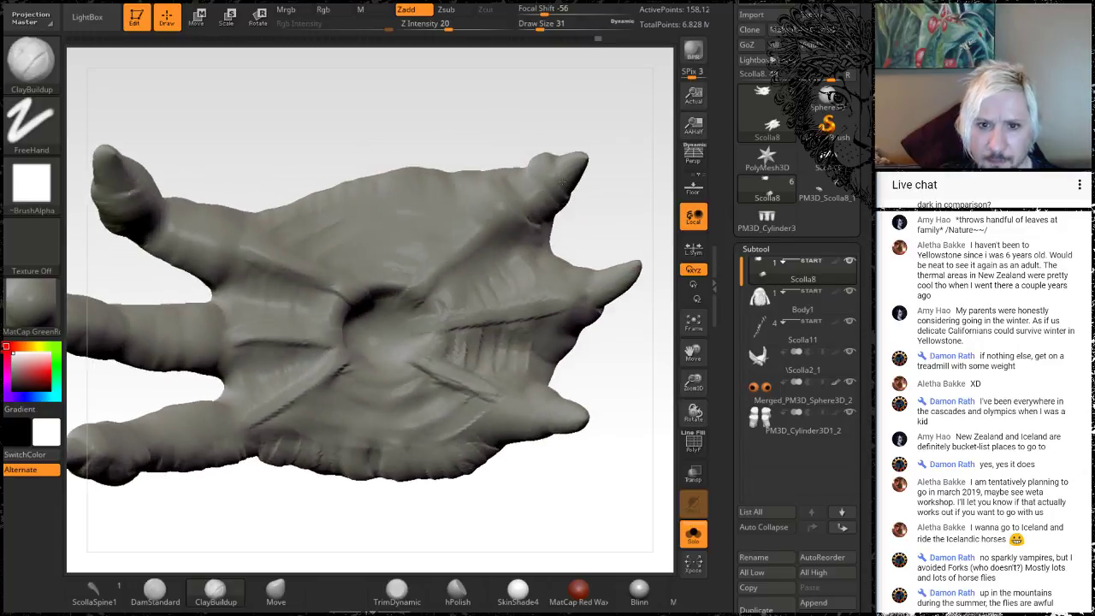
Step: Soften the heel claw tendons and the crosswise wrinkles between them with smoothing strokes
left_click_drag(544, 312, 457, 358, "shift")
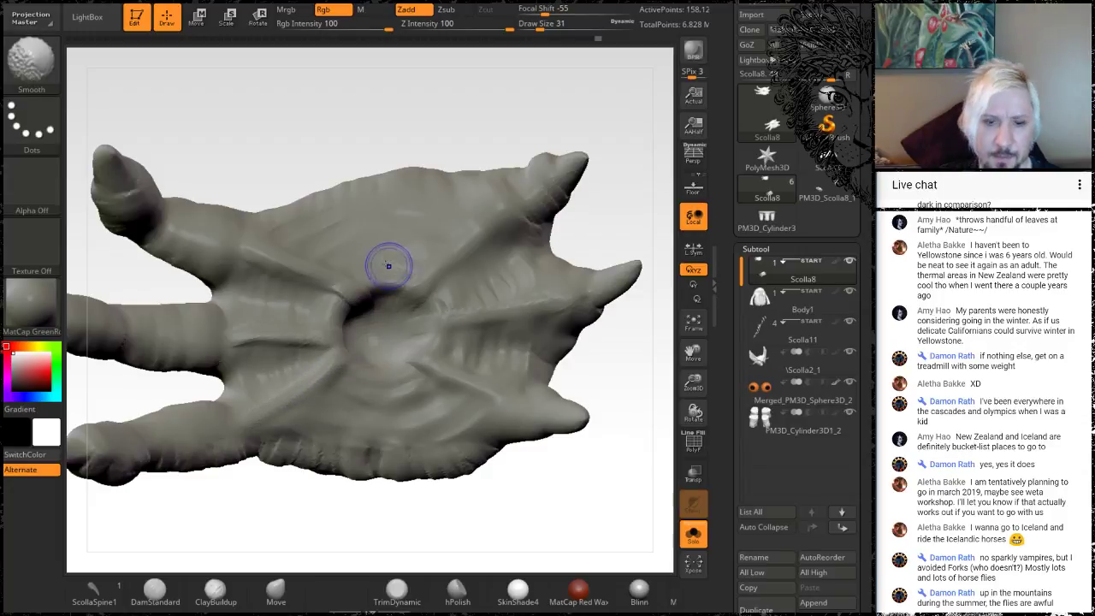
key("shift")
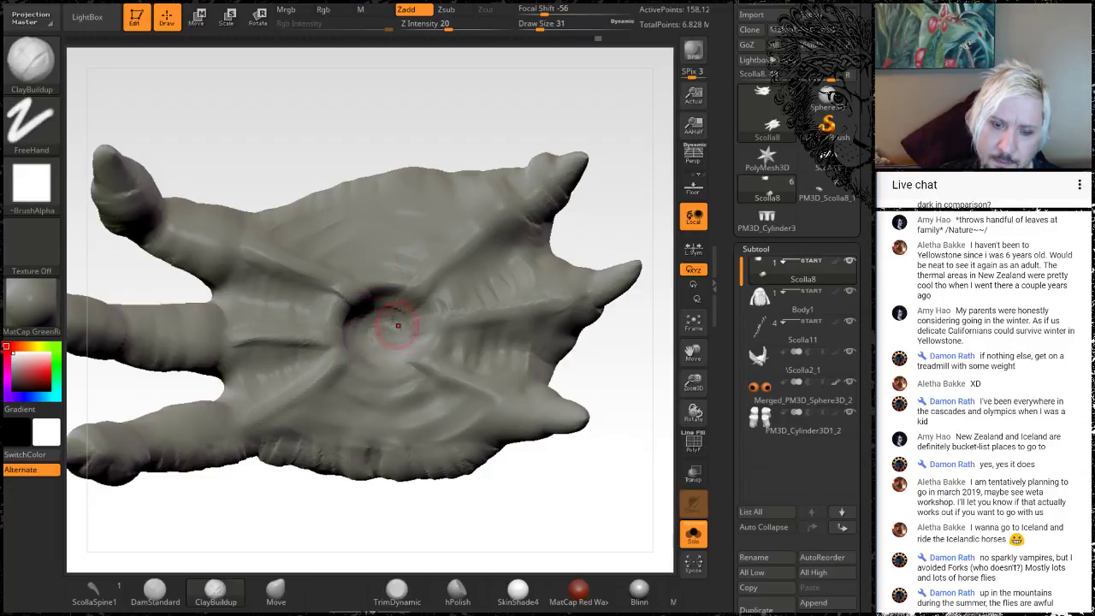
mouse_move(444, 93)
left_mouse_down()
mouse_move(440, 146)
mouse_move(482, 93)
left_mouse_up()
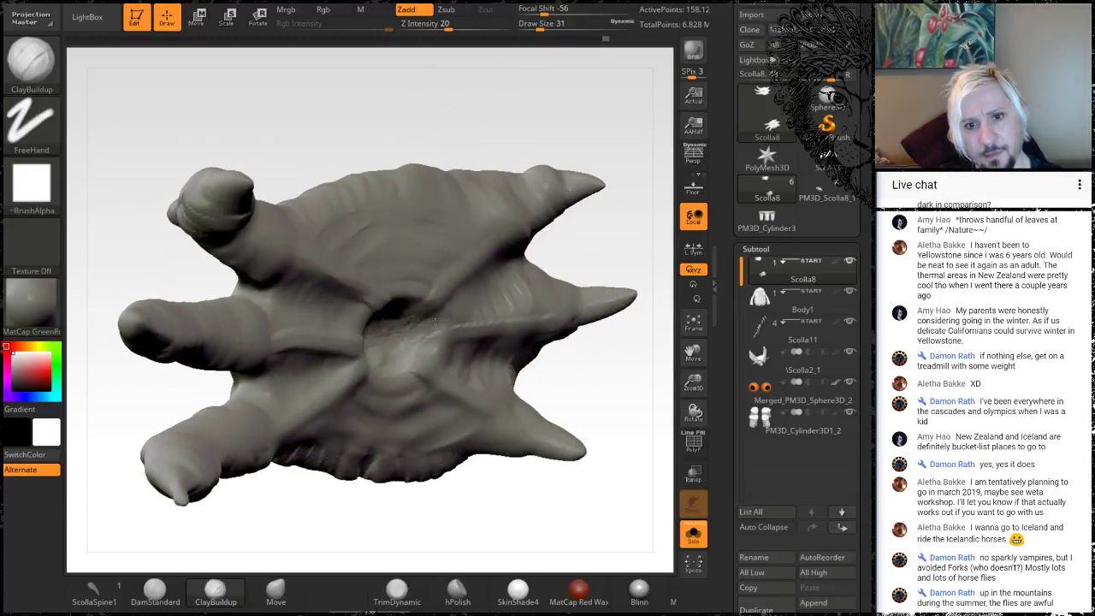
left_click_drag(636, 225, 88, 178)
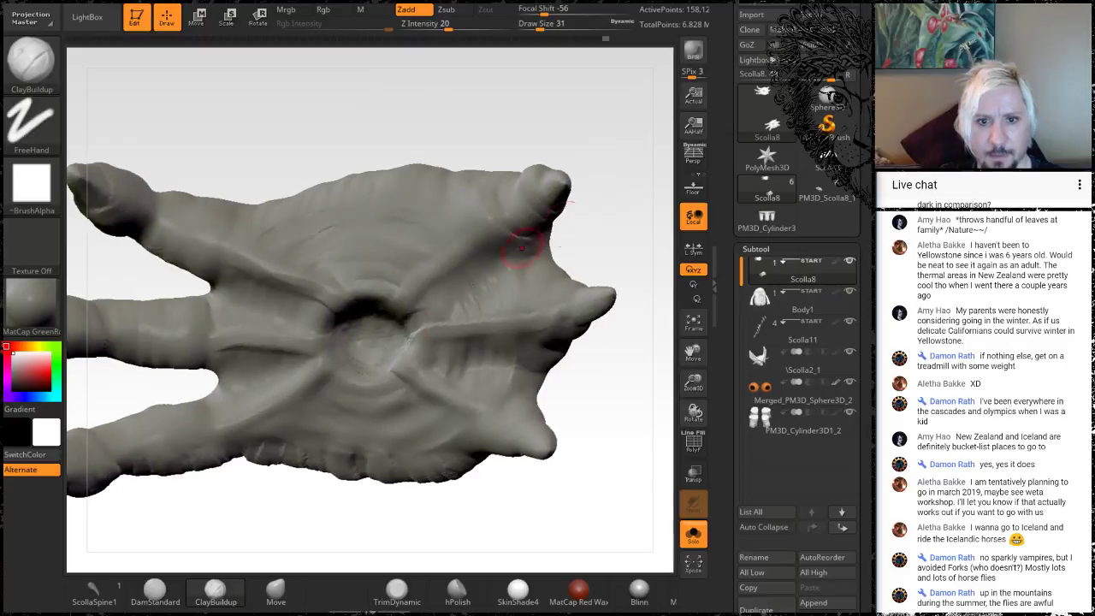
Step: Carve a crease with DamStandard along the outer heel claw tendon from the palm pit, and soften its edges
left_click(155, 590)
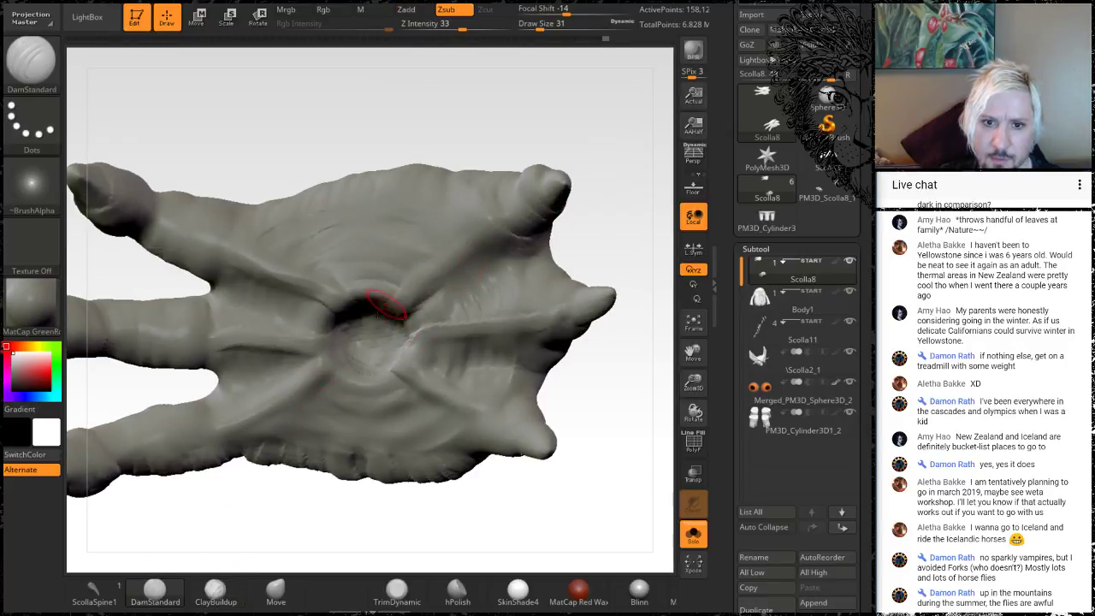
left_click_drag(403, 314, 479, 220)
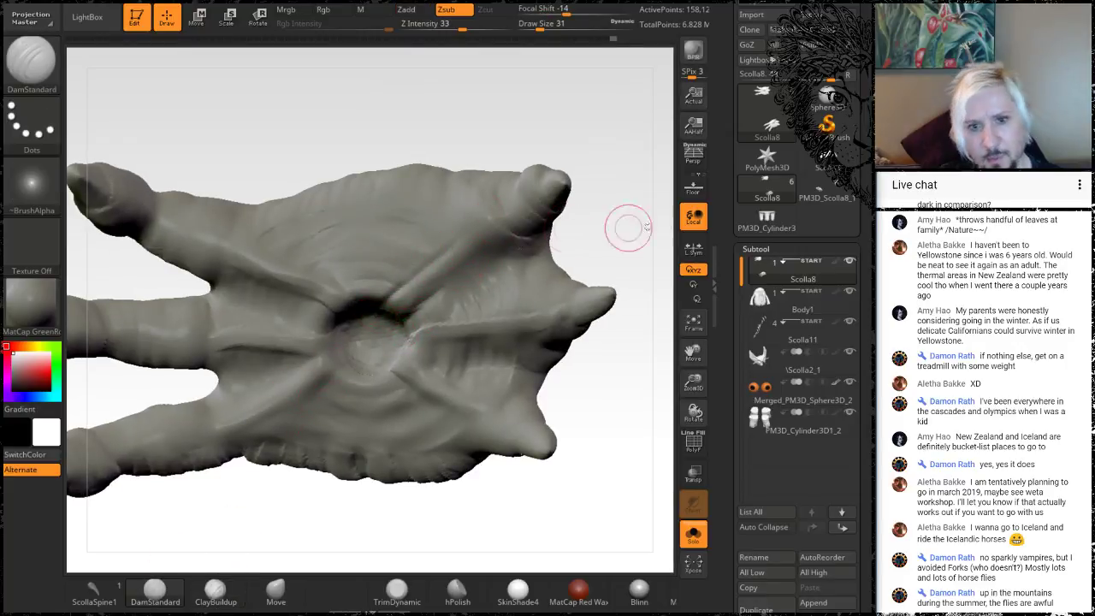
left_click_drag(630, 225, 511, 271)
left_click_drag(586, 246, 412, 358)
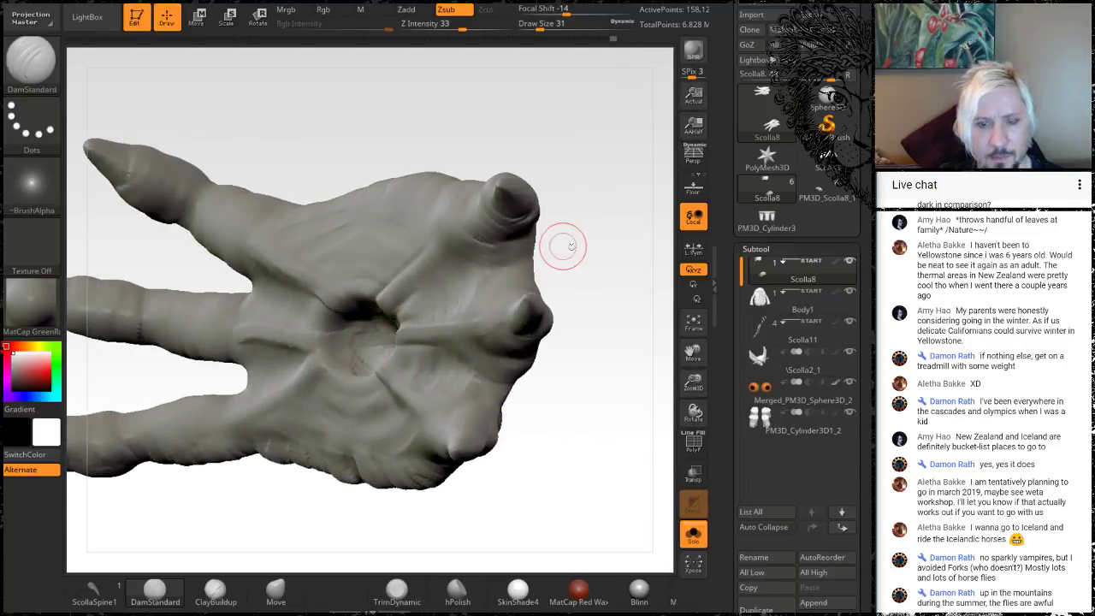
left_click_drag(562, 245, 609, 159)
left_click_drag(625, 163, 615, 247)
mouse_move(524, 123)
left_mouse_down()
mouse_move(519, 166)
mouse_move(505, 158)
left_mouse_up()
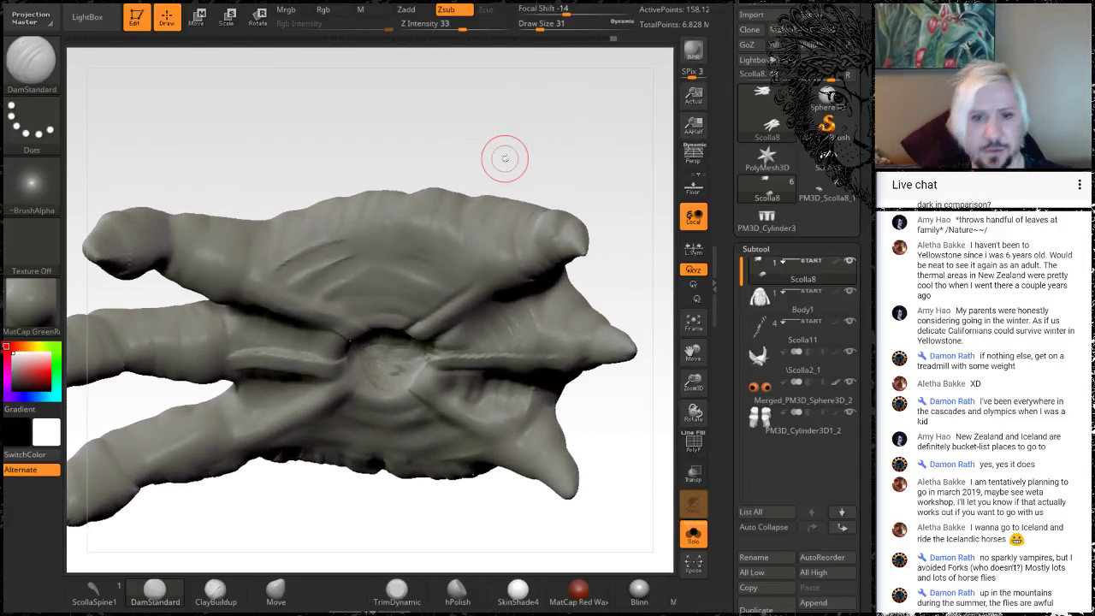
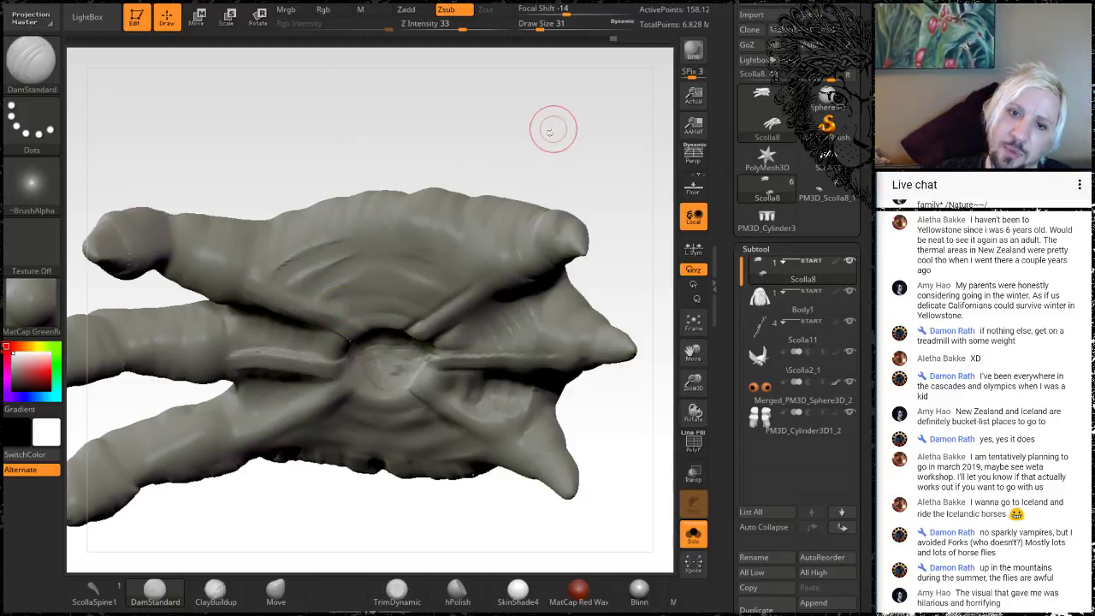
mouse_move(550, 123)
left_mouse_down()
mouse_move(553, 94)
mouse_move(537, 98)
mouse_move(461, 292)
left_mouse_up()
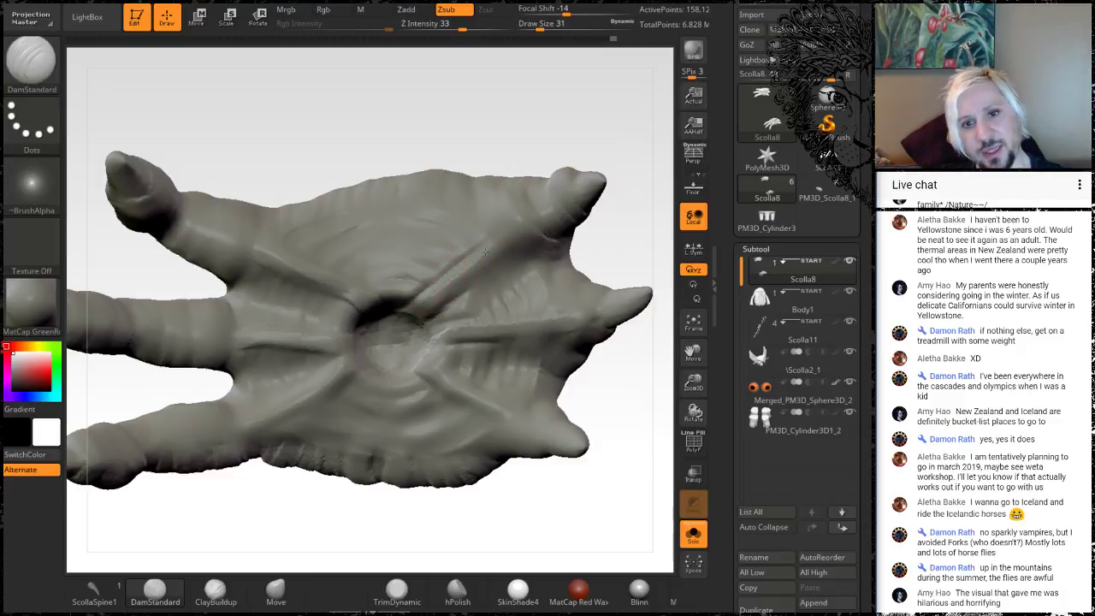
key("shift")
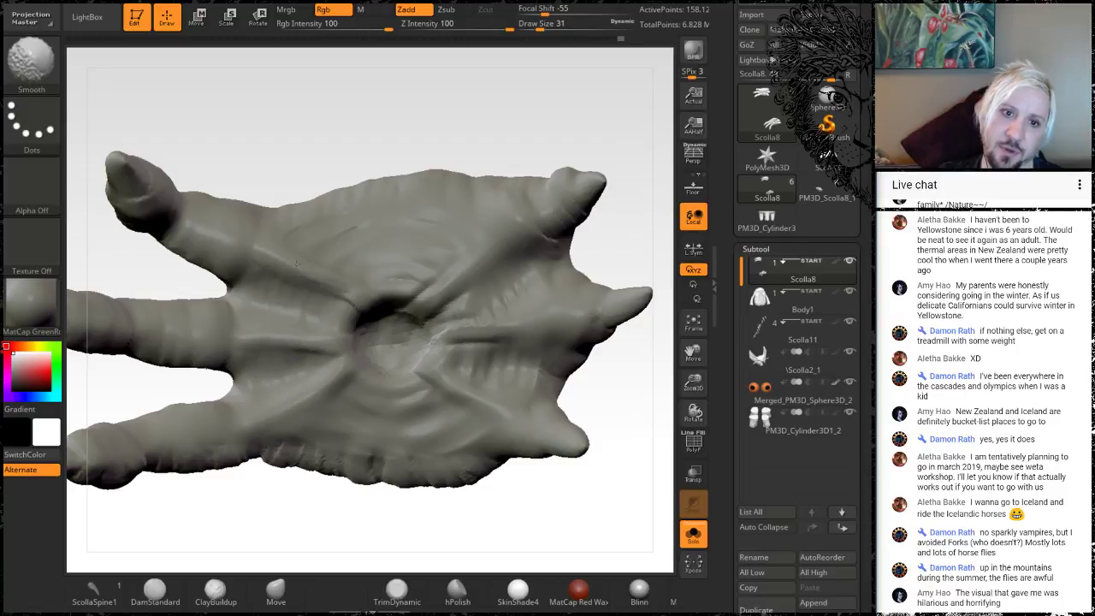
key("shift")
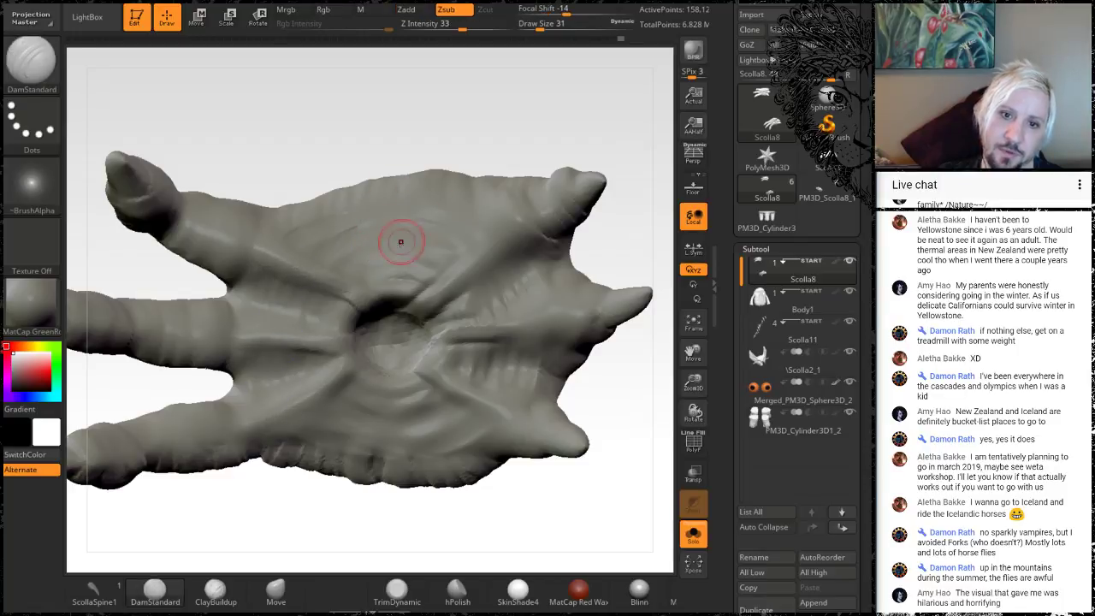
Step: Build two ClayBuildup ridges from the palm pit toward the palm's opposite broad sides and smooth them into the skin
left_click(224, 593)
left_click_drag(398, 295, 379, 203)
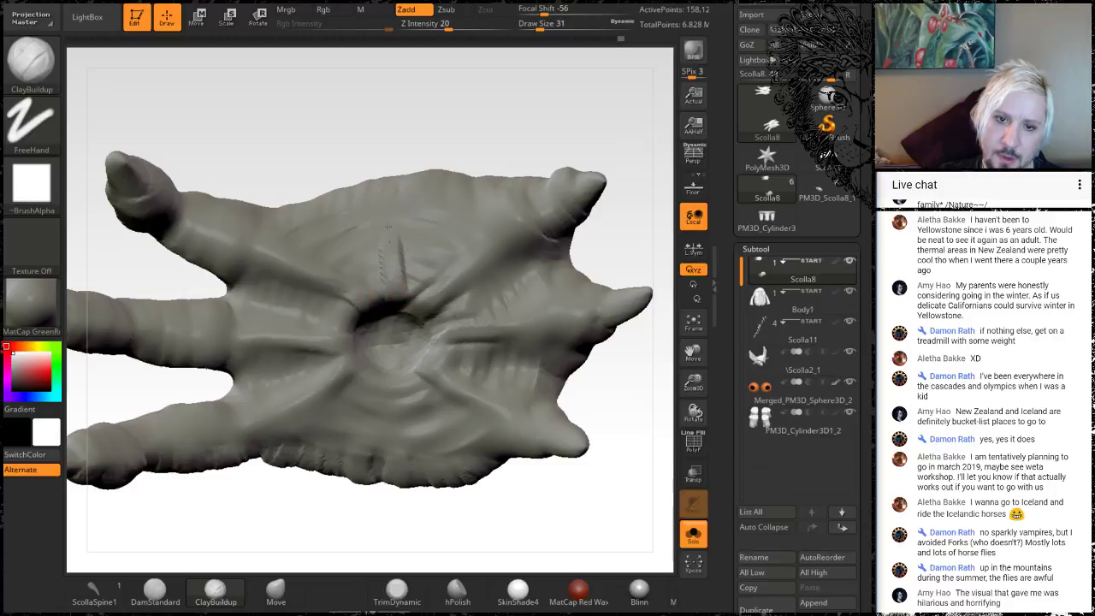
left_click_drag(394, 376, 388, 439)
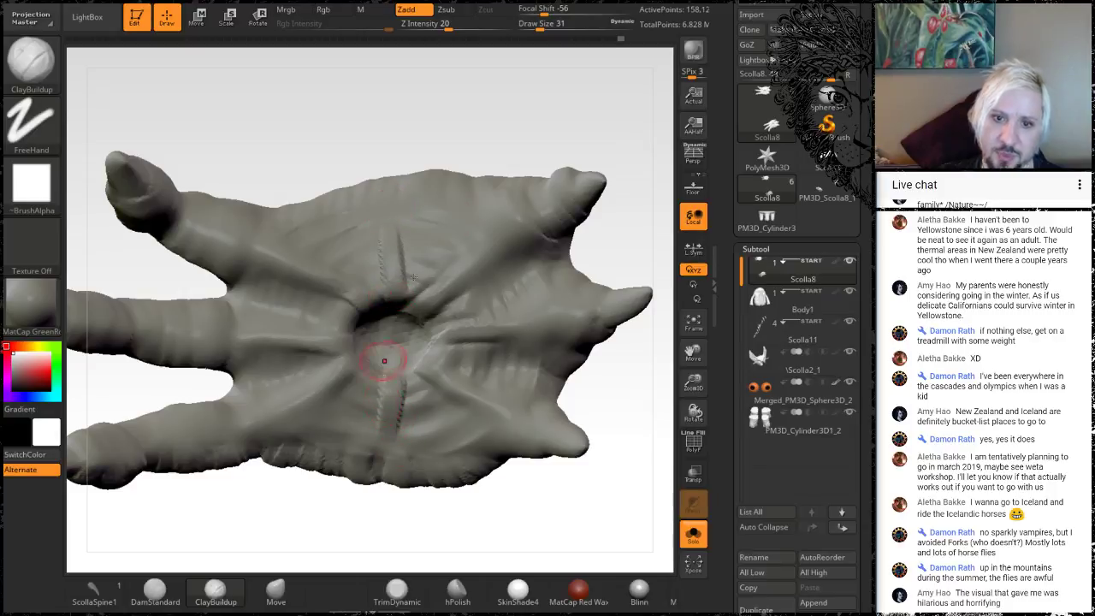
left_click_drag(475, 106, 403, 320)
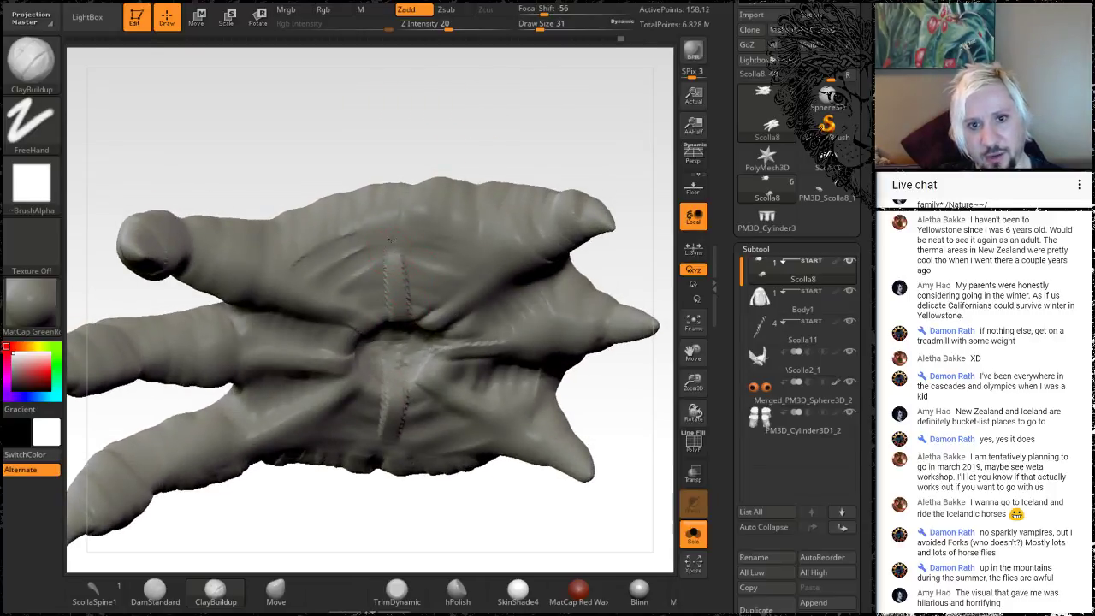
mouse_move(423, 163)
left_mouse_down()
mouse_move(453, 117)
mouse_move(409, 223)
left_mouse_up()
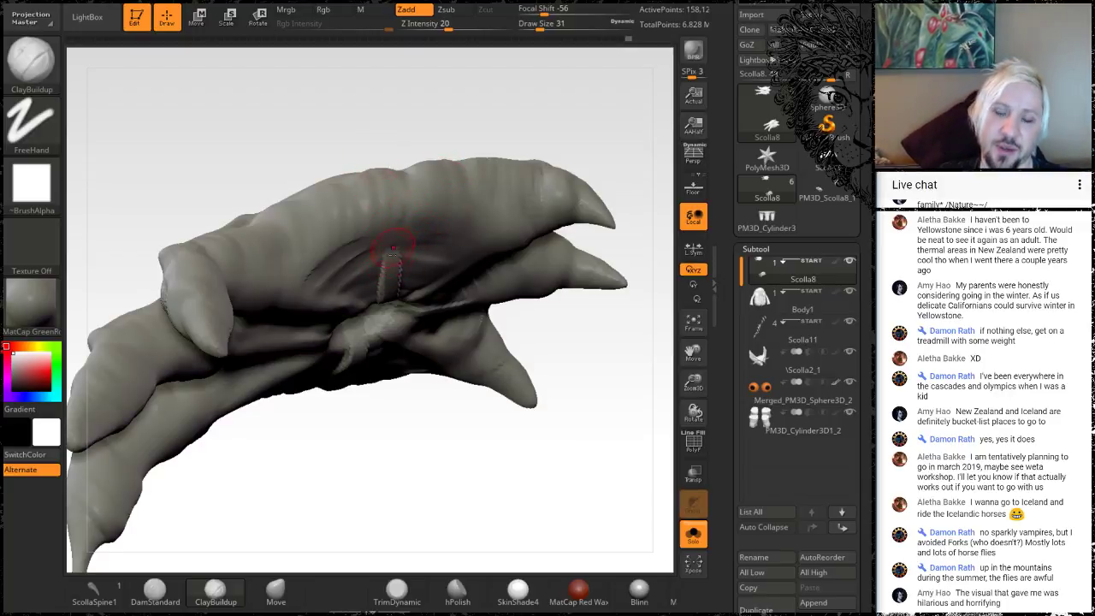
mouse_move(434, 121)
left_mouse_down()
mouse_move(433, 89)
mouse_move(399, 263)
mouse_move(430, 319)
mouse_move(355, 318)
mouse_move(372, 384)
left_mouse_up()
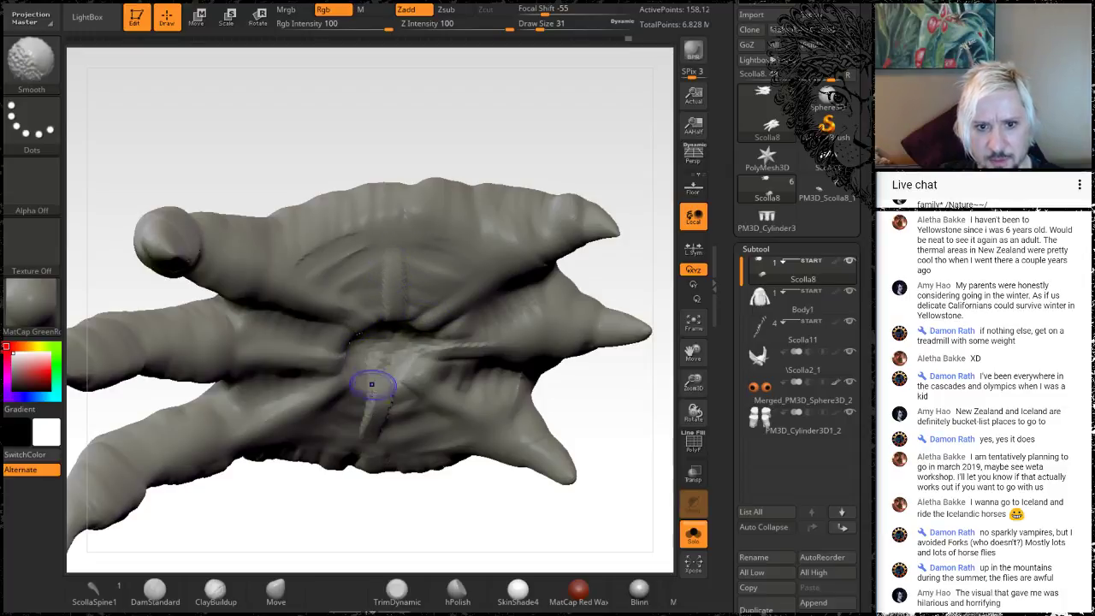
Step: Sculpt fine curved wrinkles between the new side ridges and the neighbouring finger and heel claw tendons
mouse_move(513, 146)
left_mouse_down()
mouse_move(563, 77)
mouse_move(540, 119)
left_mouse_up()
left_click_drag(405, 289, 430, 298)
mouse_move(409, 261)
left_mouse_down()
mouse_move(436, 276)
mouse_move(455, 271)
left_mouse_up()
left_click_drag(349, 280, 375, 270)
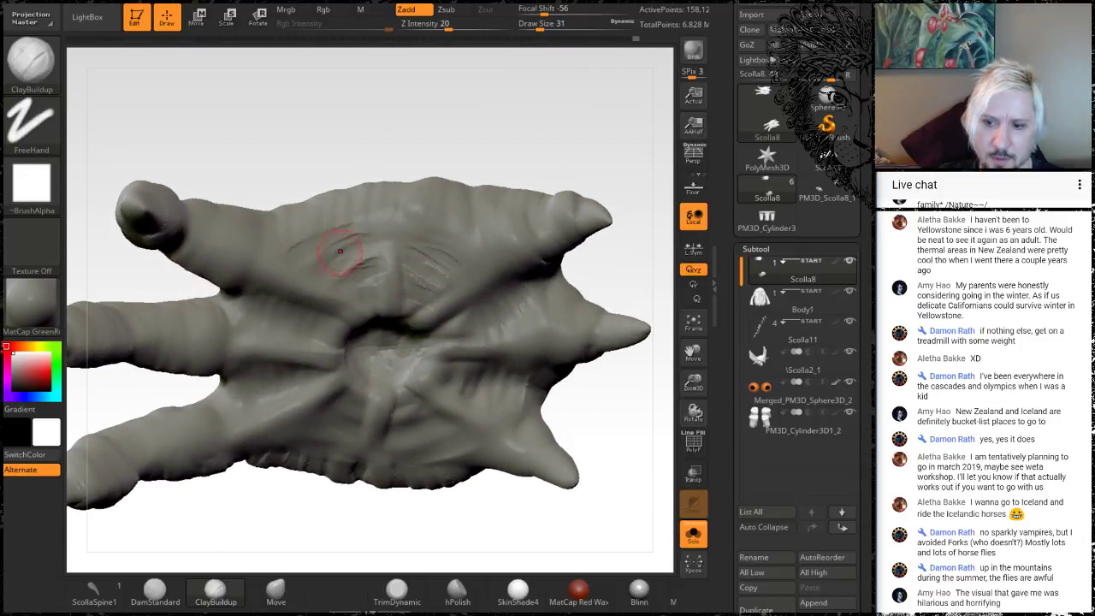
mouse_move(588, 121)
left_mouse_down()
mouse_move(577, 101)
mouse_move(506, 134)
left_mouse_up()
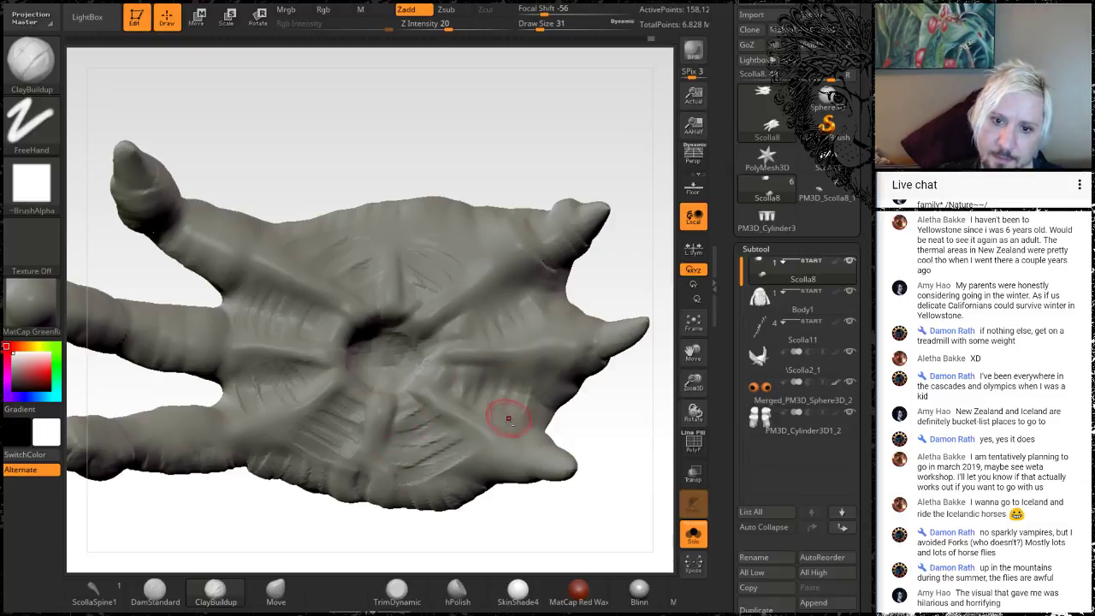
Step: Add crosswise skin folds around the heel claw bases and where the fingers join the palm
mouse_move(636, 423)
left_mouse_down()
mouse_move(643, 383)
mouse_move(599, 420)
mouse_move(535, 440)
left_mouse_up()
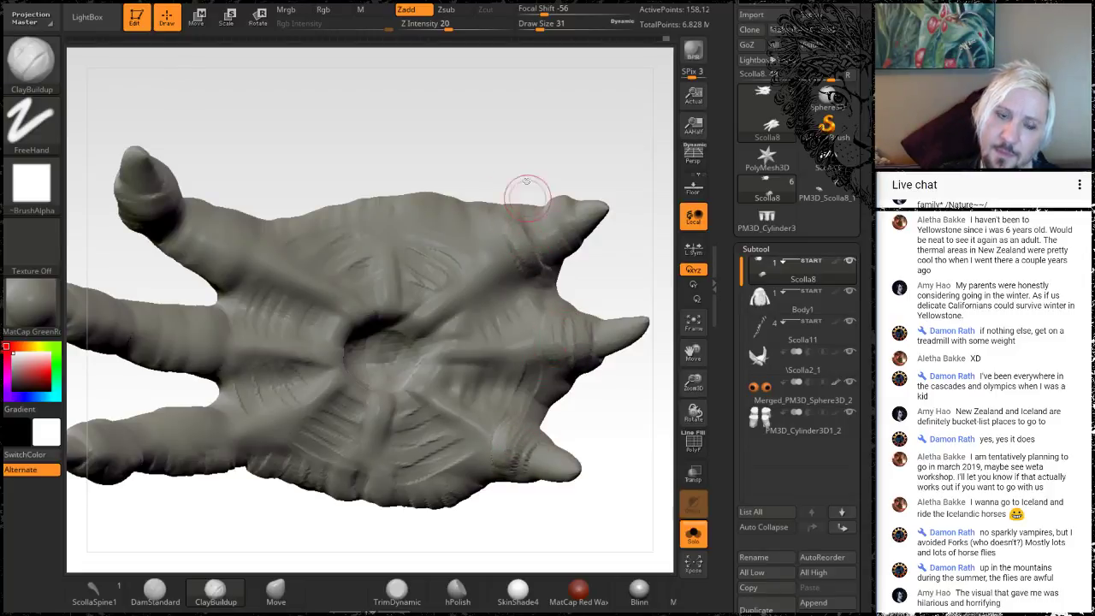
left_click_drag(509, 112, 513, 185)
mouse_move(267, 159)
left_mouse_down()
mouse_move(242, 149)
mouse_move(251, 100)
mouse_move(265, 171)
left_mouse_up()
left_click_drag(273, 304, 278, 285)
mouse_move(283, 307)
left_mouse_down()
mouse_move(297, 295)
mouse_move(286, 312)
mouse_move(297, 353)
mouse_move(322, 352)
left_mouse_up()
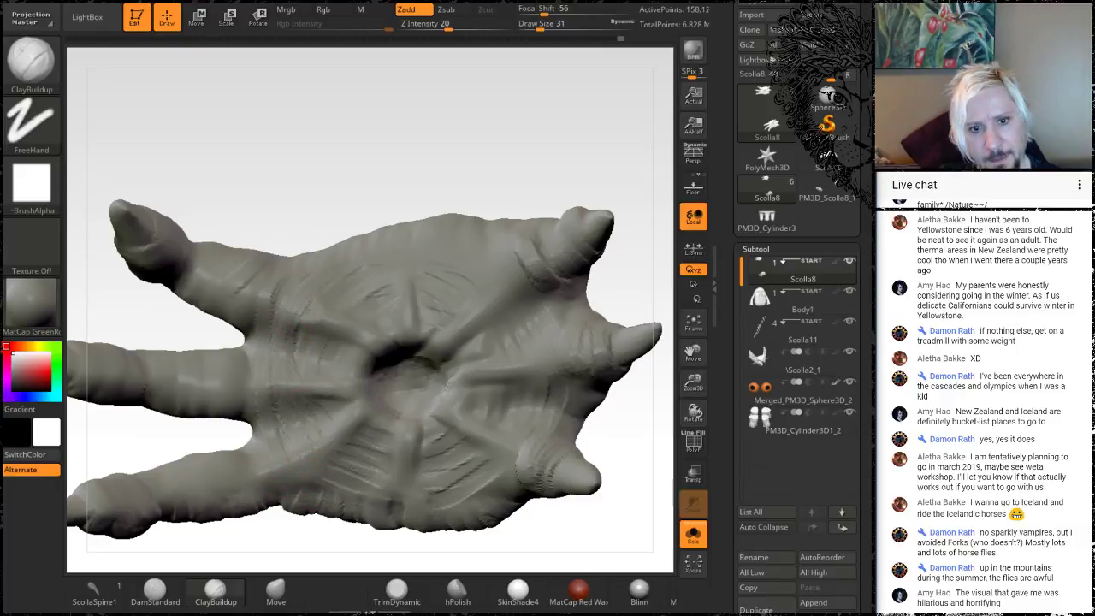
Step: Sculpt long concentric wrinkle arcs around the palm's outer area, linking the finger bases with the heel claws
mouse_move(291, 443)
left_mouse_down()
mouse_move(370, 488)
mouse_move(441, 502)
mouse_move(496, 471)
mouse_move(543, 409)
left_mouse_up()
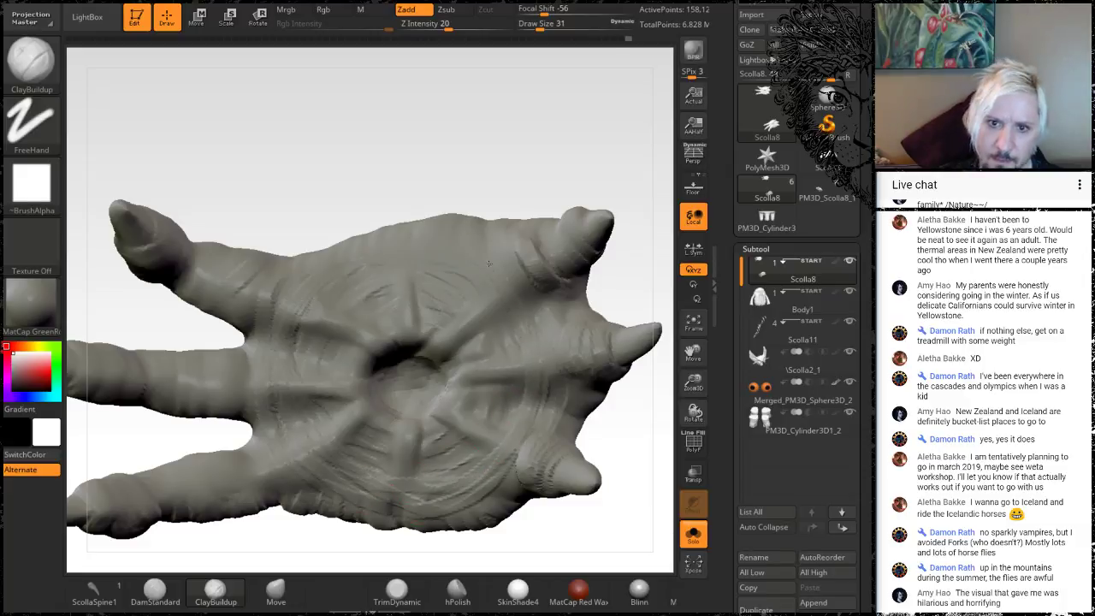
left_click_drag(457, 181, 487, 291)
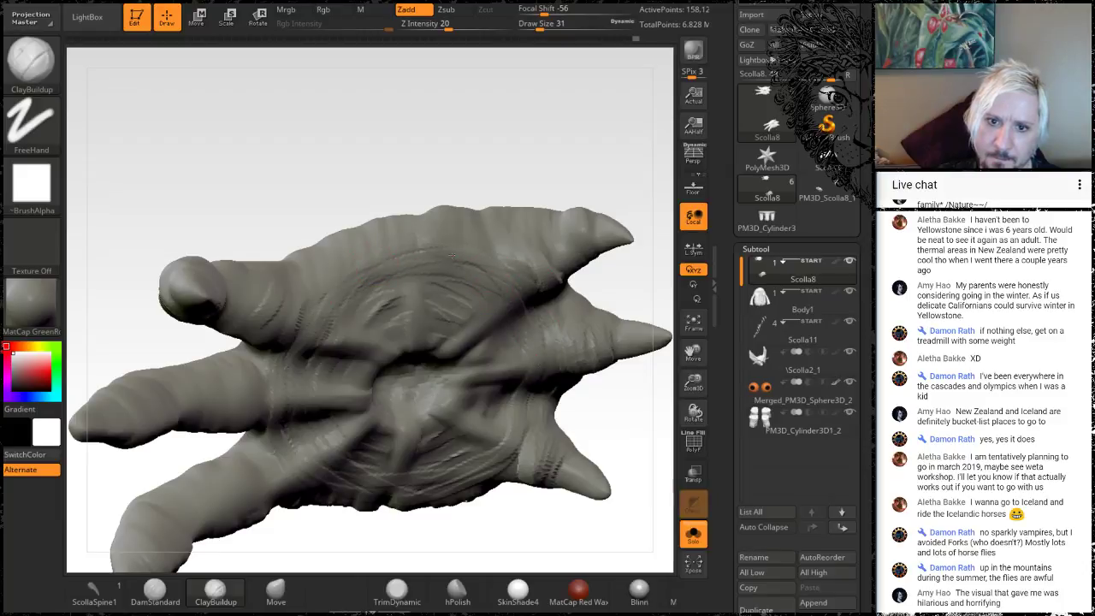
left_click_drag(536, 159, 494, 206)
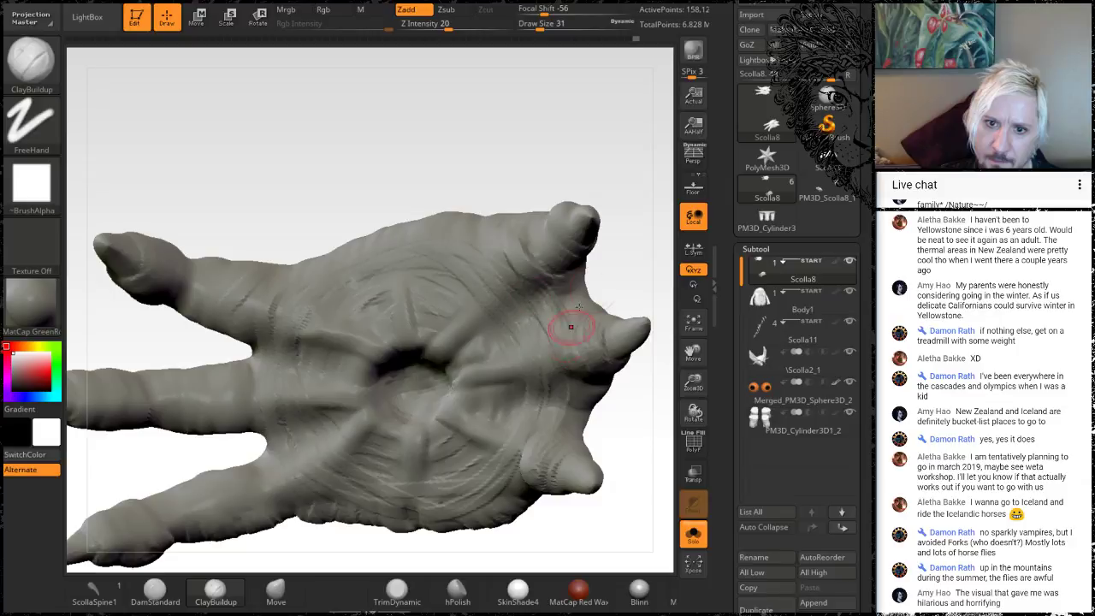
left_click_drag(635, 267, 660, 219)
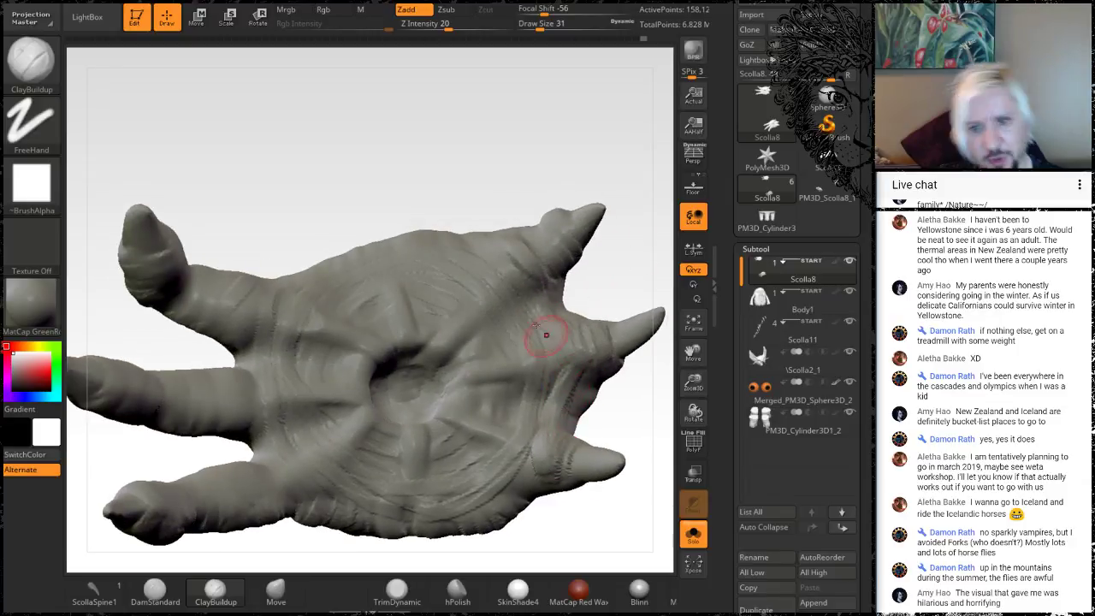
Step: Smooth the folds near the middle heel claw and continue the wrinkle arcs across the finger bases
mouse_move(549, 337)
left_mouse_down("shift")
mouse_move(553, 428)
mouse_move(536, 312)
left_mouse_up("shift")
left_click_drag(270, 155, 233, 351)
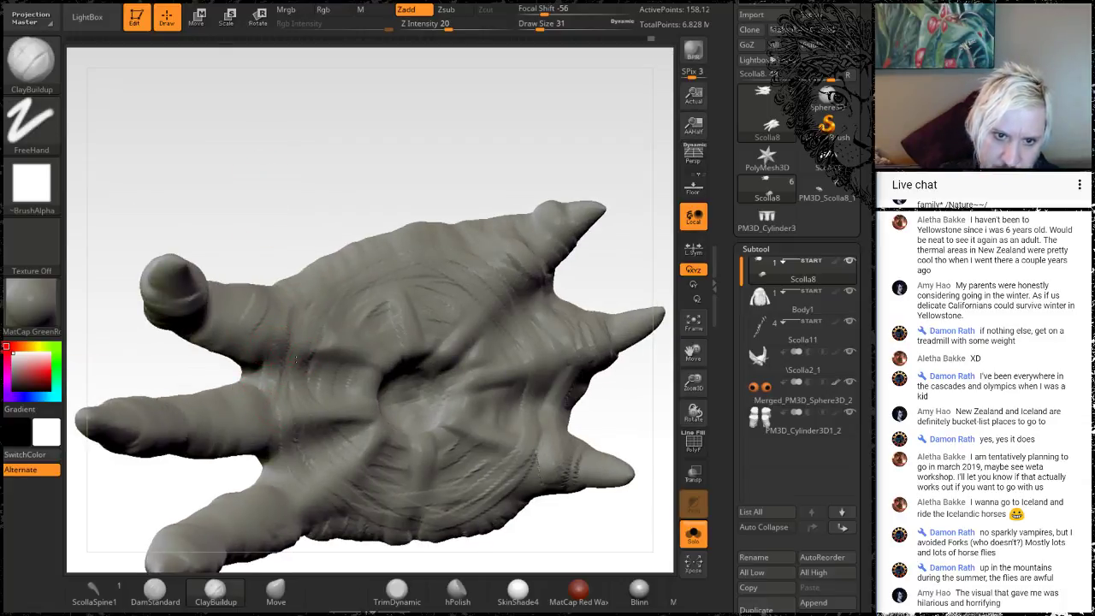
left_click_drag(296, 213, 323, 460)
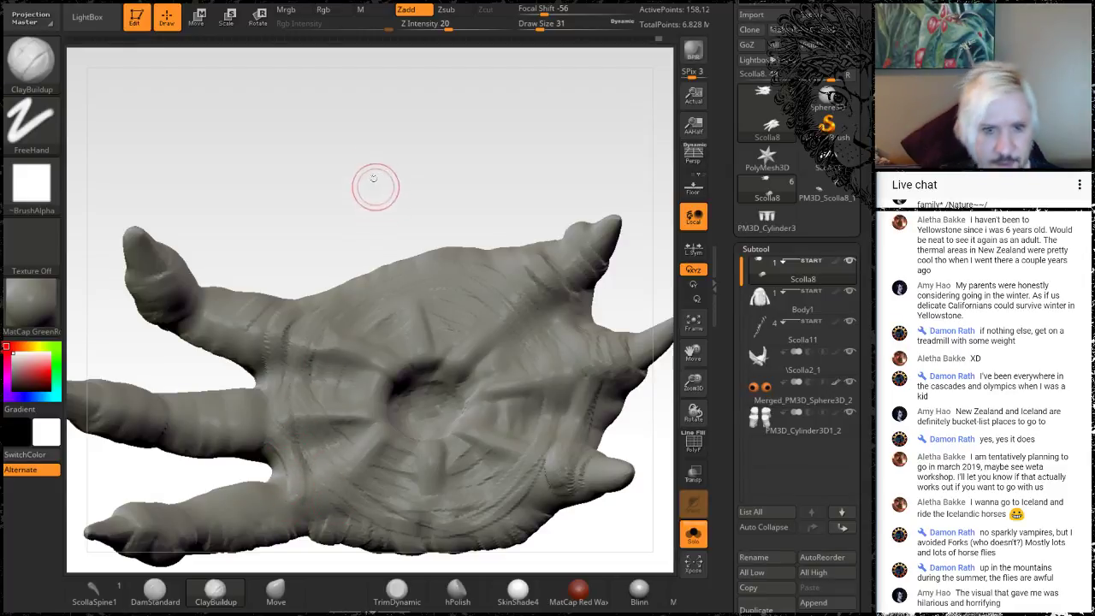
Step: Build up forked knuckle bumps at the three finger bases on the back of the hand and smooth their edges
mouse_move(374, 183)
left_mouse_down()
mouse_move(359, 301)
mouse_move(480, 340)
mouse_move(478, 285)
mouse_move(408, 244)
mouse_move(472, 276)
mouse_move(430, 287)
left_mouse_up()
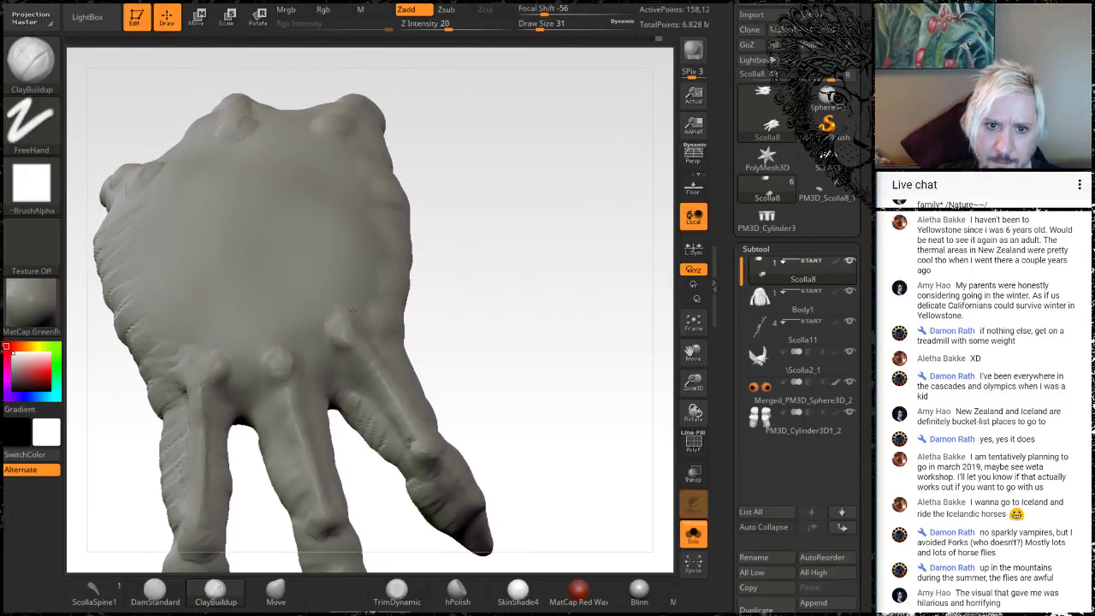
left_click_drag(328, 344, 342, 349)
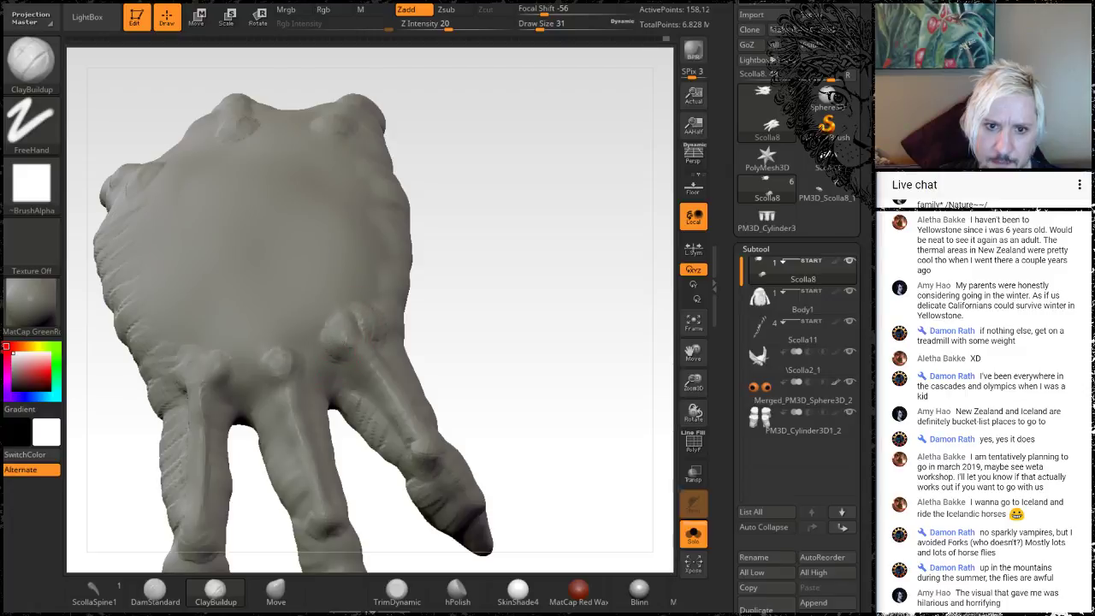
mouse_move(345, 303)
left_mouse_down("shift")
mouse_move(345, 359)
mouse_move(386, 319)
left_mouse_up("shift")
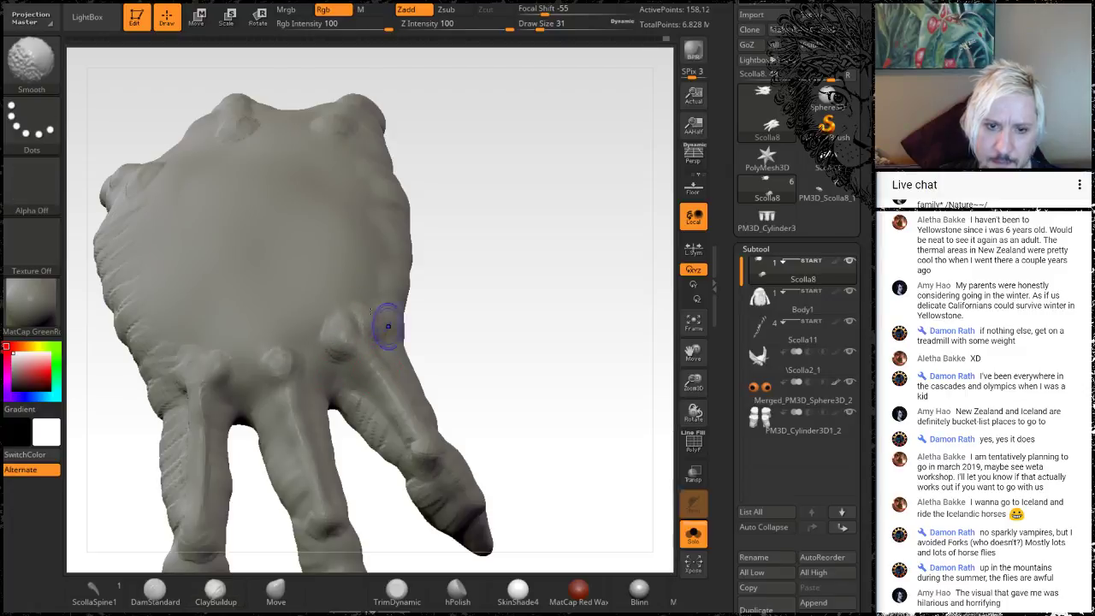
left_click_drag(269, 358, 280, 363, "shift")
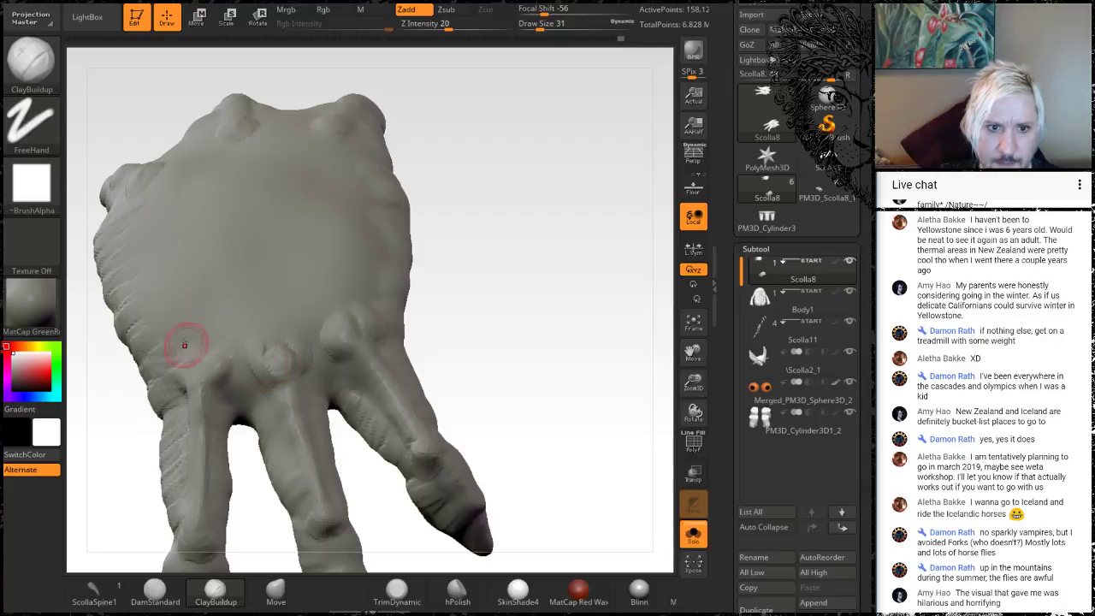
mouse_move(505, 281)
left_mouse_down()
mouse_move(499, 288)
mouse_move(518, 229)
left_mouse_up()
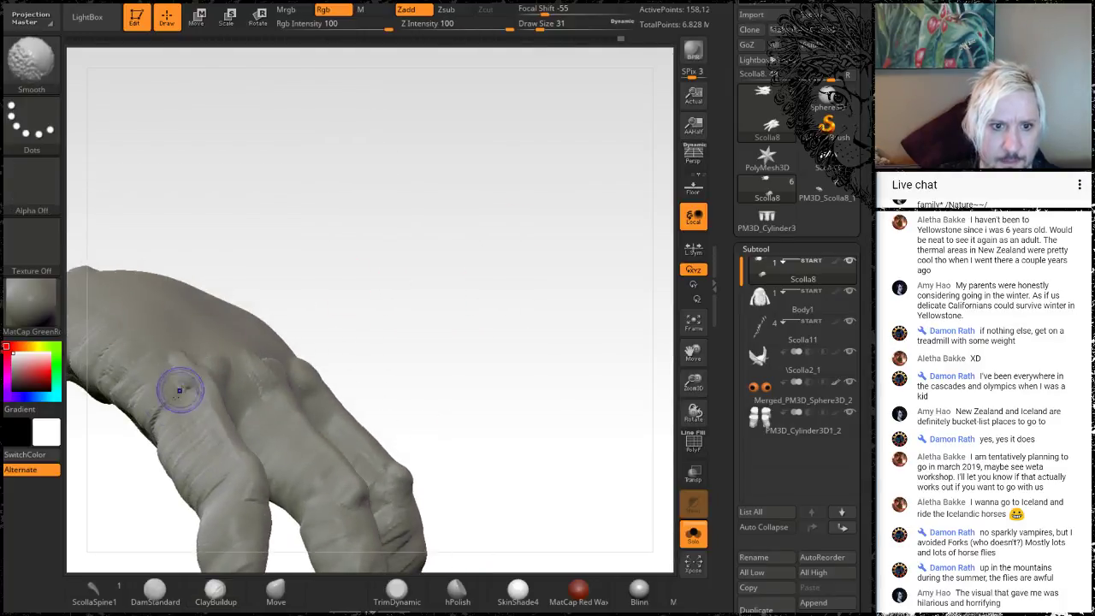
mouse_move(178, 389)
left_mouse_down("shift")
mouse_move(130, 348)
mouse_move(170, 386)
left_mouse_up("shift")
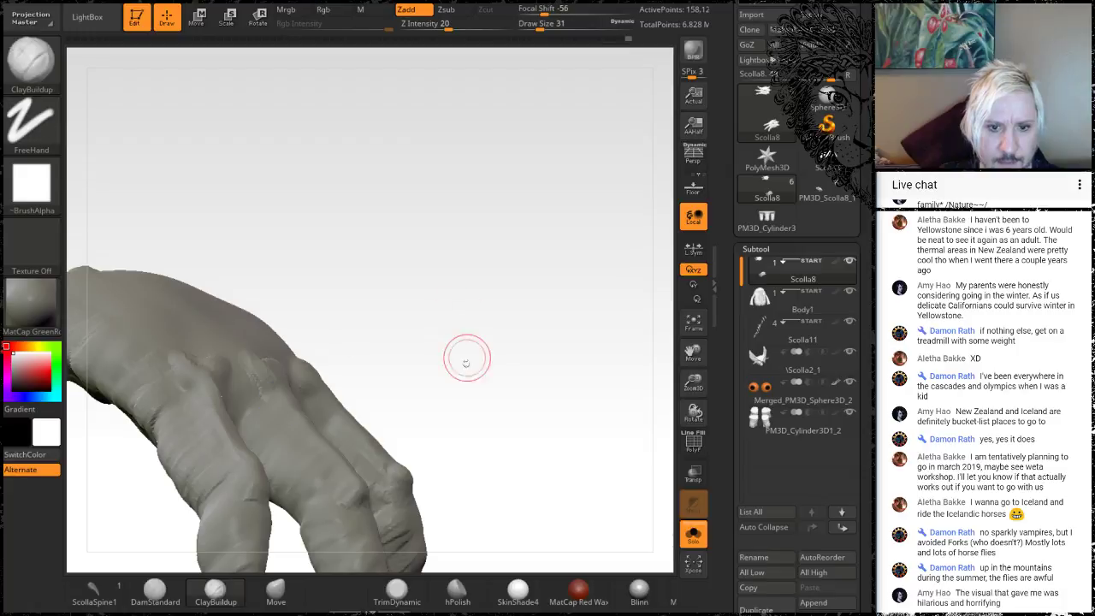
mouse_move(465, 360)
left_mouse_down()
mouse_move(496, 252)
mouse_move(437, 285)
left_mouse_up()
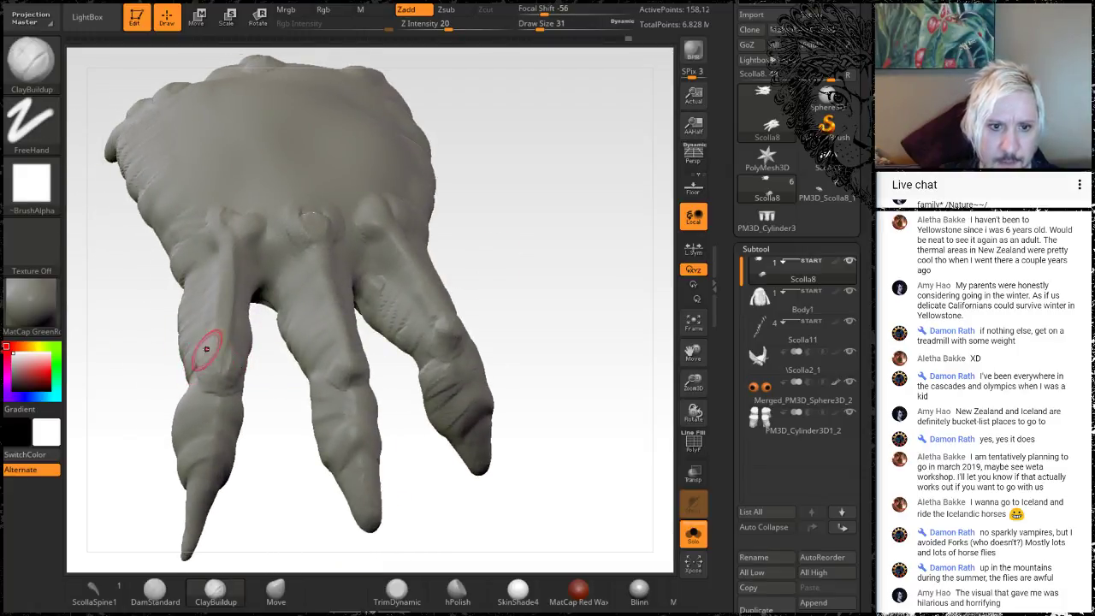
mouse_move(453, 299)
left_mouse_down()
mouse_move(506, 221)
mouse_move(430, 288)
left_mouse_up()
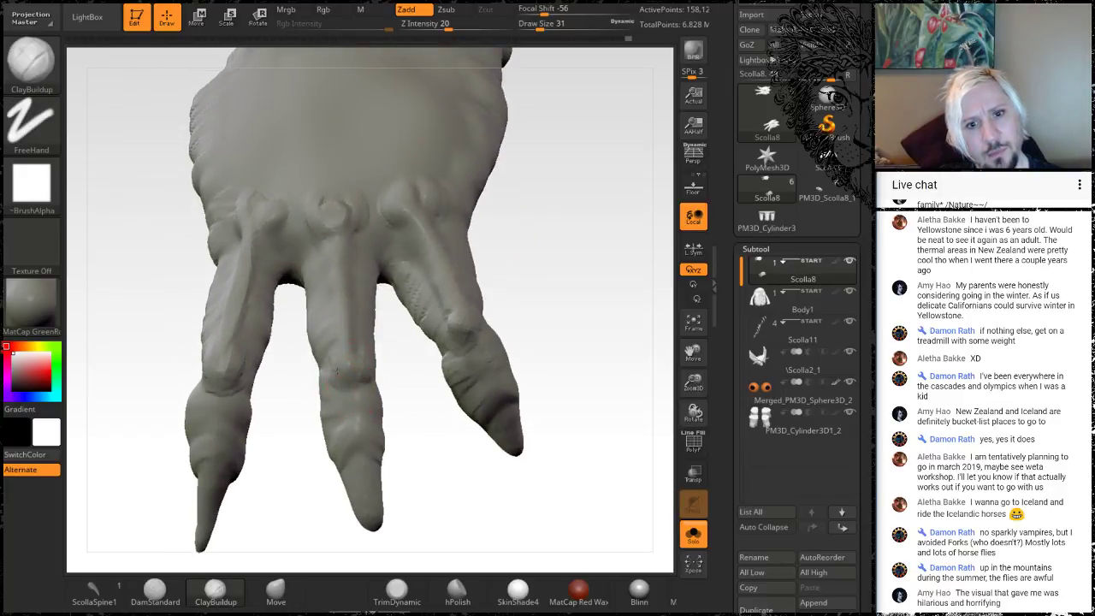
Step: Smooth the outer finger's middle joint and build up the tendon ridges linking the finger joints to the base knuckles on the back
left_click_drag(551, 265, 543, 298)
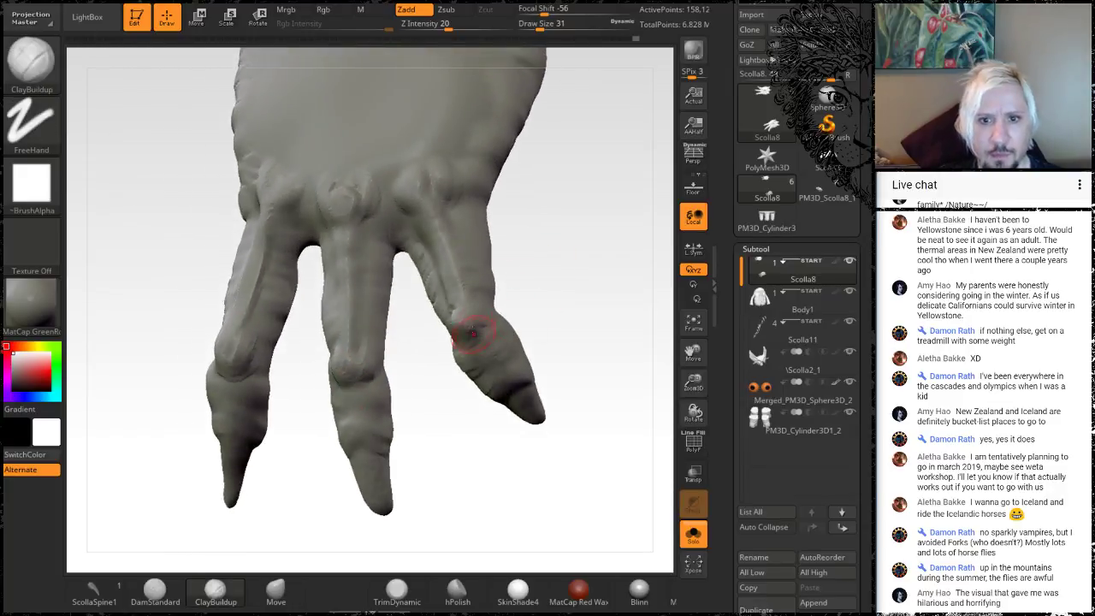
left_click_drag(470, 325, 460, 303, "shift")
mouse_move(553, 286)
left_mouse_down()
mouse_move(547, 301)
mouse_move(487, 325)
mouse_move(455, 318)
left_mouse_up()
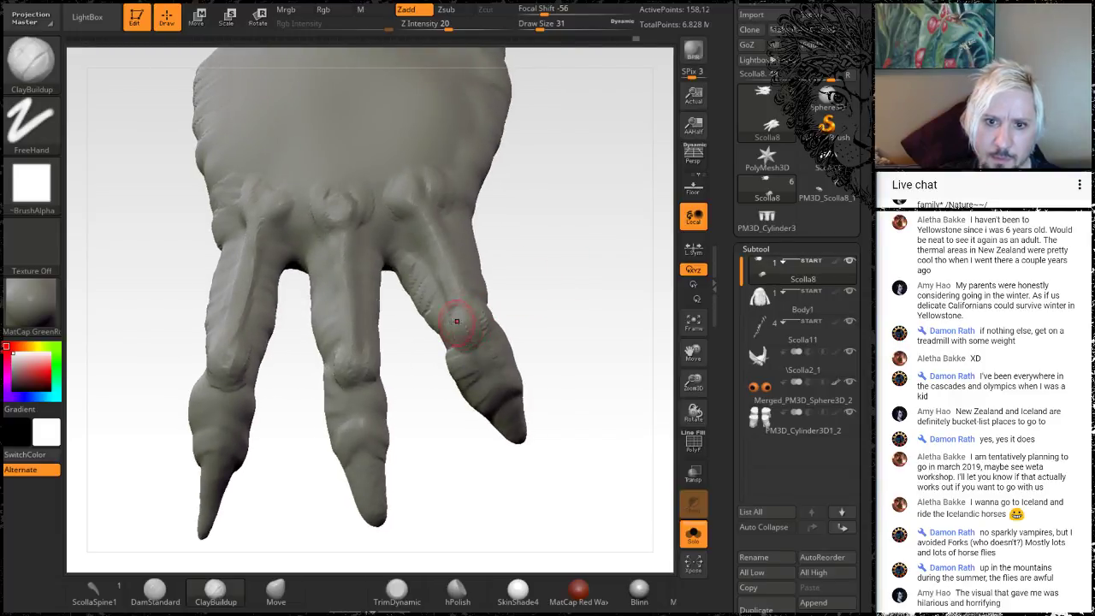
left_click_drag(570, 198, 528, 279)
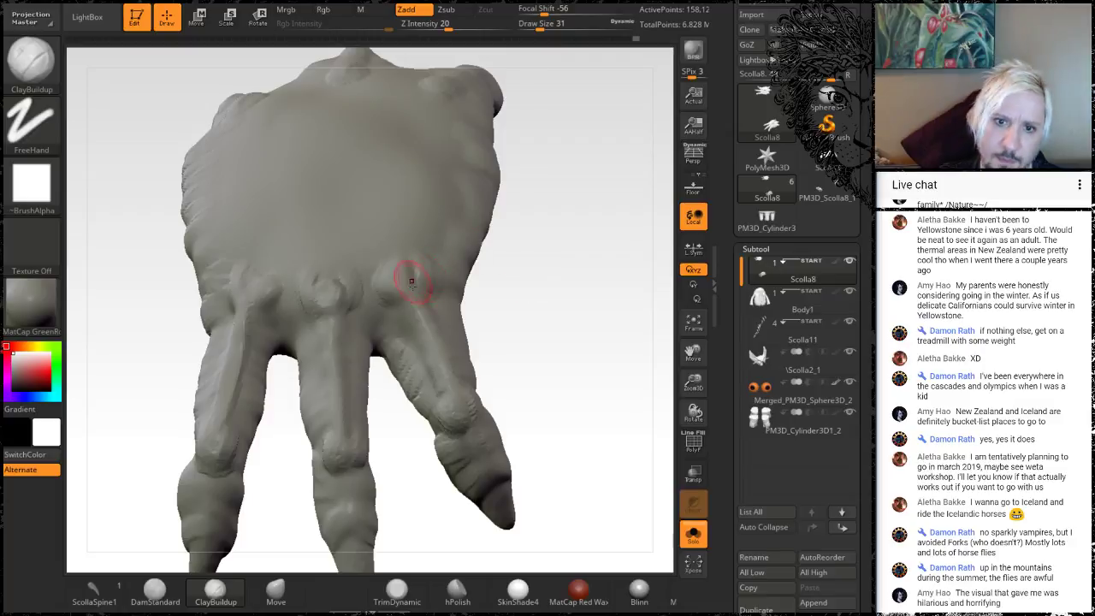
mouse_move(329, 320)
left_mouse_down()
mouse_move(326, 310)
mouse_move(344, 367)
mouse_move(334, 327)
mouse_move(336, 395)
left_mouse_up()
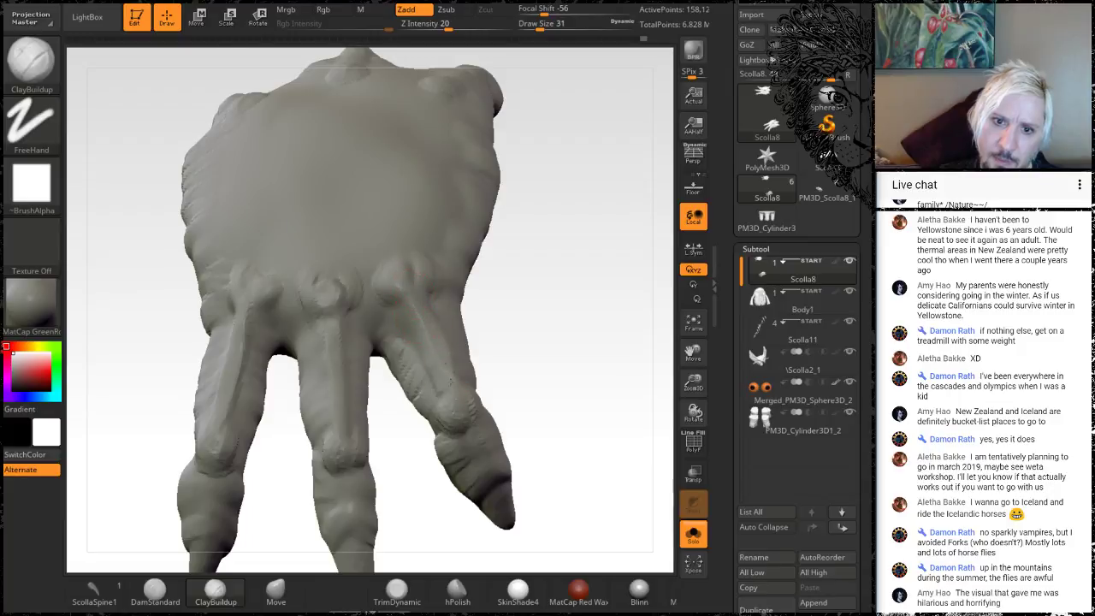
mouse_move(552, 188)
left_mouse_down()
mouse_move(571, 154)
mouse_move(533, 237)
mouse_move(505, 257)
left_mouse_up()
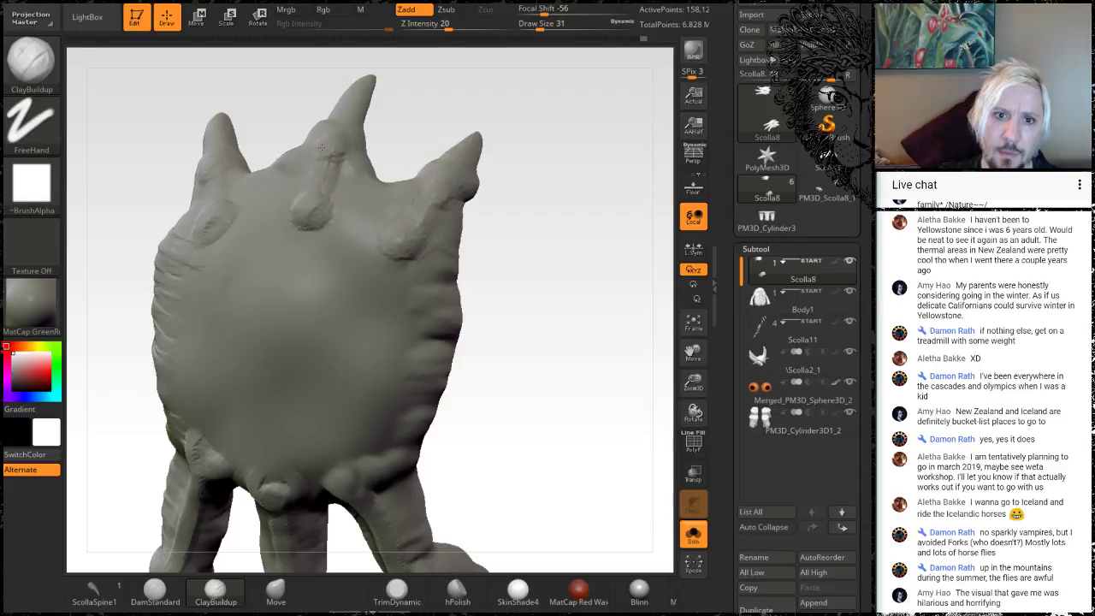
Step: Build up knuckle bumps and tendon ridges leading into the three heel claws on the back and side of the hand
left_click_drag(322, 147, 317, 195)
mouse_move(445, 200)
left_mouse_down()
mouse_move(417, 224)
mouse_move(423, 206)
left_mouse_up()
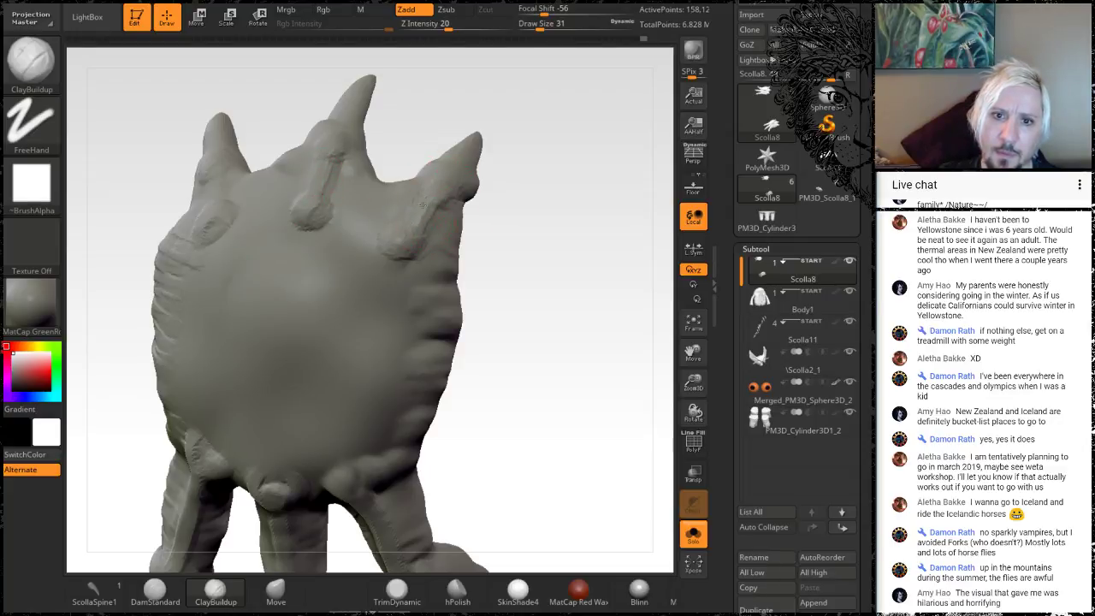
mouse_move(520, 105)
left_mouse_down()
mouse_move(548, 111)
mouse_move(515, 159)
left_mouse_up()
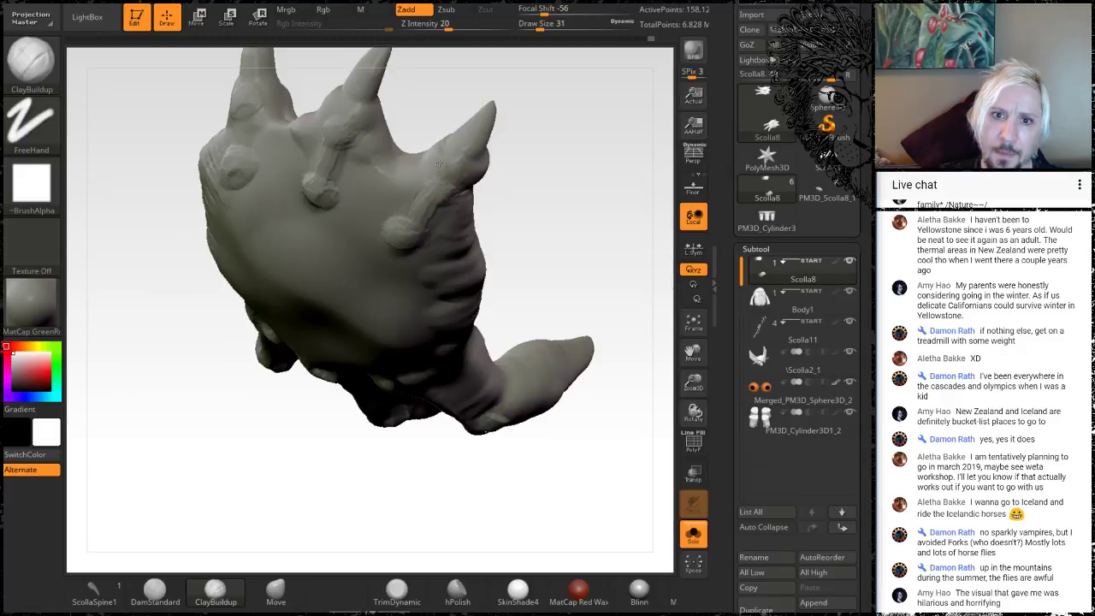
left_click_drag(403, 78, 386, 194)
left_click_drag(455, 142, 362, 187)
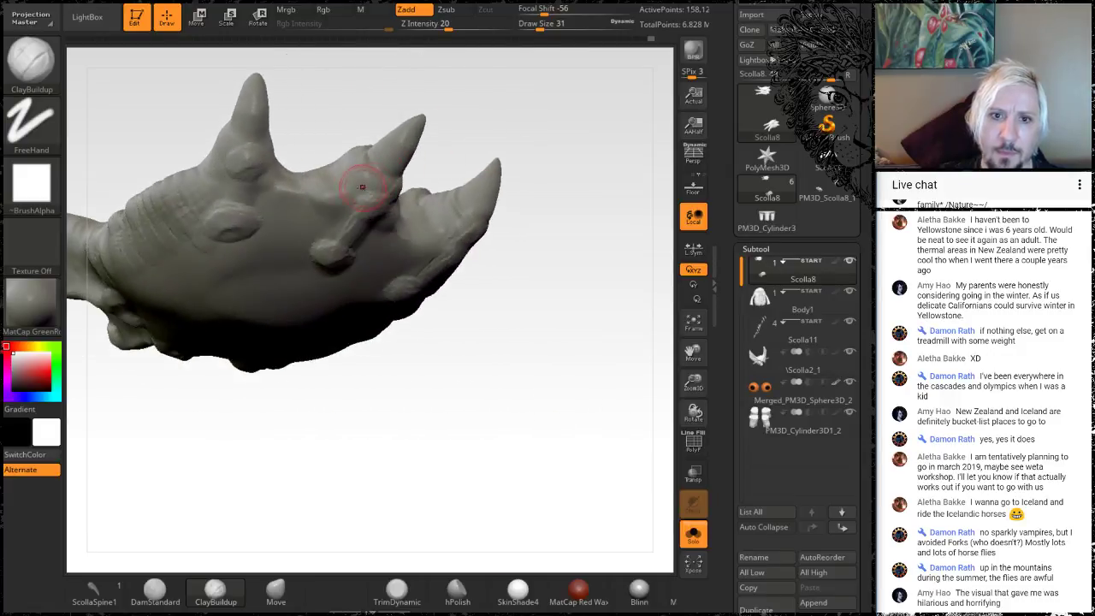
mouse_move(285, 140)
left_mouse_down()
mouse_move(342, 172)
mouse_move(272, 262)
mouse_move(270, 252)
left_mouse_up()
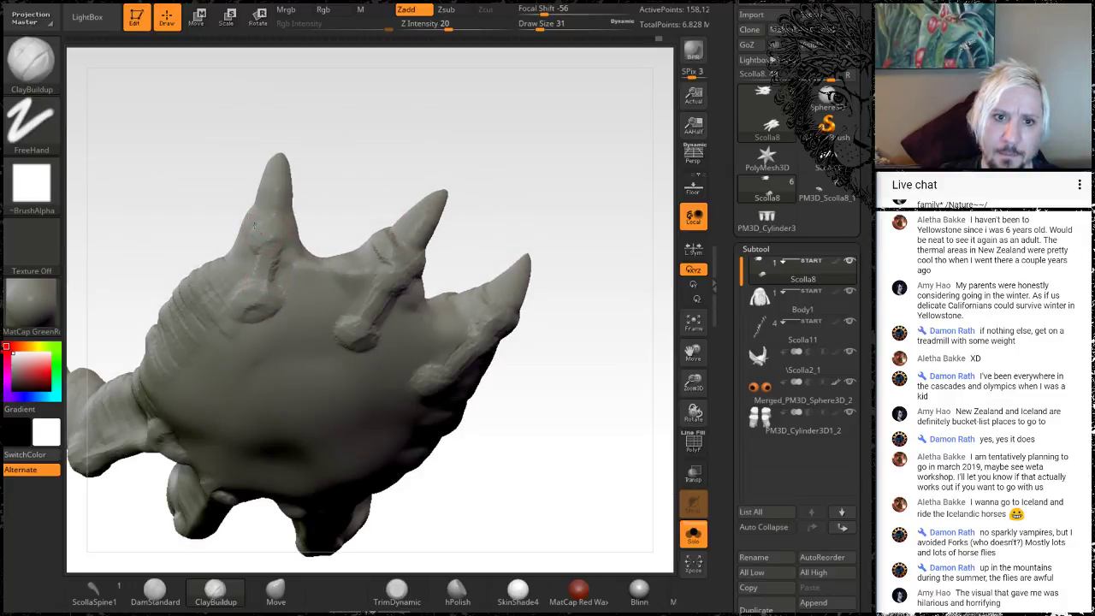
left_click_drag(345, 159, 380, 210)
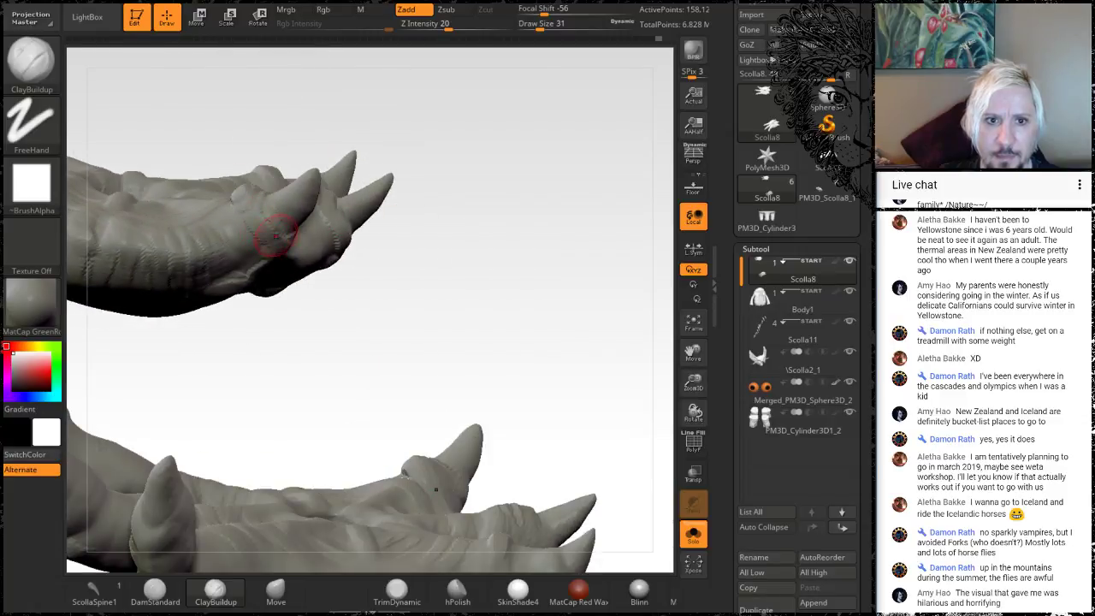
left_click_drag(349, 84, 365, 161)
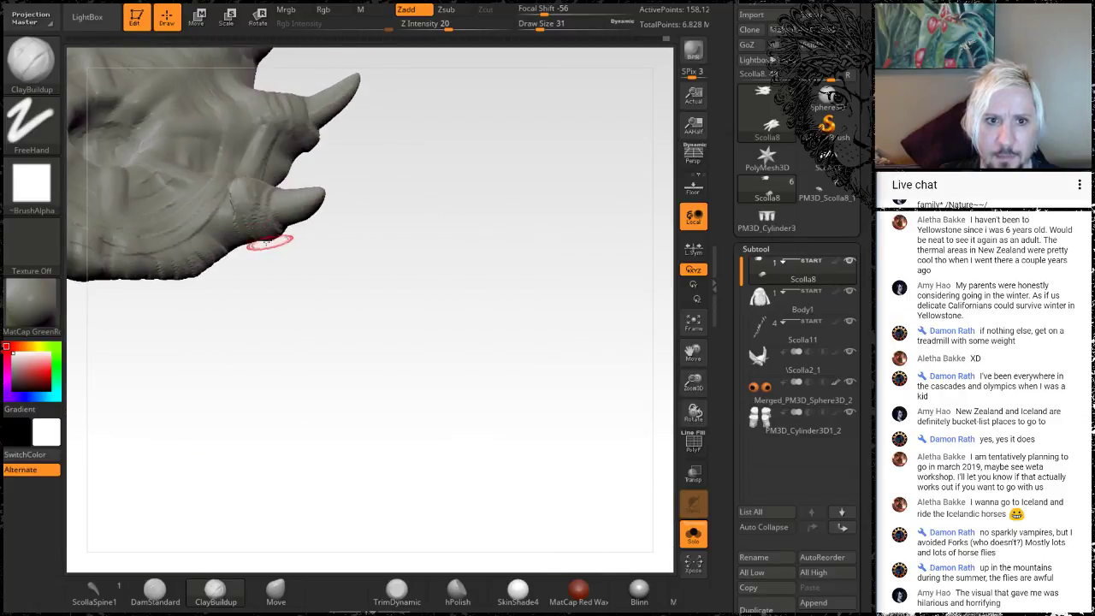
left_click_drag(421, 160, 379, 285)
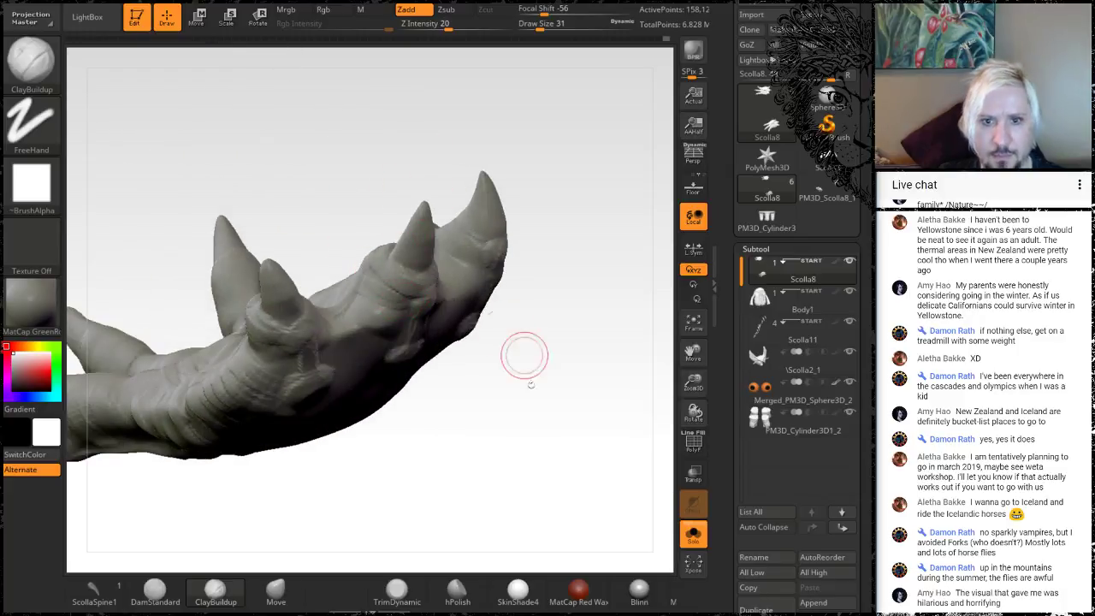
Step: Compare the hand's overall shape and finger lengths with the creature reference illustration
left_click_drag(541, 432, 489, 142)
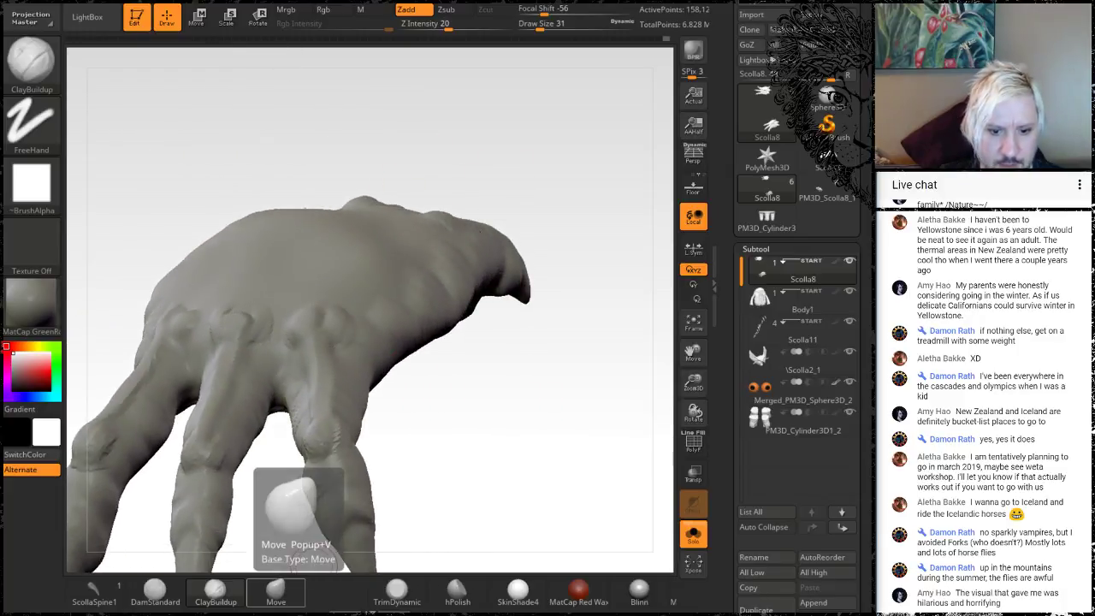
left_click(275, 613)
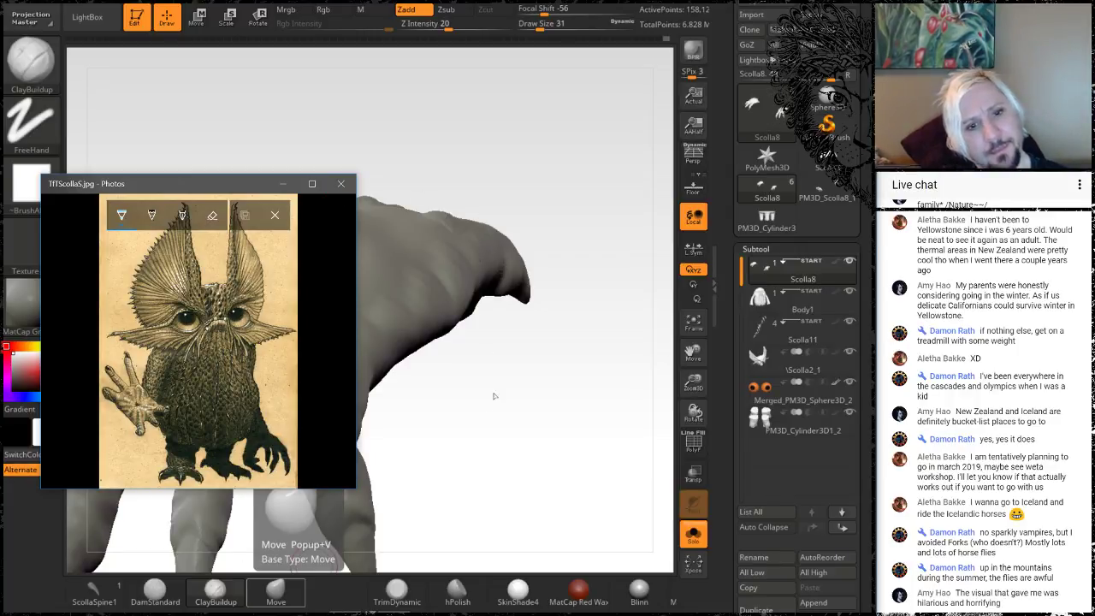
left_click_drag(514, 438, 554, 236)
mouse_move(531, 315)
left_mouse_down()
mouse_move(507, 389)
mouse_move(489, 267)
mouse_move(433, 271)
mouse_move(413, 379)
mouse_move(439, 423)
mouse_move(474, 310)
mouse_move(492, 295)
mouse_move(496, 467)
mouse_move(464, 391)
mouse_move(480, 360)
mouse_move(473, 352)
mouse_move(502, 351)
mouse_move(489, 470)
mouse_move(496, 228)
mouse_move(511, 268)
mouse_move(514, 248)
left_mouse_up()
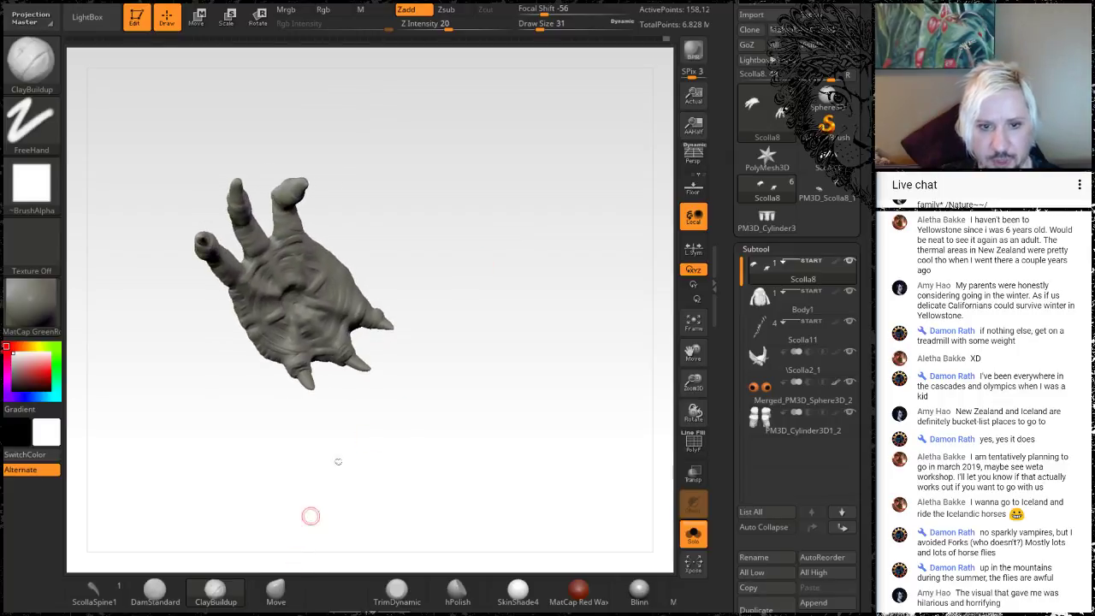
mouse_move(310, 516)
left_mouse_down()
mouse_move(433, 433)
mouse_move(421, 421)
left_mouse_up()
Step: Set the brush draw size to 80 and mask the three heel claws from the back of the hand
key("space")
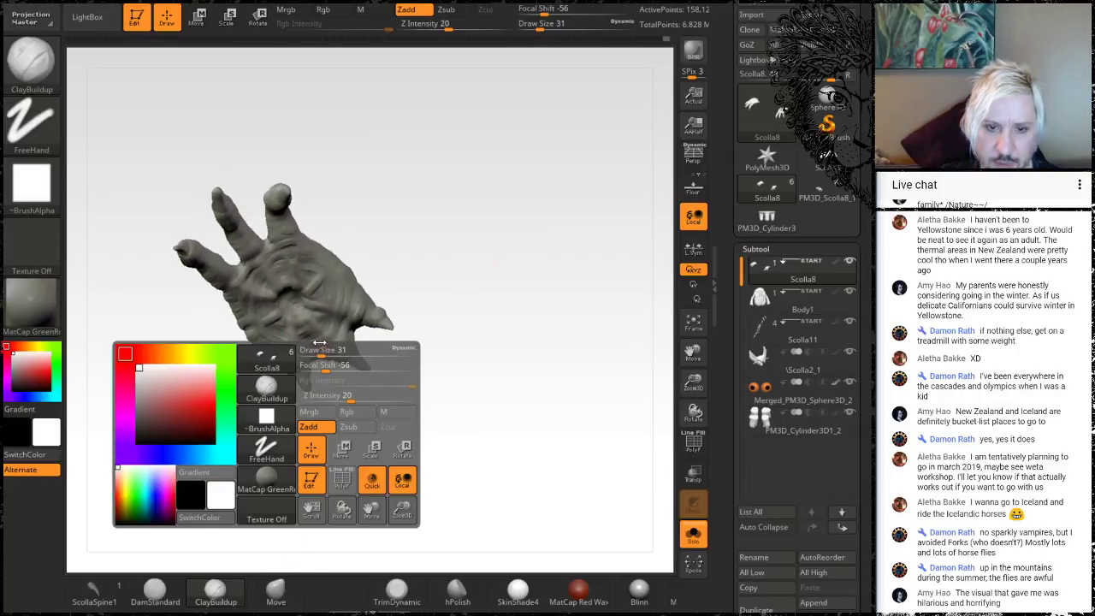
left_click_drag(315, 350, 333, 356)
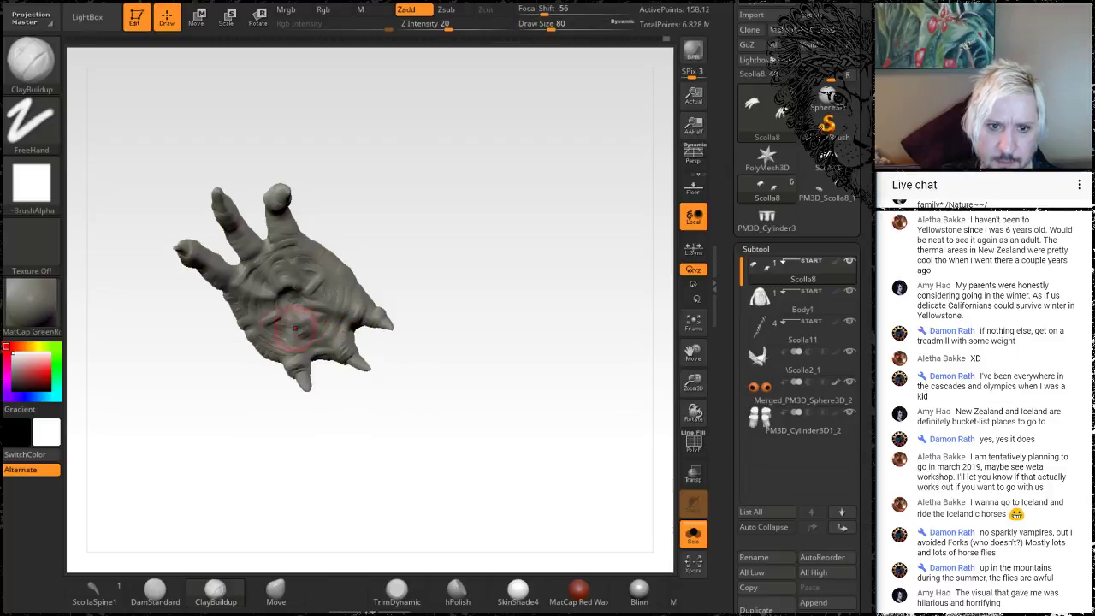
key("ctrl")
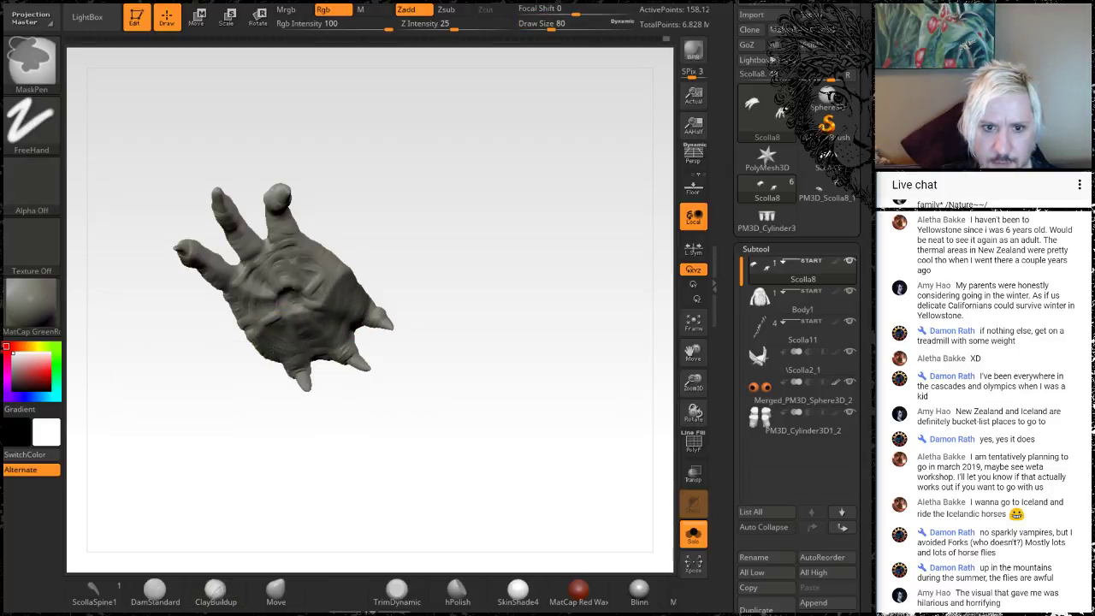
left_click_drag(344, 299, 324, 292, "ctrl")
mouse_move(464, 181)
left_mouse_down()
mouse_move(411, 296)
mouse_move(379, 335)
mouse_move(359, 325)
mouse_move(387, 318)
mouse_move(406, 331)
mouse_move(379, 322)
left_mouse_up()
key("ctrl")
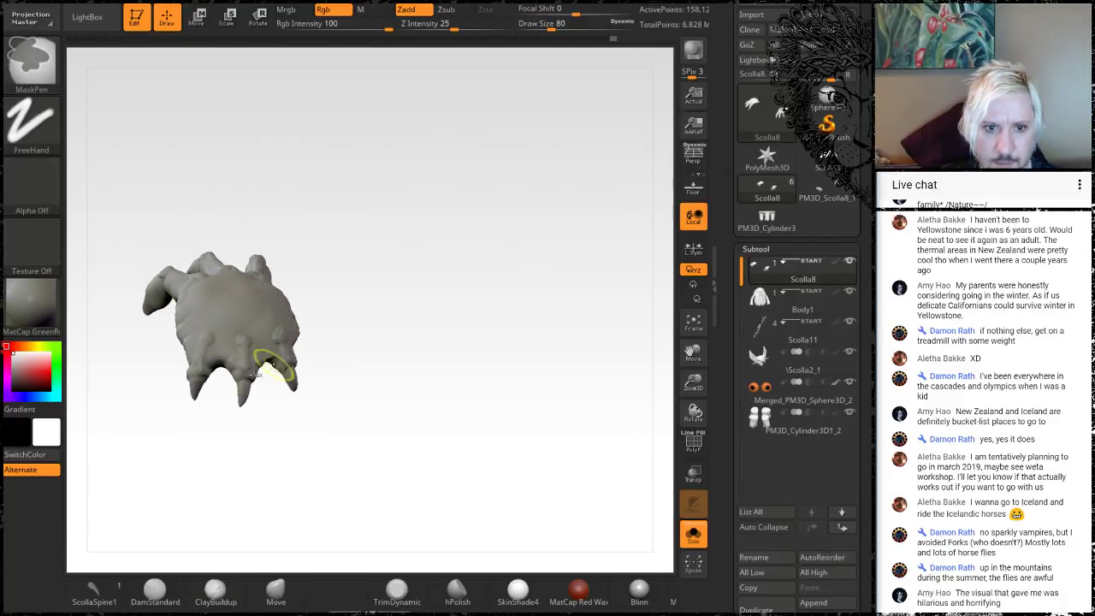
left_click_drag(323, 442, 315, 460)
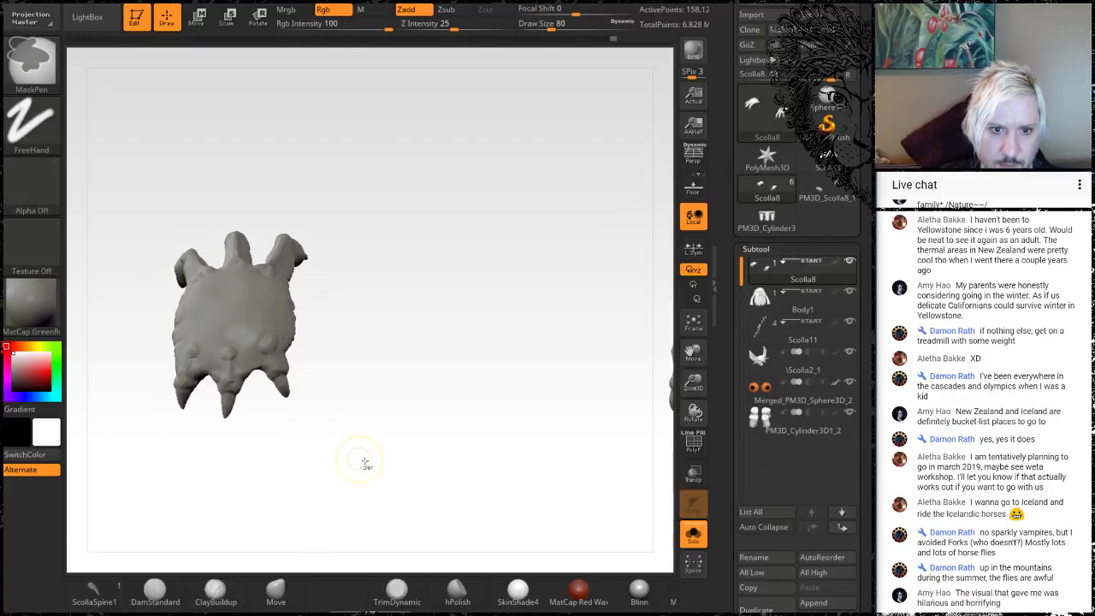
mouse_move(385, 470)
left_mouse_down("ctrl")
mouse_move(214, 430)
mouse_move(104, 371)
mouse_move(117, 378)
left_mouse_up("ctrl")
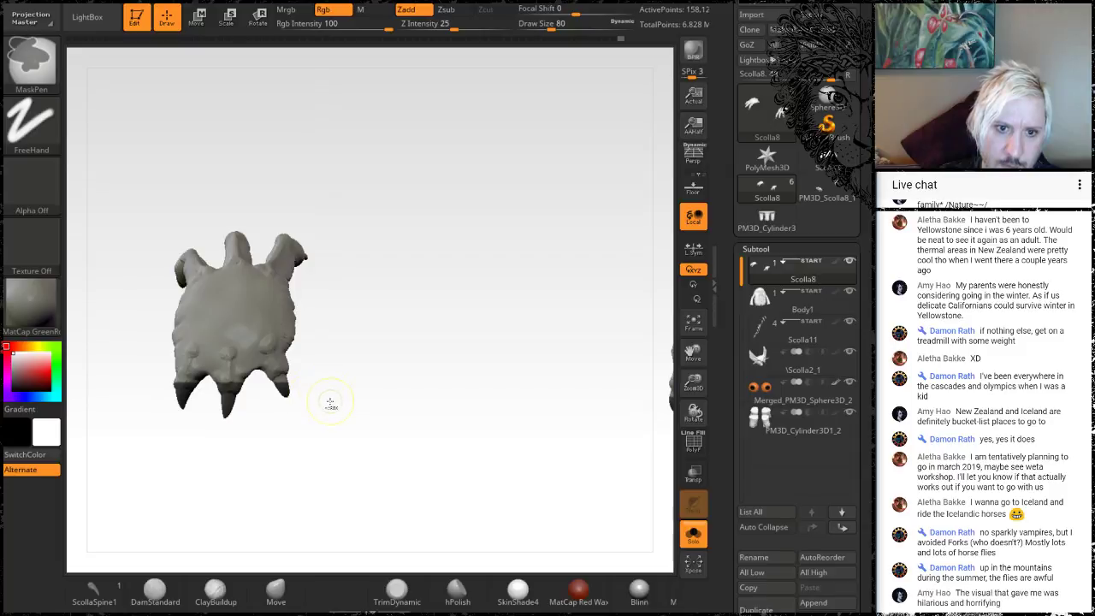
left_click_drag(334, 410, 259, 370, "ctrl")
Step: Refine the mask around the bases of the three heel claws and invert it so only the claws remain editable
left_click_drag(381, 337, 411, 372)
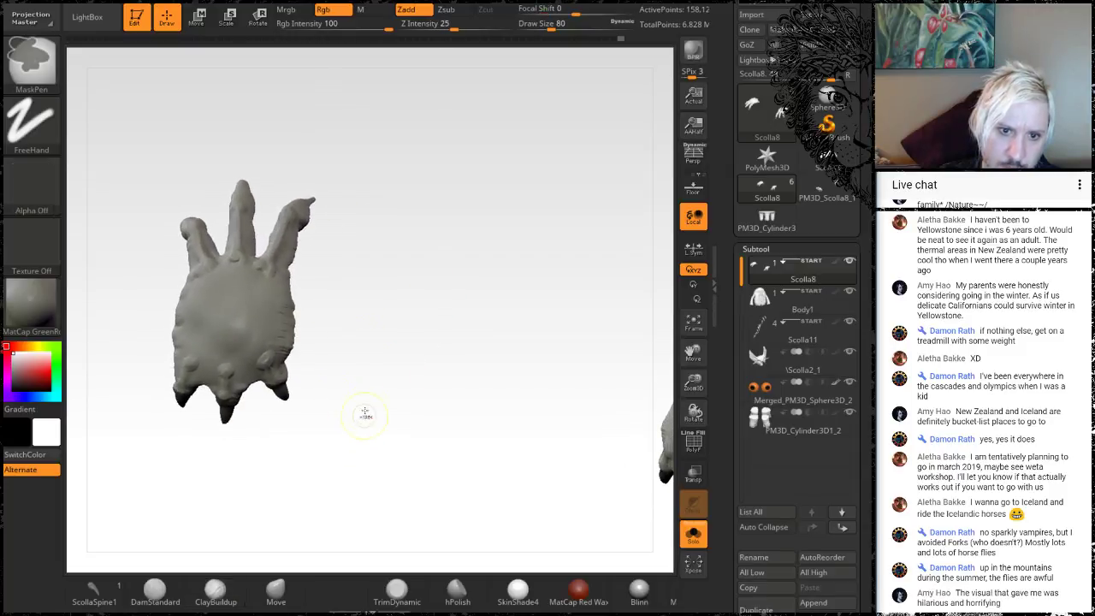
left_click_drag(378, 412, 290, 388, "ctrl")
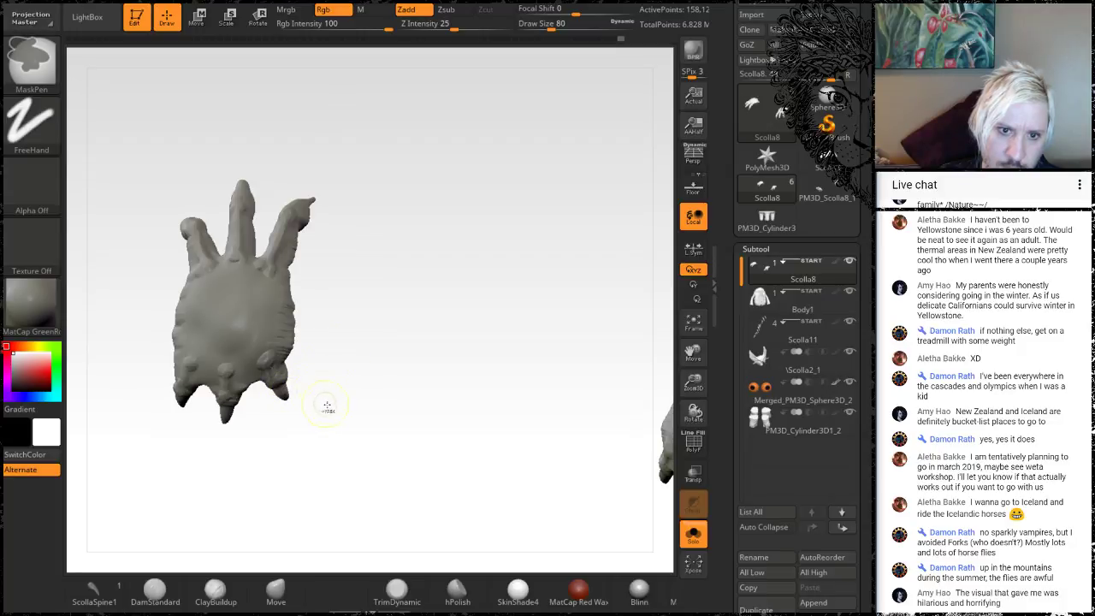
key("ctrl+z")
key("ctrl")
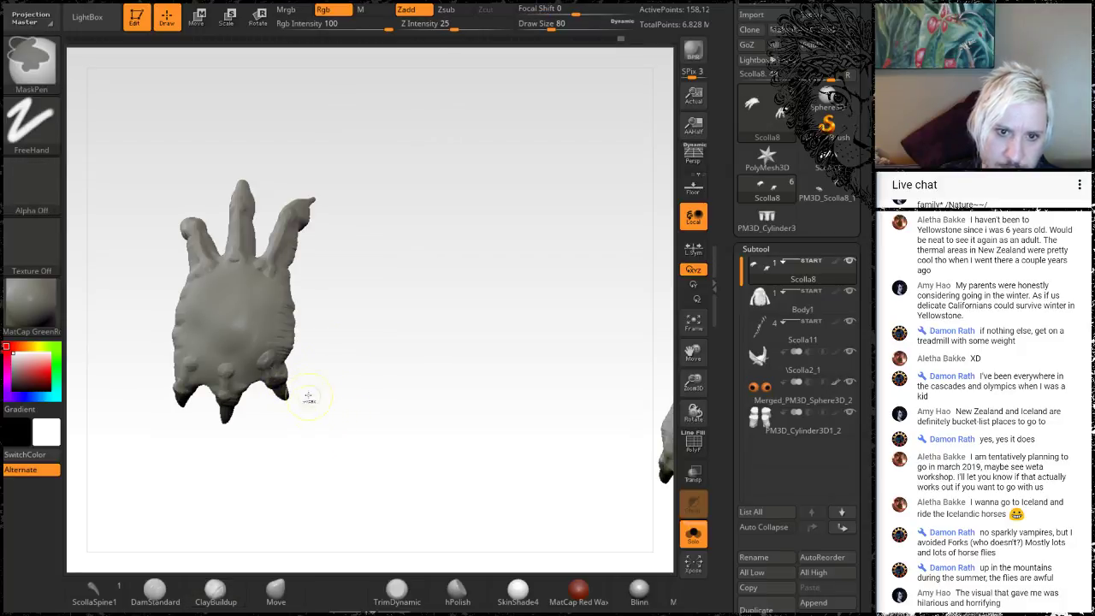
mouse_move(306, 399)
left_mouse_down("ctrl")
mouse_move(278, 374)
mouse_move(300, 391)
left_mouse_up("ctrl")
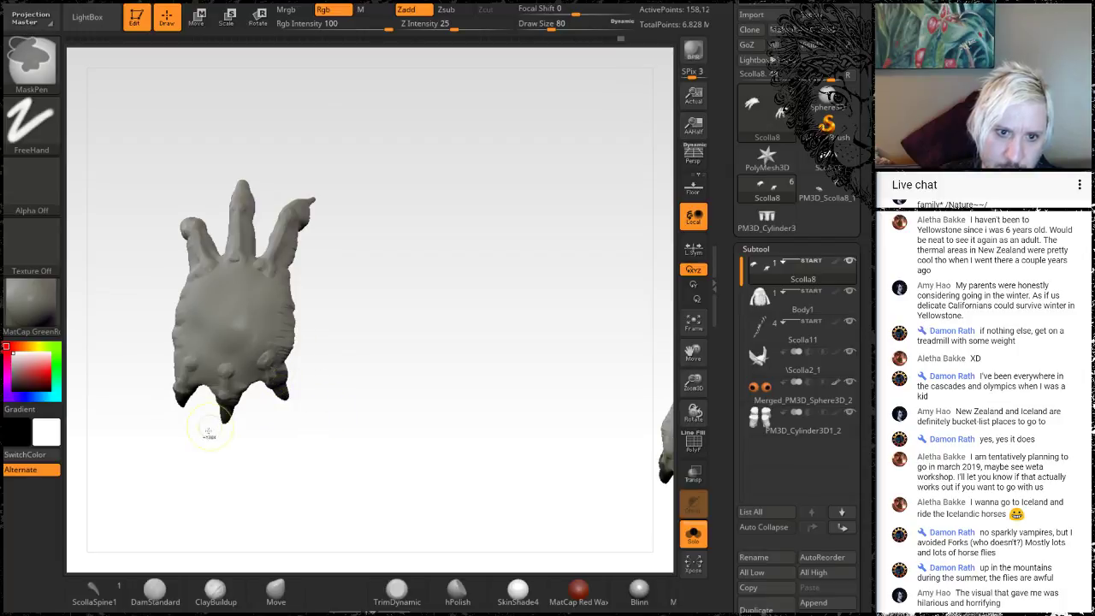
left_click_drag(226, 424, 248, 389, "ctrl")
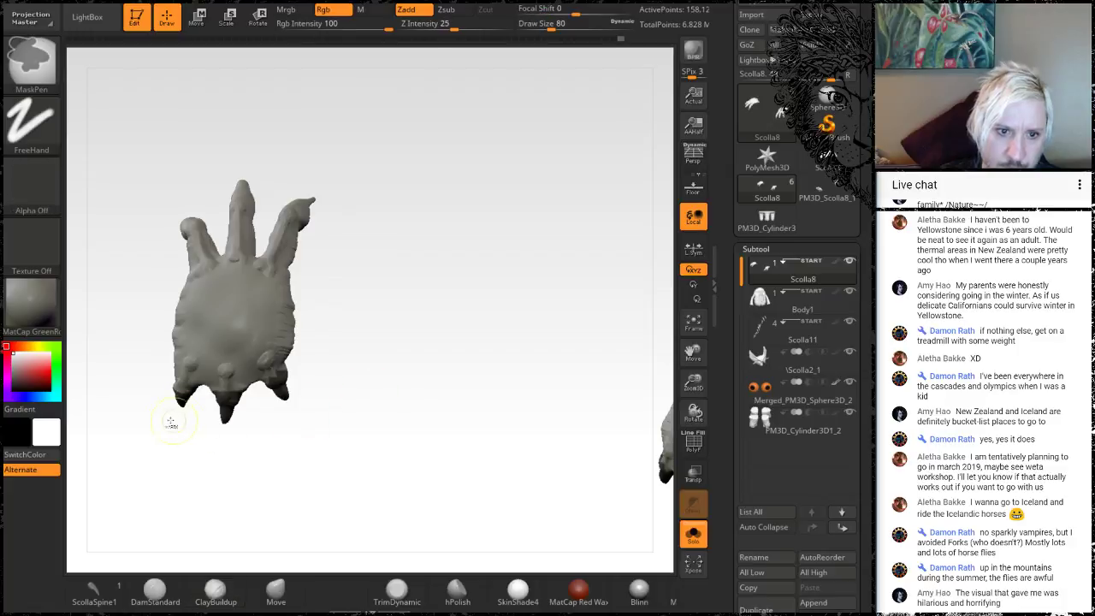
left_click_drag(168, 432, 176, 407, "ctrl")
left_click_drag(397, 416, 408, 310)
left_click(407, 308, "ctrl")
mouse_move(369, 365)
left_mouse_down()
mouse_move(445, 313)
mouse_move(428, 179)
left_mouse_up()
left_click_drag(457, 282, 408, 281)
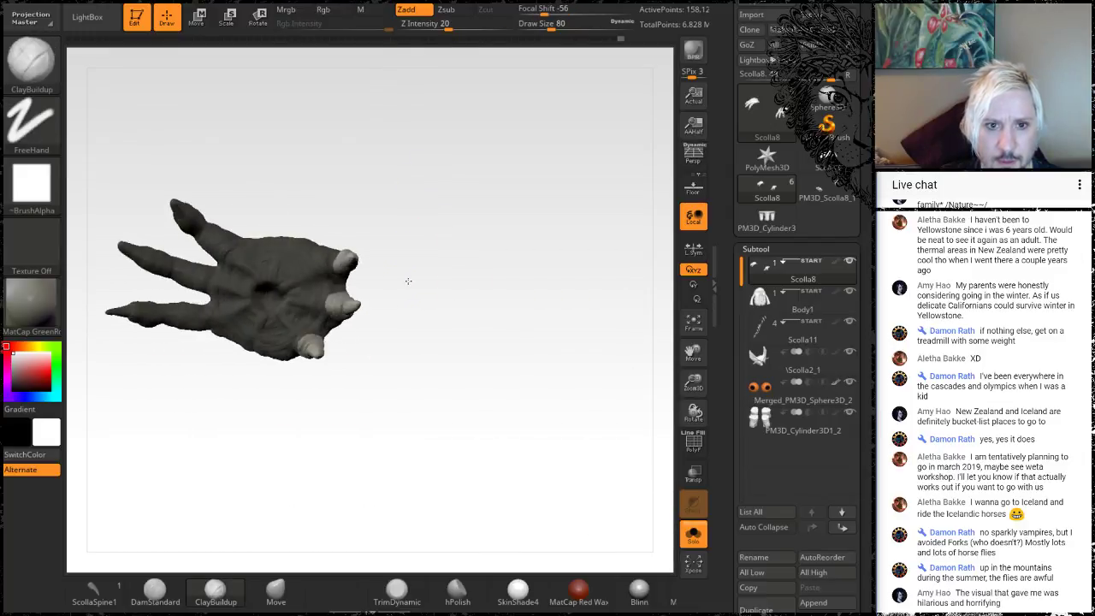
Step: Stretch the three heel claws outward into long fingers using the Move brush at draw size 559
left_click(276, 589)
mouse_move(379, 389)
left_mouse_down()
mouse_move(397, 433)
mouse_move(452, 398)
left_mouse_up()
key("space")
left_click_drag(459, 336, 479, 313)
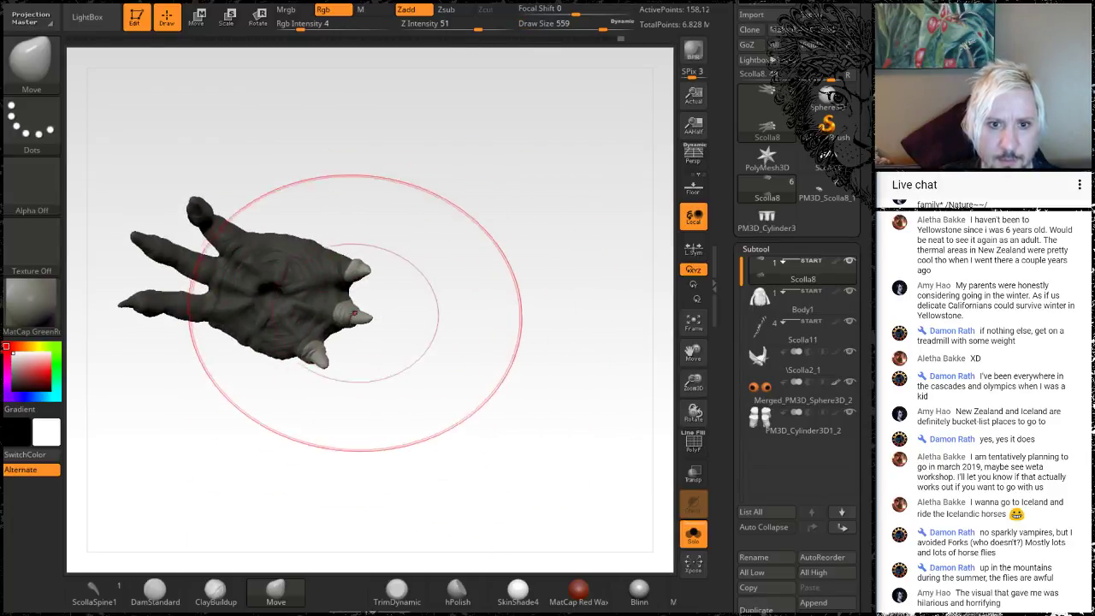
mouse_move(394, 330)
left_mouse_down()
mouse_move(368, 316)
mouse_move(414, 339)
left_mouse_up()
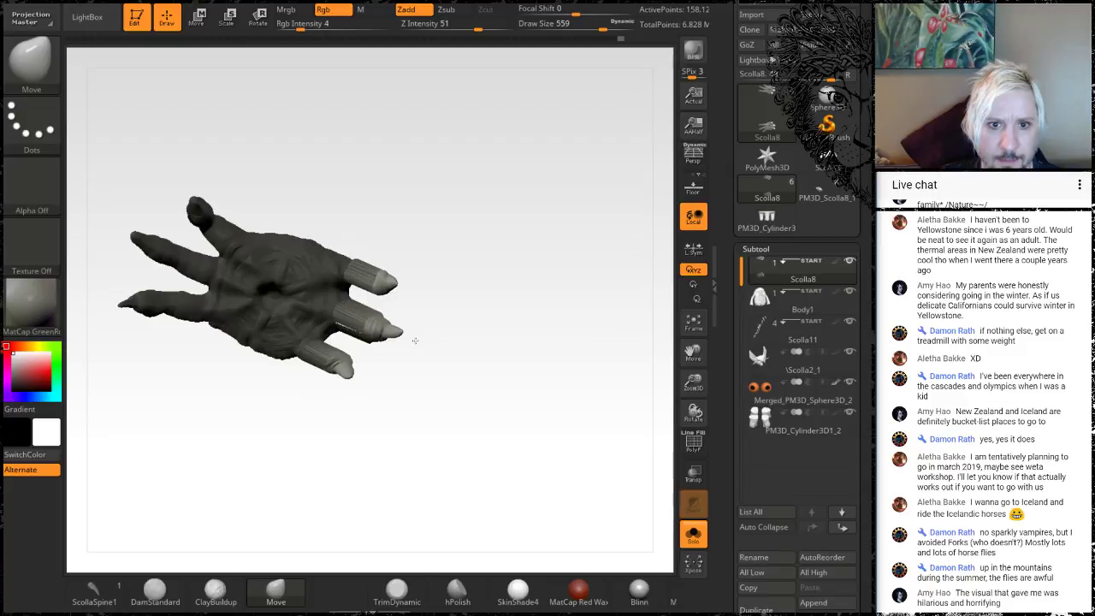
mouse_move(489, 305)
left_mouse_down()
mouse_move(487, 447)
mouse_move(471, 430)
mouse_move(487, 393)
mouse_move(491, 313)
left_mouse_up()
left_click_drag(344, 330, 387, 362)
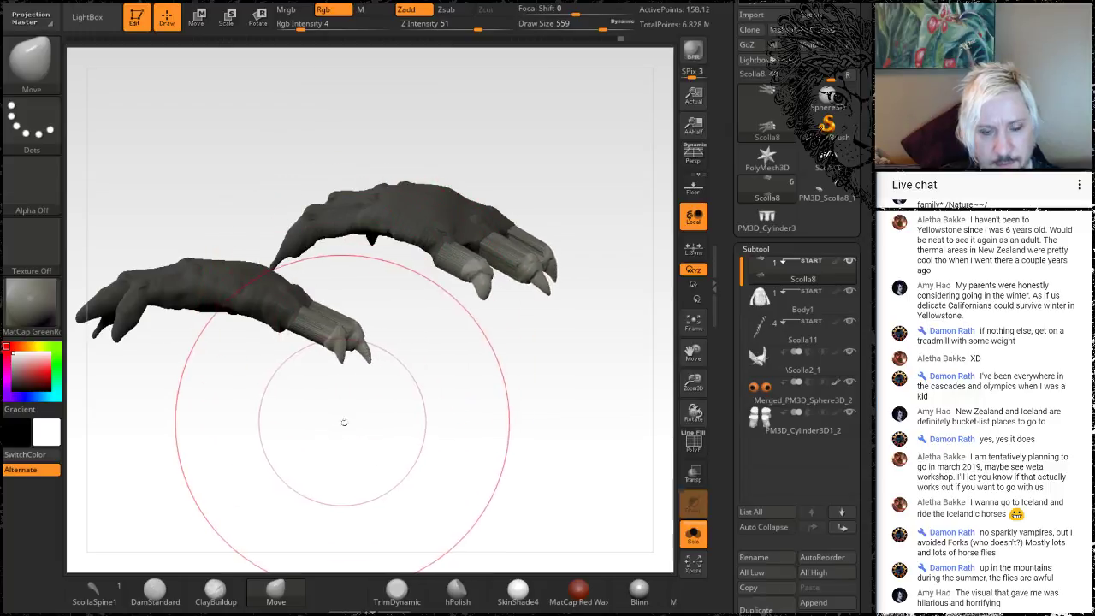
mouse_move(343, 421)
left_mouse_down()
mouse_move(387, 319)
mouse_move(371, 271)
left_mouse_up()
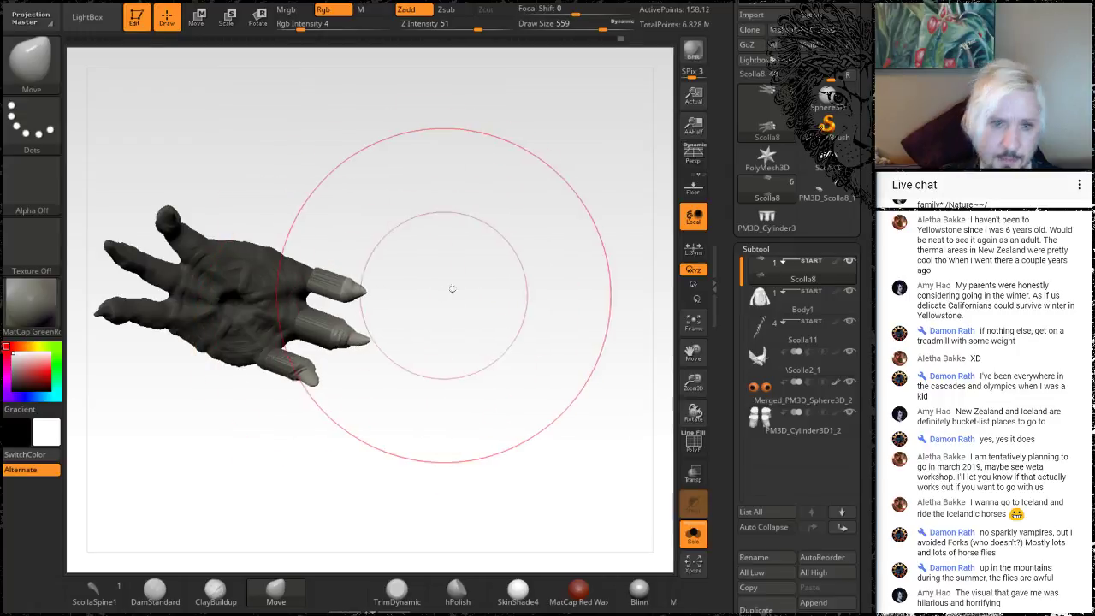
Step: Clear the mask and smooth the stretched surfaces of the three lengthened heel fingers with the draw size at 59
mouse_move(457, 262)
left_mouse_down("ctrl")
mouse_move(479, 267)
mouse_move(433, 374)
mouse_move(430, 542)
mouse_move(447, 265)
mouse_move(425, 232)
mouse_move(442, 254)
mouse_move(459, 247)
mouse_move(399, 245)
left_mouse_up("ctrl")
key("space")
left_click_drag(350, 147, 437, 181)
key("shift")
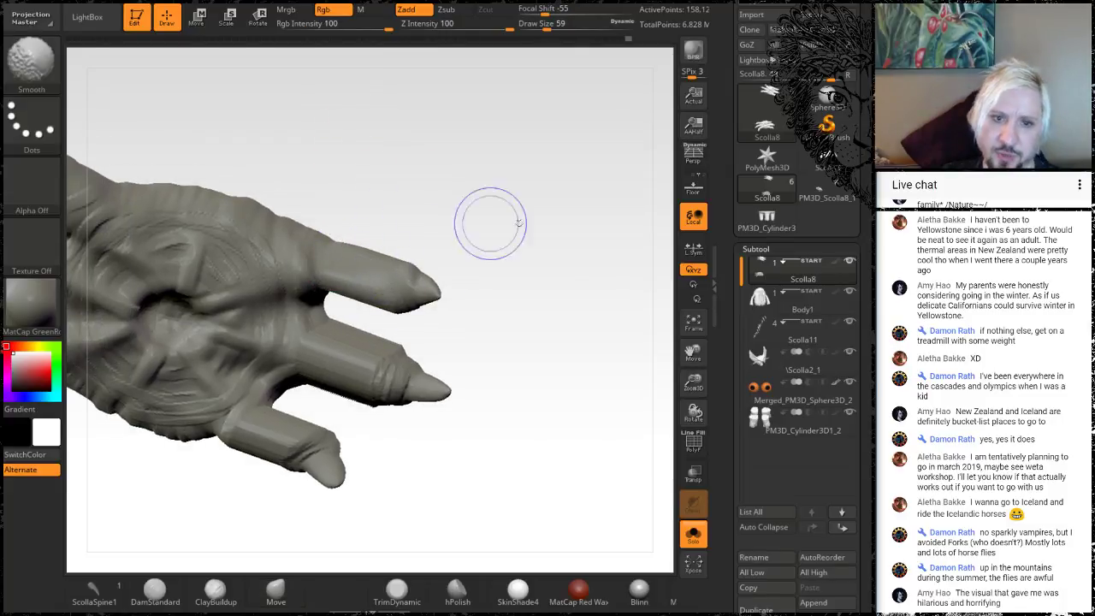
left_click_drag(517, 222, 290, 353)
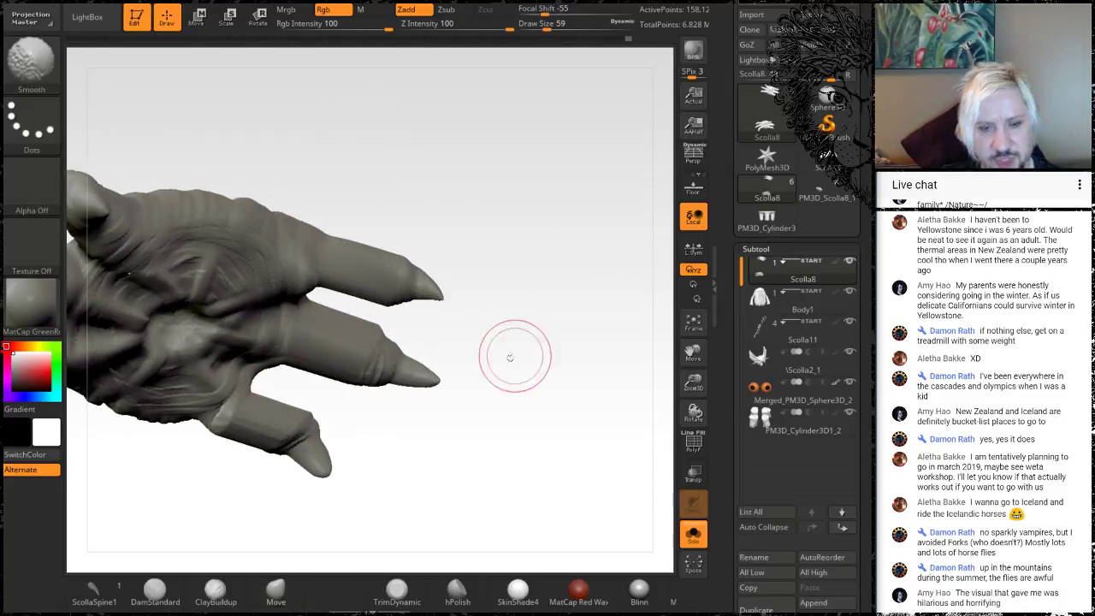
left_click_drag(512, 356, 464, 305)
left_click_drag(417, 343, 321, 358)
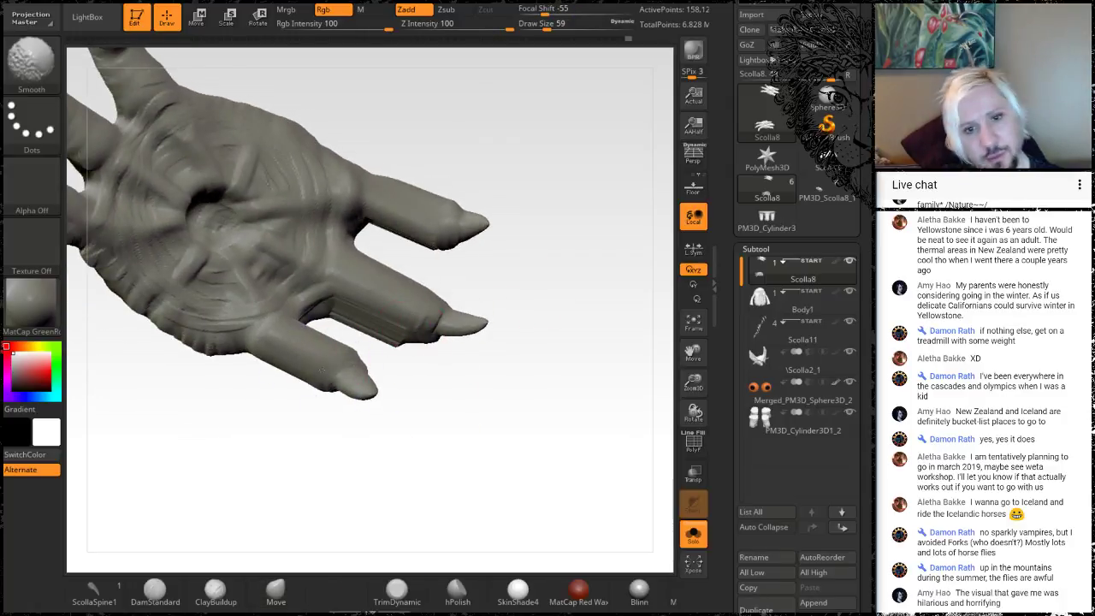
left_click_drag(509, 360, 539, 196)
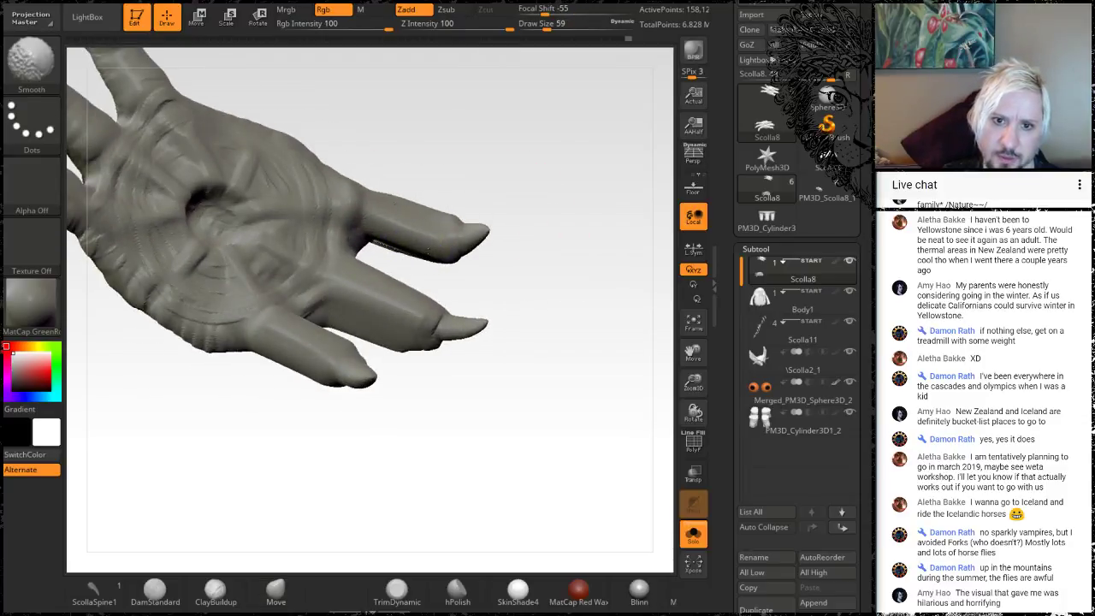
Step: Smooth the ridges along the back of the lengthened heel fingers and switch to the Move brush
left_click_drag(542, 330, 526, 132)
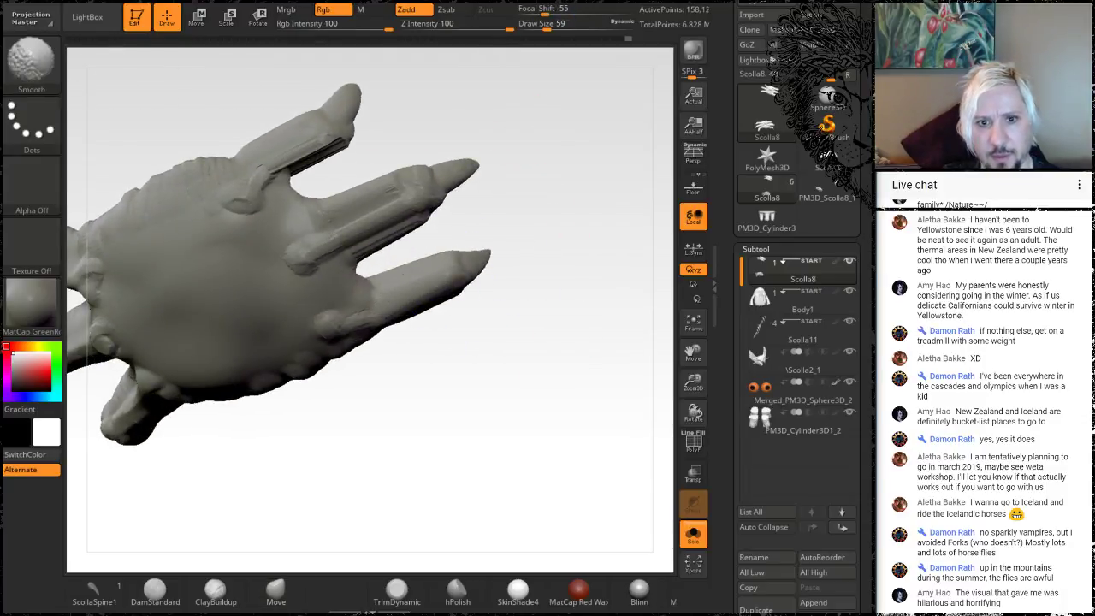
left_click_drag(344, 144, 298, 165, "shift")
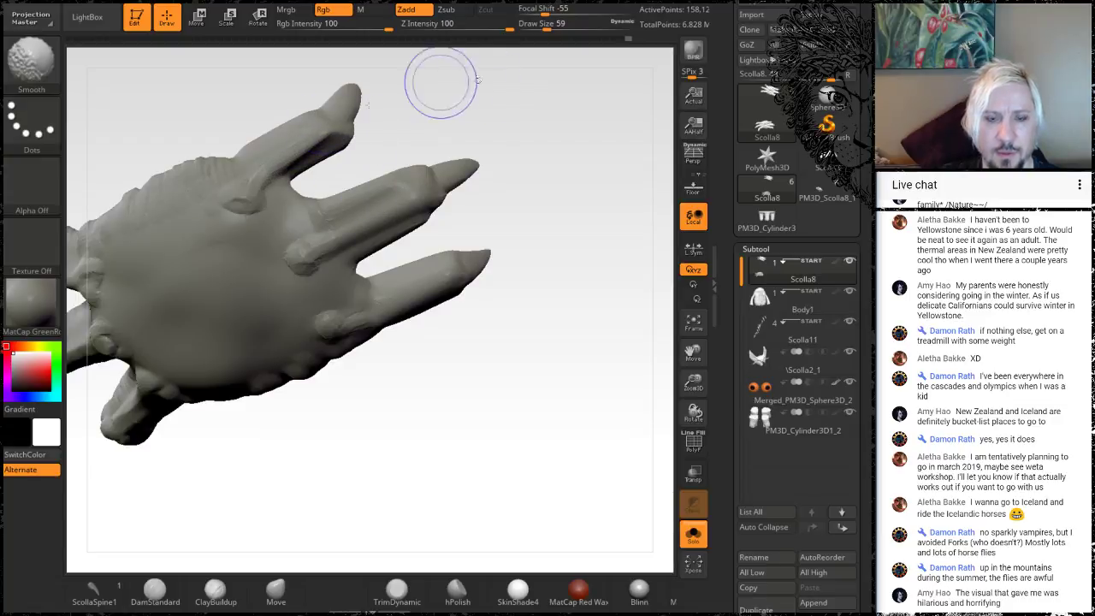
left_click_drag(440, 83, 342, 144)
key("b")
key("m")
key("v")
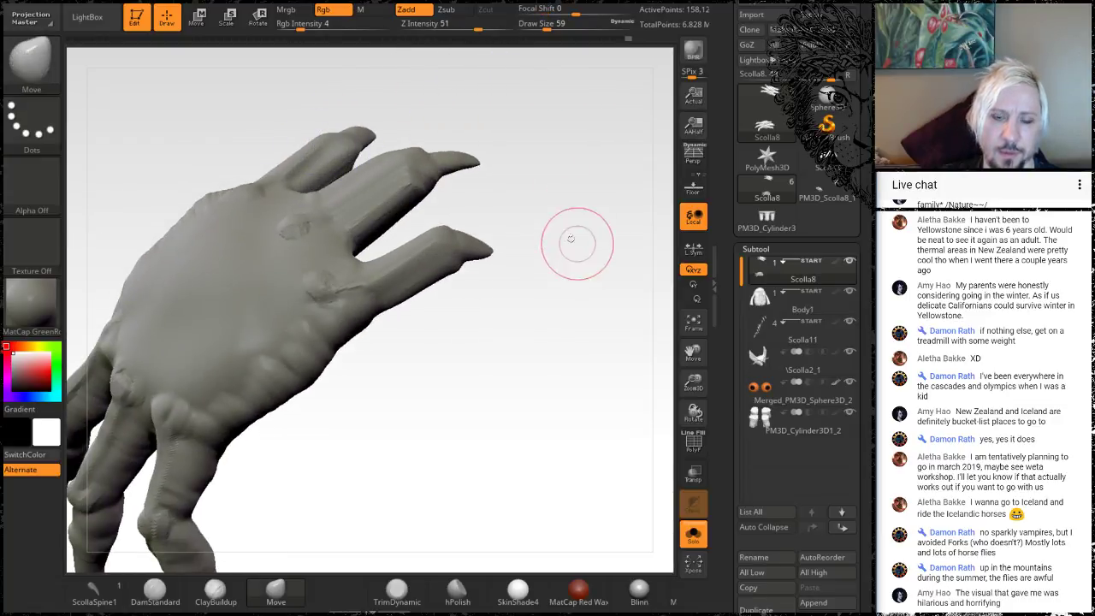
mouse_move(575, 240)
left_mouse_down()
mouse_move(594, 274)
mouse_move(568, 269)
mouse_move(571, 244)
left_mouse_up()
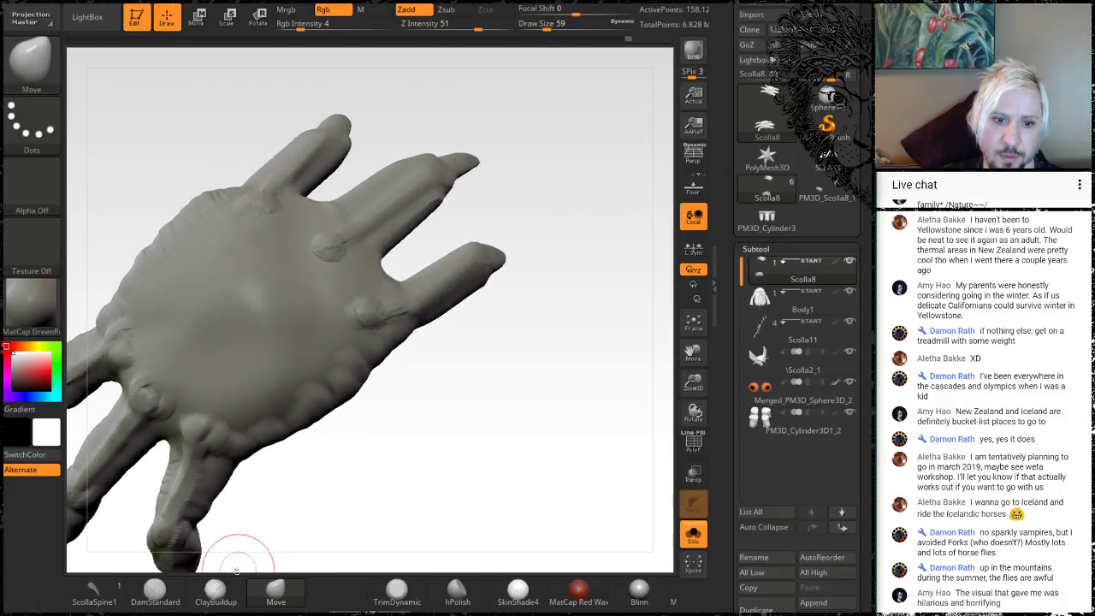
mouse_move(482, 453)
left_mouse_down()
mouse_move(533, 225)
mouse_move(494, 359)
mouse_move(502, 330)
mouse_move(499, 344)
left_mouse_up()
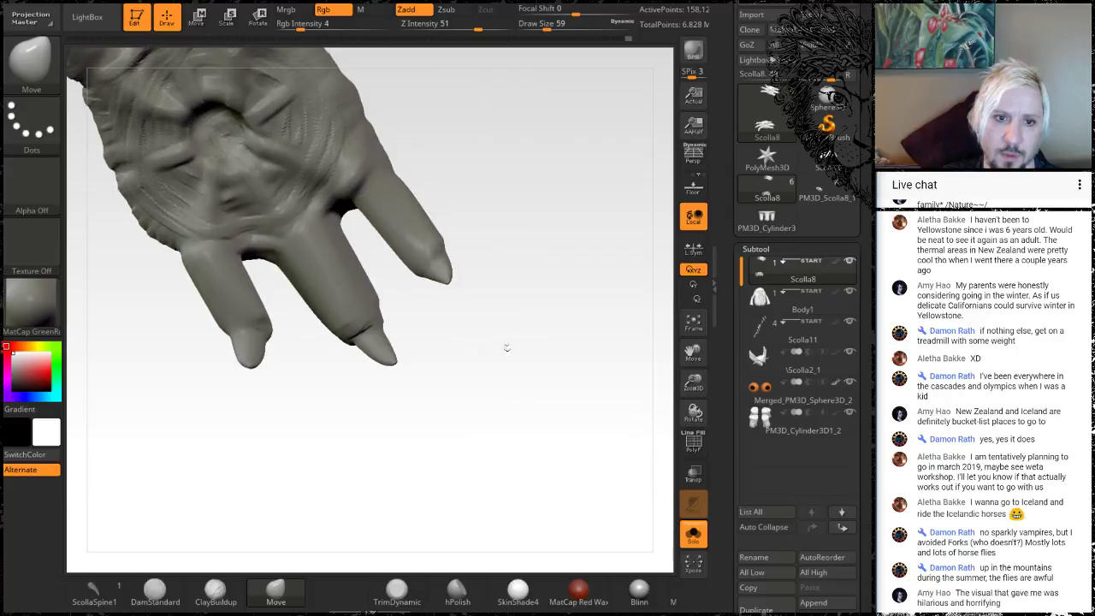
Step: Mask one outer heel finger, clean up the mask around its base, and invert it so only that finger stays editable
key("ctrl")
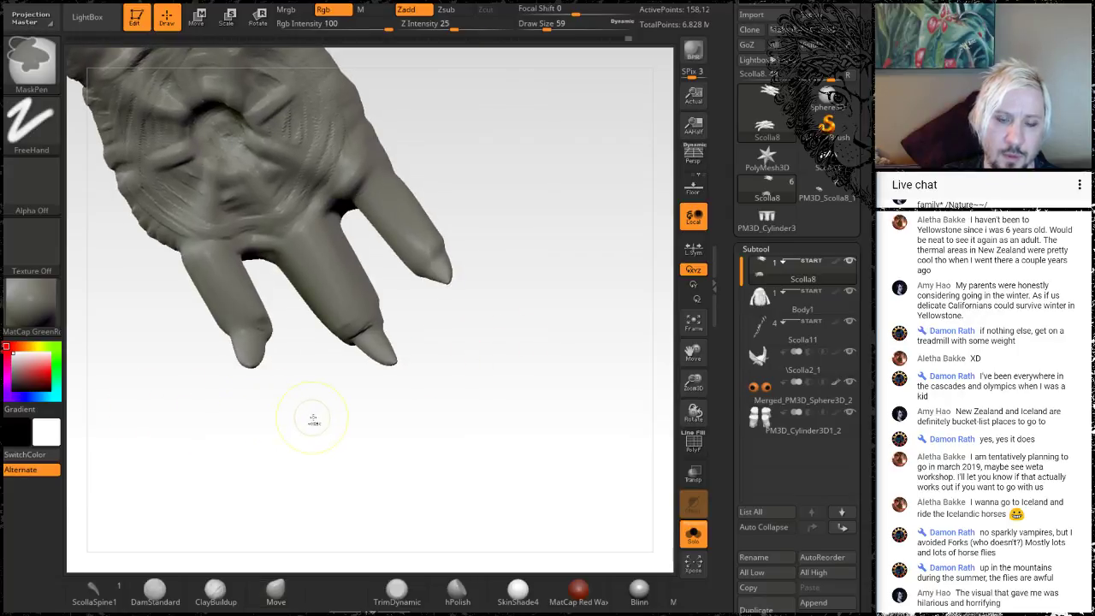
left_click_drag(313, 418, 121, 251, "ctrl")
mouse_move(444, 113)
left_mouse_down("ctrl+alt")
mouse_move(369, 250)
mouse_move(285, 346)
left_mouse_up("ctrl+alt")
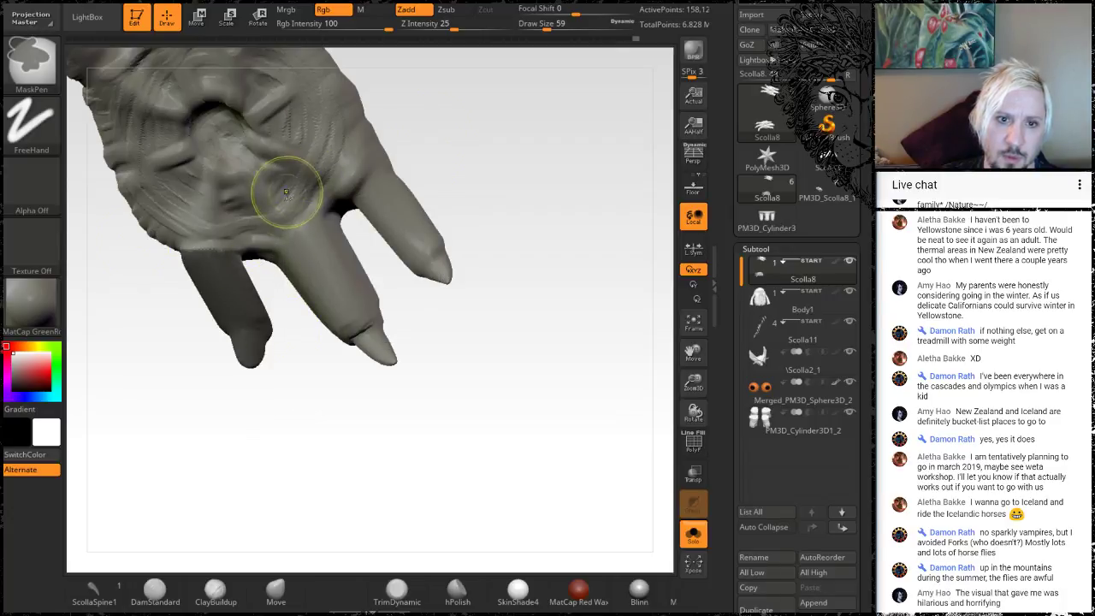
mouse_move(151, 379)
left_mouse_down()
mouse_move(236, 278)
mouse_move(283, 243)
left_mouse_up()
mouse_move(519, 332)
left_mouse_down()
mouse_move(445, 454)
mouse_move(439, 252)
left_mouse_up()
mouse_move(477, 294)
left_mouse_down("ctrl")
mouse_move(436, 282)
mouse_move(354, 228)
mouse_move(353, 212)
left_mouse_up("ctrl")
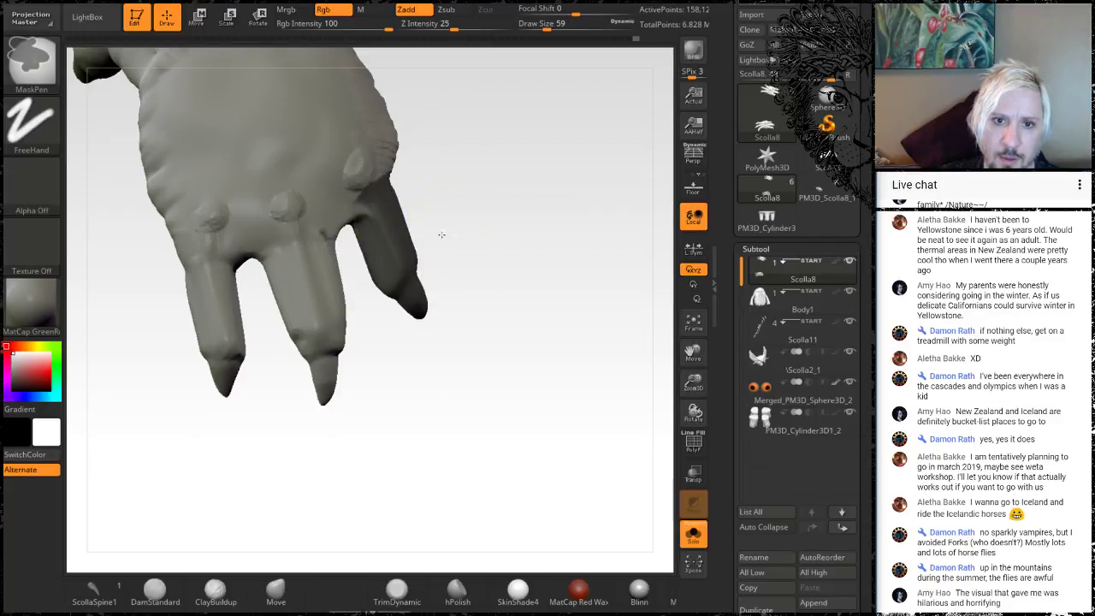
mouse_move(456, 236)
left_mouse_down("ctrl")
mouse_move(367, 214)
mouse_move(325, 162)
left_mouse_up("ctrl")
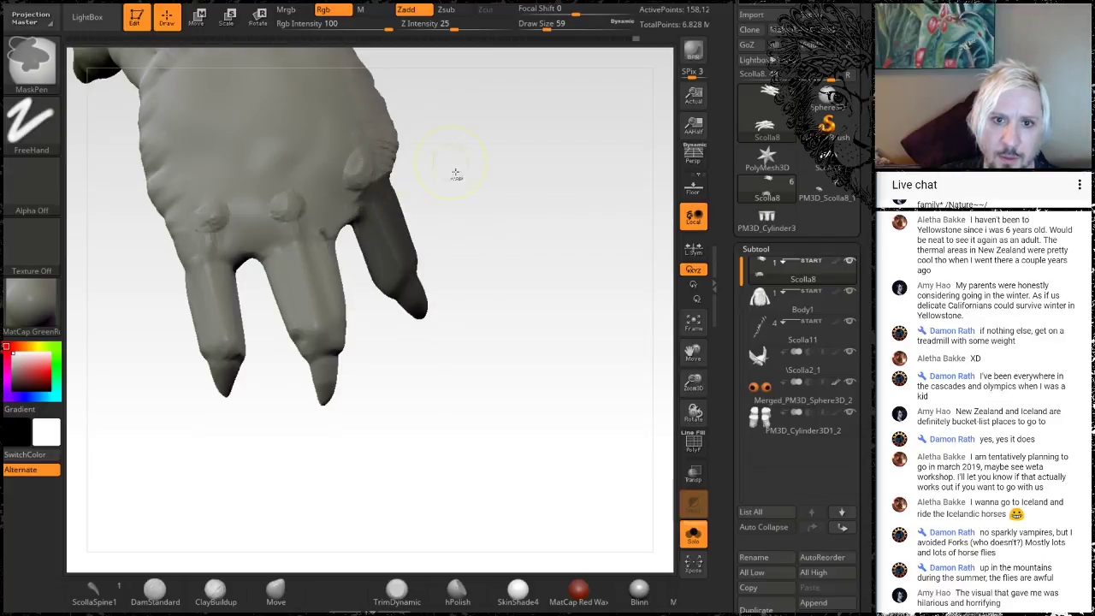
left_click(479, 246, "ctrl")
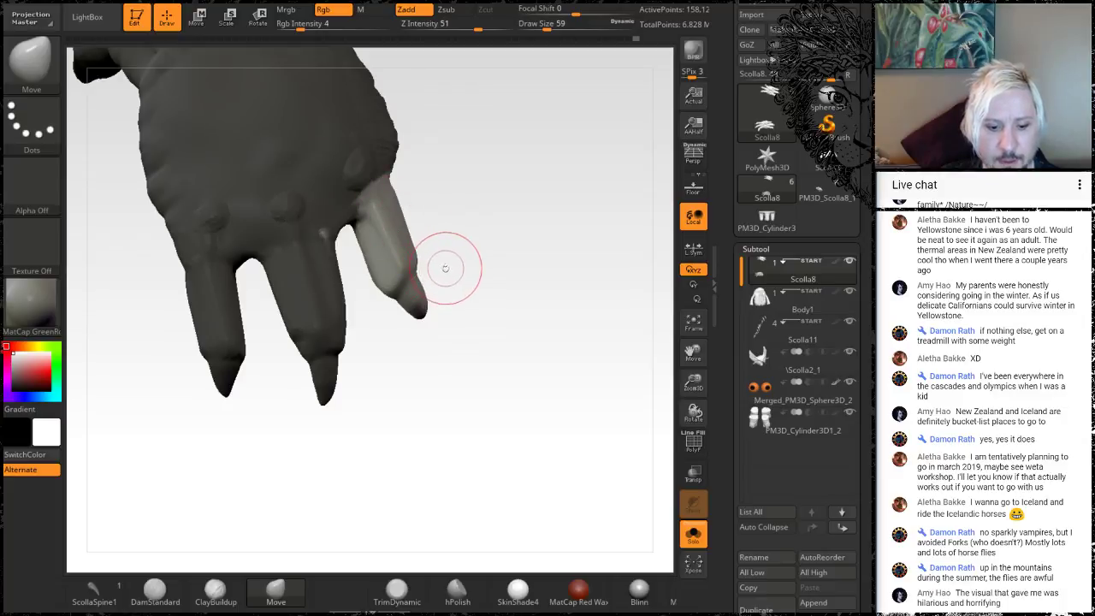
key("r")
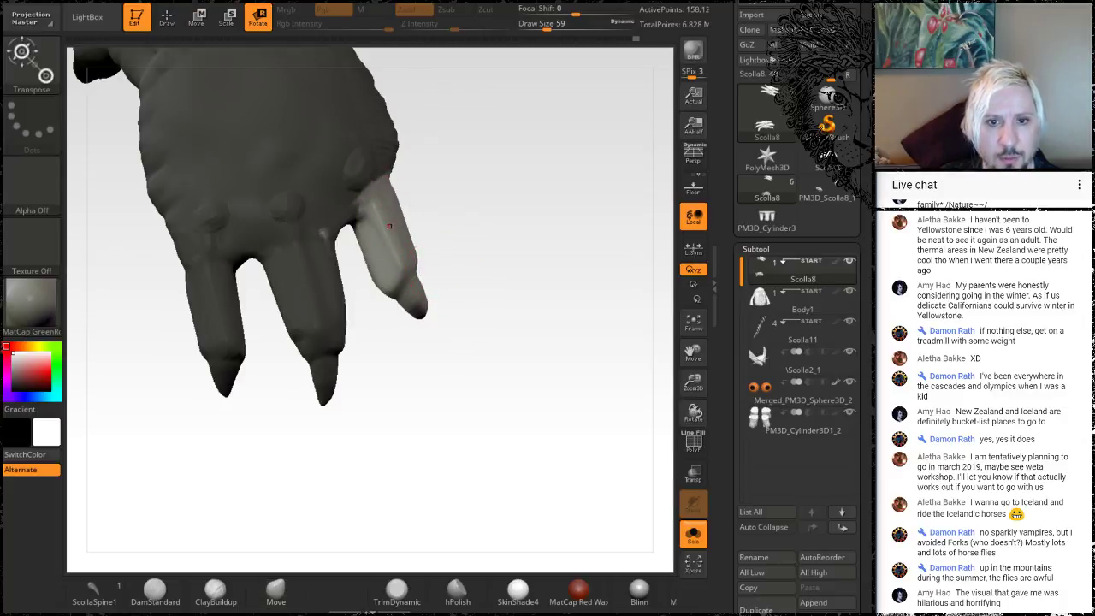
left_click_drag(478, 245, 479, 250)
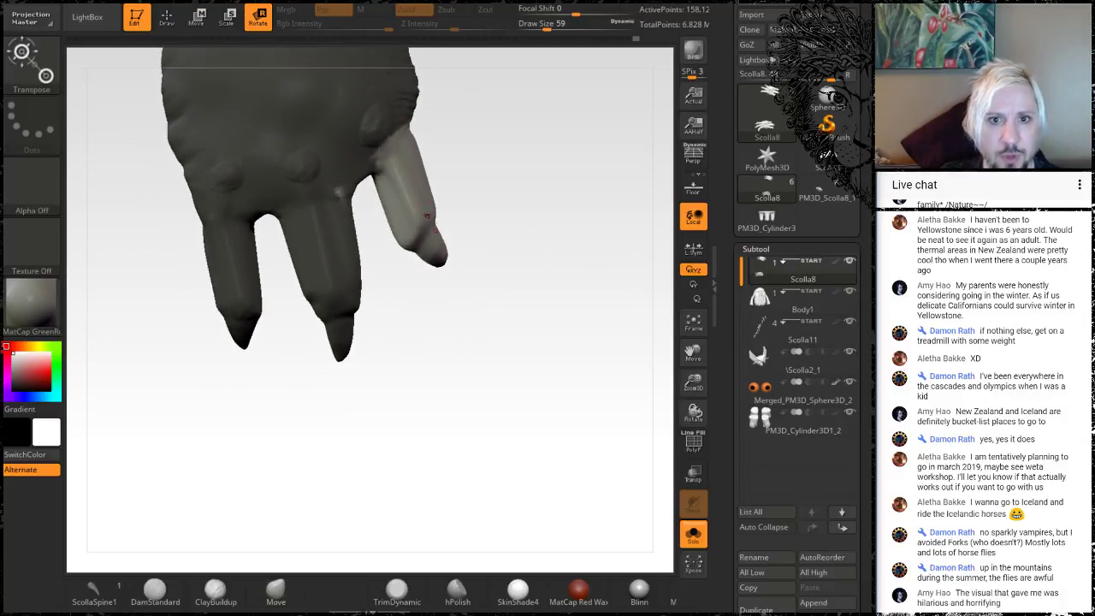
left_click_drag(538, 227, 434, 285)
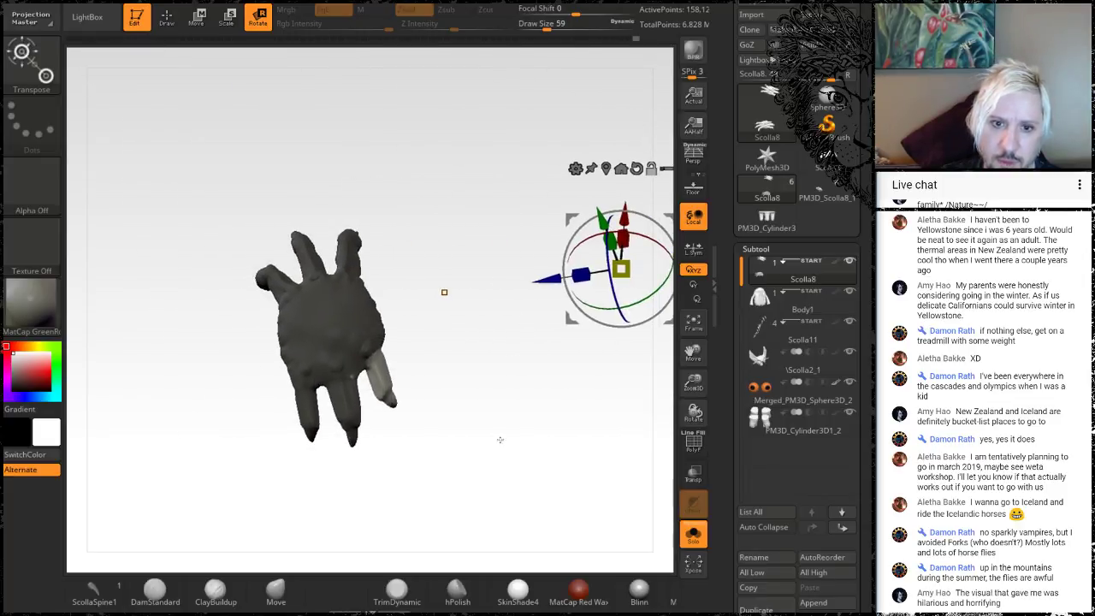
left_click_drag(501, 439, 448, 330, "alt")
left_click_drag(537, 406, 370, 388, "alt")
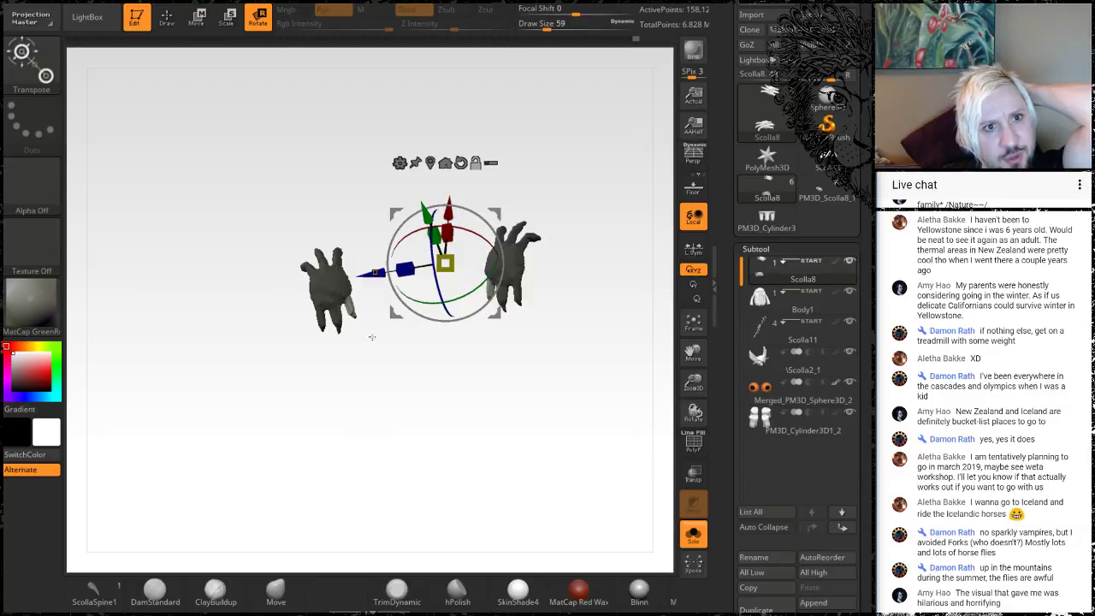
left_click(31, 68)
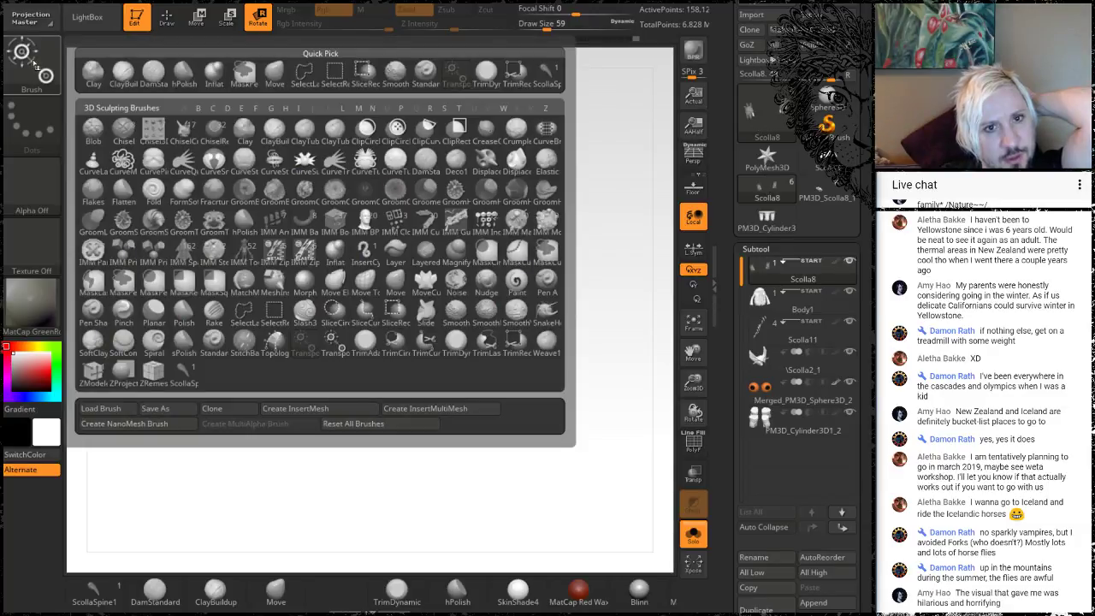
left_click(363, 357)
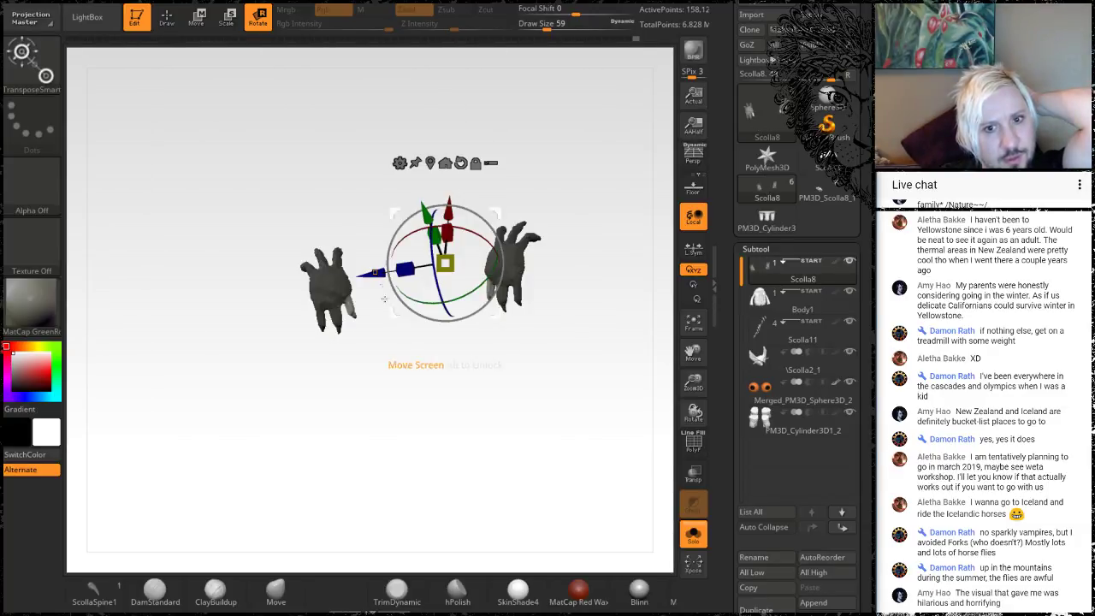
key("y")
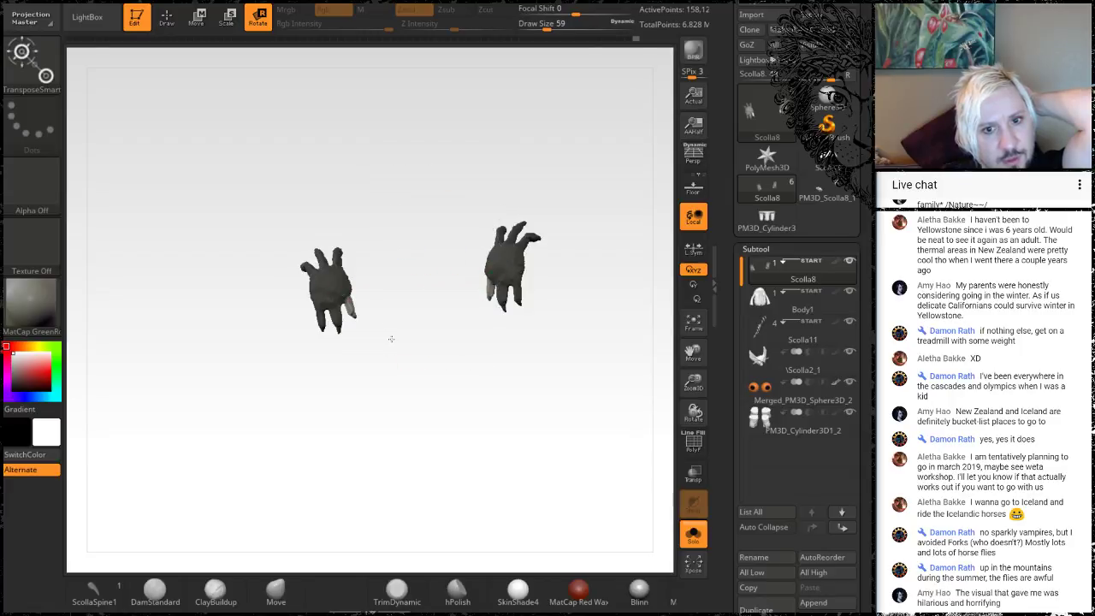
key("y")
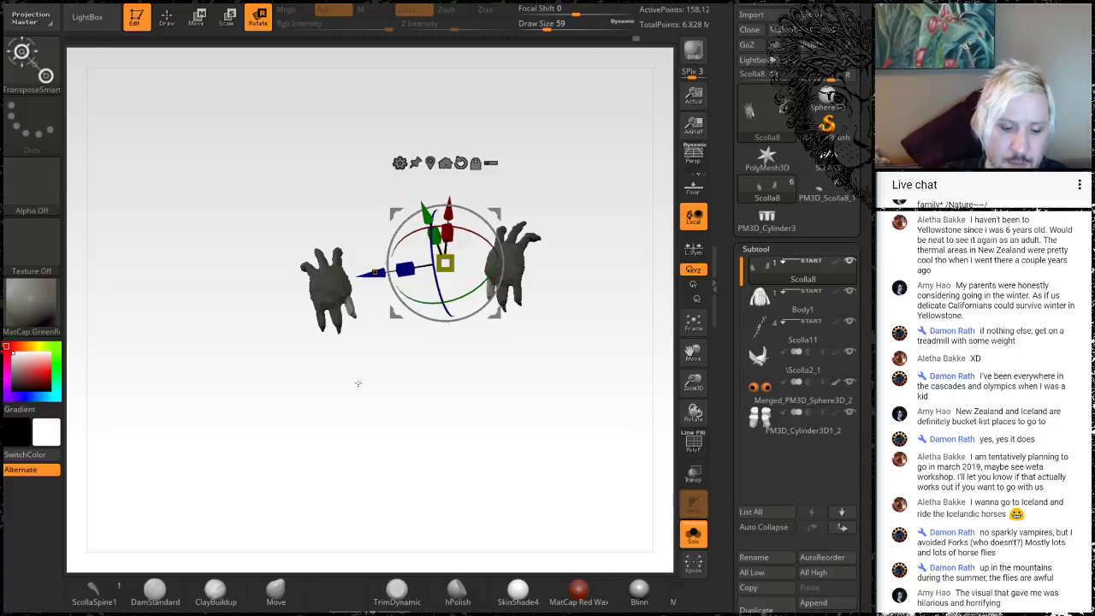
left_click_drag(359, 370, 504, 324, "alt")
mouse_move(412, 376)
left_mouse_down("alt")
mouse_move(487, 345)
mouse_move(470, 357)
mouse_move(252, 71)
left_mouse_up("alt")
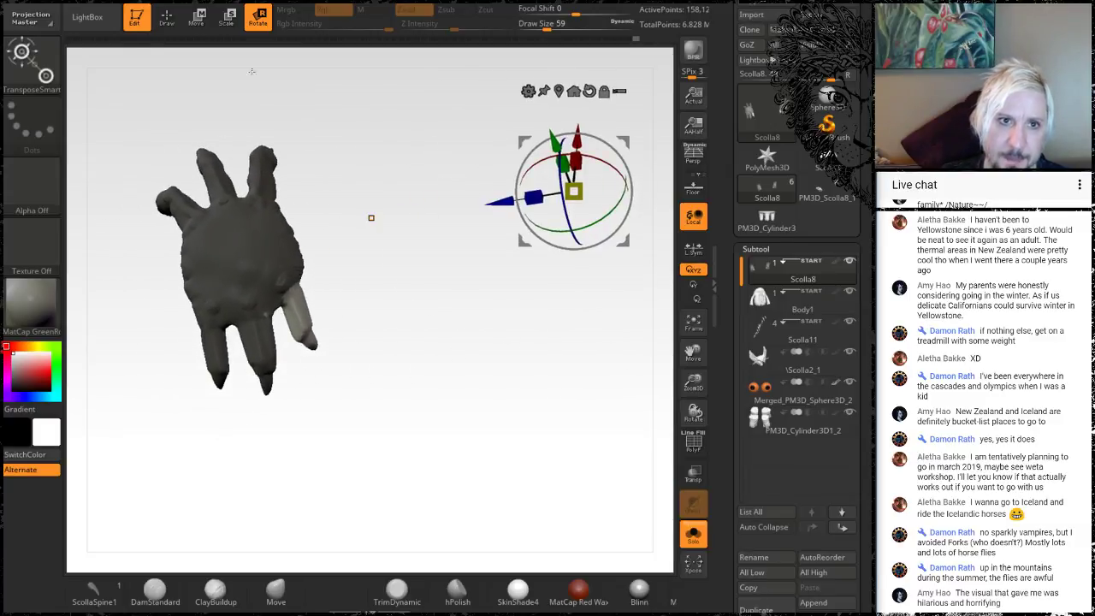
Step: Bend the unmasked outer heel finger away from the middle one using the Move brush at draw size 163
left_click(167, 17)
key("space")
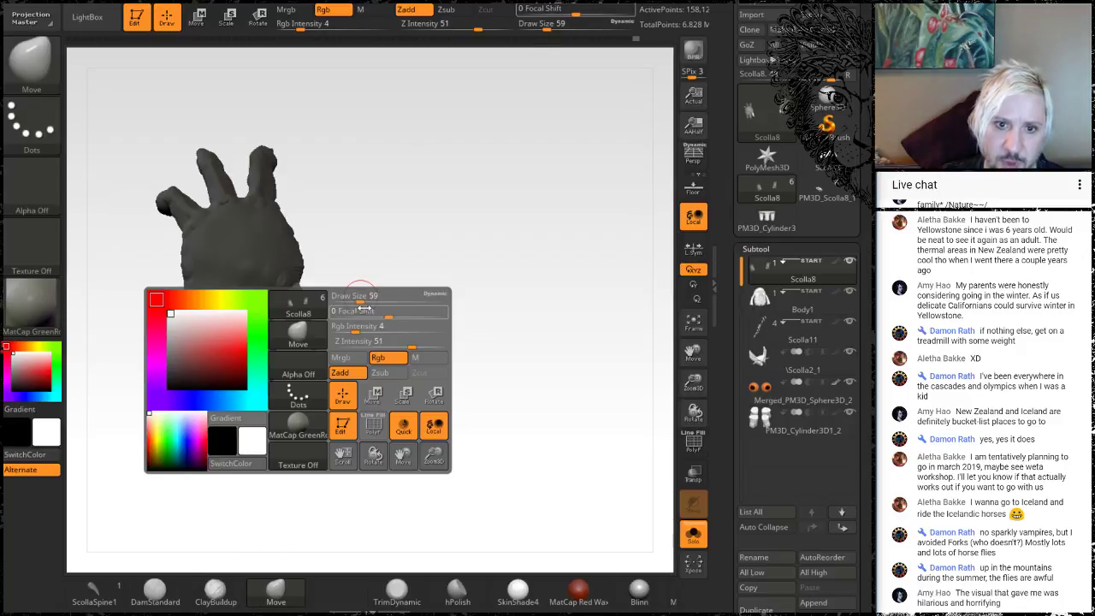
left_click_drag(361, 298, 375, 300)
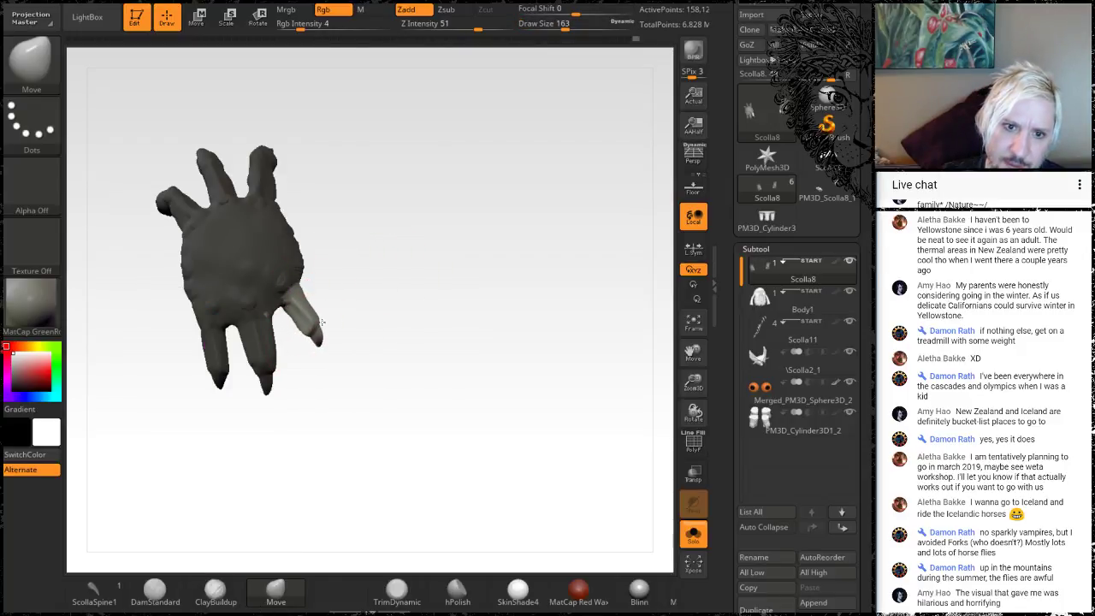
left_click_drag(322, 322, 317, 325)
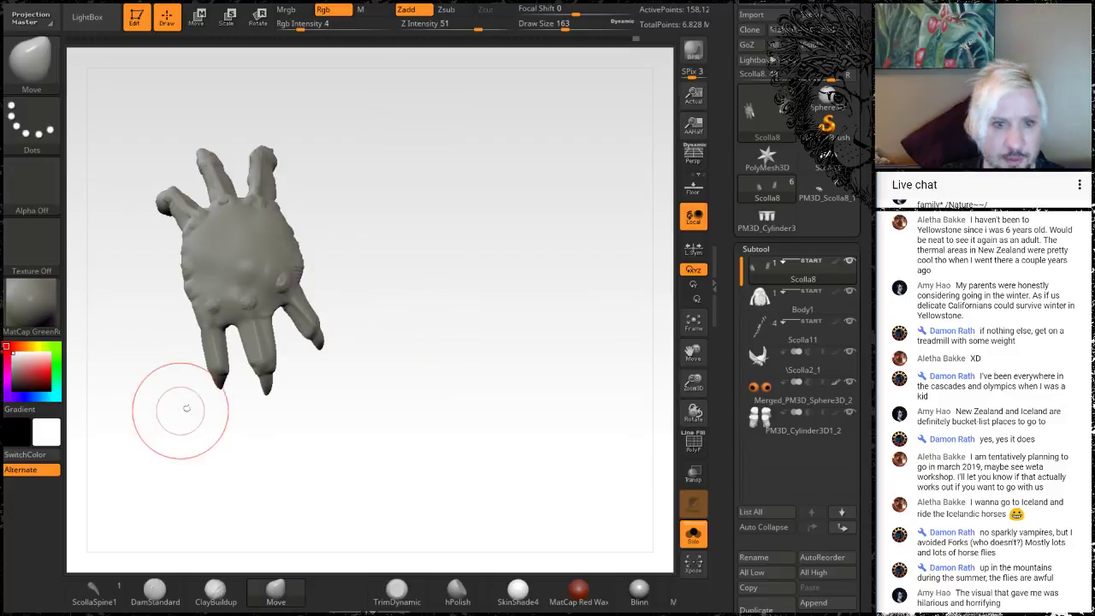
Step: Isolate the opposite outer heel finger with an inverted mask, push it outward with the Move brush, and clear the mask
left_click_drag(189, 442, 232, 331, "ctrl")
left_click(416, 243, "ctrl")
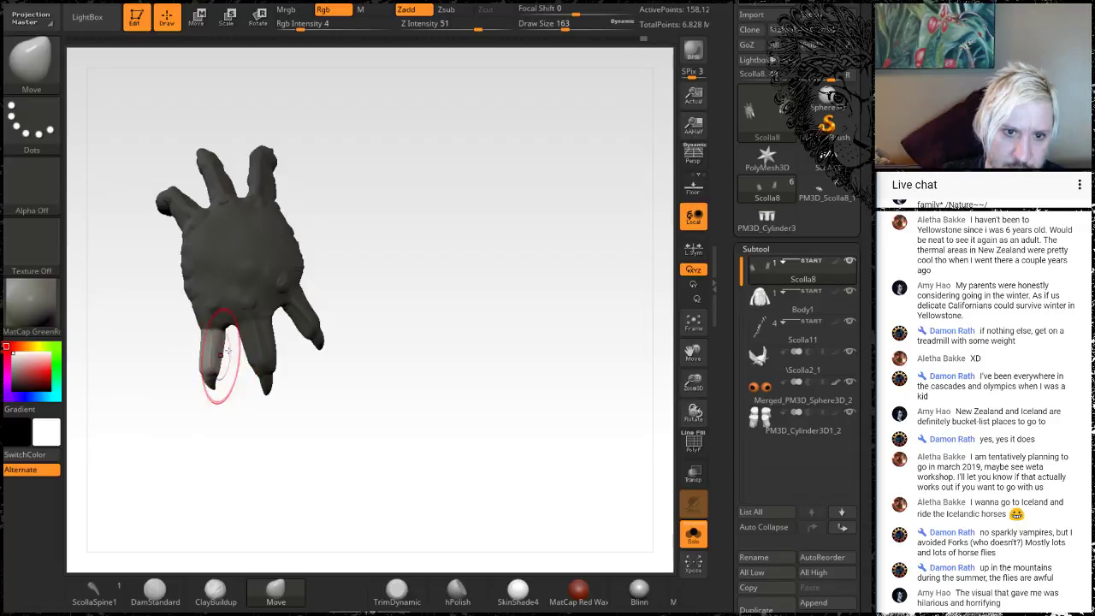
mouse_move(394, 356)
left_mouse_down()
mouse_move(418, 249)
mouse_move(401, 176)
mouse_move(439, 229)
mouse_move(362, 278)
left_mouse_up()
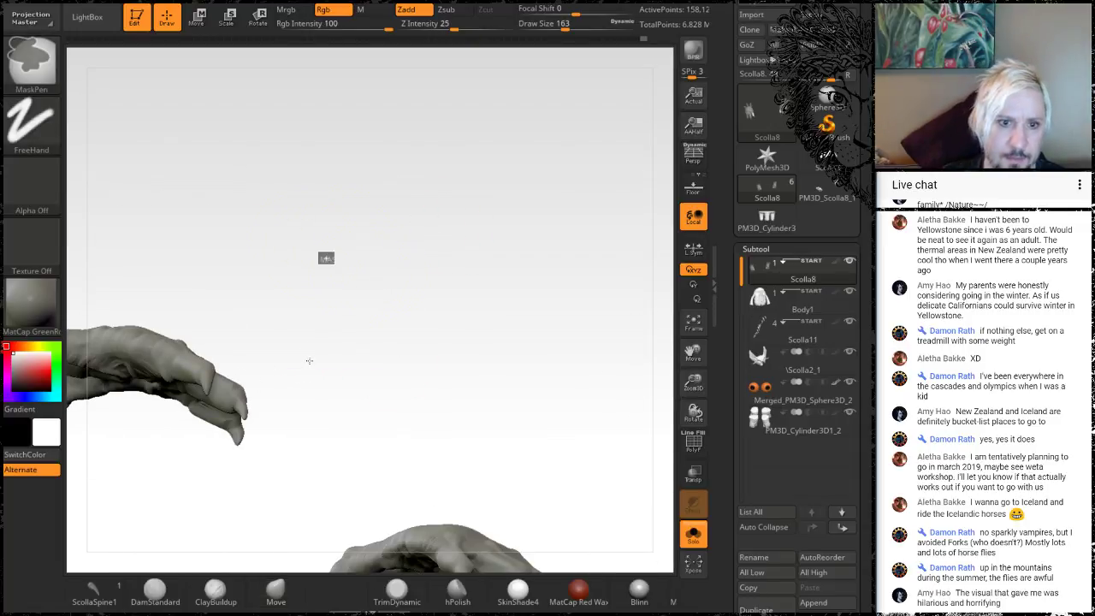
mouse_move(330, 354)
left_mouse_down()
mouse_move(428, 276)
mouse_move(440, 228)
mouse_move(418, 231)
mouse_move(347, 335)
mouse_move(370, 332)
left_mouse_up()
Step: Carve joint creases across the palm side of the three heel fingers using the DamStandard brush at draw size 46
key("space")
left_click_drag(399, 272, 417, 214)
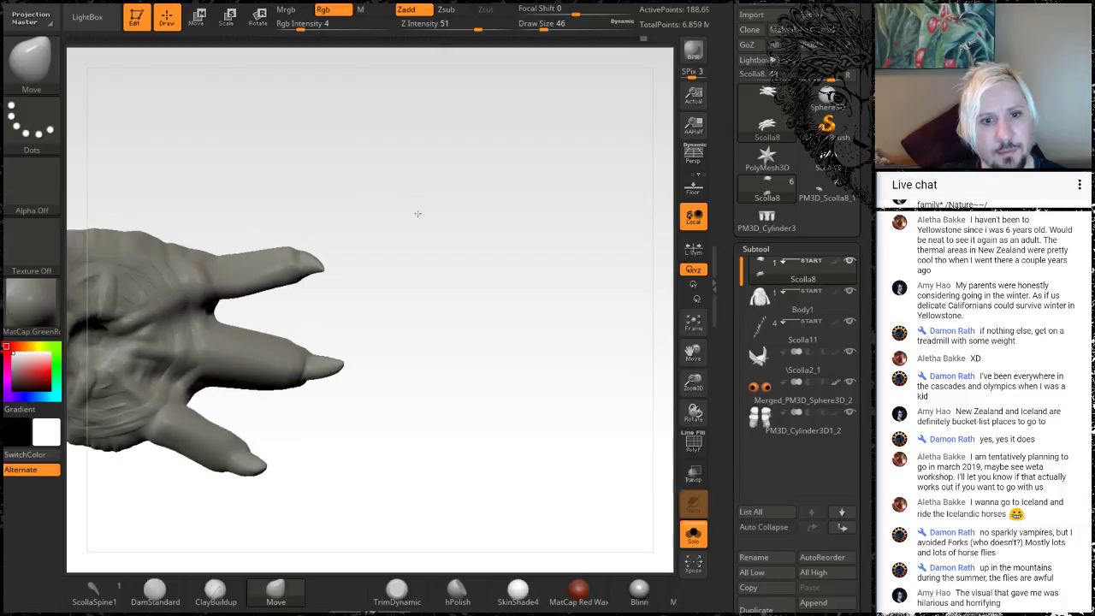
left_click(215, 590)
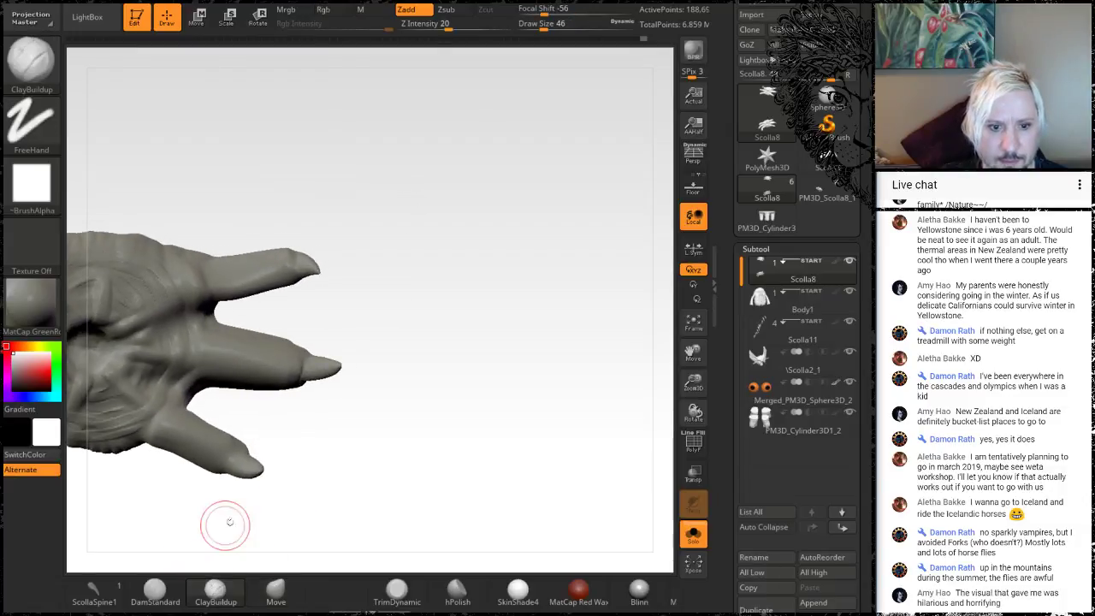
left_click(158, 586)
left_click_drag(305, 330, 381, 254)
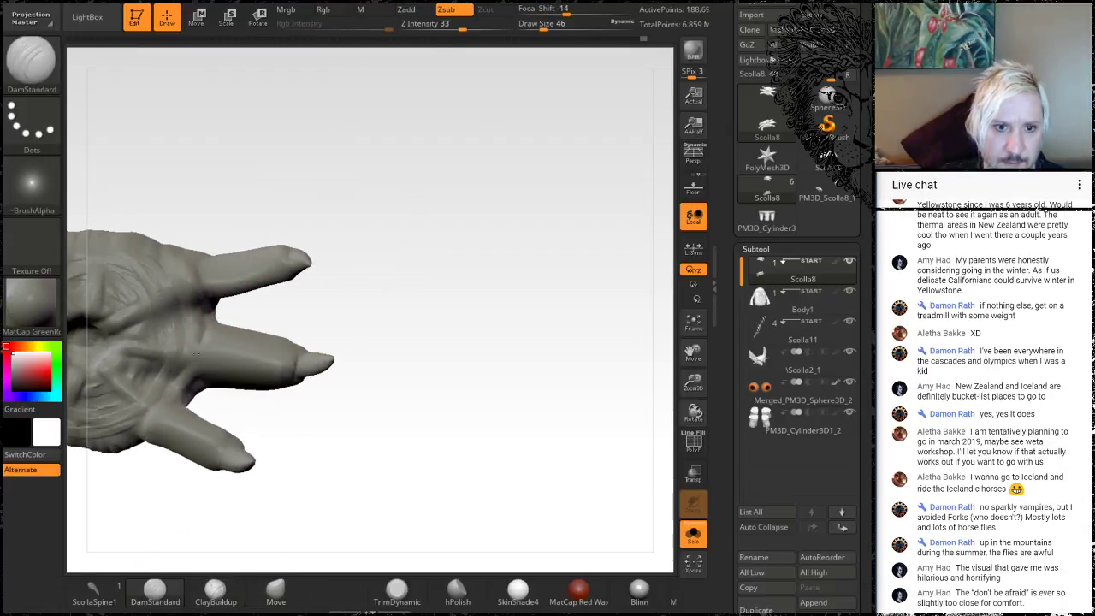
left_click_drag(377, 286, 433, 249)
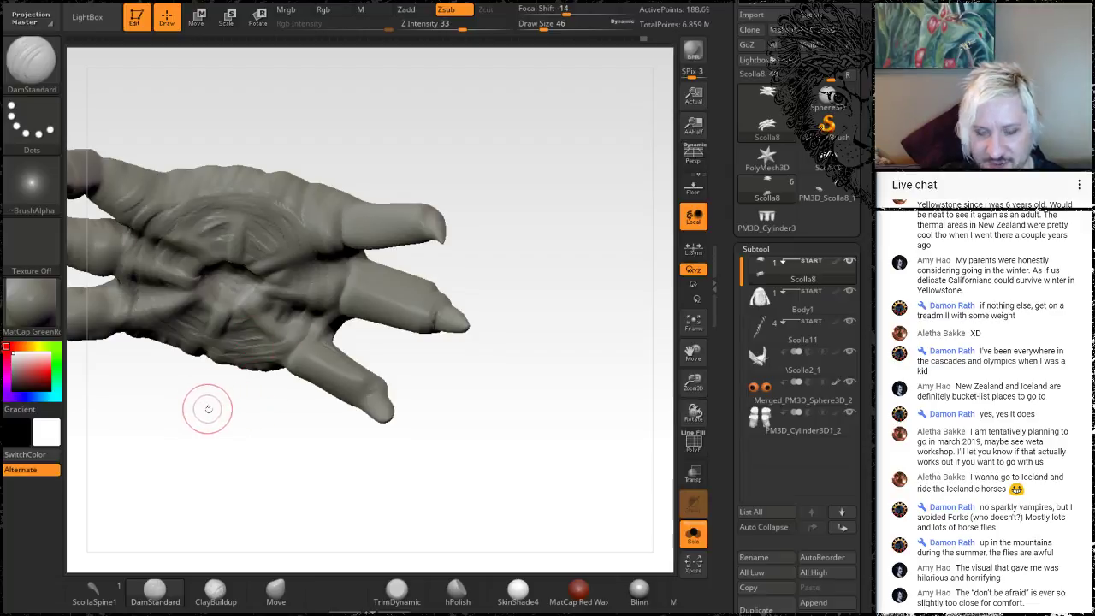
left_click_drag(272, 443, 319, 337)
left_click_drag(486, 215, 318, 342)
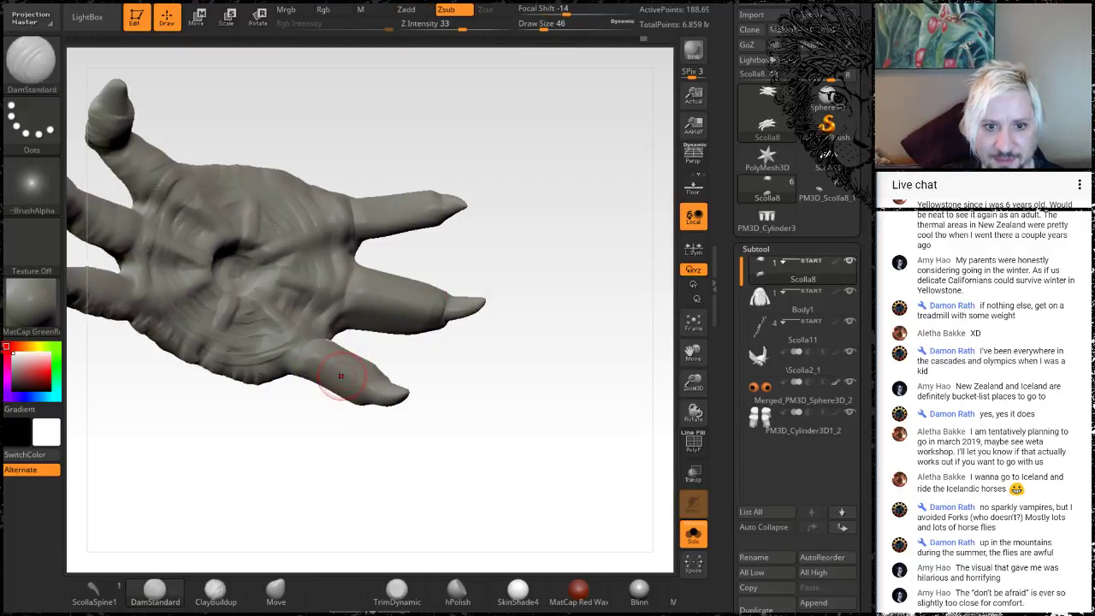
left_click_drag(416, 347, 398, 348)
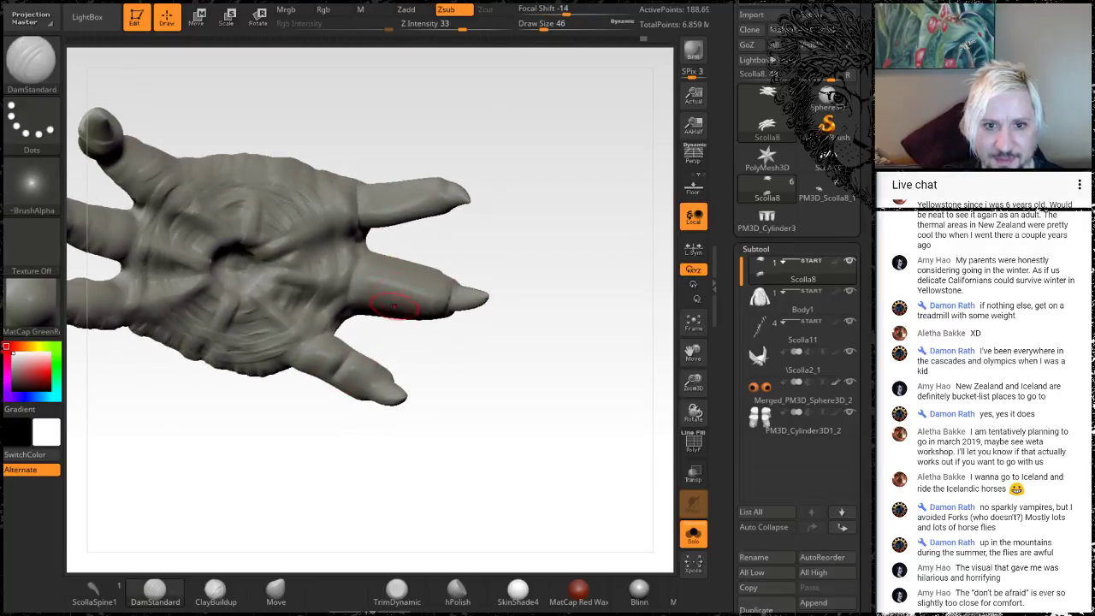
left_click_drag(464, 232, 396, 292)
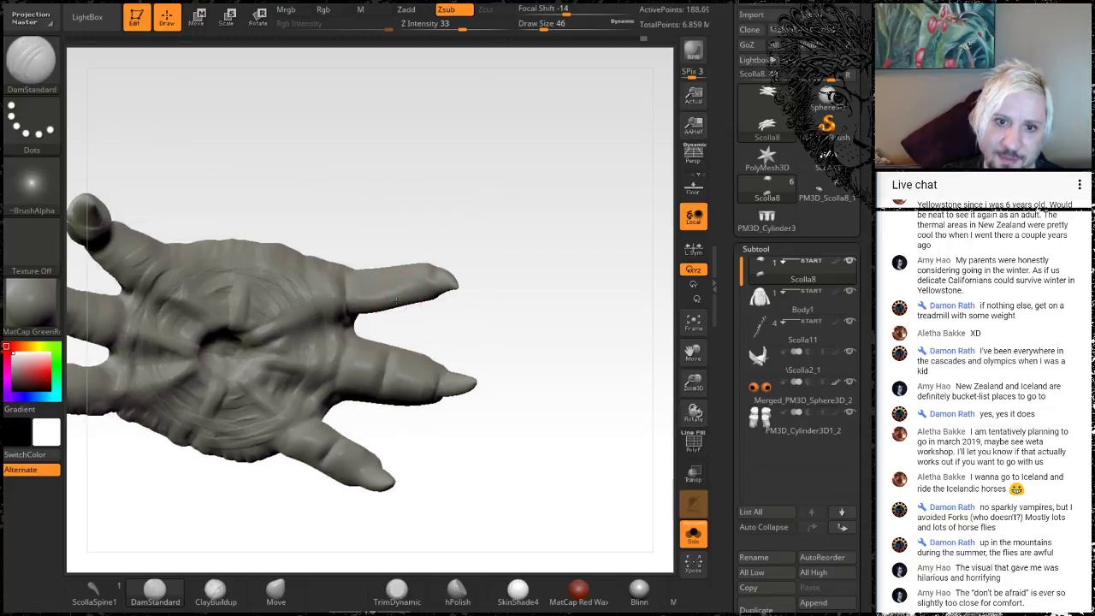
mouse_move(393, 246)
left_mouse_down()
mouse_move(423, 372)
mouse_move(411, 436)
mouse_move(387, 388)
mouse_move(357, 441)
left_mouse_up()
Step: Build up rounded knuckles along the backs of the three heel fingers with the ClayBuildup brush at draw size 46
left_click(215, 590)
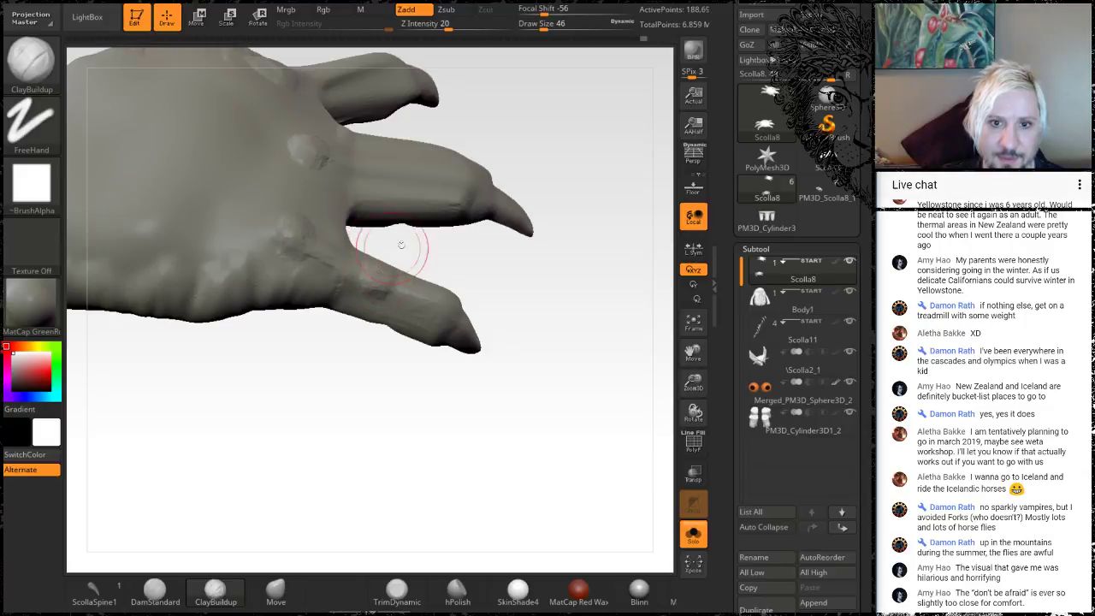
mouse_move(557, 129)
left_mouse_down()
mouse_move(511, 237)
mouse_move(520, 242)
mouse_move(385, 297)
left_mouse_up()
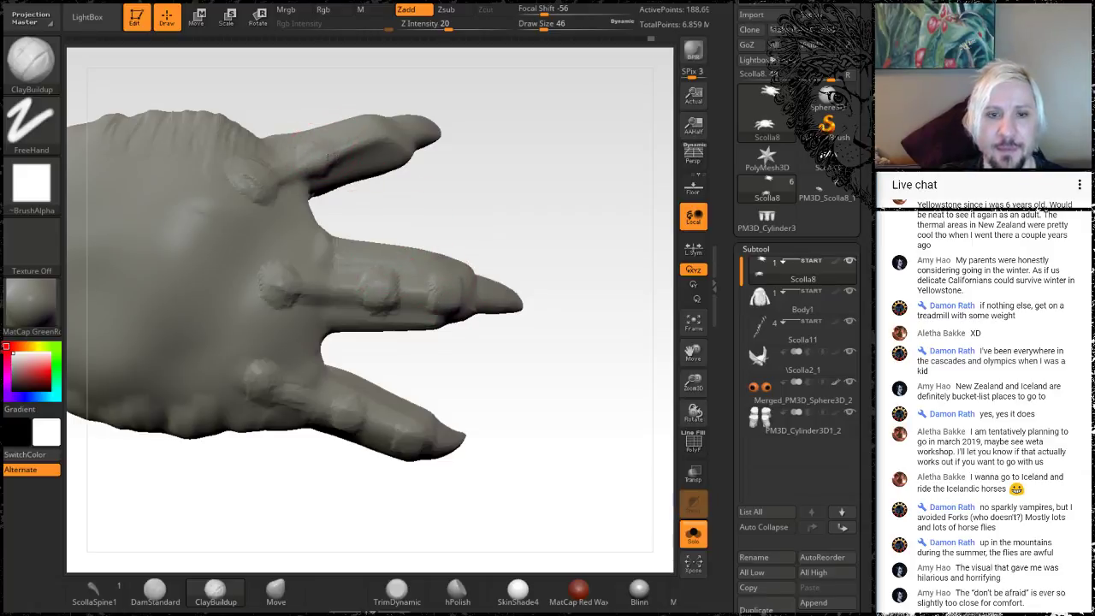
left_click_drag(498, 161, 473, 256)
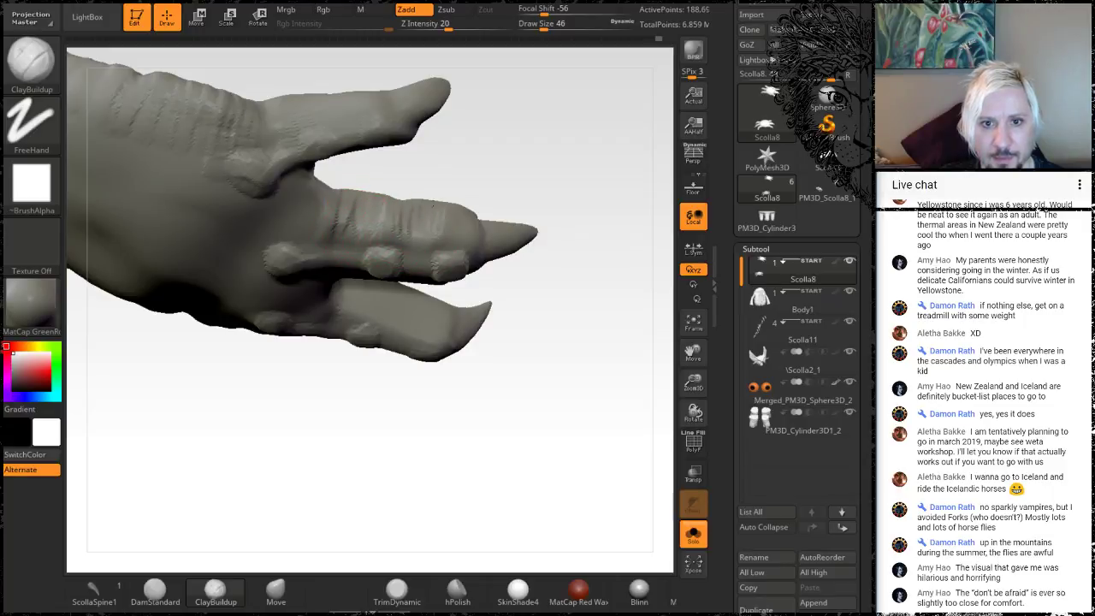
left_click_drag(538, 191, 440, 305)
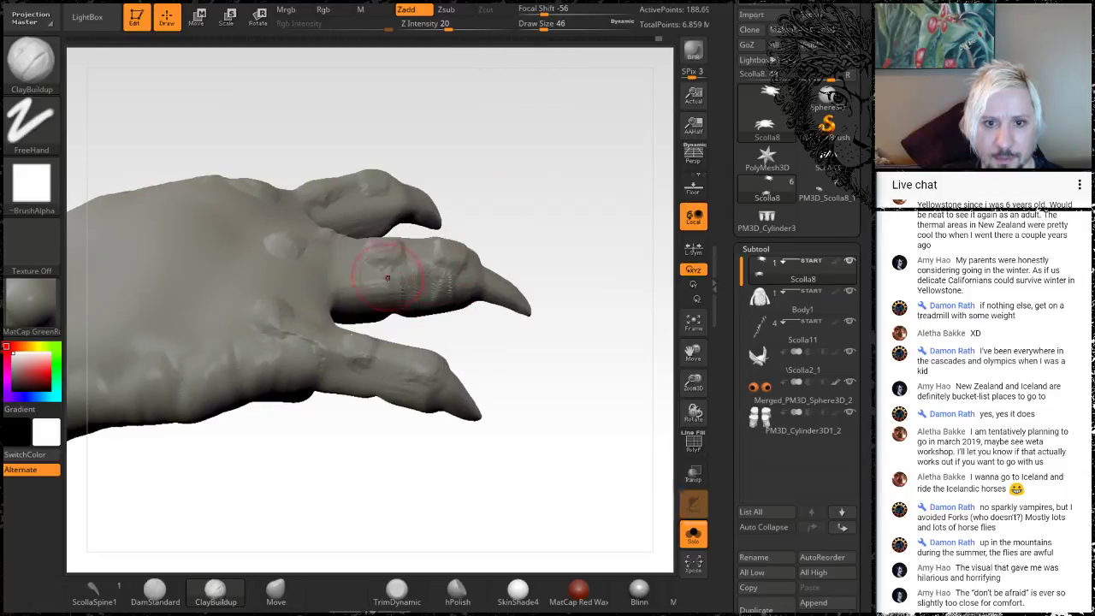
mouse_move(504, 164)
left_mouse_down()
mouse_move(510, 188)
mouse_move(372, 220)
left_mouse_up()
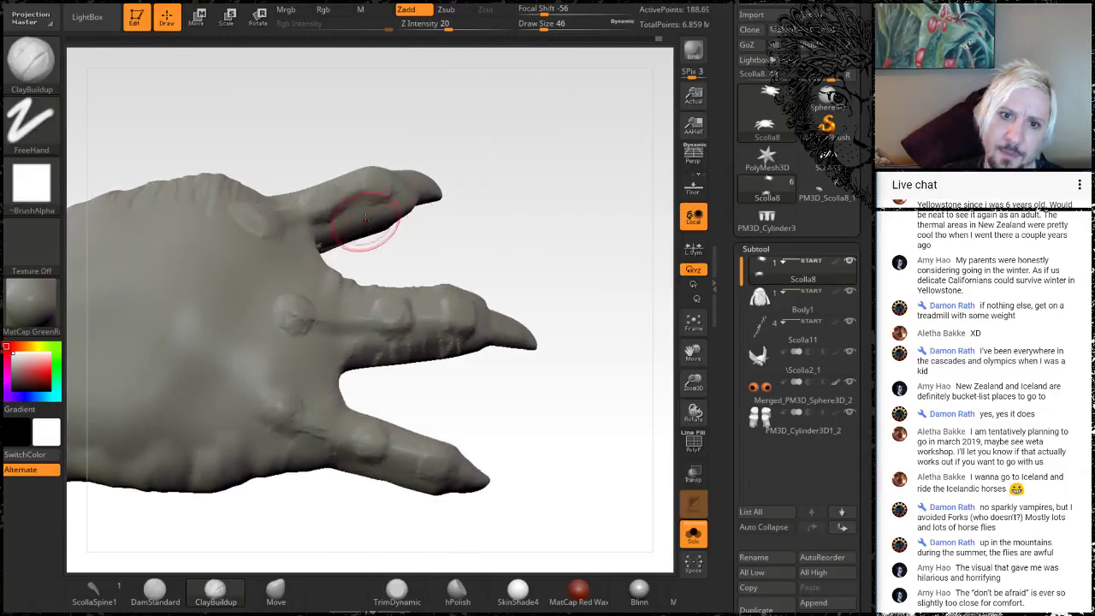
left_click_drag(543, 109, 420, 176)
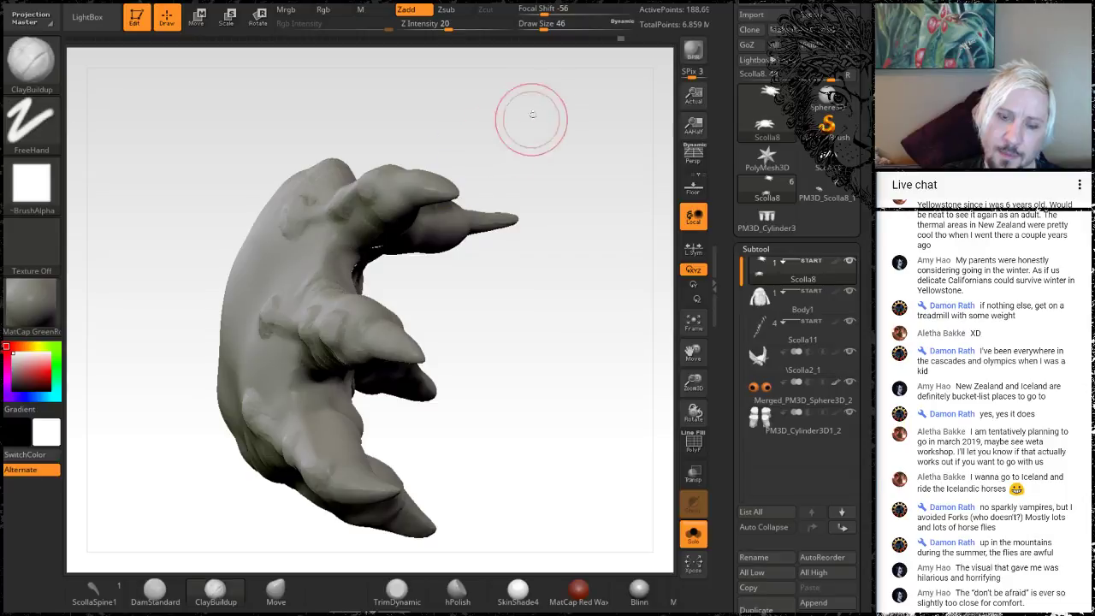
Step: Smooth the rough clay strokes on the outer heel finger's base and the side of the middle heel finger
left_click_drag(534, 117, 453, 269)
left_click_drag(323, 234, 303, 181, "shift")
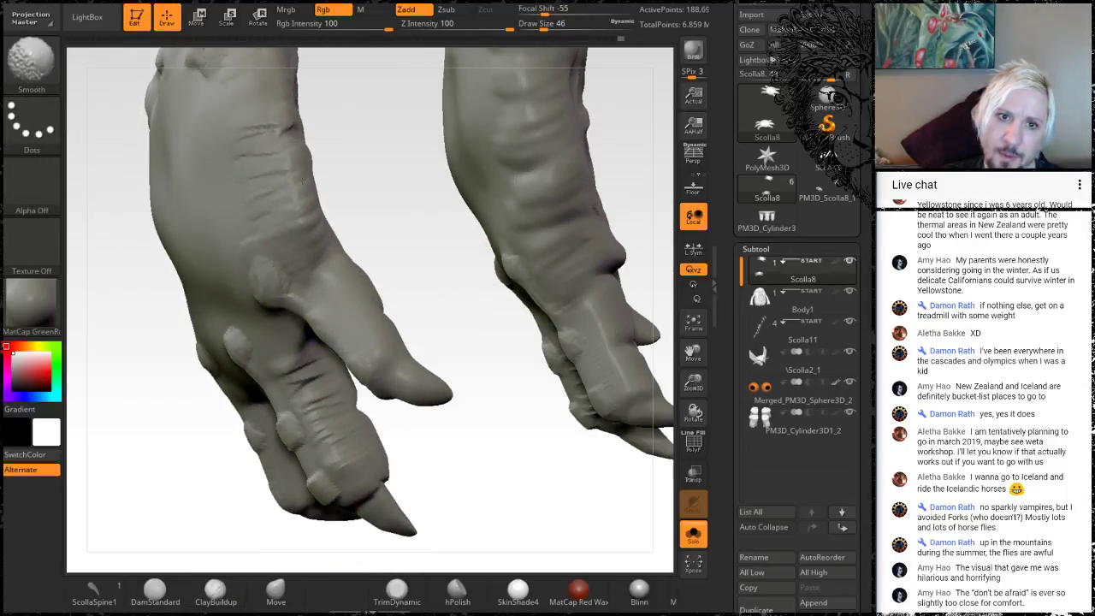
left_click_drag(330, 269, 349, 255, "shift")
left_click_drag(329, 367, 297, 380, "shift")
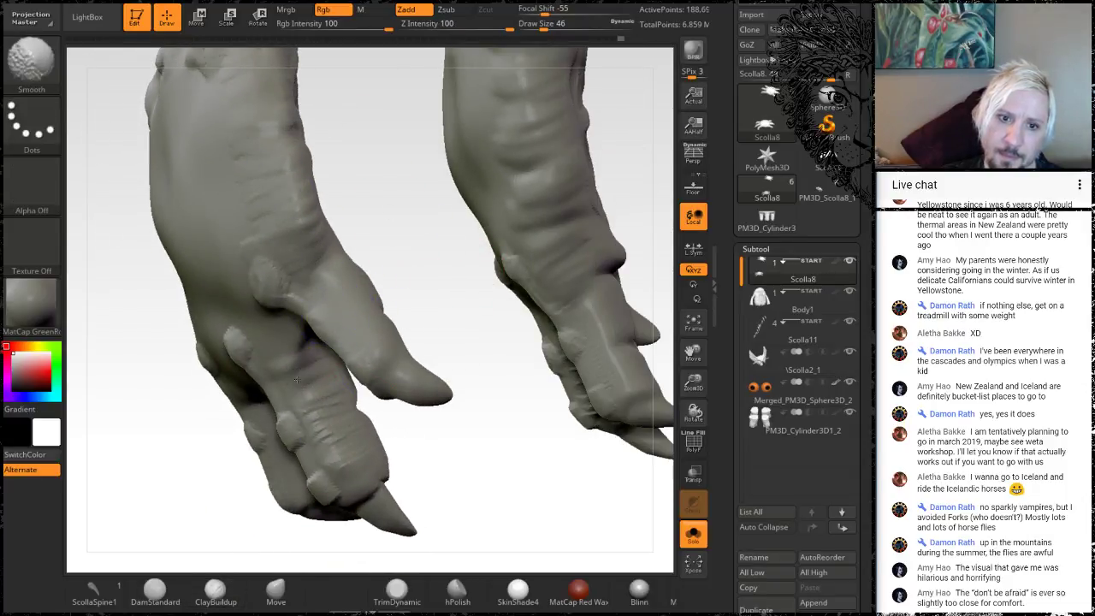
Step: Build up the base knuckles and tendons of the heel fingers with ClayBuildup, and smooth the transitions between the fingers
left_click_drag(431, 433, 501, 391)
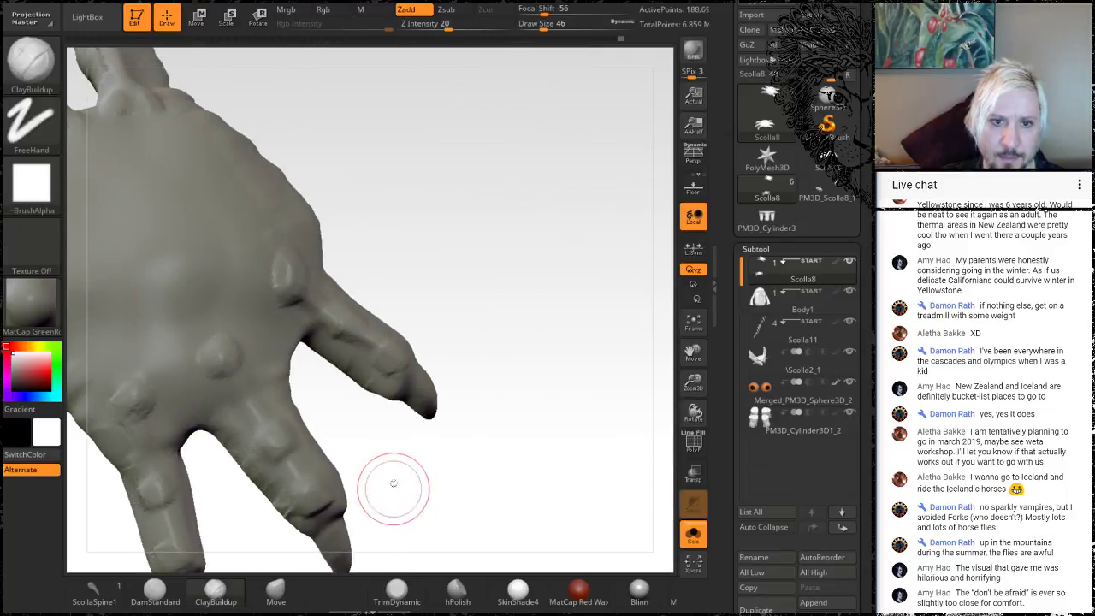
left_click_drag(391, 489, 237, 391)
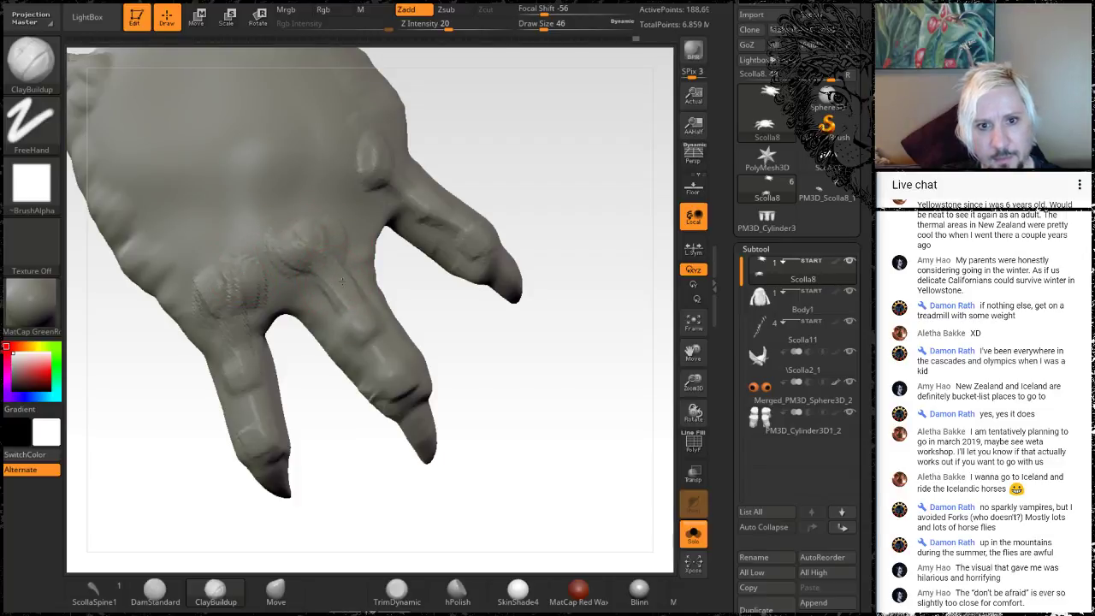
left_click_drag(464, 354, 434, 227)
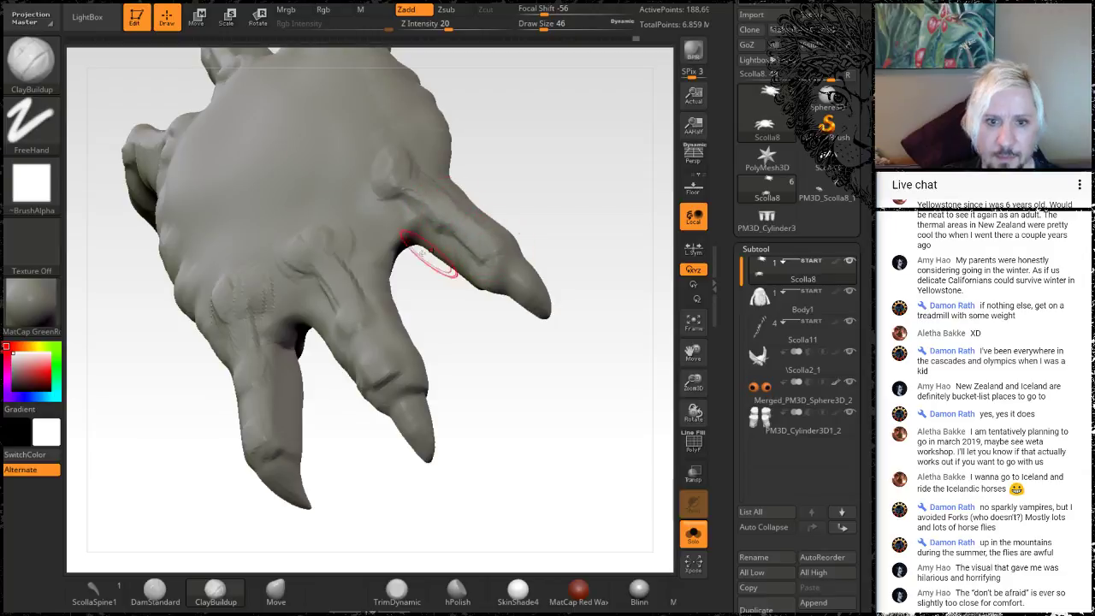
key("shift")
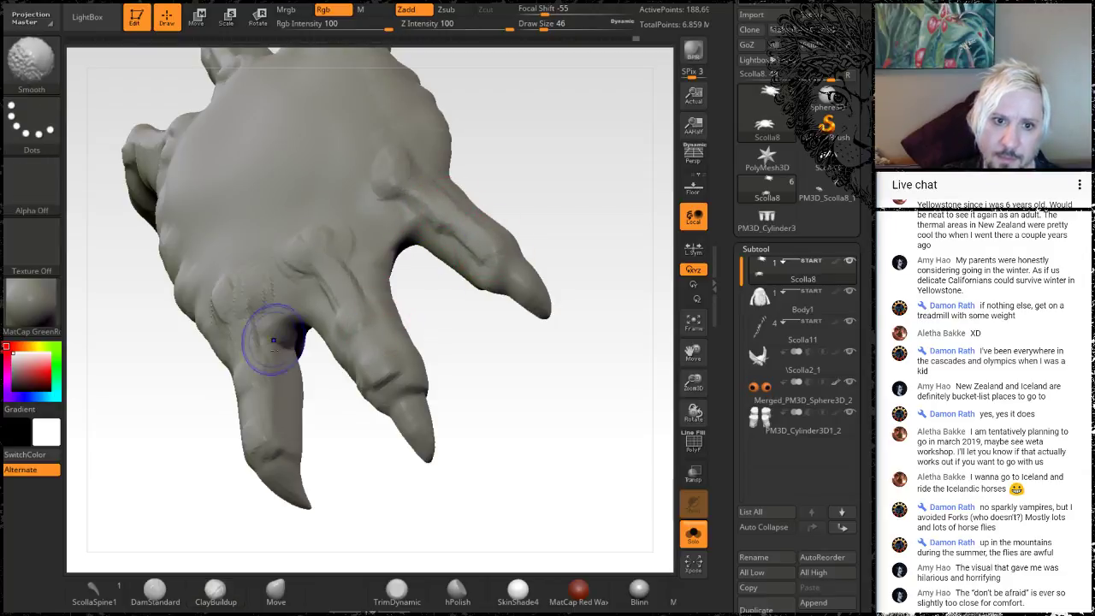
mouse_move(485, 399)
left_mouse_down()
mouse_move(585, 298)
mouse_move(498, 332)
mouse_move(414, 273)
mouse_move(440, 237)
mouse_move(391, 284)
mouse_move(609, 287)
mouse_move(594, 295)
left_mouse_up()
mouse_move(262, 381)
left_mouse_down("shift")
mouse_move(265, 401)
mouse_move(290, 320)
mouse_move(354, 286)
mouse_move(356, 259)
mouse_move(416, 352)
mouse_move(413, 284)
mouse_move(461, 287)
mouse_move(472, 396)
mouse_move(457, 294)
left_mouse_up("shift")
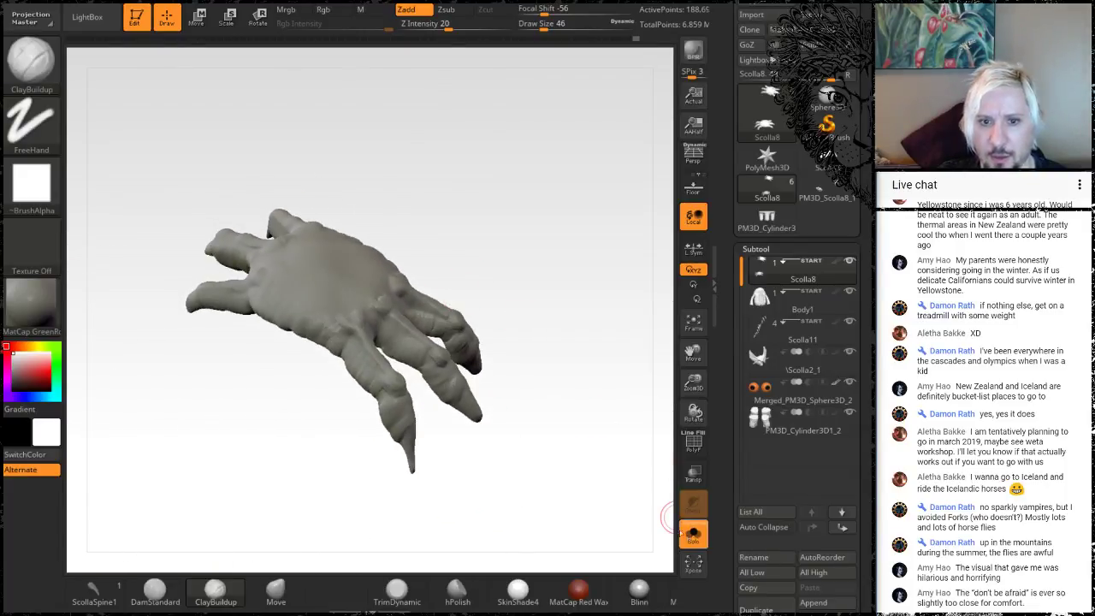
Step: Turn off Solo to show the whole creature and examine the hands against the body from front and back
left_click(693, 535)
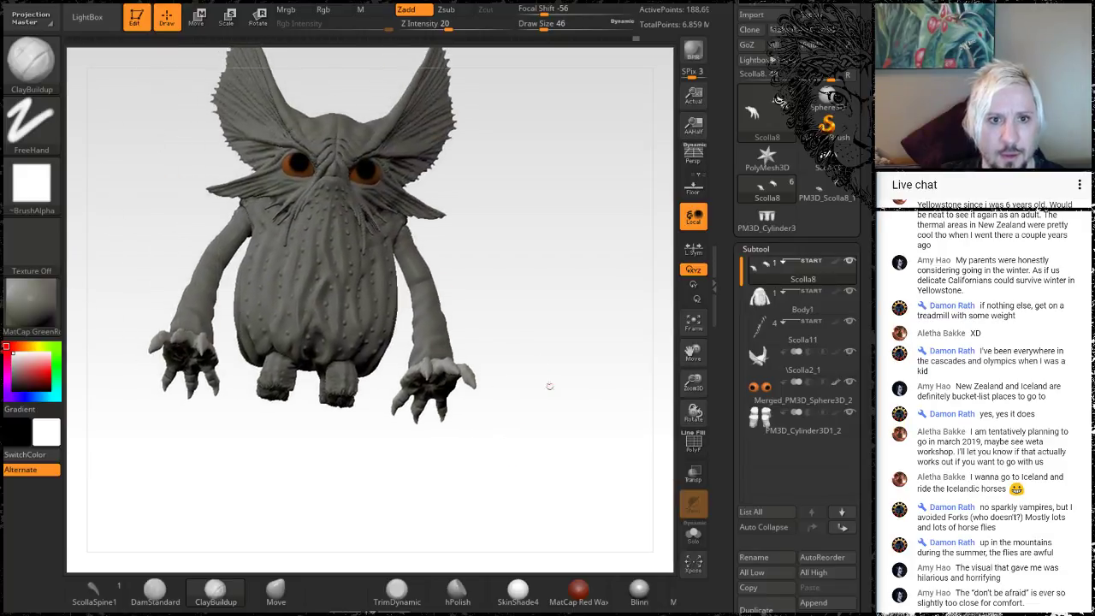
left_click_drag(549, 385, 545, 350)
mouse_move(508, 298)
left_mouse_down()
mouse_move(536, 328)
mouse_move(524, 312)
mouse_move(552, 262)
mouse_move(583, 305)
mouse_move(565, 300)
mouse_move(568, 309)
mouse_move(558, 283)
mouse_move(543, 287)
mouse_move(451, 359)
left_mouse_up()
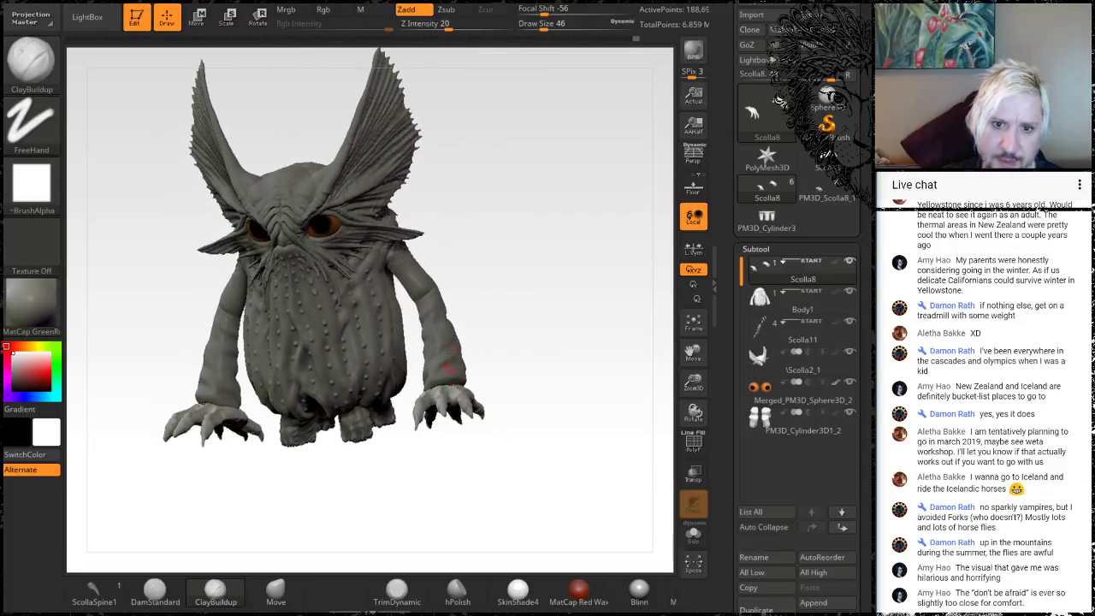
left_click_drag(524, 264, 388, 342)
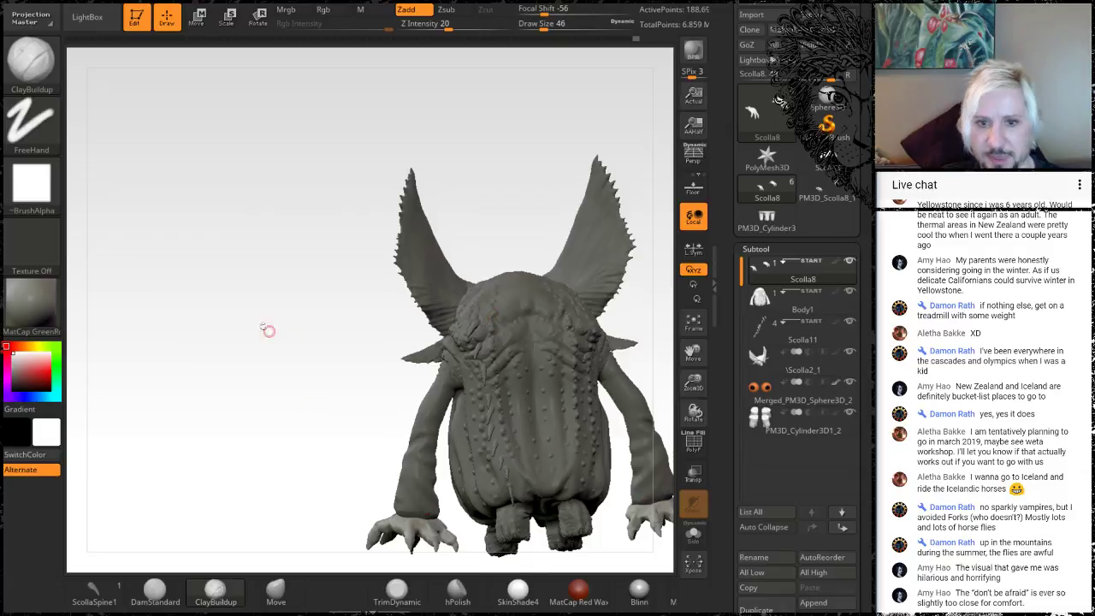
left_click_drag(268, 331, 570, 231)
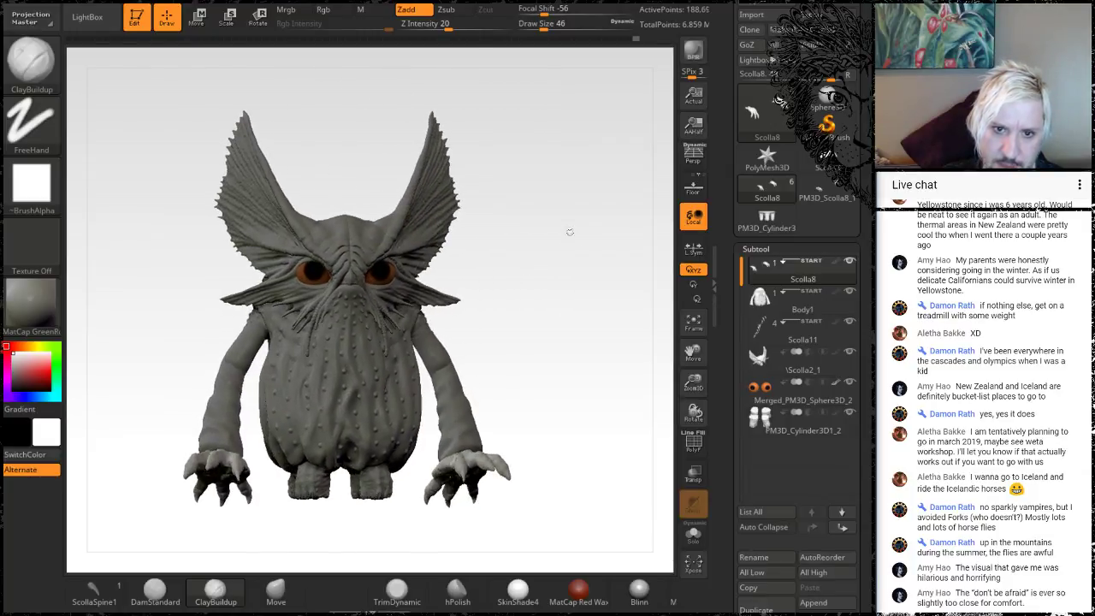